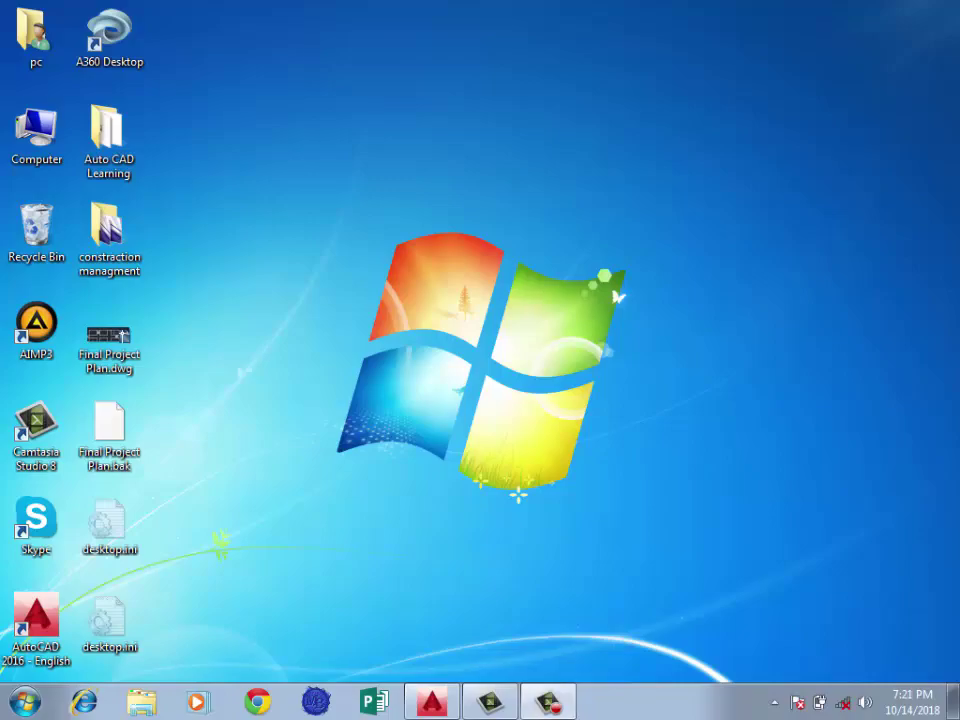
# Bring up the Drawing1 wall plan, zoom out, and start a rectangle cornered left of the plan
pyautogui.click(431, 701)
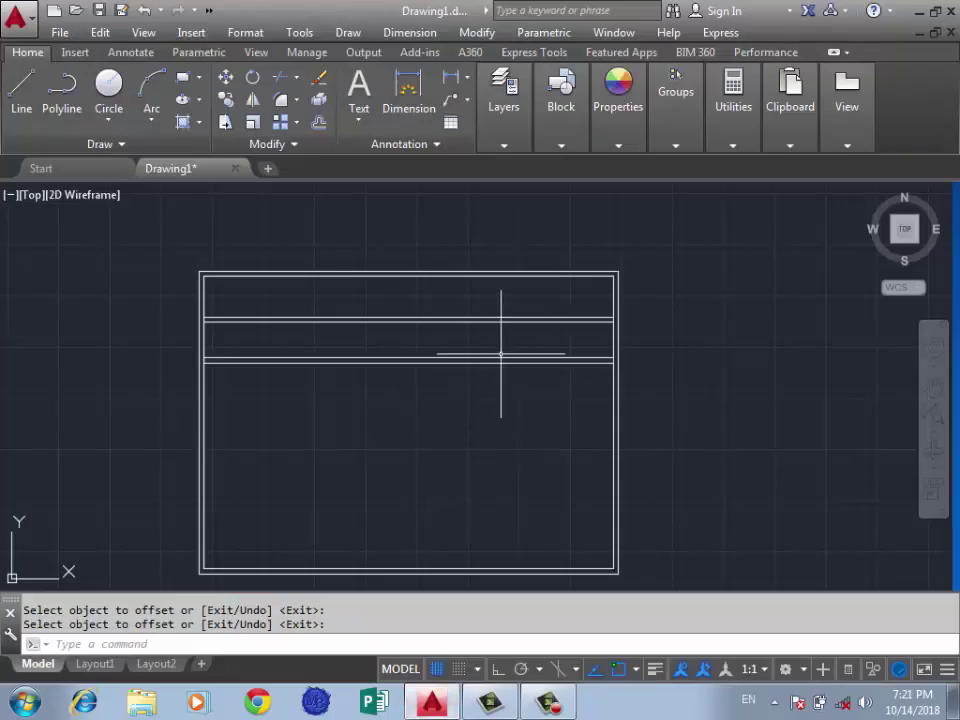
pyautogui.scroll(-2, 501, 354)
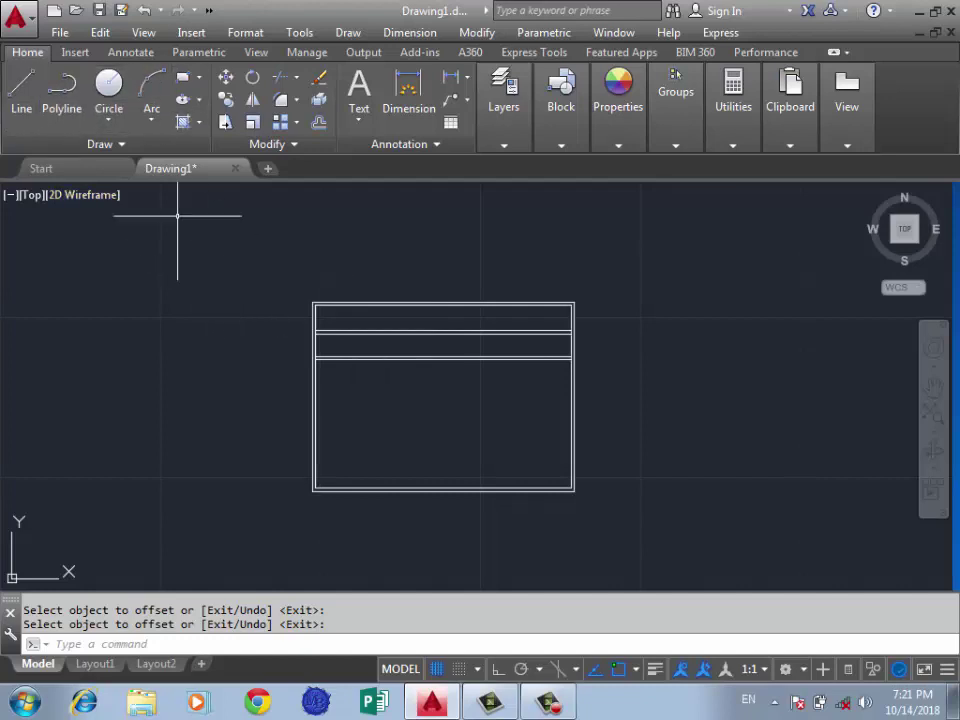
pyautogui.click(182, 77)
pyautogui.click(122, 259)
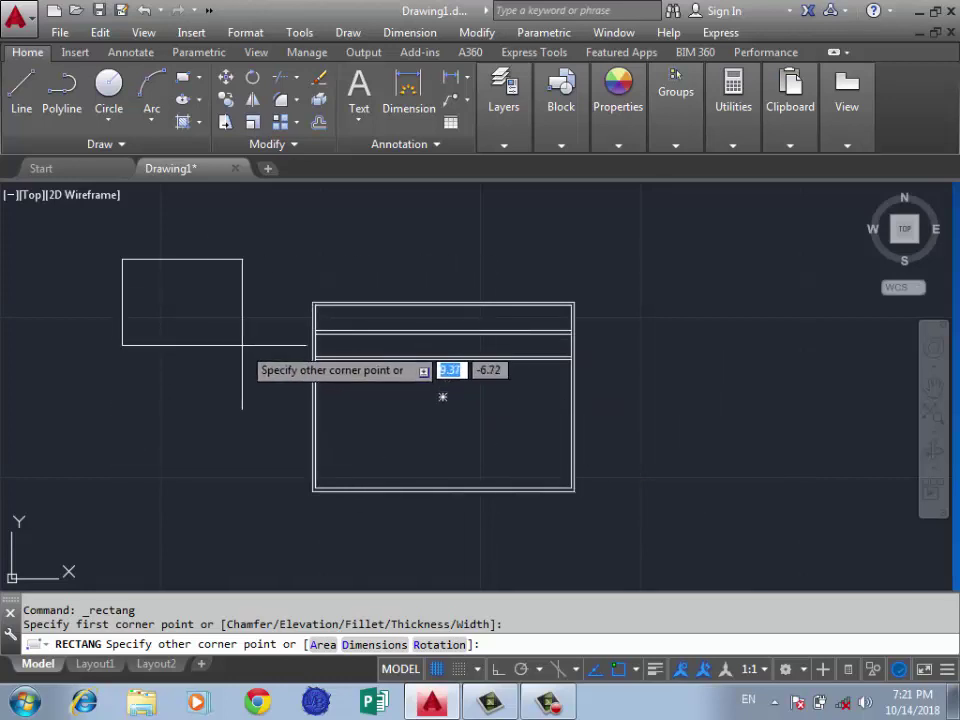
# Cancel the unfinished rectangle and zoom back in on the wall plan
pyautogui.press('Return')
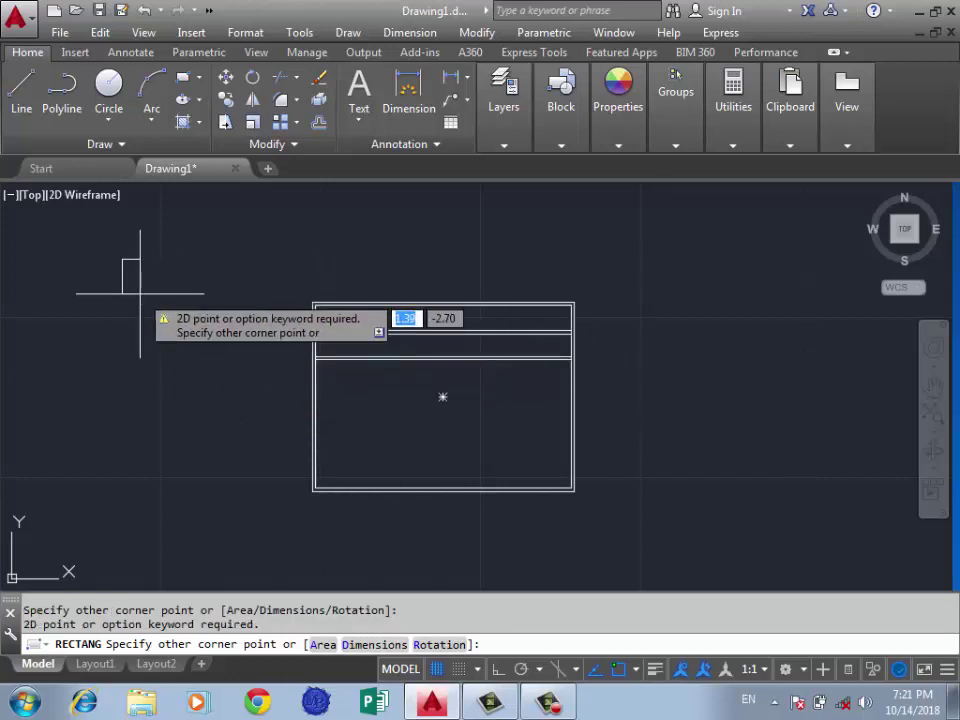
pyautogui.press('Escape')
pyautogui.scroll(1, 403, 325)
pyautogui.scroll(-1, 443, 233)
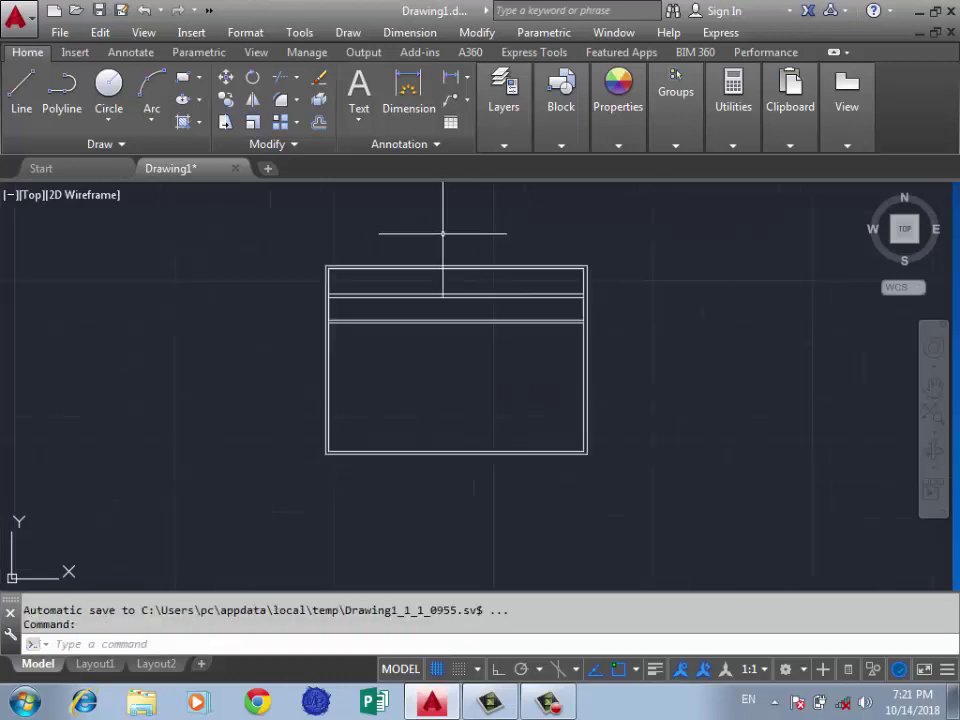
pyautogui.scroll(1, 472, 248)
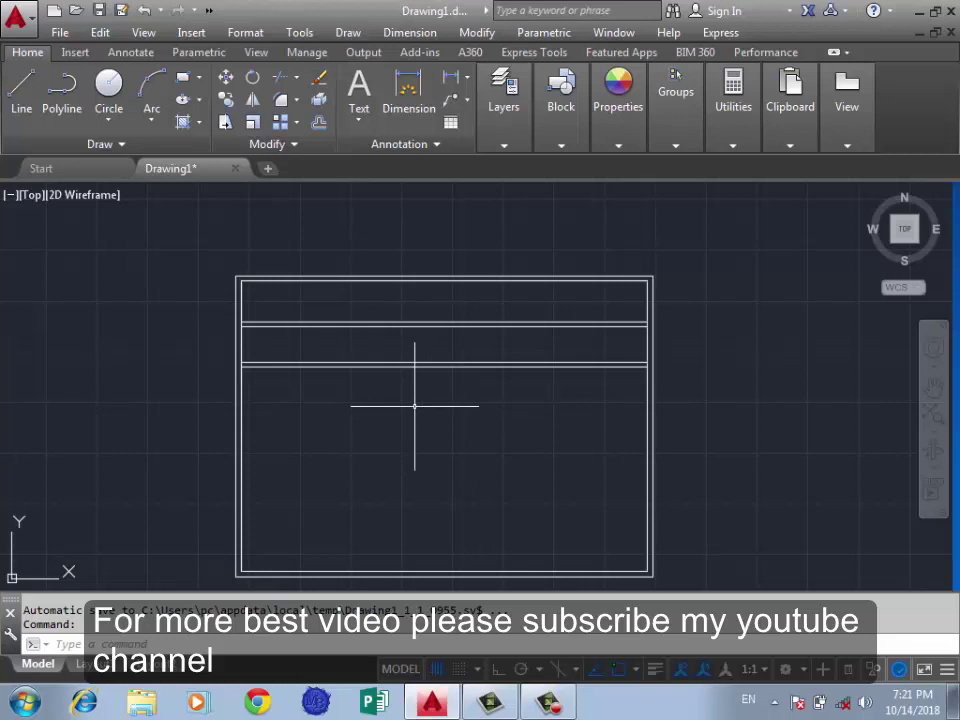
# Offset the existing wall line 8.75 downward
pyautogui.write('o')
pyautogui.press('Return')
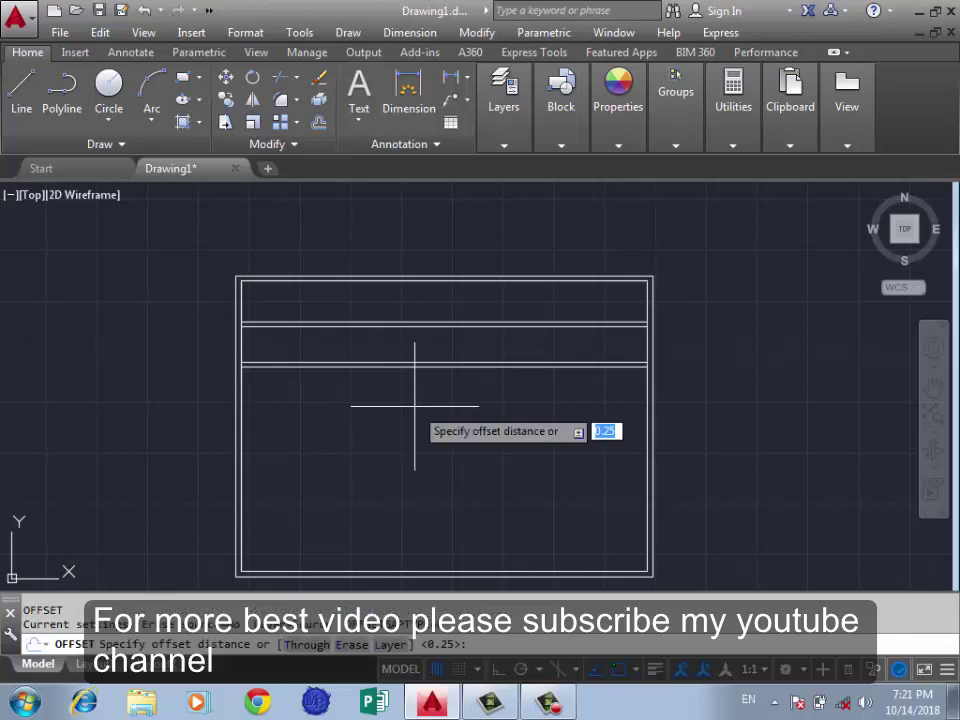
pyautogui.press('Return')
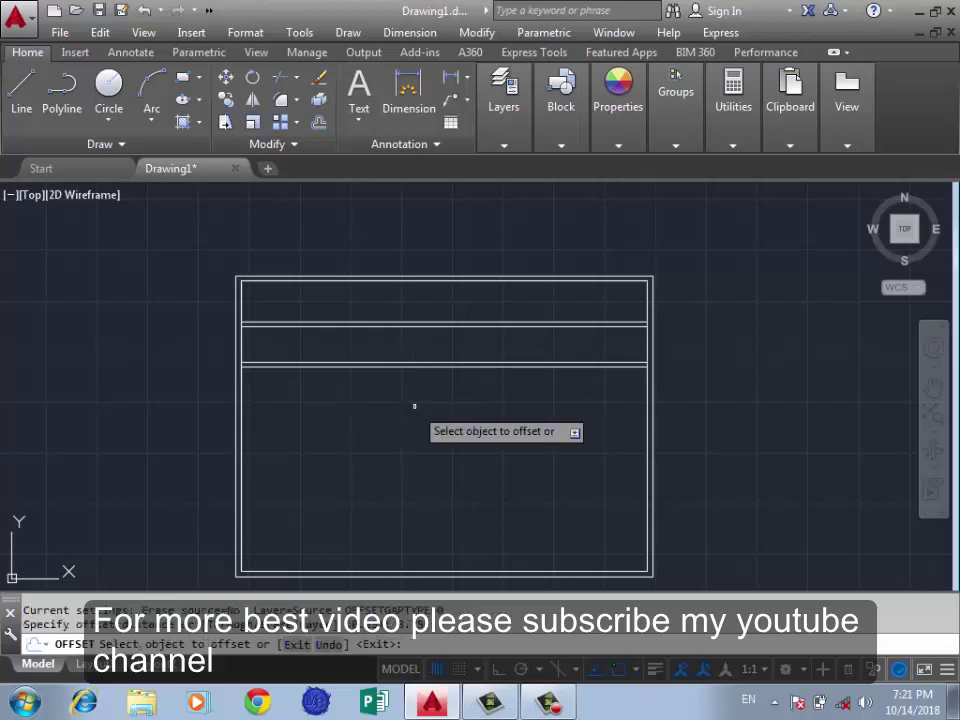
pyautogui.click(413, 280)
pyautogui.click(413, 372)
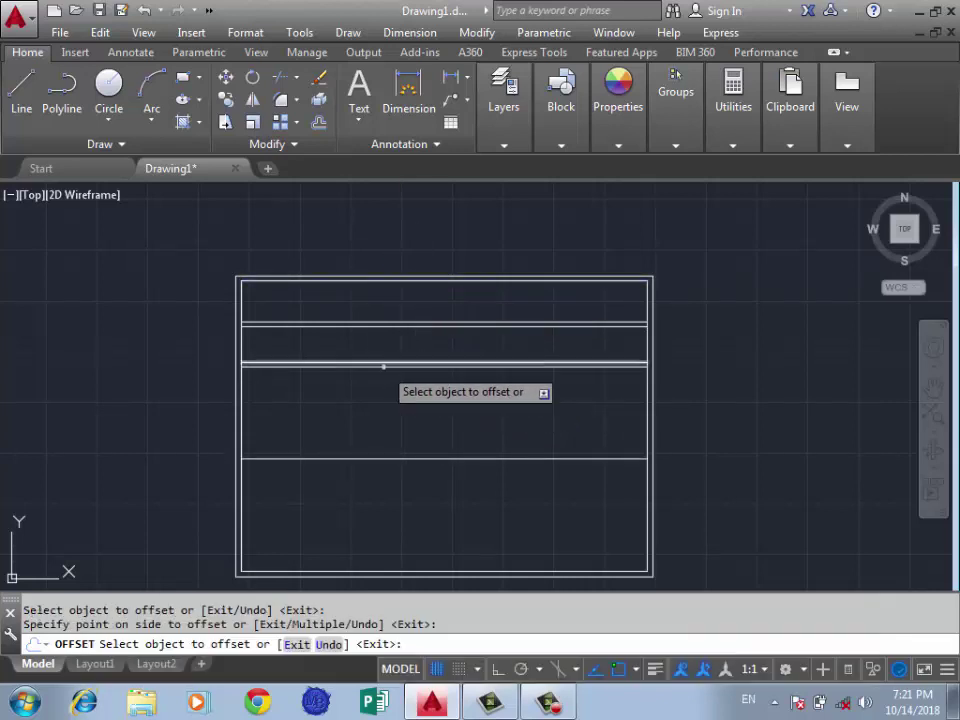
# Offset the new lower line 0.25 downward to form a double wall
pyautogui.press('Return')
pyautogui.press('Return')
pyautogui.write('0.25')
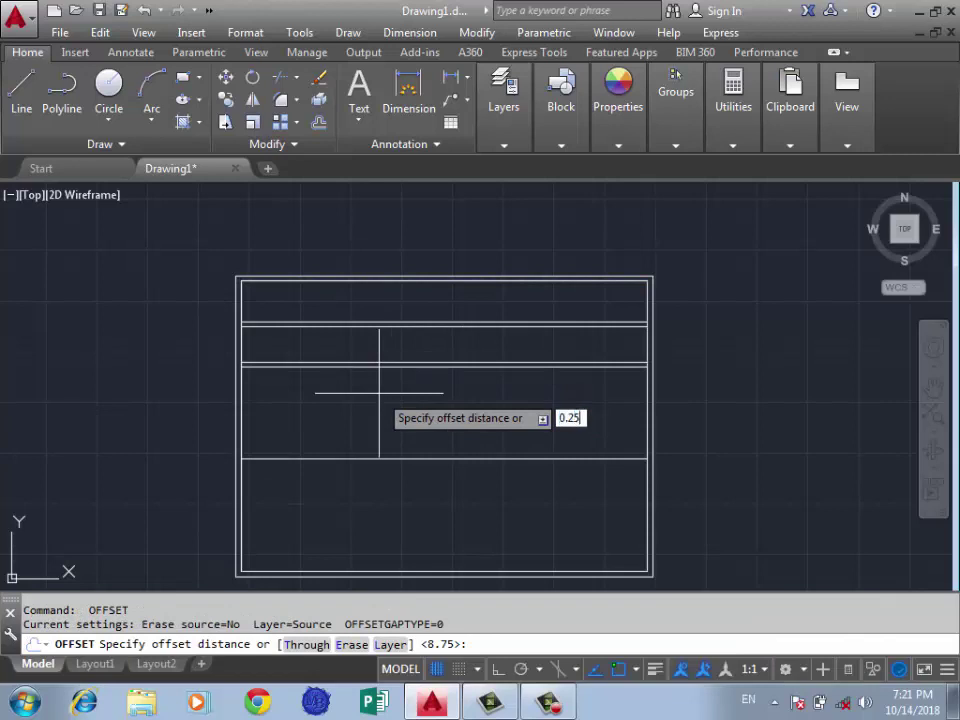
pyautogui.press('Return')
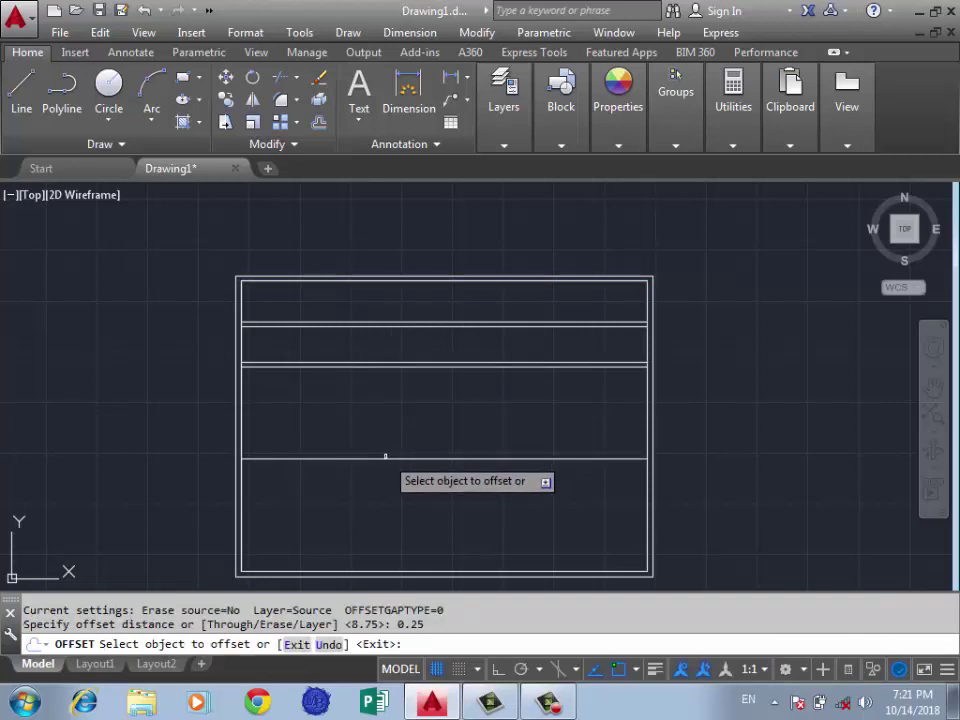
pyautogui.click(383, 458)
pyautogui.click(371, 497)
pyautogui.press('Return')
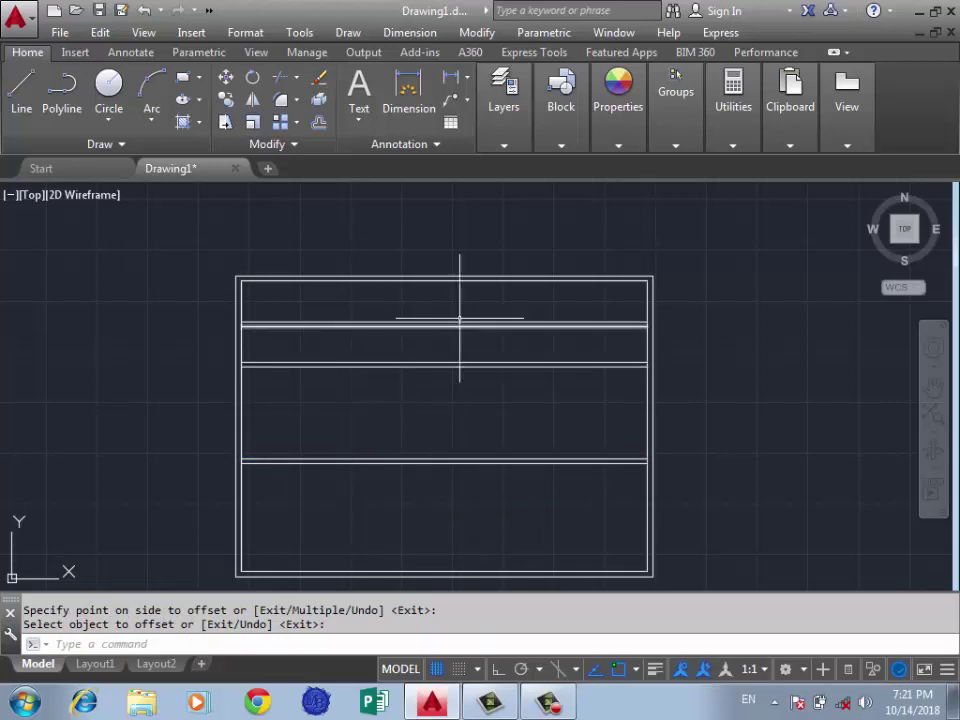
# Offset the plan's top line 6.75 downward
pyautogui.scroll(2, 611, 296)
pyautogui.write('o')
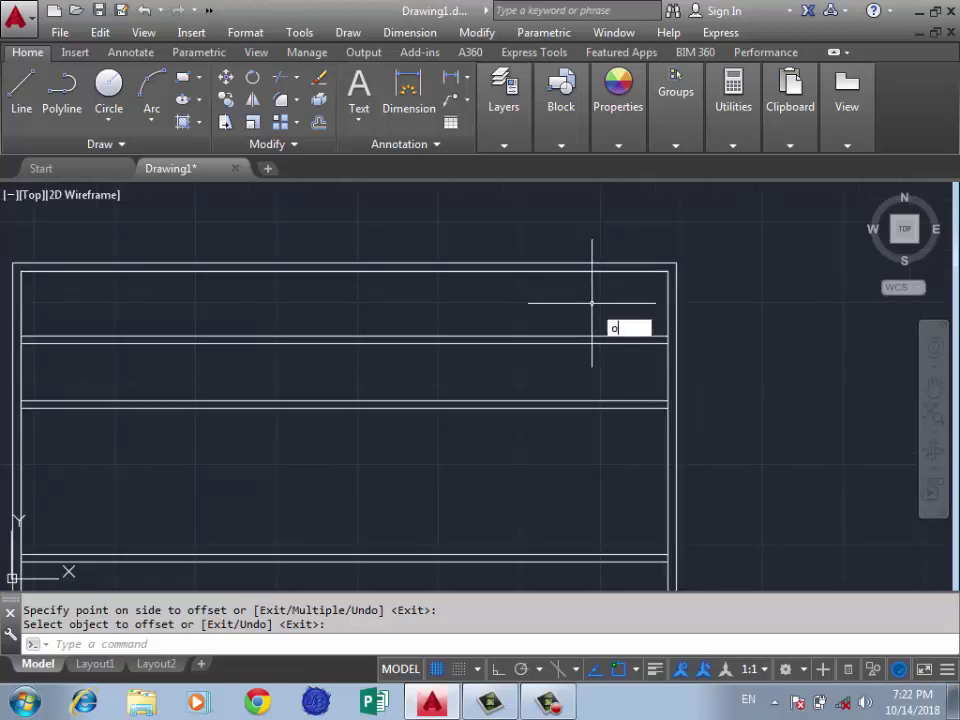
pyautogui.press('Return')
pyautogui.write('6.7')
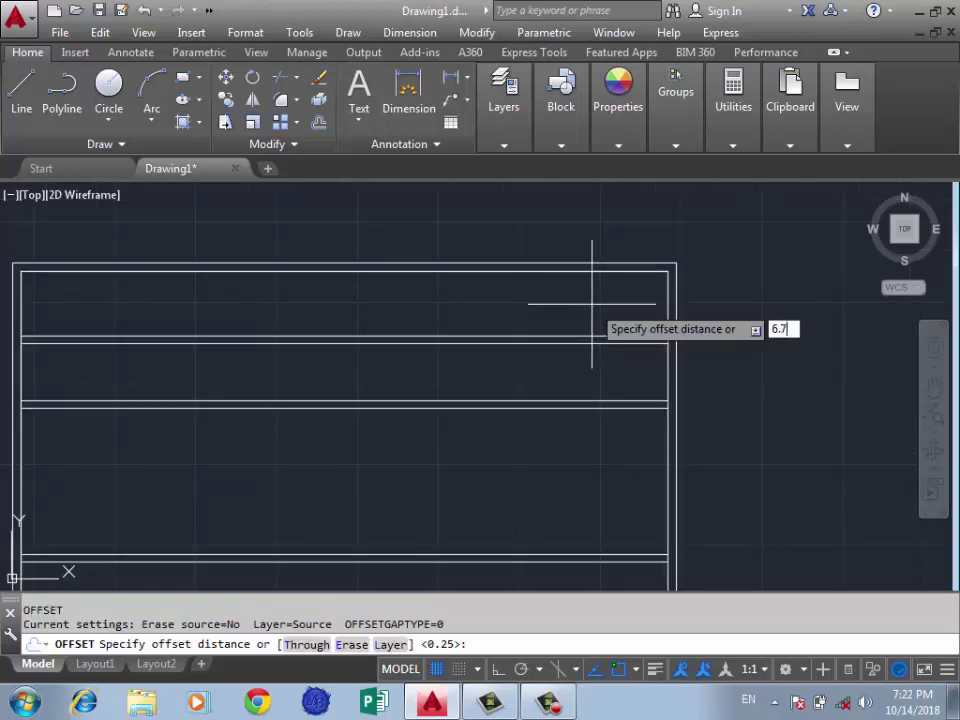
pyautogui.write('5')
pyautogui.press('Return')
pyautogui.click(585, 271)
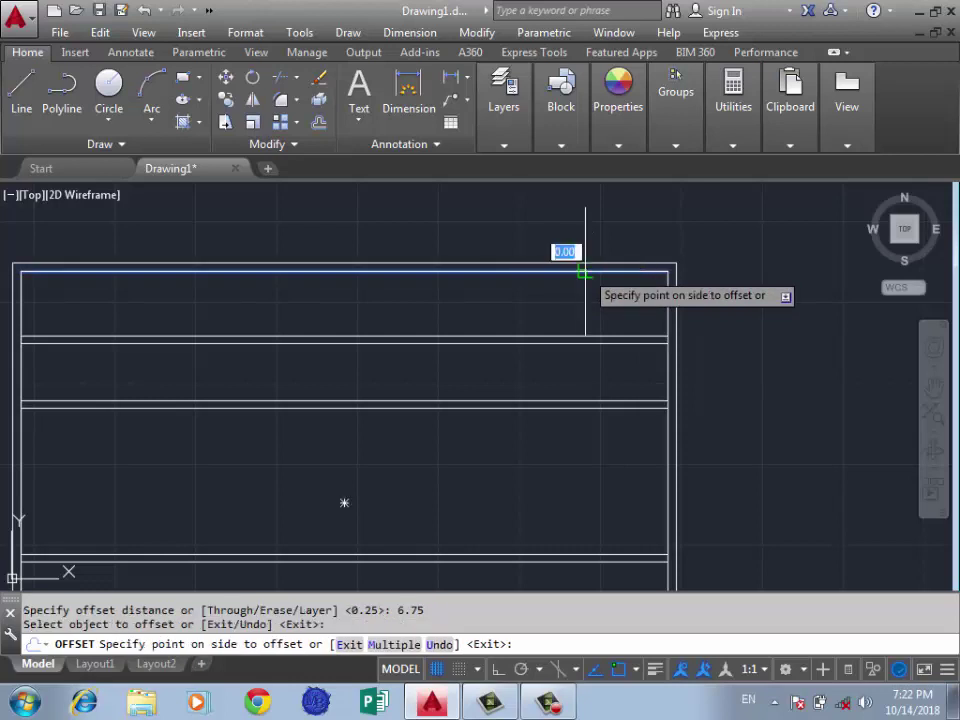
pyautogui.click(585, 330)
# Offset that new line 0.25 to make it a double wall
pyautogui.press('Return')
pyautogui.press('Return')
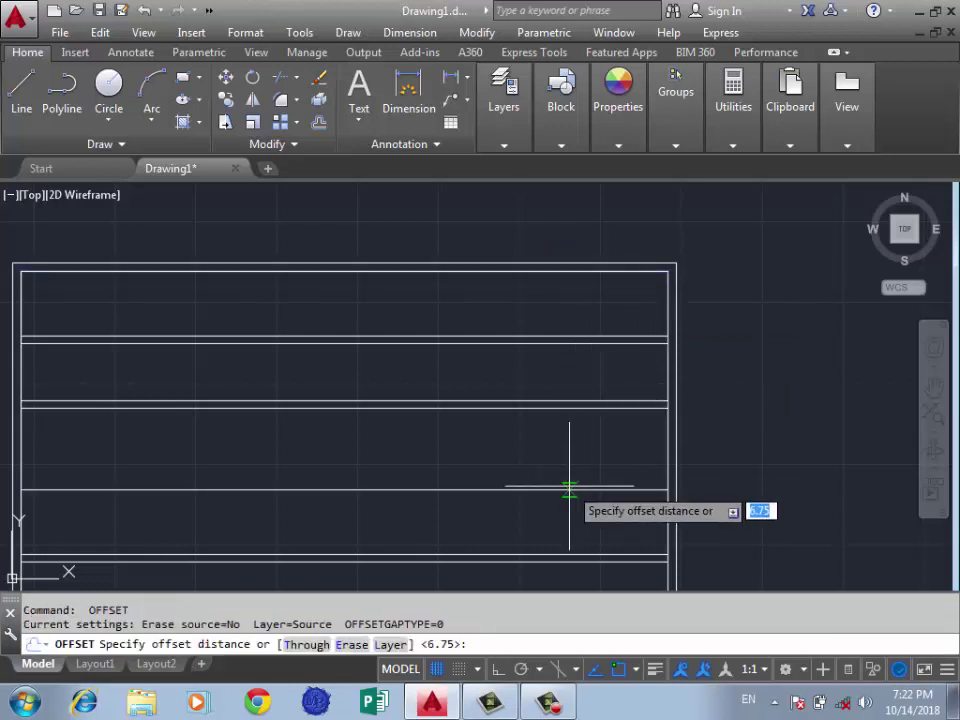
pyautogui.write('0.')
pyautogui.press('Return')
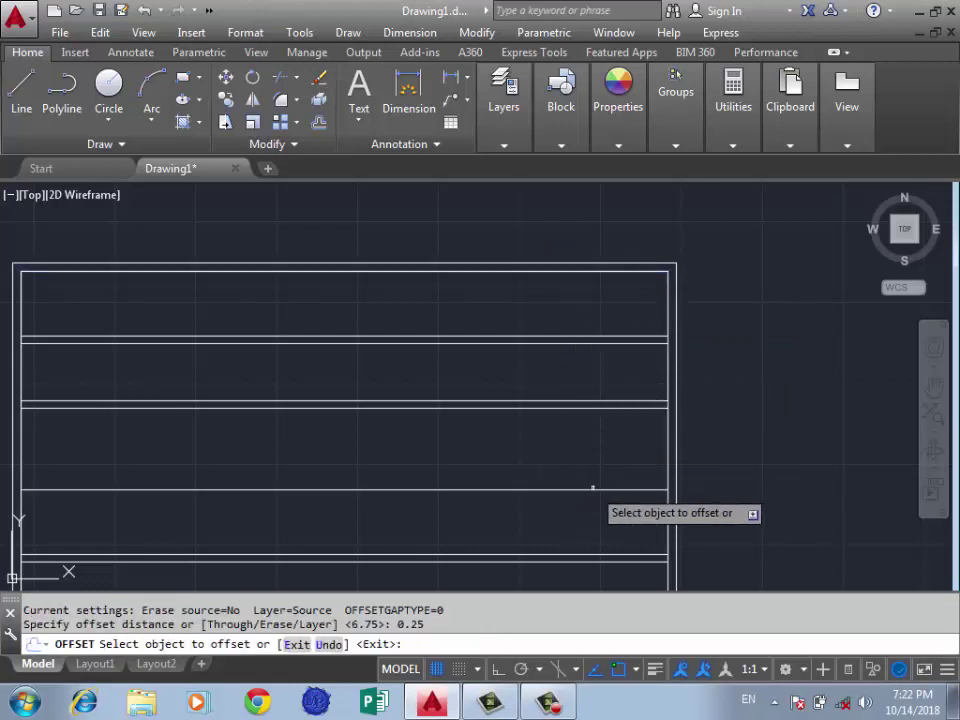
pyautogui.click(592, 490)
pyautogui.click(691, 351)
pyautogui.scroll(-2, 691, 351)
pyautogui.scroll(-2, 596, 358)
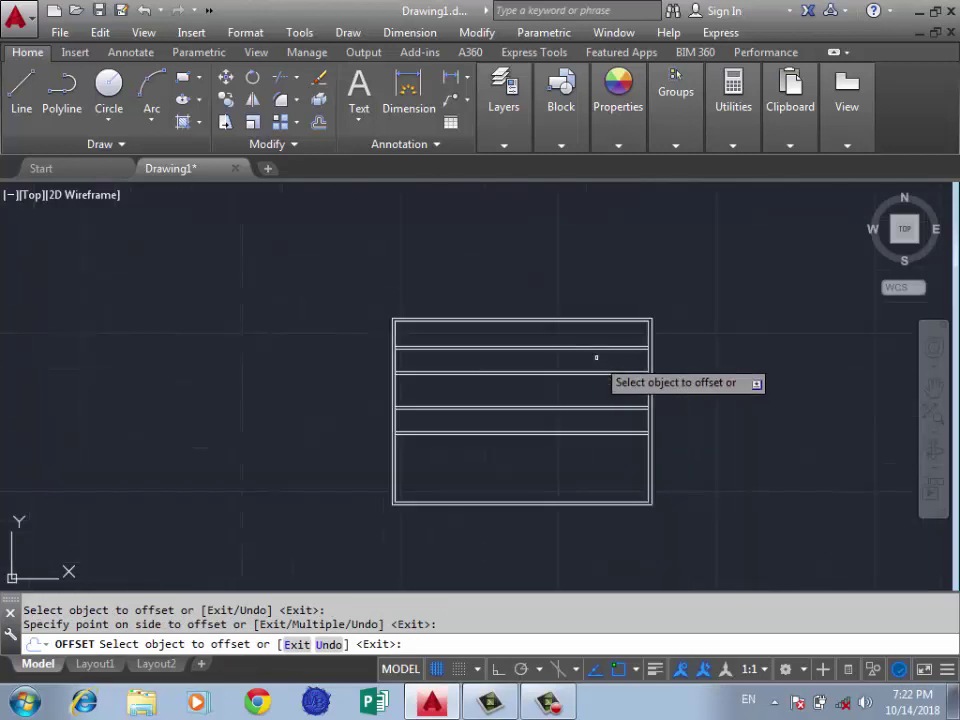
pyautogui.scroll(2, 587, 452)
pyautogui.press('Return')
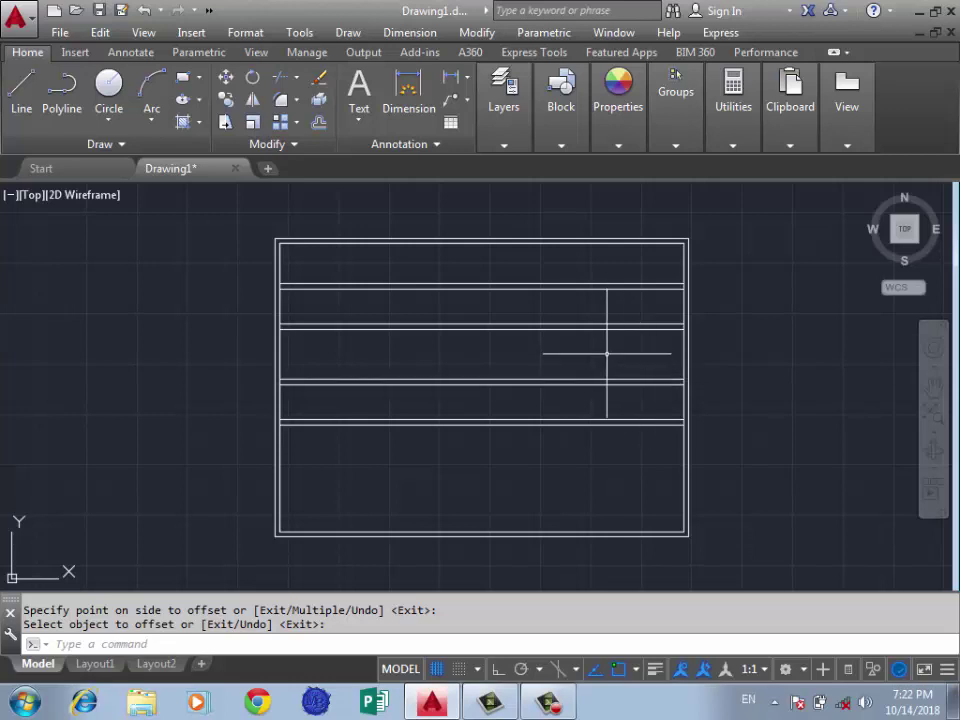
# Offset another wall line 7.30 to one side
pyautogui.press('Return')
pyautogui.press('Return')
pyautogui.write('7.3')
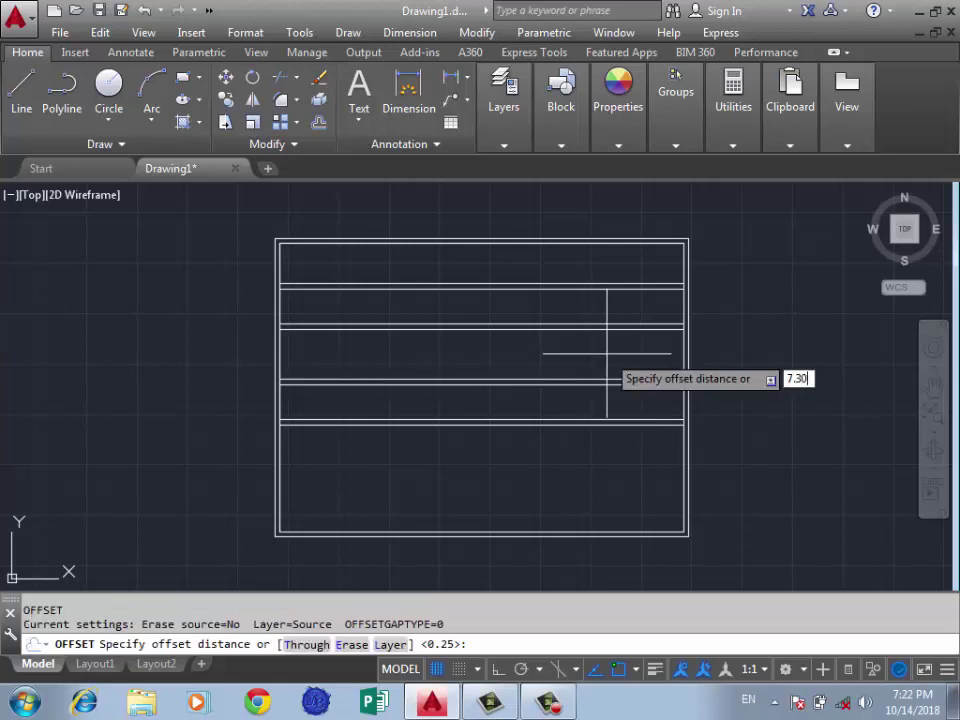
pyautogui.press('Return')
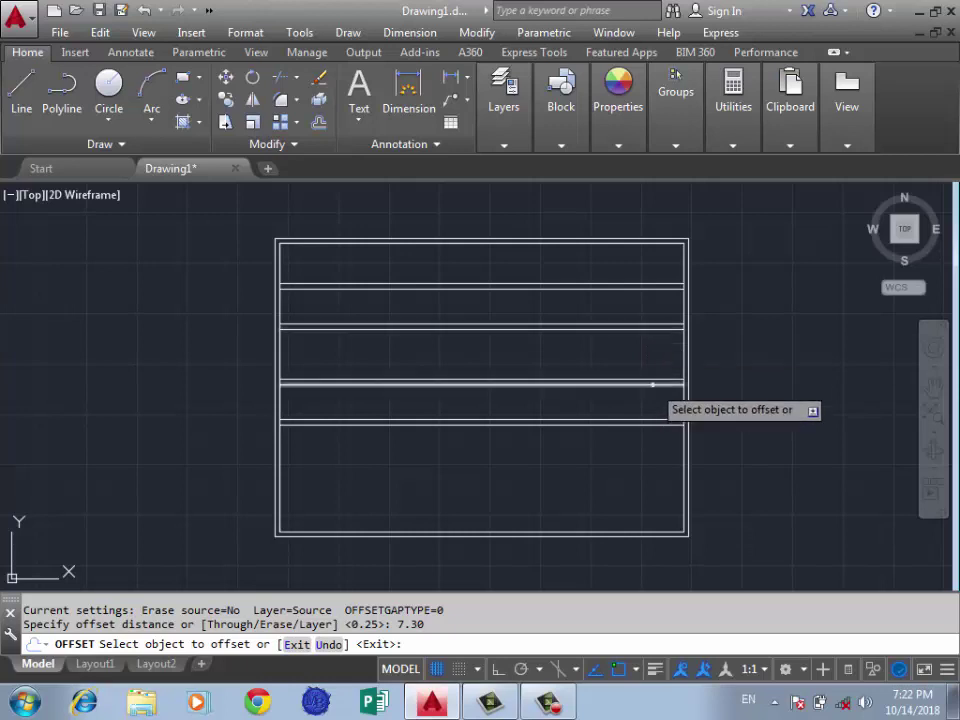
pyautogui.click(652, 383)
pyautogui.click(630, 476)
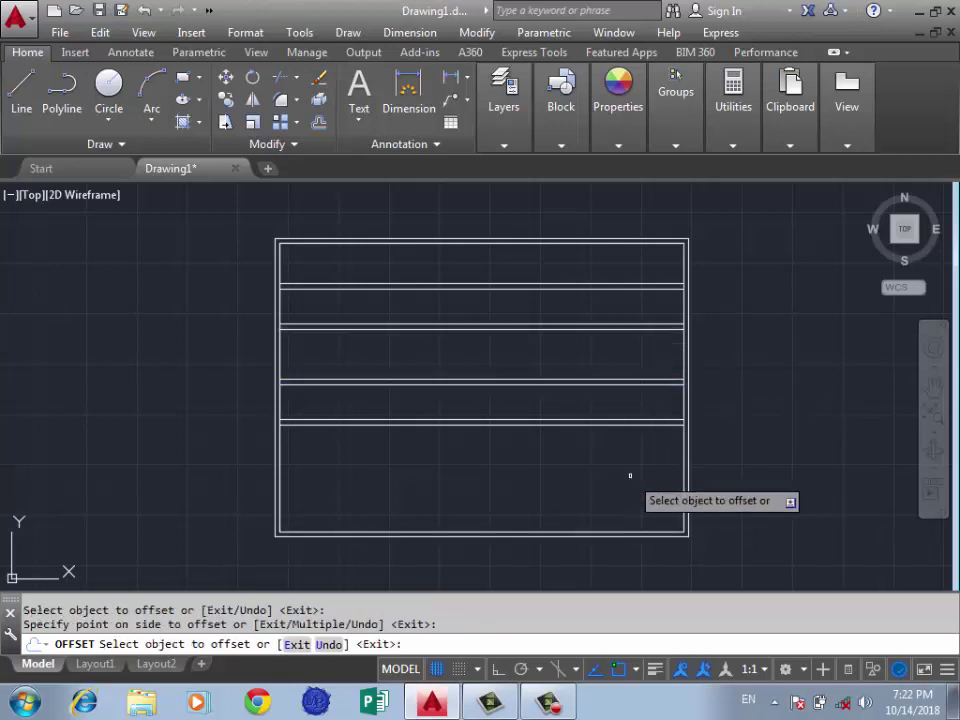
pyautogui.scroll(-4, 691, 338)
pyautogui.scroll(5, 664, 392)
pyautogui.scroll(-2, 658, 371)
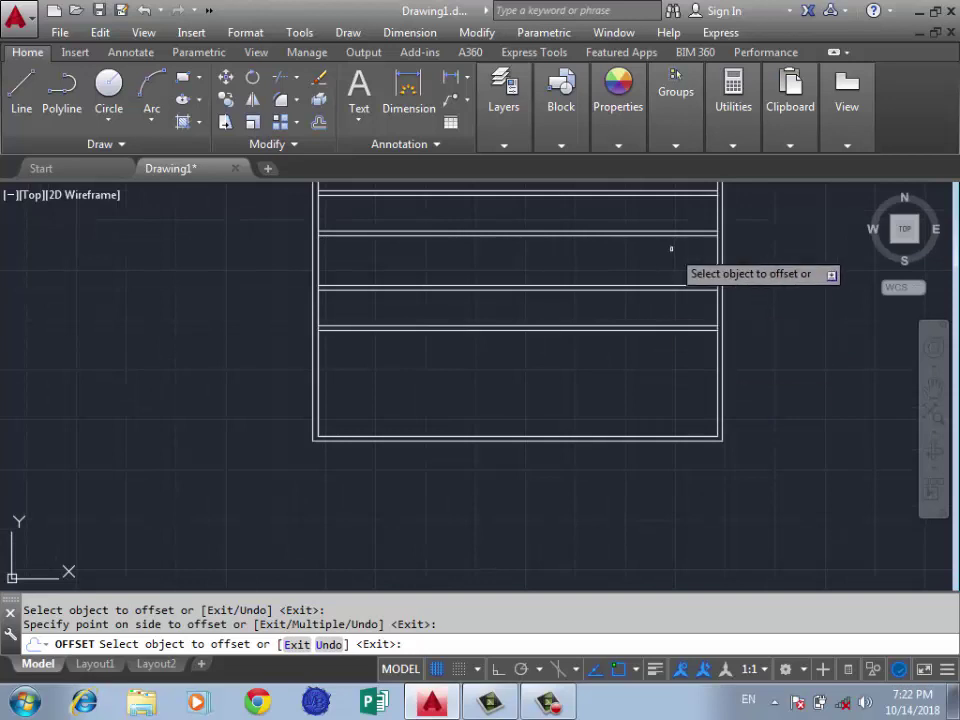
pyautogui.scroll(4, 718, 428)
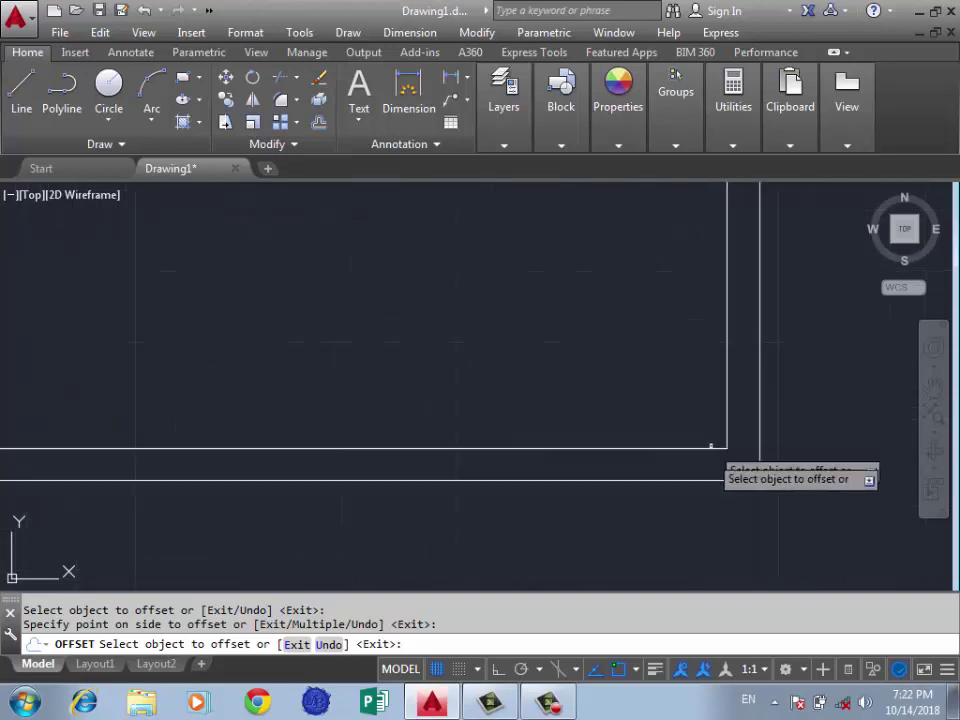
pyautogui.scroll(-2, 705, 442)
pyautogui.scroll(-2, 637, 432)
pyautogui.scroll(-2, 638, 442)
pyautogui.press('Return')
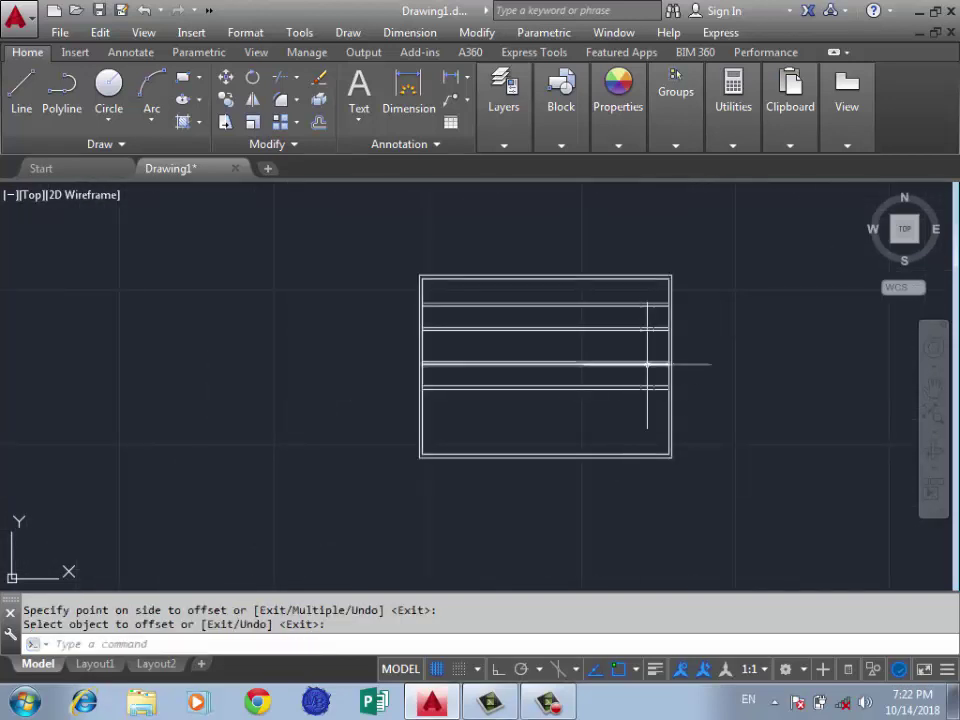
pyautogui.scroll(2, 625, 320)
# Pan the view and set the offset distance to 3.90
pyautogui.scroll(2, 622, 308)
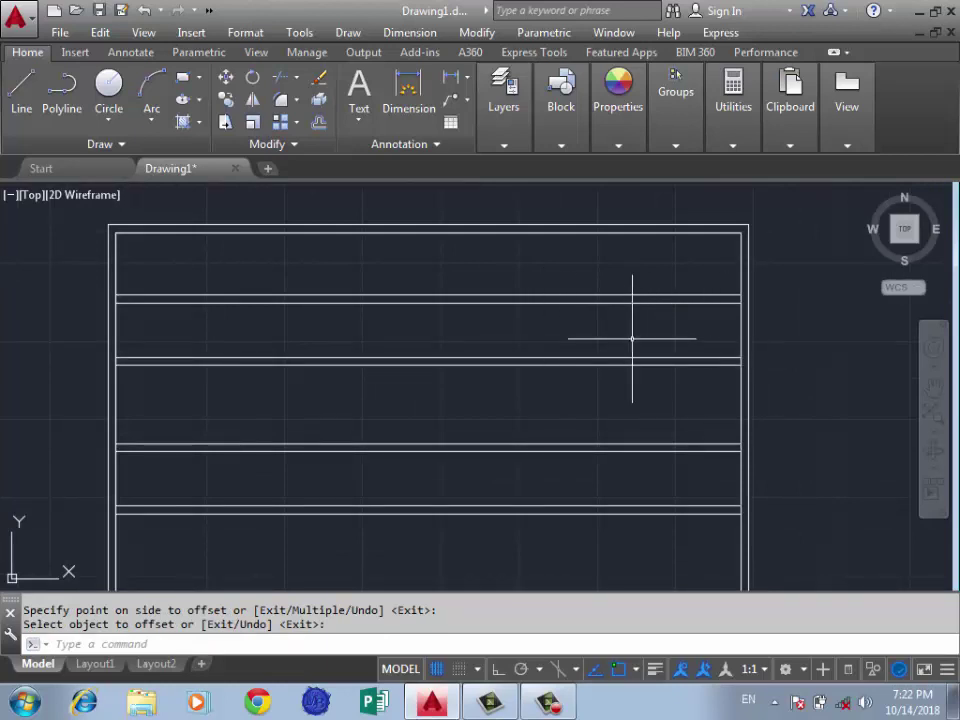
pyautogui.write('p')
pyautogui.press('Return')
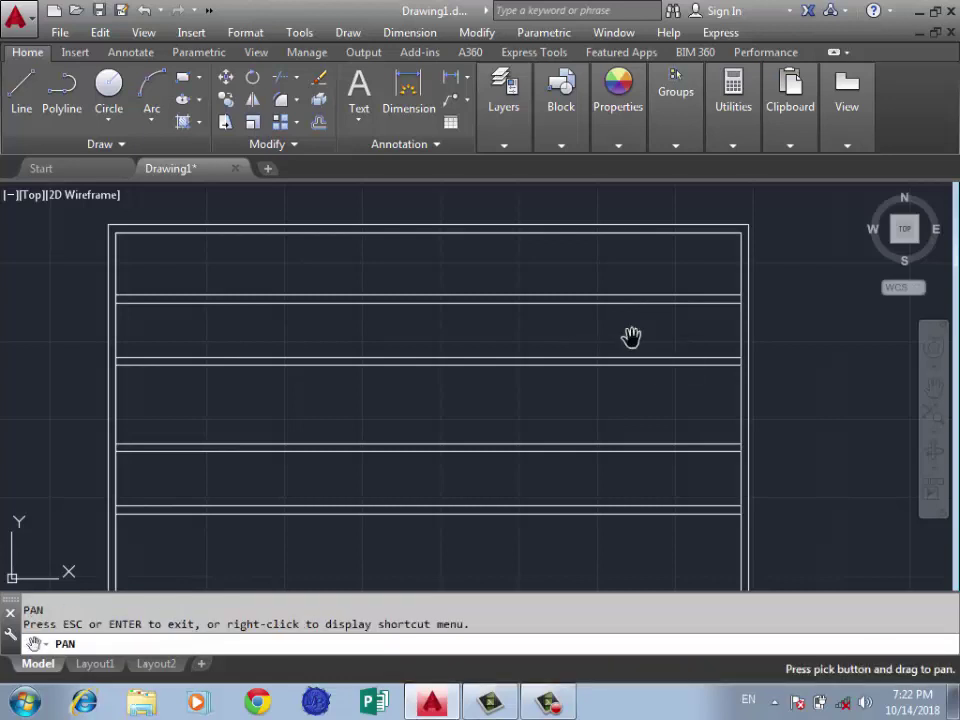
pyautogui.press('Escape')
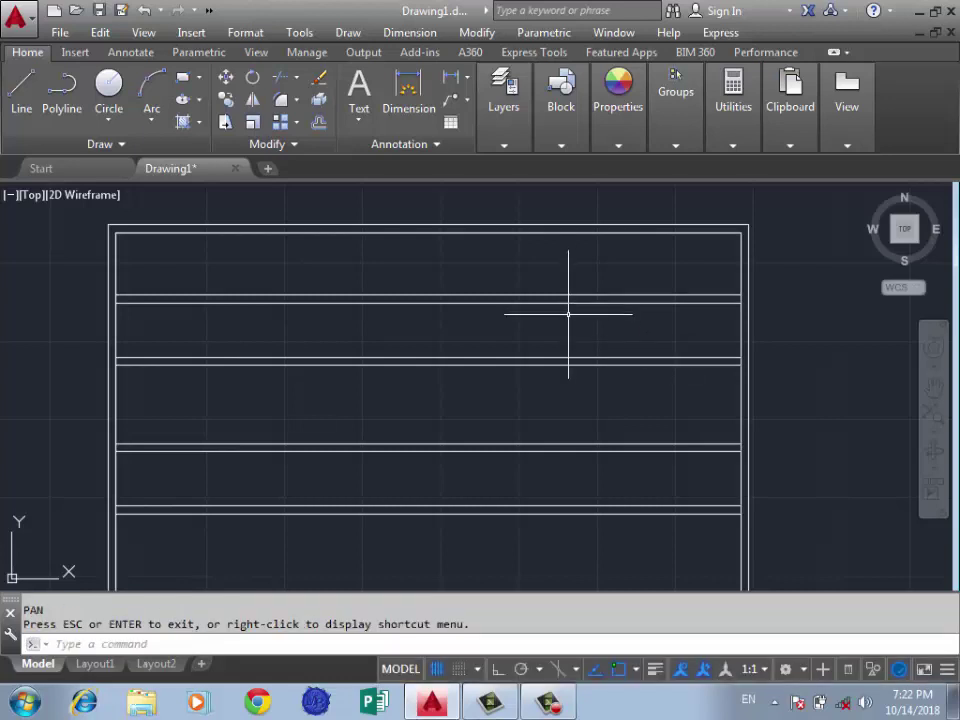
pyautogui.write('o')
pyautogui.press('Return')
pyautogui.write('3.9')
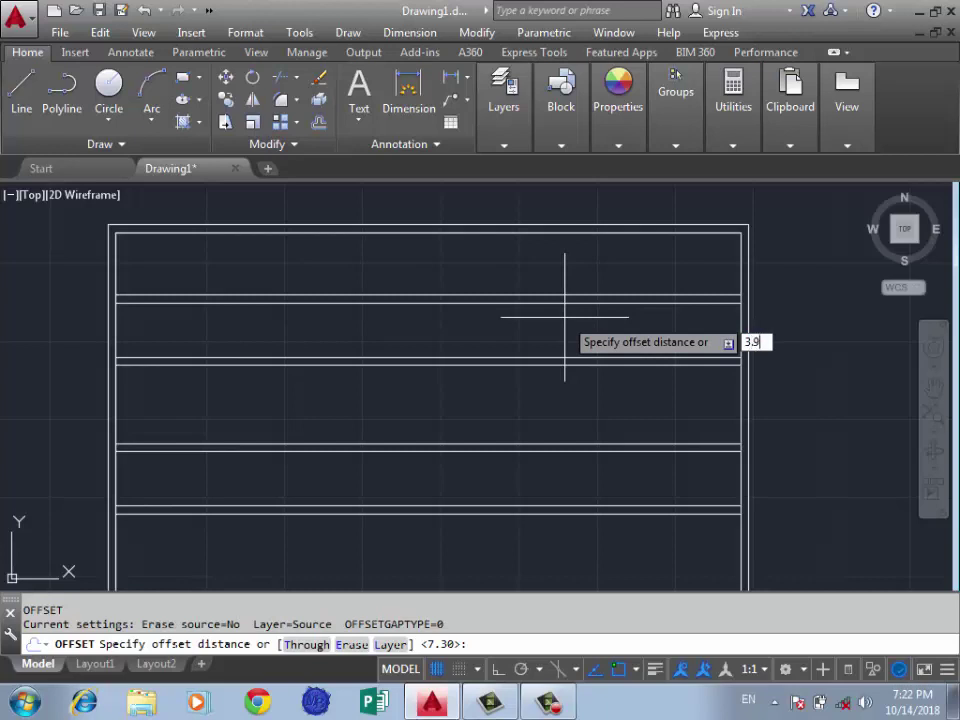
pyautogui.press('Return')
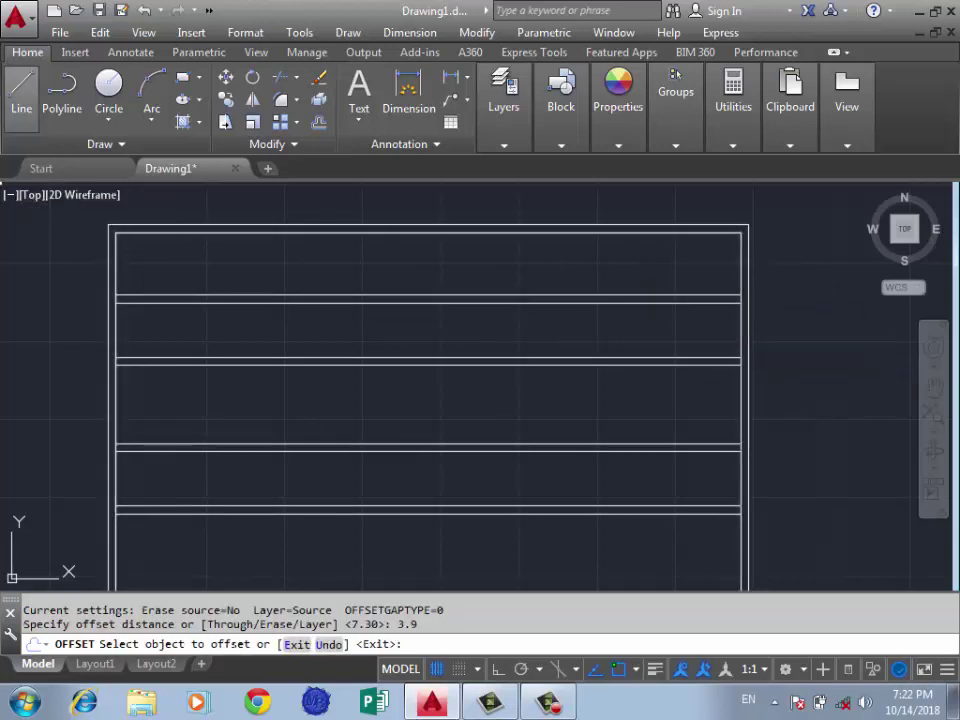
# Draw a line from the plan's top-right corner to the rectangle's bottom-right corner
pyautogui.click(21, 85)
pyautogui.click(739, 229)
pyautogui.scroll(-3, 739, 214)
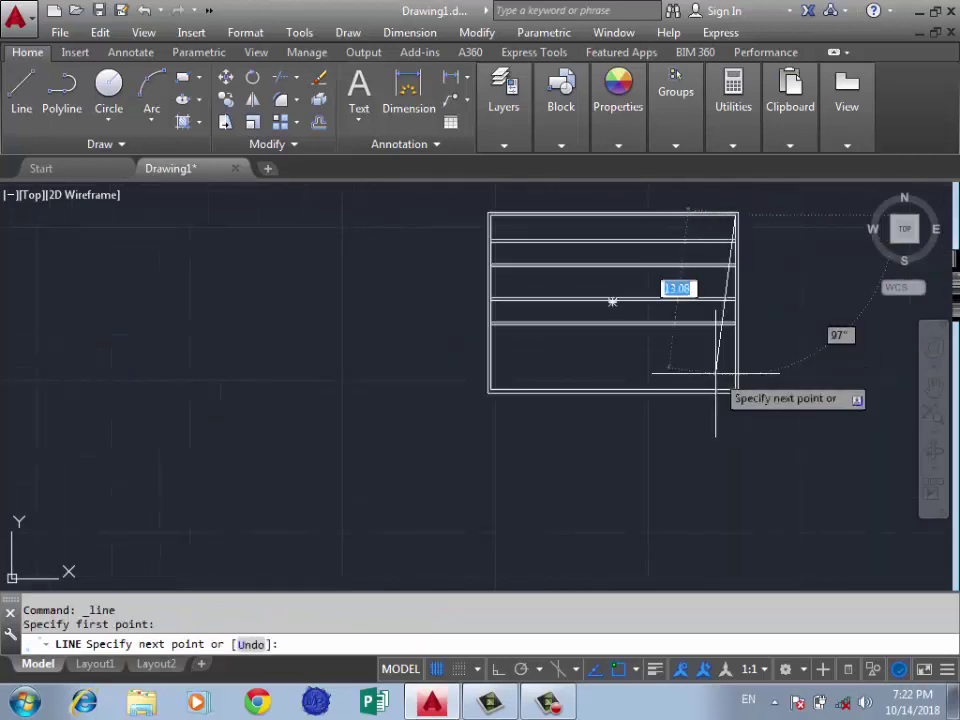
pyautogui.scroll(5, 733, 385)
pyautogui.click(731, 393)
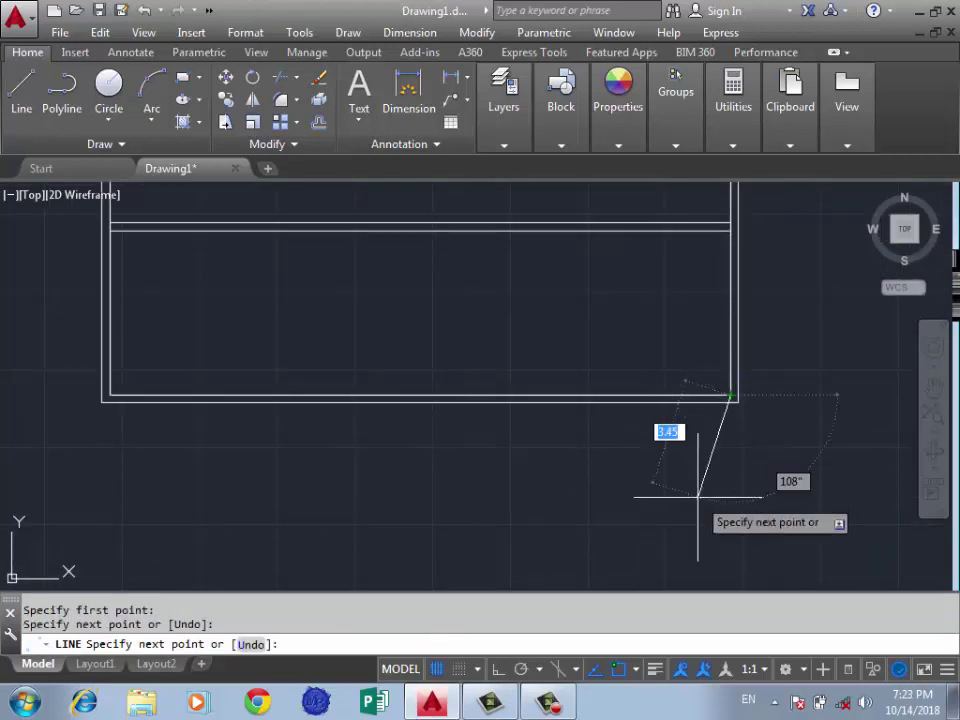
pyautogui.press('Return')
pyautogui.scroll(-2, 656, 491)
pyautogui.scroll(2, 656, 491)
# Offset the right edge 3.90 left, then that line 0.25 left for a double wall
pyautogui.press('Return')
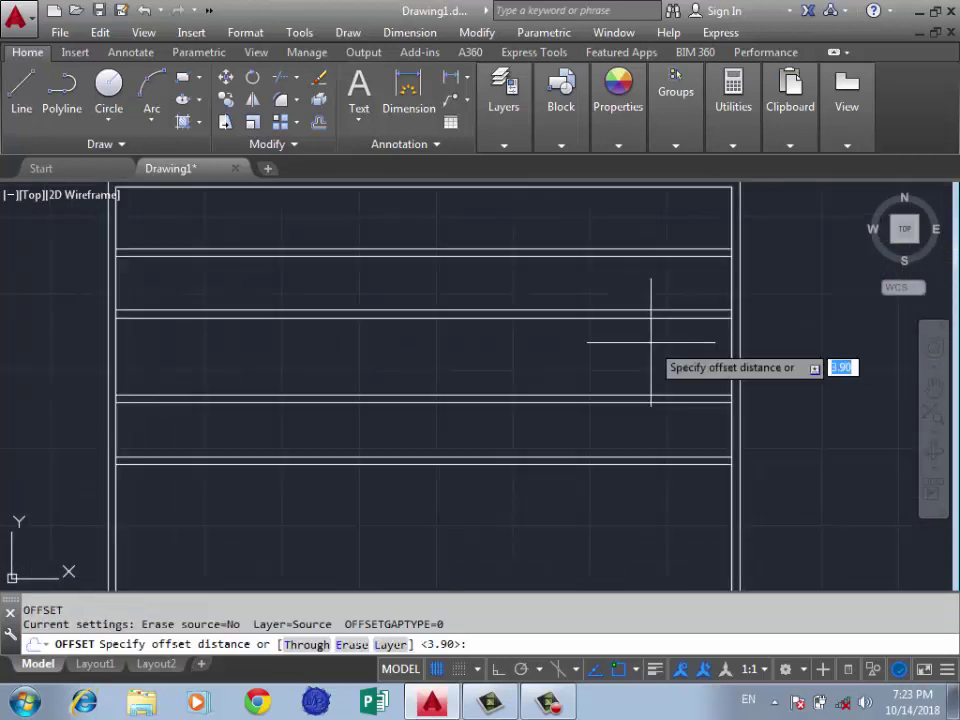
pyautogui.press('Return')
pyautogui.click(731, 363)
pyautogui.click(641, 368)
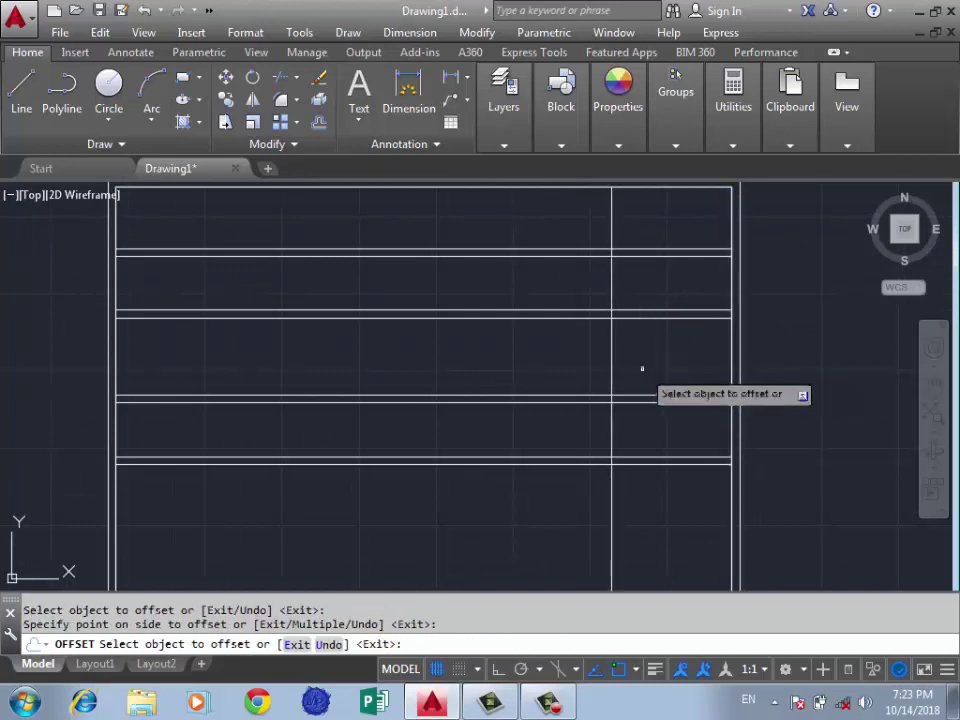
pyautogui.press('Return')
pyautogui.press('Return')
pyautogui.write('0.25')
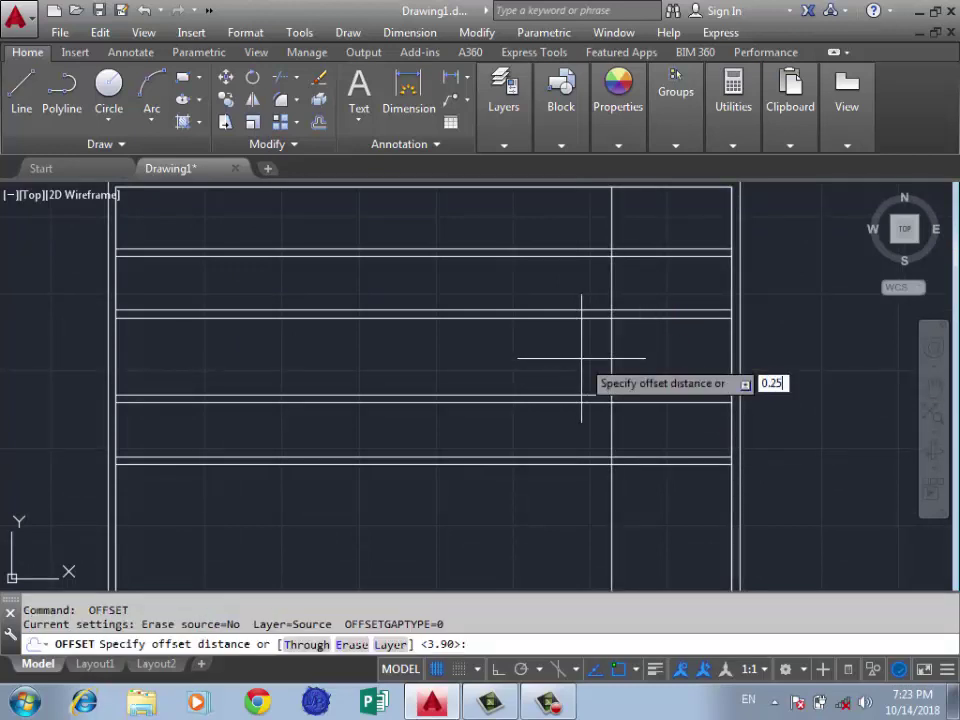
pyautogui.press('Return')
pyautogui.click(612, 352)
pyautogui.click(558, 367)
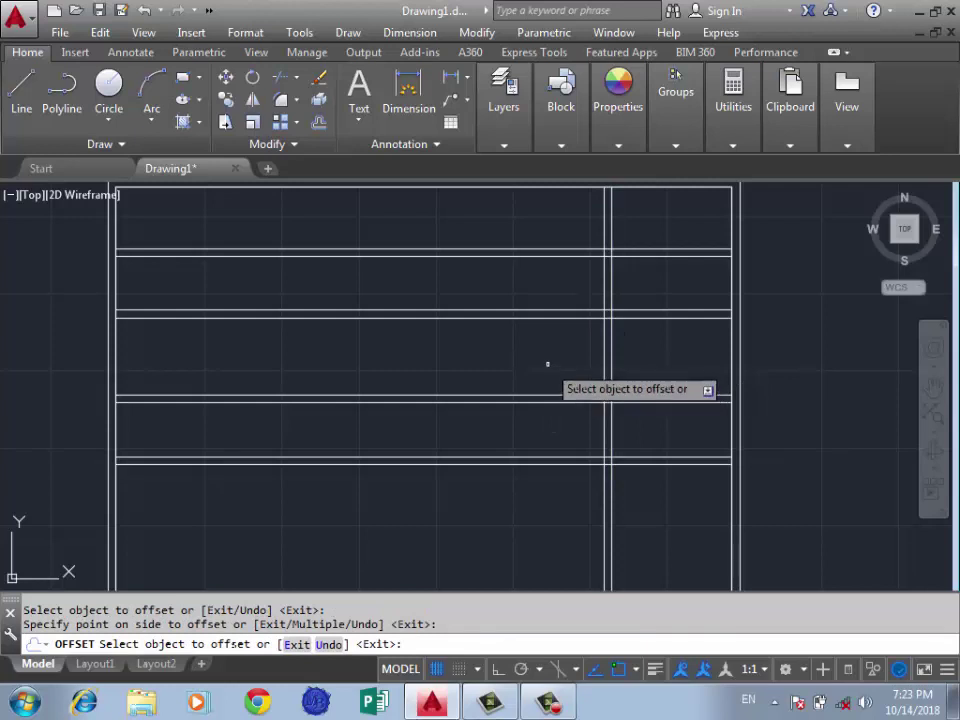
pyautogui.press('Return')
pyautogui.write('o')
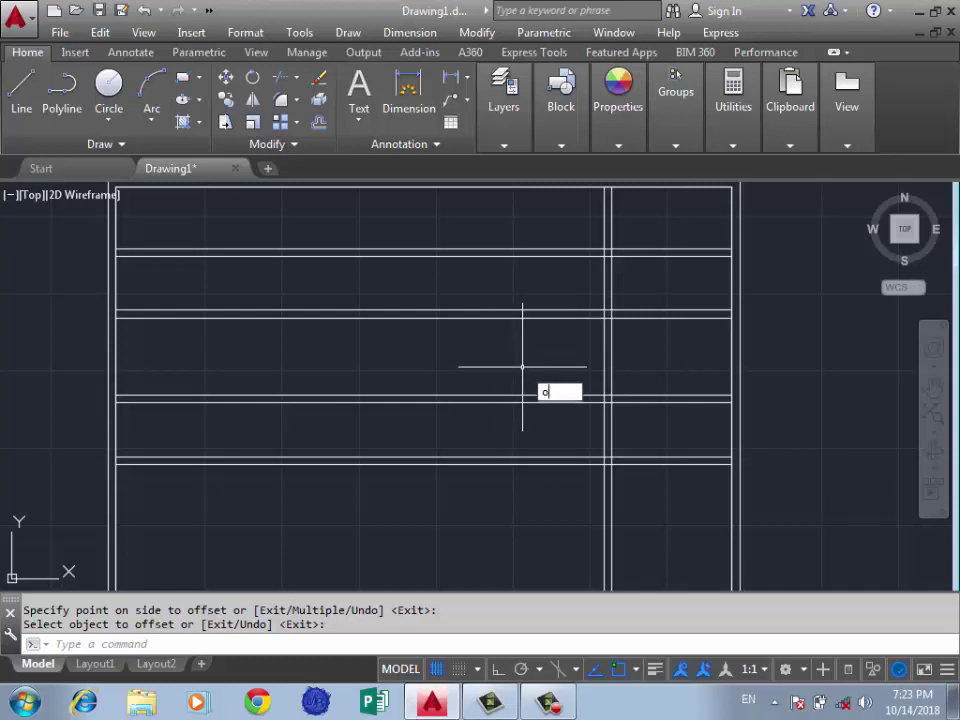
# Offset the inner wall line 5.3 left and set the next offset distance to 0.25
pyautogui.press('Return')
pyautogui.write('5.3')
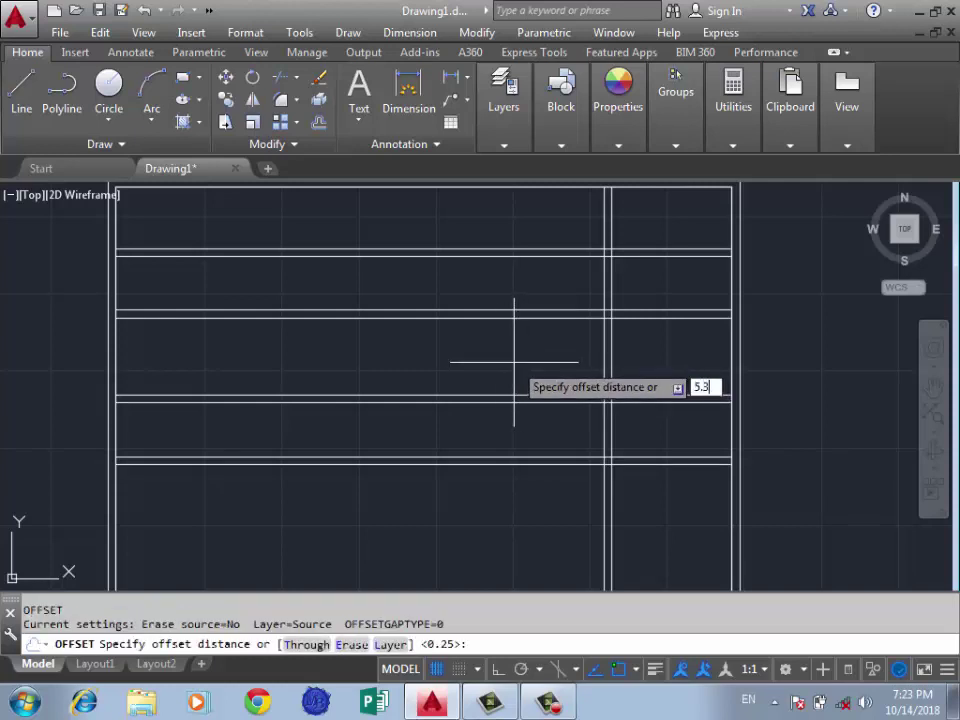
pyautogui.press('Return')
pyautogui.click(606, 375)
pyautogui.click(530, 372)
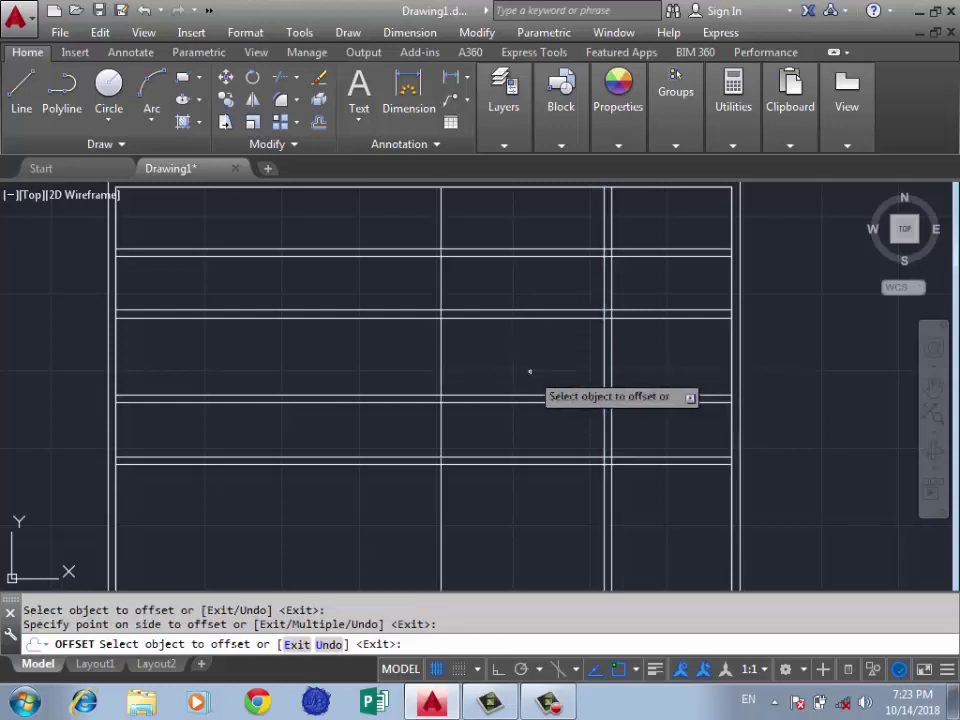
pyautogui.press('Return')
pyautogui.press('Return')
pyautogui.write('0.2')
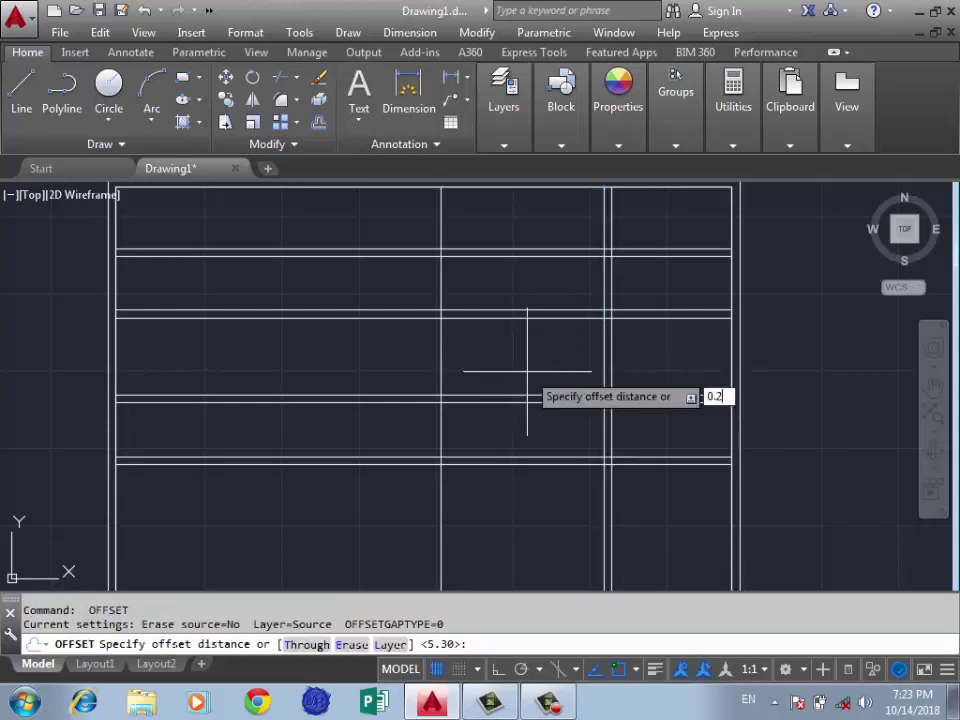
pyautogui.write('5')
pyautogui.press('Return')
# Add the 0.25 second line to the 5.3 wall, making it double
pyautogui.click(440, 392)
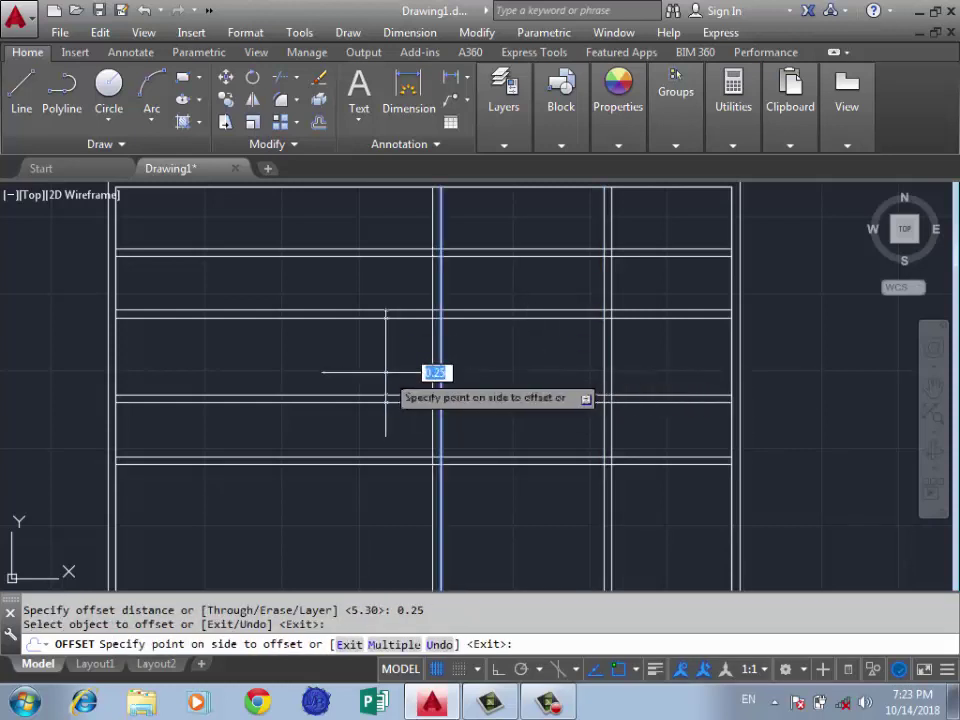
pyautogui.click(386, 373)
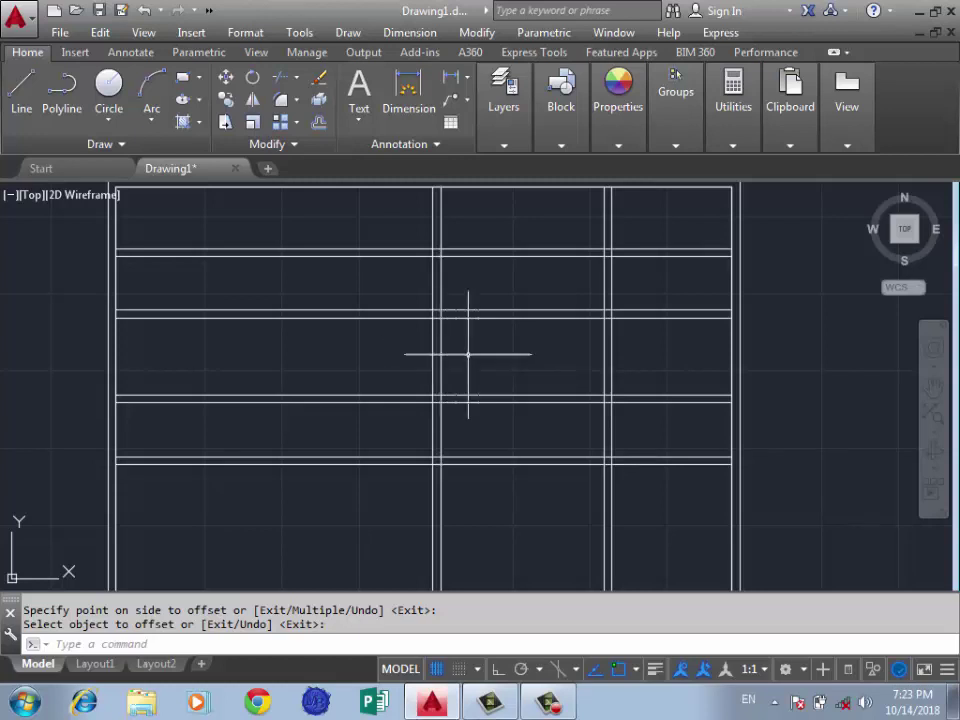
pyautogui.scroll(-2, 506, 378)
pyautogui.scroll(2, 398, 257)
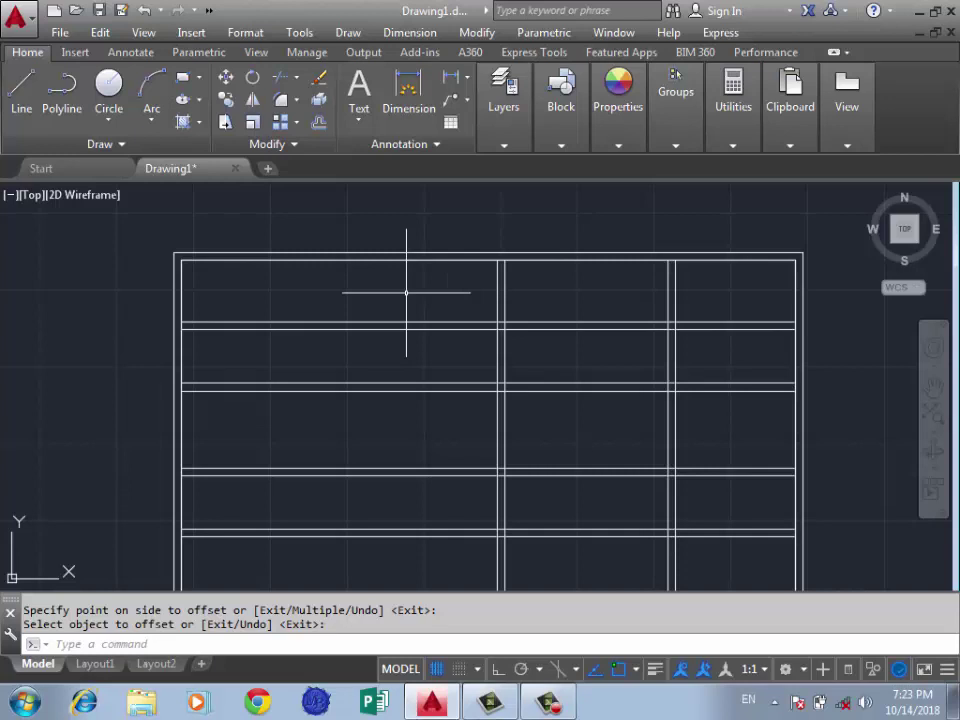
# Offset the middle wall line 3 left, then 0.25 more for a double wall
pyautogui.write('o')
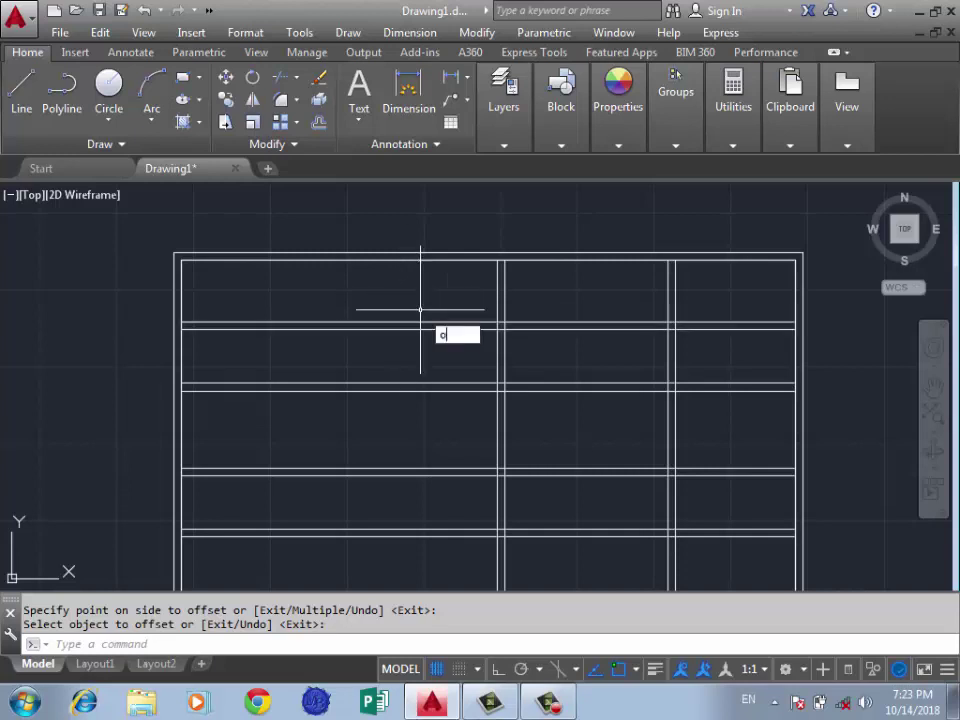
pyautogui.press('Return')
pyautogui.press('Return')
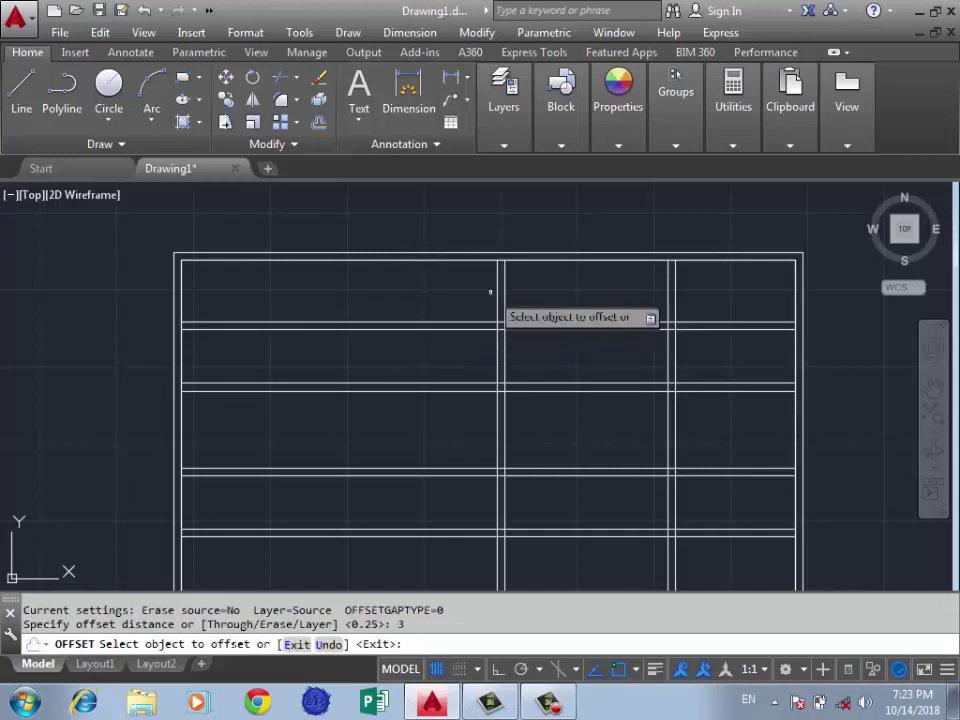
pyautogui.click(497, 285)
pyautogui.click(417, 298)
pyautogui.press('Return')
pyautogui.press('Return')
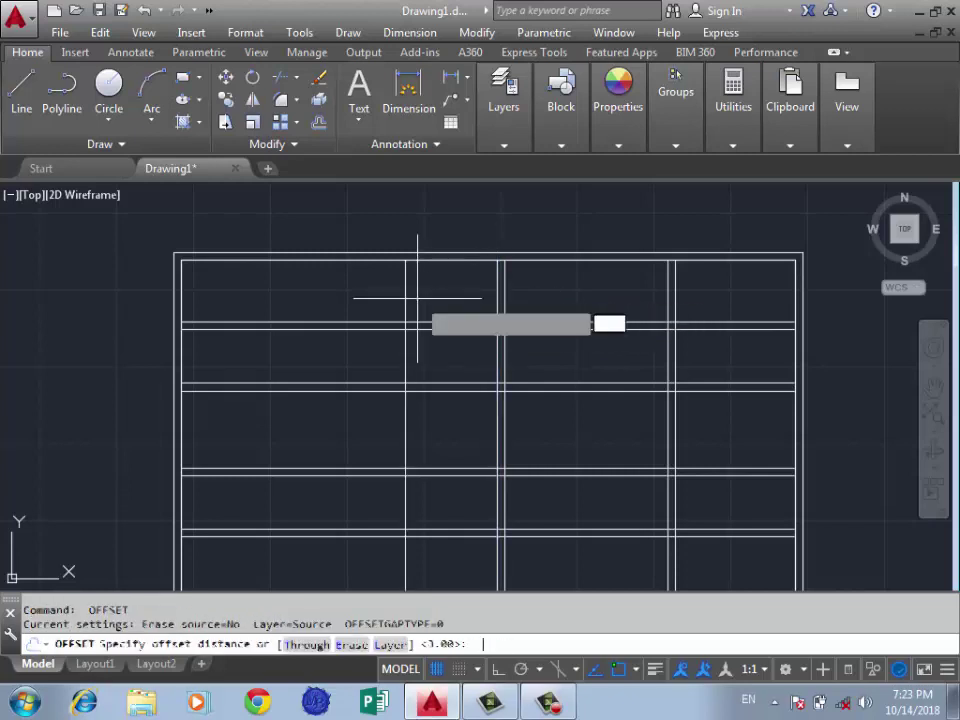
pyautogui.write('0.25')
pyautogui.press('Return')
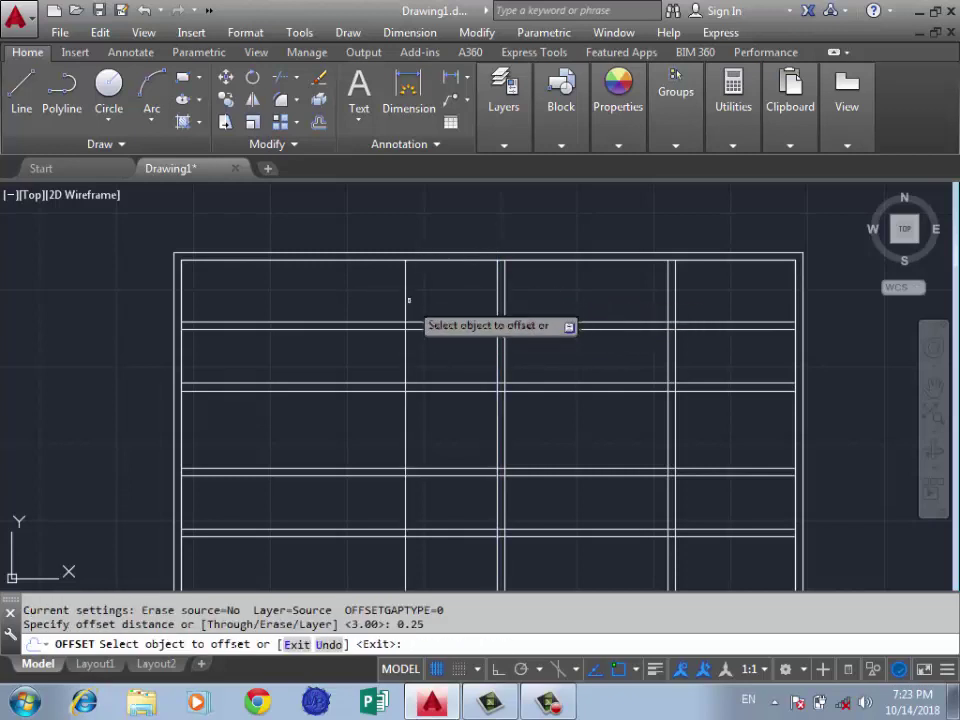
pyautogui.click(405, 287)
pyautogui.click(372, 290)
pyautogui.press('Return')
pyautogui.scroll(-2, 546, 225)
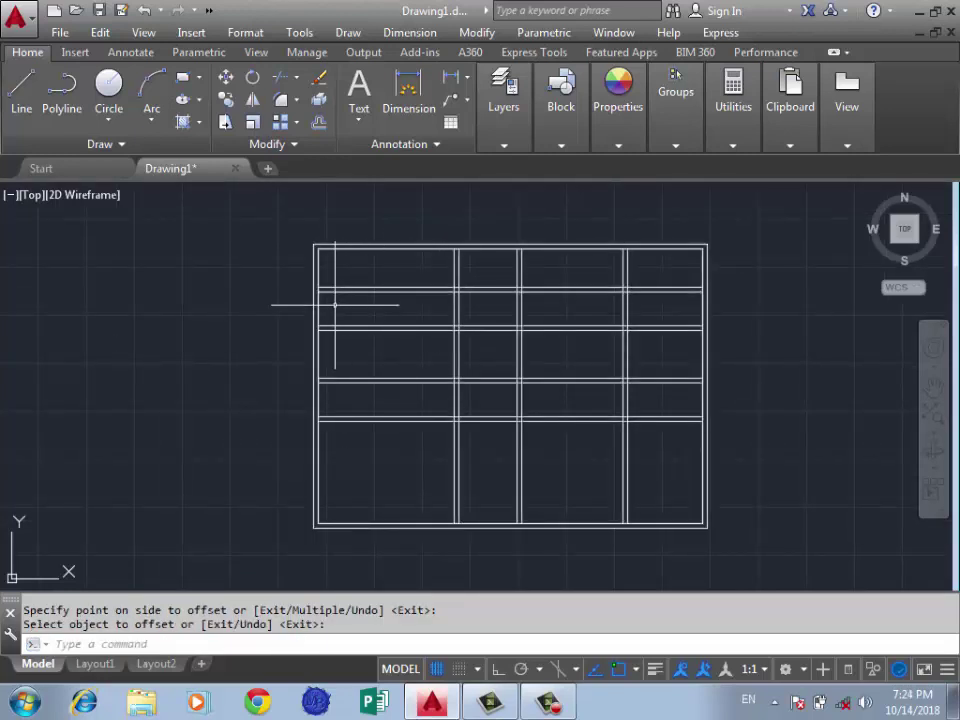
# Copy a vertical line 4 units toward the plan's left edge
pyautogui.write('o')
pyautogui.press('Return')
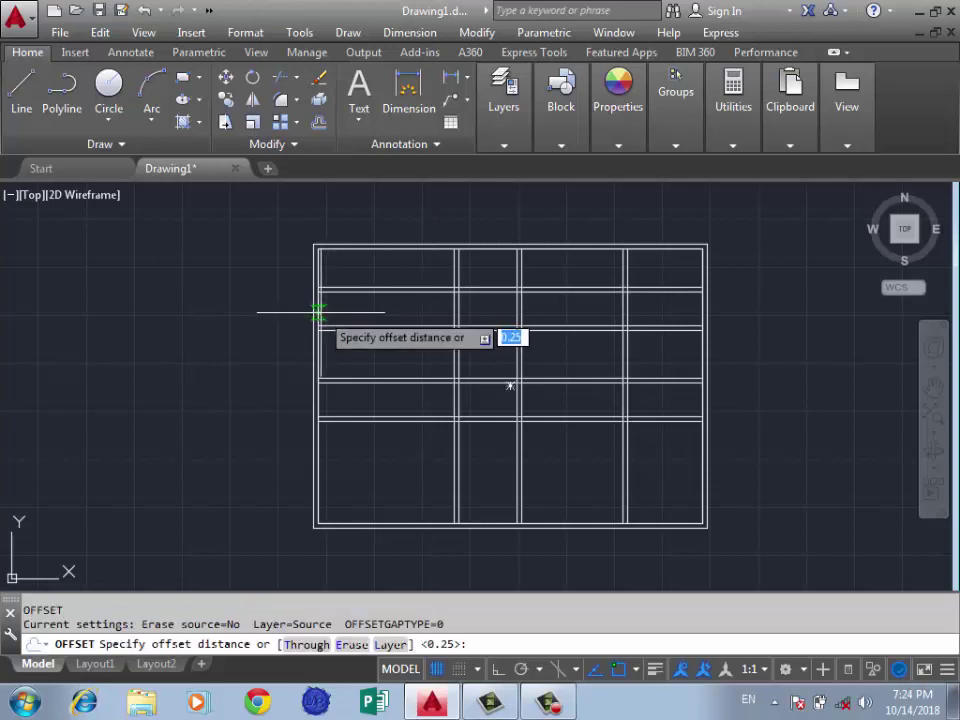
pyautogui.write('4')
pyautogui.press('Return')
pyautogui.scroll(2, 450, 300)
pyautogui.scroll(1, 450, 300)
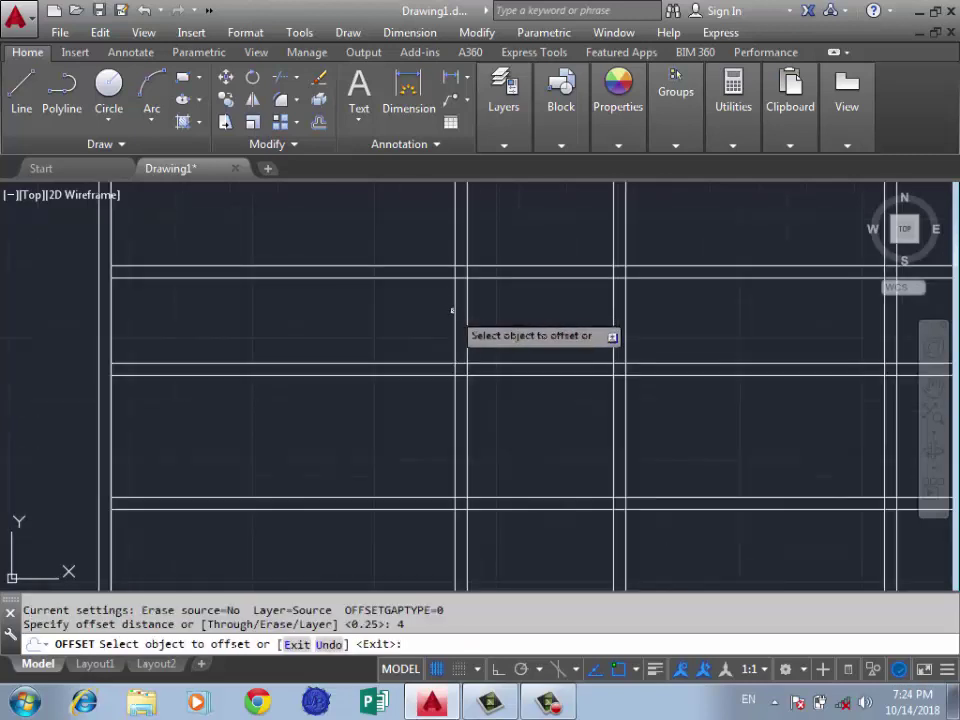
pyautogui.click(455, 300)
pyautogui.scroll(-1, 455, 270)
pyautogui.click(369, 326)
# Offset the new line 0.25 to complete the double wall near the left edge
pyautogui.press('Return')
pyautogui.press('Return')
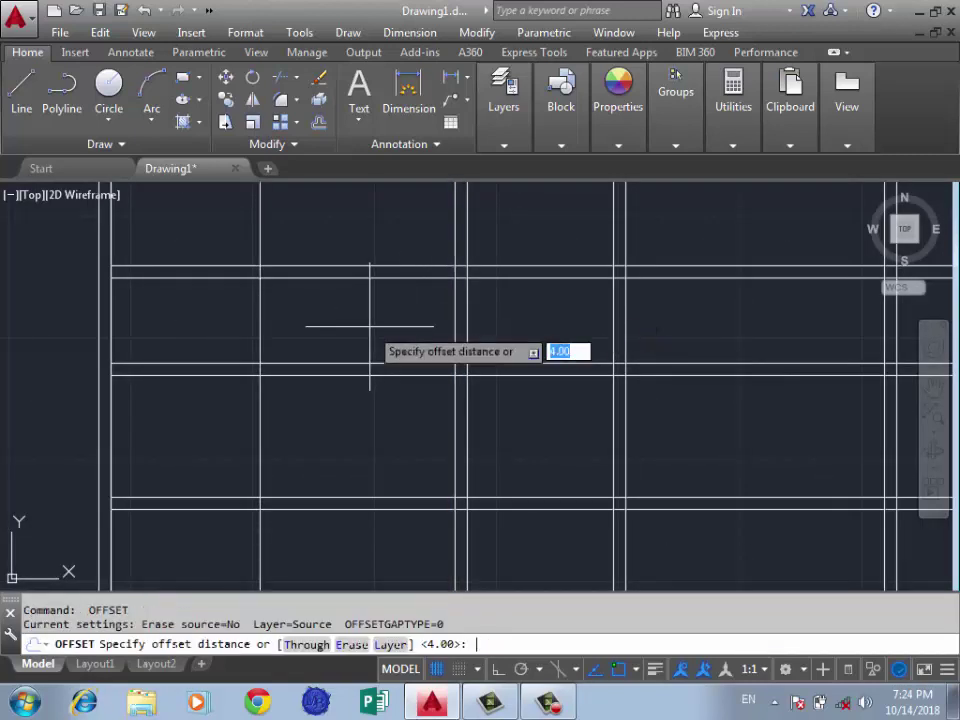
pyautogui.press('Return')
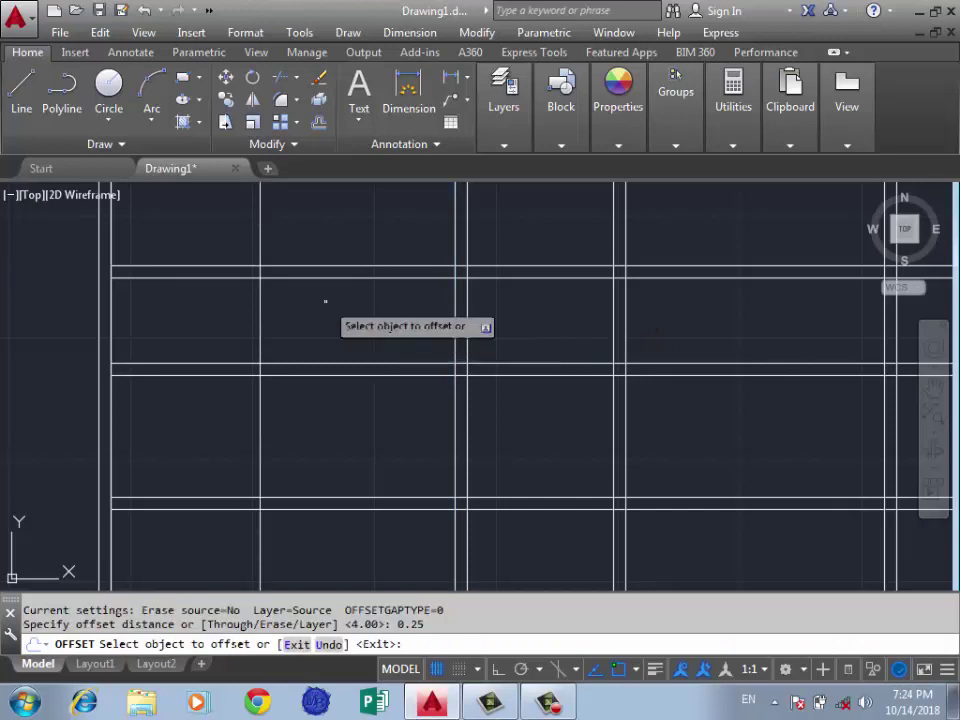
pyautogui.click(260, 321)
pyautogui.click(244, 320)
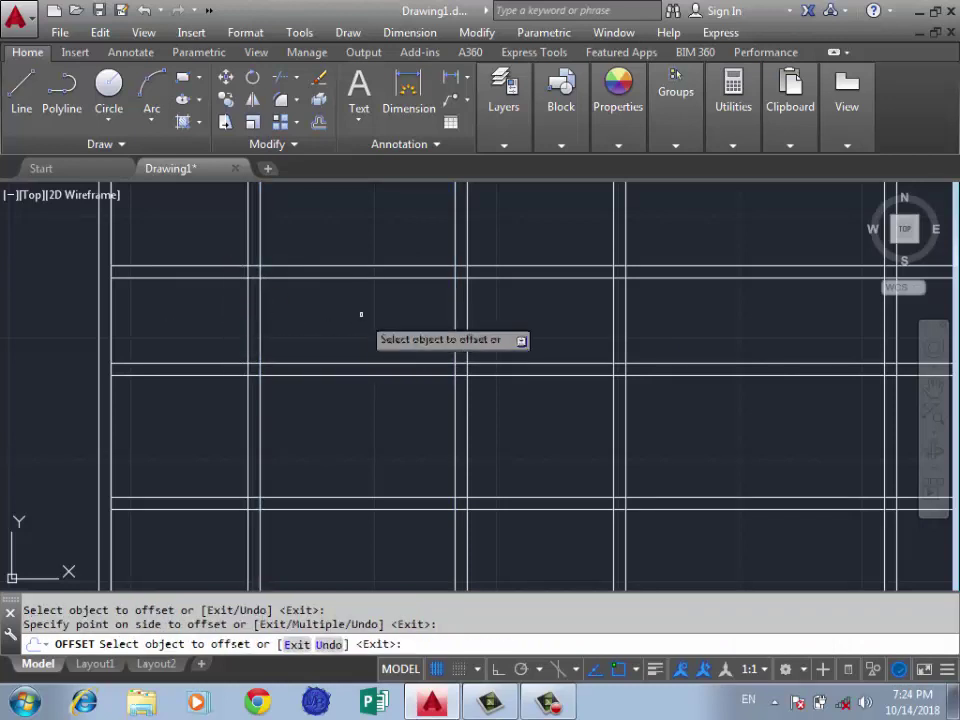
pyautogui.scroll(-2, 214, 328)
pyautogui.scroll(-2, 450, 291)
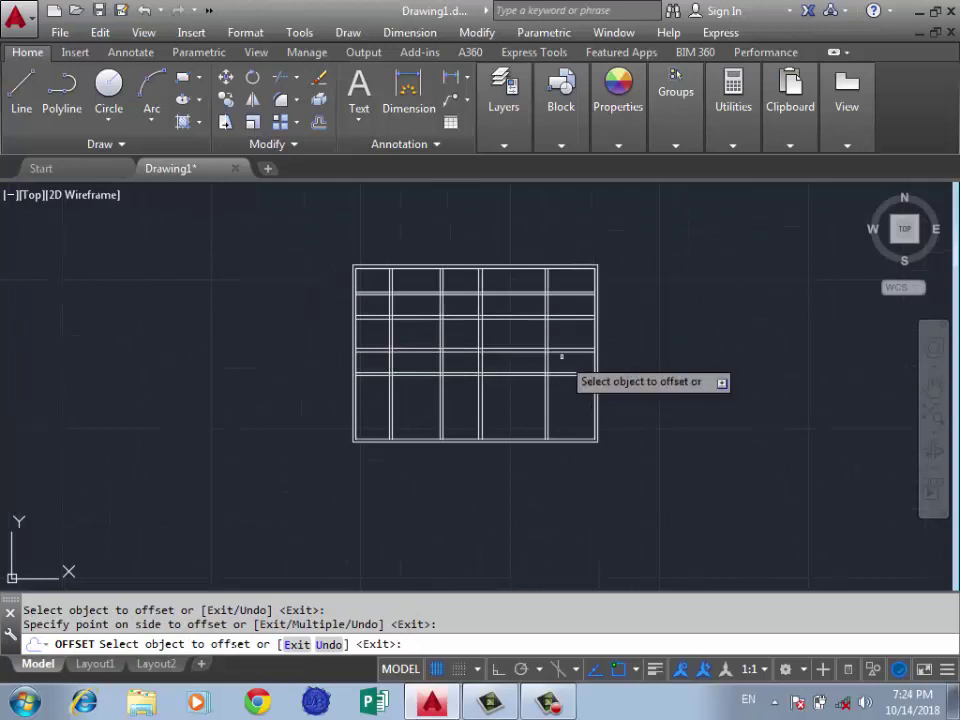
pyautogui.press('Return')
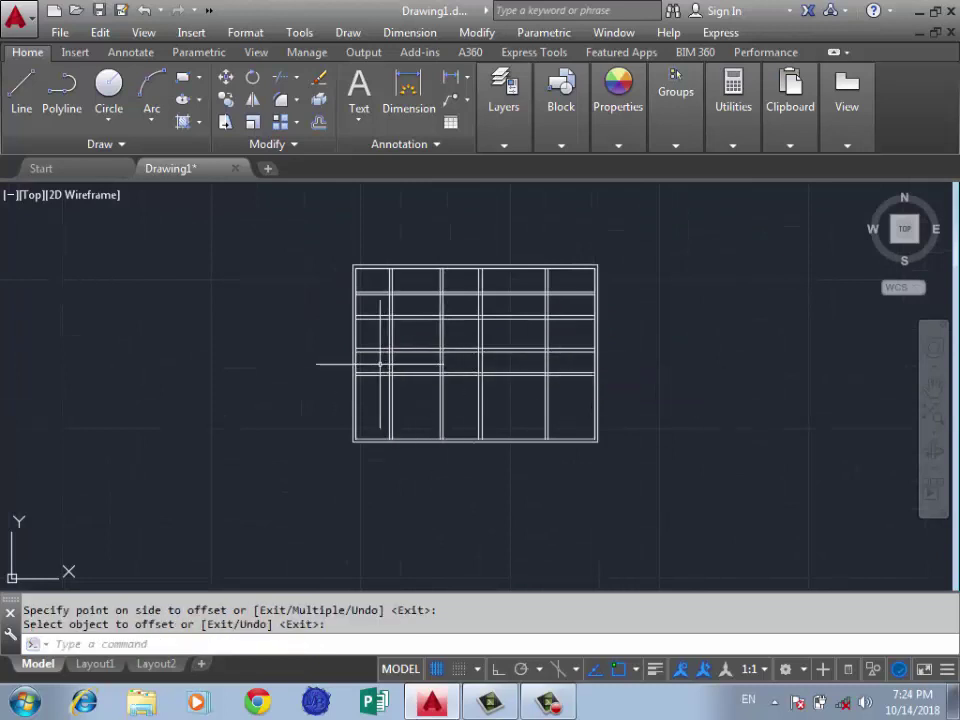
pyautogui.write('l')
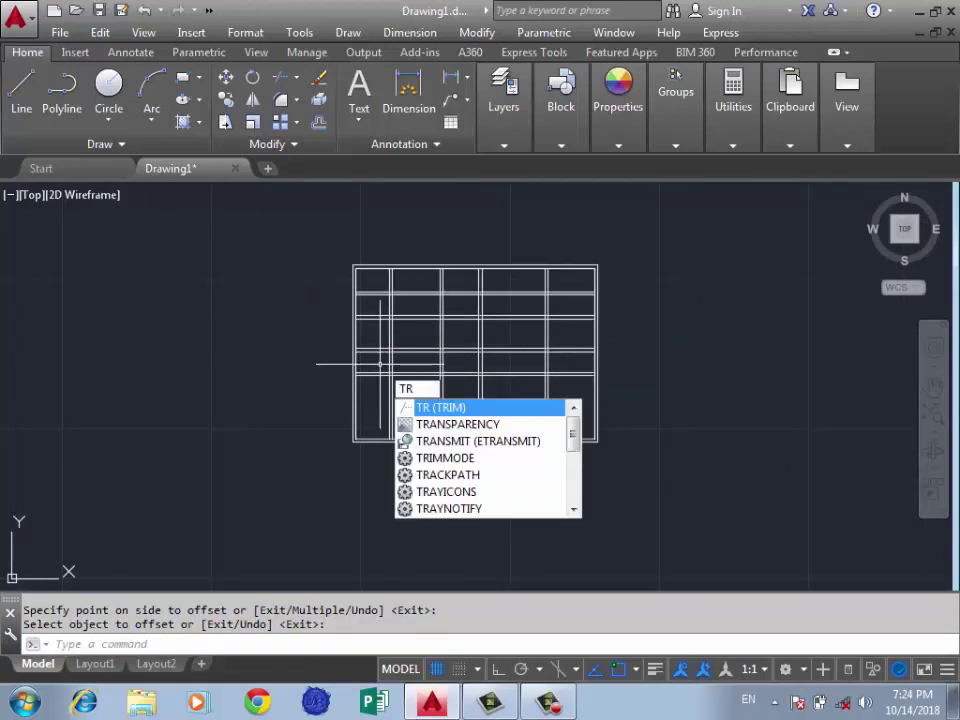
# Trim the crossing horizontal wall lines inside the right column and the next column
pyautogui.press('Return')
pyautogui.press('Return')
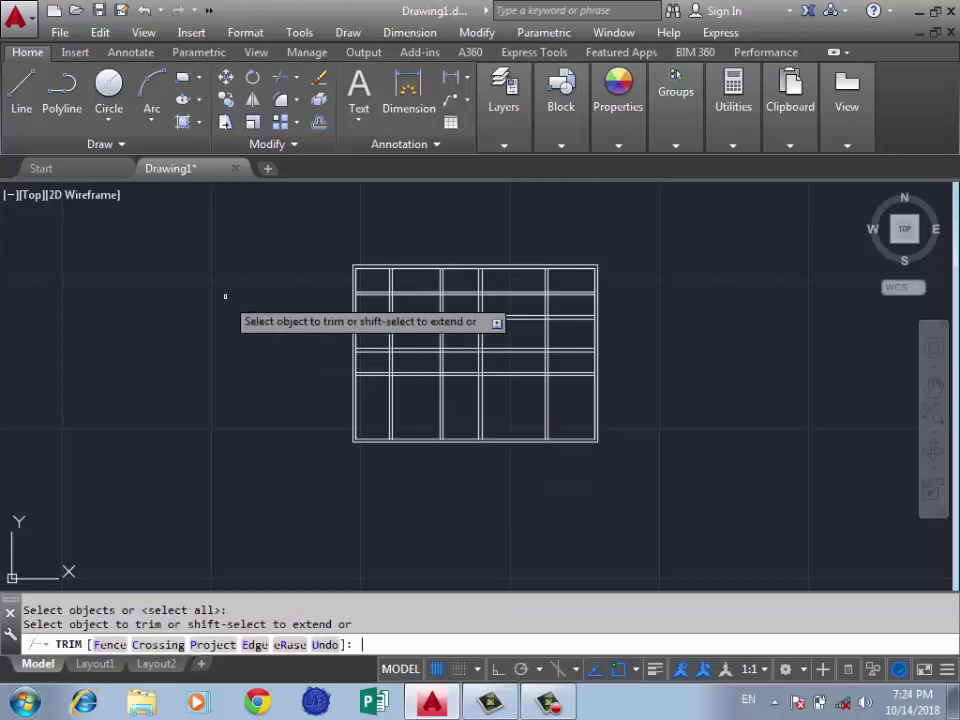
pyautogui.scroll(2, 568, 283)
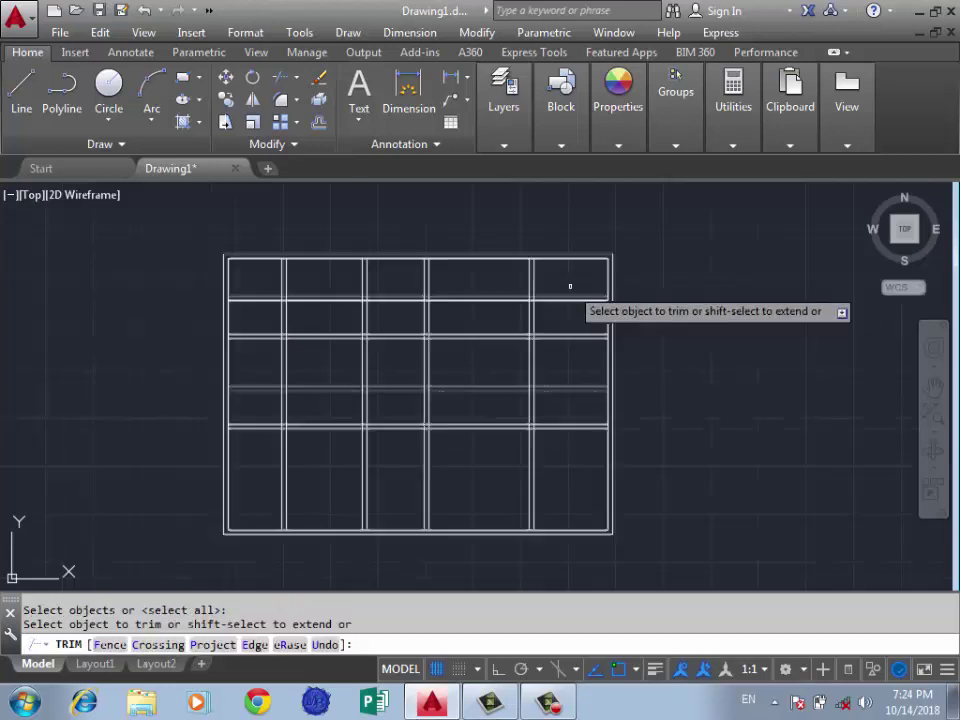
pyautogui.scroll(2, 568, 283)
pyautogui.scroll(-2, 570, 282)
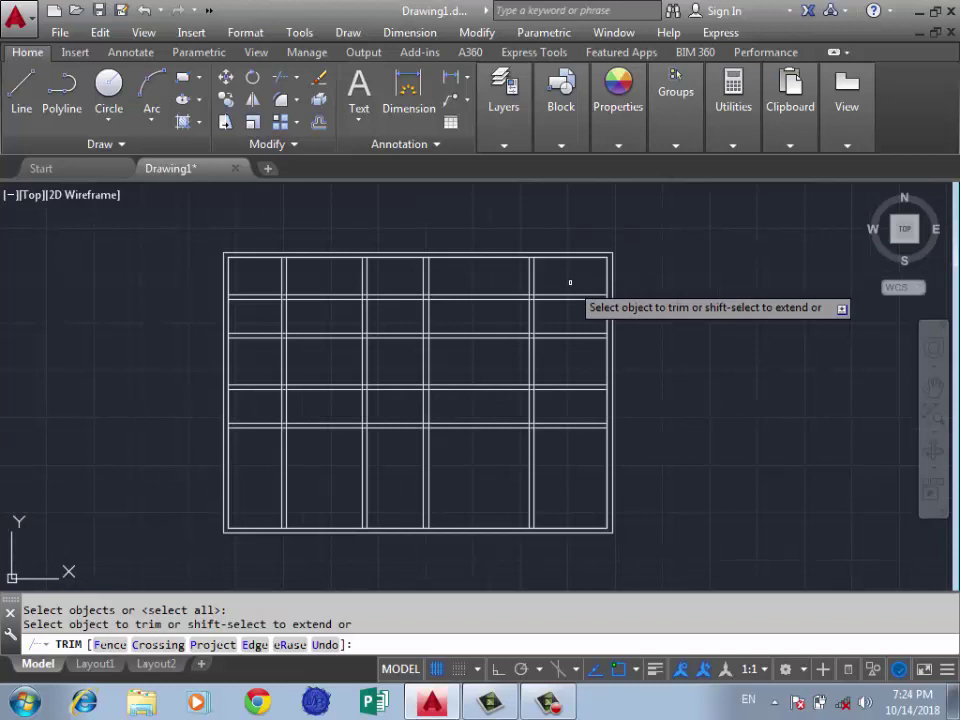
pyautogui.click(572, 282)
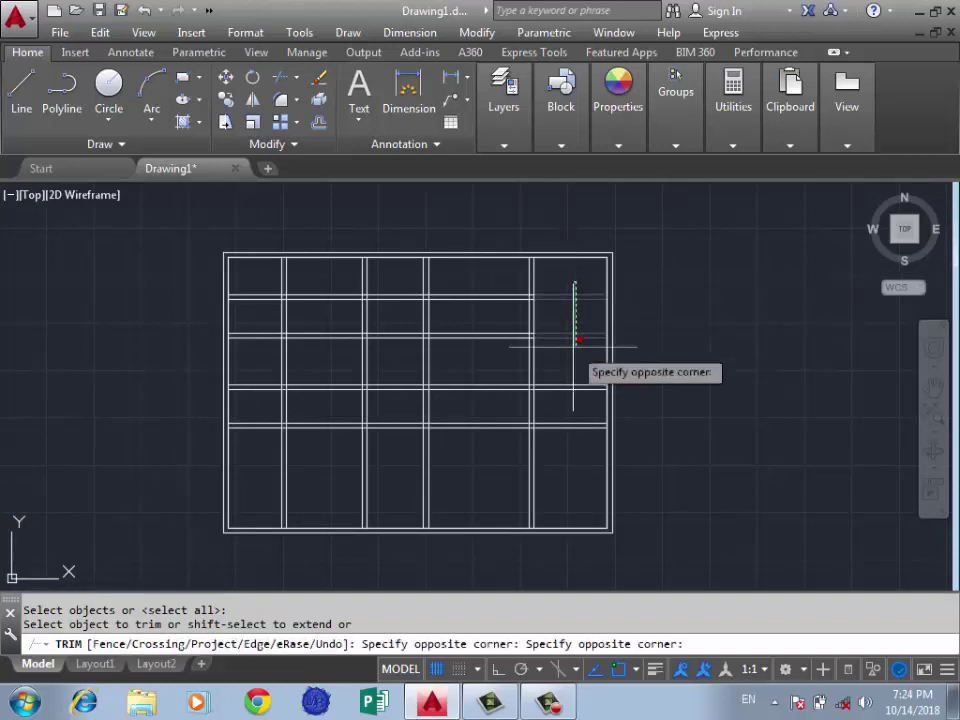
pyautogui.click(577, 345)
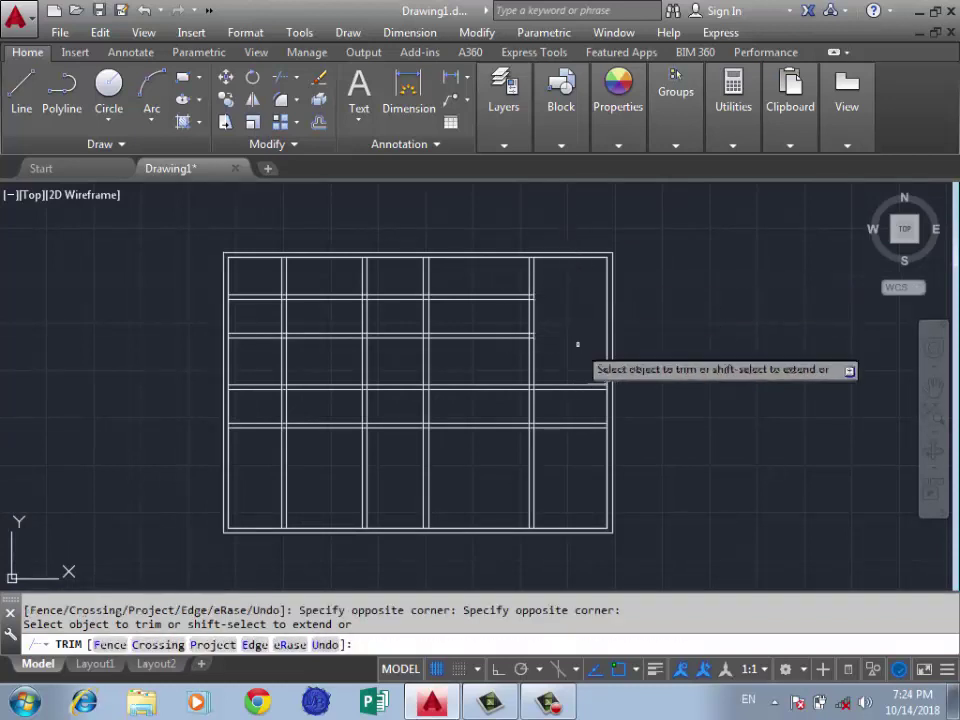
pyautogui.click(579, 416)
pyautogui.click(551, 457)
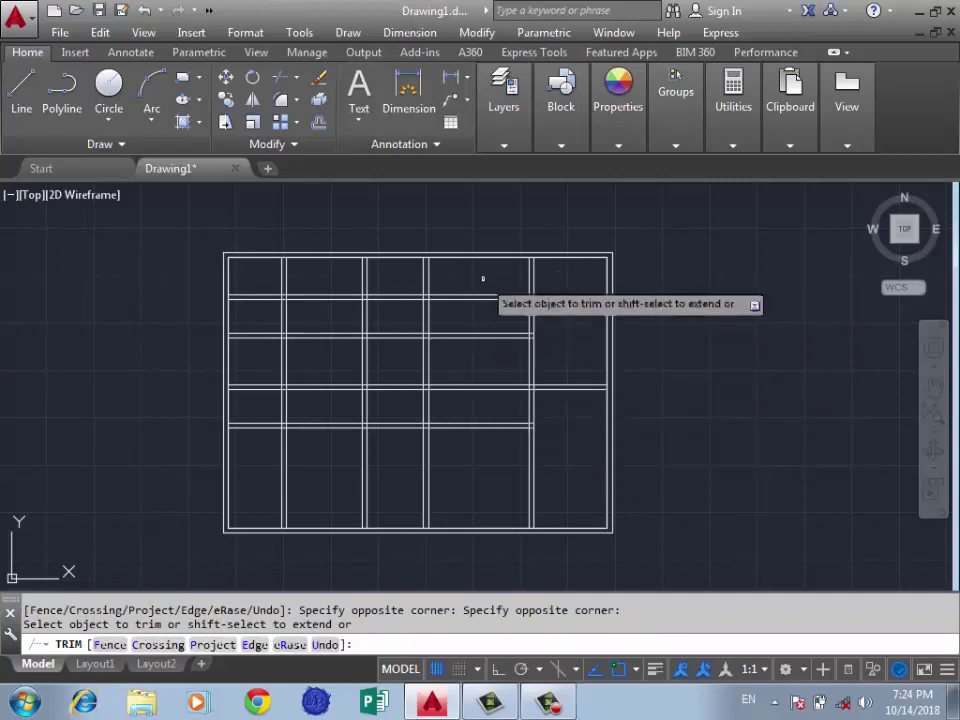
pyautogui.click(483, 279)
pyautogui.click(472, 404)
pyautogui.scroll(-3, 506, 385)
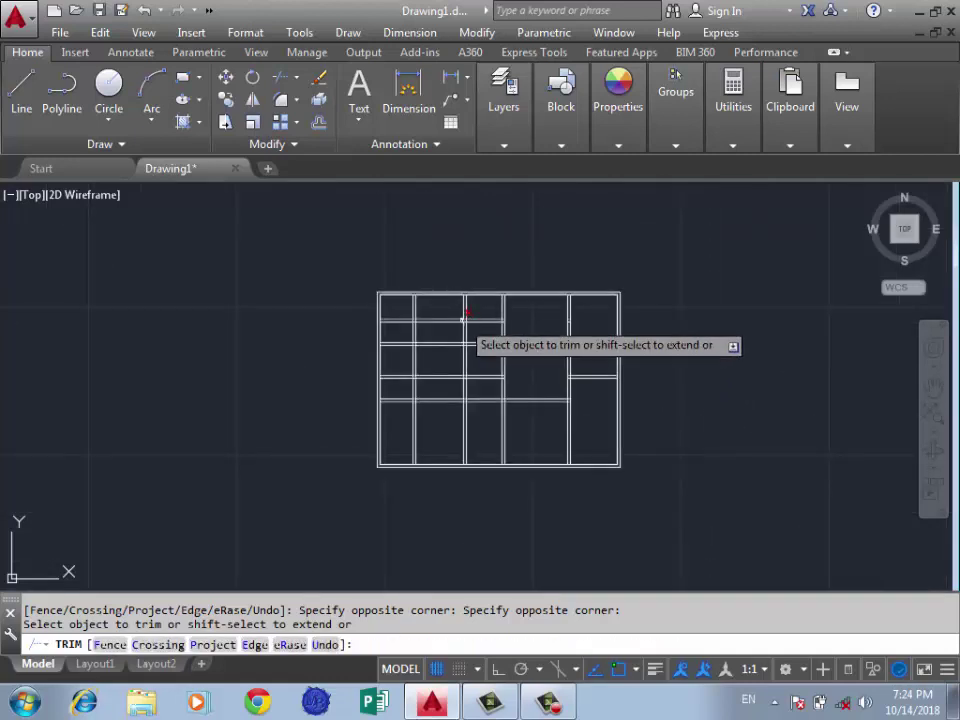
pyautogui.scroll(2, 481, 377)
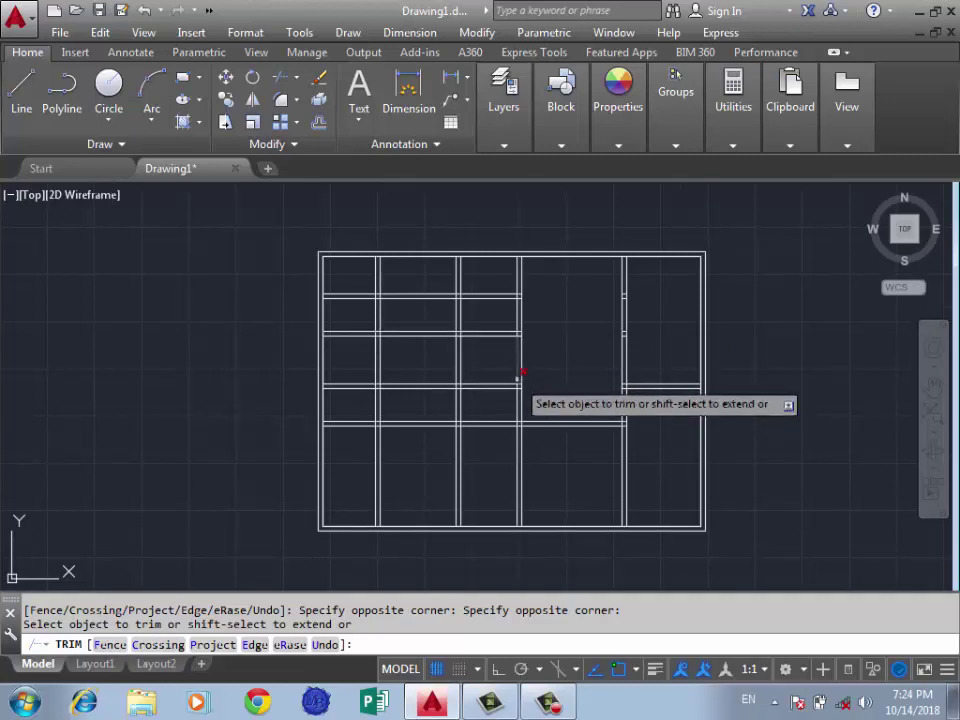
# Trim the remaining crossing lines in the middle, second bay and leftmost column
pyautogui.click(535, 368)
pyautogui.click(482, 400)
pyautogui.click(536, 360)
pyautogui.click(519, 386)
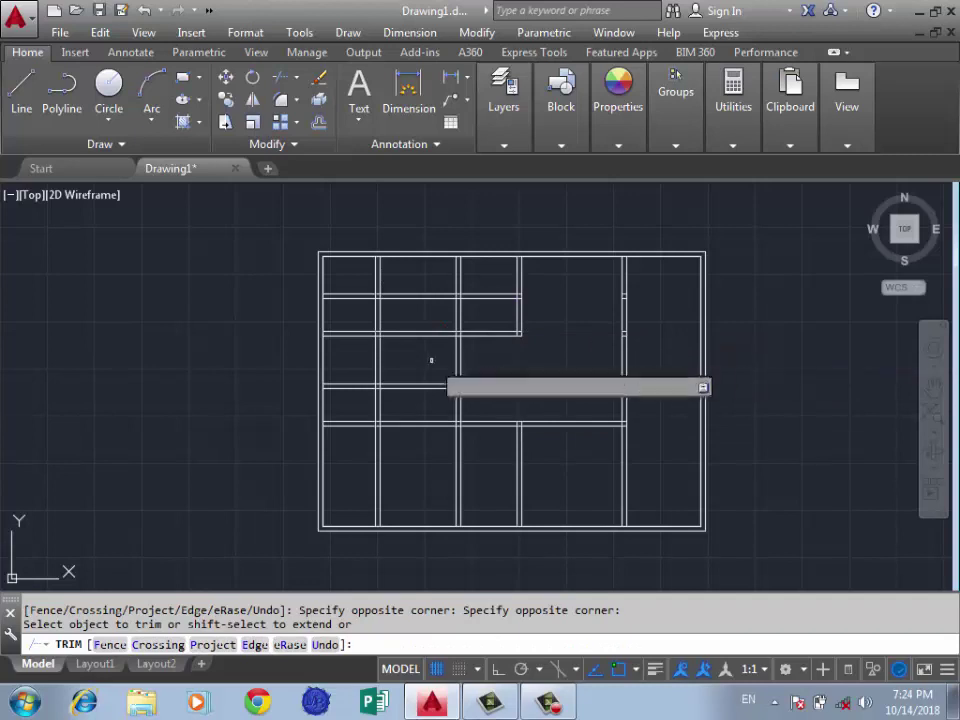
pyautogui.click(415, 290)
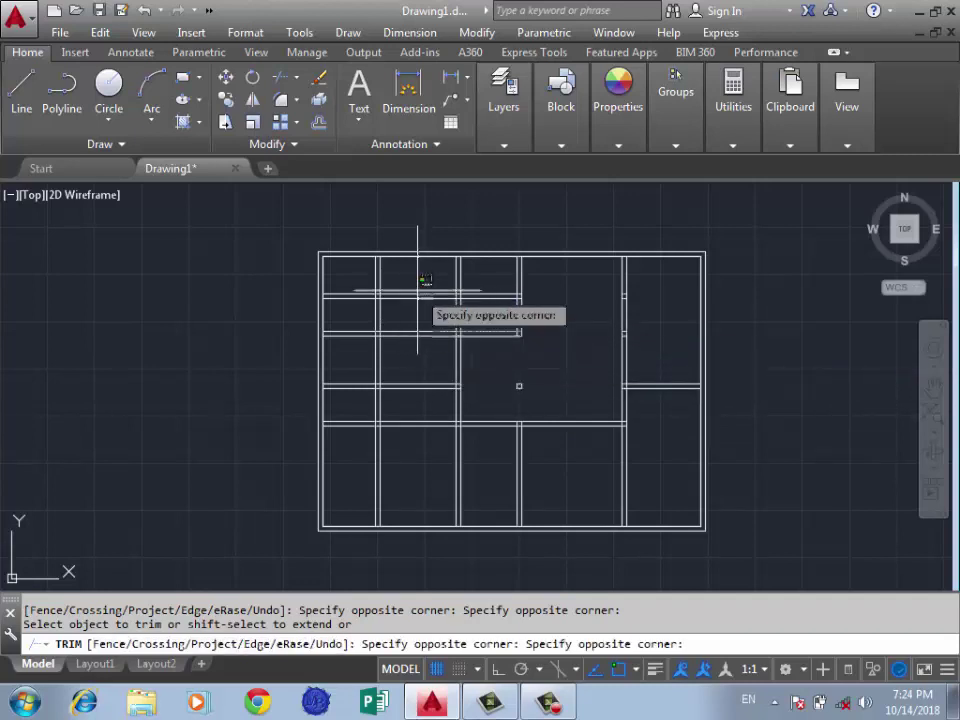
pyautogui.click(414, 350)
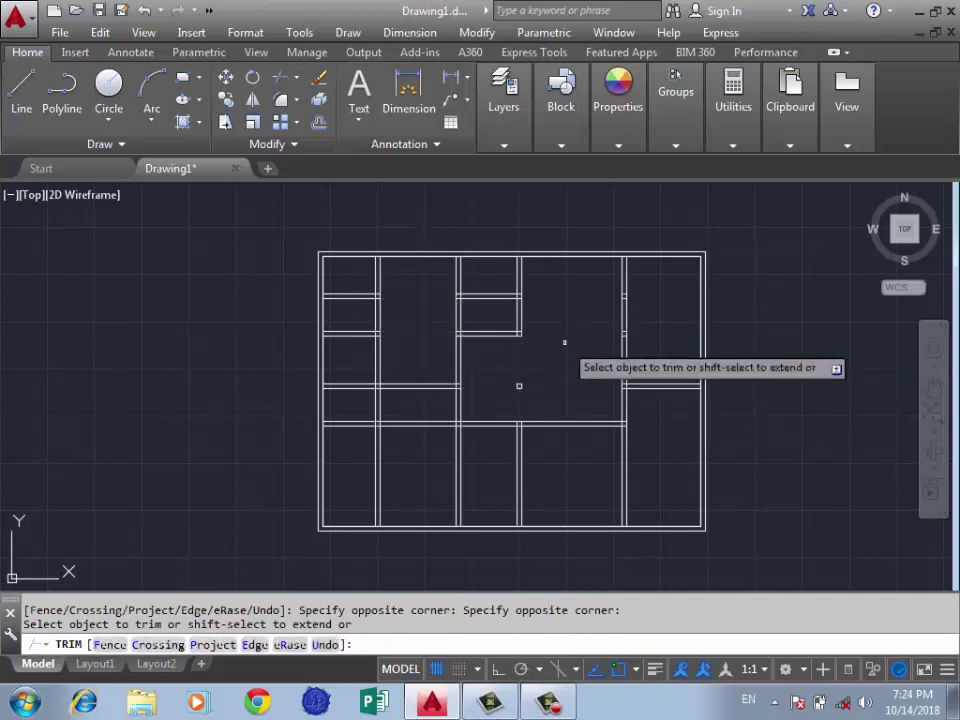
pyautogui.click(425, 364)
pyautogui.click(405, 392)
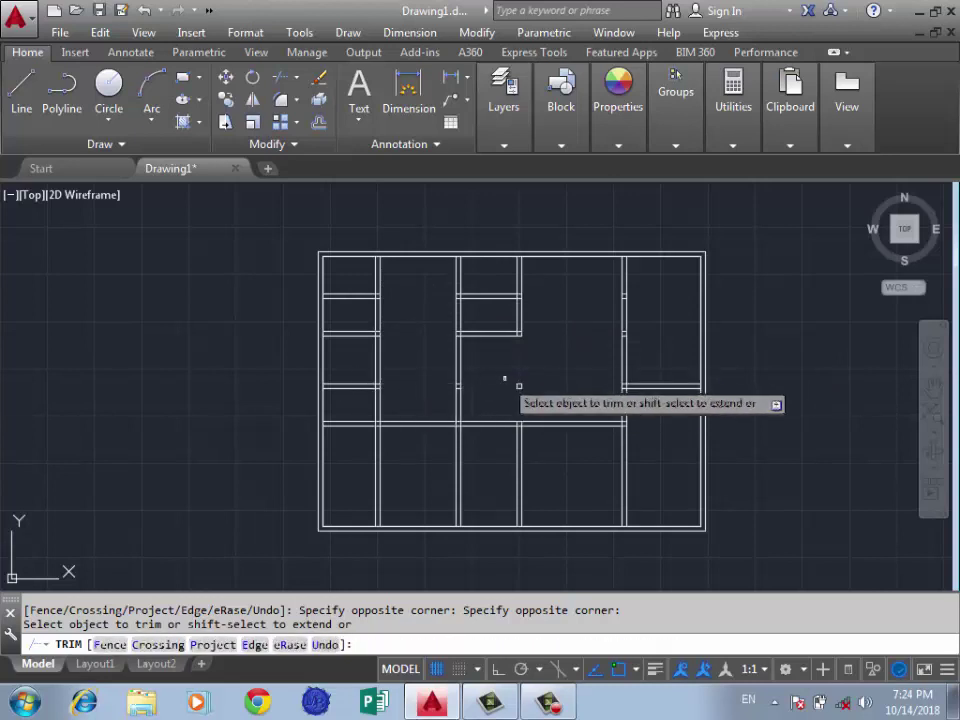
pyautogui.click(549, 454)
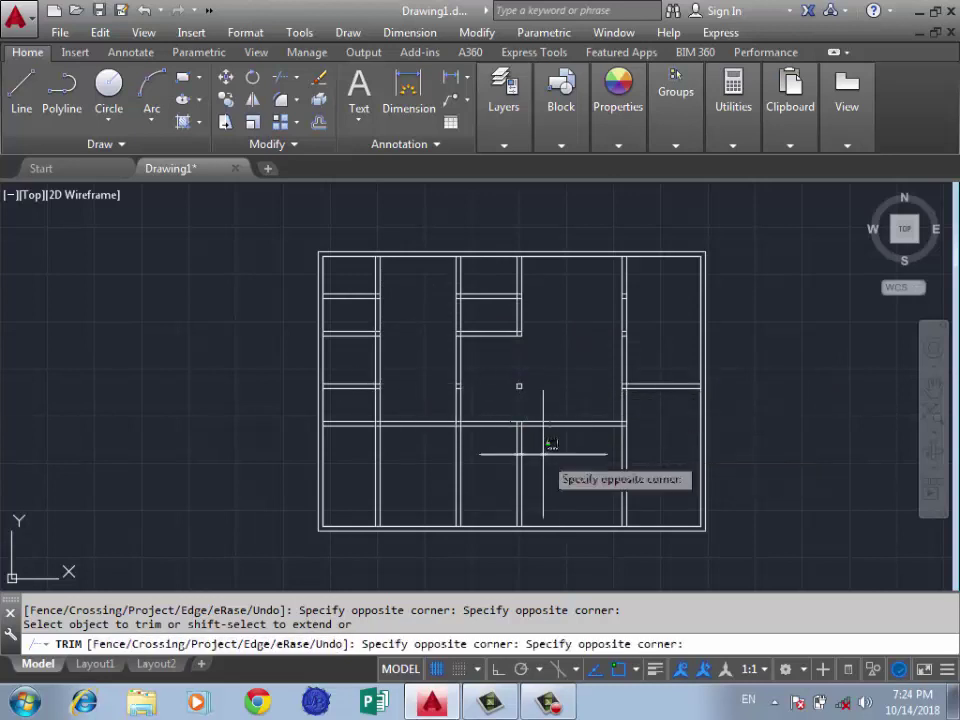
pyautogui.click(350, 489)
pyautogui.click(356, 279)
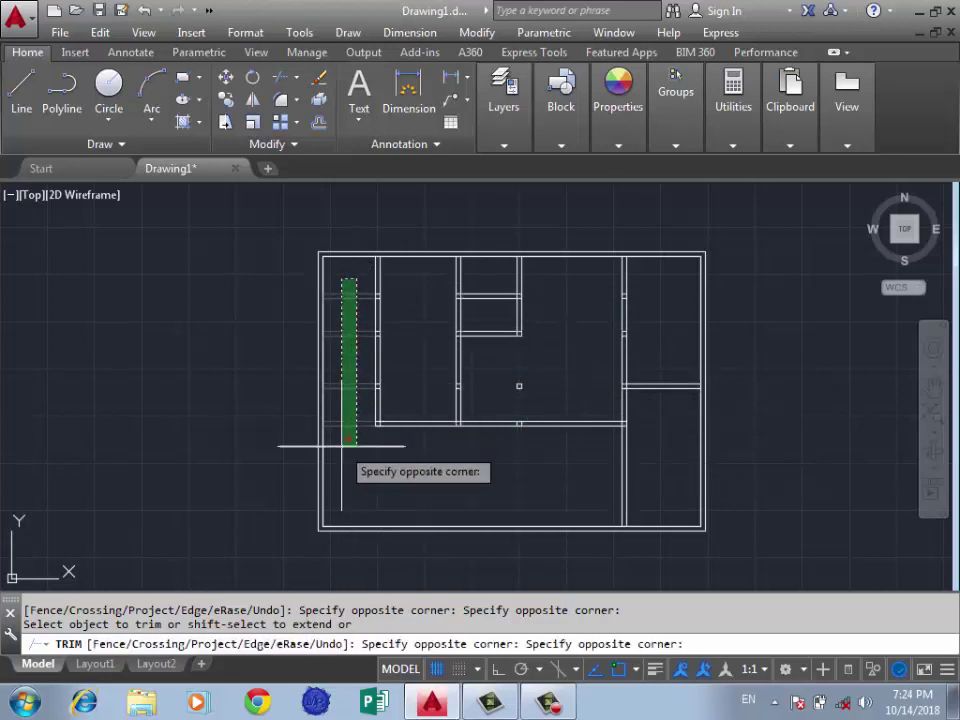
pyautogui.click(341, 446)
pyautogui.press('Return')
# Draw a line 1 unit right from the top-right corner, then with Ortho straight down to the bottom wall
pyautogui.scroll(-4, 418, 321)
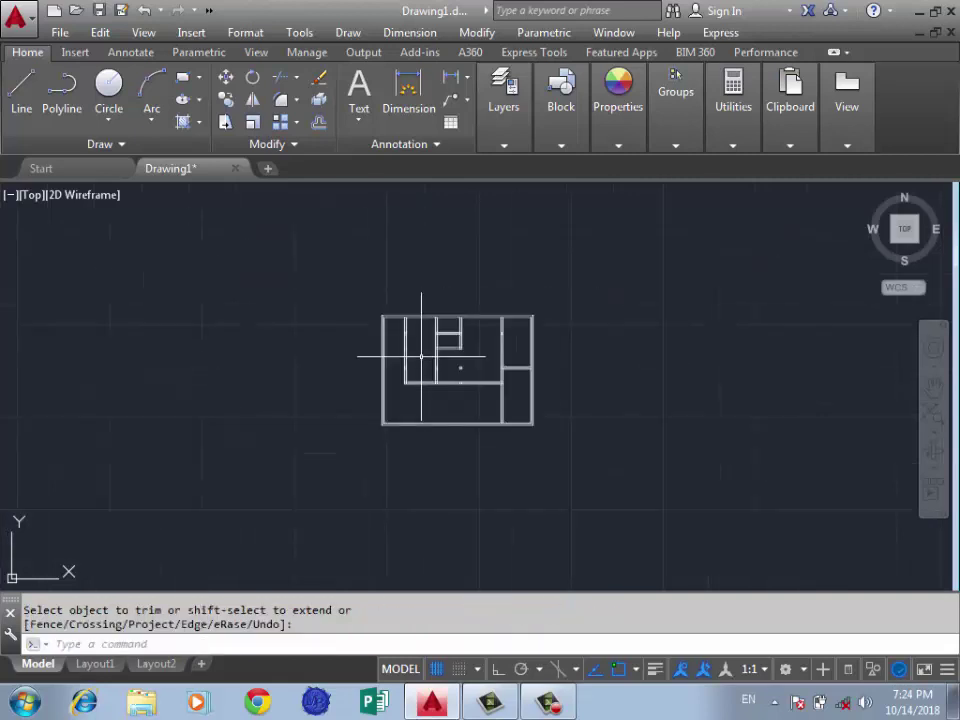
pyautogui.scroll(3, 484, 321)
pyautogui.scroll(2, 468, 352)
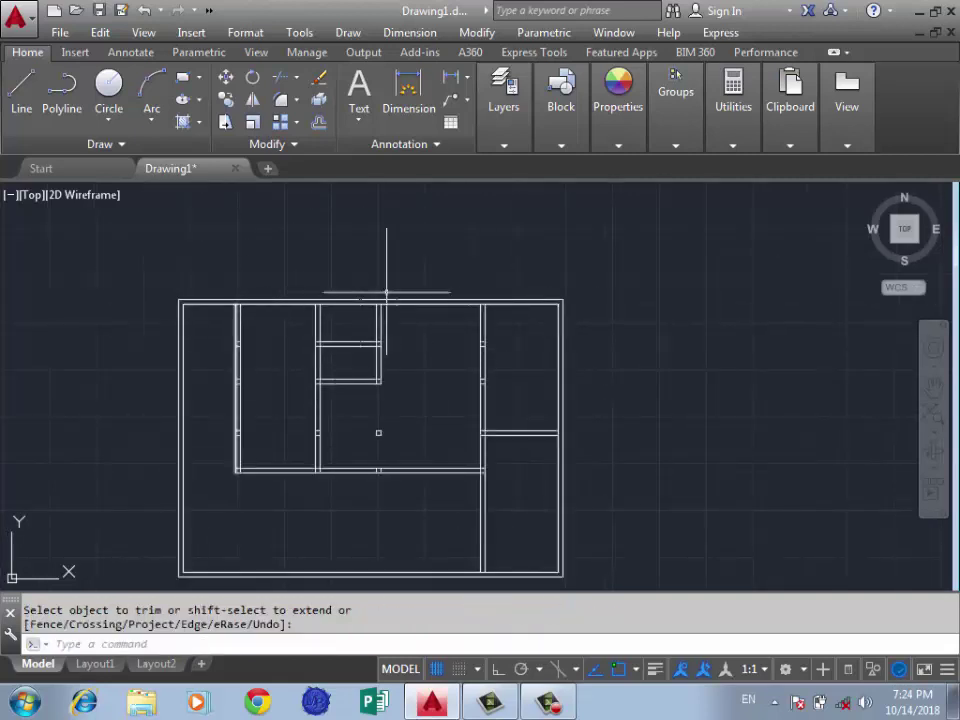
pyautogui.scroll(-2, 388, 294)
pyautogui.scroll(2, 474, 300)
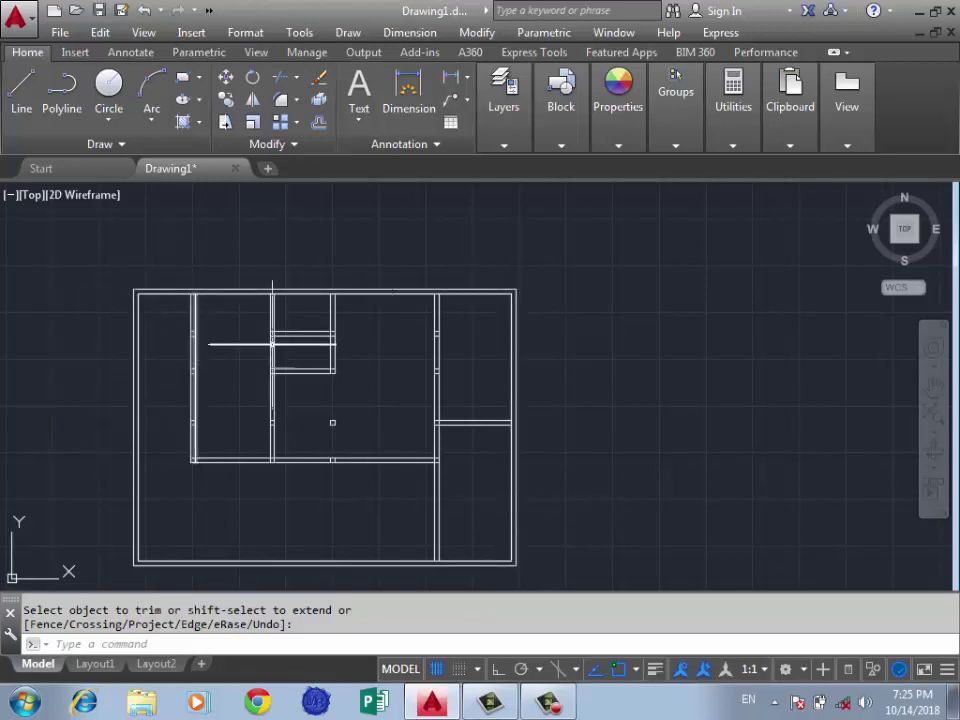
pyautogui.scroll(2, 521, 272)
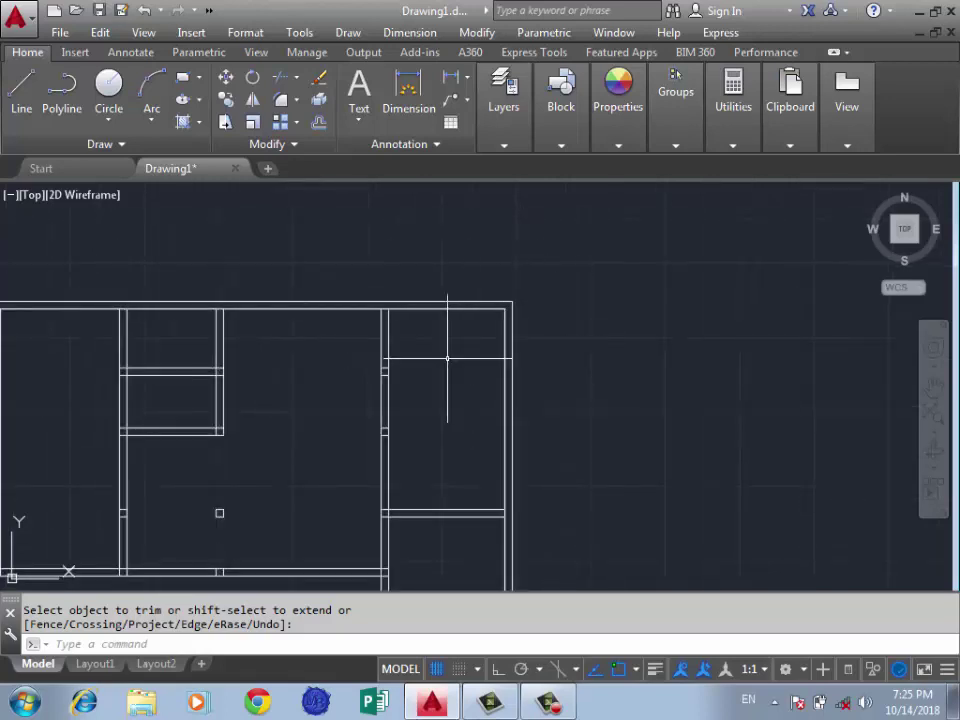
pyautogui.write('o')
pyautogui.press('Return')
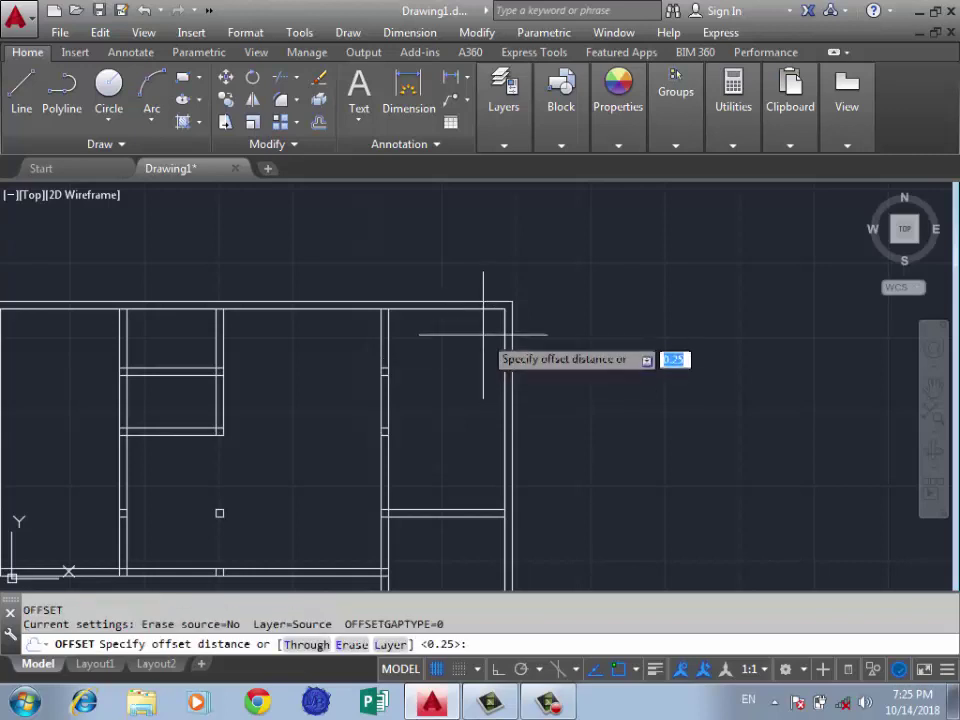
pyautogui.press('Escape')
pyautogui.write('l')
pyautogui.press('Return')
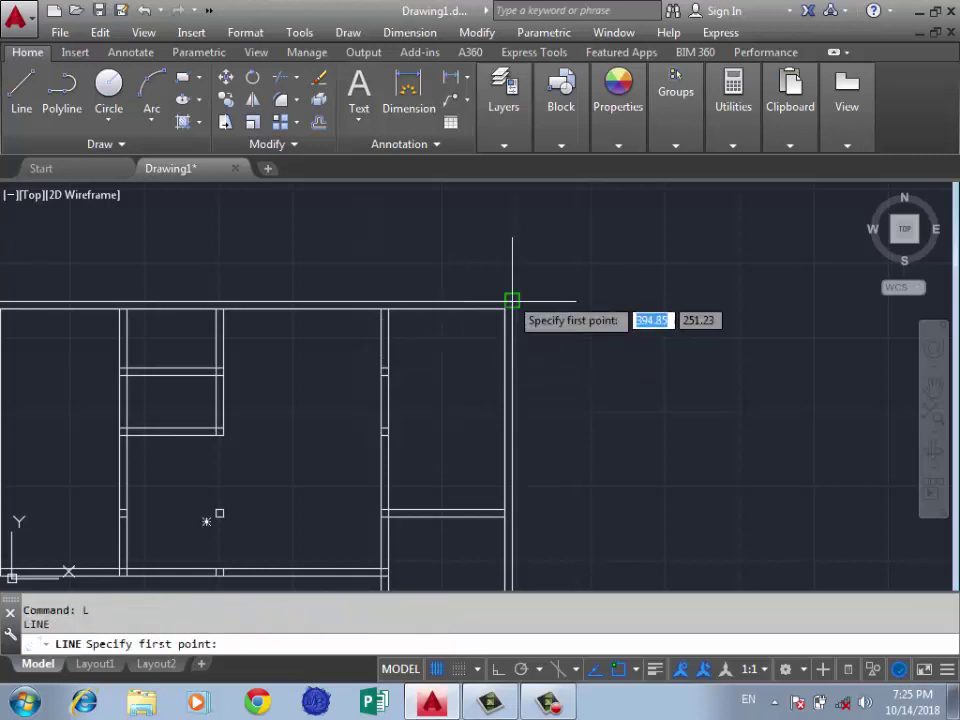
pyautogui.click(512, 300)
pyautogui.write('1')
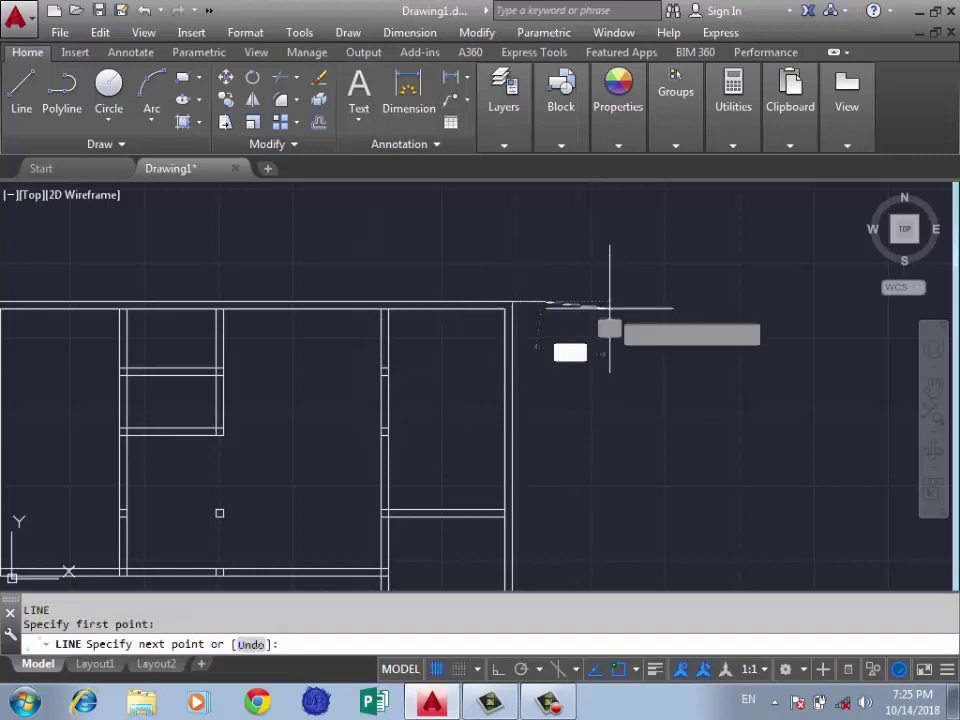
pyautogui.press('Return')
pyautogui.scroll(-3, 589, 300)
pyautogui.scroll(5, 532, 541)
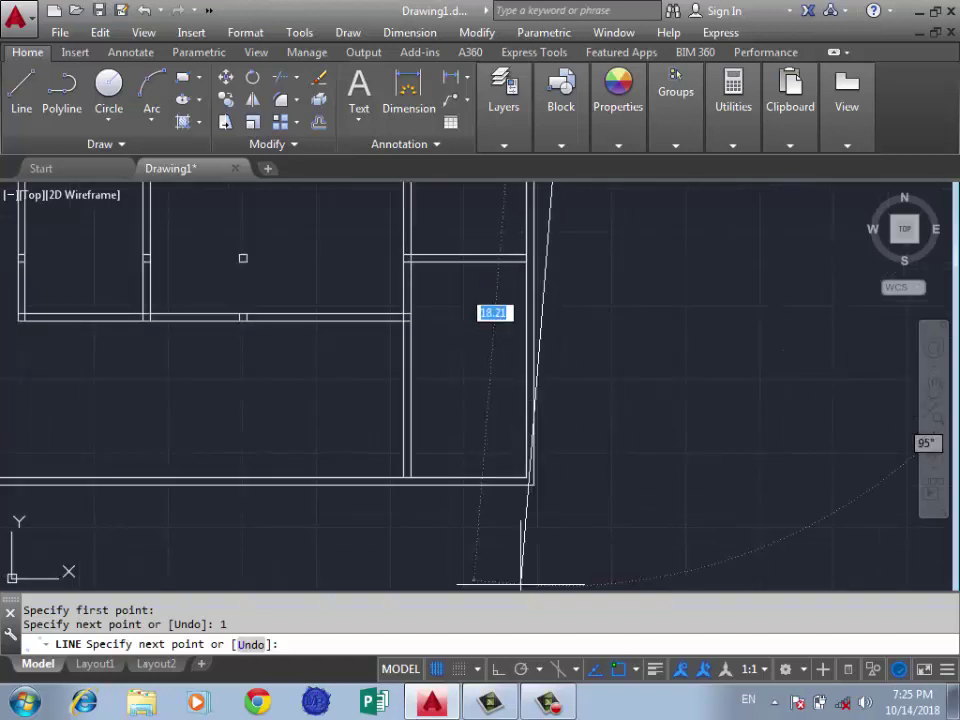
pyautogui.press('F8')
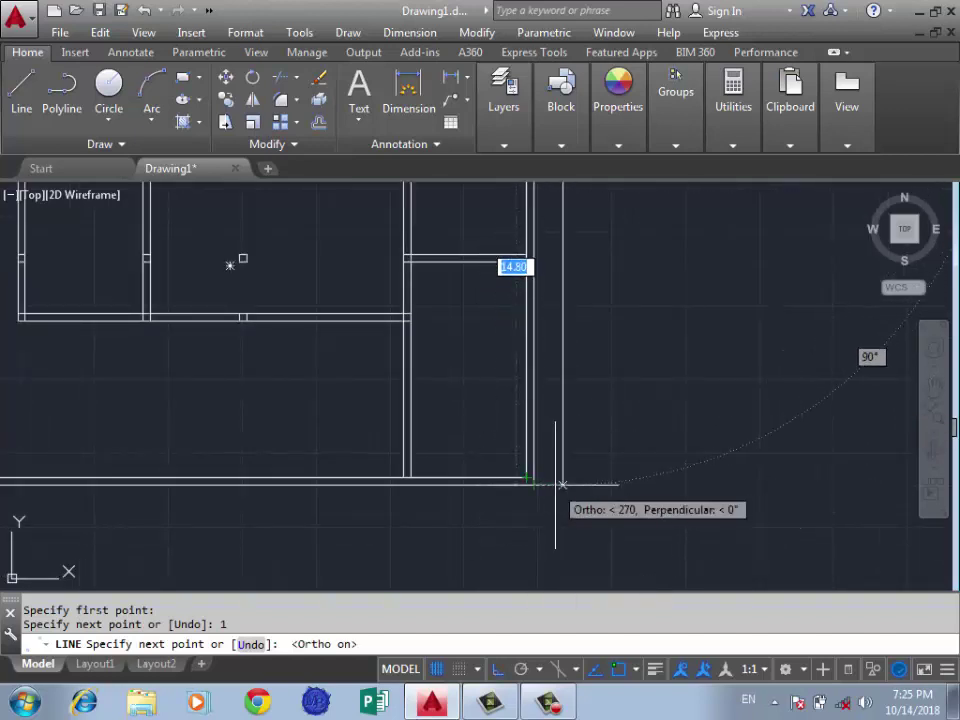
pyautogui.click(561, 484)
pyautogui.press('Escape')
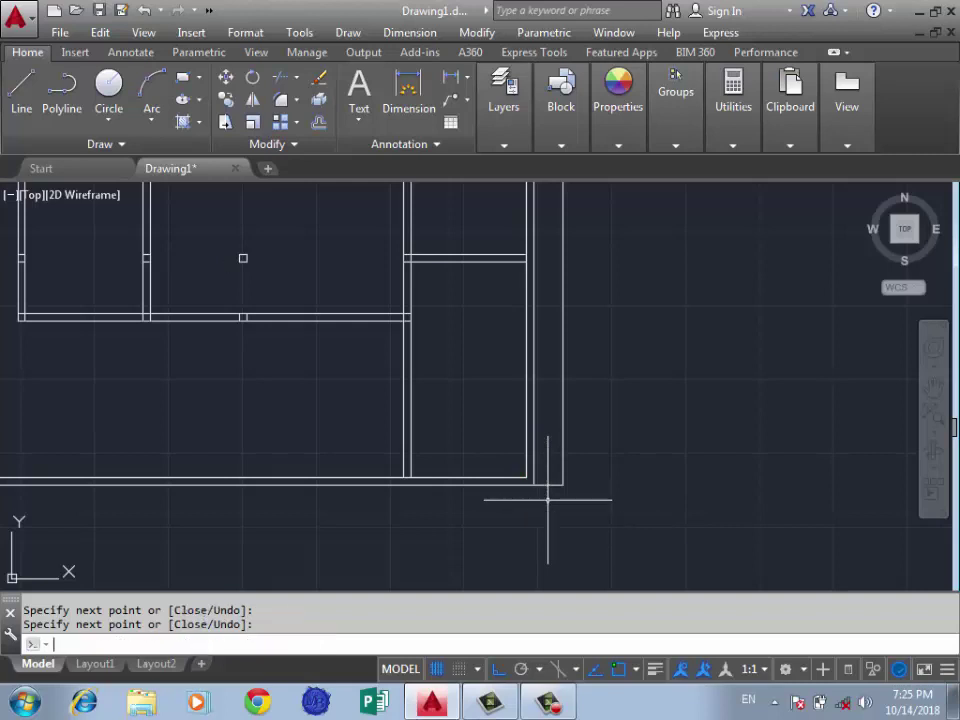
# Start the OFFSET command to double the new outline
pyautogui.write('o')
pyautogui.press('Return')
pyautogui.scroll(-3, 540, 525)
pyautogui.scroll(3, 555, 420)
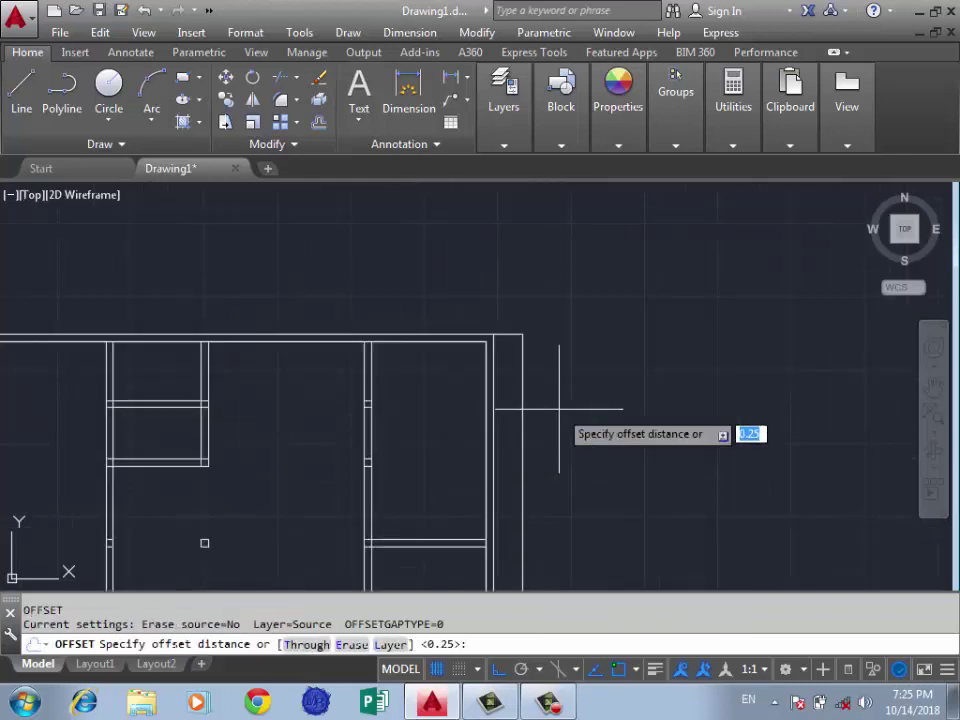
# Offset the new top, right and bottom lines by 0.25 to form the wall thickness
pyautogui.press('Return')
pyautogui.scroll(2, 515, 345)
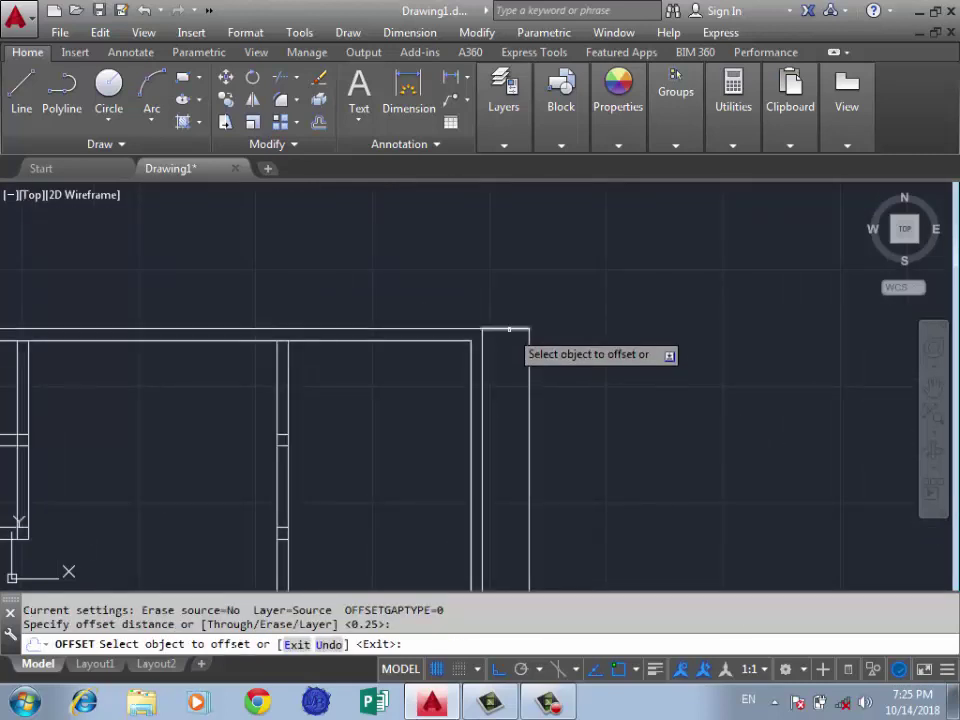
pyautogui.click(509, 329)
pyautogui.click(520, 385)
pyautogui.click(529, 390)
pyautogui.click(565, 270)
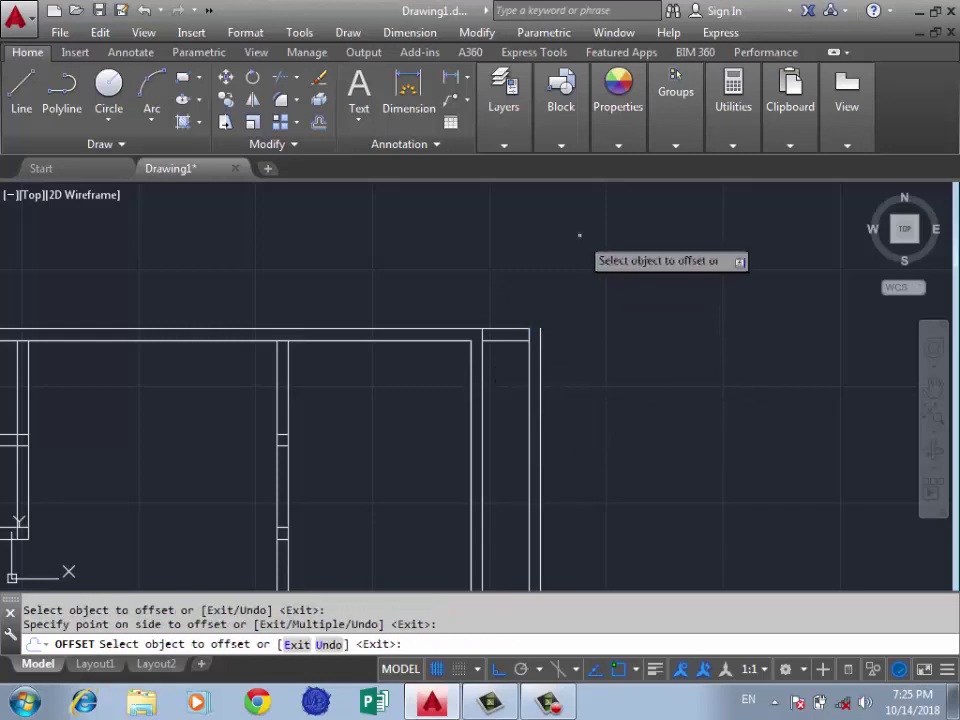
pyautogui.scroll(-3, 549, 461)
pyautogui.scroll(3, 551, 527)
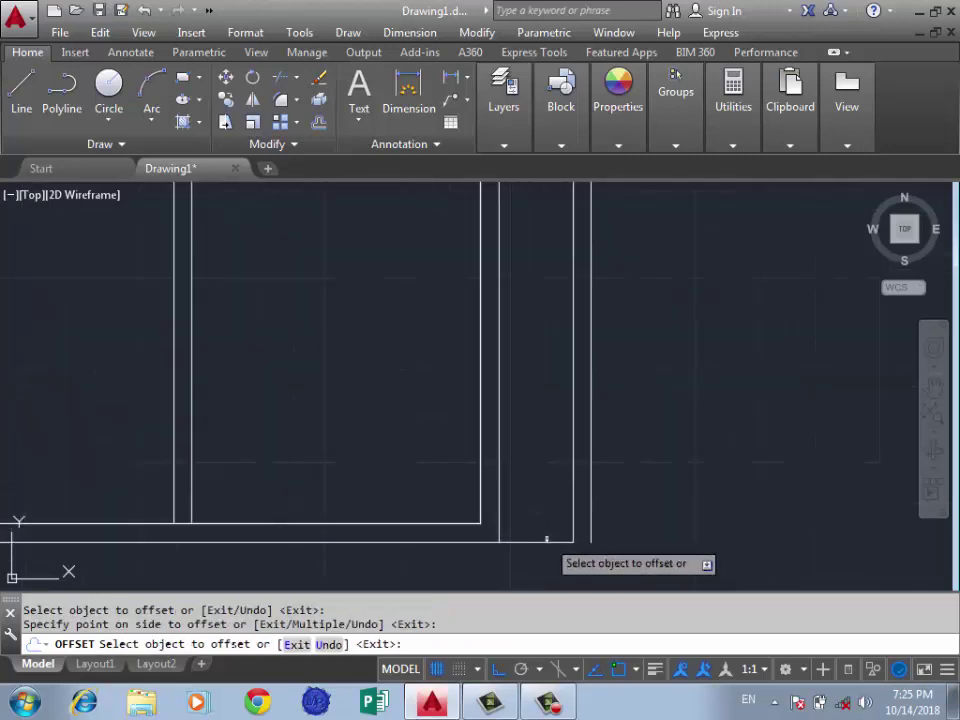
pyautogui.click(541, 541)
pyautogui.click(538, 551)
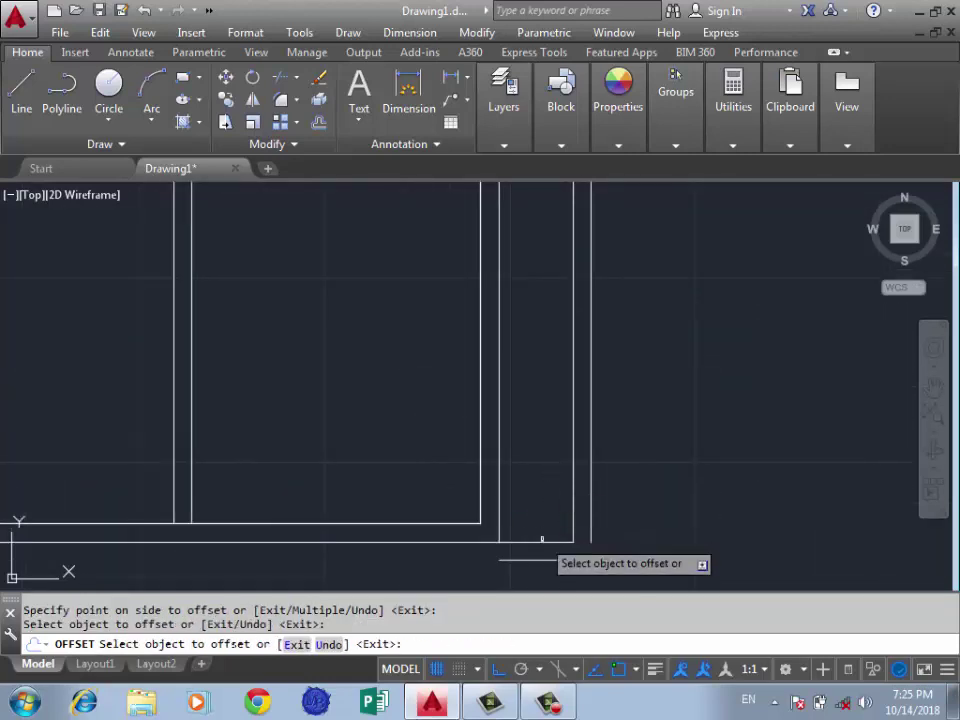
pyautogui.click(541, 541)
pyautogui.click(585, 480)
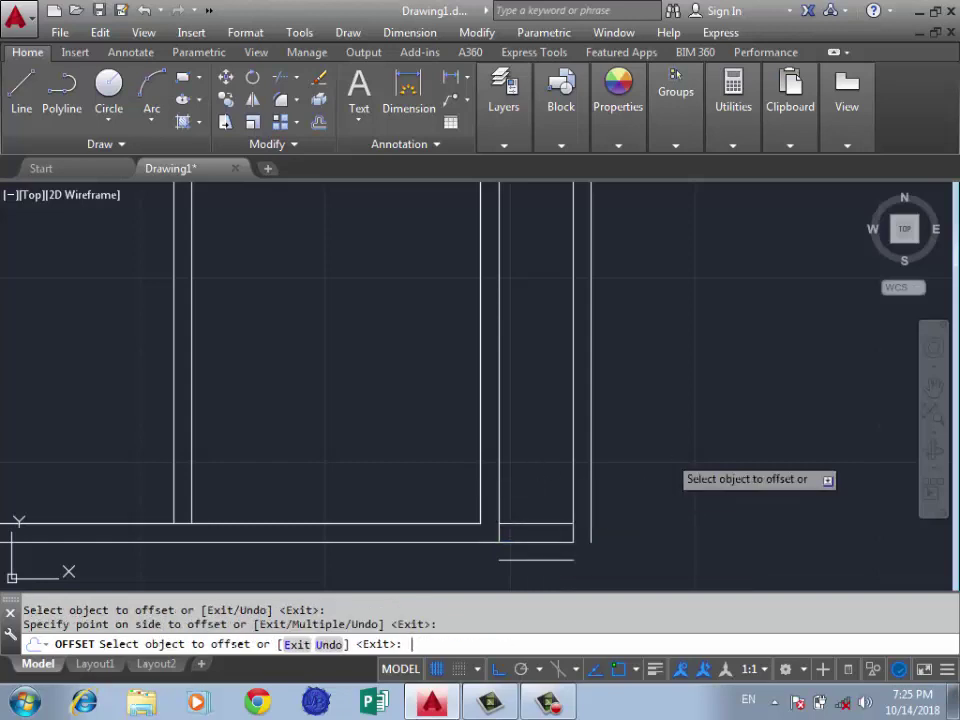
pyautogui.press('Return')
# Window-select the stray extra line below the plan and delete it
pyautogui.click(575, 566)
pyautogui.click(545, 552)
pyautogui.press('Delete')
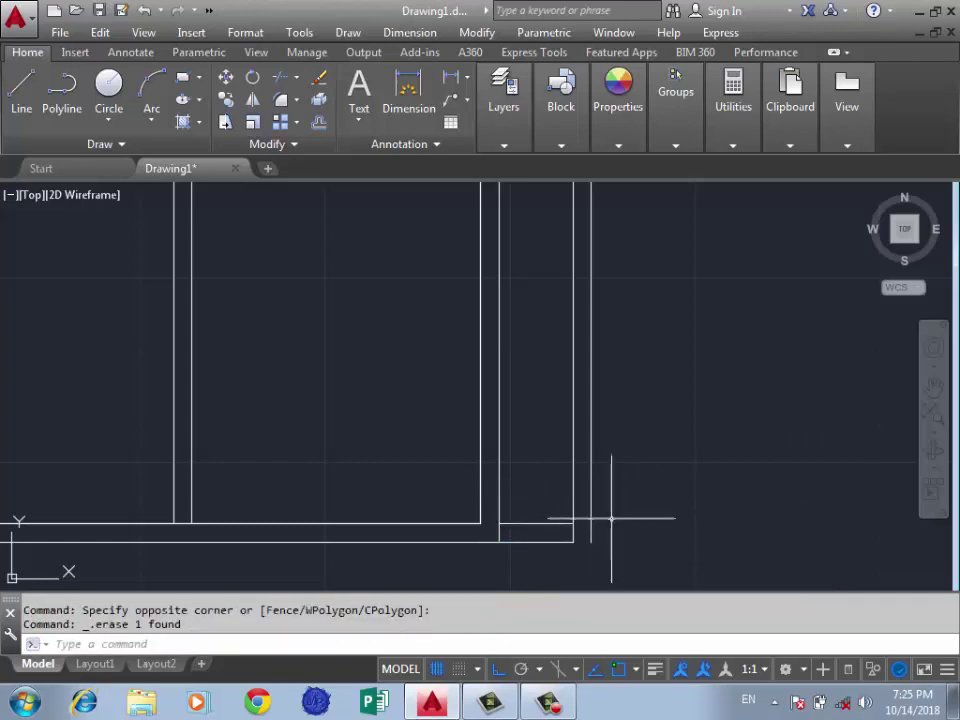
pyautogui.scroll(-2, 610, 514)
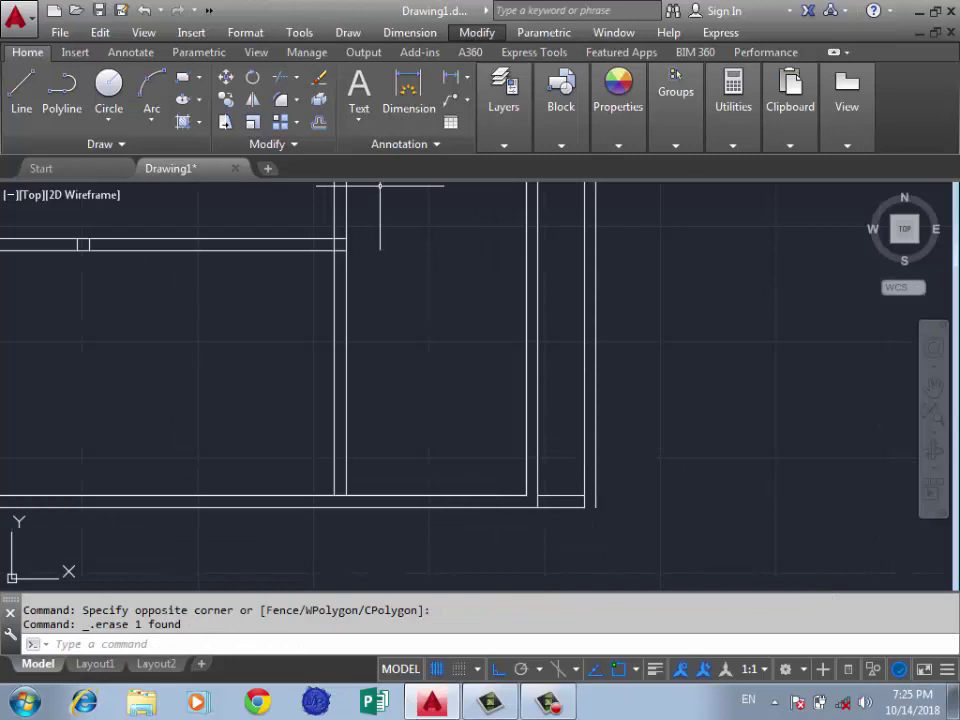
pyautogui.click(477, 32)
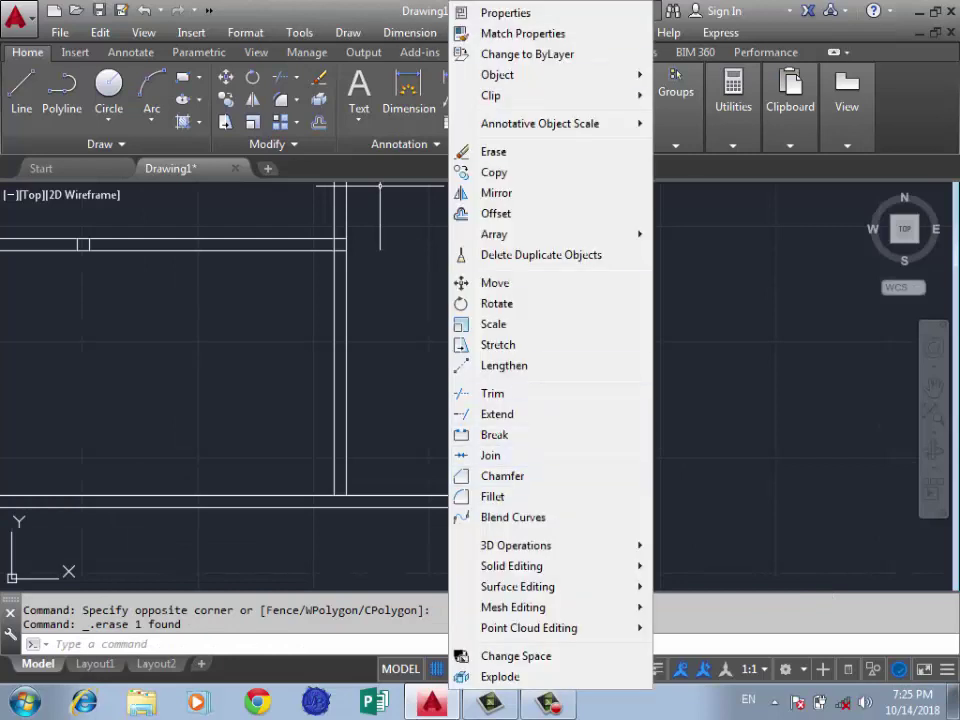
# Fillet the outer and inner bottom-right corners of the right wall strip in Multiple mode
pyautogui.click(707, 364)
pyautogui.write('f')
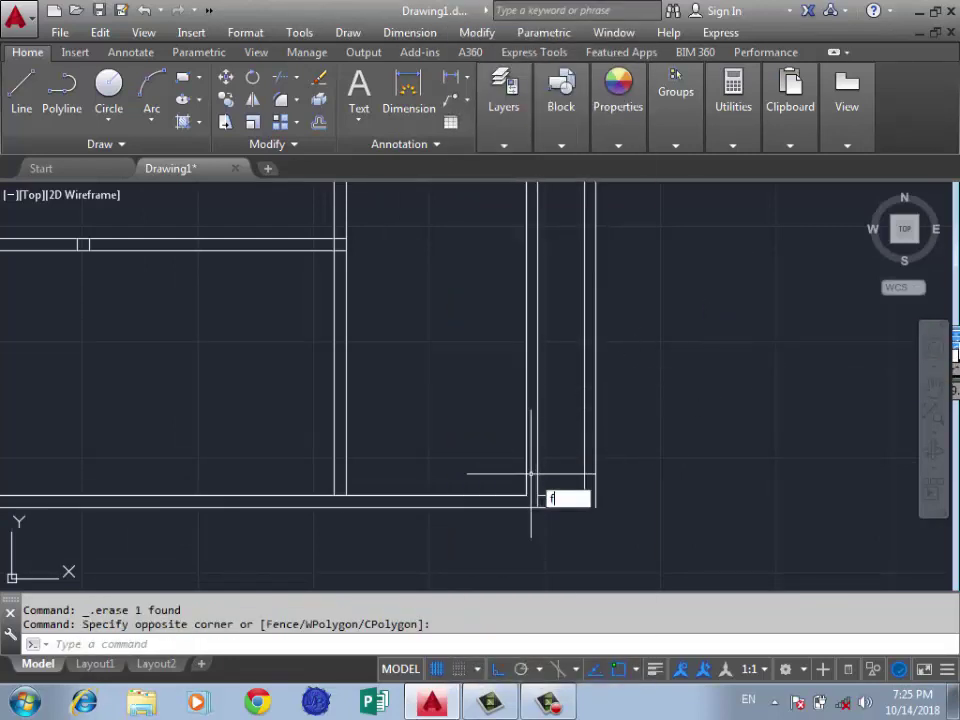
pyautogui.press('Return')
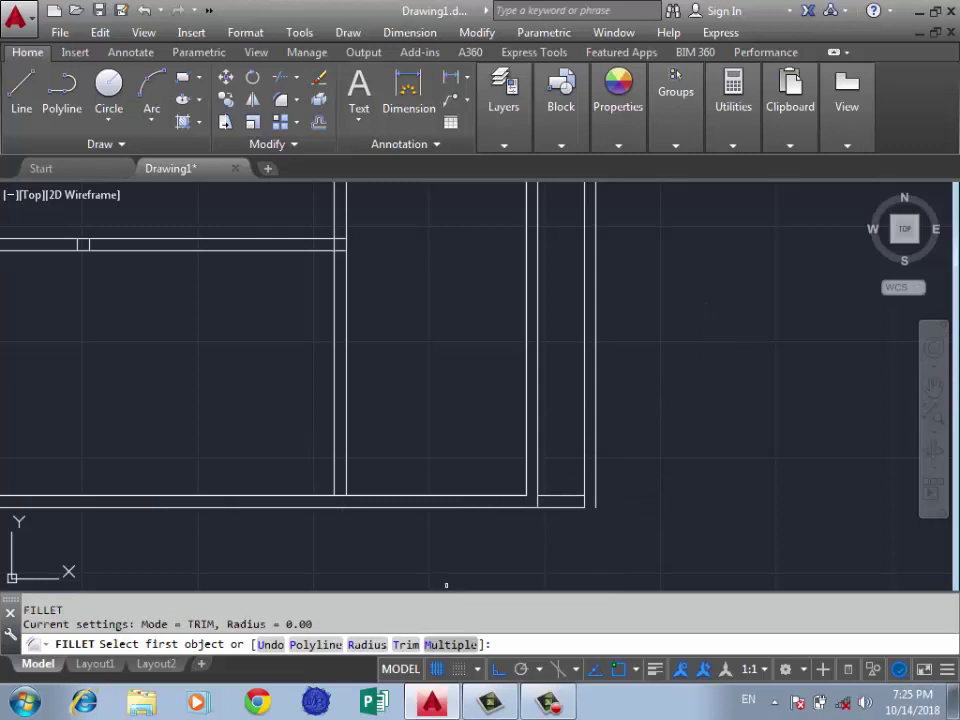
pyautogui.write('m')
pyautogui.press('Return')
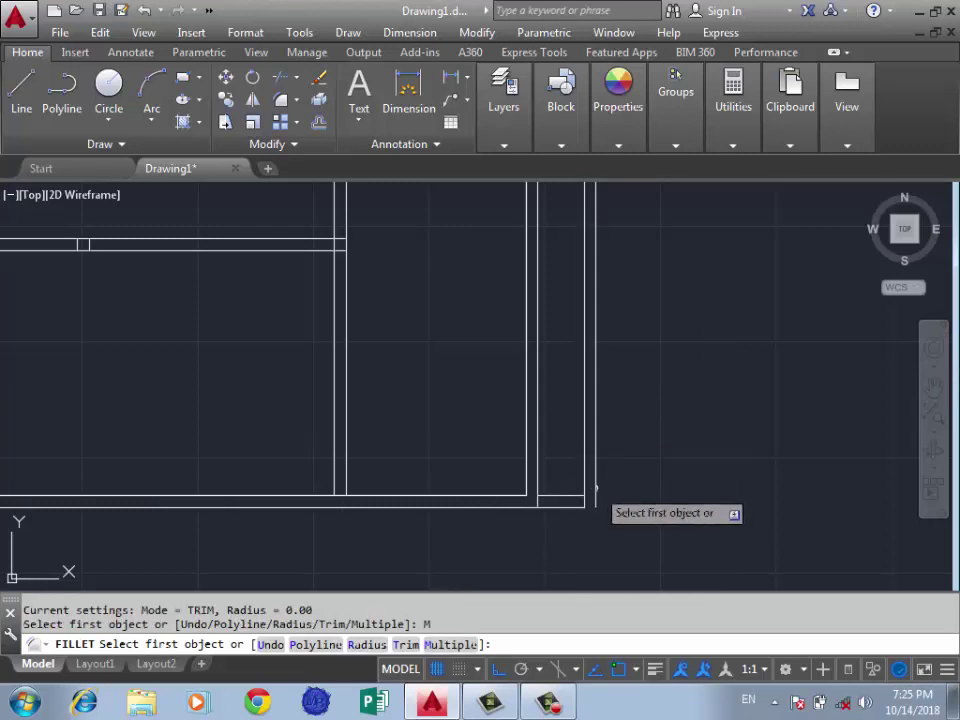
pyautogui.click(596, 489)
pyautogui.click(579, 506)
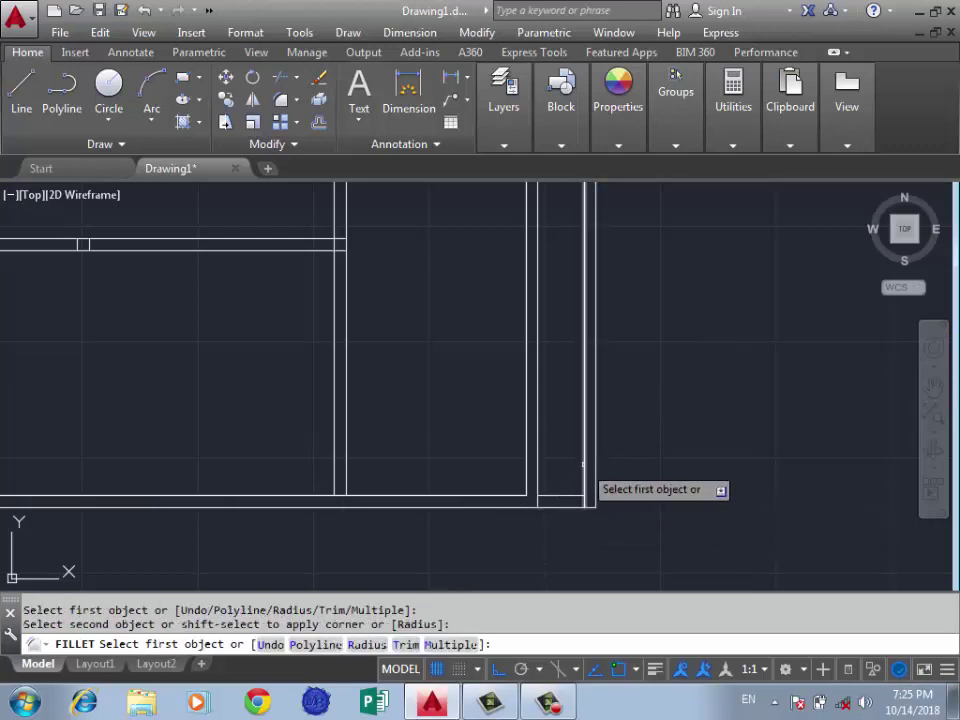
pyautogui.click(583, 463)
pyautogui.click(570, 495)
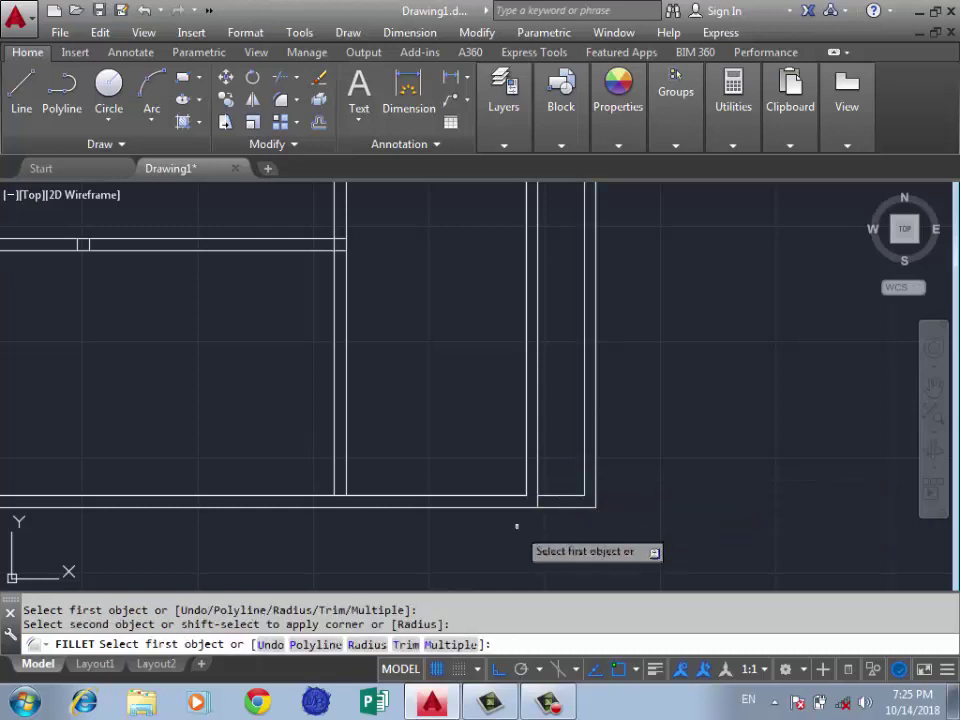
pyautogui.click(552, 491)
pyautogui.click(548, 494)
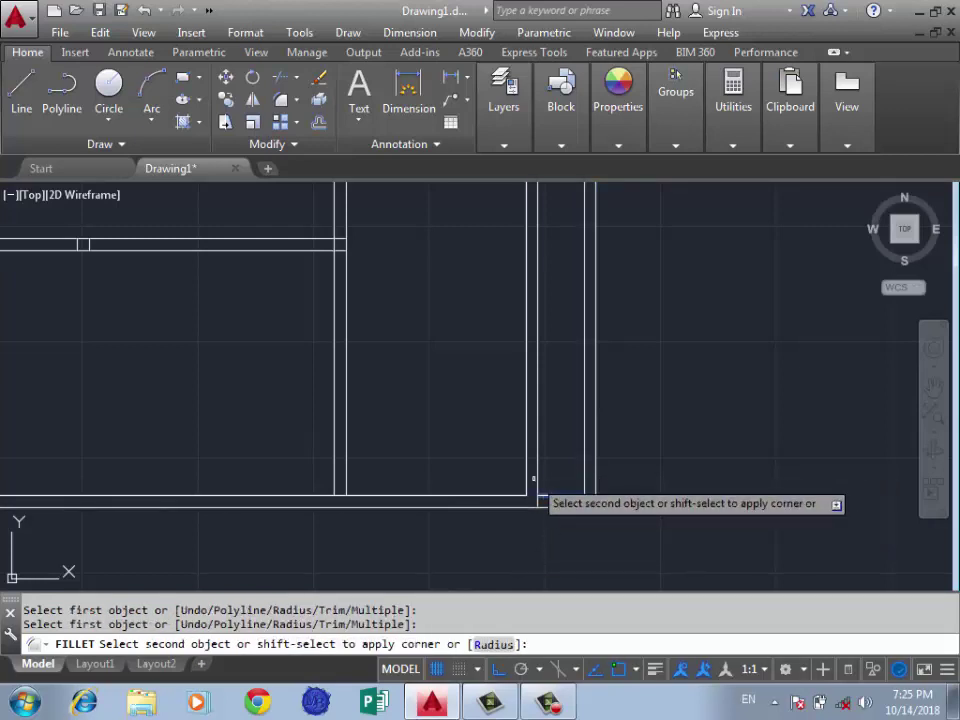
# Fillet the strip's top-right corner, then end the fillet command
pyautogui.click(591, 546)
pyautogui.scroll(-3, 591, 546)
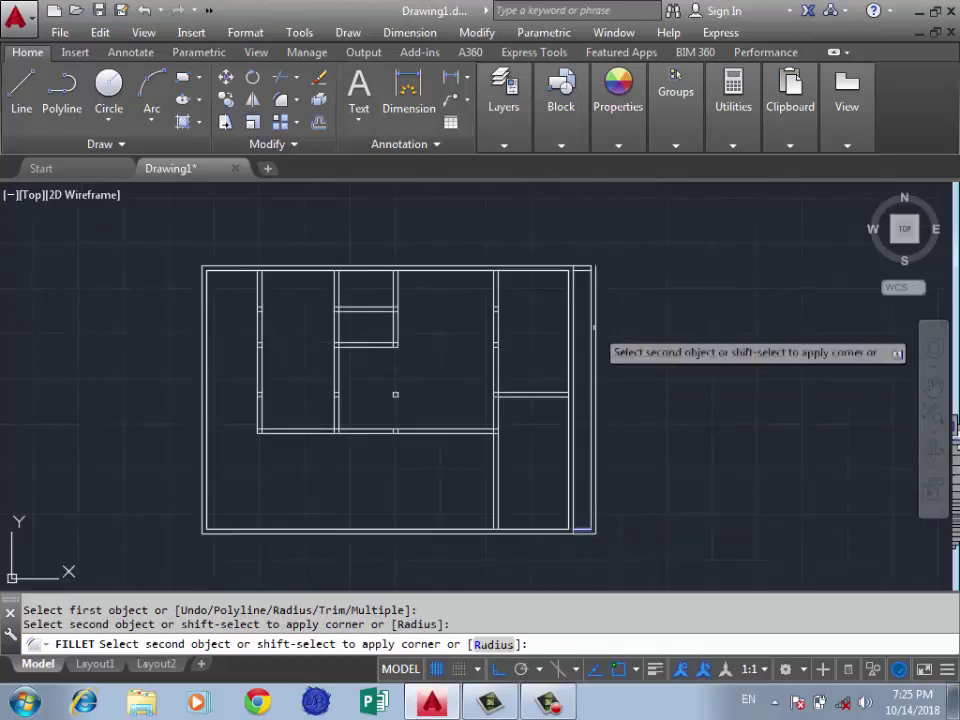
pyautogui.scroll(3, 593, 327)
pyautogui.scroll(1, 611, 362)
pyautogui.click(601, 366)
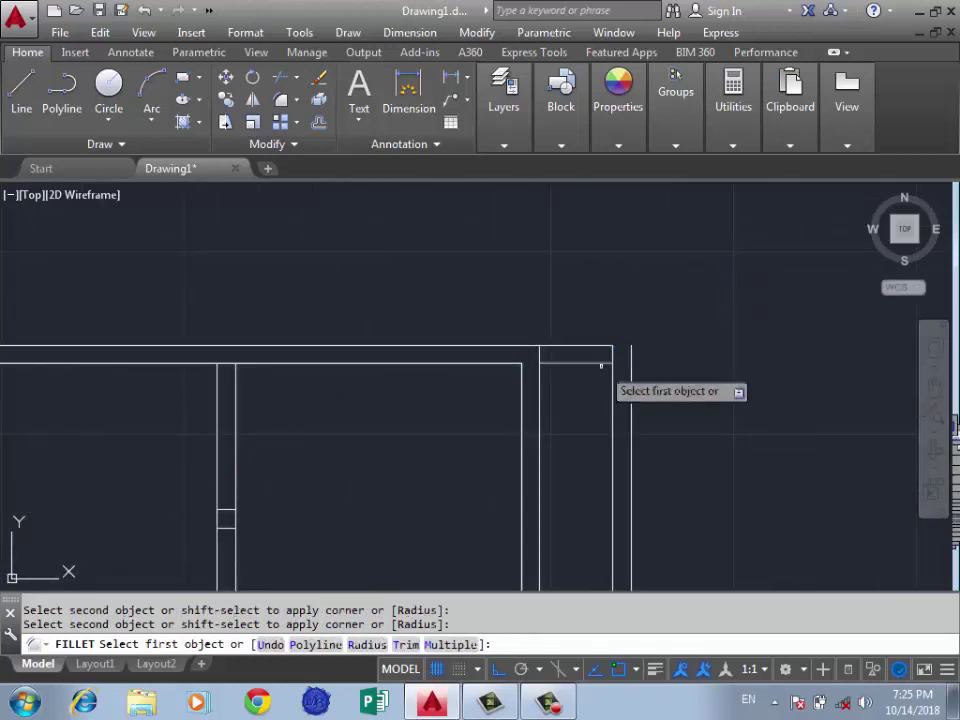
pyautogui.click(601, 364)
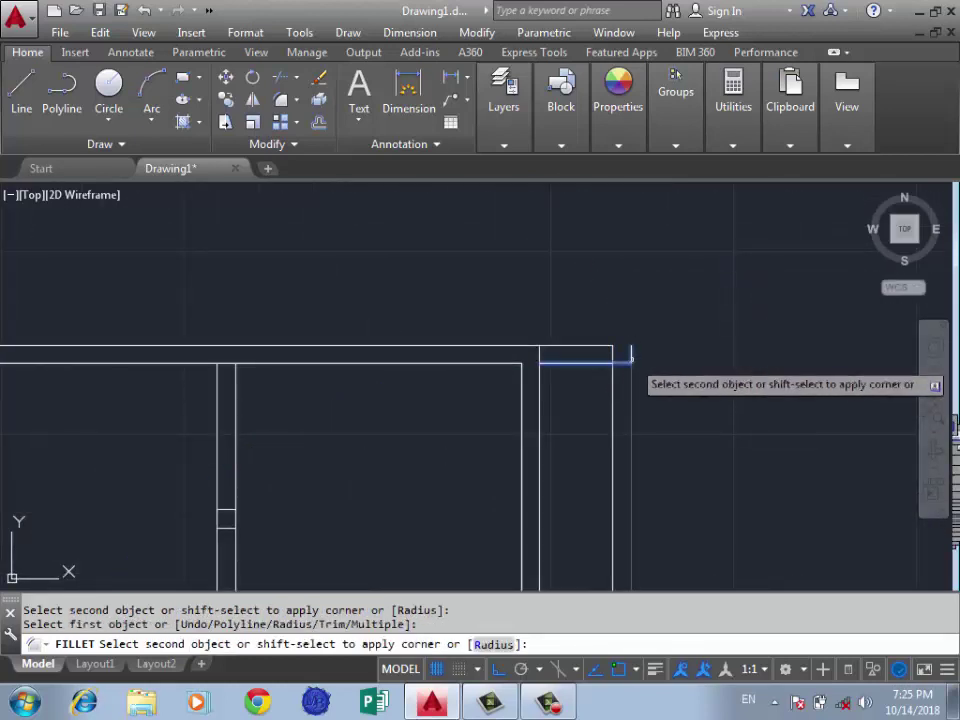
pyautogui.click(630, 355)
pyautogui.press('Escape')
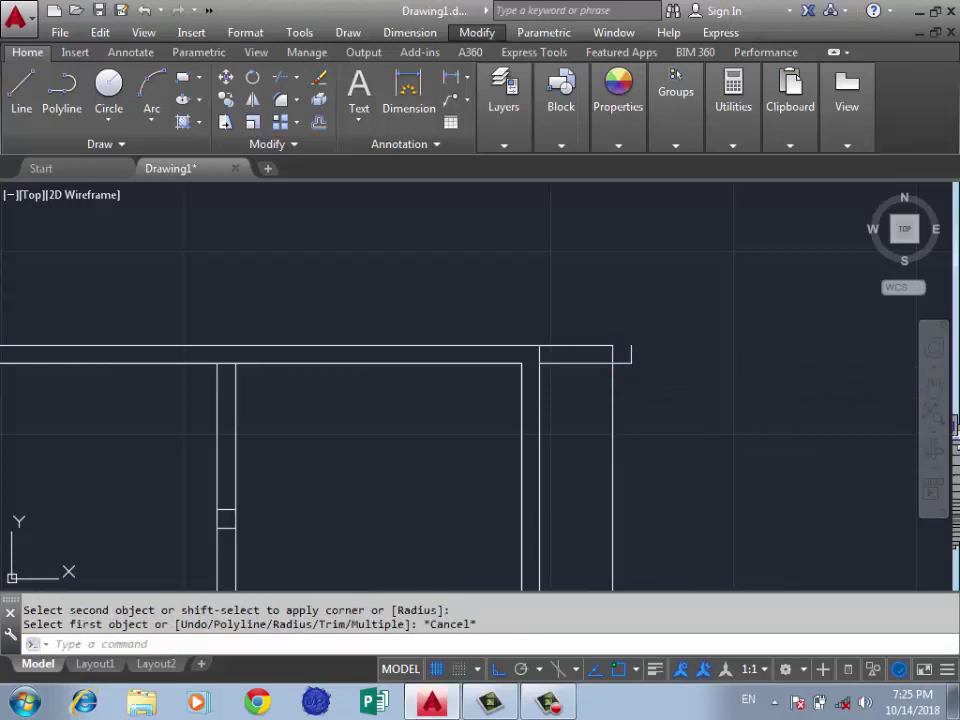
# Undo the wrong corner fillet
pyautogui.click(626, 252)
pyautogui.click(540, 245)
pyautogui.hotkey('ctrl', 'z')
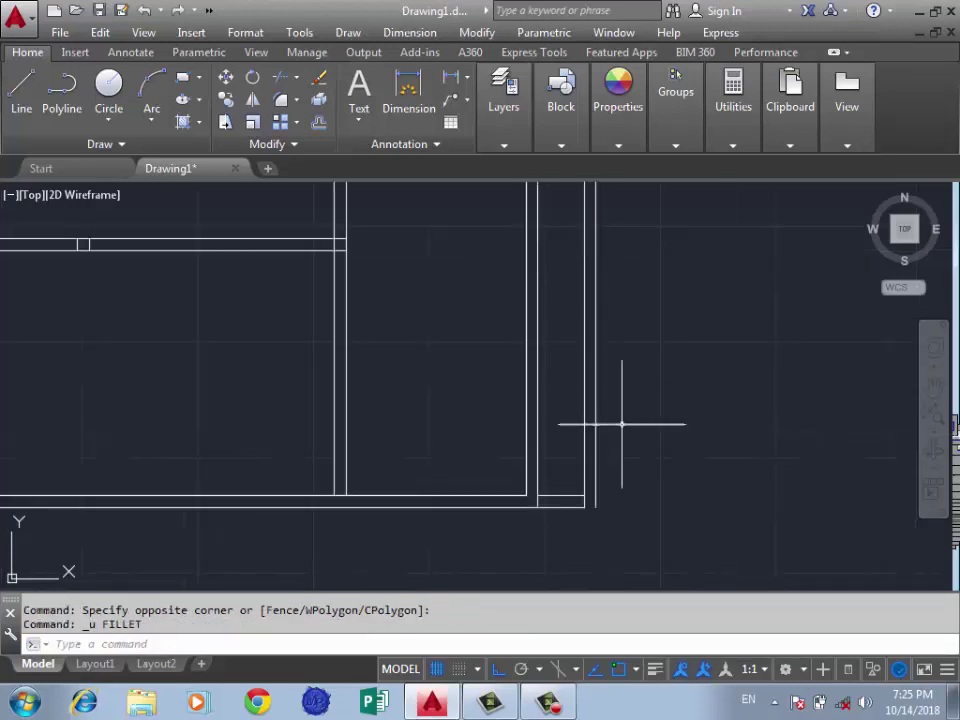
pyautogui.scroll(-5, 627, 279)
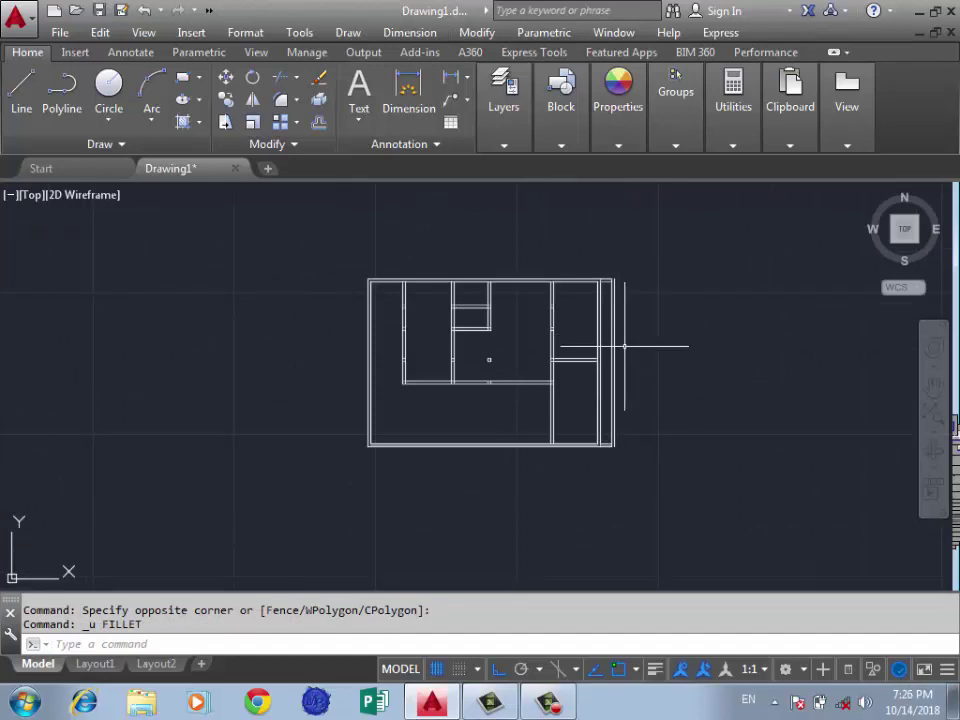
pyautogui.hotkey('ctrl', 'y')
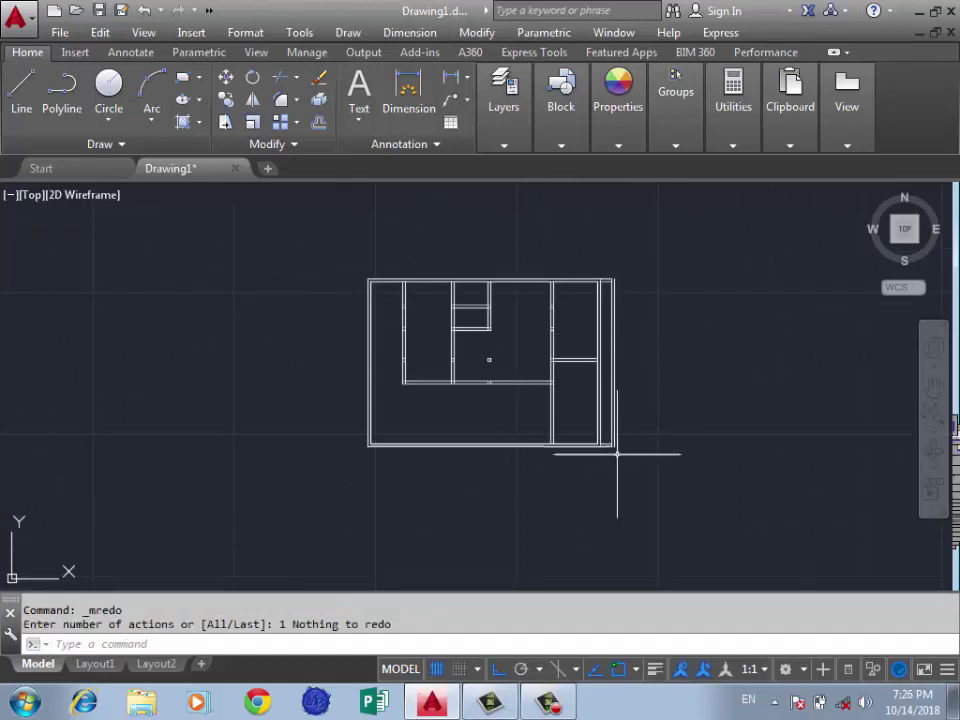
pyautogui.scroll(4, 617, 454)
# Re-run multiple fillet and close the outer and inner bottom corners of the right strip
pyautogui.press('Return')
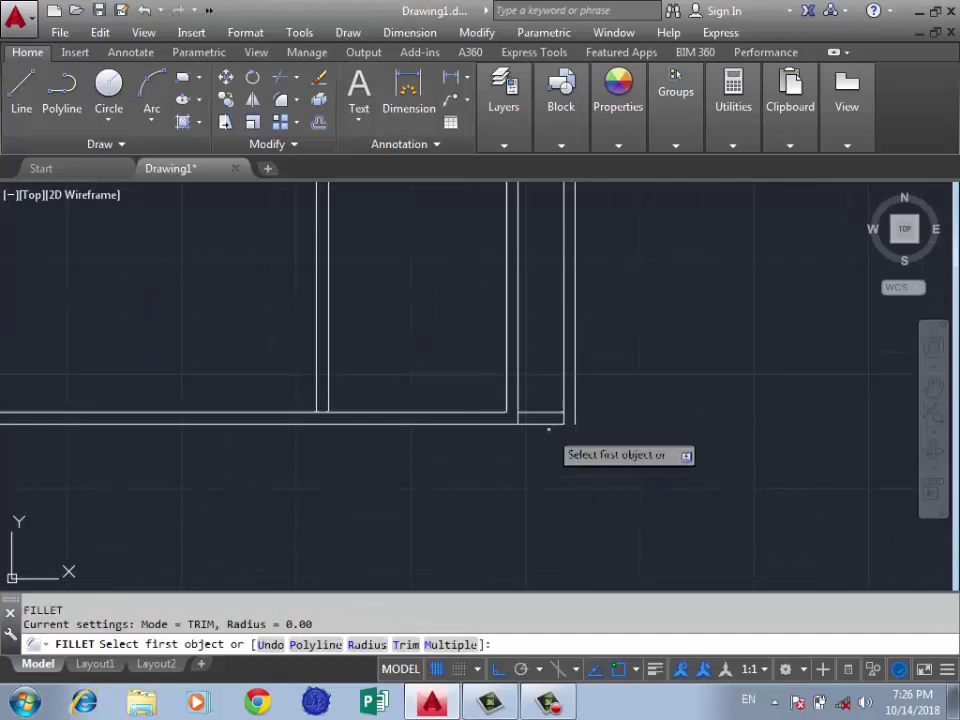
pyautogui.scroll(4, 565, 435)
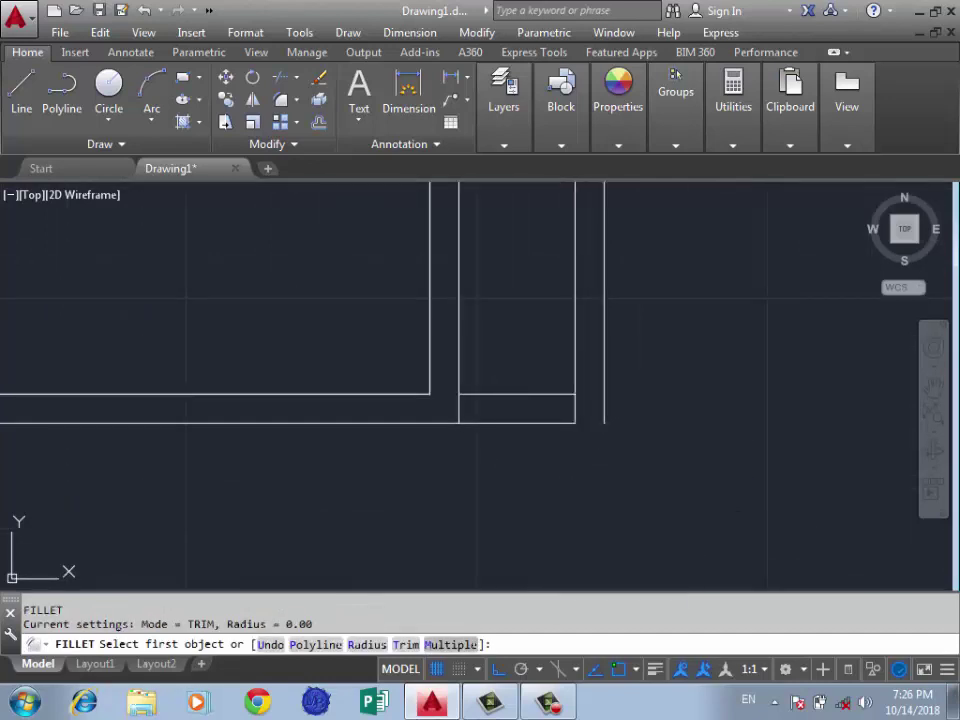
pyautogui.write('m')
pyautogui.press('Return')
pyautogui.click(604, 402)
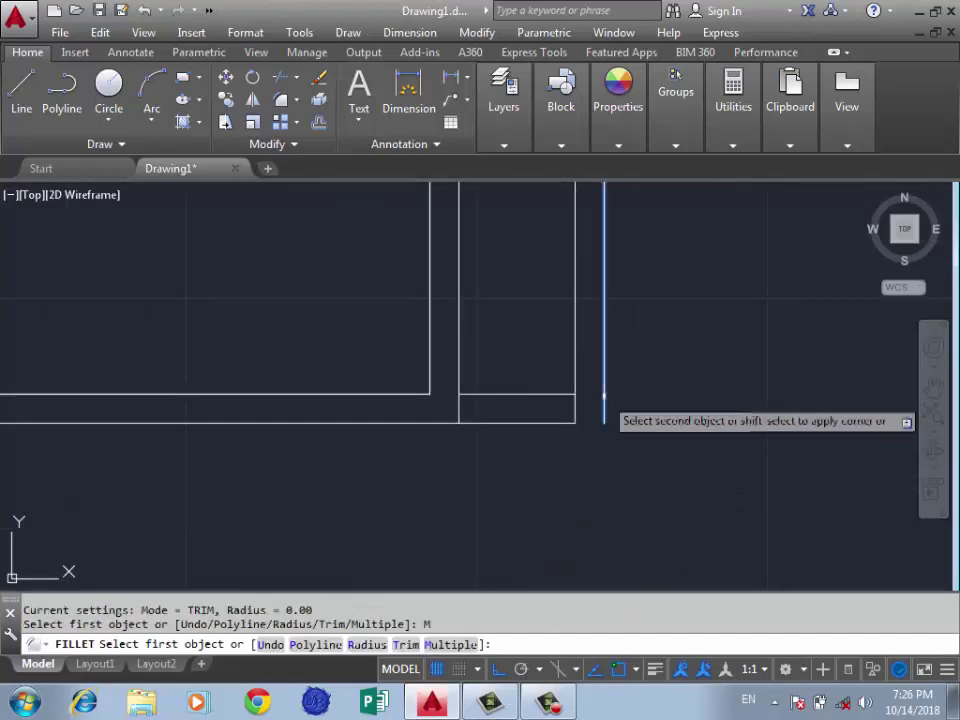
pyautogui.click(552, 421)
pyautogui.click(575, 372)
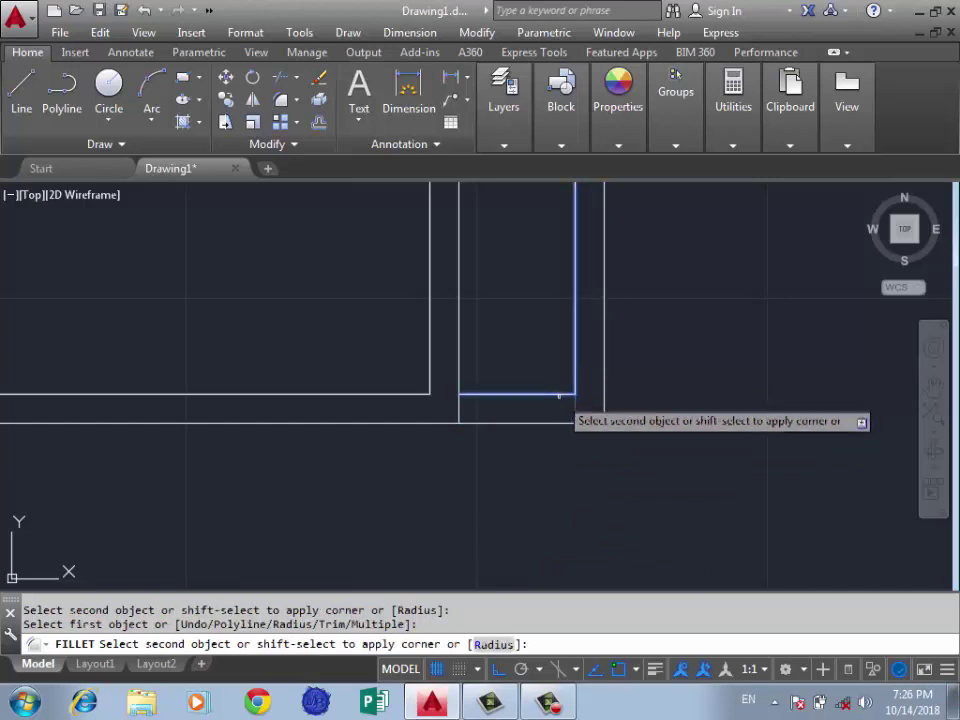
pyautogui.click(560, 395)
pyautogui.scroll(-2, 577, 430)
pyautogui.scroll(-3, 550, 355)
pyautogui.scroll(3, 590, 315)
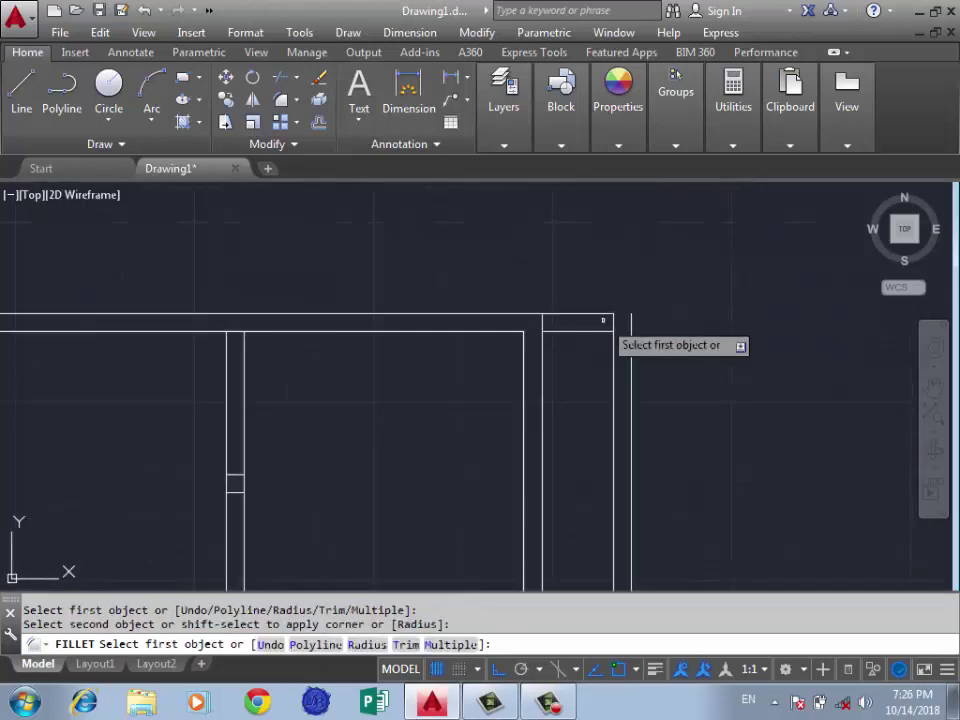
# Close the inner and outer top-right corners of the right wall strip
pyautogui.click(613, 342)
pyautogui.click(602, 331)
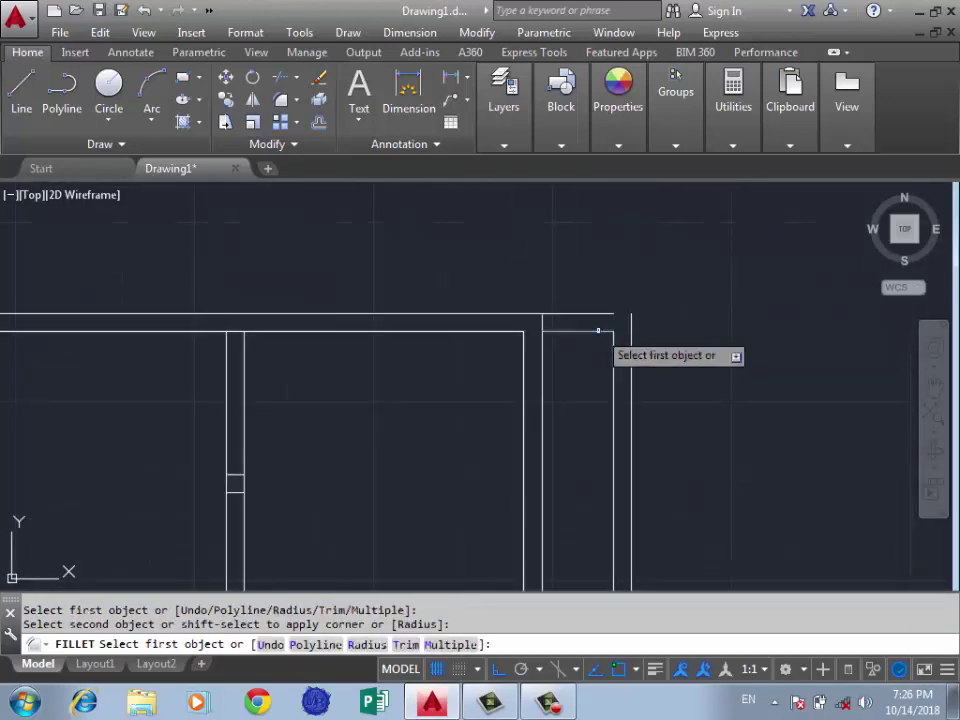
pyautogui.click(631, 326)
pyautogui.click(600, 315)
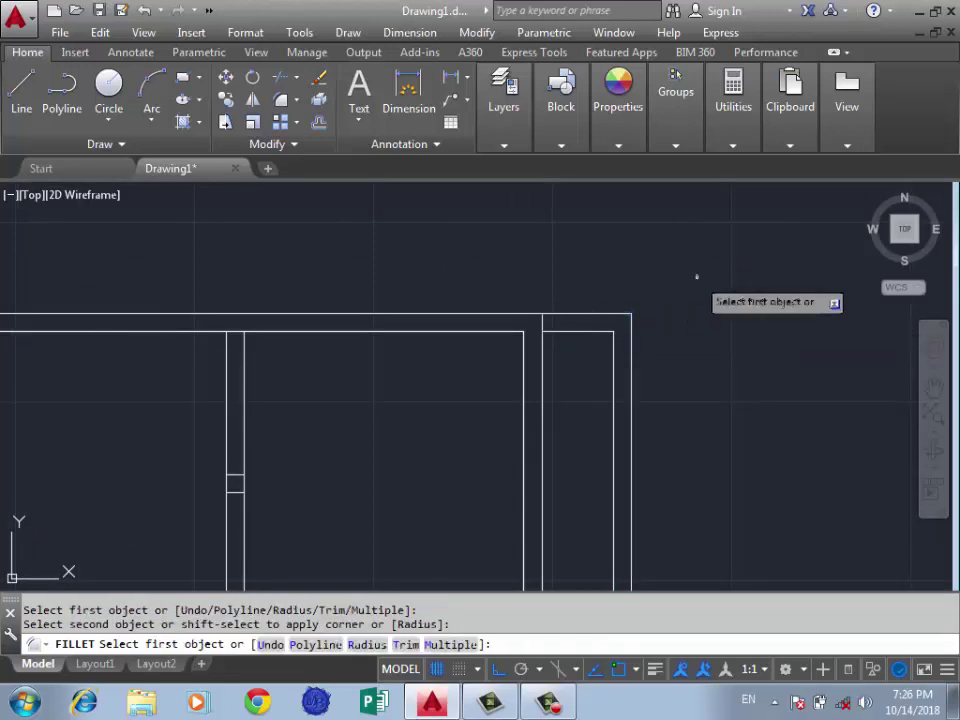
pyautogui.press('Escape')
pyautogui.scroll(-3, 661, 288)
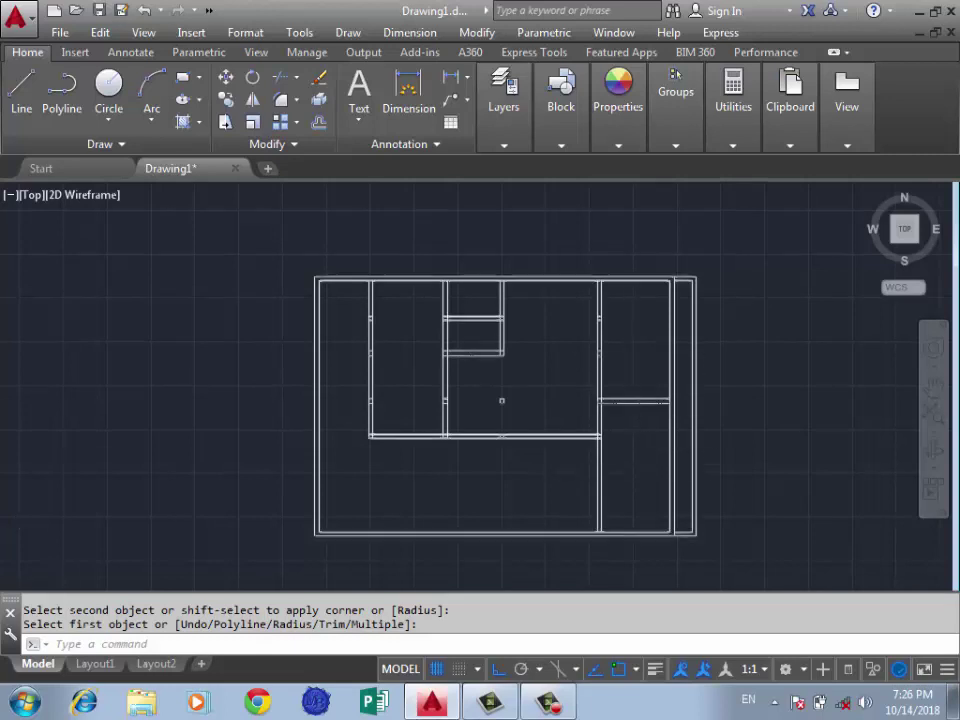
pyautogui.scroll(-2, 630, 360)
pyautogui.scroll(2, 440, 380)
# Draw a line from the top-left wall corner 1.5 units left, then down to the bottom corner
pyautogui.scroll(3, 456, 270)
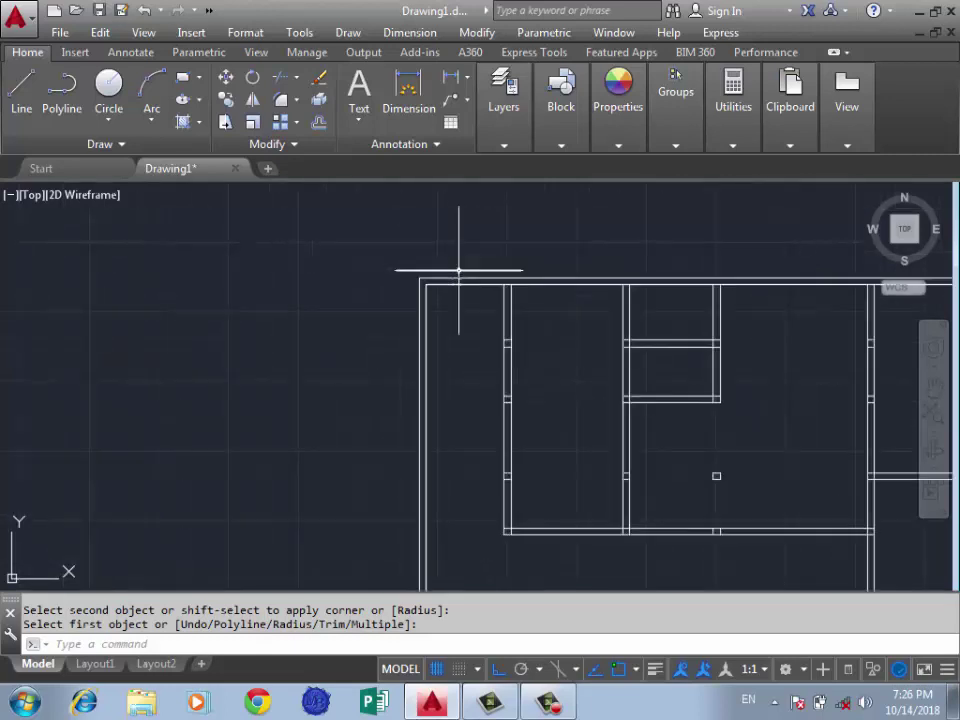
pyautogui.scroll(3, 420, 321)
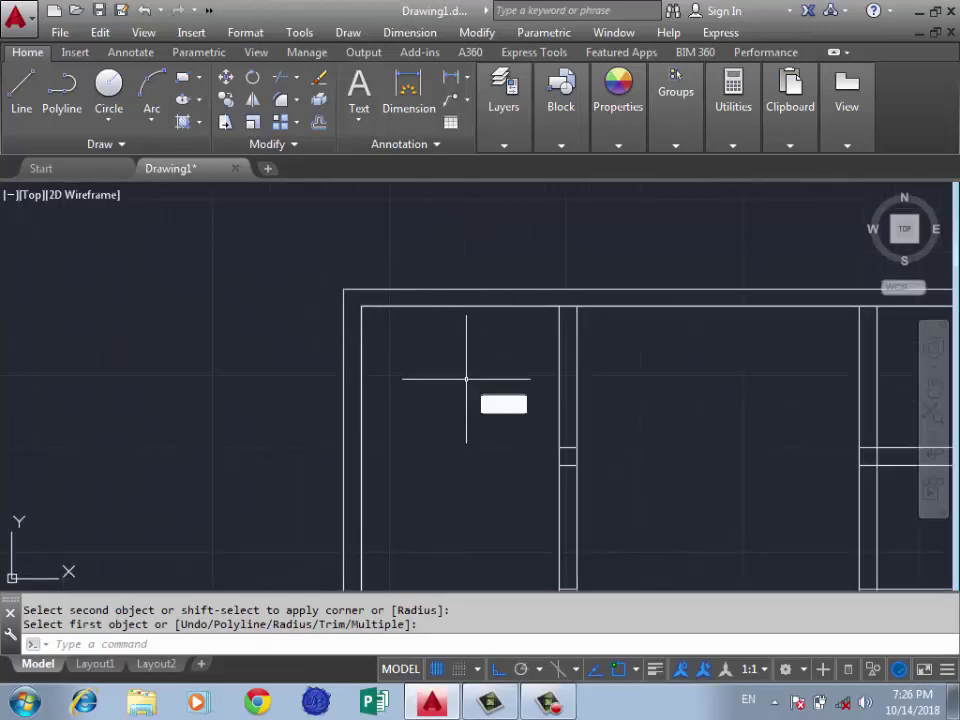
pyautogui.press('Escape')
pyautogui.write('l')
pyautogui.press('Return')
pyautogui.click(557, 306)
pyautogui.write('1.5')
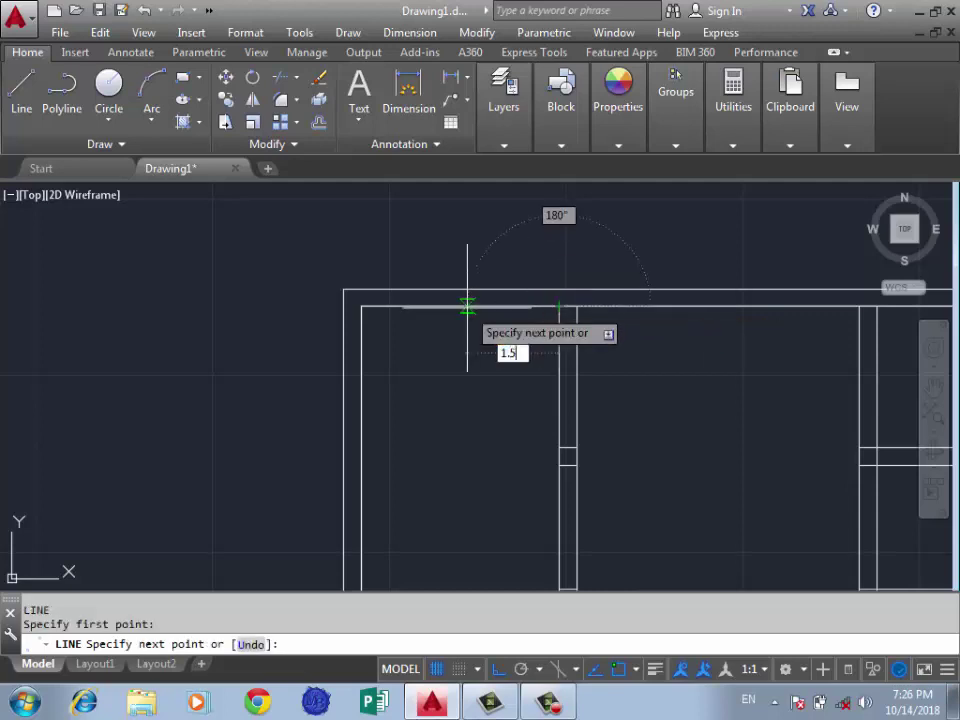
pyautogui.press('Return')
pyautogui.scroll(-1, 460, 230)
pyautogui.scroll(-2, 430, 380)
pyautogui.scroll(2, 440, 400)
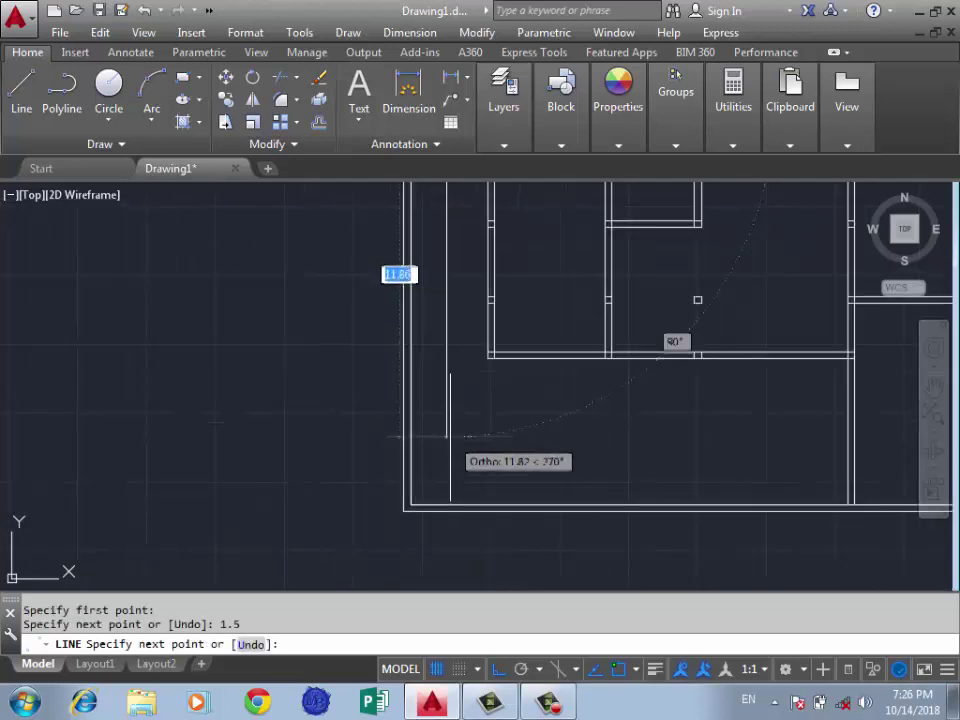
pyautogui.scroll(2, 446, 470)
pyautogui.click(446, 505)
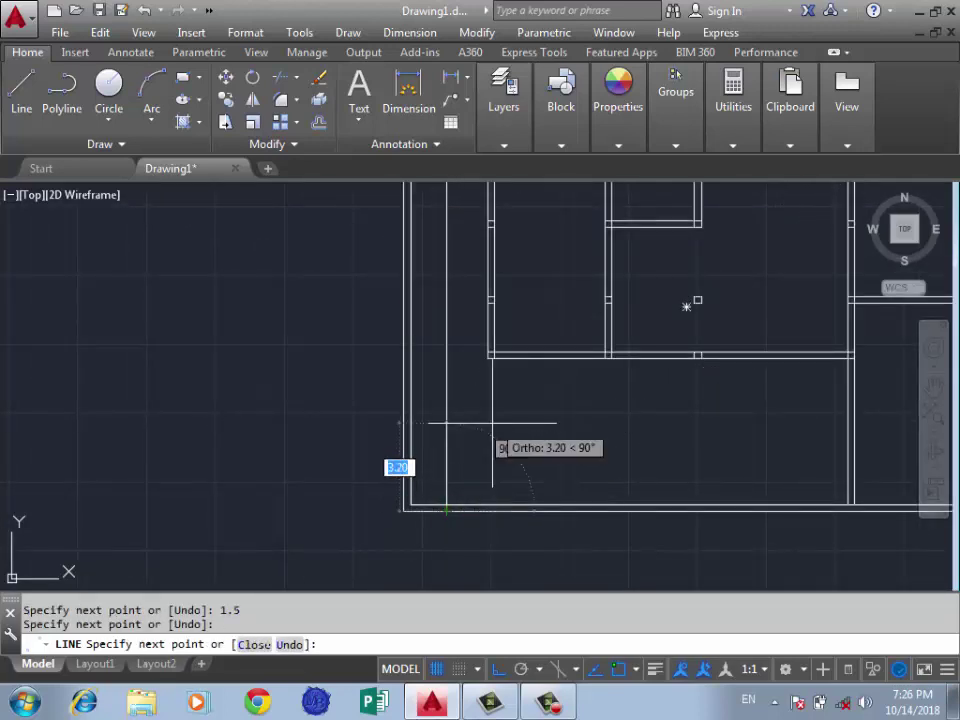
pyautogui.press('Return')
# Offset the new left wall line 0.25 outward to double it
pyautogui.write('o')
pyautogui.press('Return')
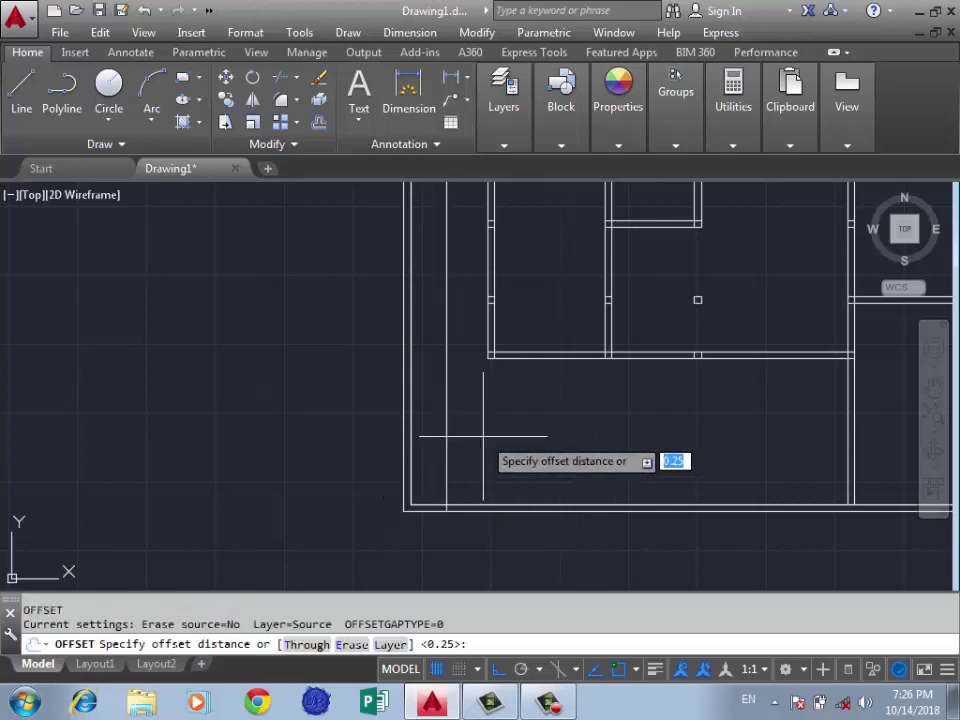
pyautogui.press('Return')
pyautogui.scroll(-2, 430, 295)
pyautogui.scroll(3, 478, 284)
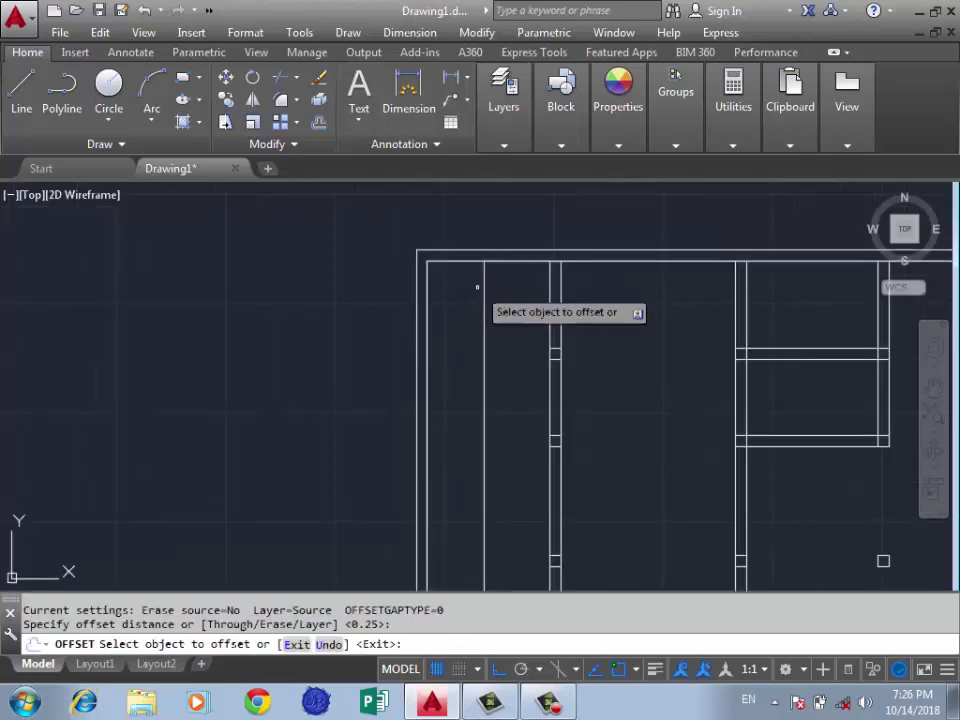
pyautogui.click(484, 310)
pyautogui.click(452, 315)
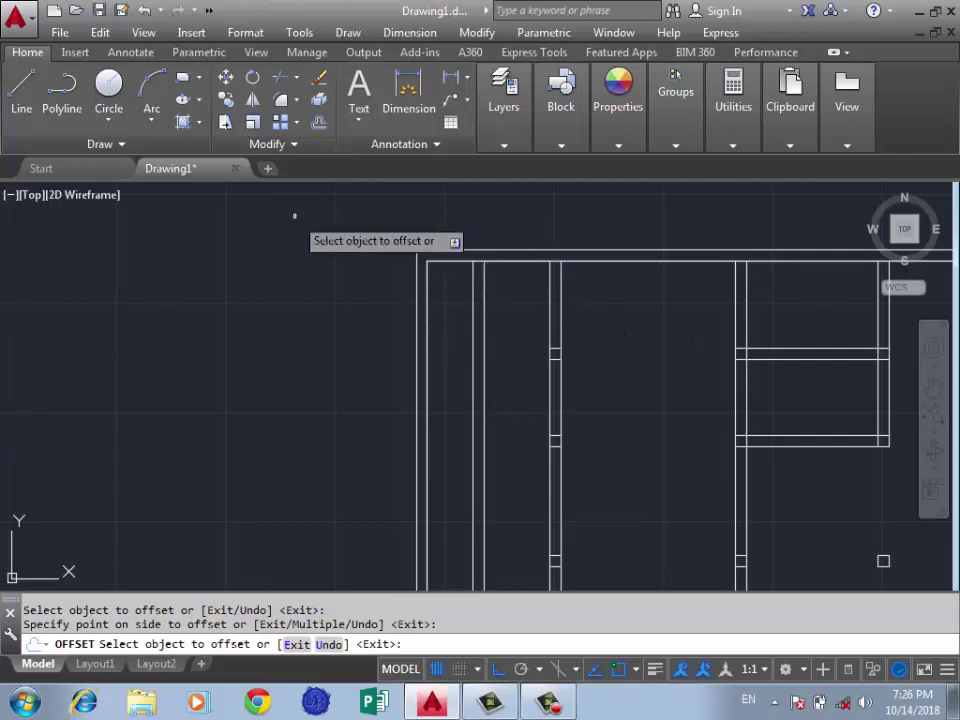
pyautogui.press('Return')
pyautogui.scroll(-4, 389, 257)
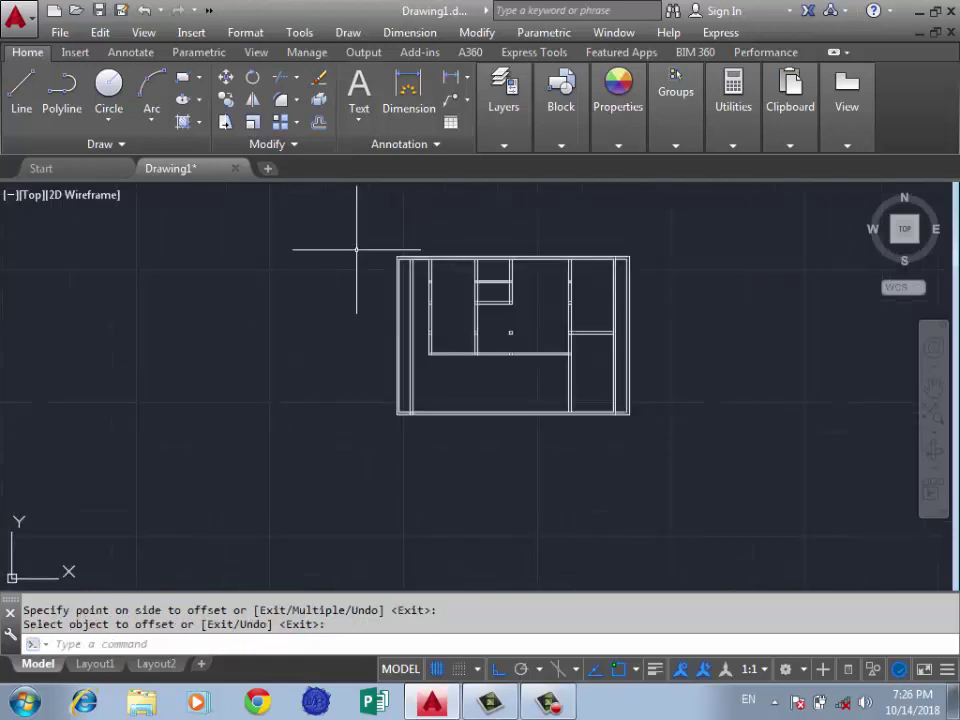
pyautogui.write('s')
pyautogui.press('Return')
# Stretch the outer walls so the left wall moves to a new position further right
pyautogui.scroll(2, 410, 250)
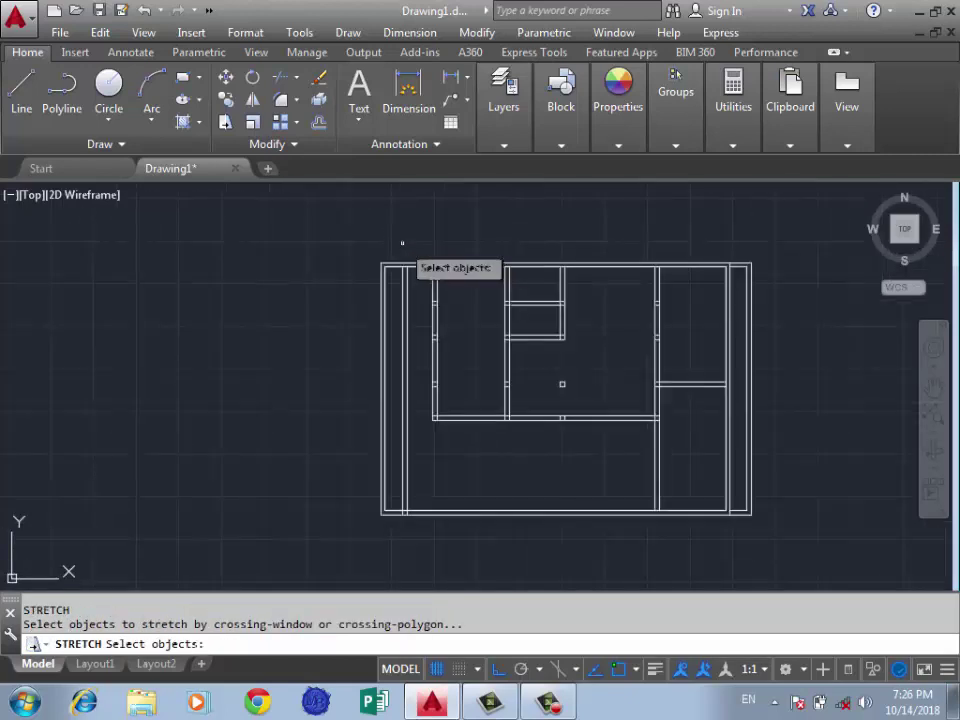
pyautogui.click(393, 245)
pyautogui.click(336, 546)
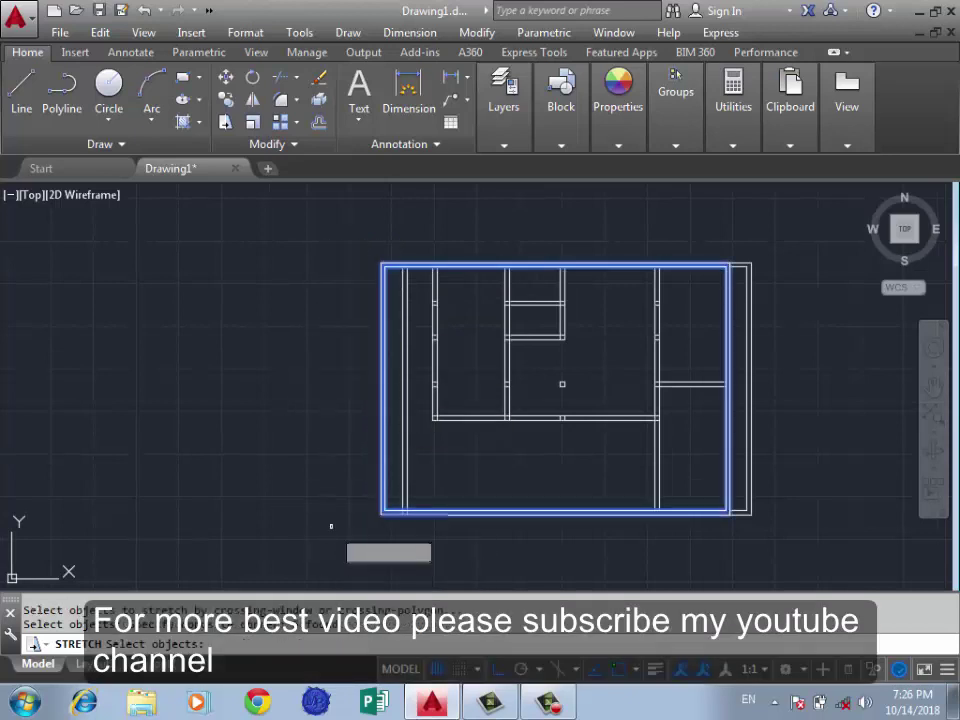
pyautogui.scroll(4, 410, 357)
pyautogui.press('Return')
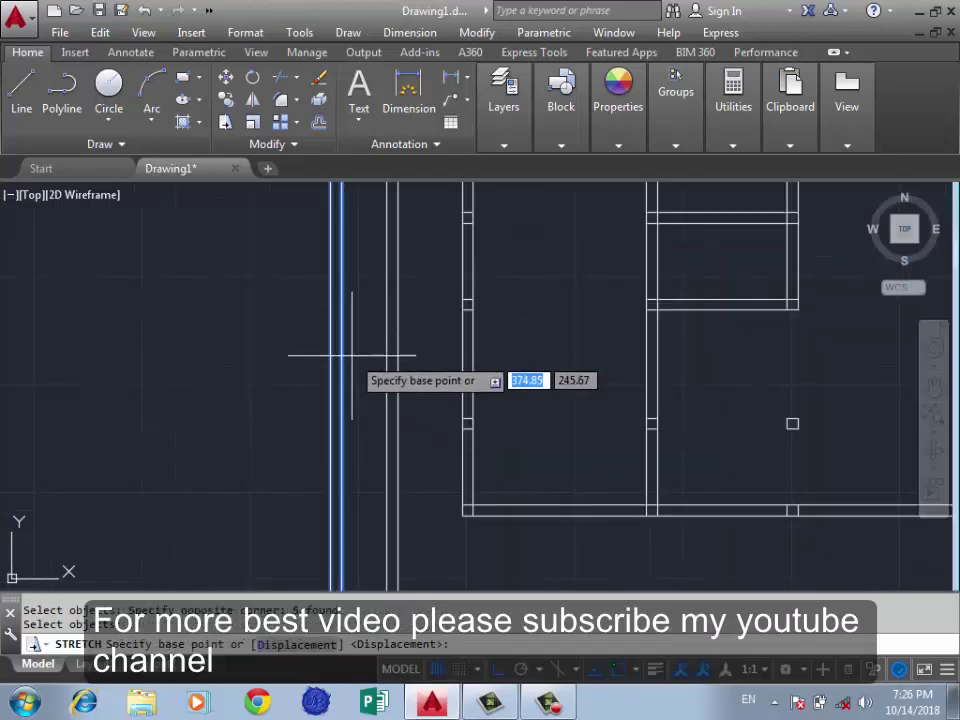
pyautogui.click(343, 367)
pyautogui.click(395, 367)
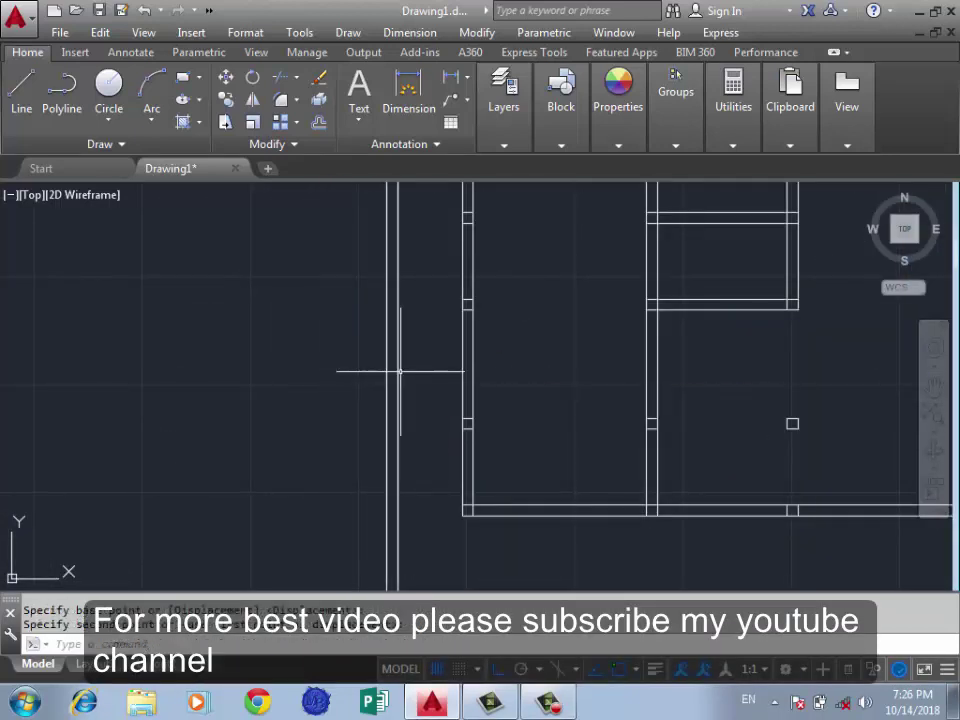
pyautogui.scroll(-4, 352, 349)
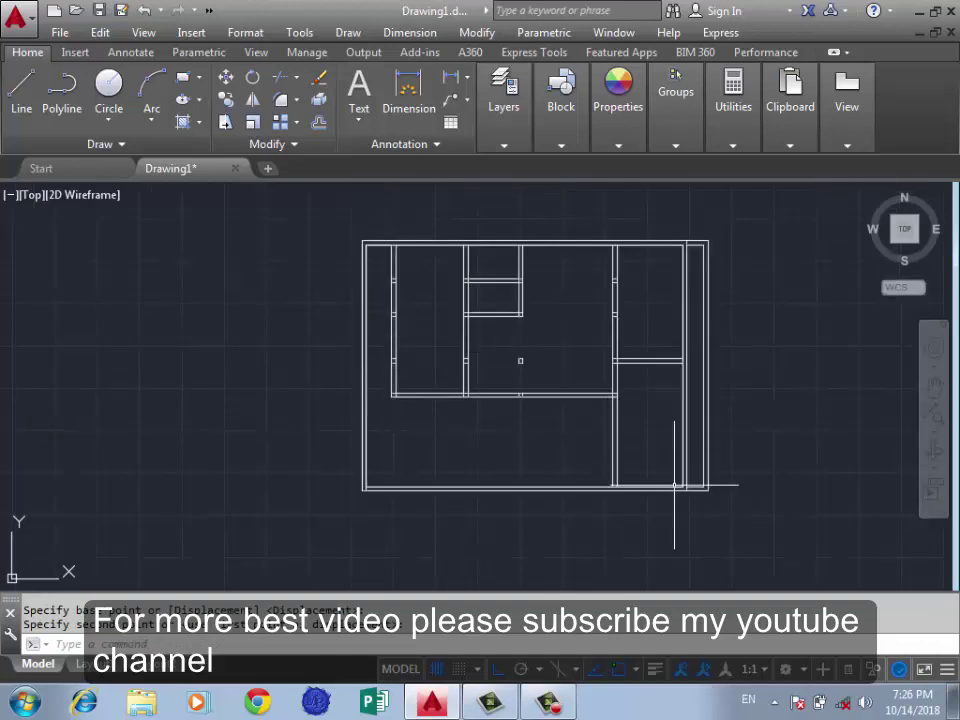
pyautogui.scroll(-2, 770, 452)
pyautogui.scroll(4, 701, 484)
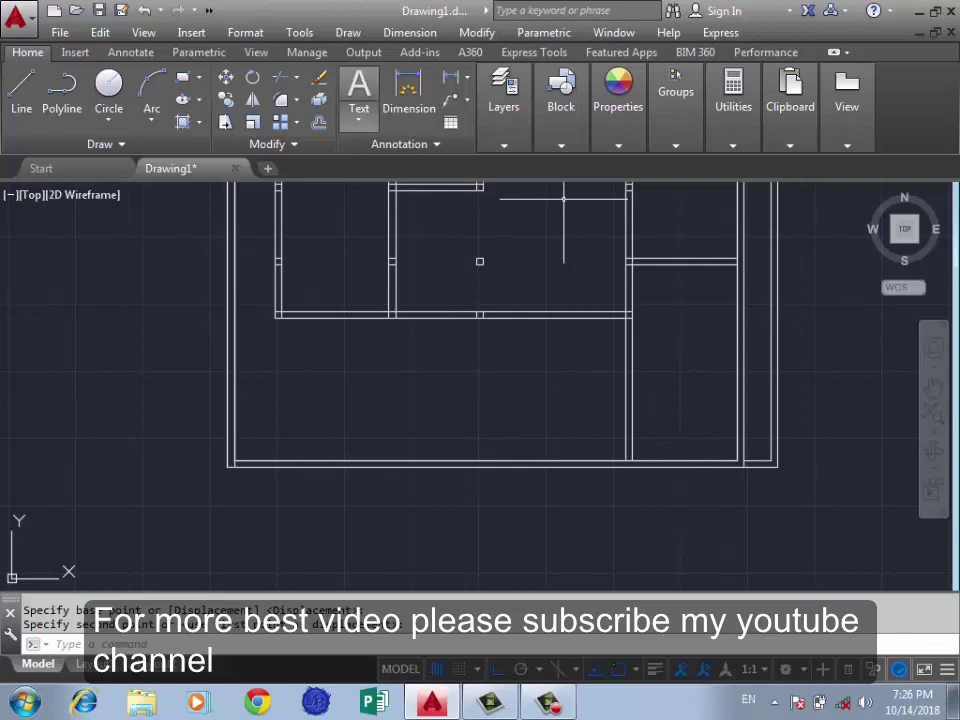
# Add a 7.3000 vertical linear dimension across the lower-right room
pyautogui.click(409, 88)
pyautogui.click(681, 263)
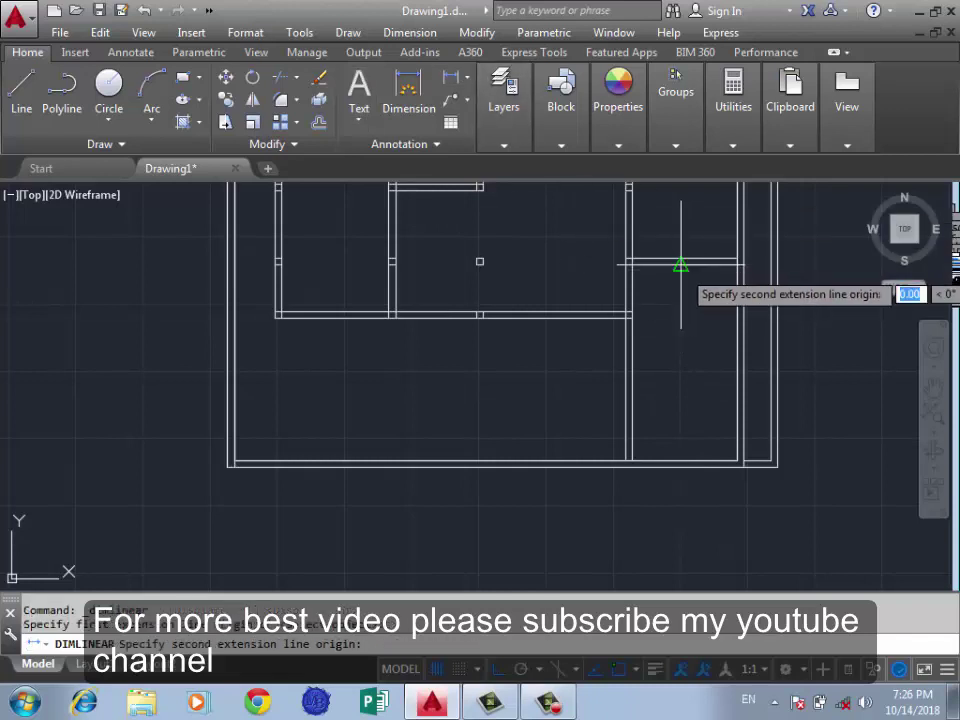
pyautogui.click(677, 458)
pyautogui.click(690, 360)
# Select the 7.3000 dimension for deletion
pyautogui.scroll(2, 690, 358)
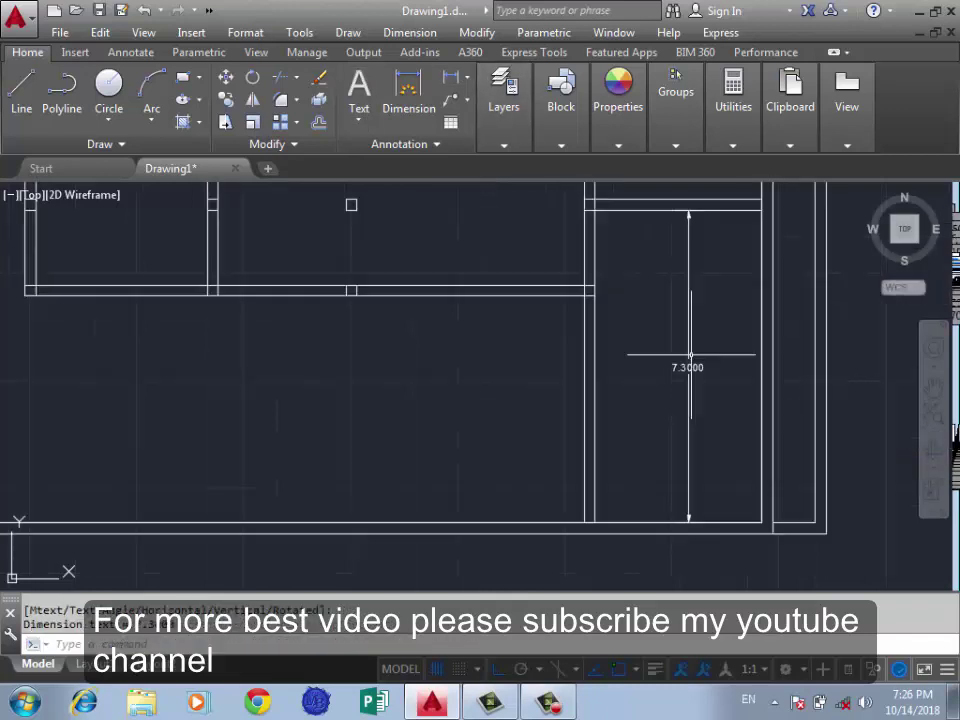
pyautogui.scroll(2, 663, 347)
pyautogui.scroll(-4, 663, 347)
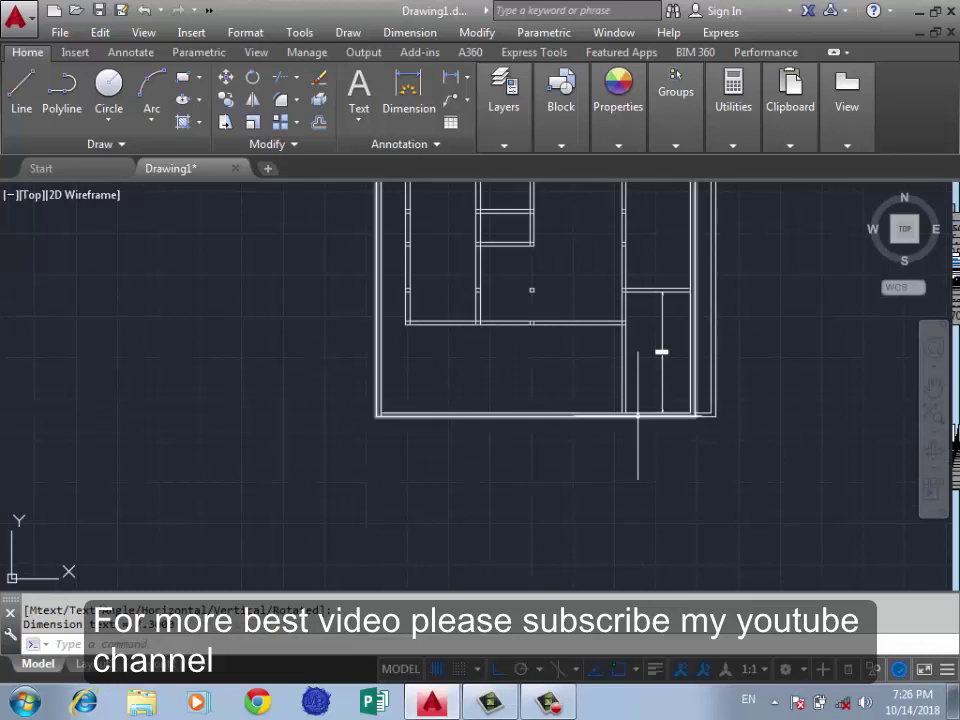
pyautogui.scroll(-2, 638, 415)
pyautogui.scroll(-2, 660, 440)
pyautogui.scroll(2, 524, 422)
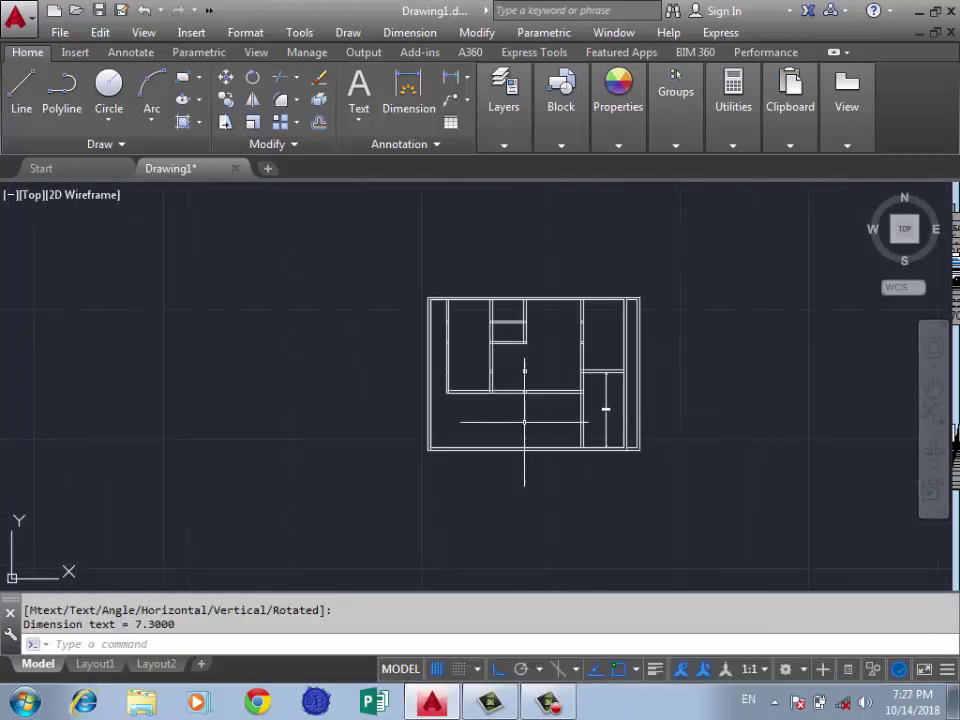
pyautogui.scroll(2, 524, 422)
pyautogui.scroll(3, 583, 403)
pyautogui.moveTo(579, 386); pyautogui.dragTo(514, 435)
# Delete the selected dimension, then window-select and erase the stray wall segments
pyautogui.press('Delete')
pyautogui.scroll(-4, 673, 419)
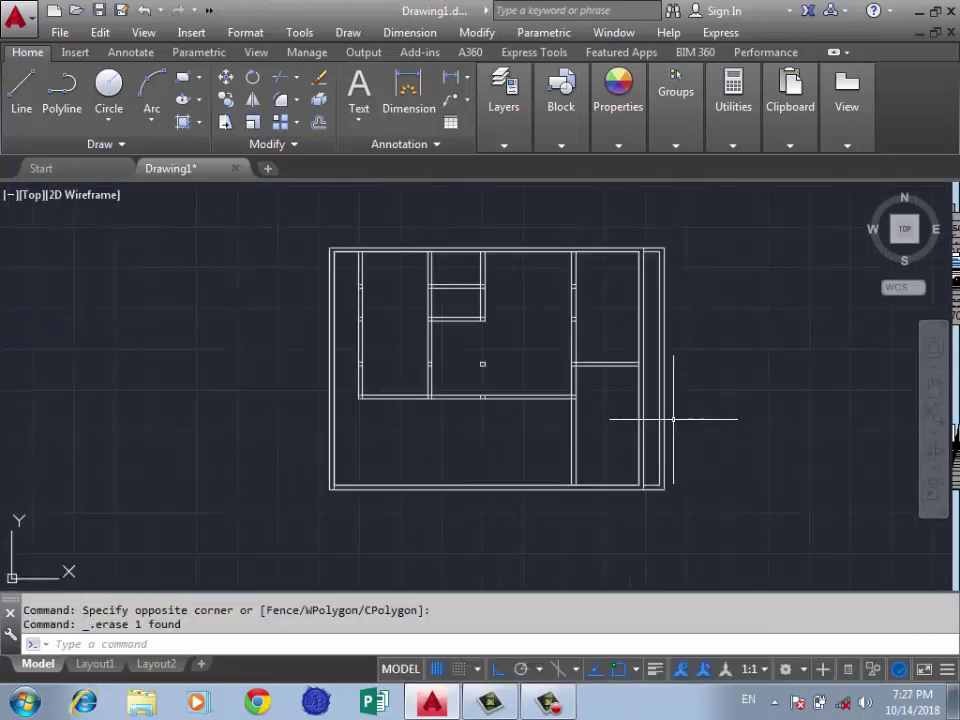
pyautogui.scroll(2, 455, 367)
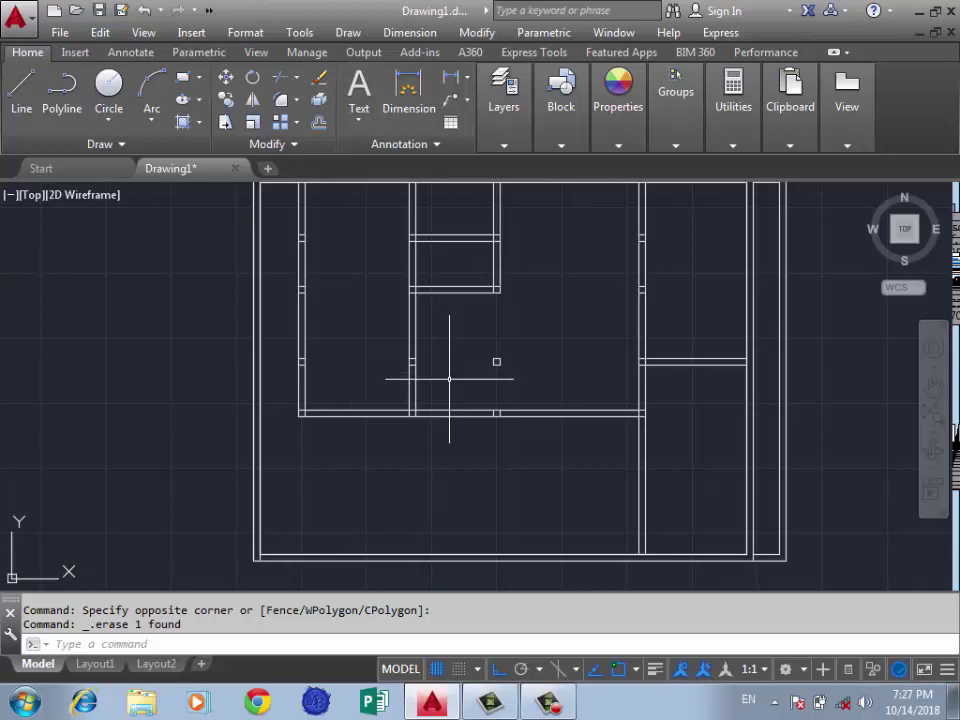
pyautogui.scroll(-2, 430, 420)
pyautogui.scroll(2, 471, 301)
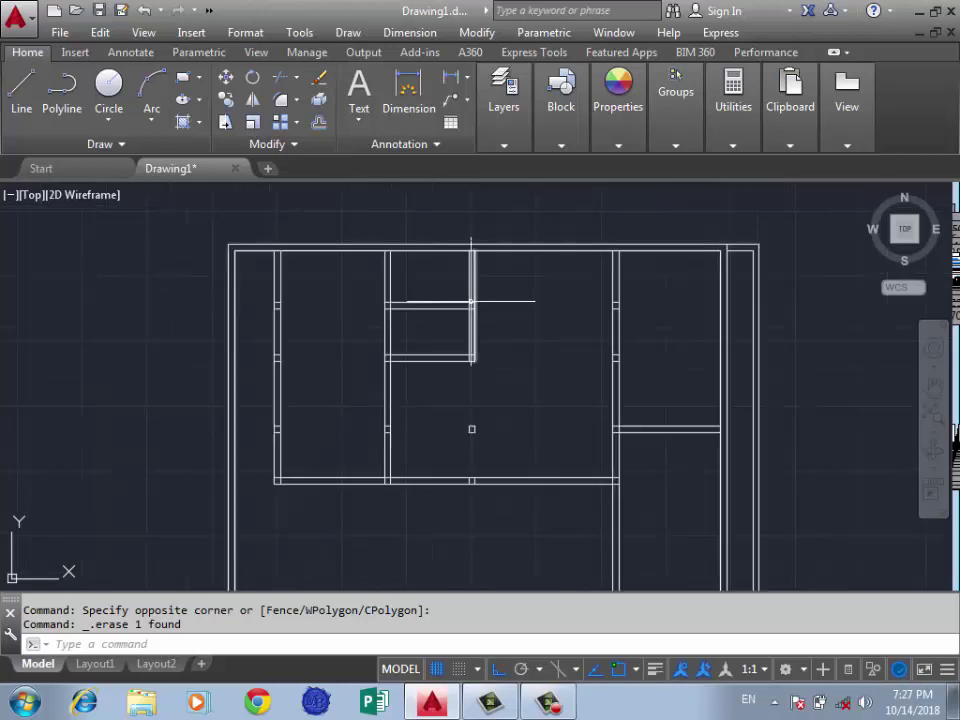
pyautogui.scroll(3, 471, 493)
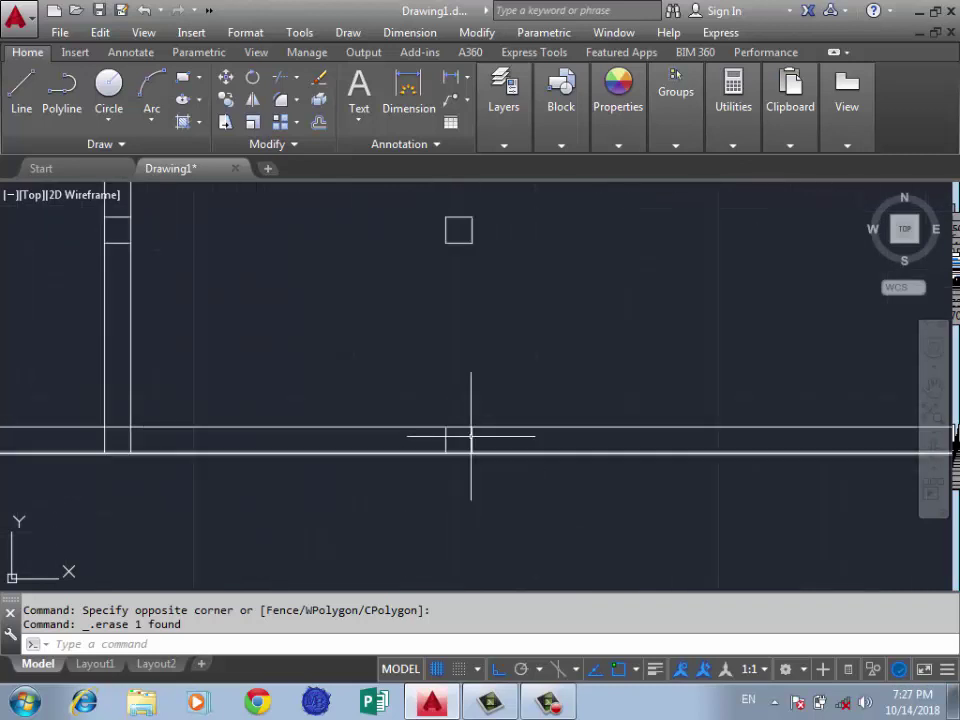
pyautogui.click(480, 425)
pyautogui.click(408, 447)
pyautogui.press('Delete')
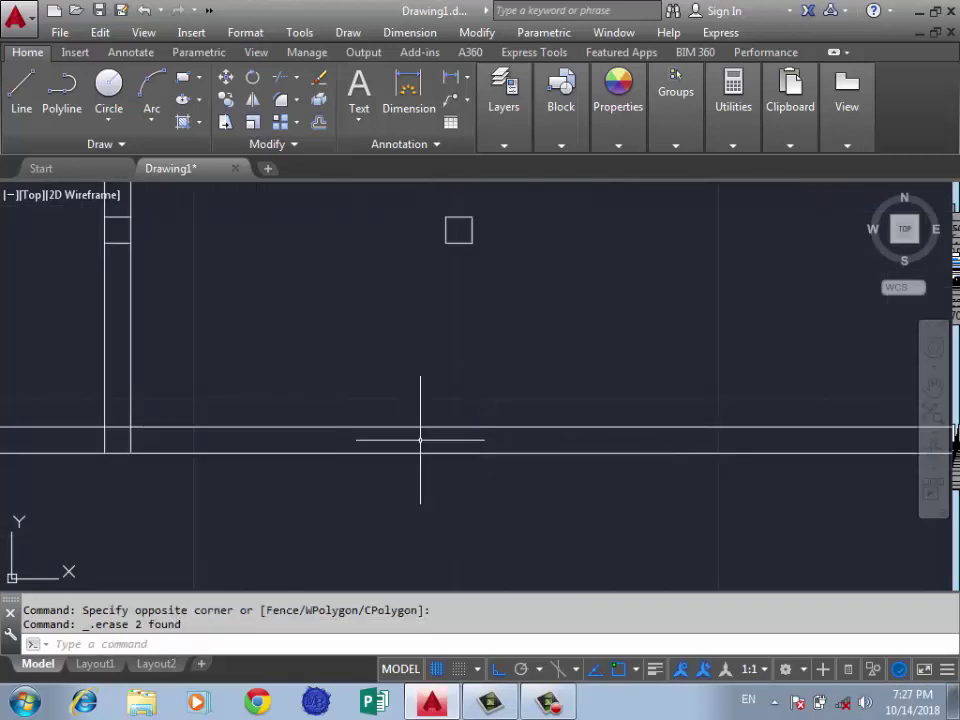
# Window-select and erase the small square and its lines
pyautogui.click(514, 189)
pyautogui.click(422, 300)
pyautogui.press('Delete')
pyautogui.scroll(-5, 481, 339)
pyautogui.scroll(3, 686, 300)
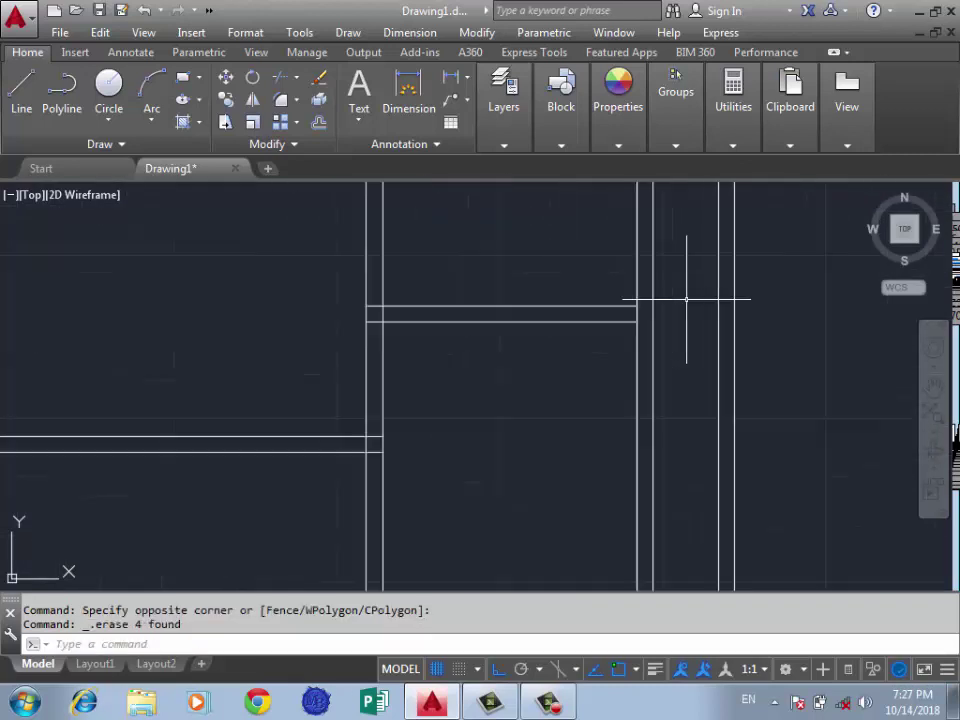
pyautogui.scroll(2, 686, 300)
pyautogui.scroll(2, 210, 317)
pyautogui.scroll(-7, 417, 366)
pyautogui.scroll(-4, 417, 366)
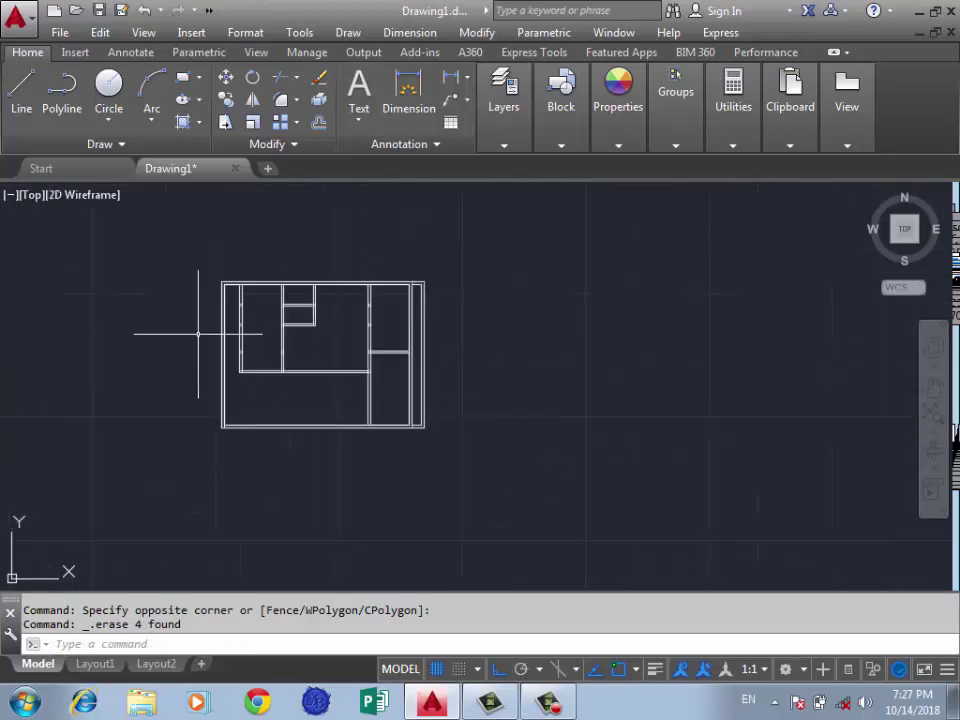
pyautogui.scroll(4, 290, 388)
pyautogui.scroll(4, 270, 349)
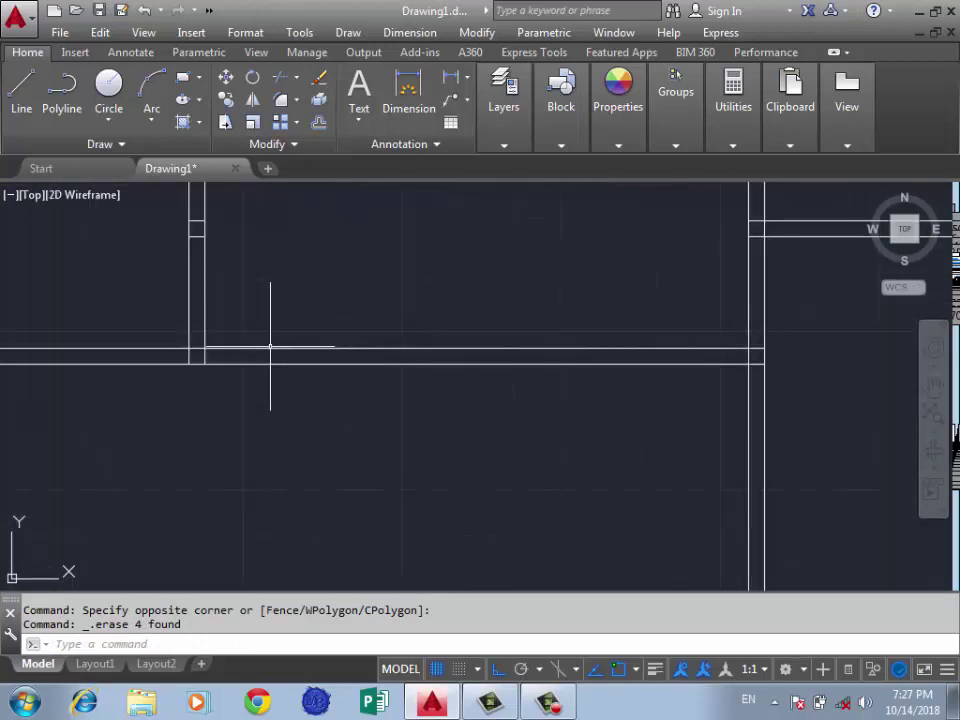
# Draw a 2 by 1.5 line outline below the lower wall, closing it back to the wall
pyautogui.write('L')
pyautogui.press('Return')
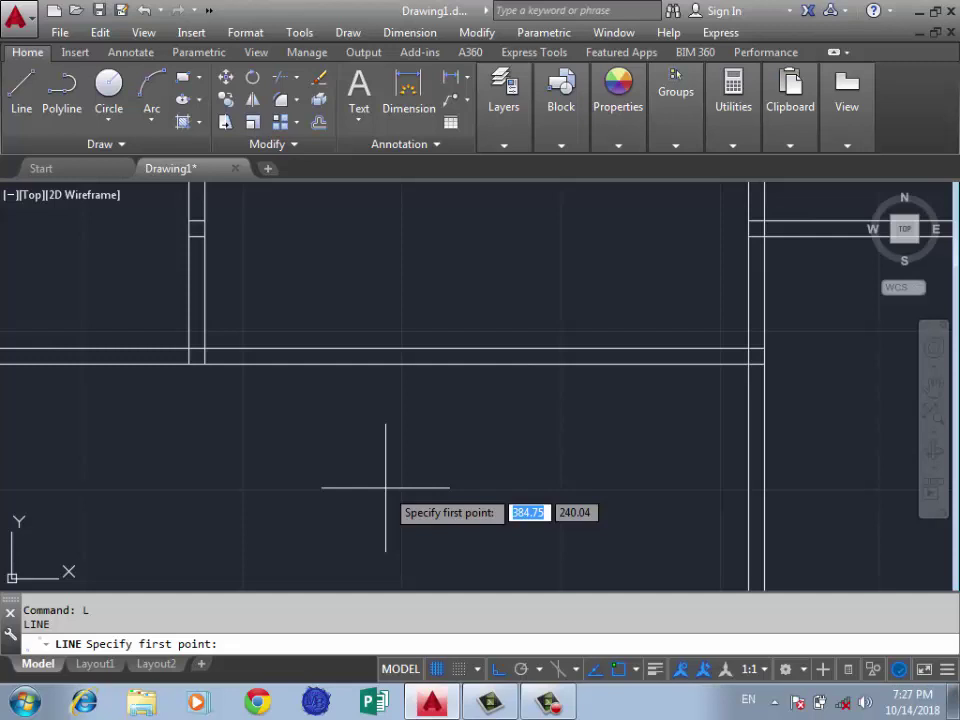
pyautogui.scroll(-3, 564, 577)
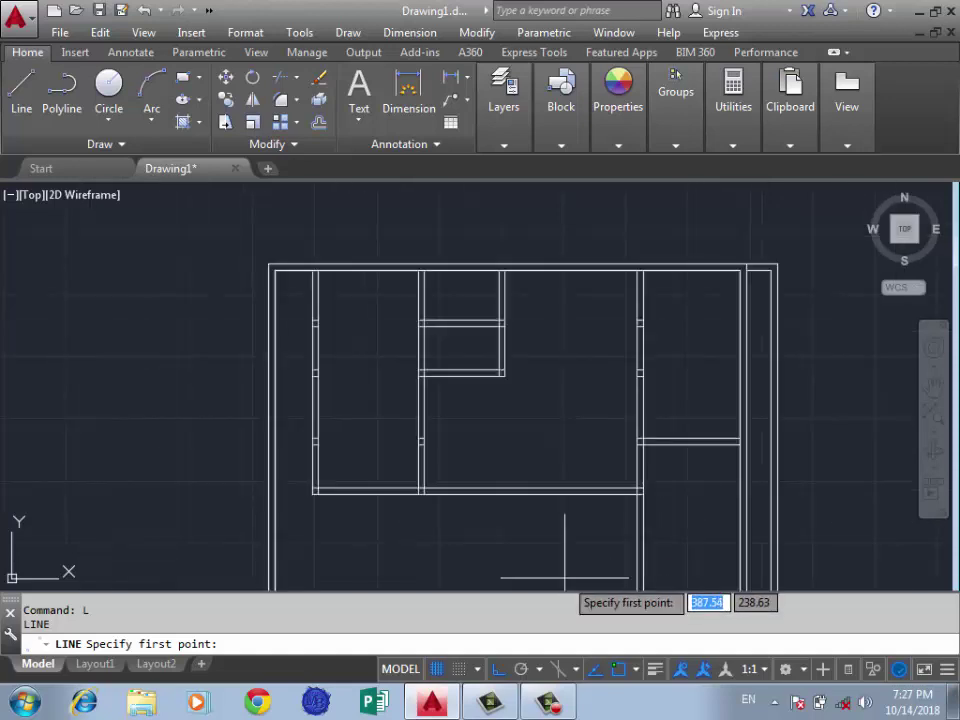
pyautogui.scroll(1, 440, 405)
pyautogui.scroll(-1, 334, 345)
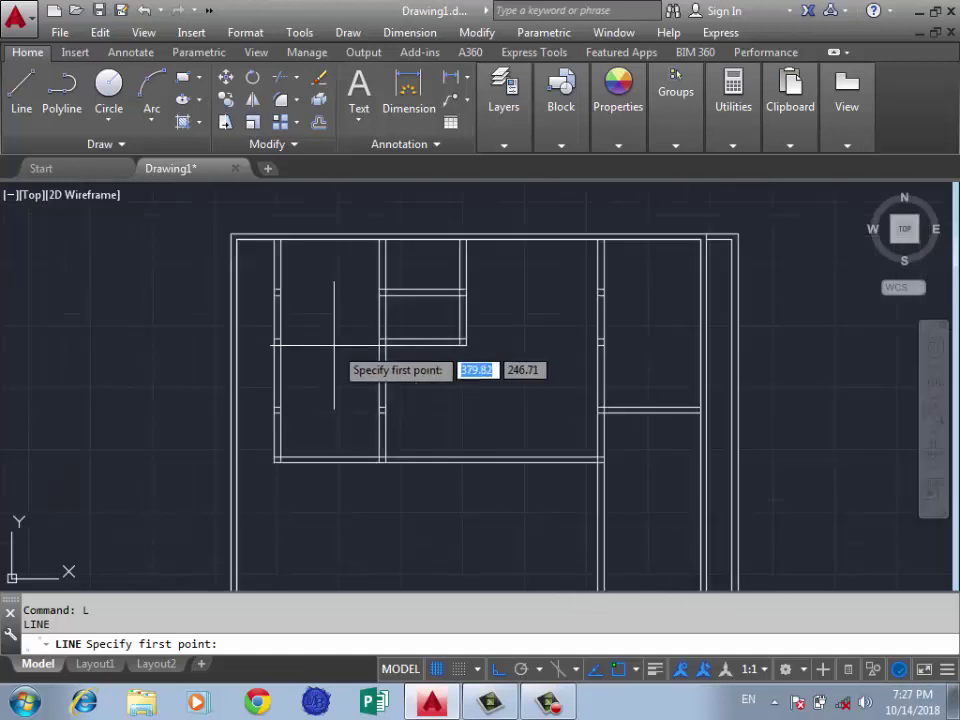
pyautogui.scroll(-2, 334, 345)
pyautogui.scroll(5, 357, 414)
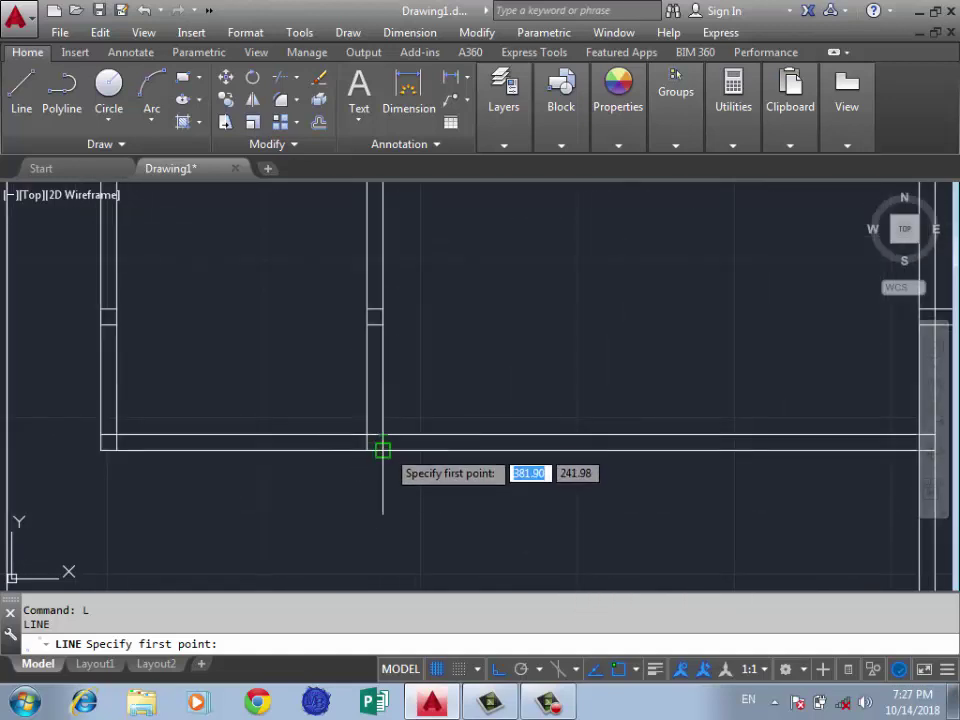
pyautogui.click(382, 450)
pyautogui.write('2')
pyautogui.press('Return')
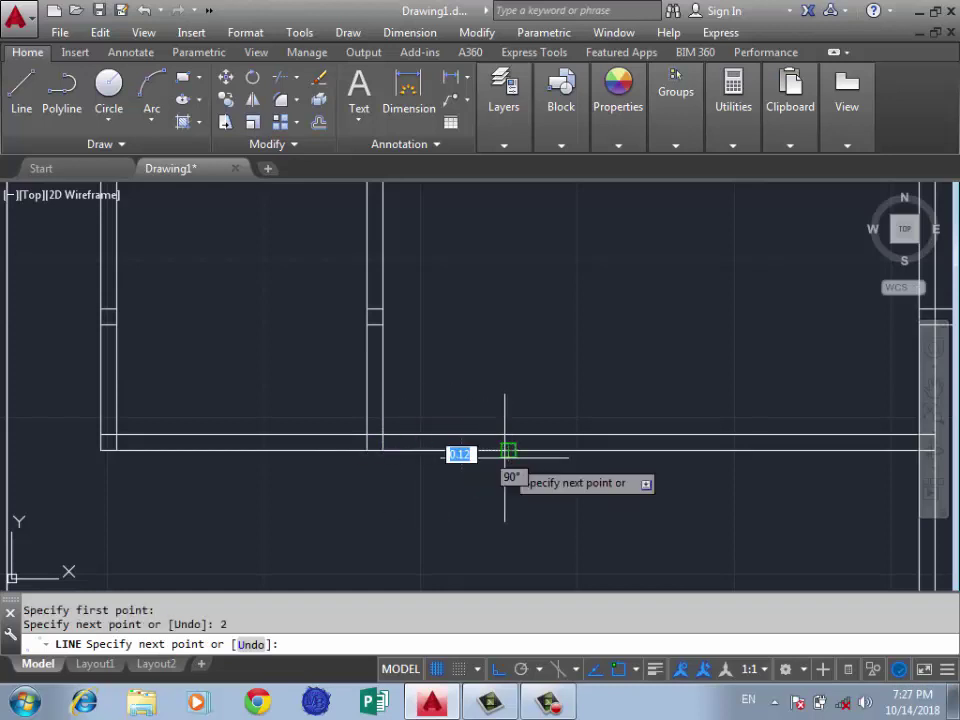
pyautogui.scroll(-4, 505, 452)
pyautogui.scroll(2, 490, 445)
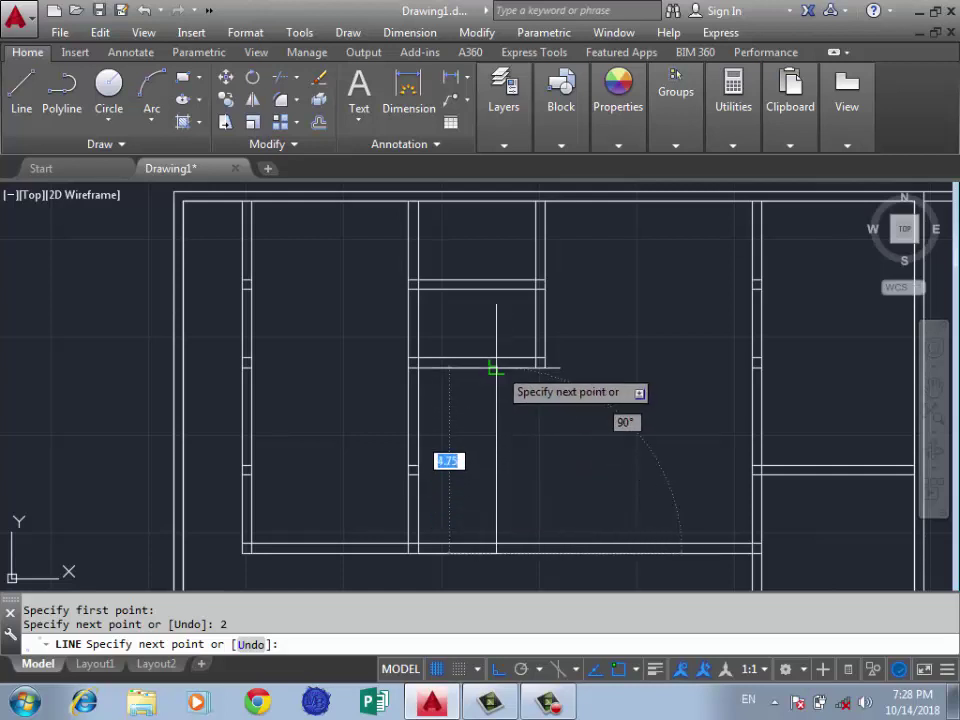
pyautogui.scroll(2, 498, 440)
pyautogui.scroll(2, 503, 520)
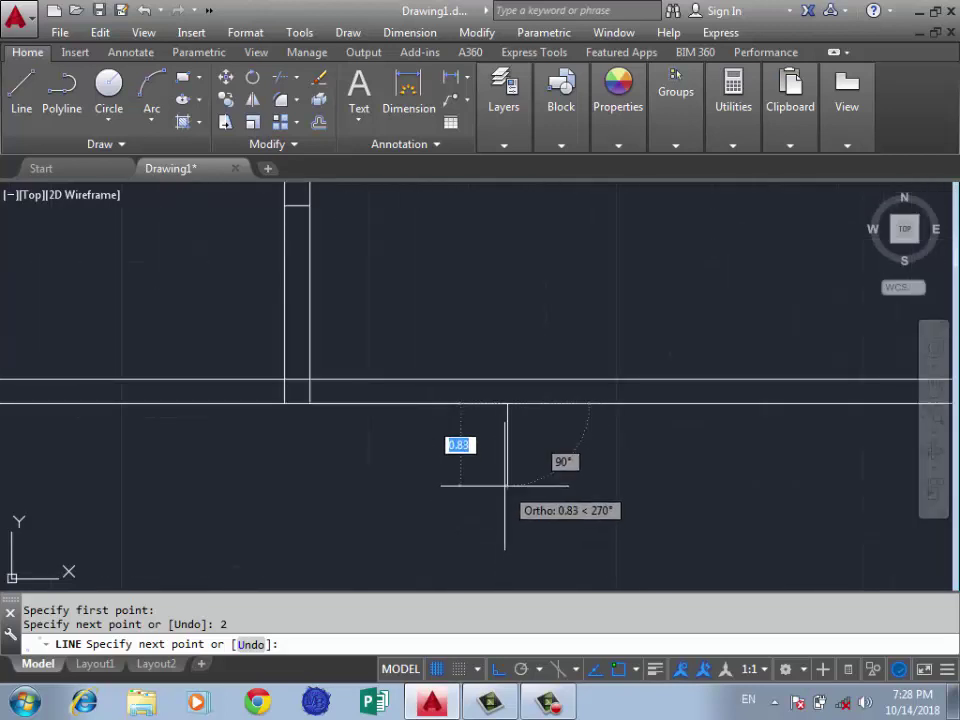
pyautogui.write('1.5')
pyautogui.press('Return')
pyautogui.scroll(-2, 410, 464)
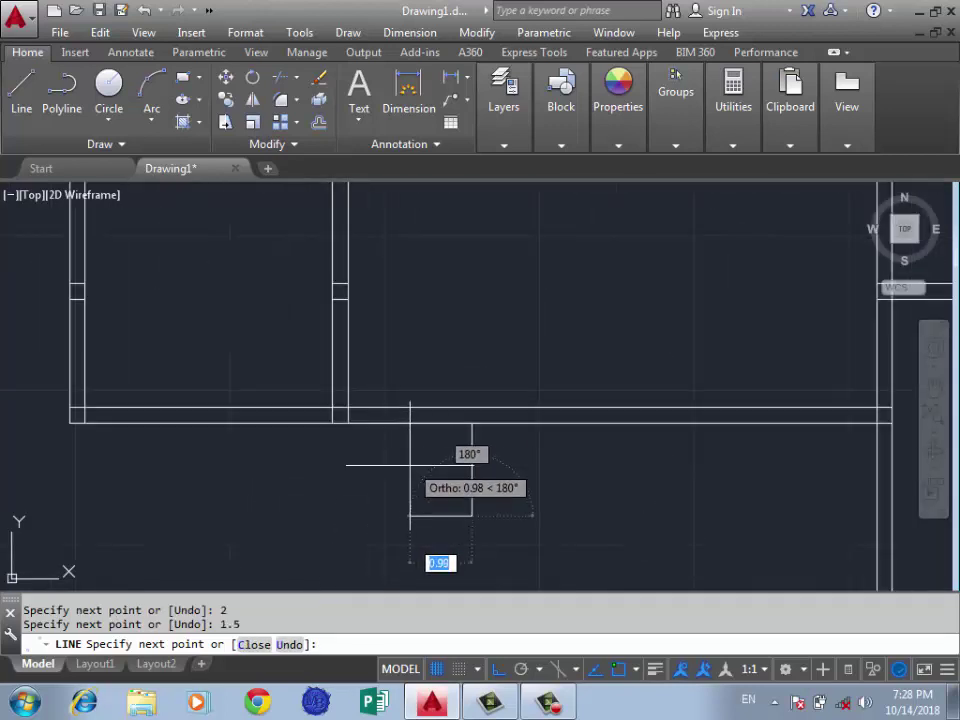
pyautogui.click(347, 516)
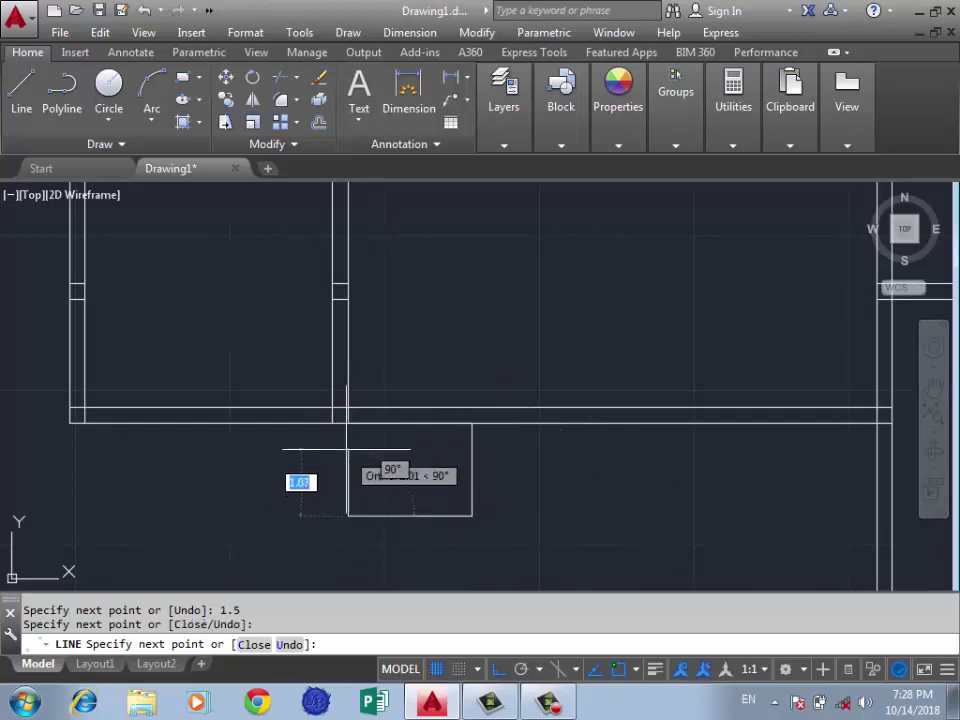
pyautogui.click(347, 423)
pyautogui.press('Return')
# Offset the outline's right, bottom and left edges outward by 0.25
pyautogui.write('o')
pyautogui.press('Return')
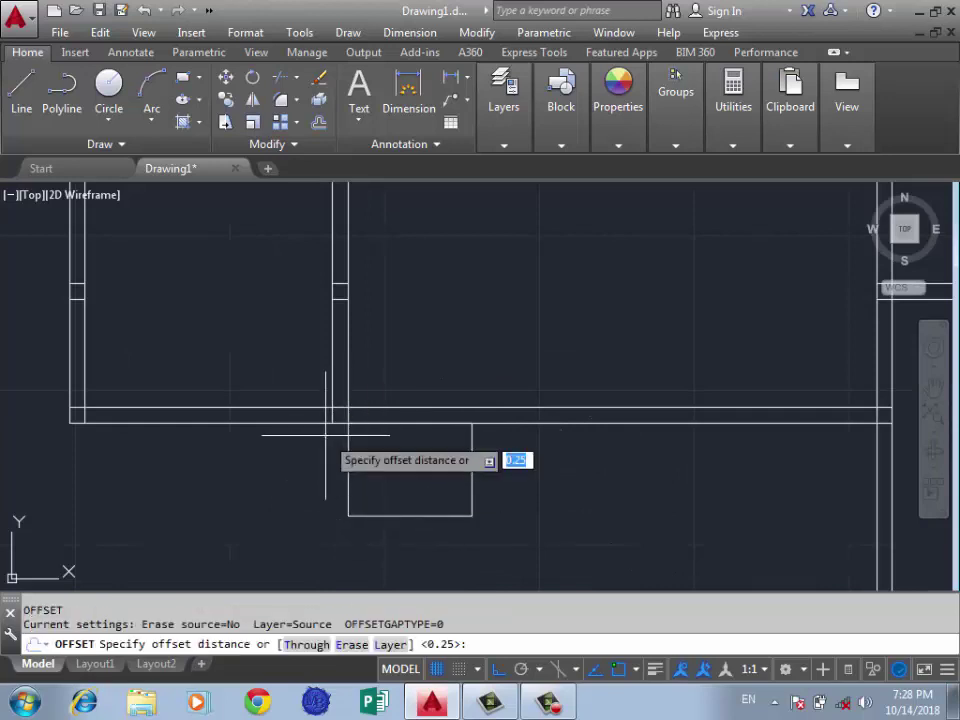
pyautogui.press('Return')
pyautogui.click(472, 462)
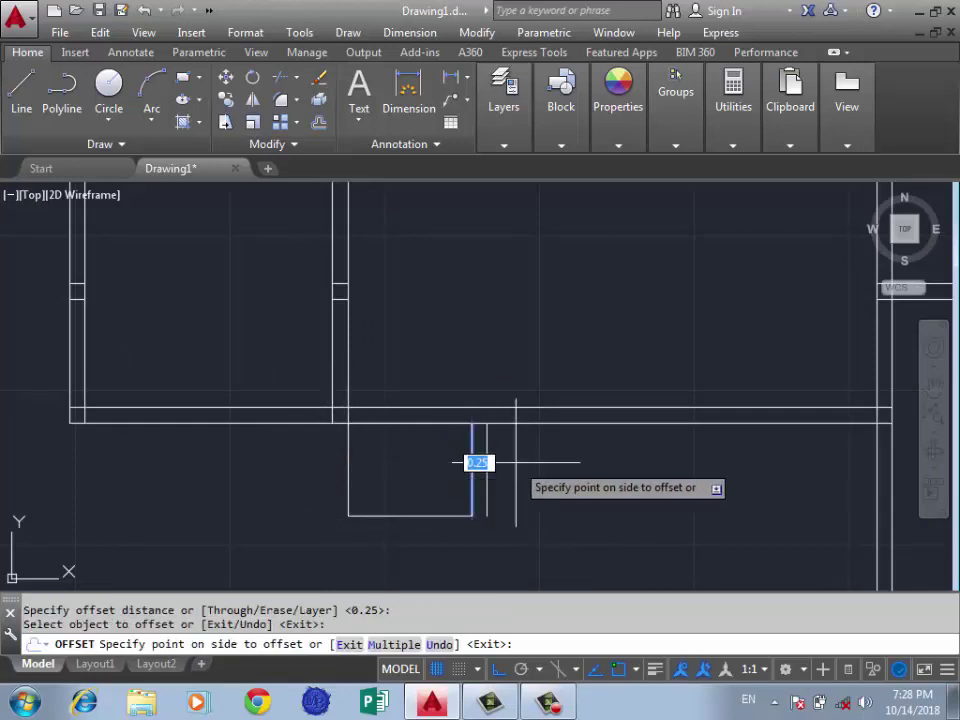
pyautogui.click(477, 462)
pyautogui.click(399, 516)
pyautogui.click(399, 526)
pyautogui.click(347, 464)
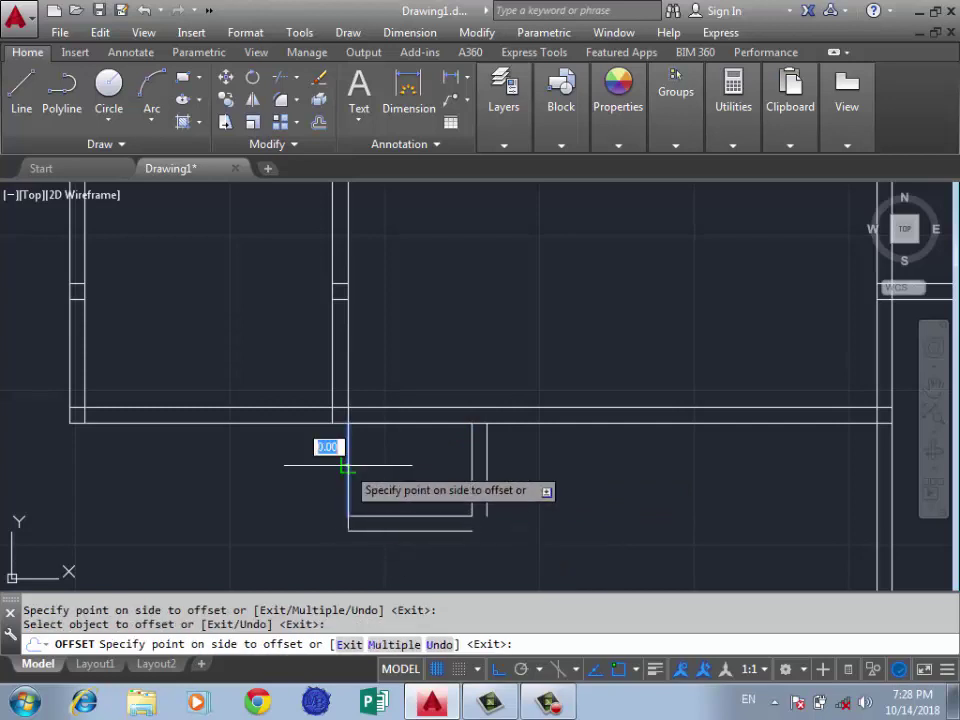
pyautogui.click(337, 463)
pyautogui.press('Return')
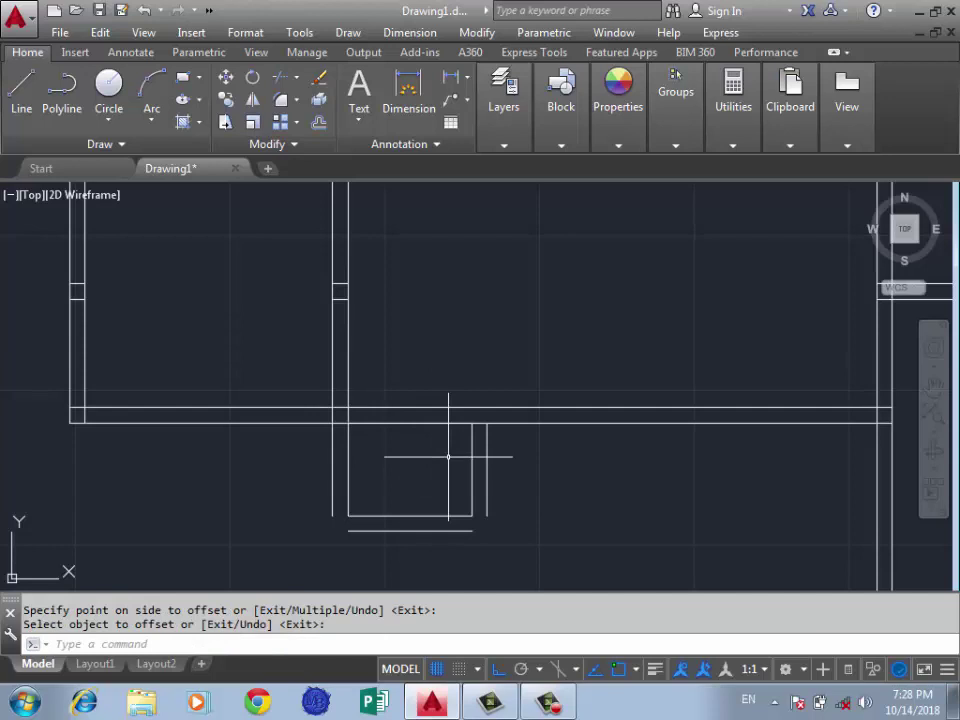
# Move the two right-side vertical lines 0.2 to the right
pyautogui.write('m')
pyautogui.press('Return')
pyautogui.click(513, 473)
pyautogui.click(440, 490)
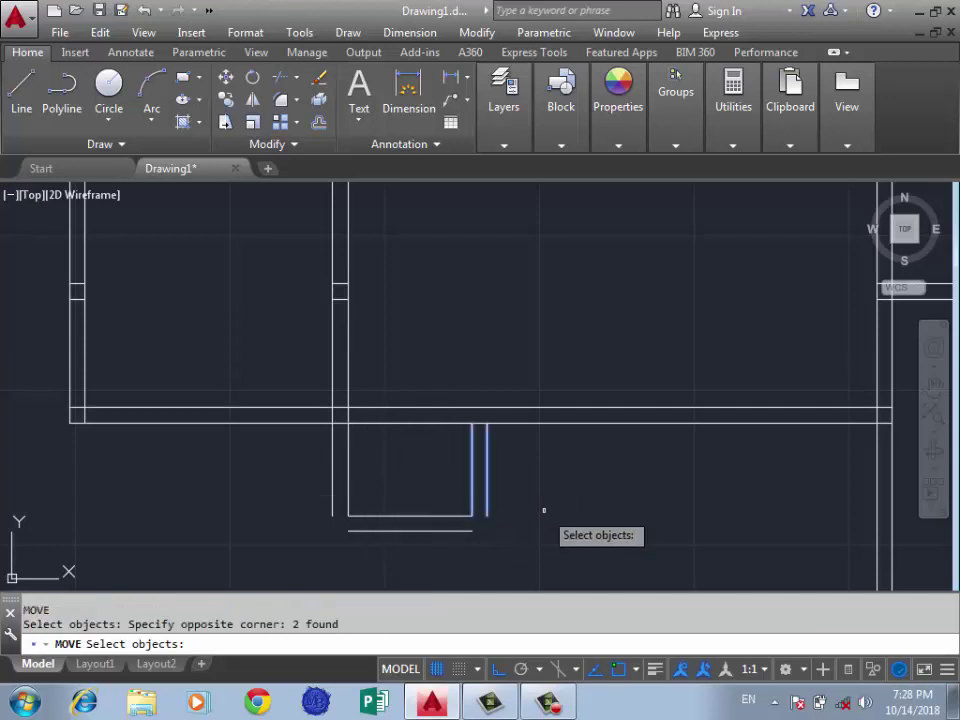
pyautogui.scroll(2, 519, 494)
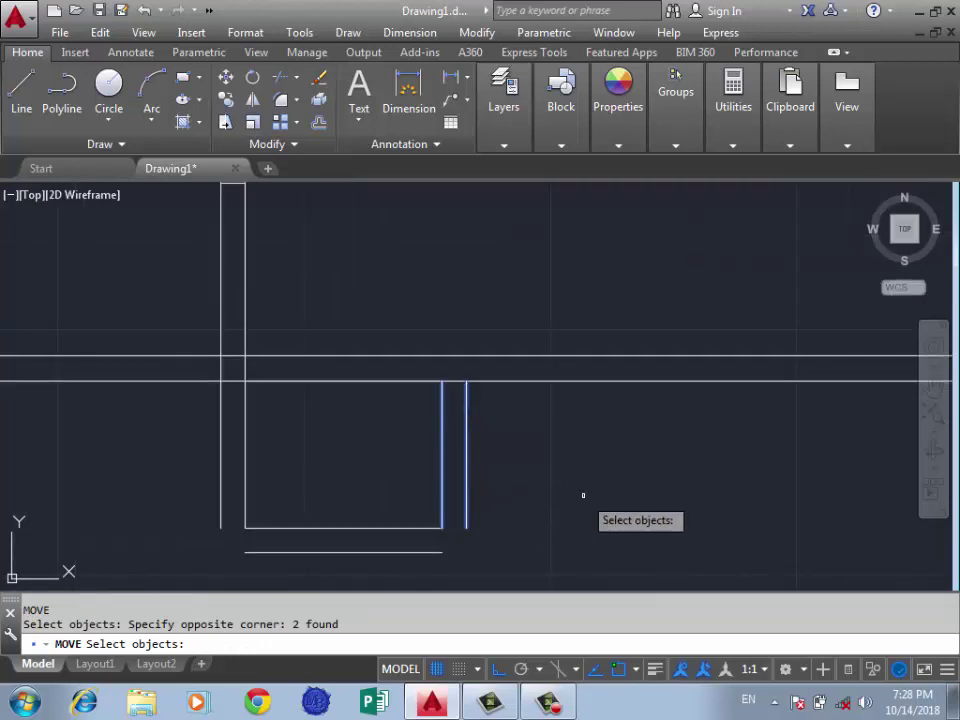
pyautogui.press('Return')
pyautogui.click(465, 381)
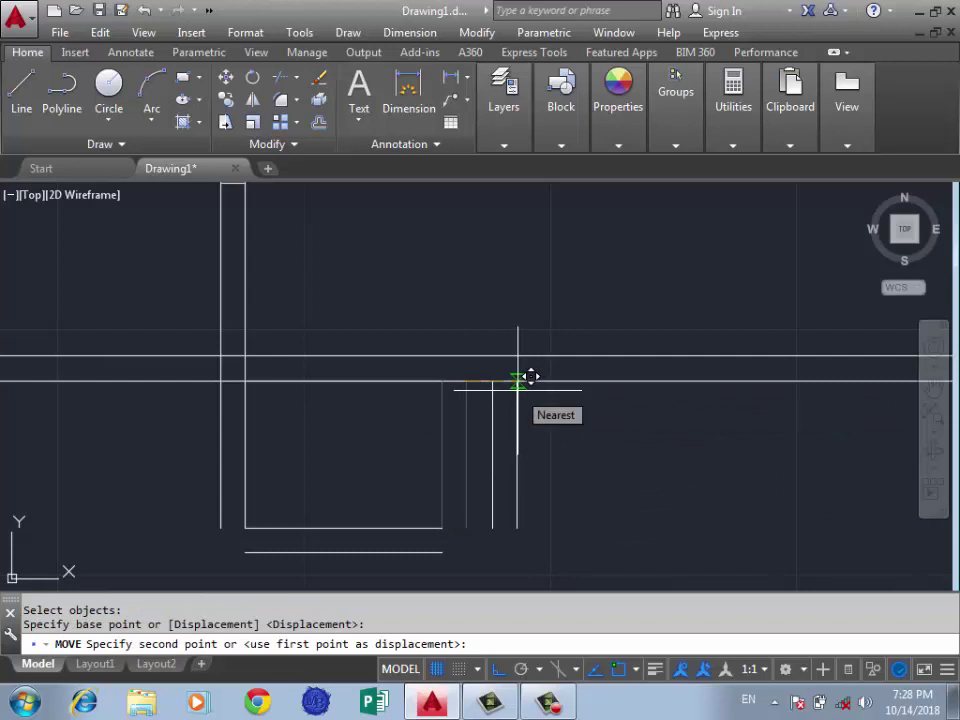
pyautogui.write('0.2')
pyautogui.press('Return')
pyautogui.scroll(-1, 499, 480)
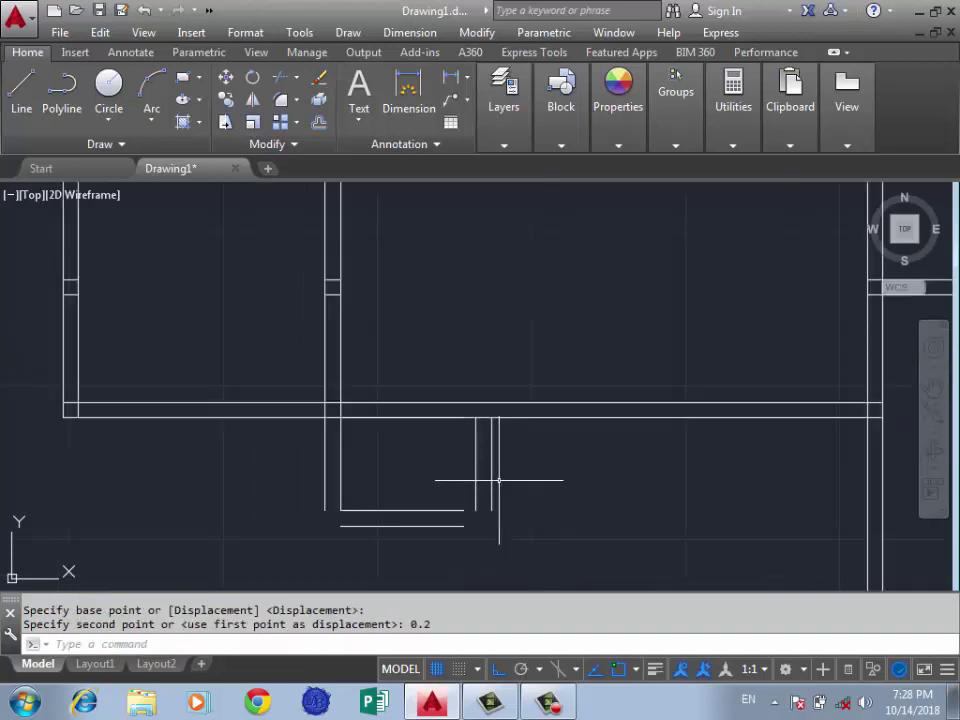
pyautogui.scroll(-2, 476, 500)
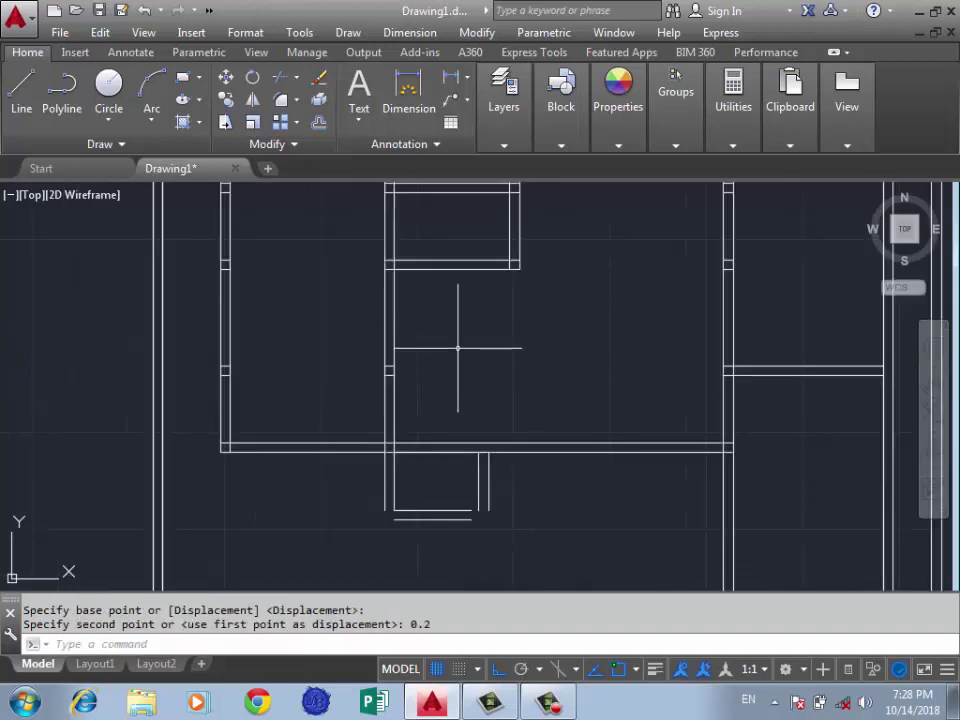
pyautogui.scroll(2, 459, 349)
pyautogui.scroll(-1, 391, 340)
pyautogui.moveTo(454, 339); pyautogui.dragTo(396, 324, button='middle')
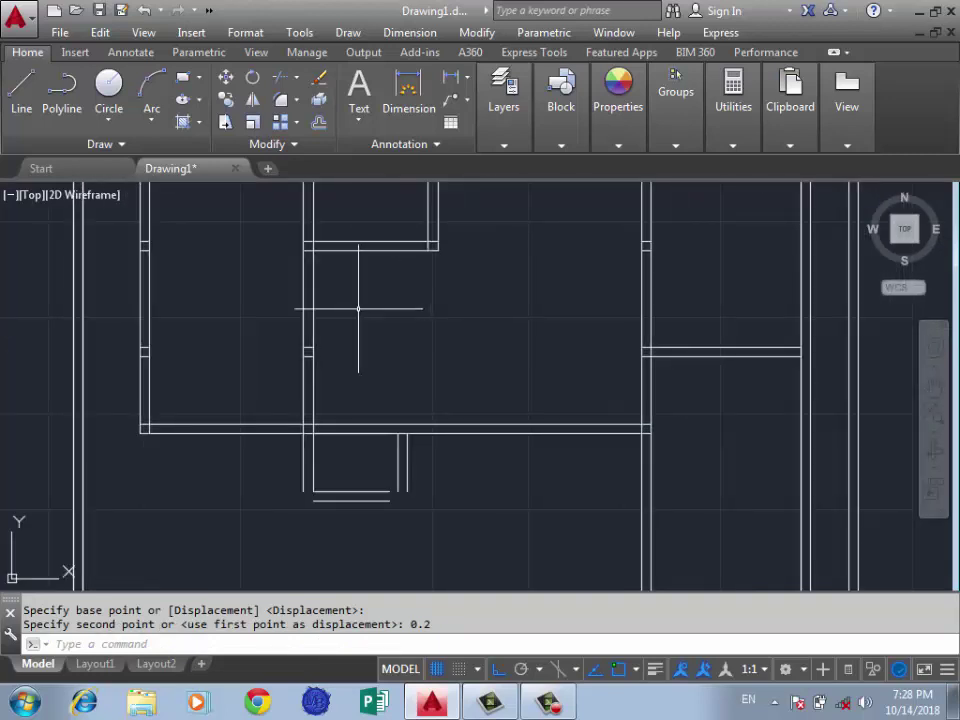
pyautogui.scroll(3, 321, 274)
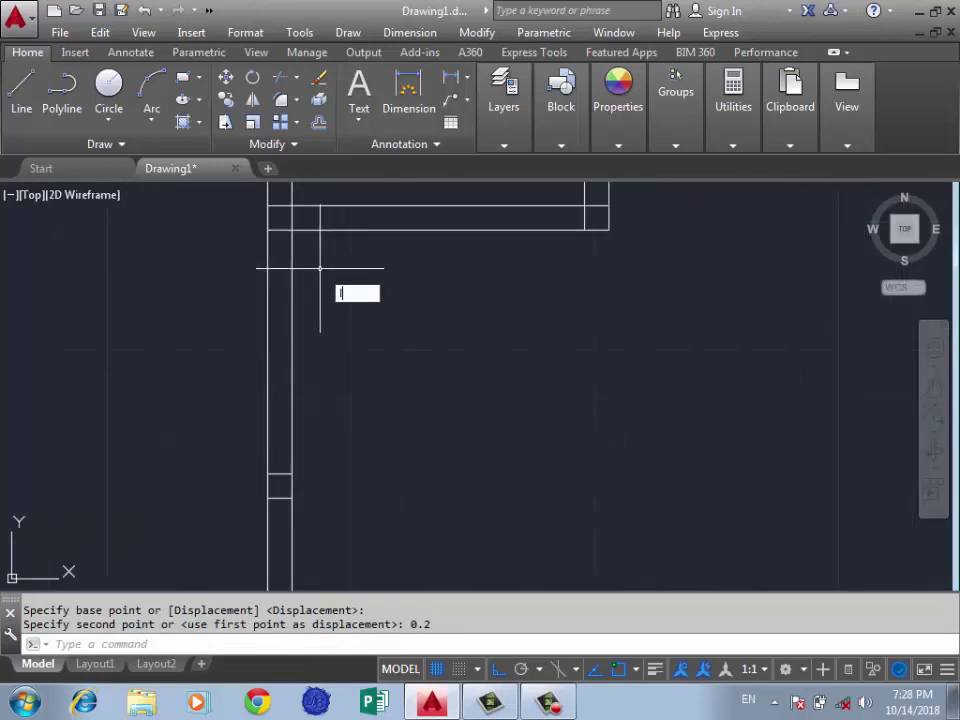
# Draw a line from the upper room's wall corner 1.5 down, 1.1 right, then down to the wall line
pyautogui.write('l')
pyautogui.press('Return')
pyautogui.click(287, 228)
pyautogui.scroll(-2, 288, 240)
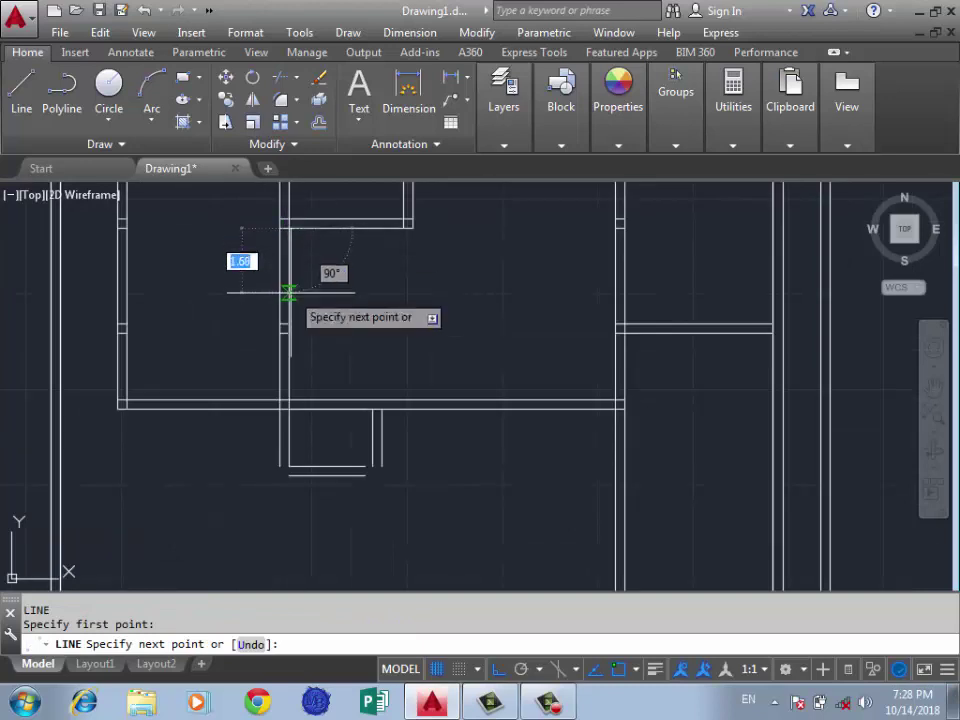
pyautogui.scroll(-3, 288, 292)
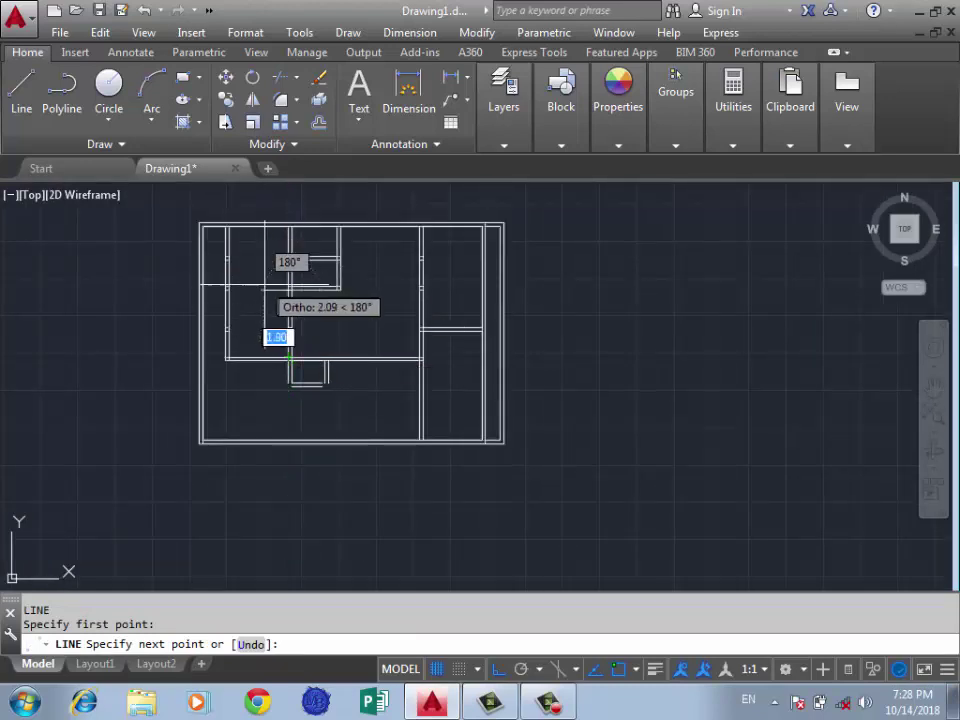
pyautogui.scroll(3, 289, 352)
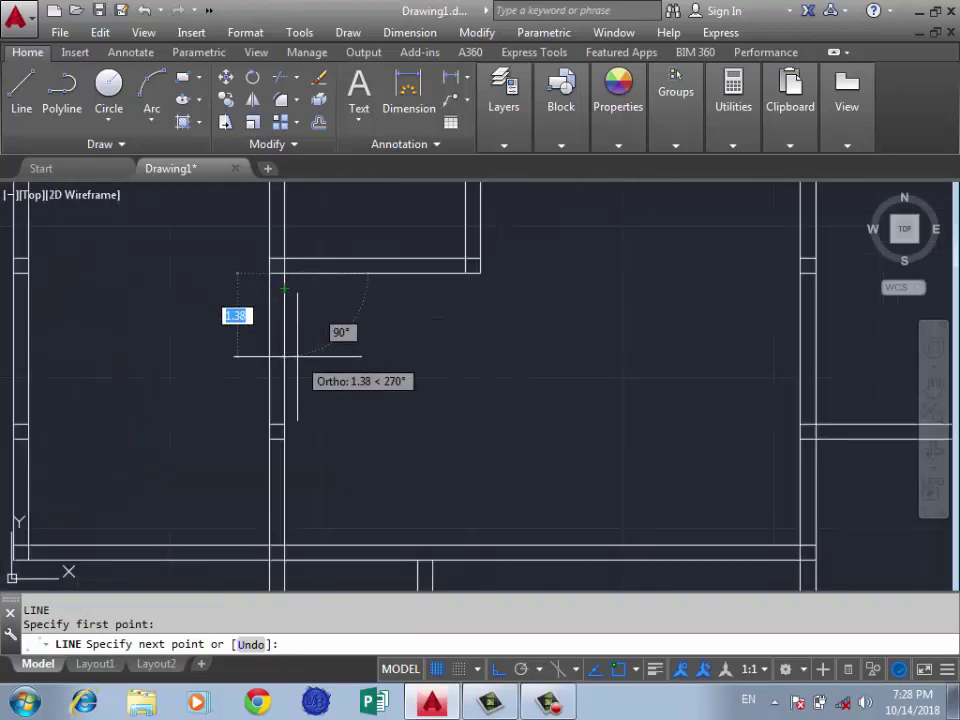
pyautogui.write('1.5')
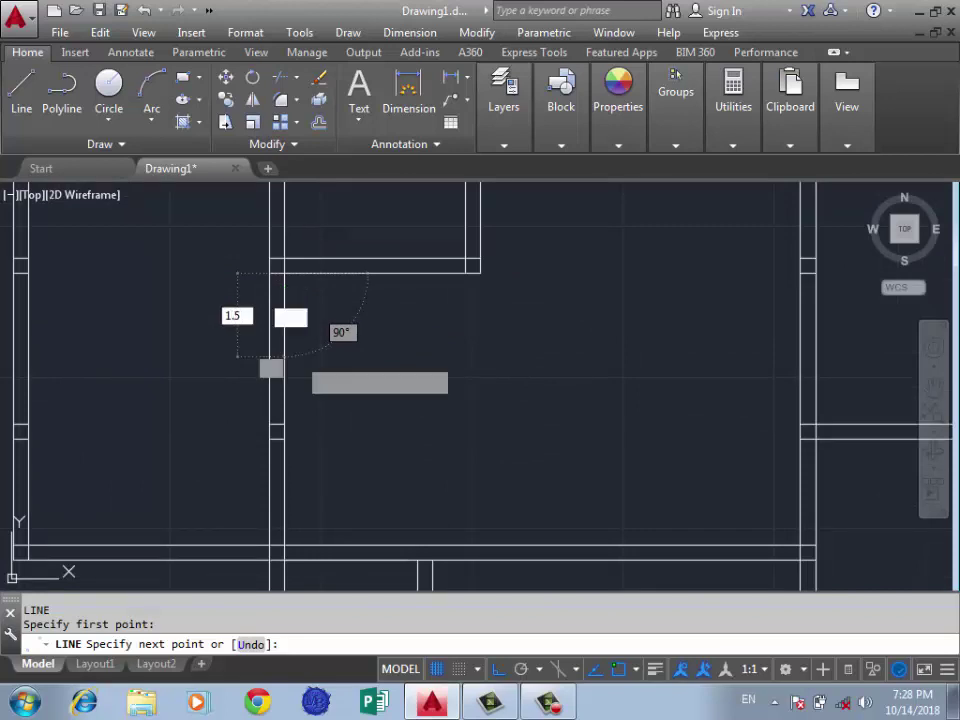
pyautogui.press('Return')
pyautogui.click(268, 364)
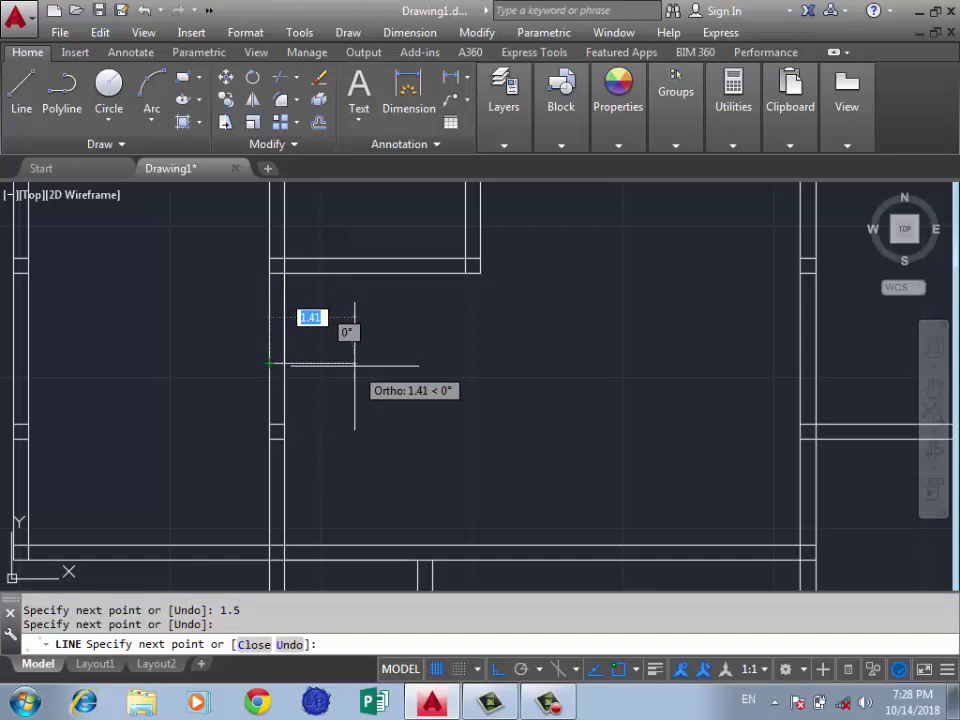
pyautogui.write('1.')
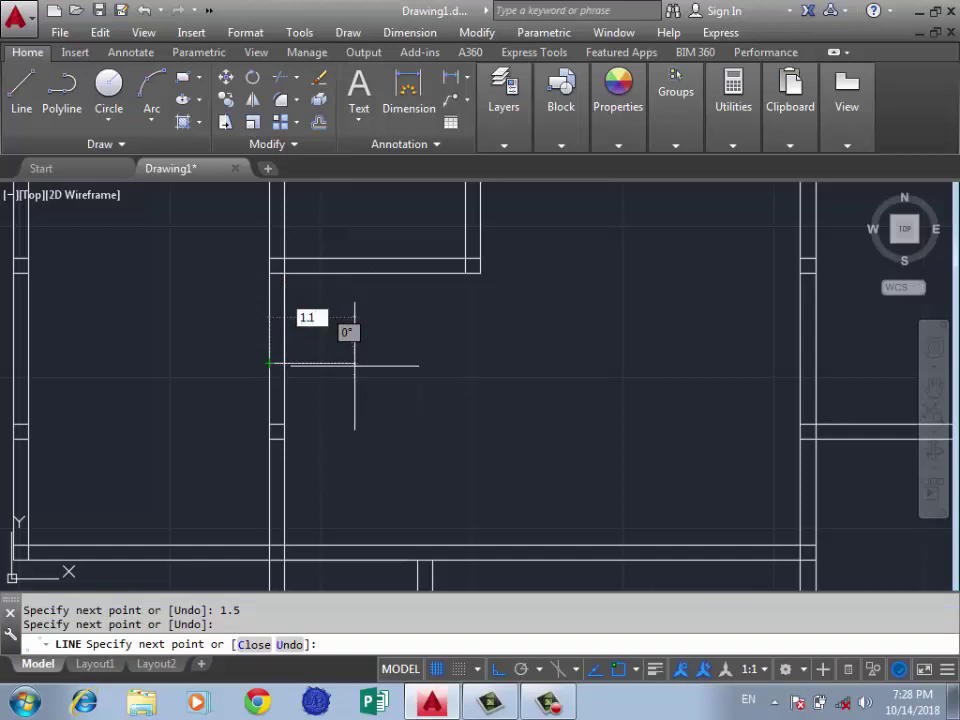
pyautogui.press('Return')
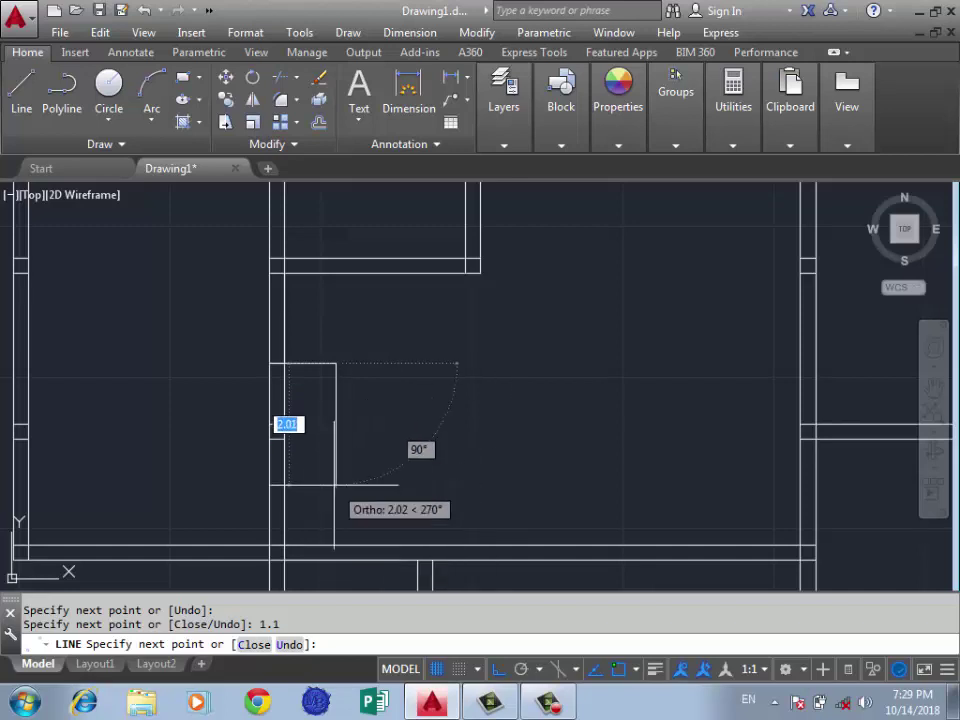
pyautogui.scroll(-2, 341, 405)
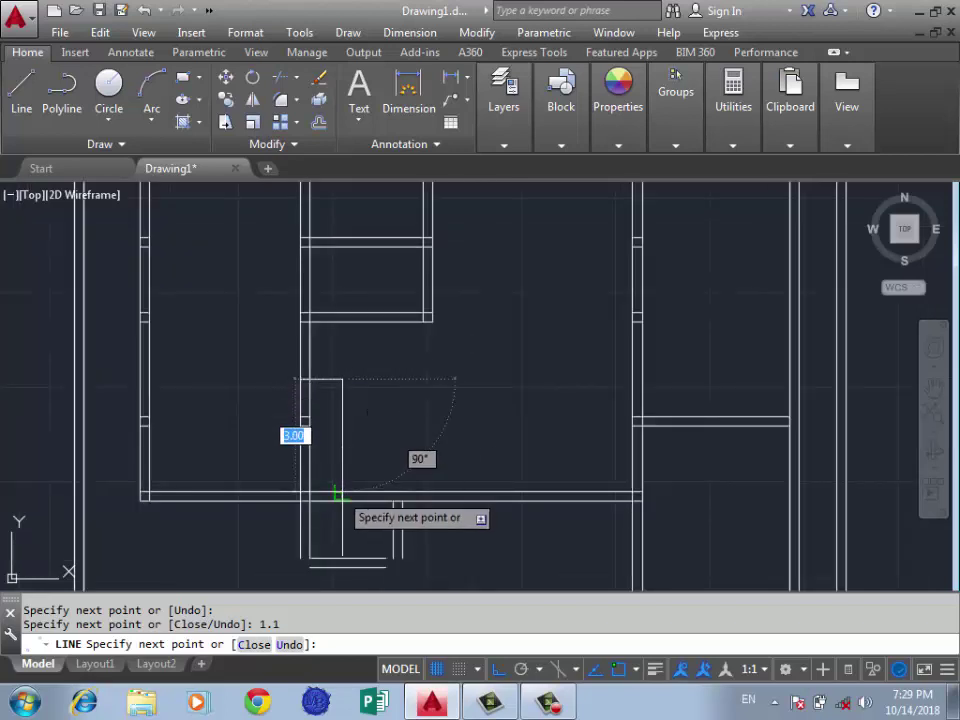
pyautogui.click(341, 491)
pyautogui.press('Return')
pyautogui.scroll(-2, 370, 370)
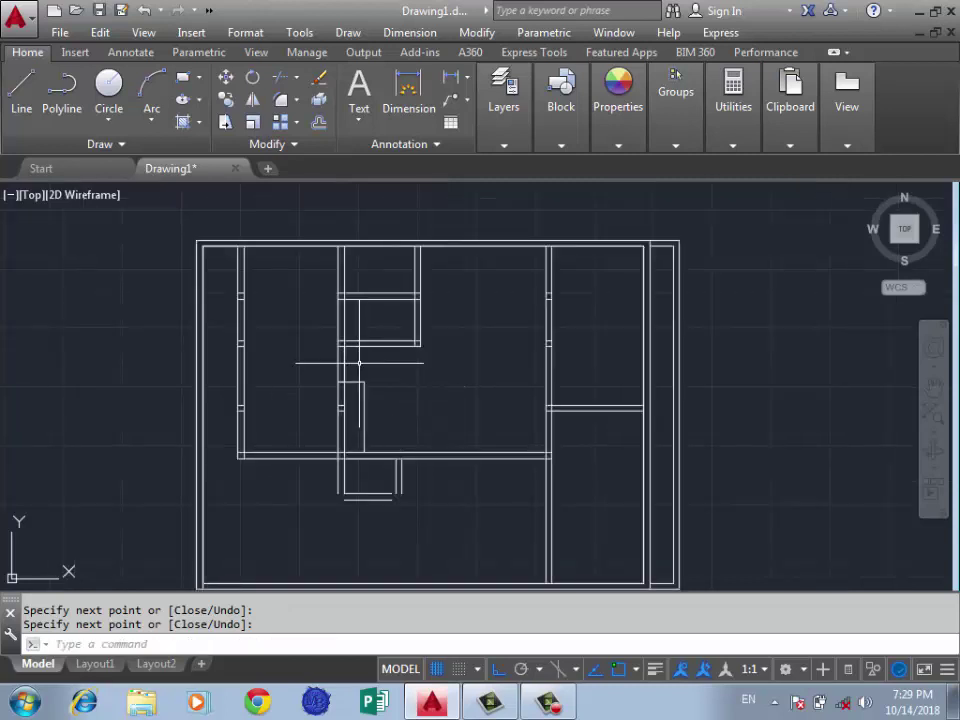
pyautogui.scroll(2, 330, 358)
pyautogui.scroll(2, 340, 420)
pyautogui.scroll(2, 330, 460)
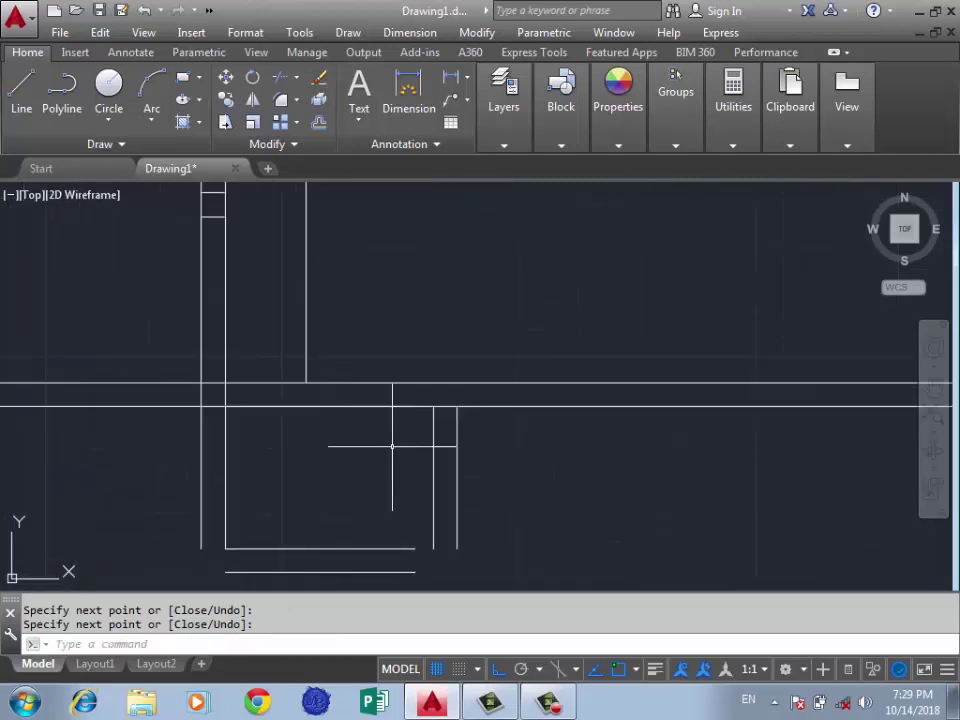
pyautogui.scroll(-2, 393, 445)
pyautogui.write('f')
pyautogui.press('Return')
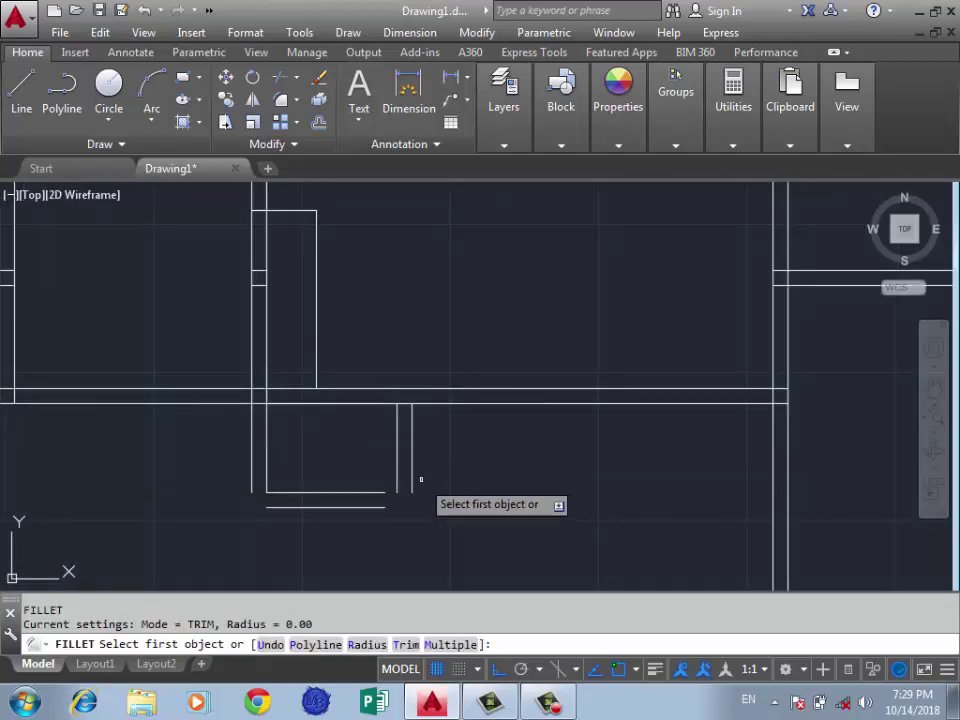
# Fillet the stair box's three bottom corners into sharp joins
pyautogui.click(411, 480)
pyautogui.click(380, 506)
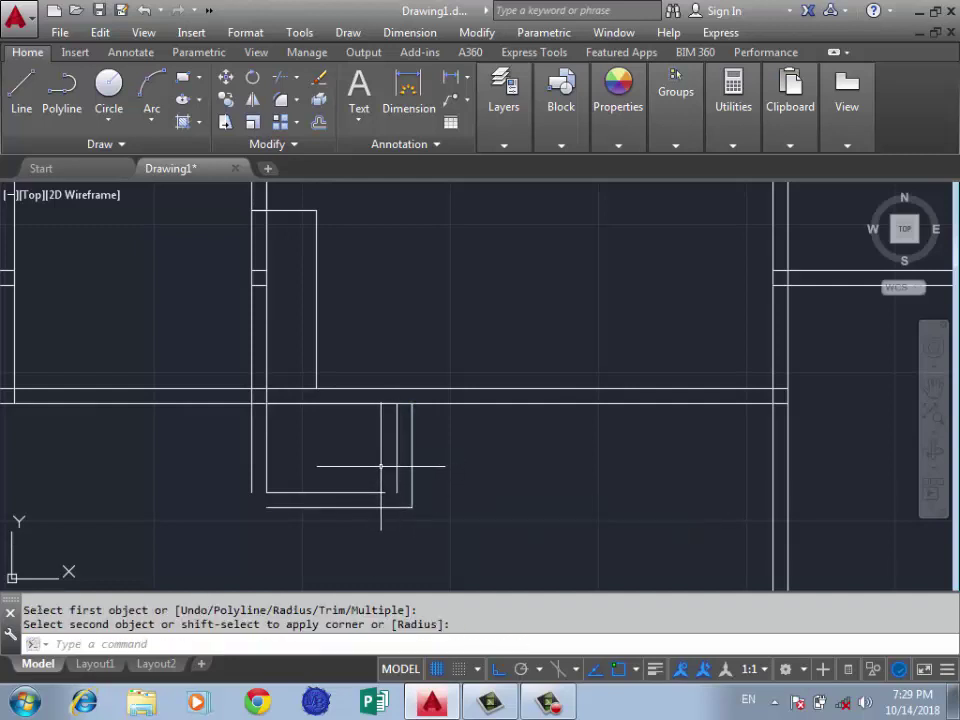
pyautogui.press('Return')
pyautogui.click(397, 468)
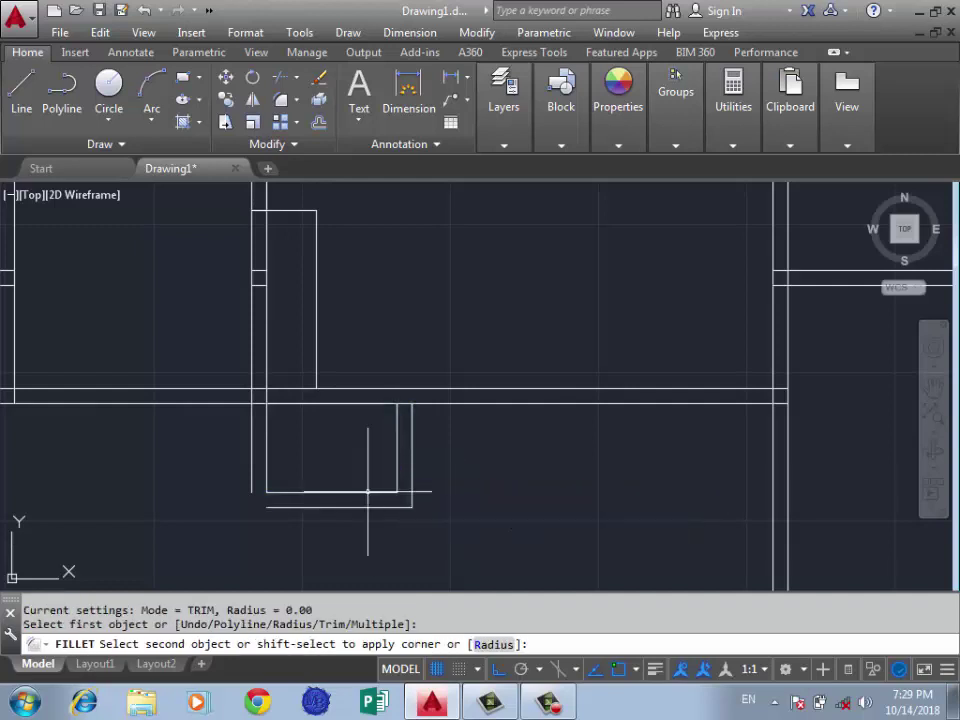
pyautogui.click(350, 491)
pyautogui.press('Return')
pyautogui.click(270, 507)
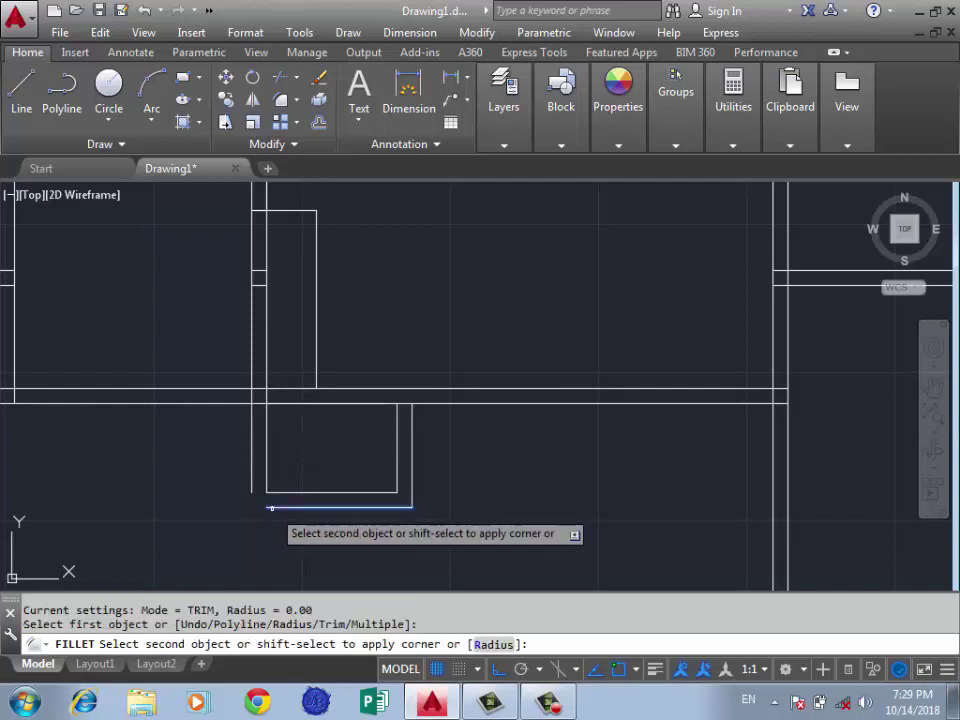
pyautogui.click(252, 475)
pyautogui.press('Return')
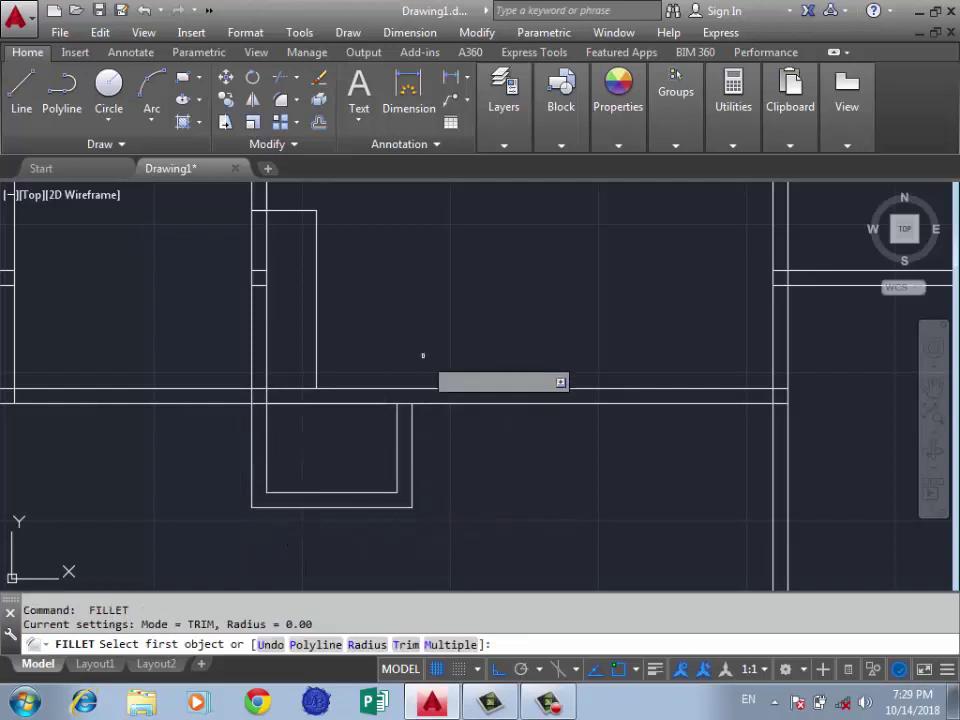
pyautogui.scroll(2, 424, 352)
pyautogui.press('Escape')
# Extend the box's vertical line up to the wall line with EX
pyautogui.write('E')
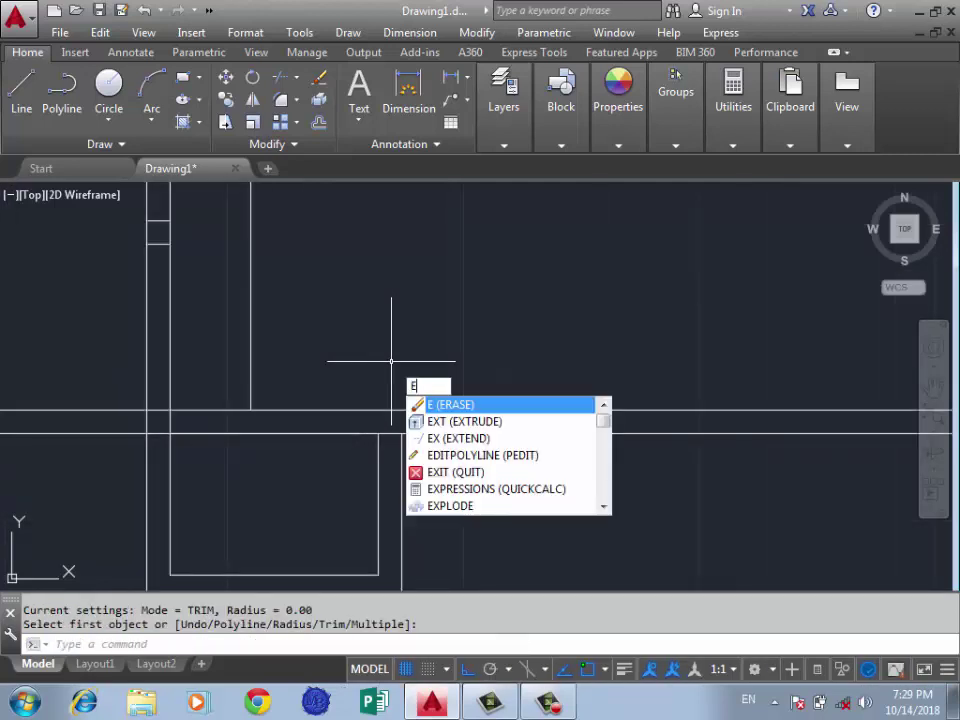
pyautogui.write('X')
pyautogui.press('Return')
pyautogui.press('Return')
pyautogui.moveTo(420, 447); pyautogui.dragTo(351, 462)
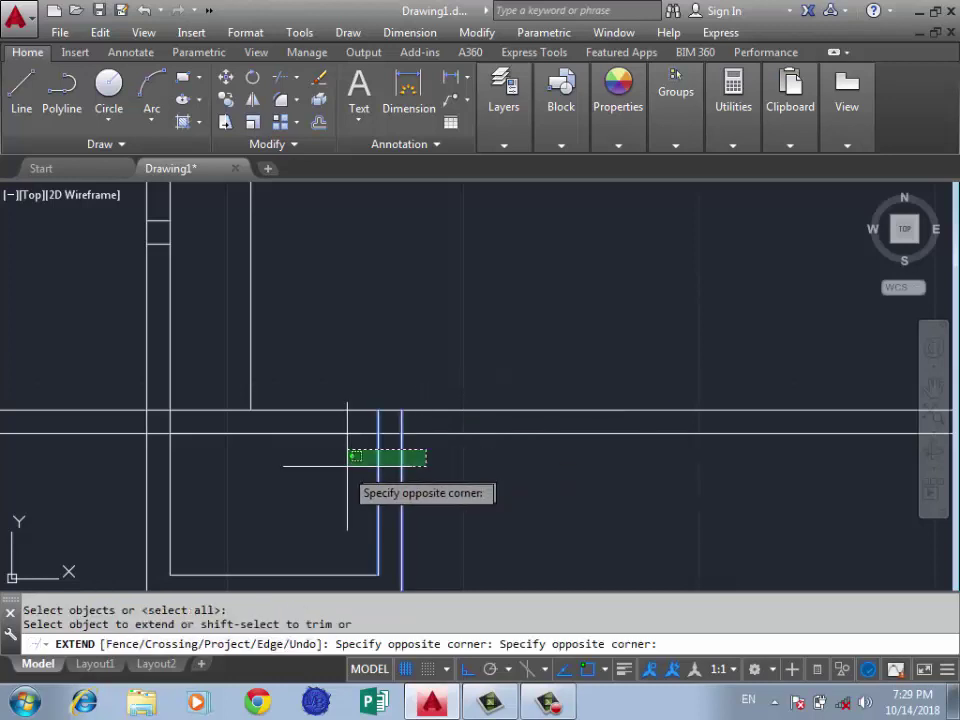
pyautogui.press('Return')
pyautogui.write('t')
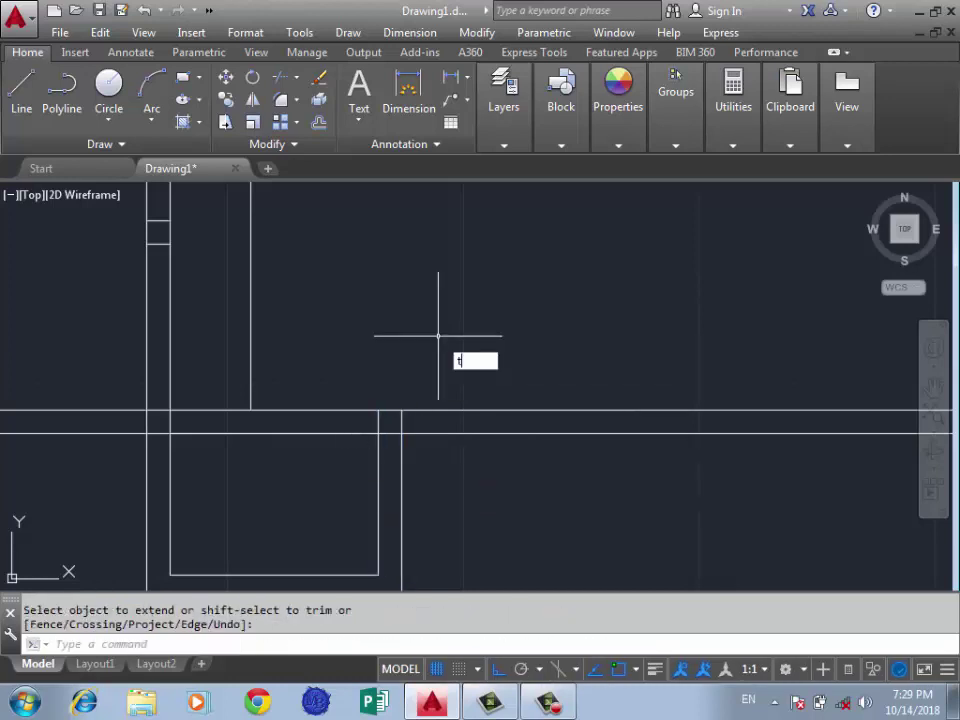
pyautogui.press('Return')
pyautogui.press('Return')
# Trim the wall lines across the opening so the box opens into the wall
pyautogui.click(338, 393)
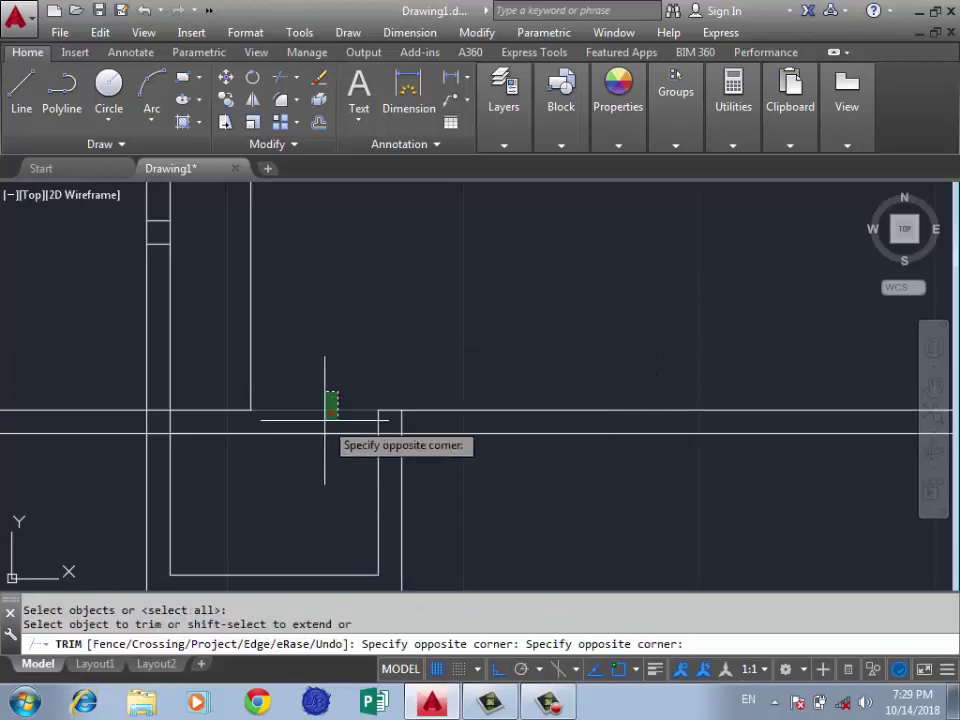
pyautogui.click(324, 420)
pyautogui.scroll(2, 414, 420)
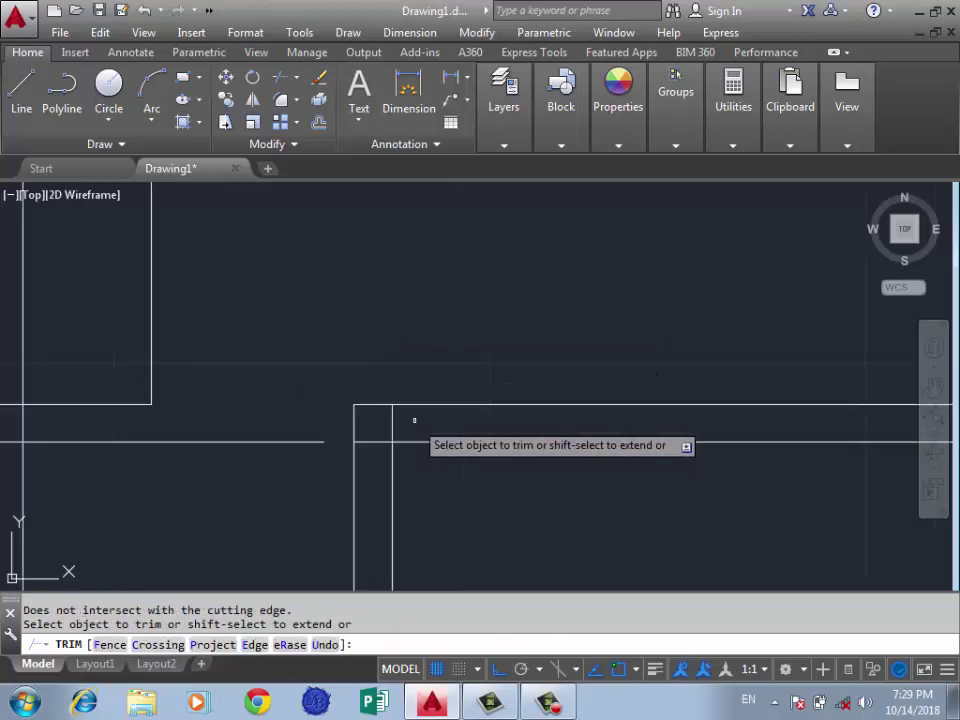
pyautogui.click(414, 420)
pyautogui.click(350, 446)
pyautogui.click(345, 462)
pyautogui.scroll(-1, 489, 368)
pyautogui.scroll(-1, 351, 387)
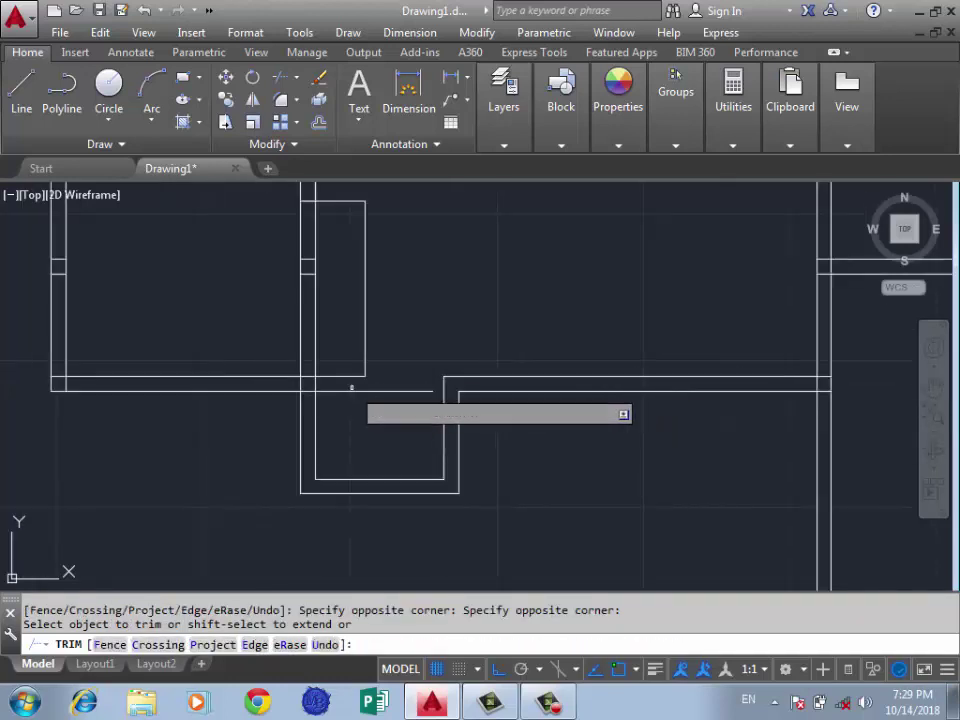
pyautogui.click(333, 391)
pyautogui.scroll(3, 315, 388)
pyautogui.click(305, 356)
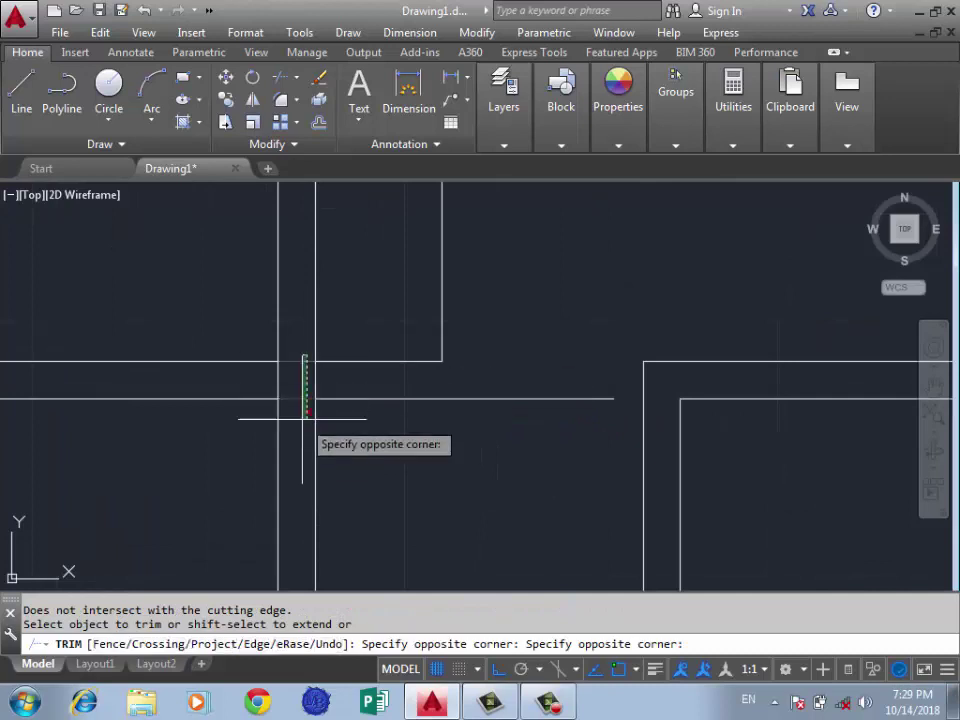
pyautogui.click(303, 420)
pyautogui.click(319, 378)
pyautogui.click(330, 381)
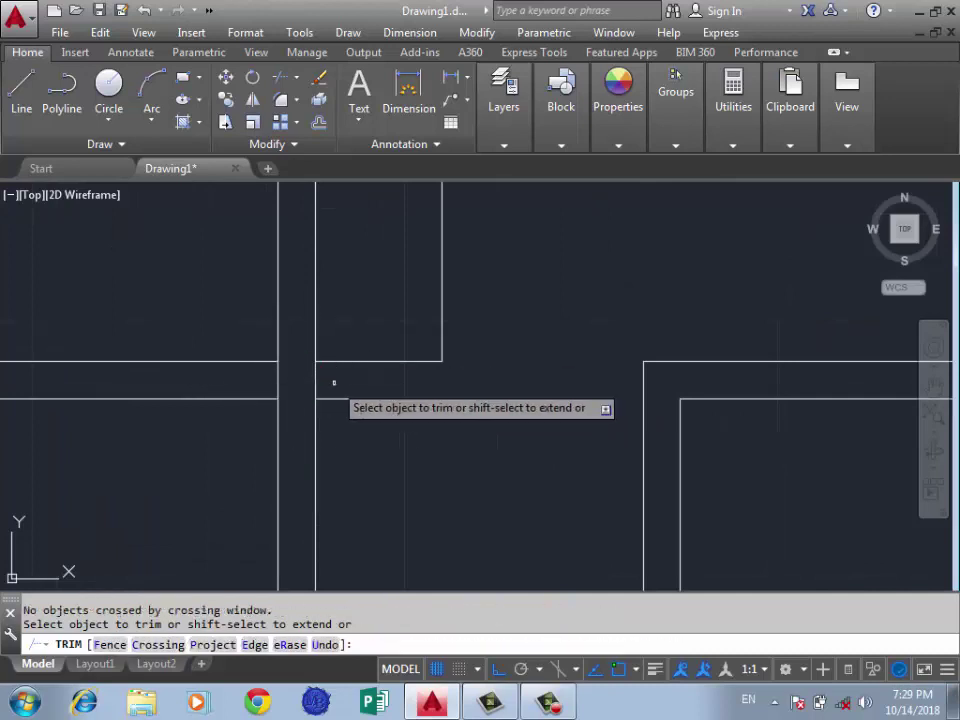
pyautogui.click(285, 377)
pyautogui.click(516, 381)
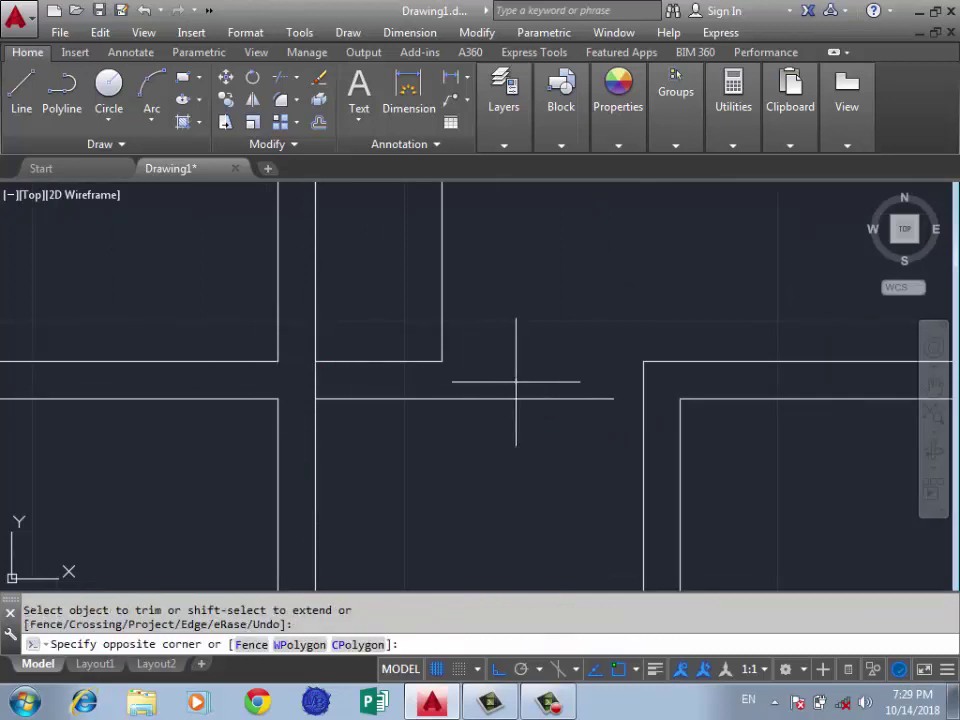
pyautogui.press('Escape')
# Erase the leftover horizontal wall line
pyautogui.click(460, 432)
pyautogui.press('Delete')
pyautogui.scroll(-4, 447, 393)
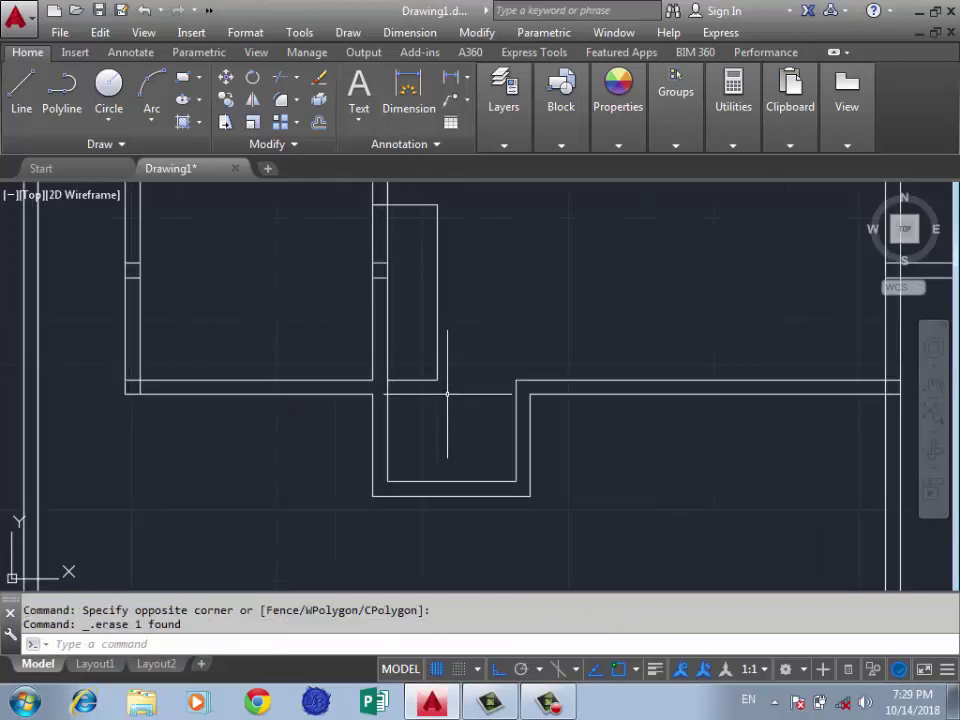
pyautogui.scroll(-2, 387, 391)
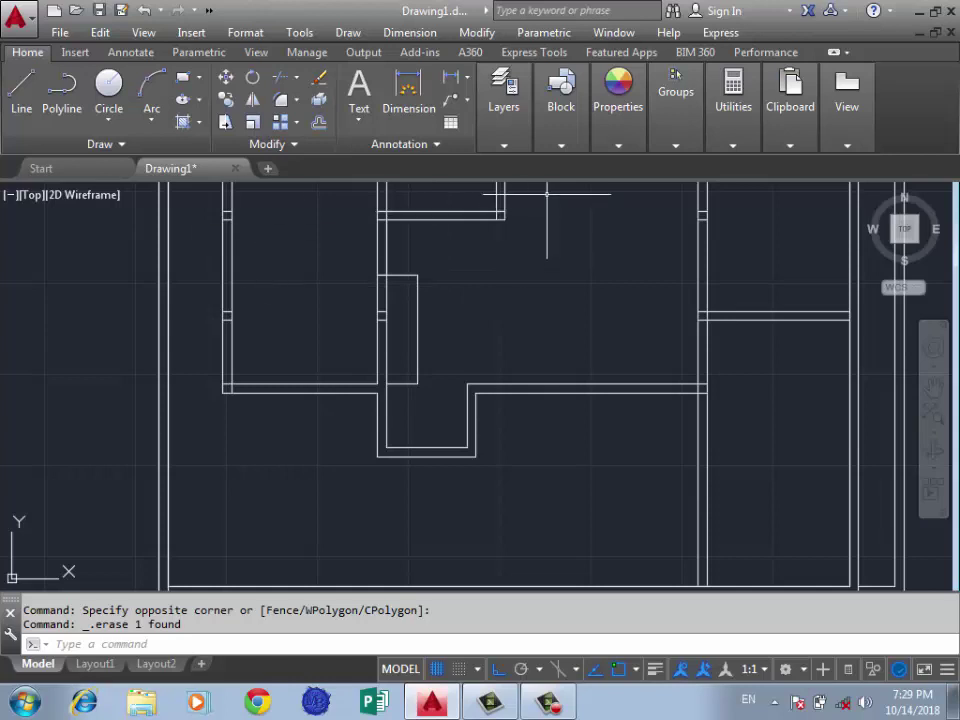
pyautogui.scroll(4, 407, 365)
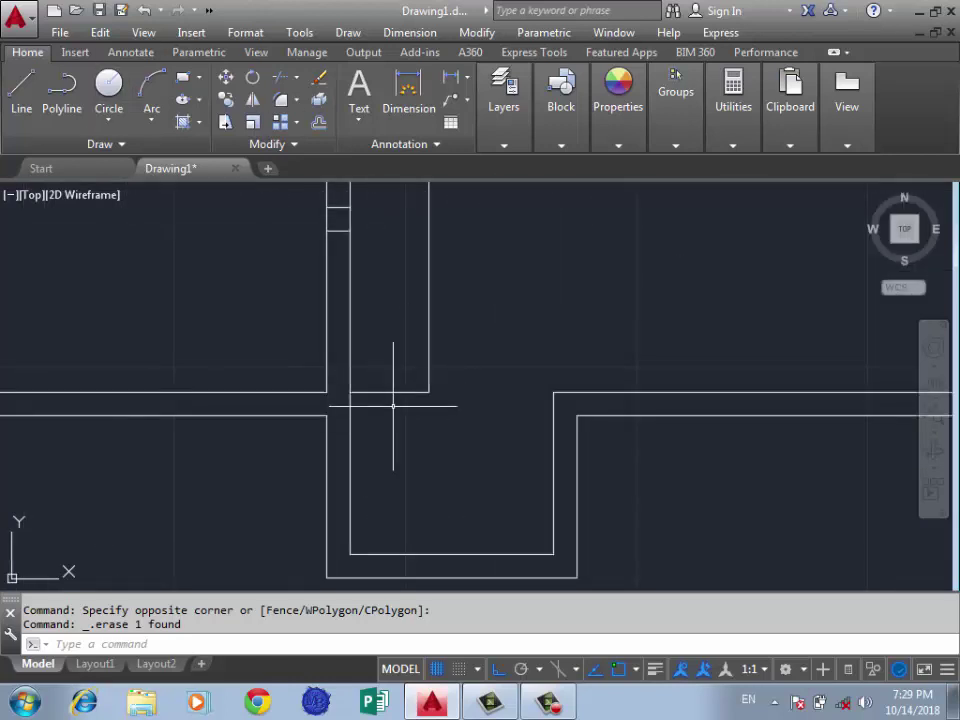
pyautogui.scroll(-2, 392, 400)
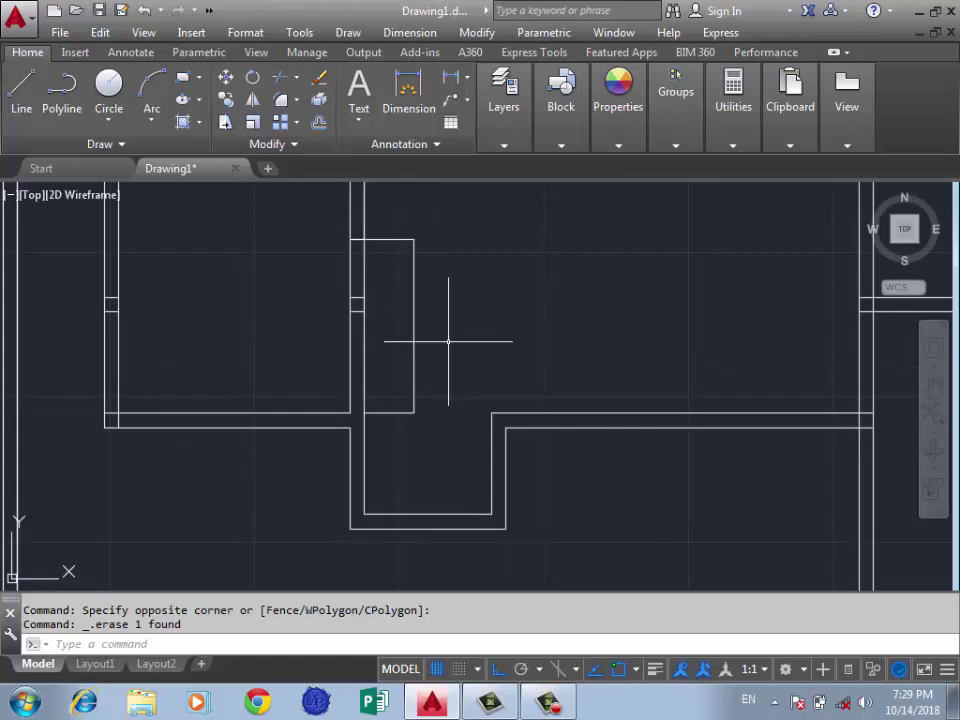
pyautogui.write('O')
# Offset the box's bottom edge upward repeatedly at 0.35 spacing to stack tread lines
pyautogui.press('Return')
pyautogui.write('0.3')
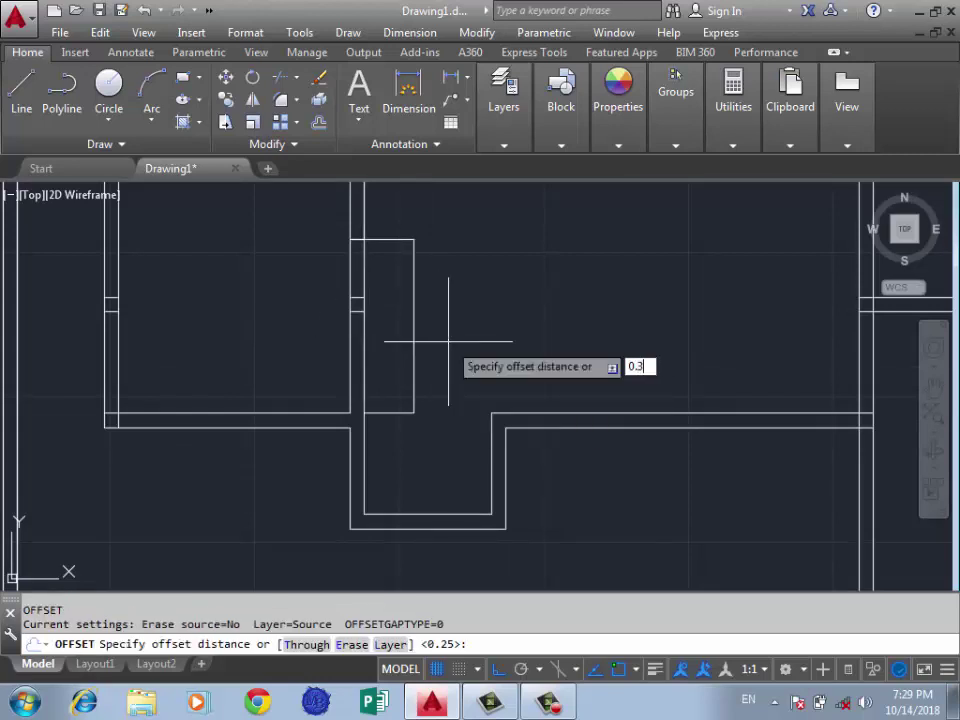
pyautogui.write('5')
pyautogui.press('Return')
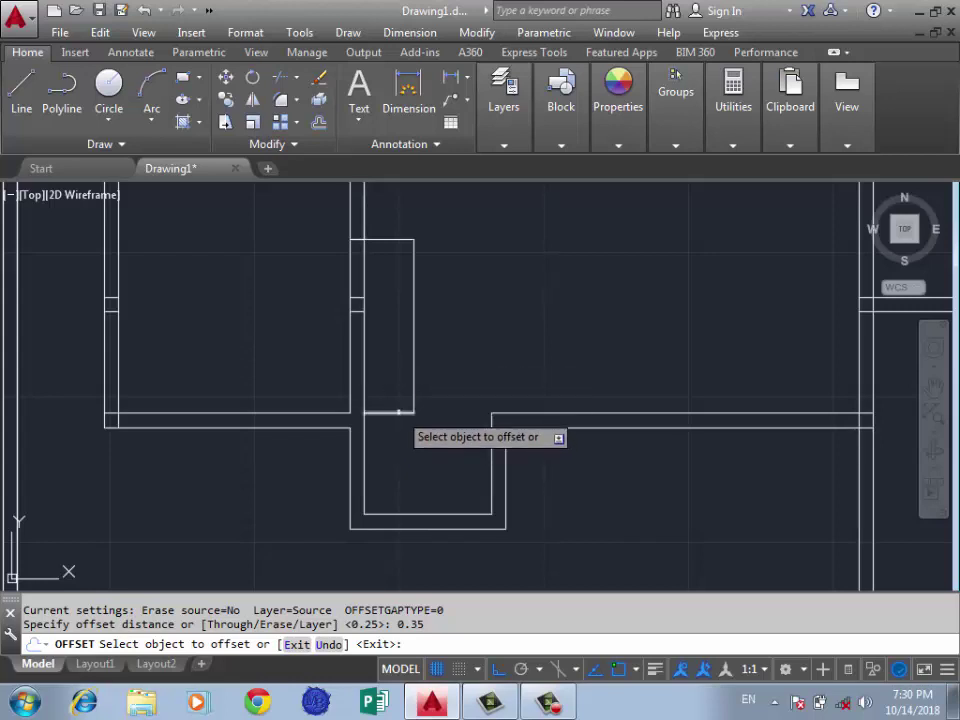
pyautogui.click(398, 411)
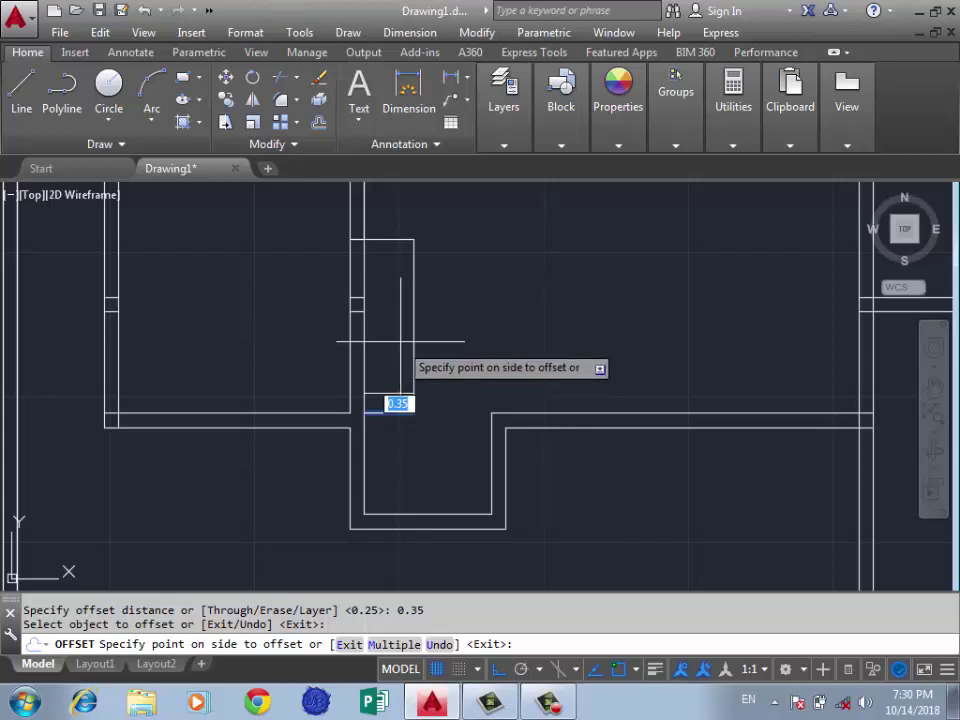
pyautogui.click(385, 340)
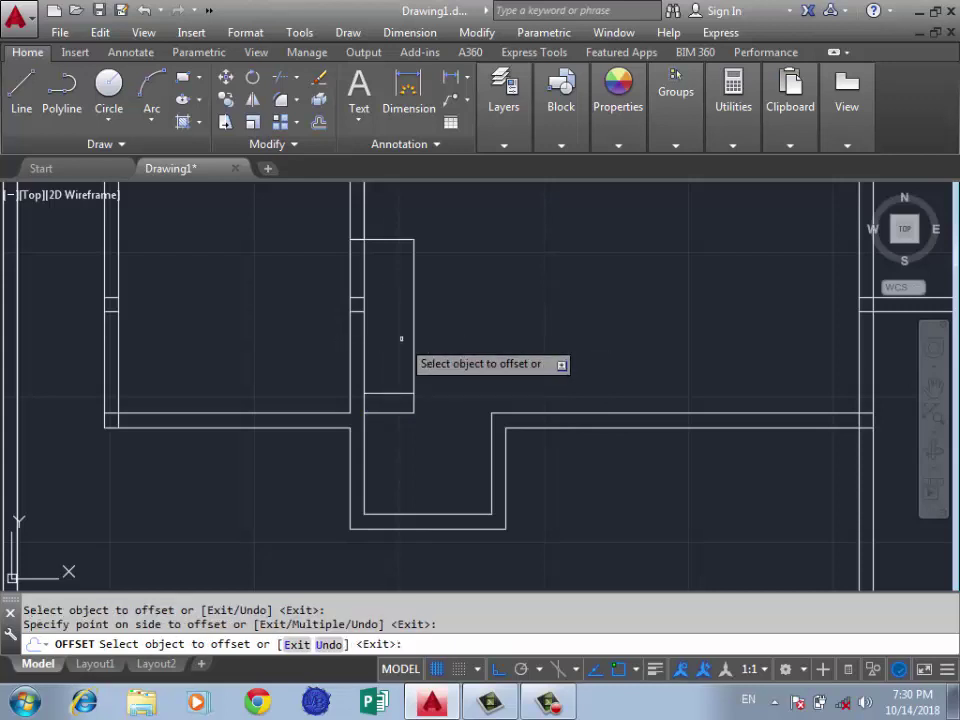
pyautogui.click(384, 394)
pyautogui.click(388, 351)
pyautogui.click(386, 371)
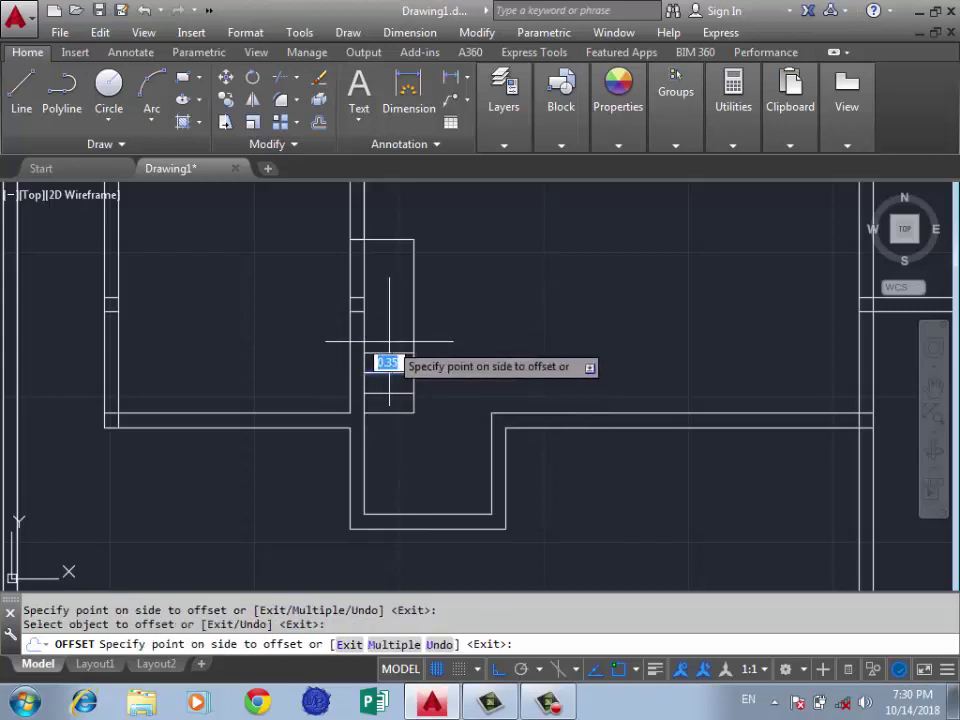
pyautogui.click(386, 358)
pyautogui.click(386, 354)
pyautogui.click(392, 313)
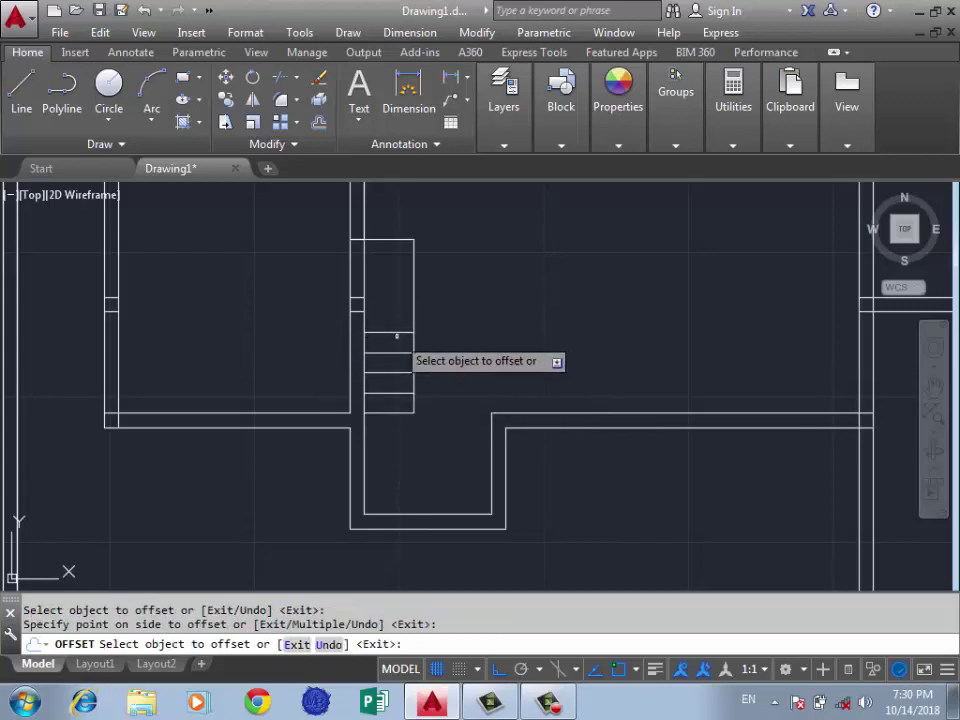
pyautogui.click(390, 320)
pyautogui.click(387, 331)
# Place one more tread line on the upper side, then draw a 1.1-long line from the stair box corner
pyautogui.click(386, 306)
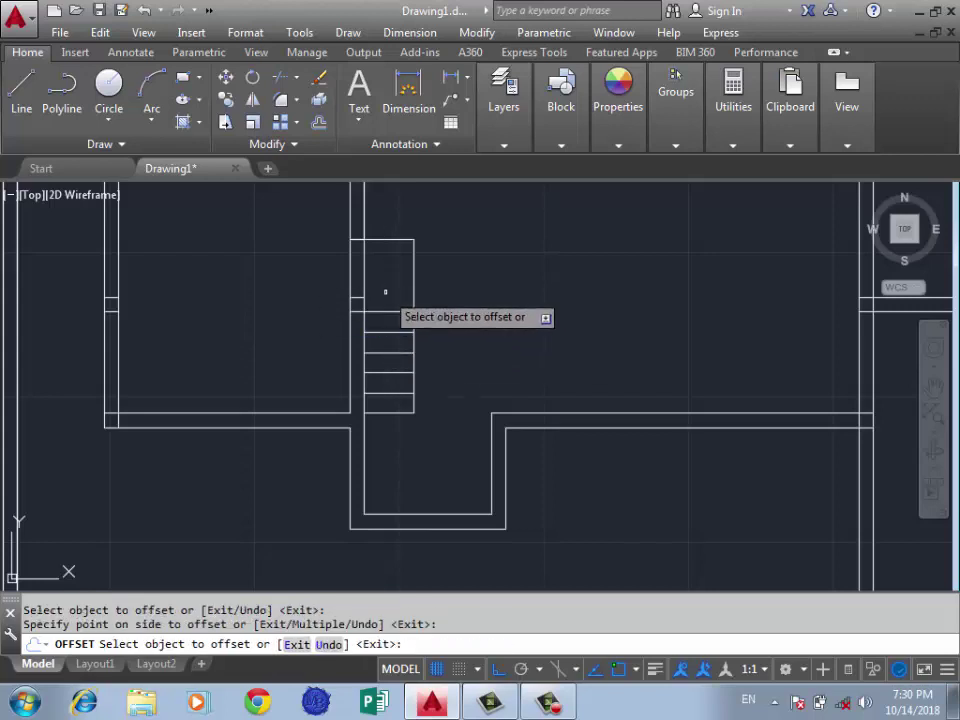
pyautogui.press('Escape')
pyautogui.write('l')
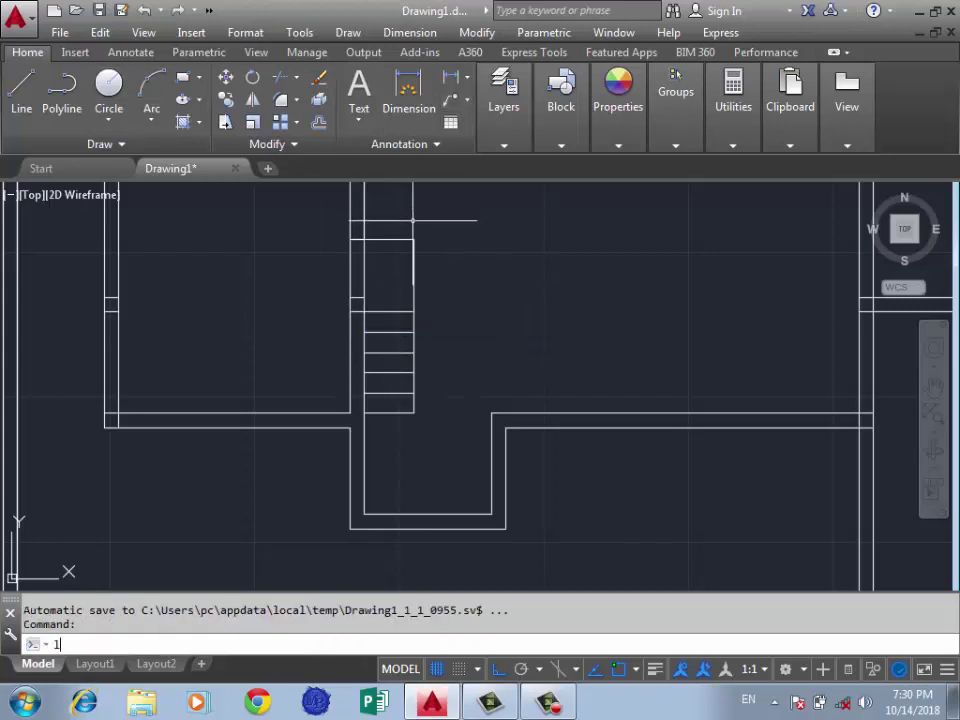
pyautogui.press('Return')
pyautogui.click(413, 240)
pyautogui.scroll(2, 411, 267)
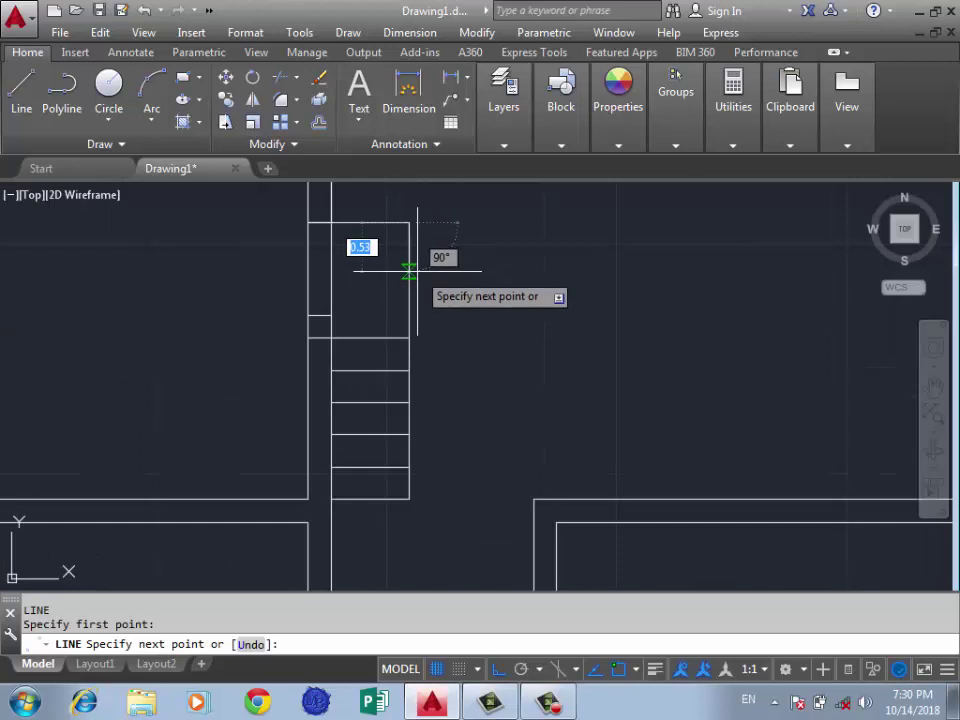
pyautogui.write('1.1')
pyautogui.press('Return')
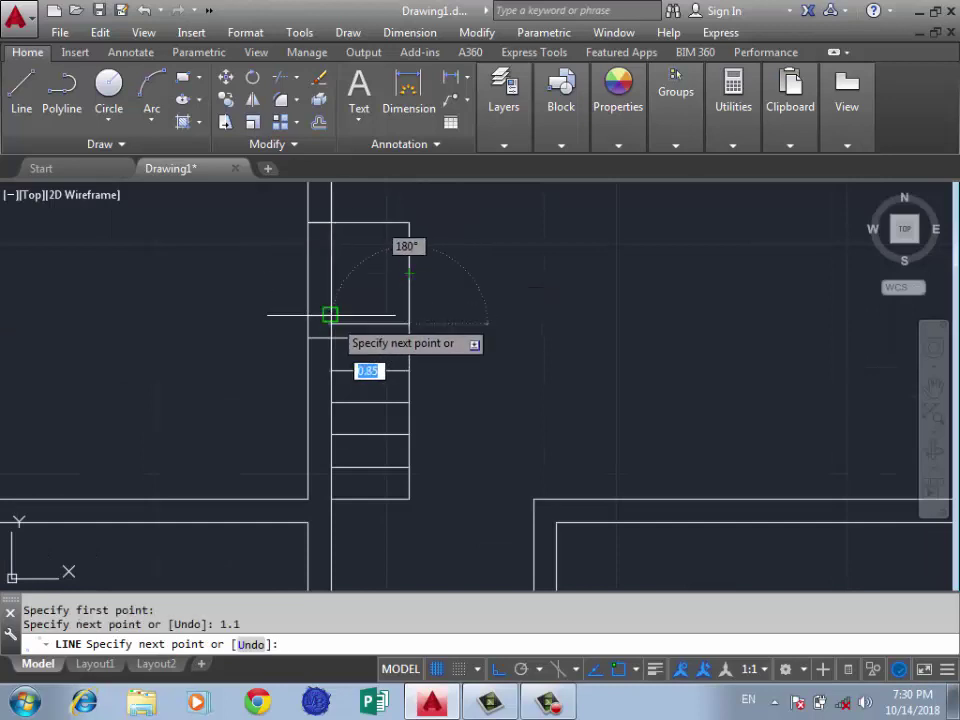
pyautogui.scroll(-2, 341, 330)
pyautogui.scroll(2, 341, 330)
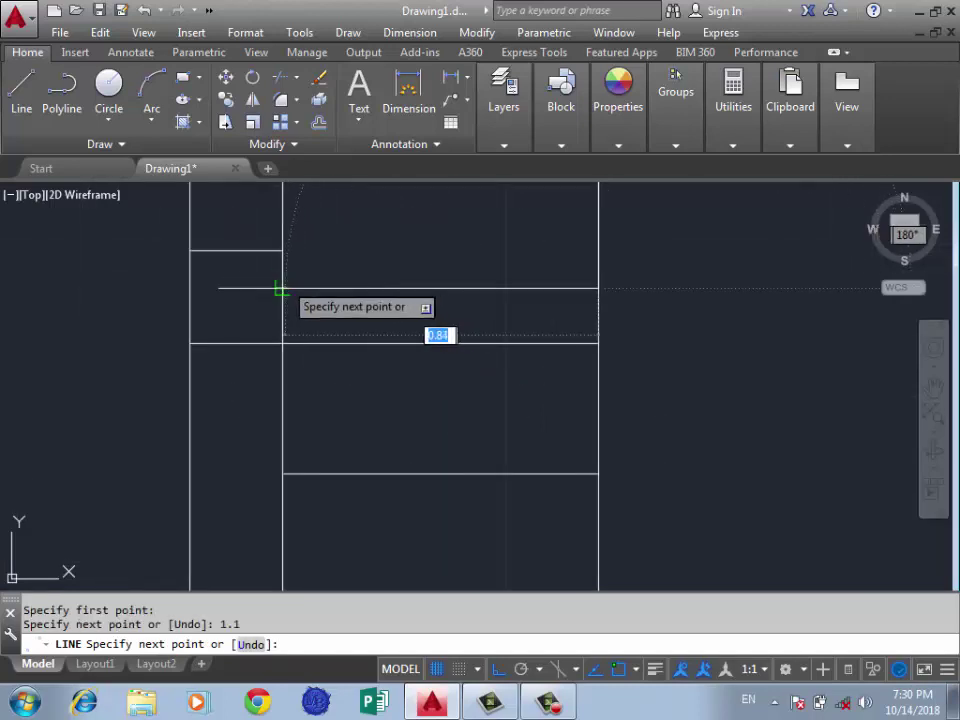
pyautogui.click(281, 288)
pyautogui.press('Return')
# Erase the stray horizontal line across the upper stair box
pyautogui.scroll(-2, 401, 337)
pyautogui.scroll(-1, 381, 345)
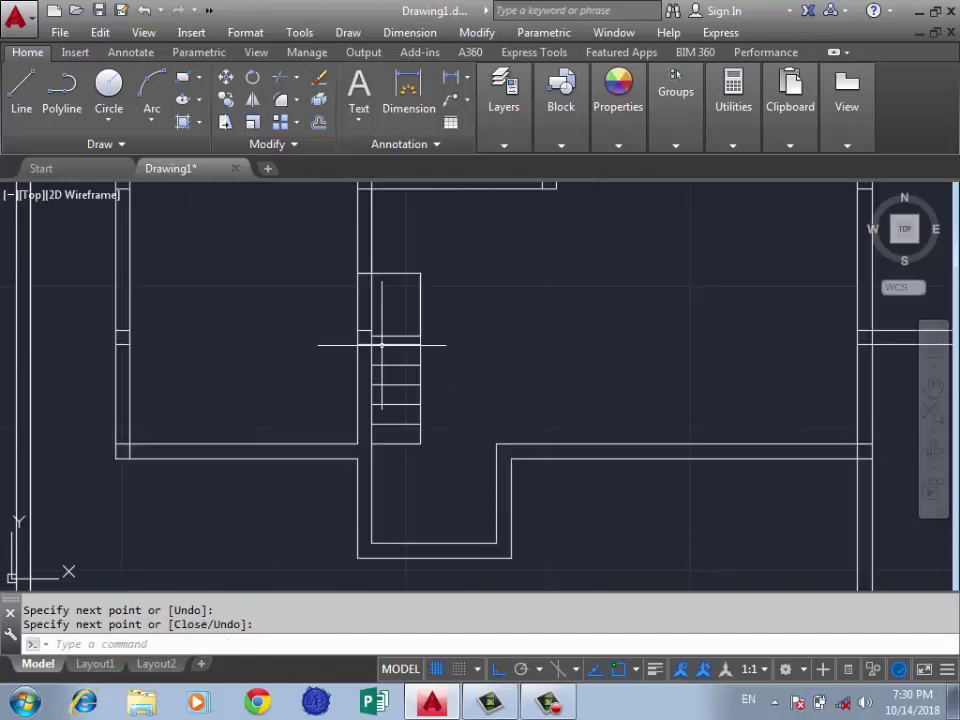
pyautogui.scroll(1, 381, 345)
pyautogui.scroll(-1, 422, 343)
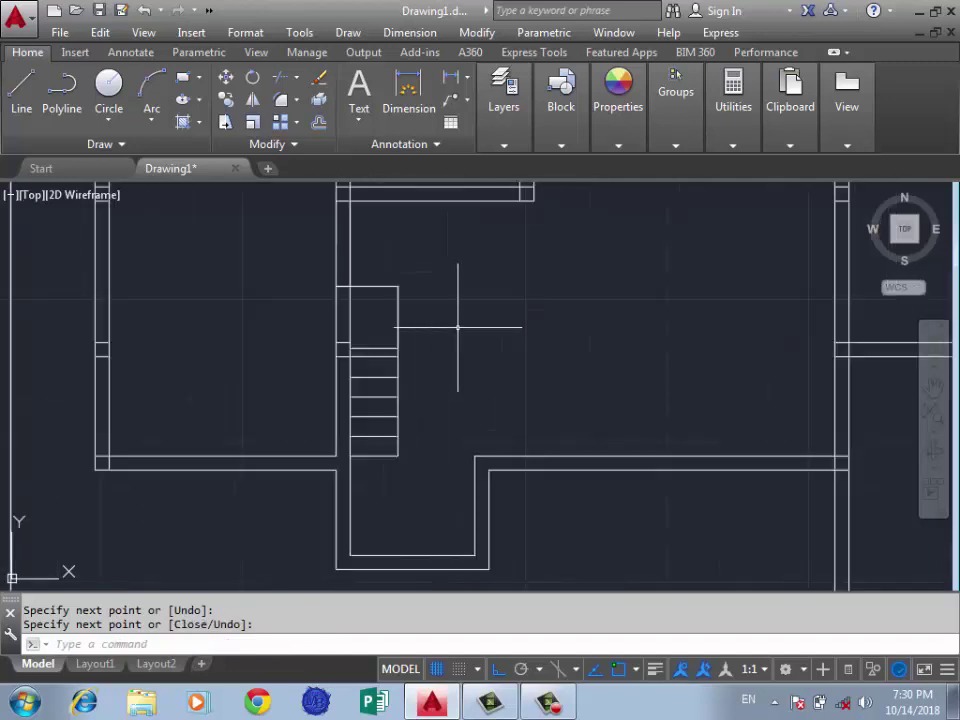
pyautogui.scroll(1, 460, 326)
pyautogui.scroll(-1, 418, 349)
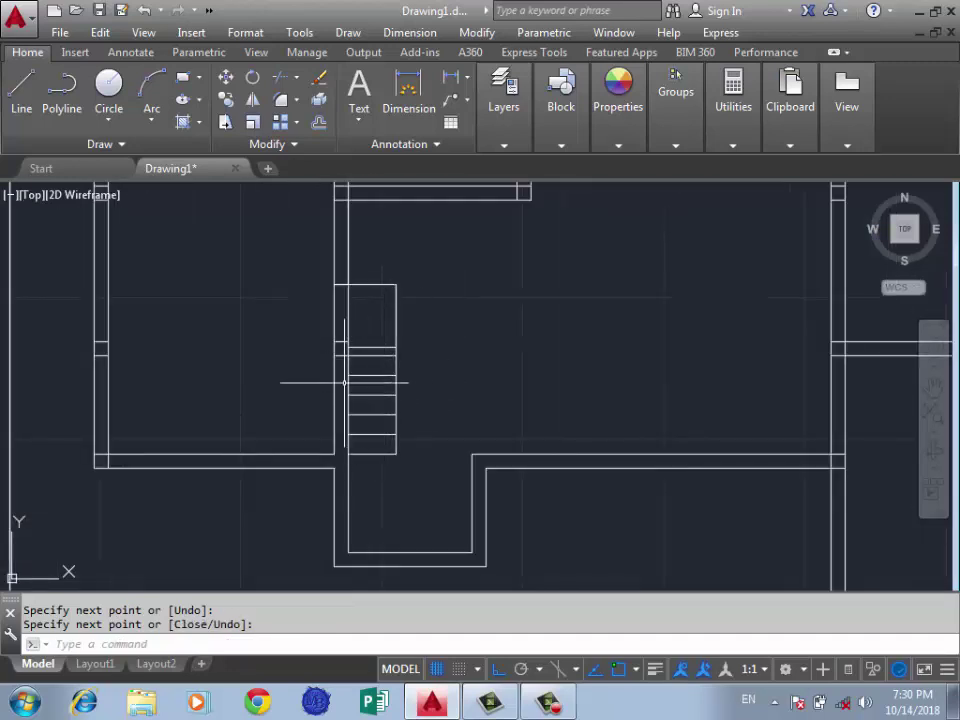
pyautogui.scroll(1, 403, 253)
pyautogui.scroll(1, 354, 392)
pyautogui.scroll(1, 354, 413)
pyautogui.press('Return')
pyautogui.click(353, 424)
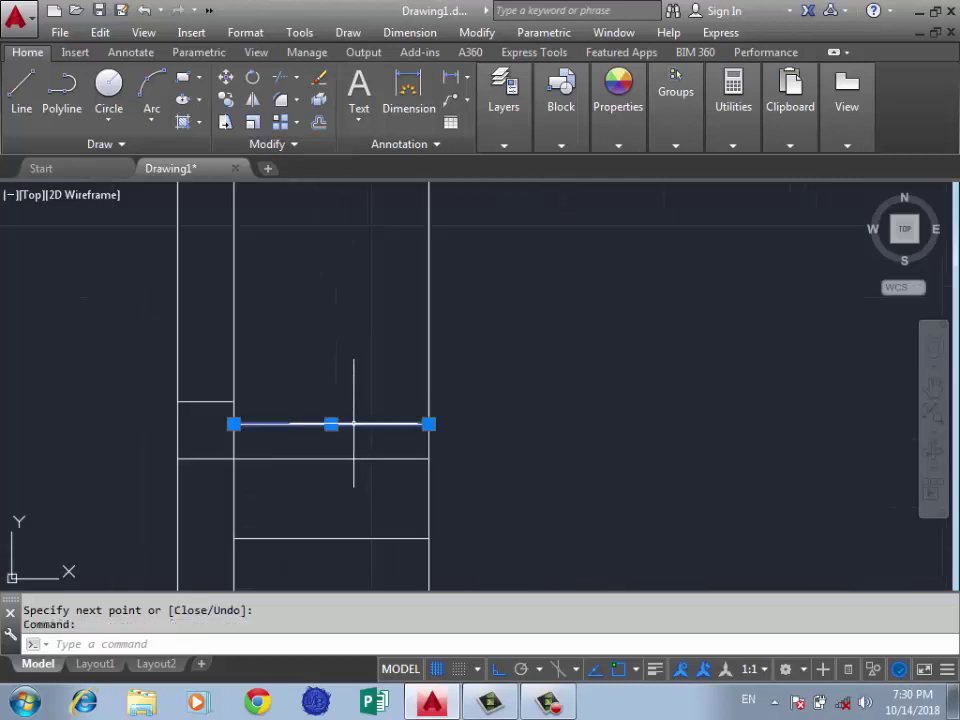
pyautogui.press('Delete')
# Offset a horizontal stair line by 0.35 to add another tread
pyautogui.write('o')
pyautogui.press('Return')
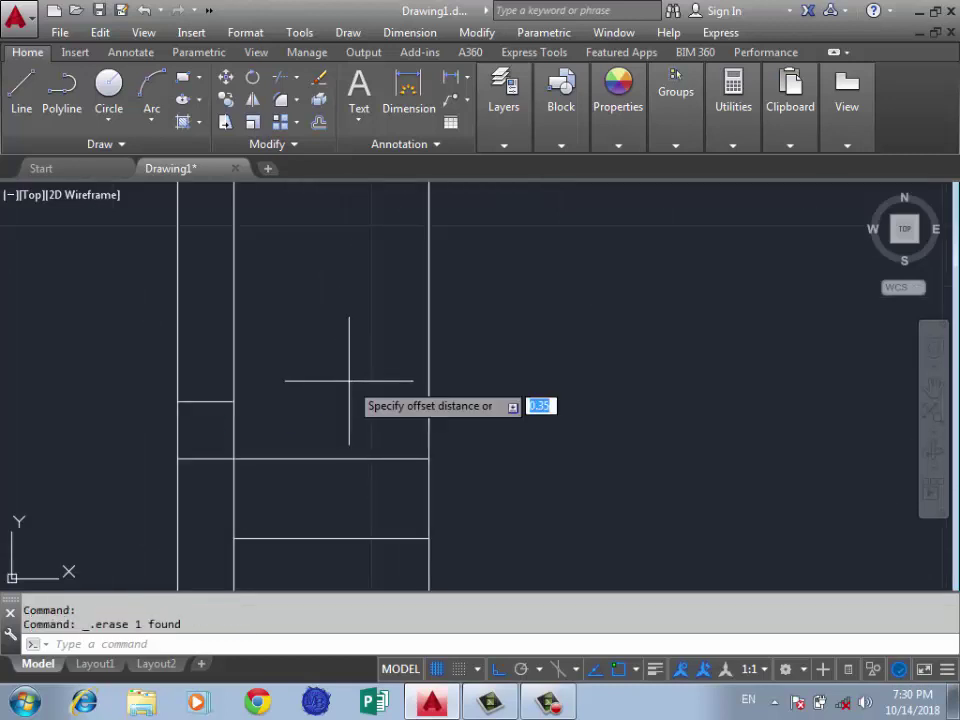
pyautogui.press('Return')
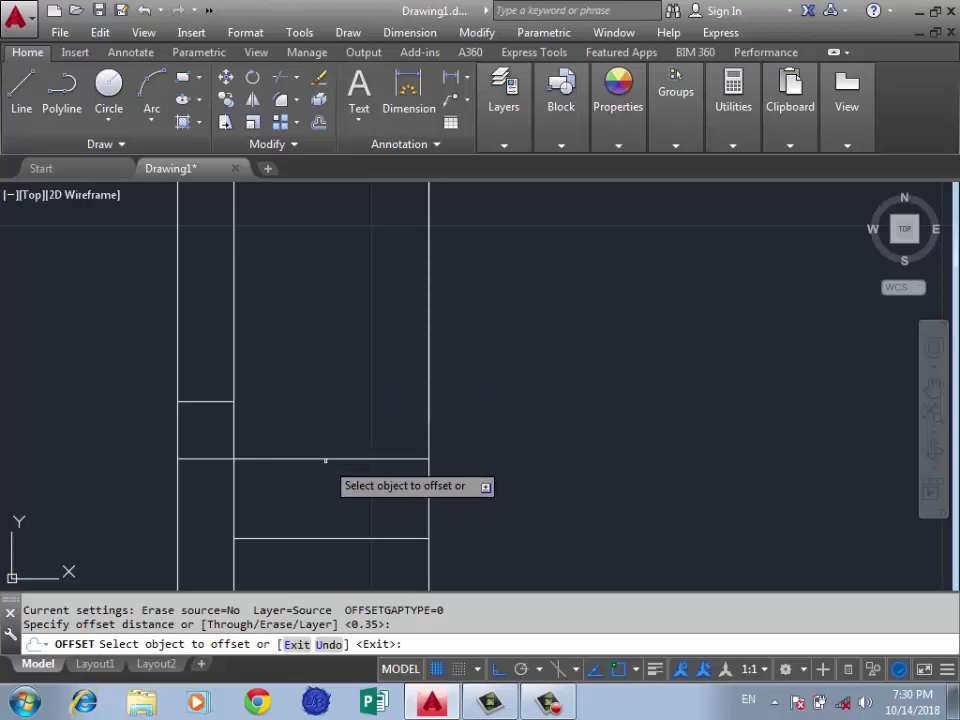
pyautogui.click(326, 457)
pyautogui.click(336, 388)
pyautogui.scroll(-1, 350, 454)
pyautogui.press('Return')
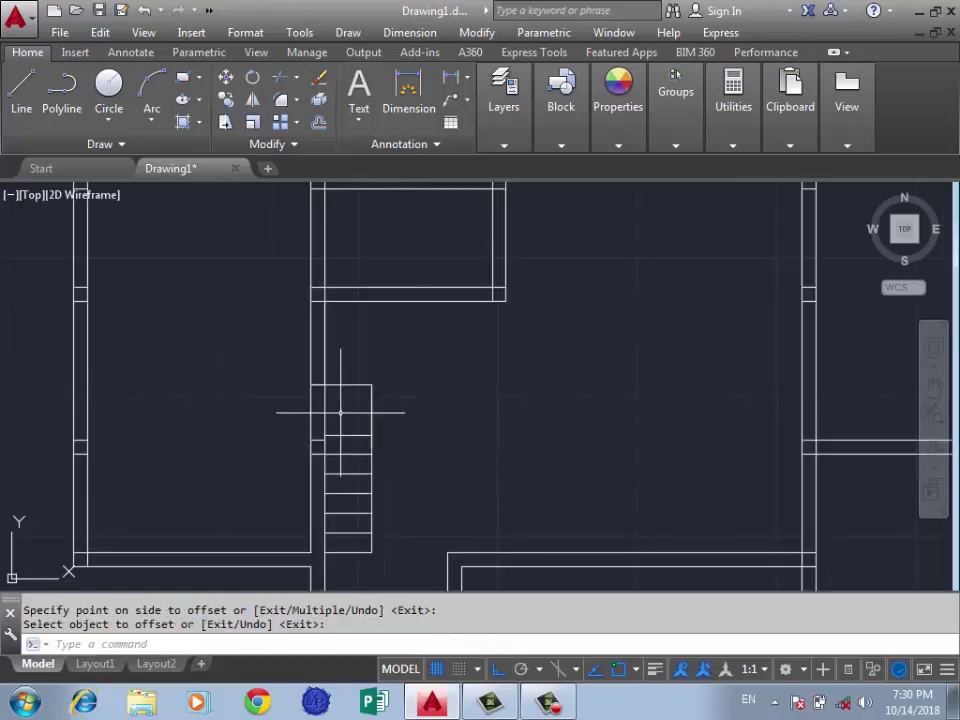
# Offset a stair line 1 unit to extend the box upward
pyautogui.press('Return')
pyautogui.write('1')
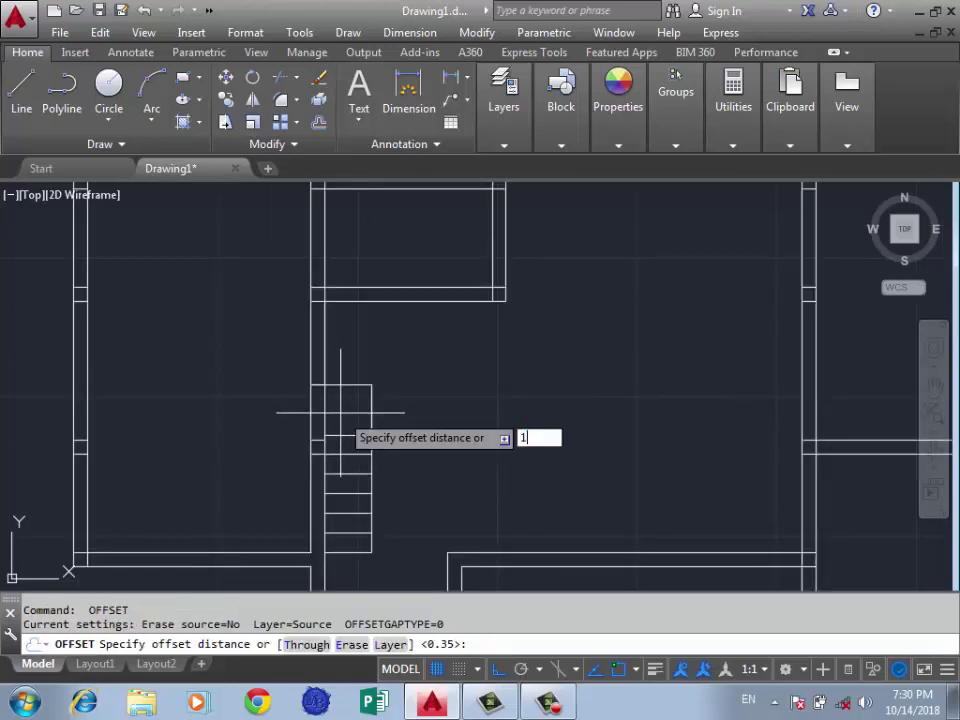
pyautogui.press('Return')
pyautogui.click(349, 435)
pyautogui.click(343, 394)
pyautogui.scroll(2, 376, 359)
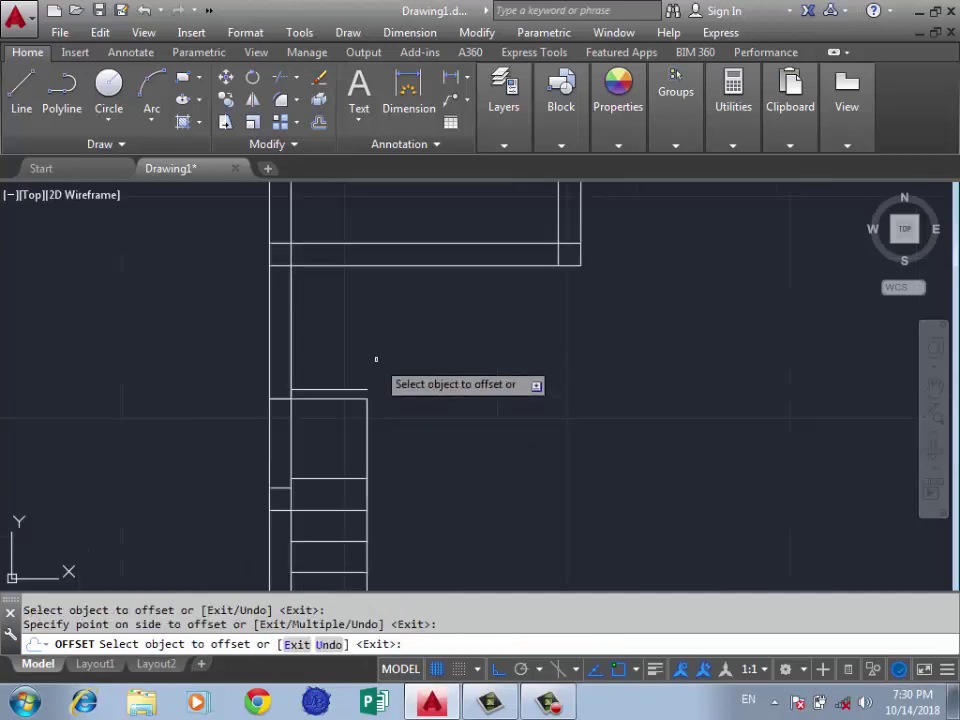
pyautogui.press('Return')
pyautogui.press('Return')
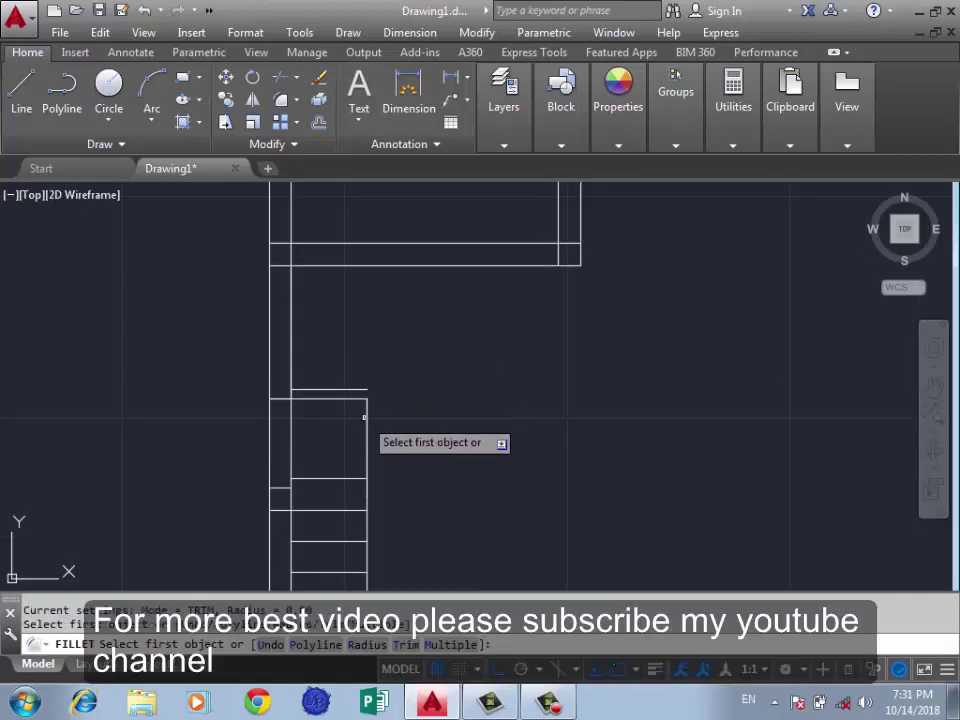
# Fillet the stair's right vertical line and the new top line into a closed corner
pyautogui.click(366, 416)
pyautogui.click(352, 389)
pyautogui.press('Return')
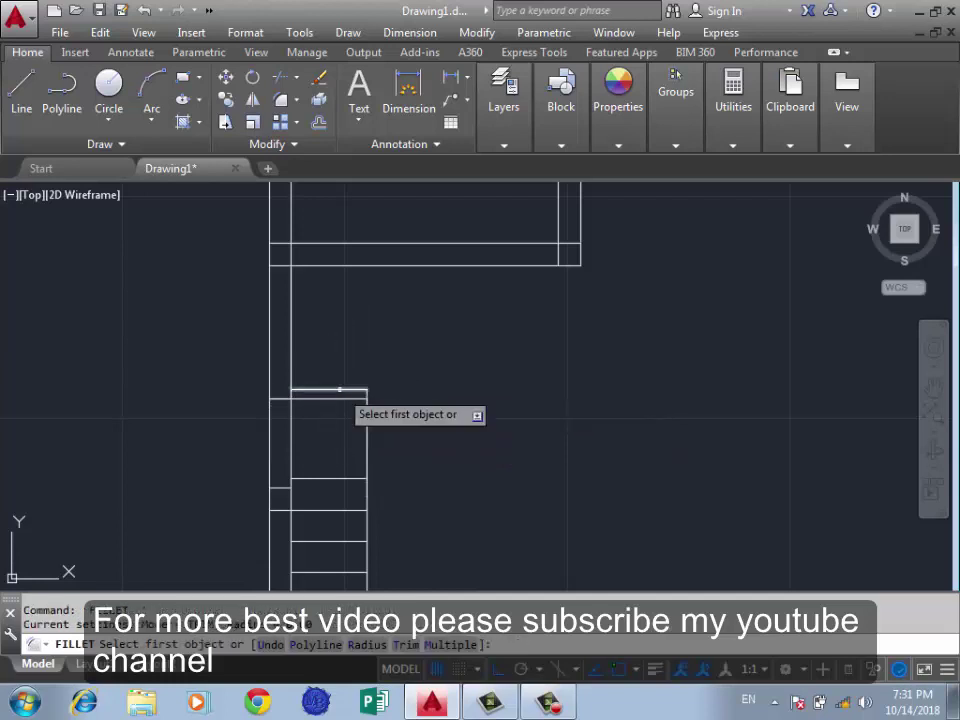
pyautogui.press('Escape')
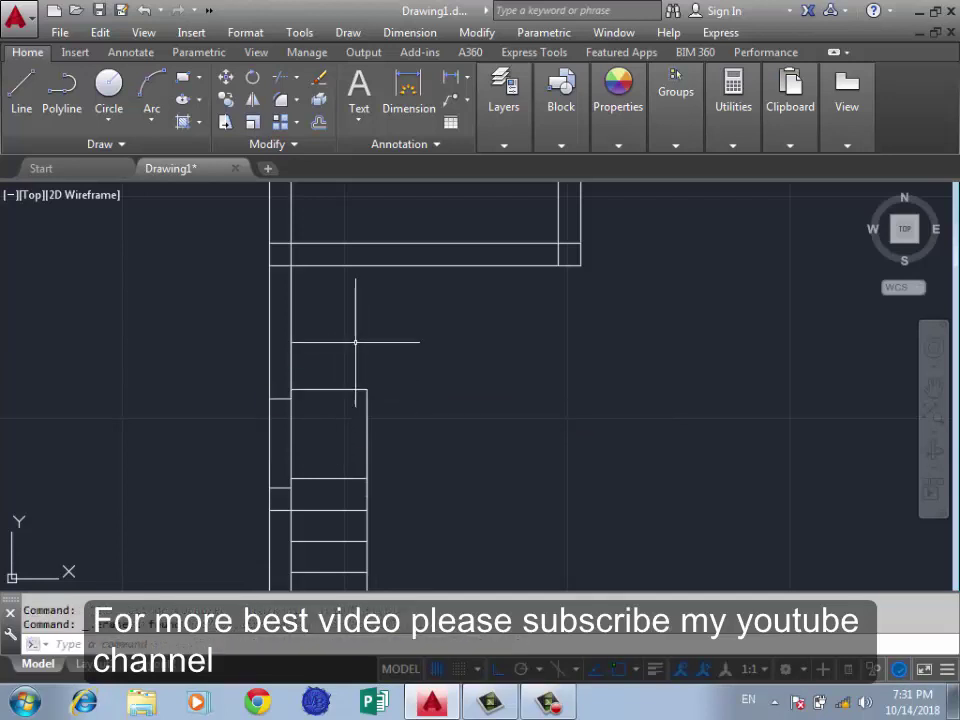
# Offset the stair's right vertical edge 0.2 to the right
pyautogui.scroll(-4, 405, 437)
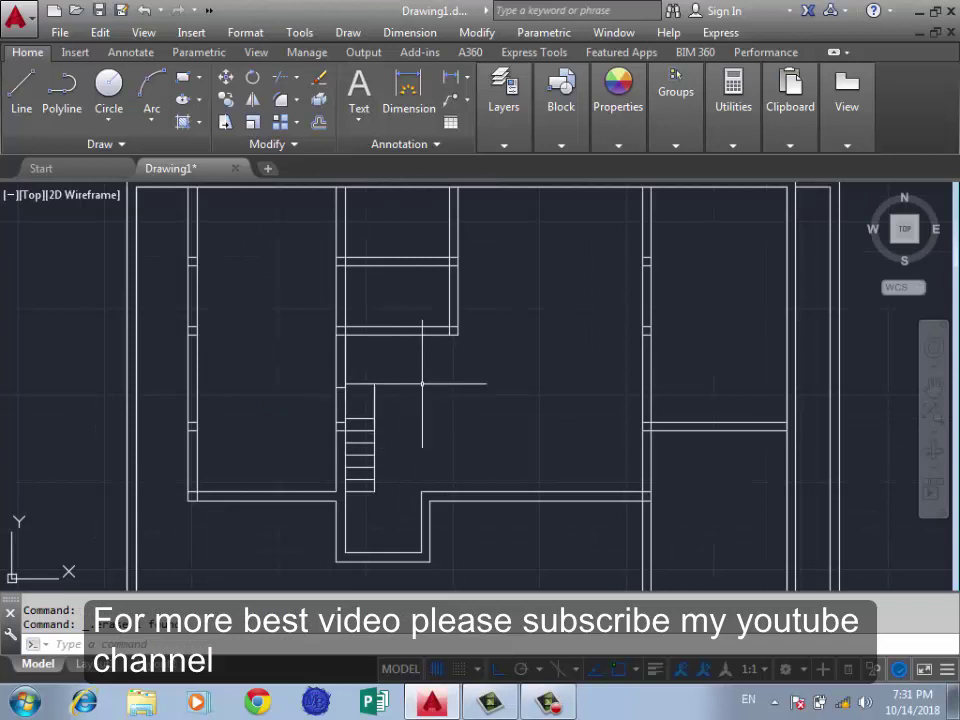
pyautogui.scroll(2, 395, 432)
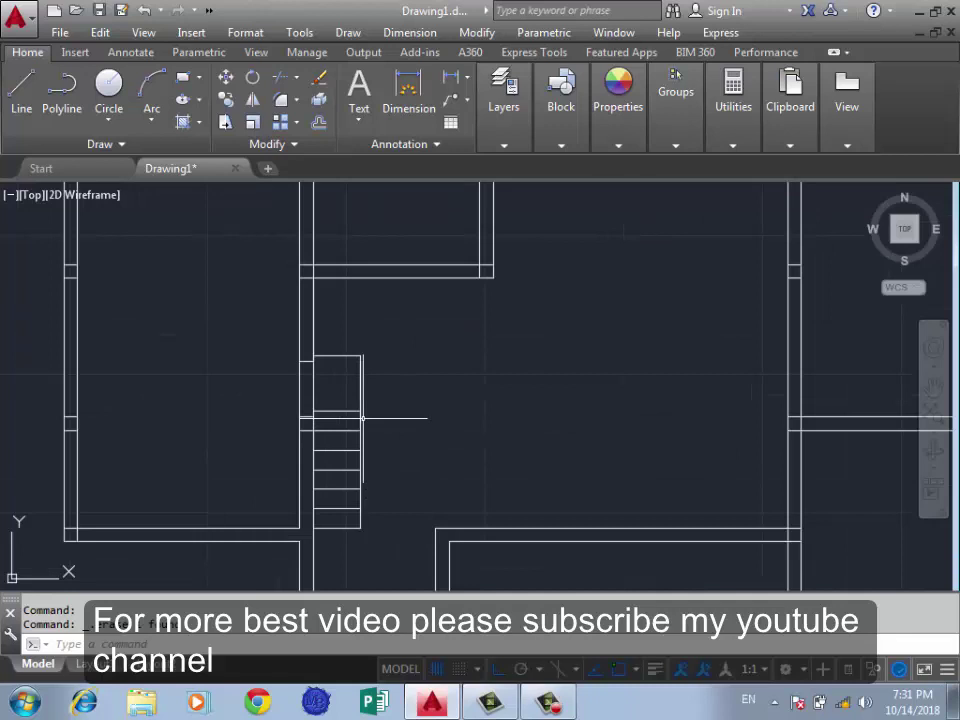
pyautogui.write('o')
pyautogui.press('Return')
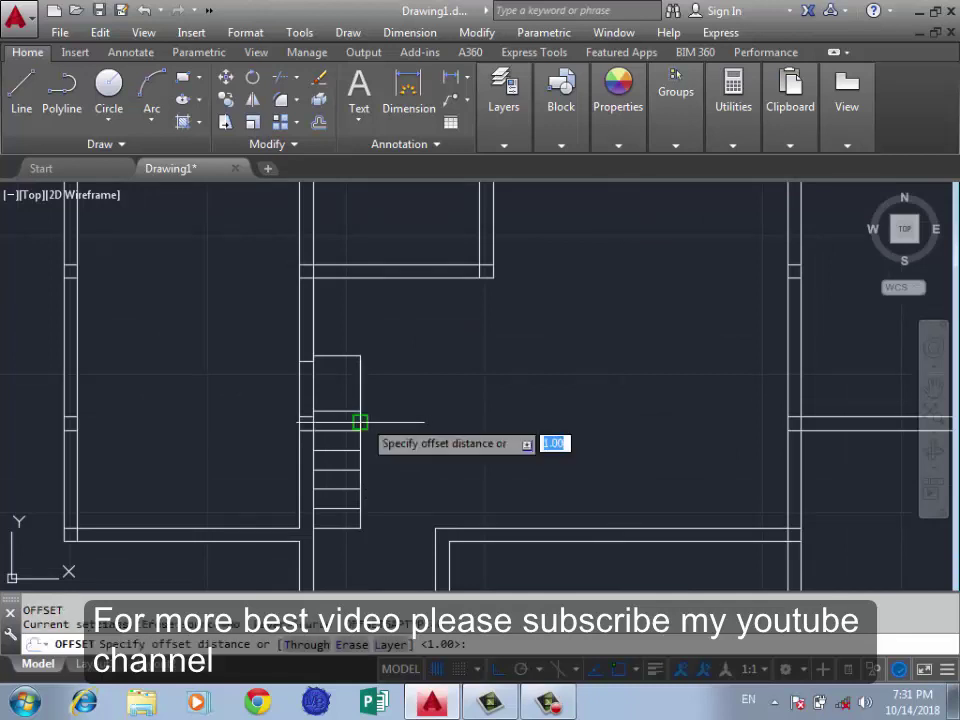
pyautogui.write('0.2')
pyautogui.press('Return')
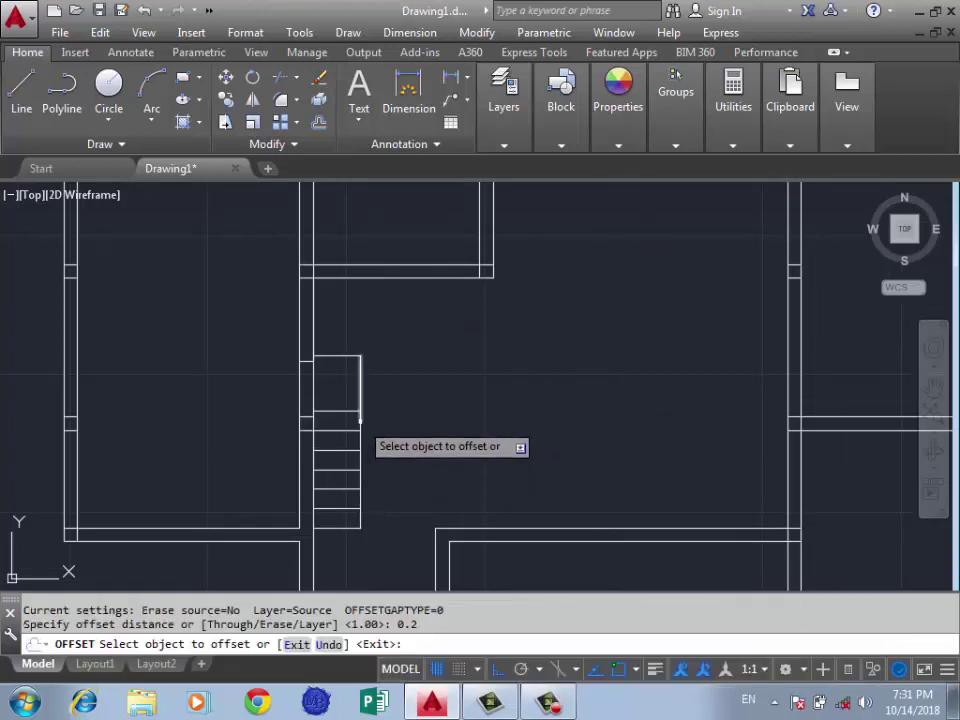
pyautogui.click(361, 420)
pyautogui.click(403, 441)
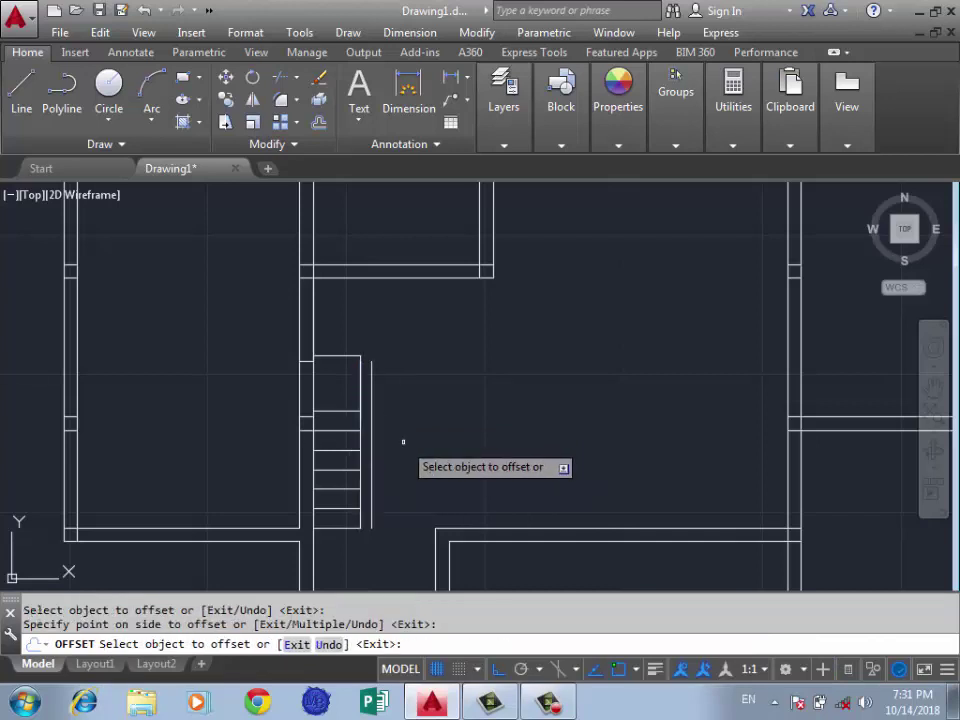
pyautogui.press('Return')
pyautogui.scroll(2, 435, 378)
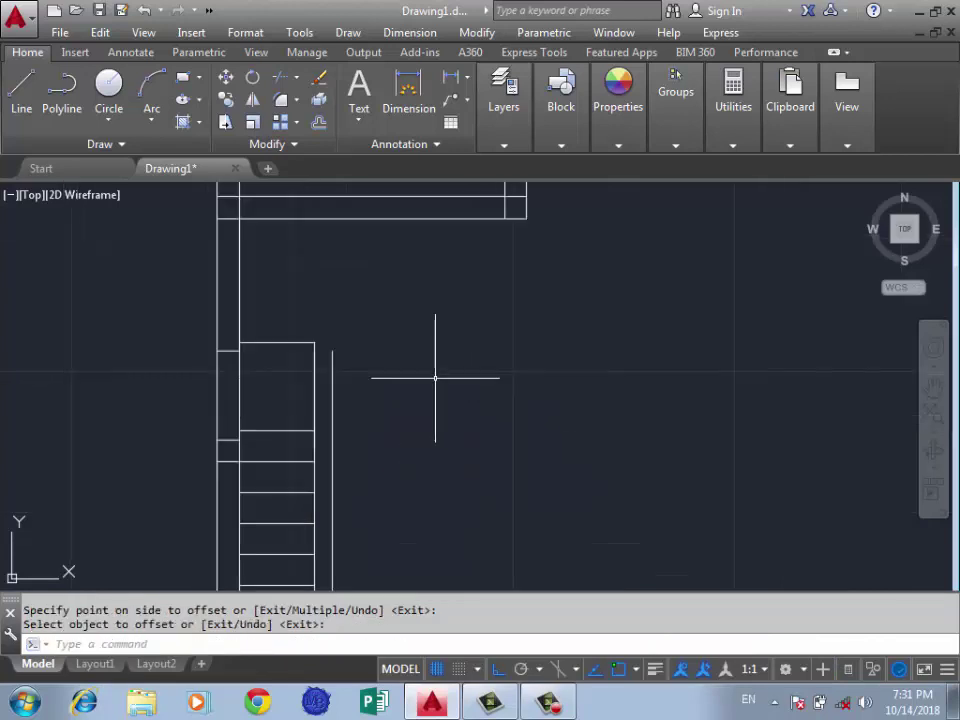
# Draw a connected wall line beside the stair, stepping across and then running down past the wall
pyautogui.write('l')
pyautogui.press('Return')
pyautogui.click(332, 430)
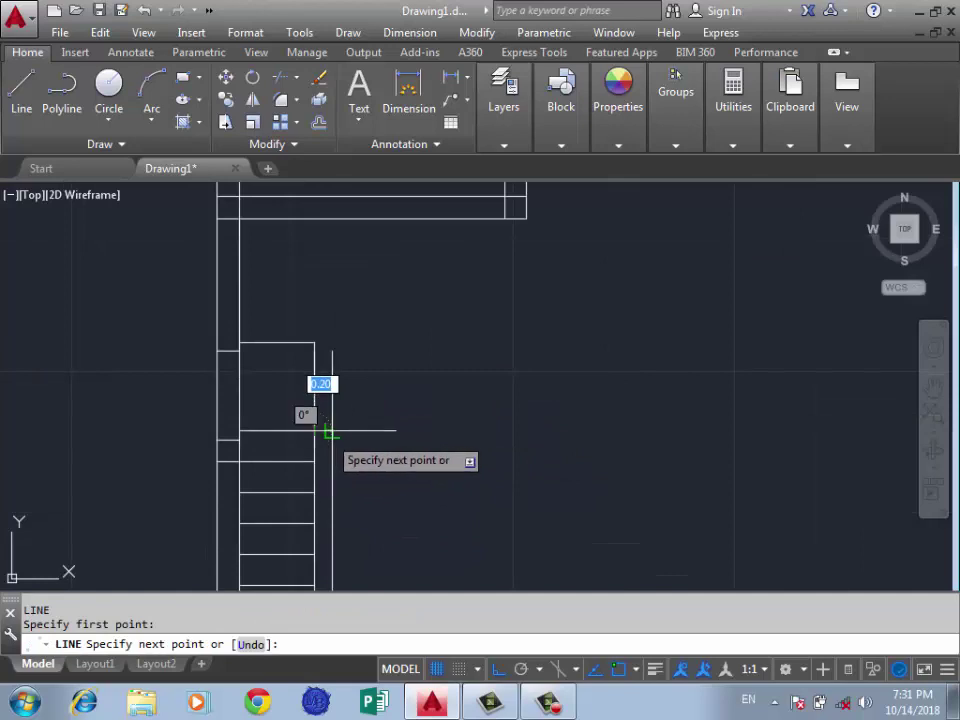
pyautogui.press('Return')
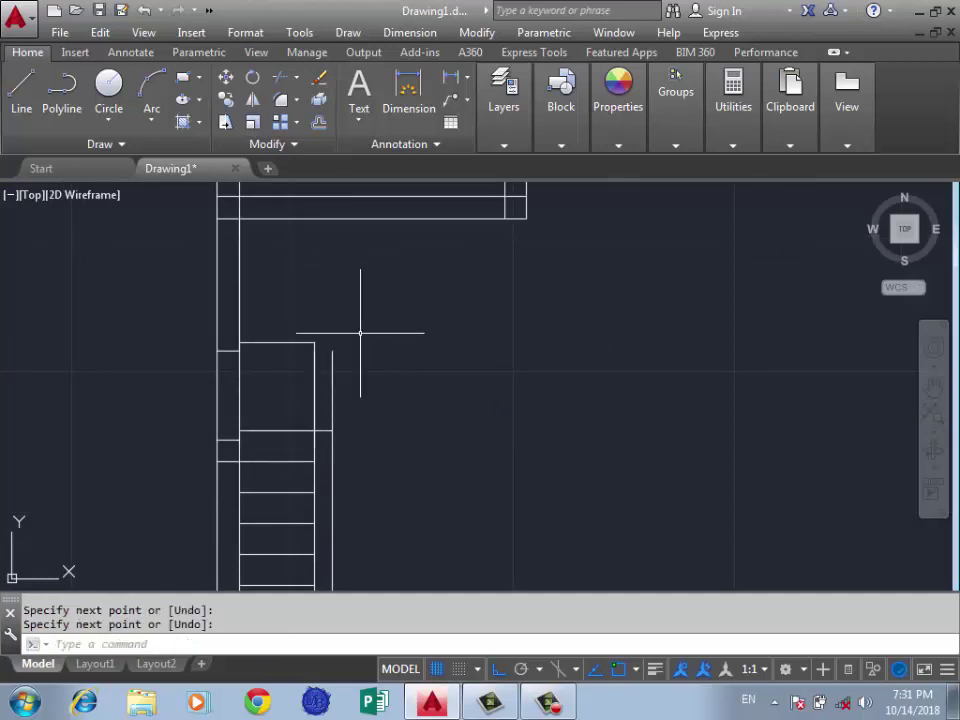
pyautogui.scroll(-2, 320, 381)
pyautogui.scroll(2, 365, 438)
pyautogui.write('l')
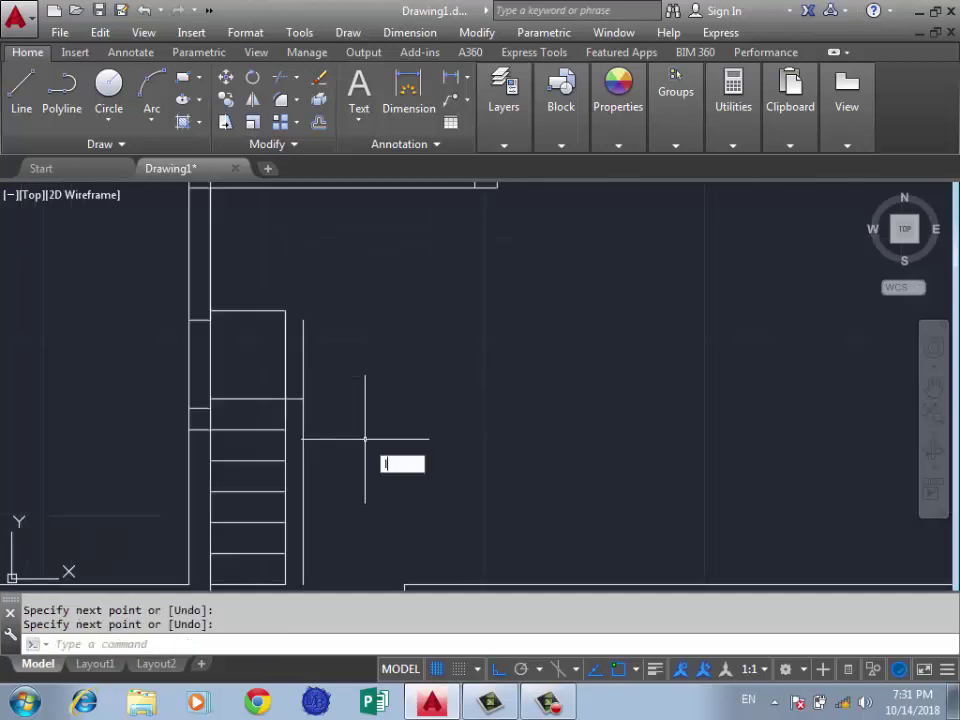
pyautogui.press('Return')
pyautogui.scroll(2, 303, 430)
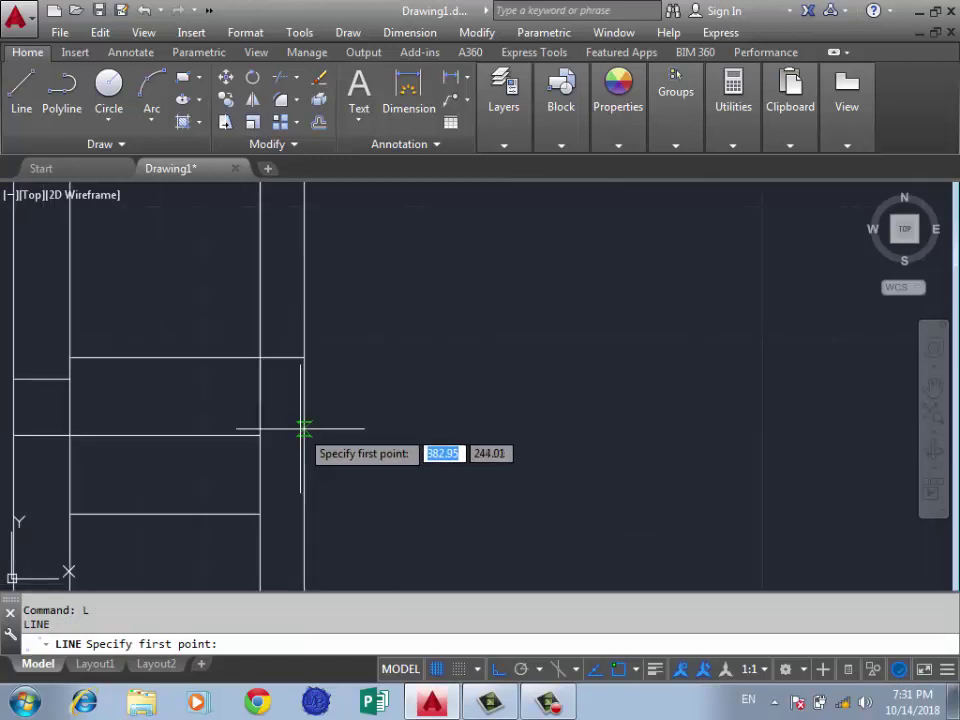
pyautogui.click(304, 436)
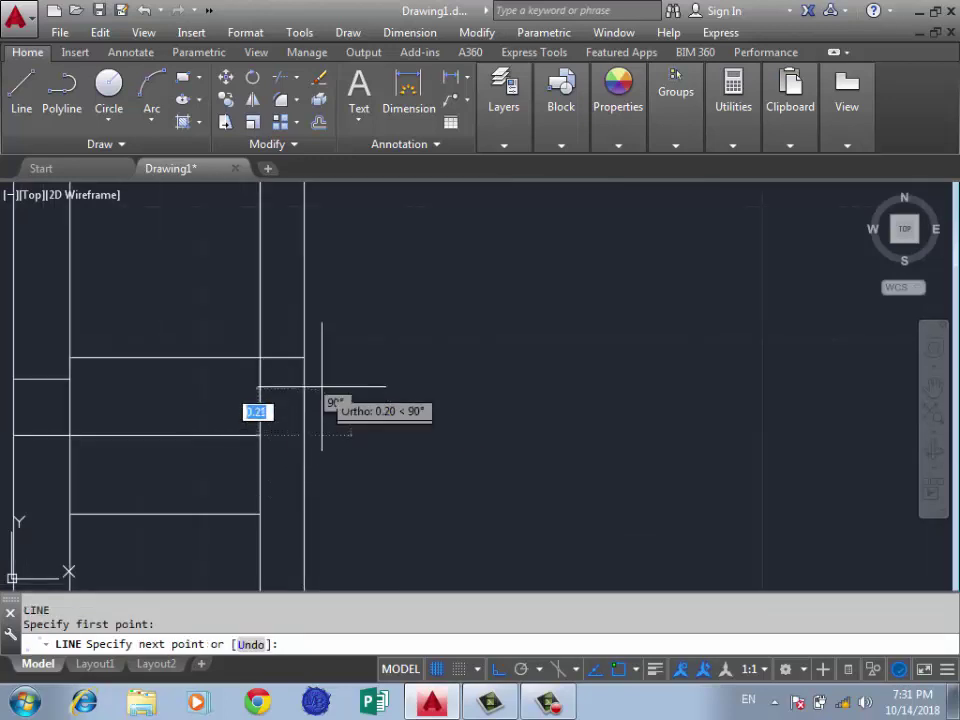
pyautogui.scroll(-2, 410, 390)
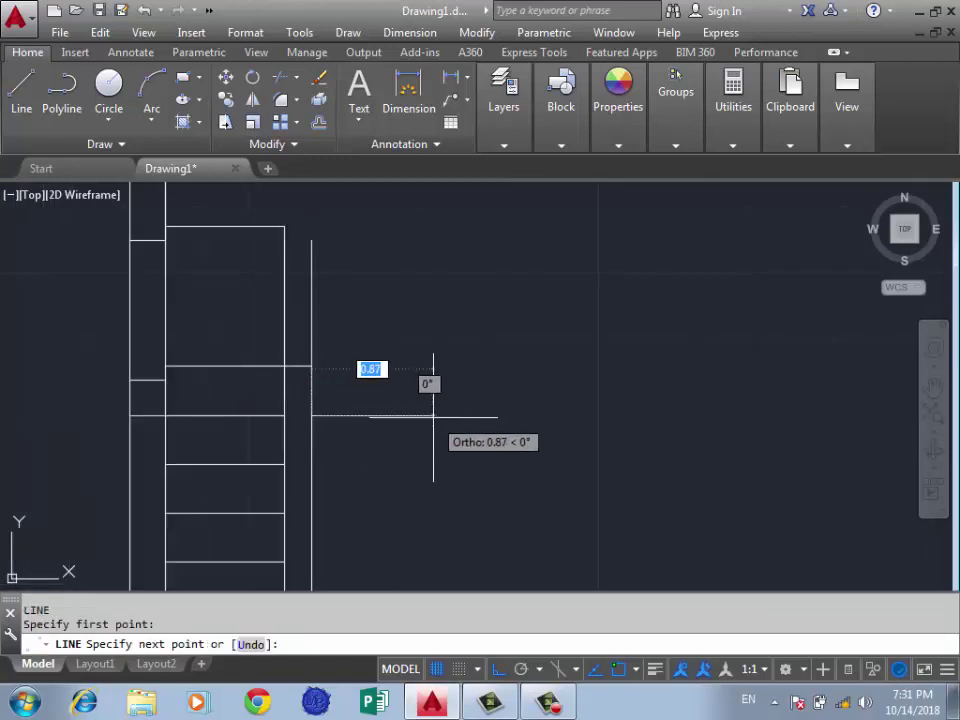
pyautogui.write('.1')
pyautogui.press('Return')
pyautogui.scroll(-2, 432, 414)
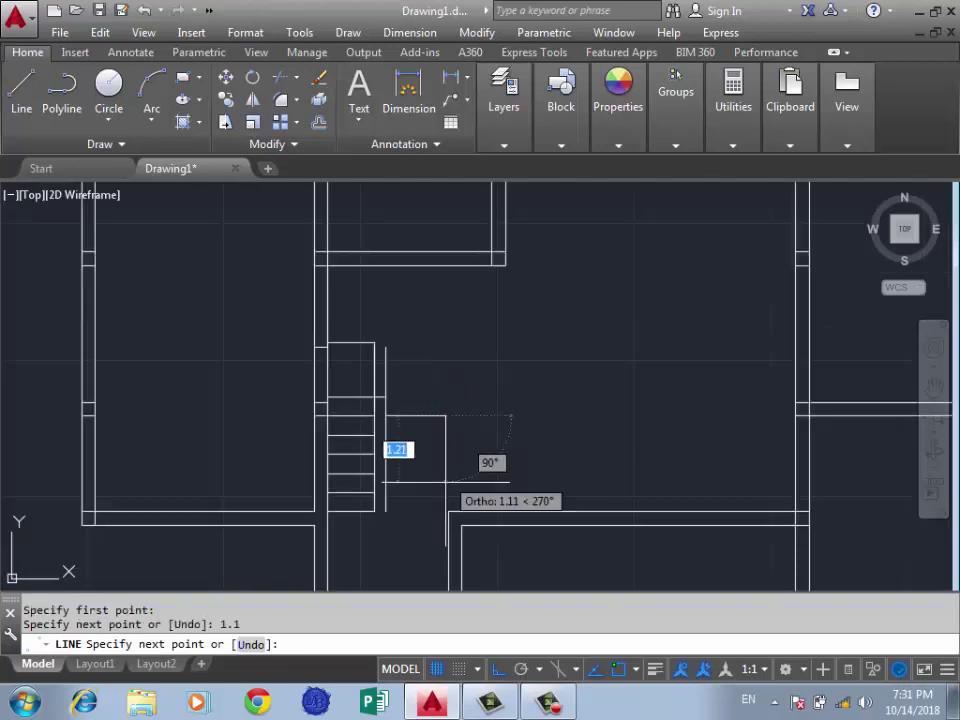
pyautogui.scroll(-3, 440, 430)
pyautogui.scroll(4, 443, 450)
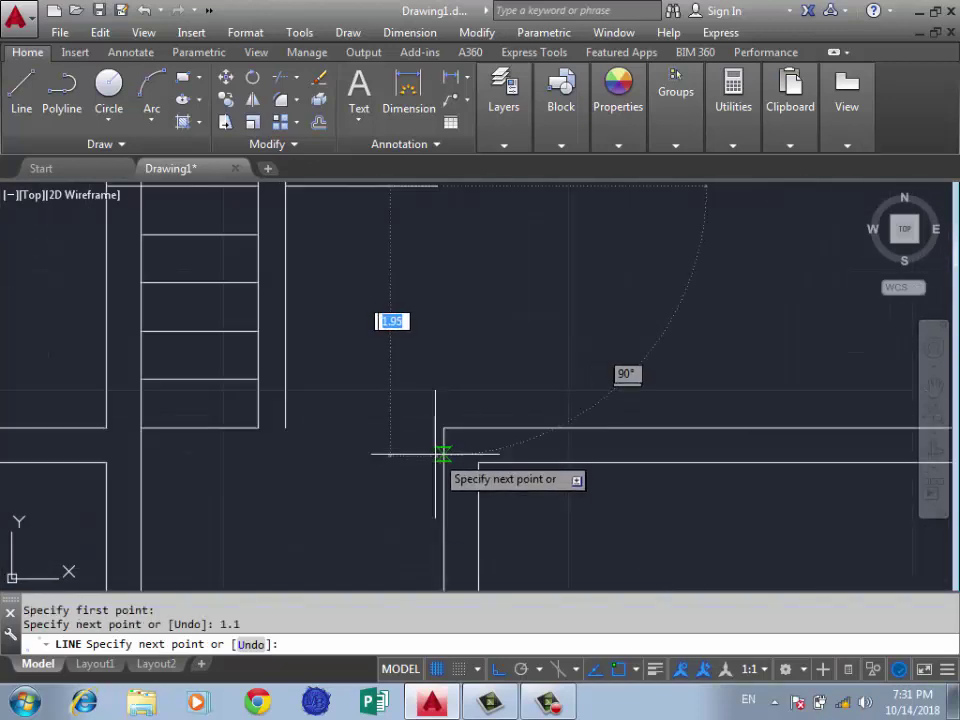
pyautogui.scroll(-1, 436, 458)
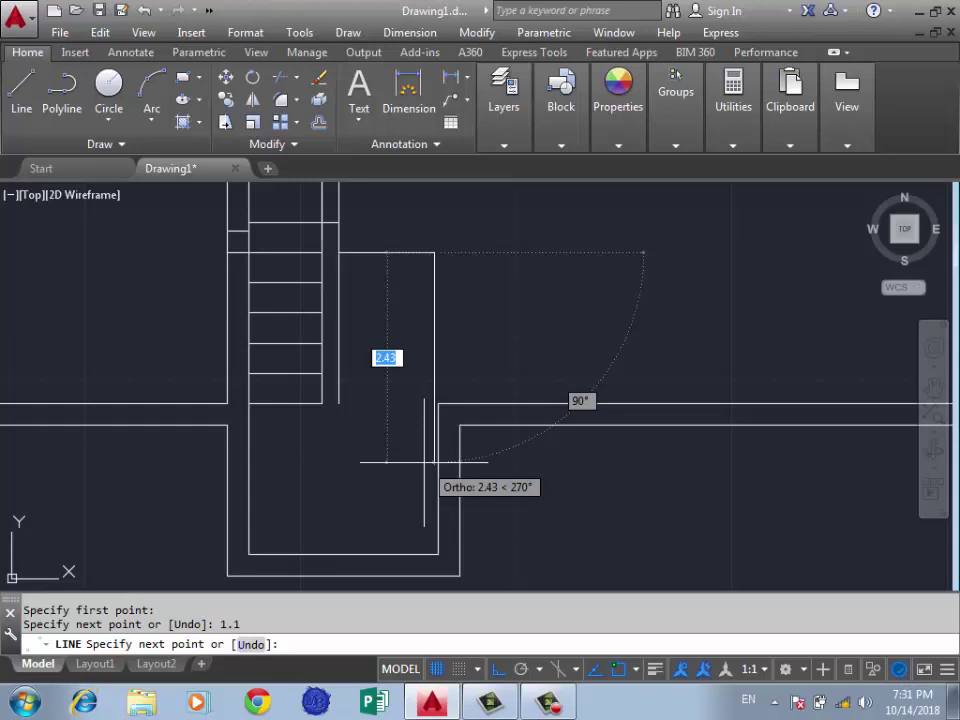
pyautogui.click(432, 462)
pyautogui.press('Return')
pyautogui.scroll(-2, 510, 480)
pyautogui.scroll(2, 514, 477)
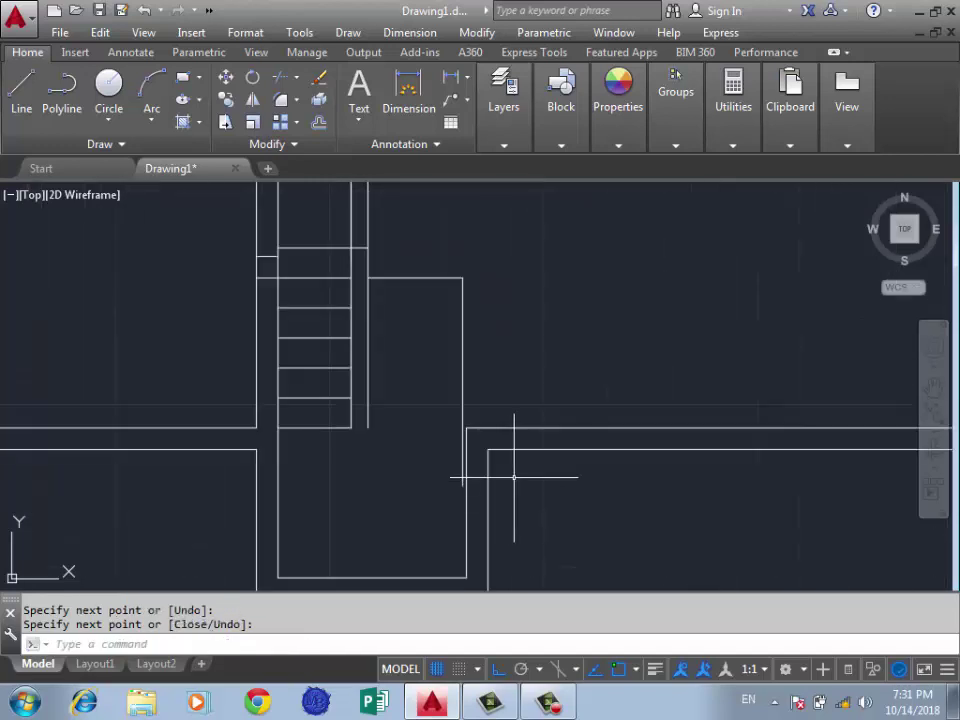
# Start STRETCH and crossing-select the six wall lines at the corner right of the stair
pyautogui.write('s')
pyautogui.press('Return')
pyautogui.click(514, 476)
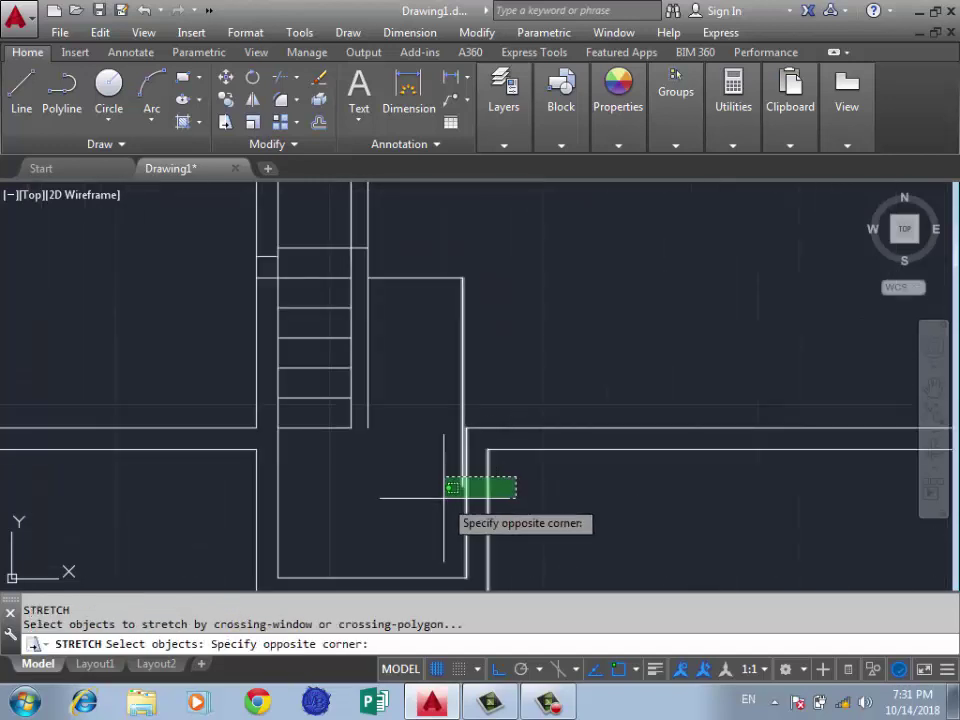
pyautogui.scroll(2, 520, 460)
pyautogui.click(529, 390)
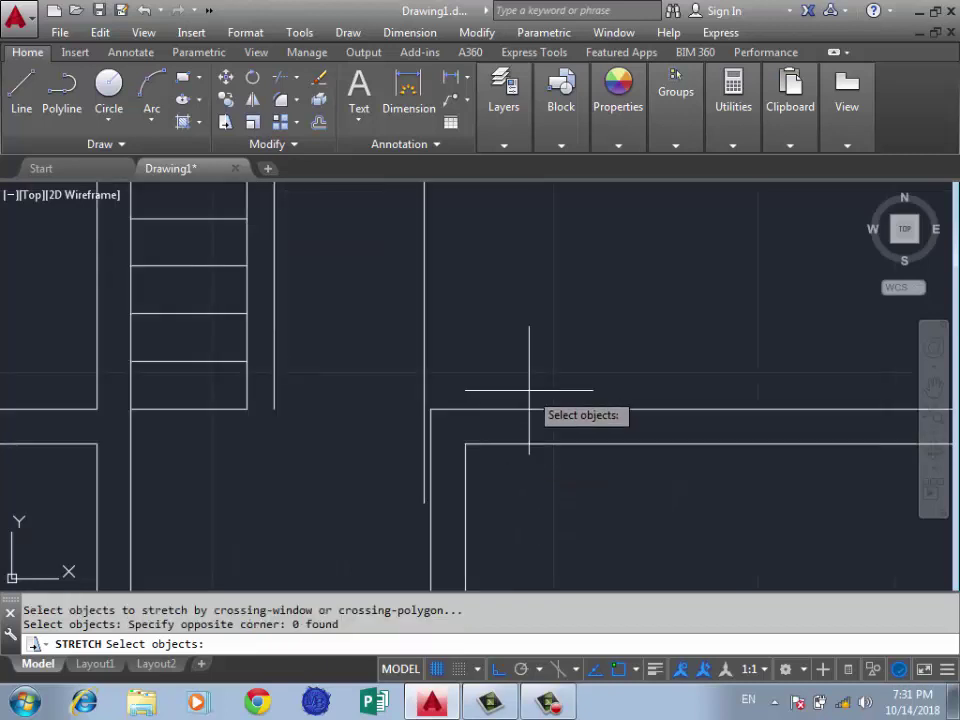
pyautogui.scroll(-2, 527, 392)
pyautogui.click(527, 397)
pyautogui.scroll(2, 474, 490)
pyautogui.scroll(-3, 480, 460)
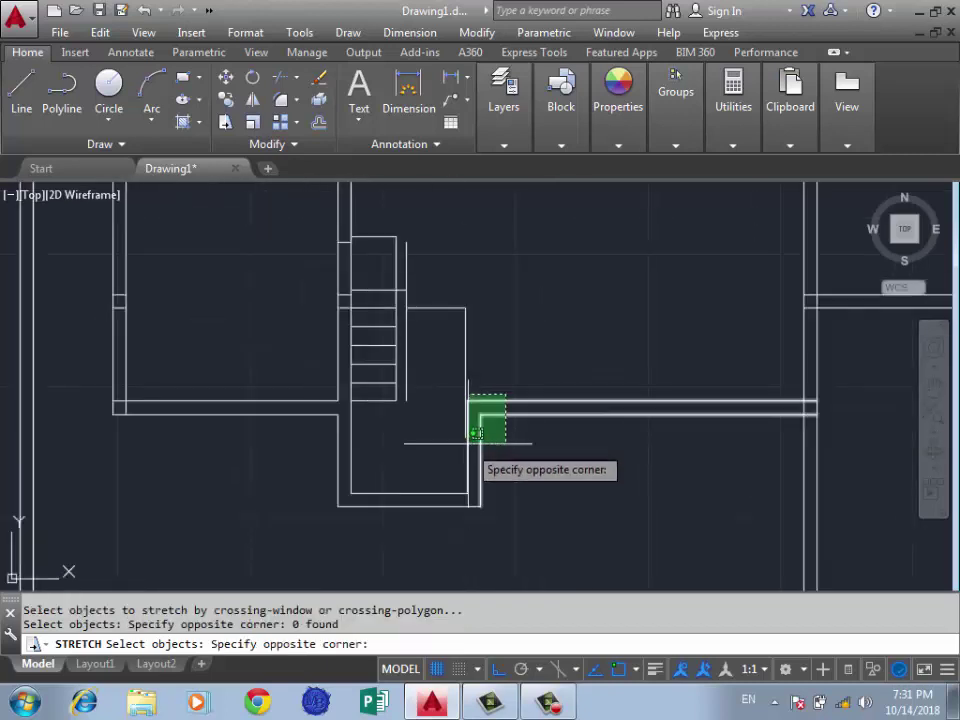
pyautogui.scroll(3, 472, 508)
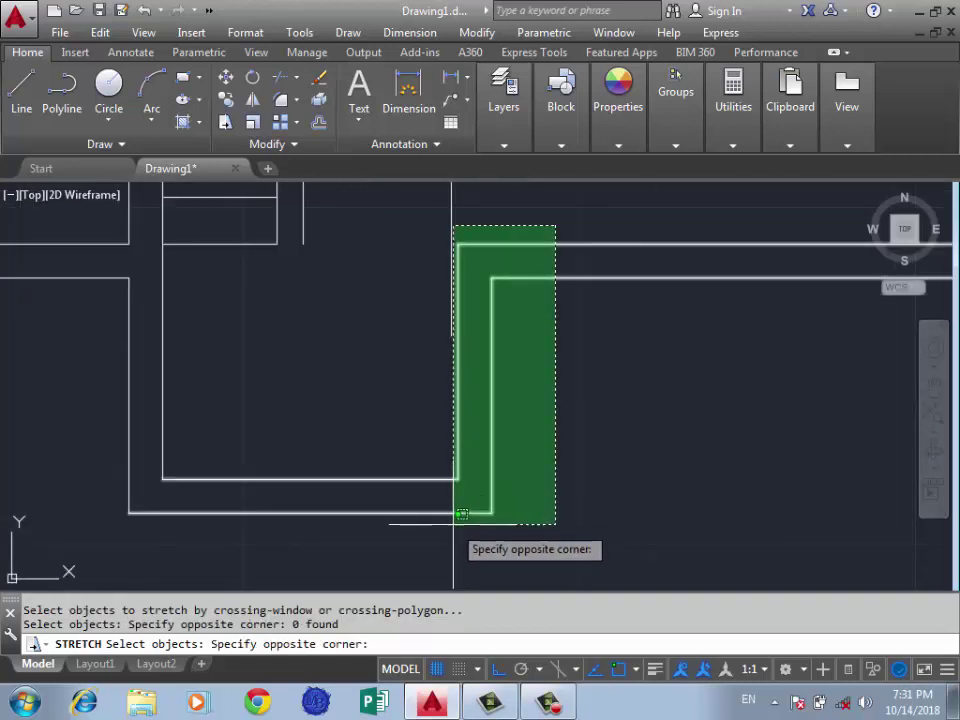
pyautogui.click(463, 511)
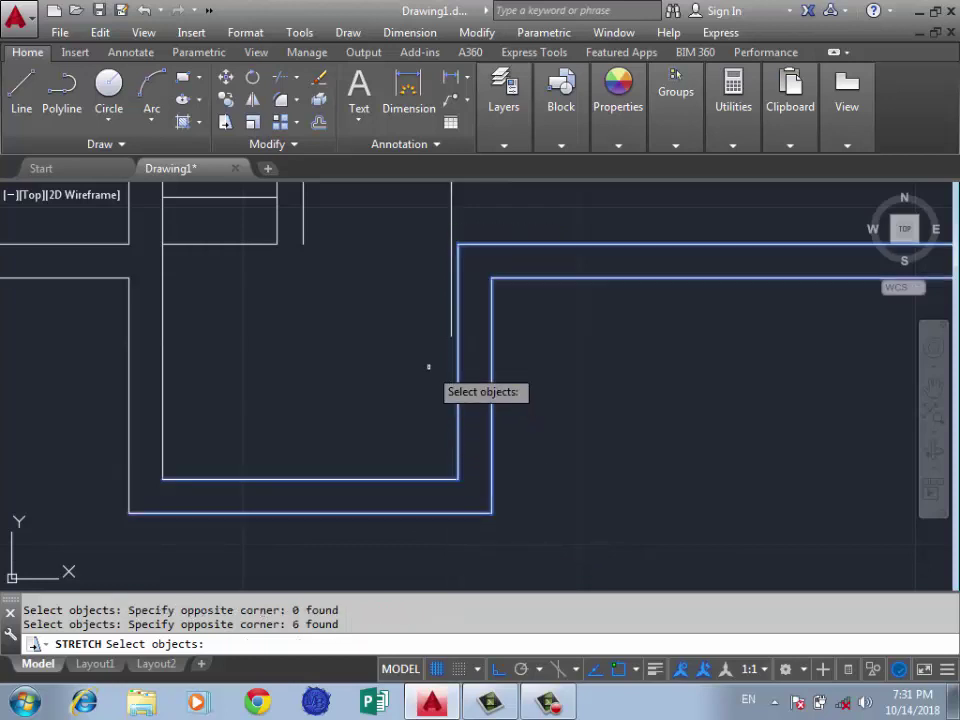
pyautogui.write('s')
pyautogui.press('Return')
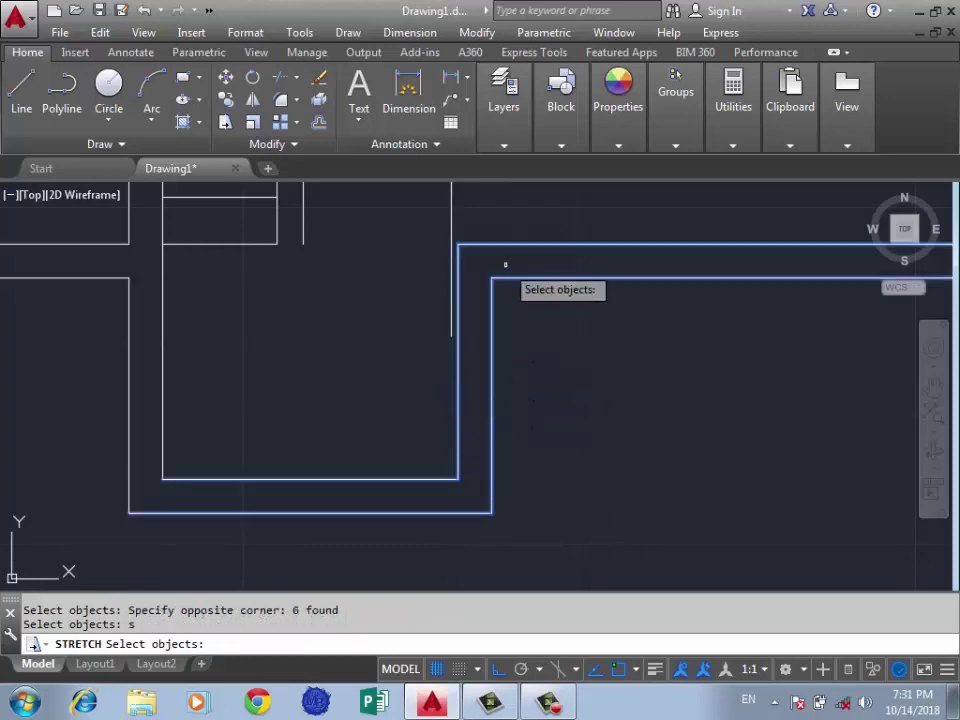
pyautogui.press('Return')
# Stretch the selected wall corner from its base point into line with the stair enclosure
pyautogui.scroll(3, 546, 317)
pyautogui.scroll(2, 546, 390)
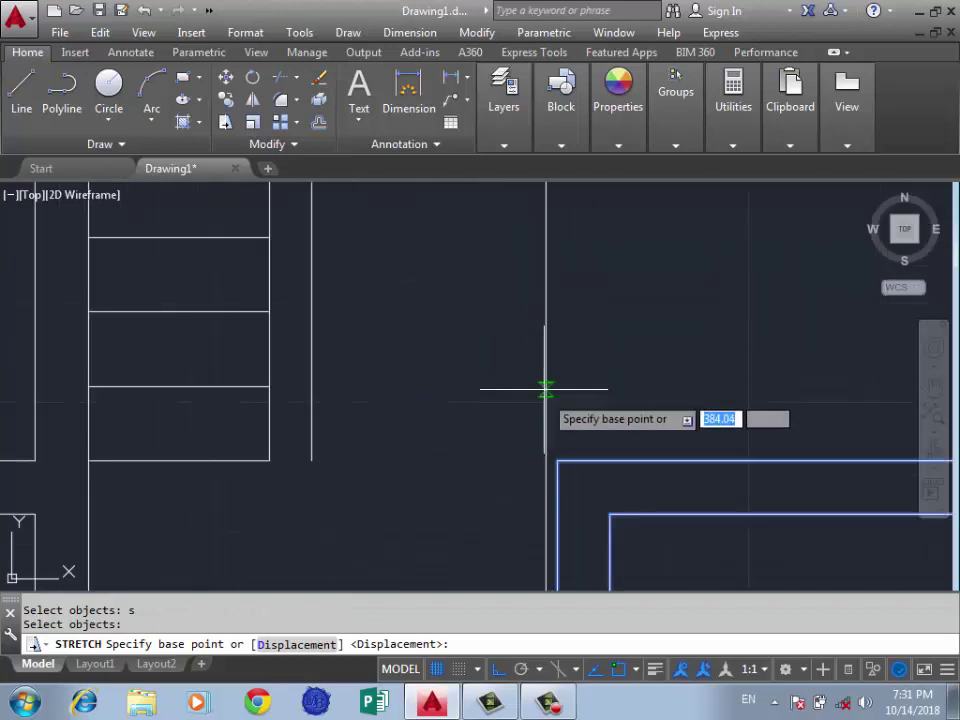
pyautogui.click(547, 462)
pyautogui.click(545, 462)
pyautogui.scroll(-3, 557, 374)
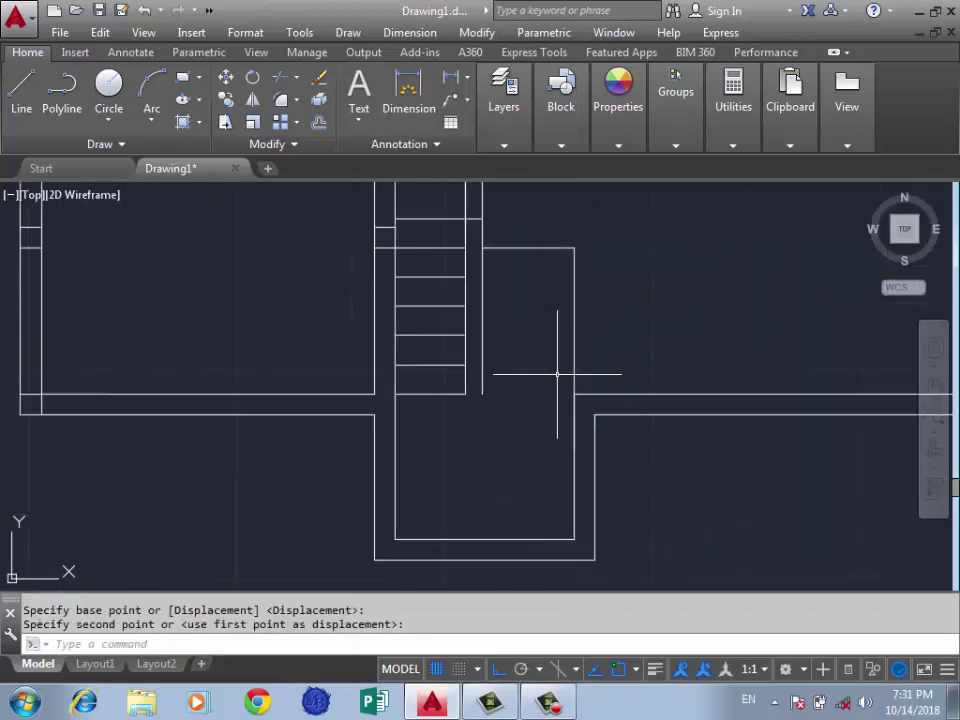
pyautogui.scroll(-2, 608, 317)
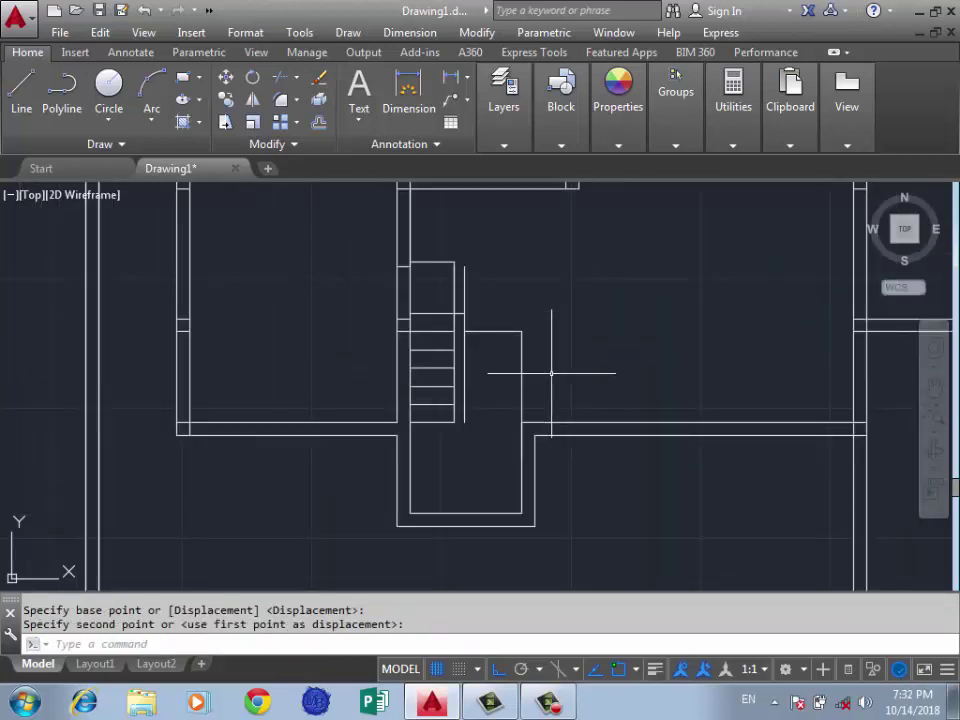
pyautogui.scroll(2, 488, 268)
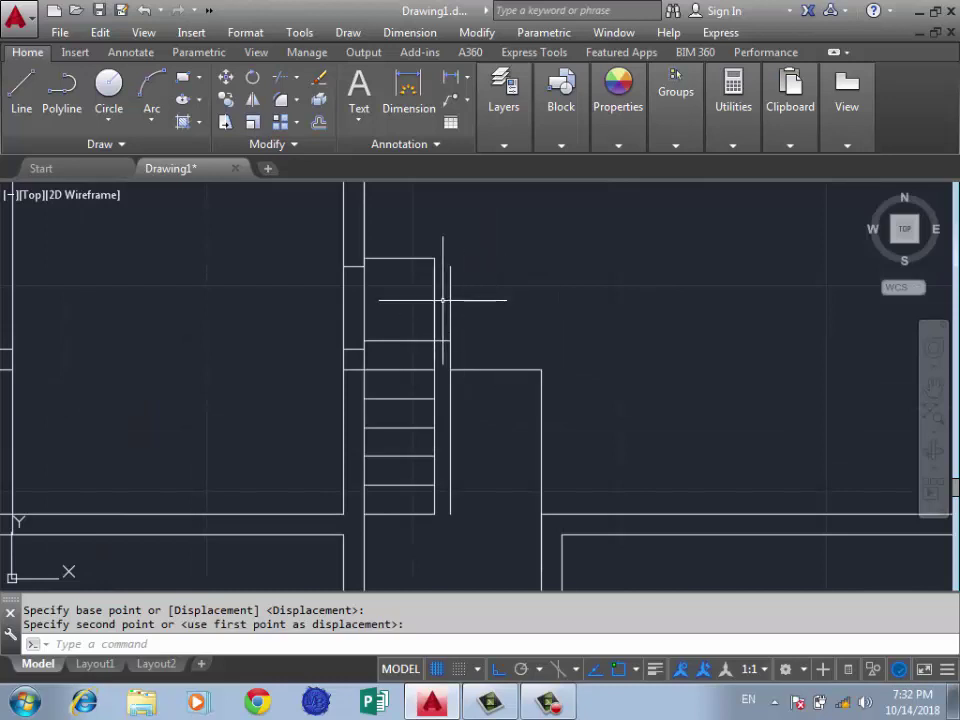
pyautogui.write('tt')
pyautogui.press('Return')
pyautogui.press('Return')
pyautogui.scroll(2, 469, 311)
# Trim away the leftover wall lines crossing above the stair
pyautogui.click(452, 296)
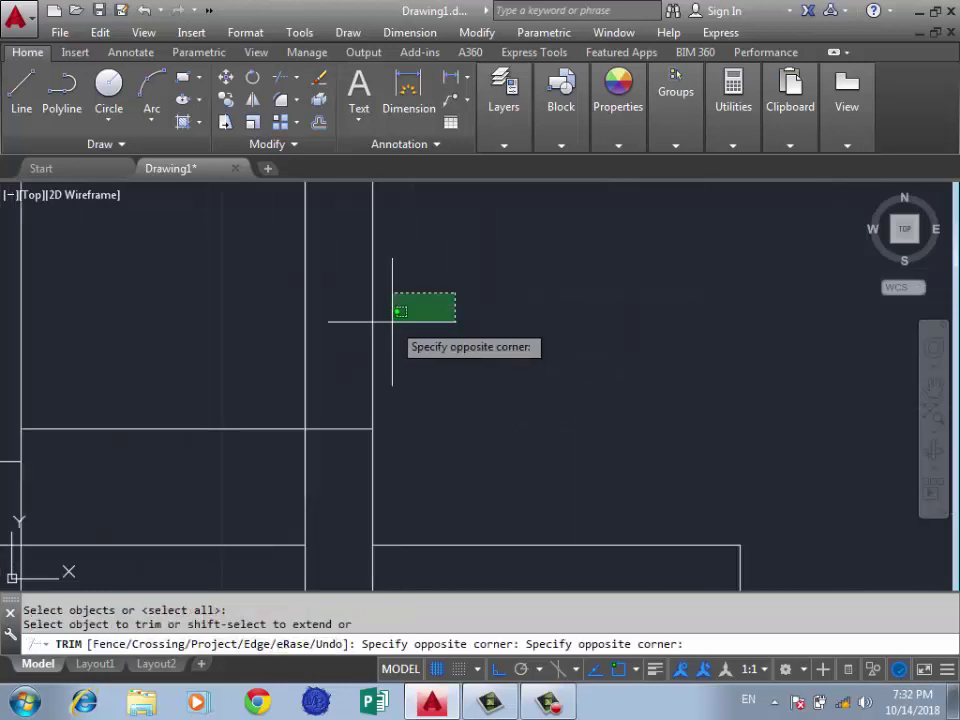
pyautogui.click(294, 347)
pyautogui.scroll(-3, 471, 410)
pyautogui.press('Return')
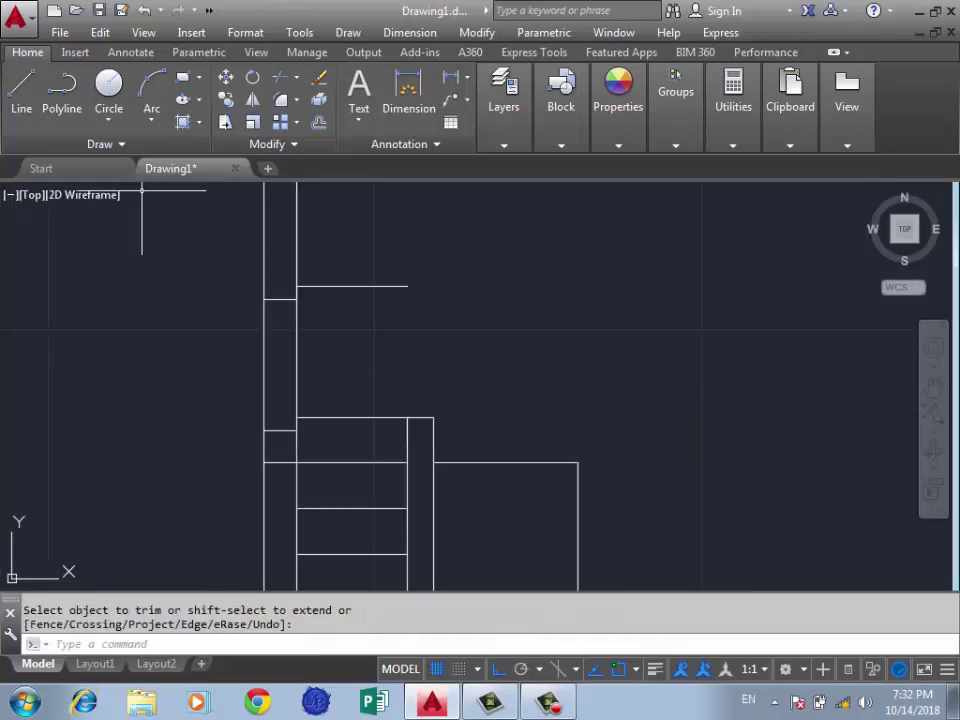
# Draw the landing edge running 1.42 right from the wall, then down to the lower wall
pyautogui.click(21, 85)
pyautogui.click(407, 287)
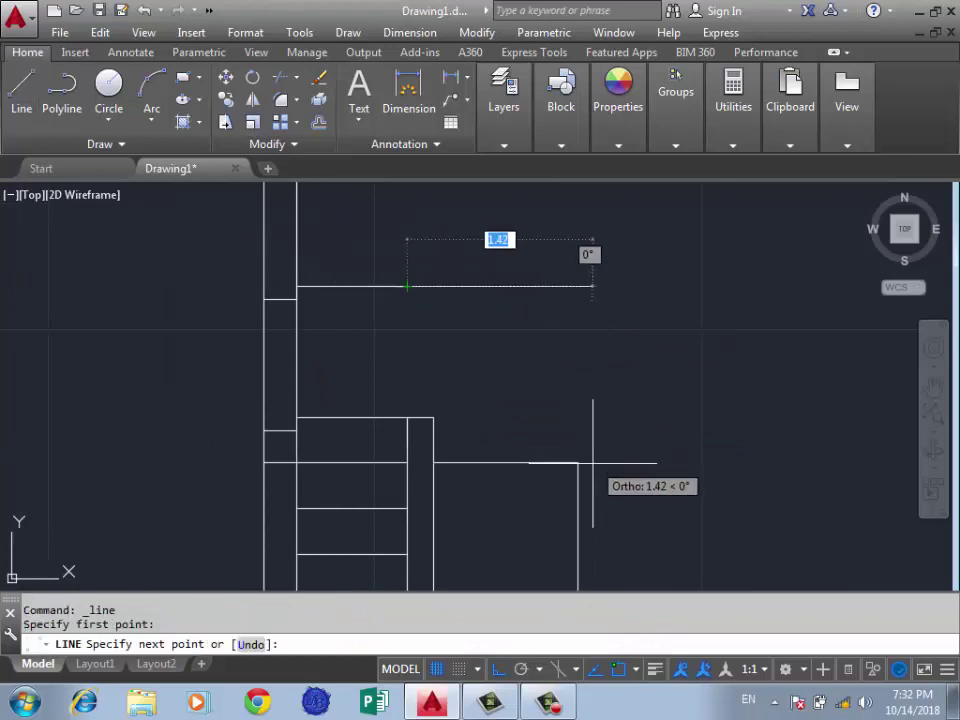
pyautogui.click(578, 287)
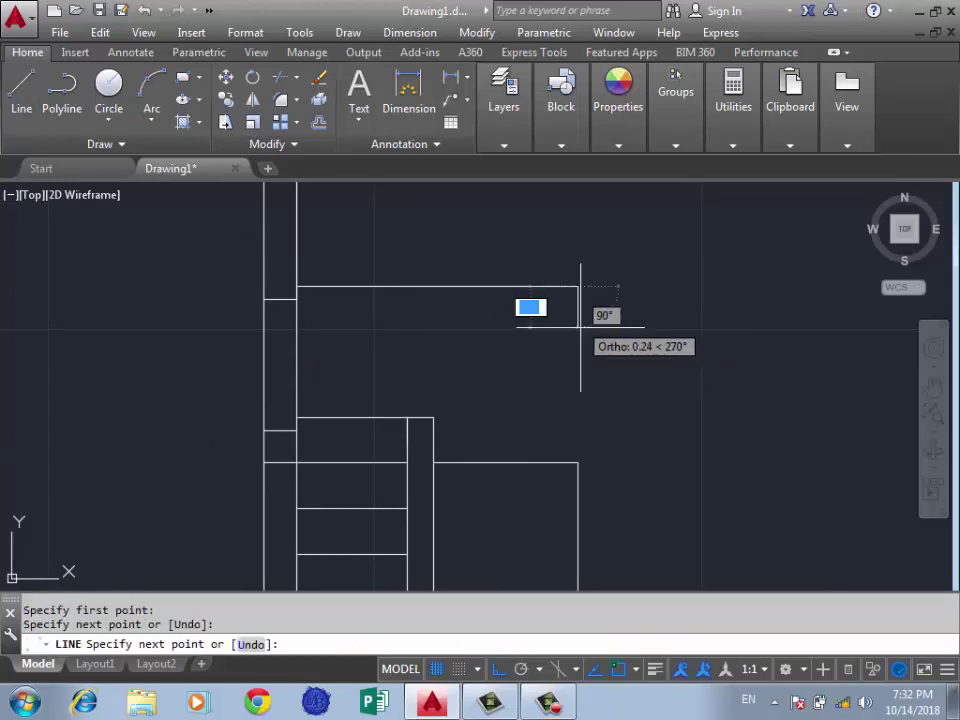
pyautogui.click(578, 463)
pyautogui.press('Return')
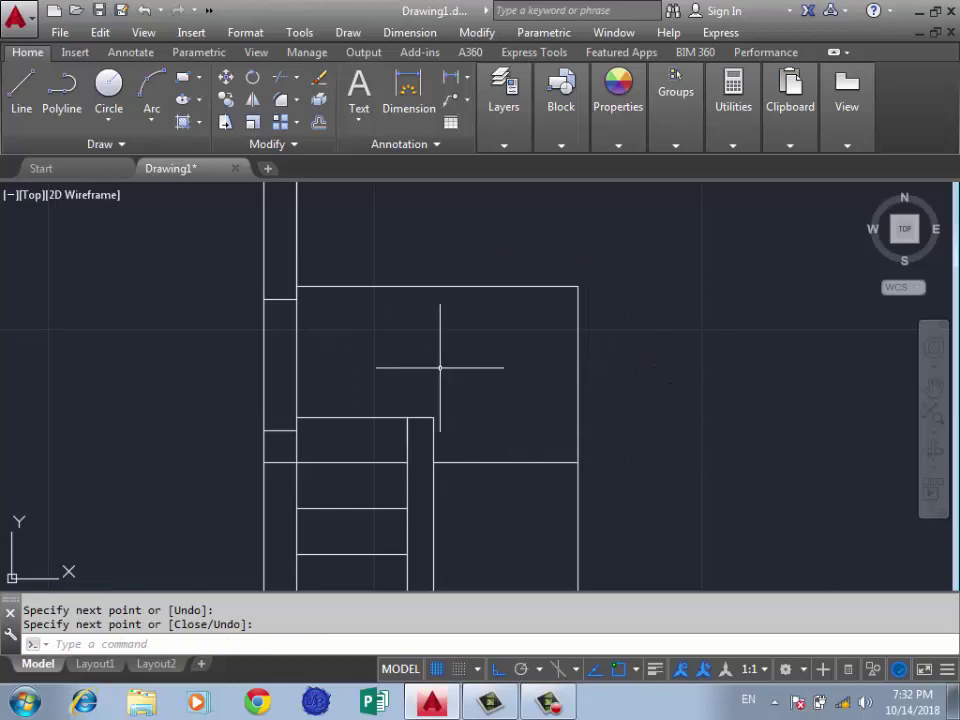
pyautogui.scroll(-4, 468, 303)
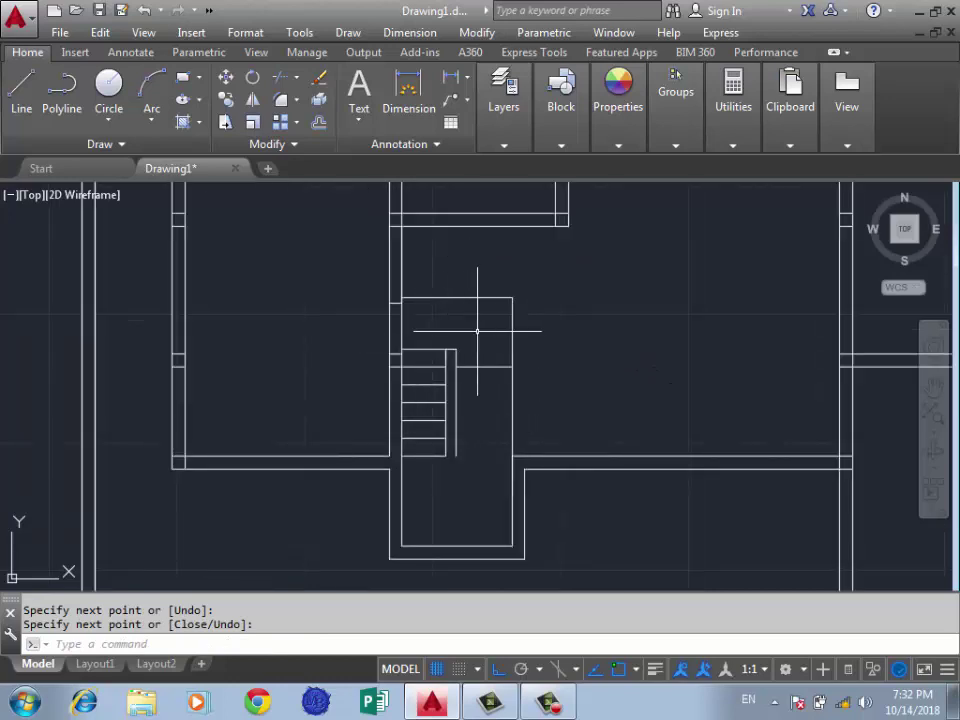
pyautogui.scroll(1, 472, 328)
pyautogui.scroll(2, 402, 340)
pyautogui.scroll(-2, 401, 320)
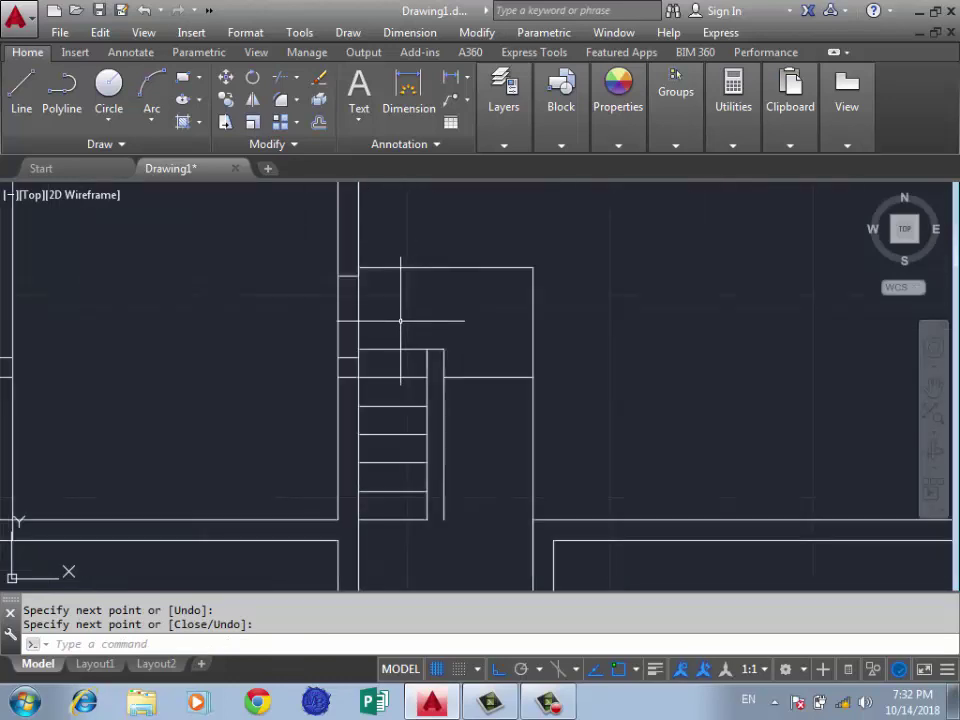
pyautogui.scroll(1, 400, 335)
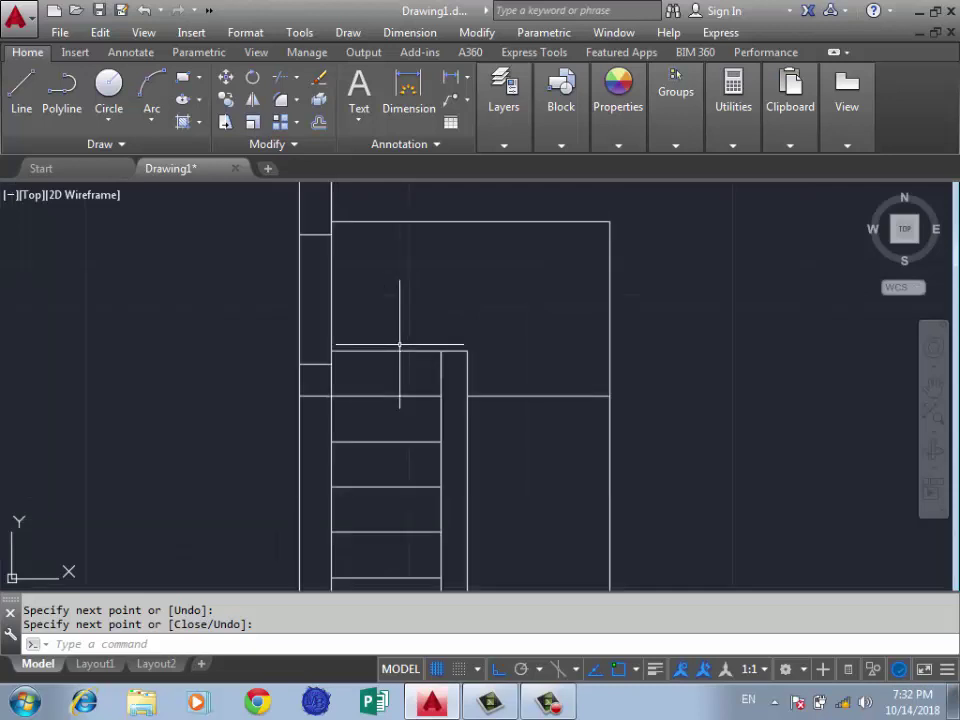
pyautogui.scroll(-1, 405, 316)
pyautogui.write('m')
pyautogui.press('Return')
# Move the seven stair tread lines by 0.2, then undo that move
pyautogui.click(401, 316)
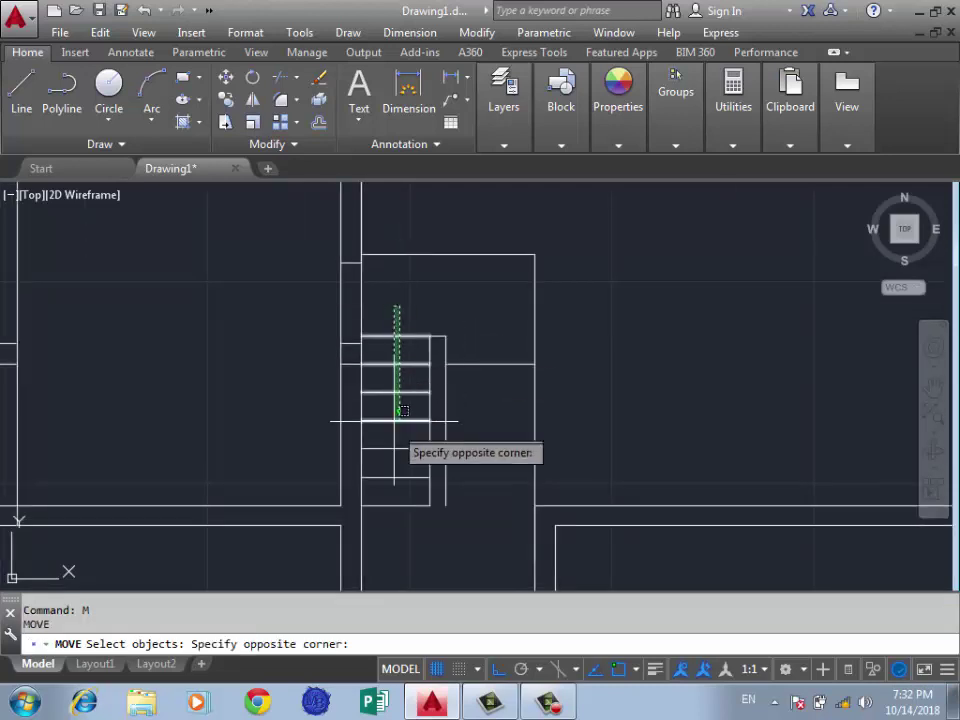
pyautogui.click(388, 536)
pyautogui.press('Return')
pyautogui.click(429, 506)
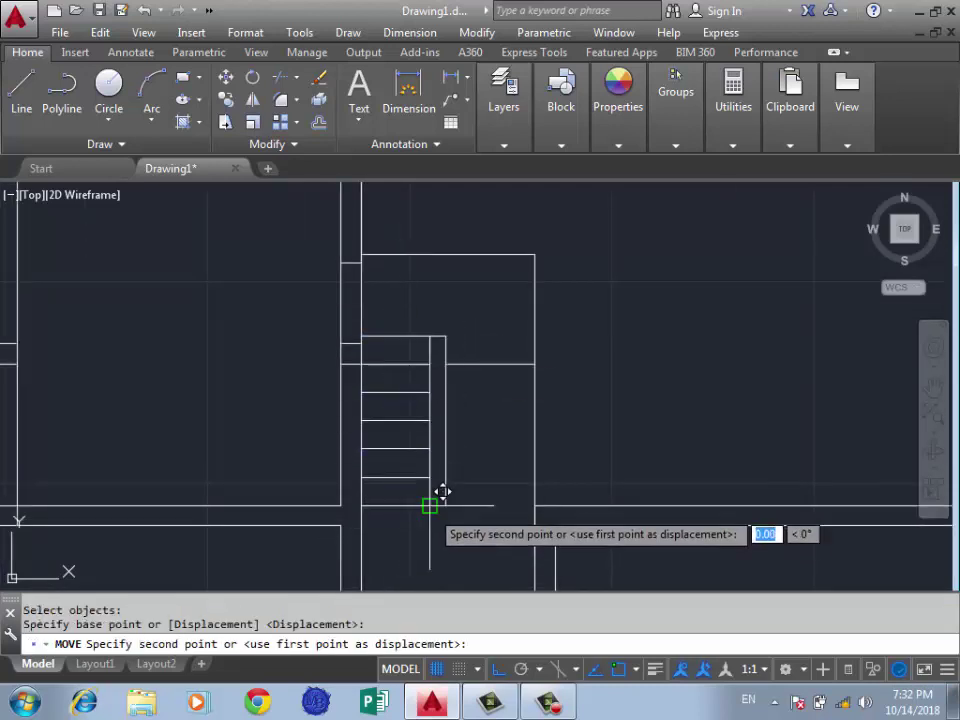
pyautogui.write('0.2')
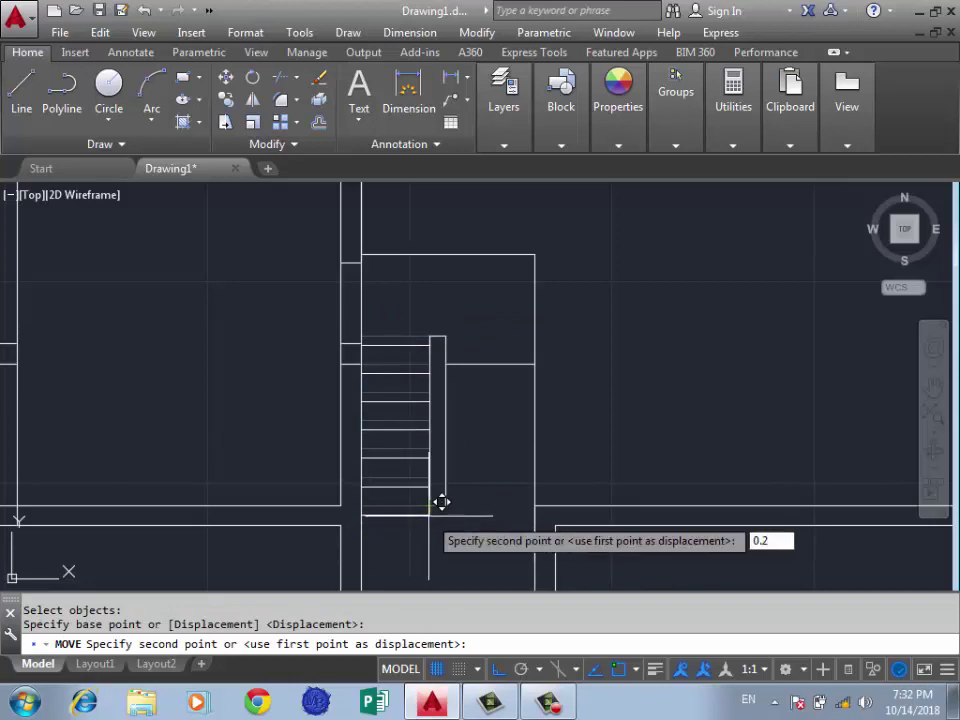
pyautogui.press('Return')
pyautogui.hotkey('ctrl', 'z')
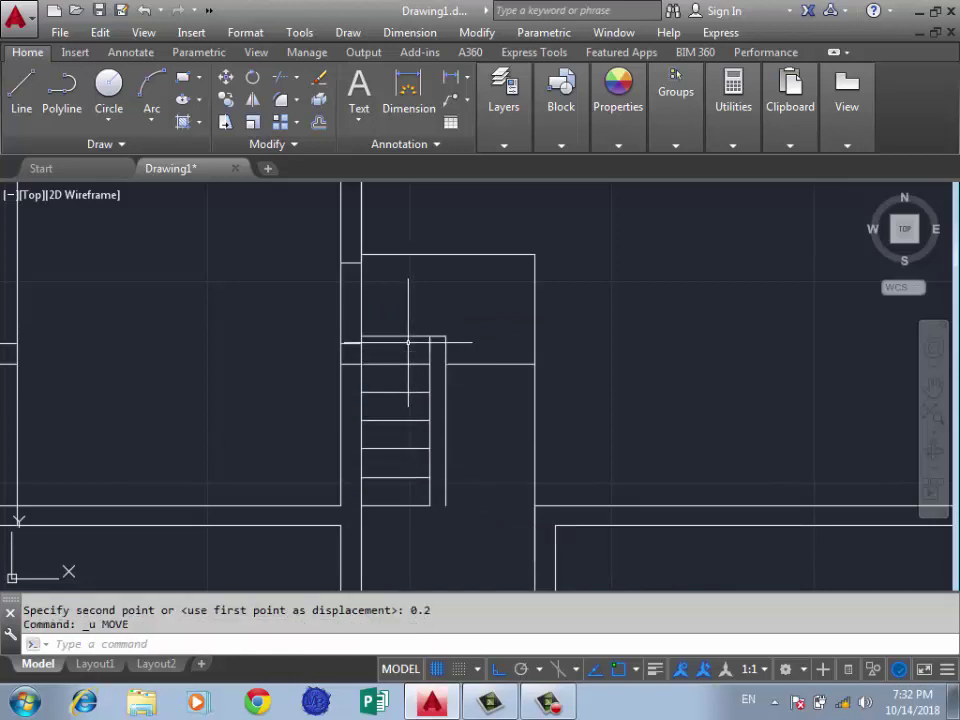
# Move all the stair tread lines by 0.15 instead
pyautogui.click(408, 324)
pyautogui.click(390, 514)
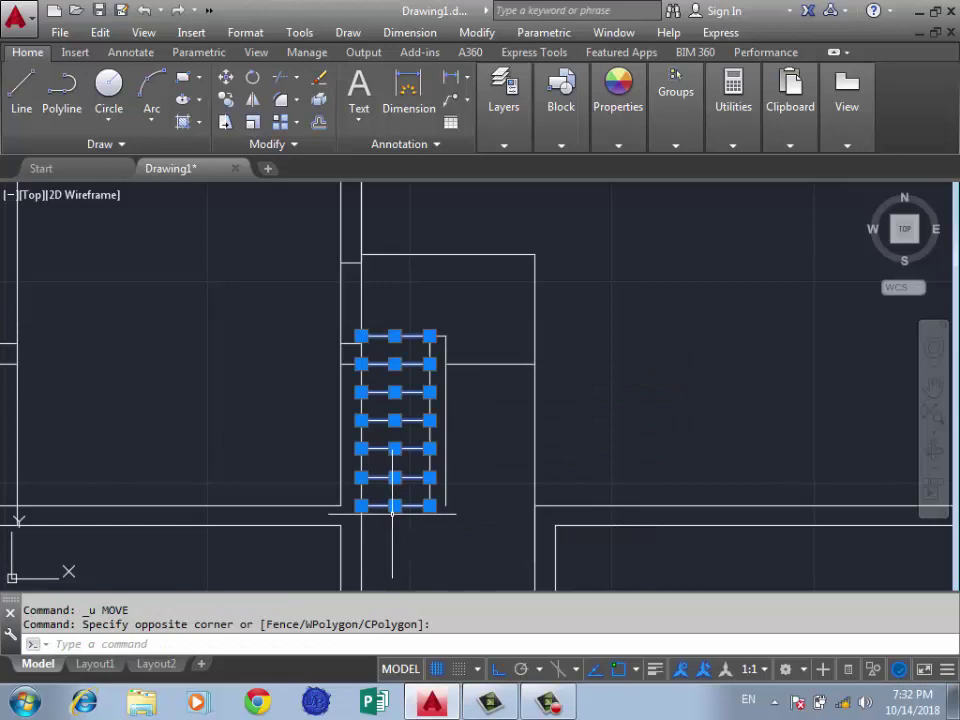
pyautogui.write('m')
pyautogui.press('Return')
pyautogui.click(430, 506)
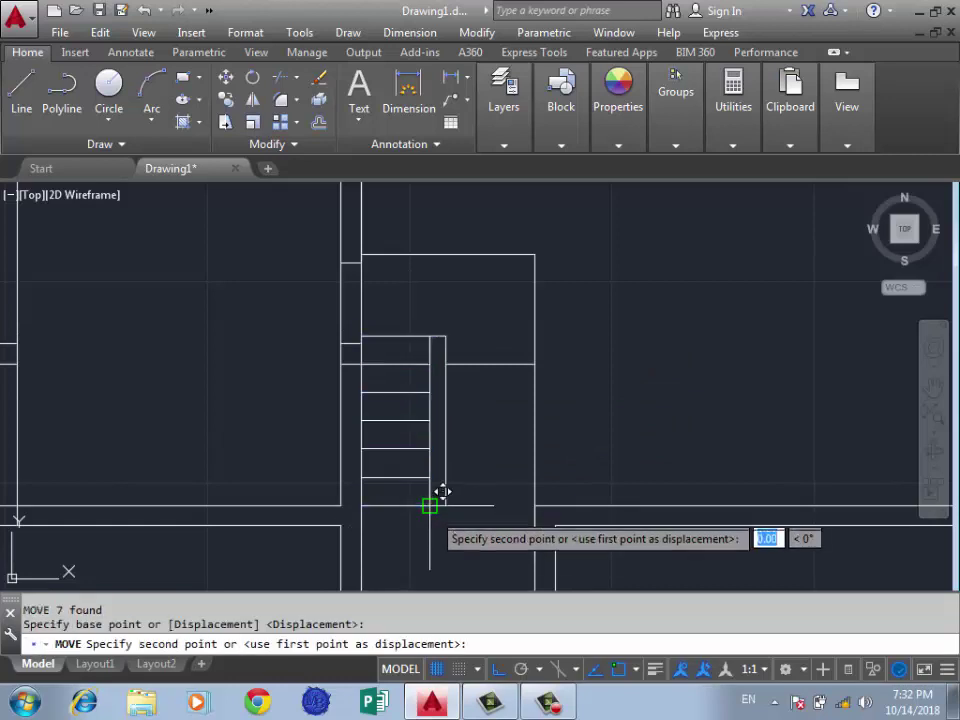
pyautogui.write('0.15')
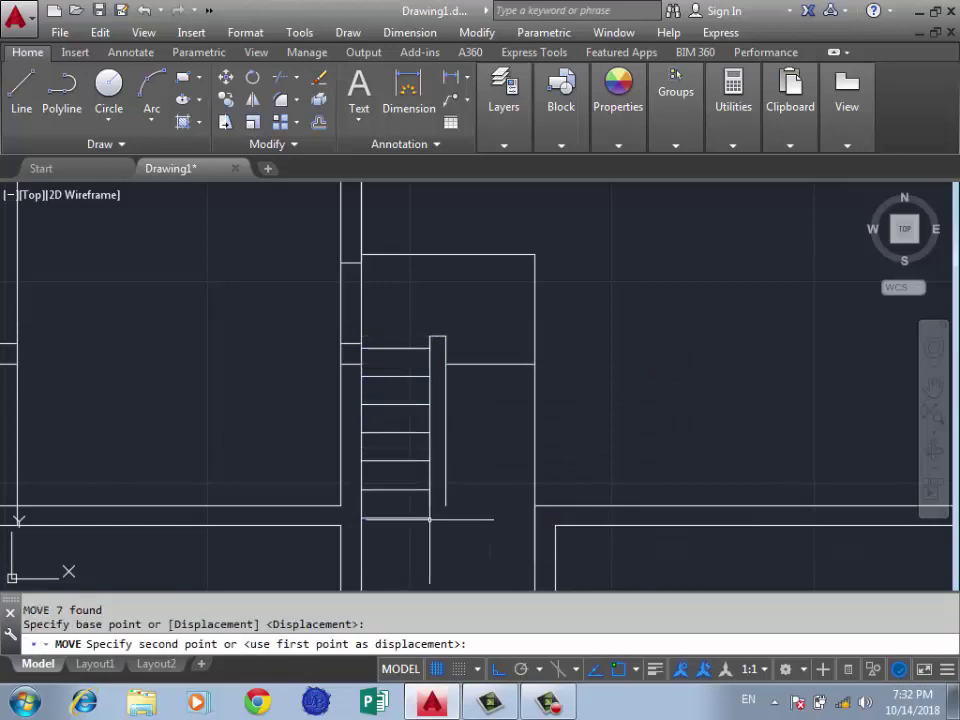
pyautogui.press('Return')
pyautogui.scroll(2, 423, 325)
pyautogui.write('m')
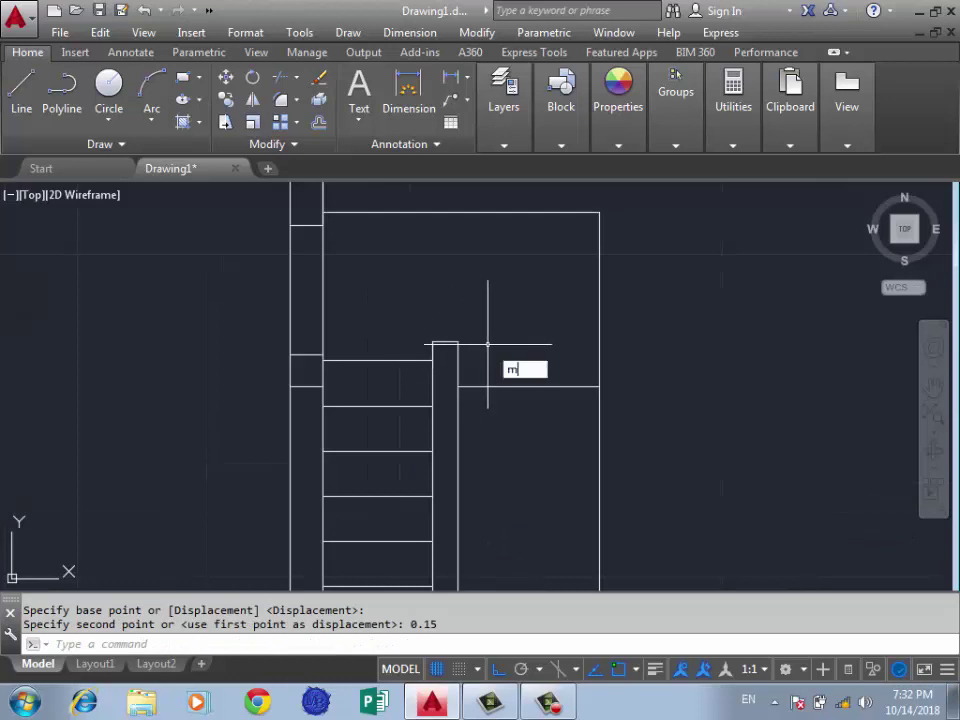
# Move the horizontal line beside the post so it sits at the post's corner
pyautogui.press('Return')
pyautogui.click(497, 386)
pyautogui.press('Return')
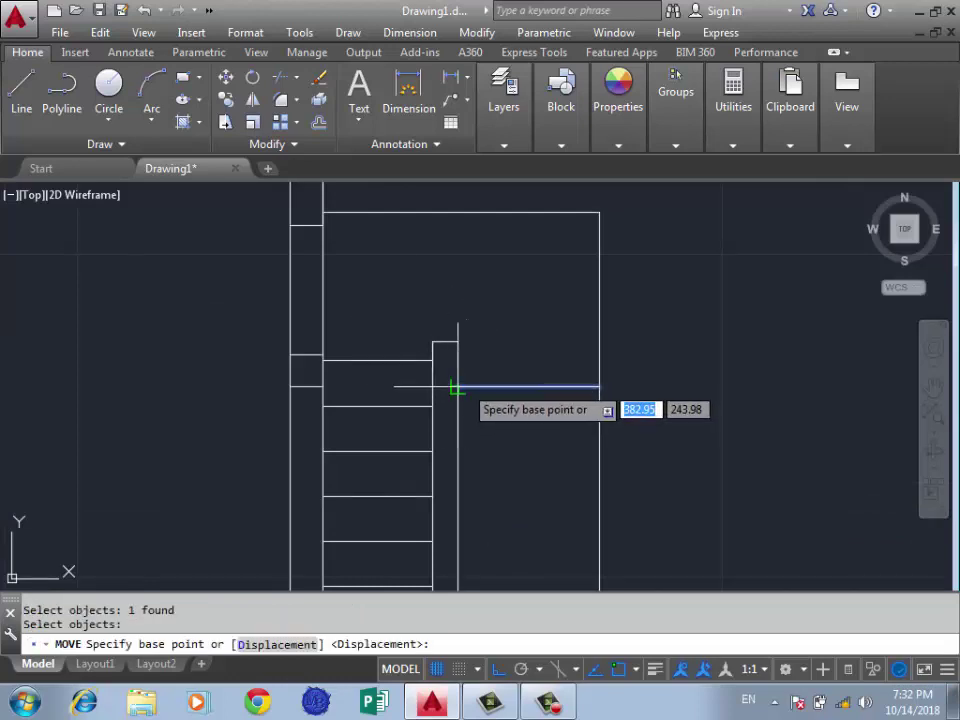
pyautogui.click(455, 387)
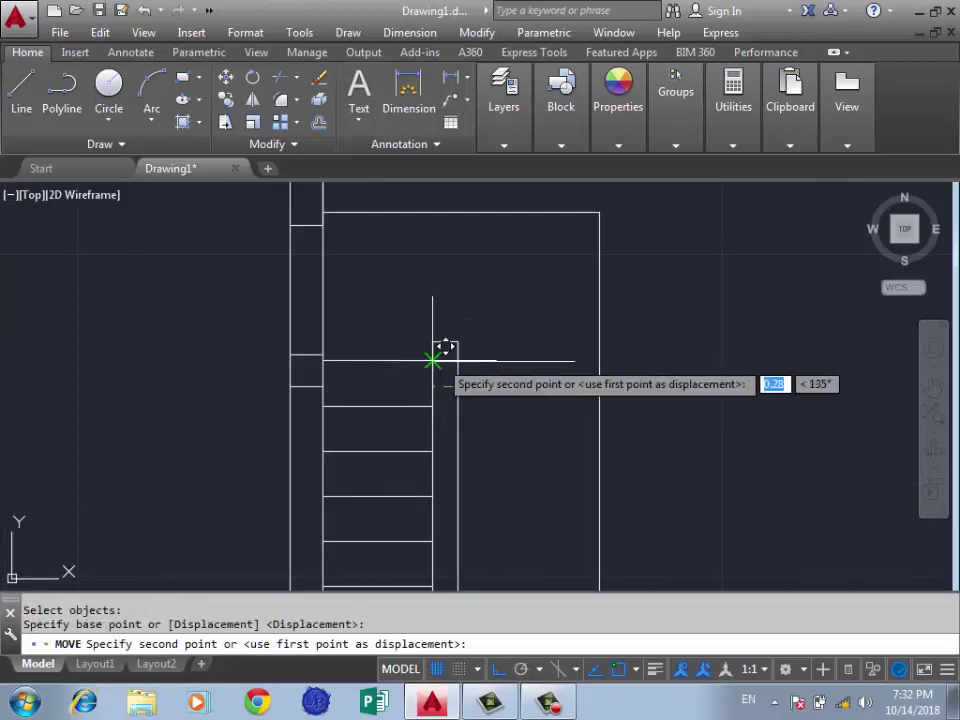
pyautogui.scroll(4, 445, 348)
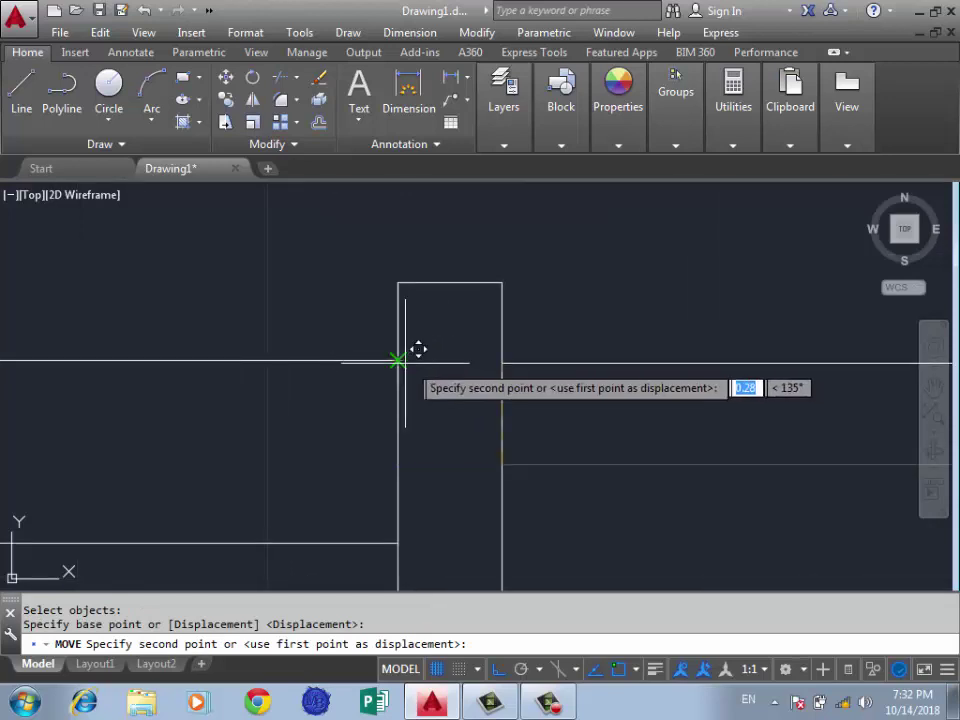
pyautogui.click(440, 365)
pyautogui.press('Return')
# Enable all object snap modes in Object Snap Settings and confirm with OK
pyautogui.scroll(-3, 336, 317)
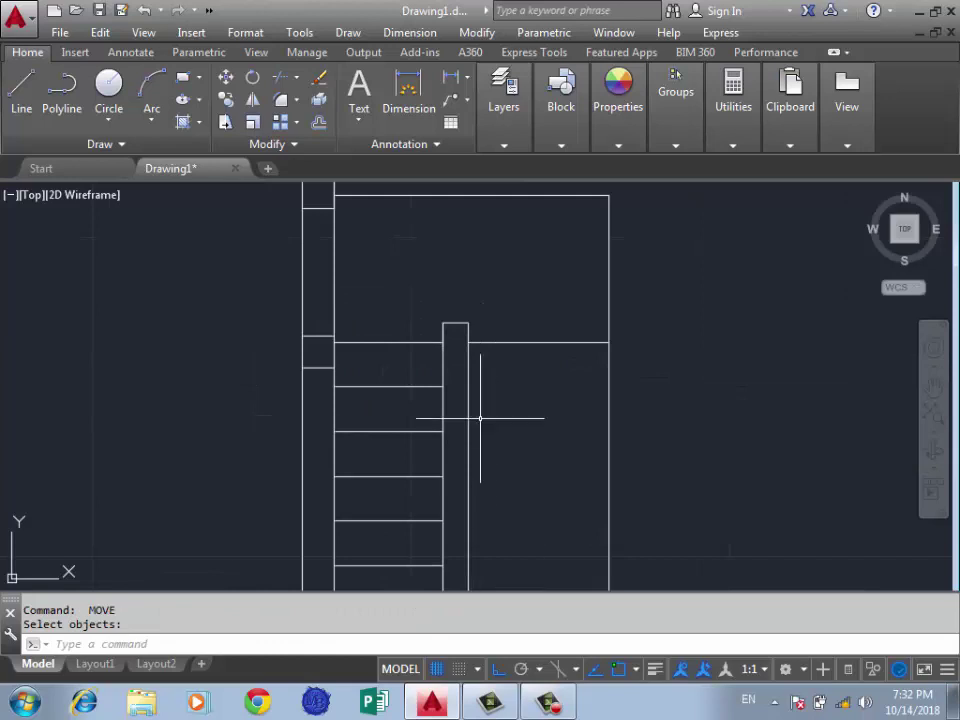
pyautogui.scroll(3, 455, 352)
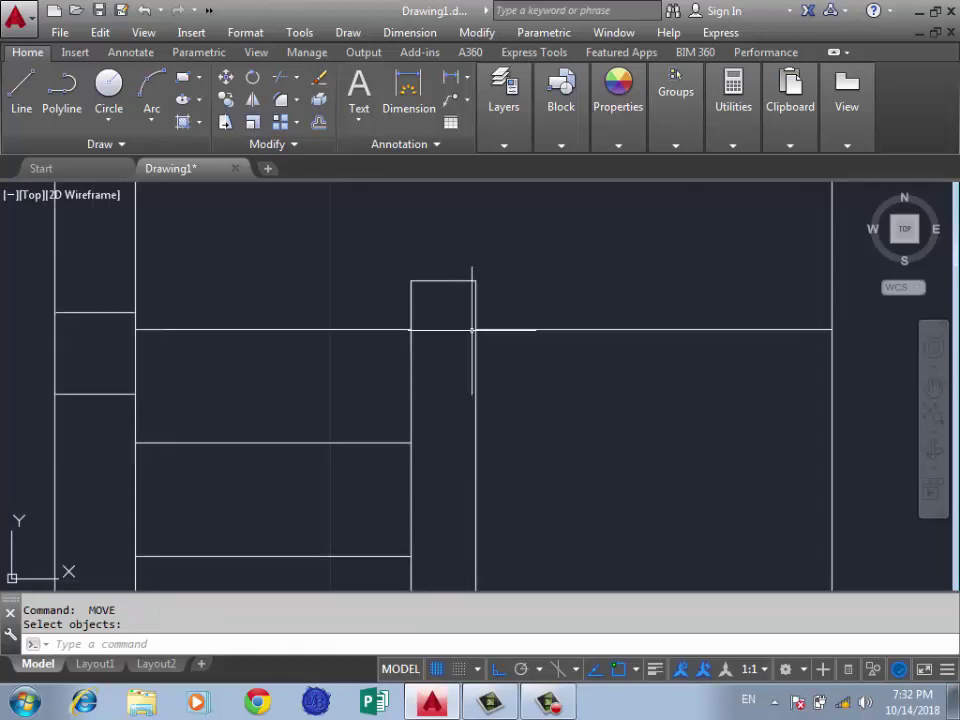
pyautogui.click(635, 669)
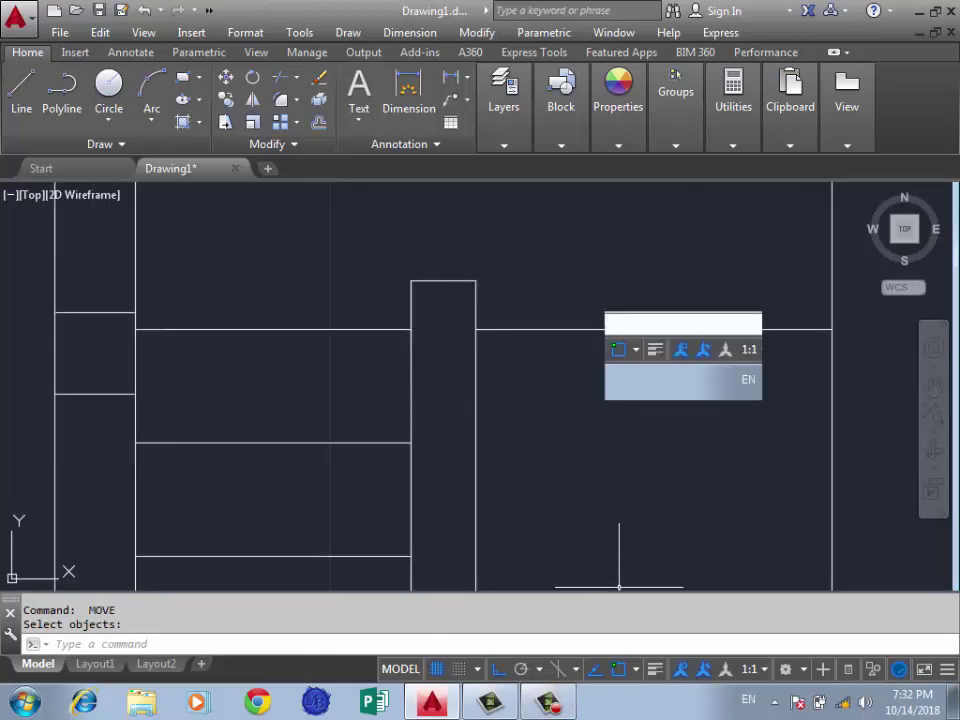
pyautogui.click(680, 643)
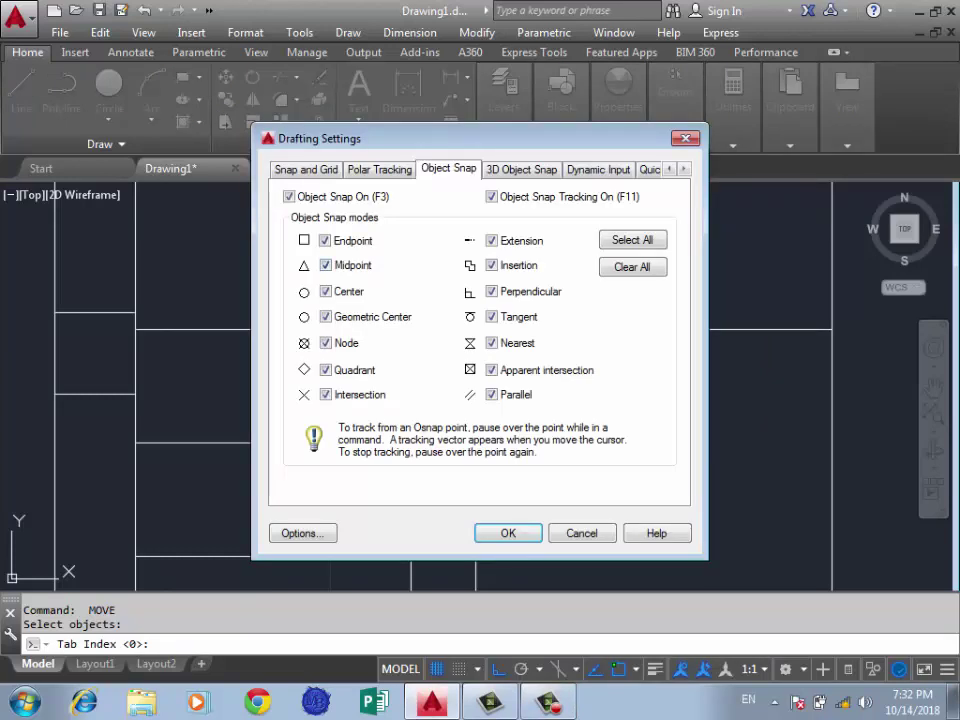
pyautogui.click(508, 533)
pyautogui.scroll(-3, 509, 365)
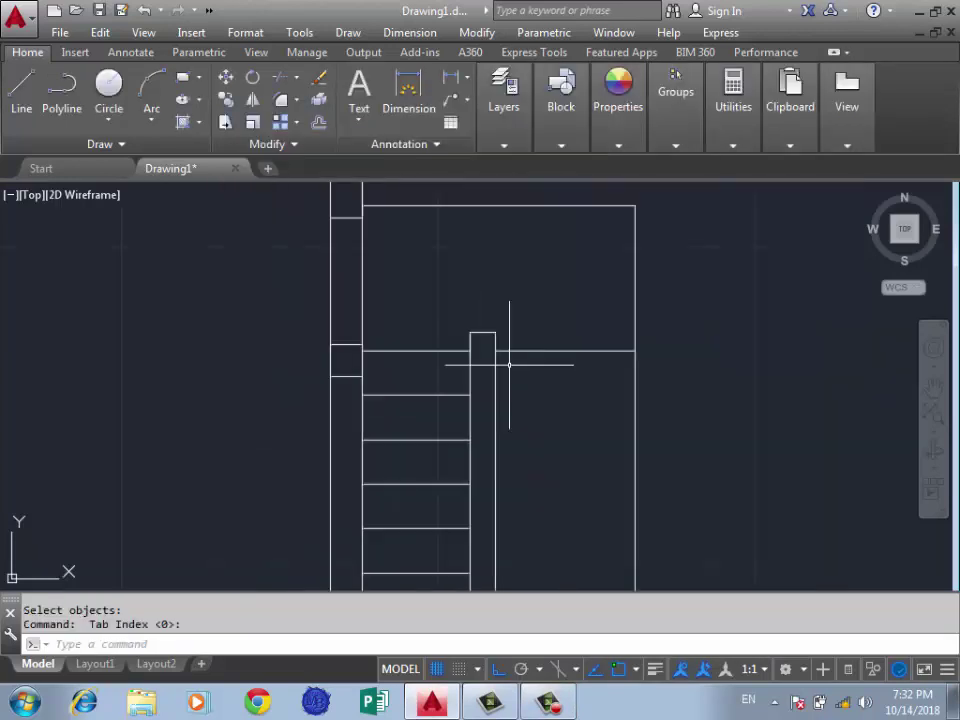
pyautogui.scroll(3, 474, 275)
pyautogui.scroll(-3, 460, 320)
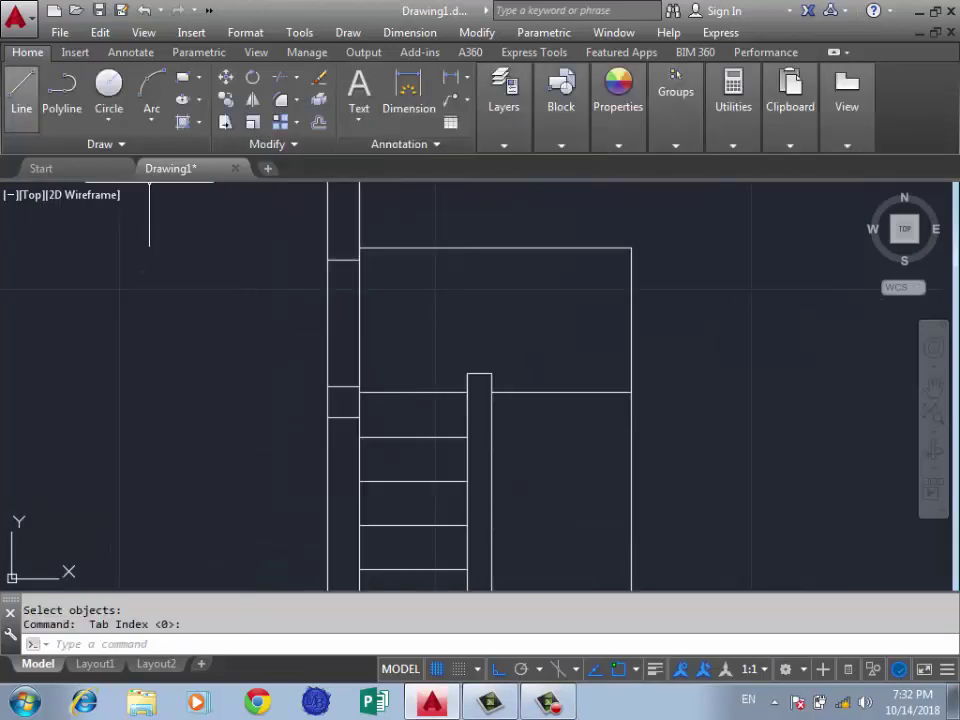
# Draw a diagonal winder line from the post's corner to the left wall
pyautogui.click(21, 95)
pyautogui.scroll(3, 460, 380)
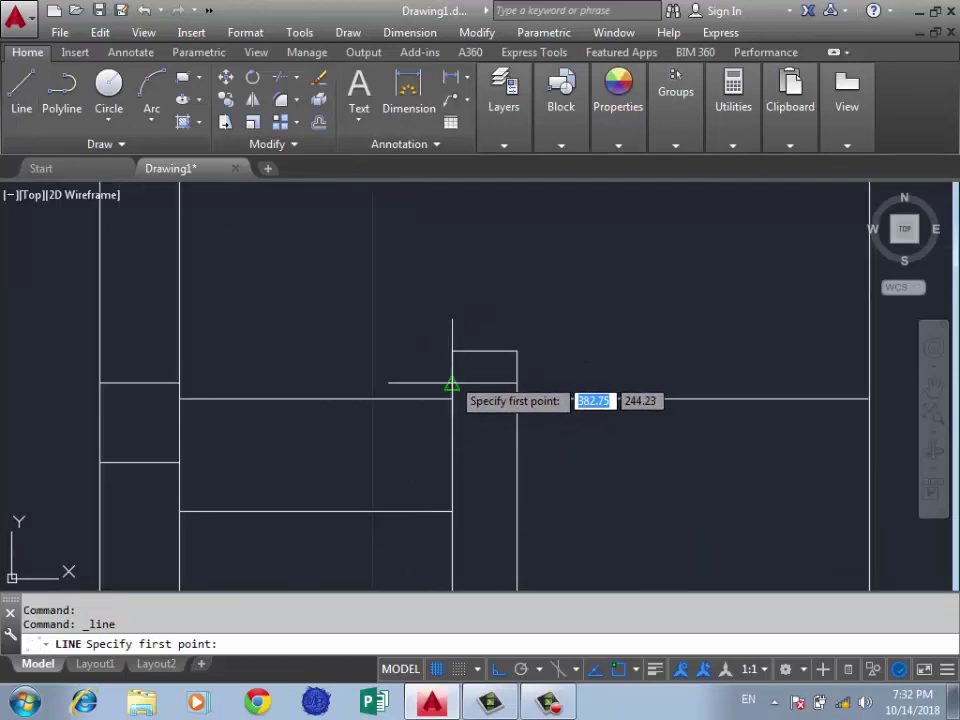
pyautogui.click(452, 372)
pyautogui.scroll(-2, 548, 430)
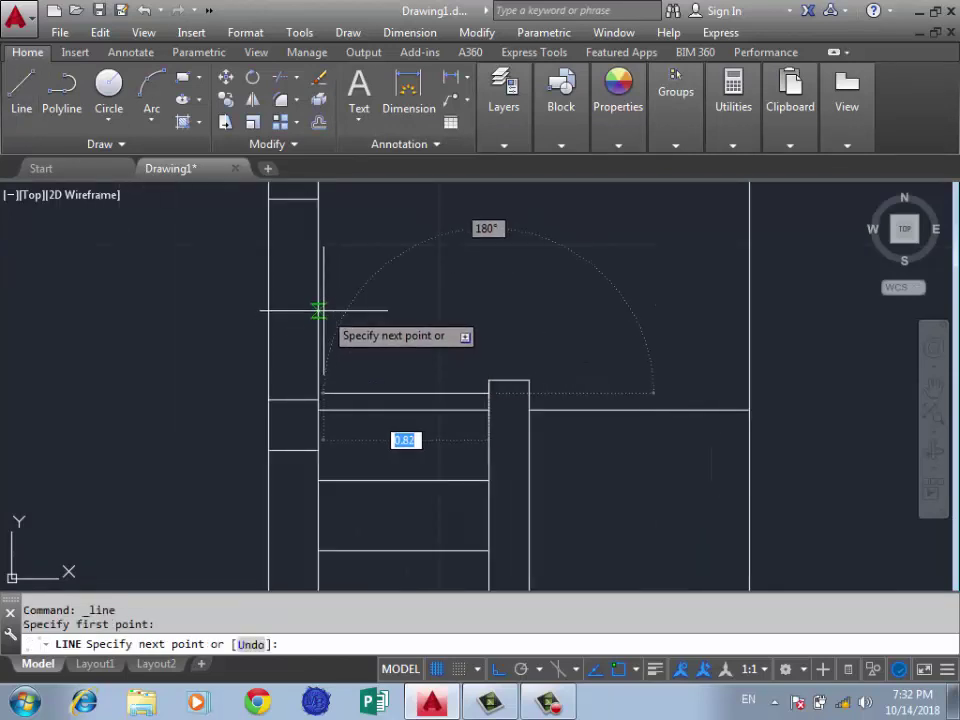
pyautogui.click(317, 310)
pyautogui.press('Return')
# Draw a vertical winder line from the post's top corner straight up to the wall
pyautogui.press('Return')
pyautogui.click(489, 380)
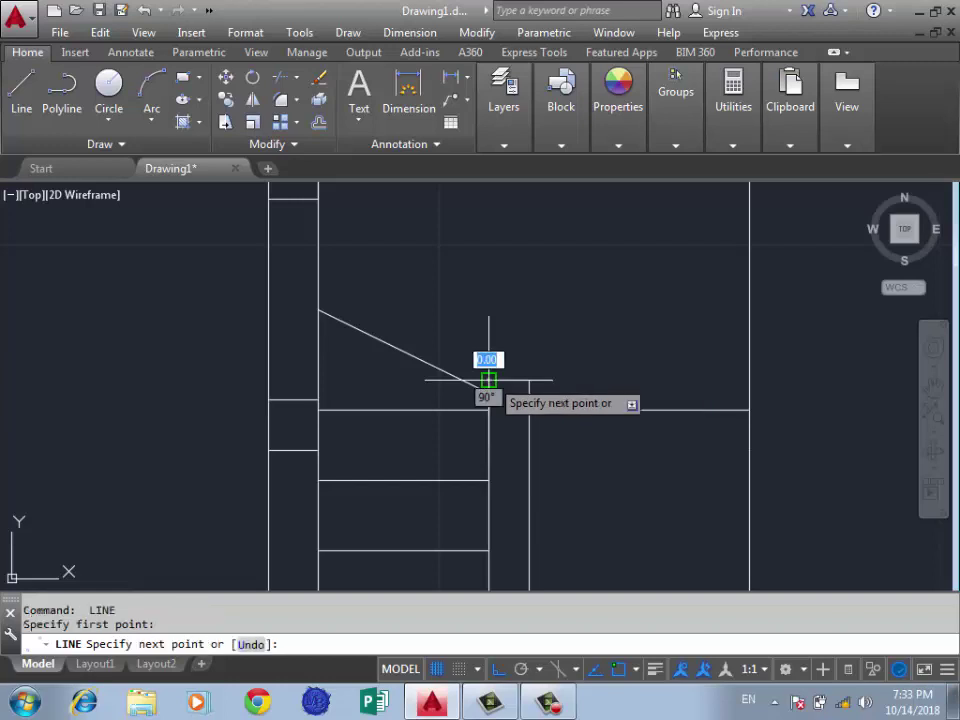
pyautogui.scroll(-2, 489, 380)
pyautogui.press('Escape')
pyautogui.scroll(4, 478, 350)
pyautogui.press('Return')
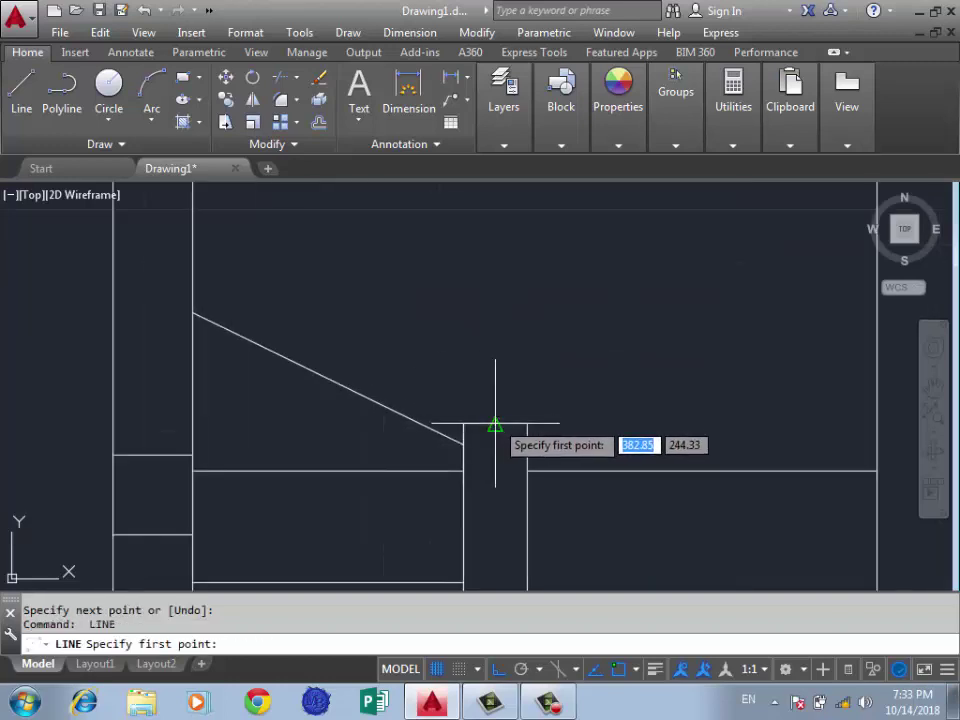
pyautogui.click(495, 425)
pyautogui.scroll(-3, 495, 425)
pyautogui.click(495, 300)
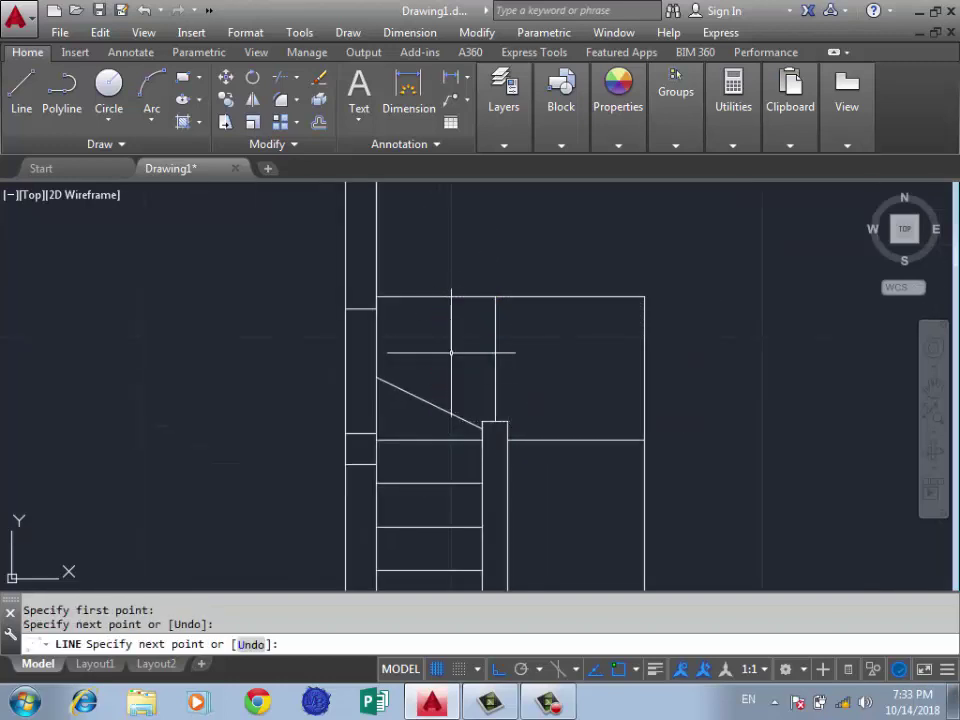
pyautogui.press('Return')
pyautogui.scroll(3, 477, 407)
# Draw a second diagonal winder line from the post's top-left corner to the top wall
pyautogui.press('Return')
pyautogui.scroll(6, 496, 471)
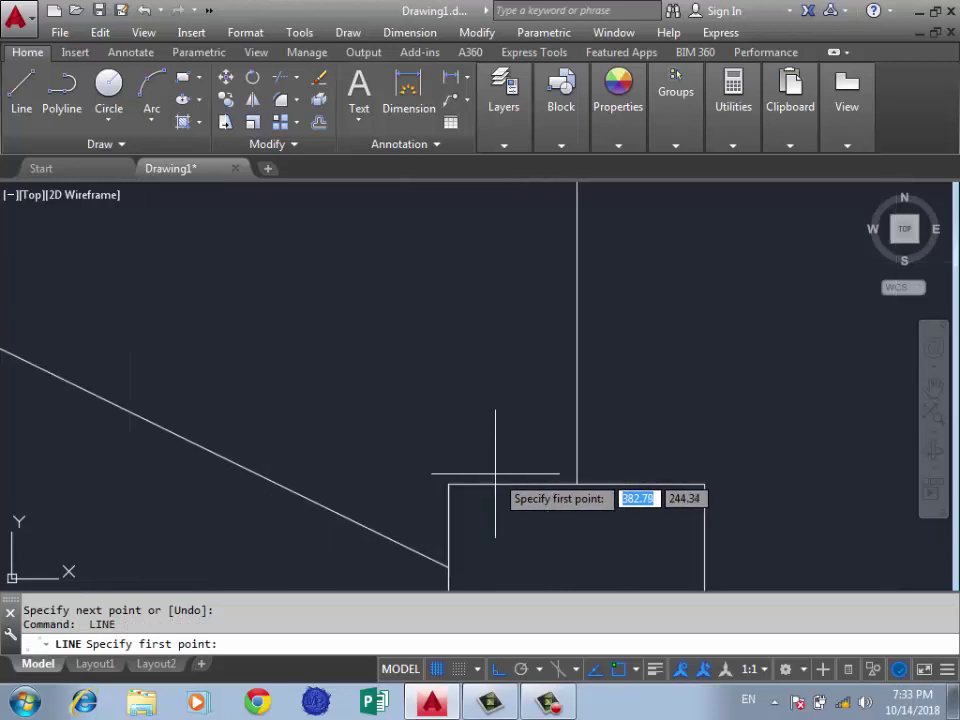
pyautogui.click(501, 483)
pyautogui.scroll(-6, 515, 485)
pyautogui.scroll(-6, 414, 315)
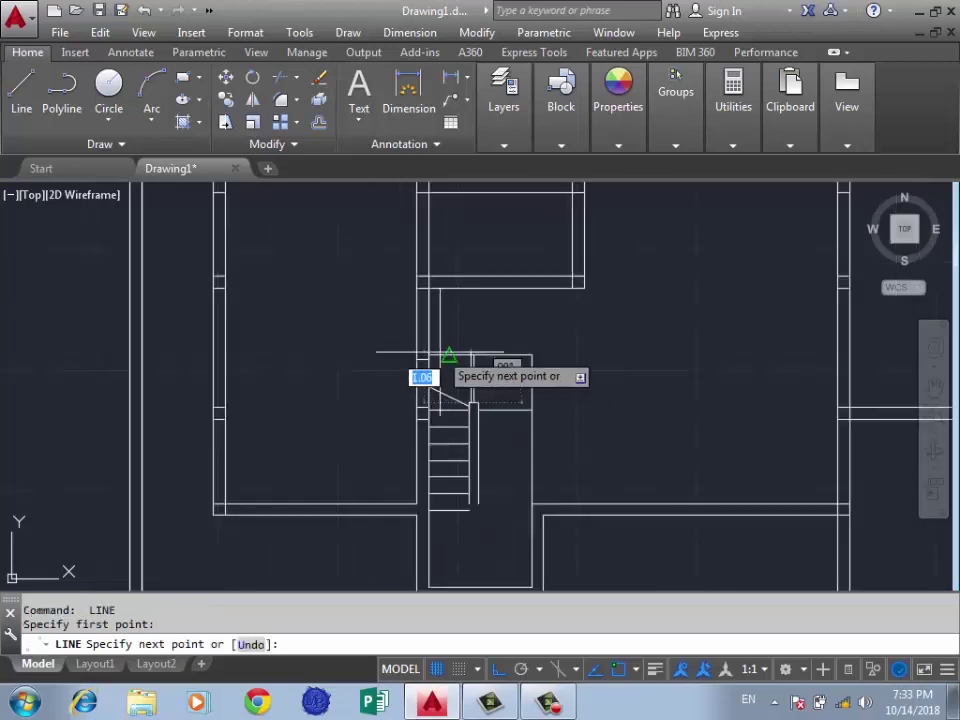
pyautogui.scroll(3, 446, 360)
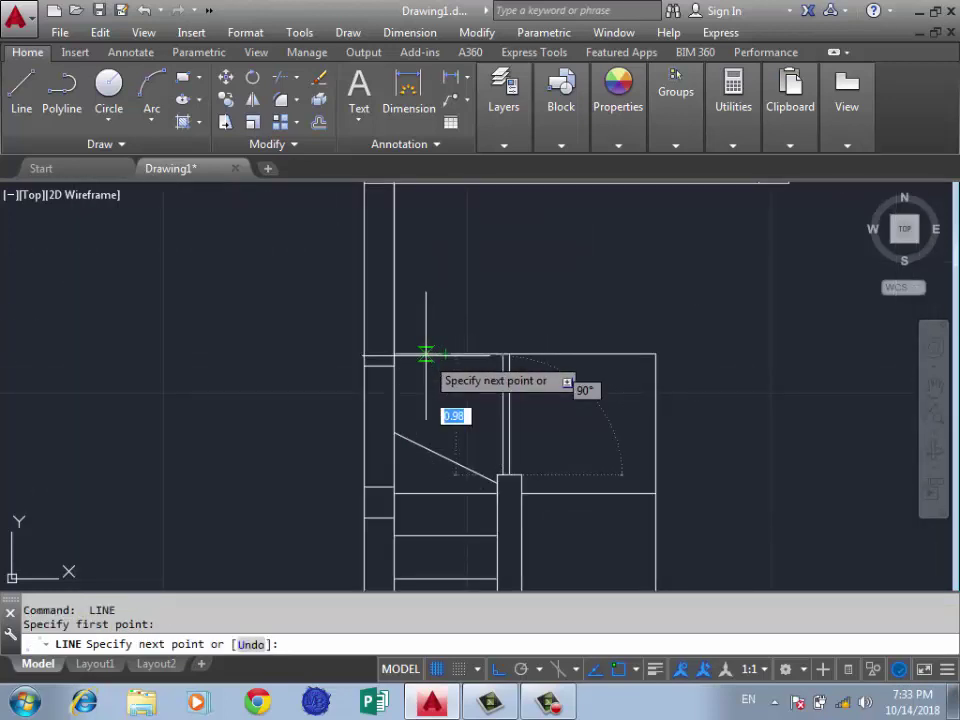
pyautogui.click(427, 353)
pyautogui.press('Return')
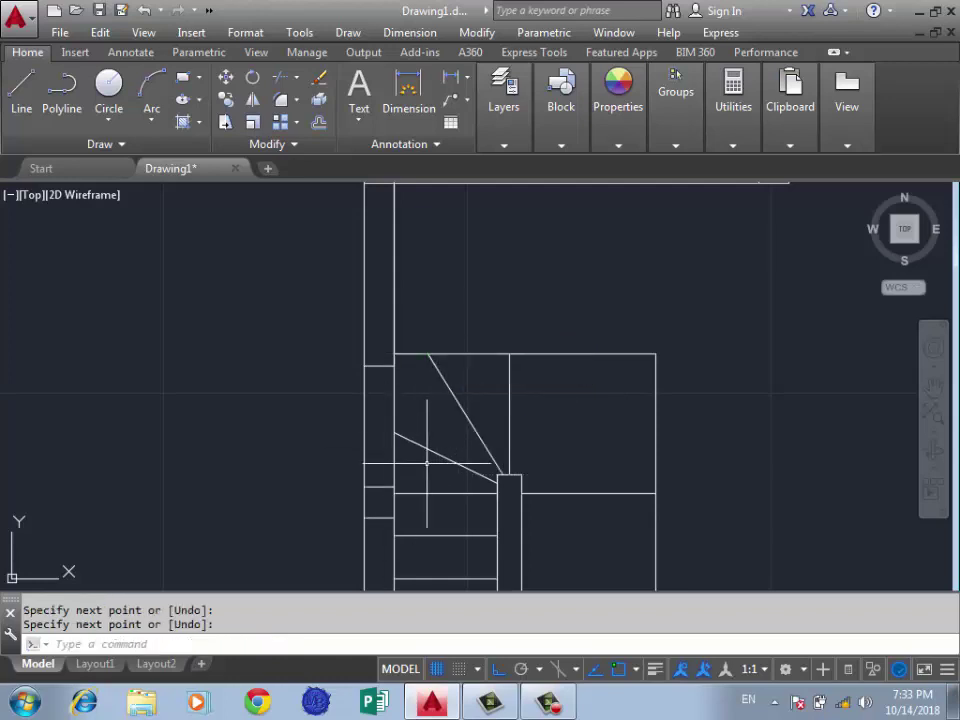
# Select the lower diagonal winder line and cancel an attempted endpoint adjustment
pyautogui.click(430, 450)
pyautogui.scroll(5, 396, 435)
pyautogui.click(396, 435)
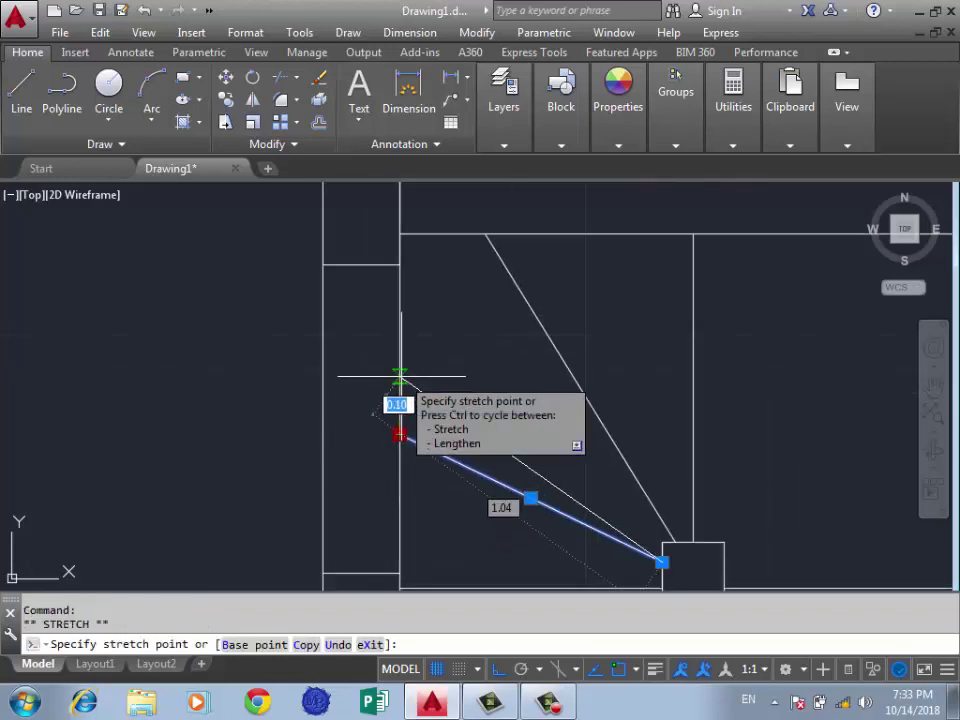
pyautogui.press('Escape')
pyautogui.scroll(-4, 206, 377)
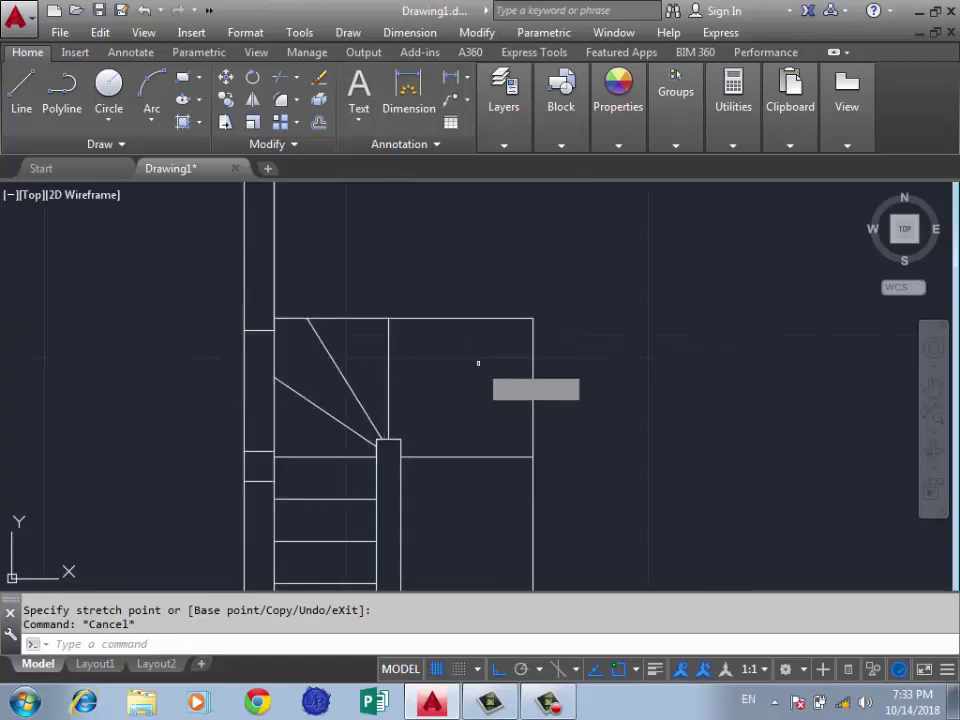
# Mirror the two diagonal winder lines about the post's vertical centre axis, keeping the originals
pyautogui.write('mi')
pyautogui.press('Return')
pyautogui.click(358, 352)
pyautogui.click(310, 440)
pyautogui.scroll(2, 395, 456)
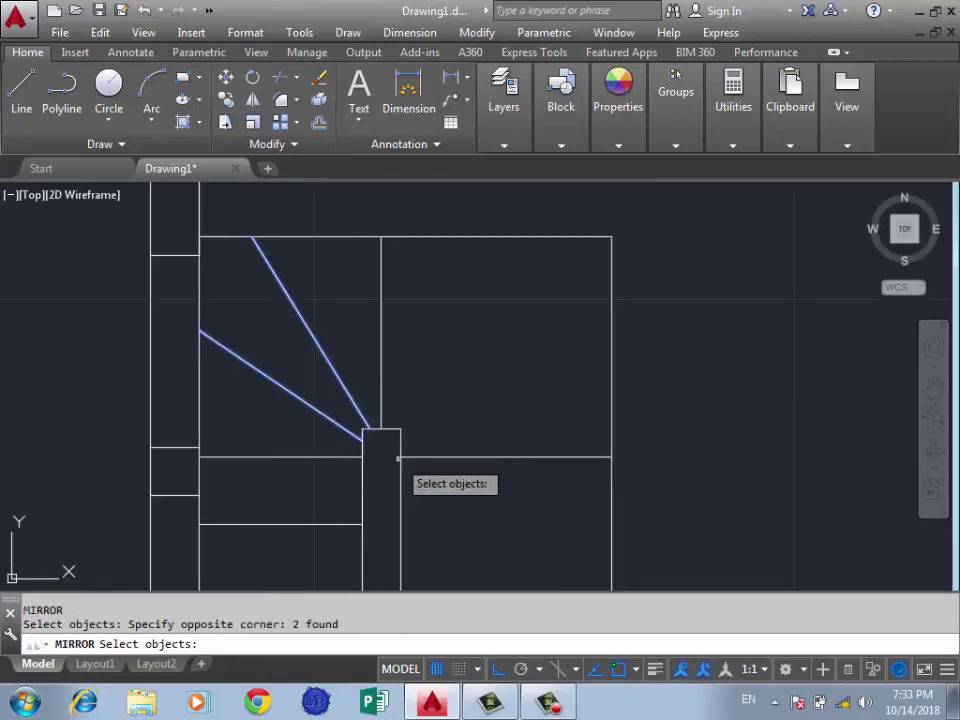
pyautogui.press('Return')
pyautogui.click(380, 448)
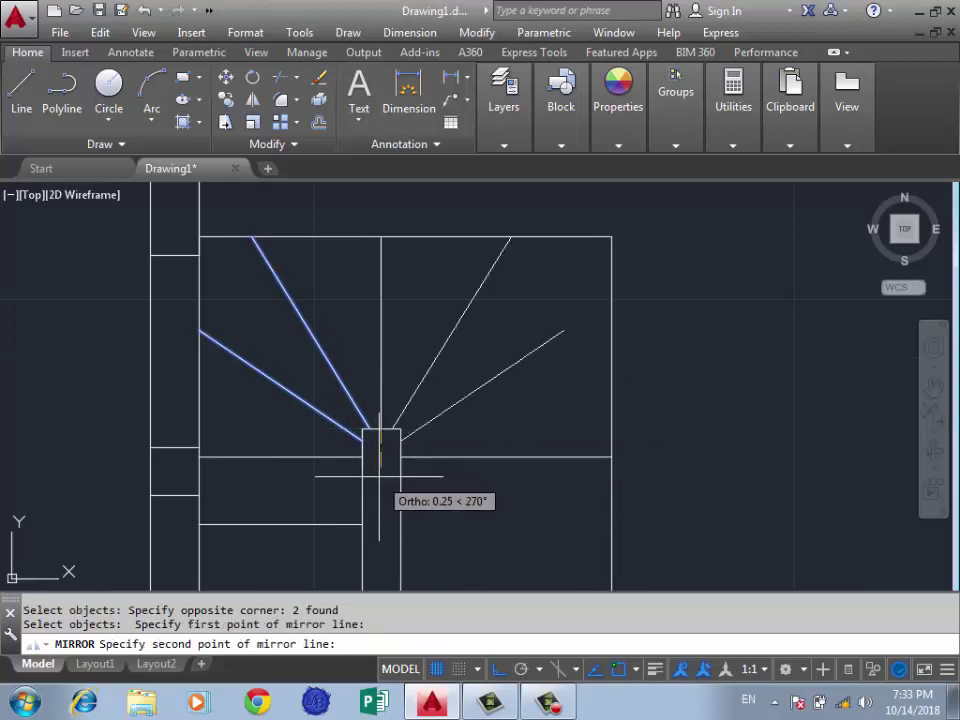
pyautogui.click(379, 476)
pyautogui.press('Return')
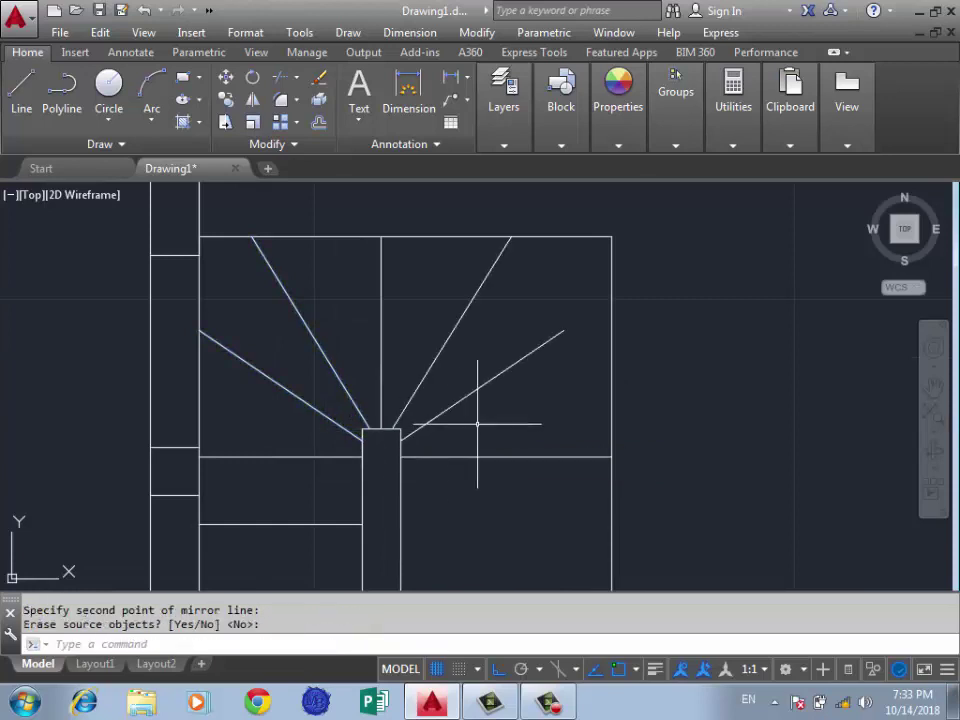
pyautogui.scroll(-2, 460, 426)
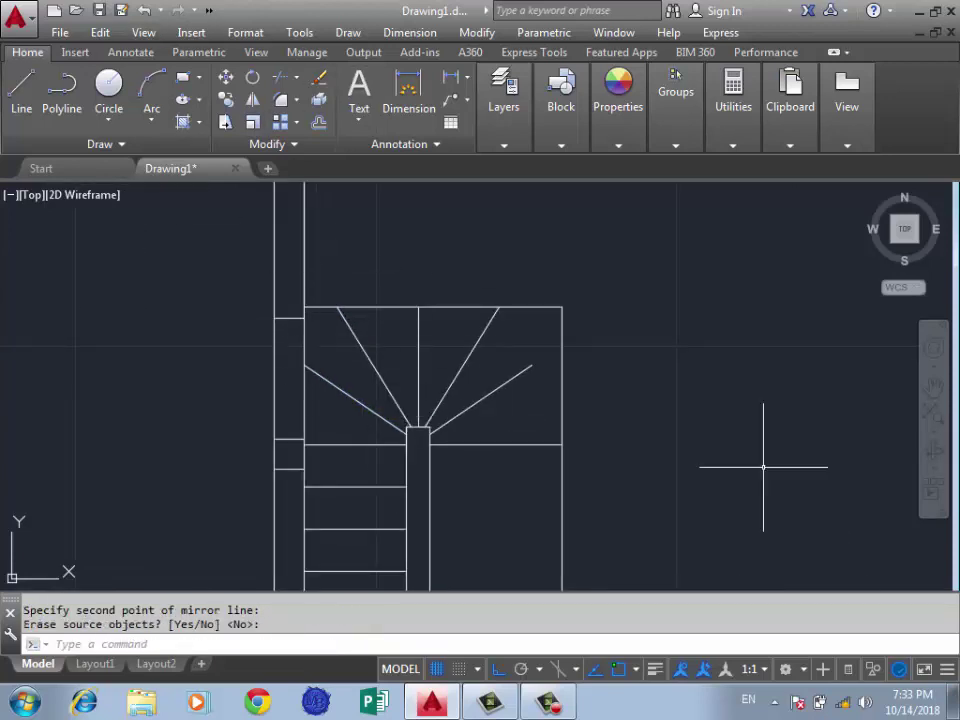
pyautogui.scroll(-2, 724, 376)
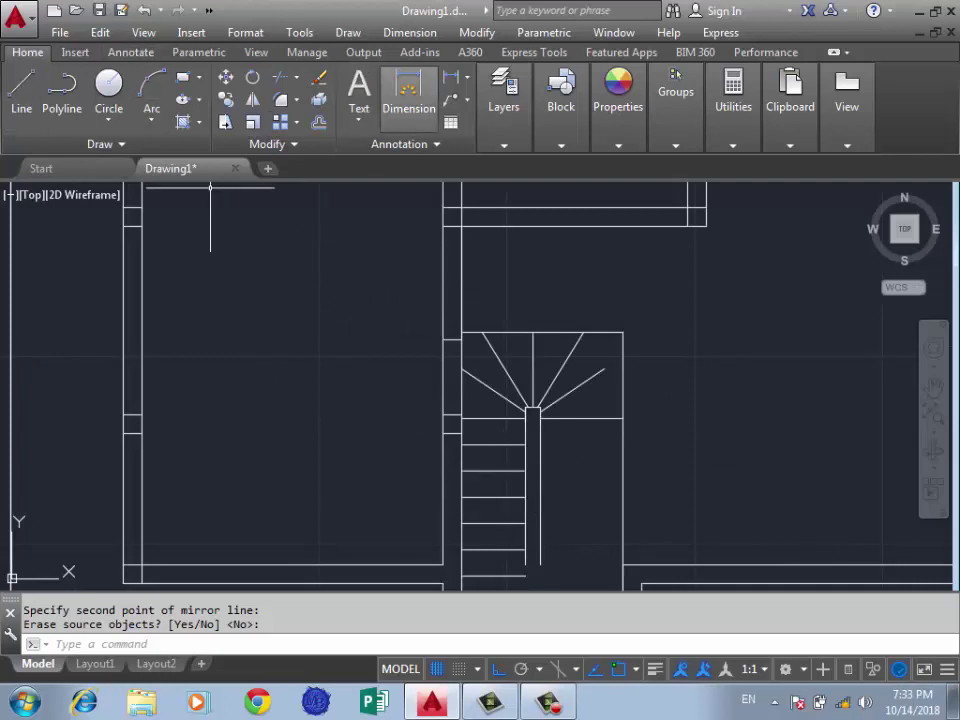
pyautogui.click(407, 90)
pyautogui.scroll(2, 528, 452)
pyautogui.scroll(2, 520, 448)
pyautogui.click(517, 438)
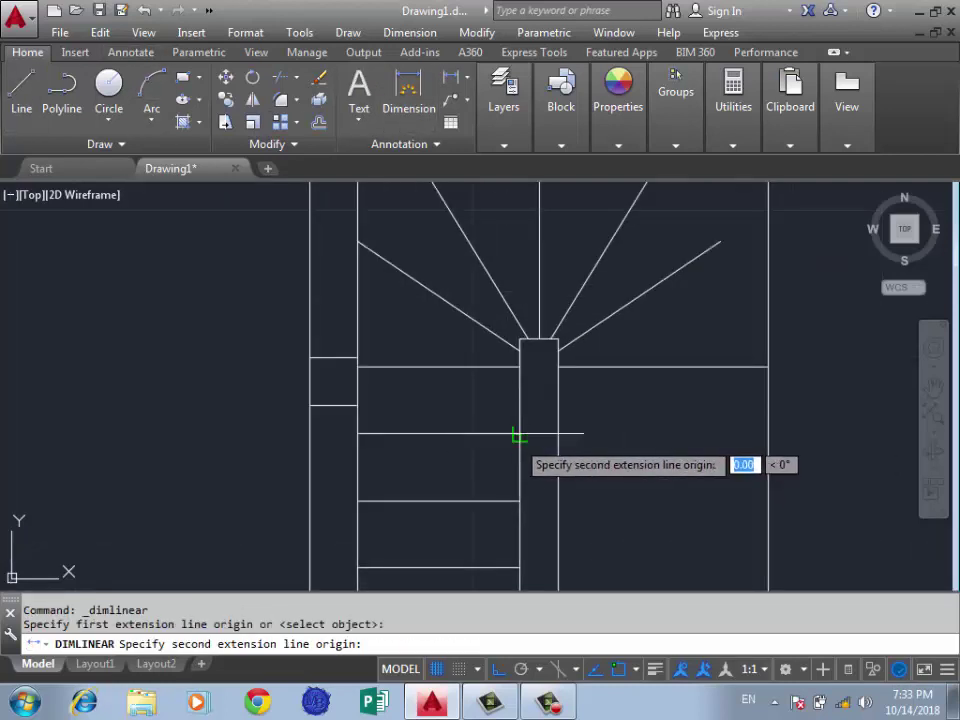
pyautogui.click(352, 436)
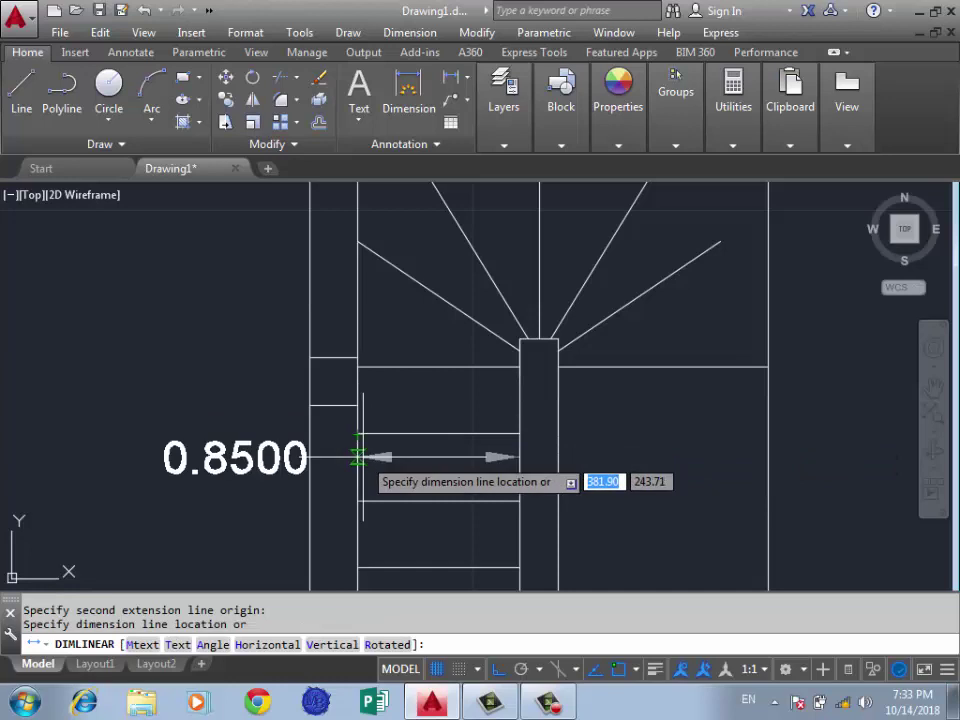
pyautogui.press('Escape')
pyautogui.scroll(-2, 393, 376)
pyautogui.scroll(-3, 451, 316)
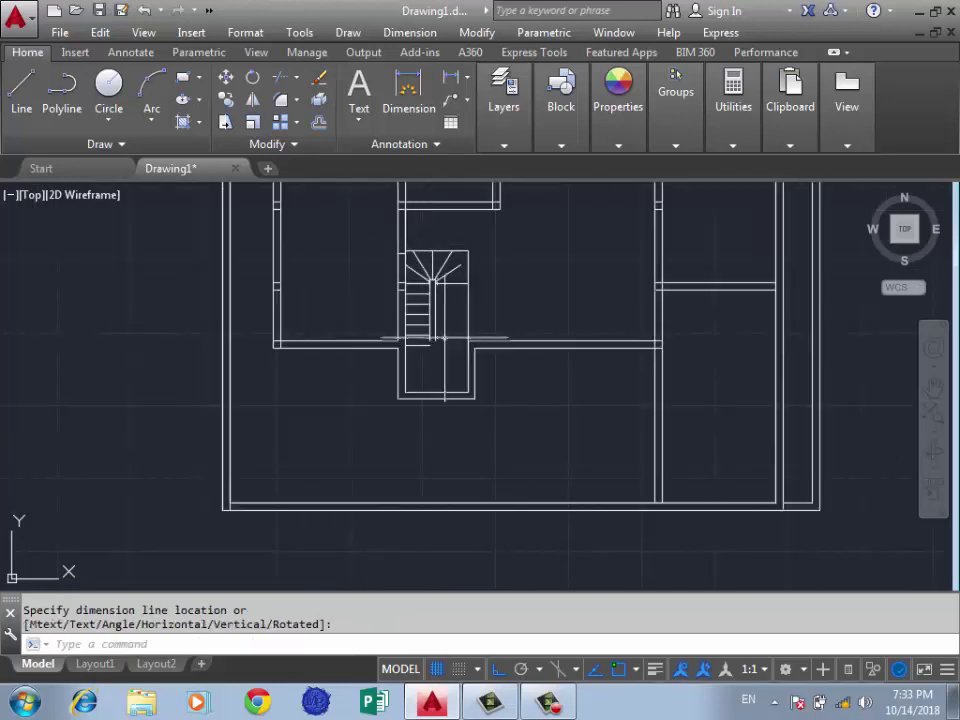
pyautogui.scroll(2, 520, 283)
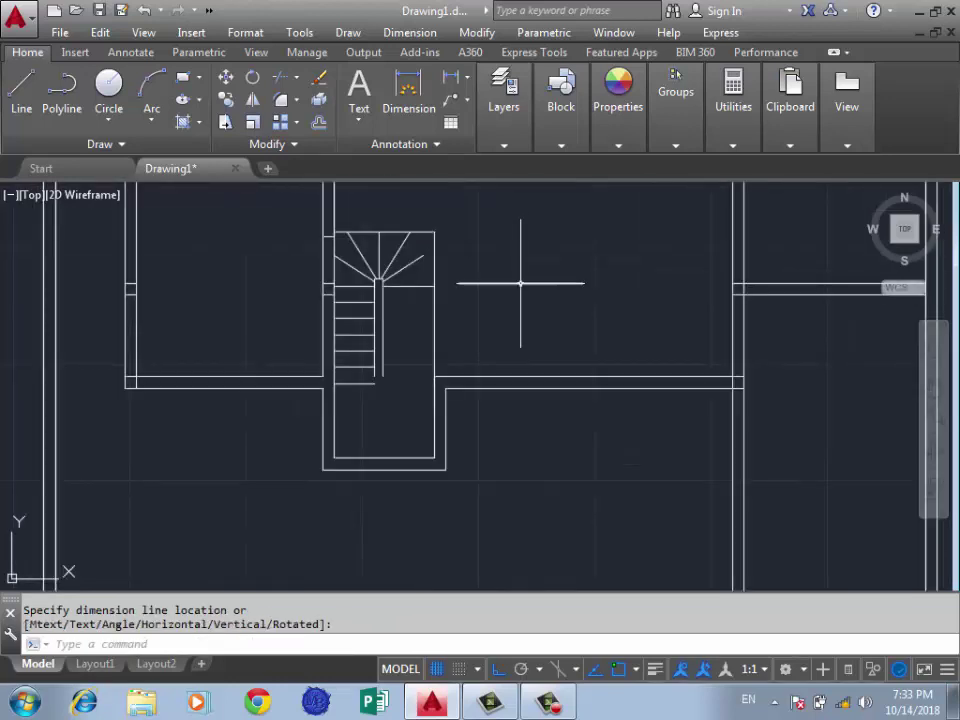
pyautogui.write('s')
# Catch the stair's 23 objects in a crossing window for STRETCH and set the base point on the post
pyautogui.press('Return')
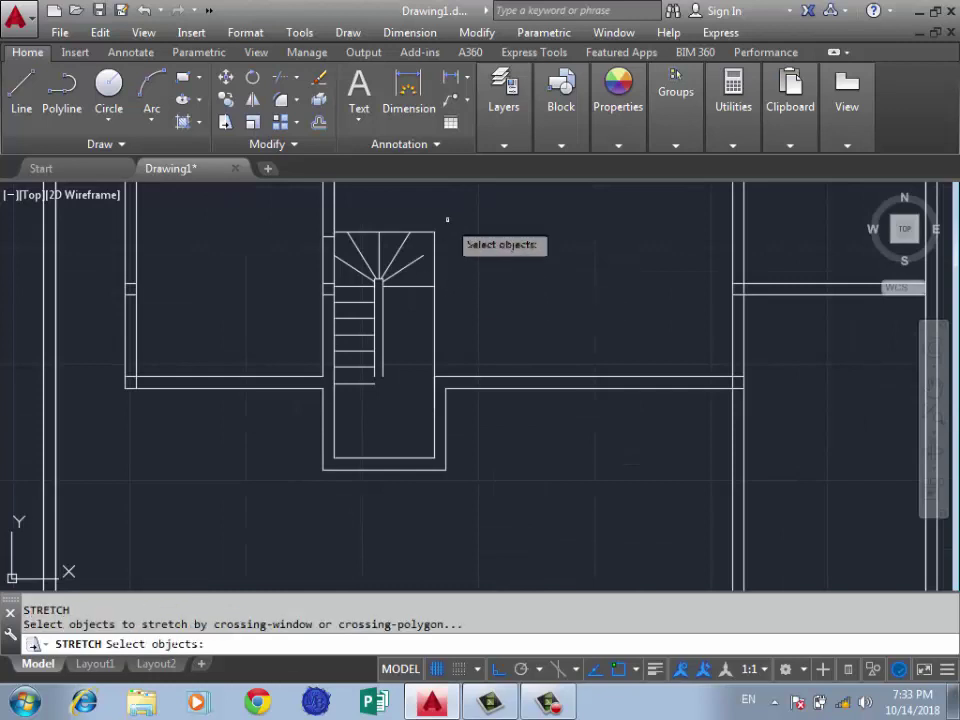
pyautogui.click(445, 197)
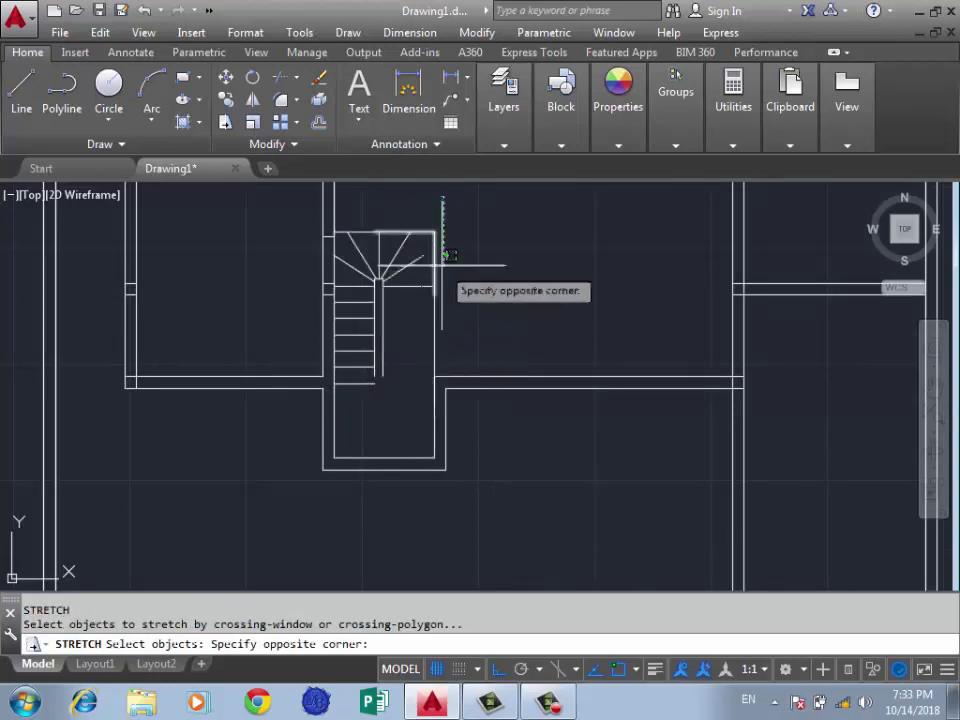
pyautogui.click(440, 230)
pyautogui.click(436, 224)
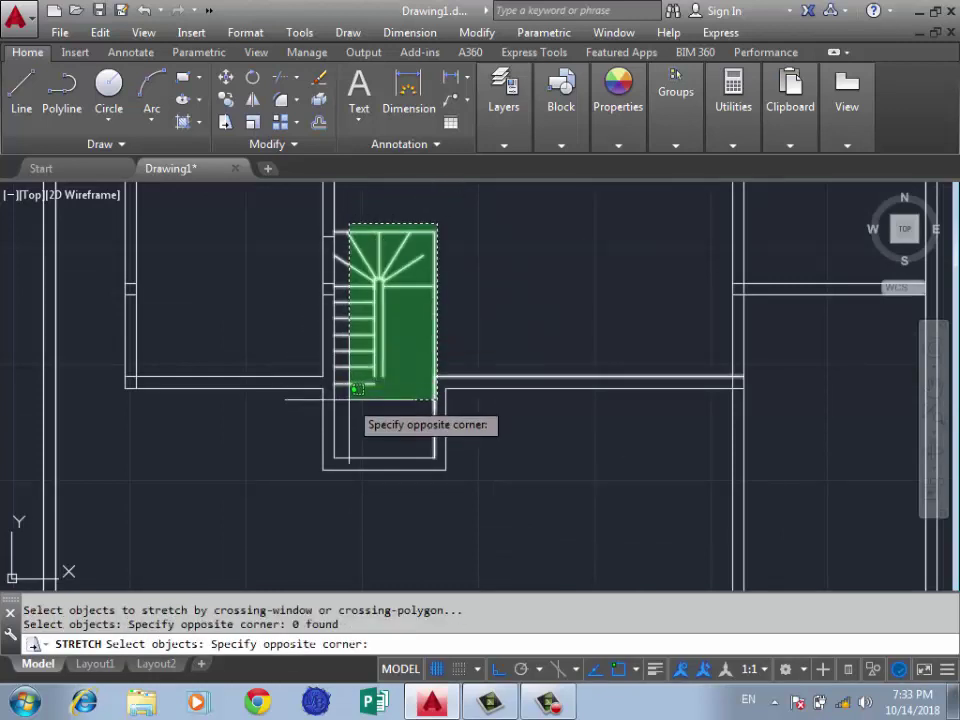
pyautogui.click(345, 395)
pyautogui.scroll(2, 401, 316)
pyautogui.press('Return')
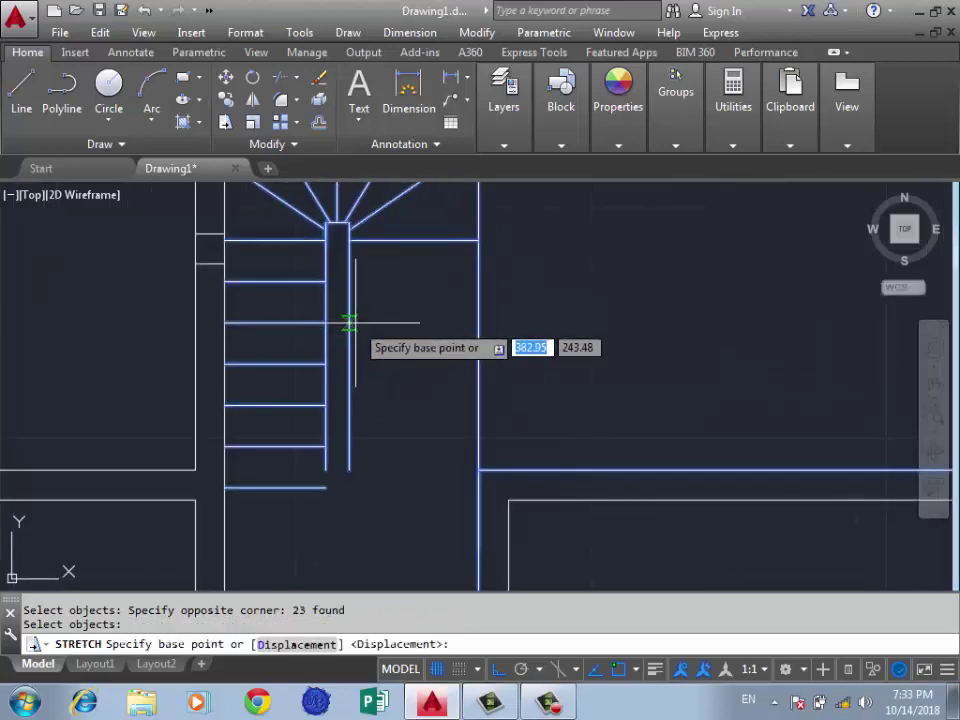
pyautogui.click(348, 320)
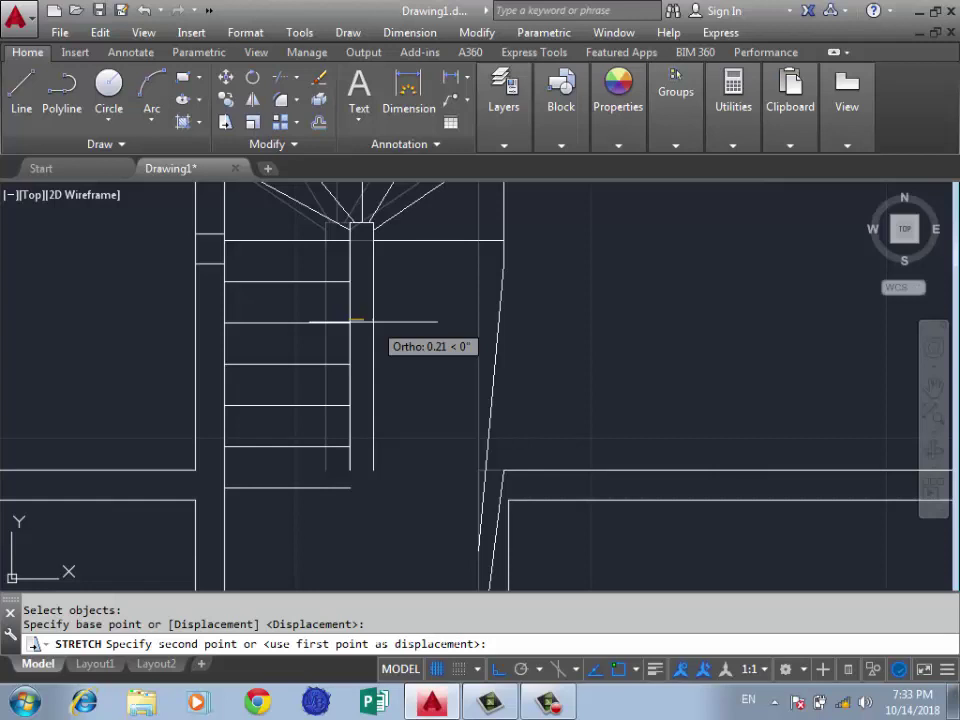
# Stretch the stairwell wall by 0.25 and delete the slanted line
pyautogui.write('0.25')
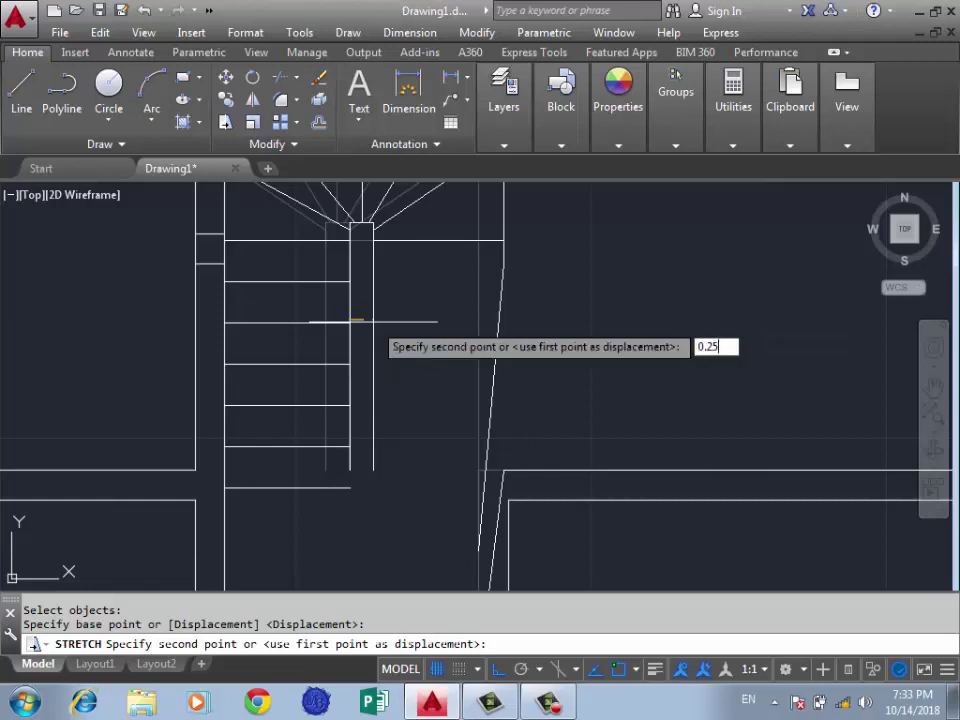
pyautogui.press('Return')
pyautogui.scroll(-2, 364, 321)
pyautogui.scroll(3, 372, 450)
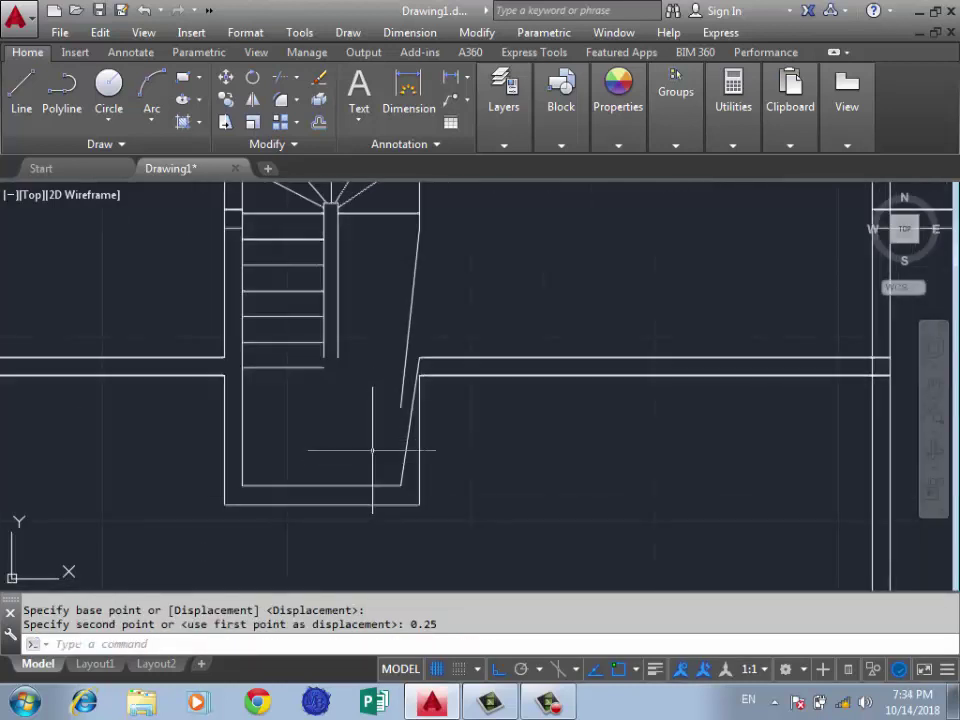
pyautogui.scroll(2, 372, 450)
pyautogui.click(424, 437)
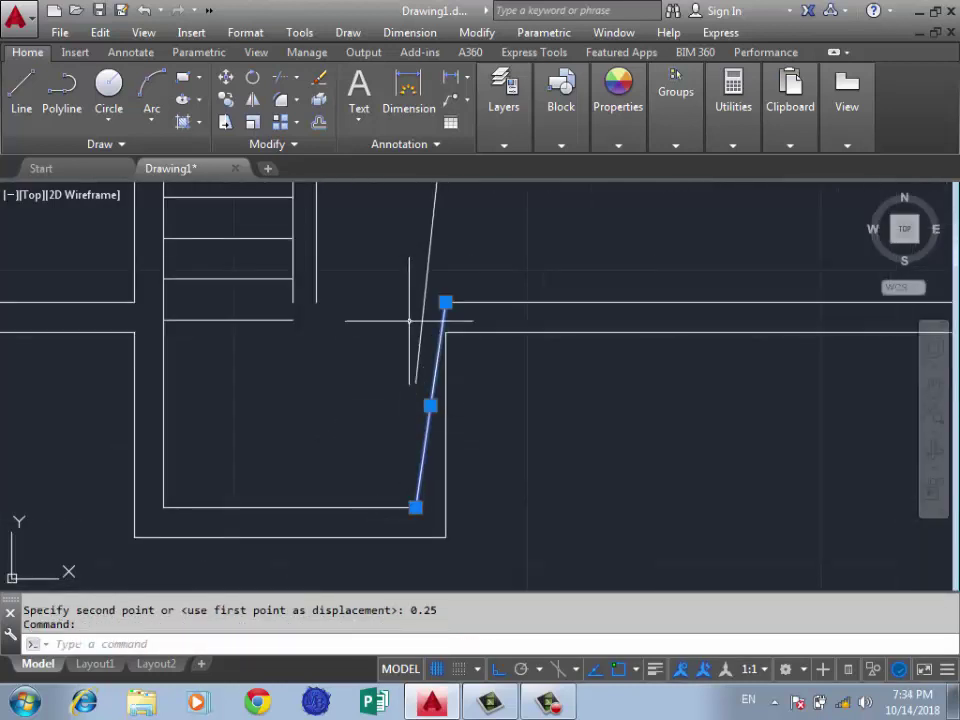
pyautogui.press('Delete')
pyautogui.scroll(-4, 397, 470)
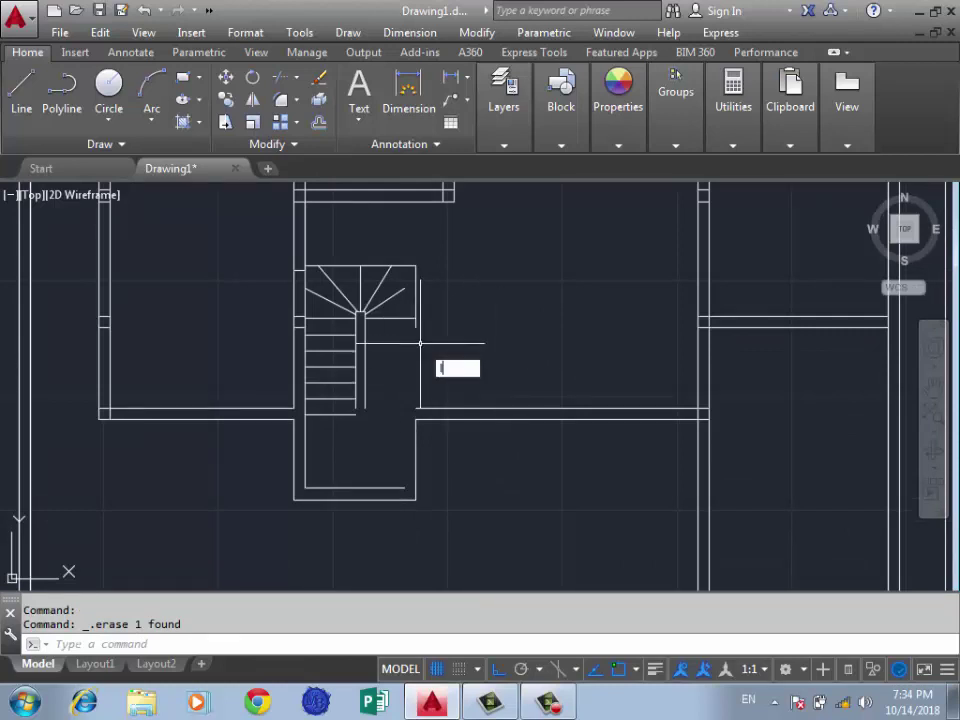
# Draw a line from near the stairs down to the wall corner
pyautogui.press('Return')
pyautogui.click(415, 326)
pyautogui.scroll(5, 414, 489)
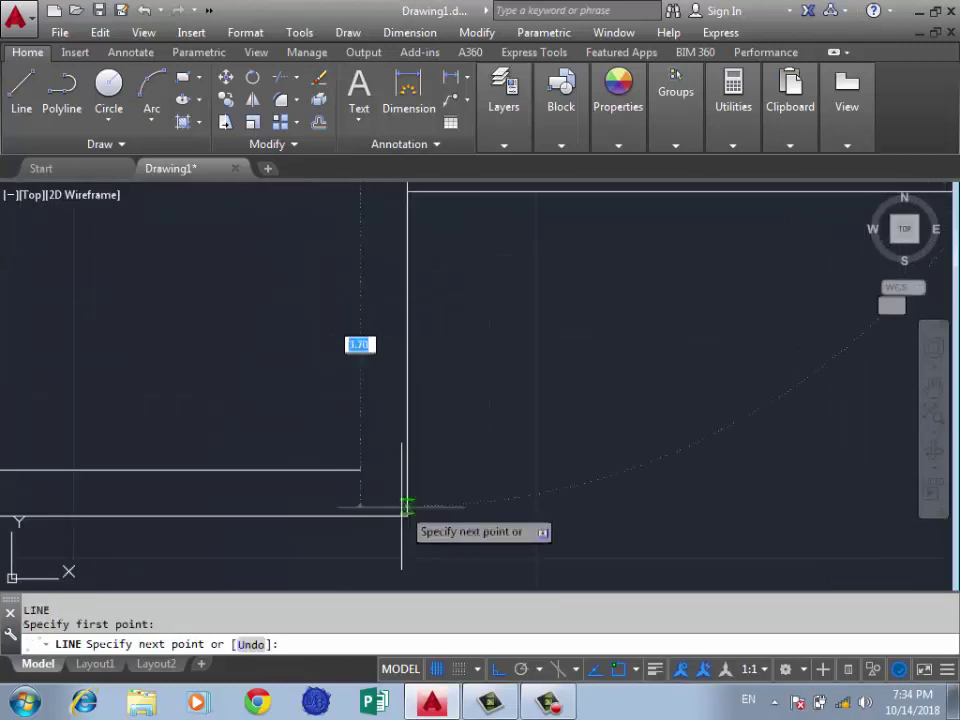
pyautogui.click(407, 516)
pyautogui.press('Return')
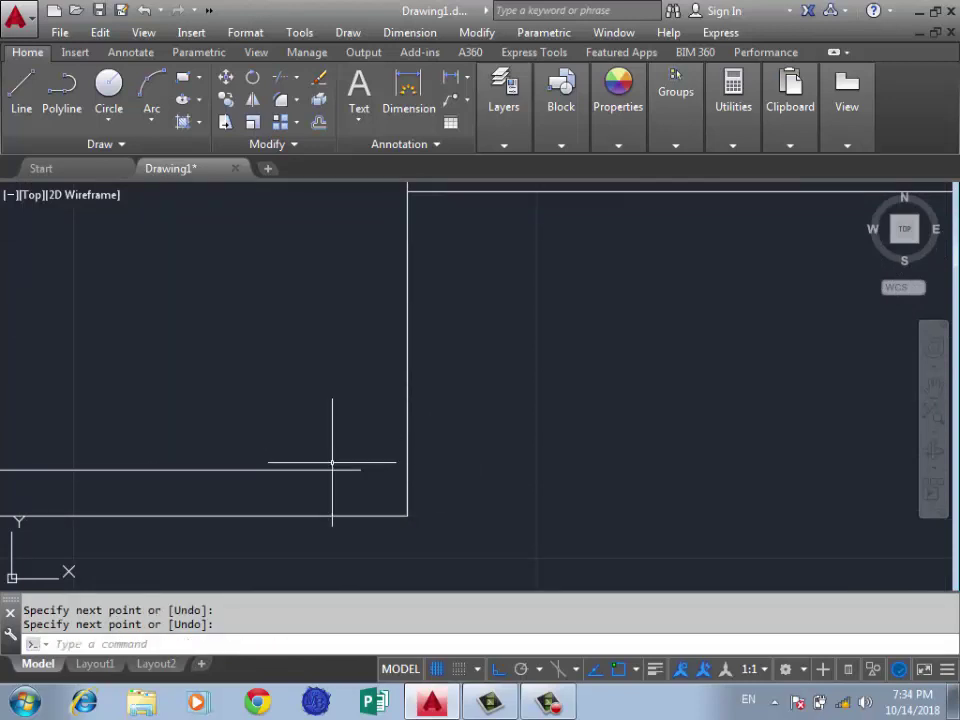
# Offset the stairwell's right wall line 0.25 to the right
pyautogui.click(338, 469)
pyautogui.click(360, 469)
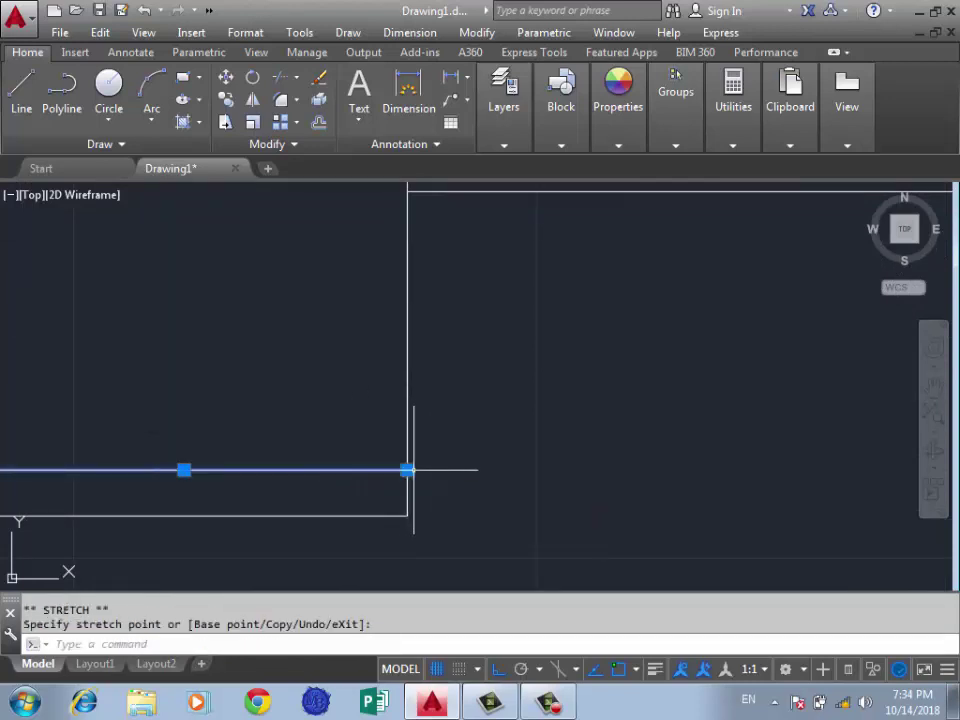
pyautogui.press('Escape')
pyautogui.scroll(-3, 400, 515)
pyautogui.scroll(-1, 366, 517)
pyautogui.write('o')
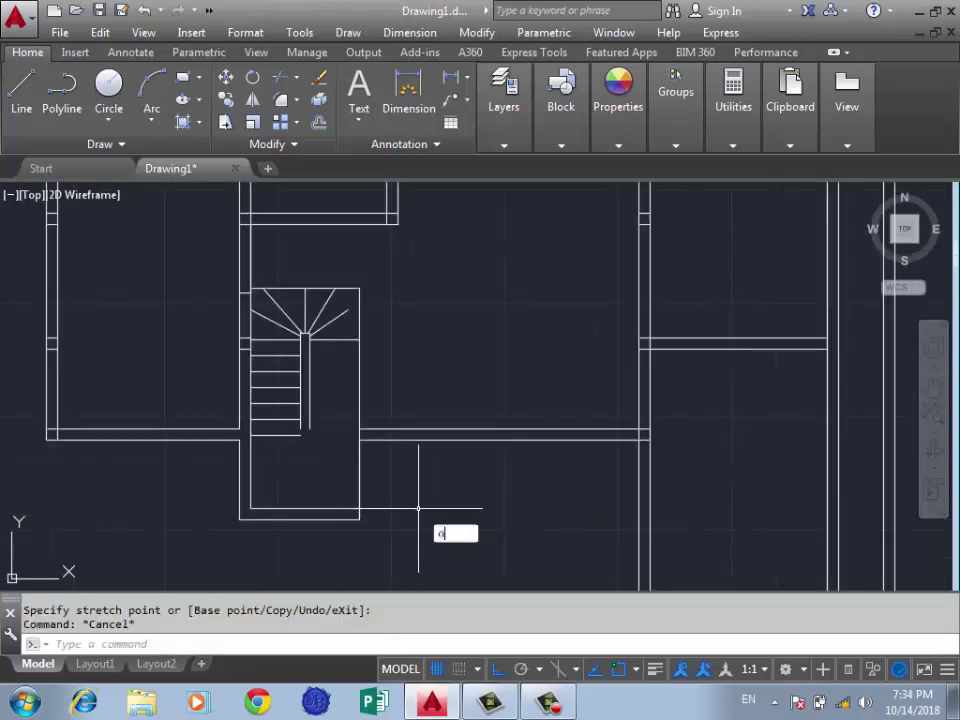
pyautogui.press('Return')
pyautogui.write('5')
pyautogui.press('Return')
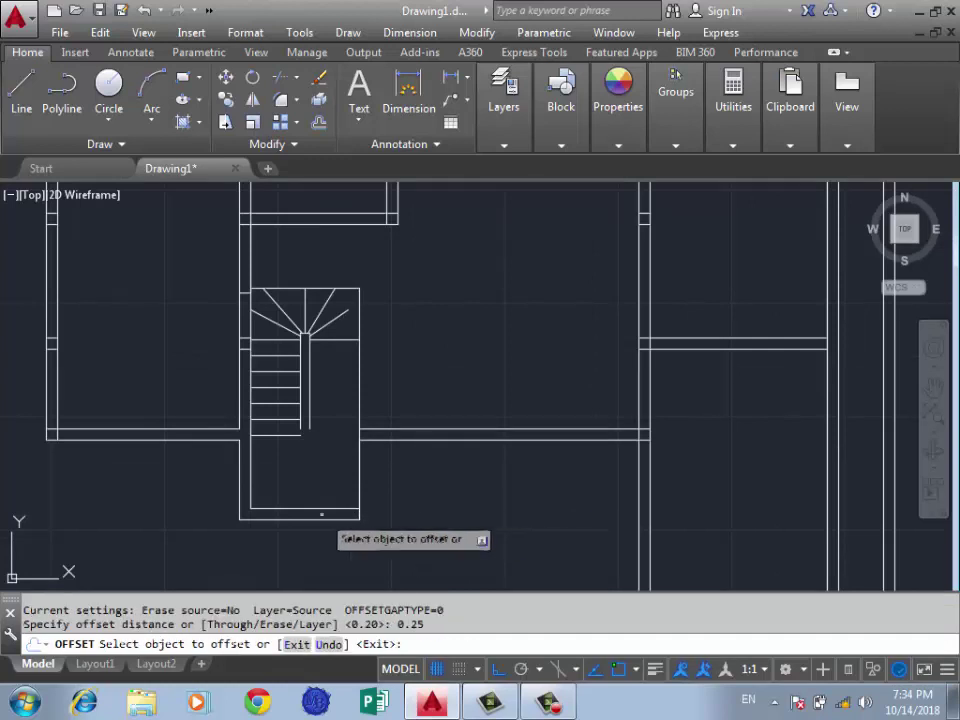
pyautogui.click(359, 467)
pyautogui.click(364, 440)
pyautogui.write('f')
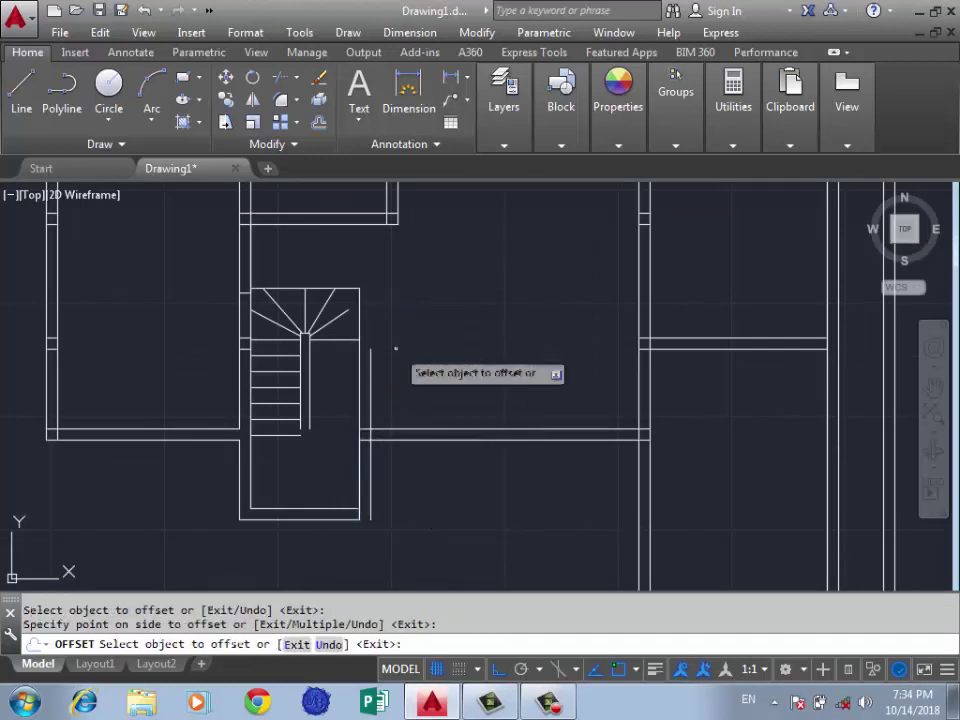
pyautogui.press('Return')
pyautogui.scroll(2, 349, 525)
# Fillet the bottom wall line with the right vertical wall line to close the corner
pyautogui.scroll(1, 345, 517)
pyautogui.click(343, 510)
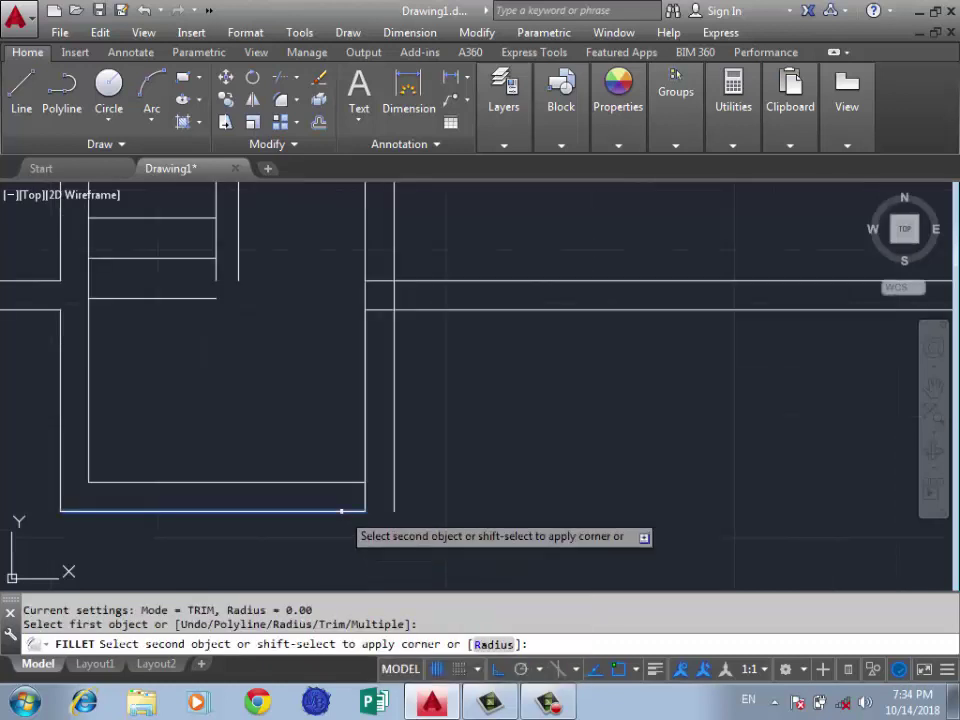
pyautogui.click(395, 491)
pyautogui.press('Return')
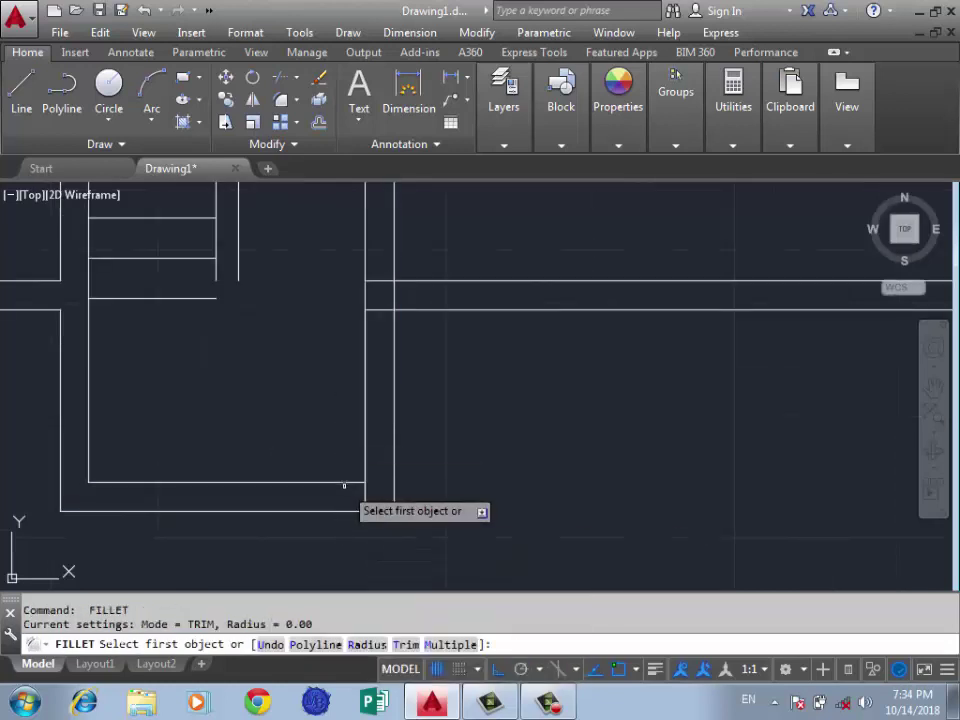
pyautogui.click(365, 465)
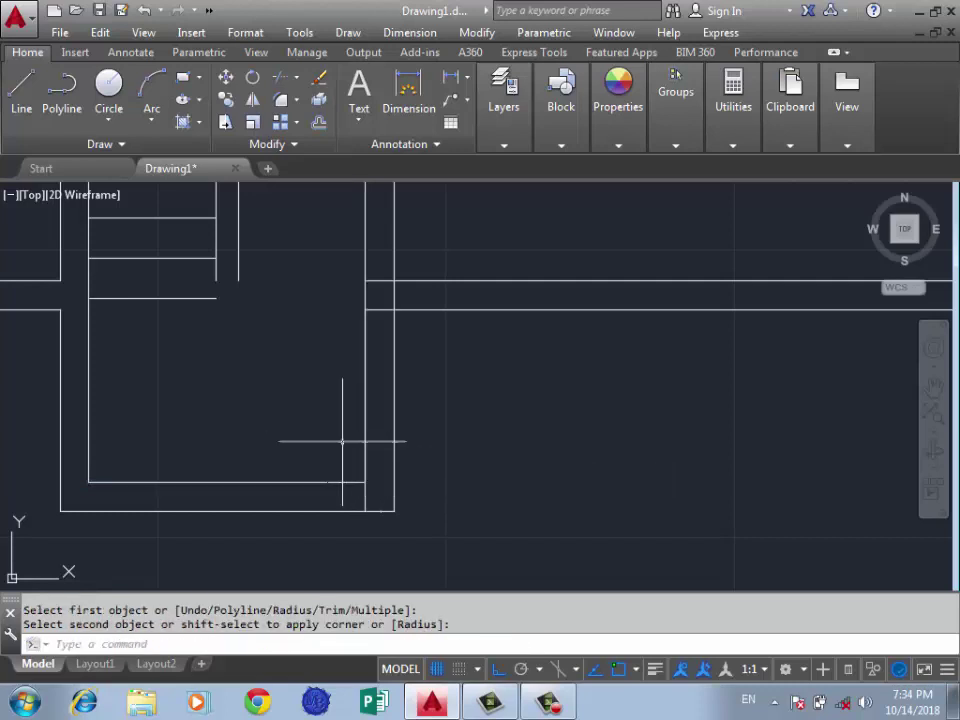
pyautogui.scroll(2, 364, 491)
pyautogui.press('Escape')
# Shorten the vertical wall line up to the wall corner with its grip
pyautogui.click(354, 489)
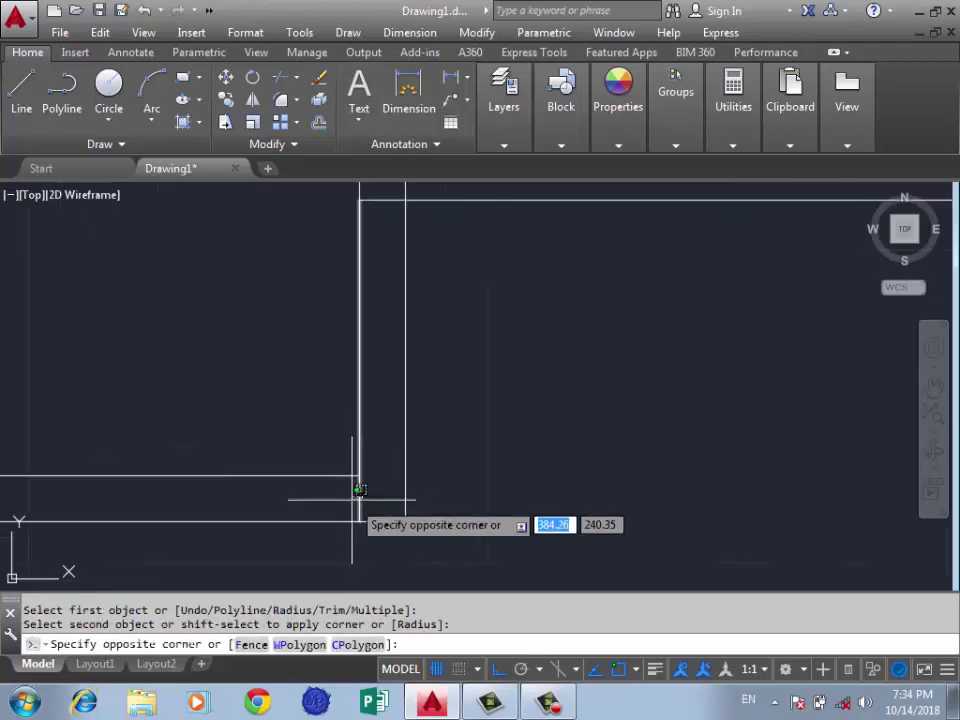
pyautogui.click(366, 512)
pyautogui.click(359, 520)
pyautogui.click(359, 476)
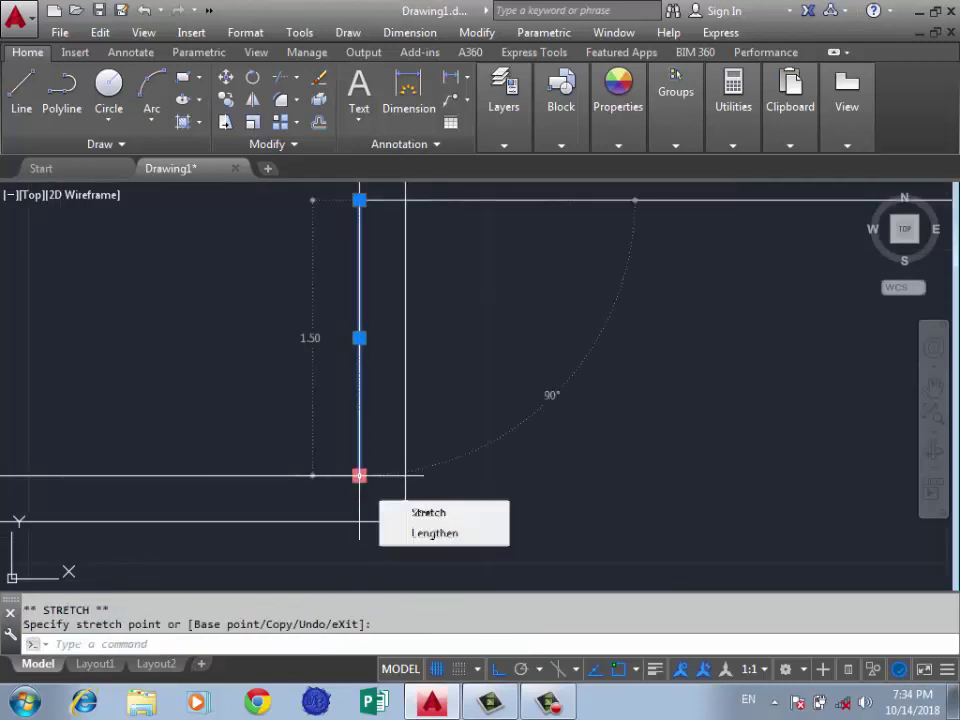
pyautogui.scroll(-5, 410, 475)
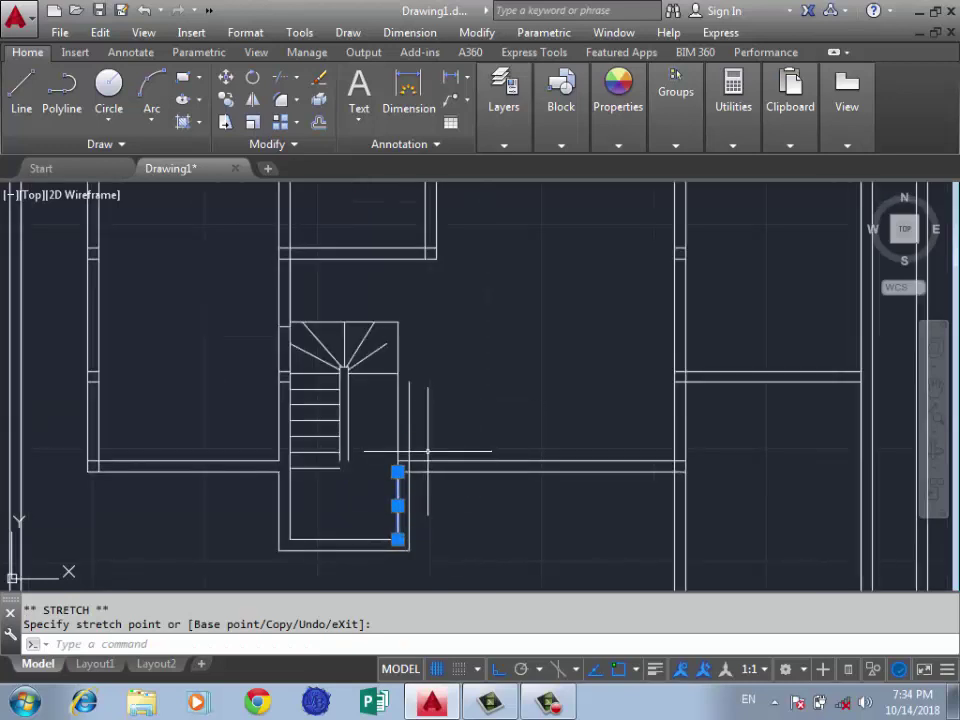
# Trim away the short leftover vertical wall lines
pyautogui.write('r')
pyautogui.press('Return')
pyautogui.click(428, 413)
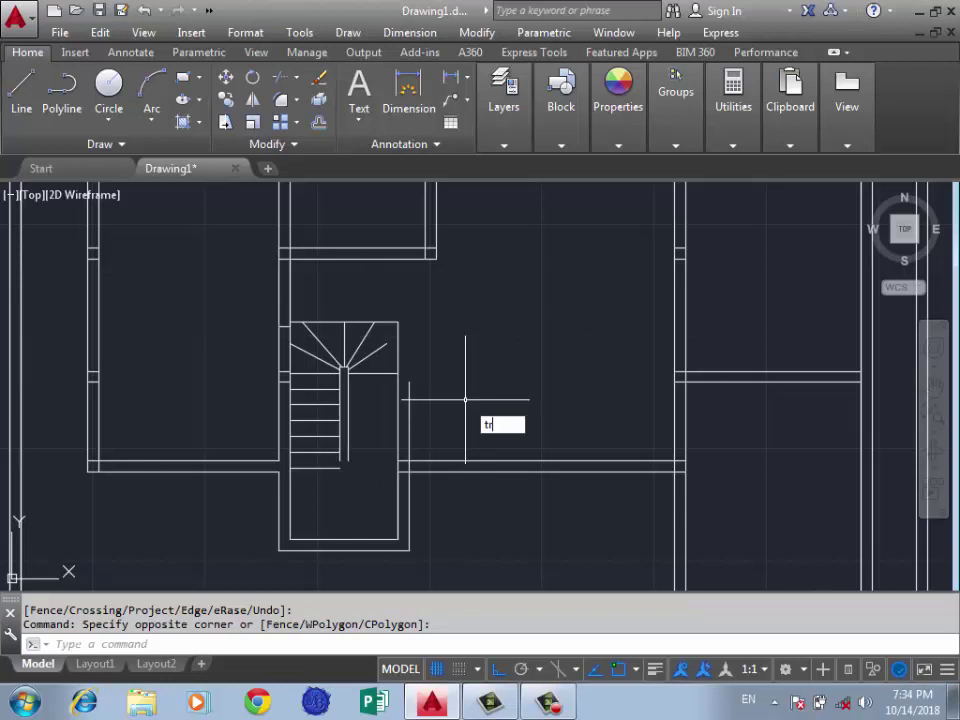
pyautogui.press('Return')
pyautogui.scroll(3, 420, 417)
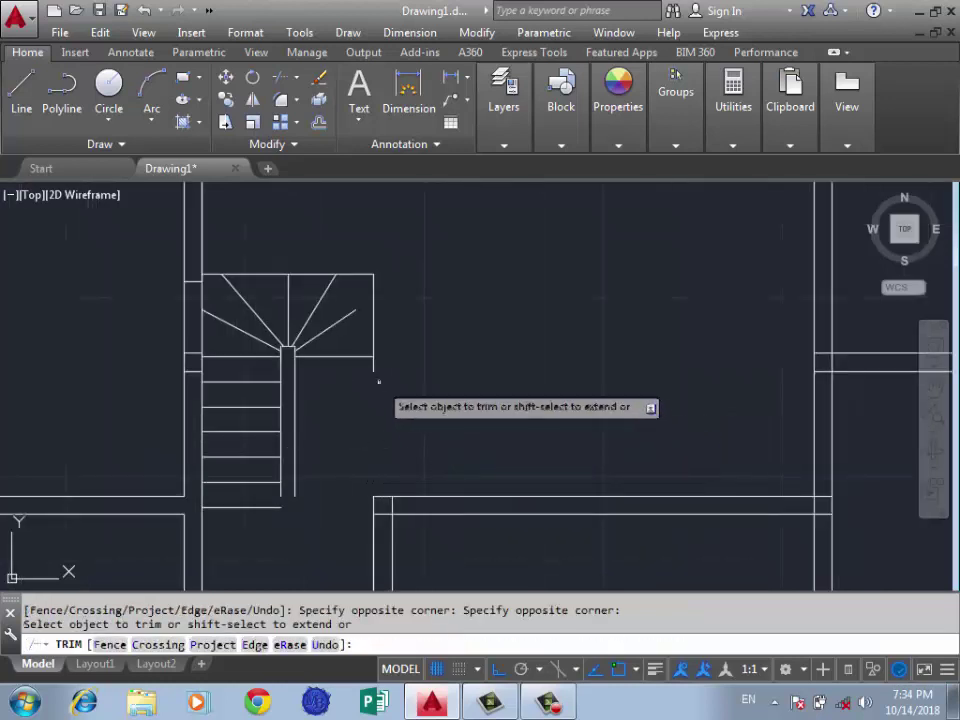
pyautogui.scroll(2, 380, 372)
pyautogui.press('Return')
# Extend the diagonal stair line to the landing edge
pyautogui.scroll(-4, 330, 428)
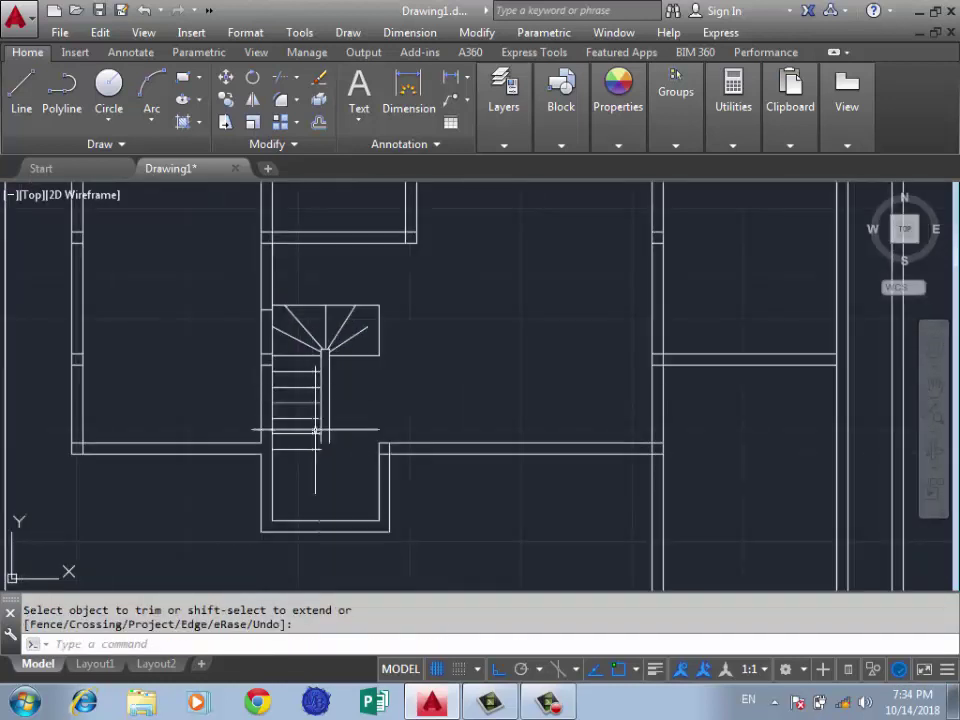
pyautogui.scroll(2, 375, 294)
pyautogui.scroll(2, 373, 292)
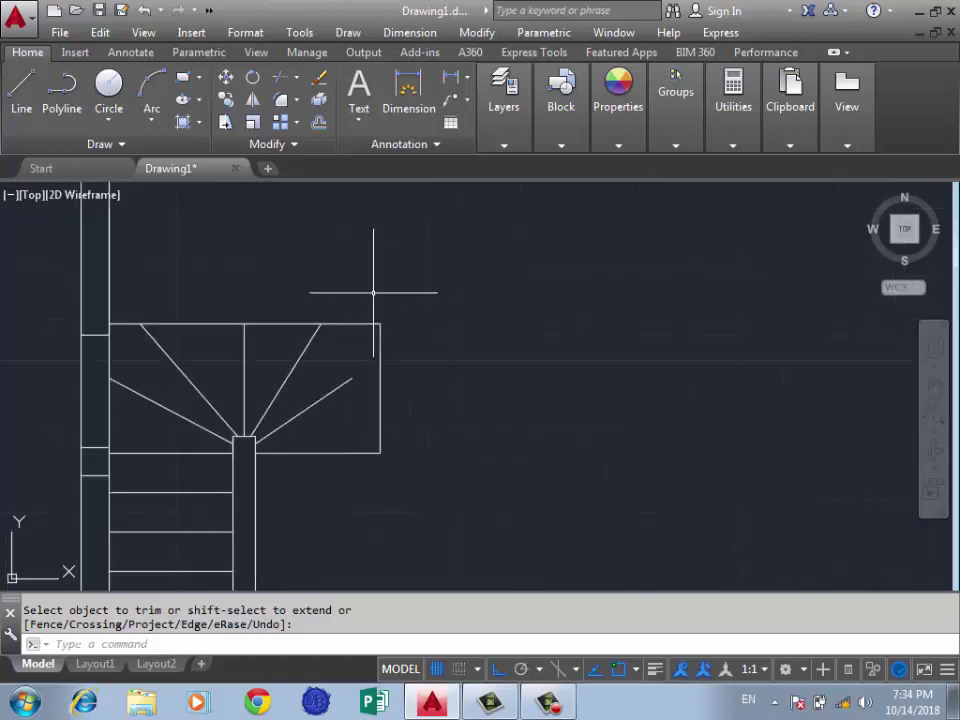
pyautogui.write('ex')
pyautogui.press('Return')
pyautogui.press('Return')
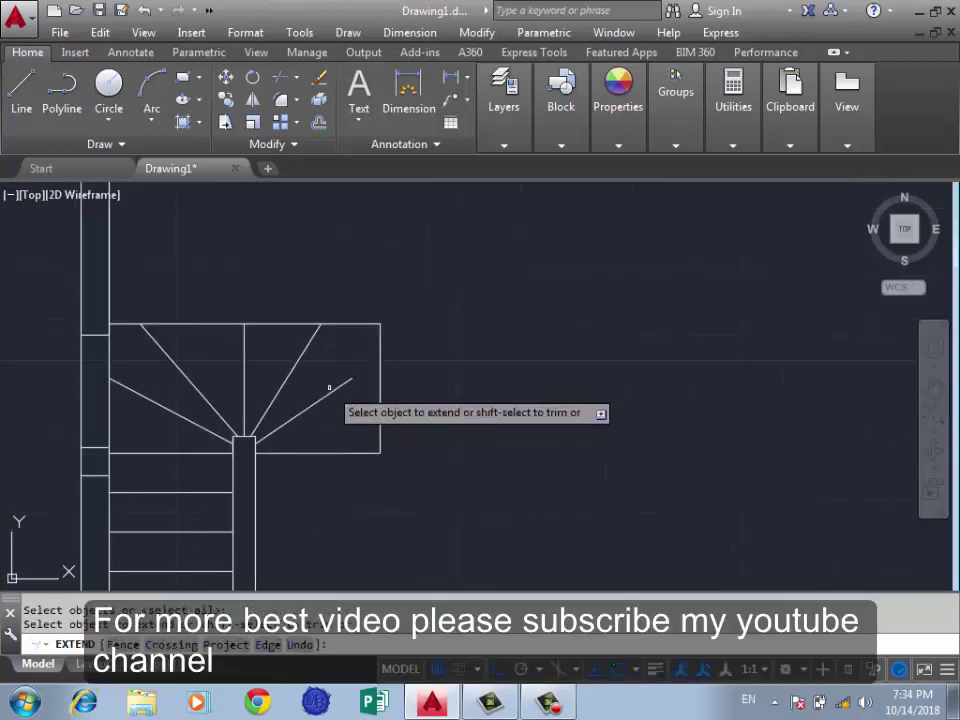
pyautogui.click(332, 390)
pyautogui.press('Return')
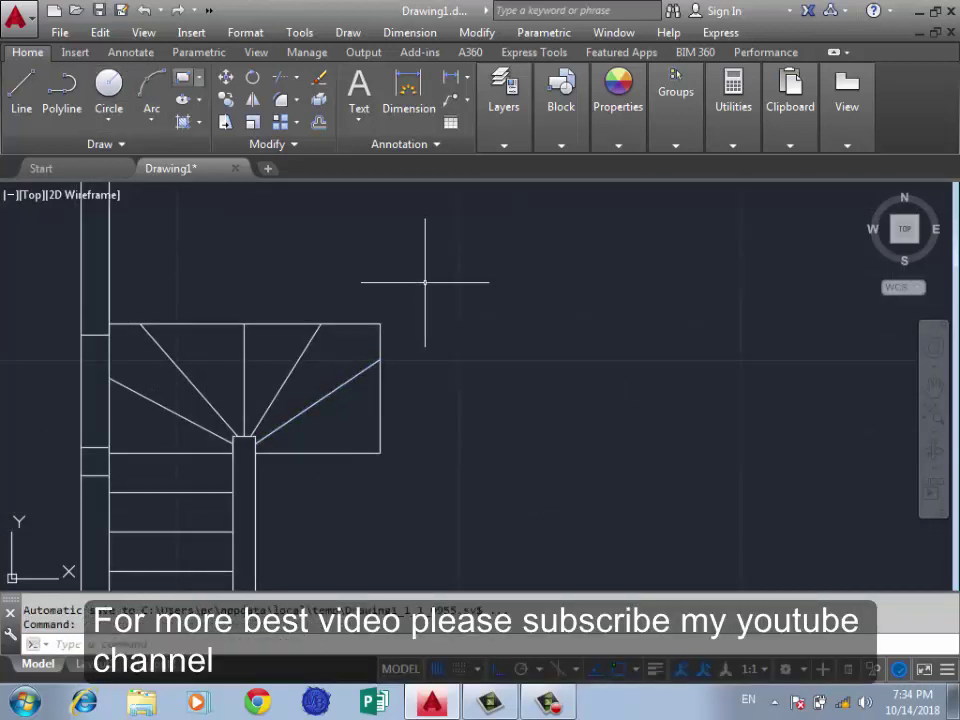
pyautogui.write('dli')
pyautogui.press('Return')
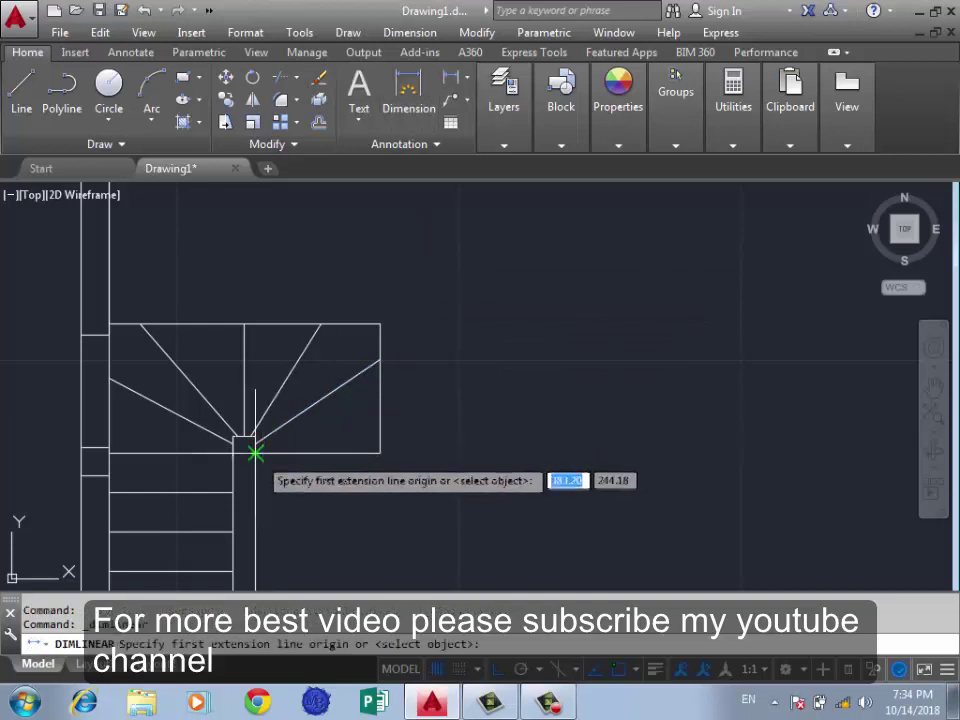
# Check the distances near the stair with a linear dimension preview (1.1000) without placing it
pyautogui.click(254, 452)
pyautogui.click(380, 453)
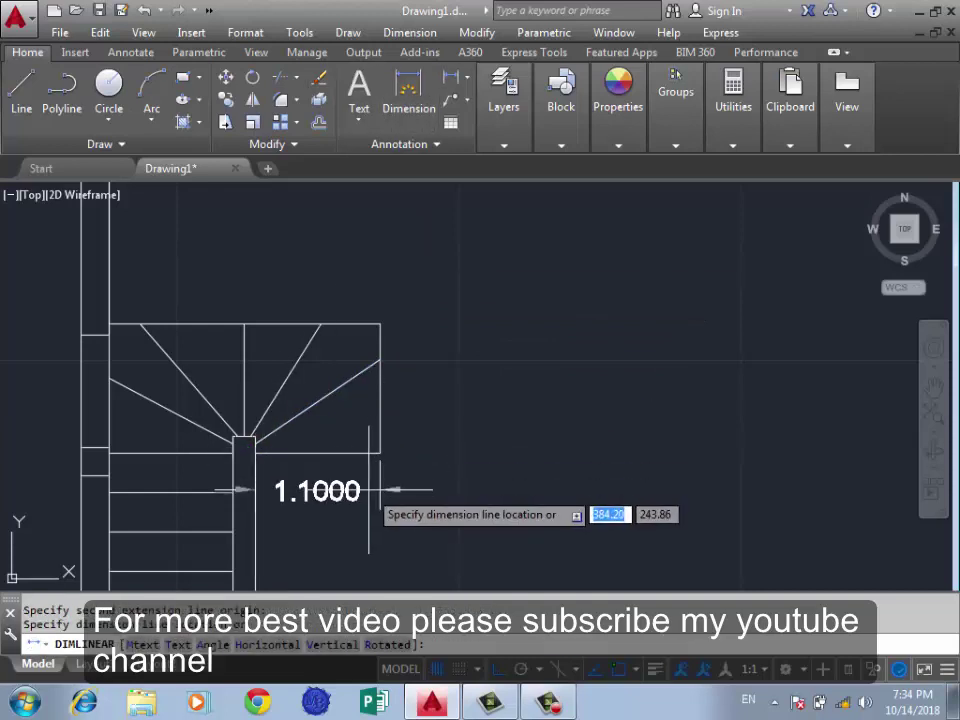
pyautogui.press('Escape')
pyautogui.press('Return')
pyautogui.click(232, 455)
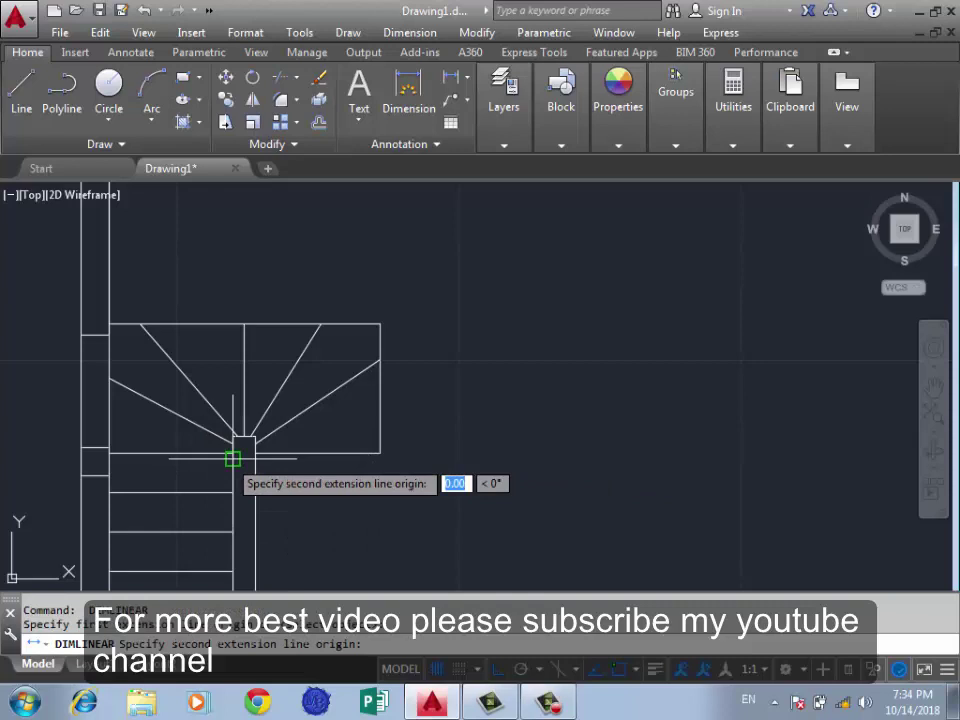
pyautogui.click(108, 456)
pyautogui.press('Escape')
pyautogui.scroll(-2, 120, 489)
pyautogui.scroll(-2, 120, 489)
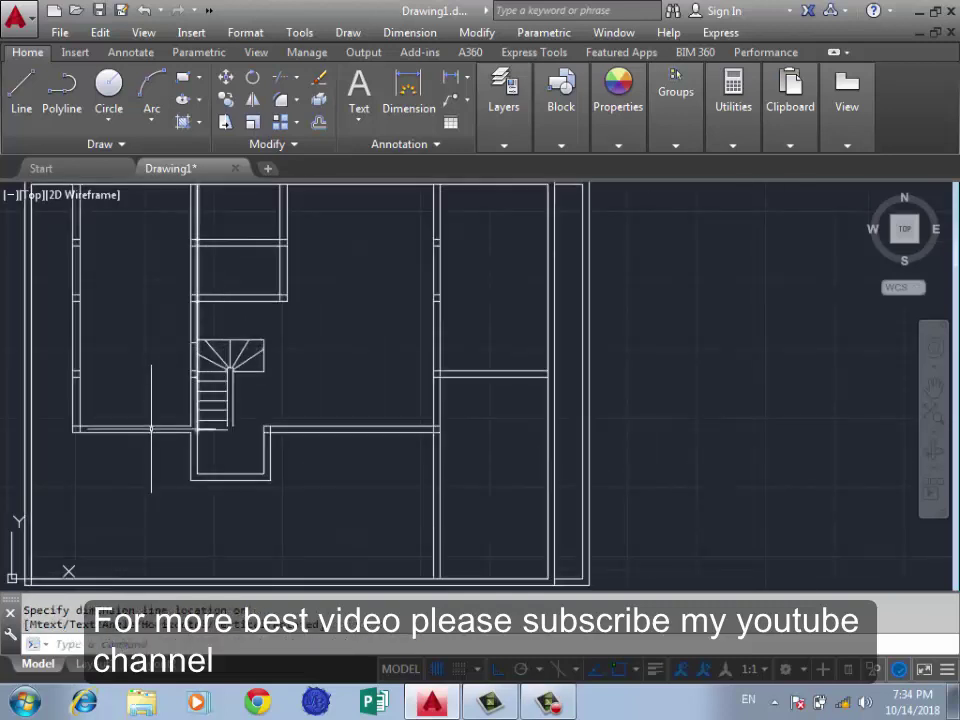
pyautogui.scroll(4, 206, 437)
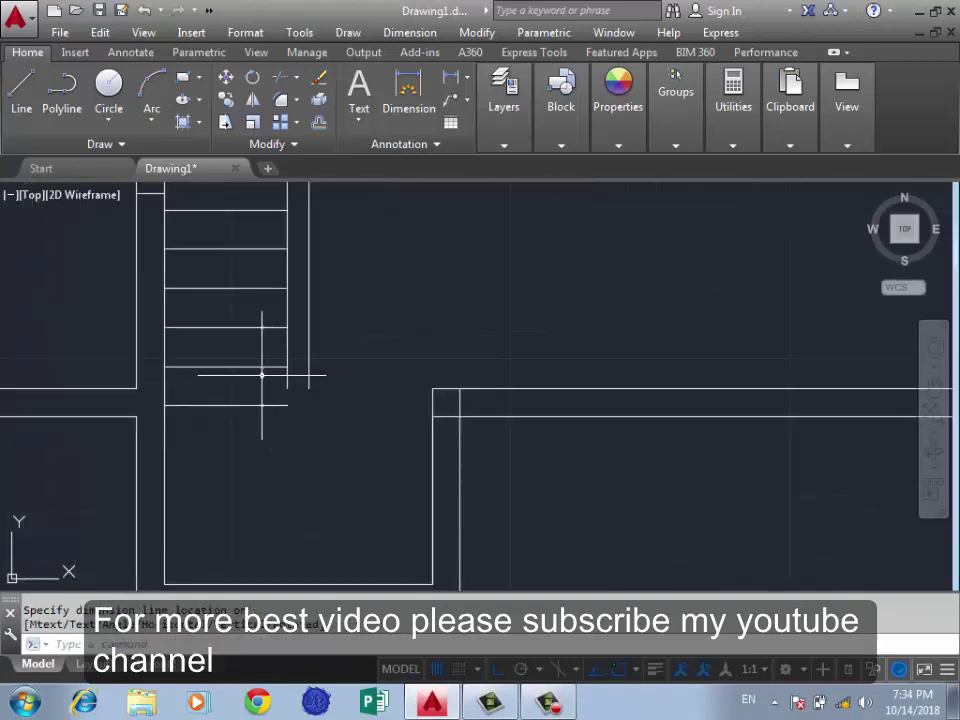
# Trim the stray right-side segment at the stair, using all objects as cutting edges
pyautogui.write('ex')
pyautogui.press('Return')
pyautogui.press('Return')
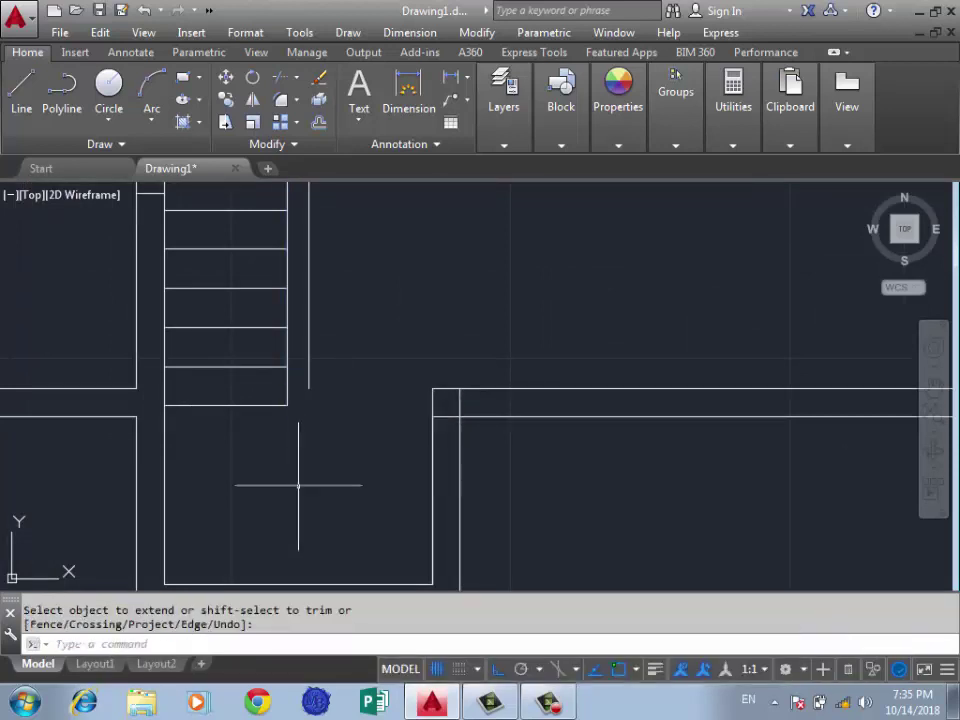
pyautogui.scroll(-4, 300, 482)
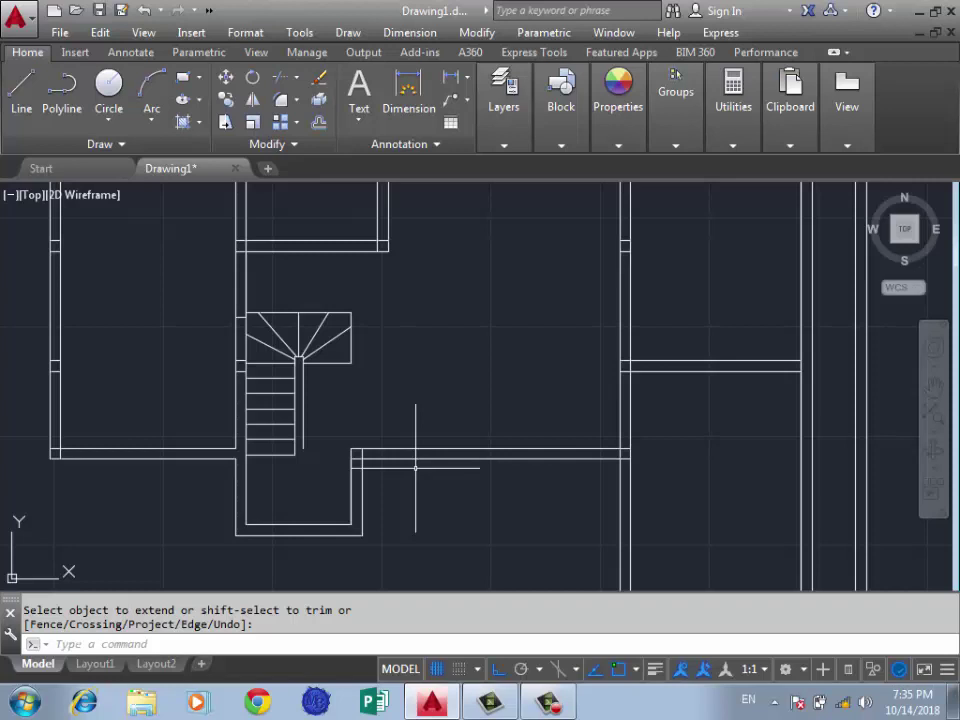
pyautogui.scroll(-2, 345, 341)
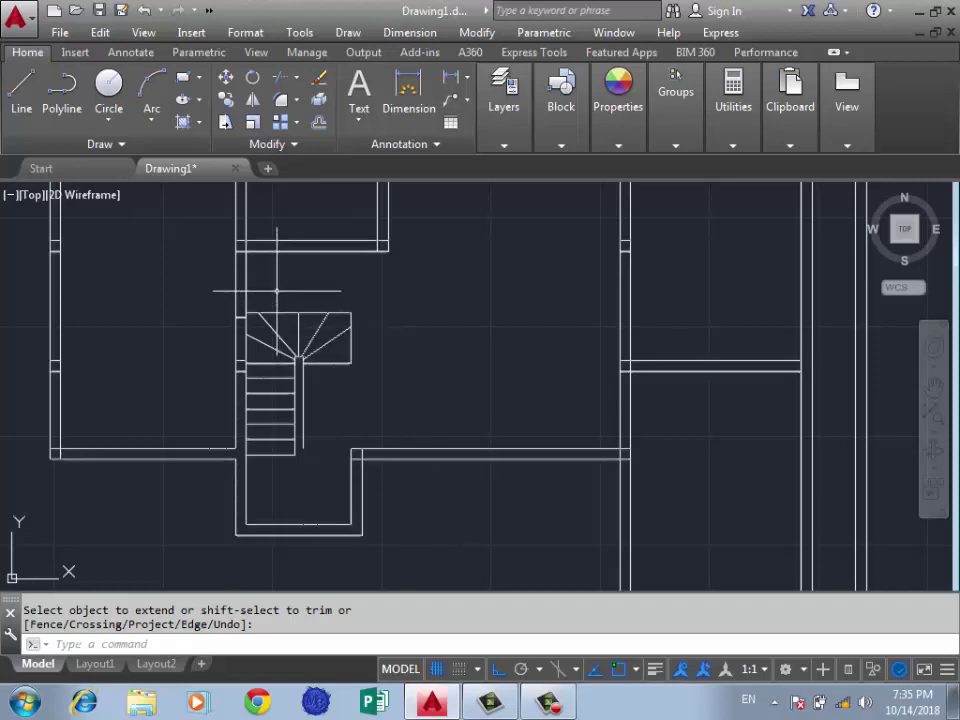
pyautogui.scroll(4, 388, 320)
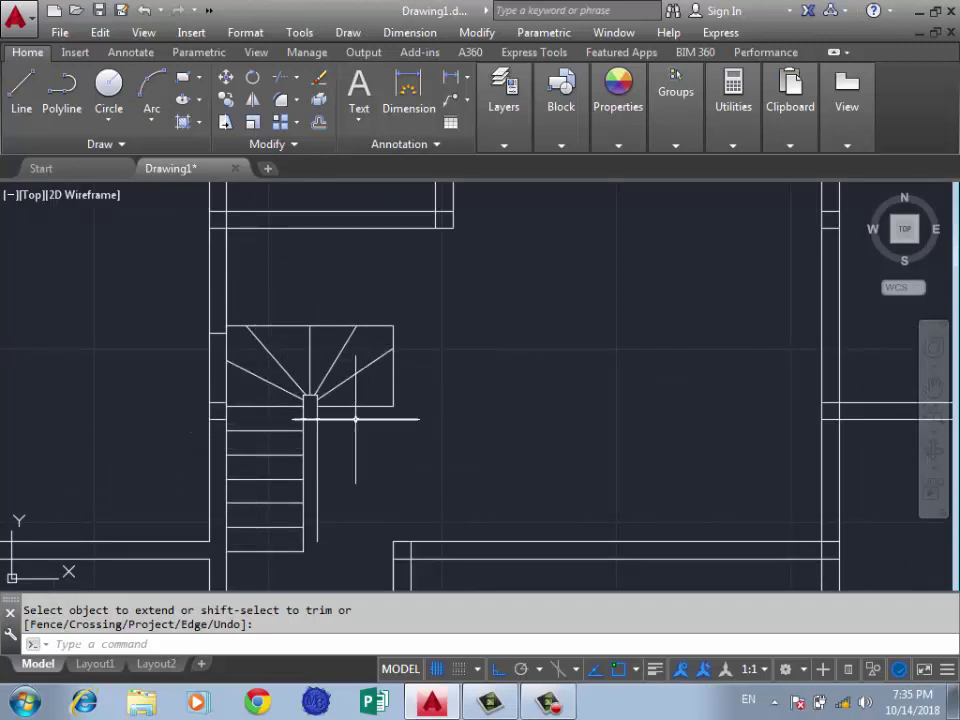
pyautogui.scroll(-1, 265, 570)
pyautogui.scroll(3, 330, 430)
pyautogui.scroll(2, 352, 503)
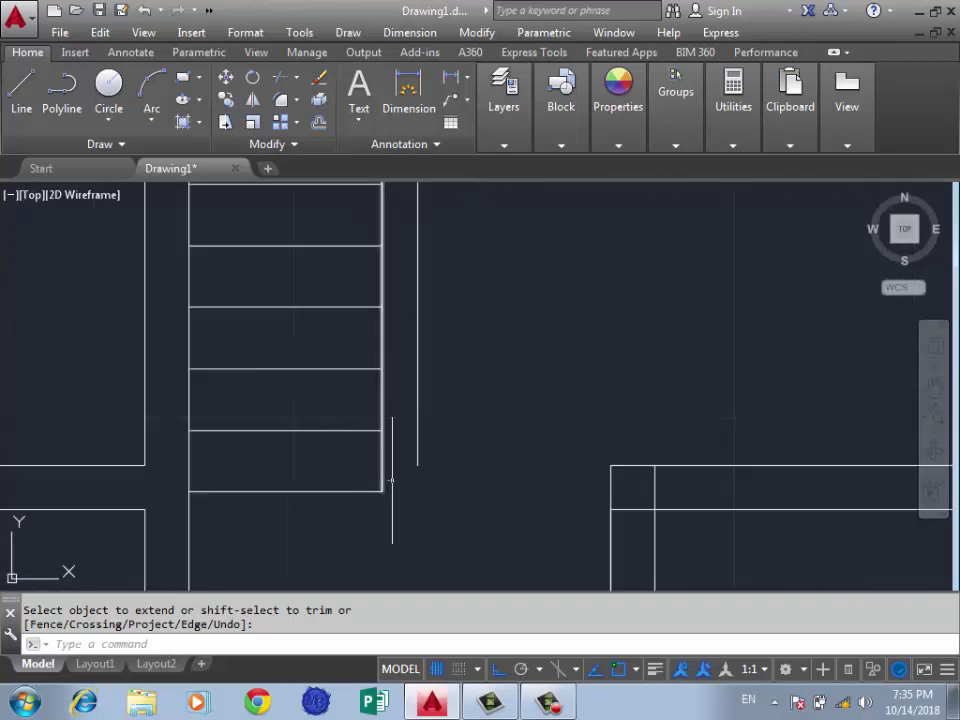
pyautogui.write('tr')
pyautogui.press('Return')
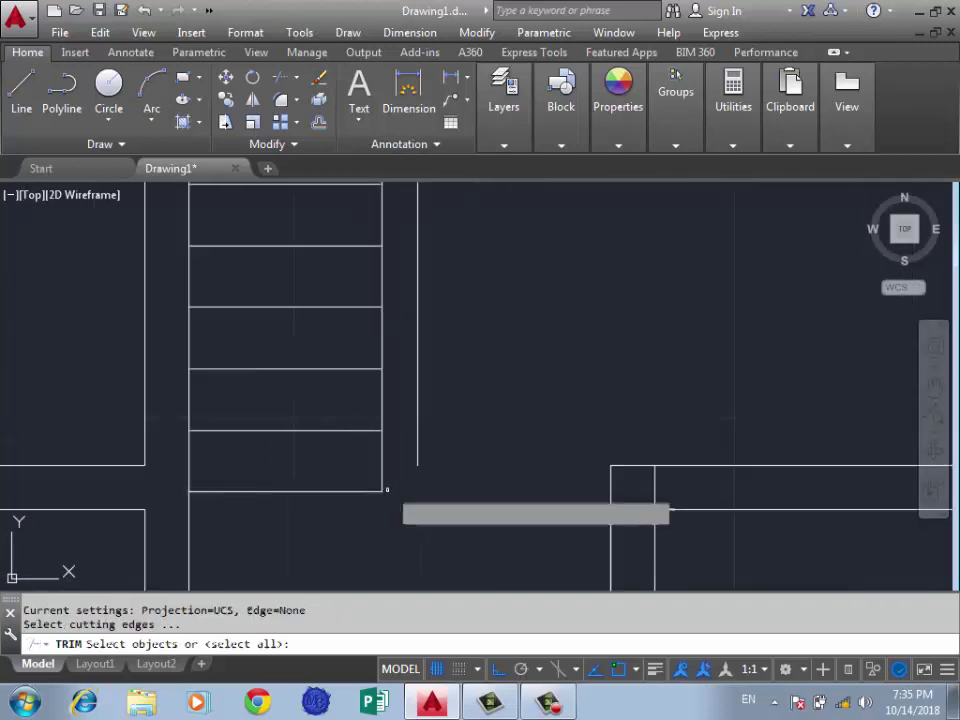
pyautogui.press('Return')
pyautogui.click(392, 469)
# Delete the leftover horizontal line below the stair
pyautogui.click(336, 508)
pyautogui.press('Escape')
pyautogui.click(291, 520)
pyautogui.press('Delete')
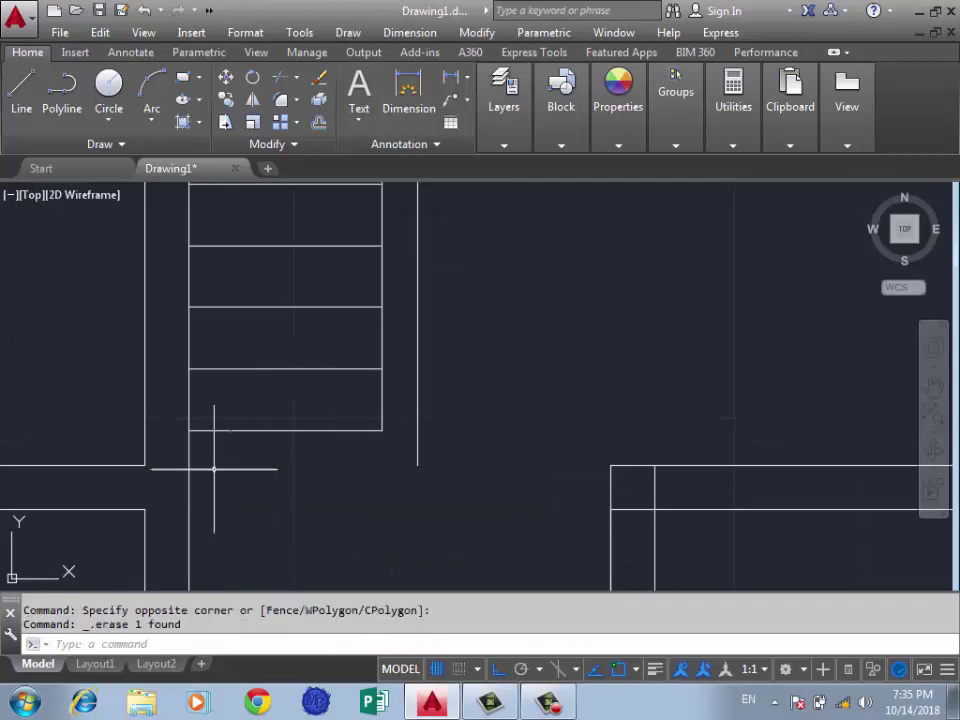
pyautogui.scroll(-3, 300, 480)
pyautogui.scroll(-3, 320, 450)
pyautogui.scroll(2, 324, 435)
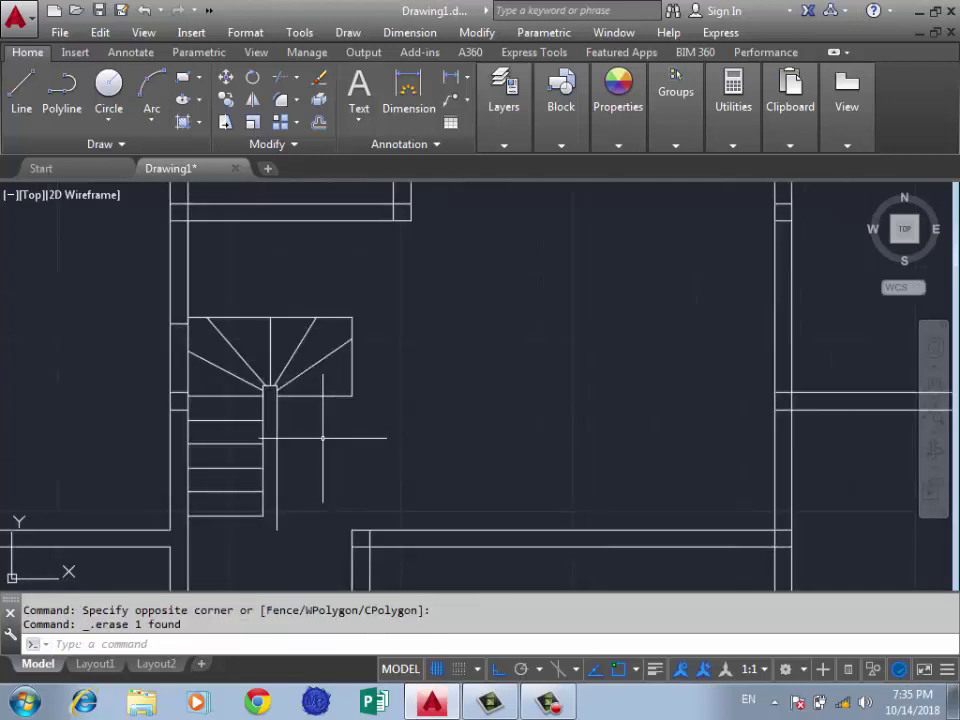
pyautogui.write('tr')
# Trim the remaining line segments below the stair flight
pyautogui.press('Return')
pyautogui.press('Return')
pyautogui.click(312, 445)
pyautogui.click(273, 514)
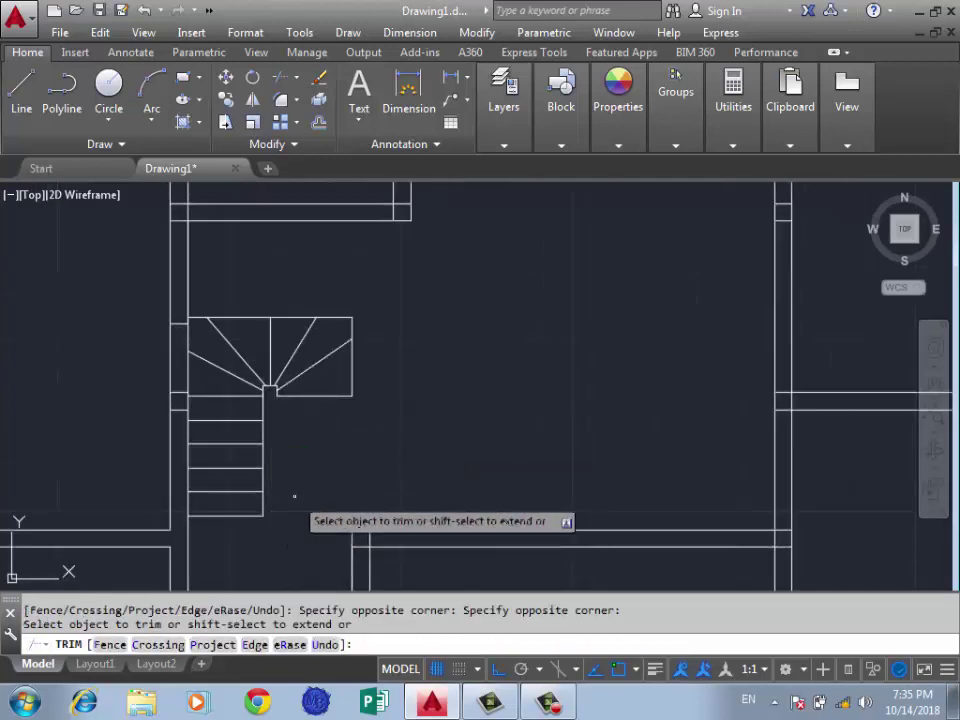
pyautogui.scroll(-3, 291, 492)
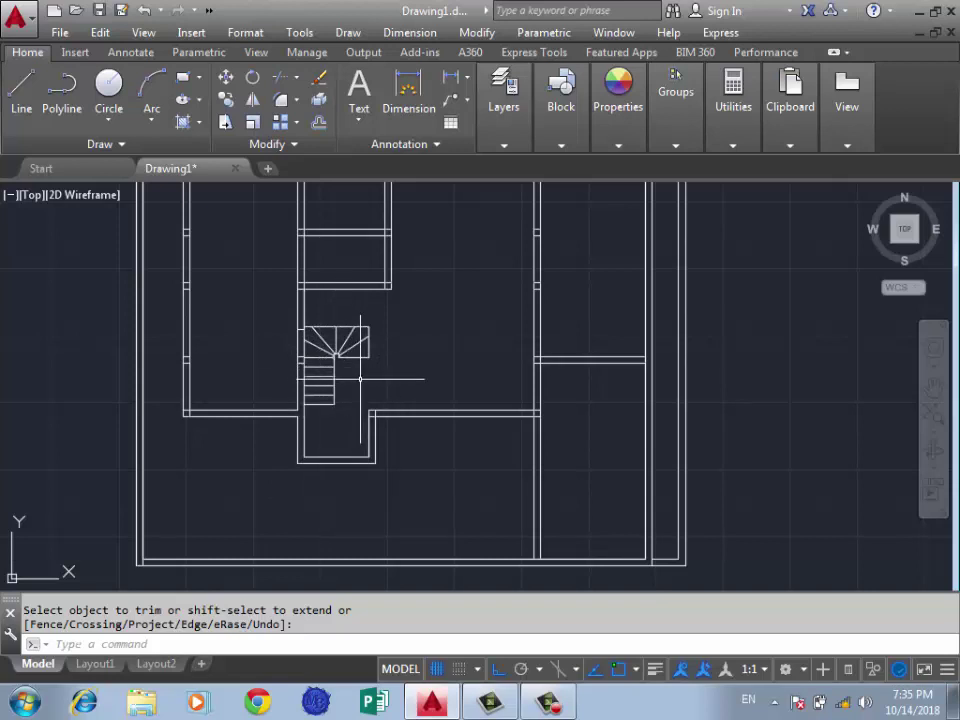
pyautogui.scroll(2, 347, 350)
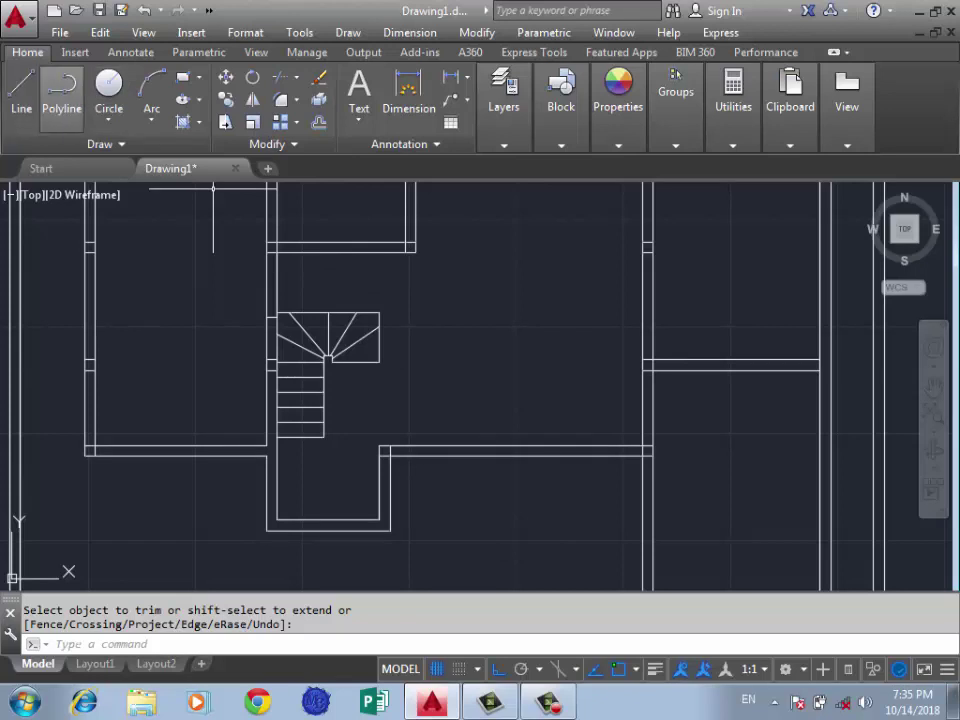
# Start a polyline walking line in the winder and draw two arcs across the winder treads
pyautogui.click(61, 88)
pyautogui.scroll(2, 354, 311)
pyautogui.scroll(2, 349, 385)
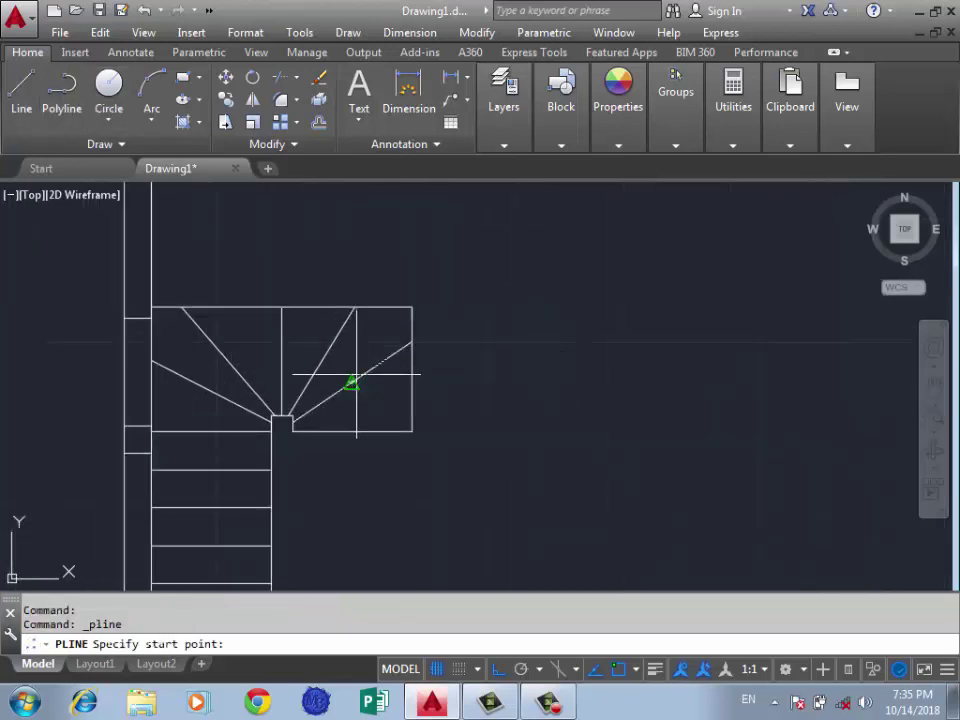
pyautogui.click(349, 384)
pyautogui.write('a')
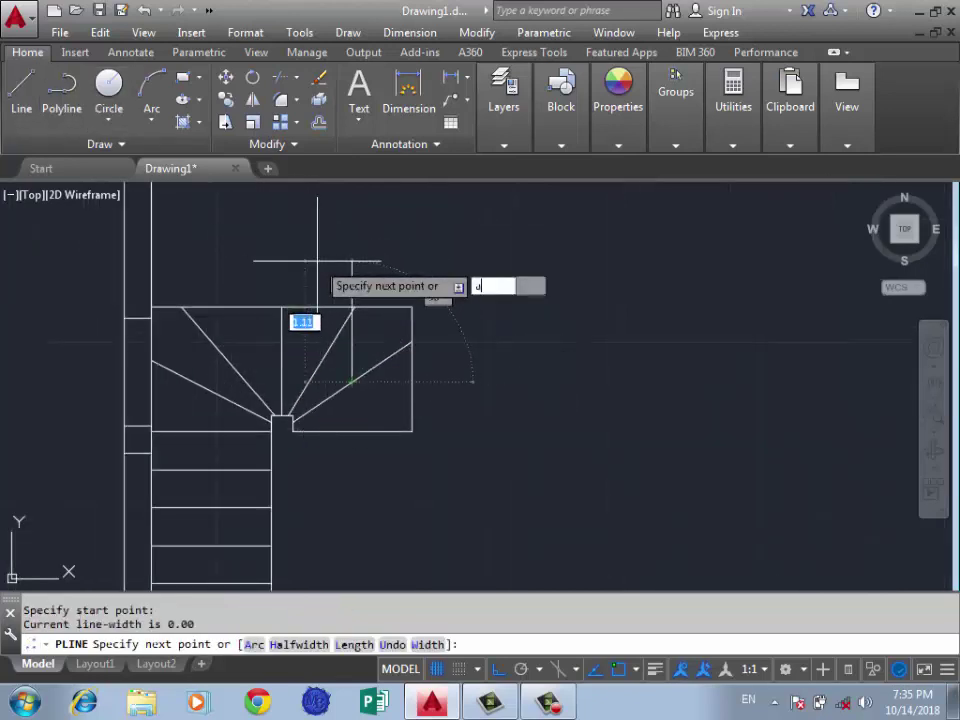
pyautogui.press('Return')
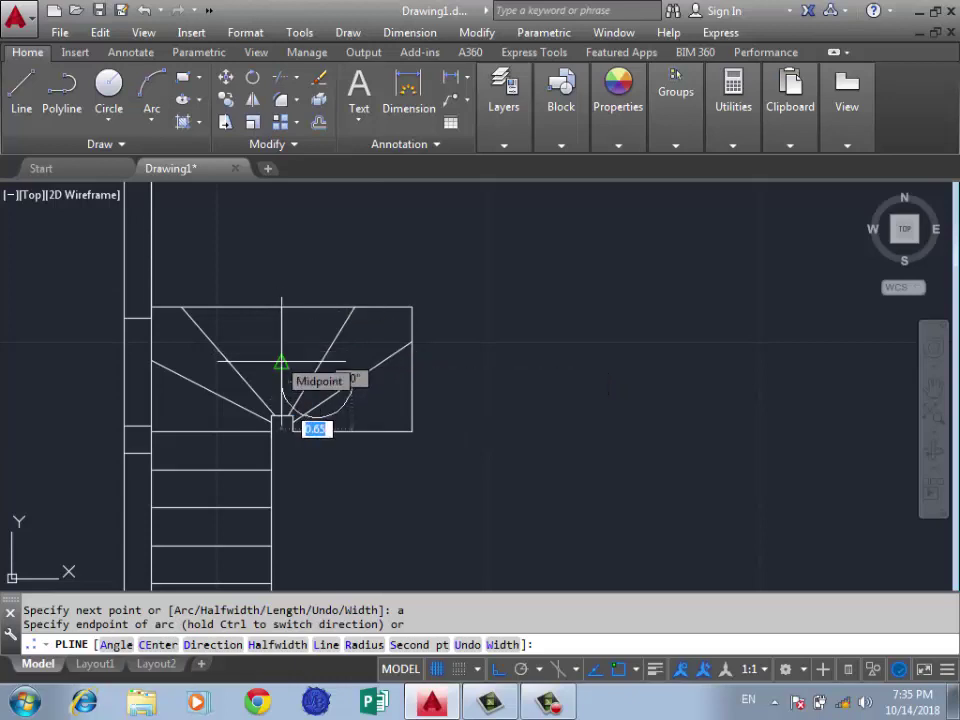
pyautogui.click(298, 340)
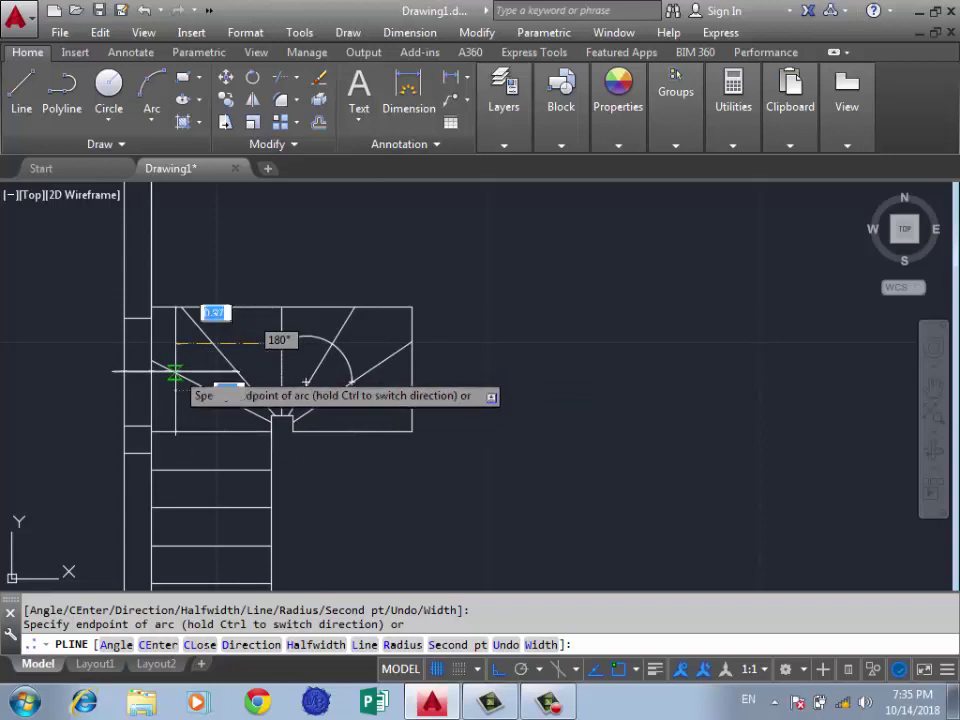
pyautogui.click(183, 377)
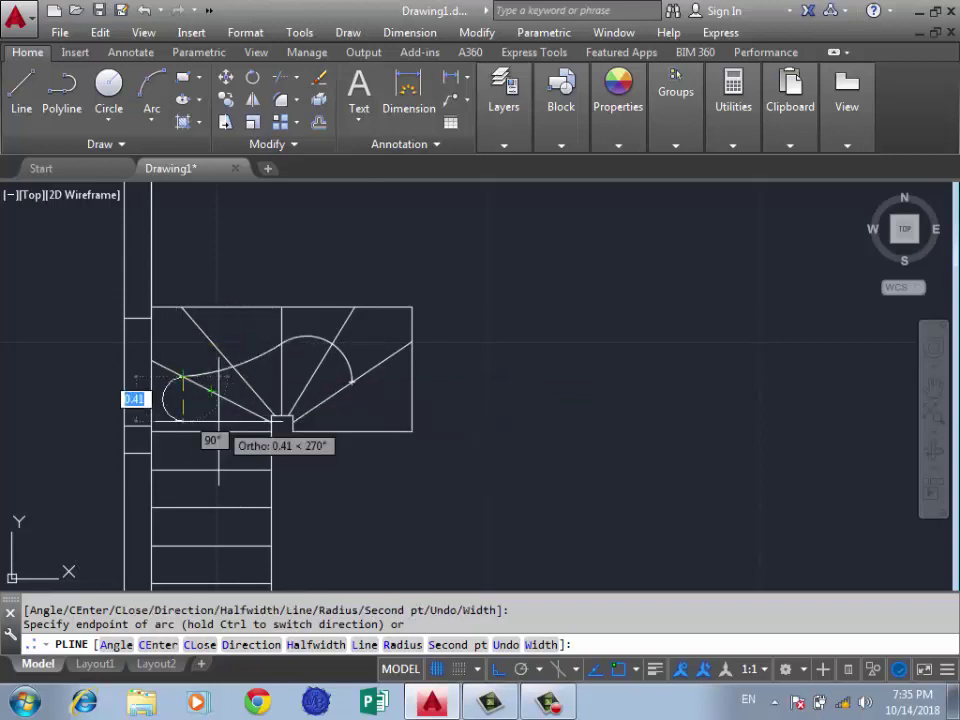
# Continue the walking line as a straight segment down the stair flight, then select it
pyautogui.write('l')
pyautogui.press('Return')
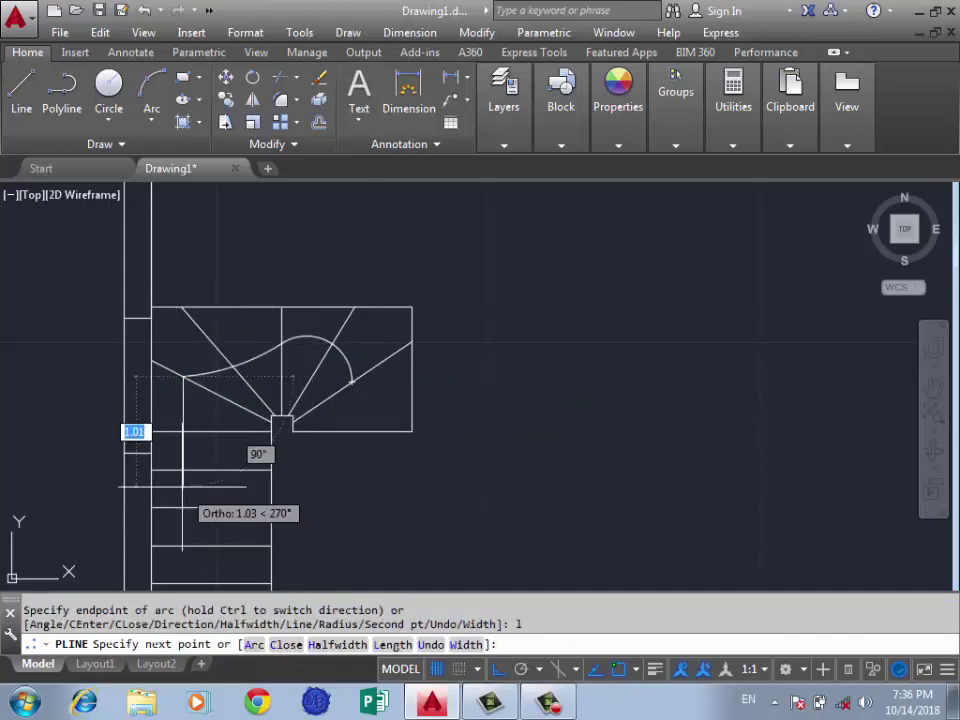
pyautogui.click(182, 487)
pyautogui.press('Return')
pyautogui.scroll(5, 287, 353)
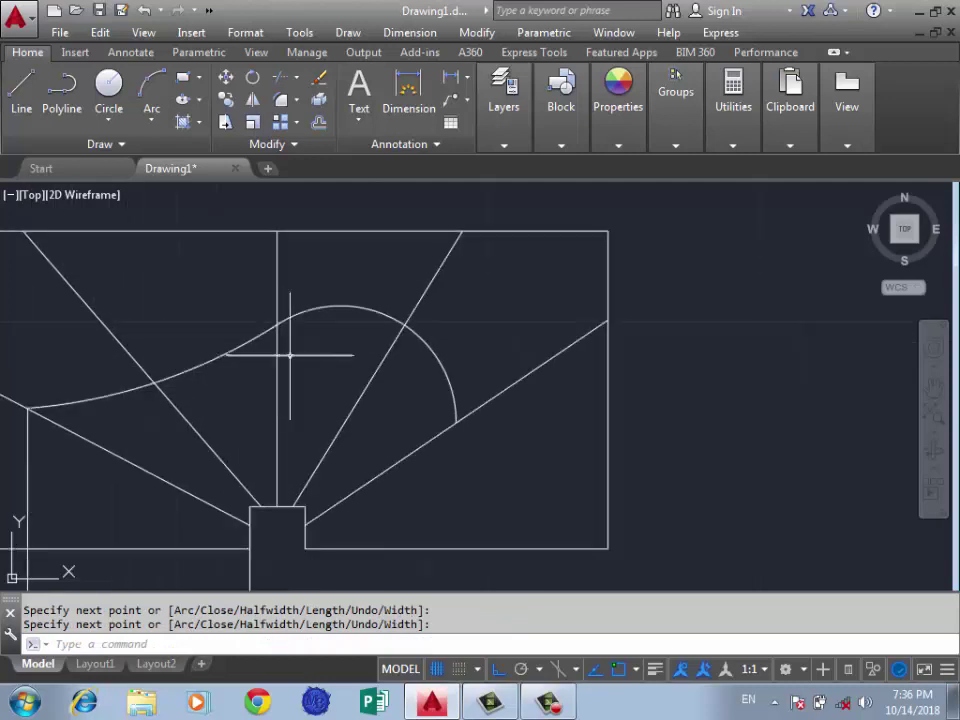
pyautogui.click(363, 308)
# Move the walking line's arc vertex so the curve becomes one rounder arc over the winder
pyautogui.click(396, 321)
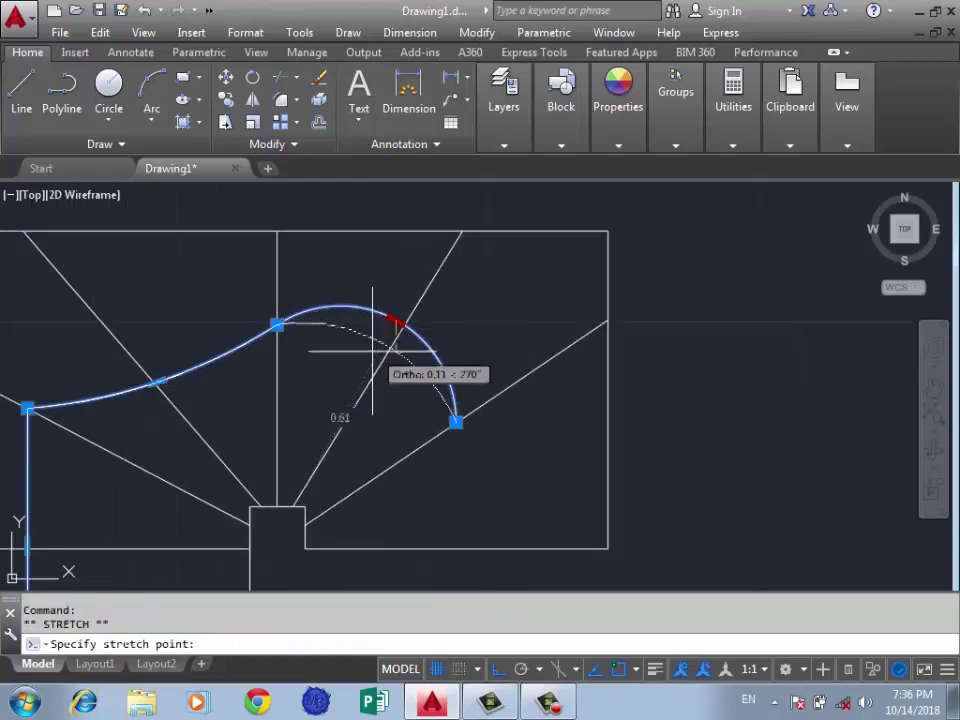
pyautogui.scroll(-2, 428, 300)
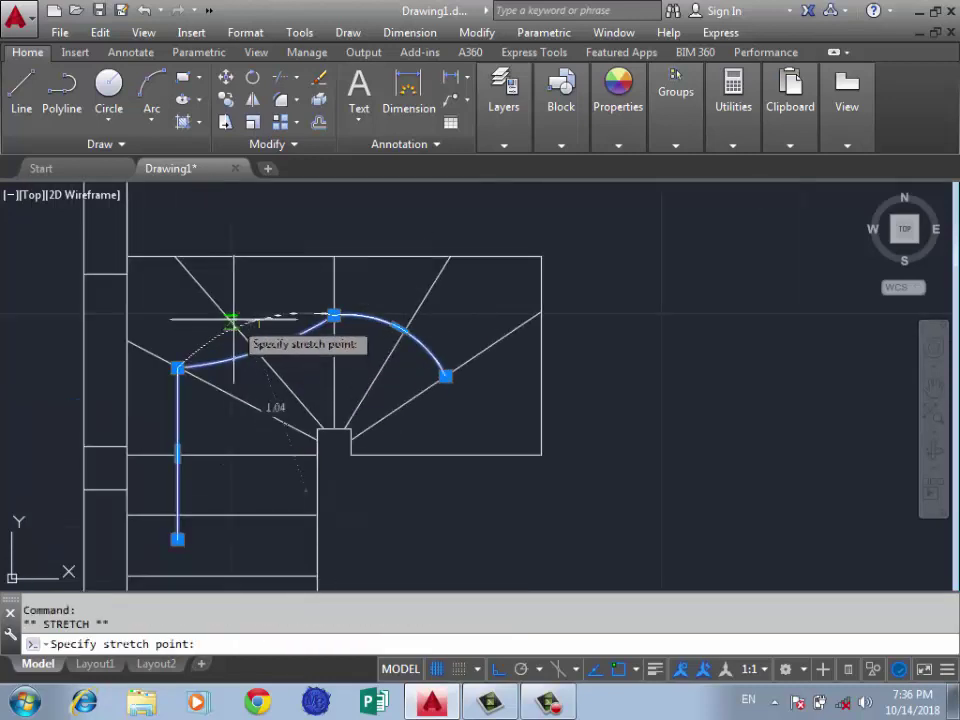
pyautogui.scroll(-3, 240, 325)
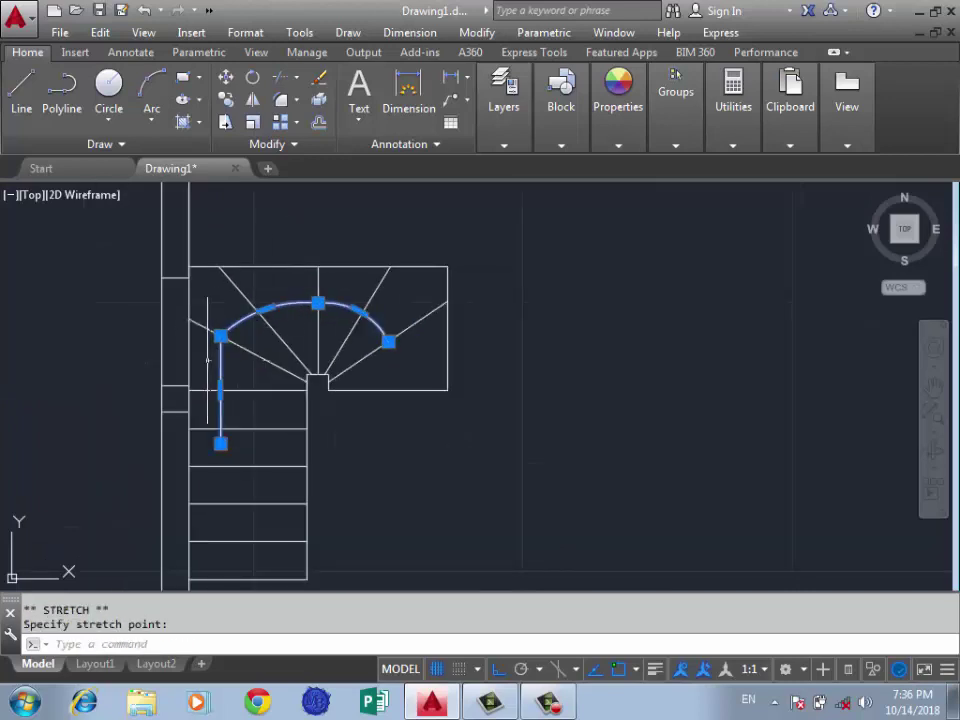
pyautogui.scroll(4, 236, 302)
pyautogui.click(263, 313)
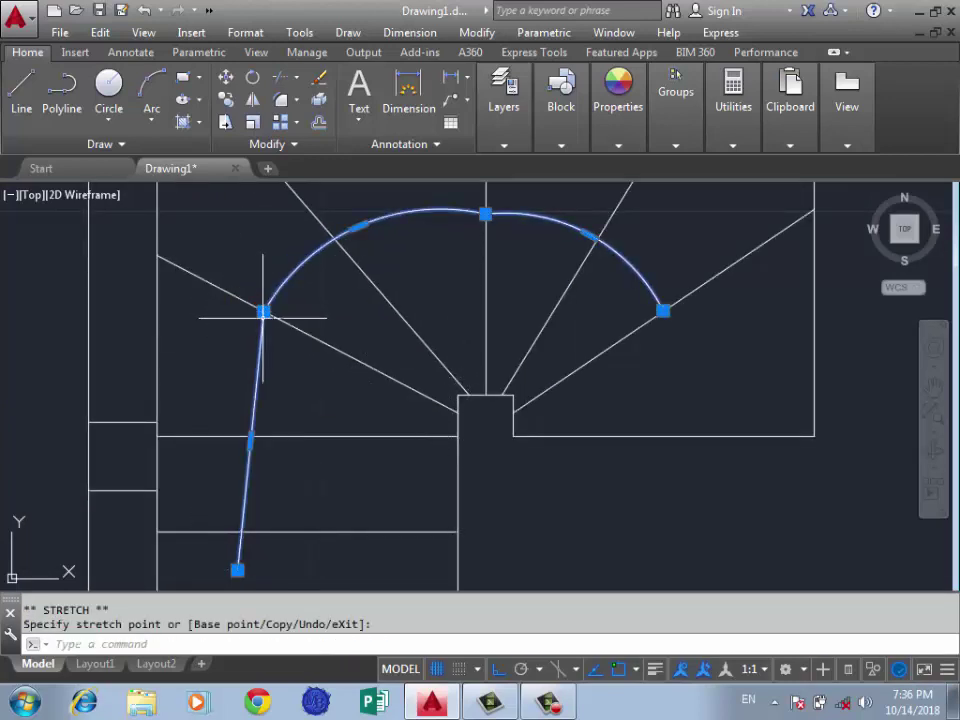
pyautogui.scroll(-2, 240, 248)
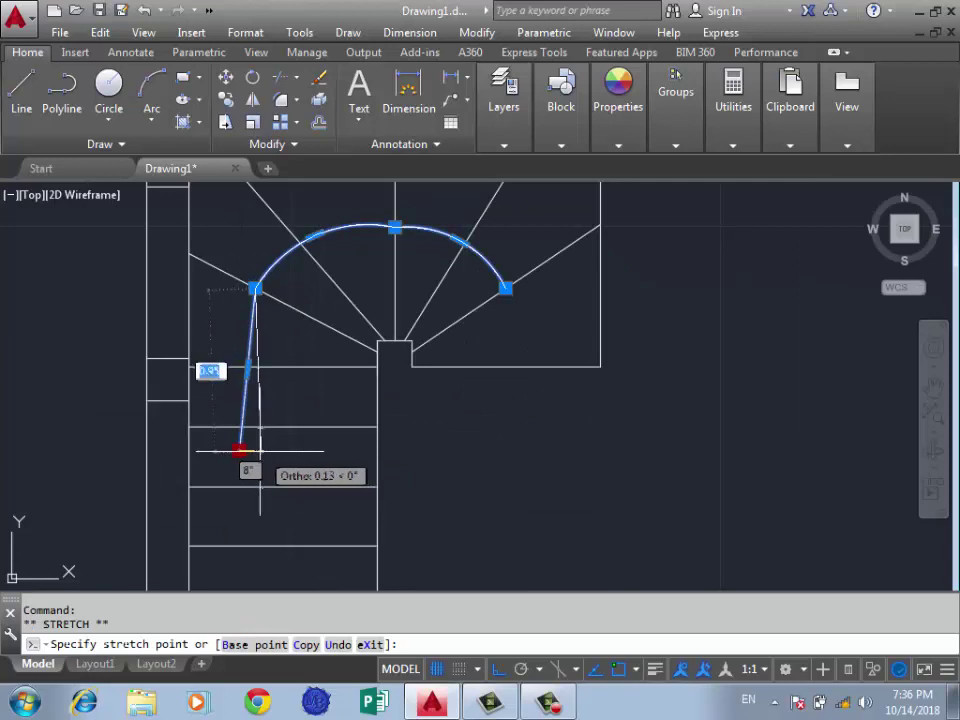
pyautogui.press('Escape')
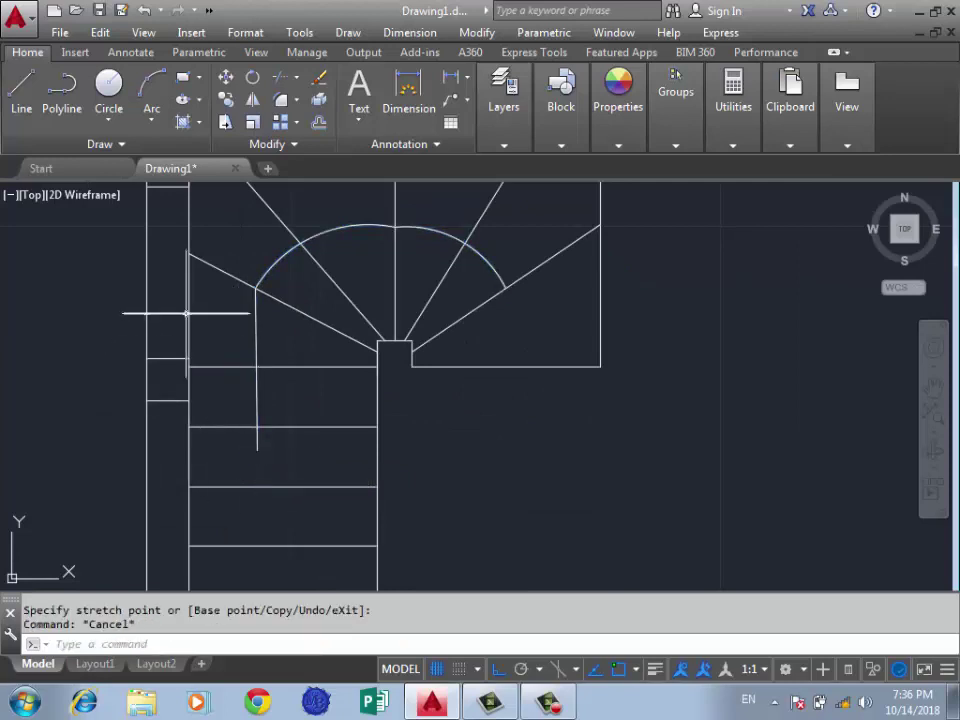
pyautogui.scroll(4, 397, 208)
# Draw the first line segments of the arrow outline on the stair flight
pyautogui.scroll(-4, 403, 268)
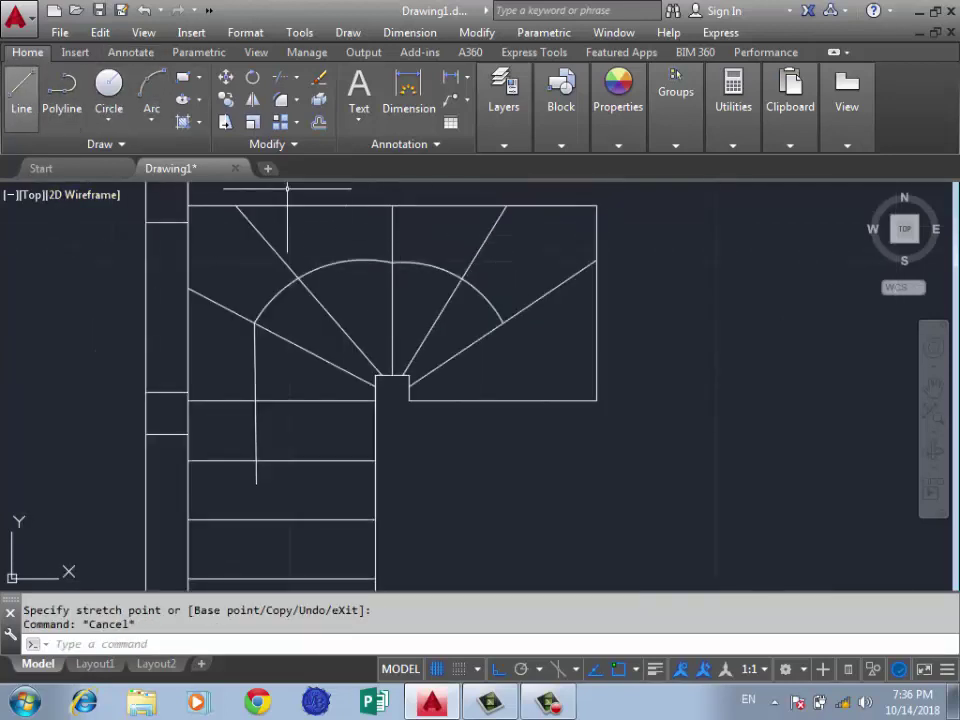
pyautogui.click(21, 88)
pyautogui.scroll(5, 253, 461)
pyautogui.scroll(3, 280, 400)
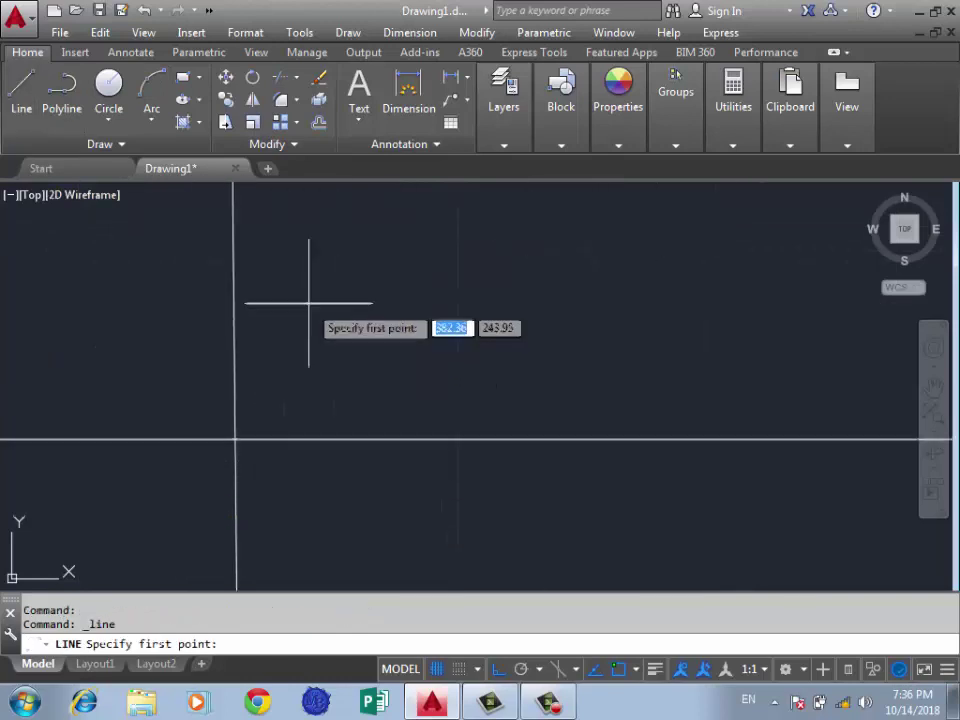
pyautogui.click(263, 483)
pyautogui.click(362, 480)
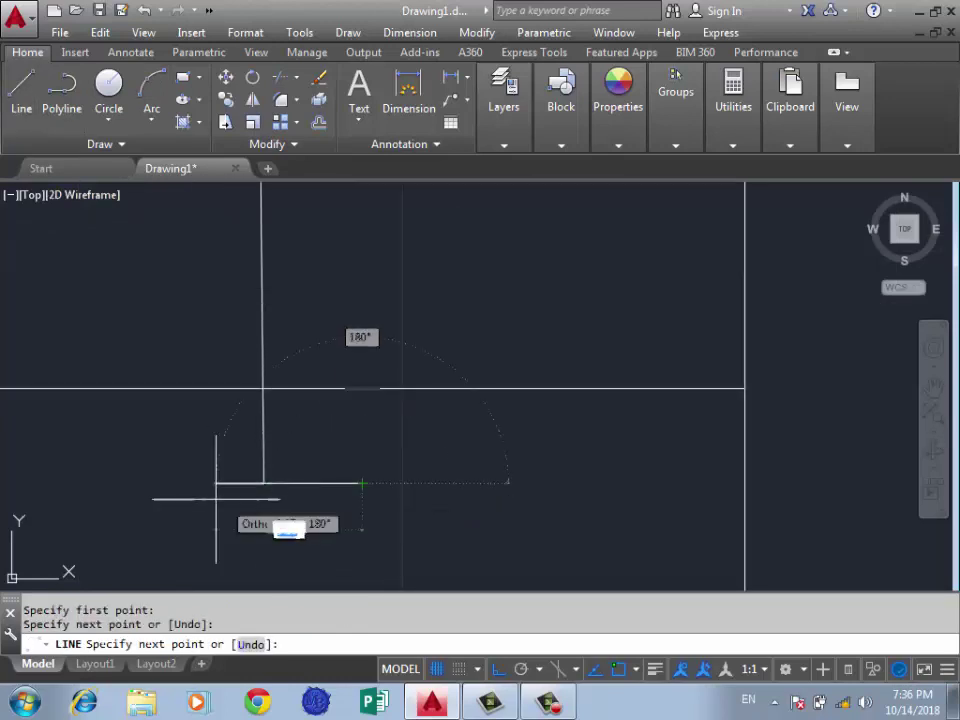
pyautogui.click(154, 488)
# Add the vertical and diagonal edges to close the triangular direction arrowhead
pyautogui.scroll(-3, 200, 430)
pyautogui.scroll(3, 230, 400)
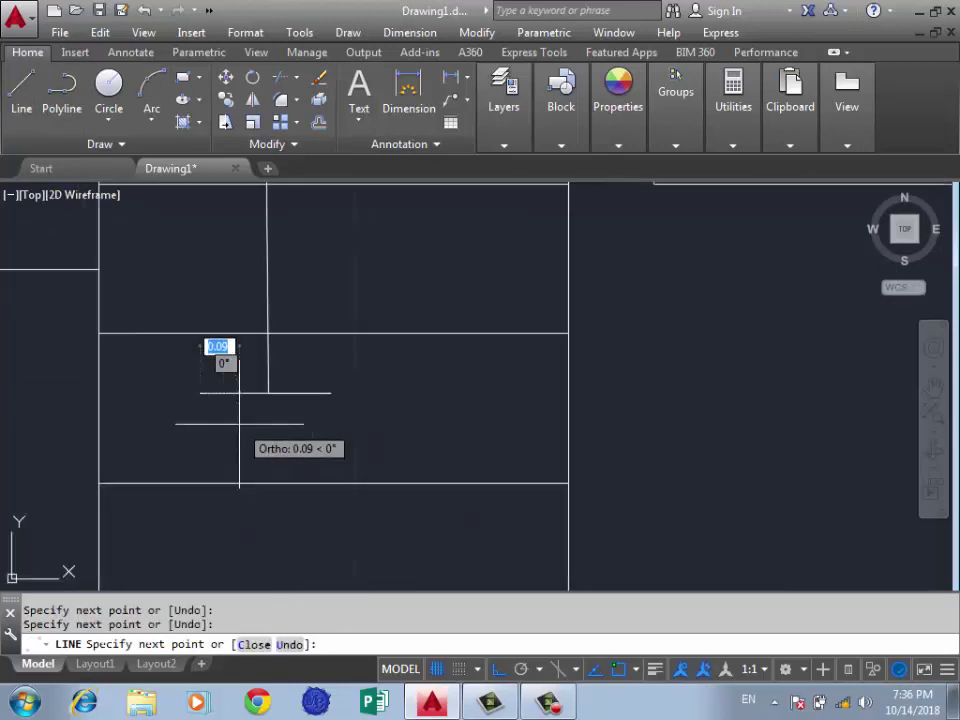
pyautogui.click(272, 393)
pyautogui.click(268, 450)
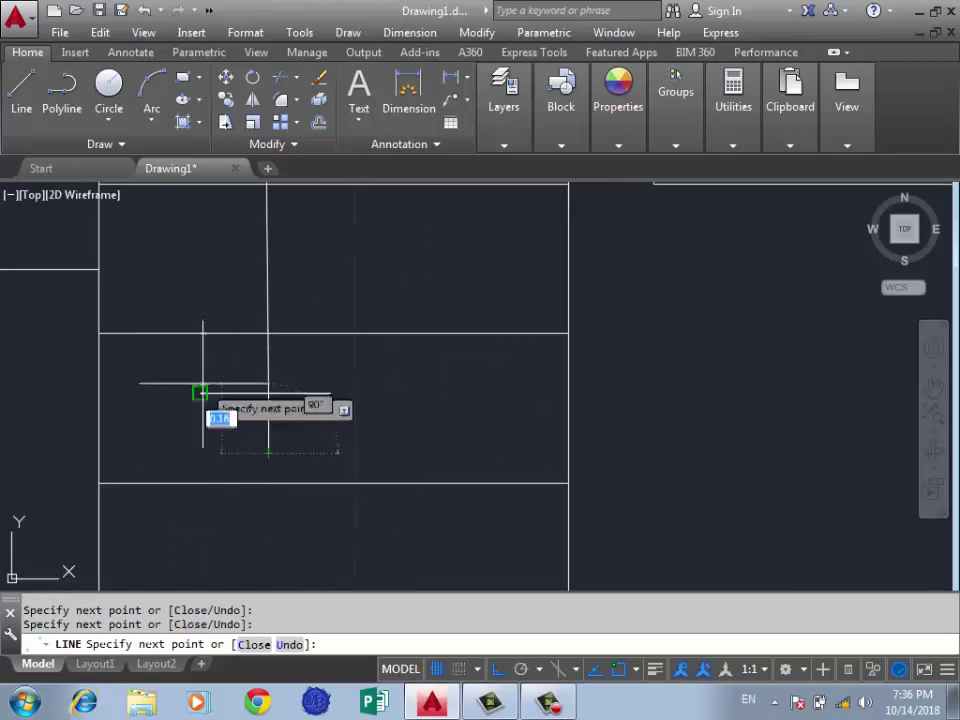
pyautogui.click(201, 393)
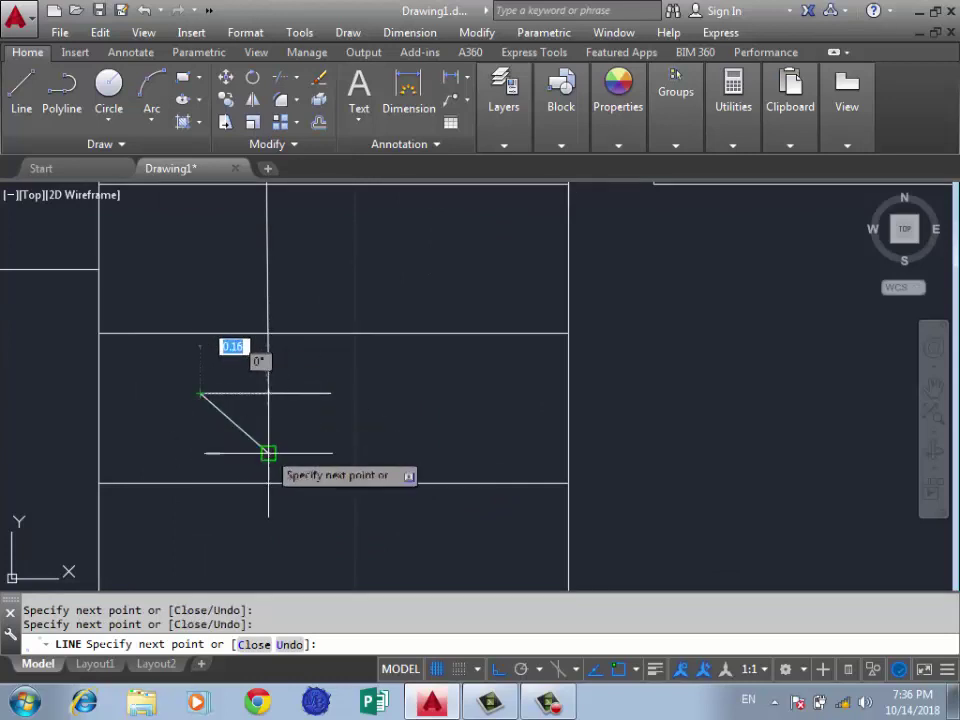
pyautogui.click(330, 393)
pyautogui.press('Return')
pyautogui.scroll(-5, 325, 384)
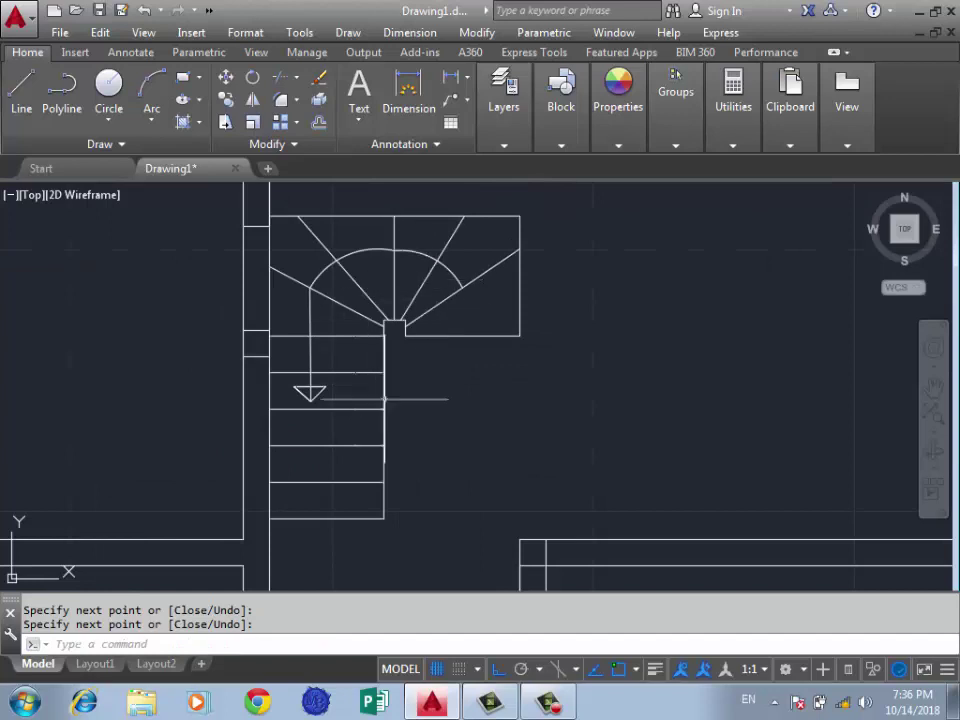
pyautogui.scroll(-2, 384, 399)
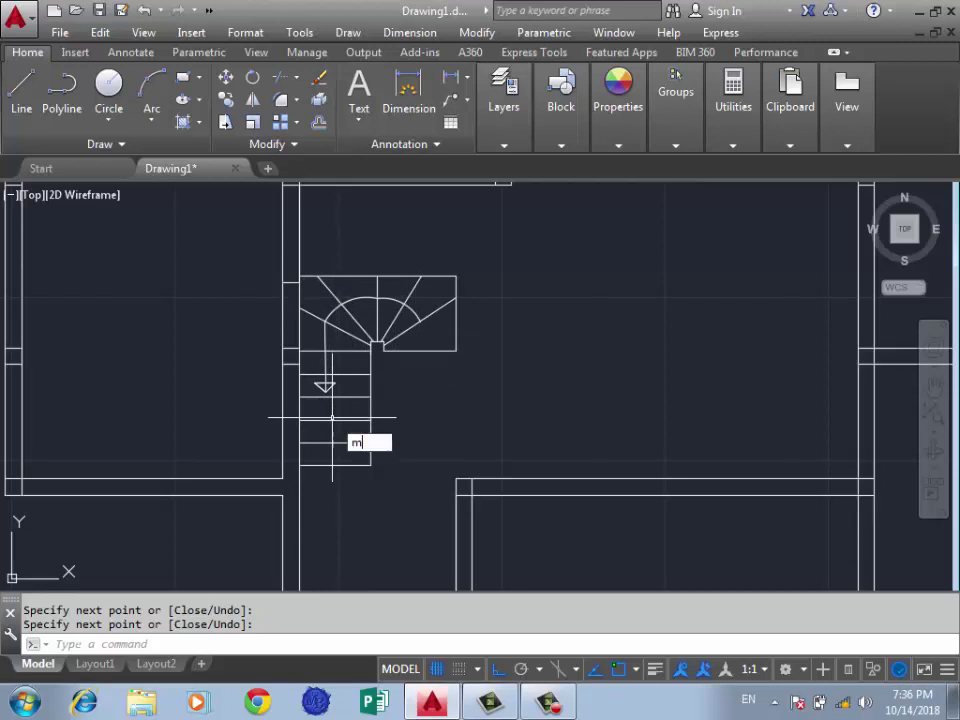
# Place a multiline text label 'DN' just below the direction arrow
pyautogui.press('Return')
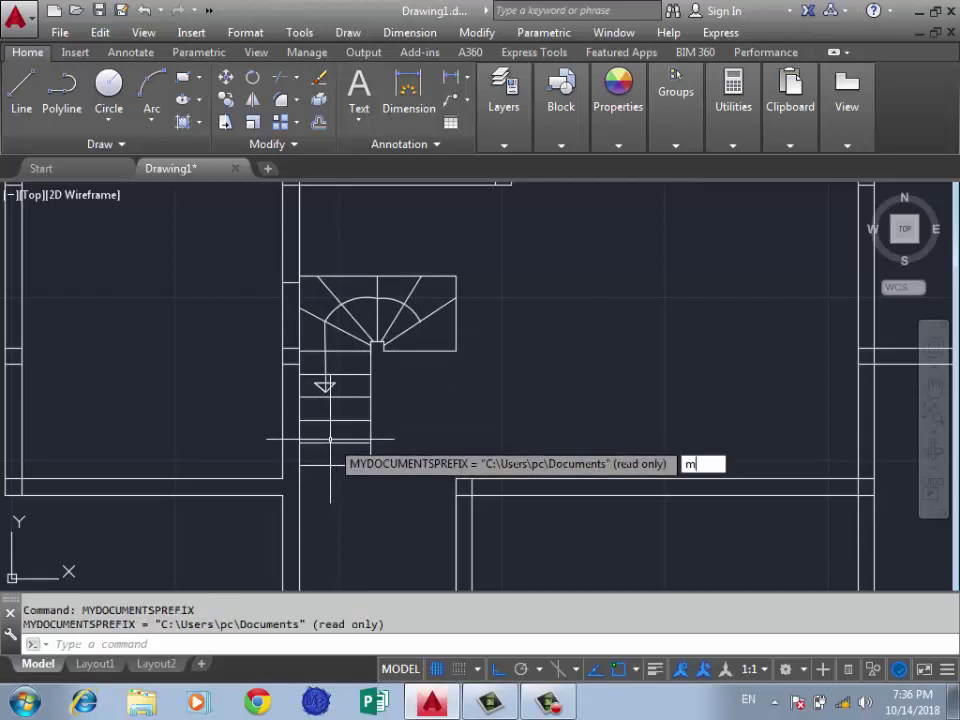
pyautogui.write('mt')
pyautogui.press('Return')
pyautogui.scroll(4, 315, 446)
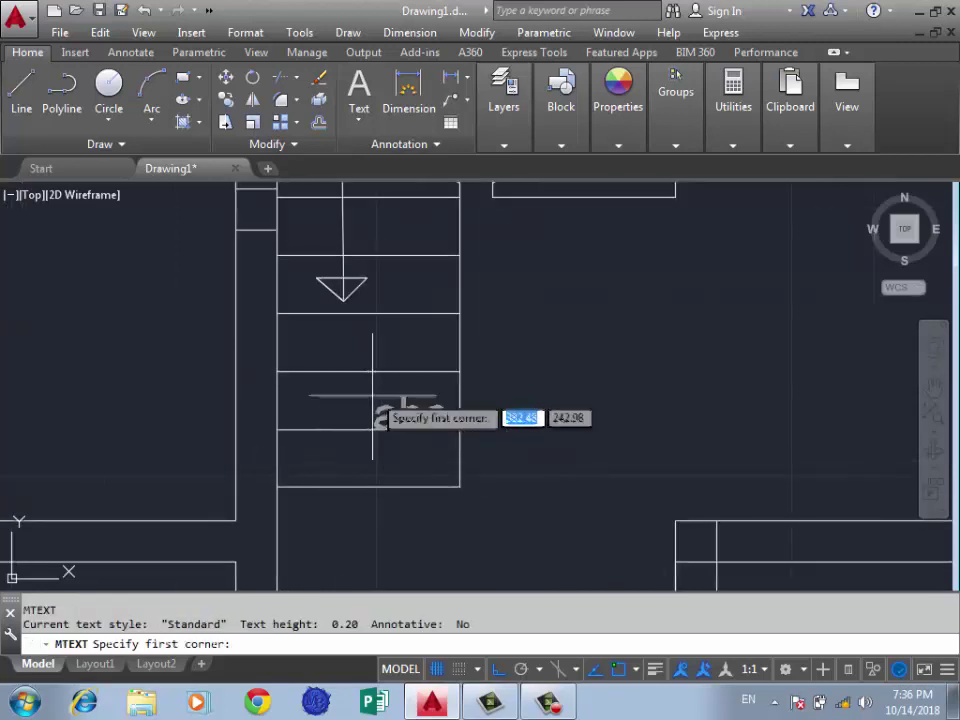
pyautogui.click(408, 333)
pyautogui.click(289, 388)
pyautogui.write('DN')
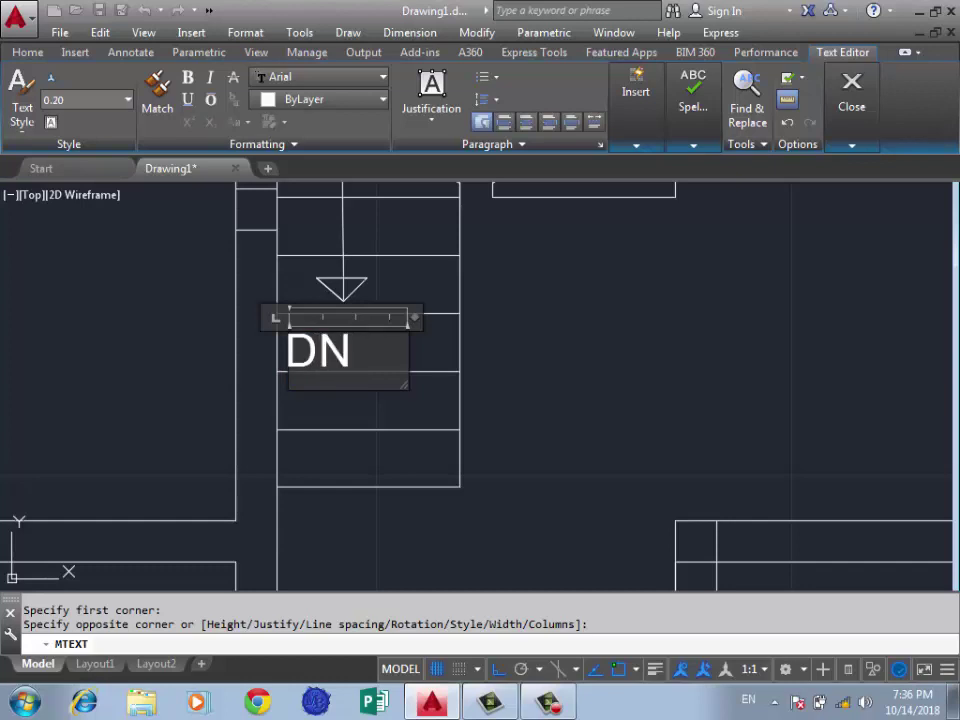
pyautogui.click(420, 400)
pyautogui.click(325, 342)
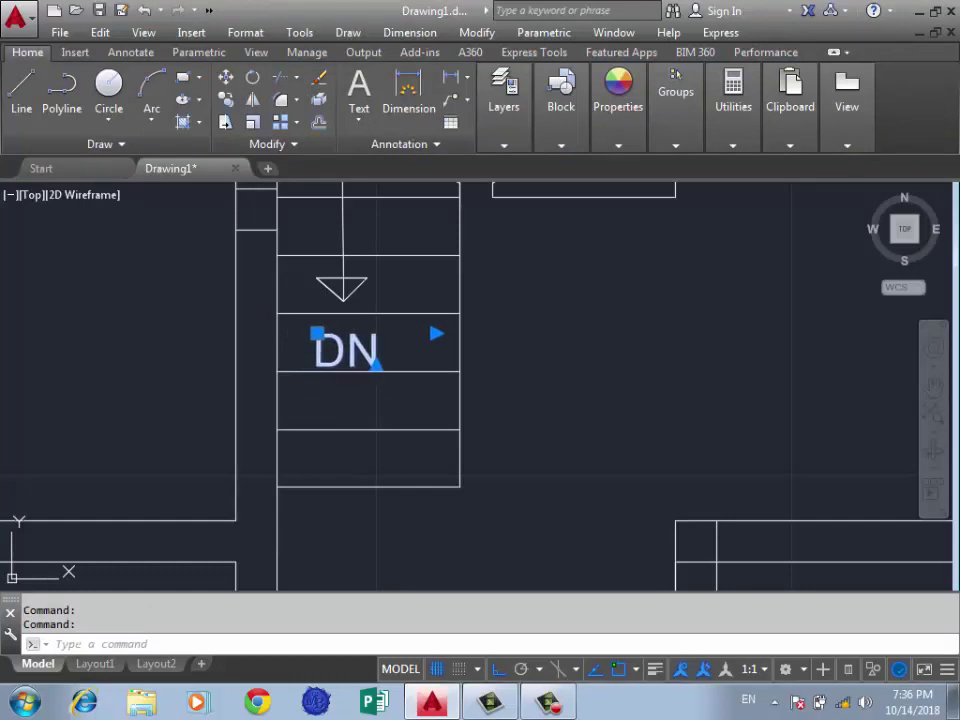
pyautogui.press('Escape')
pyautogui.scroll(-3, 180, 385)
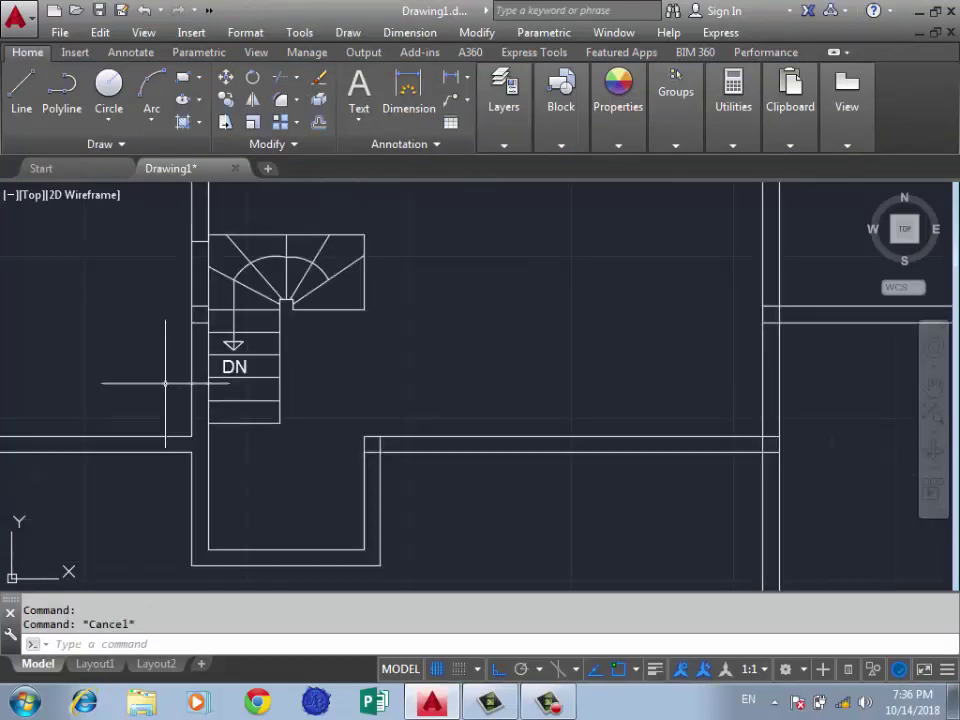
pyautogui.scroll(-2, 240, 385)
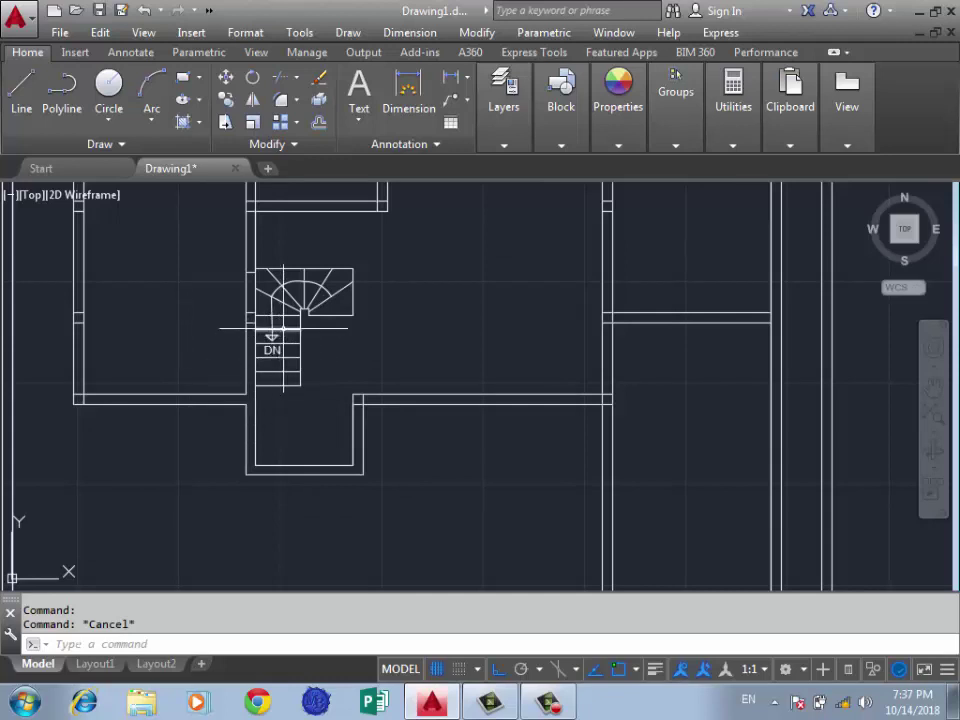
pyautogui.moveTo(284, 327); pyautogui.dragTo(291, 324, button='middle')
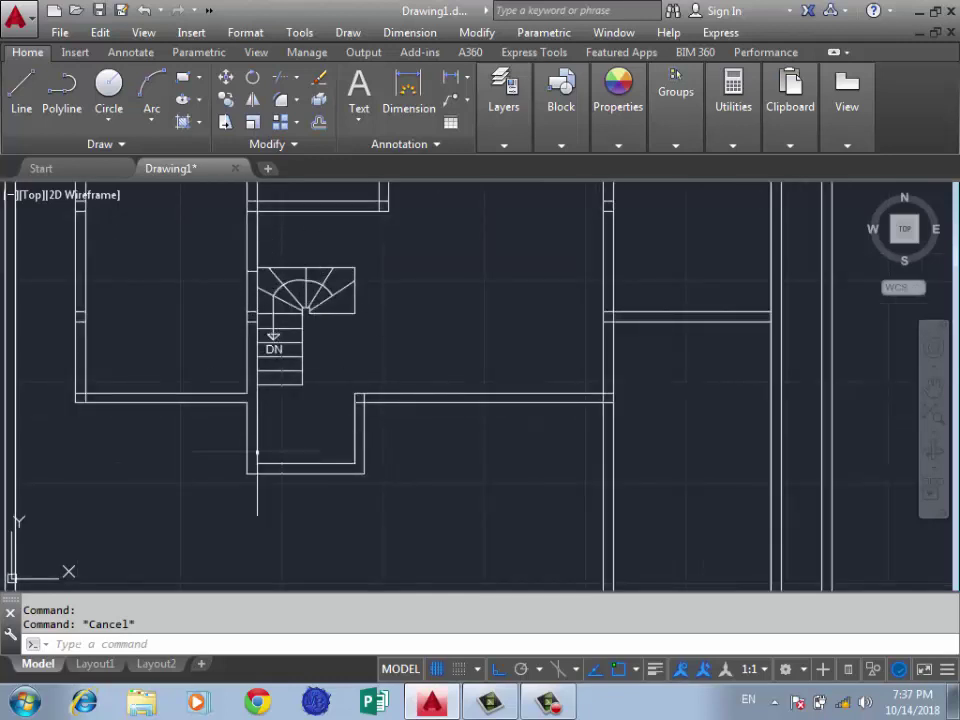
pyautogui.scroll(-4, 257, 453)
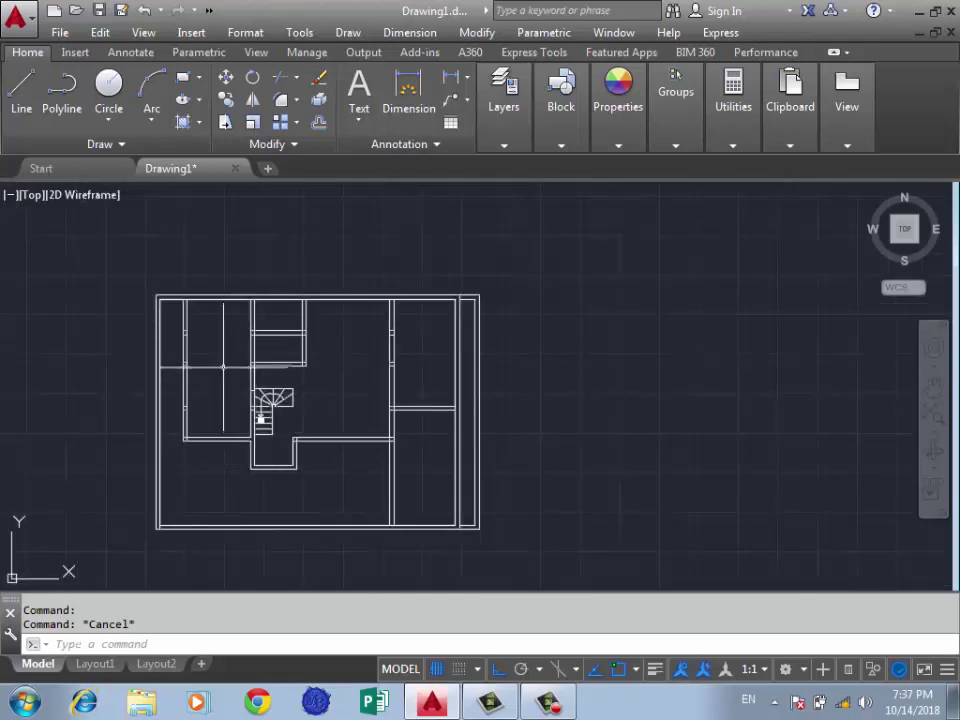
pyautogui.scroll(4, 223, 367)
pyautogui.scroll(-2, 246, 364)
pyautogui.scroll(4, 272, 378)
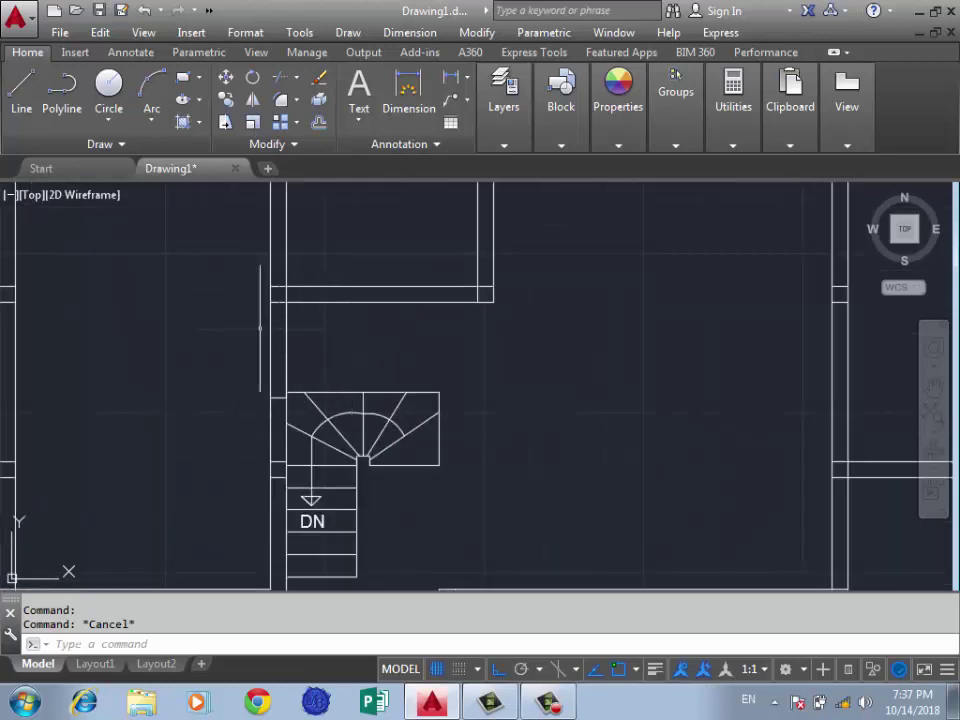
pyautogui.scroll(-4, 284, 373)
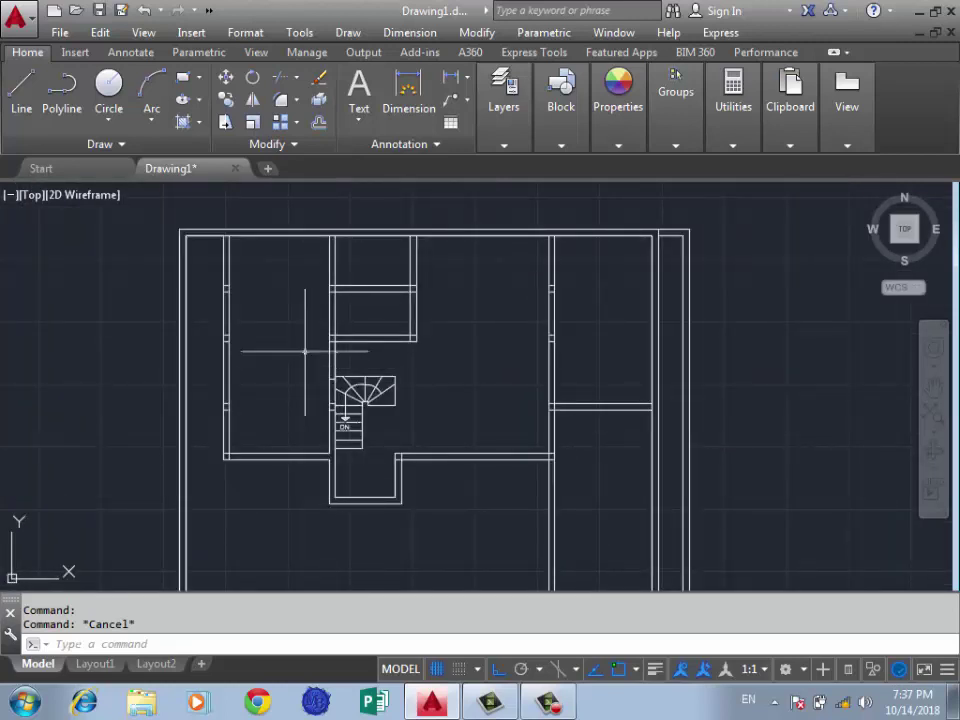
pyautogui.scroll(2, 408, 325)
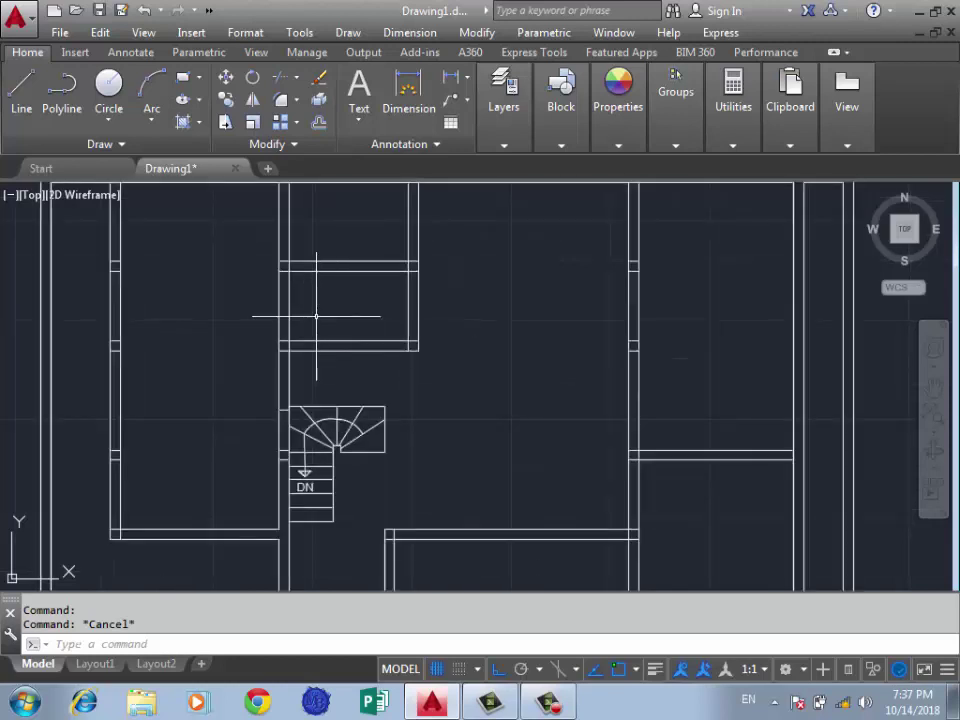
pyautogui.write('tr')
# Trim the overlapping wall lines at the opening beside the stairwell
pyautogui.press('Return')
pyautogui.press('Return')
pyautogui.scroll(-2, 313, 270)
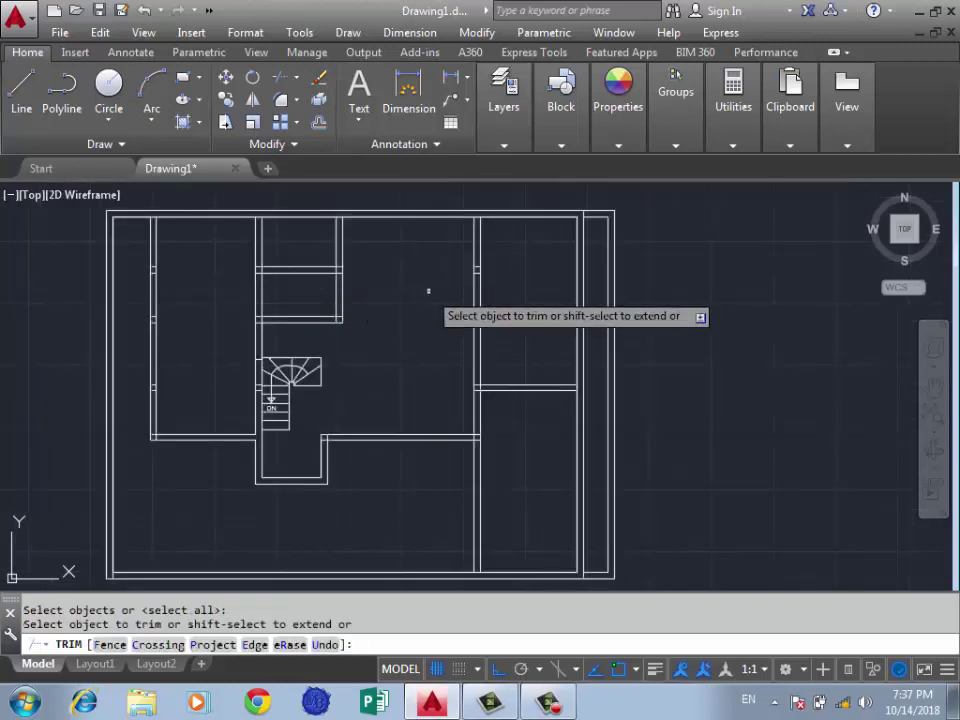
pyautogui.scroll(5, 476, 244)
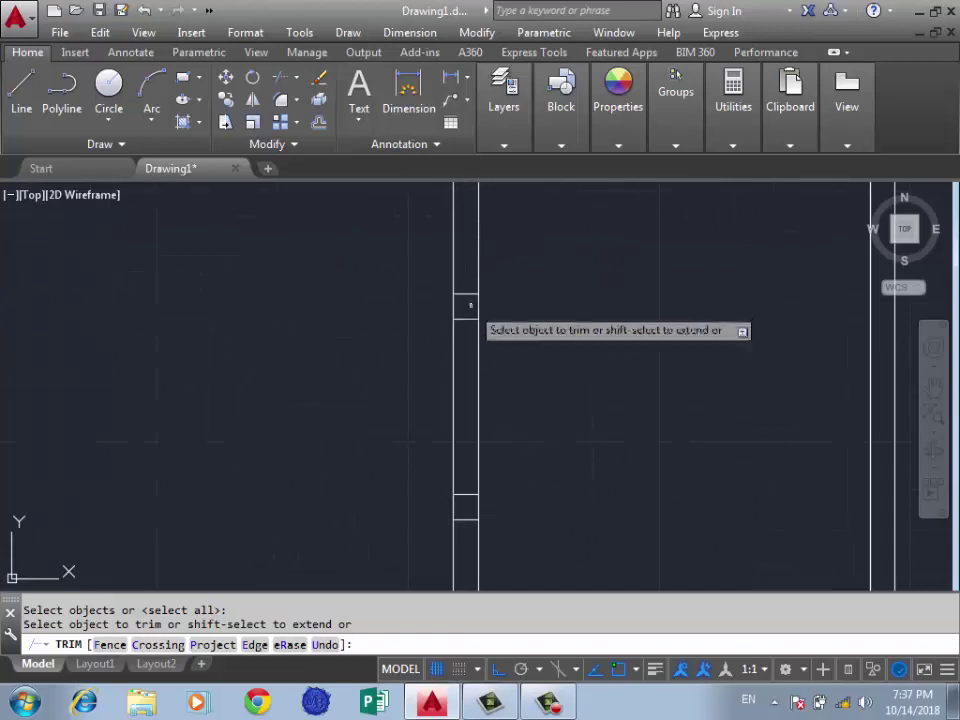
pyautogui.scroll(-4, 405, 306)
pyautogui.scroll(3, 519, 339)
pyautogui.scroll(3, 542, 326)
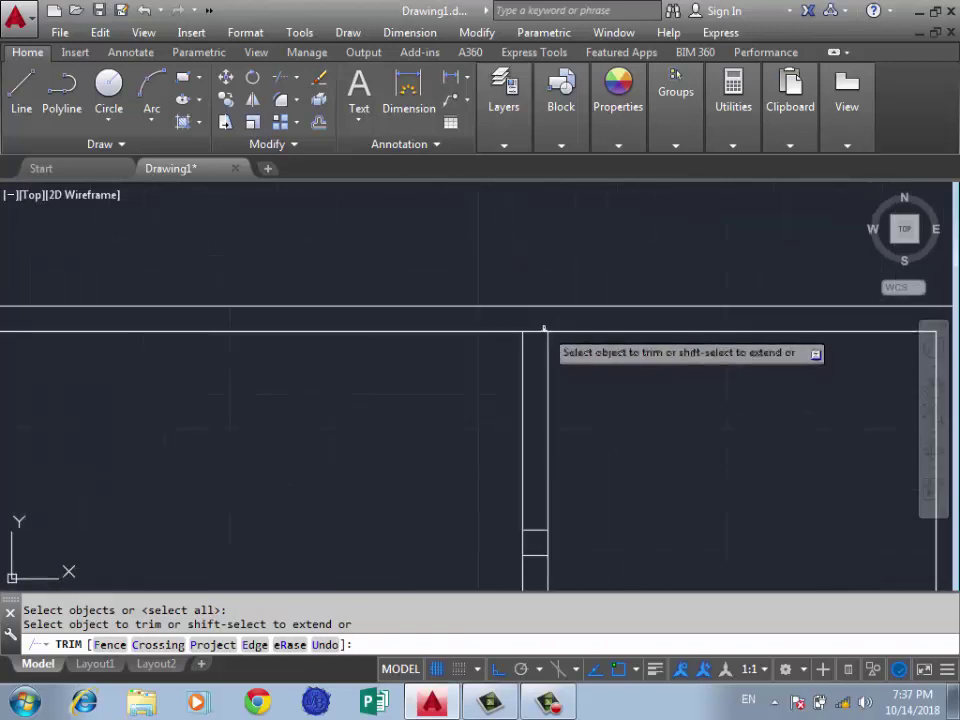
pyautogui.scroll(-3, 538, 330)
pyautogui.scroll(3, 555, 306)
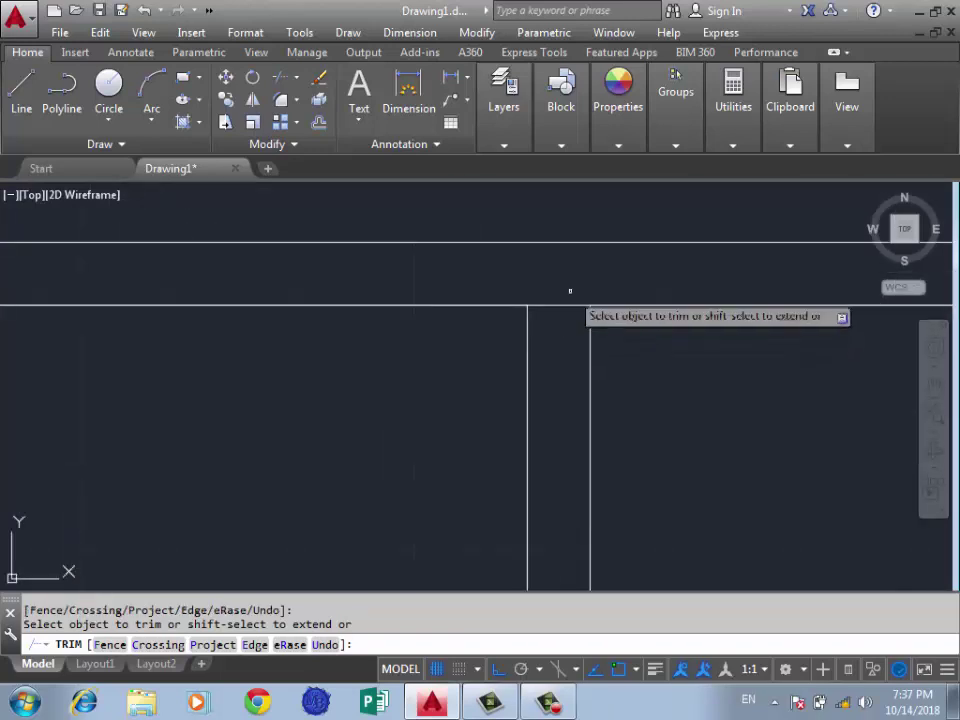
pyautogui.moveTo(568, 289); pyautogui.dragTo(632, 313)
pyautogui.scroll(-2, 640, 315)
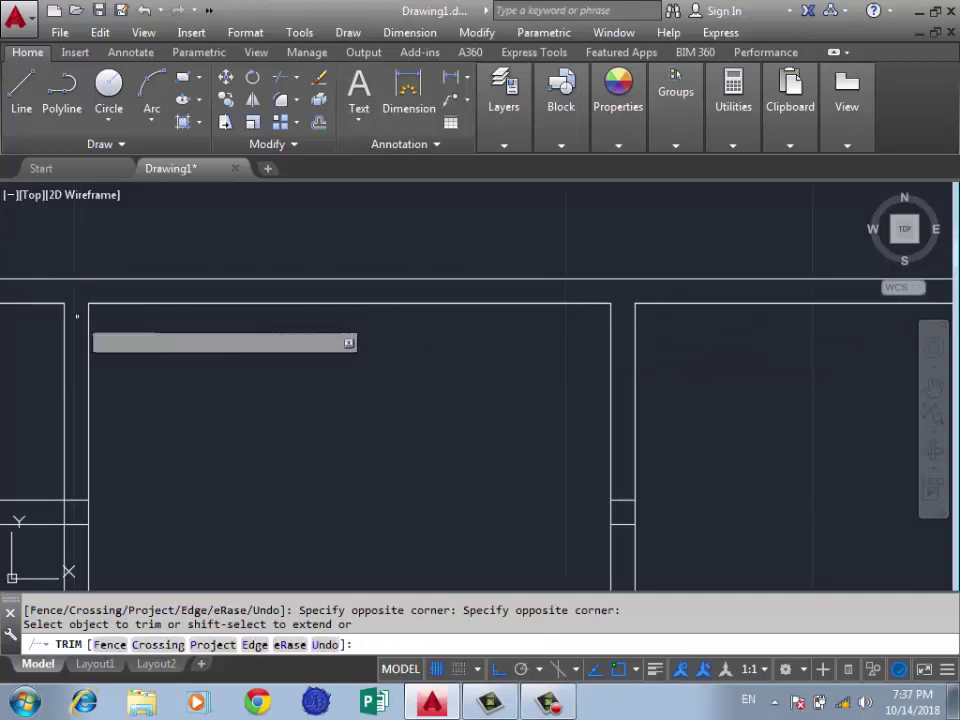
pyautogui.scroll(-2, 282, 405)
pyautogui.scroll(3, 282, 405)
pyautogui.click(360, 404)
pyautogui.click(380, 430)
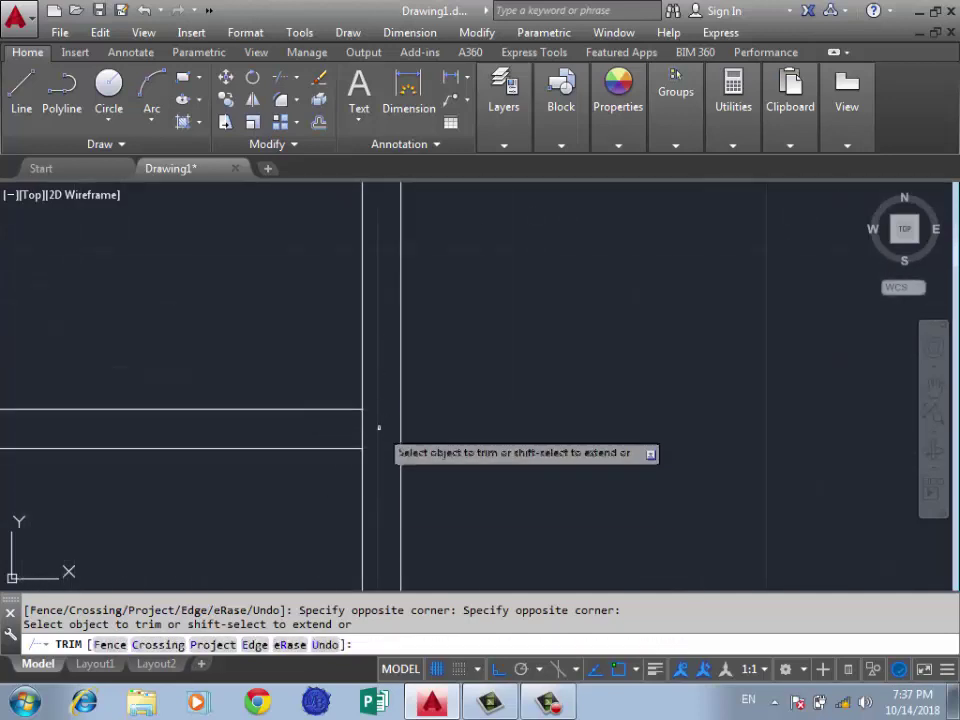
pyautogui.scroll(-3, 365, 425)
pyautogui.scroll(3, 349, 379)
pyautogui.scroll(1, 401, 373)
# Trim the overlapping line ends at the wall junctions around the stairwell
pyautogui.click(396, 382)
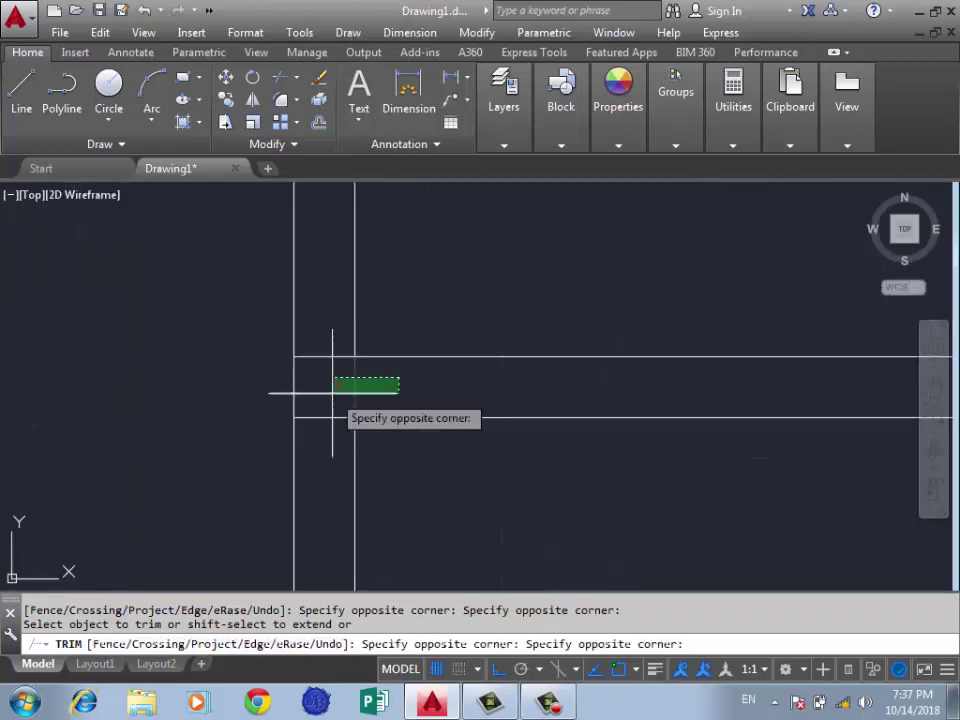
pyautogui.click(332, 386)
pyautogui.scroll(-2, 332, 302)
pyautogui.scroll(-2, 452, 396)
pyautogui.scroll(4, 411, 362)
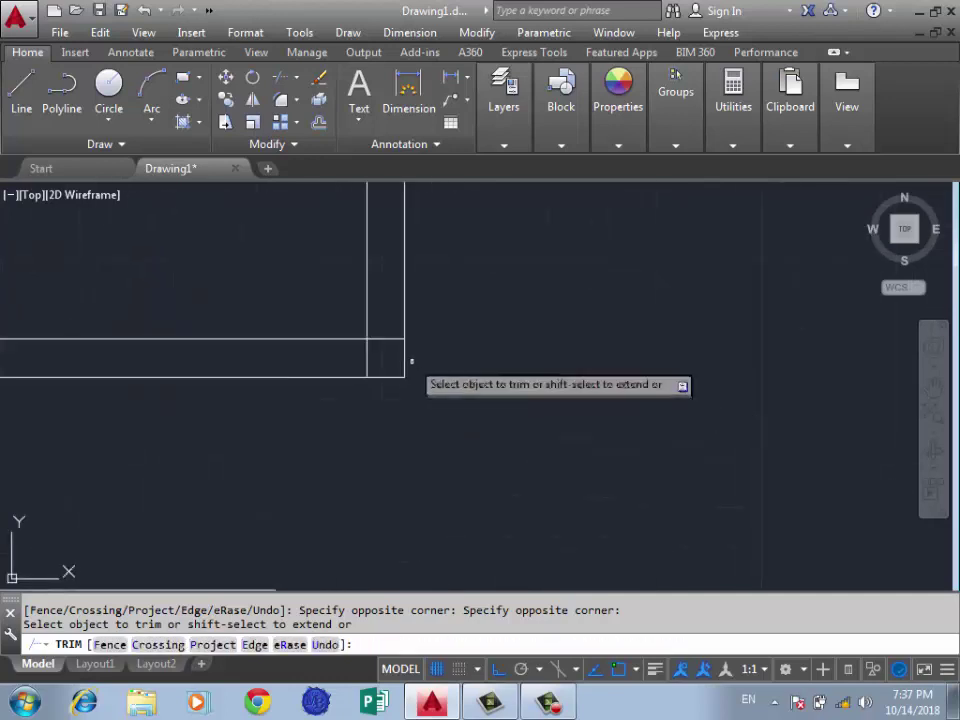
pyautogui.click(393, 322)
pyautogui.click(384, 361)
pyautogui.click(381, 364)
pyautogui.click(349, 364)
pyautogui.scroll(-2, 349, 364)
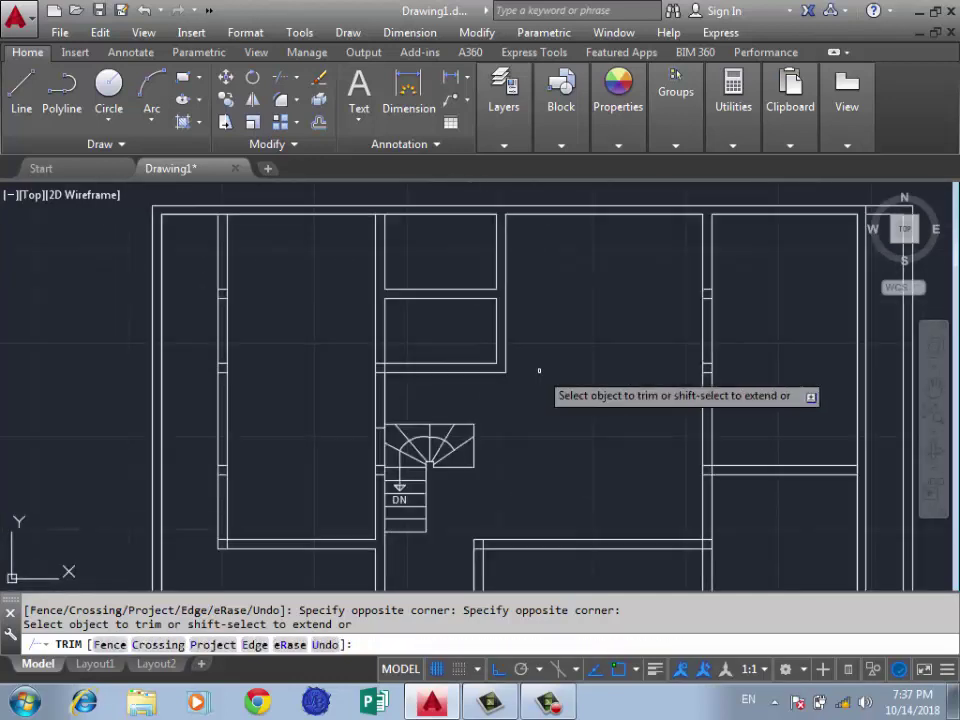
pyautogui.scroll(4, 396, 372)
pyautogui.click(298, 285)
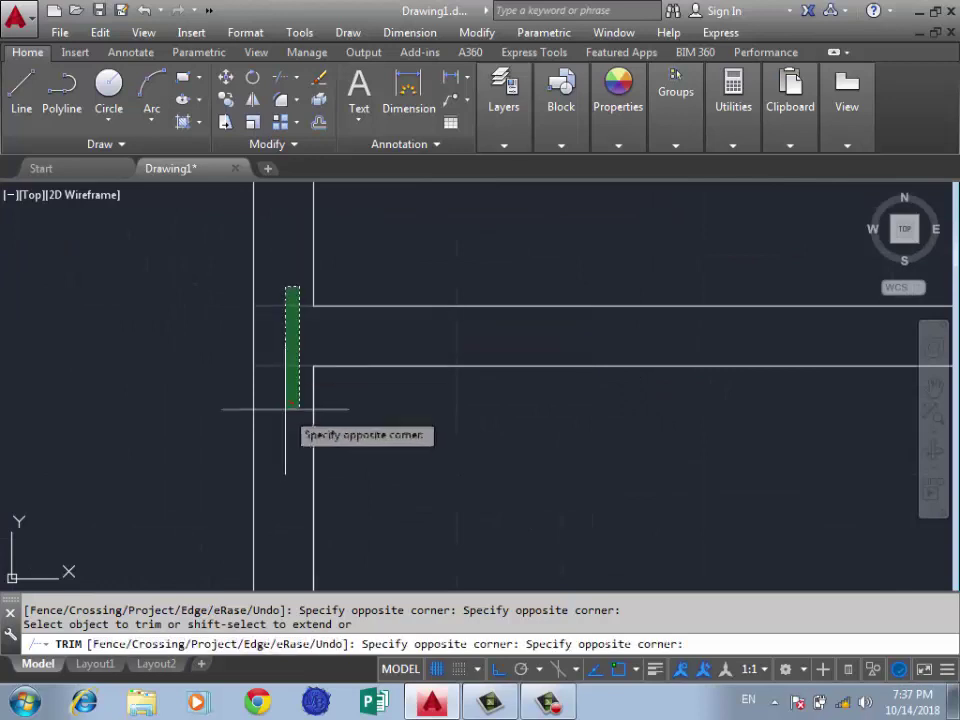
pyautogui.click(283, 405)
pyautogui.scroll(-2, 408, 284)
pyautogui.scroll(-3, 381, 353)
pyautogui.scroll(4, 403, 311)
pyautogui.scroll(-4, 338, 375)
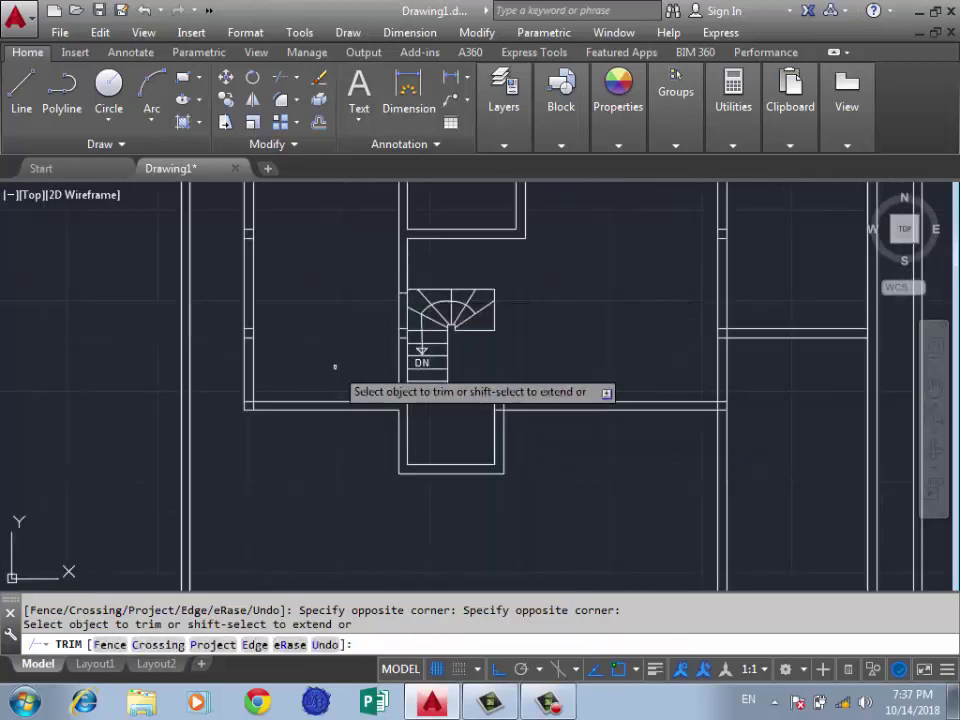
pyautogui.scroll(2, 404, 412)
pyautogui.scroll(5, 260, 390)
# Clean up the wall corner and the upper wall lines by trimming their overlaps
pyautogui.click(272, 392)
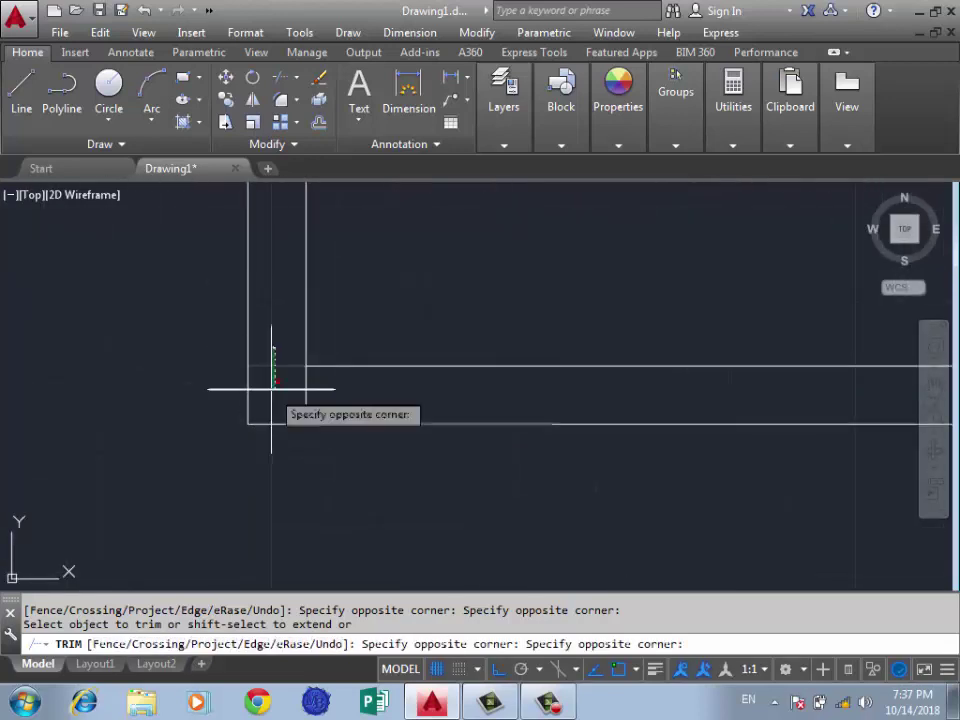
pyautogui.click(307, 395)
pyautogui.scroll(-5, 400, 450)
pyautogui.scroll(-3, 420, 340)
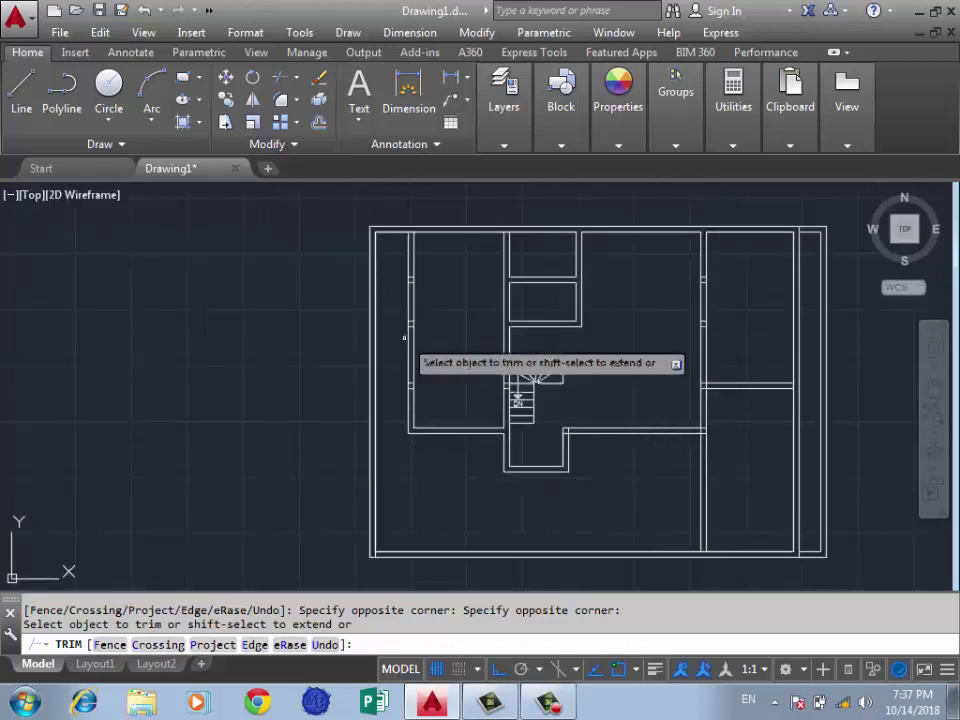
pyautogui.scroll(3, 415, 222)
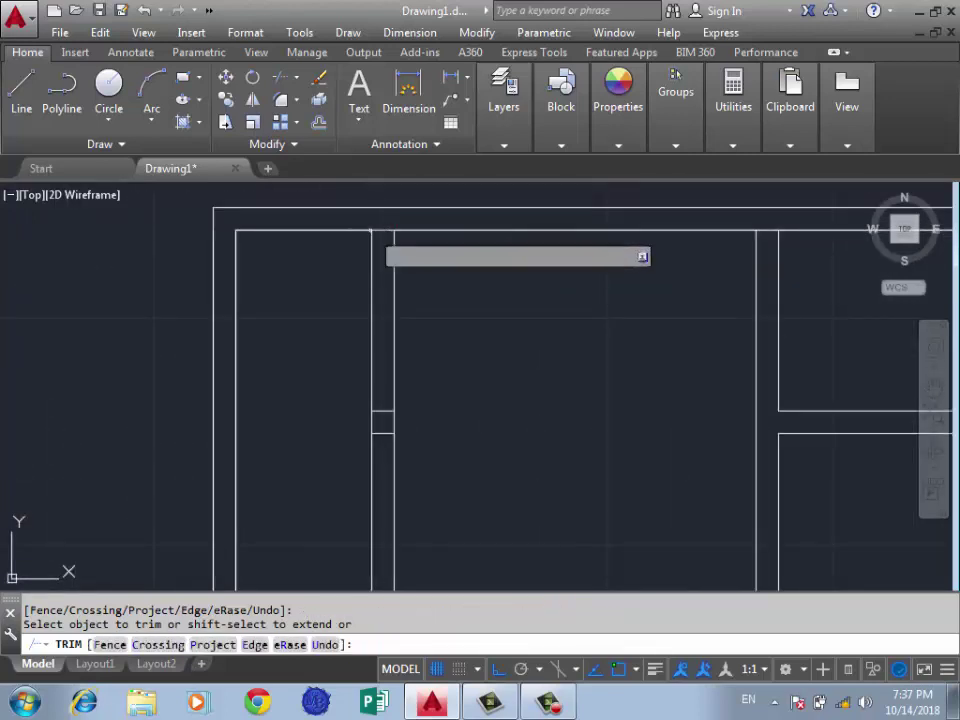
pyautogui.scroll(-3, 370, 222)
pyautogui.scroll(5, 336, 216)
pyautogui.scroll(2, 407, 216)
pyautogui.click(383, 242)
pyautogui.click(300, 272)
pyautogui.scroll(-3, 300, 272)
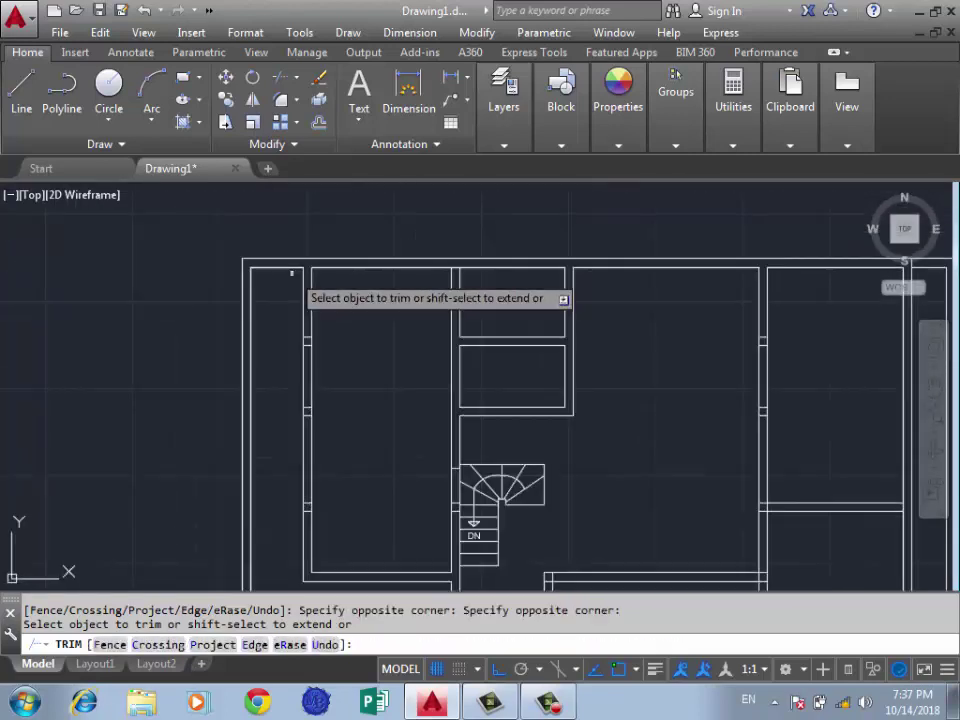
pyautogui.scroll(-2, 300, 255)
pyautogui.scroll(2, 270, 245)
pyautogui.scroll(2, 670, 268)
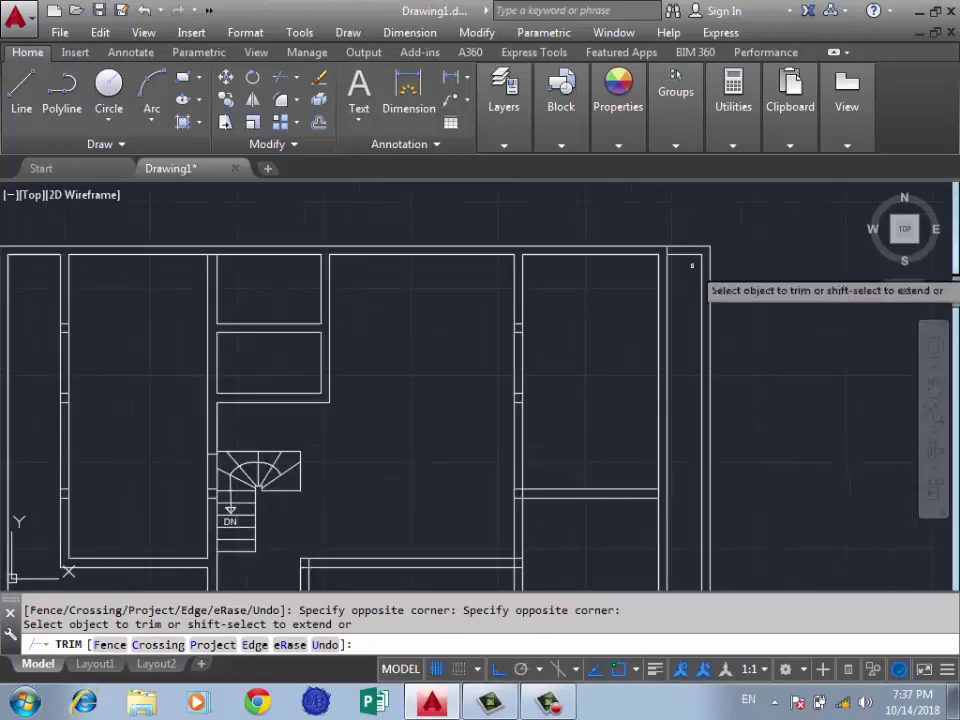
pyautogui.scroll(2, 707, 255)
# Trim the overlapping lines on the right wall and the remaining junctions and corner
pyautogui.click(754, 285)
pyautogui.scroll(-1, 754, 285)
pyautogui.click(728, 235)
pyautogui.scroll(-3, 728, 235)
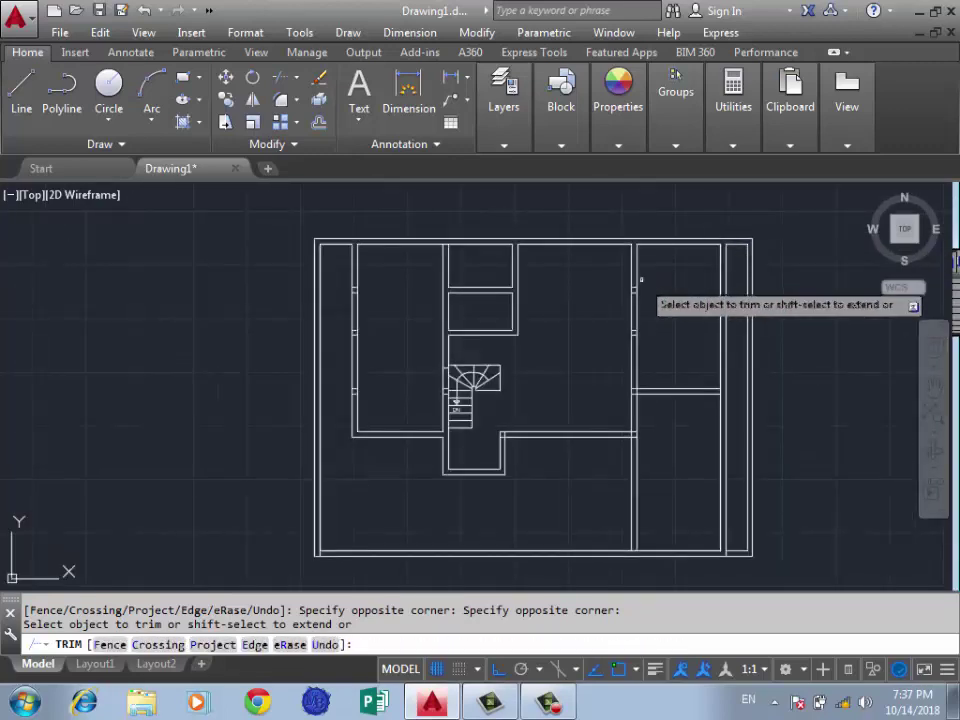
pyautogui.scroll(4, 660, 410)
pyautogui.click(556, 435)
pyautogui.click(556, 435)
pyautogui.scroll(-3, 700, 380)
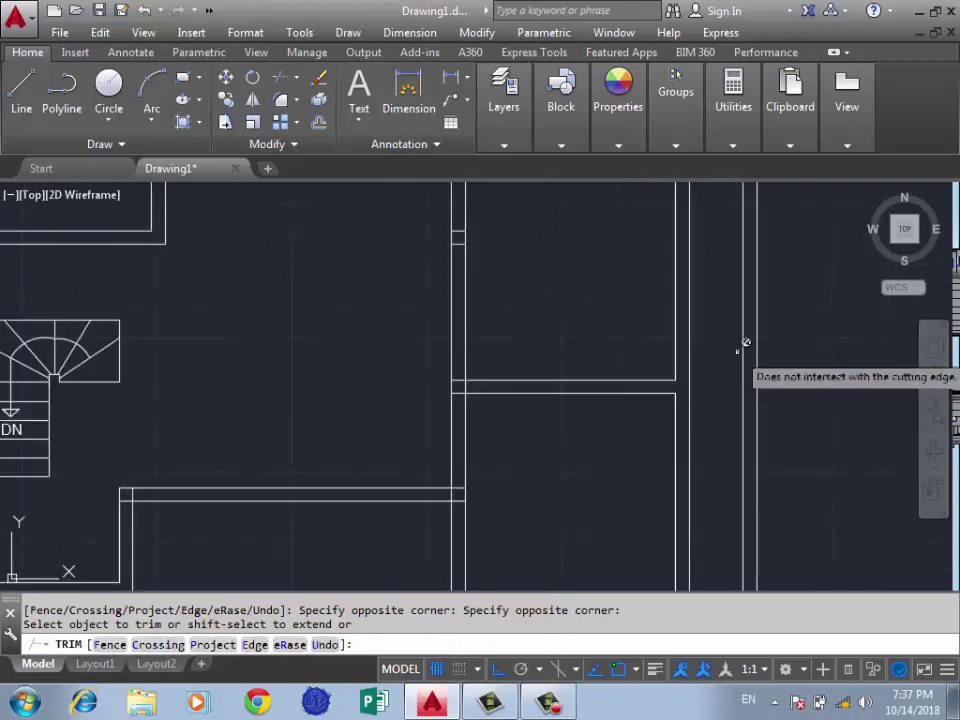
pyautogui.scroll(3, 460, 390)
pyautogui.click(480, 383)
pyautogui.click(439, 340)
pyautogui.scroll(-3, 510, 285)
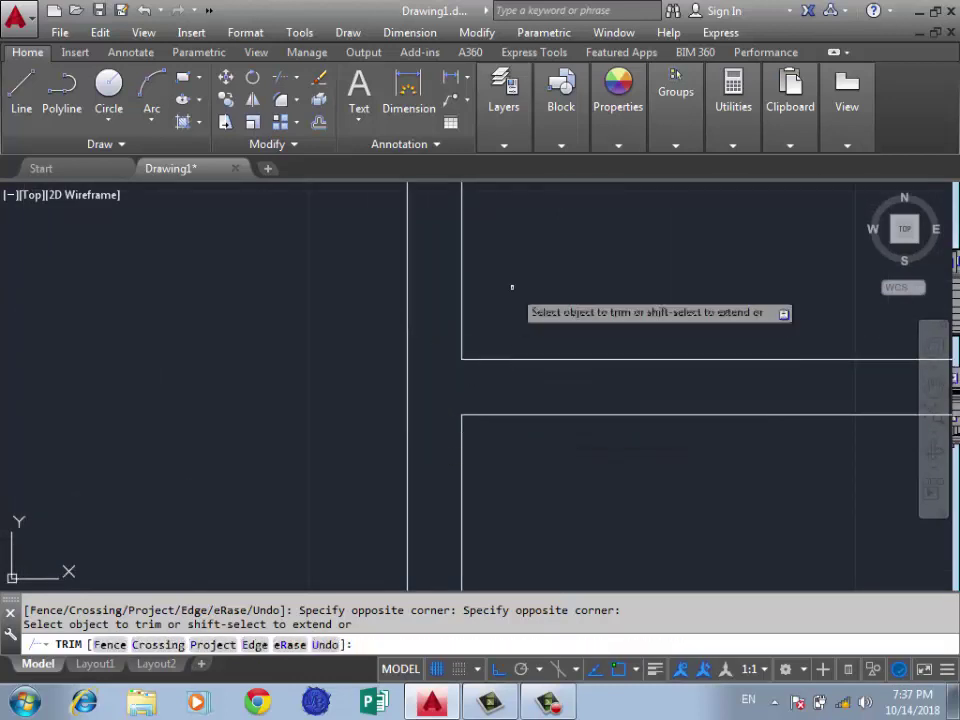
pyautogui.scroll(2, 461, 463)
pyautogui.click(490, 467)
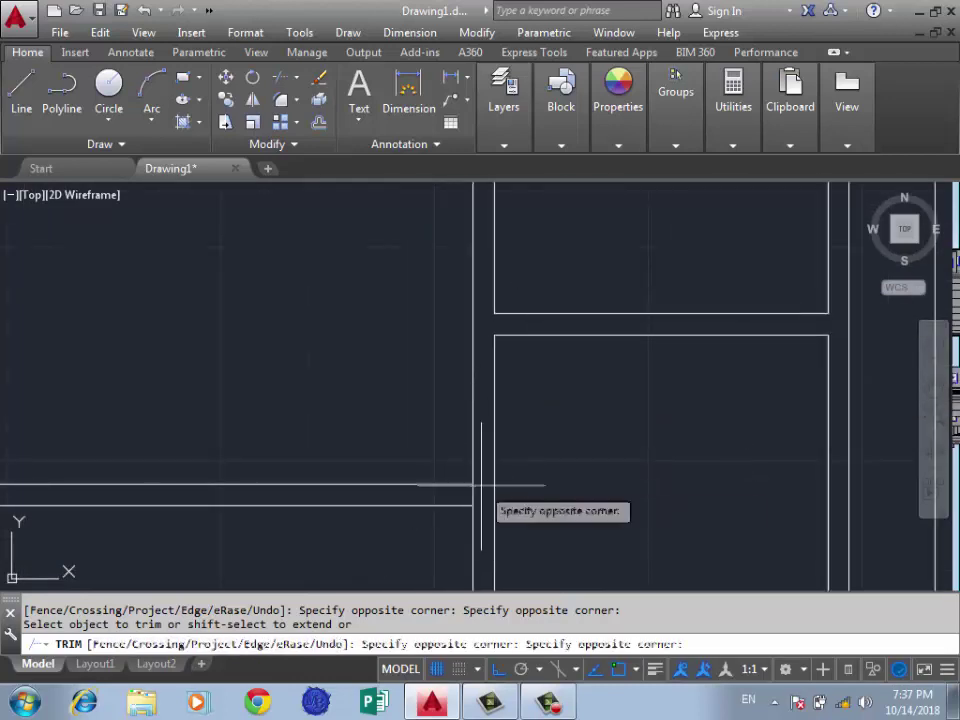
pyautogui.click(466, 486)
pyautogui.scroll(-3, 466, 486)
pyautogui.scroll(3, 504, 447)
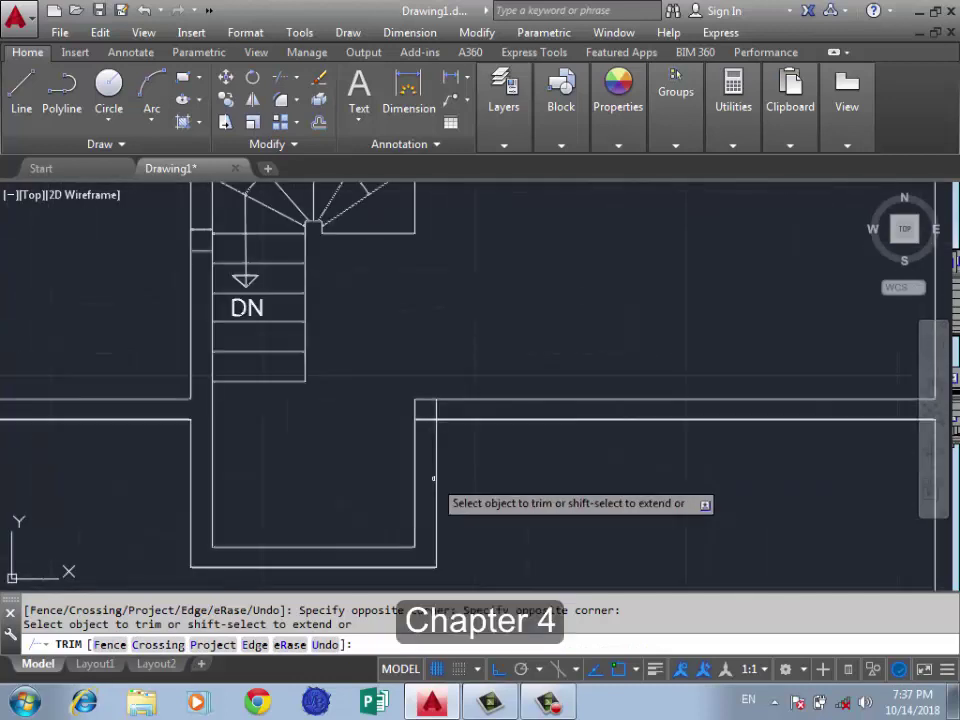
pyautogui.scroll(3, 439, 306)
pyautogui.click(421, 345)
pyautogui.click(414, 313)
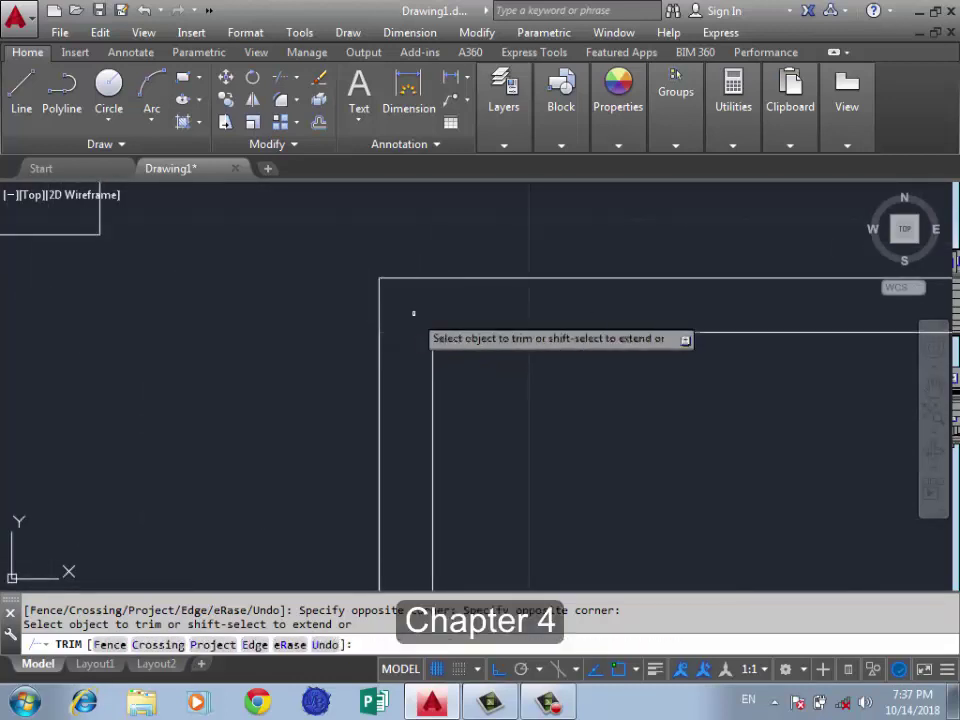
pyautogui.scroll(-3, 615, 330)
pyautogui.scroll(-2, 457, 411)
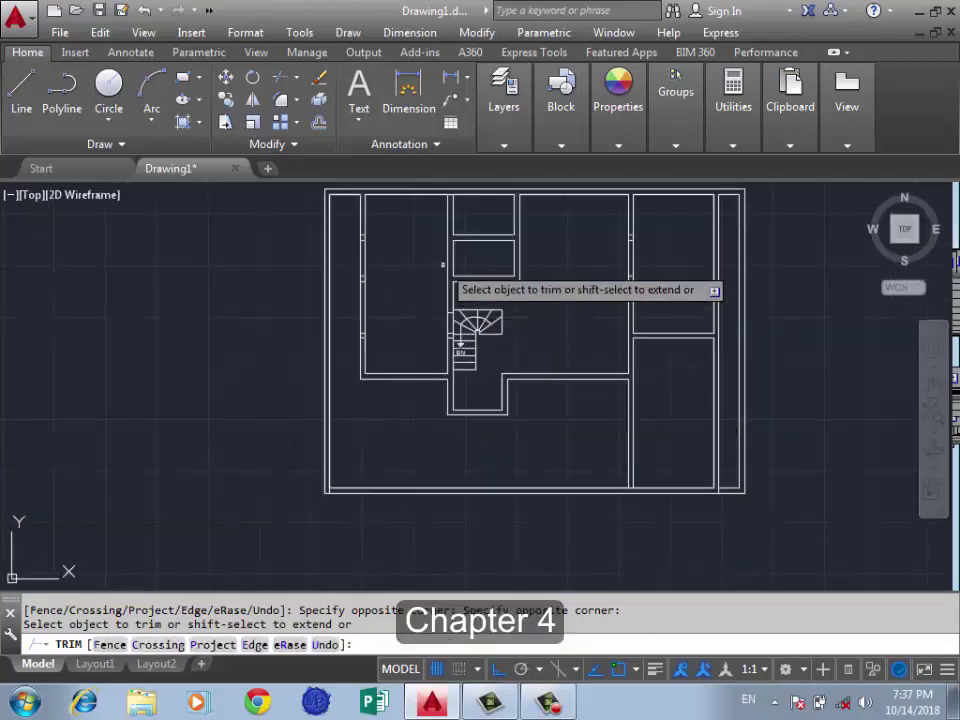
pyautogui.scroll(-2, 505, 330)
pyautogui.scroll(3, 600, 263)
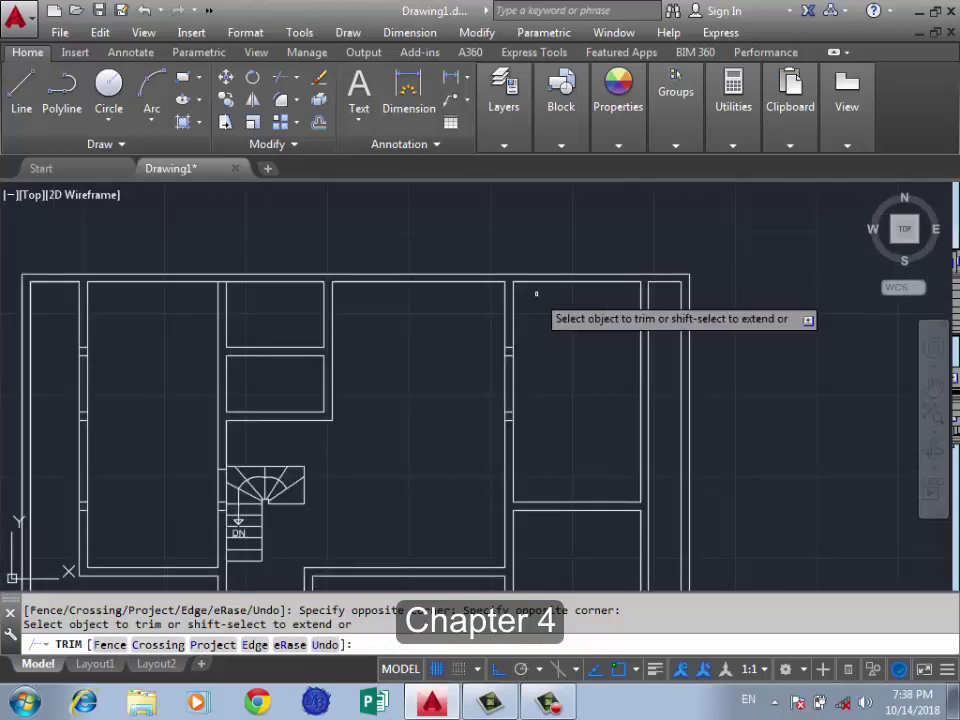
pyautogui.scroll(3, 591, 399)
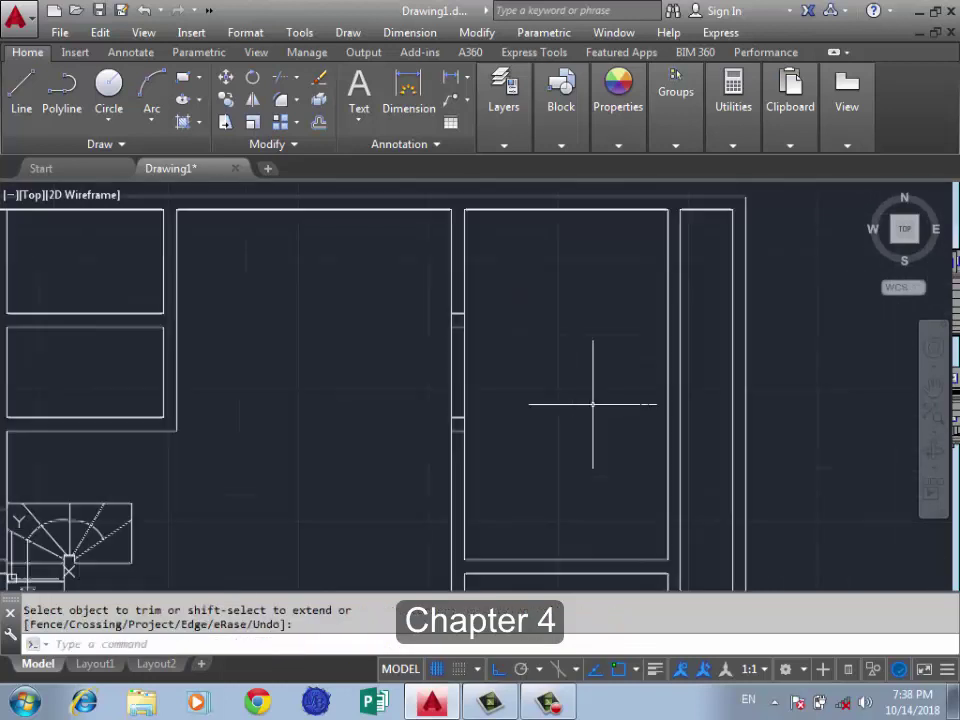
pyautogui.scroll(3, 375, 240)
# Erase the leftover short line pieces inside the left walls
pyautogui.click(389, 243)
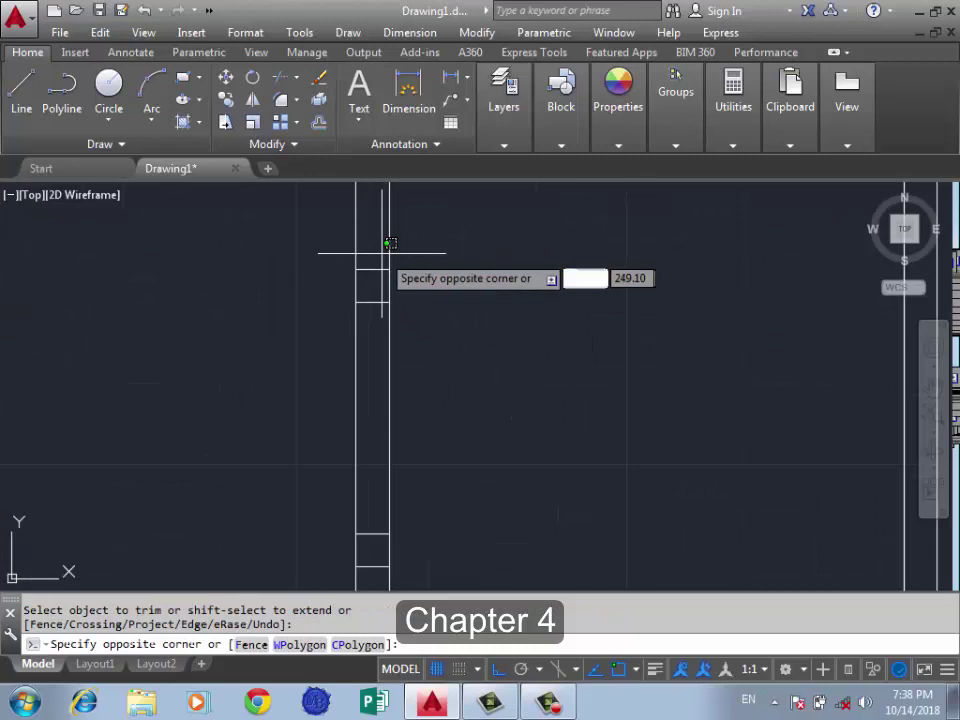
pyautogui.click(376, 465)
pyautogui.press('Delete')
pyautogui.scroll(-5, 628, 349)
pyautogui.scroll(-4, 445, 374)
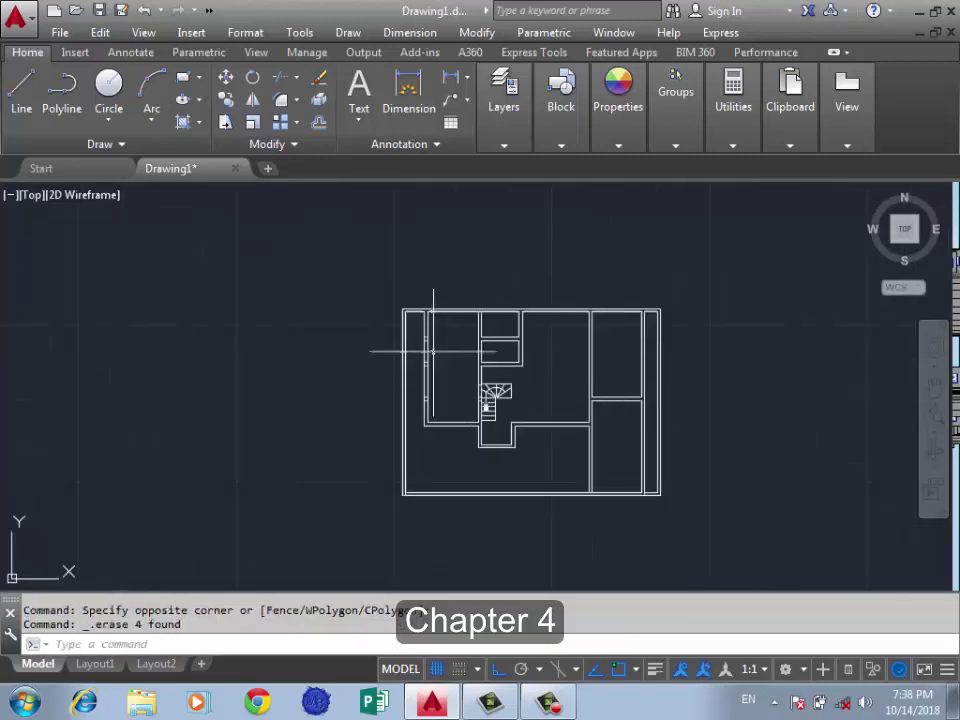
pyautogui.scroll(3, 425, 325)
pyautogui.scroll(3, 407, 317)
pyautogui.scroll(2, 411, 314)
pyautogui.click(411, 314)
pyautogui.scroll(-2, 411, 318)
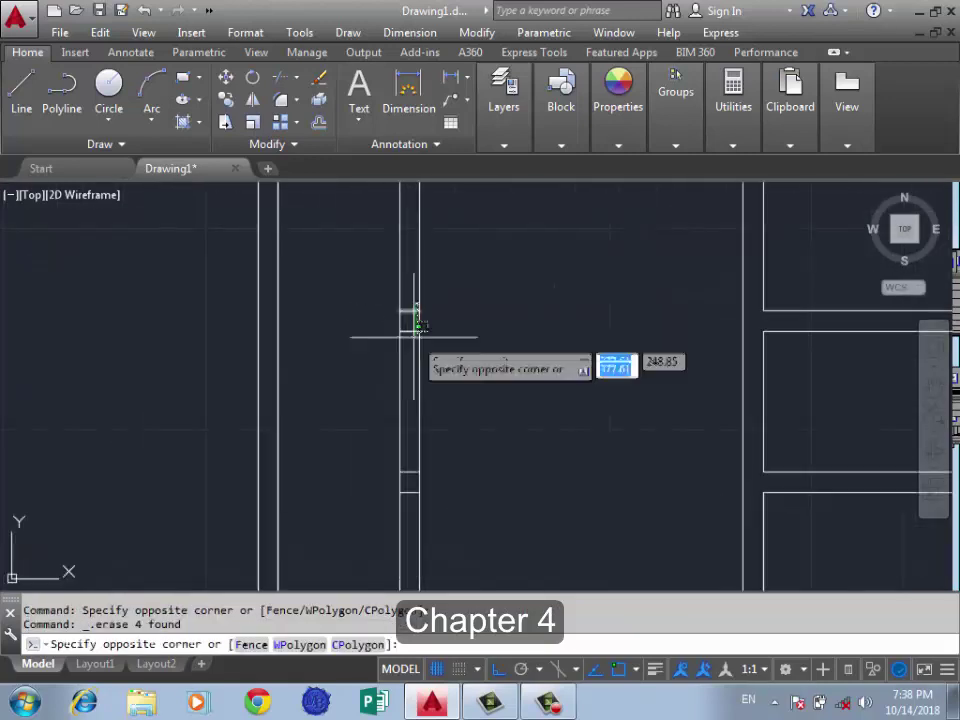
pyautogui.scroll(-3, 435, 300)
pyautogui.scroll(3, 422, 396)
pyautogui.scroll(2, 432, 416)
pyautogui.click(426, 400)
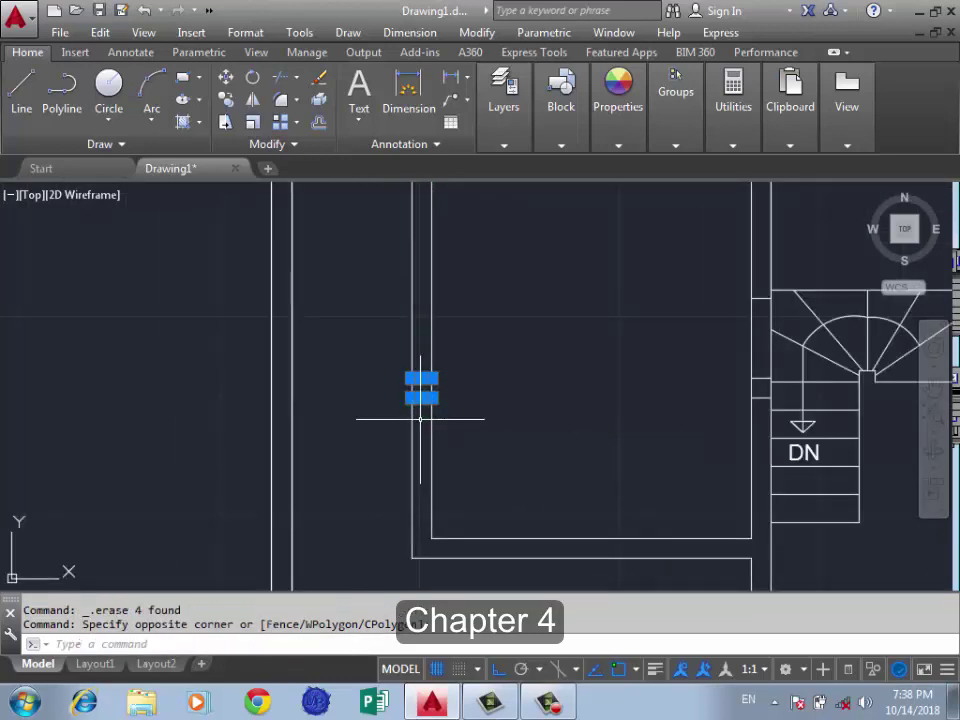
pyautogui.press('Delete')
pyautogui.scroll(-3, 469, 459)
pyautogui.scroll(3, 452, 281)
pyautogui.click(449, 288)
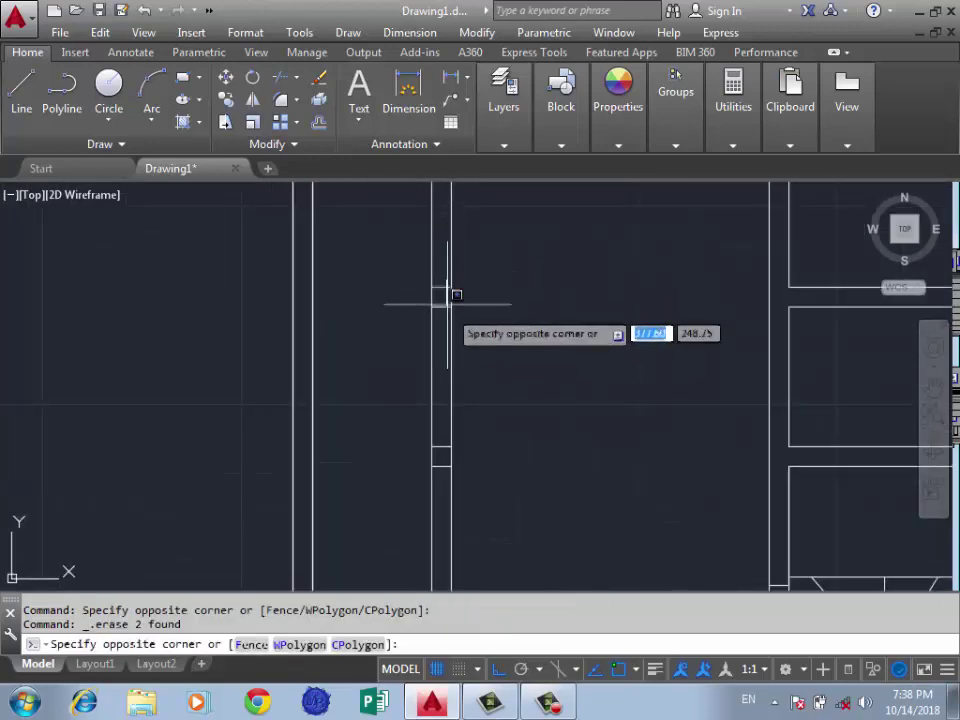
pyautogui.click(440, 483)
pyautogui.press('Delete')
pyautogui.scroll(-3, 440, 483)
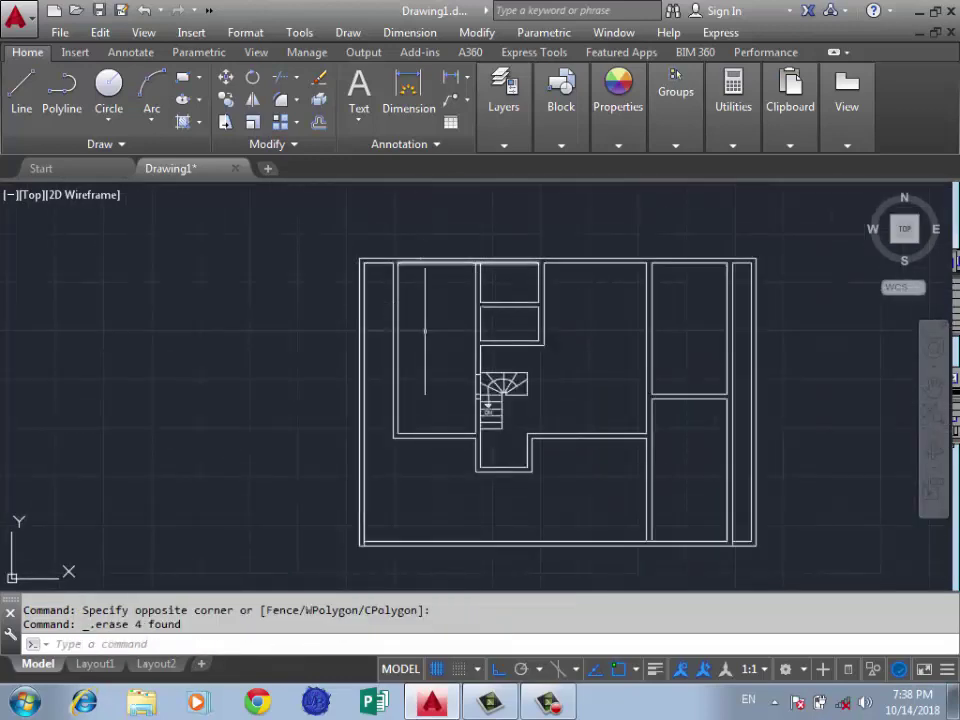
pyautogui.scroll(-2, 411, 180)
pyautogui.scroll(2, 642, 381)
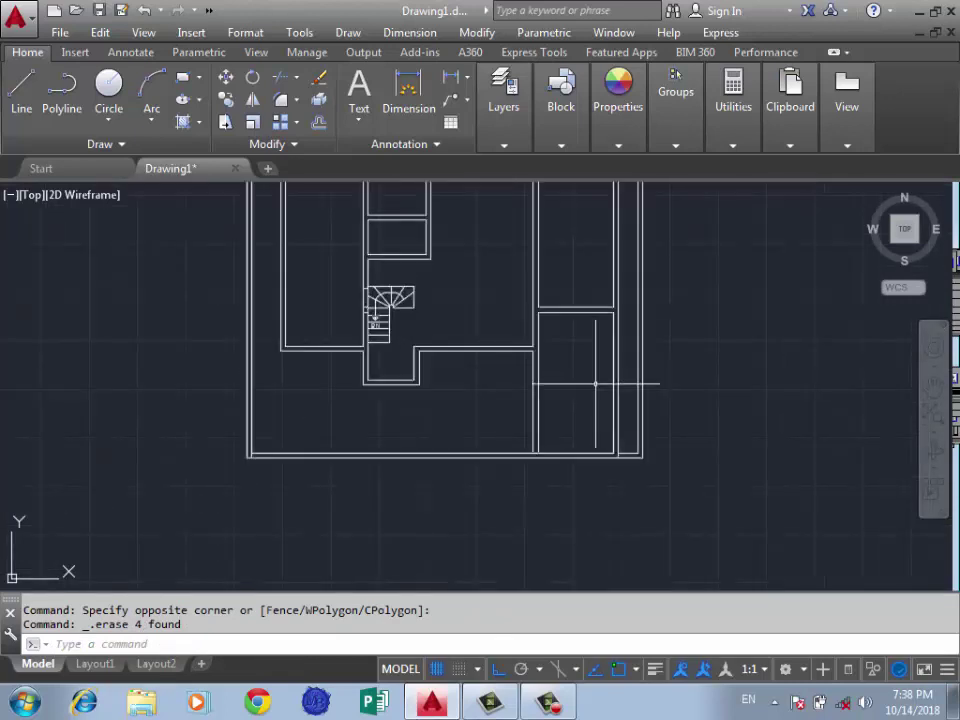
pyautogui.scroll(-2, 251, 452)
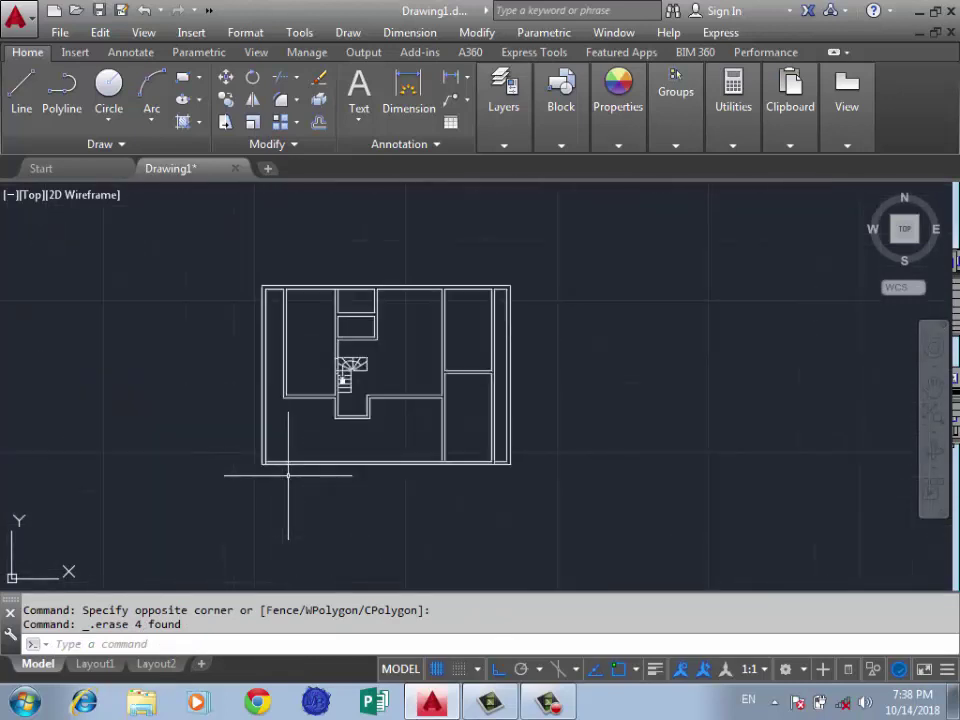
# Trim the overlapping lines at the lower wall junction using TRIM (T)
pyautogui.write('t')
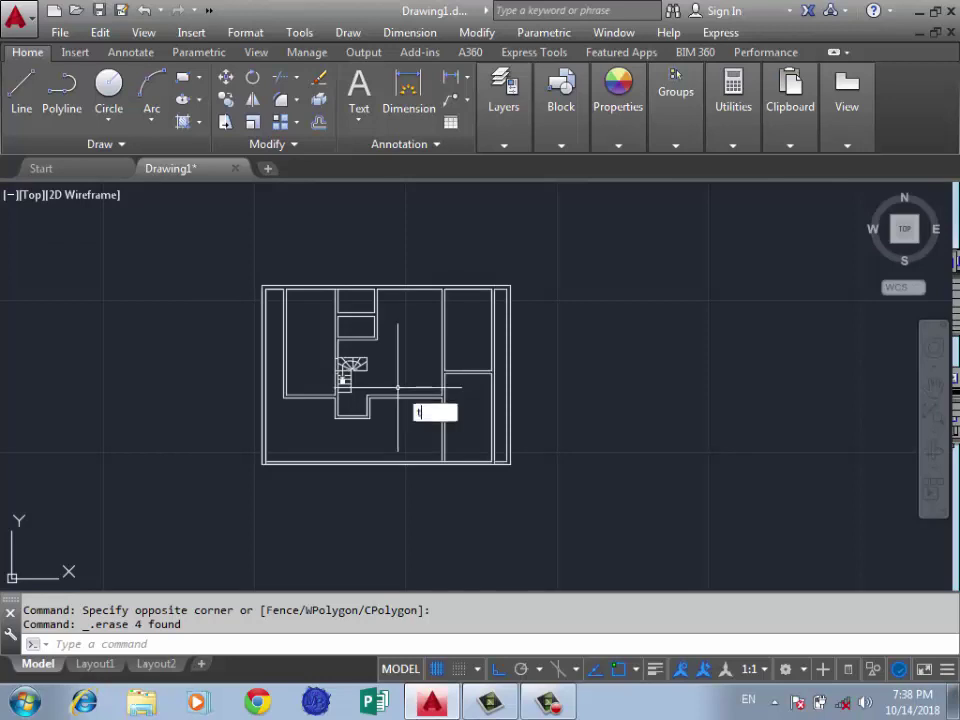
pyautogui.press('Return')
pyautogui.press('Return')
pyautogui.scroll(3, 450, 450)
pyautogui.scroll(2, 439, 450)
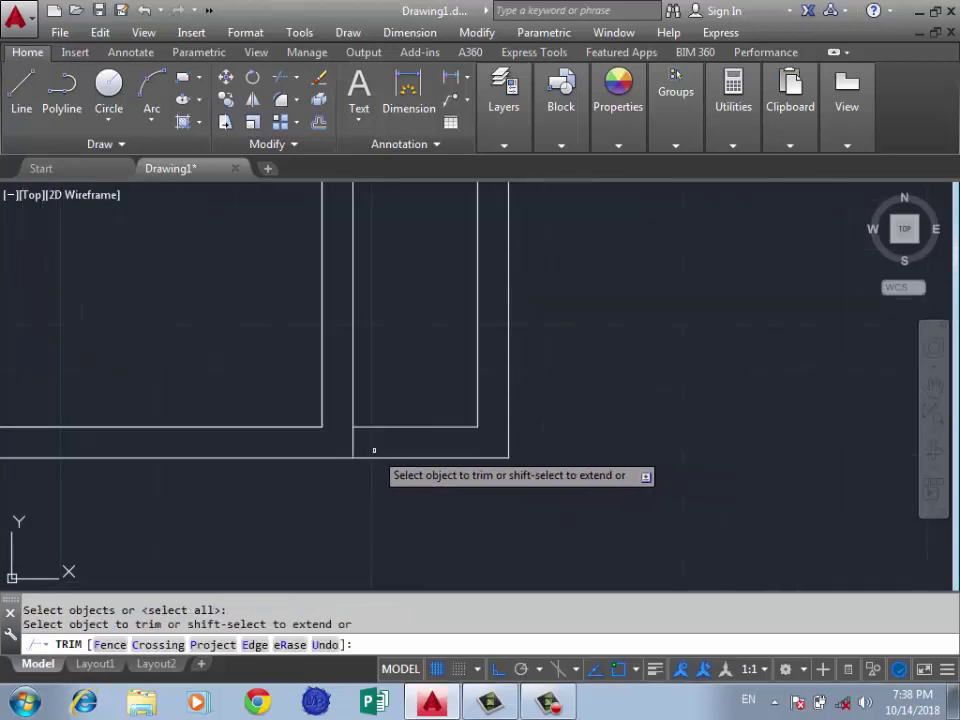
pyautogui.scroll(-2, 467, 446)
pyautogui.scroll(1, 450, 435)
pyautogui.scroll(2, 553, 381)
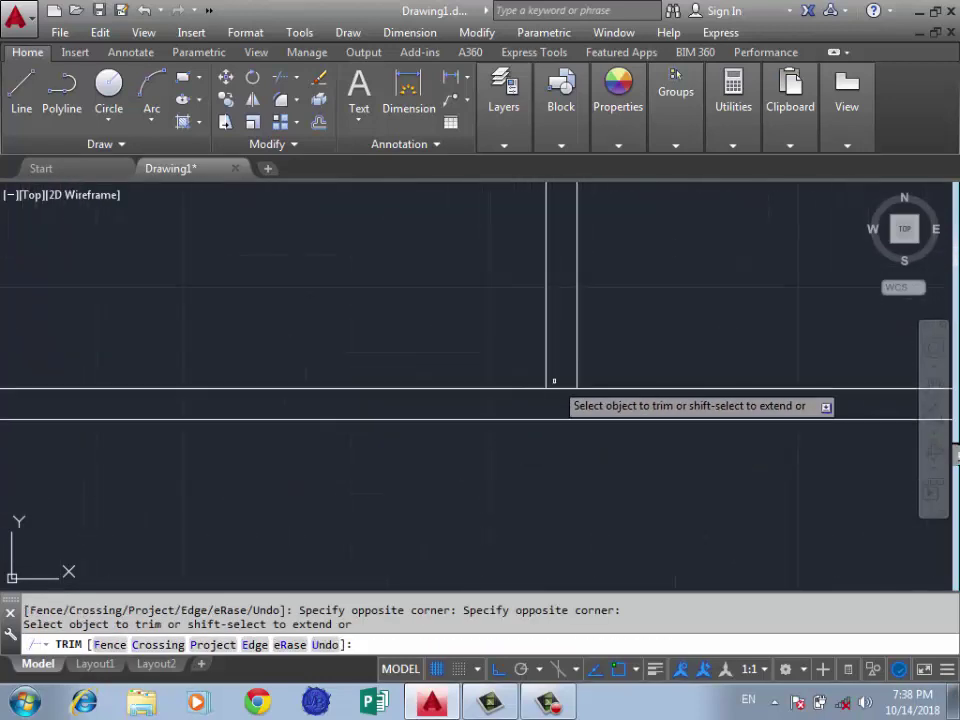
pyautogui.scroll(-2, 450, 410)
pyautogui.scroll(2, 263, 400)
pyautogui.click(274, 418)
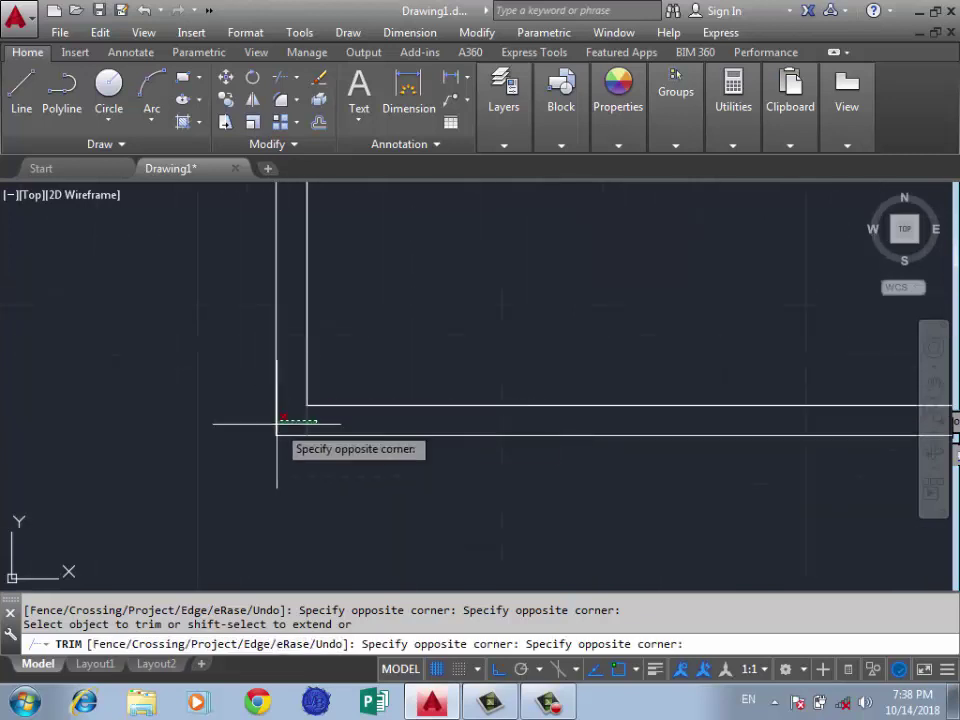
pyautogui.click(290, 425)
pyautogui.scroll(-2, 350, 461)
pyautogui.scroll(-2, 350, 462)
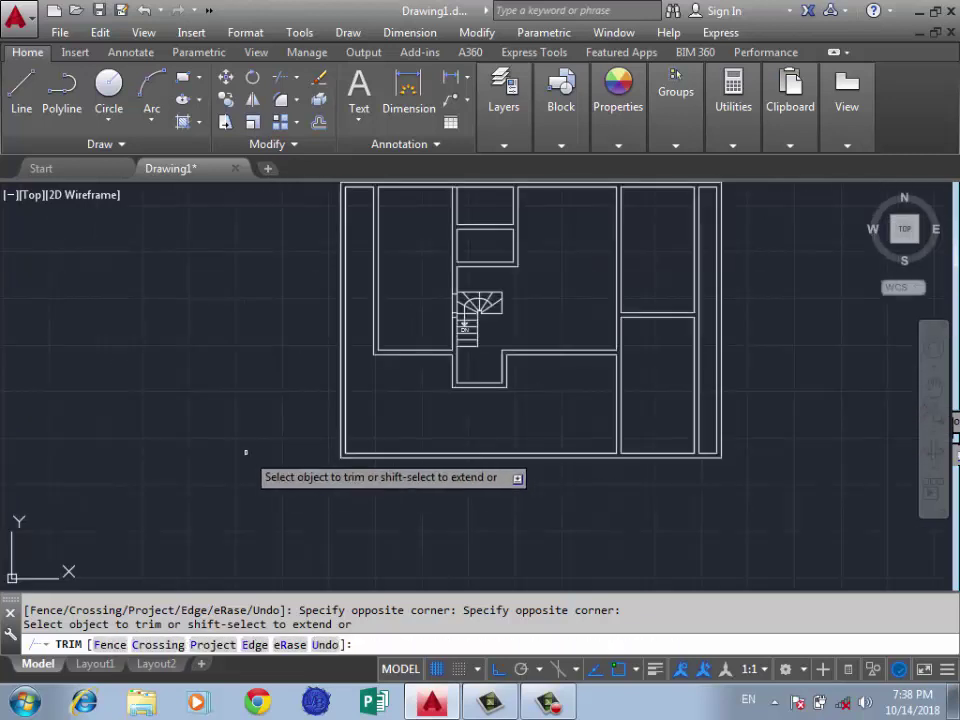
# End the TRIM command and zoom around the stairwell to check the cleaned walls
pyautogui.press('Return')
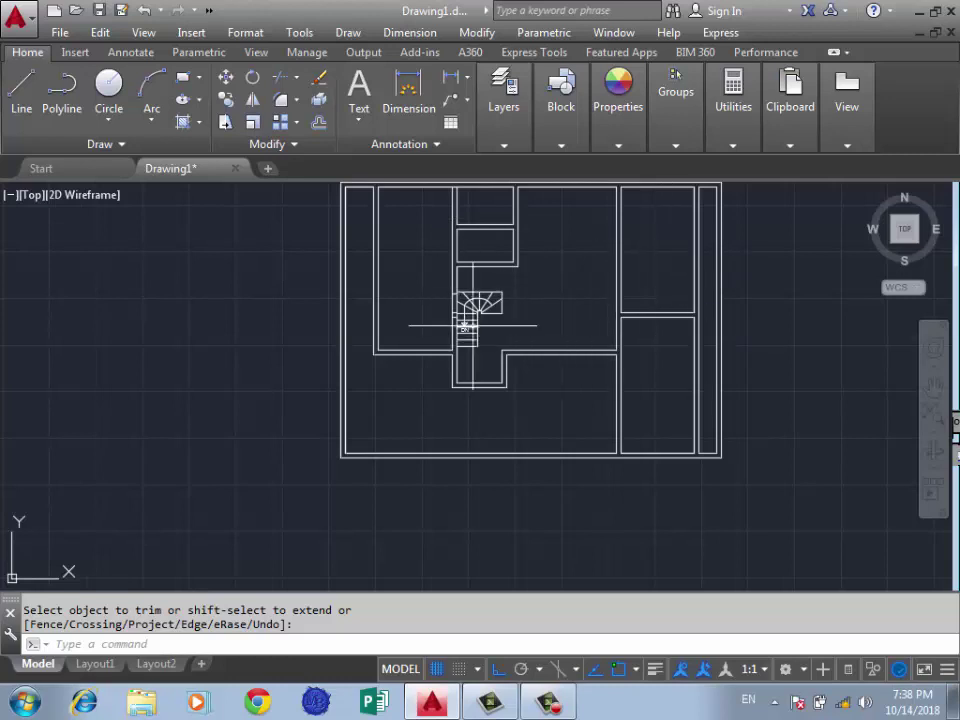
pyautogui.scroll(4, 422, 258)
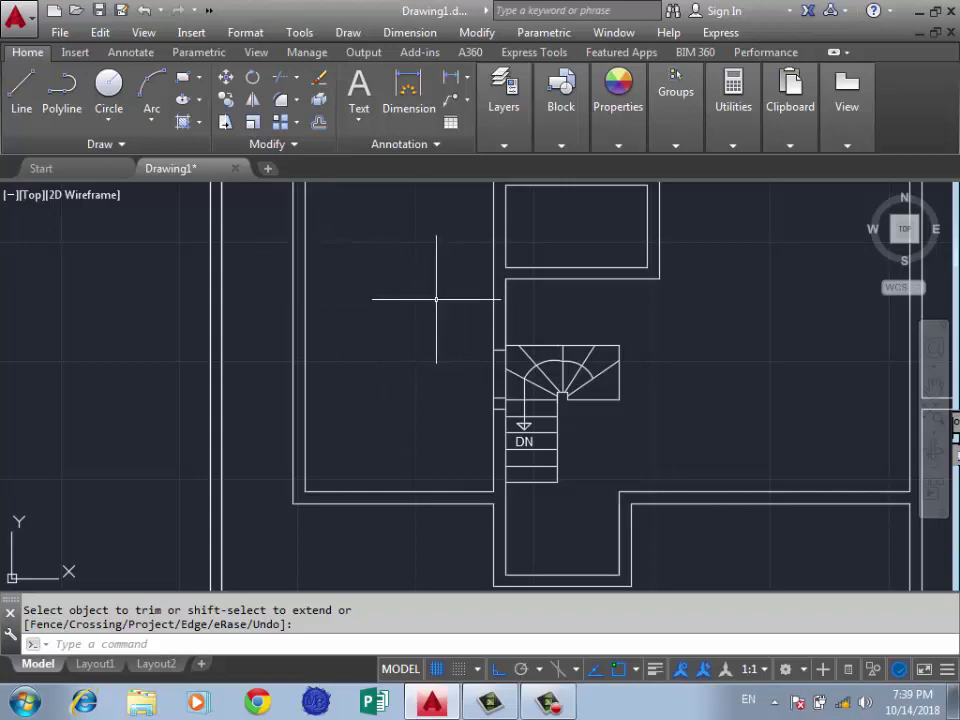
pyautogui.scroll(-3, 418, 360)
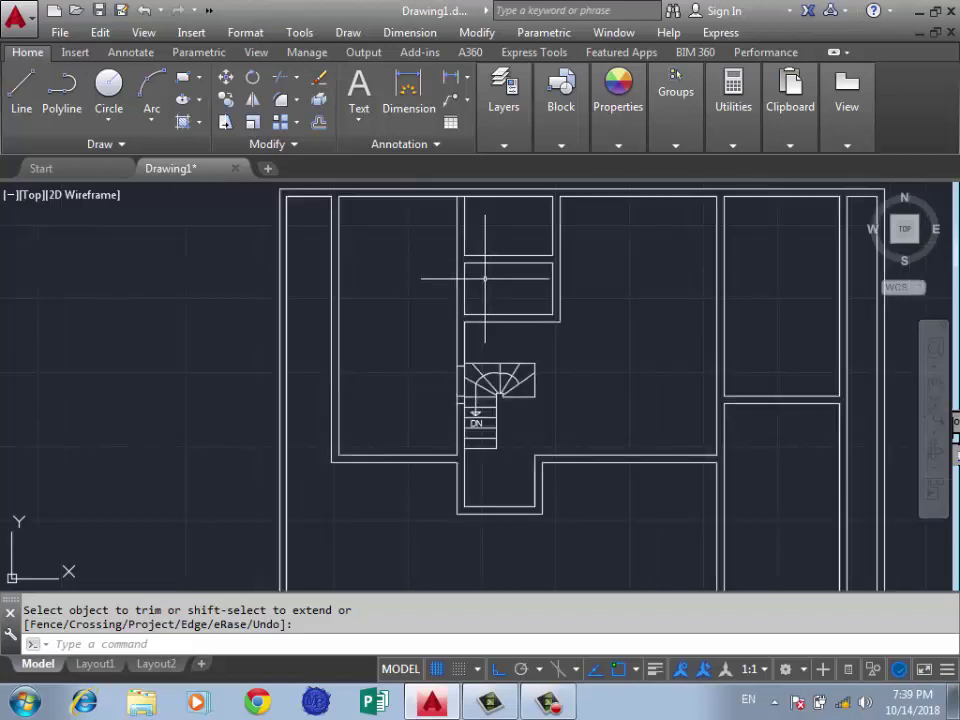
pyautogui.scroll(5, 470, 298)
pyautogui.scroll(-4, 414, 408)
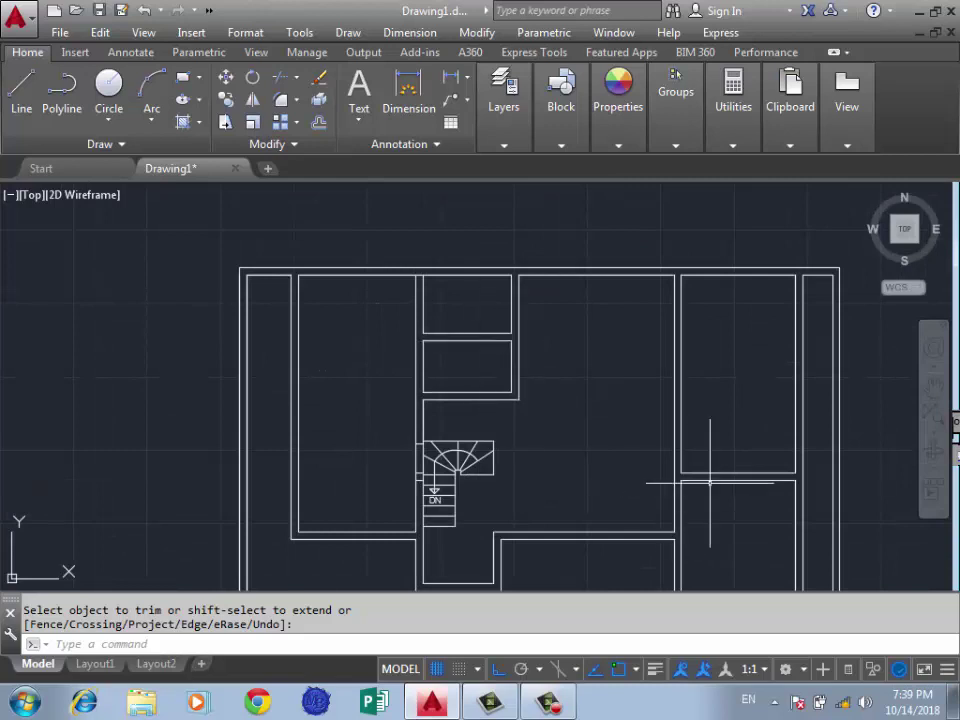
pyautogui.scroll(4, 427, 426)
# Draw the opening outline from the wall corner with 0.1 and 1-unit segments
pyautogui.press('Escape')
pyautogui.write('L')
pyautogui.press('Return')
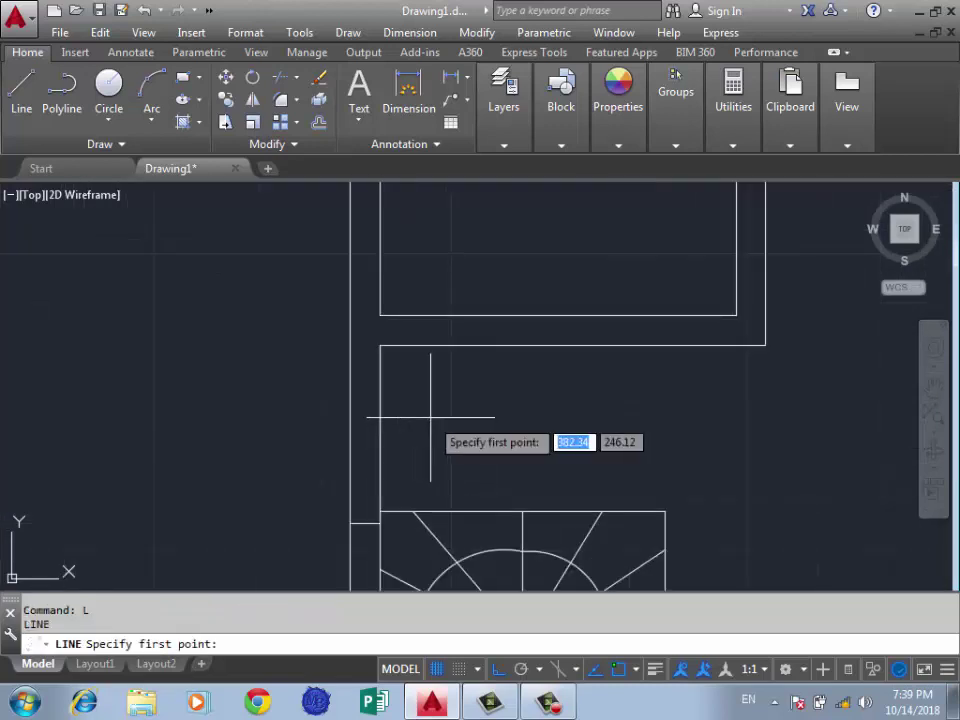
pyautogui.click(380, 345)
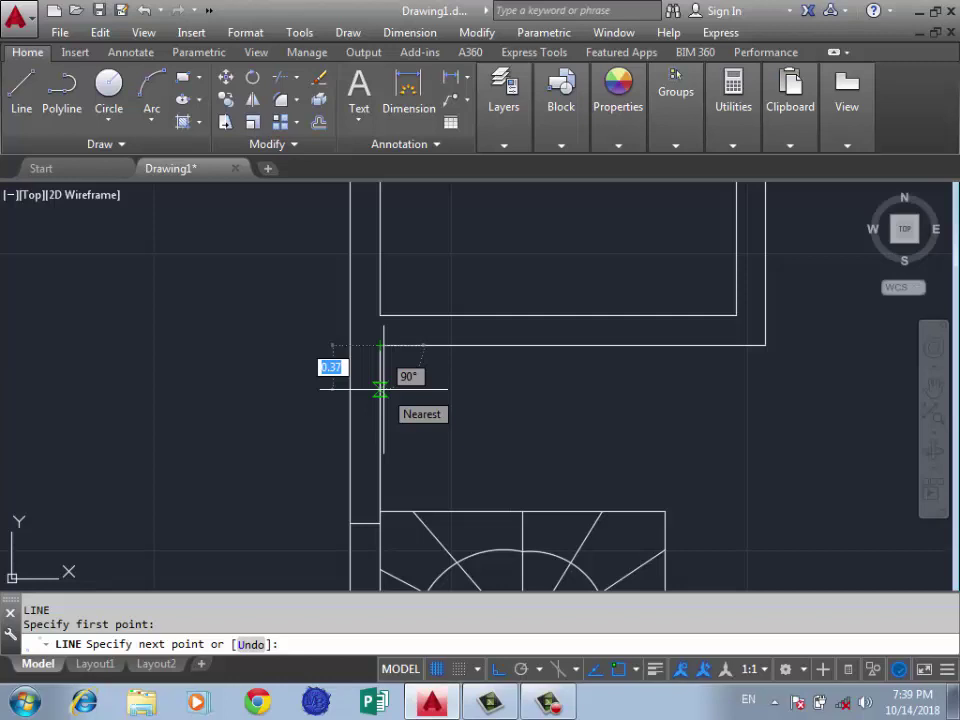
pyautogui.write('0.')
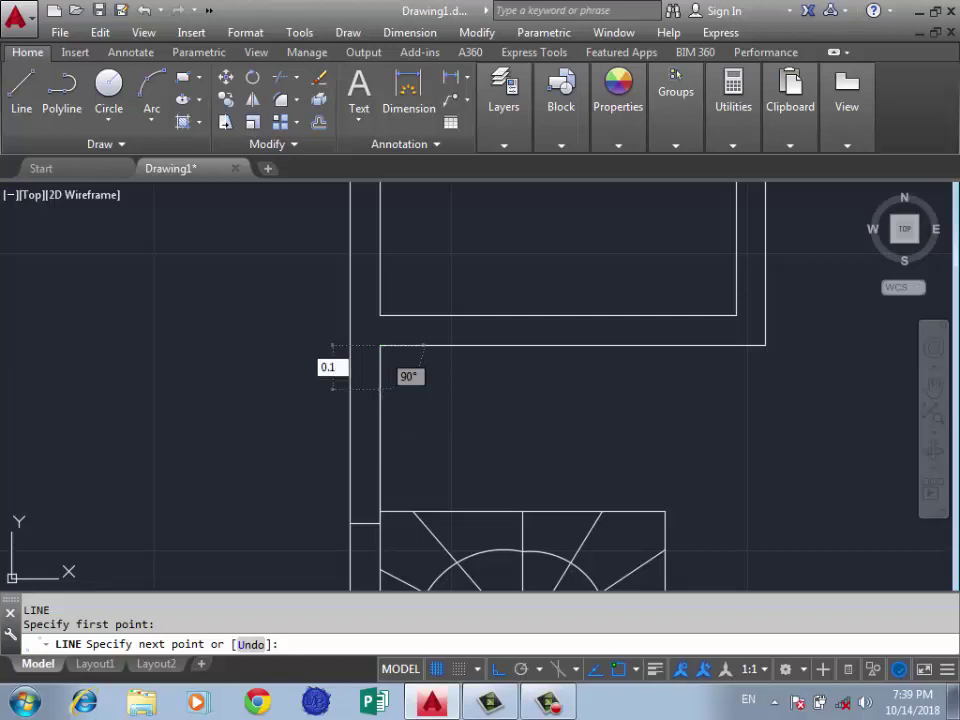
pyautogui.press('Return')
pyautogui.click(349, 357)
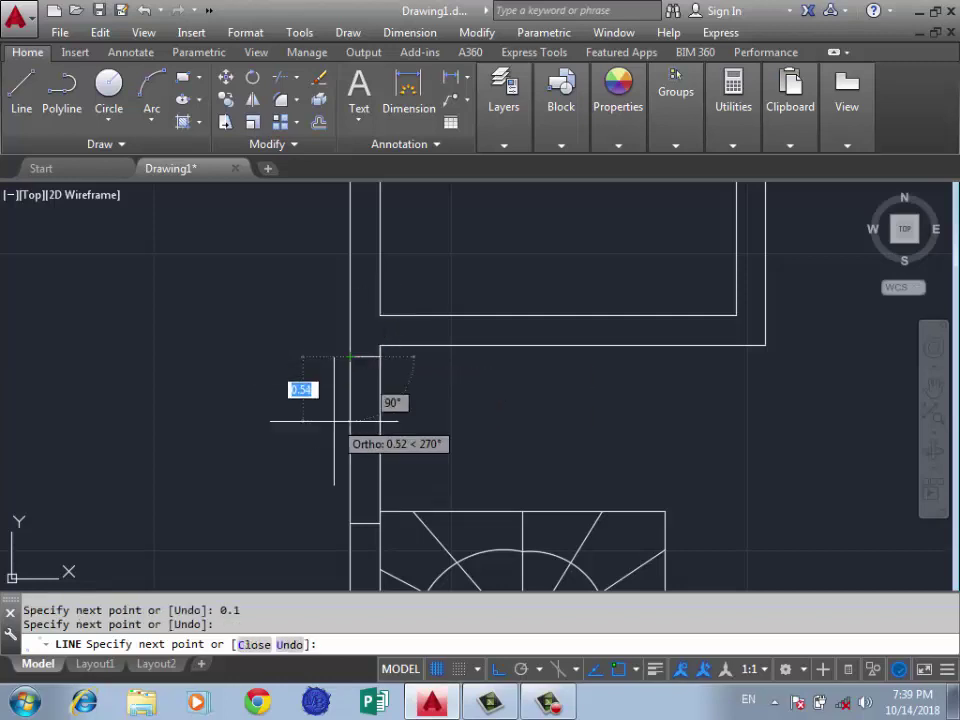
pyautogui.write('1')
pyautogui.press('Return')
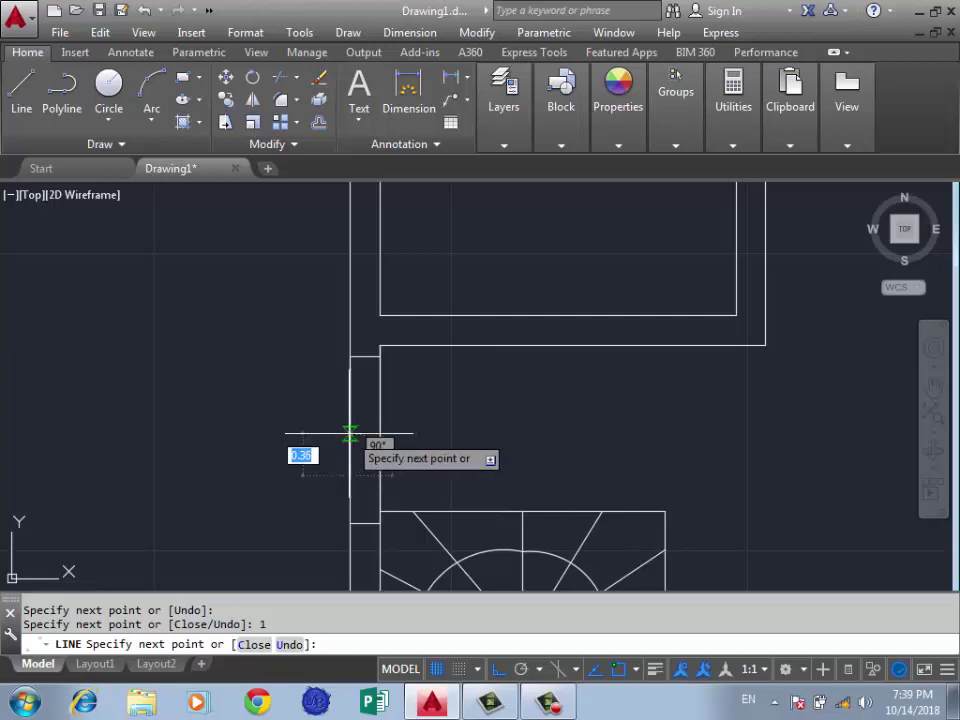
pyautogui.scroll(4, 379, 450)
pyautogui.scroll(-2, 417, 427)
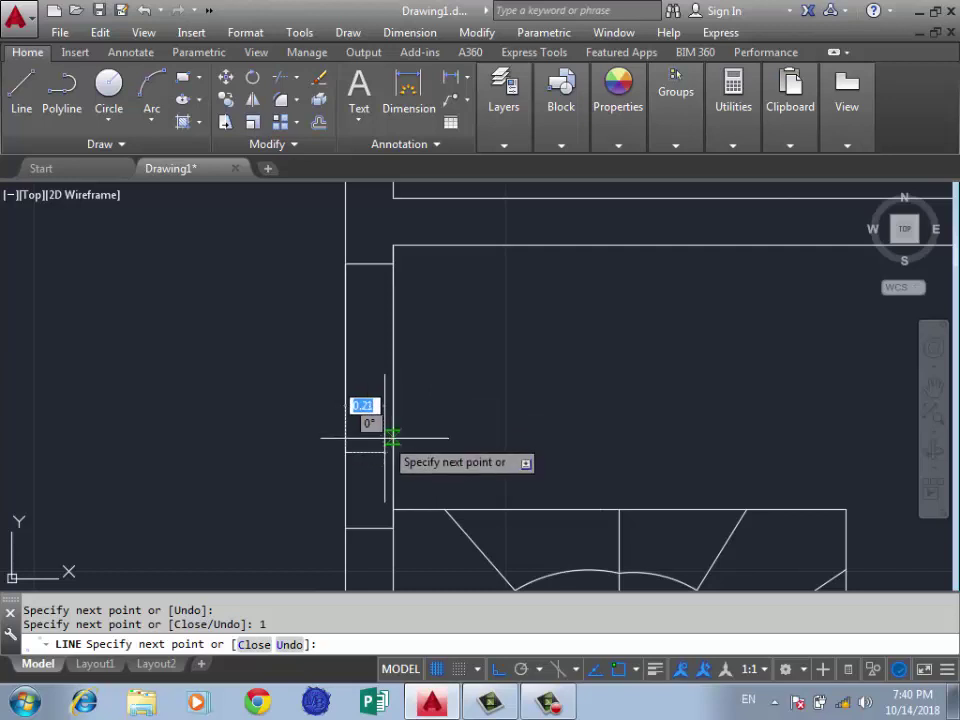
pyautogui.press('Escape')
pyautogui.write('t')
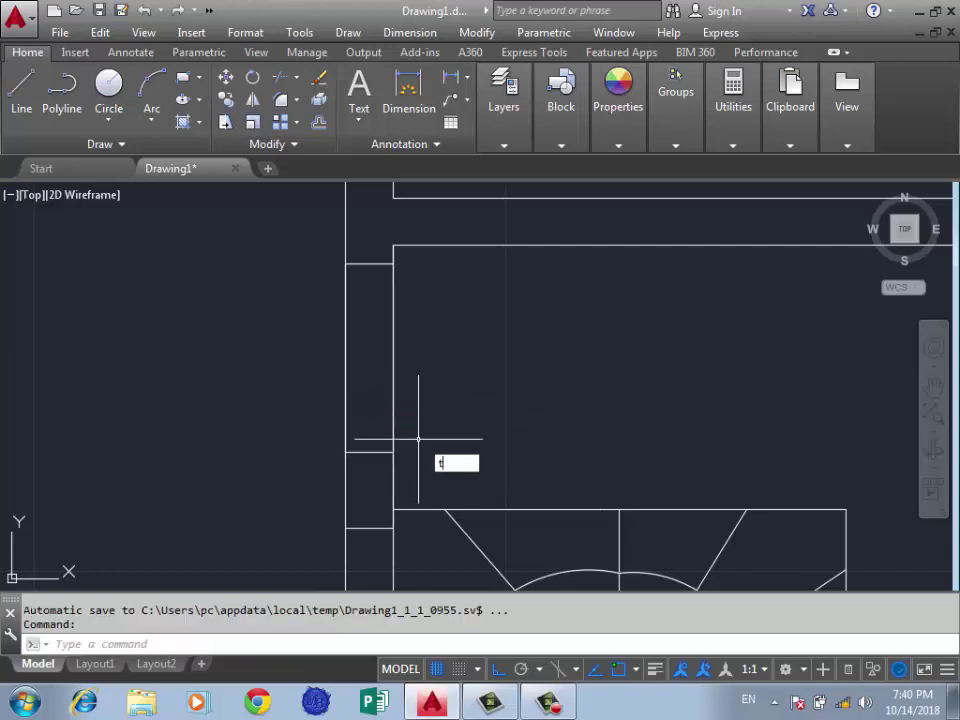
# Trim the wall line inside the opening and delete the leftover vertical wall line
pyautogui.write('r')
pyautogui.press('Return')
pyautogui.press('Return')
pyautogui.click(424, 360)
pyautogui.click(300, 392)
pyautogui.click(286, 362)
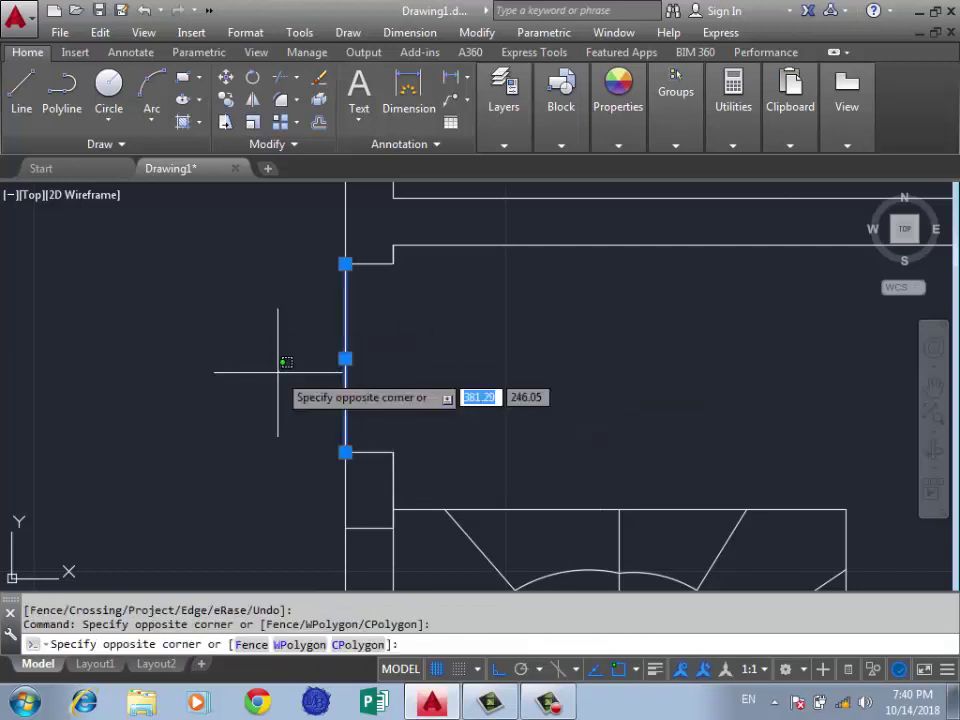
pyautogui.press('Delete')
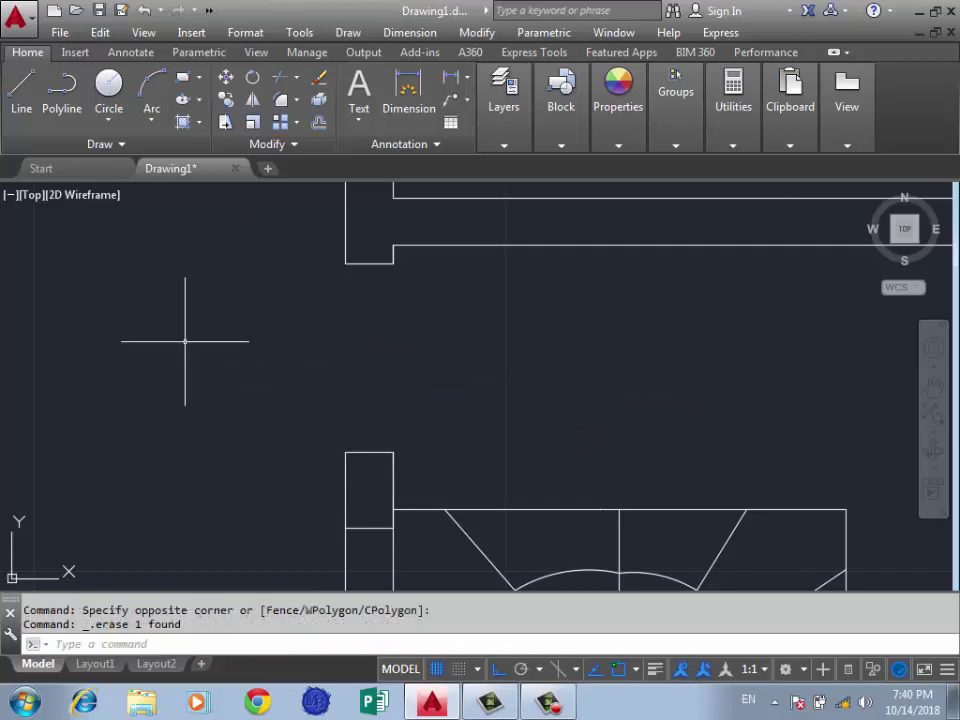
pyautogui.scroll(-5, 460, 410)
pyautogui.scroll(3, 368, 436)
pyautogui.scroll(-4, 400, 410)
# Outline the second opening from the rectangle's top-left corner with a 0.1 offset
pyautogui.scroll(2, 410, 370)
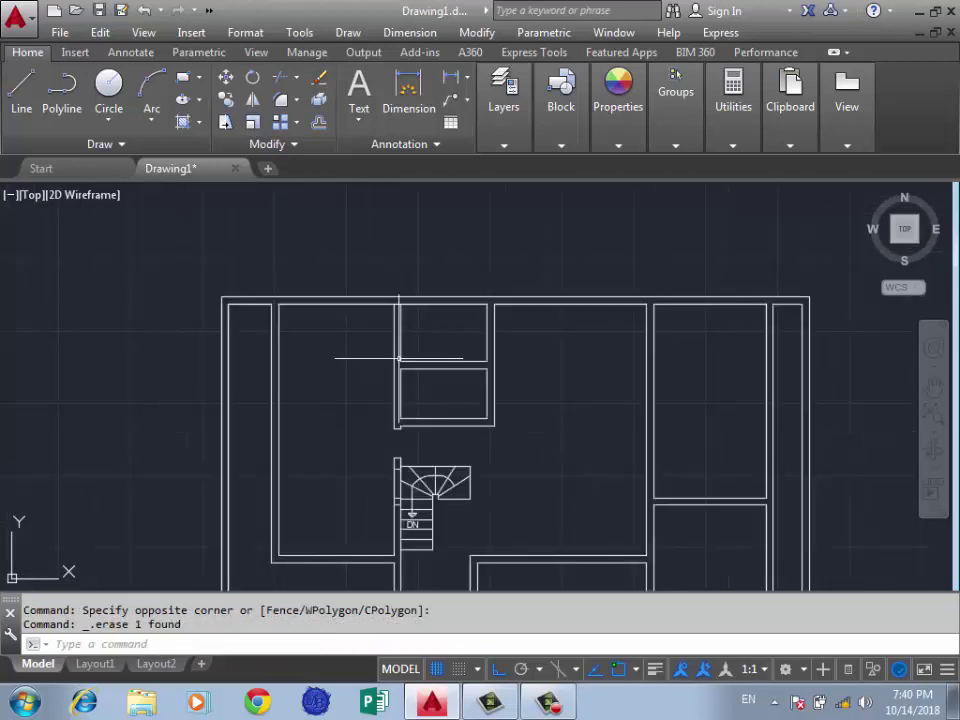
pyautogui.scroll(-2, 385, 335)
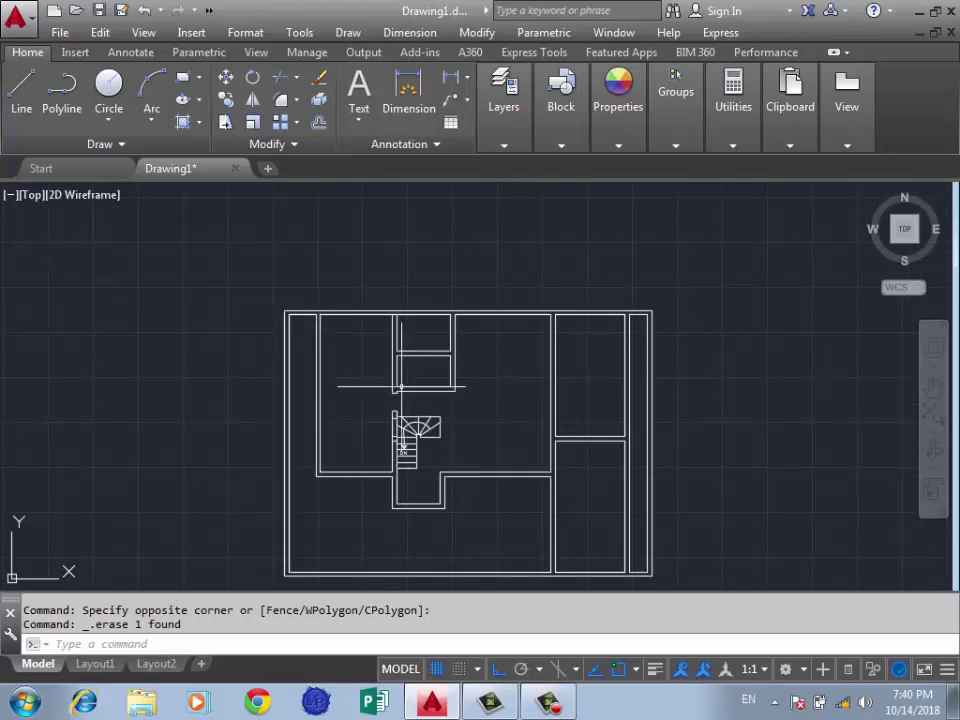
pyautogui.scroll(5, 392, 326)
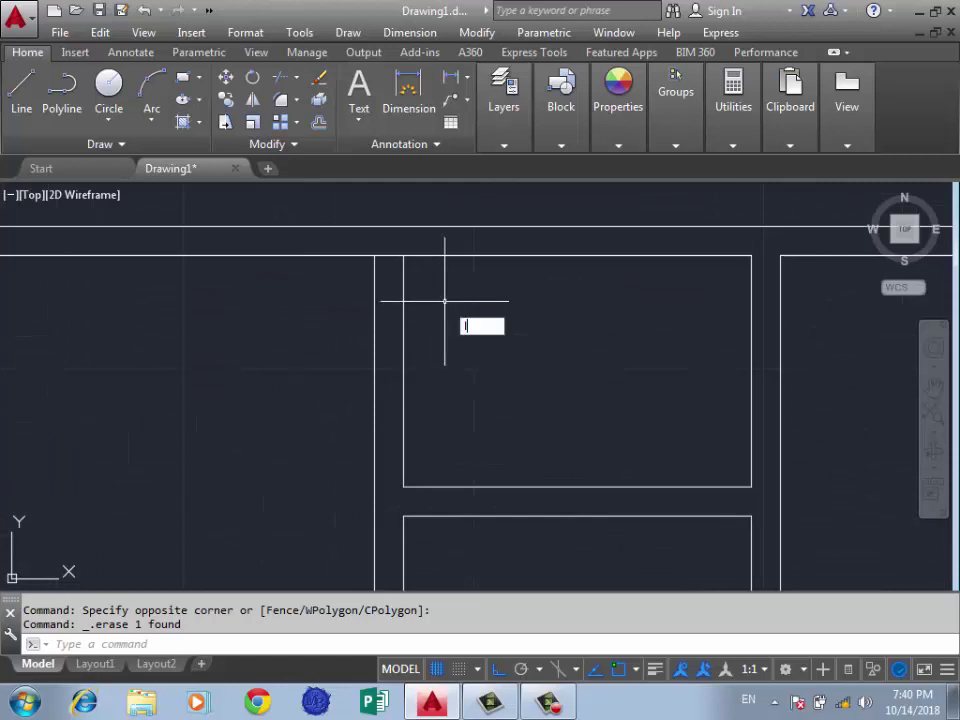
pyautogui.write('l')
pyautogui.press('Return')
pyautogui.click(403, 256)
pyautogui.write('0.1')
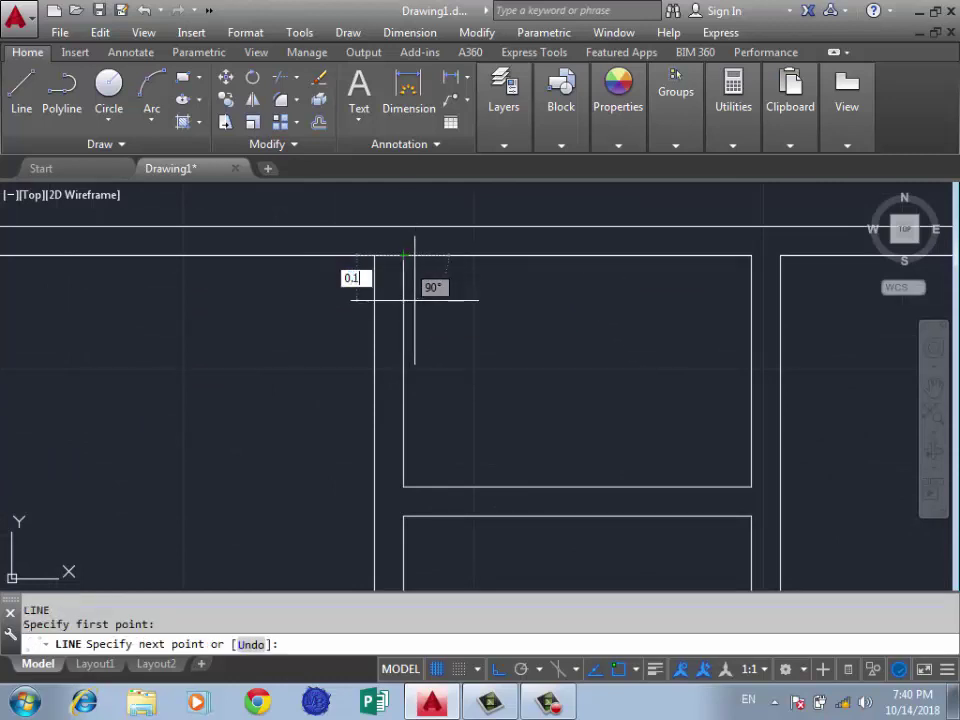
pyautogui.press('Return')
pyautogui.click(374, 266)
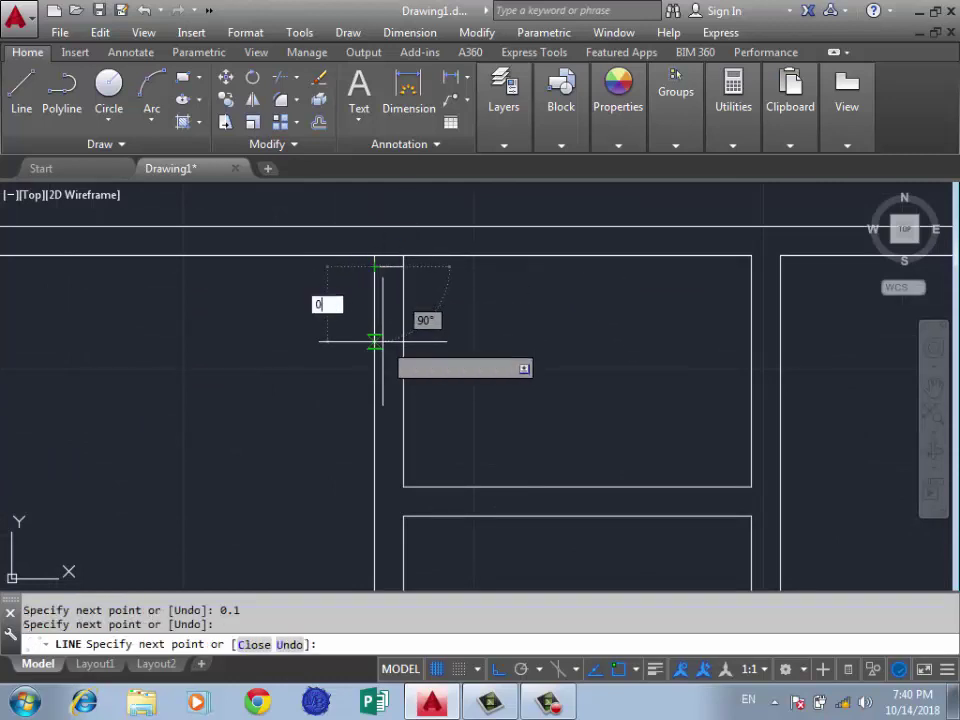
pyautogui.write('.3')
pyautogui.press('Return')
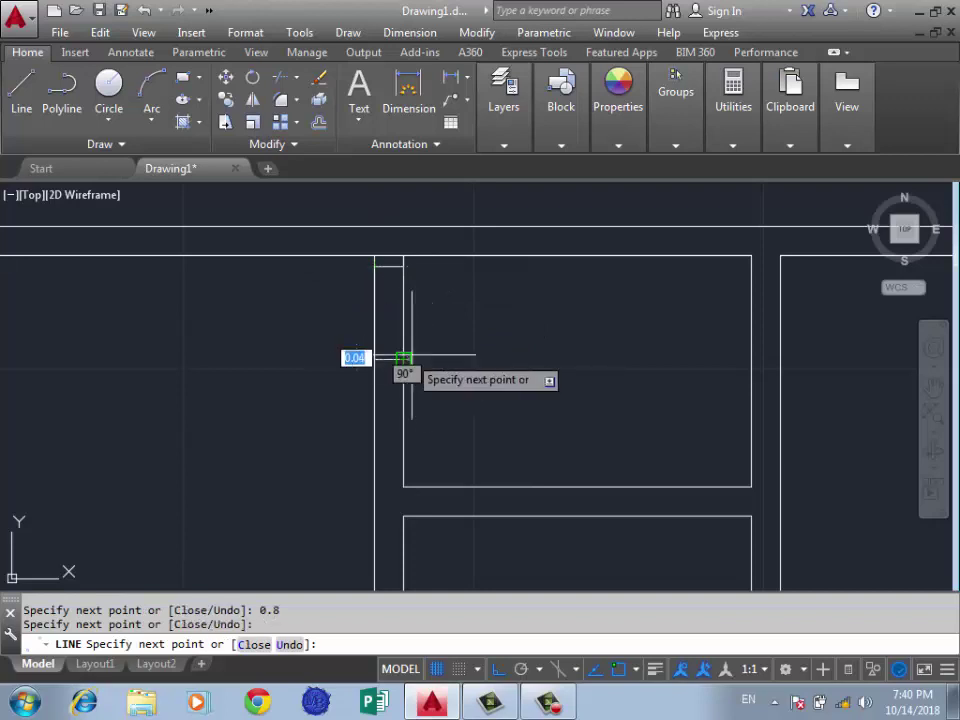
pyautogui.click(403, 358)
pyautogui.press('Return')
# Trim the wall edge across the second opening and delete the leftover vertical line
pyautogui.write('r')
pyautogui.press('Return')
pyautogui.press('Return')
pyautogui.click(422, 328)
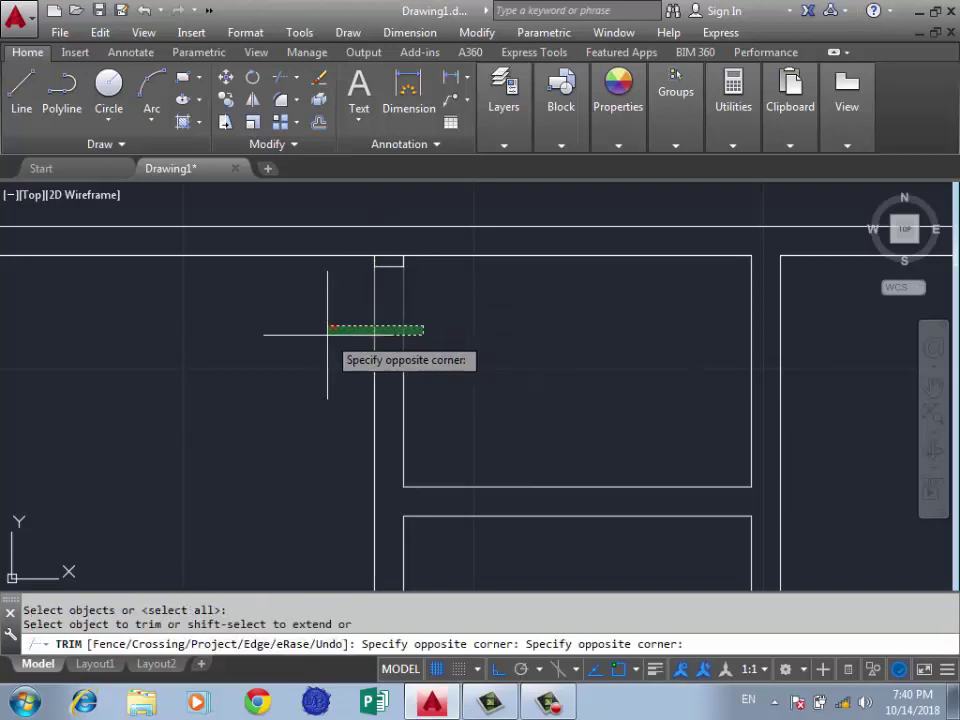
pyautogui.click(328, 332)
pyautogui.click(403, 321)
pyautogui.press('Delete')
# Outline a 0.1/0.8 opening on the lower wall, then trim and erase the wall piece inside it
pyautogui.scroll(-2, 360, 330)
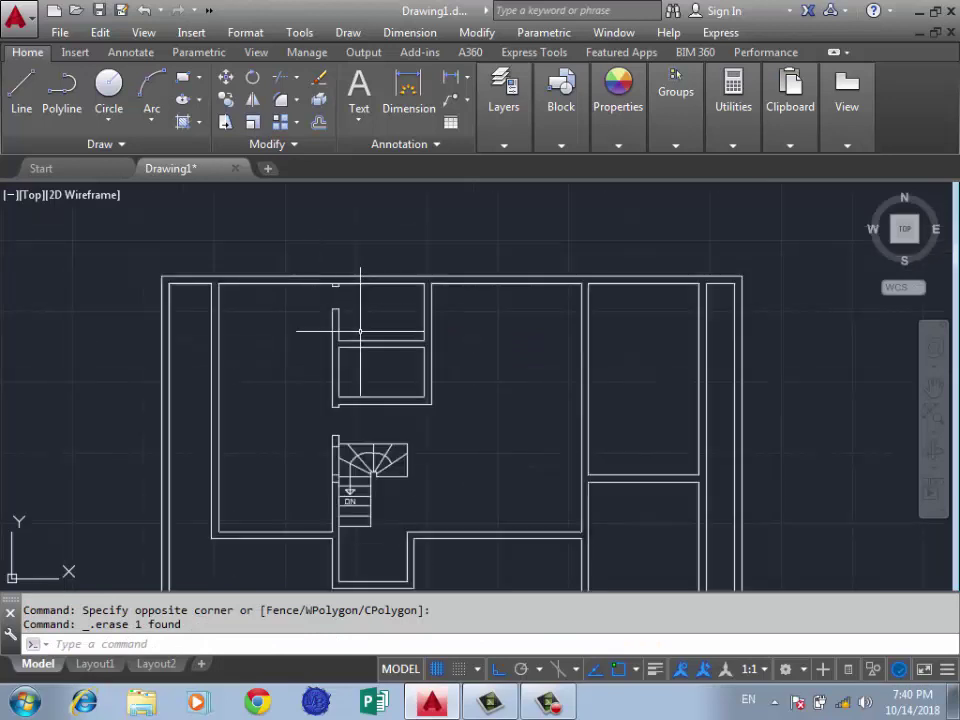
pyautogui.scroll(2, 425, 435)
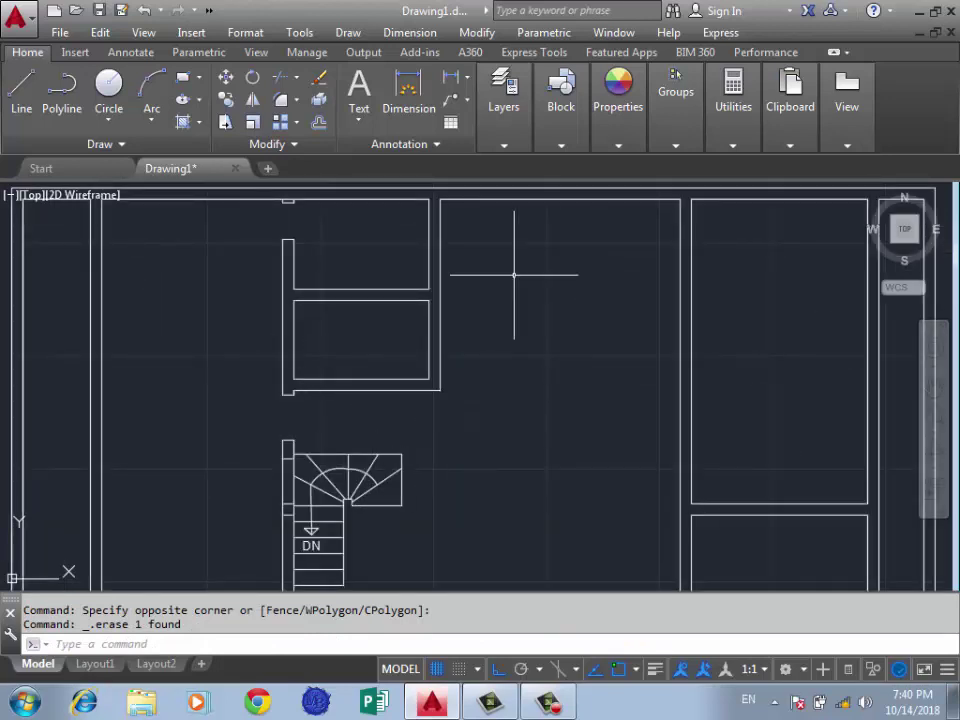
pyautogui.scroll(-4, 518, 268)
pyautogui.scroll(4, 465, 290)
pyautogui.write('l')
pyautogui.press('Return')
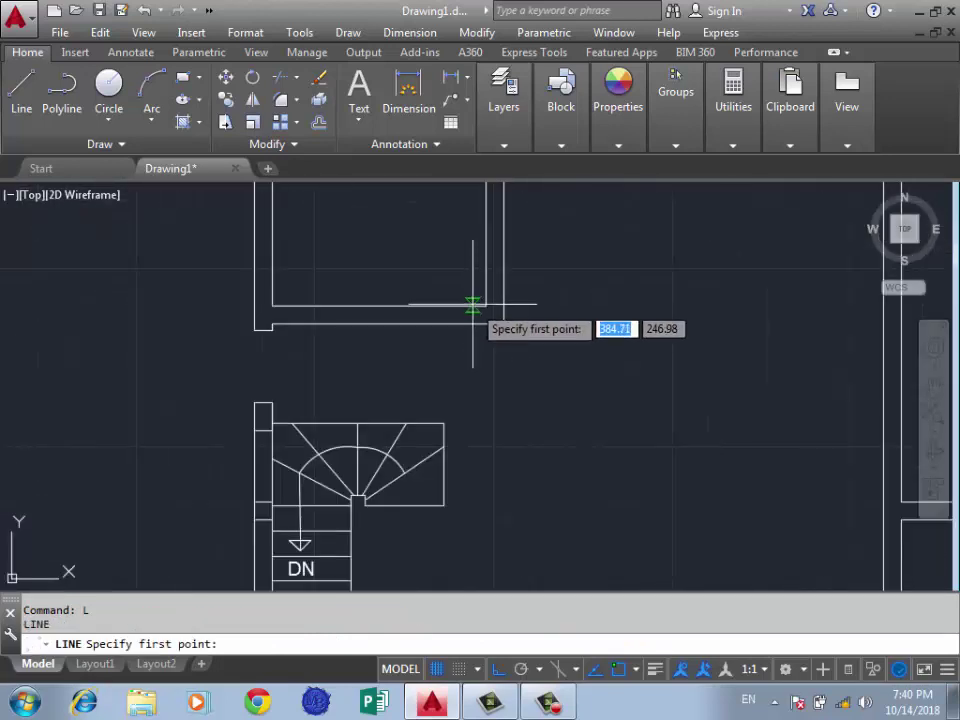
pyautogui.click(485, 306)
pyautogui.write('0.1')
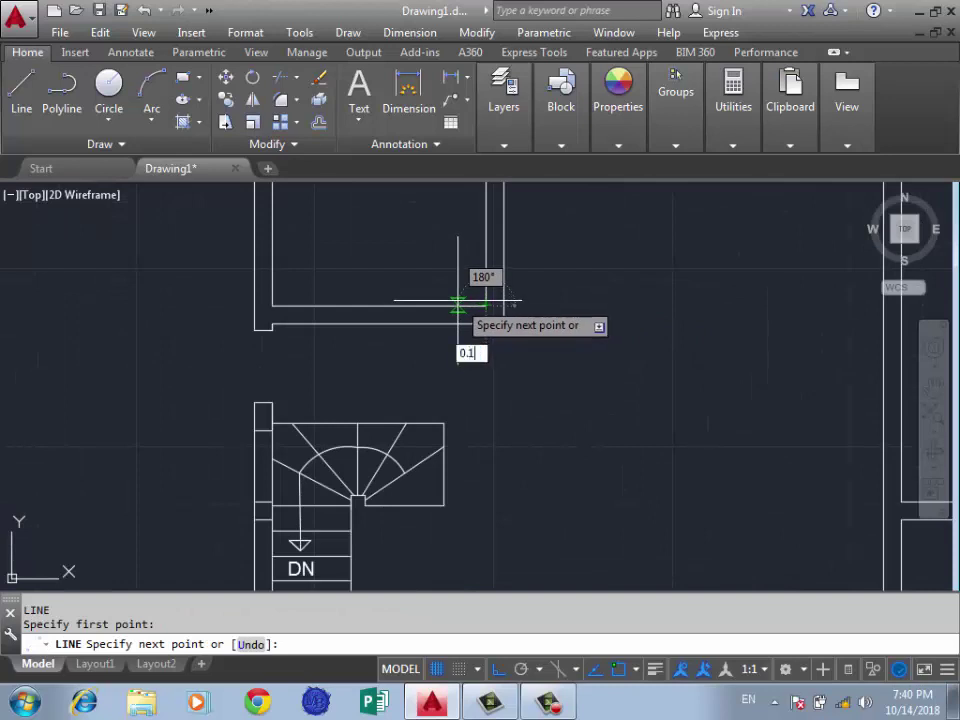
pyautogui.press('Return')
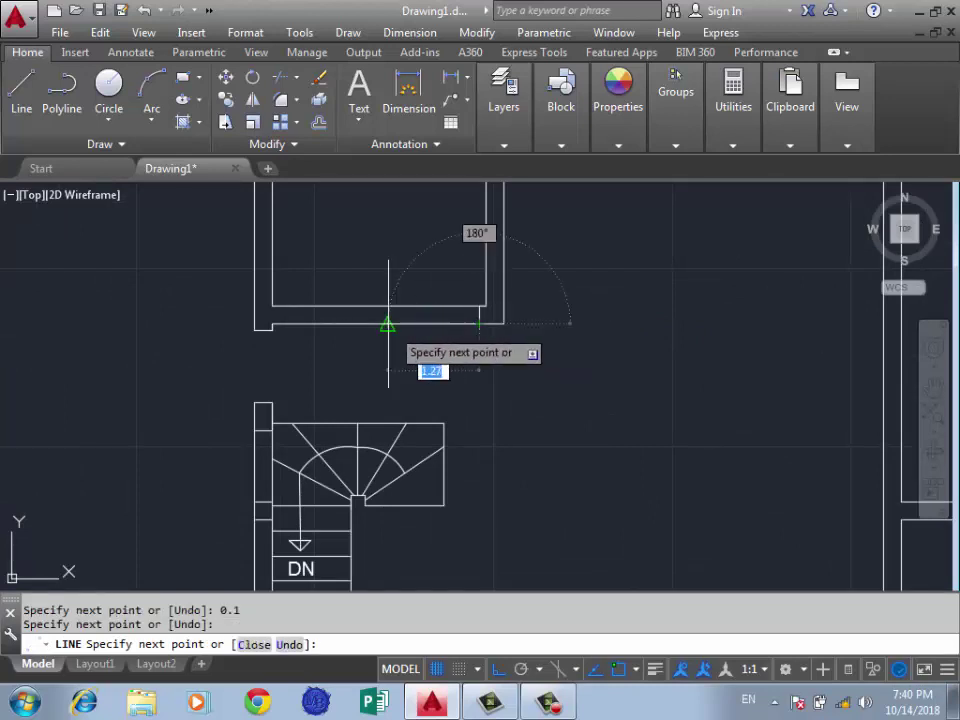
pyautogui.press('Return')
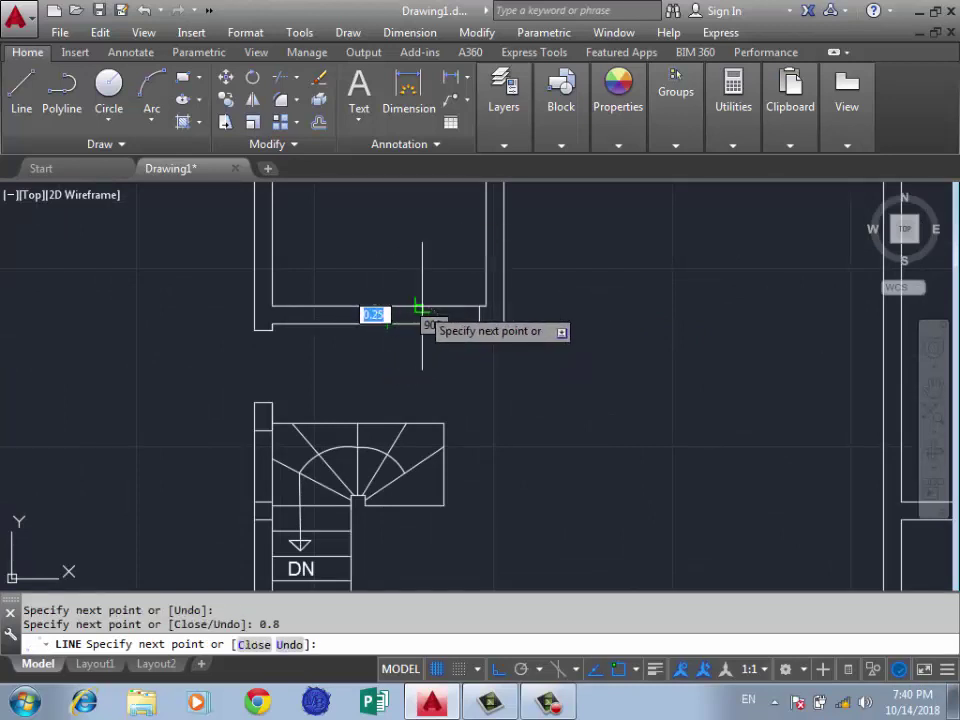
pyautogui.press('Return')
pyautogui.press('Return')
pyautogui.press('Return')
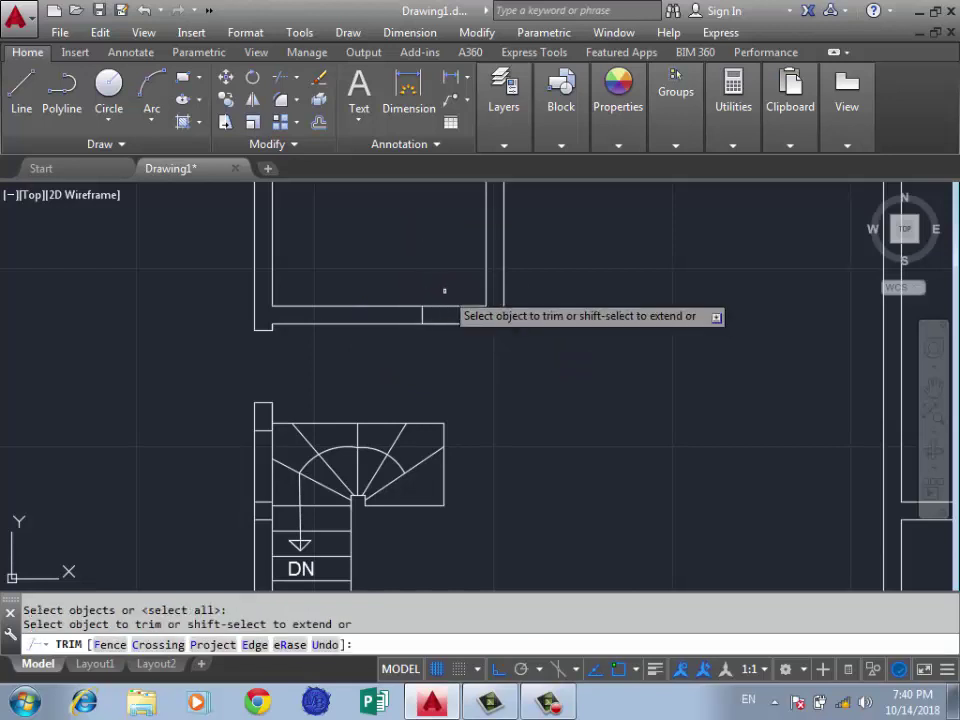
pyautogui.click(443, 332)
pyautogui.click(442, 343)
pyautogui.press('Delete')
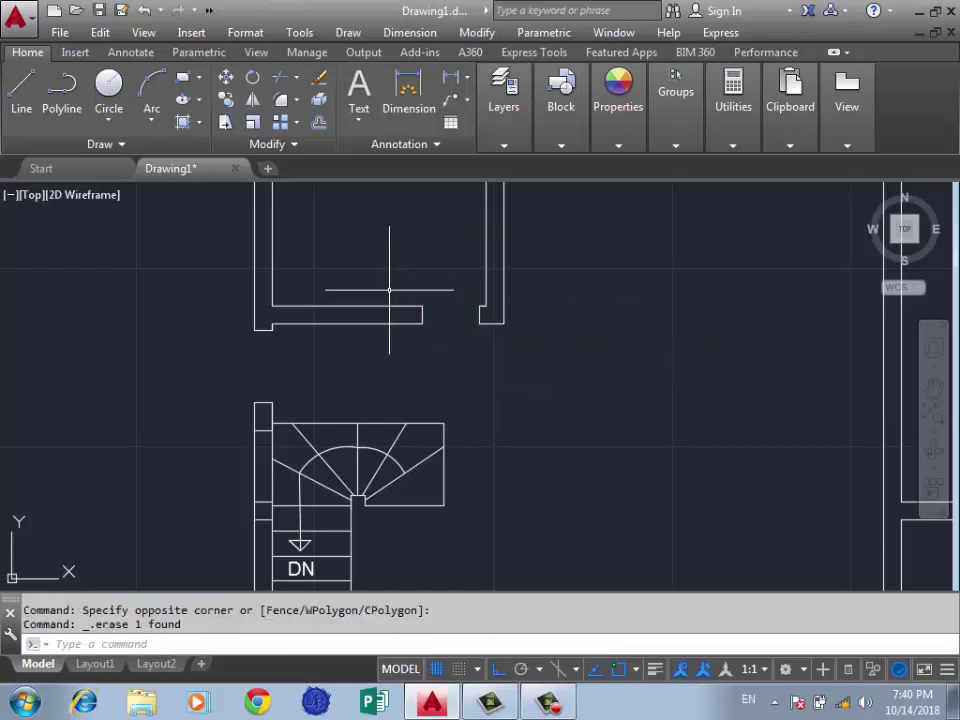
# Draw the frame outline in the wall with 0.4, 1 and 0.2 segments
pyautogui.scroll(1, 407, 386)
pyautogui.scroll(-8, 407, 332)
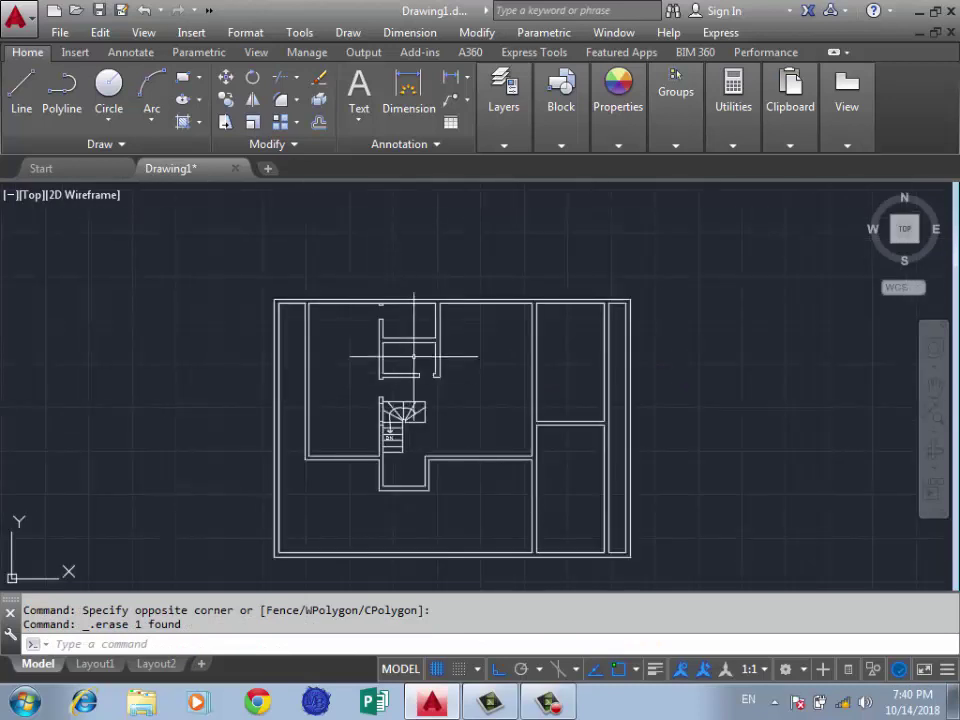
pyautogui.scroll(5, 407, 366)
pyautogui.scroll(3, 400, 380)
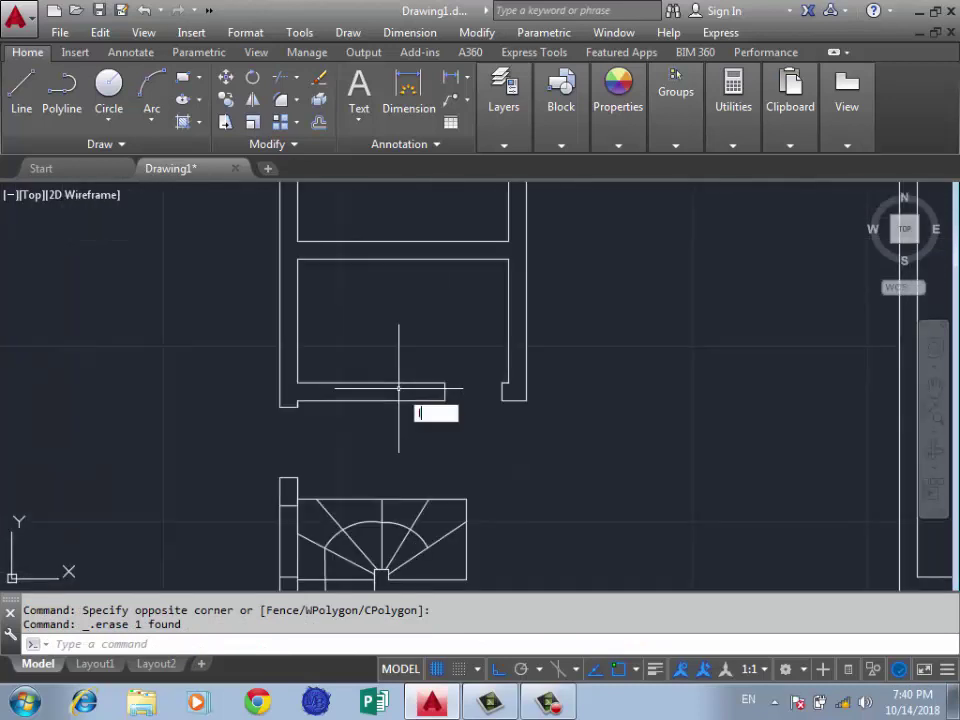
pyautogui.write('l')
pyautogui.press('Return')
pyautogui.click(445, 383)
pyautogui.write('0.')
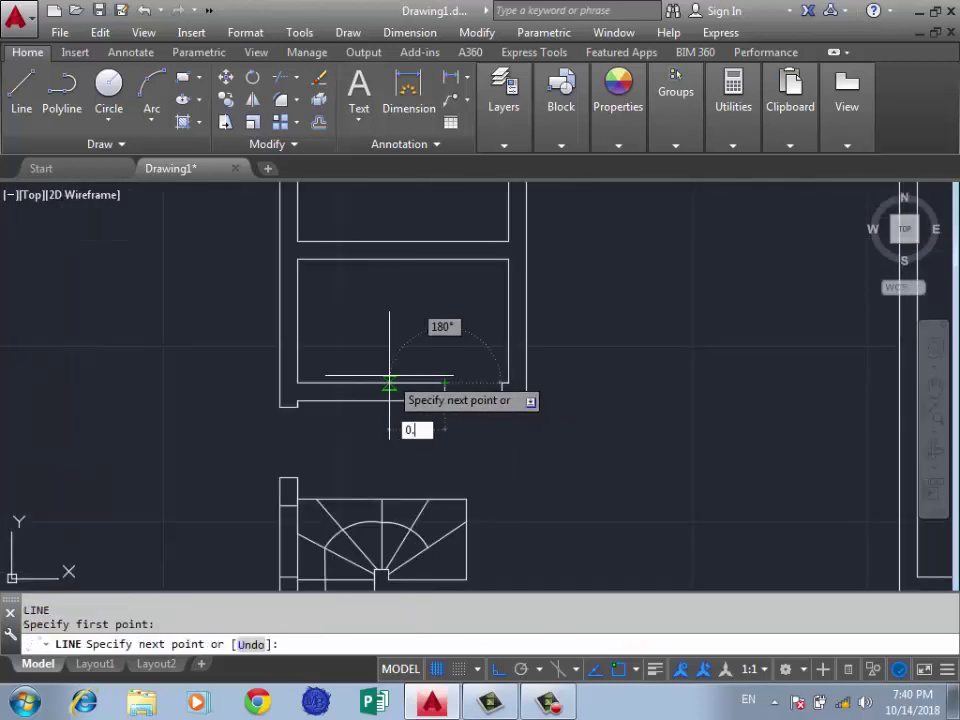
pyautogui.write('4')
pyautogui.press('Return')
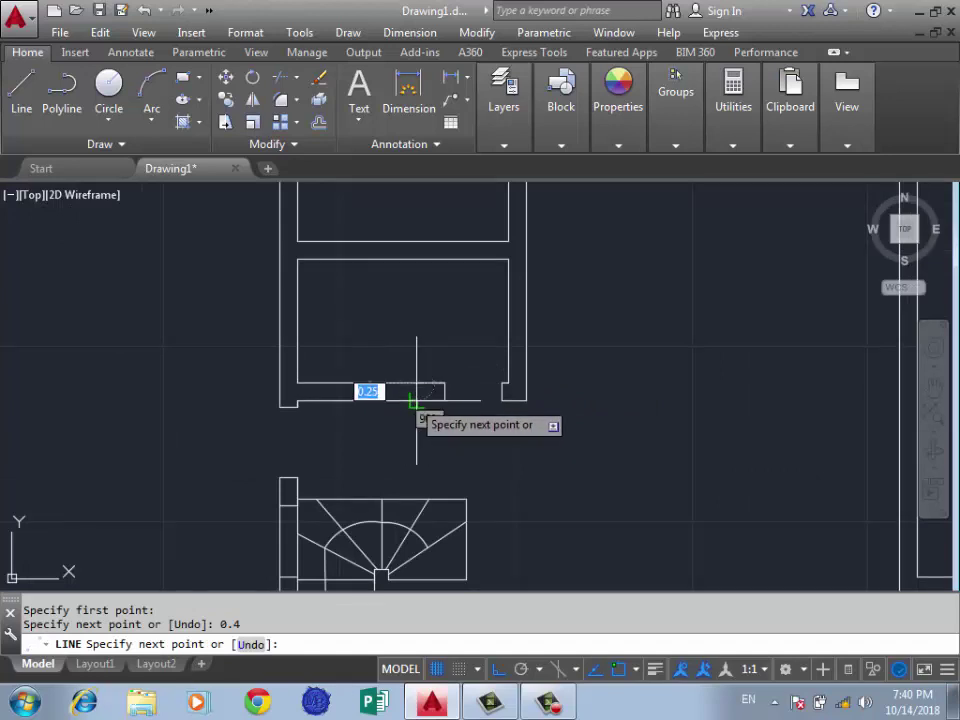
pyautogui.click(416, 400)
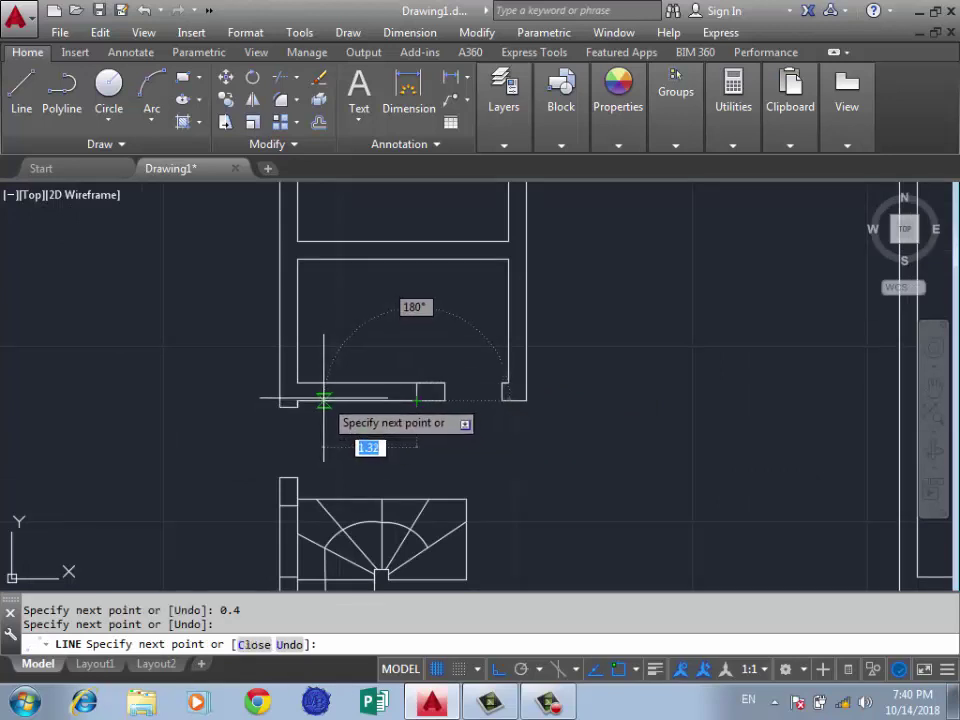
pyautogui.write('1')
pyautogui.press('Return')
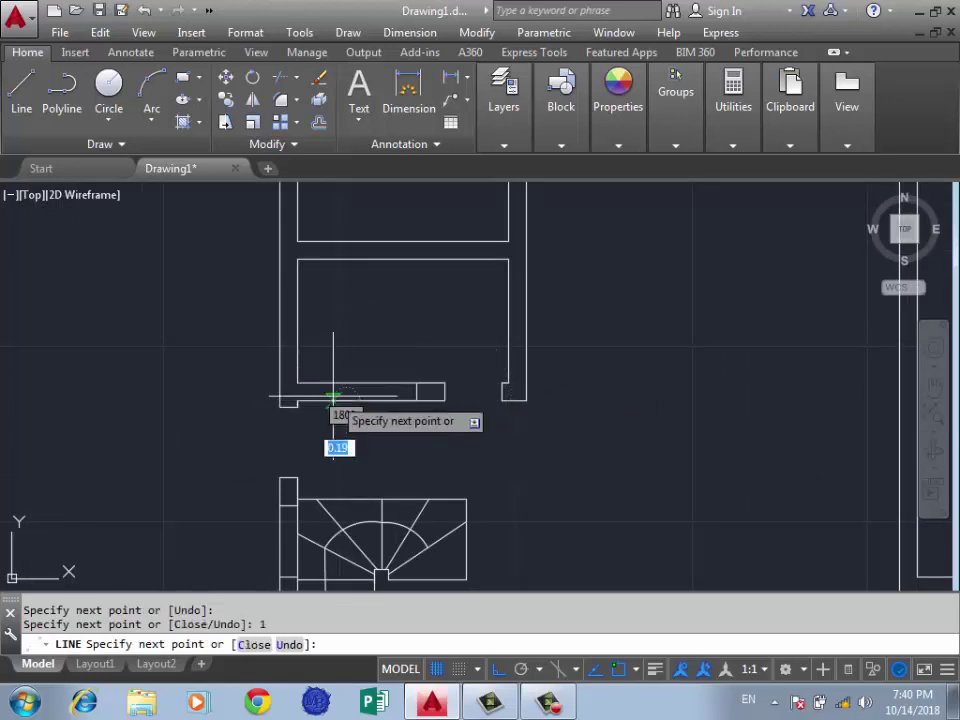
pyautogui.write('0.')
pyautogui.press('Return')
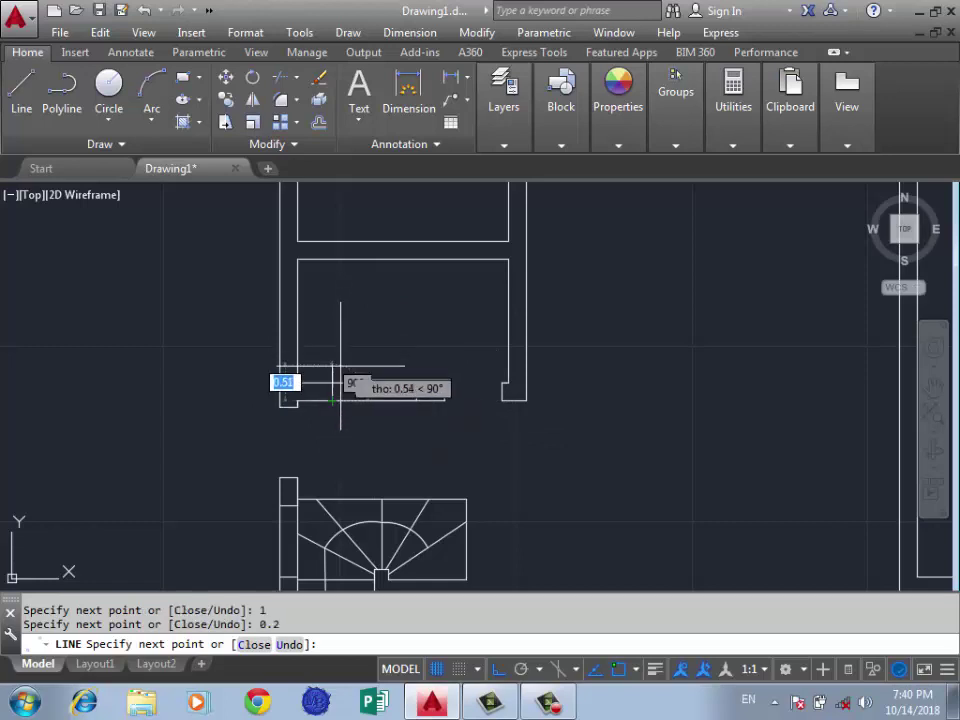
pyautogui.press('Return')
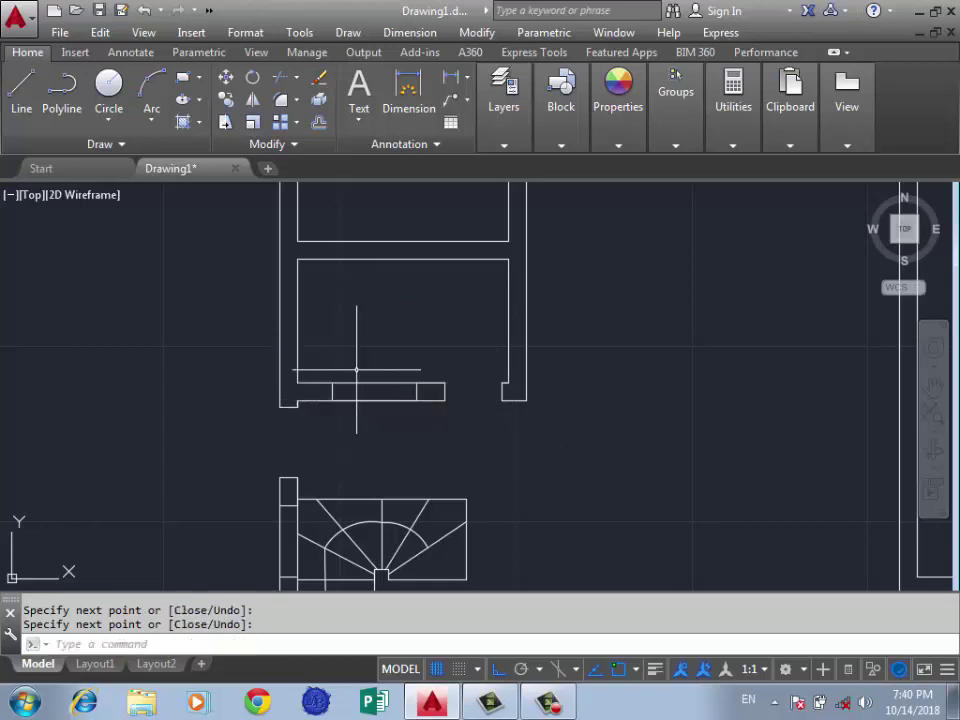
pyautogui.scroll(2, 356, 370)
pyautogui.scroll(4, 375, 375)
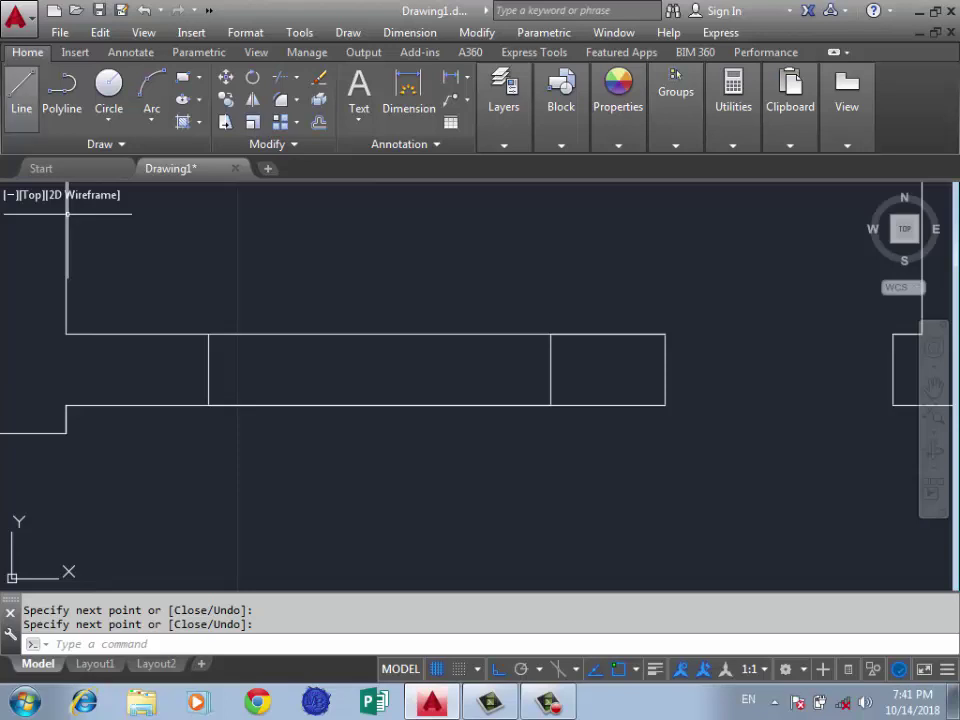
# Draw a T-shaped jamb at the opening's right edge, running up and down from a short stub
pyautogui.click(21, 88)
pyautogui.click(551, 370)
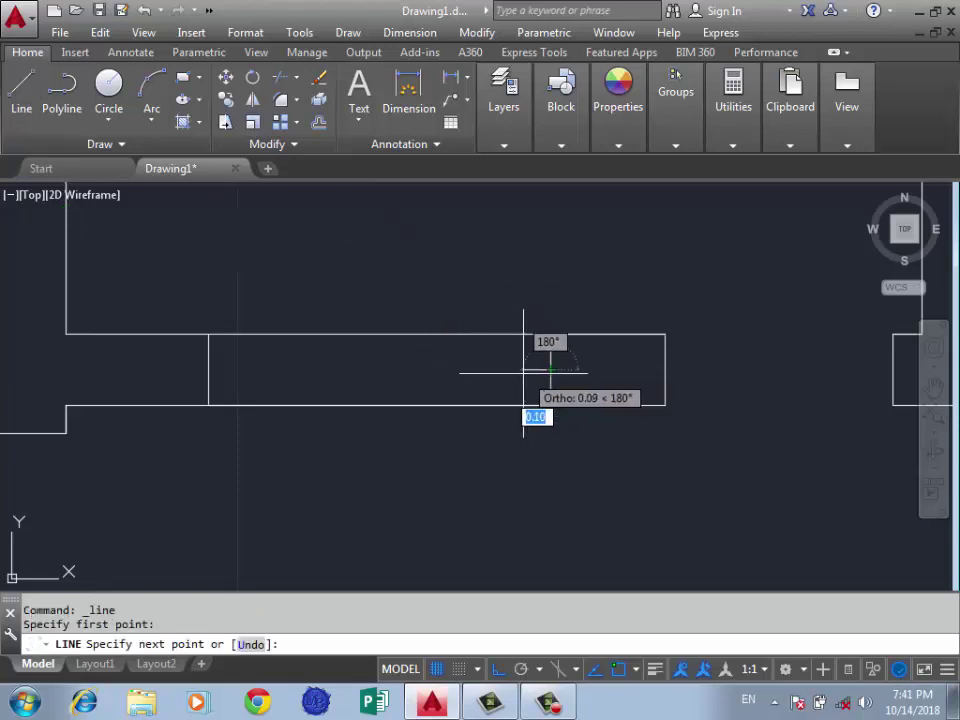
pyautogui.click(522, 370)
pyautogui.click(522, 349)
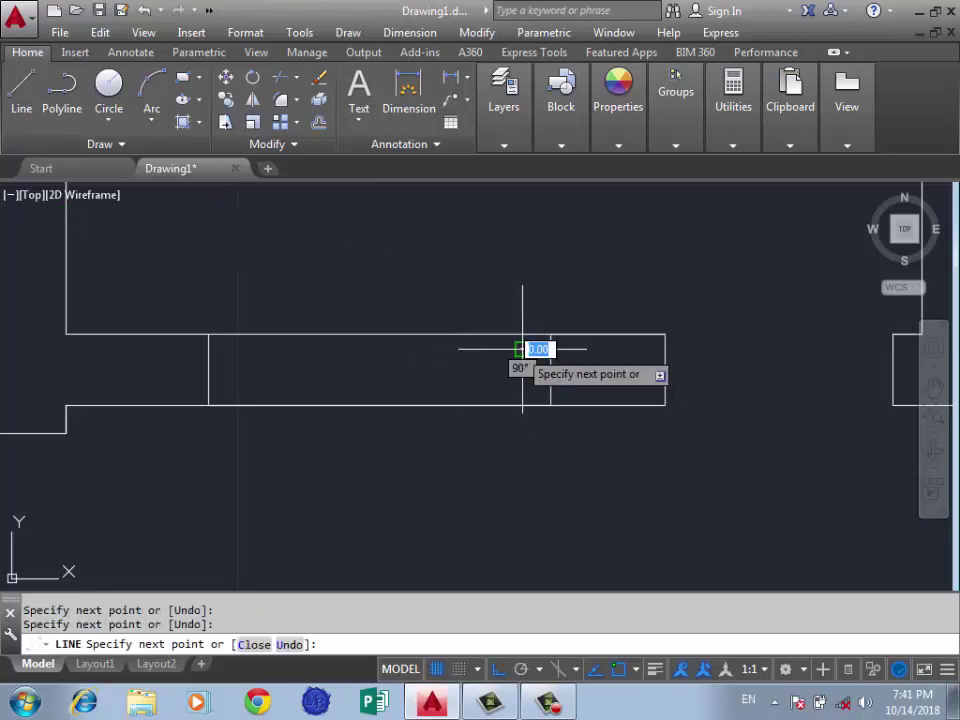
pyautogui.press('Return')
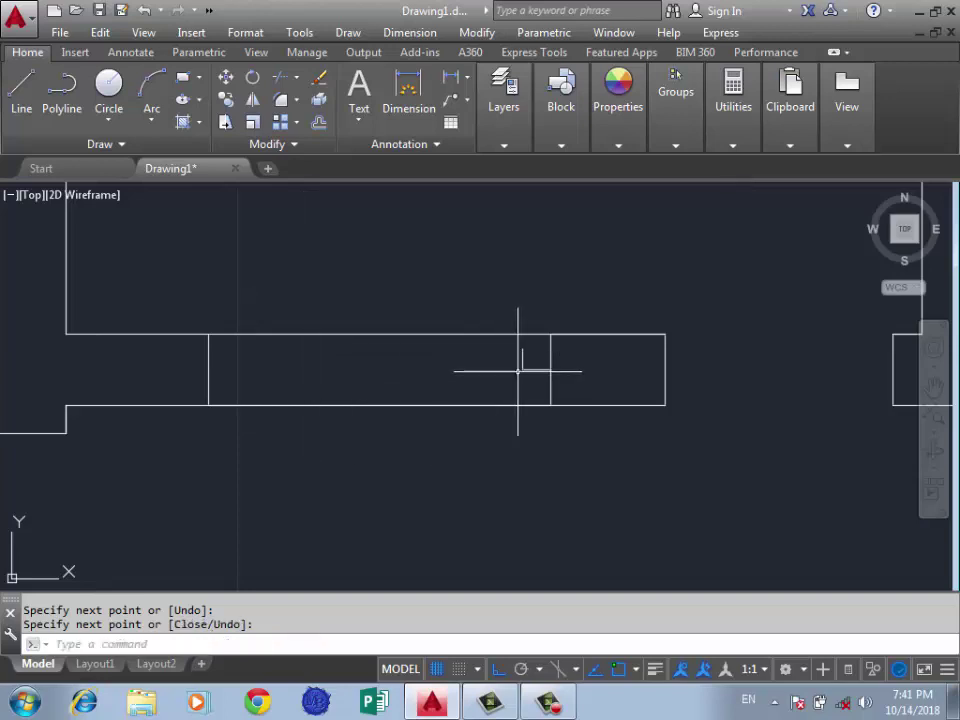
pyautogui.write('l')
pyautogui.press('Return')
pyautogui.click(523, 370)
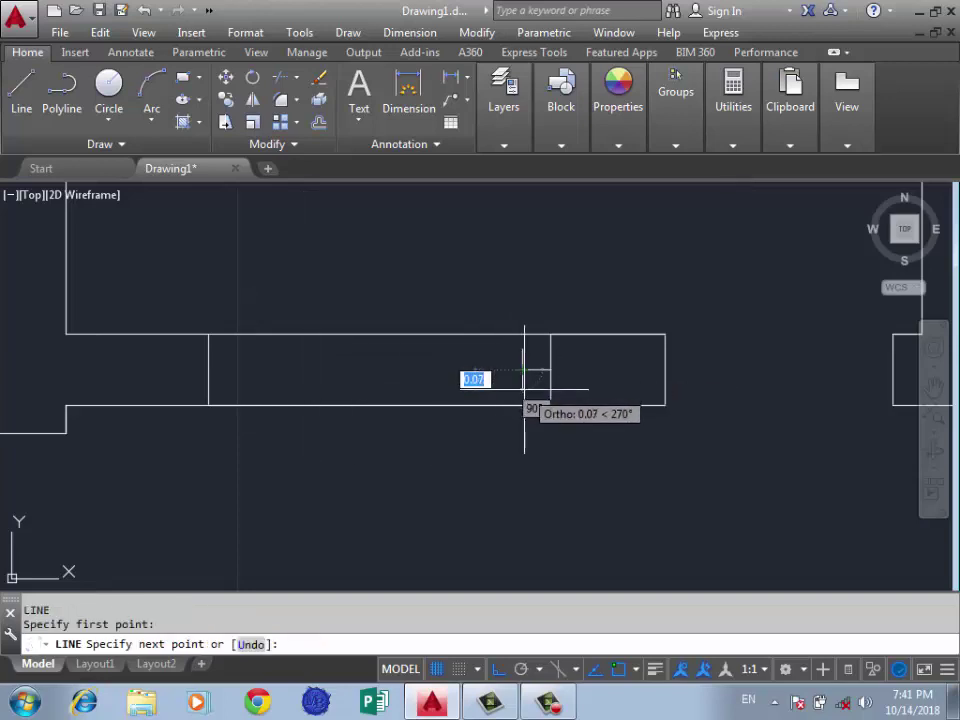
pyautogui.click(524, 389)
pyautogui.press('Return')
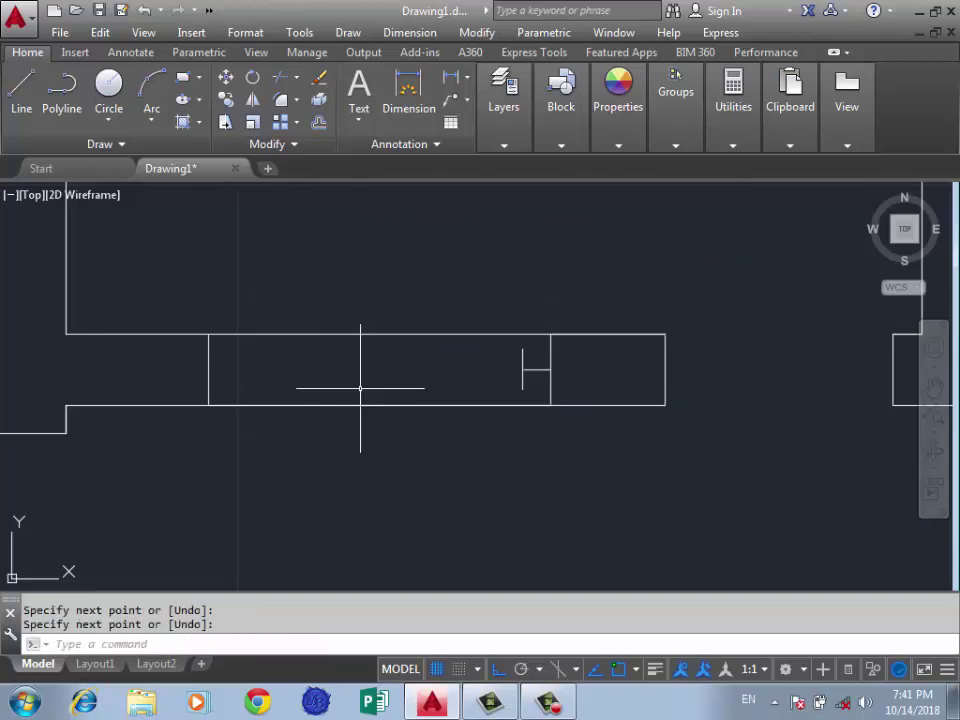
pyautogui.write('l')
pyautogui.press('Return')
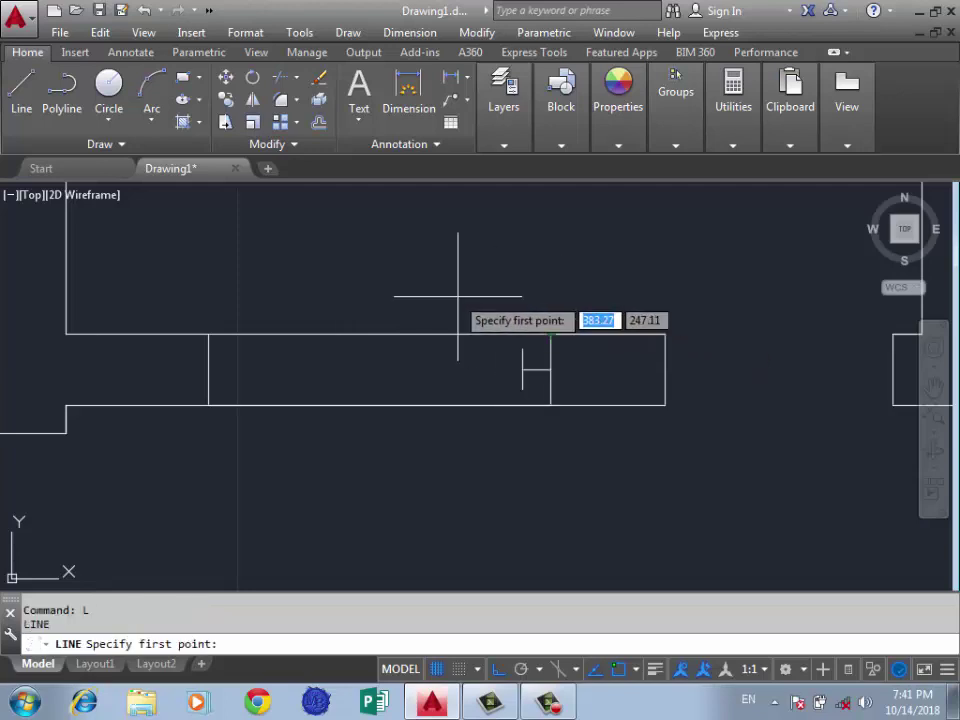
pyautogui.click(522, 389)
pyautogui.press('Escape')
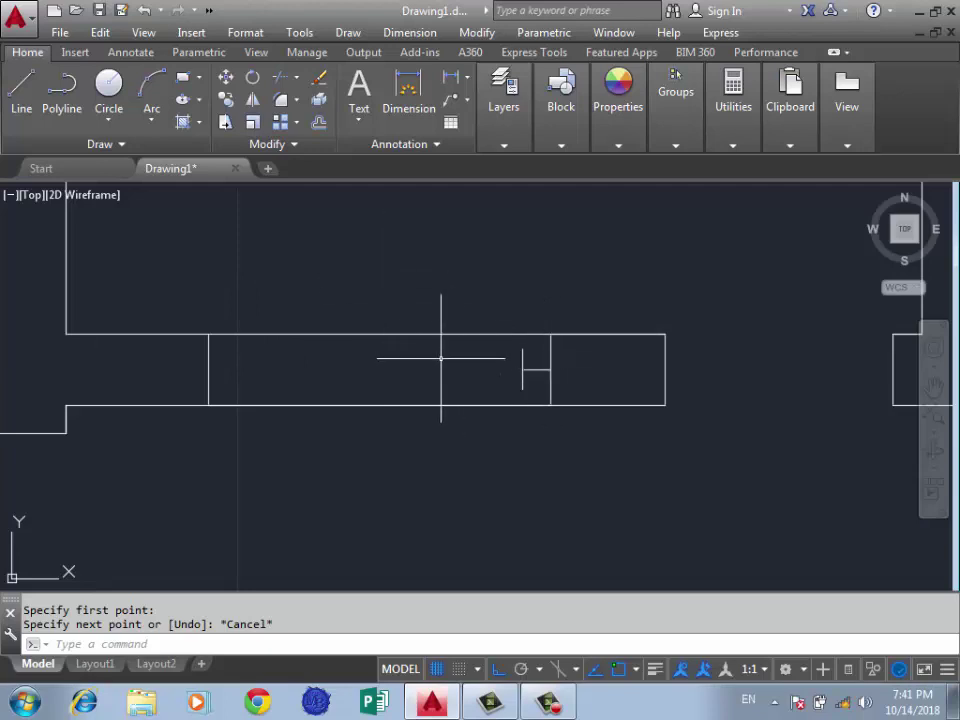
# Redraw the opening's top edge line from its right corner to its left corner
pyautogui.click(21, 88)
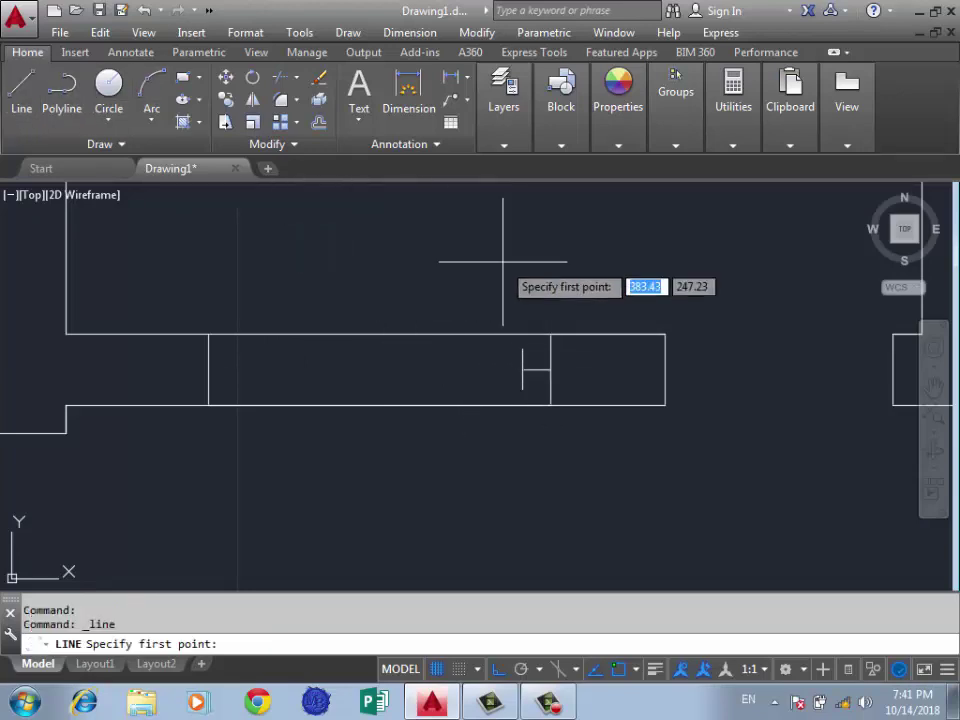
pyautogui.click(551, 333)
pyautogui.click(208, 333)
pyautogui.press('Return')
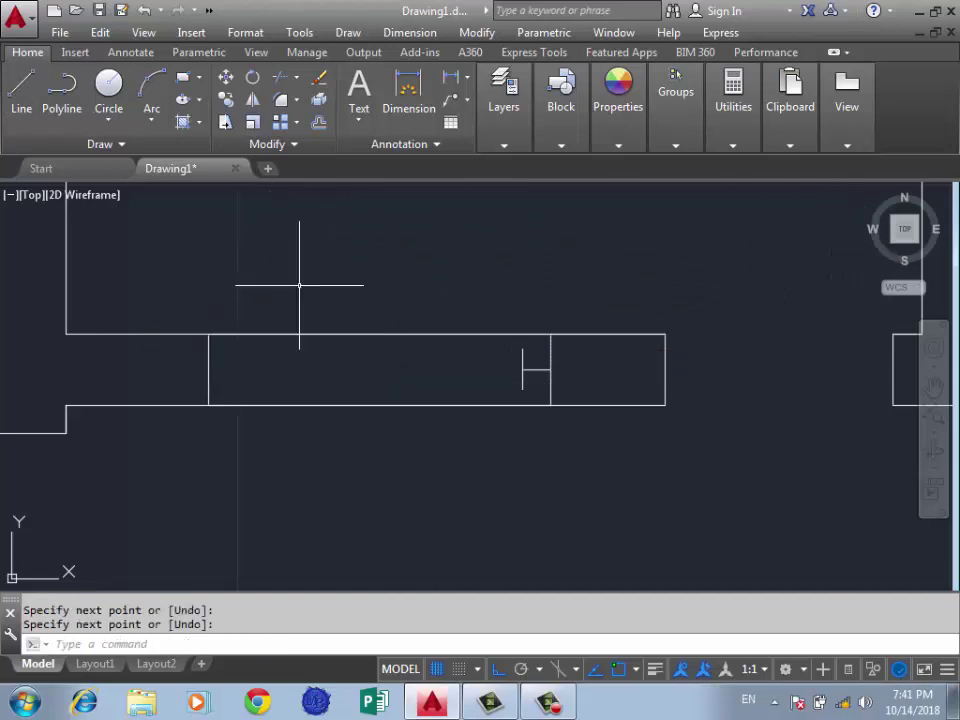
# Mirror the T-shaped jamb about the opening's vertical midline, keeping the original
pyautogui.write('mi')
pyautogui.press('Return')
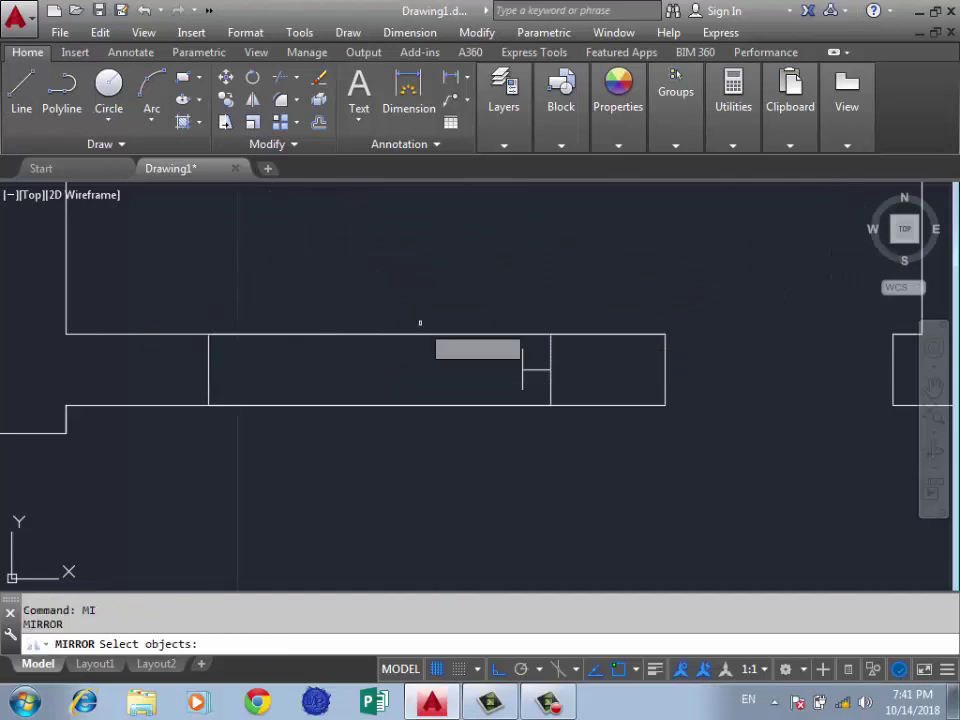
pyautogui.moveTo(534, 356); pyautogui.dragTo(495, 384)
pyautogui.press('Return')
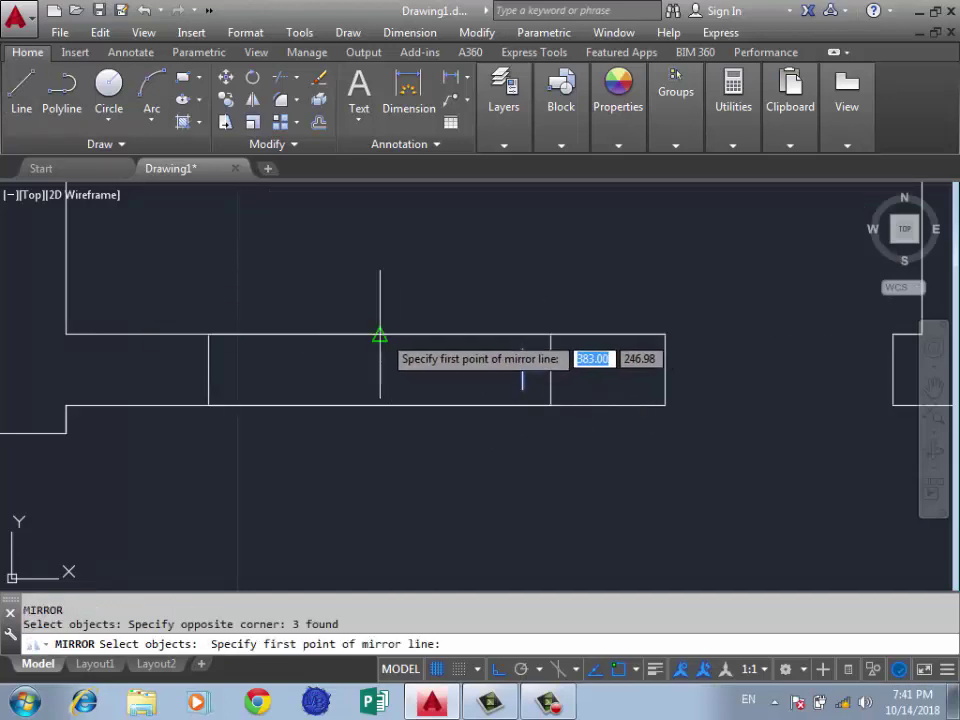
pyautogui.click(381, 333)
pyautogui.click(383, 375)
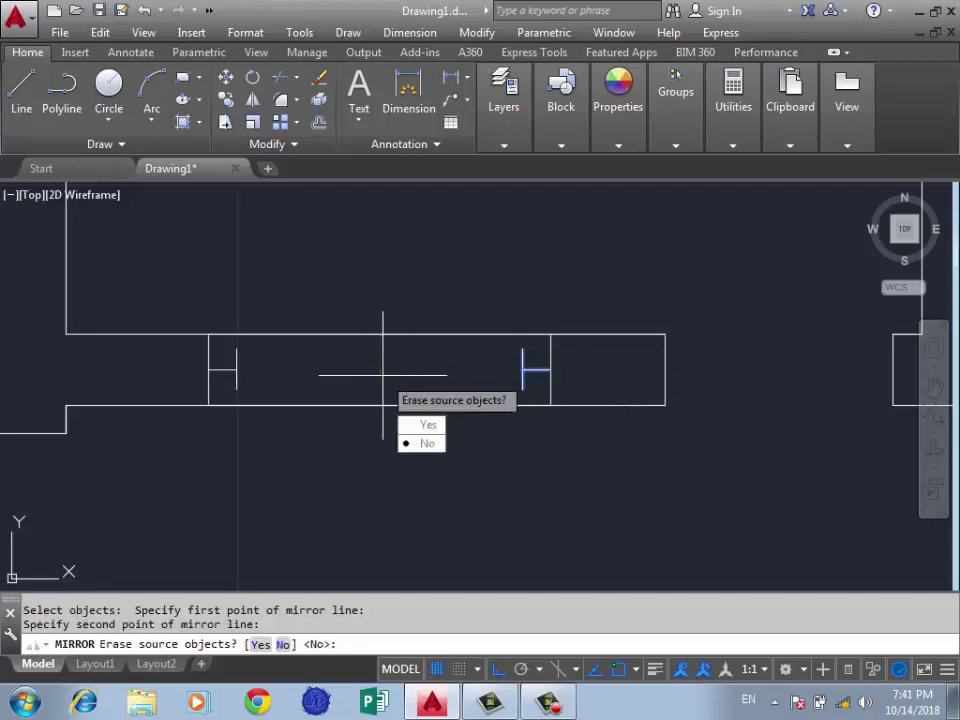
pyautogui.write('n')
pyautogui.press('Return')
# Connect the two jambs with parallel lines across their top and bottom ends
pyautogui.write('l')
pyautogui.press('Return')
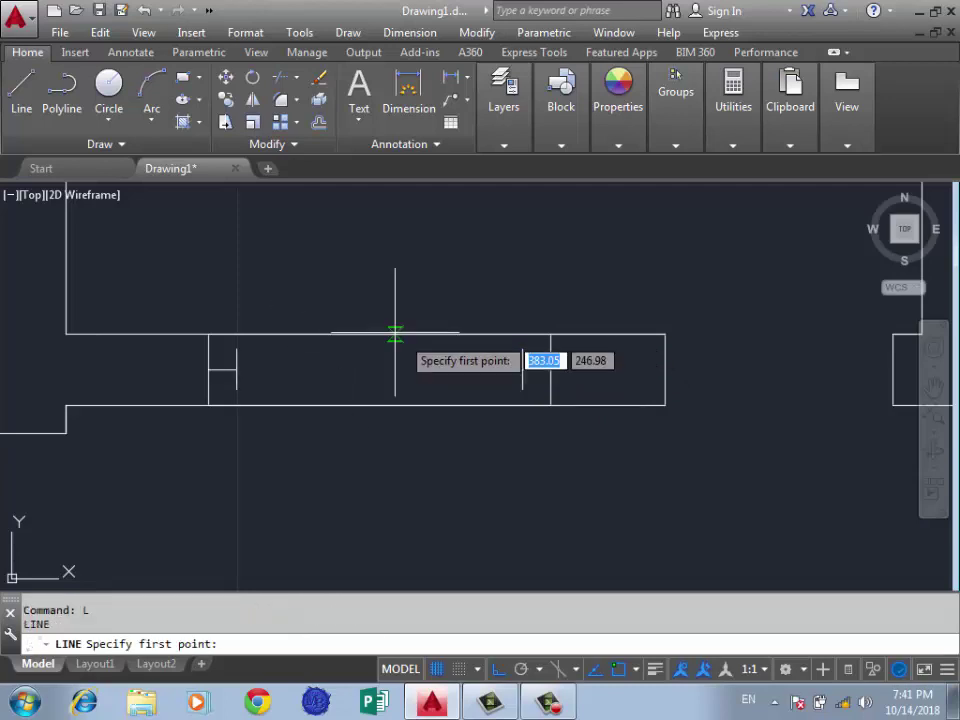
pyautogui.click(522, 349)
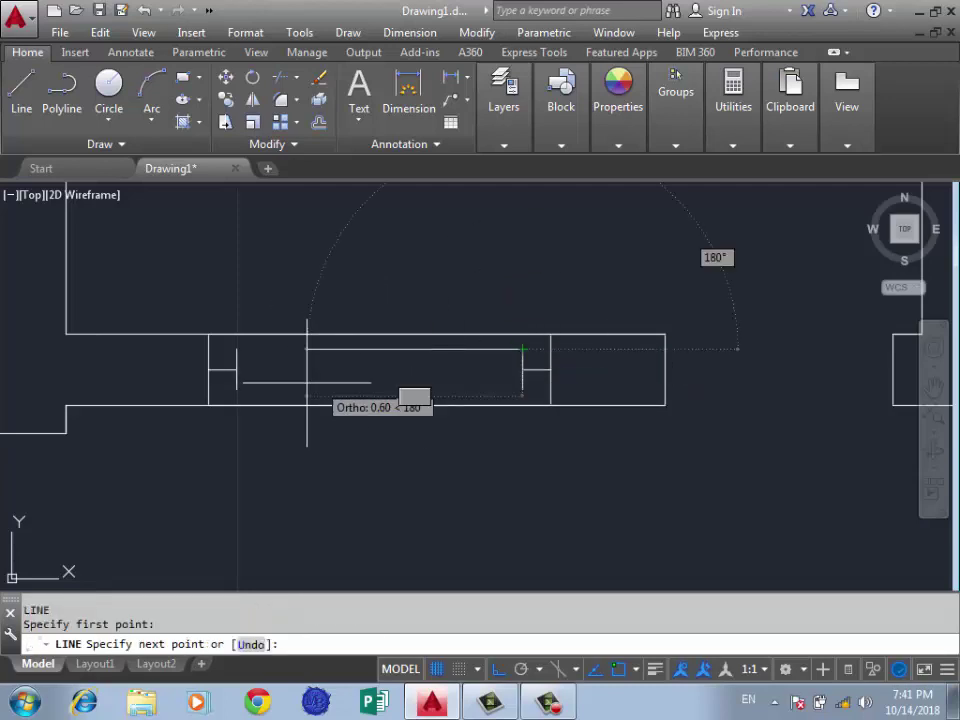
pyautogui.click(236, 349)
pyautogui.press('Return')
pyautogui.press('Return')
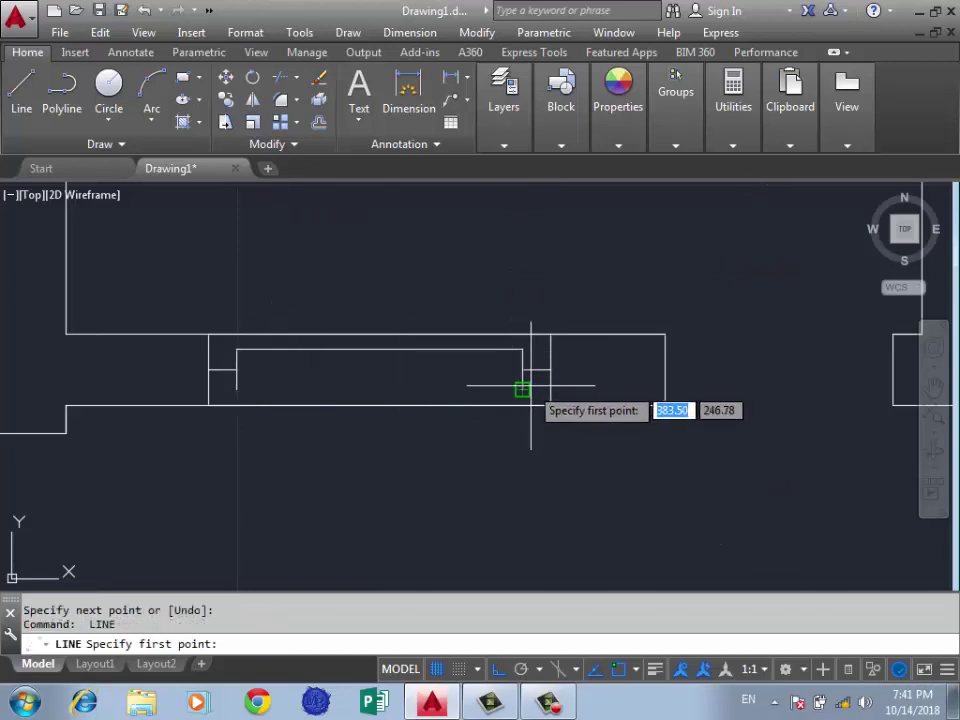
pyautogui.click(522, 388)
pyautogui.click(236, 388)
pyautogui.press('Return')
# Draw an inner glazing line across the window from its right edge
pyautogui.scroll(-3, 236, 388)
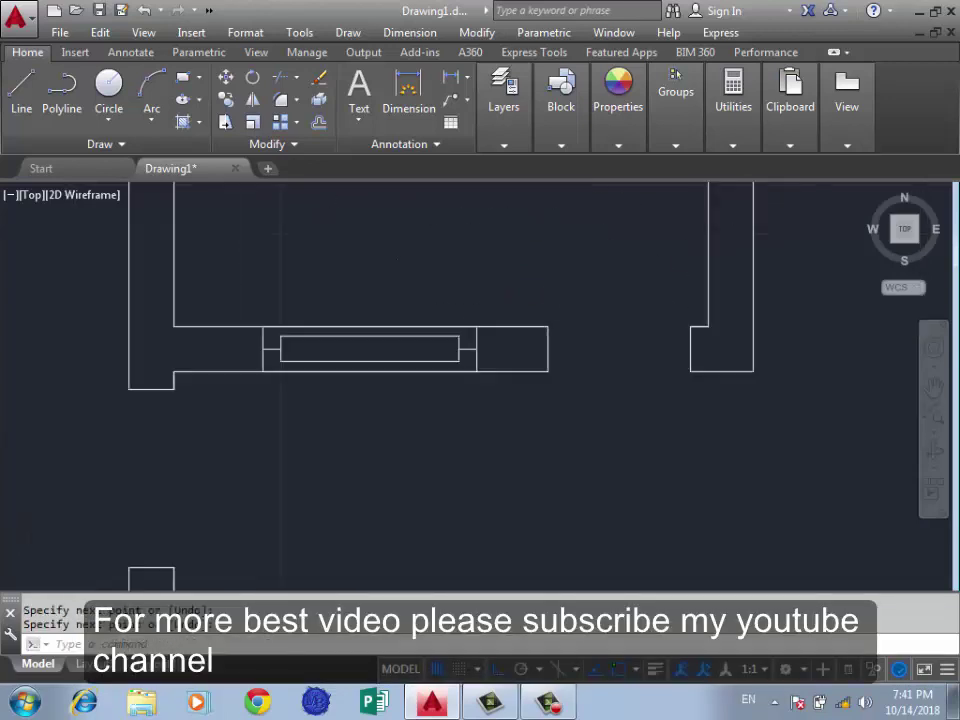
pyautogui.scroll(-3, 390, 437)
pyautogui.scroll(3, 331, 321)
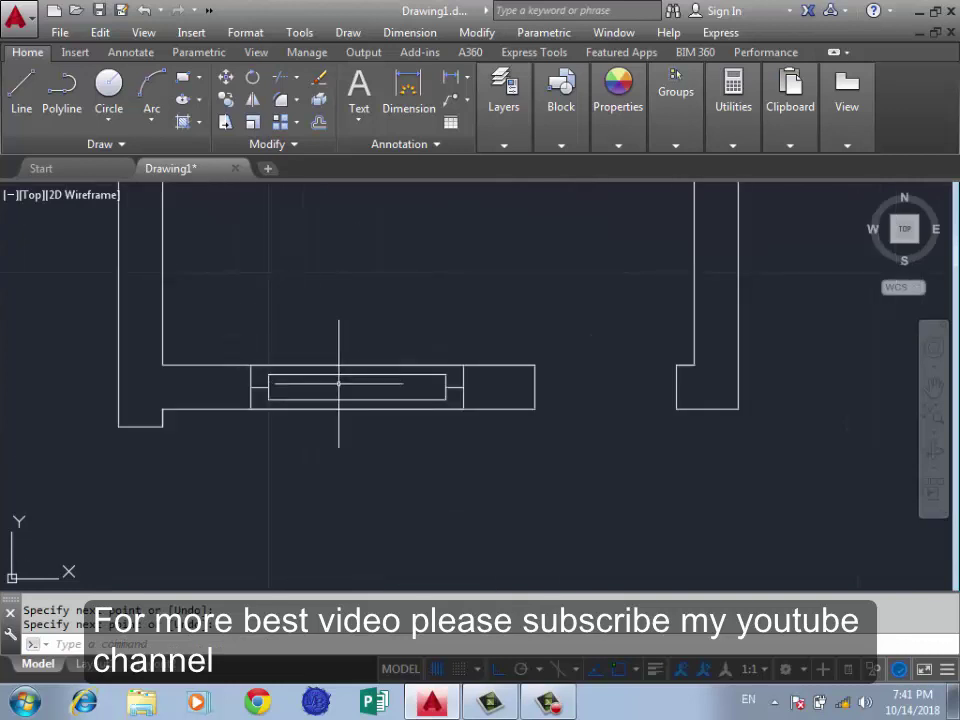
pyautogui.scroll(5, 339, 386)
pyautogui.write('l')
pyautogui.press('Return')
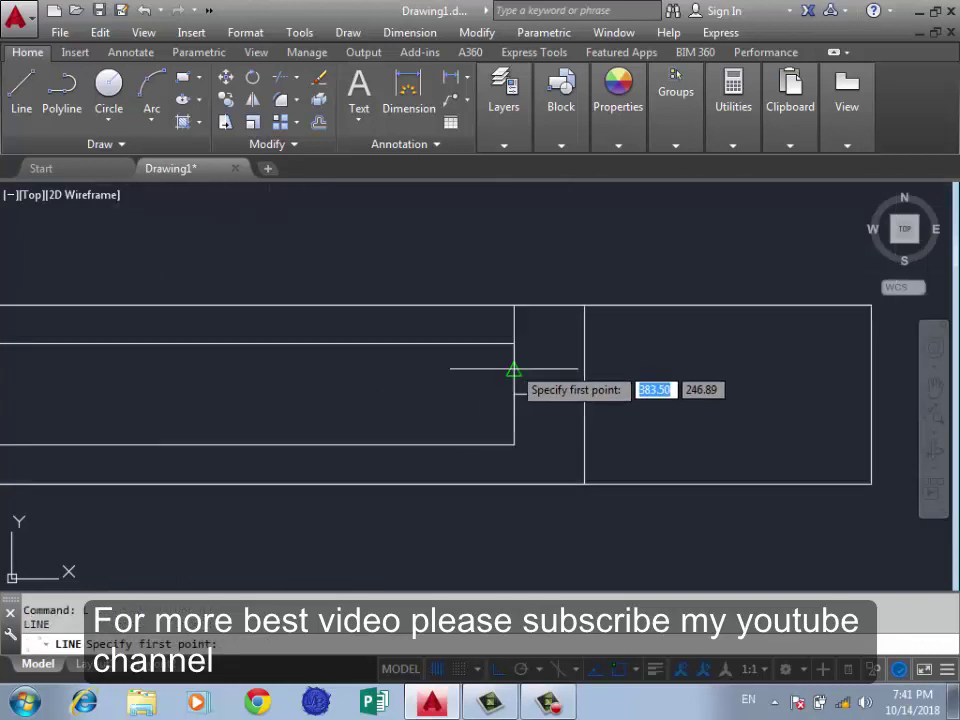
pyautogui.click(514, 369)
pyautogui.scroll(-3, 540, 365)
pyautogui.scroll(2, 242, 367)
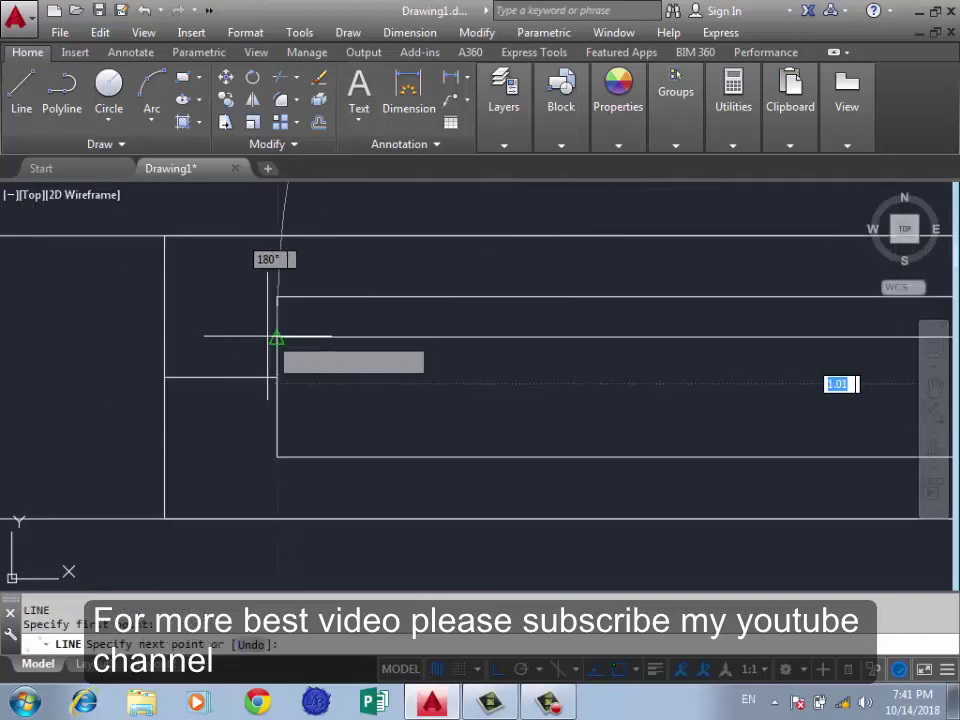
pyautogui.click(278, 336)
pyautogui.press('Return')
pyautogui.scroll(-2, 649, 343)
pyautogui.write('l')
pyautogui.press('Return')
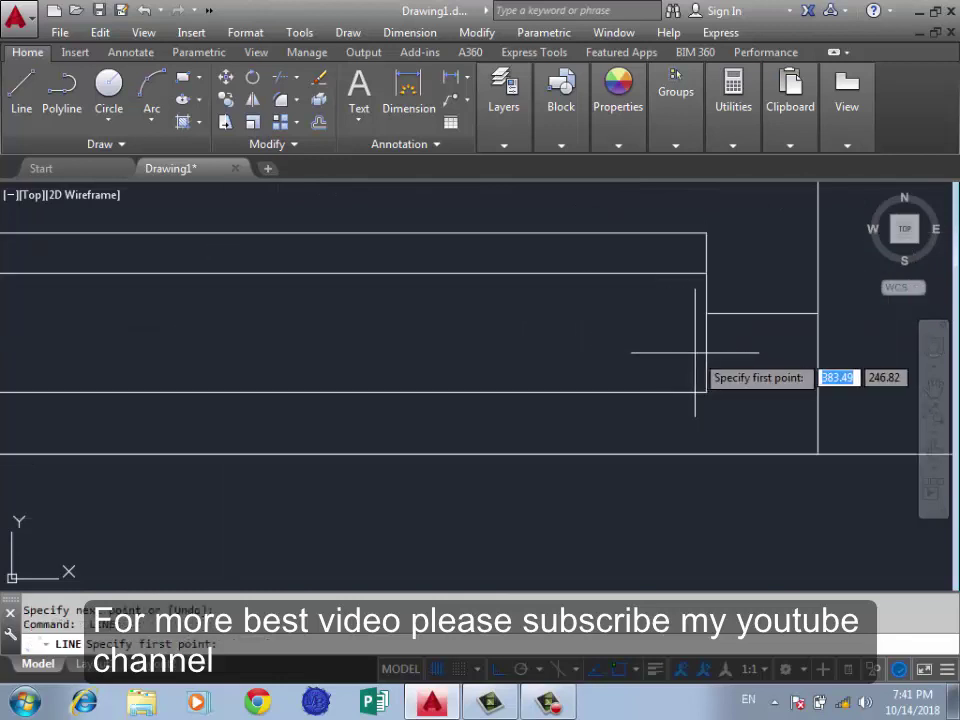
pyautogui.click(707, 356)
pyautogui.scroll(2, 707, 356)
pyautogui.press('Return')
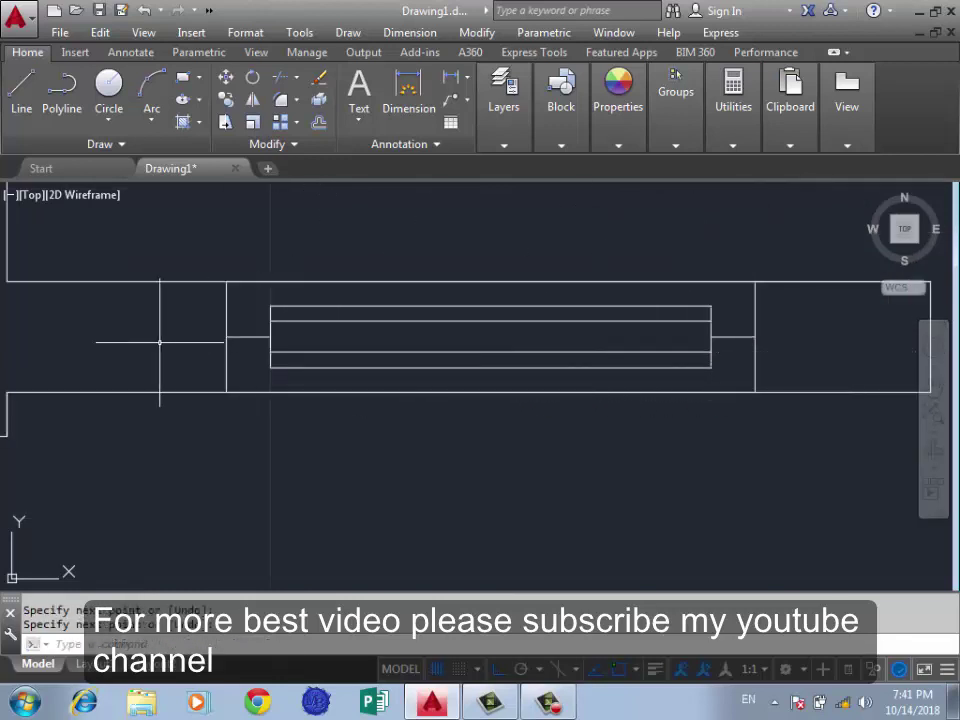
pyautogui.write('tr')
# Trim the overshooting line ends at both window jambs
pyautogui.press('Return')
pyautogui.press('Return')
pyautogui.scroll(2, 272, 306)
pyautogui.click(274, 302)
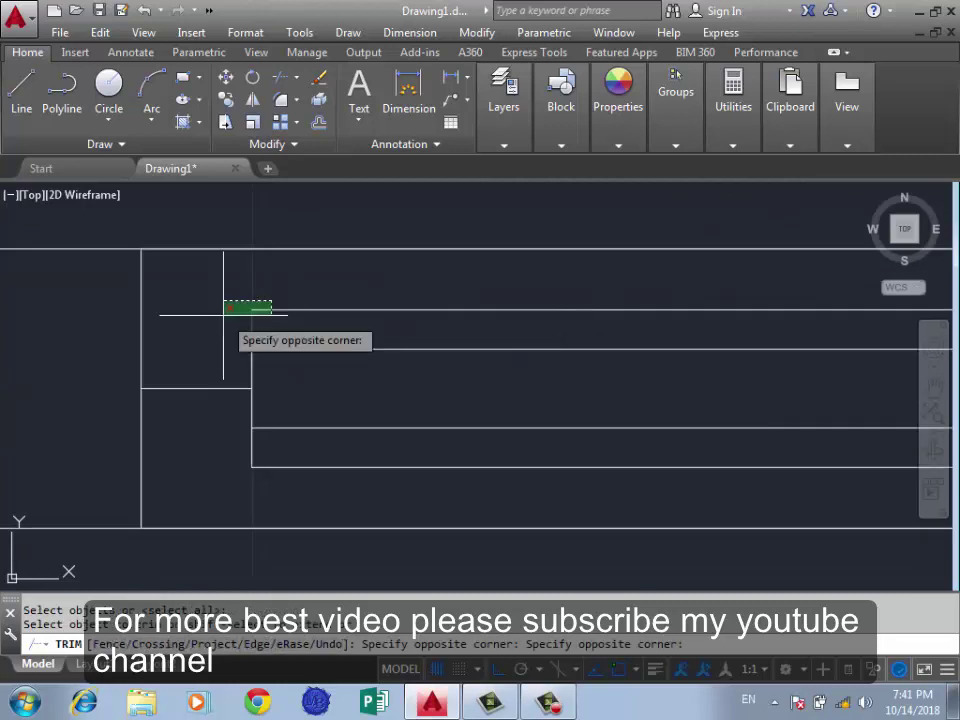
pyautogui.click(225, 310)
pyautogui.click(264, 450)
pyautogui.scroll(-2, 267, 446)
pyautogui.scroll(-1, 485, 405)
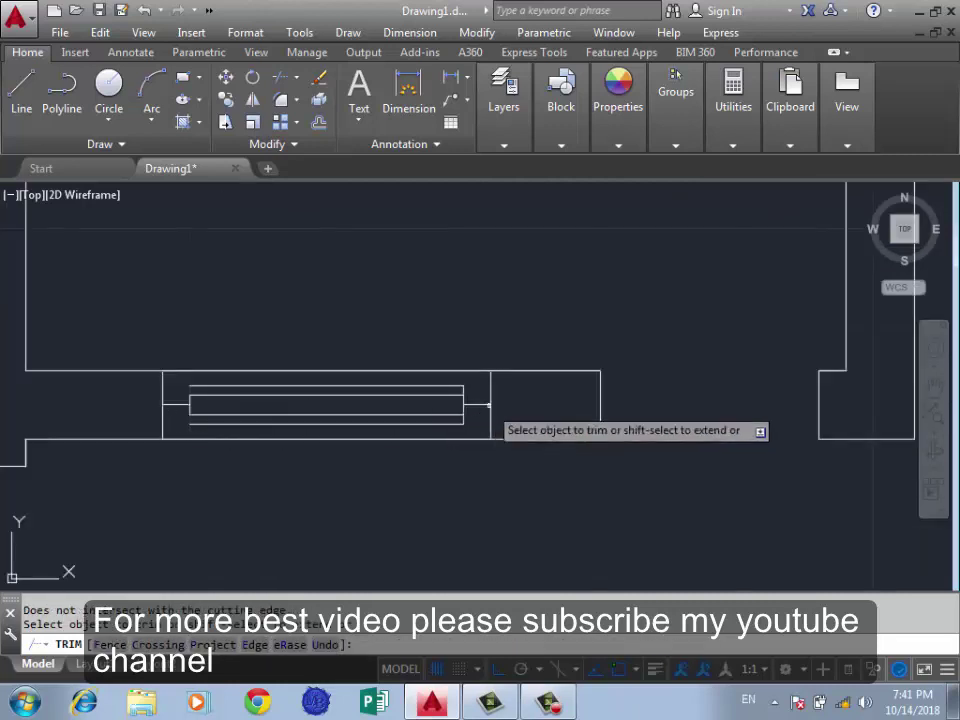
pyautogui.scroll(2, 413, 338)
pyautogui.click(453, 362)
pyautogui.click(413, 374)
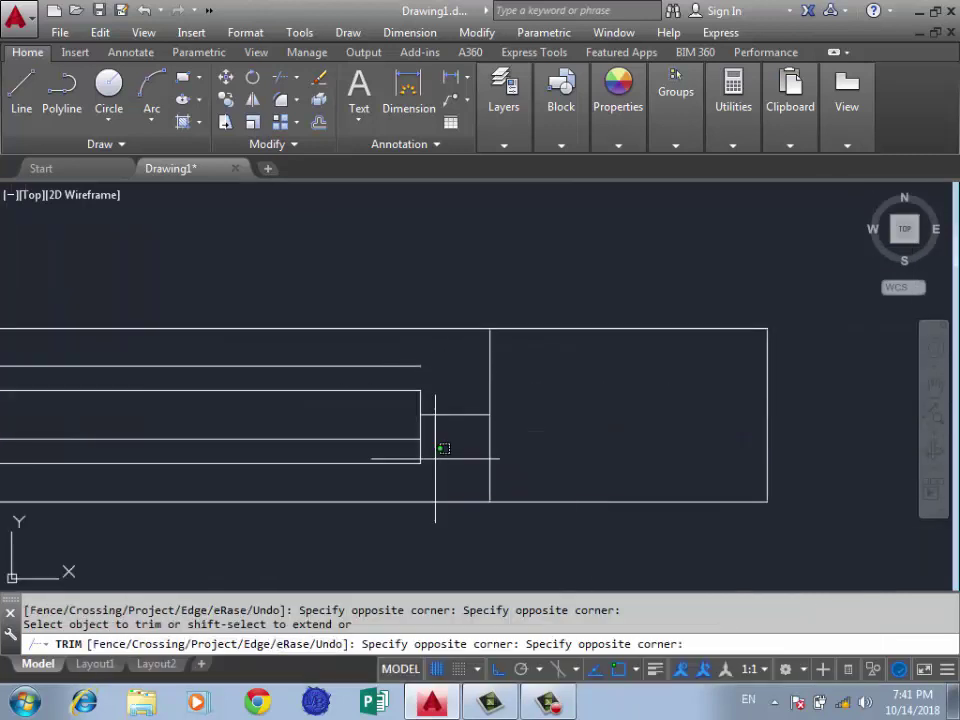
pyautogui.click(400, 456)
pyautogui.click(418, 370)
pyautogui.press('Delete')
# Erase the leftover line piece inside the window
pyautogui.click(421, 350)
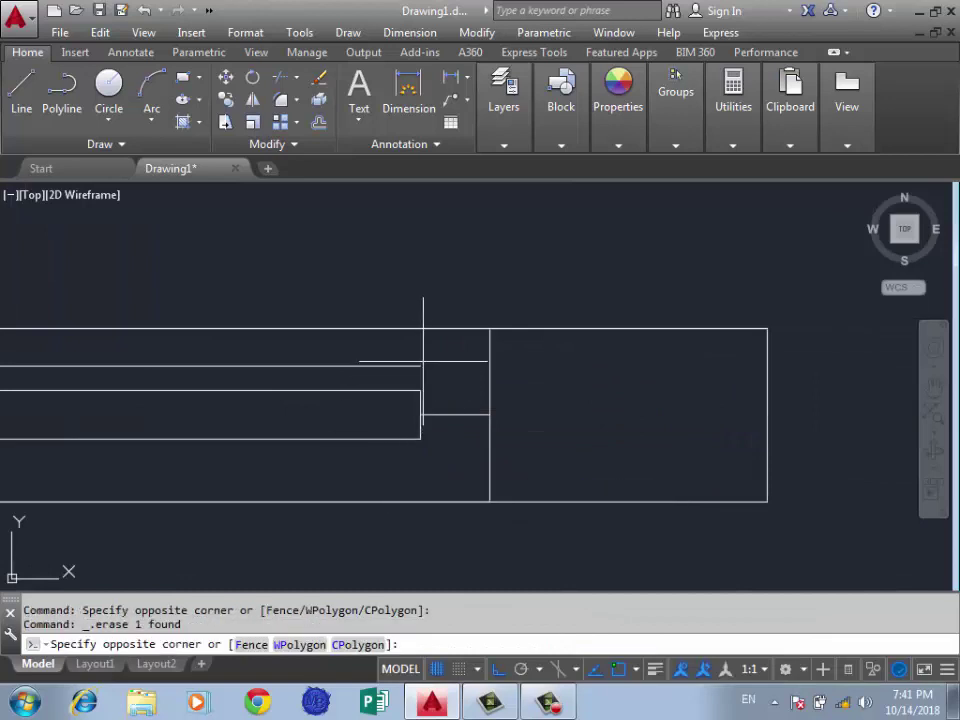
pyautogui.click(396, 360)
pyautogui.press('Delete')
pyautogui.scroll(-2, 383, 357)
pyautogui.scroll(-3, 383, 357)
# Copy the window frame from its corner to a spare spot beside the plan
pyautogui.scroll(-1, 232, 323)
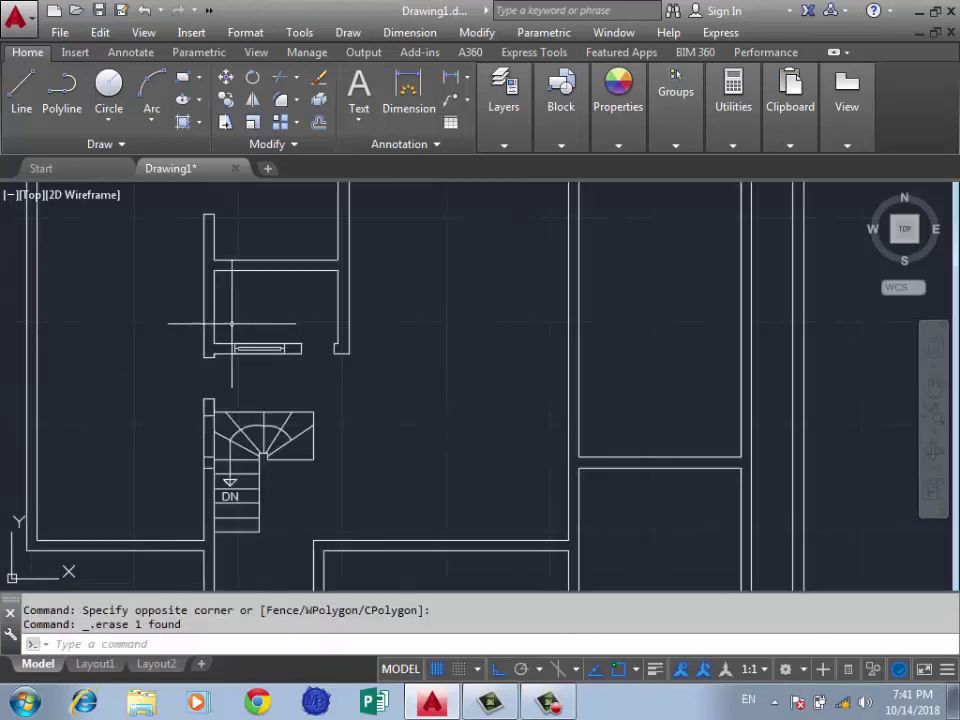
pyautogui.scroll(4, 232, 328)
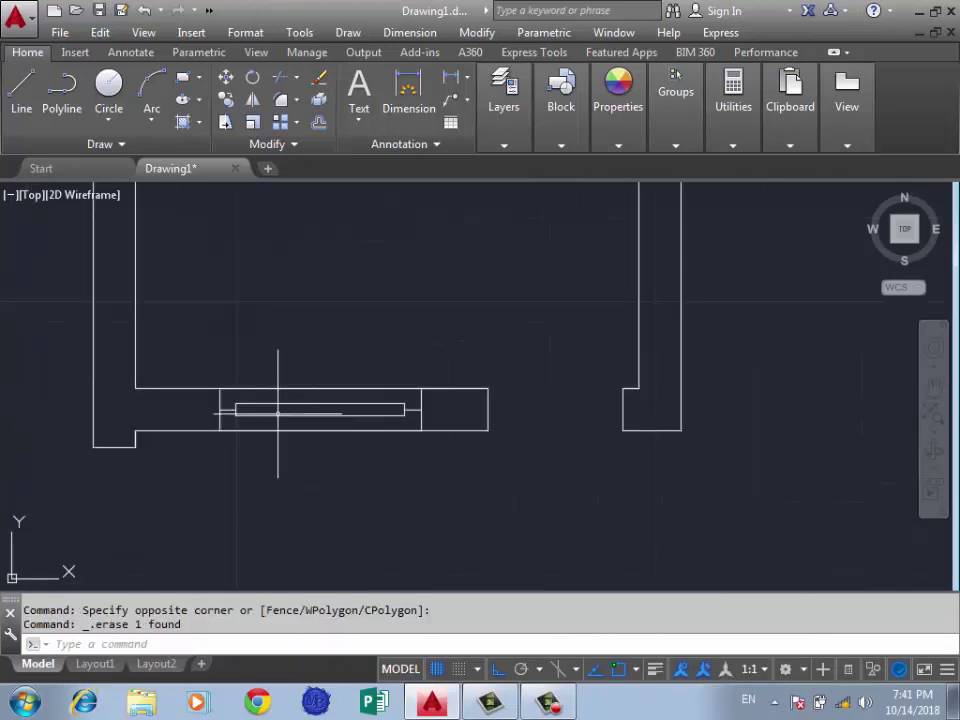
pyautogui.click(410, 405)
pyautogui.click(202, 416)
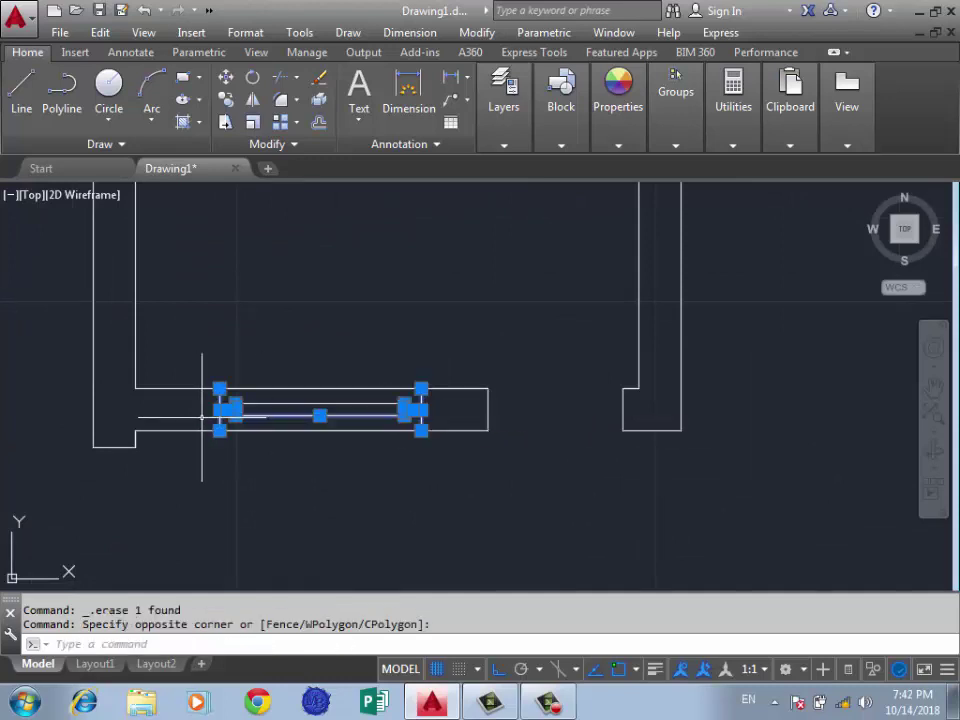
pyautogui.write('co')
pyautogui.press('Return')
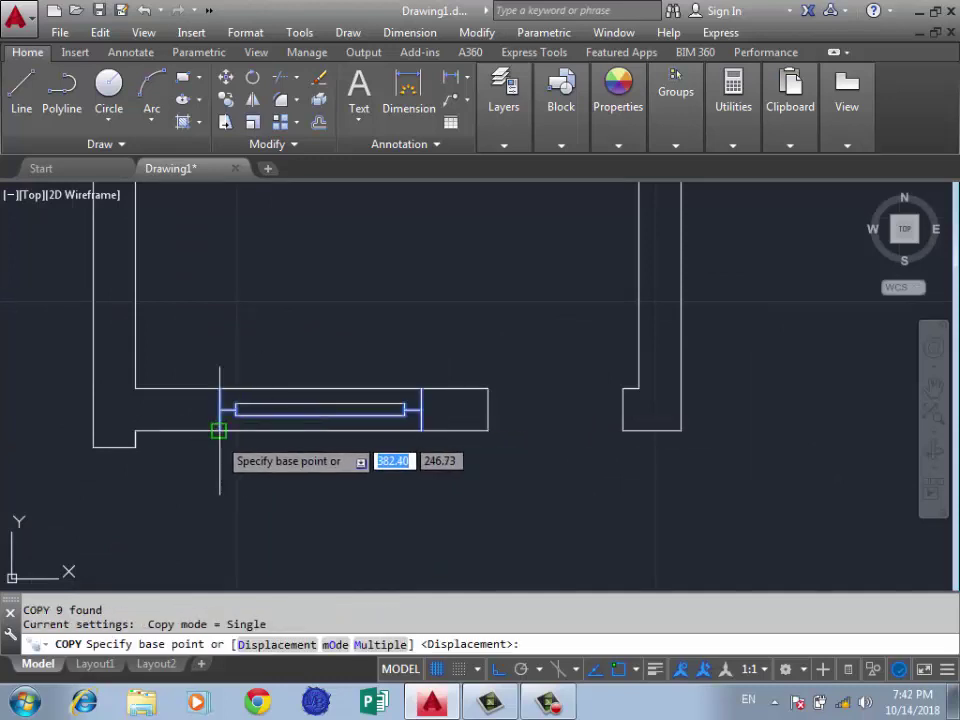
pyautogui.click(219, 431)
pyautogui.scroll(-3, 541, 397)
pyautogui.scroll(-3, 541, 397)
pyautogui.click(80, 390)
pyautogui.press('Return')
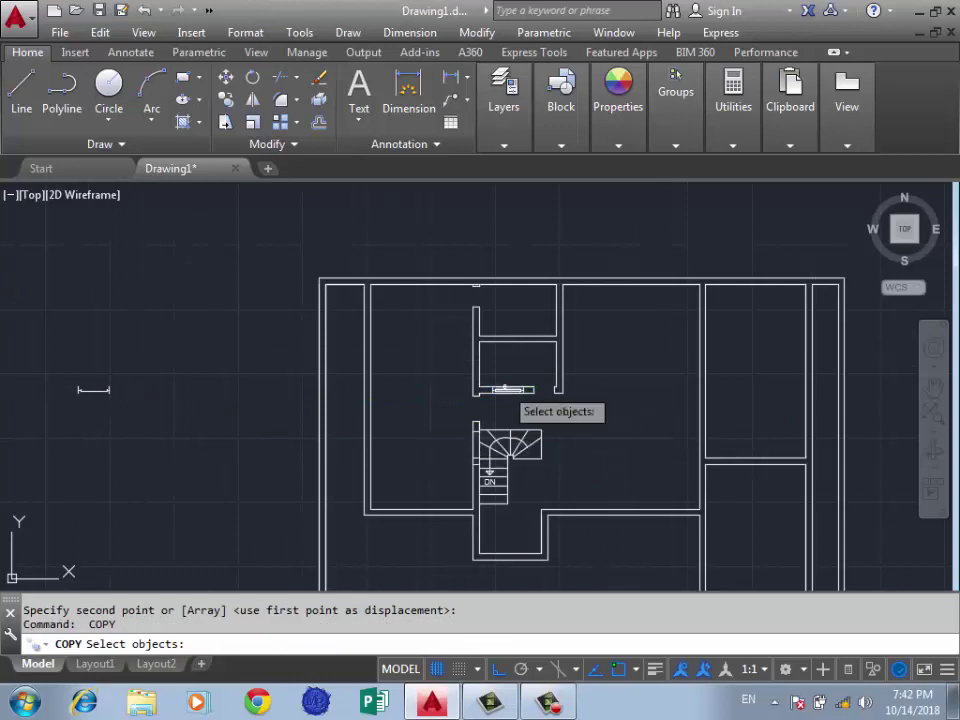
# Erase the two stray wall lines, the small leftover line and the short vertical segment
pyautogui.scroll(5, 525, 398)
pyautogui.scroll(4, 671, 407)
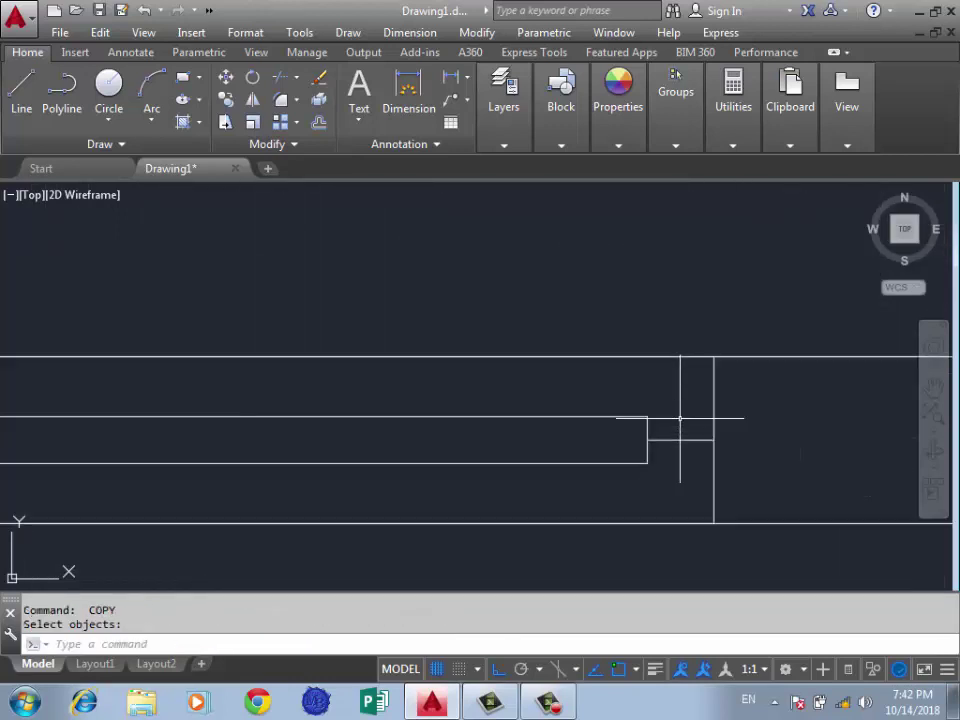
pyautogui.click(668, 406)
pyautogui.click(600, 430)
pyautogui.press('Delete')
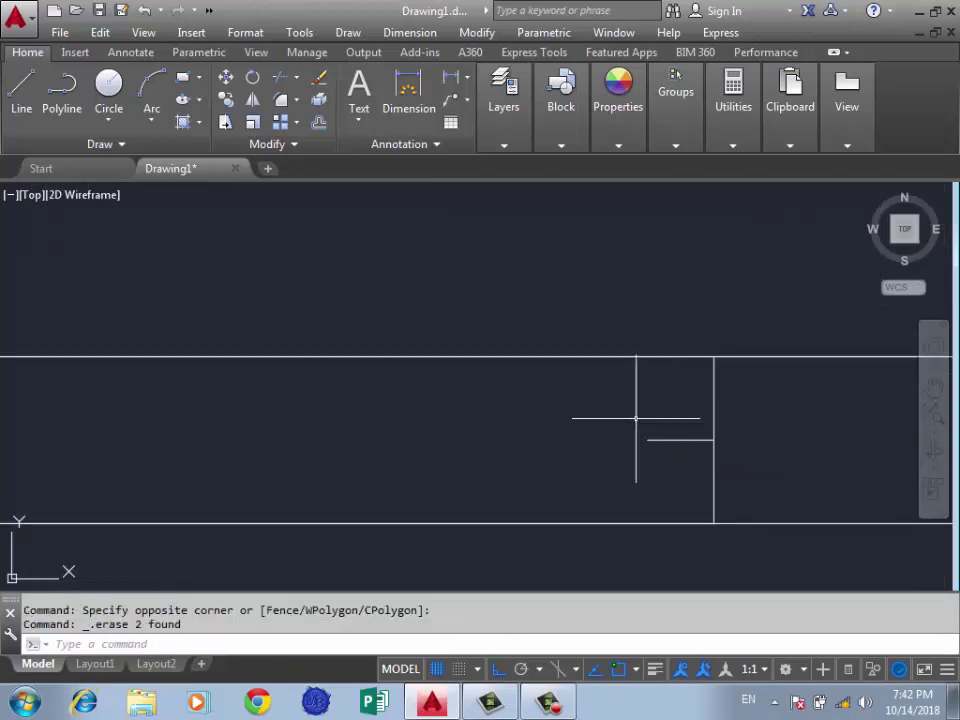
pyautogui.scroll(-3, 437, 401)
pyautogui.scroll(3, 437, 401)
pyautogui.click(369, 396)
pyautogui.click(405, 435)
pyautogui.press('Delete')
pyautogui.scroll(-3, 161, 396)
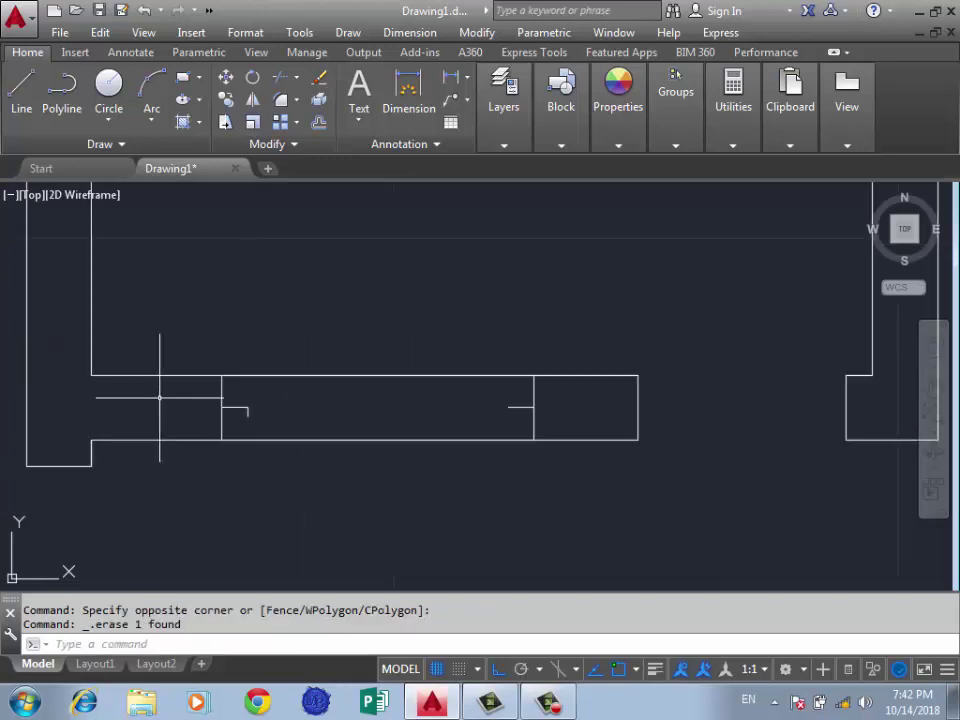
pyautogui.scroll(4, 247, 420)
pyautogui.click(247, 420)
pyautogui.click(235, 392)
pyautogui.press('Delete')
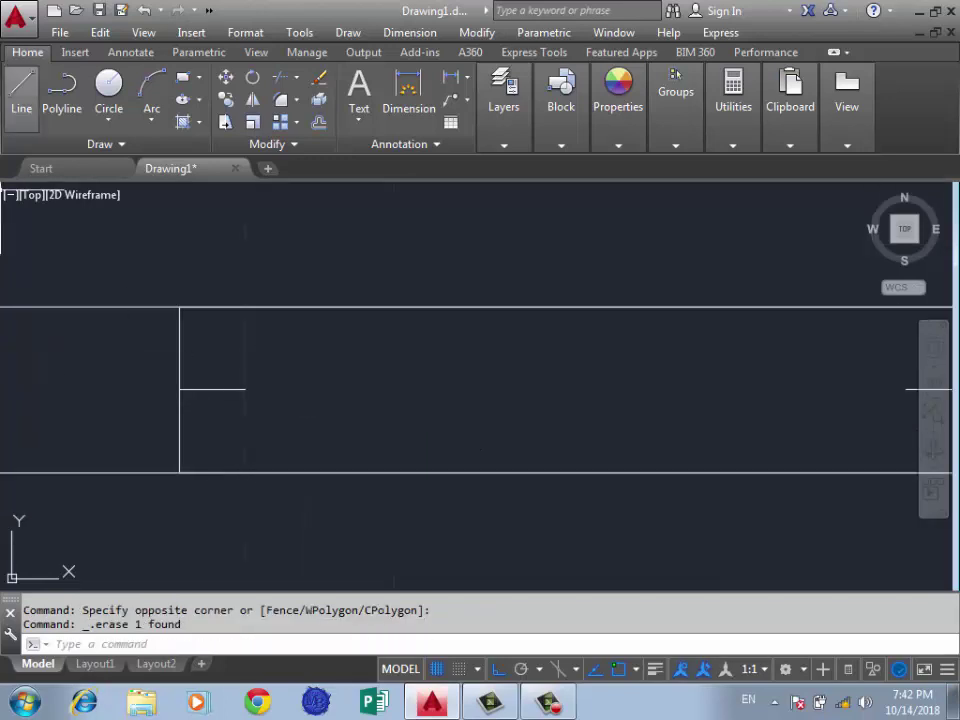
# Draw a horizontal line through the wall across the cleaned-up window opening
pyautogui.click(21, 95)
pyautogui.scroll(-3, 90, 300)
pyautogui.click(150, 337)
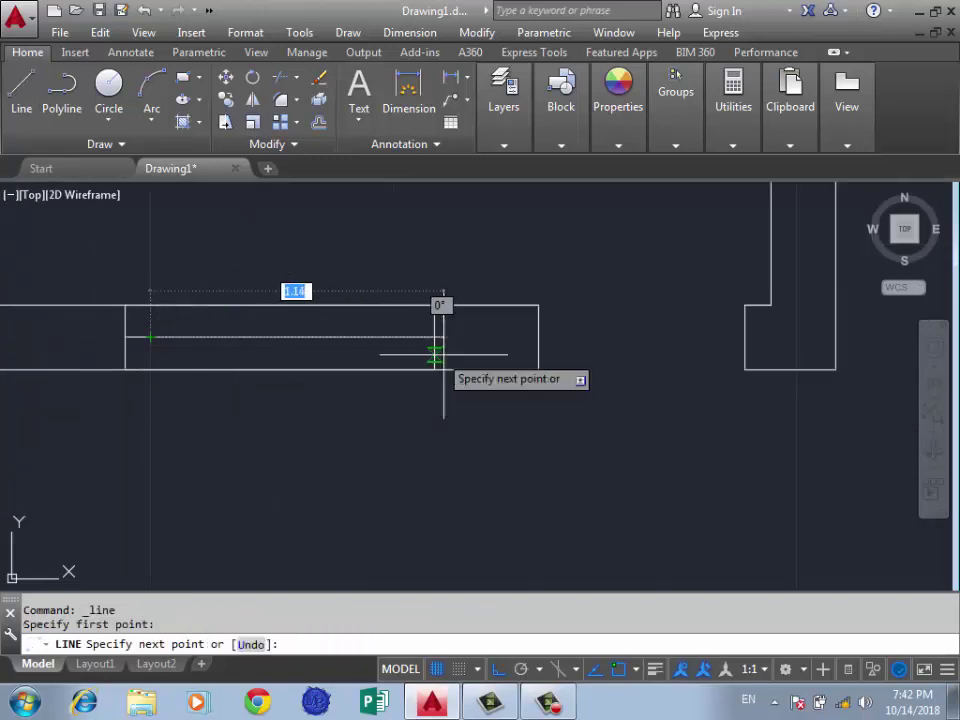
pyautogui.click(405, 337)
pyautogui.press('Return')
pyautogui.scroll(-3, 378, 390)
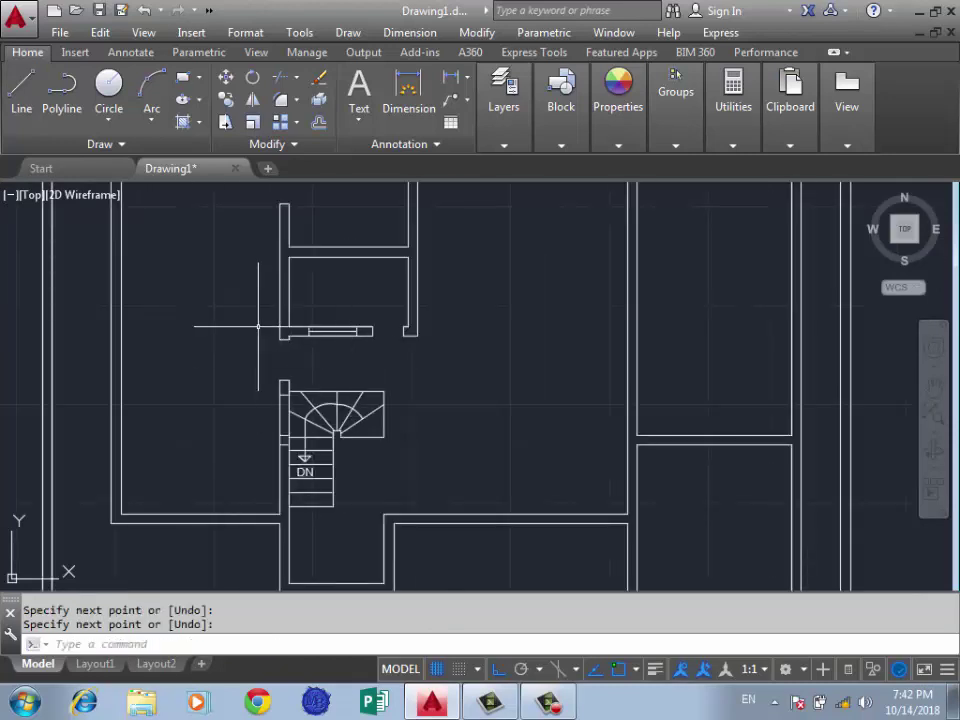
pyautogui.scroll(-2, 340, 411)
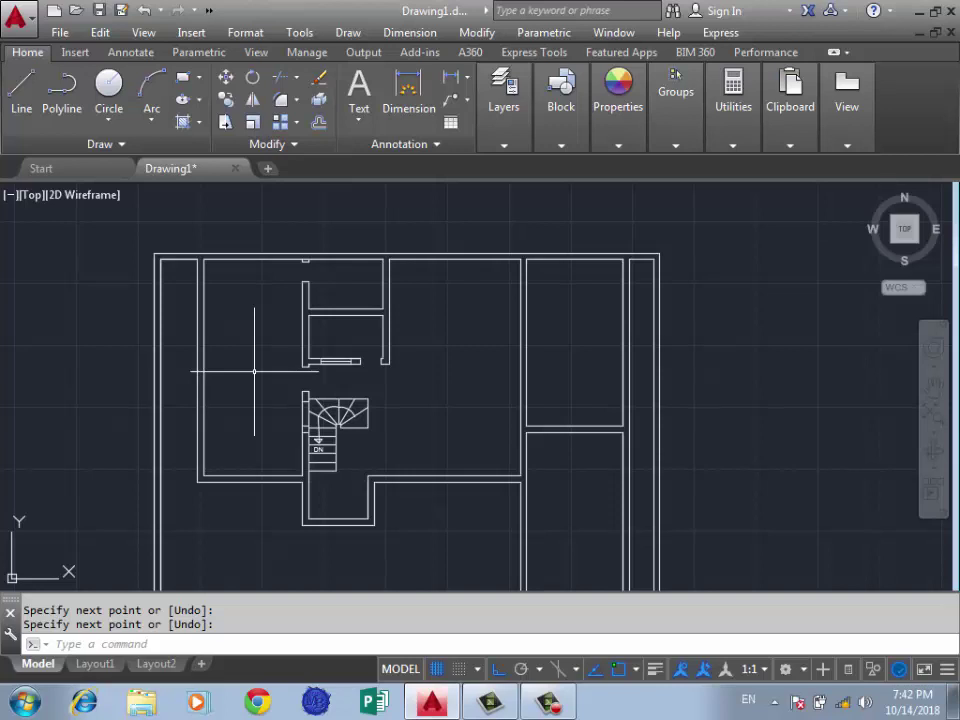
pyautogui.scroll(-2, 200, 290)
pyautogui.scroll(2, 250, 298)
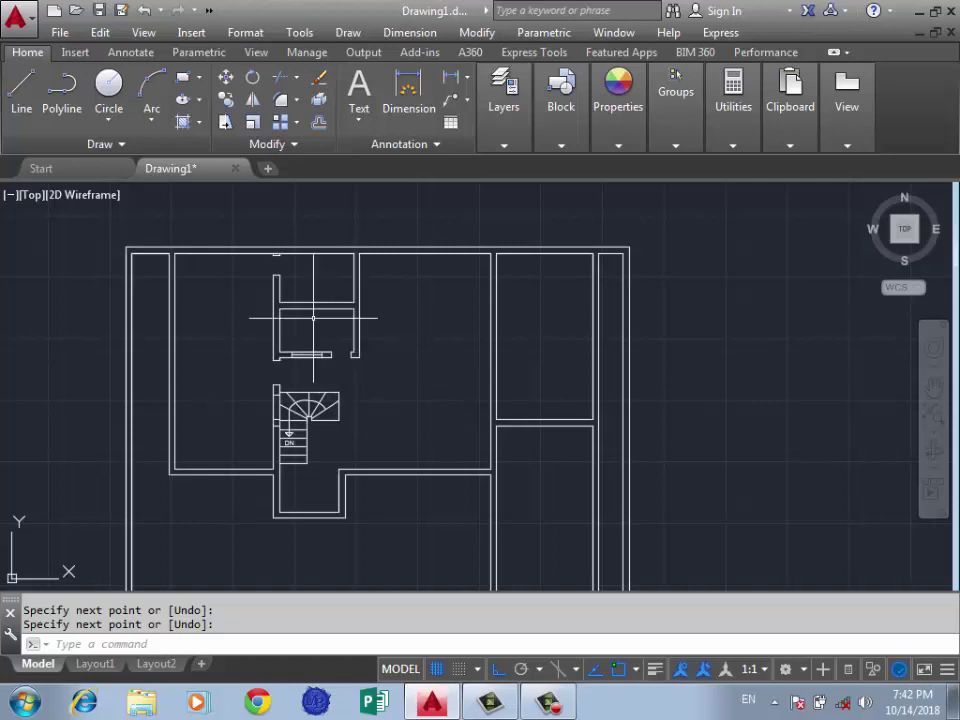
pyautogui.scroll(-2, 455, 325)
# Draw 0.1 and 1-unit line segments from the wall corner
pyautogui.scroll(4, 504, 378)
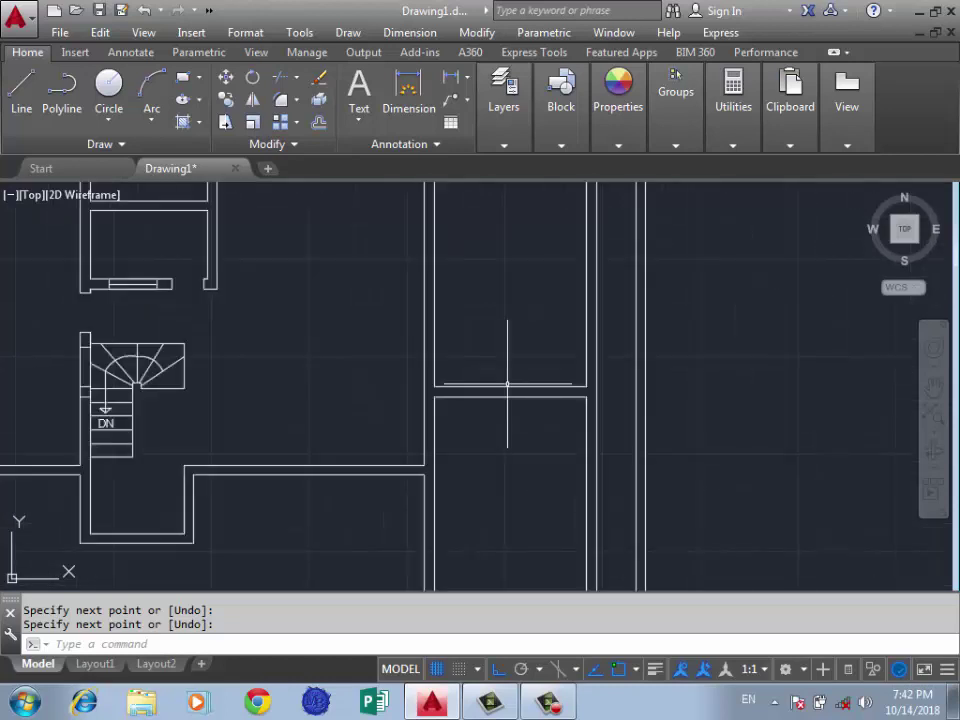
pyautogui.press('Escape')
pyautogui.write('L')
pyautogui.press('Return')
pyautogui.click(435, 387)
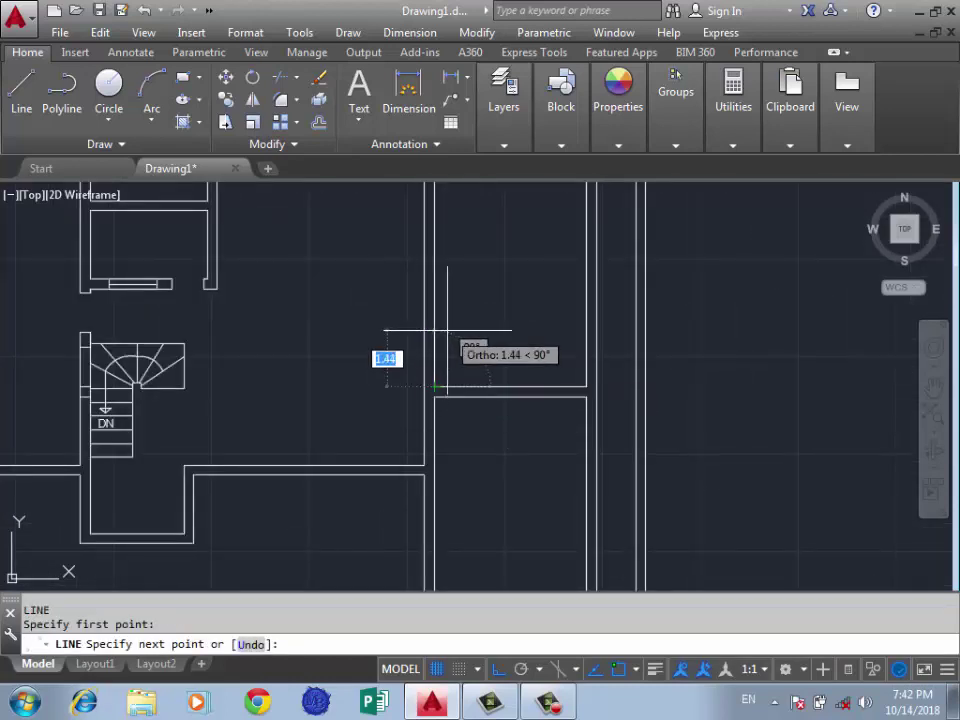
pyautogui.press('Return')
pyautogui.scroll(4, 439, 386)
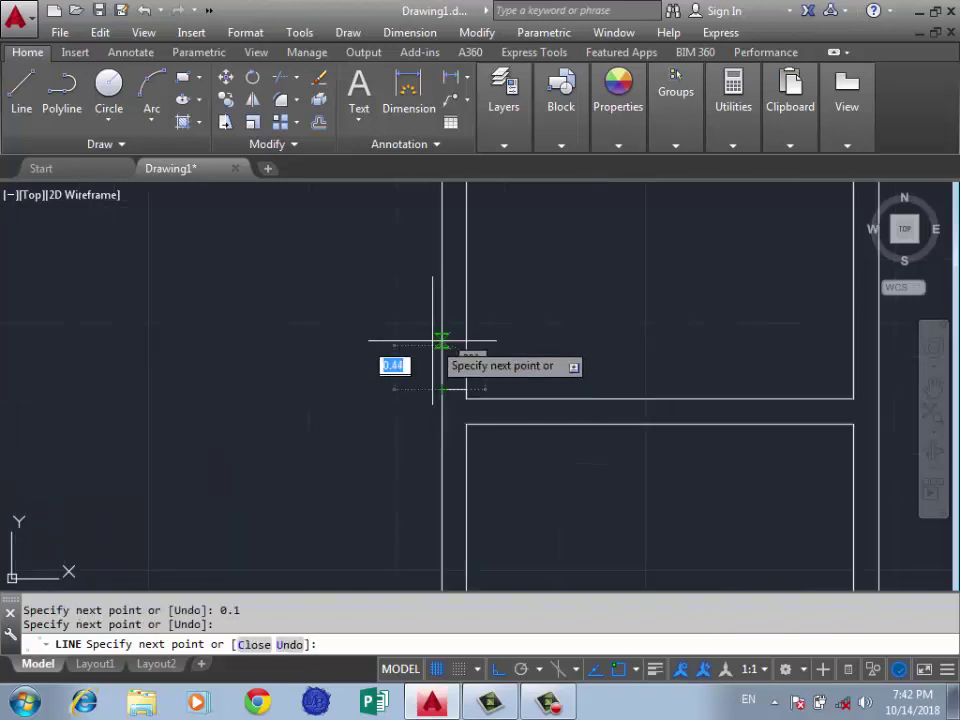
pyautogui.write('1')
pyautogui.press('Return')
pyautogui.scroll(-3, 407, 306)
pyautogui.press('Return')
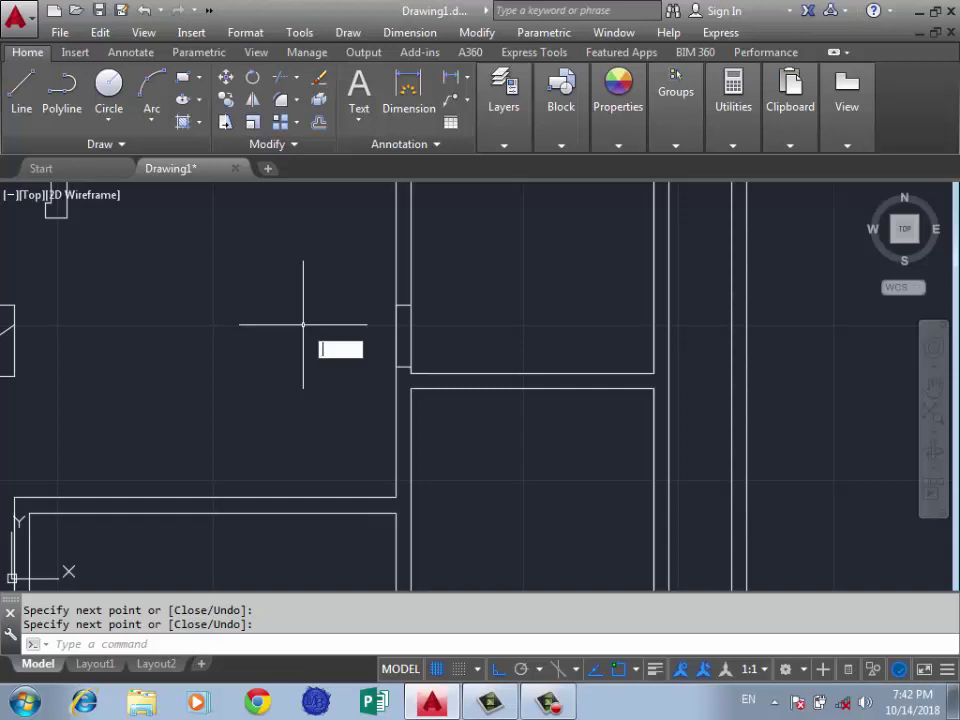
pyautogui.write('tr')
# Erase the short vertical wall line instead of trimming it
pyautogui.press('Return')
pyautogui.press('Return')
pyautogui.click(349, 336)
pyautogui.press('Escape')
pyautogui.moveTo(420, 330); pyautogui.dragTo(326, 339)
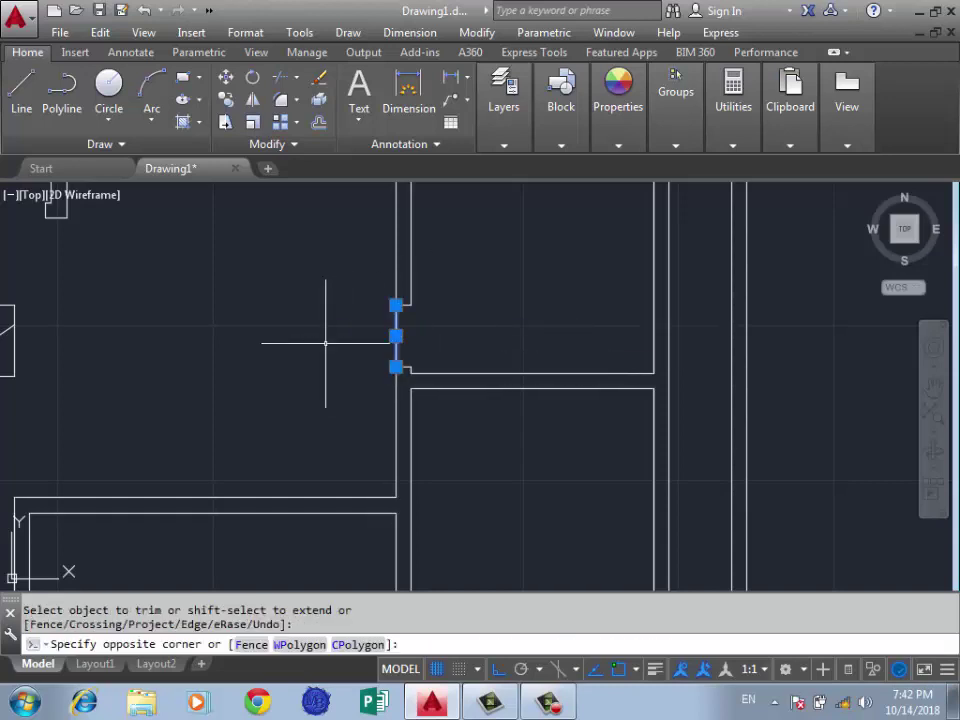
pyautogui.press('Delete')
# Draw the opening's edge lines from the corner: 0.1, then 1 unit, back to the wall
pyautogui.scroll(-2, 326, 315)
pyautogui.scroll(2, 385, 373)
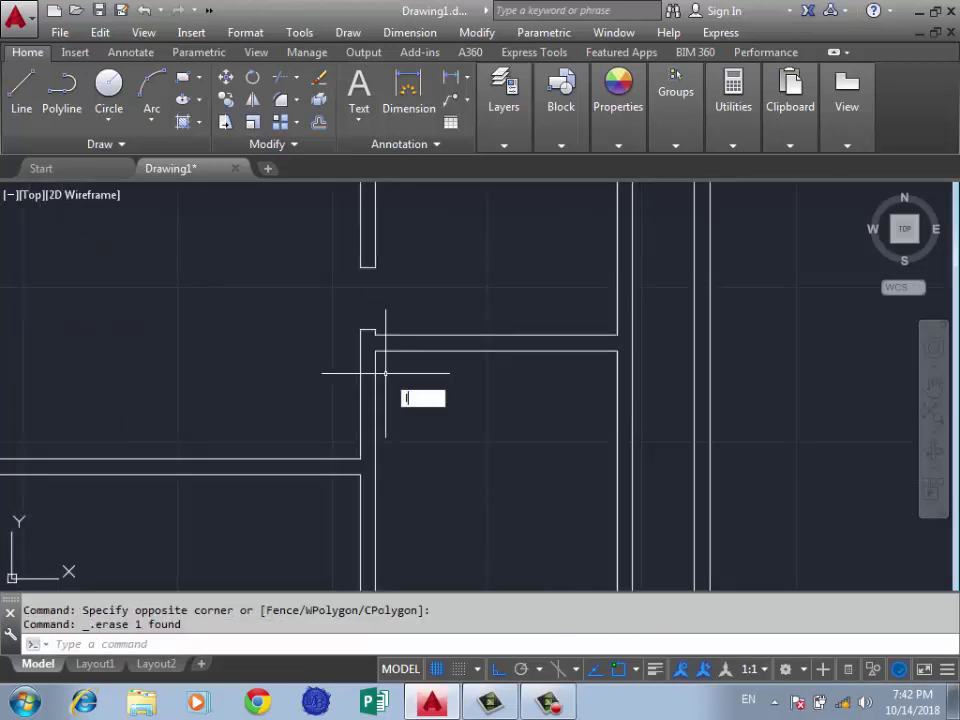
pyautogui.write('l')
pyautogui.press('Return')
pyautogui.click(375, 351)
pyautogui.write('0.1')
pyautogui.press('Return')
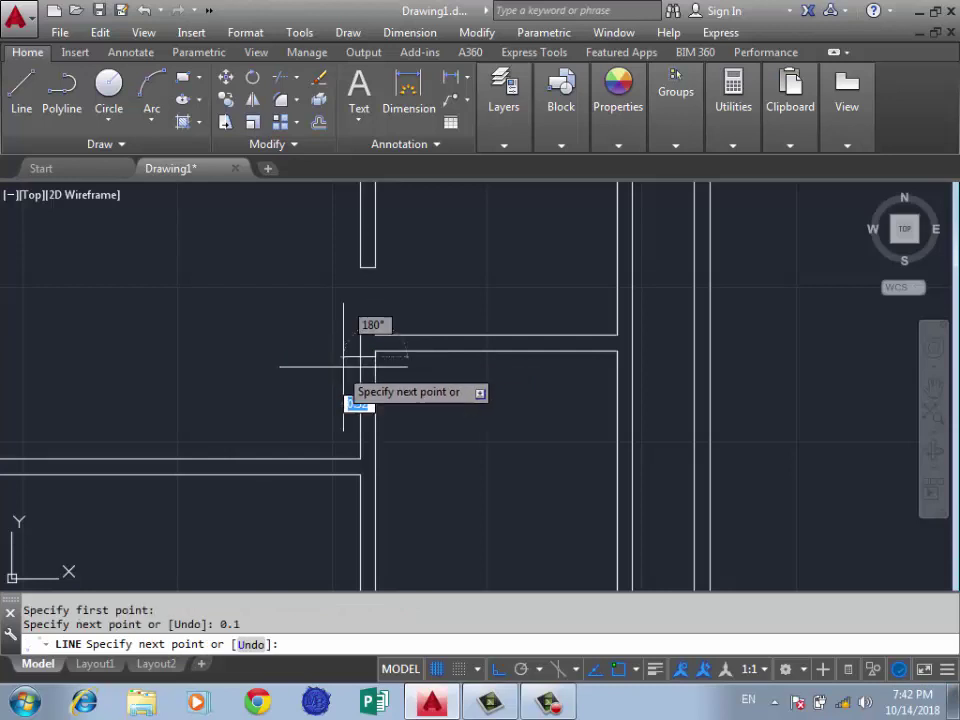
pyautogui.click(357, 362)
pyautogui.write('1')
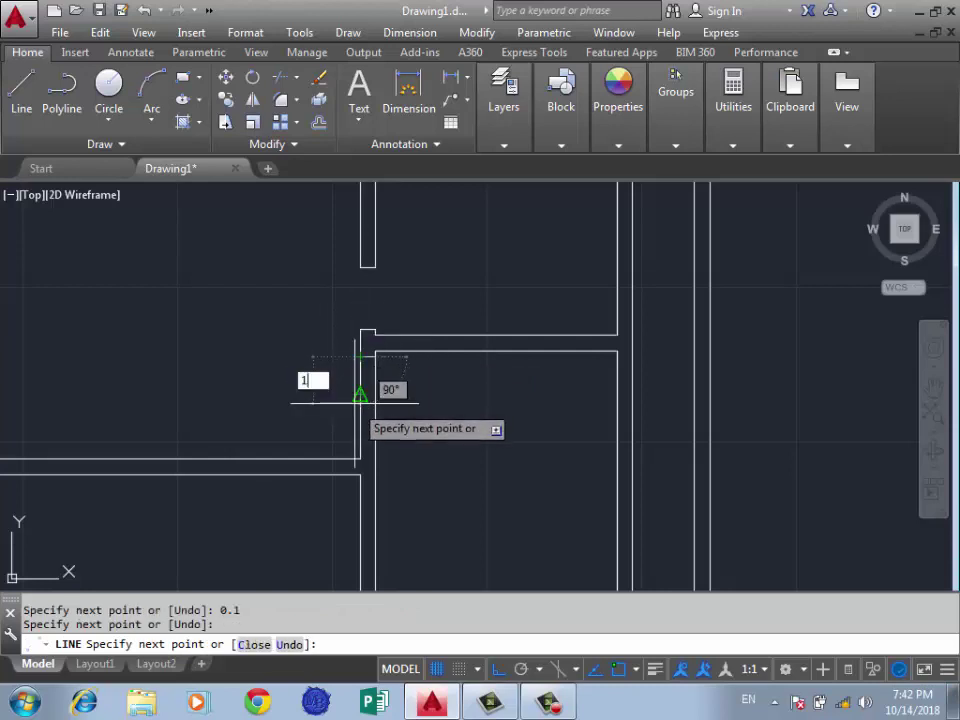
pyautogui.press('Return')
pyautogui.click(371, 419)
pyautogui.press('Return')
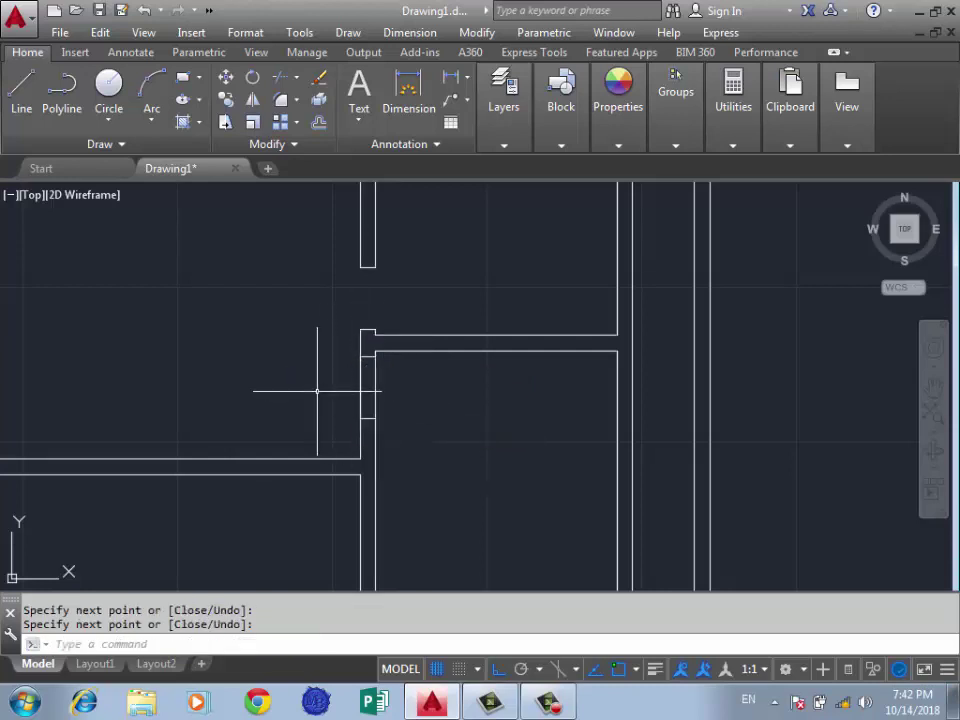
# Trim the wall pieces inside the opening and erase the leftover short wall line
pyautogui.write('tr')
pyautogui.press('Return')
pyautogui.press('Return')
pyautogui.click(390, 388)
pyautogui.click(298, 394)
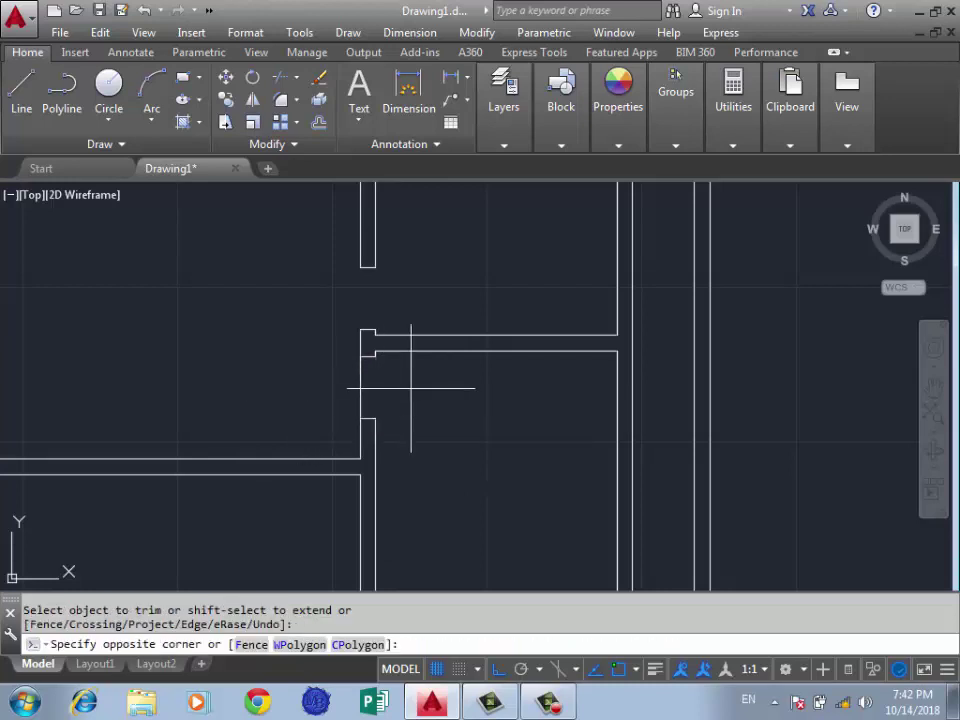
pyautogui.moveTo(403, 388); pyautogui.dragTo(323, 392)
pyautogui.press('Delete')
pyautogui.scroll(-5, 430, 386)
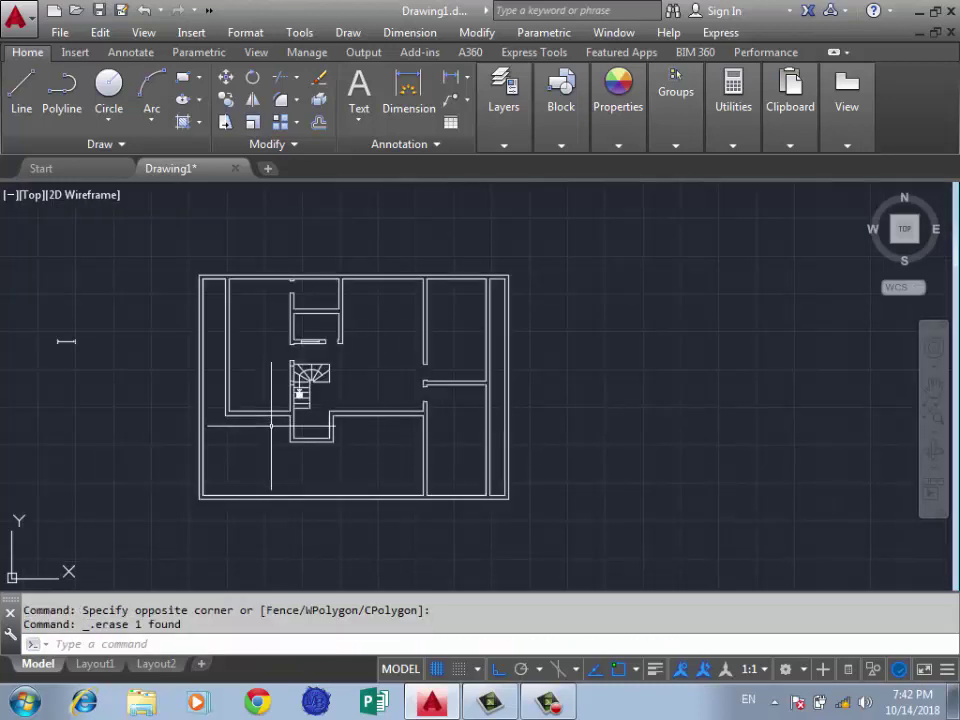
# Draw a short vertical jamb line at the wall edge left of the stairwell
pyautogui.scroll(2, 271, 426)
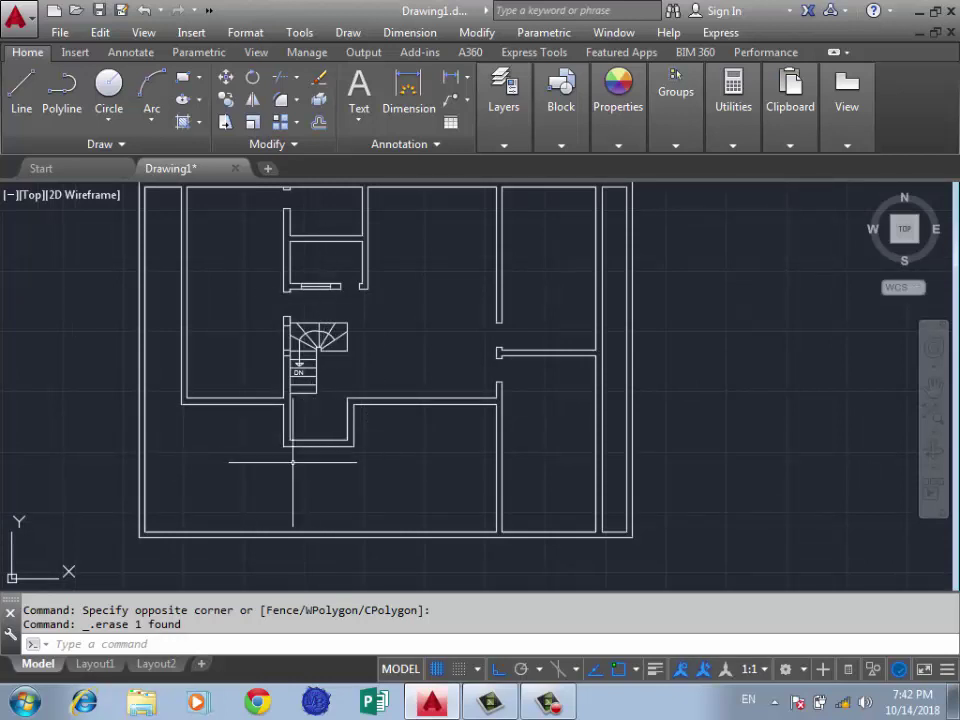
pyautogui.scroll(-2, 293, 462)
pyautogui.scroll(1, 229, 328)
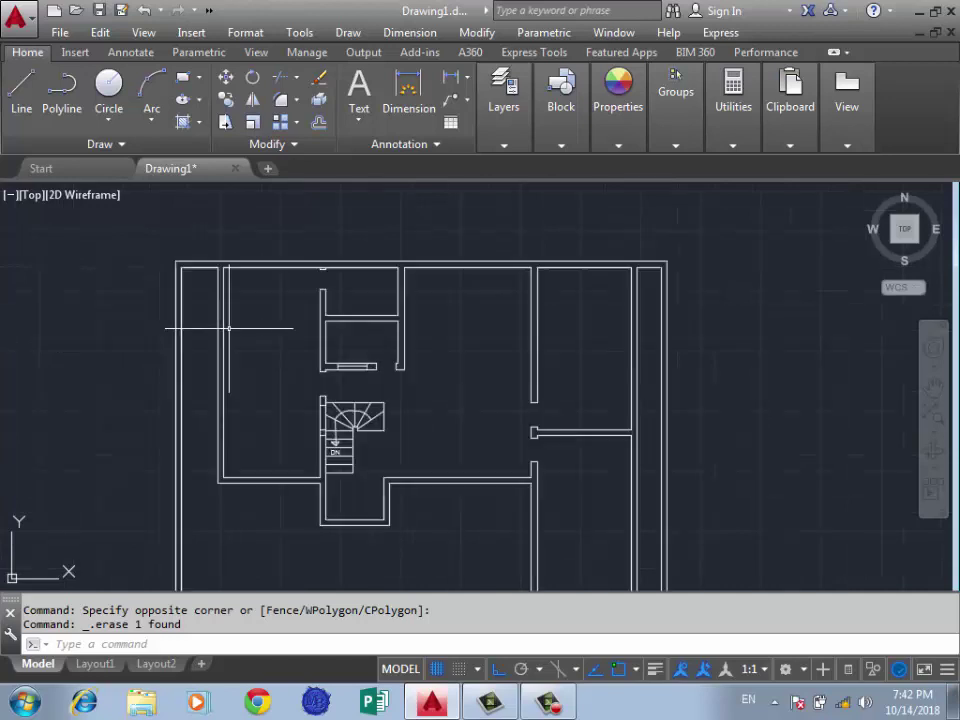
pyautogui.scroll(1, 250, 297)
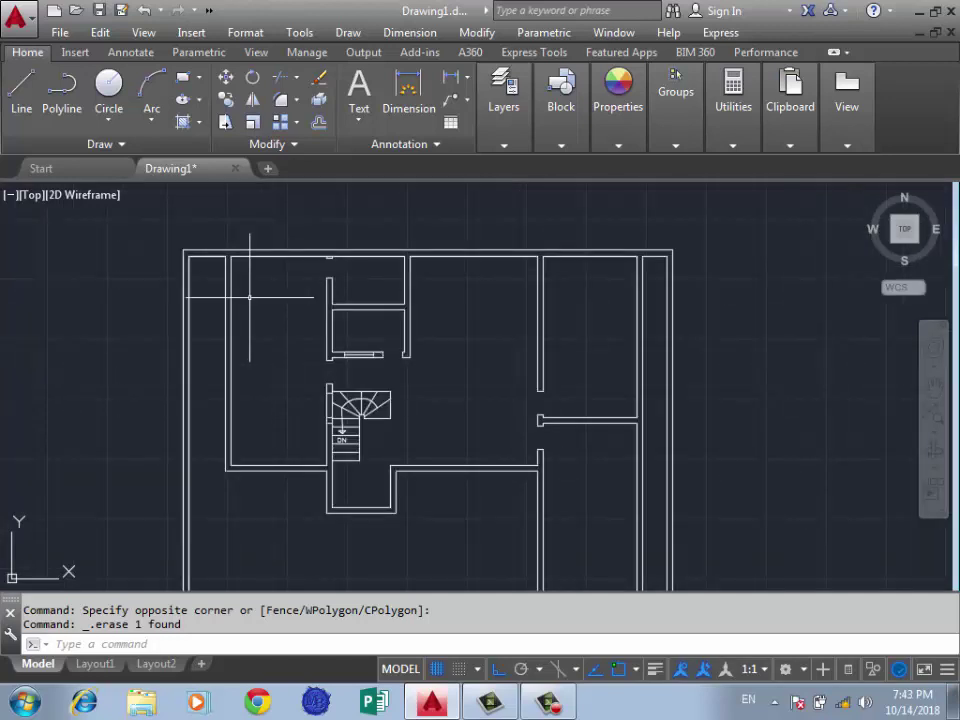
pyautogui.scroll(1, 264, 503)
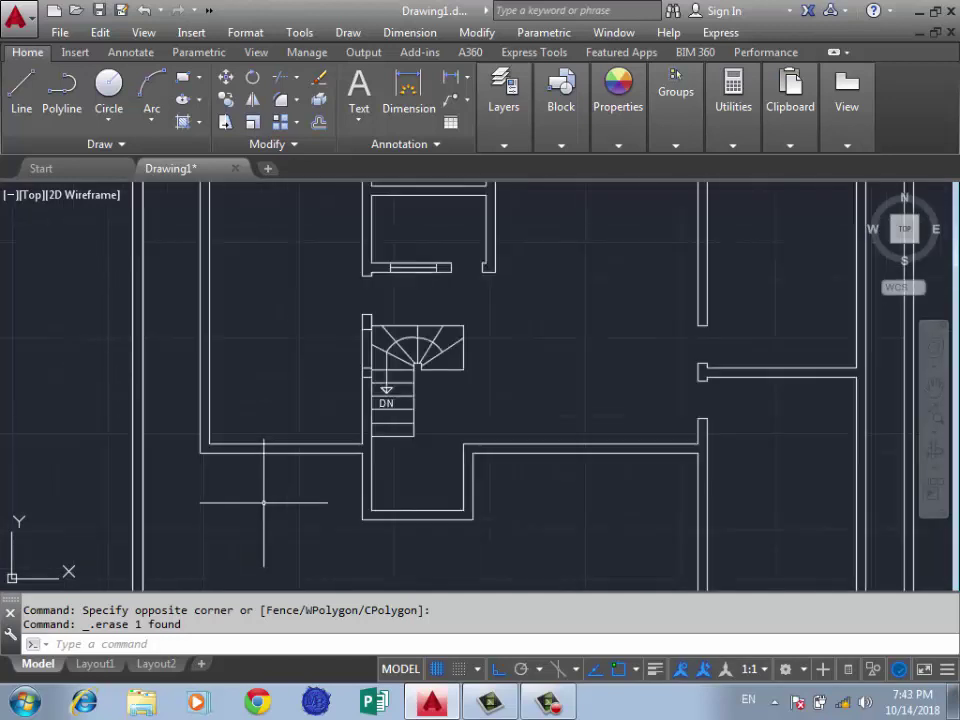
pyautogui.write('L')
pyautogui.press('Return')
pyautogui.scroll(2, 272, 418)
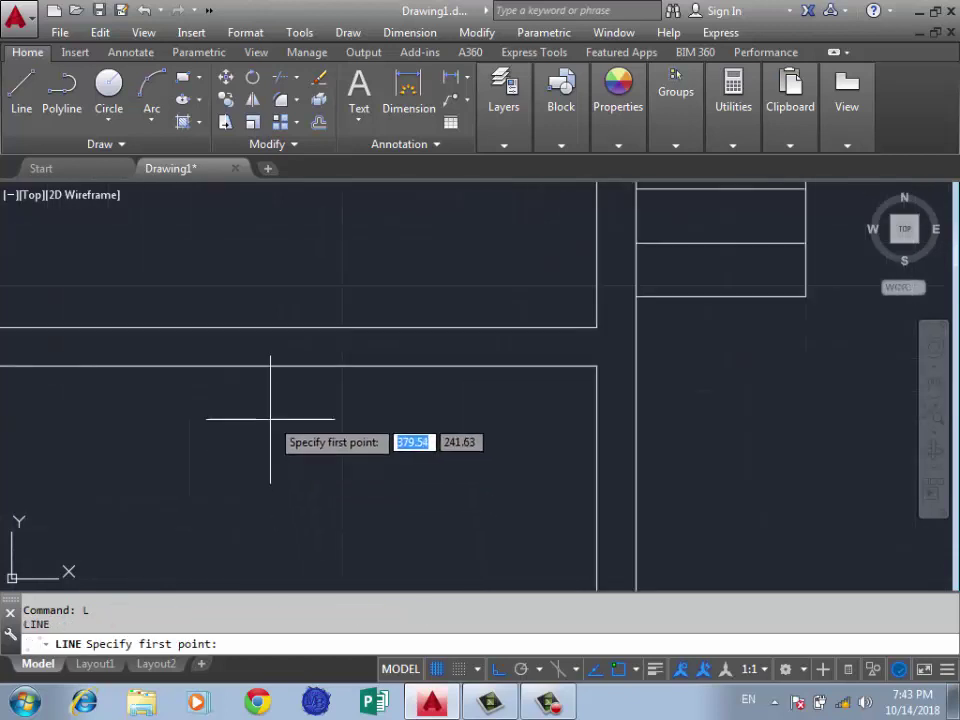
pyautogui.scroll(-1, 300, 430)
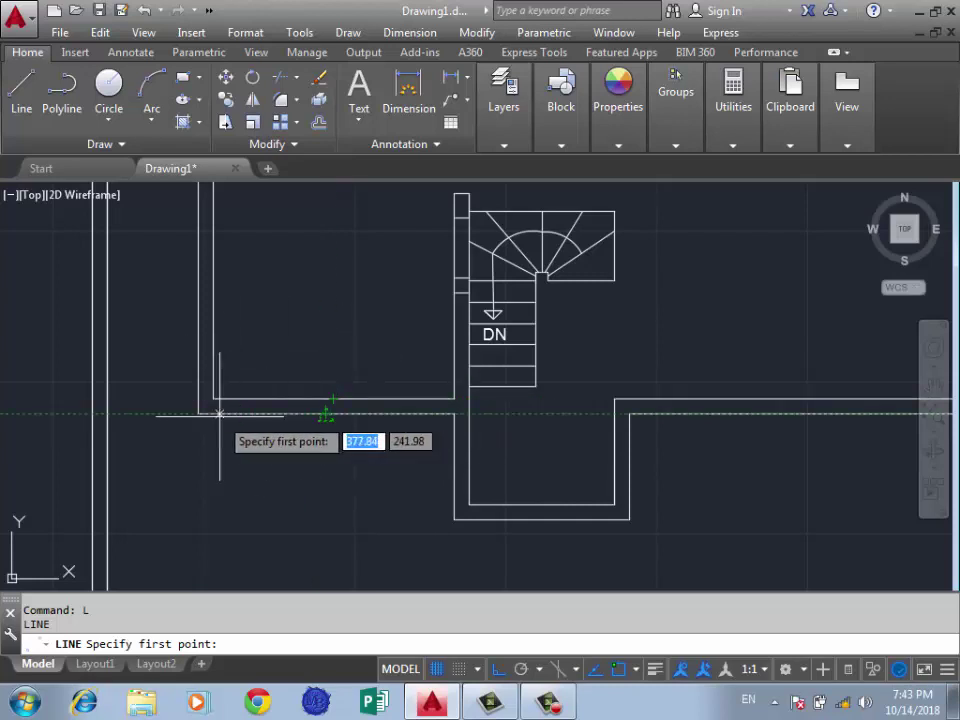
pyautogui.scroll(2, 326, 405)
pyautogui.click(338, 393)
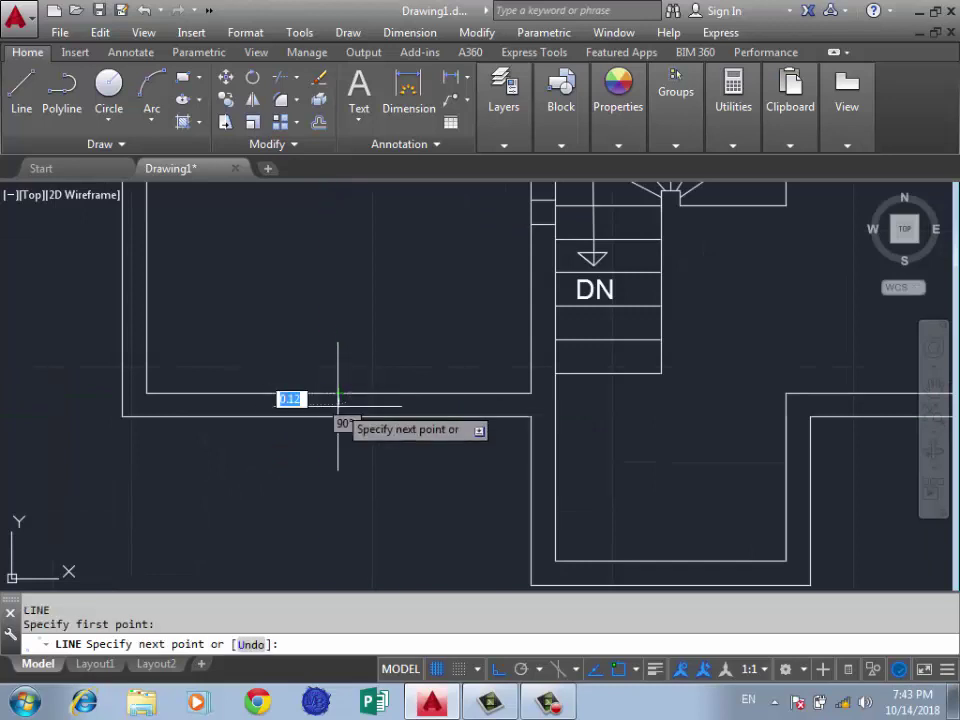
pyautogui.click(338, 416)
pyautogui.press('Return')
pyautogui.write('o')
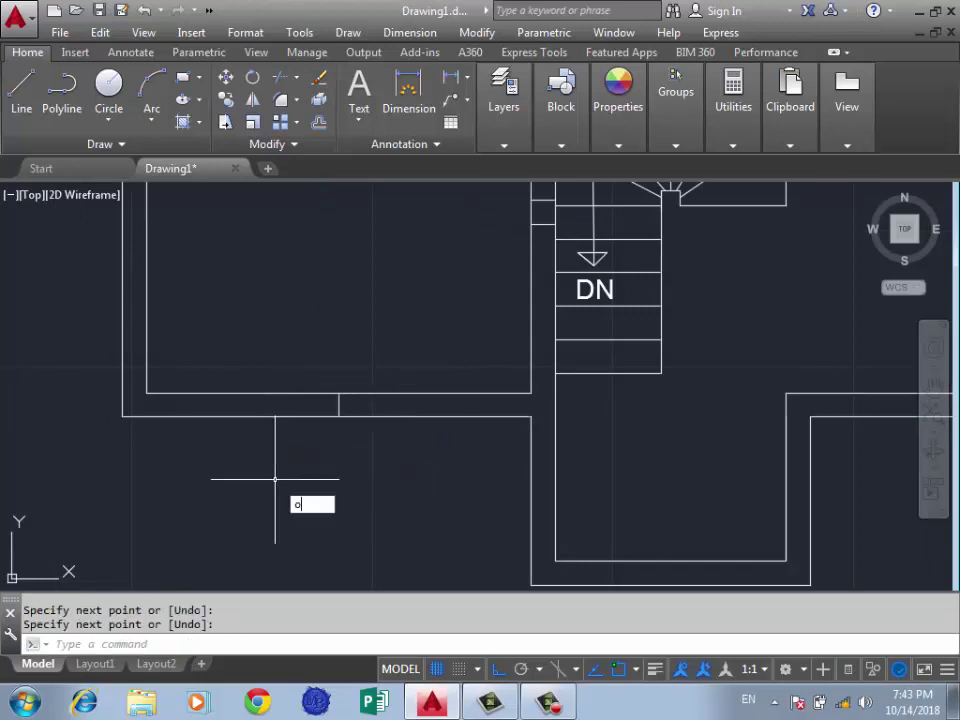
# Offset the jamb line 1.5 into the opening and delete the stray short line
pyautogui.press('Return')
pyautogui.write('1.5')
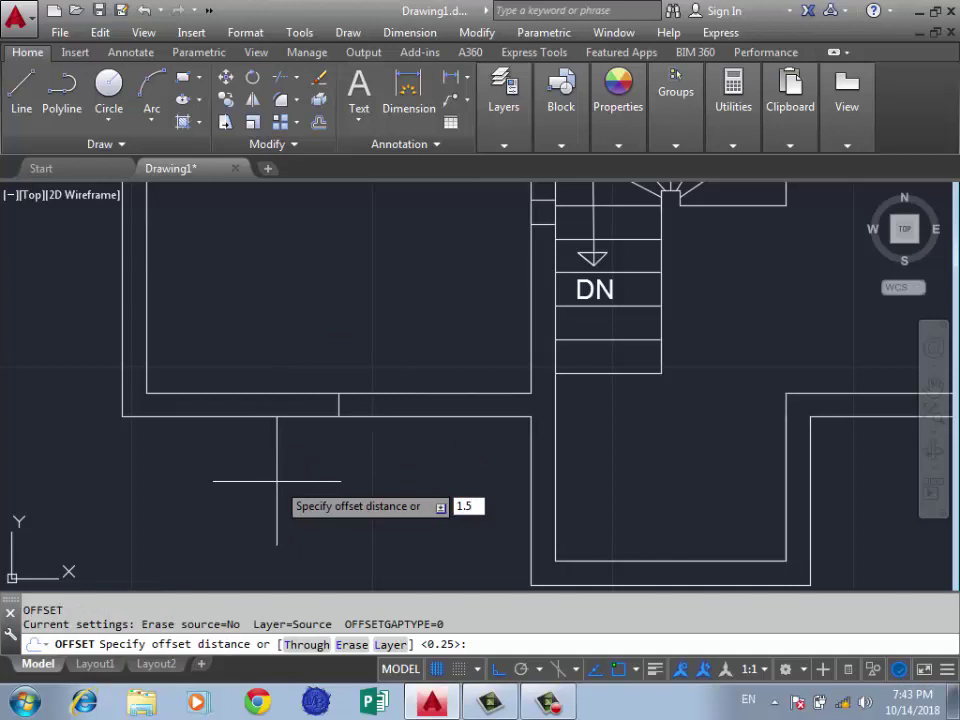
pyautogui.press('Return')
pyautogui.click(338, 404)
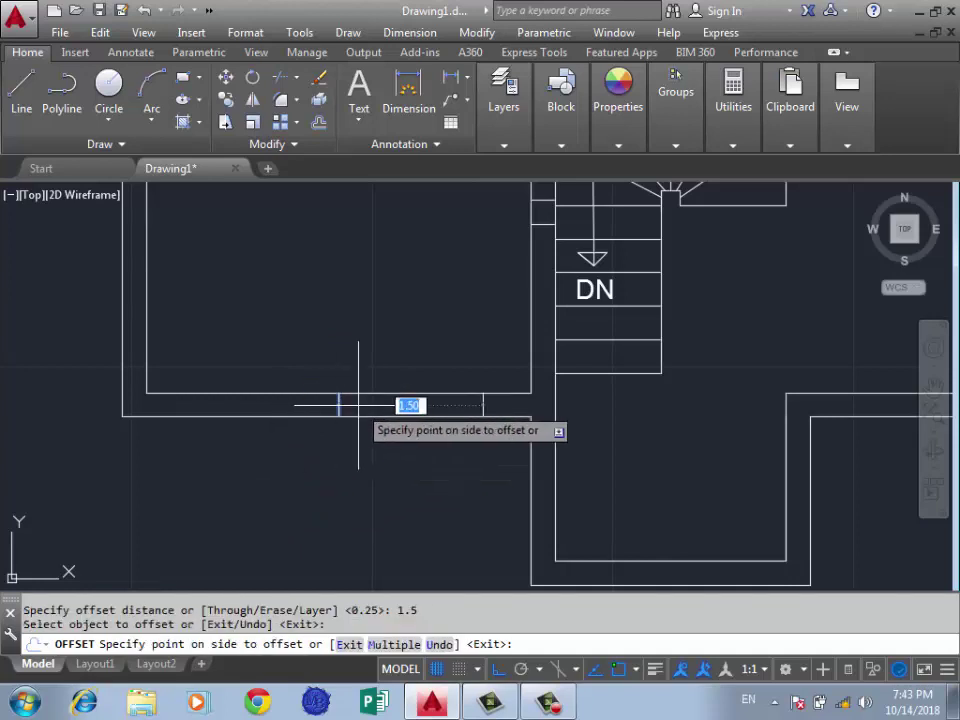
pyautogui.click(342, 405)
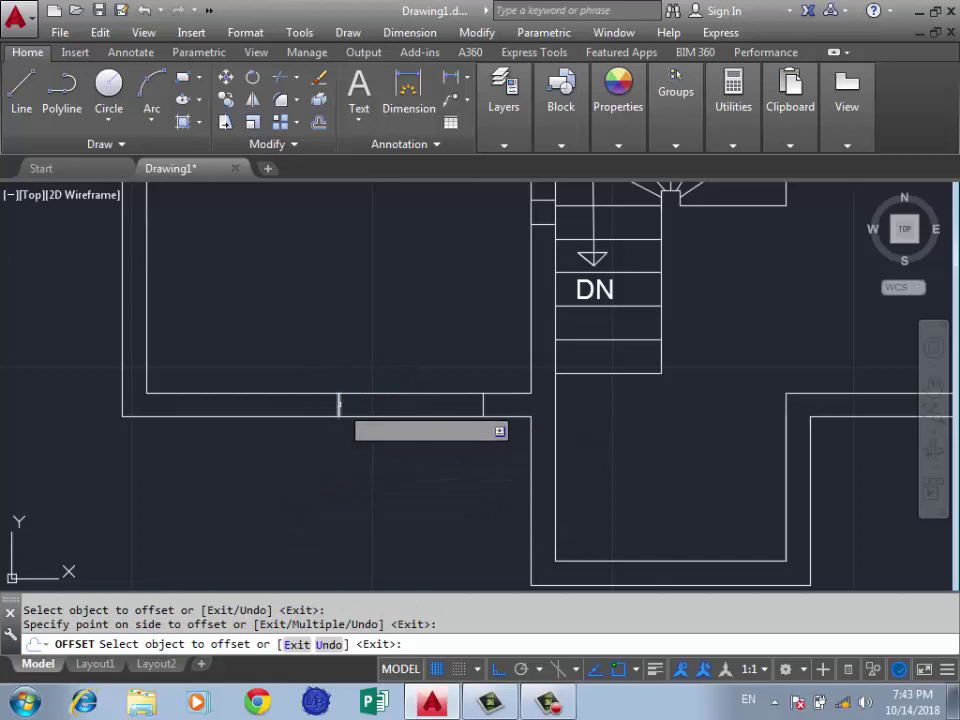
pyautogui.click(338, 404)
pyautogui.click(340, 400)
pyautogui.press('Return')
pyautogui.click(340, 400)
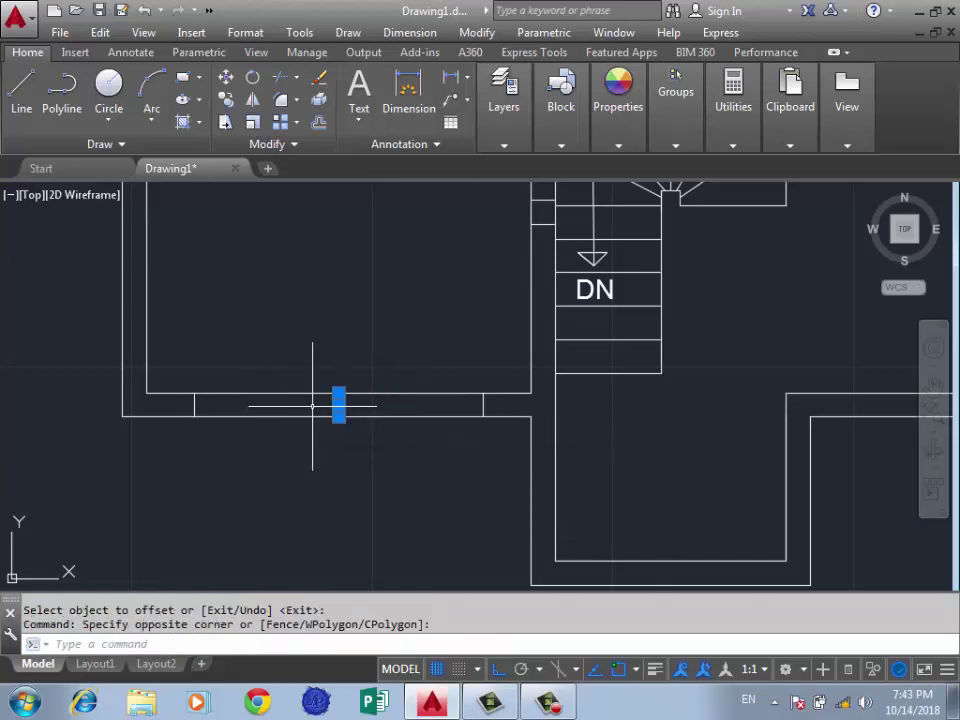
pyautogui.click(312, 406)
pyautogui.press('Delete')
# Draw a line spanning the opening from the right jamb to the left jamb
pyautogui.click(21, 90)
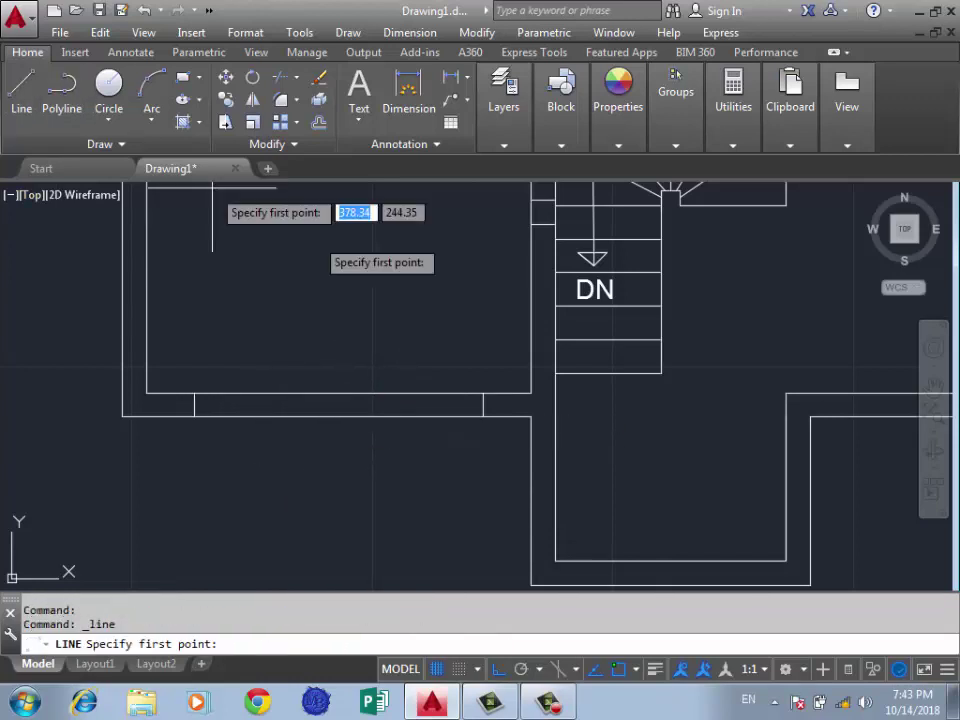
pyautogui.click(483, 405)
pyautogui.click(193, 404)
pyautogui.press('Return')
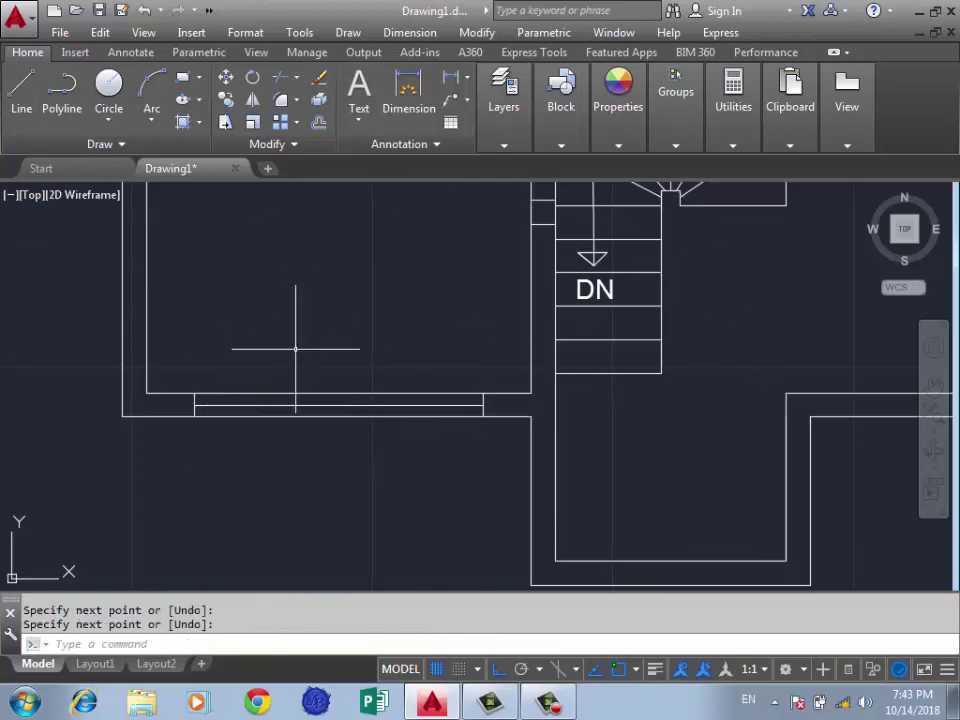
pyautogui.scroll(-2, 328, 343)
pyautogui.scroll(-2, 277, 461)
pyautogui.scroll(-2, 251, 300)
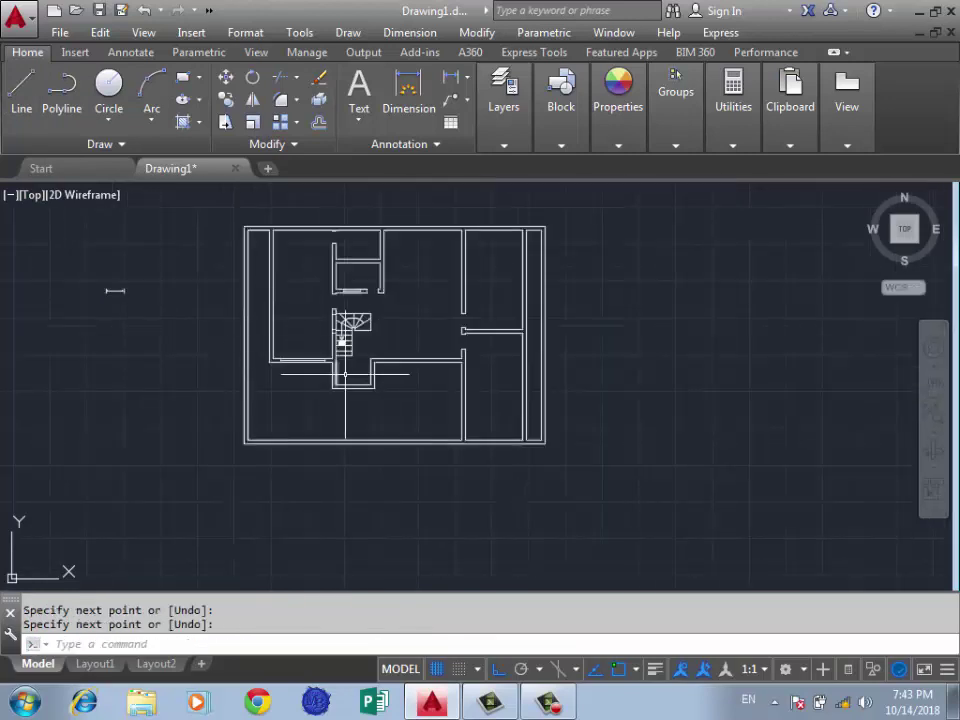
pyautogui.scroll(2, 475, 362)
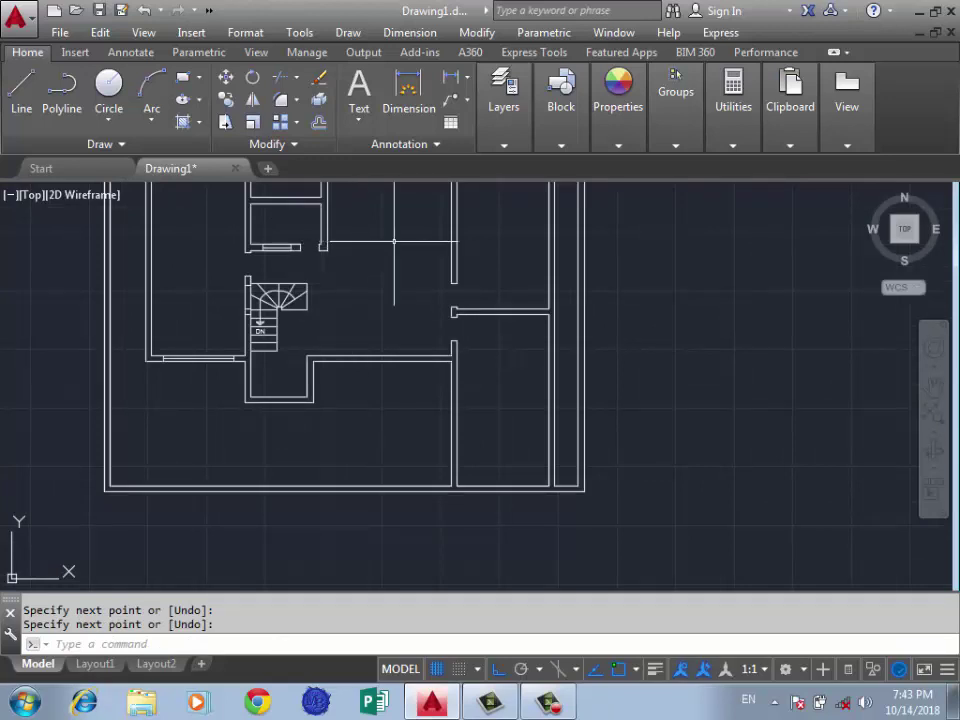
# Start the frame line at the wall corner with 0.5 and 1.5-unit segments
pyautogui.scroll(5, 411, 364)
pyautogui.scroll(-5, 310, 364)
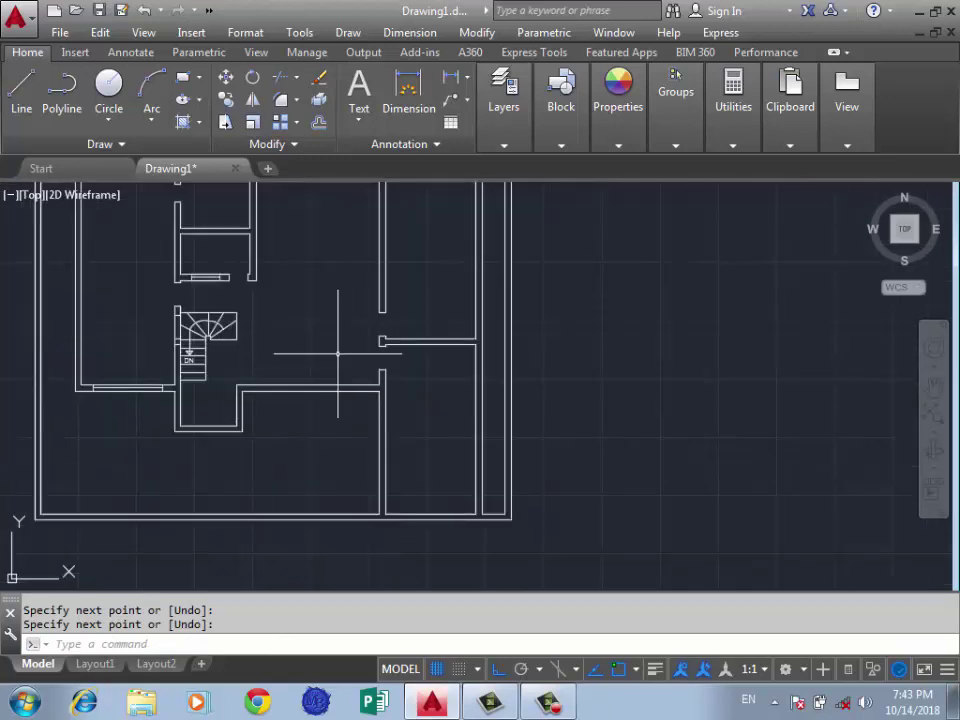
pyautogui.press('Return')
pyautogui.write('l')
pyautogui.press('Return')
pyautogui.scroll(2, 351, 373)
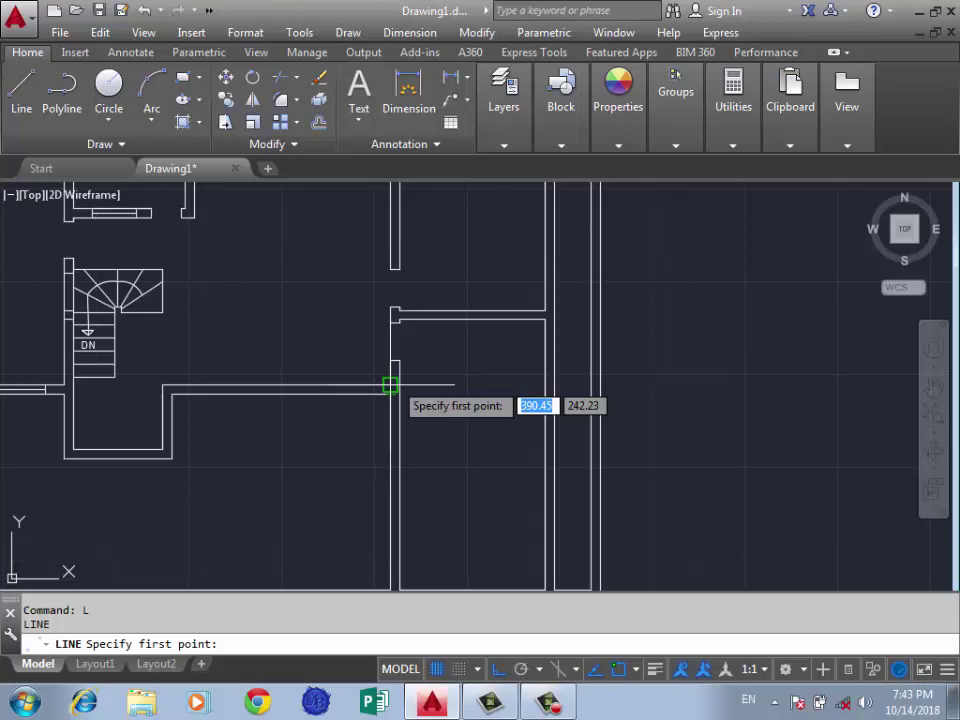
pyautogui.click(390, 385)
pyautogui.scroll(3, 338, 385)
pyautogui.scroll(2, 336, 385)
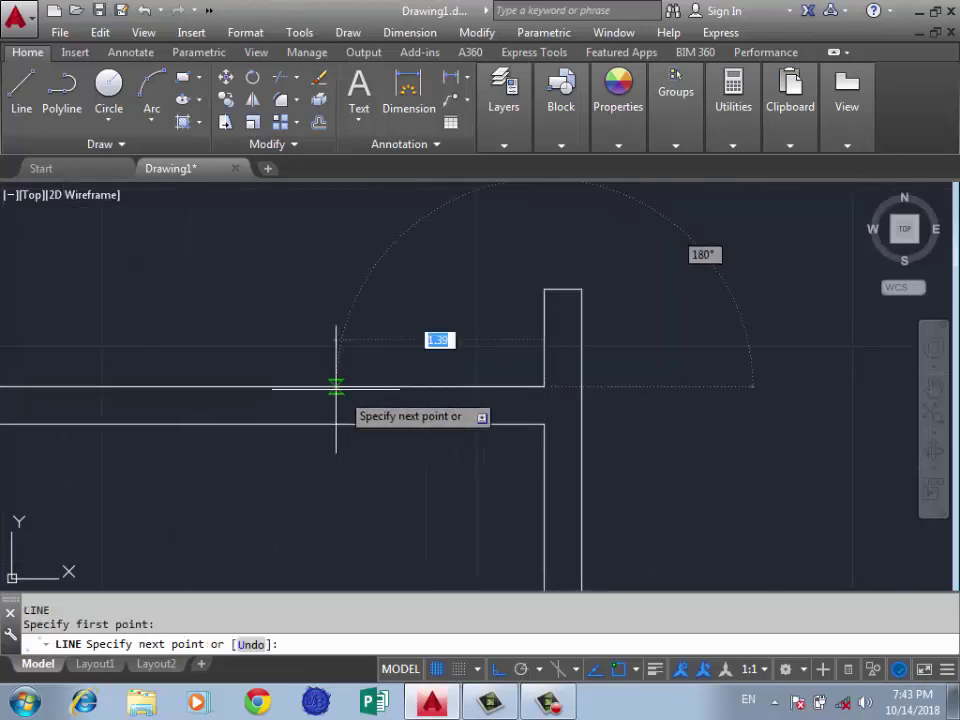
pyautogui.scroll(-1, 336, 385)
pyautogui.write('0.5')
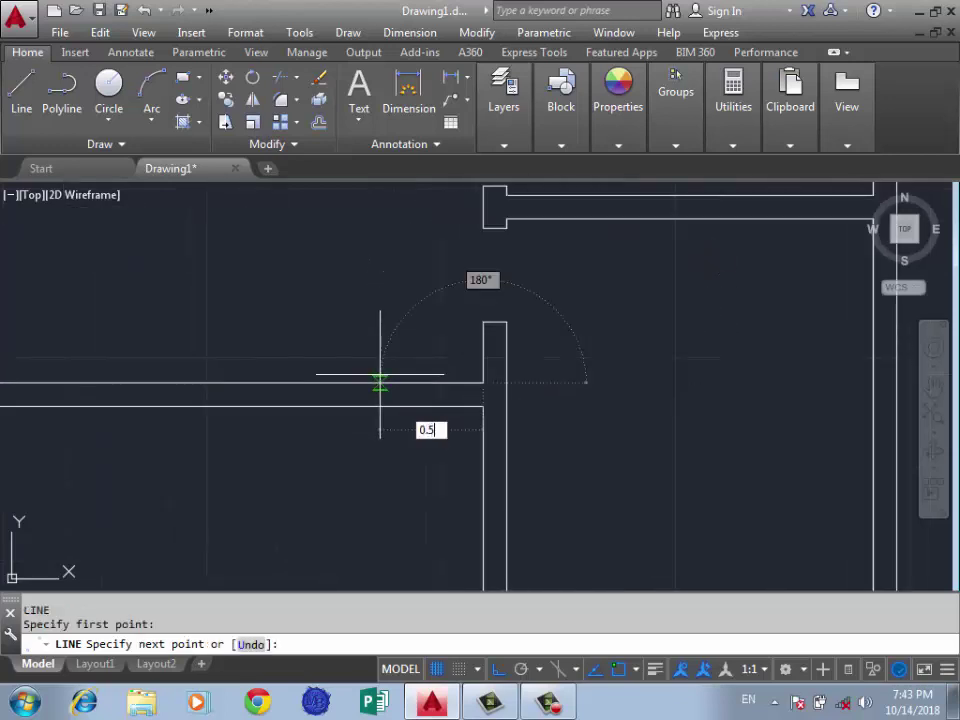
pyautogui.press('Return')
pyautogui.click(437, 388)
pyautogui.scroll(-2, 347, 398)
pyautogui.write('1.5')
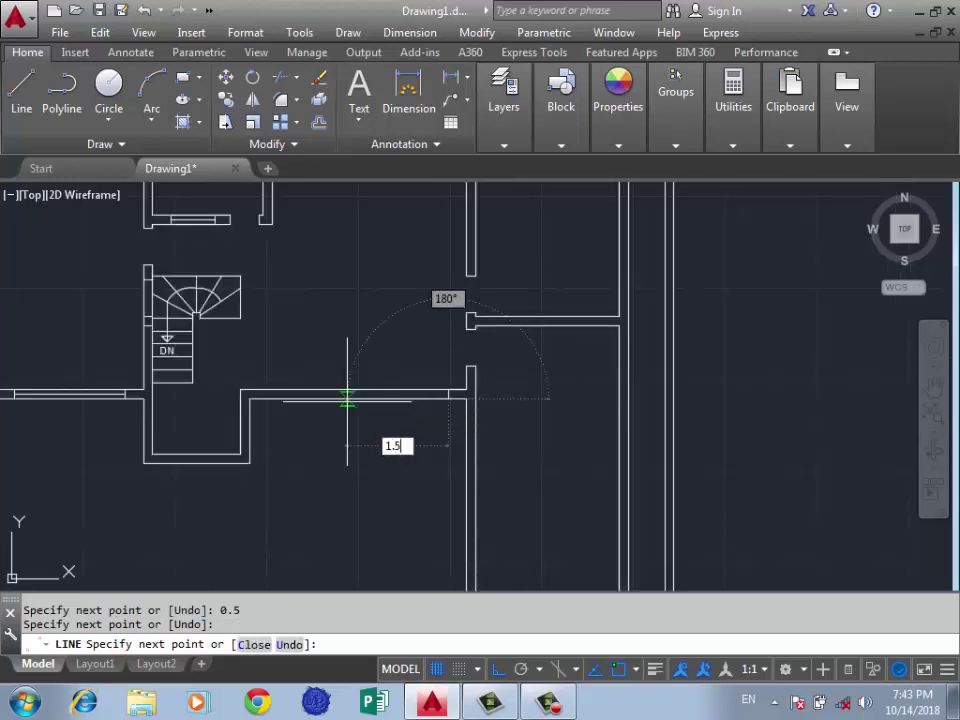
pyautogui.press('Return')
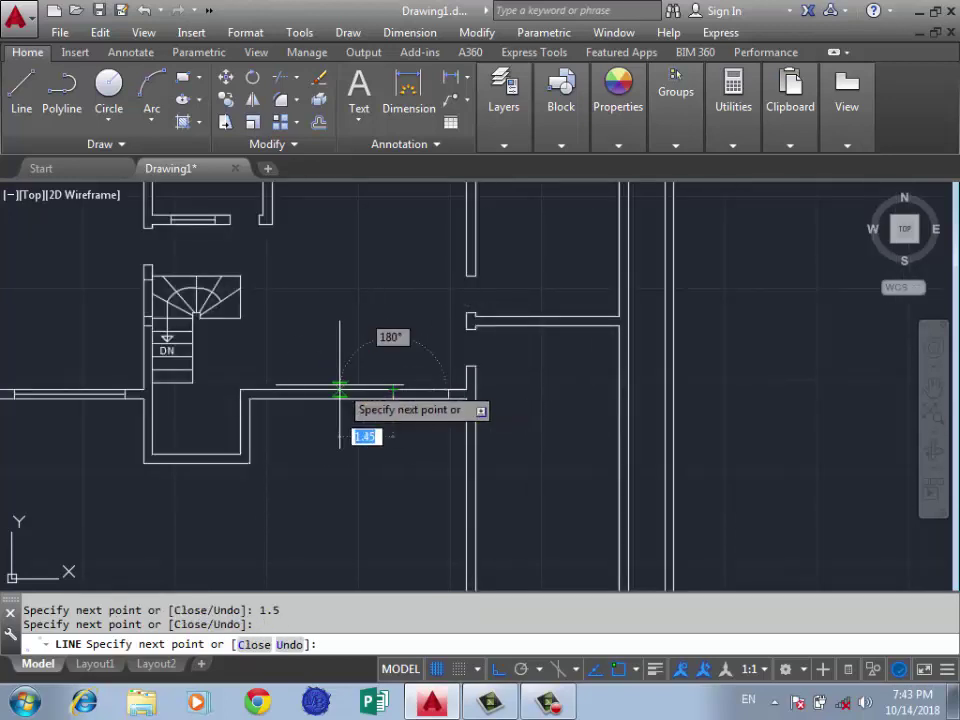
pyautogui.write('0.5')
# Continue the frame with 0.5, 1.5, 0.5 and 1-unit segments
pyautogui.press('Return')
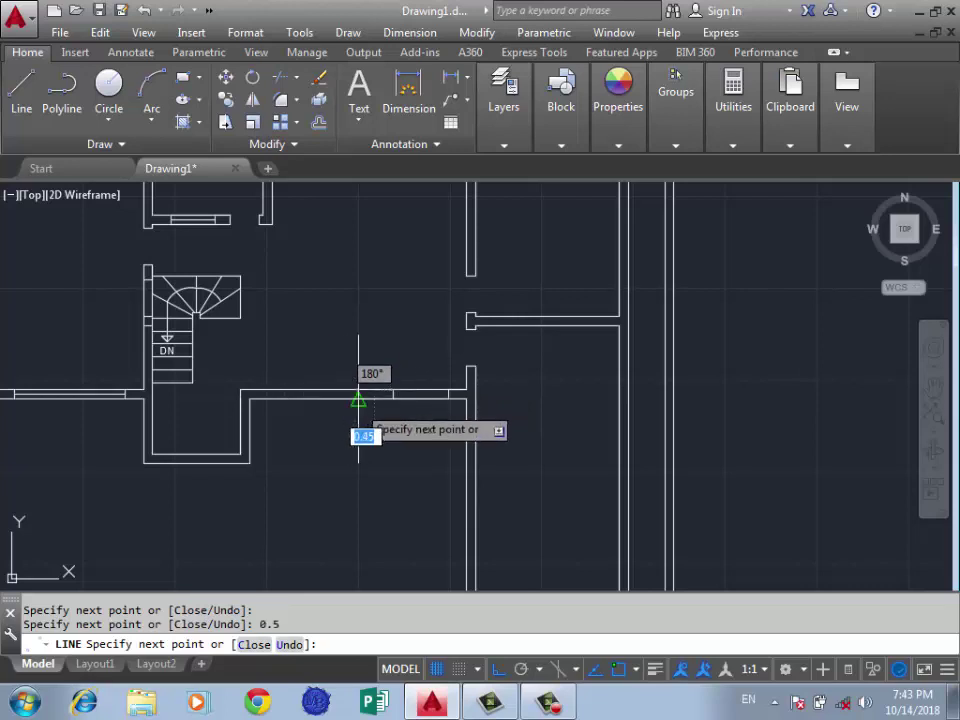
pyautogui.scroll(2, 368, 388)
pyautogui.write('1.5')
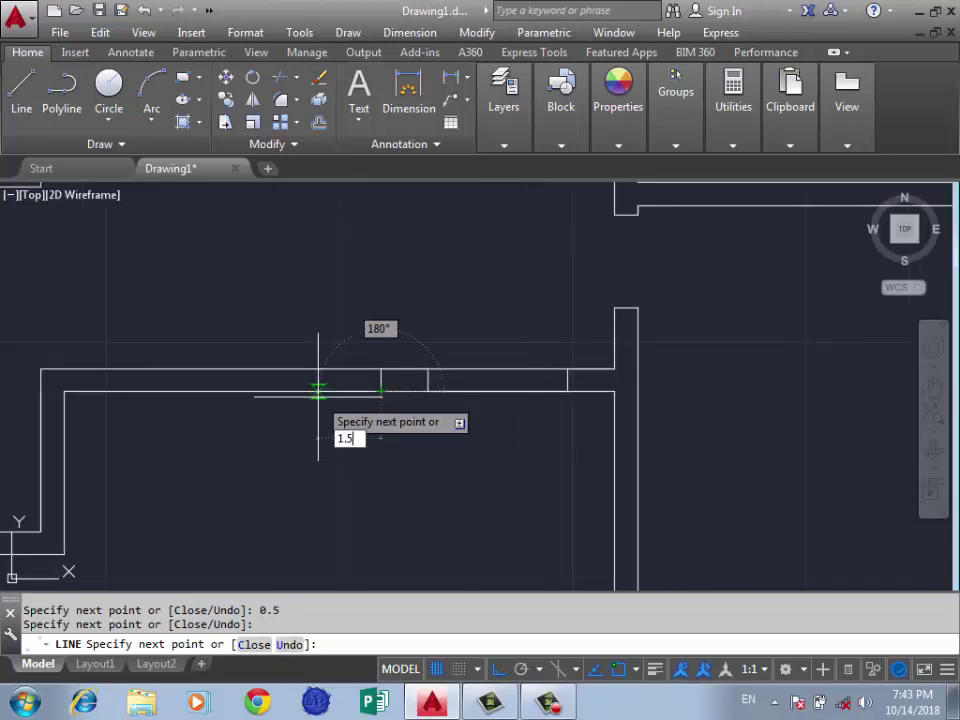
pyautogui.press('Return')
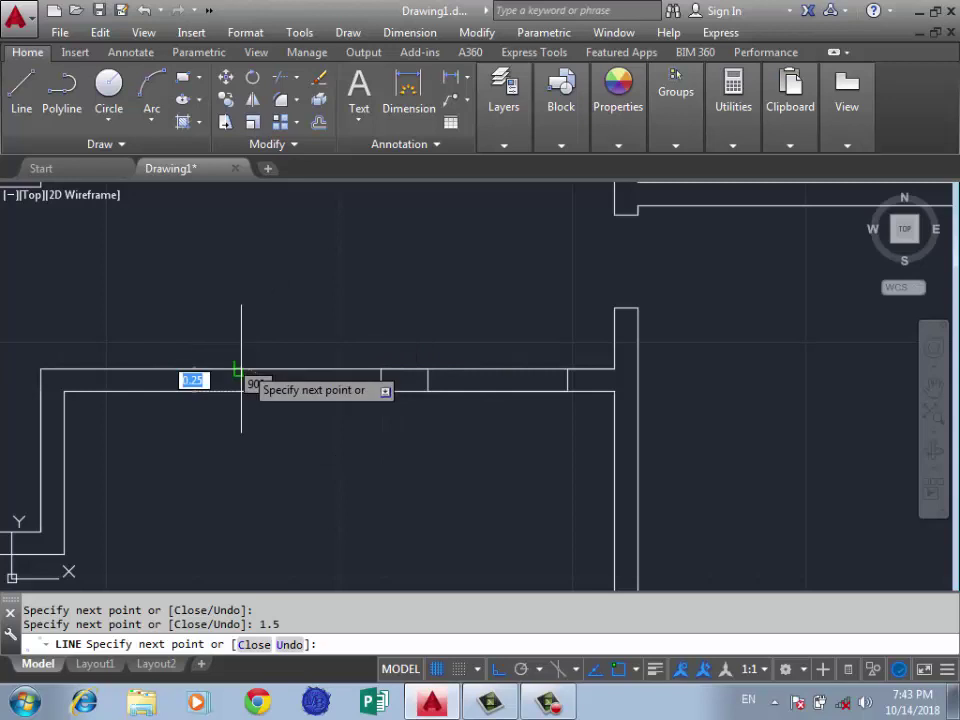
pyautogui.scroll(-2, 376, 368)
pyautogui.write('0.')
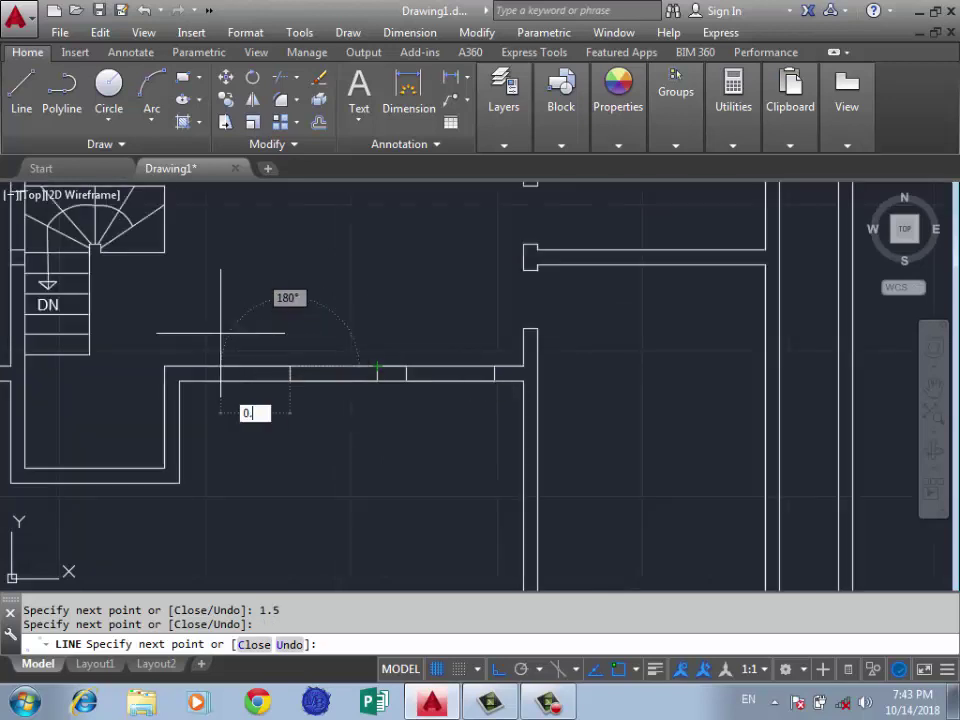
pyautogui.write('5')
pyautogui.press('Return')
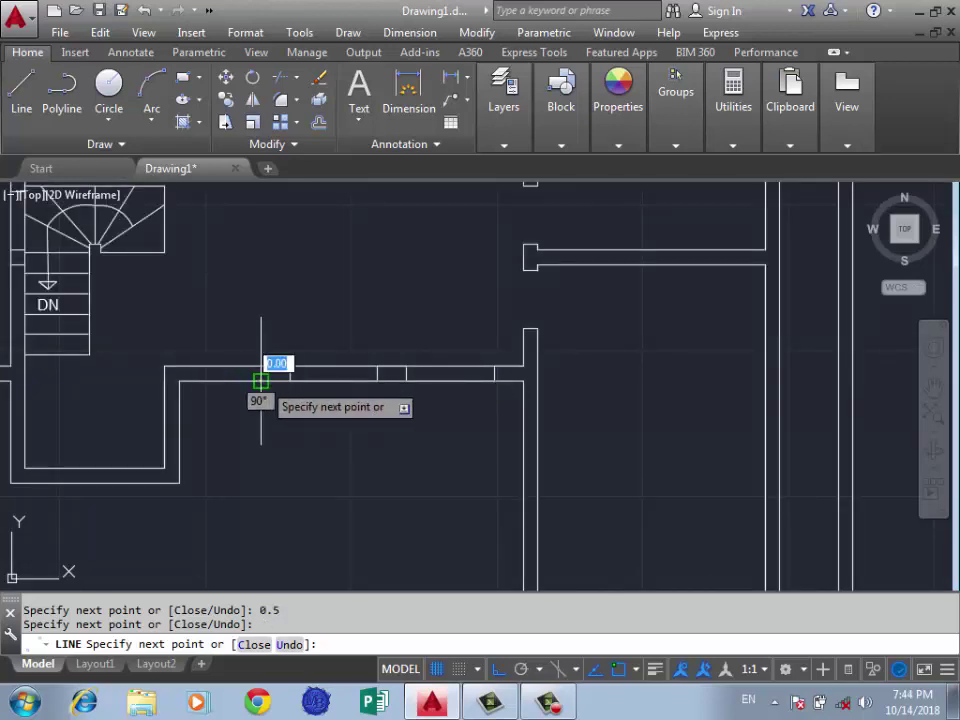
pyautogui.press('Return')
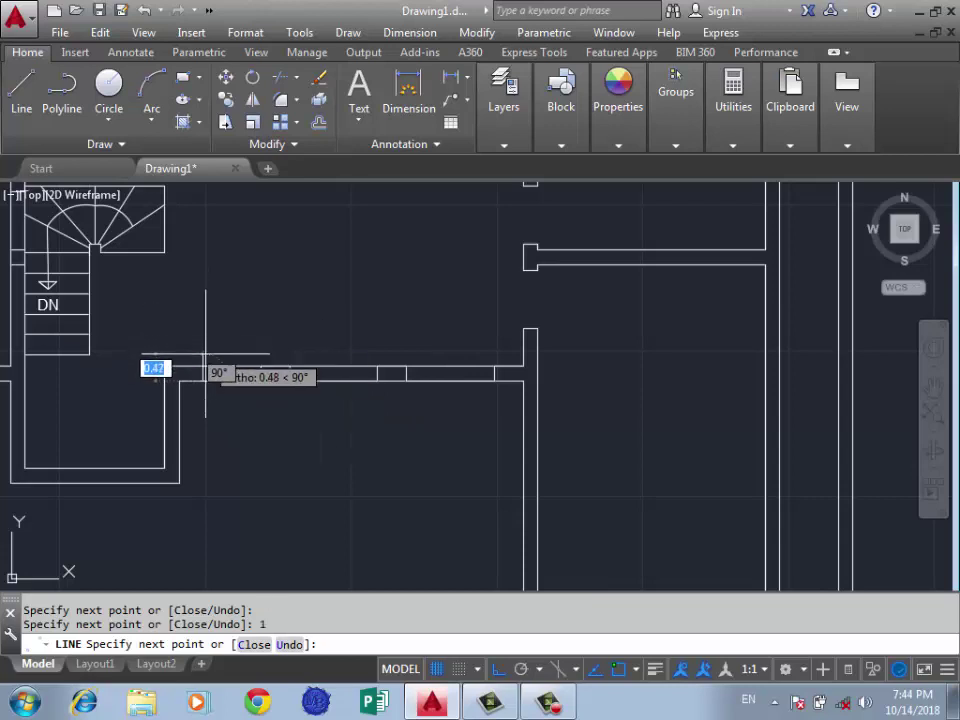
pyautogui.press('Return')
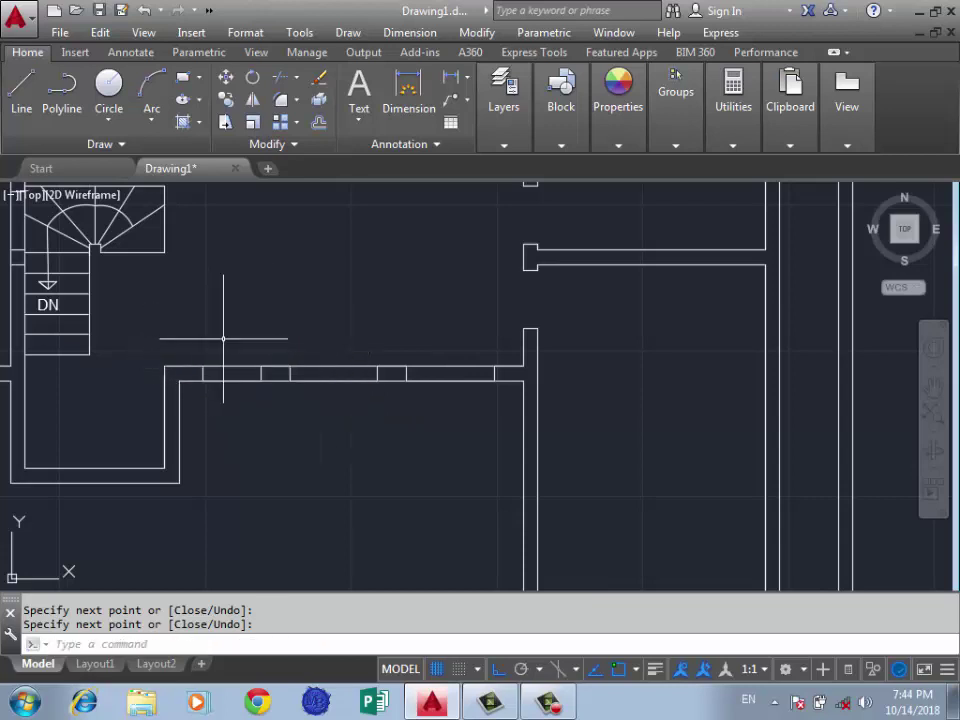
# Draw a line across the opening from the right wall end to the left end
pyautogui.write('l')
pyautogui.press('Return')
pyautogui.click(494, 374)
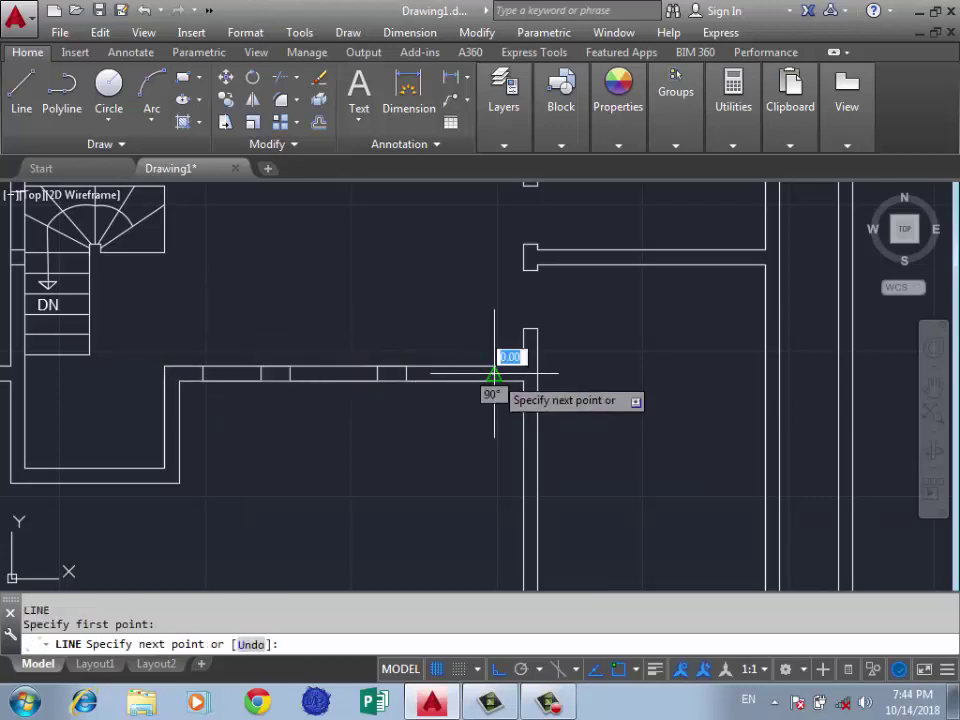
pyautogui.click(205, 378)
pyautogui.press('Return')
pyautogui.write('t')
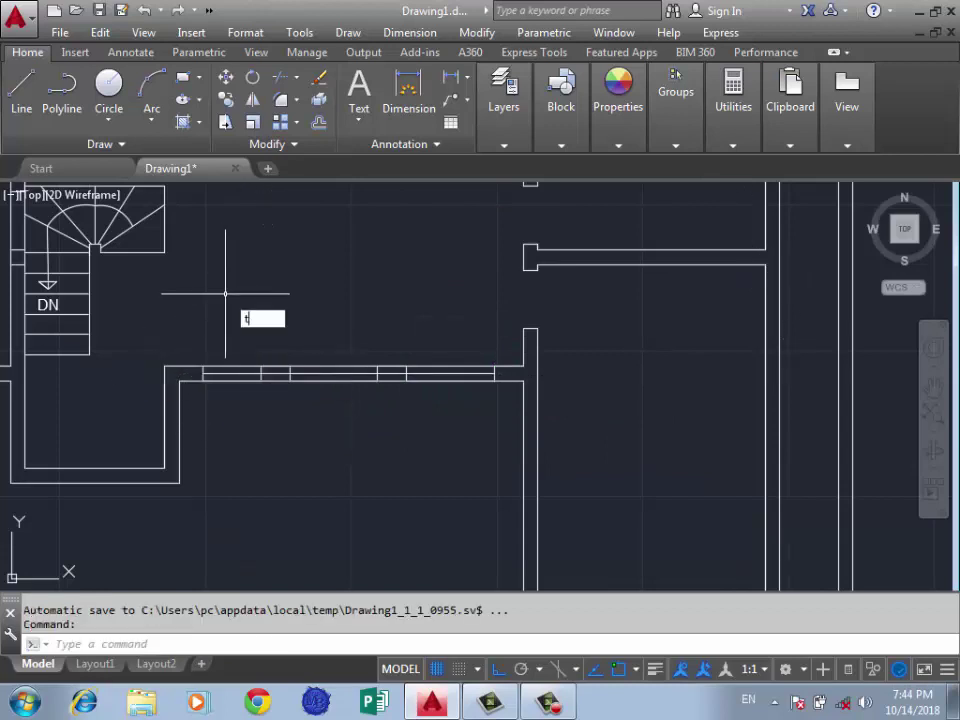
# Trim the window lines between the mullions and delete the leftover line inside the window
pyautogui.write('r')
pyautogui.press('Return')
pyautogui.press('Return')
pyautogui.click(392, 373)
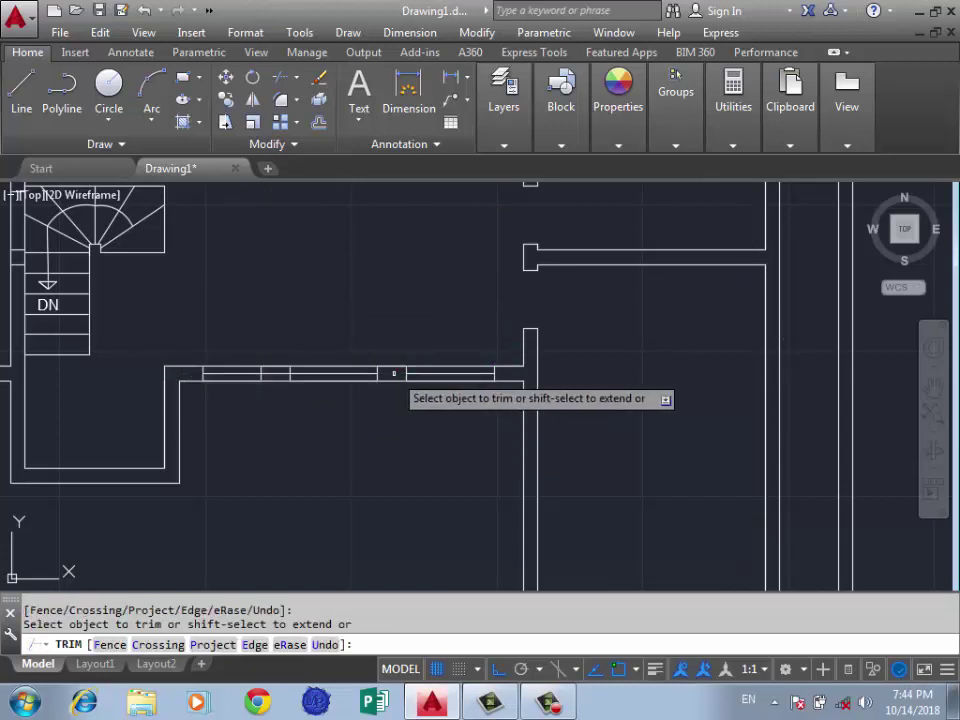
pyautogui.click(280, 374)
pyautogui.press('Return')
pyautogui.scroll(-2, 294, 405)
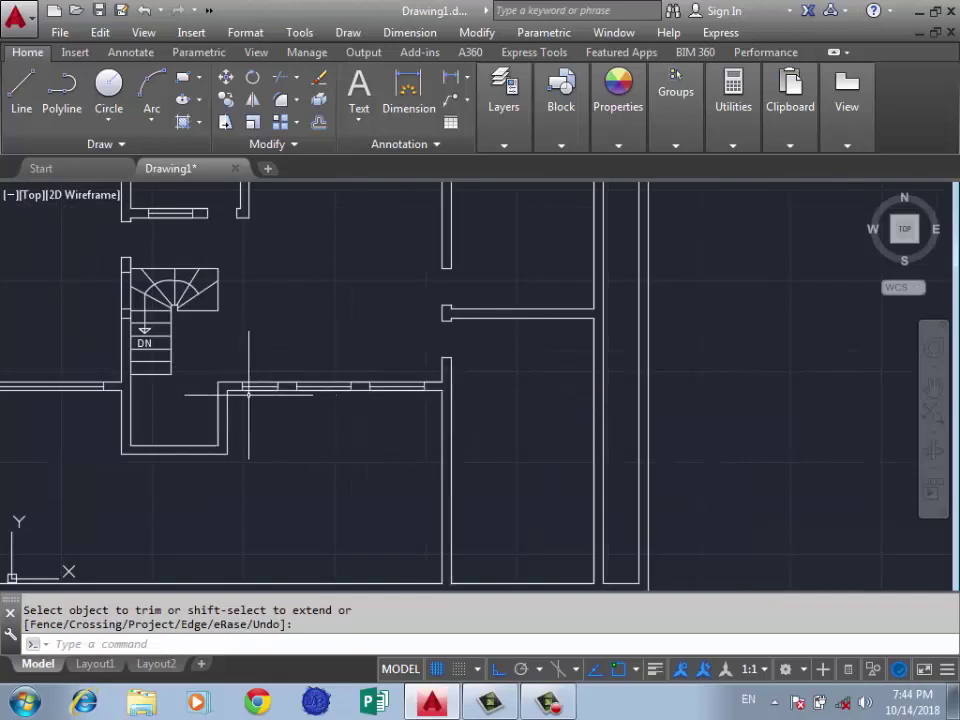
pyautogui.moveTo(249, 394); pyautogui.dragTo(249, 424, button='middle')
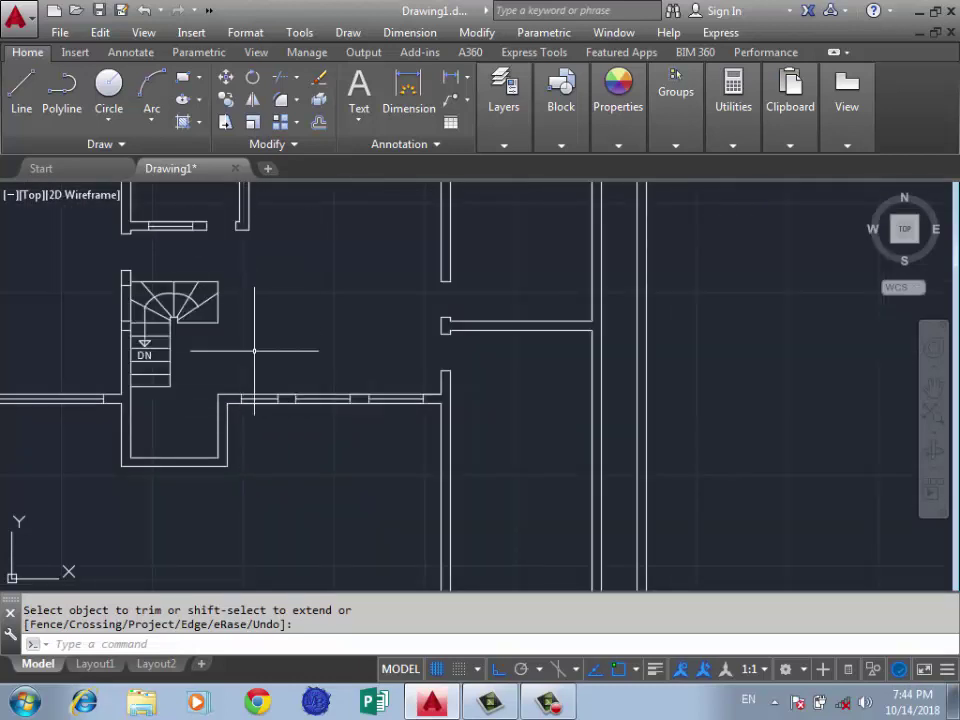
pyautogui.scroll(3, 312, 400)
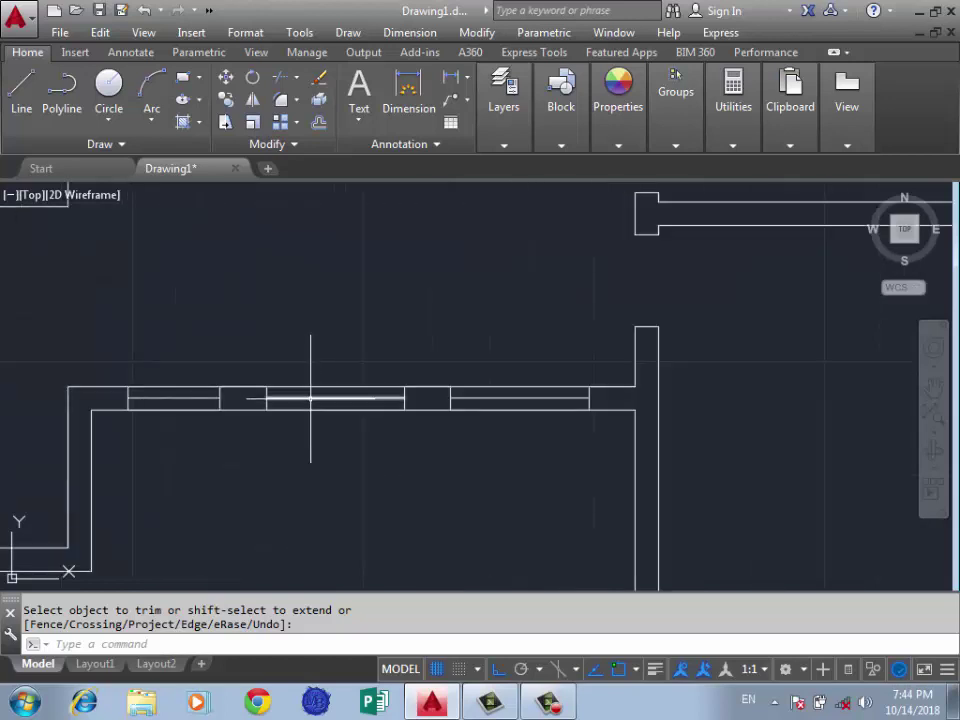
pyautogui.scroll(3, 403, 404)
pyautogui.click(171, 392)
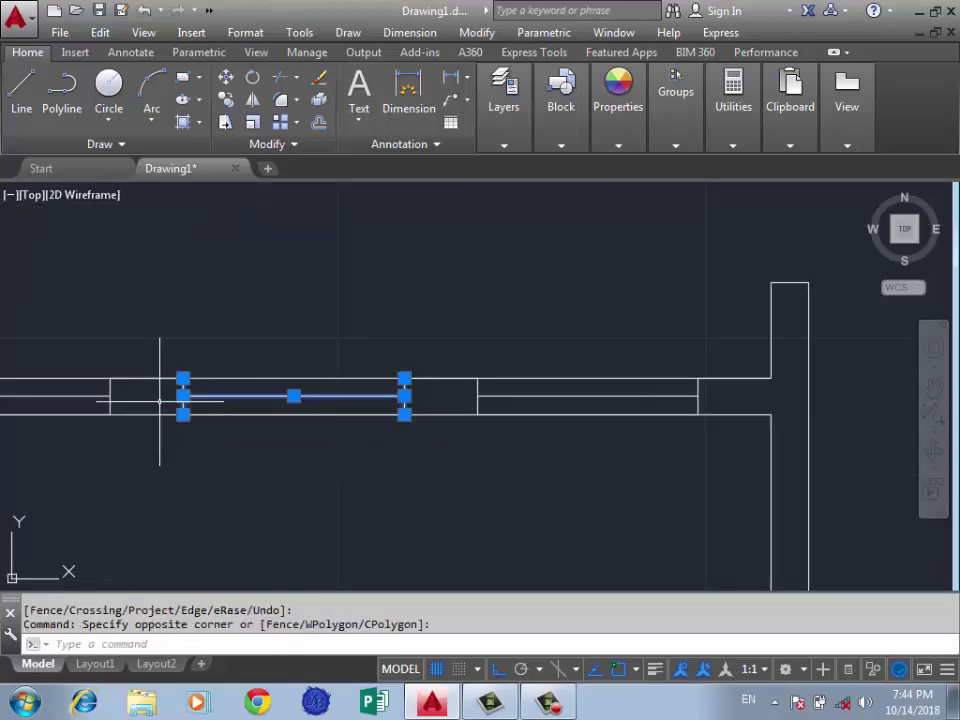
pyautogui.press('Delete')
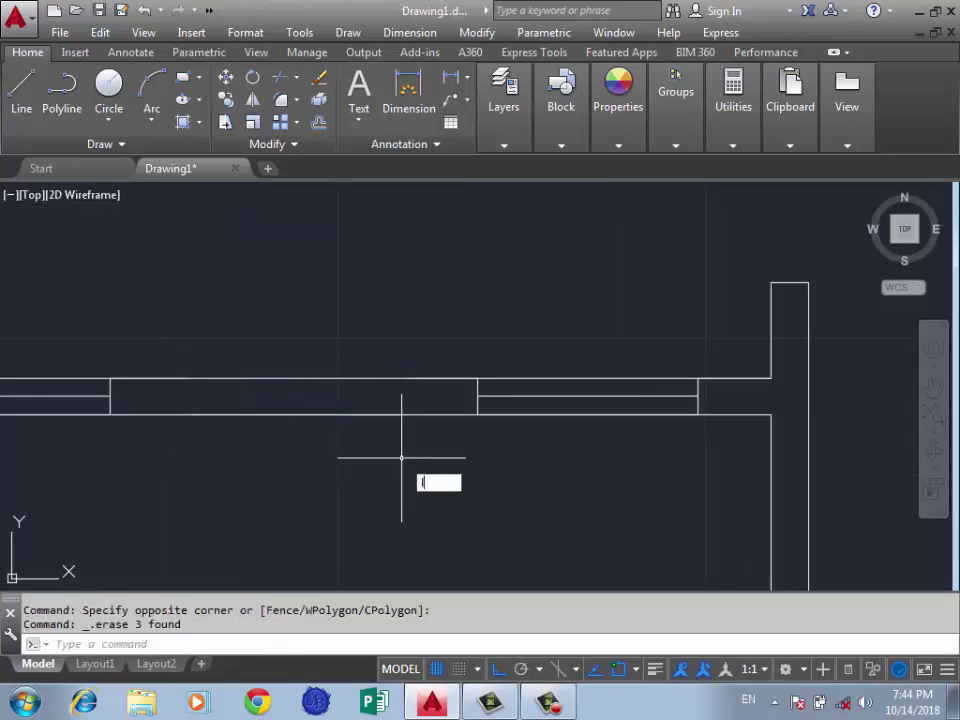
# Draw a frame line from the wall edge with 0.5 and 1-unit segments
pyautogui.press('Return')
pyautogui.click(477, 414)
pyautogui.write('0.5')
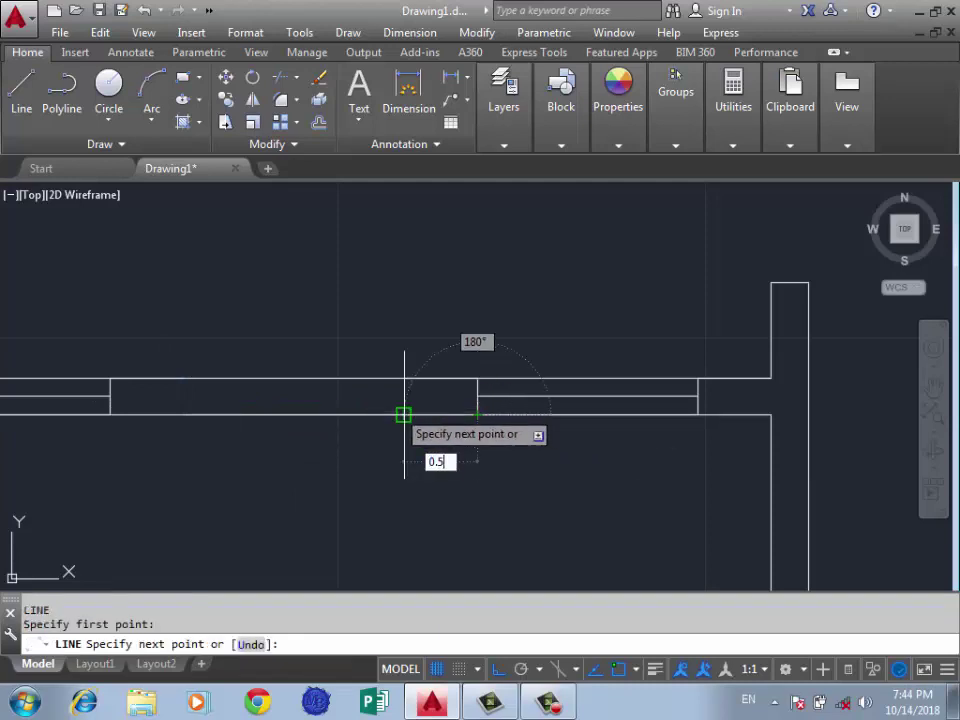
pyautogui.press('Return')
pyautogui.click(404, 380)
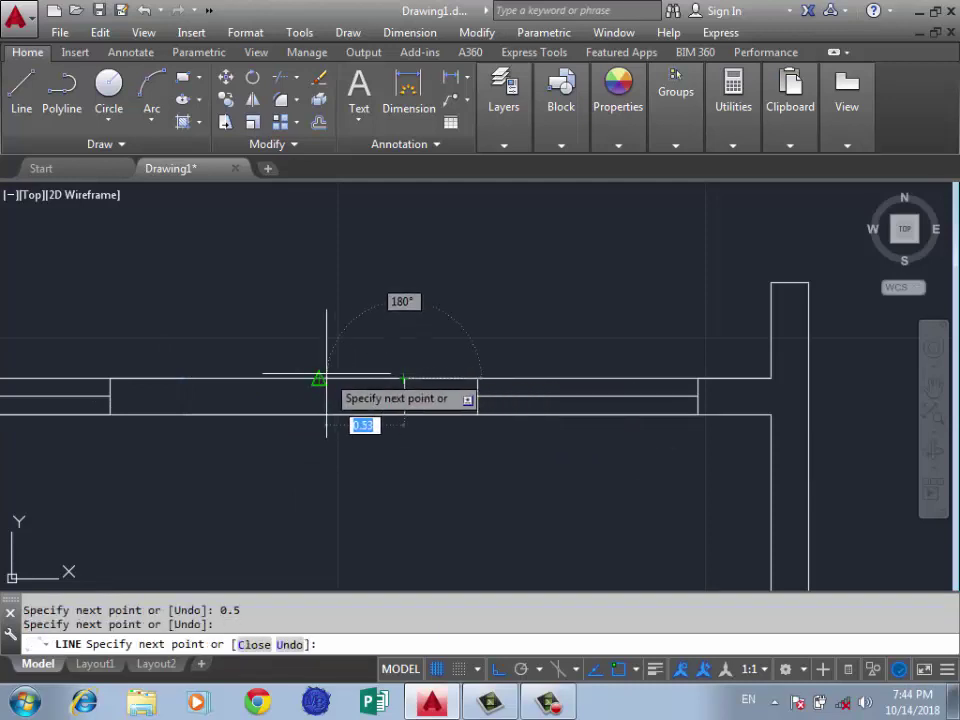
pyautogui.press('Return')
pyautogui.click(263, 380)
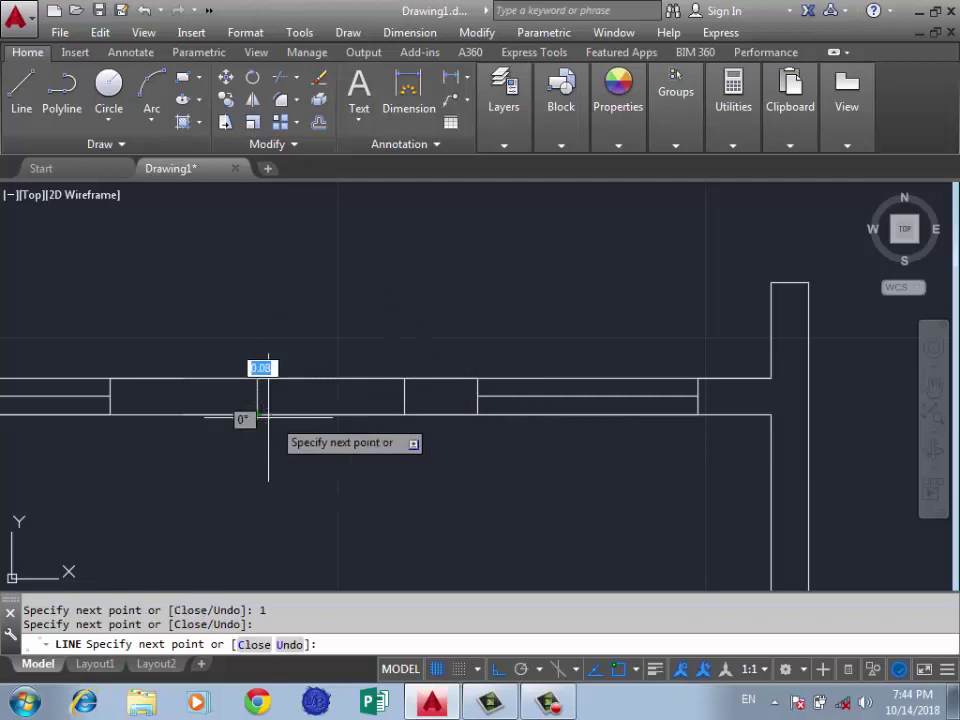
pyautogui.press('Return')
pyautogui.scroll(-2, 432, 380)
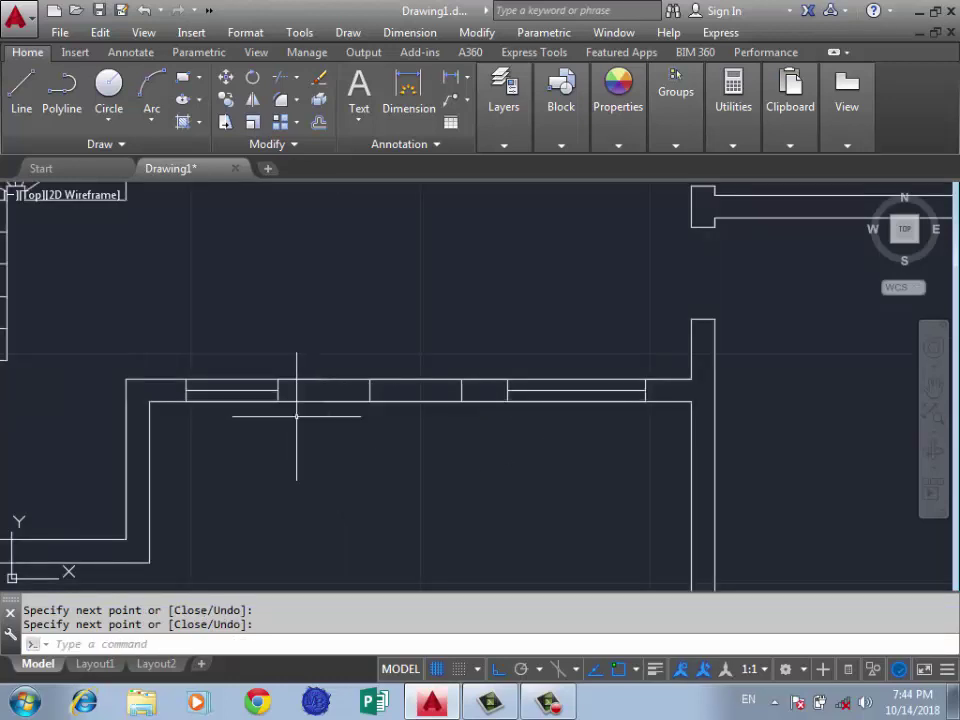
# Draw another short 0.5-unit frame line in the window opening
pyautogui.press('l')
pyautogui.press('Return')
pyautogui.click(367, 392)
pyautogui.write('0.')
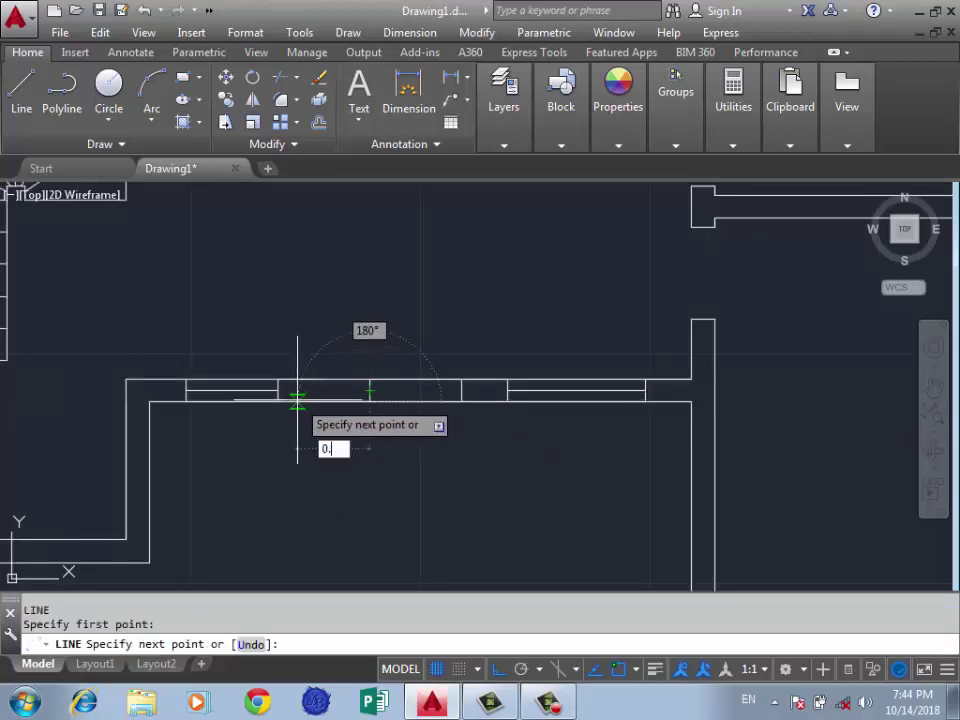
pyautogui.write('5')
pyautogui.press('Return')
pyautogui.click(323, 401)
pyautogui.press('Return')
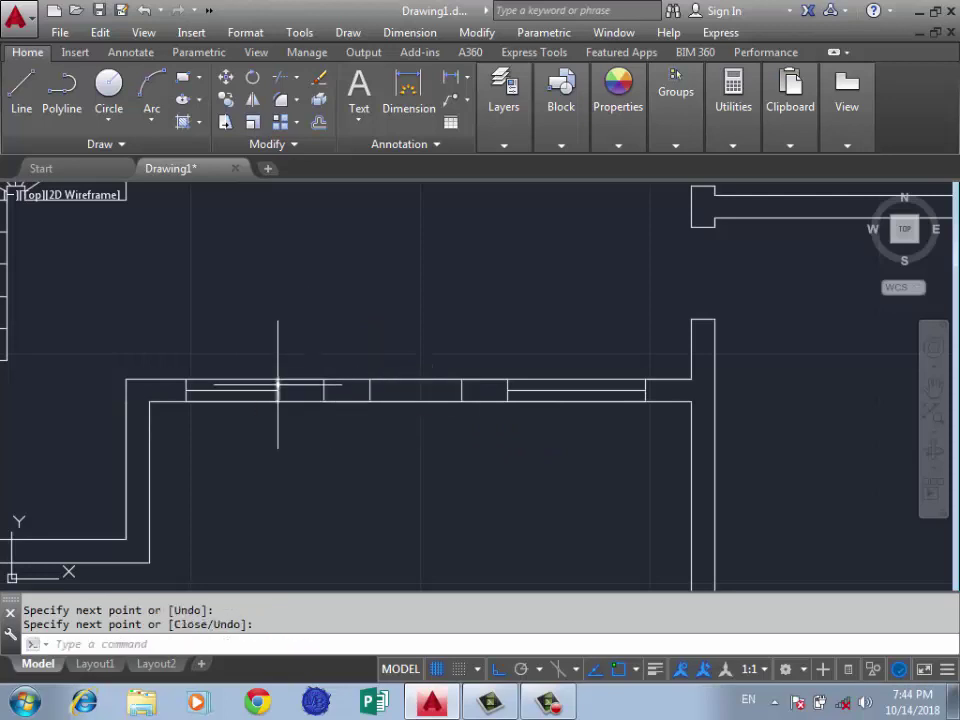
# Move the short frame piece 0.5 to the right
pyautogui.click(284, 386)
pyautogui.click(179, 389)
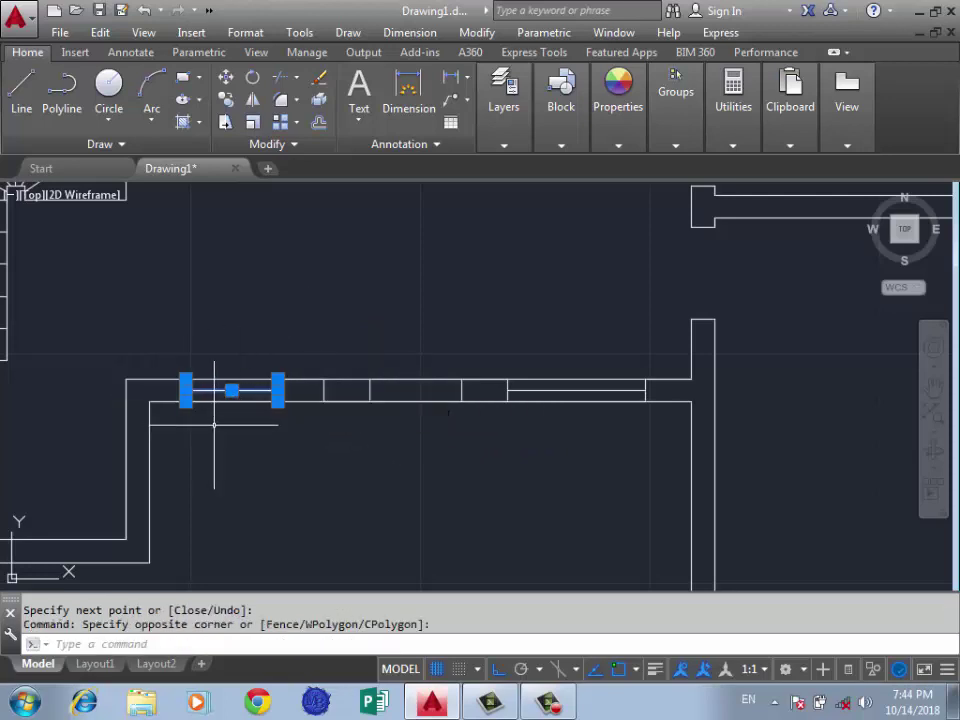
pyautogui.write('m')
pyautogui.press('Return')
pyautogui.click(279, 397)
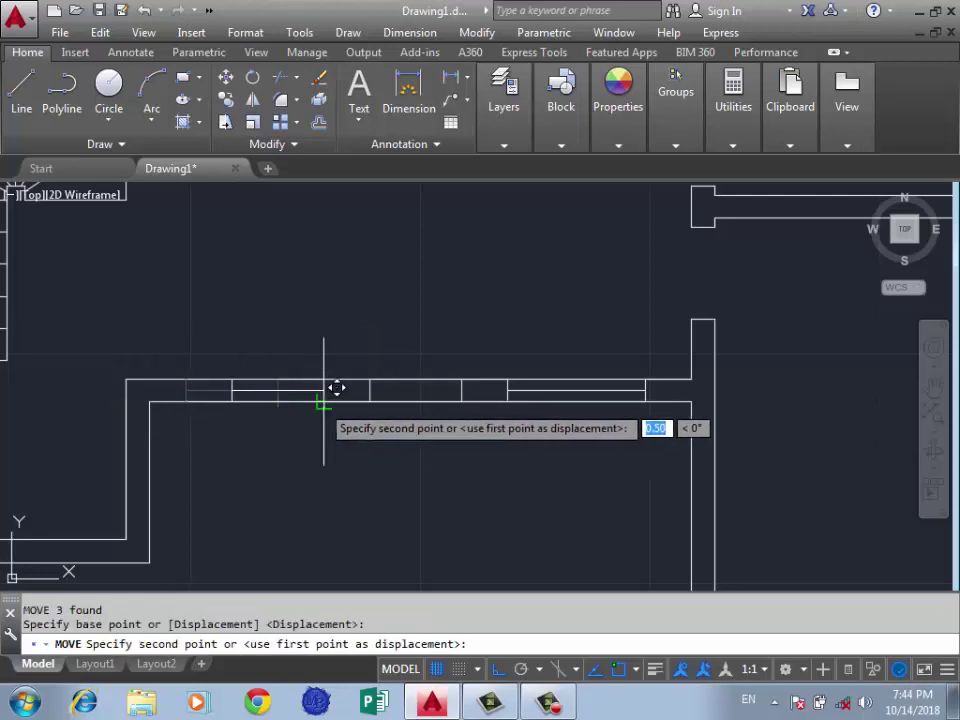
pyautogui.click(324, 405)
pyautogui.scroll(-3, 318, 430)
pyautogui.press('Escape')
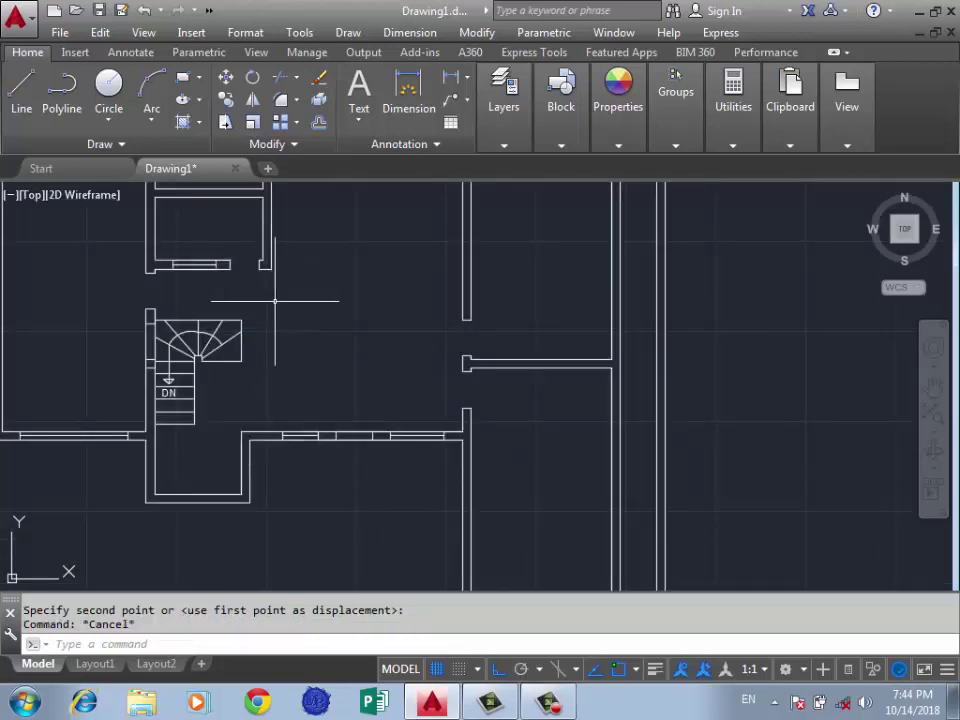
pyautogui.scroll(5, 330, 395)
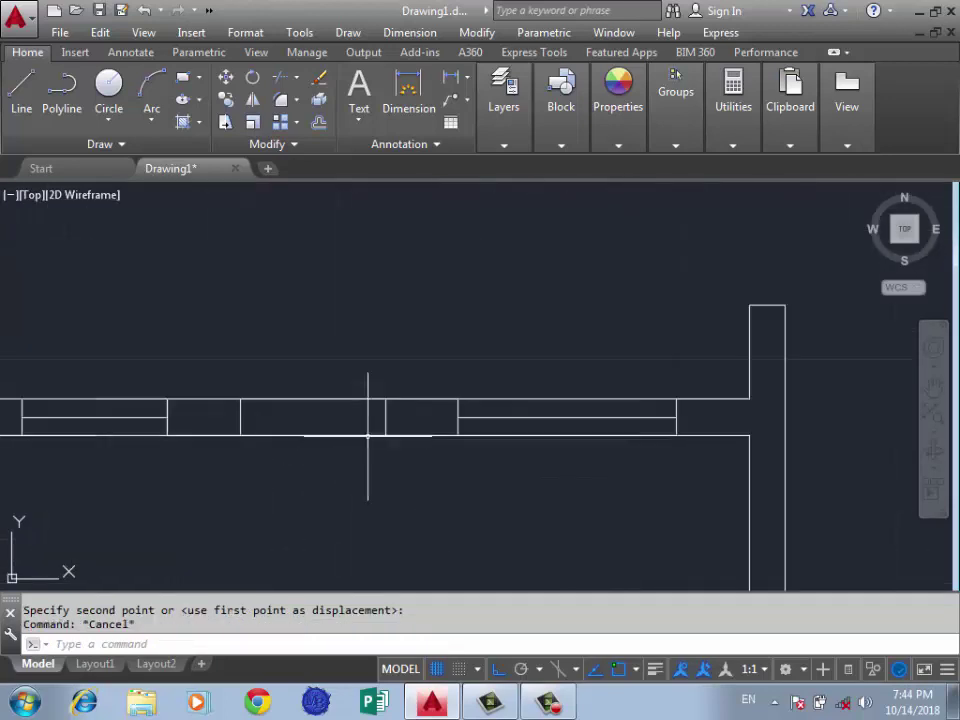
pyautogui.scroll(2, 373, 416)
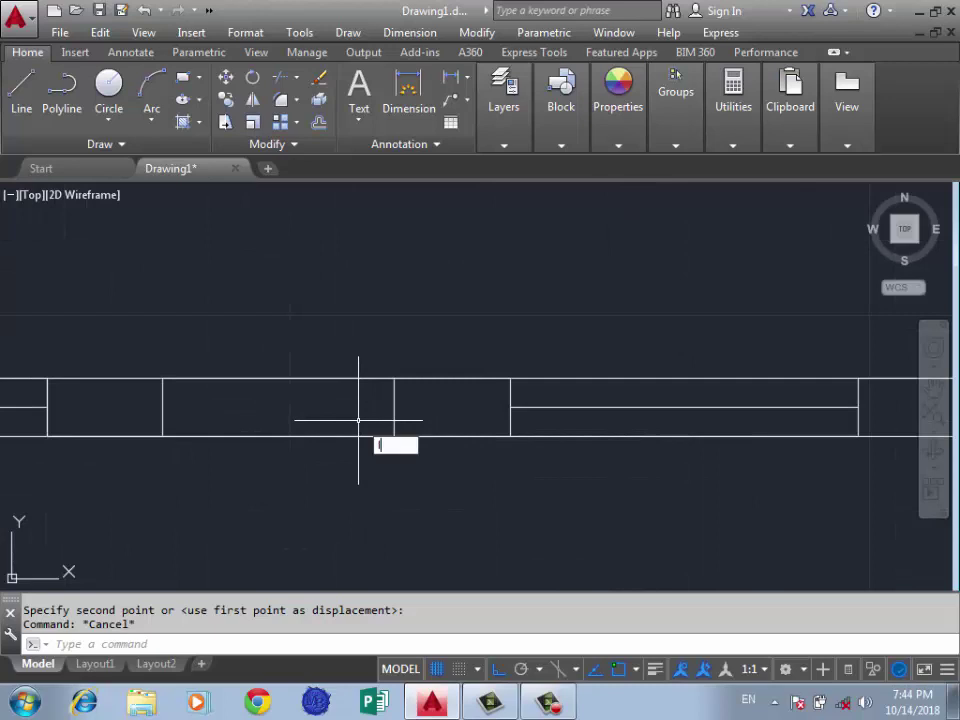
pyautogui.press('Return')
pyautogui.click(394, 407)
# Finish the line running across the wall opening
pyautogui.click(162, 407)
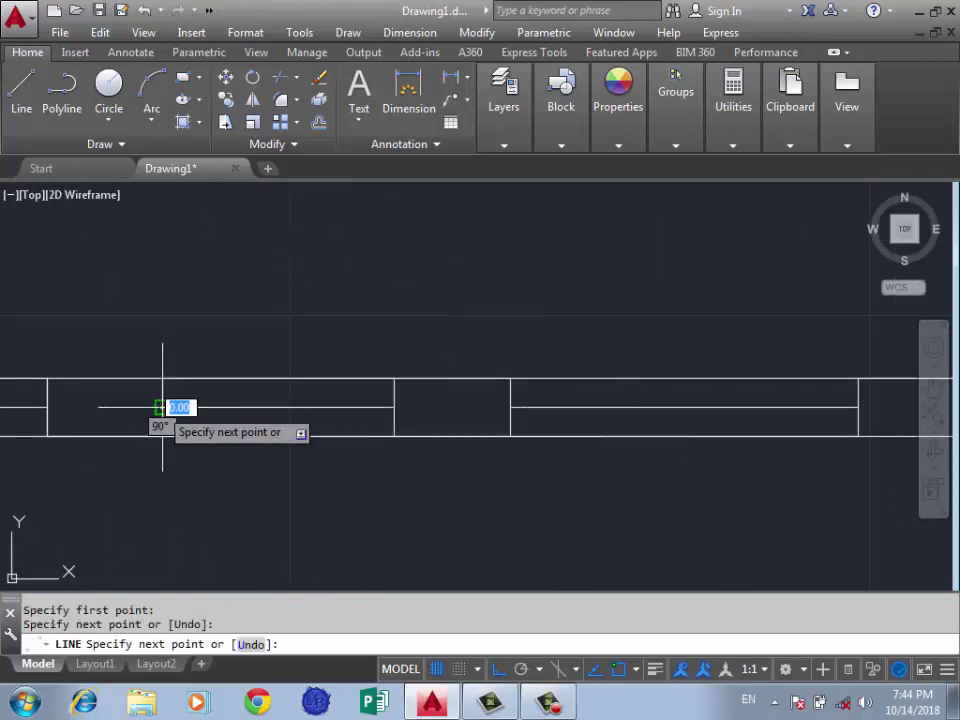
pyautogui.press('Return')
pyautogui.scroll(-3, 403, 379)
pyautogui.scroll(-3, 323, 341)
pyautogui.scroll(2, 327, 277)
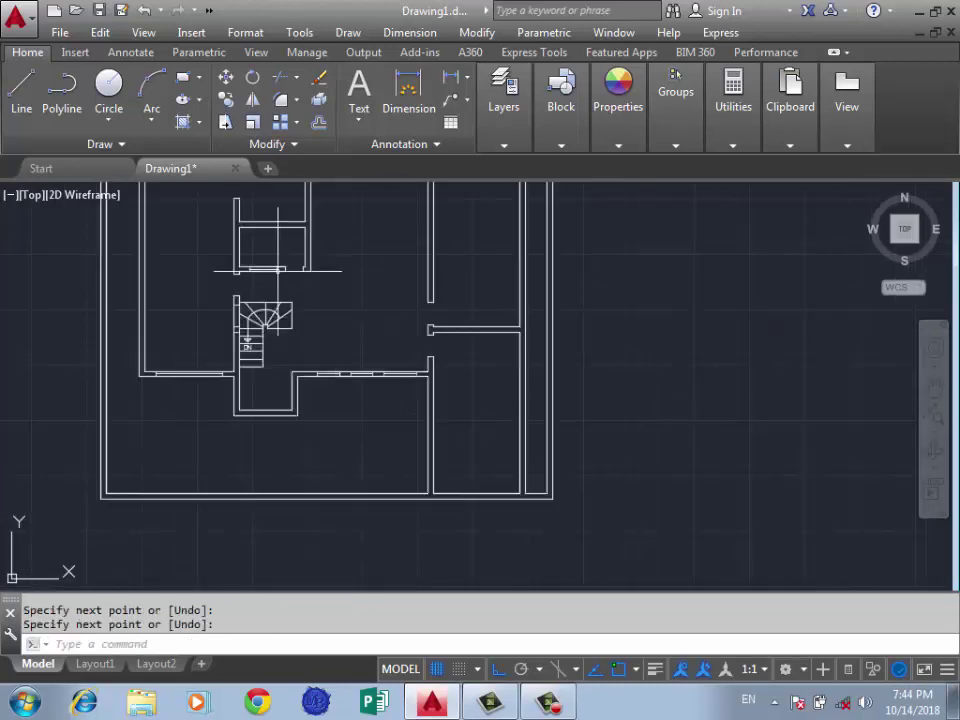
pyautogui.scroll(-4, 361, 257)
pyautogui.scroll(5, 339, 279)
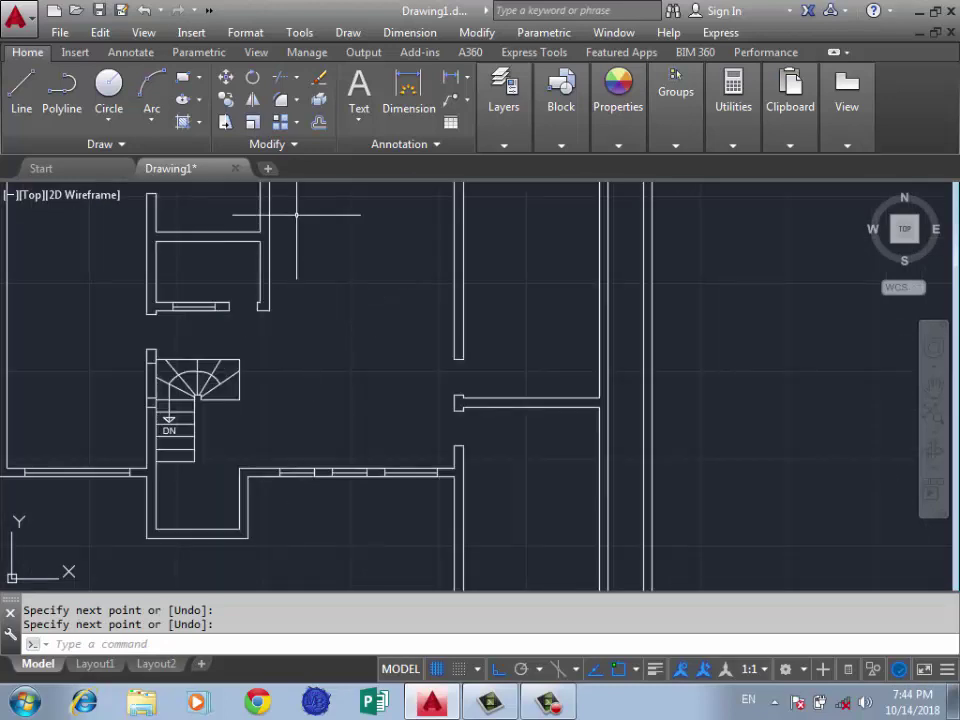
pyautogui.scroll(-3, 320, 296)
pyautogui.scroll(2, 420, 270)
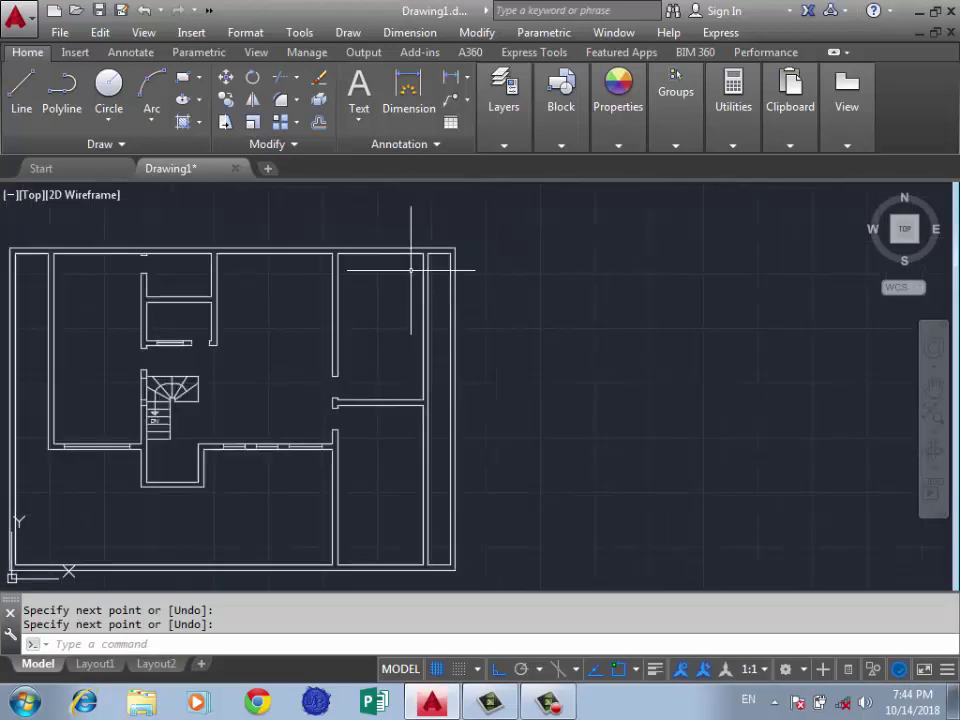
pyautogui.scroll(2, 403, 260)
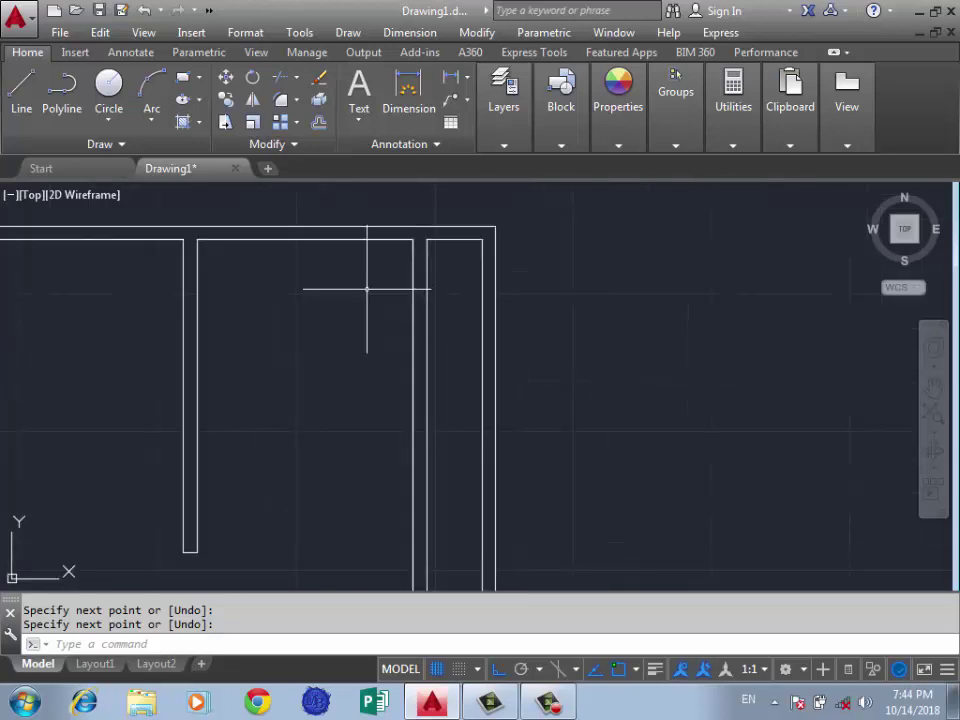
# Start the window frame at the wall corner with 0.5, 1 and 0.5 segments
pyautogui.write('l')
pyautogui.press('Return')
pyautogui.click(426, 239)
pyautogui.write('0.5')
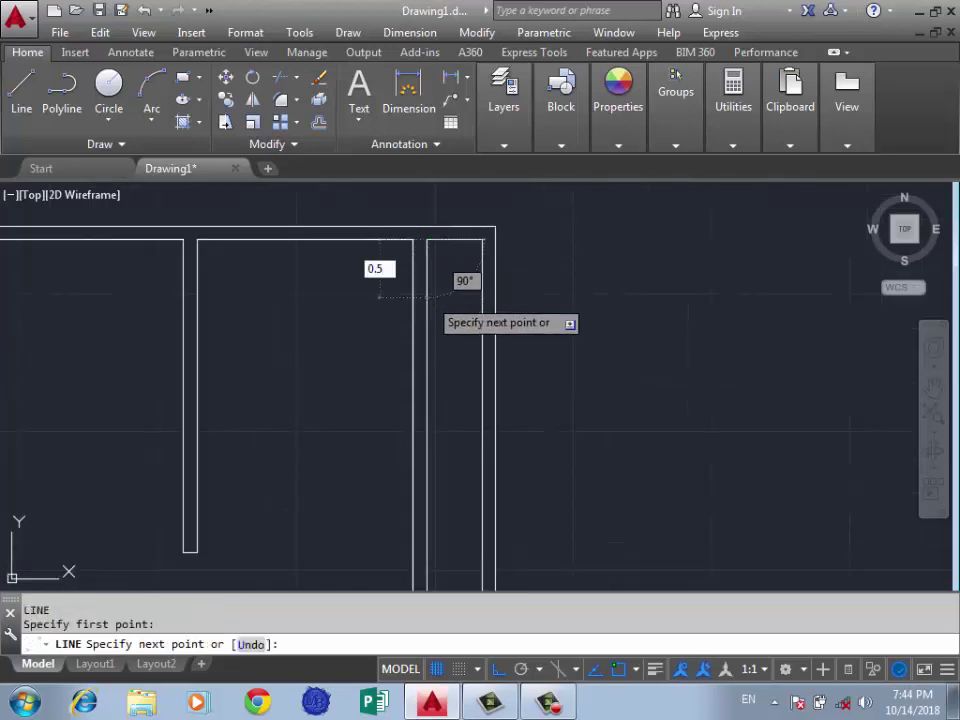
pyautogui.press('Return')
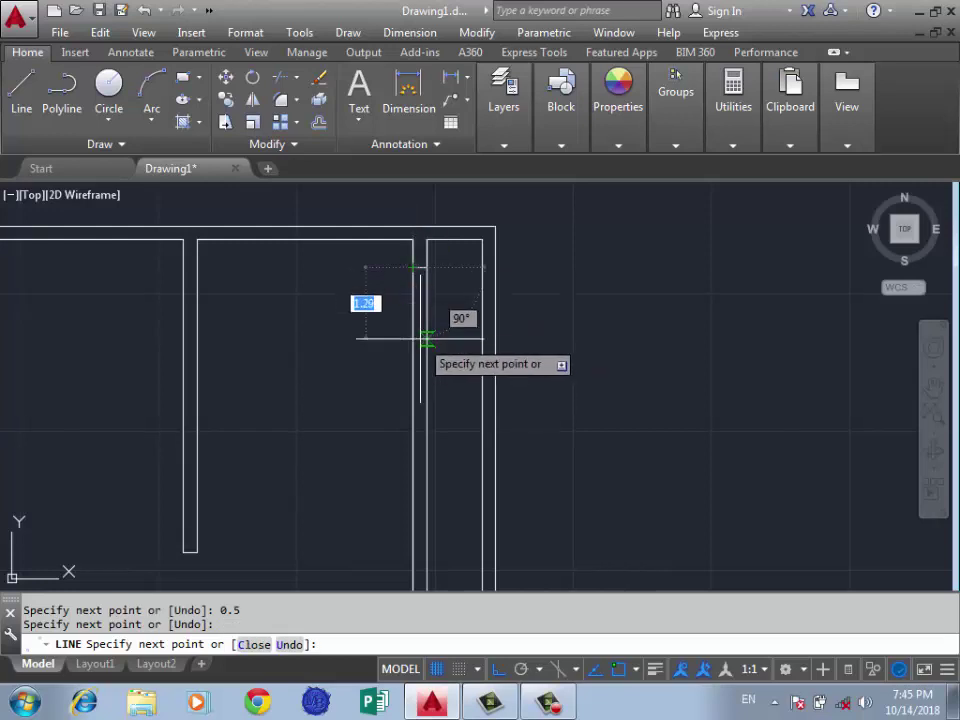
pyautogui.press('Return')
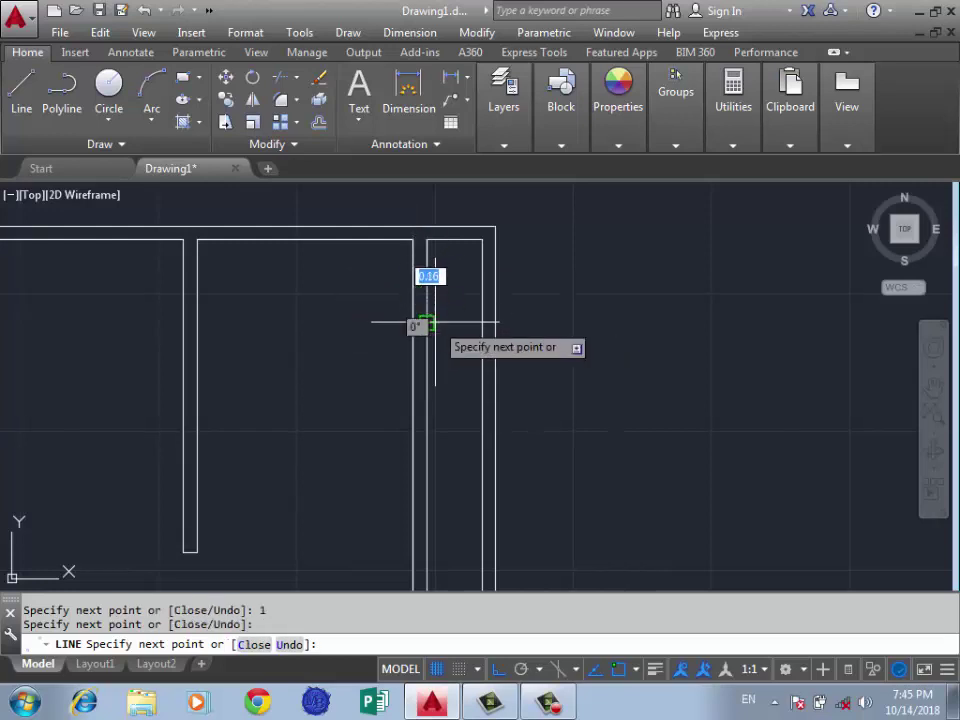
pyautogui.write('0.5')
pyautogui.press('Return')
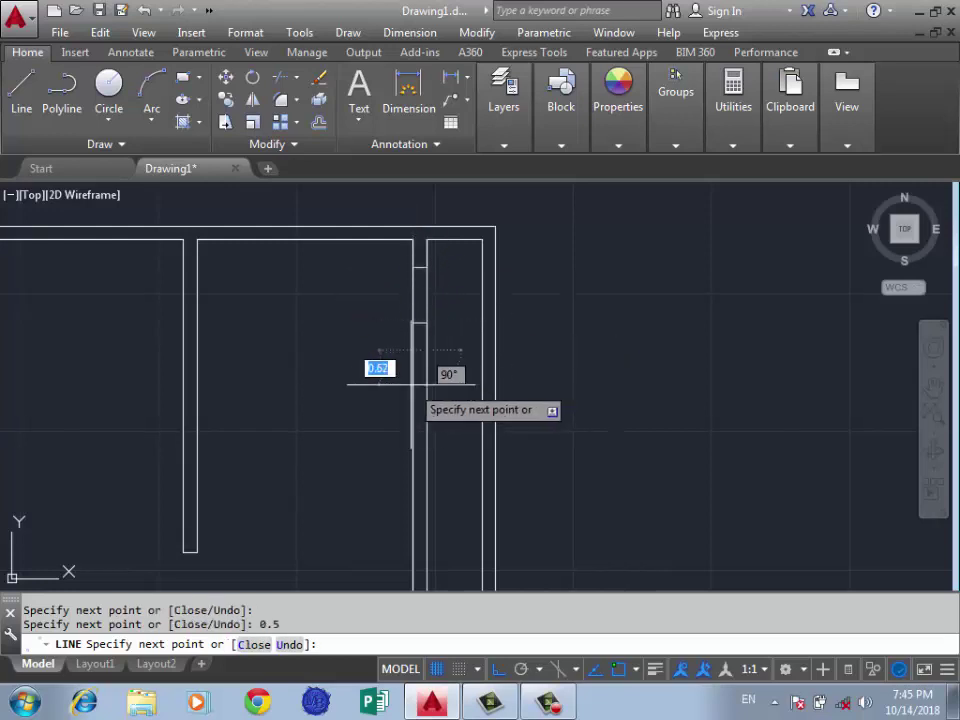
pyautogui.click(408, 350)
# Complete the frame outline with 1.5, 0.5 and 1.5-unit segments
pyautogui.scroll(-2, 407, 349)
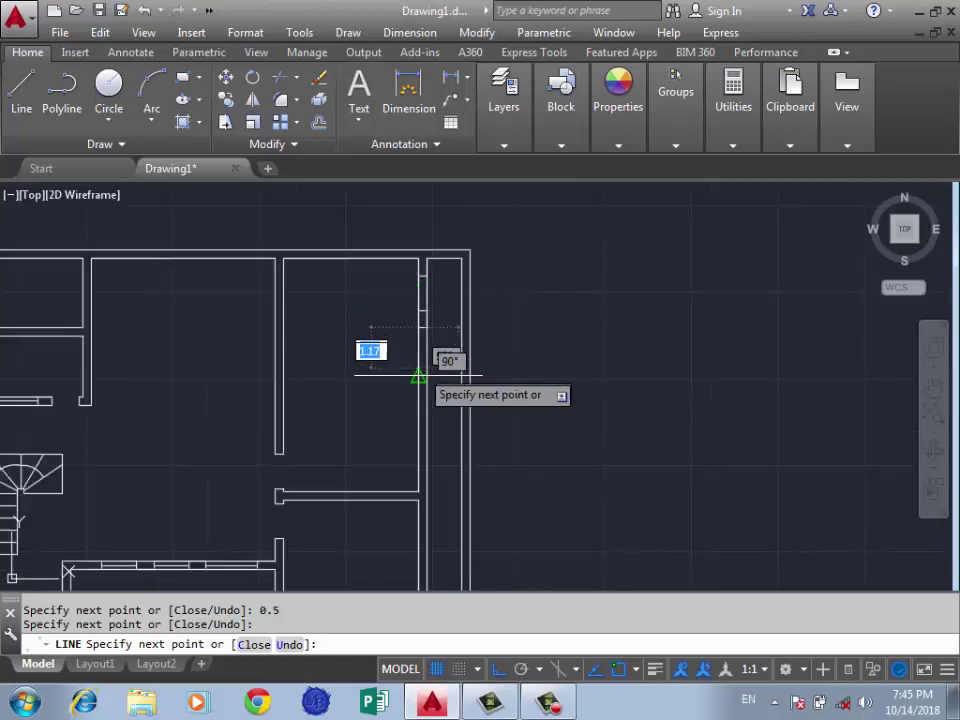
pyautogui.write('1')
pyautogui.press('Return')
pyautogui.scroll(2, 439, 386)
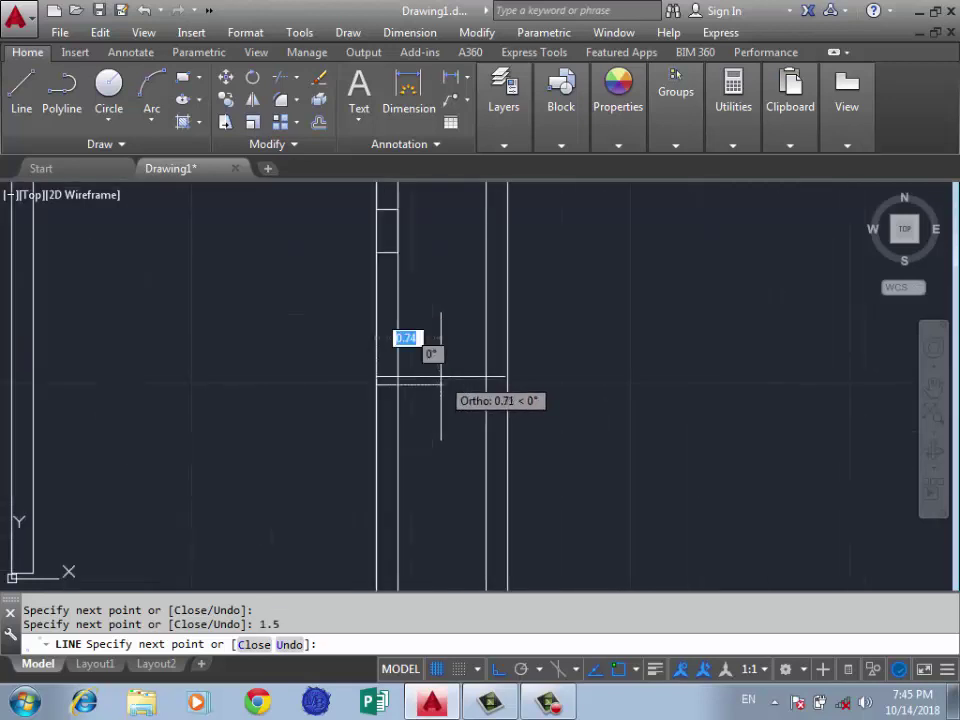
pyautogui.scroll(-2, 431, 302)
pyautogui.write('0')
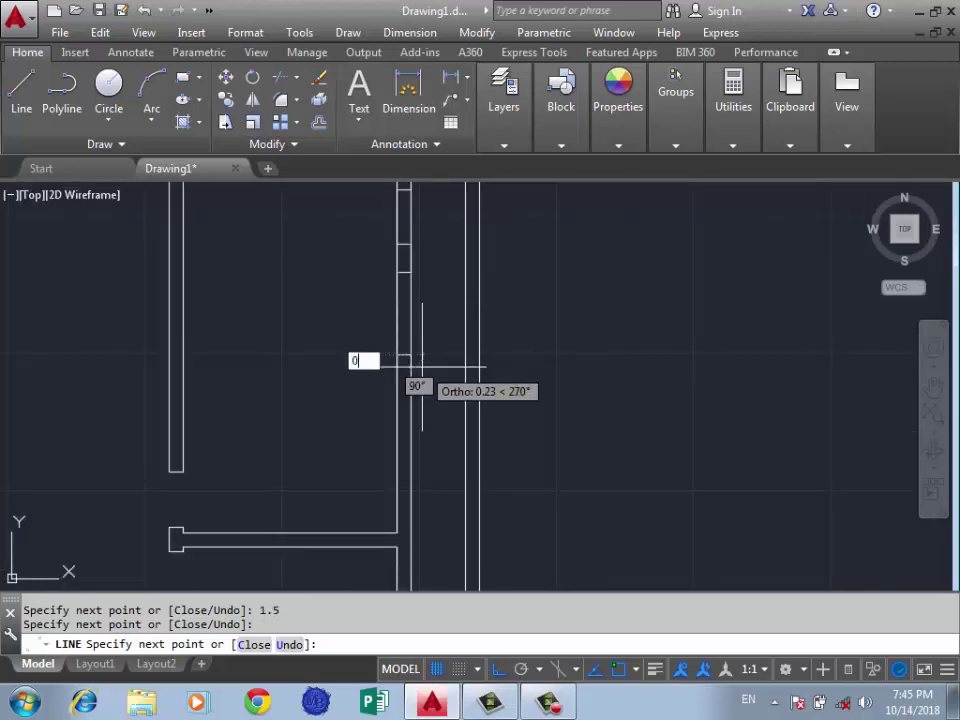
pyautogui.write('.5')
pyautogui.press('Return')
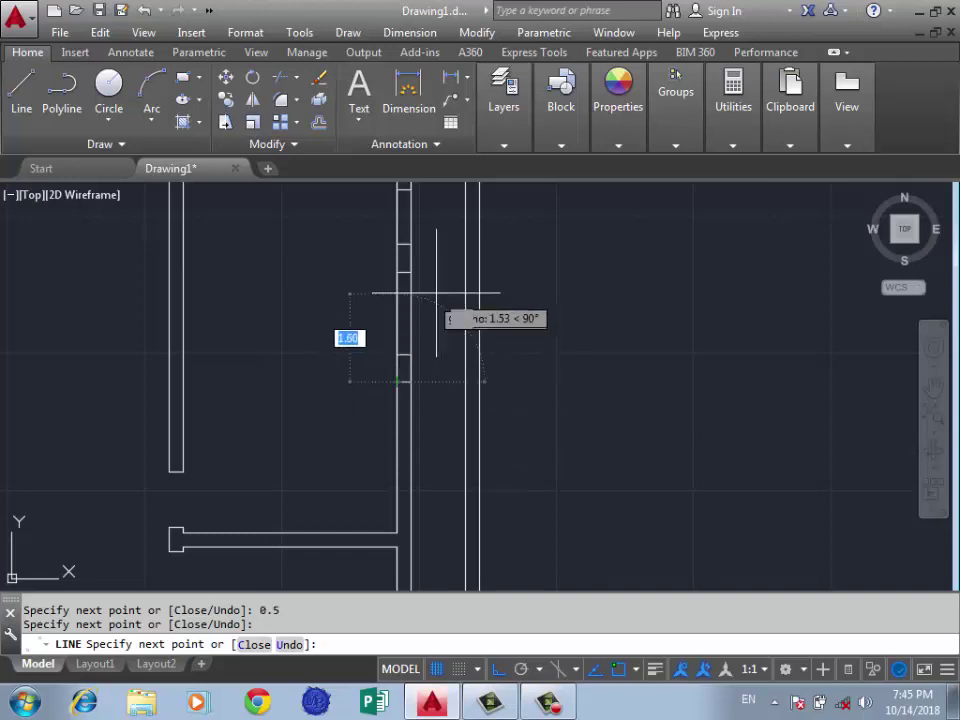
pyautogui.scroll(-2, 418, 366)
pyautogui.scroll(2, 412, 368)
pyautogui.write('5')
pyautogui.press('Return')
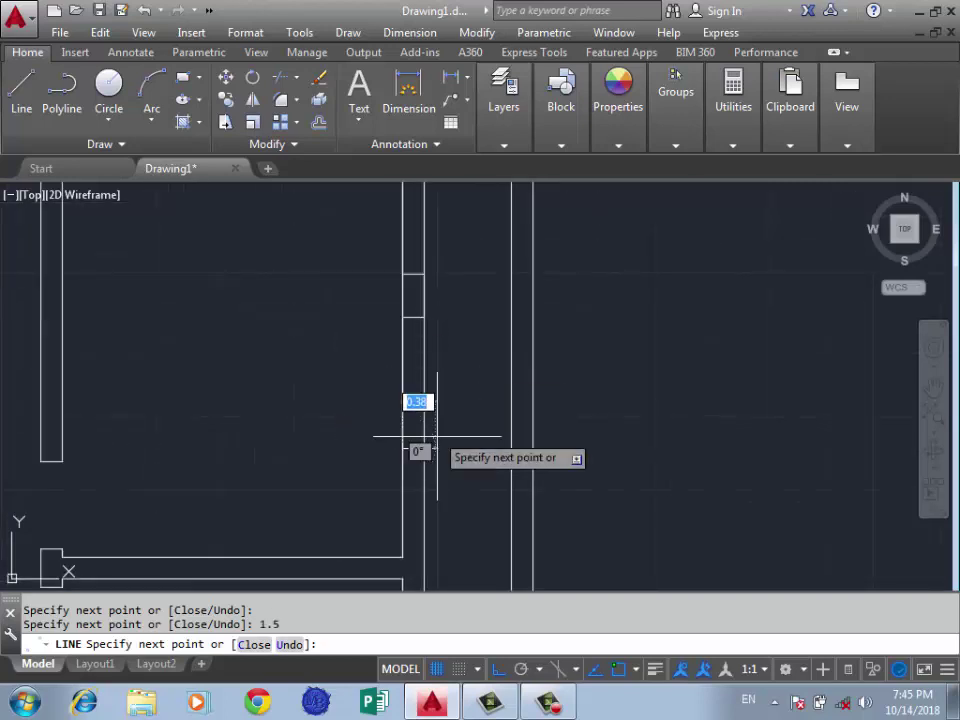
pyautogui.press('Return')
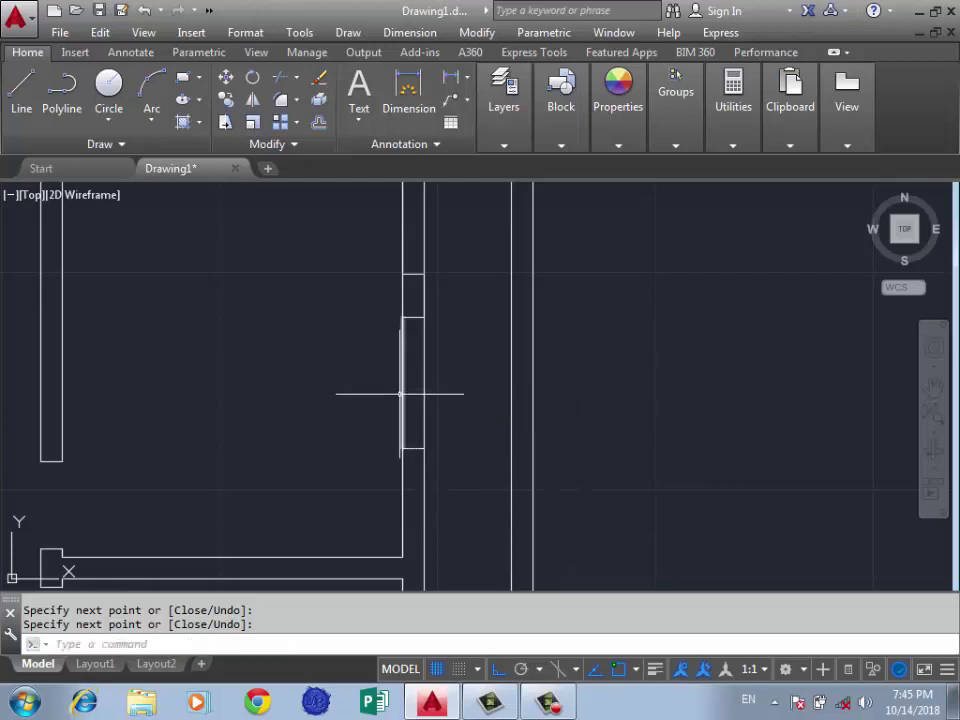
# Draw a line from the frame's top end down to the wall end
pyautogui.scroll(-2, 396, 392)
pyautogui.scroll(1, 358, 294)
pyautogui.scroll(2, 350, 228)
pyautogui.press('Return')
pyautogui.click(350, 228)
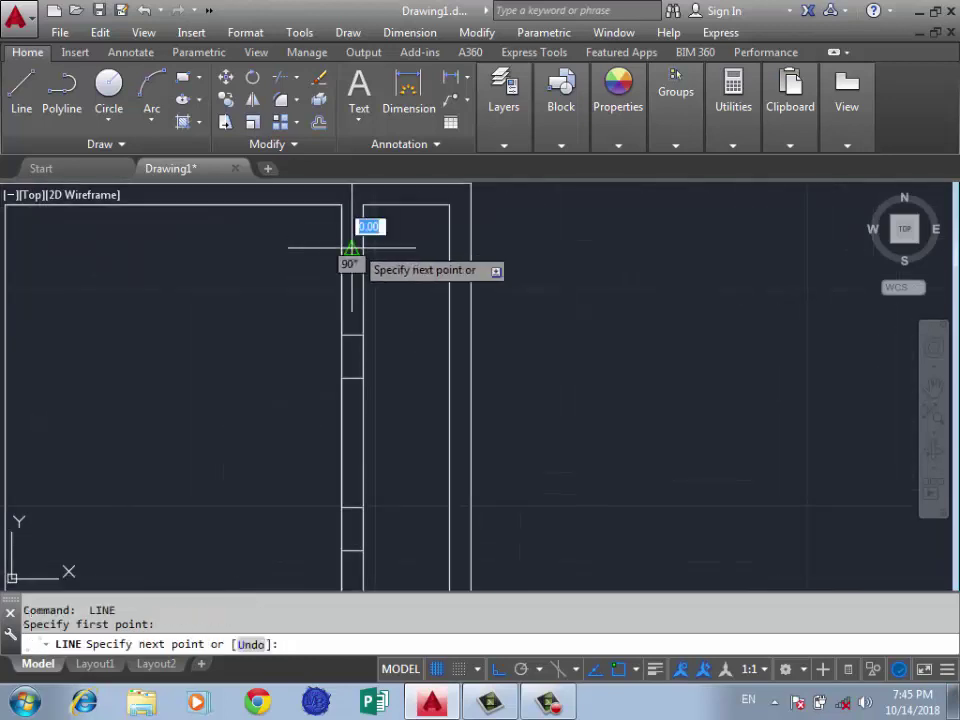
pyautogui.scroll(2, 355, 330)
pyautogui.scroll(1, 358, 400)
pyautogui.click(335, 398)
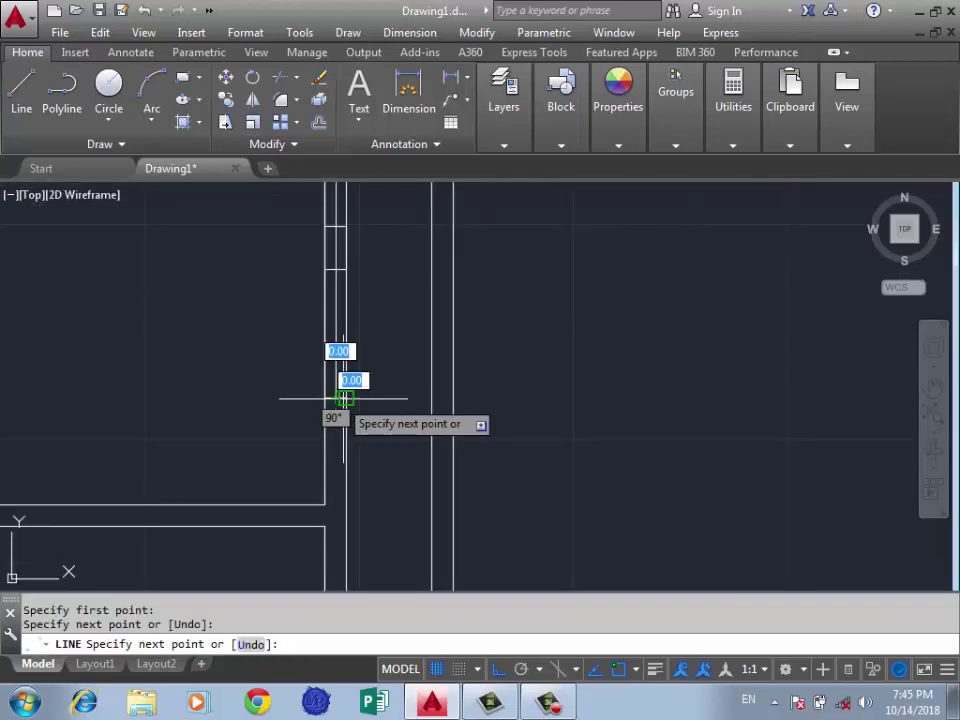
pyautogui.press('Return')
pyautogui.press('Return')
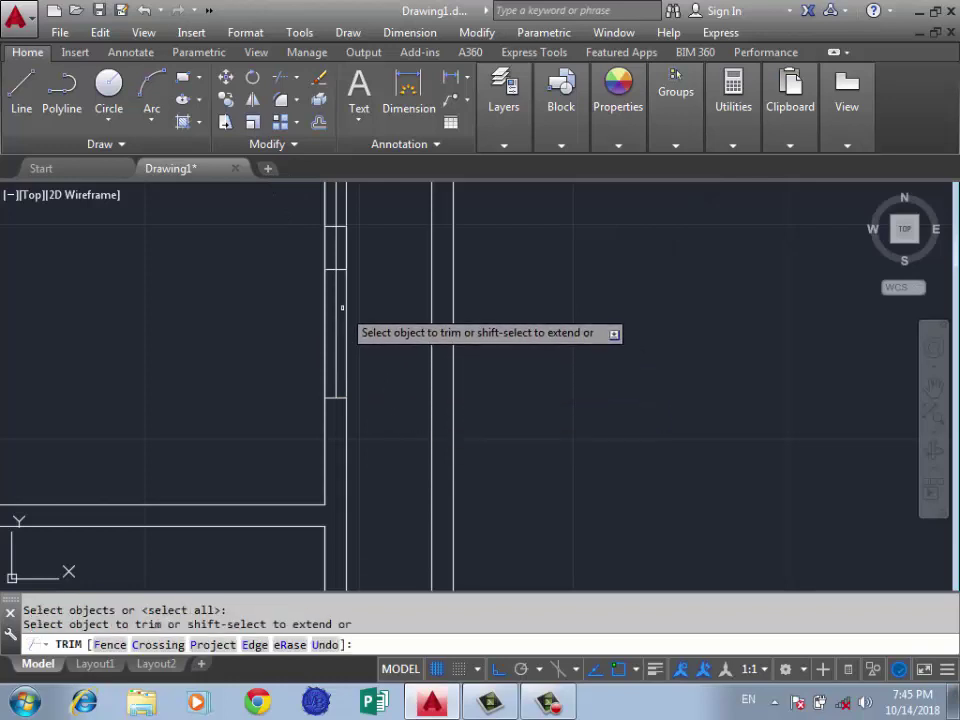
# Finish trimming the wall lines inside the upper-right vertical window opening
pyautogui.scroll(-2, 358, 300)
pyautogui.scroll(3, 350, 354)
pyautogui.scroll(-2, 413, 409)
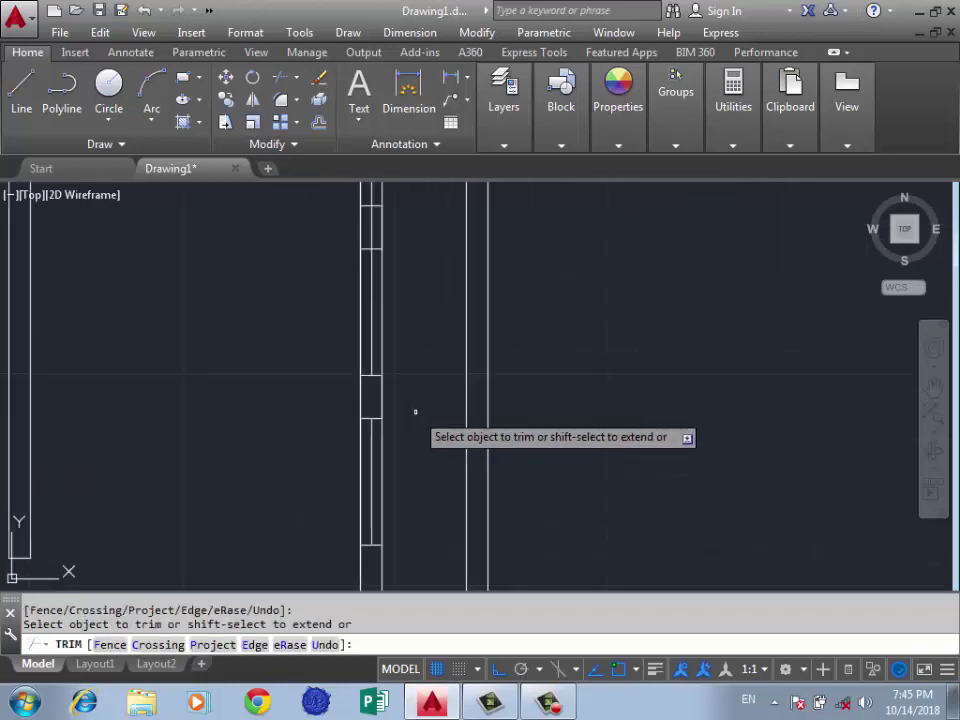
pyautogui.scroll(-2, 424, 349)
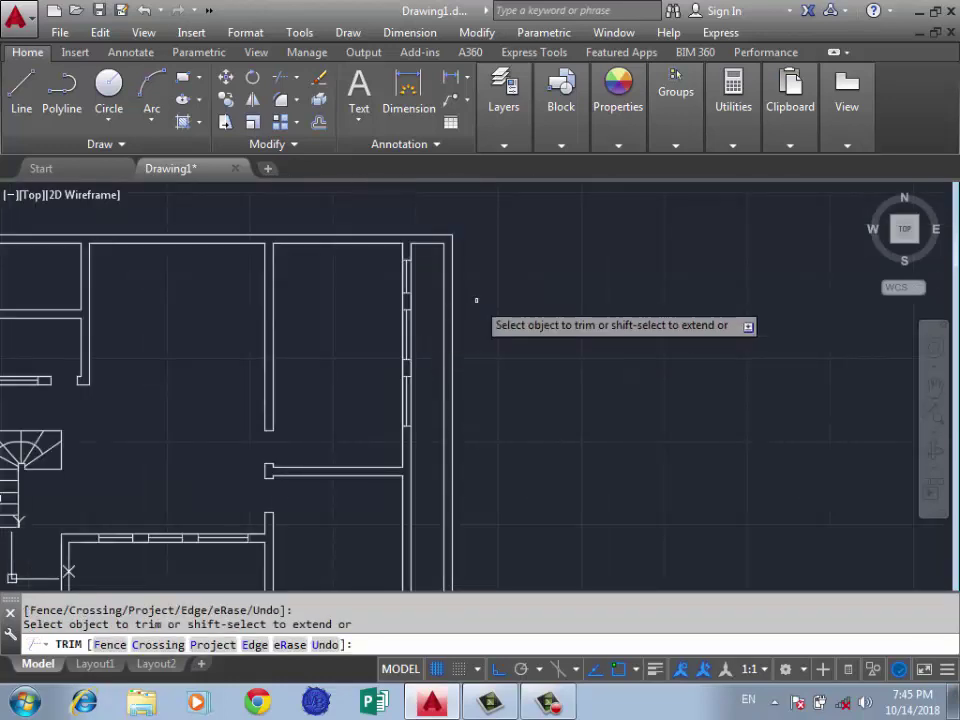
pyautogui.scroll(-4, 470, 290)
pyautogui.press('Return')
pyautogui.scroll(5, 435, 252)
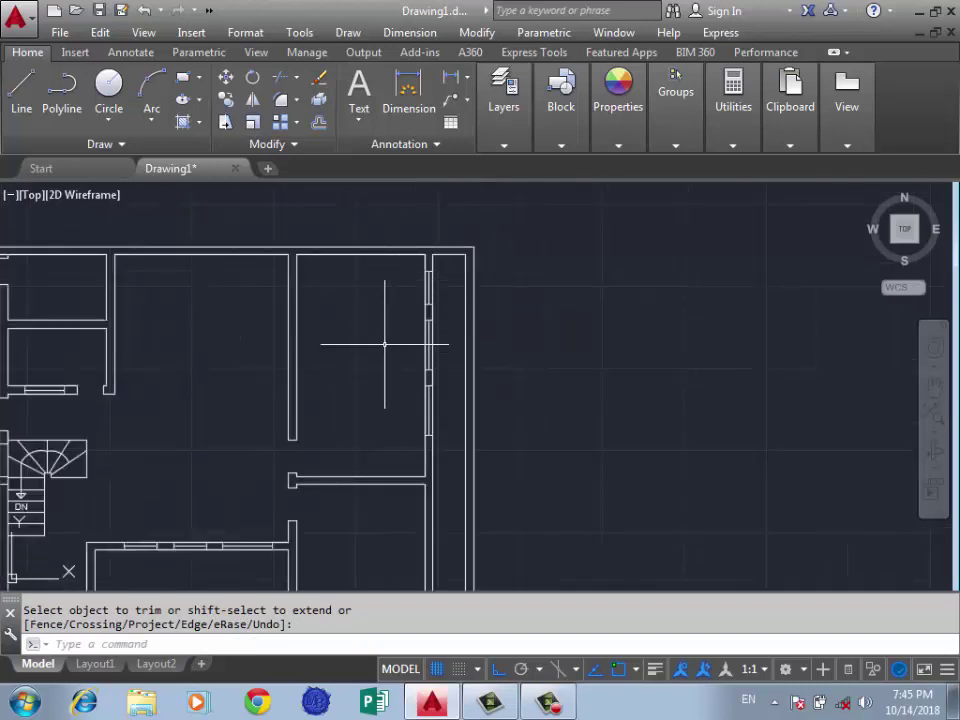
pyautogui.scroll(-5, 360, 310)
pyautogui.scroll(2, 370, 380)
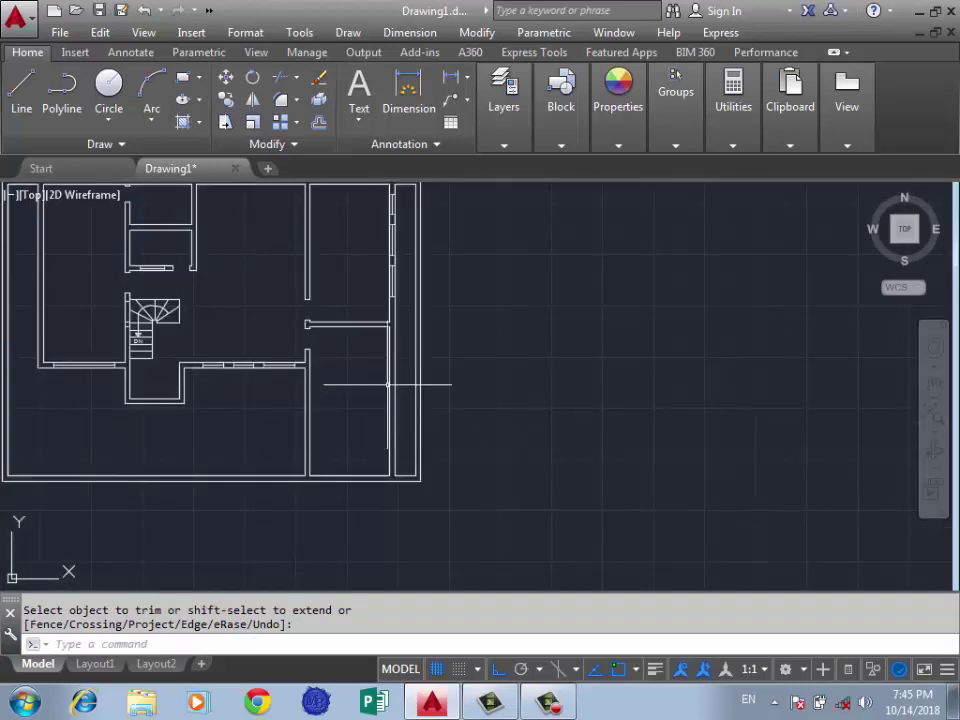
pyautogui.scroll(2, 290, 405)
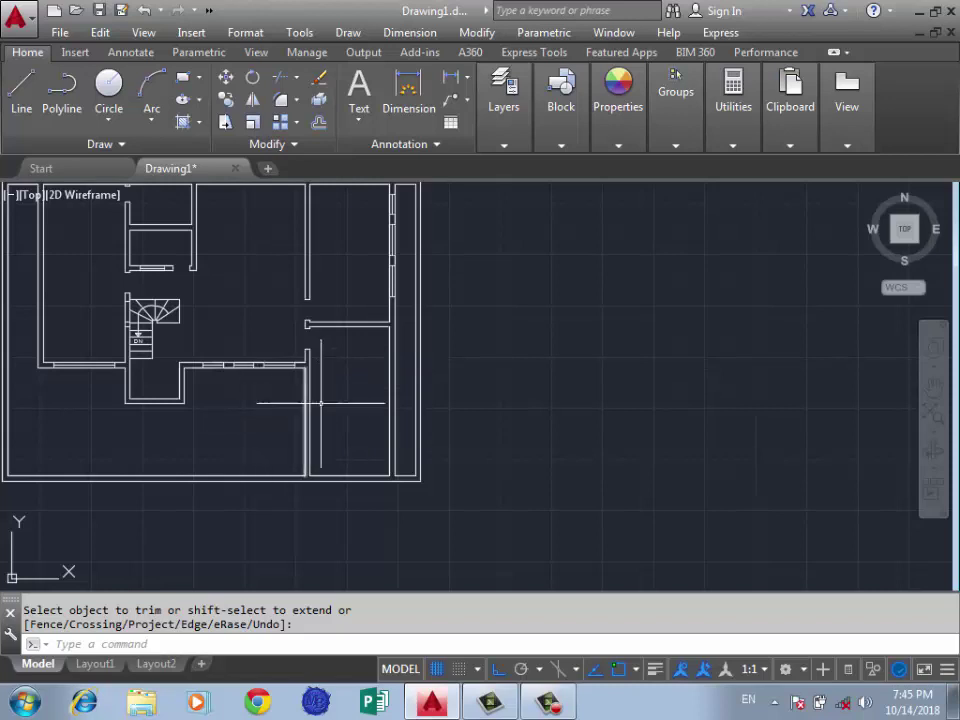
pyautogui.scroll(-3, 205, 425)
pyautogui.scroll(4, 280, 414)
pyautogui.scroll(1, 366, 355)
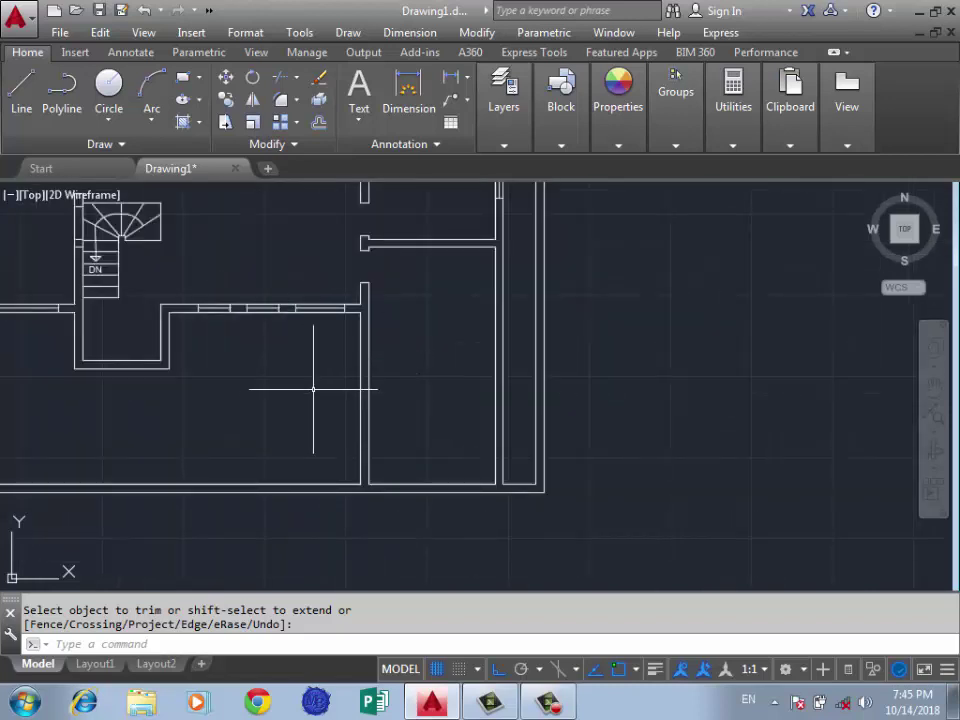
pyautogui.press('Escape')
pyautogui.write('l')
pyautogui.press('Return')
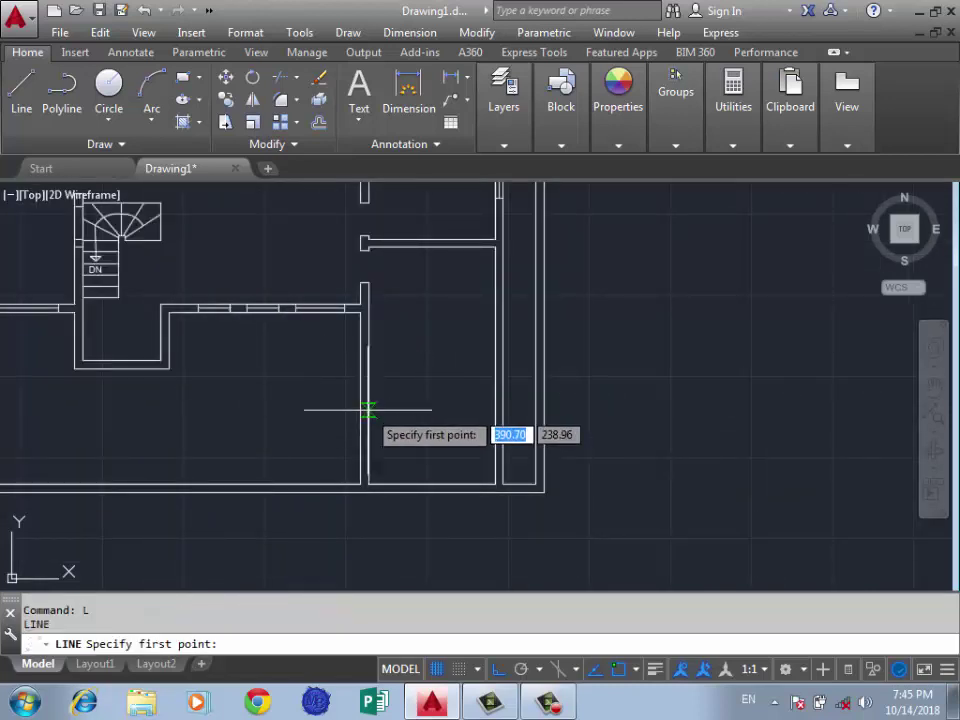
# Draw the frame lines in the wall opening with 0.5, 1.5, 0.5 and 1 segments
pyautogui.scroll(3, 336, 311)
pyautogui.click(352, 197)
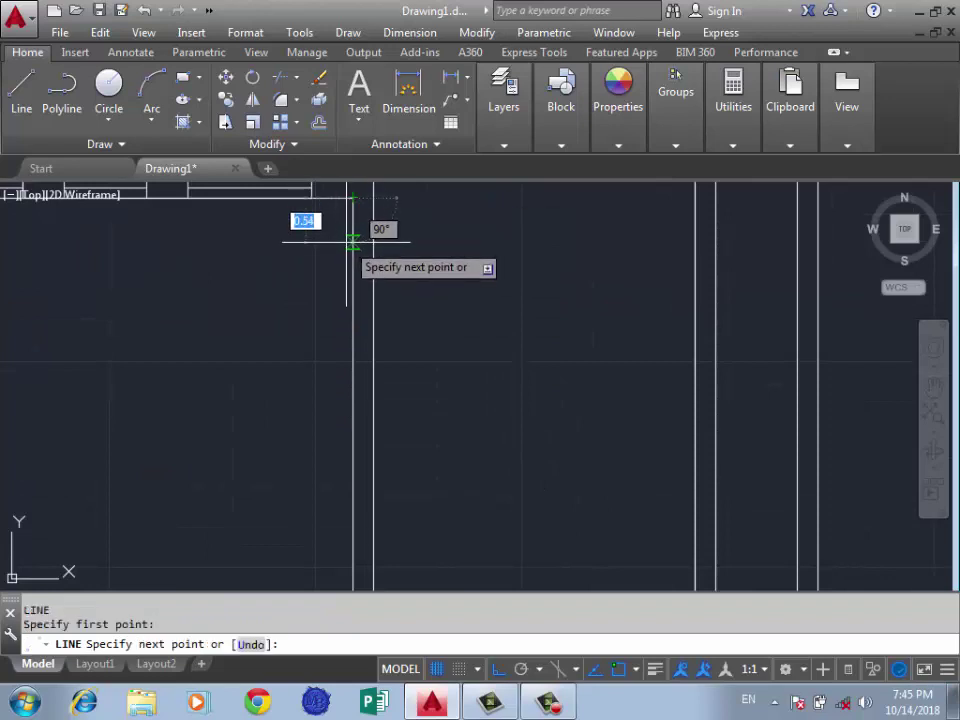
pyautogui.write('0.5')
pyautogui.press('Return')
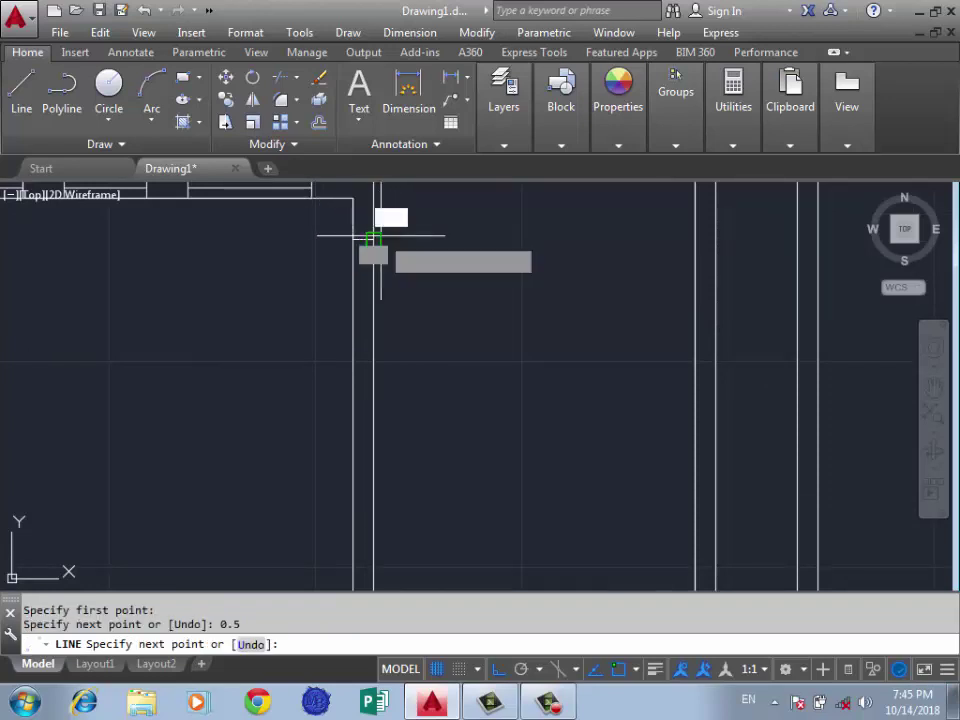
pyautogui.click(373, 239)
pyautogui.write('1.5')
pyautogui.press('Return')
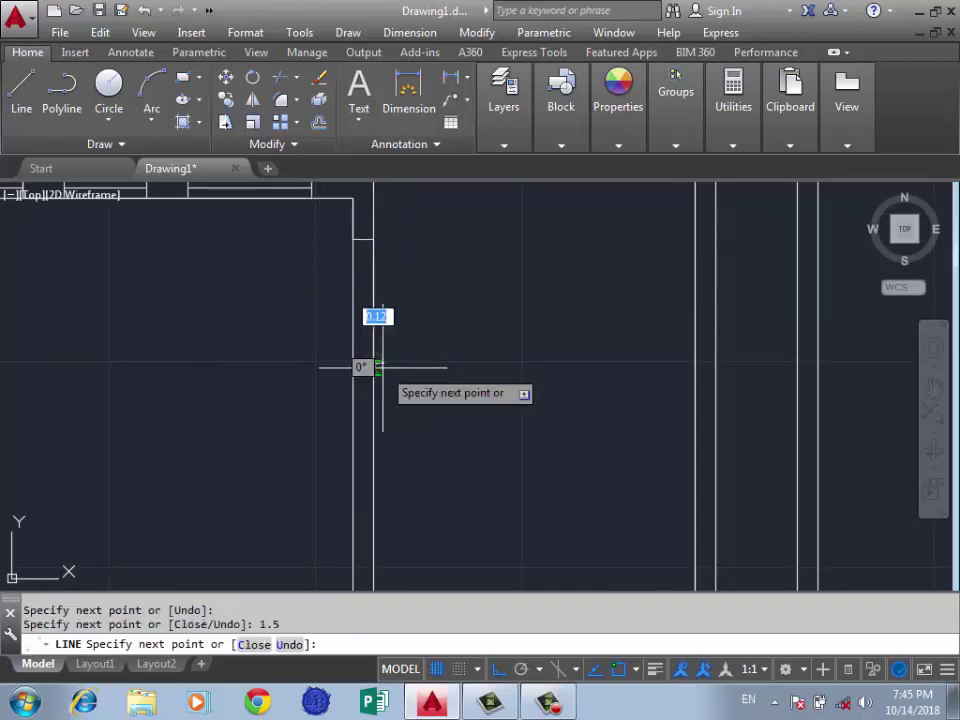
pyautogui.scroll(-2, 366, 366)
pyautogui.click(383, 366)
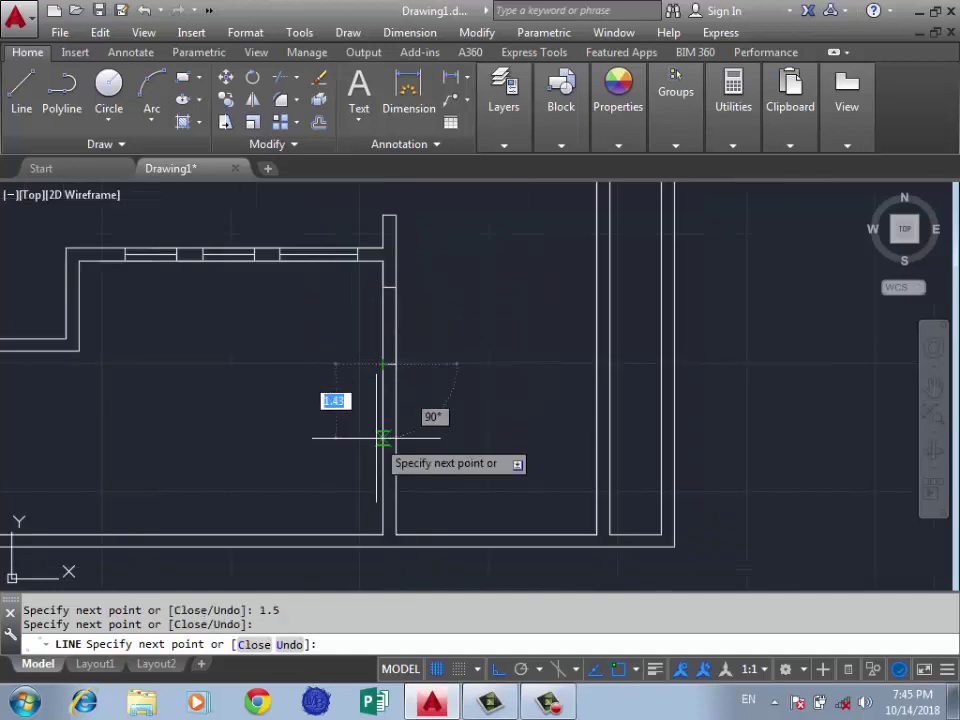
pyautogui.write('0.5')
pyautogui.press('Return')
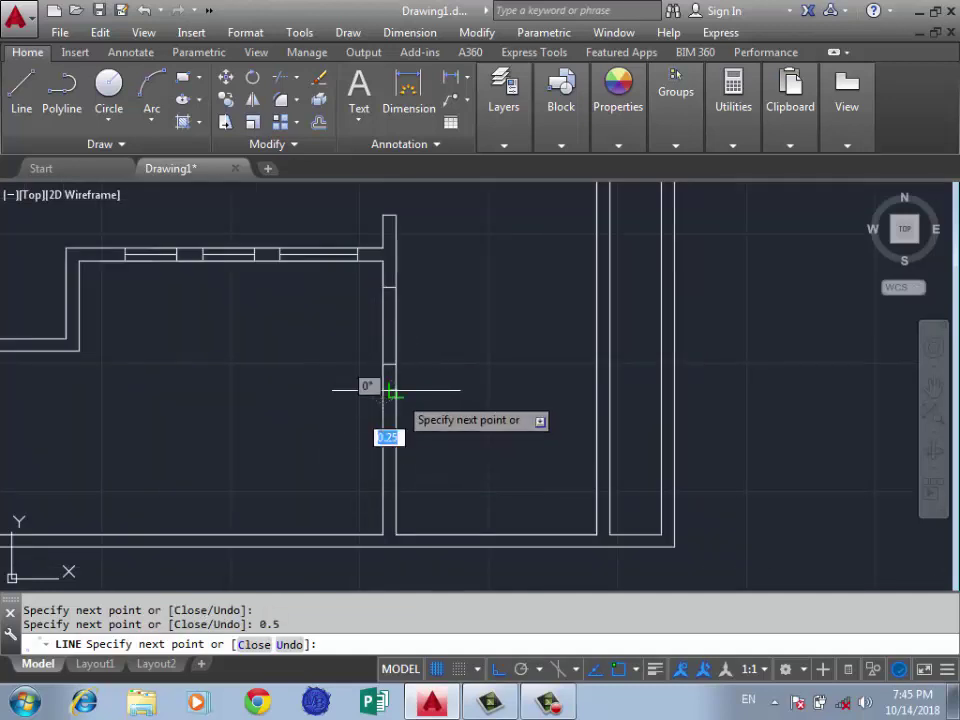
pyautogui.write('1.5')
pyautogui.press('Return')
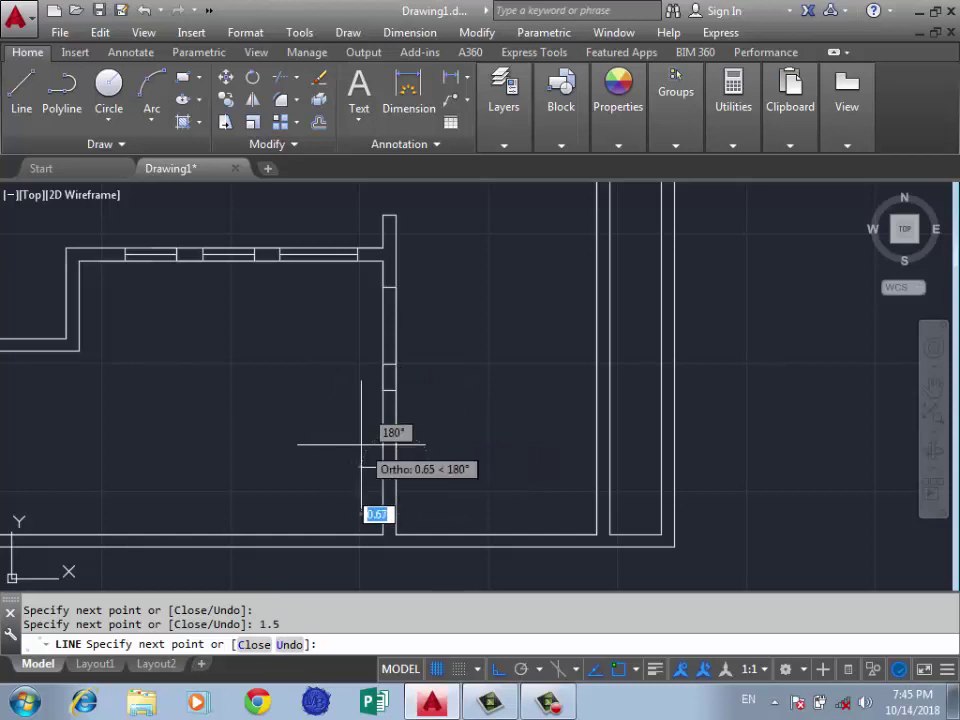
pyautogui.press('Return')
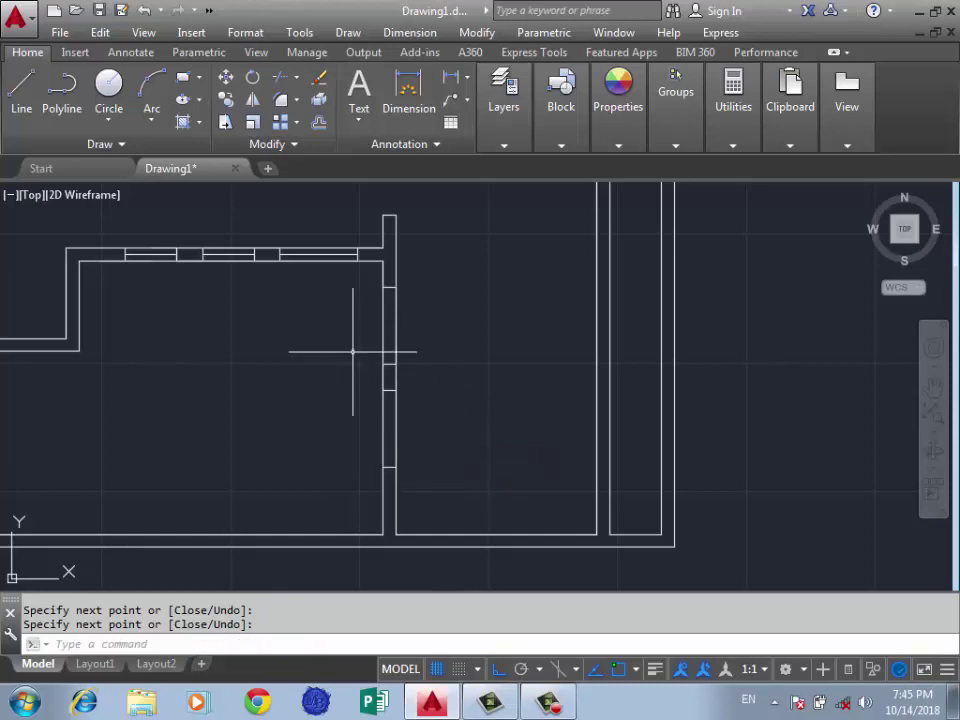
# Draw a closing line from the frame down to the wall's bottom edge
pyautogui.write('l')
pyautogui.press('Return')
pyautogui.scroll(2, 390, 291)
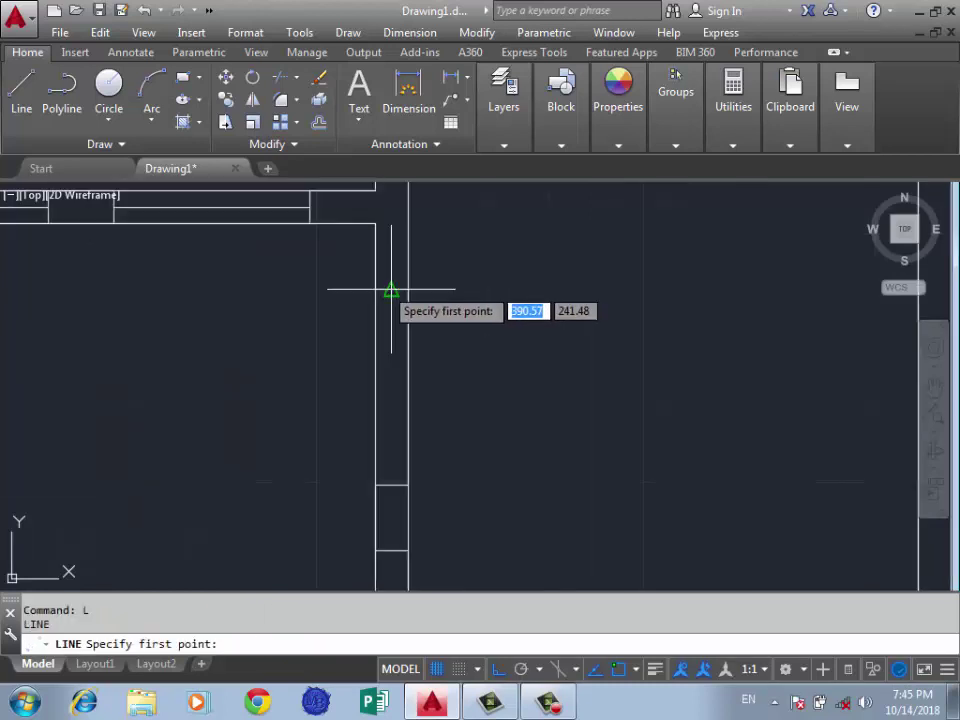
pyautogui.scroll(1, 390, 290)
pyautogui.click(385, 262)
pyautogui.scroll(-3, 385, 262)
pyautogui.scroll(3, 377, 452)
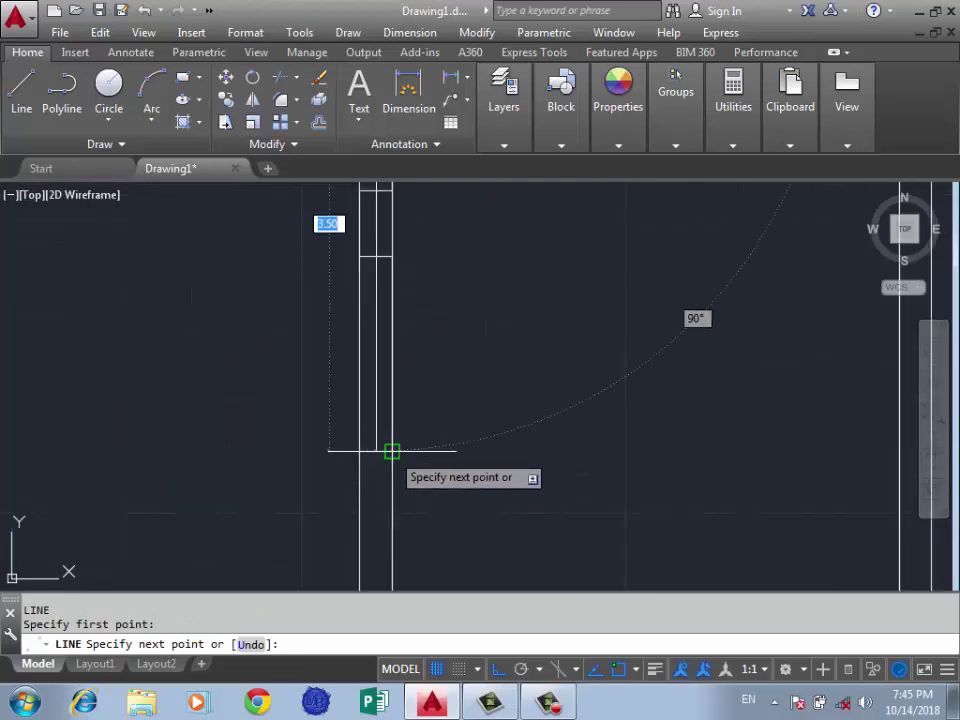
pyautogui.click(376, 451)
pyautogui.press('Return')
pyautogui.write('tr')
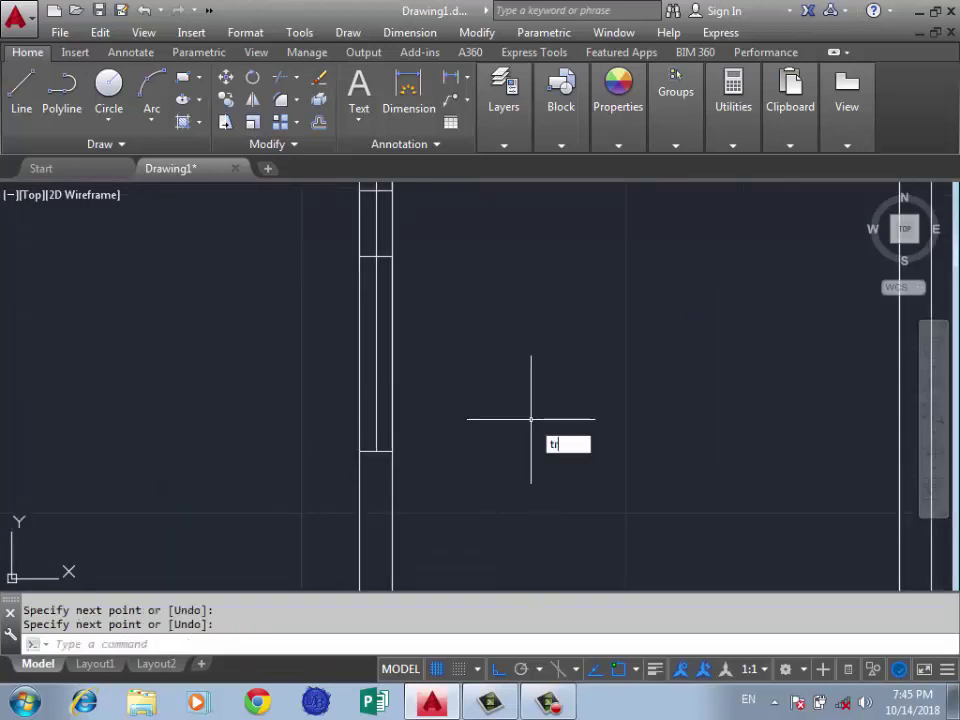
# Trim the wall lines using every line as a boundary
pyautogui.press('Return')
pyautogui.press('Return')
pyautogui.scroll(-3, 538, 324)
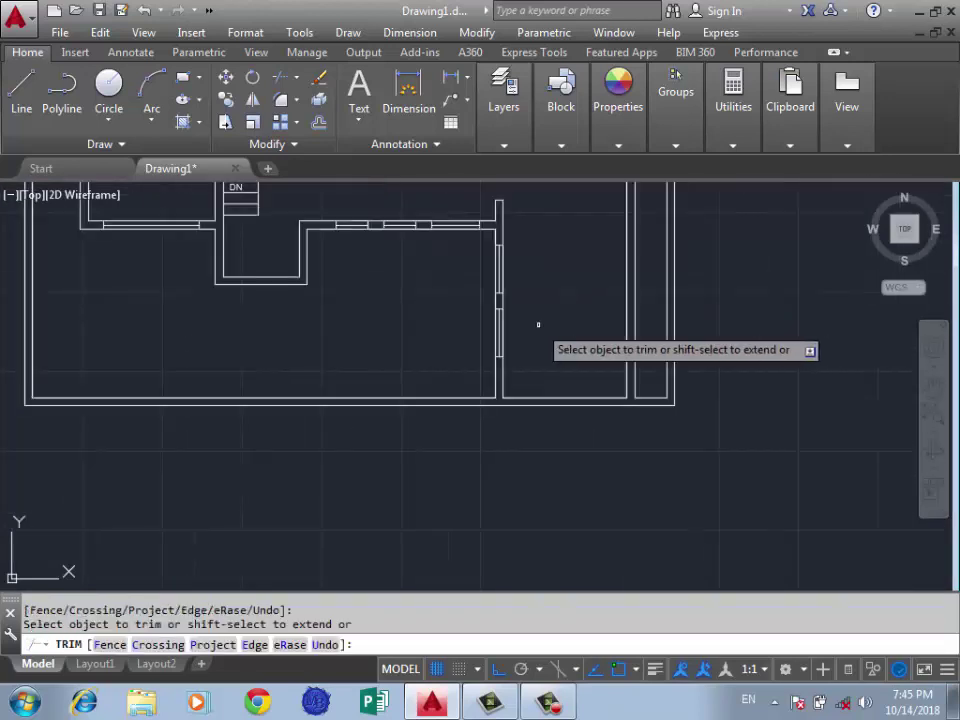
pyautogui.scroll(-4, 538, 324)
pyautogui.press('Return')
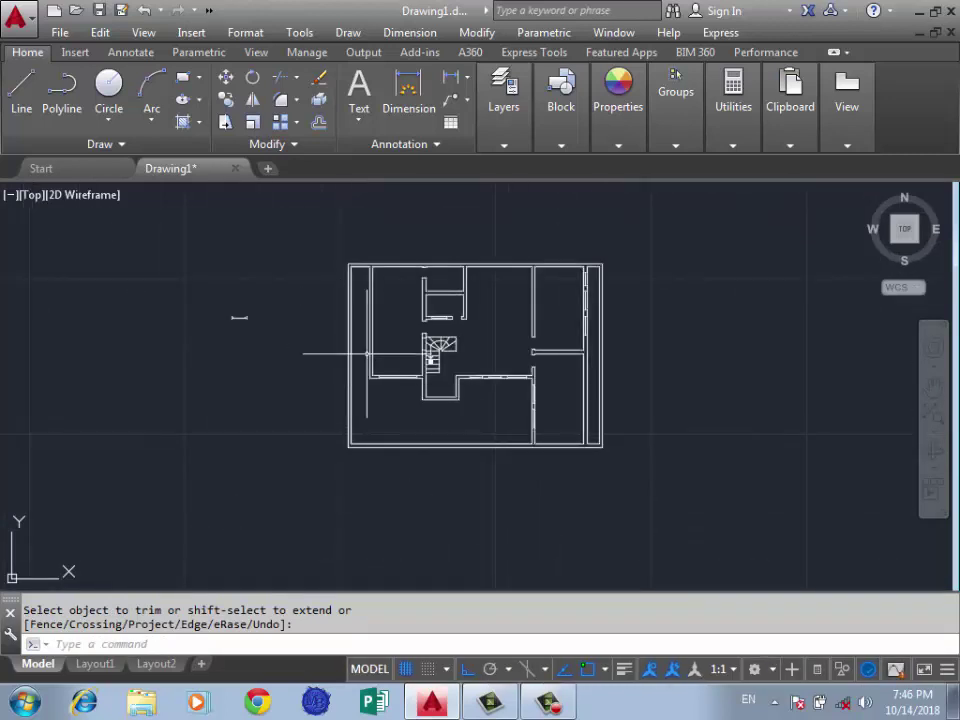
pyautogui.scroll(2, 367, 353)
pyautogui.scroll(-4, 300, 321)
pyautogui.scroll(4, 355, 325)
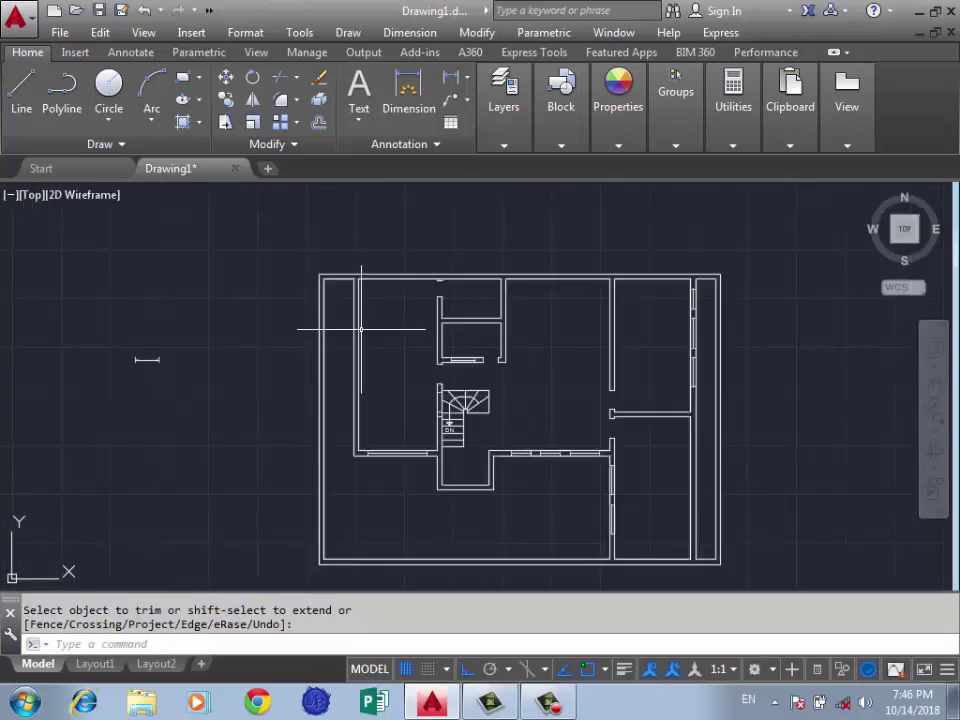
pyautogui.scroll(-2, 473, 310)
pyautogui.click(295, 320)
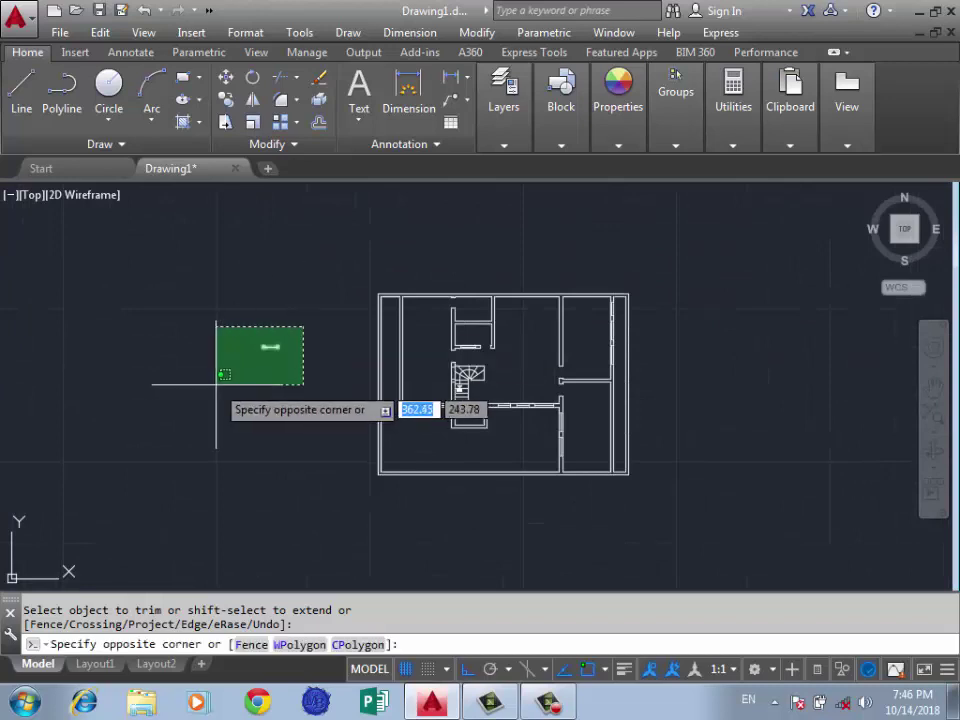
pyautogui.press('Escape')
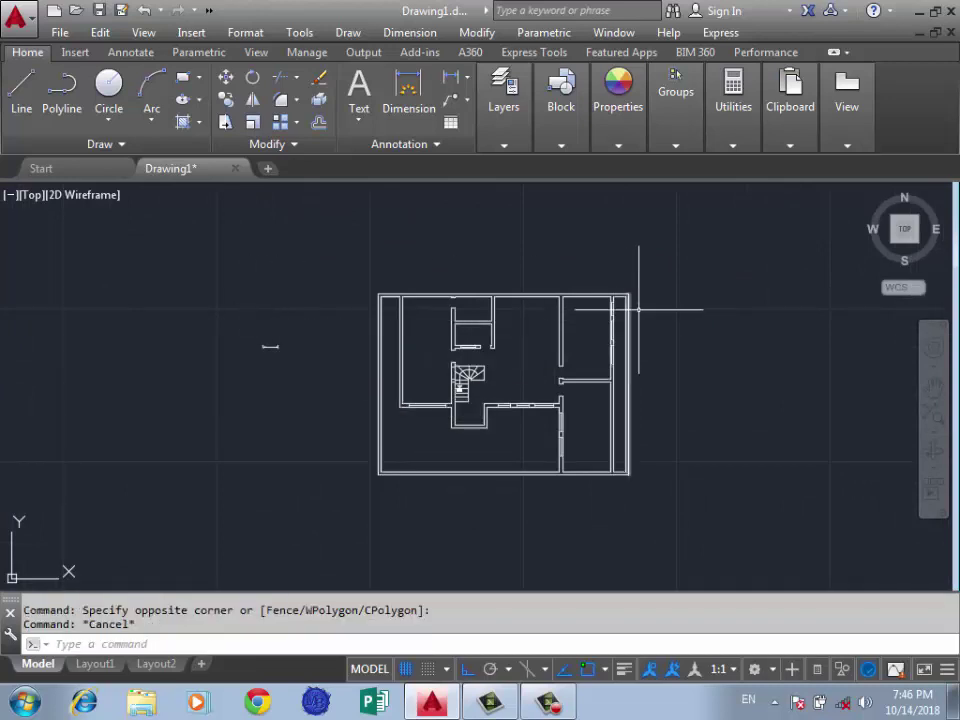
pyautogui.scroll(4, 638, 300)
pyautogui.scroll(-4, 615, 280)
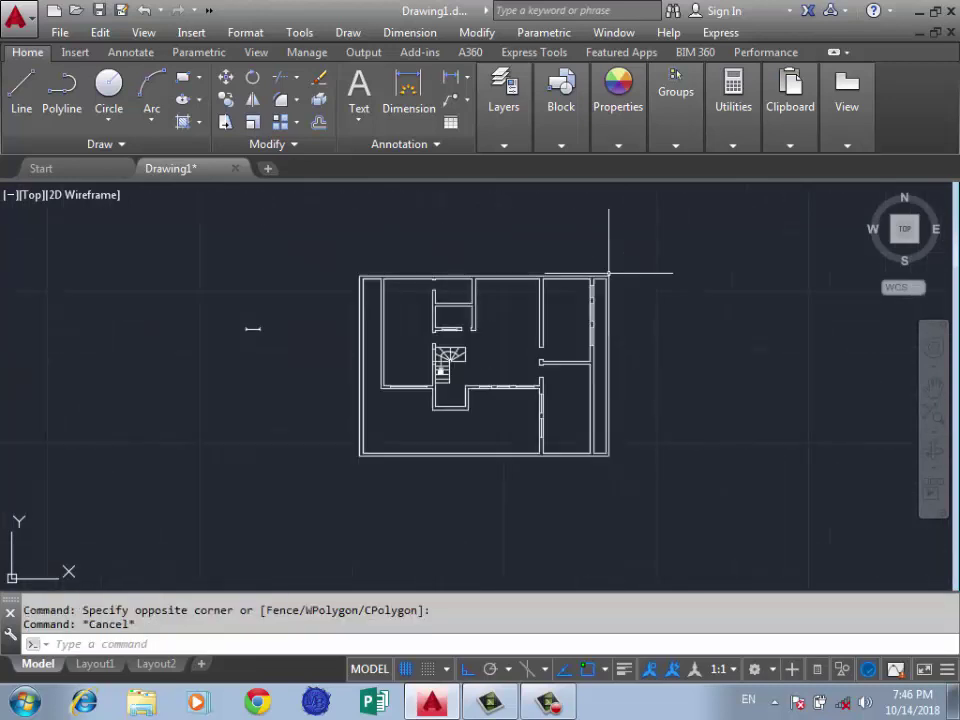
pyautogui.scroll(4, 625, 240)
pyautogui.scroll(-2, 690, 218)
pyautogui.click(657, 211)
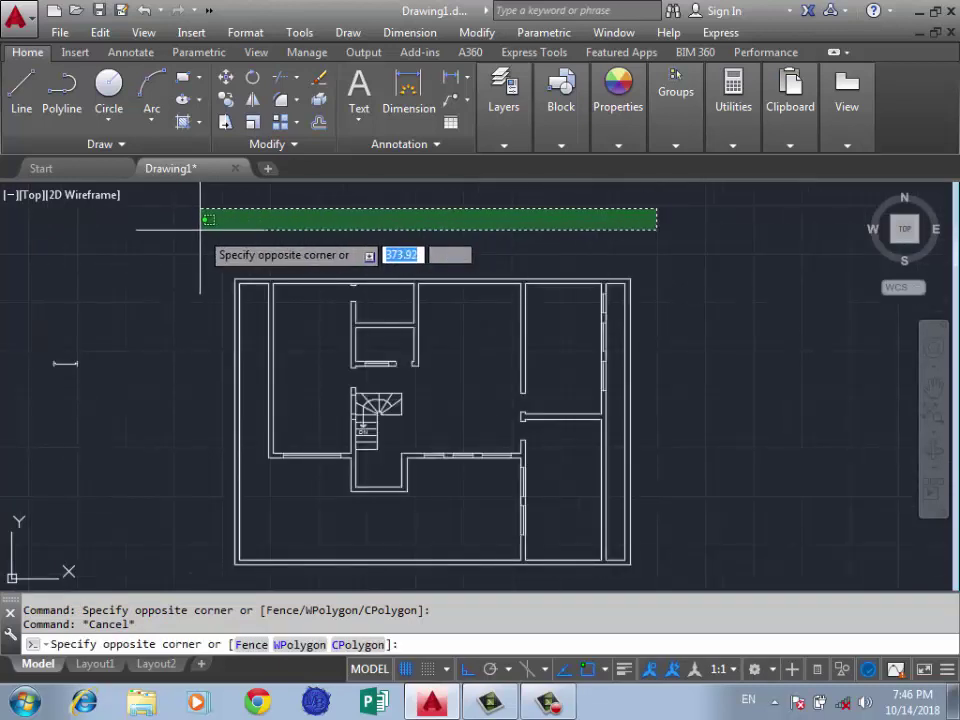
pyautogui.press('Escape')
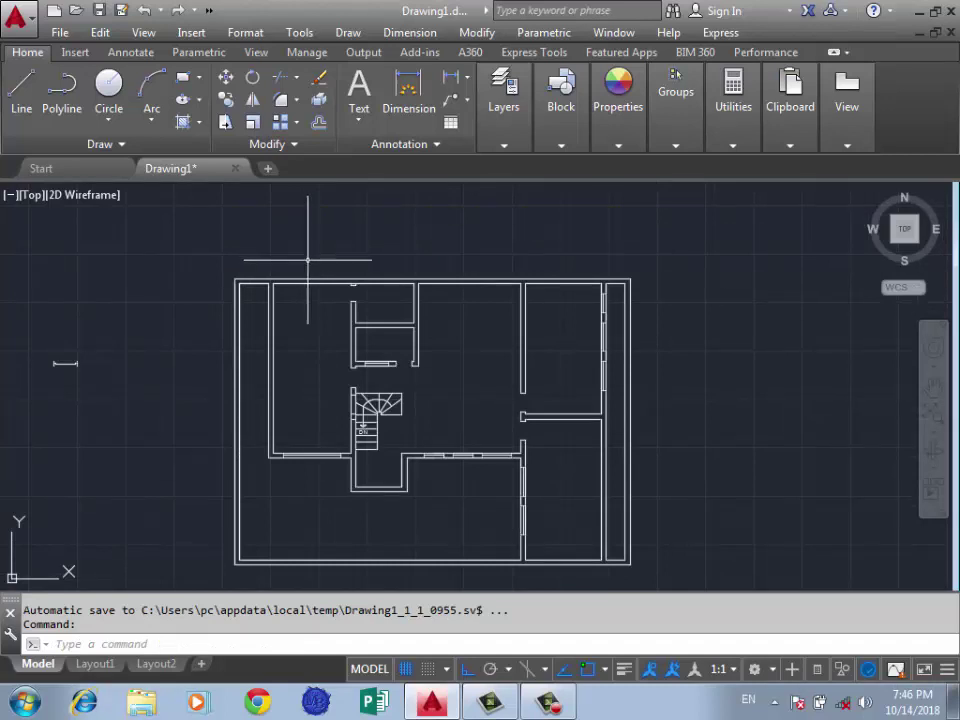
pyautogui.scroll(-2, 520, 205)
pyautogui.click(657, 218)
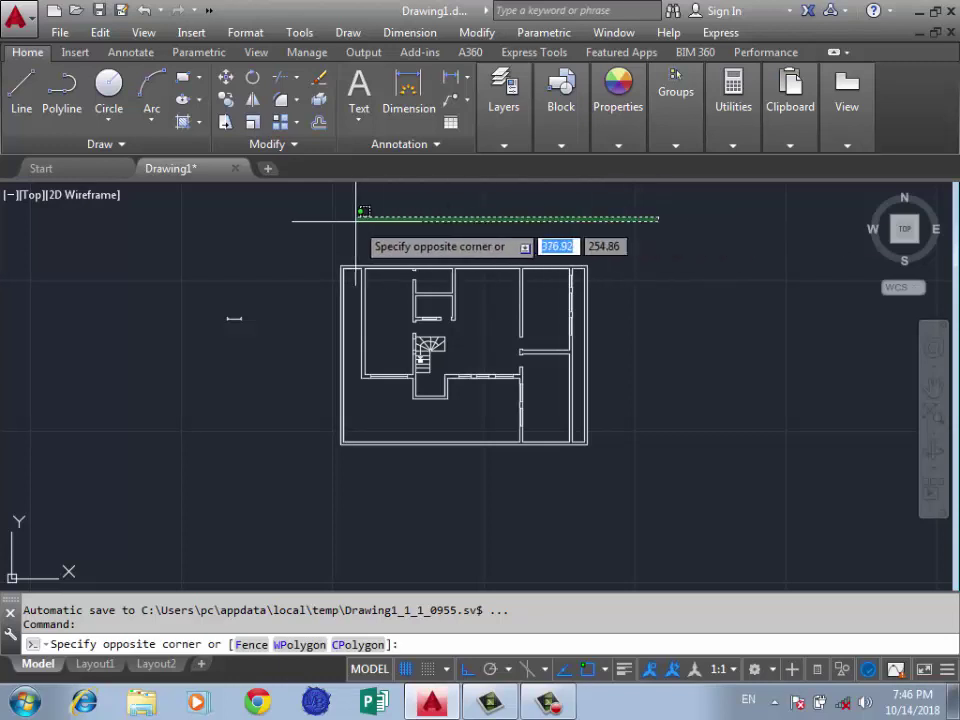
pyautogui.click(270, 248)
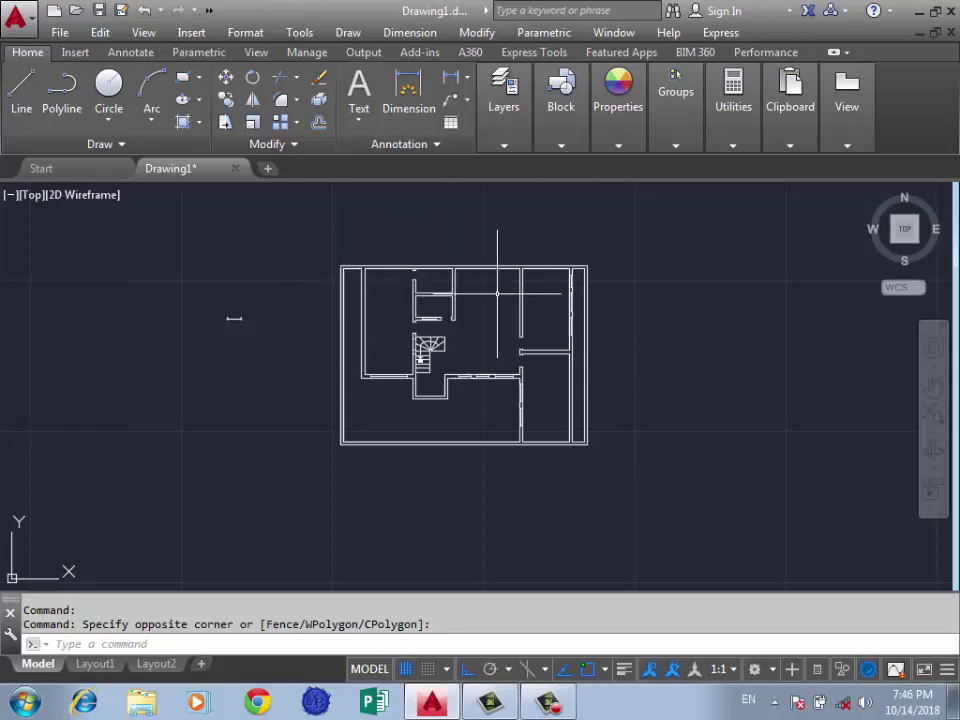
pyautogui.scroll(2, 498, 292)
pyautogui.click(522, 265)
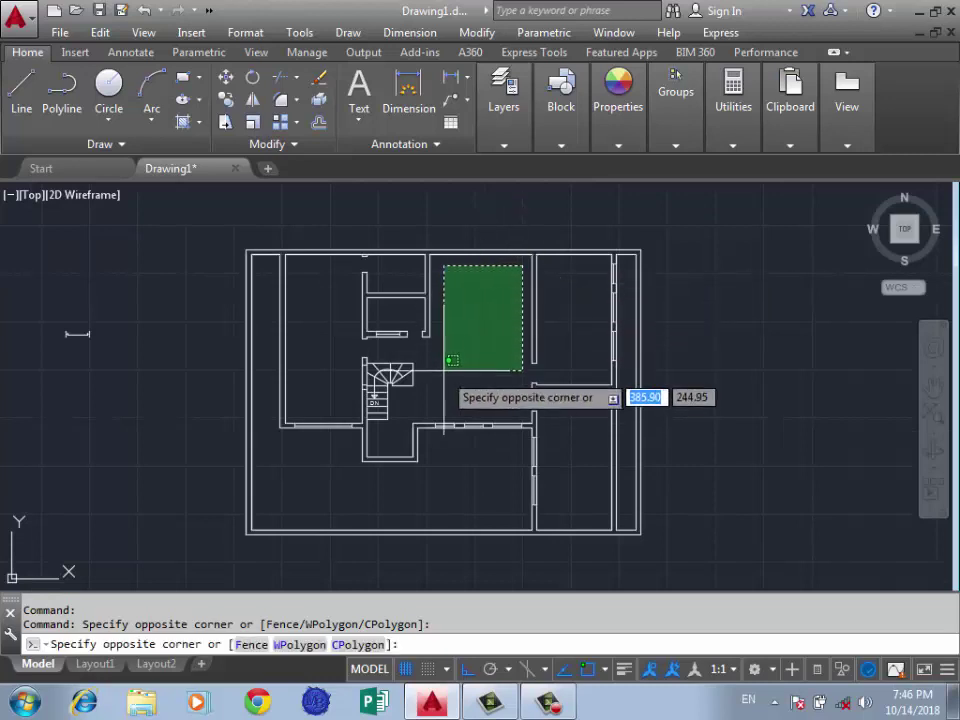
pyautogui.click(432, 407)
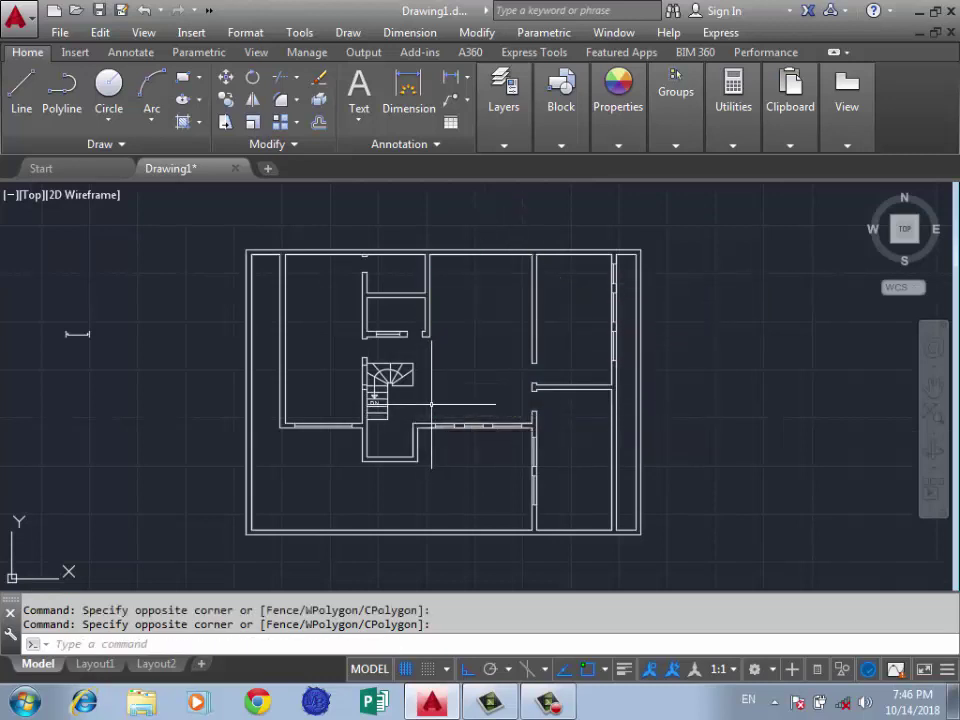
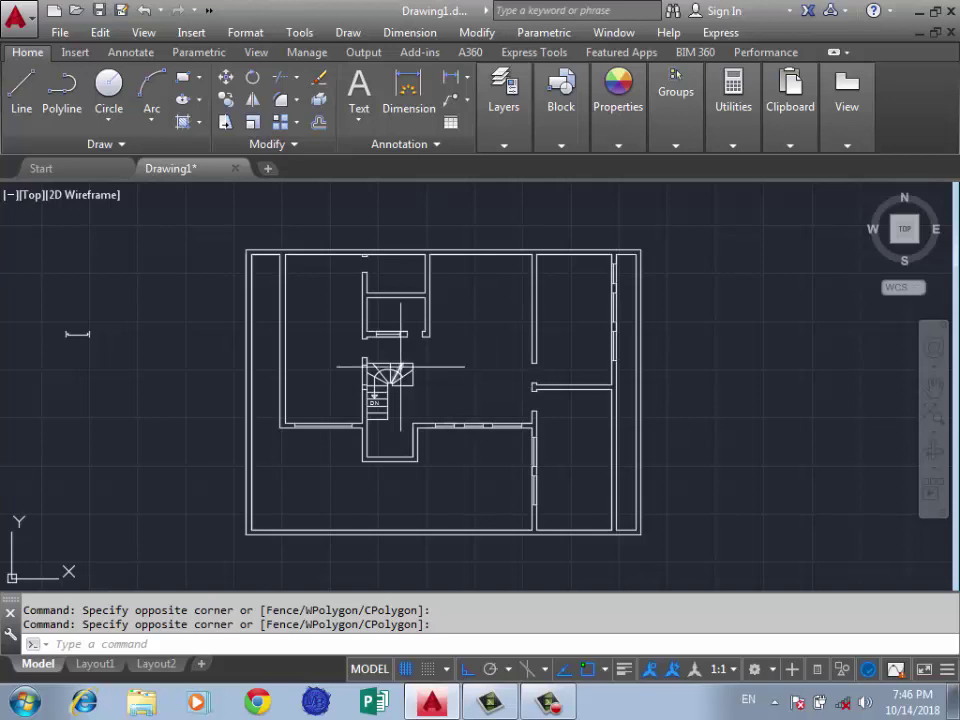
# Copy the whole ground-floor plan, walls and stair included, and place the duplicate to its right
pyautogui.write('c')
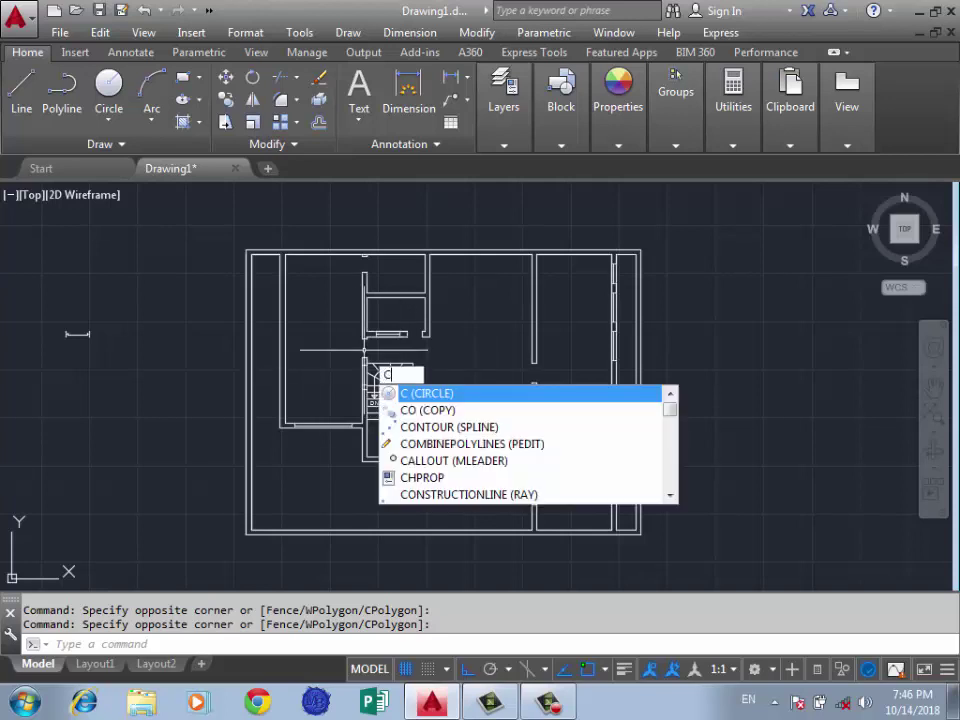
pyautogui.write('o')
pyautogui.press('Return')
pyautogui.click(723, 217)
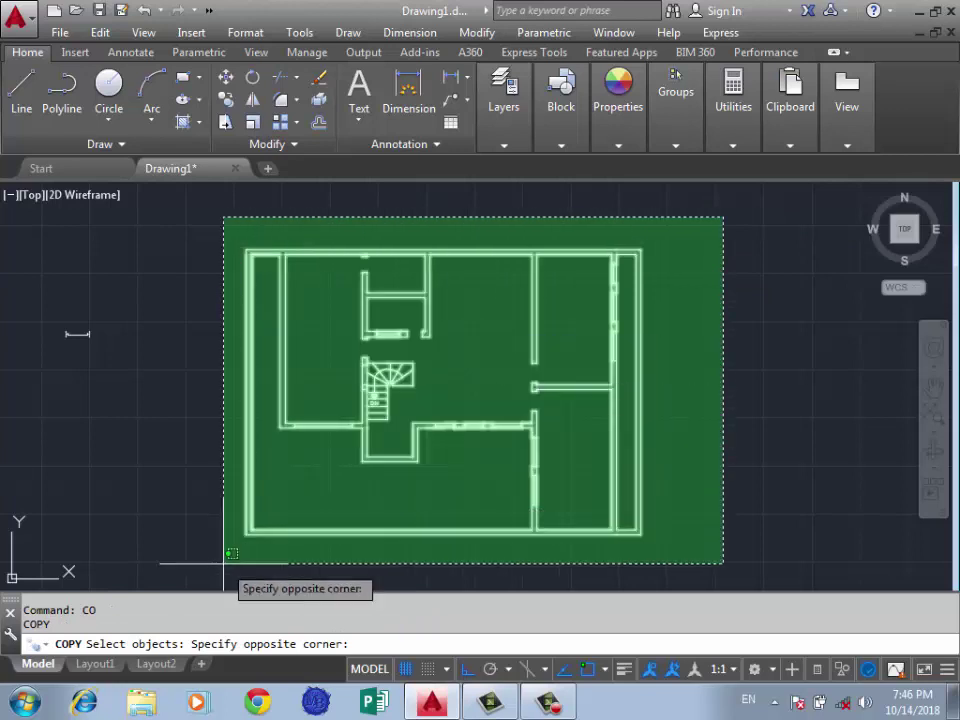
pyautogui.click(229, 553)
pyautogui.press('Return')
pyautogui.click(246, 534)
pyautogui.scroll(-2, 150, 510)
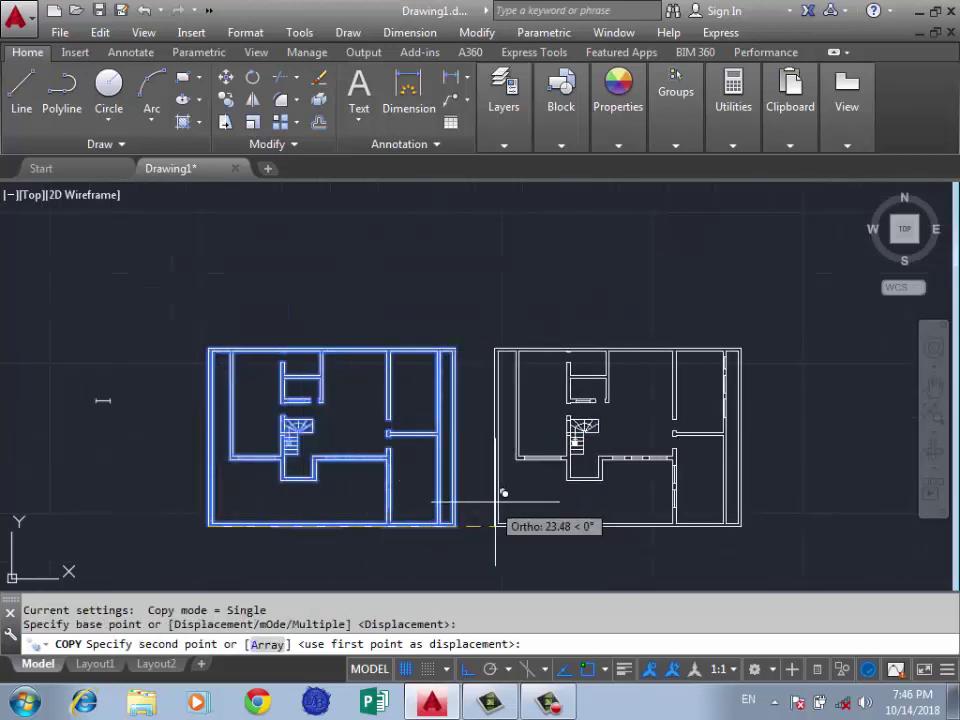
pyautogui.scroll(-2, 146, 485)
pyautogui.click(508, 510)
pyautogui.scroll(-2, 93, 457)
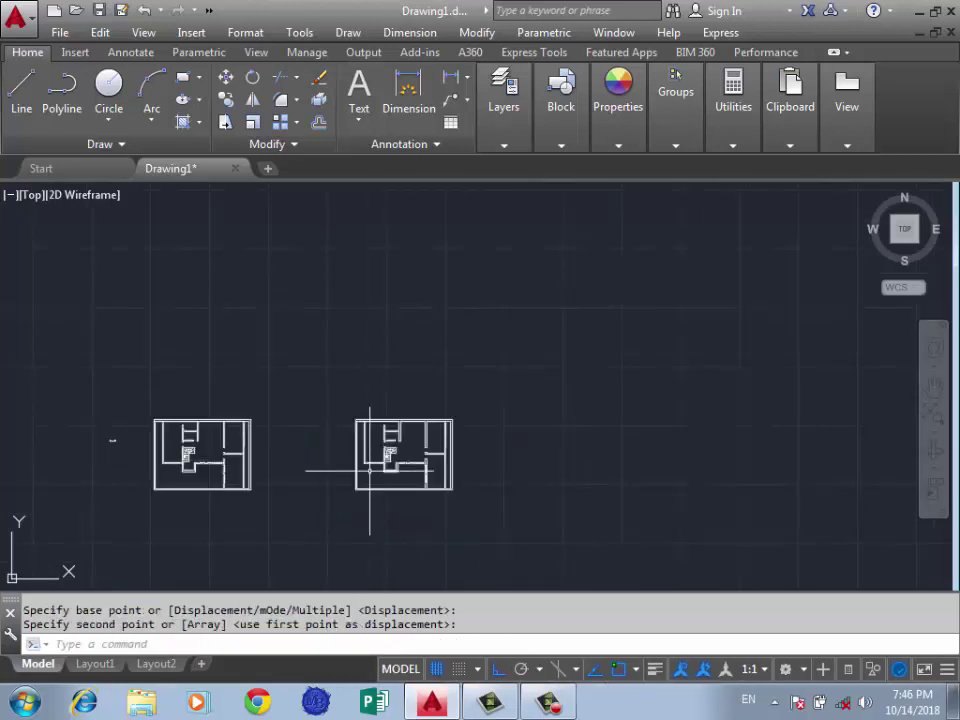
pyautogui.scroll(4, 413, 465)
pyautogui.scroll(-2, 403, 368)
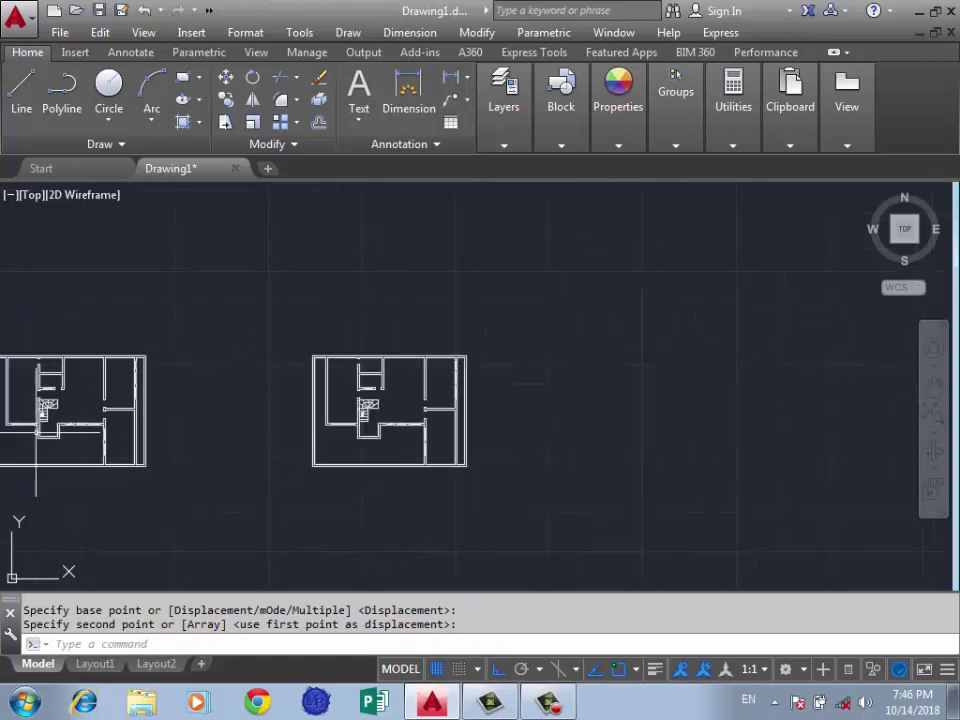
pyautogui.scroll(2, 332, 411)
pyautogui.scroll(4, 332, 411)
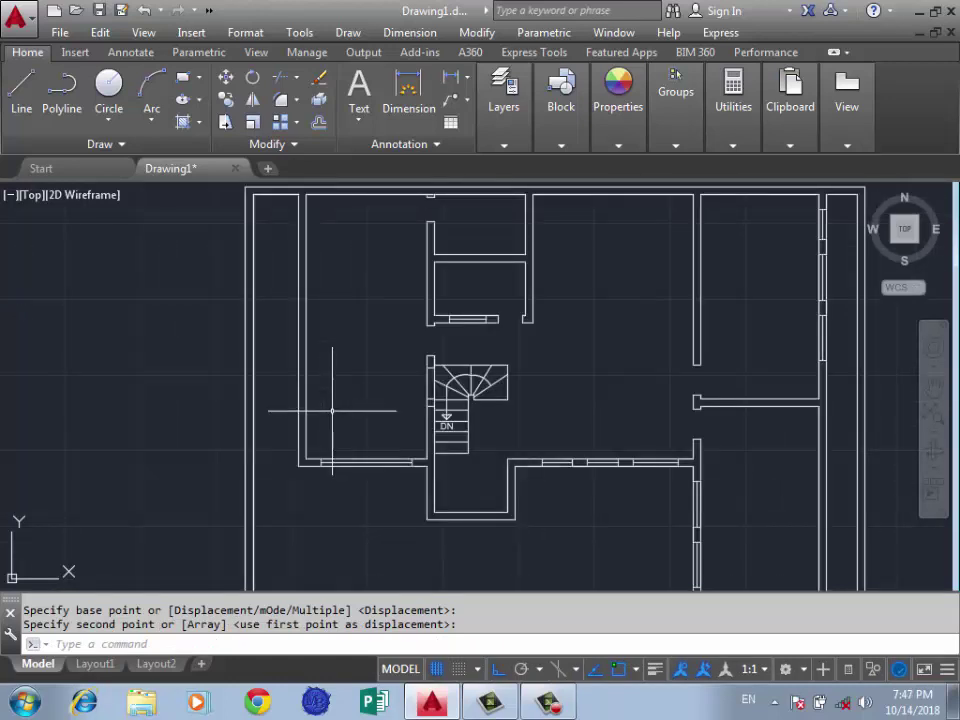
pyautogui.scroll(-2, 332, 411)
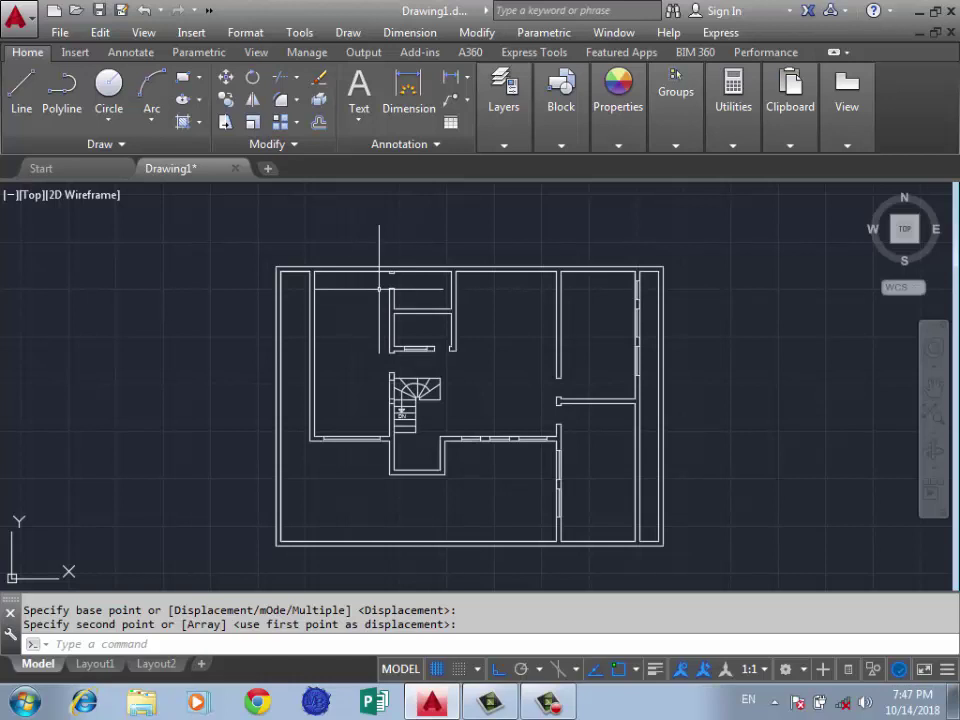
# Draw a wall line from the corner 2 units down, then across to the left wall
pyautogui.scroll(4, 360, 282)
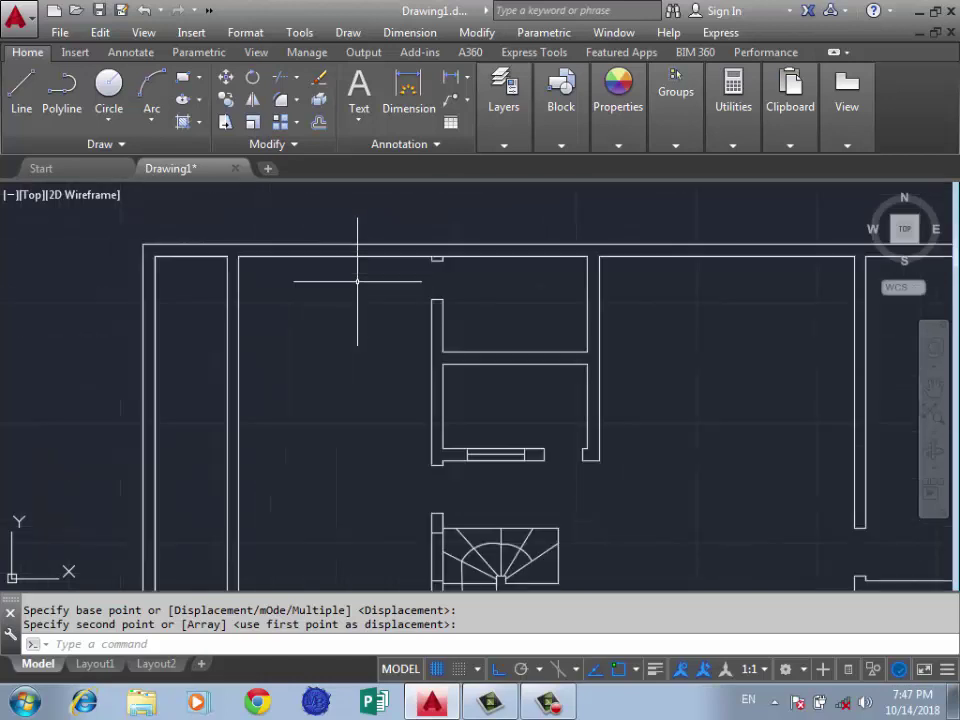
pyautogui.write('l')
pyautogui.press('Return')
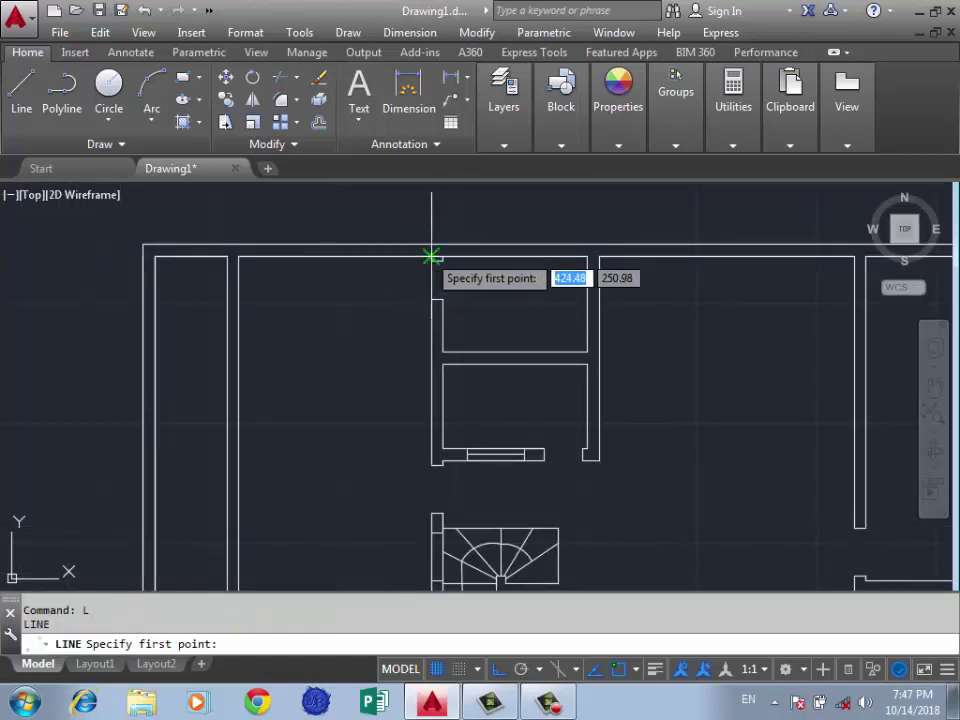
pyautogui.click(436, 258)
pyautogui.write('2')
pyautogui.press('Return')
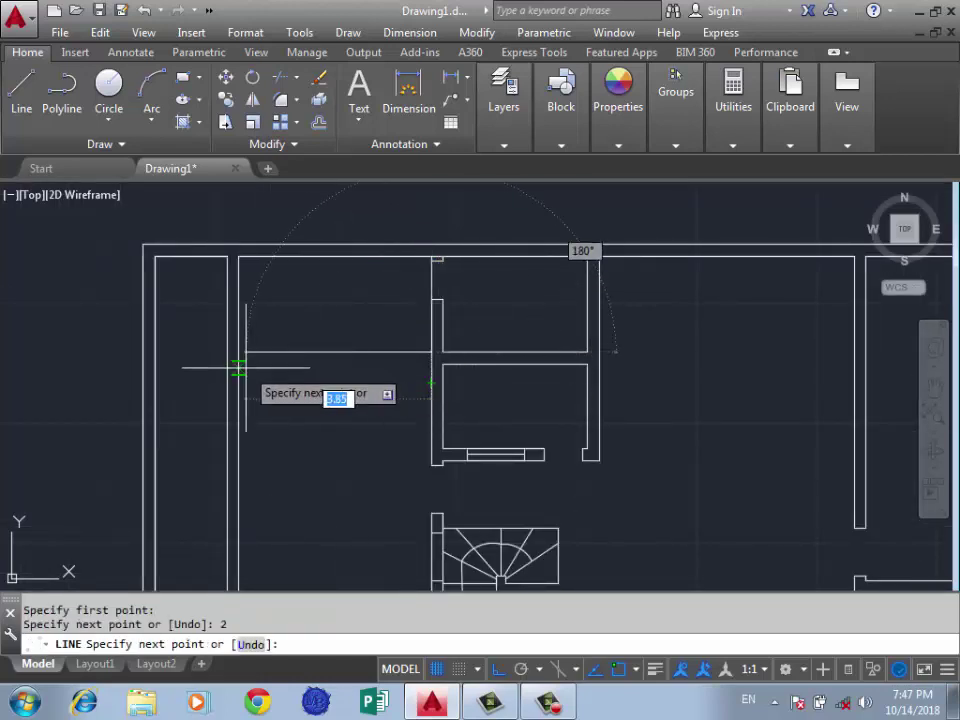
pyautogui.click(238, 351)
pyautogui.press('Return')
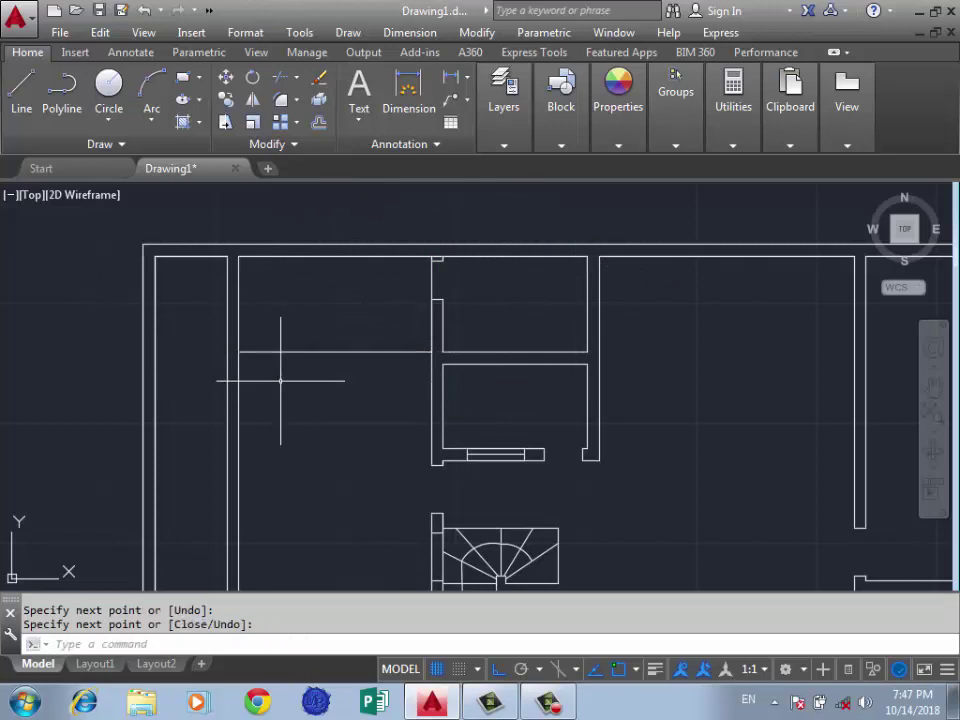
# Offset the new wall line 0.25 below it to form the wall's second face
pyautogui.write('o')
pyautogui.press('Return')
pyautogui.write('0.2')
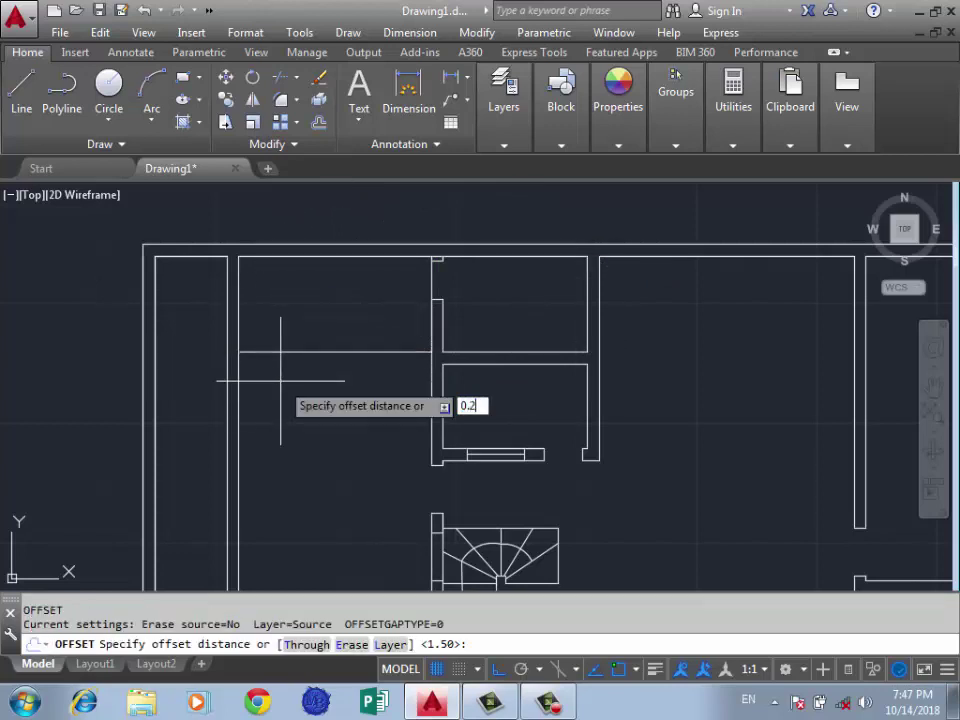
pyautogui.write('5')
pyautogui.press('Return')
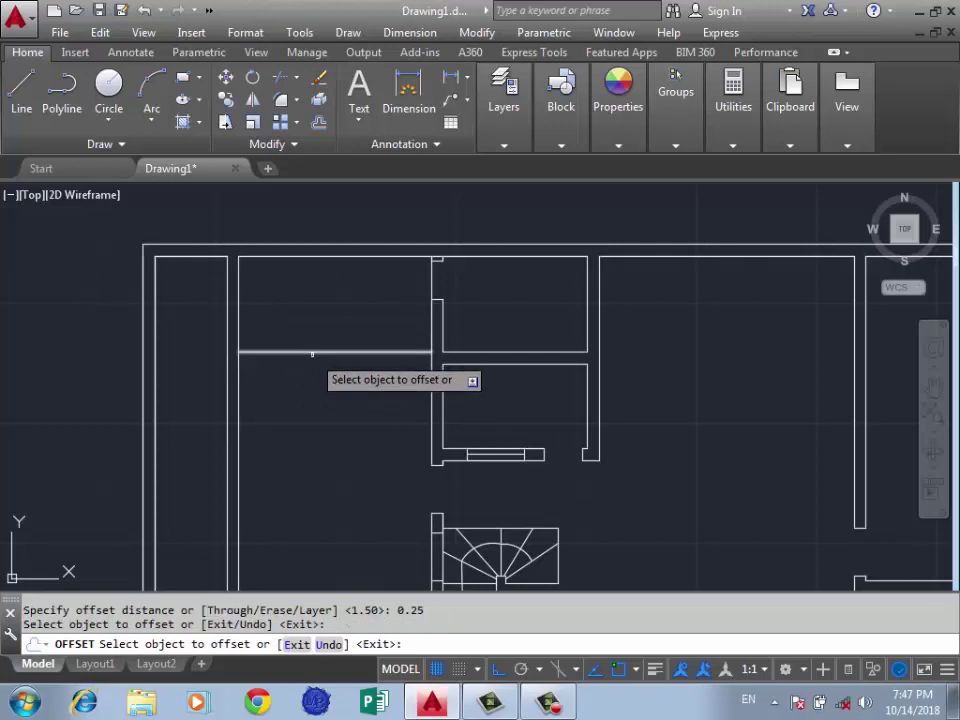
pyautogui.click(312, 353)
pyautogui.click(311, 450)
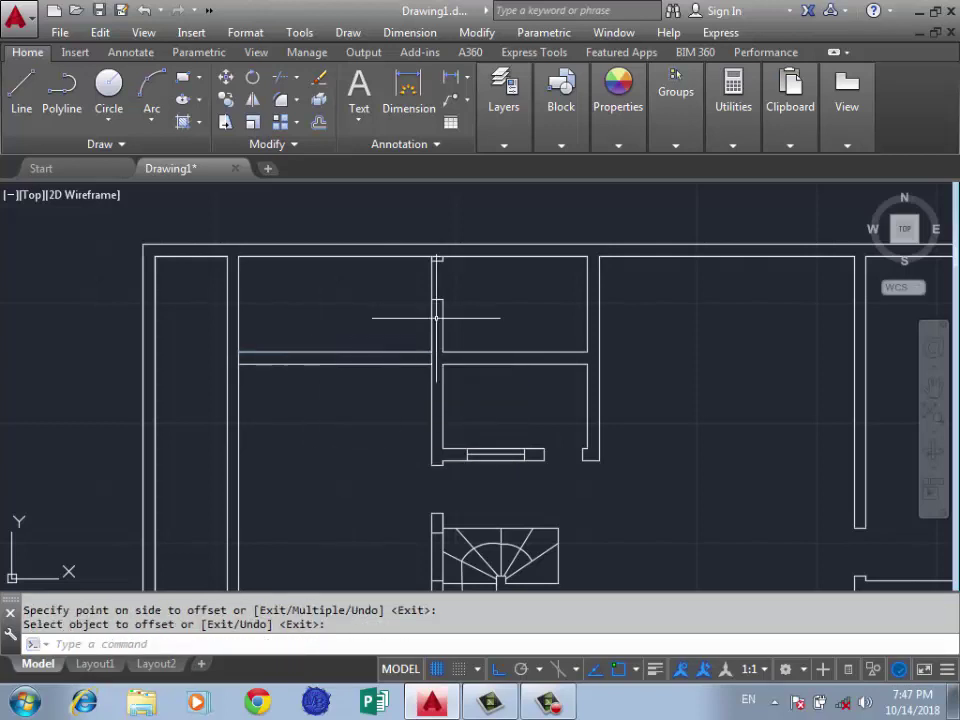
# Delete the short wall segments at the central partition junction
pyautogui.scroll(4, 436, 318)
pyautogui.click(415, 236)
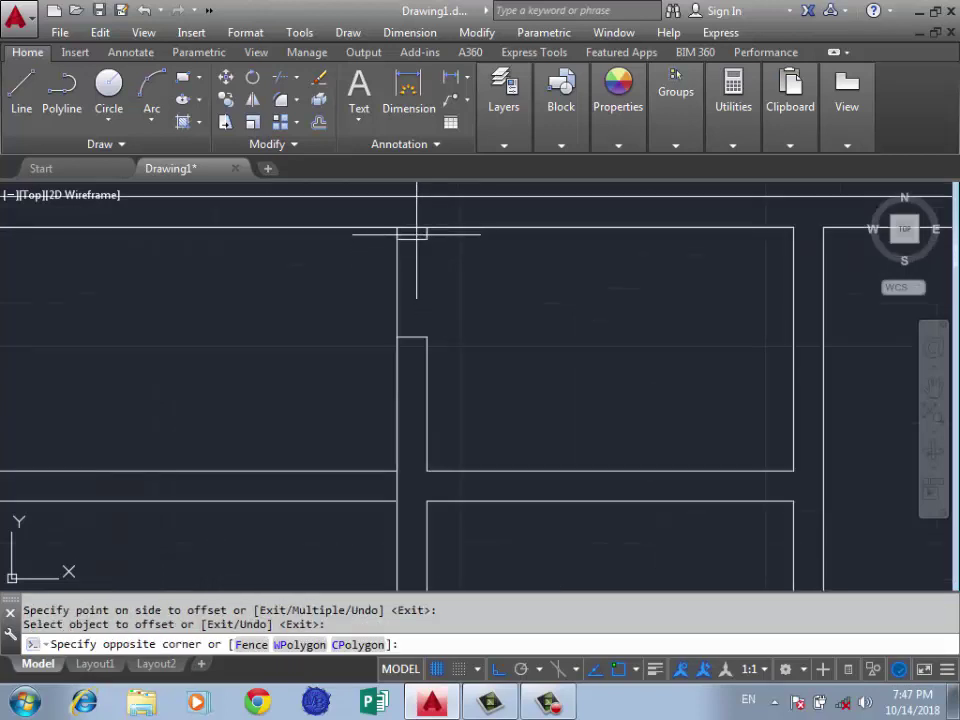
pyautogui.click(422, 337)
pyautogui.press('Delete')
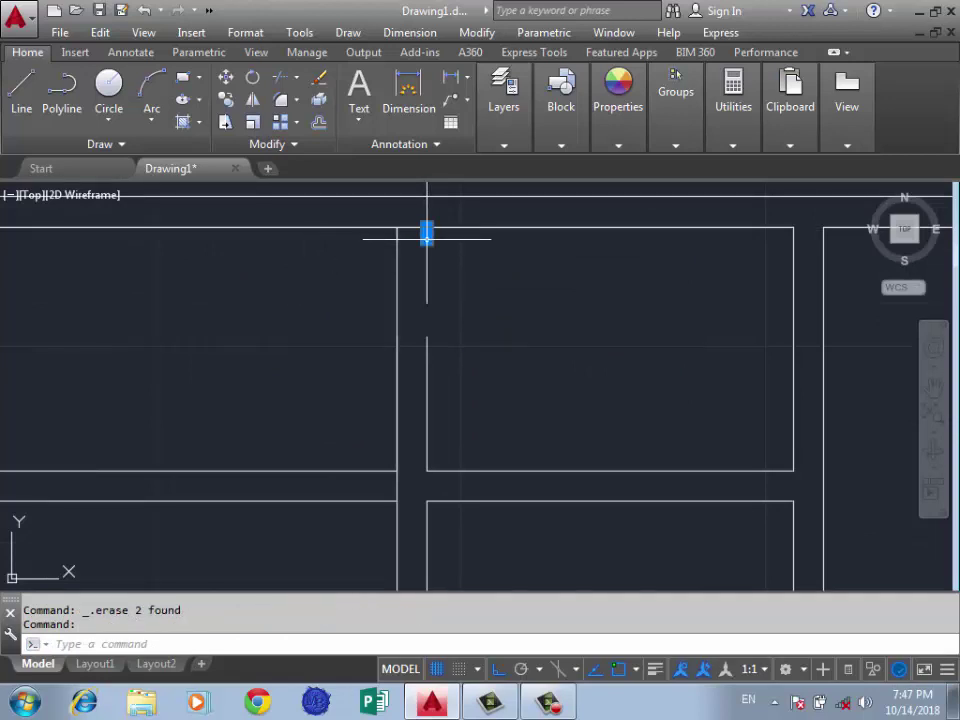
# Delete the two wall lines crossing the new wall to open the gap
pyautogui.click(427, 236)
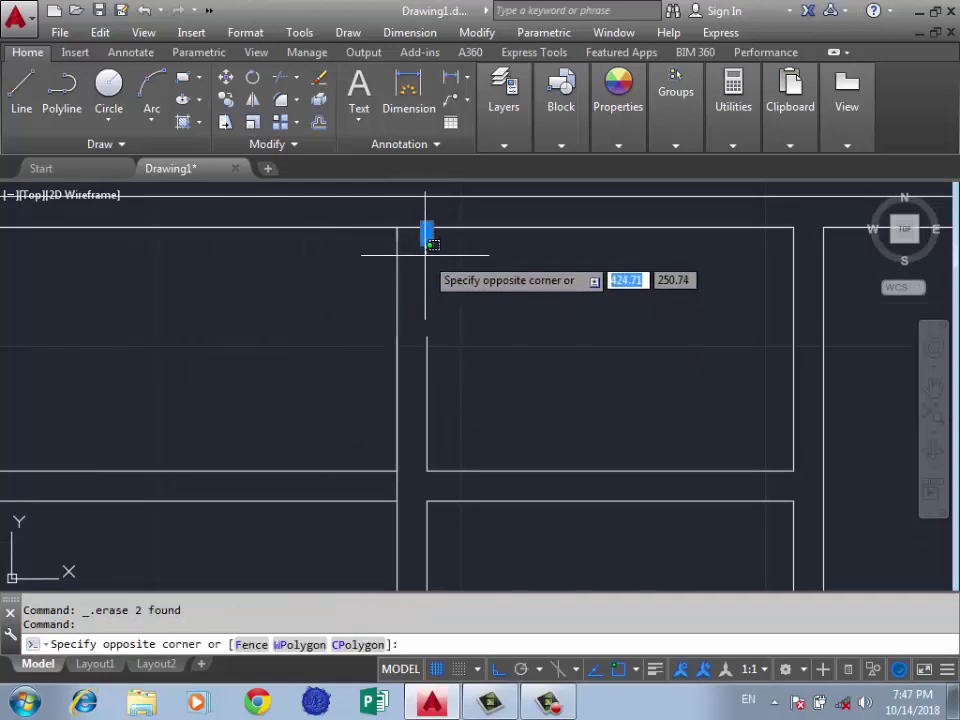
pyautogui.click(428, 226)
pyautogui.click(408, 315)
pyautogui.scroll(2, 418, 320)
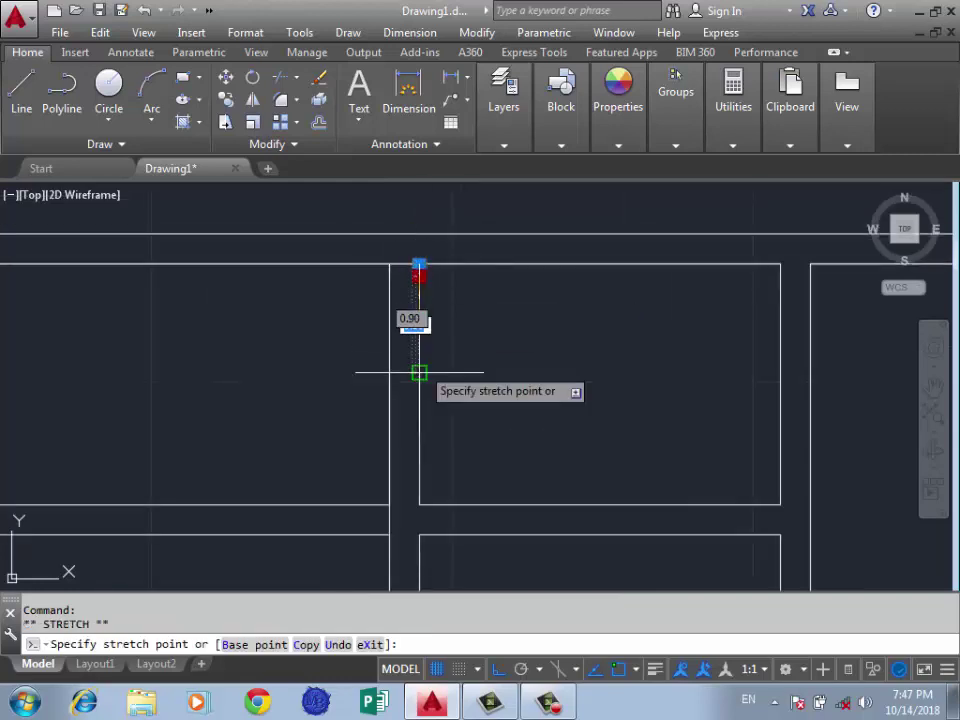
pyautogui.press('Escape')
pyautogui.press('Escape')
pyautogui.scroll(-4, 312, 332)
pyautogui.click(448, 360)
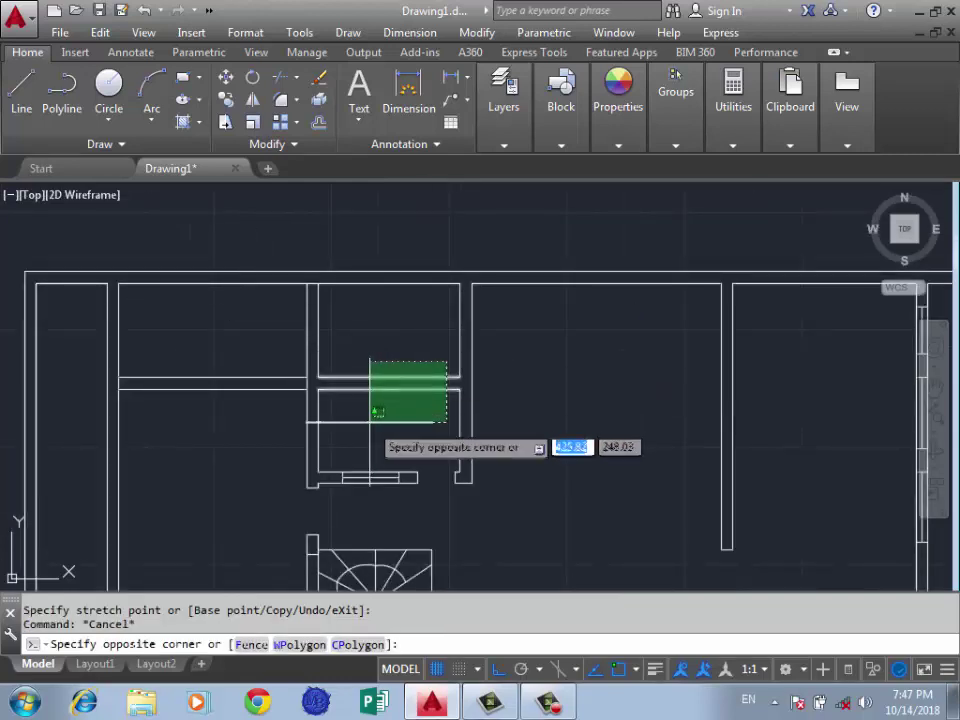
pyautogui.click(353, 404)
pyautogui.press('Delete')
pyautogui.write('EX')
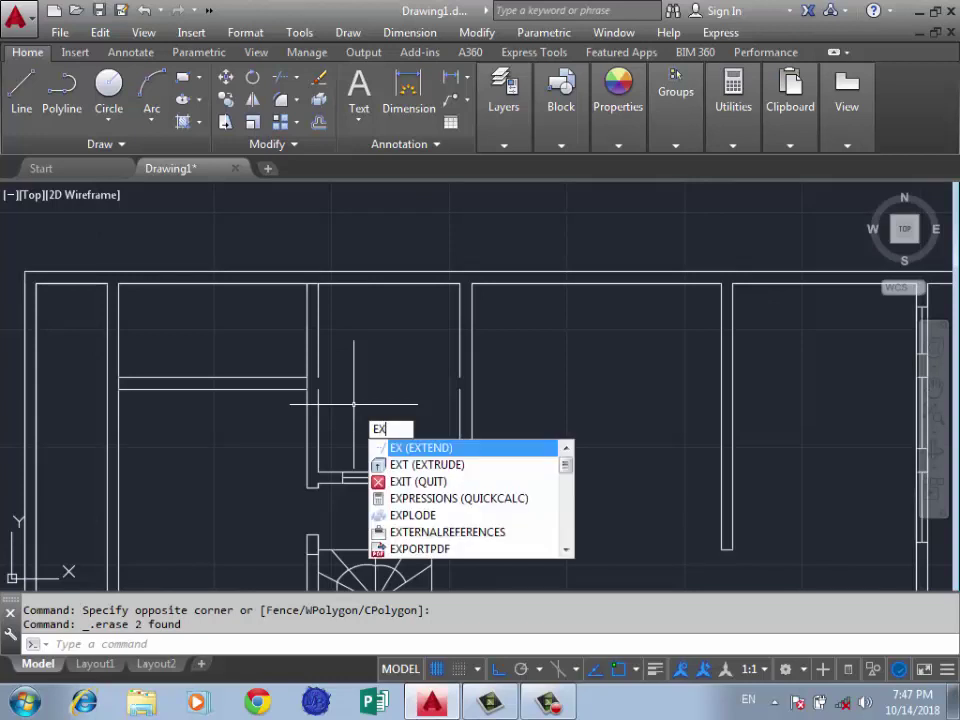
# Extend the vertical wall line down to its boundary
pyautogui.press('Return')
pyautogui.press('Return')
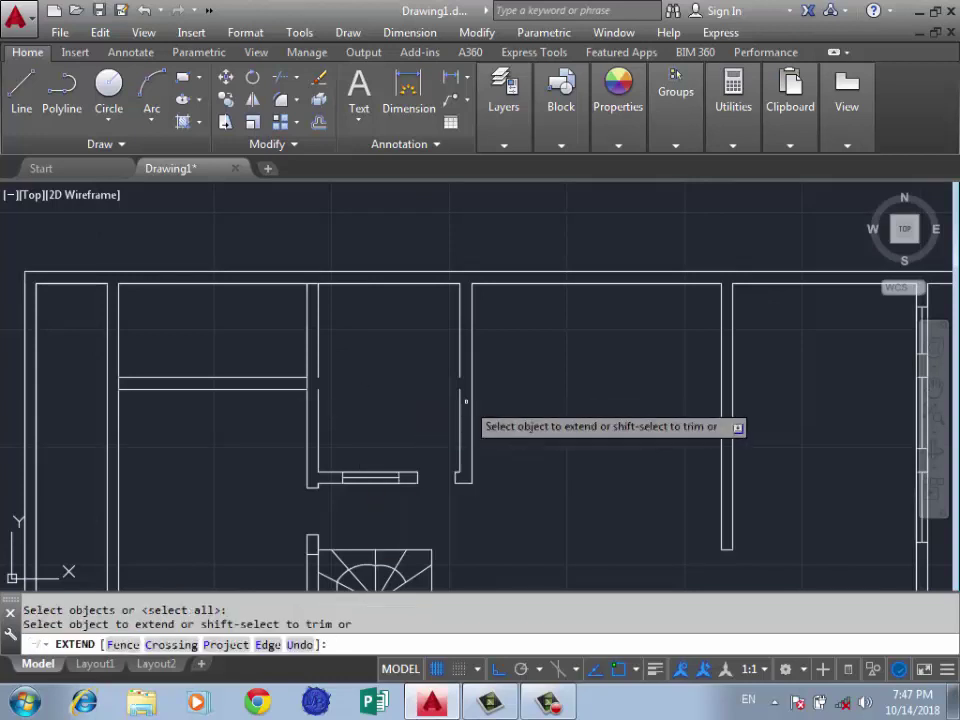
pyautogui.click(460, 397)
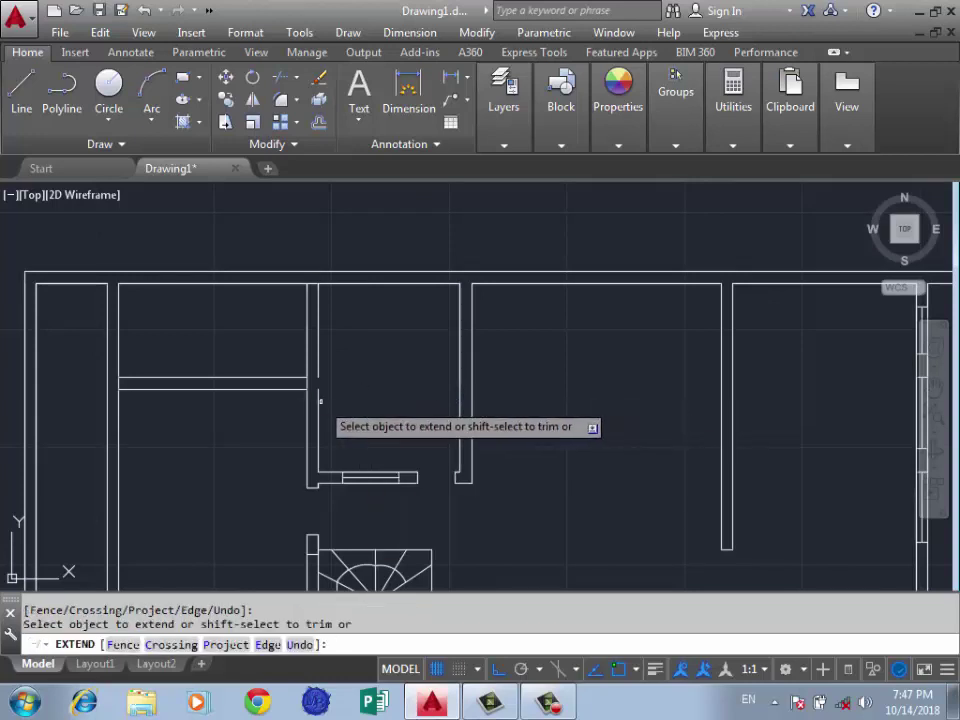
pyautogui.press('Return')
# Zoom in on the copied stair to prepare for removing its winder lines
pyautogui.scroll(-3, 411, 357)
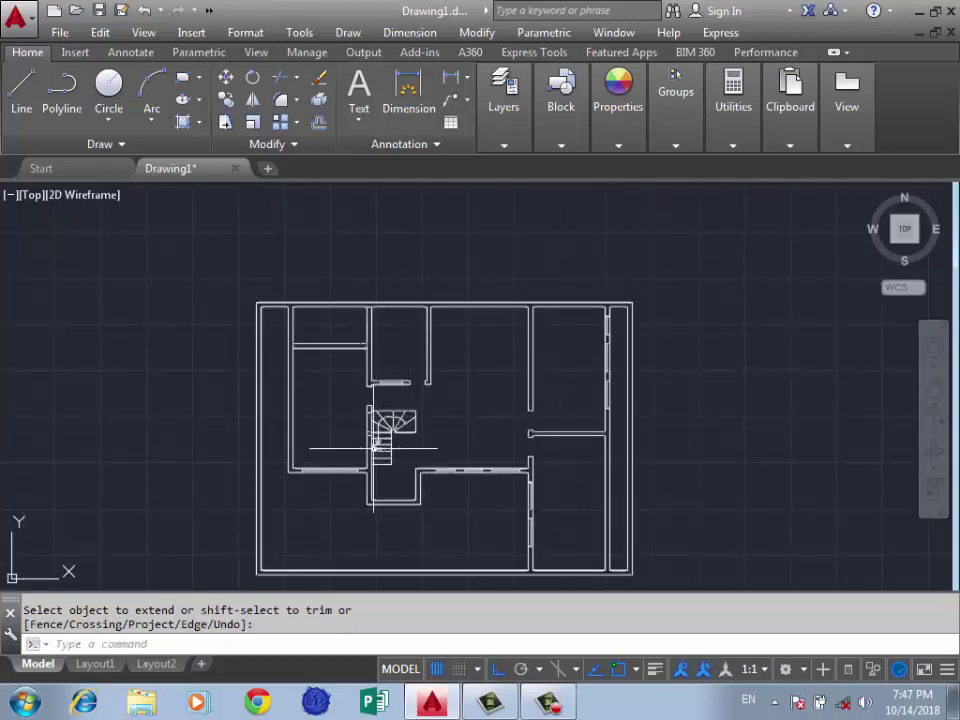
pyautogui.scroll(3, 395, 410)
pyautogui.scroll(-1, 354, 350)
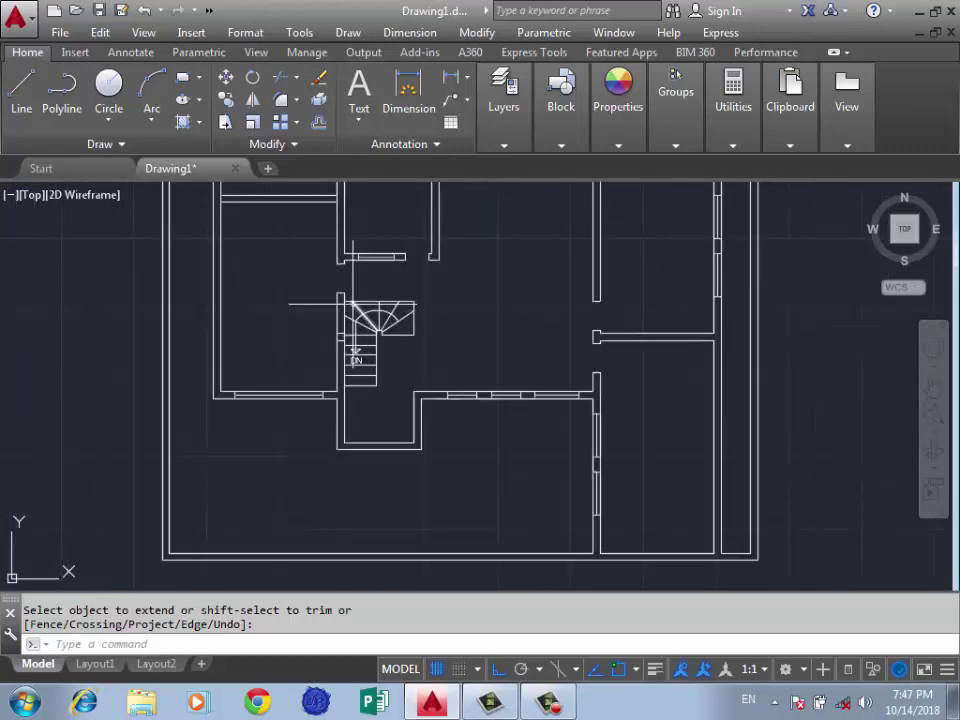
pyautogui.scroll(2, 352, 304)
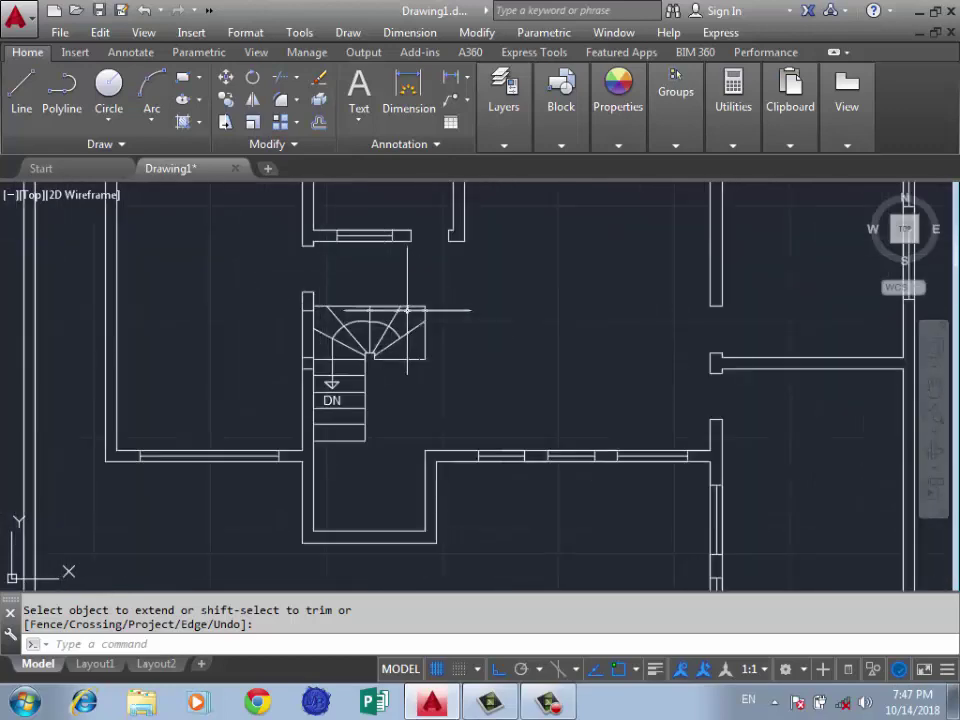
pyautogui.scroll(-2, 407, 310)
pyautogui.scroll(2, 414, 296)
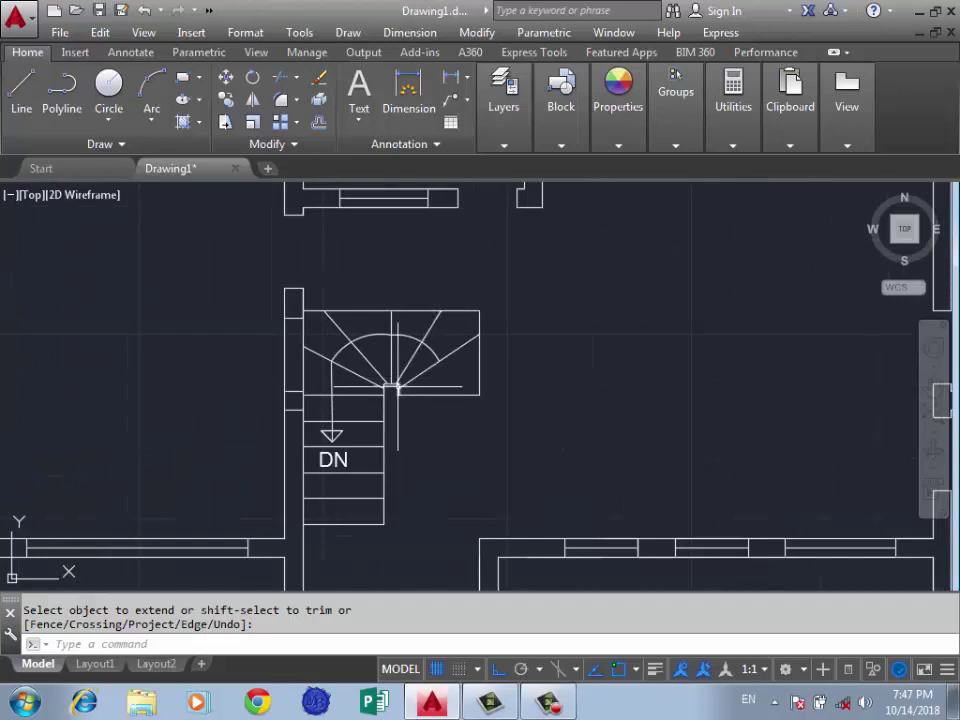
pyautogui.scroll(-2, 398, 387)
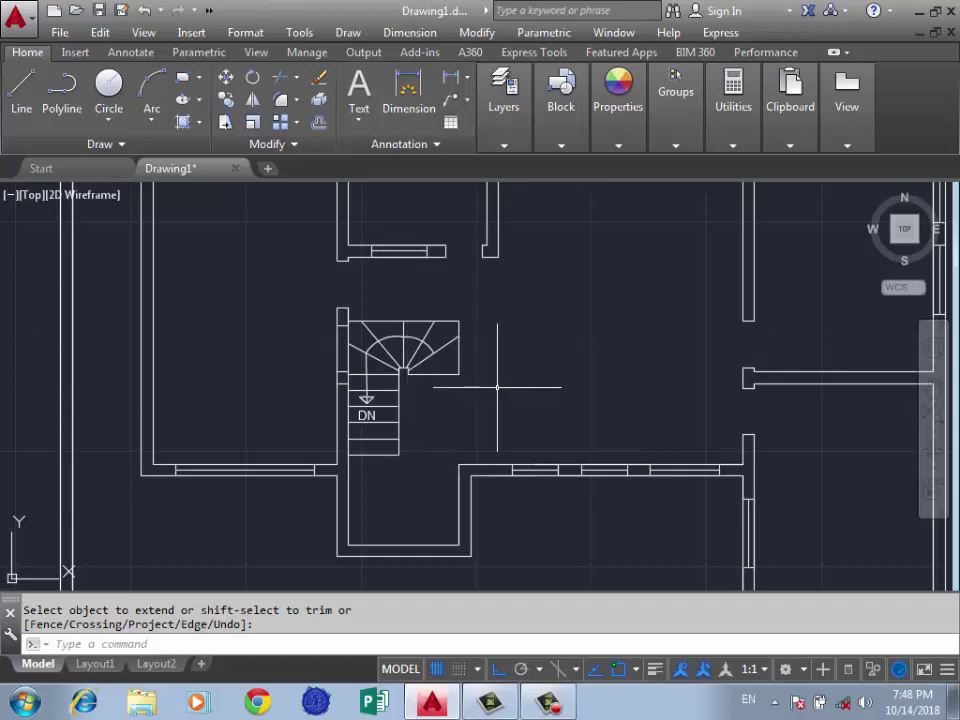
pyautogui.scroll(-3, 497, 387)
pyautogui.scroll(-2, 497, 387)
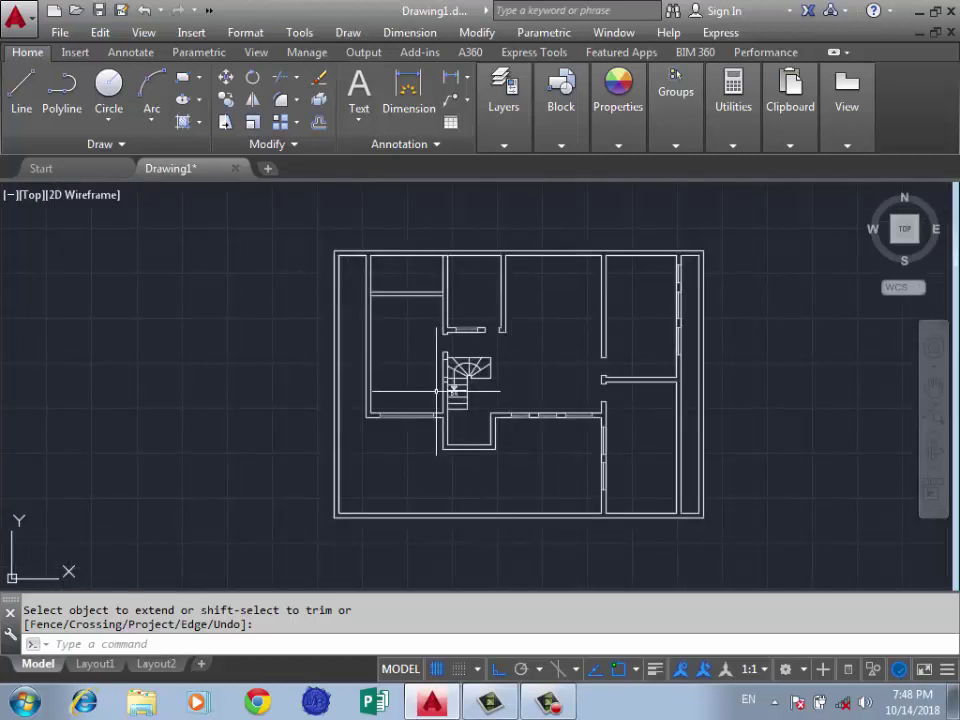
pyautogui.scroll(3, 412, 408)
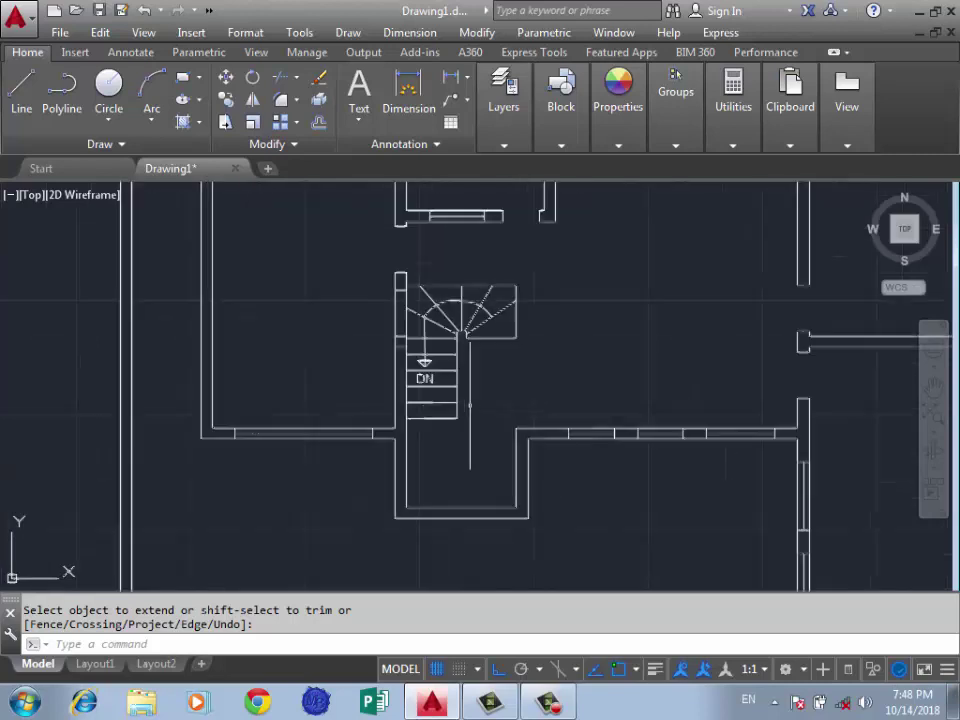
pyautogui.scroll(5, 410, 392)
# Erase the copied stair's winder lines and the leftover short line
pyautogui.click(544, 249)
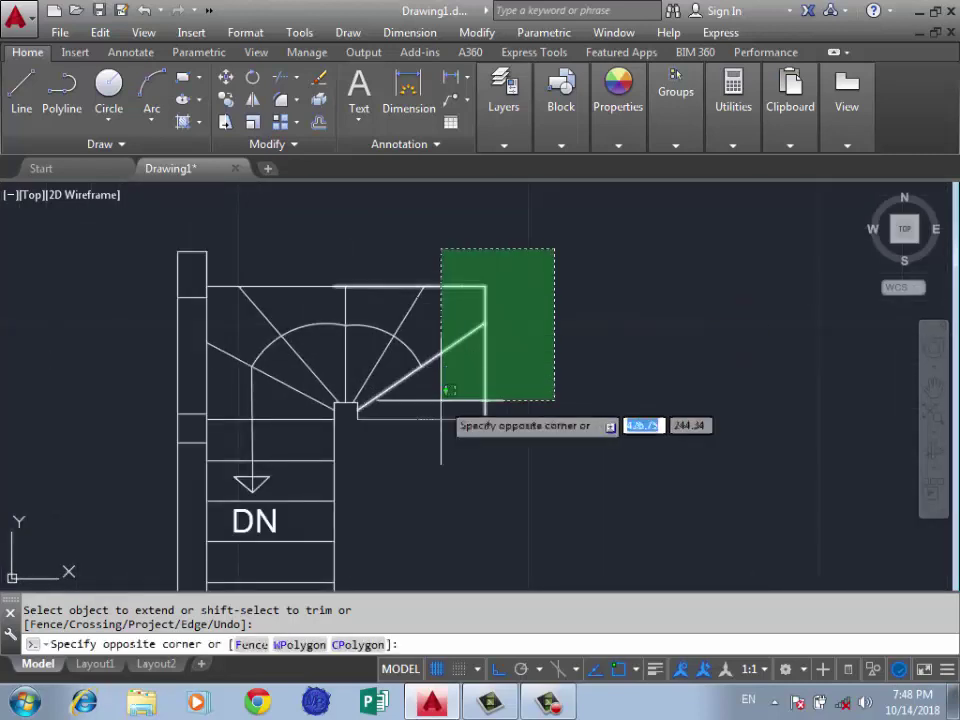
pyautogui.click(343, 463)
pyautogui.press('Delete')
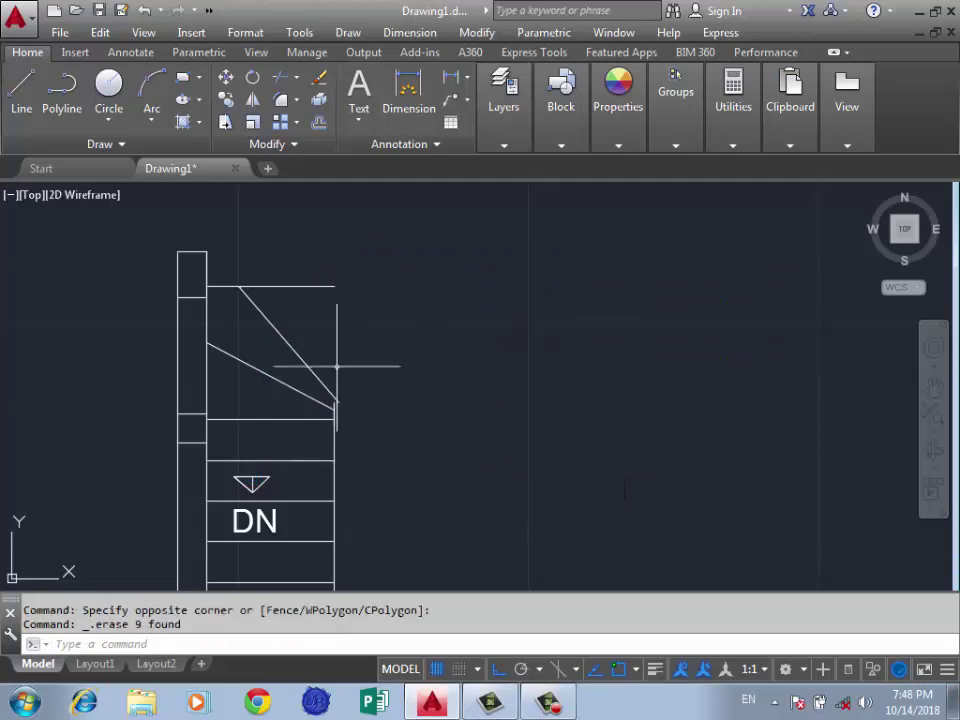
pyautogui.click(313, 332)
pyautogui.click(272, 362)
pyautogui.press('Delete')
pyautogui.click(320, 270)
pyautogui.click(295, 298)
pyautogui.press('Delete')
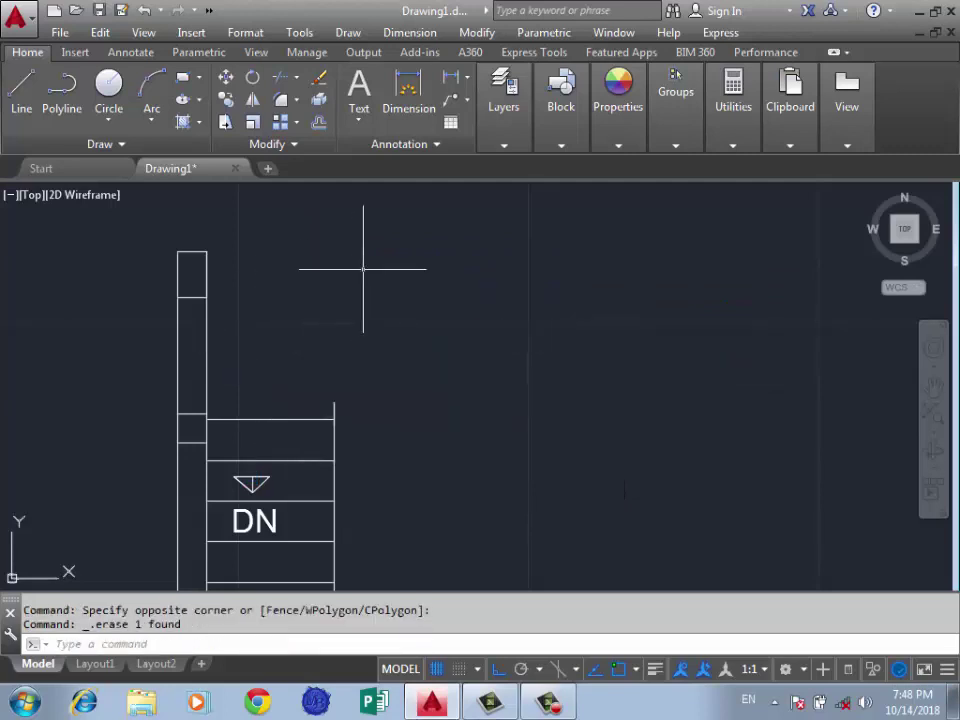
pyautogui.scroll(-3, 340, 300)
pyautogui.scroll(2, 311, 364)
pyautogui.scroll(2, 321, 343)
# Delete the triangle level symbol and the DN label from the stair
pyautogui.click(390, 362)
pyautogui.click(321, 374)
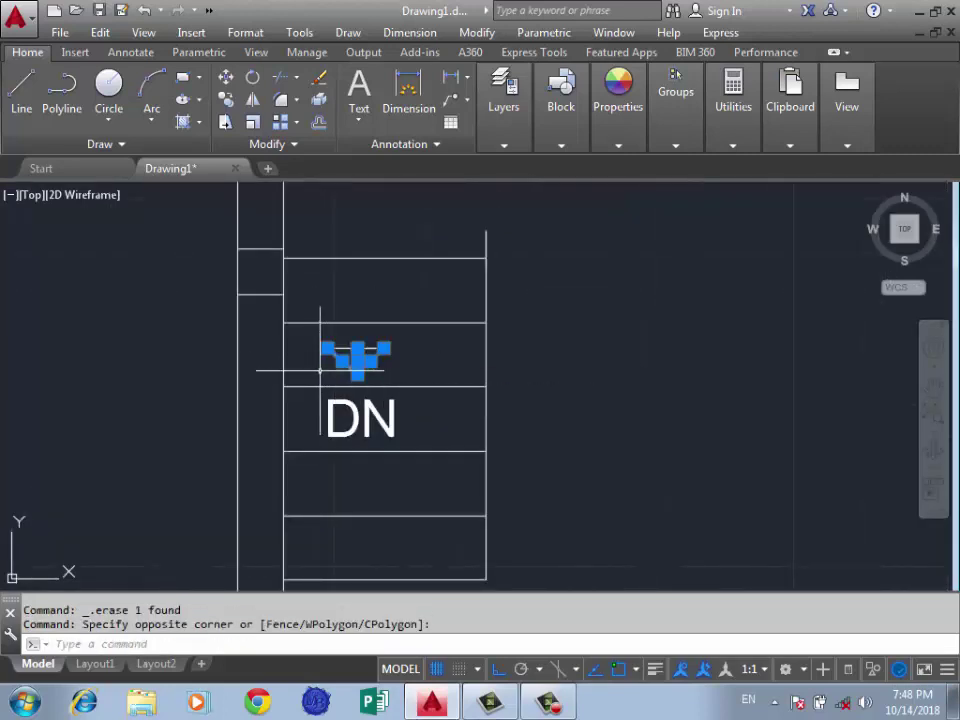
pyautogui.press('Delete')
pyautogui.click(407, 418)
pyautogui.click(332, 422)
pyautogui.press('Delete')
pyautogui.press('Delete')
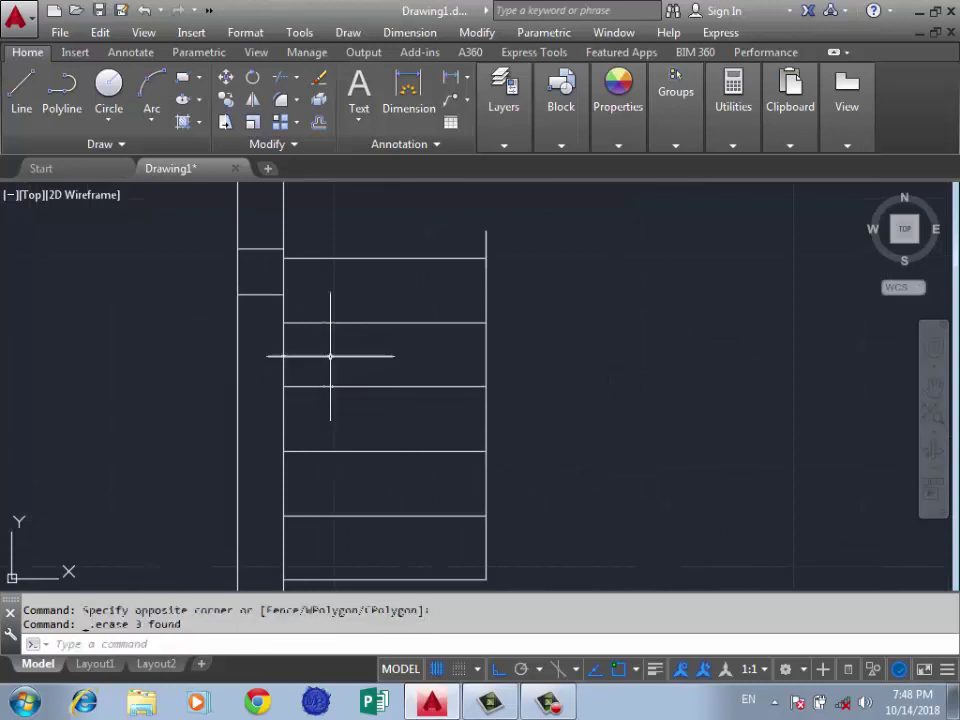
pyautogui.scroll(-3, 339, 327)
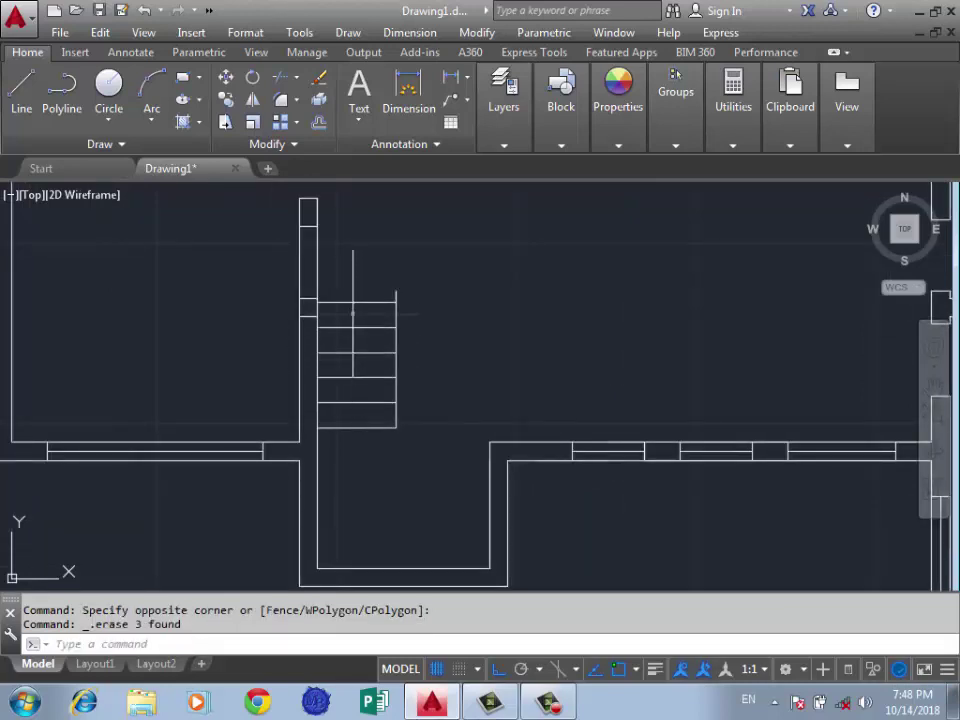
# Offset the top tread line upward twice, adding two tread lines 0.3 apart
pyautogui.write('o')
pyautogui.press('Return')
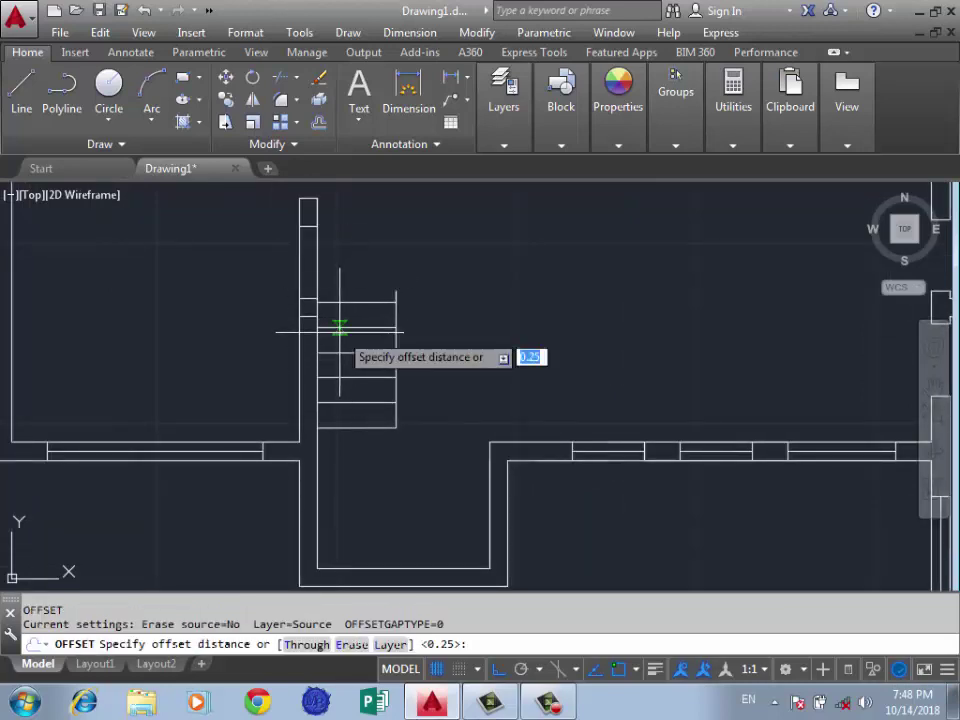
pyautogui.write('0')
pyautogui.press('Return')
pyautogui.click(343, 301)
pyautogui.click(354, 276)
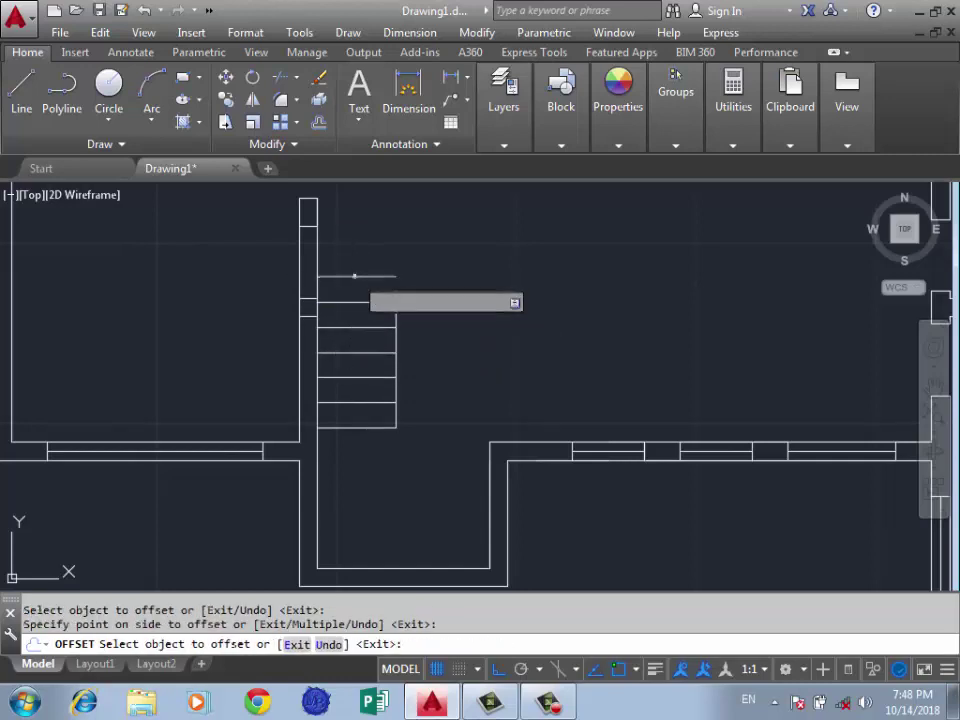
pyautogui.click(354, 276)
pyautogui.click(358, 242)
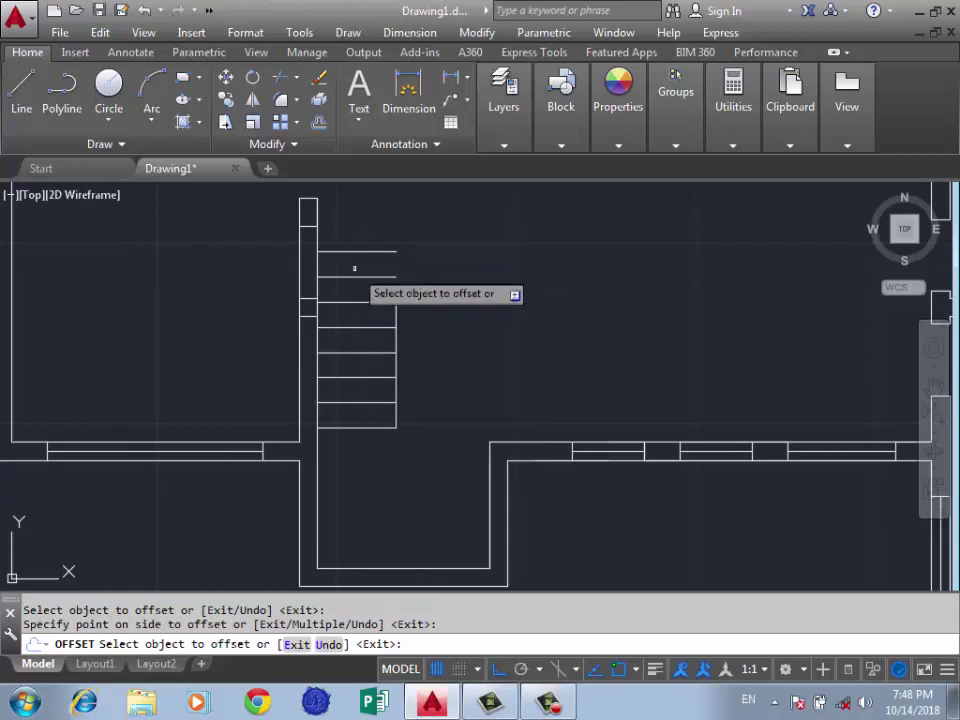
pyautogui.scroll(-1, 360, 380)
pyautogui.scroll(1, 390, 220)
# Draw a short line upward from the stair's top corner
pyautogui.press('Escape')
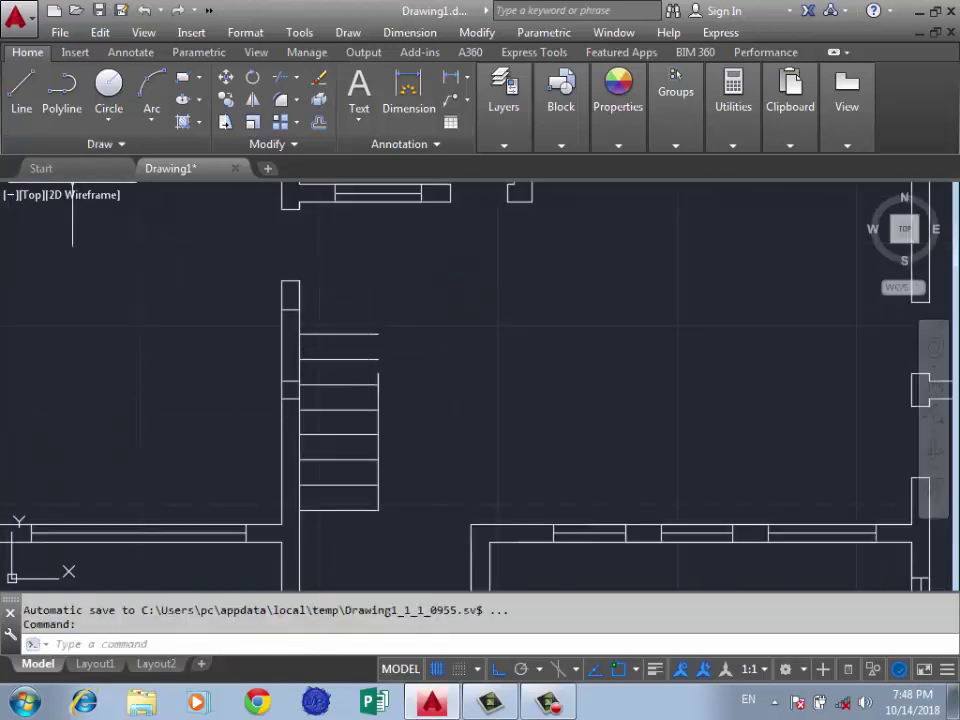
pyautogui.click(21, 88)
pyautogui.click(378, 374)
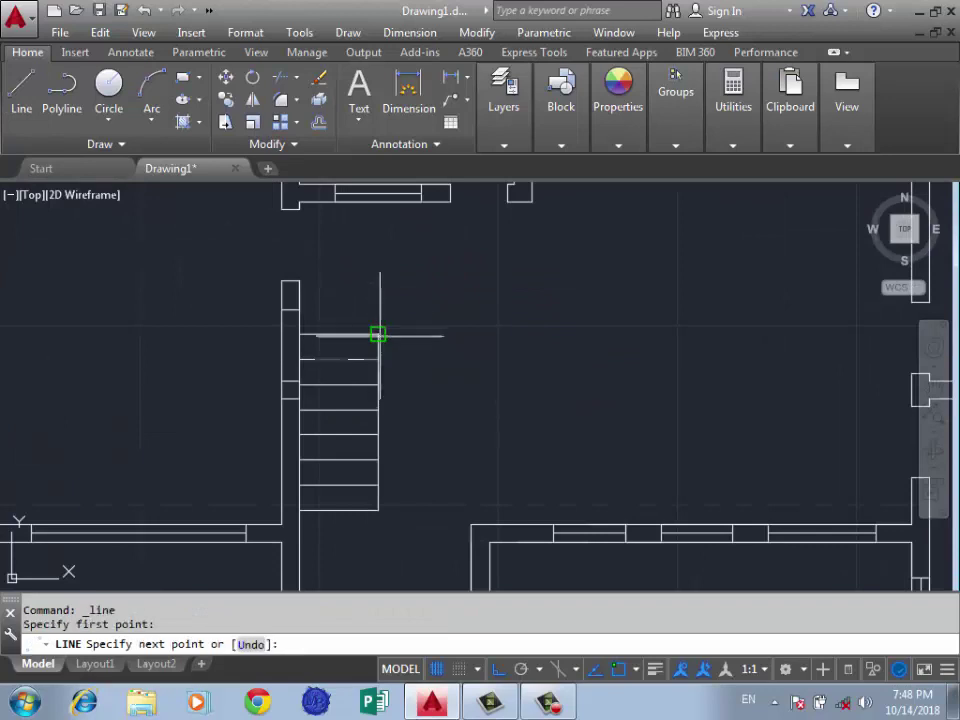
pyautogui.click(378, 334)
pyautogui.scroll(-3, 439, 386)
pyautogui.scroll(-3, 439, 408)
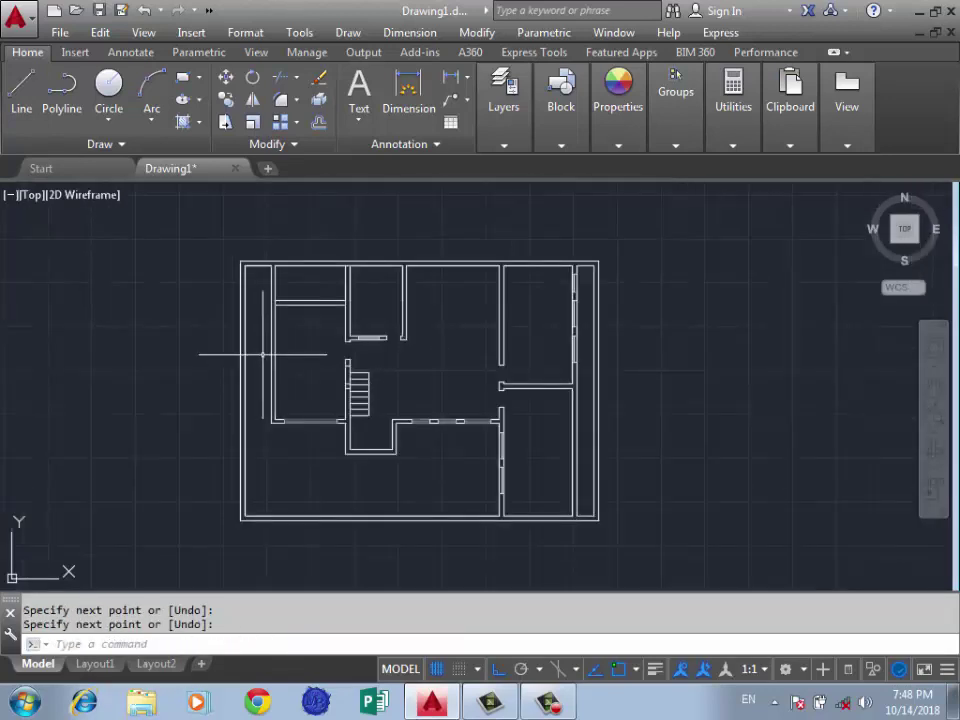
pyautogui.scroll(-2, 352, 386)
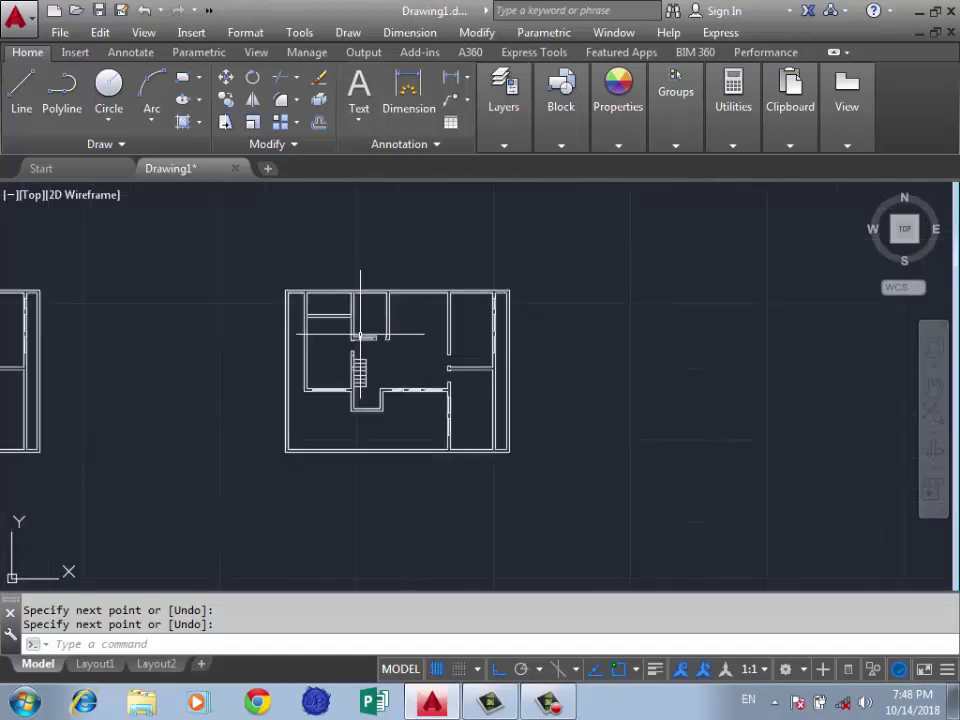
pyautogui.scroll(2, 327, 358)
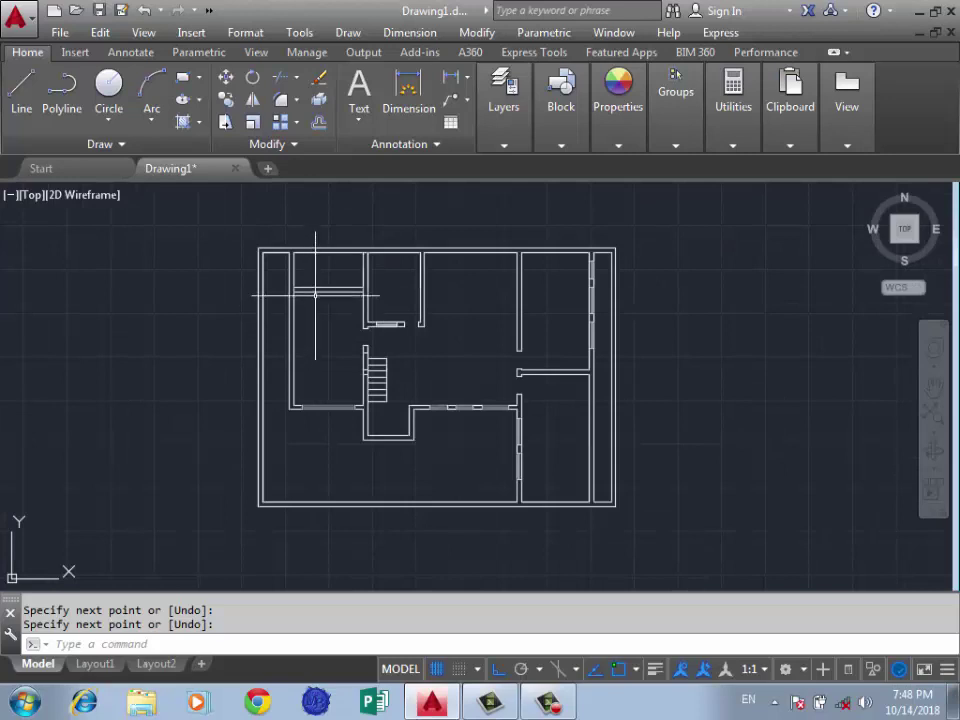
pyautogui.scroll(-2, 315, 295)
pyautogui.scroll(4, 329, 410)
pyautogui.scroll(-3, 331, 397)
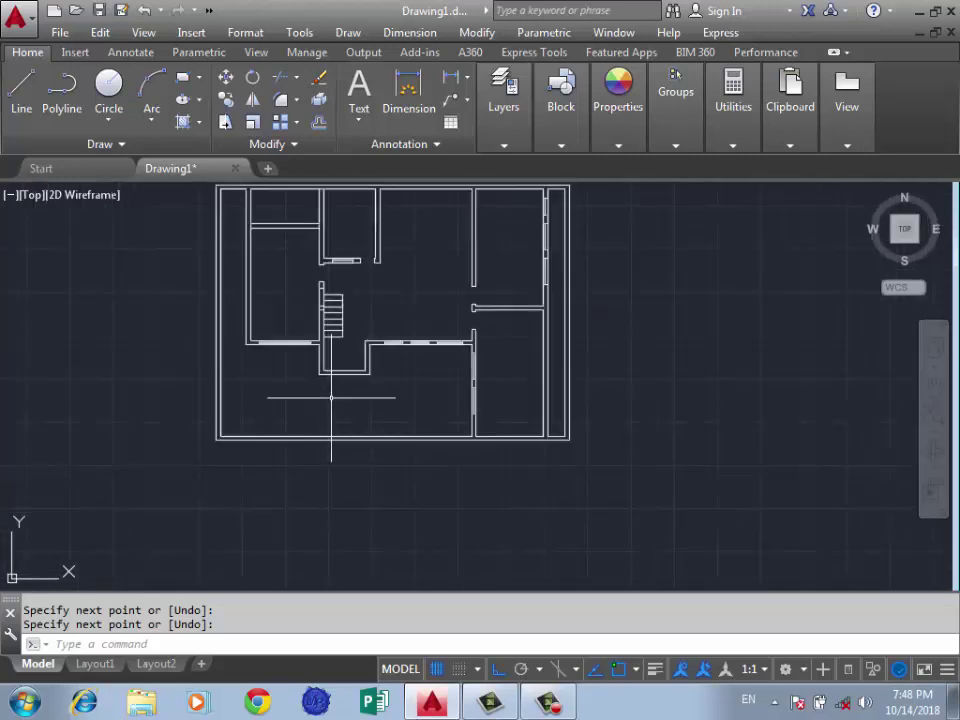
pyautogui.scroll(-2, 252, 262)
pyautogui.scroll(4, 251, 258)
pyautogui.scroll(-1, 289, 304)
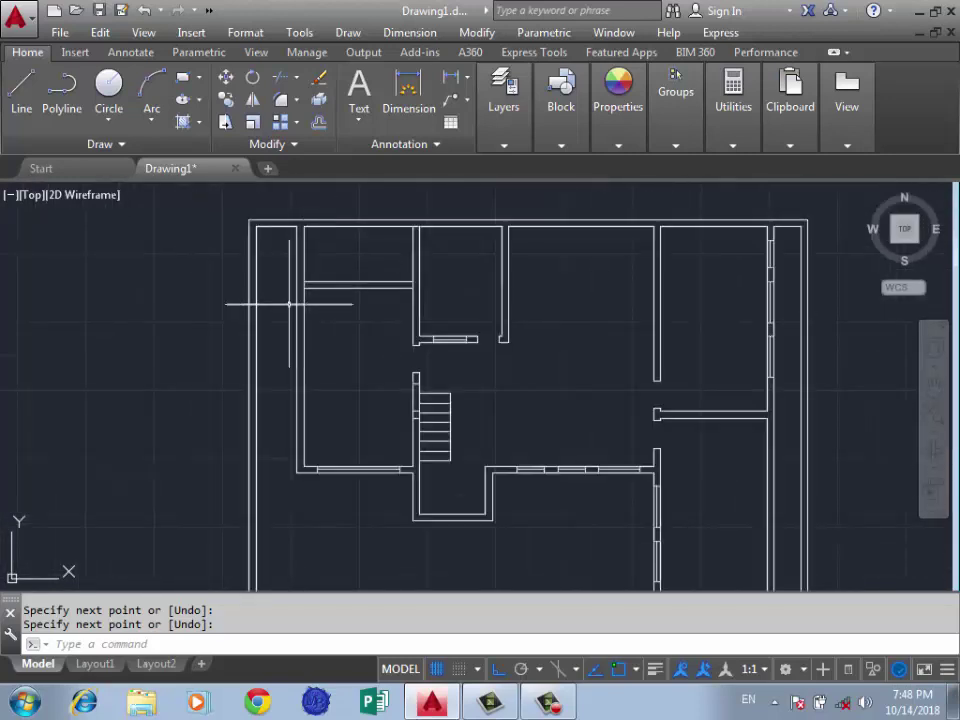
pyautogui.write('l')
# Close the wall corner left of the stairwell with a line from the inner corner to the outer face
pyautogui.press('Return')
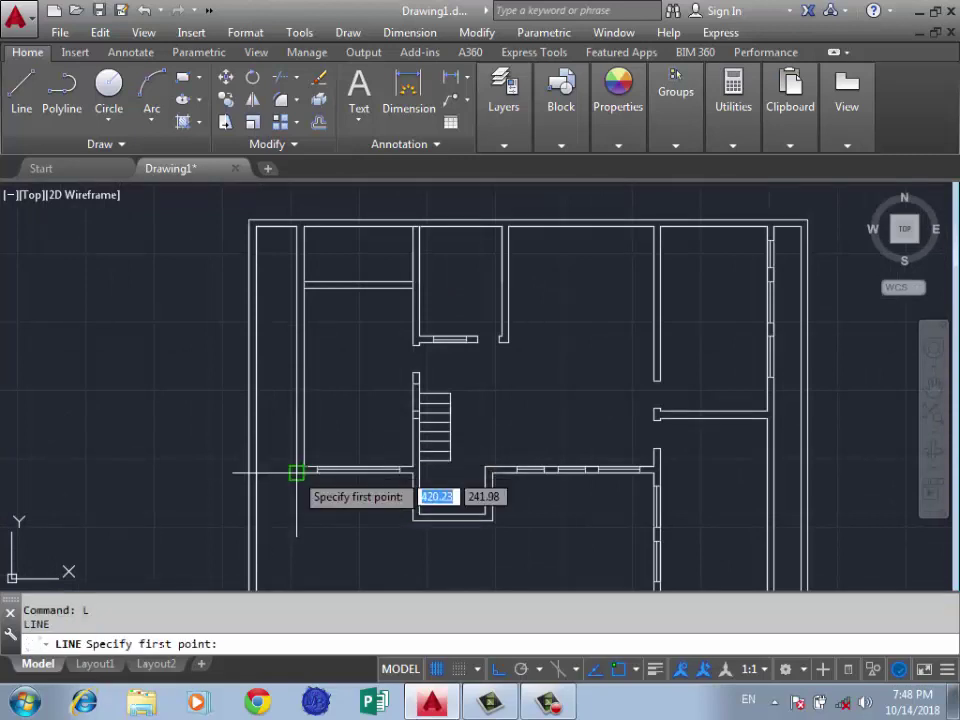
pyautogui.click(297, 470)
pyautogui.press('Return')
pyautogui.scroll(4, 297, 470)
pyautogui.press('Return')
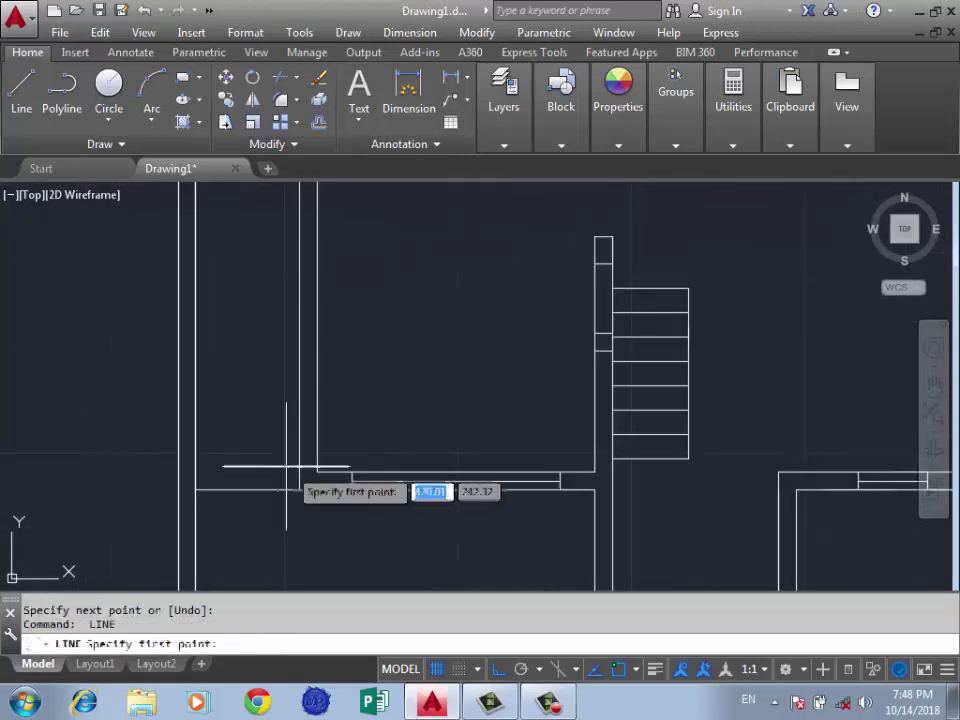
pyautogui.click(317, 471)
pyautogui.click(197, 471)
pyautogui.press('Return')
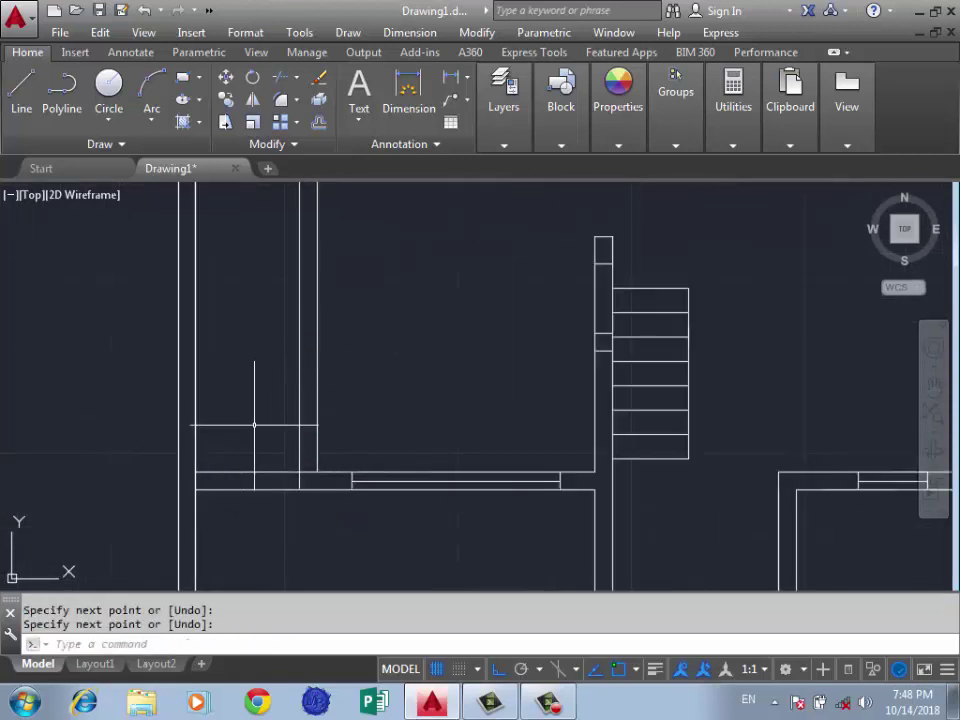
pyautogui.write('tr')
# Erase the three leftover wall lines at that junction using a crossing window
pyautogui.press('Return')
pyautogui.press('Return')
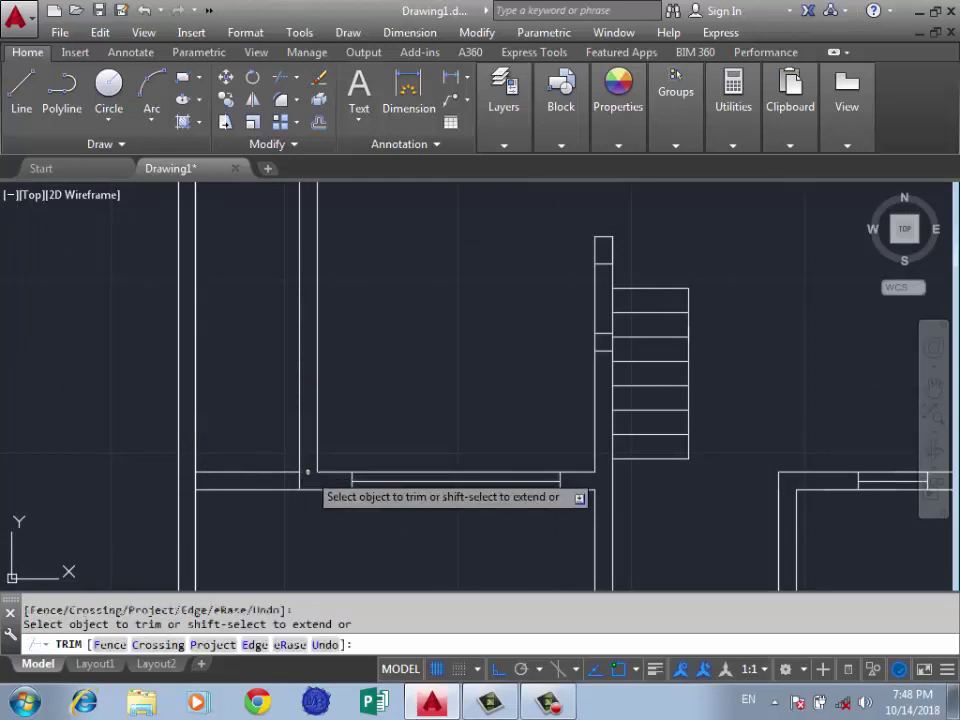
pyautogui.scroll(-1, 214, 364)
pyautogui.scroll(-2, 328, 396)
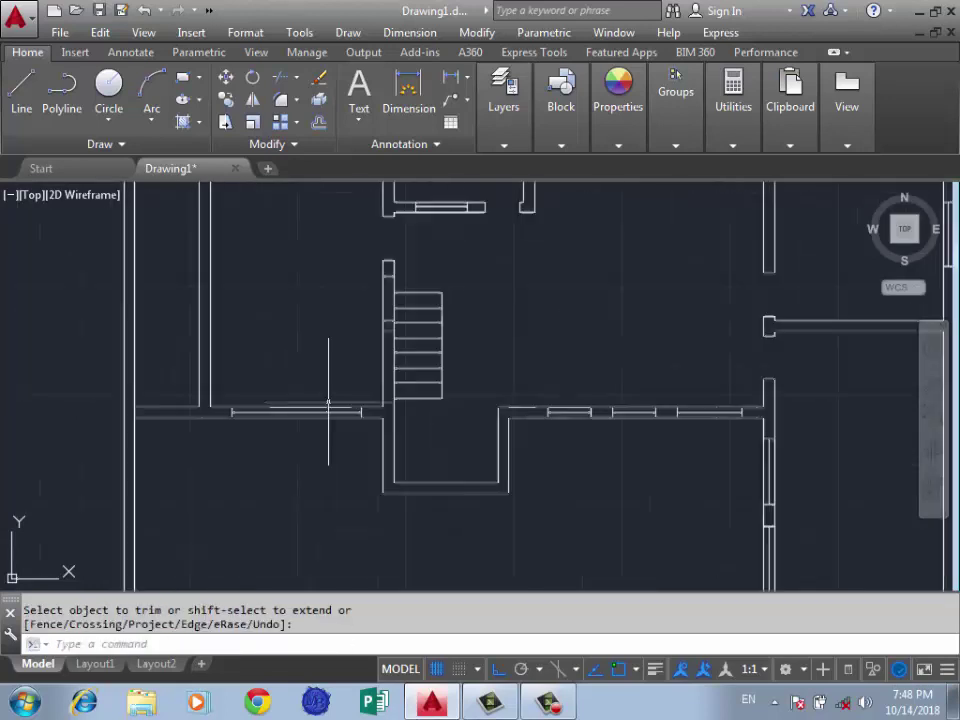
pyautogui.scroll(4, 433, 411)
pyautogui.click(431, 425)
pyautogui.click(78, 432)
pyautogui.press('Delete')
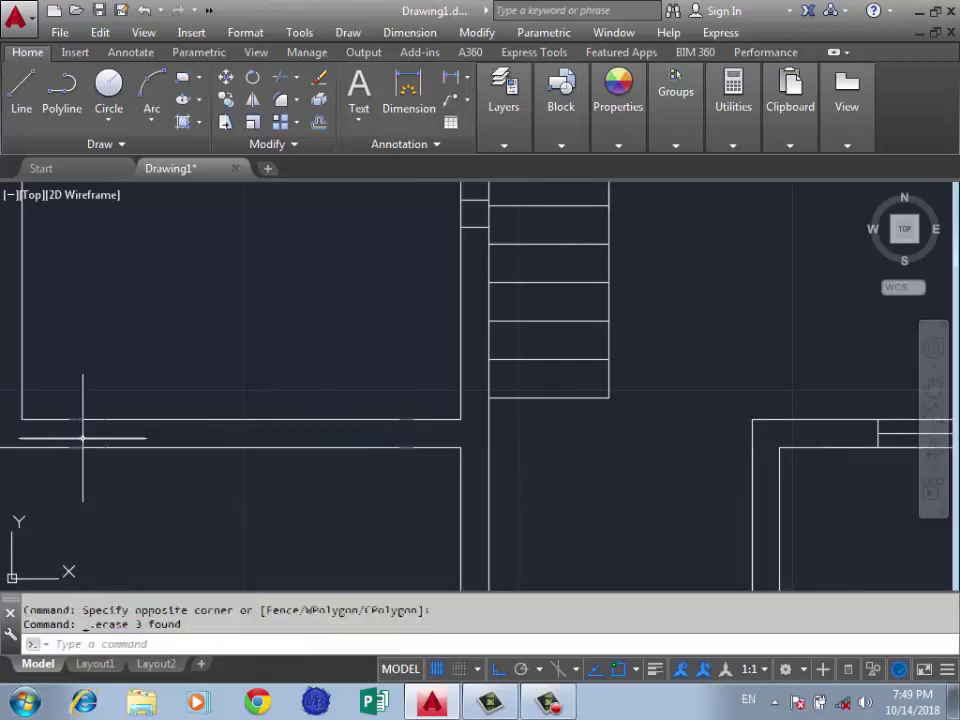
pyautogui.scroll(-2, 477, 483)
pyautogui.scroll(-2, 389, 472)
pyautogui.scroll(-2, 321, 514)
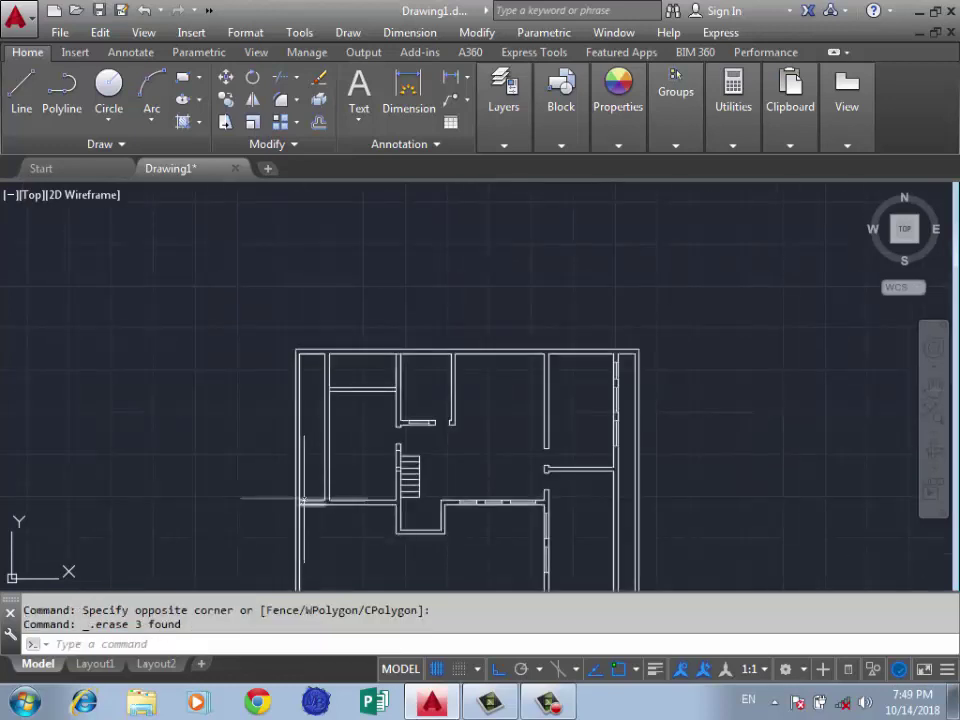
pyautogui.scroll(4, 274, 501)
pyautogui.scroll(-2, 326, 401)
pyautogui.scroll(2, 280, 320)
# Draw a line from the upper-left wall down along the left wall
pyautogui.write('l')
pyautogui.press('Return')
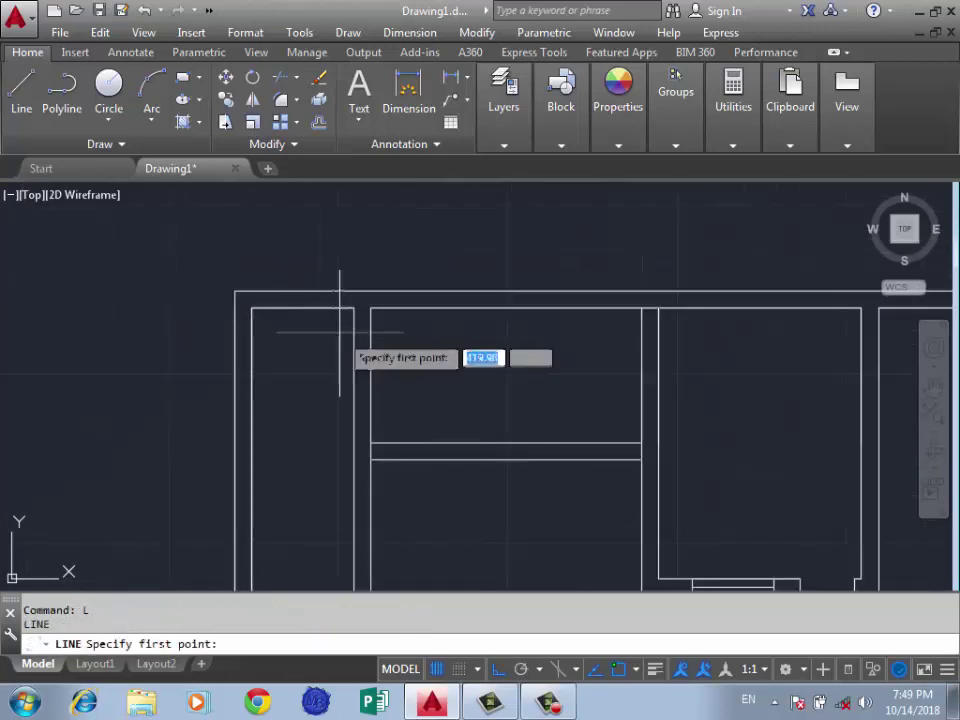
pyautogui.click(354, 309)
pyautogui.click(248, 361)
pyautogui.press('Return')
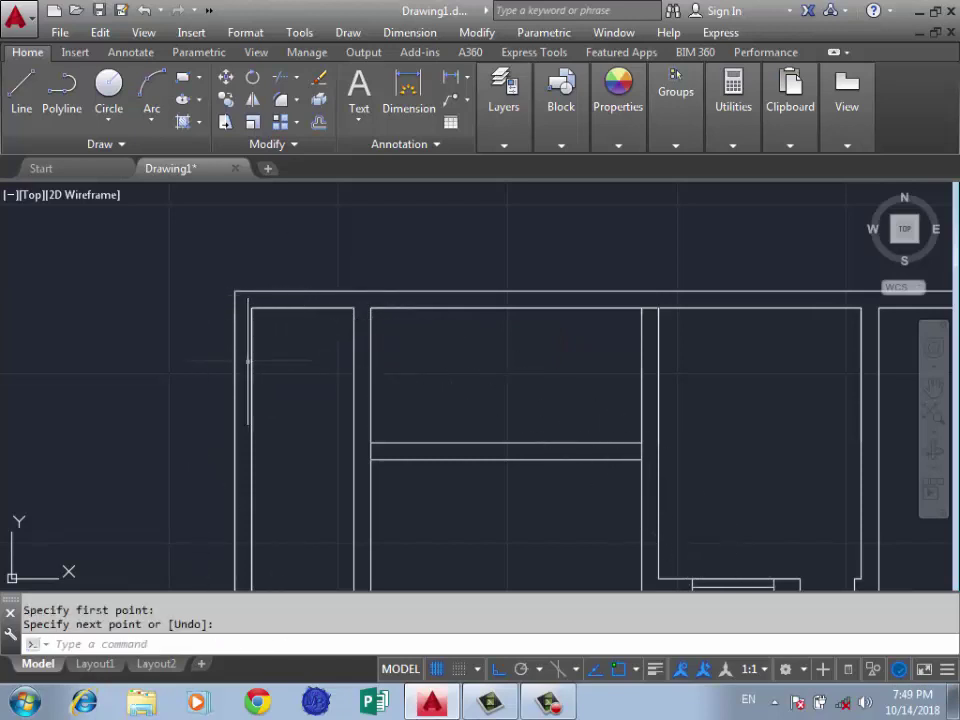
# Offset the left room's top line 1.2 into the room
pyautogui.write('o')
pyautogui.press('Return')
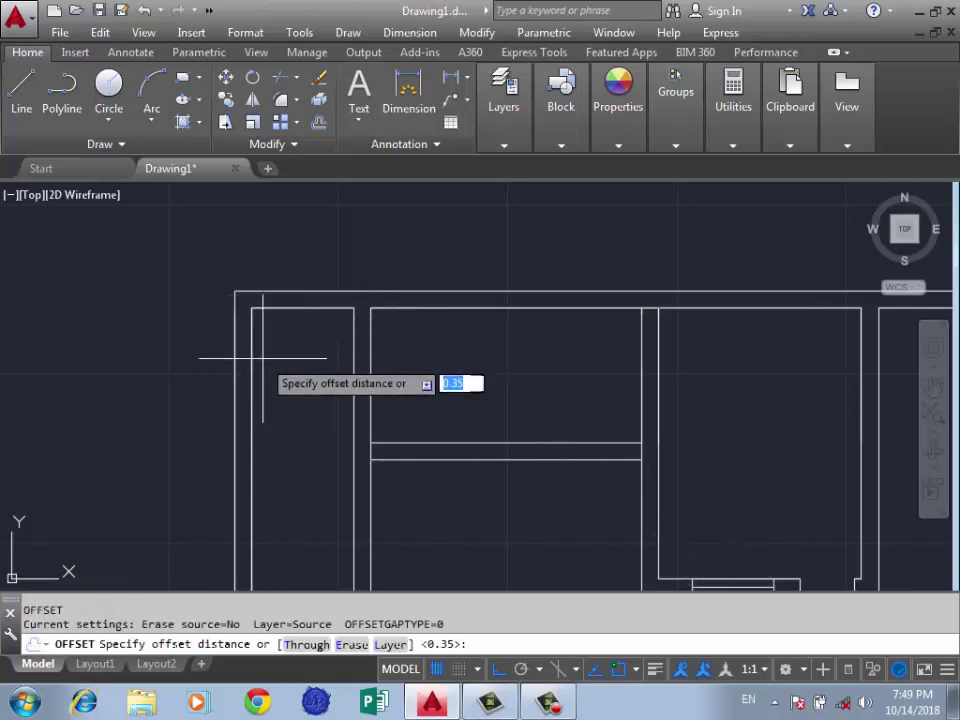
pyautogui.write('2')
pyautogui.press('Return')
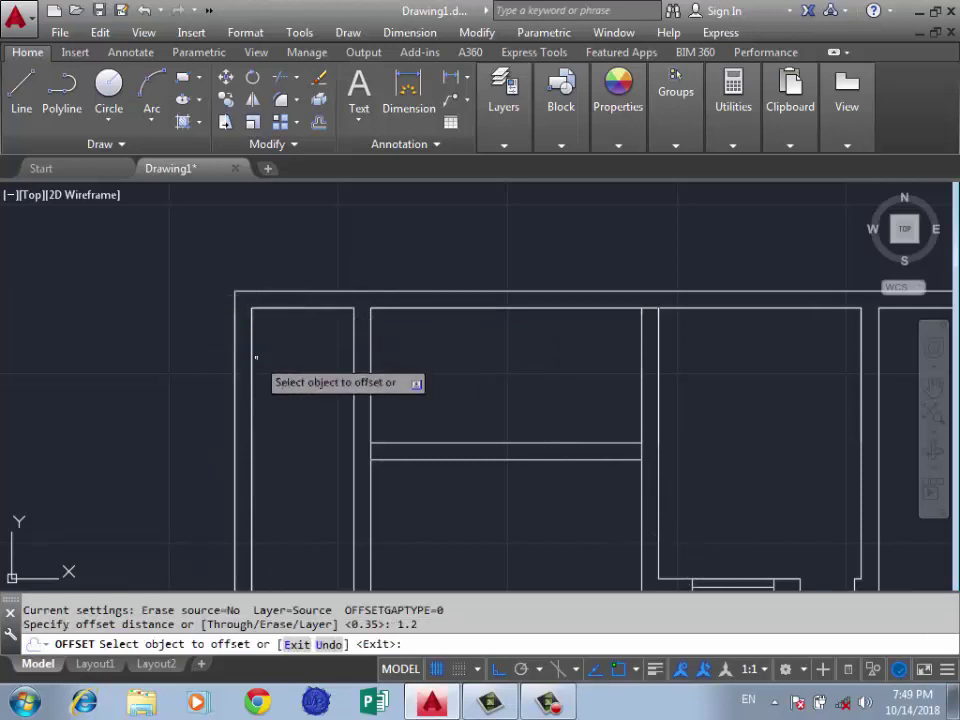
pyautogui.click(289, 309)
pyautogui.click(298, 388)
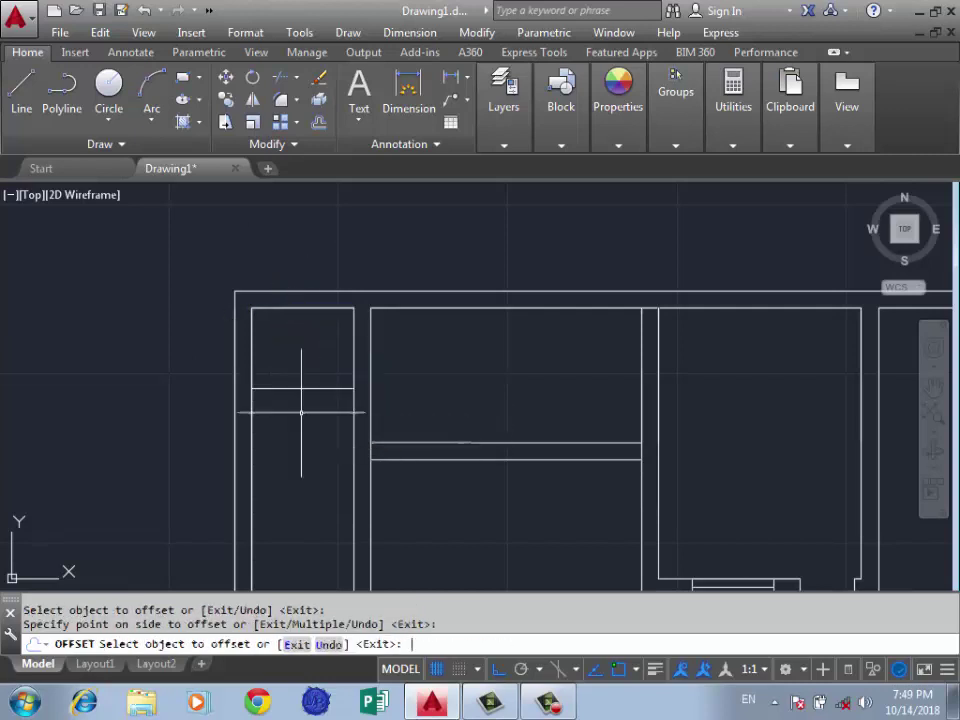
pyautogui.press('Return')
pyautogui.scroll(-2, 332, 330)
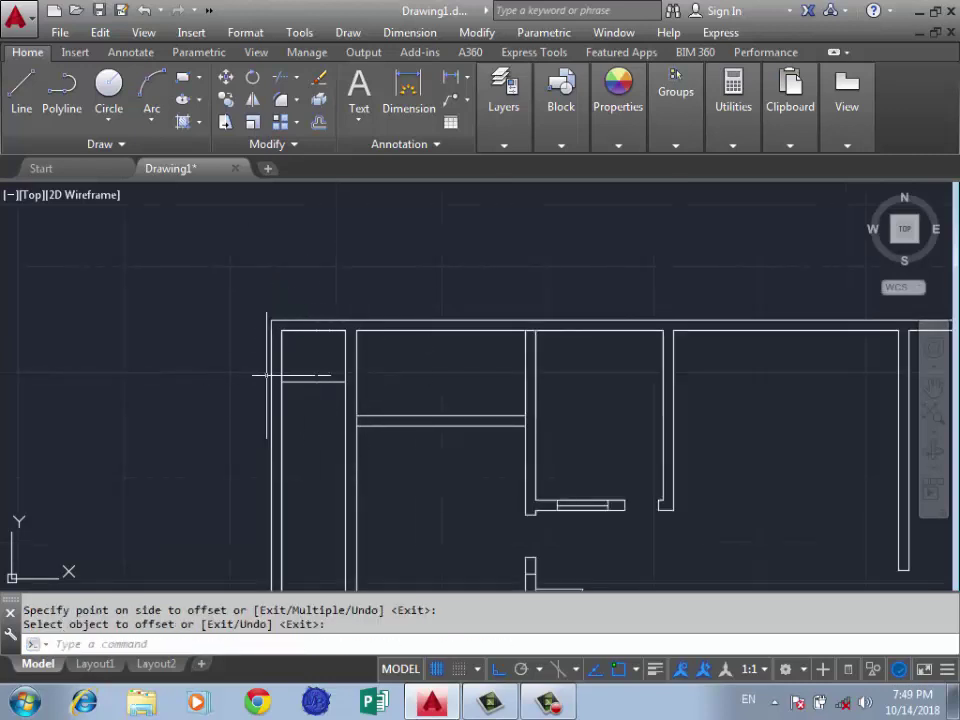
# Offset tread lines downward at 0.35 spacing, using Multiple mode for repeated copies
pyautogui.press('Return')
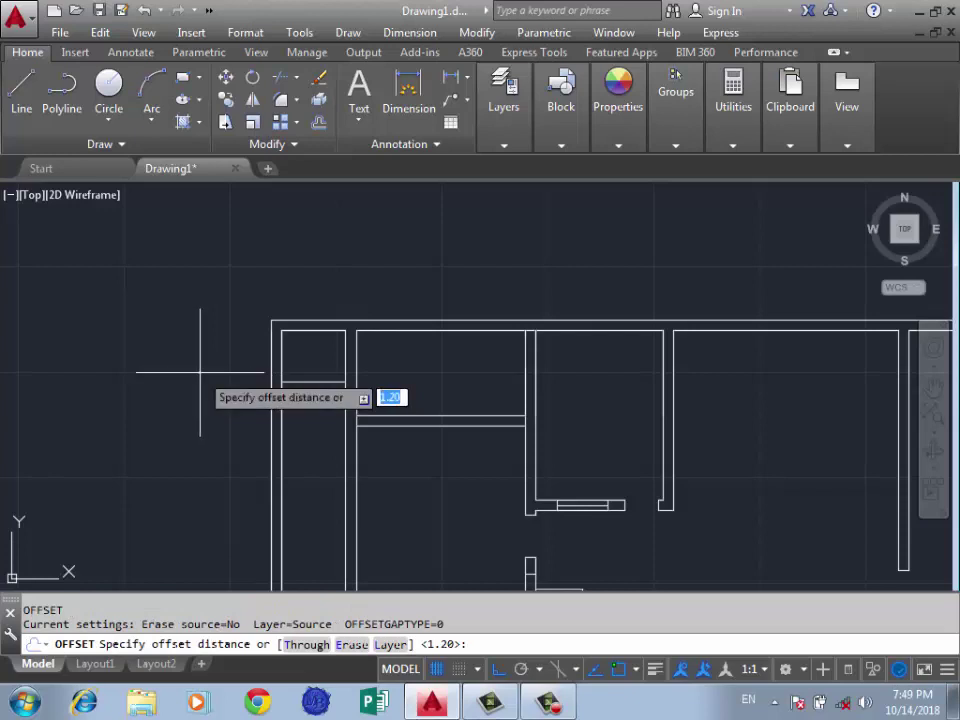
pyautogui.write('5')
pyautogui.press('Return')
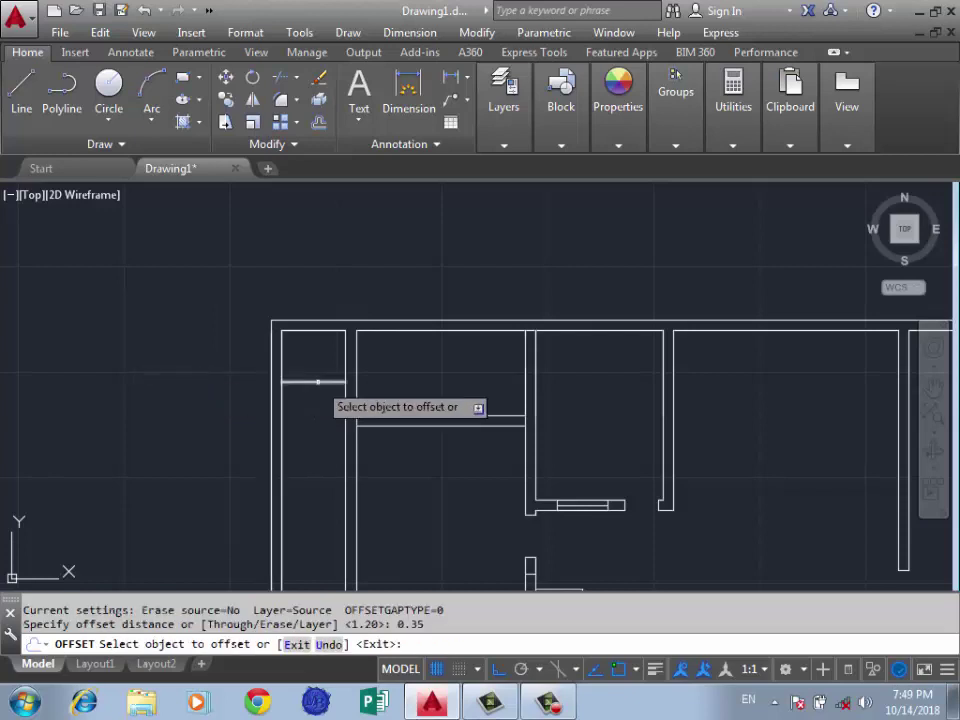
pyautogui.click(318, 383)
pyautogui.click(311, 421)
pyautogui.click(314, 397)
pyautogui.click(325, 470)
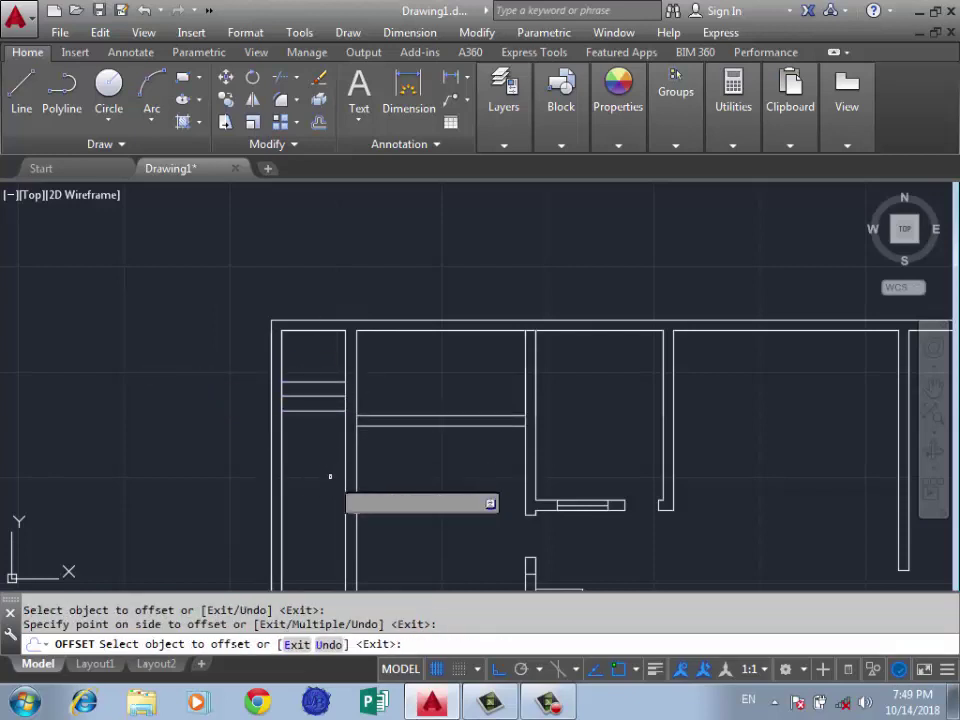
pyautogui.click(309, 410)
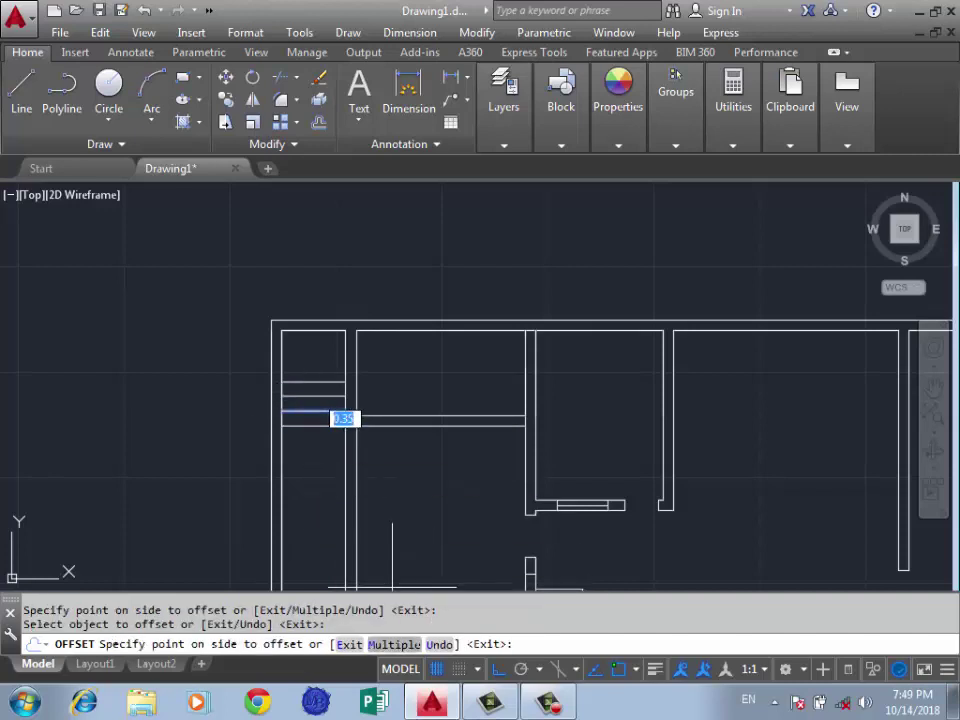
pyautogui.write('m')
pyautogui.press('Return')
pyautogui.click(322, 520)
pyautogui.click(320, 523)
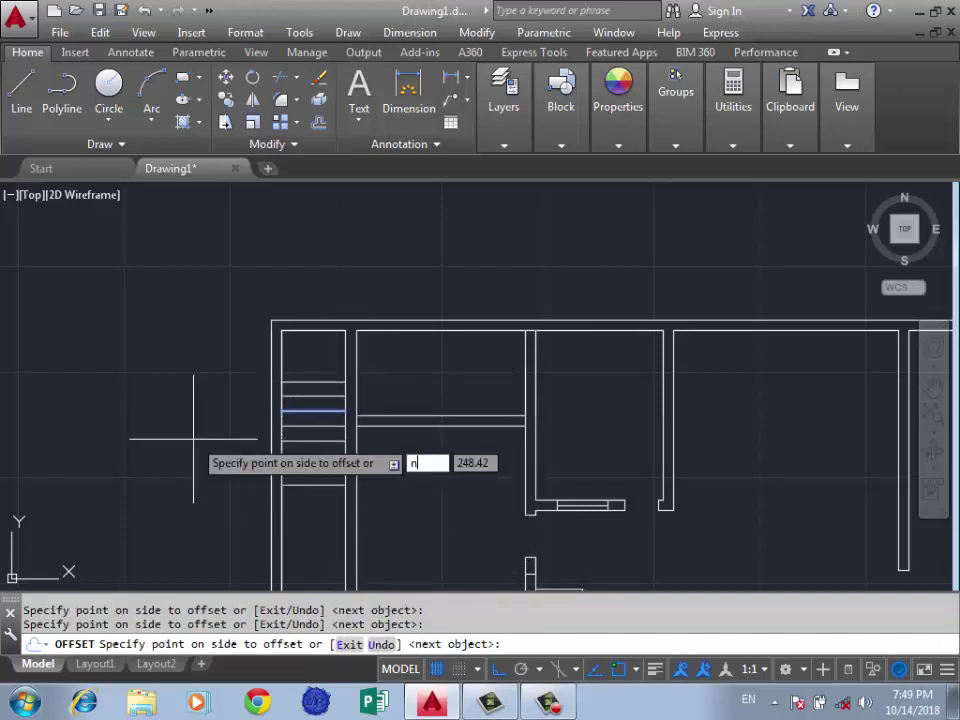
pyautogui.press('Escape')
pyautogui.write('o')
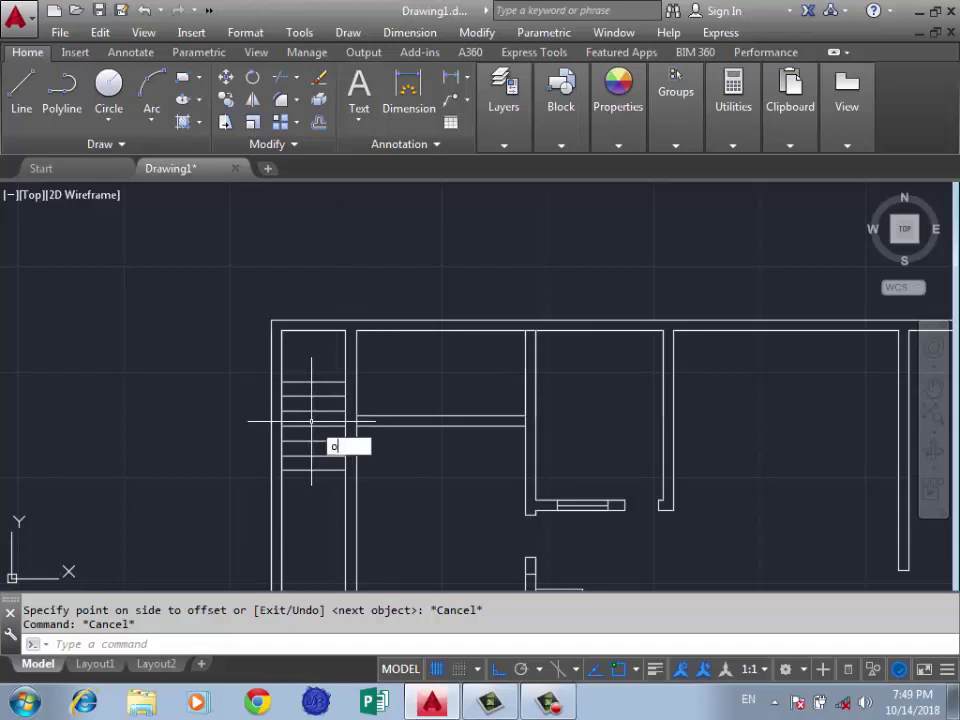
# Add one more 0.35-spaced tread line below the existing treads
pyautogui.press('Return')
pyautogui.press('Return')
pyautogui.click(317, 455)
pyautogui.click(306, 484)
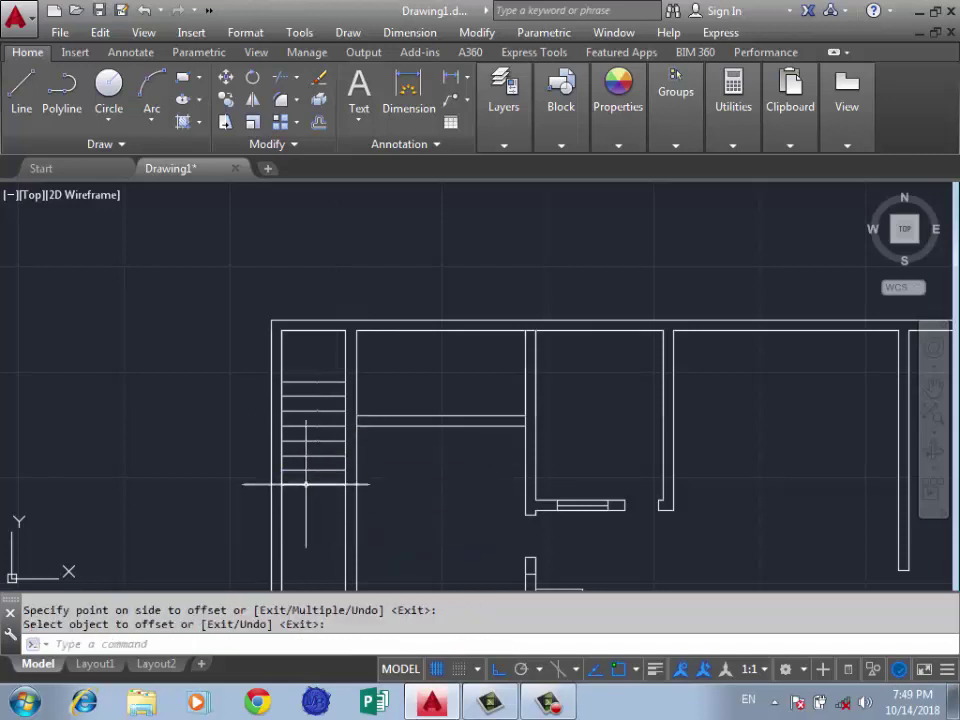
pyautogui.scroll(-4, 306, 484)
pyautogui.scroll(4, 306, 508)
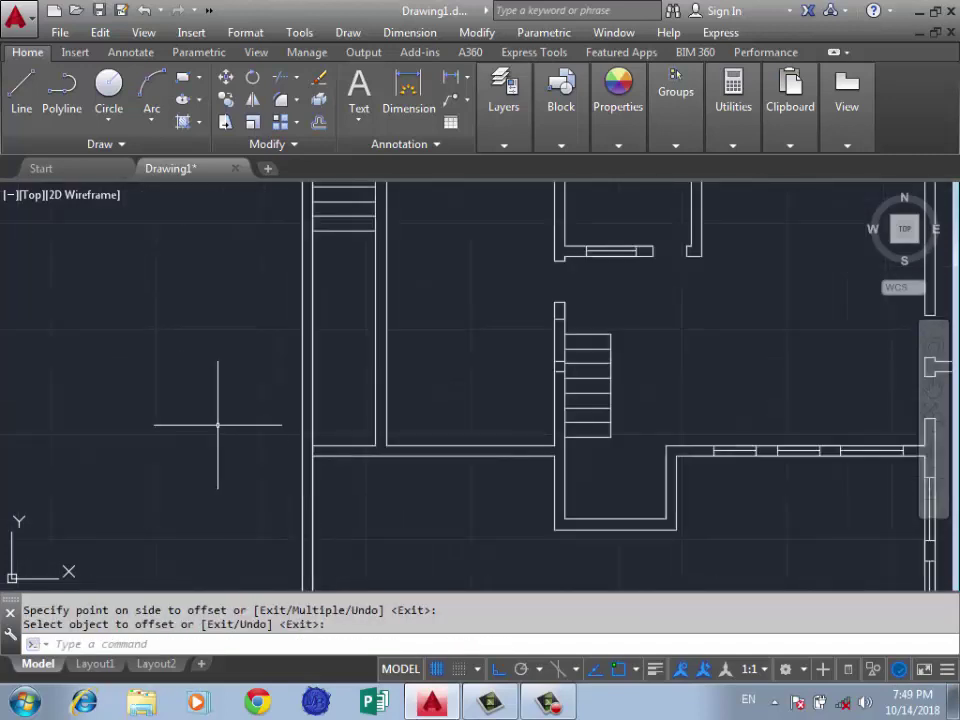
# Draw the opening outline at the wall with a 0.1 segment and a 1.2 segment
pyautogui.press('Return')
pyautogui.write('l')
pyautogui.press('Return')
pyautogui.scroll(2, 298, 432)
pyautogui.click(322, 455)
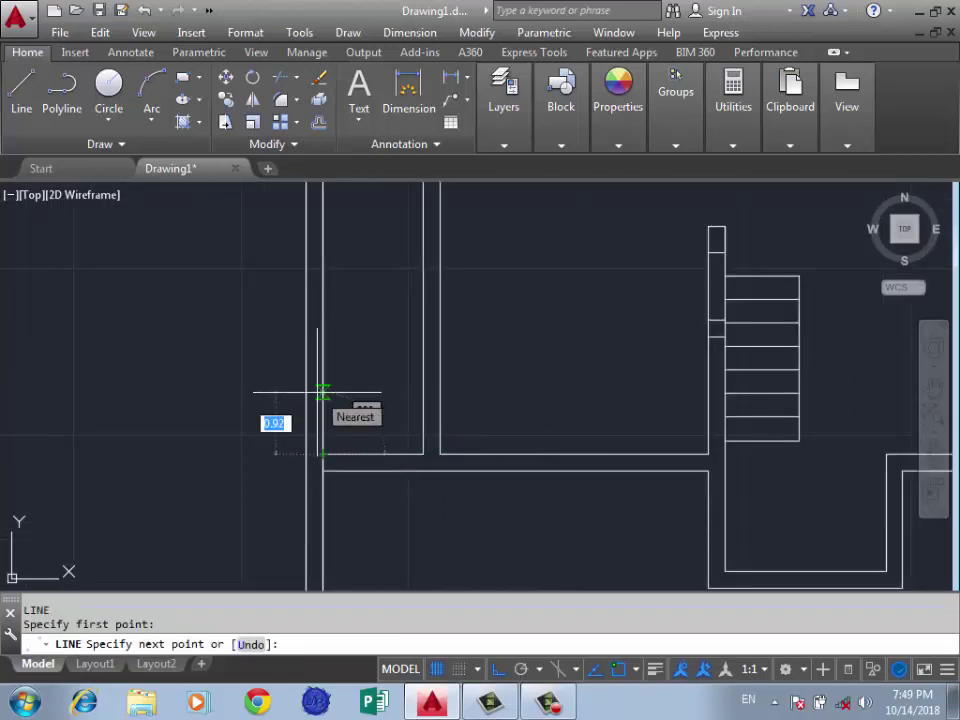
pyautogui.write('0')
pyautogui.press('Return')
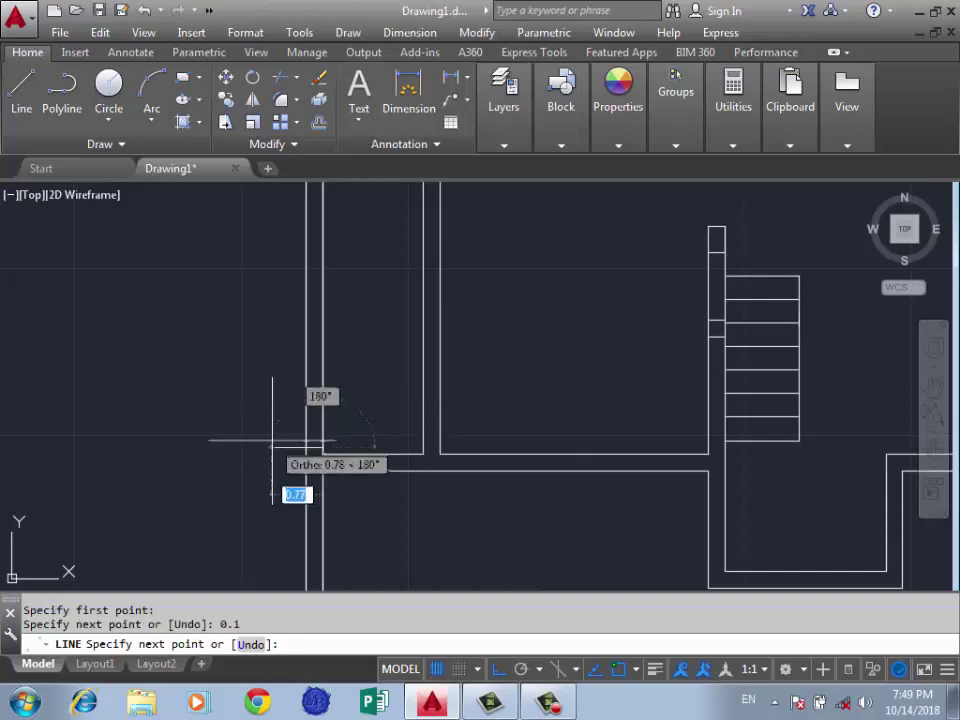
pyautogui.click(304, 452)
pyautogui.write('1.')
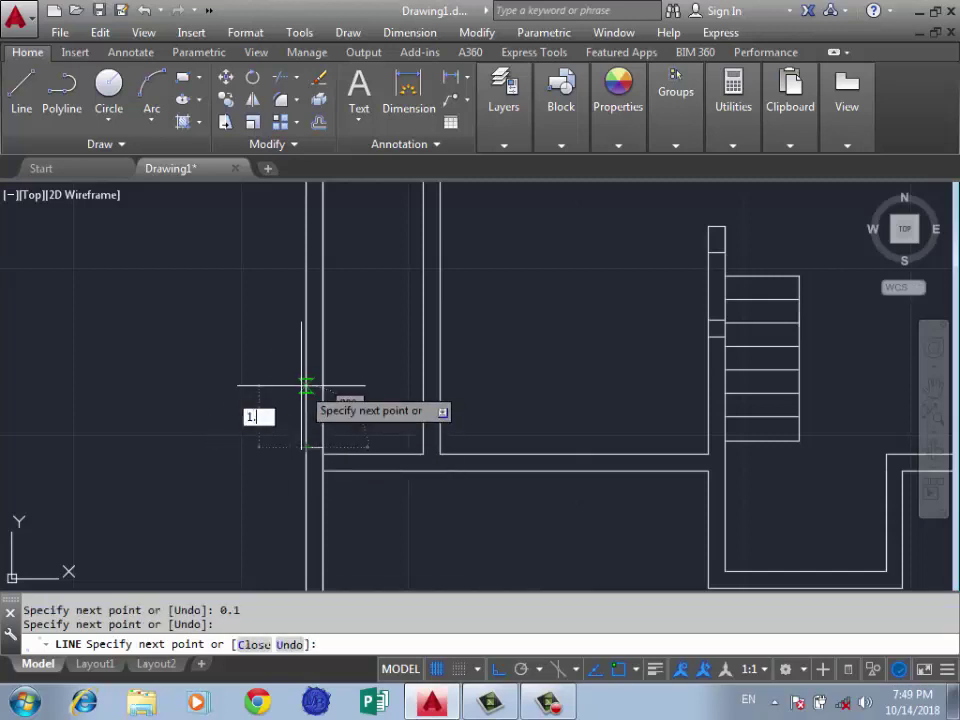
pyautogui.write('2')
pyautogui.press('Return')
pyautogui.click(310, 367)
pyautogui.press('Return')
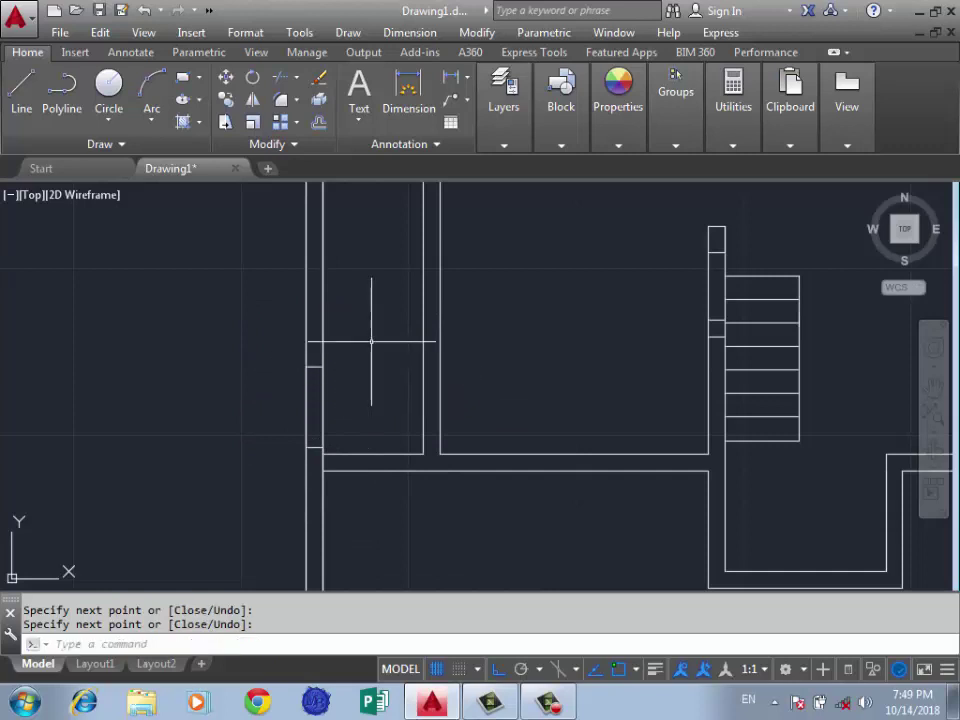
pyautogui.write('tr')
# Trim the wall line inside the opening and delete the leftover wall piece
pyautogui.press('Return')
pyautogui.click(364, 390)
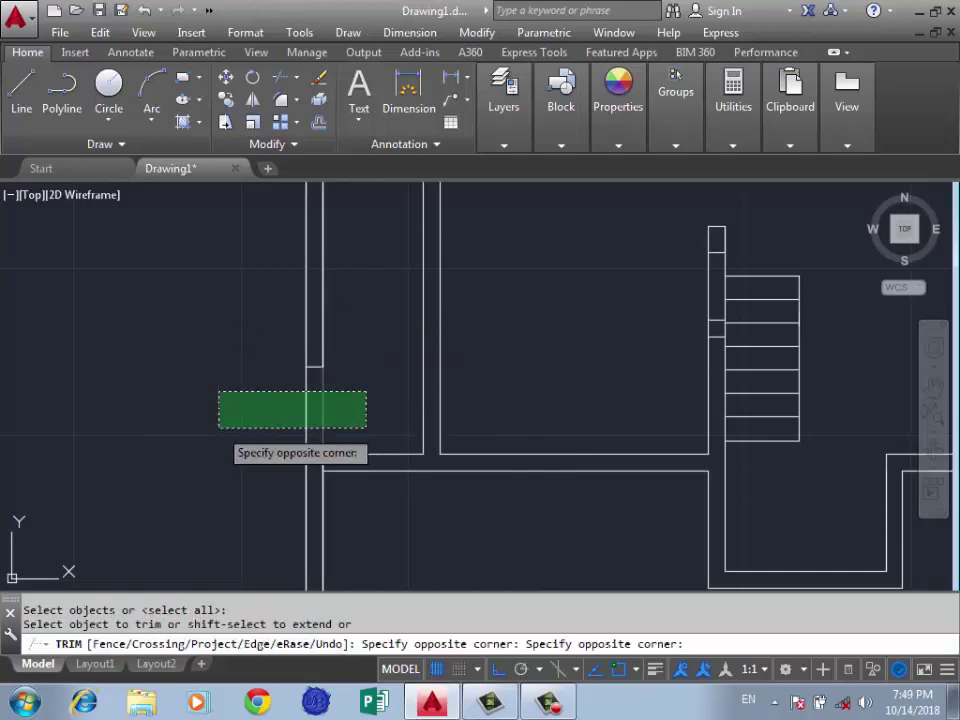
pyautogui.click(218, 424)
pyautogui.press('Escape')
pyautogui.click(317, 390)
pyautogui.click(236, 420)
pyautogui.press('Delete')
pyautogui.scroll(-6, 250, 420)
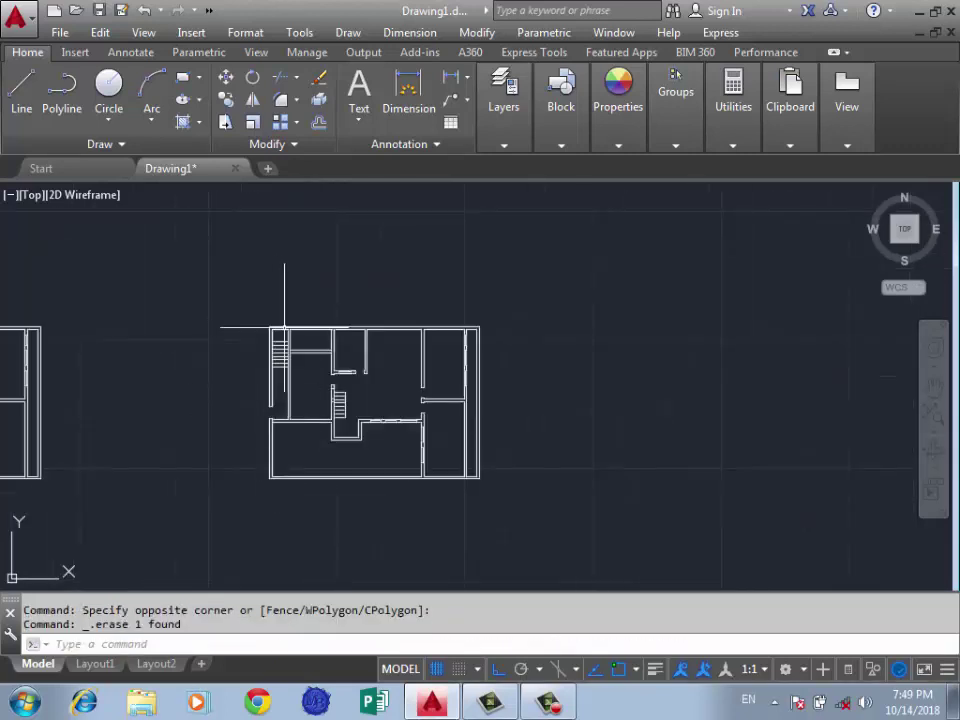
# Draw a notch outline at the stair's top-right with 0.1 and 1 segments
pyautogui.scroll(5, 286, 329)
pyautogui.scroll(2, 275, 329)
pyautogui.write('l')
pyautogui.press('Return')
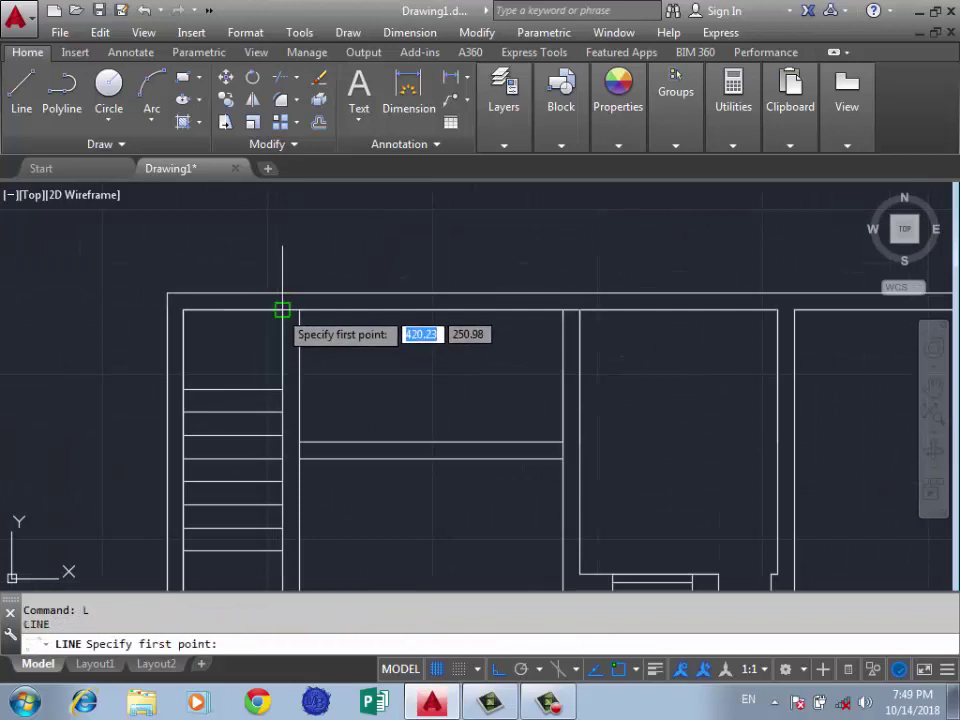
pyautogui.click(283, 310)
pyautogui.press('Return')
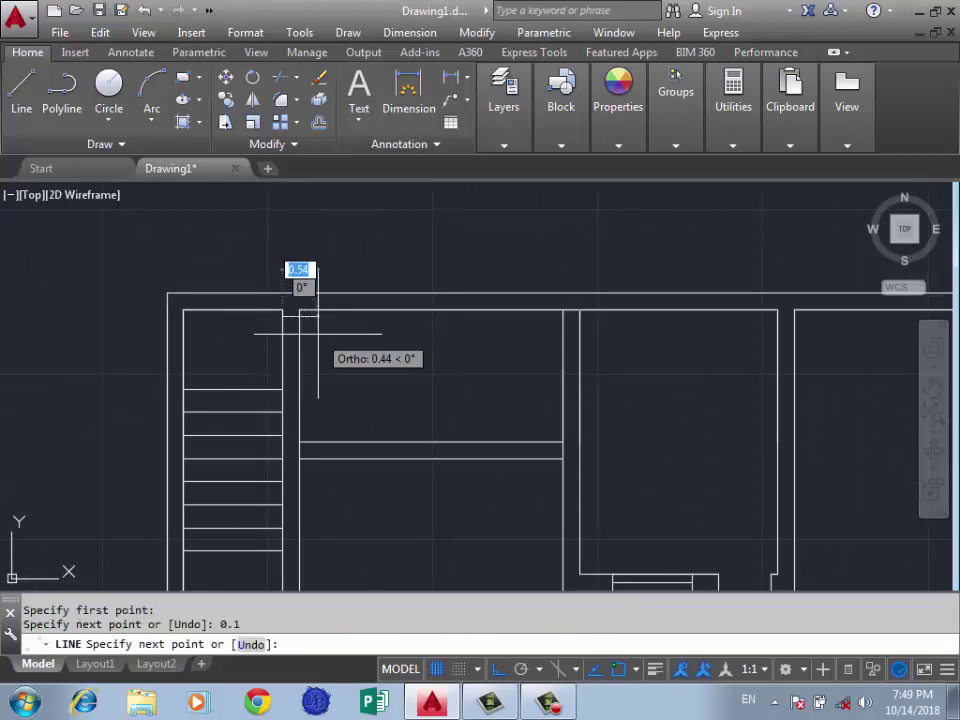
pyautogui.click(297, 320)
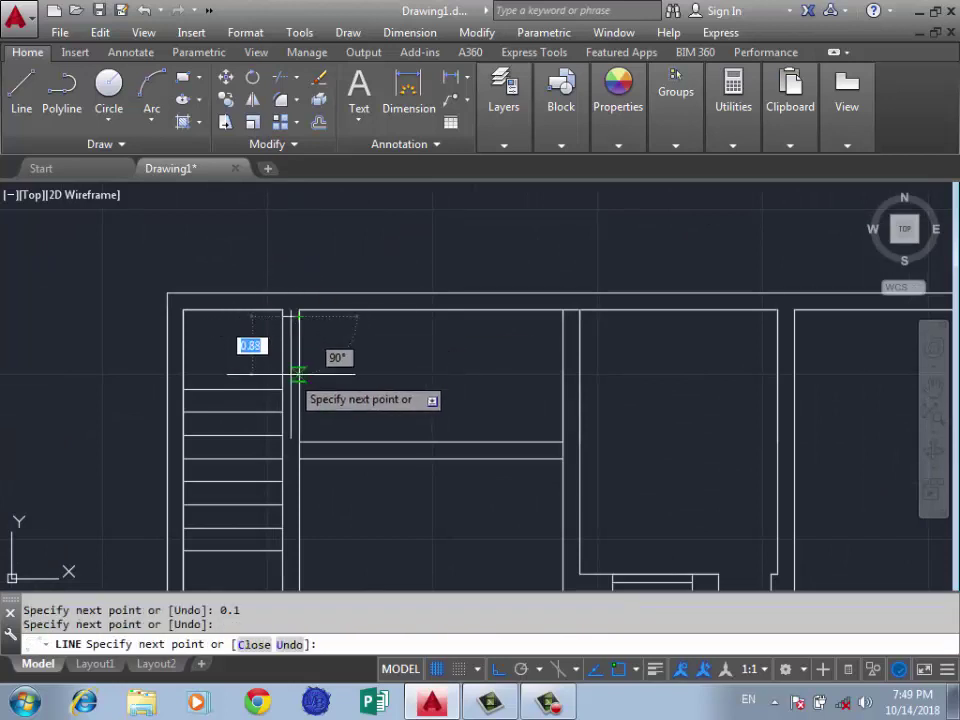
pyautogui.write('1')
pyautogui.press('Return')
pyautogui.scroll(2, 292, 390)
pyautogui.scroll(2, 297, 413)
pyautogui.click(297, 413)
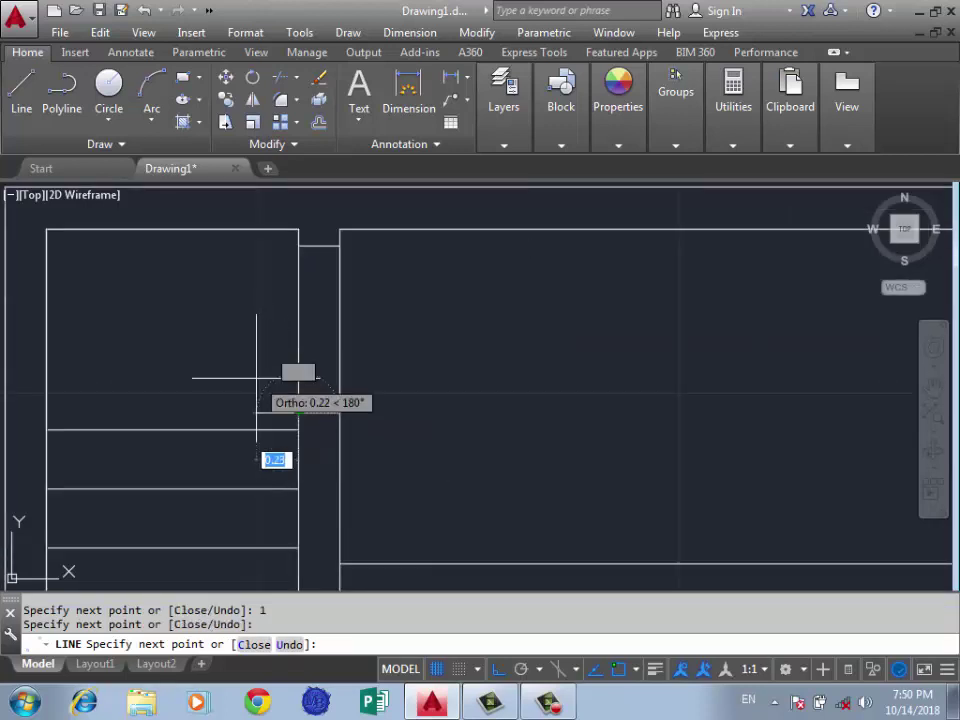
pyautogui.press('Return')
# Trim the wall line inside the notch and delete the leftover vertical wall line
pyautogui.write('r')
pyautogui.press('Return')
pyautogui.press('Return')
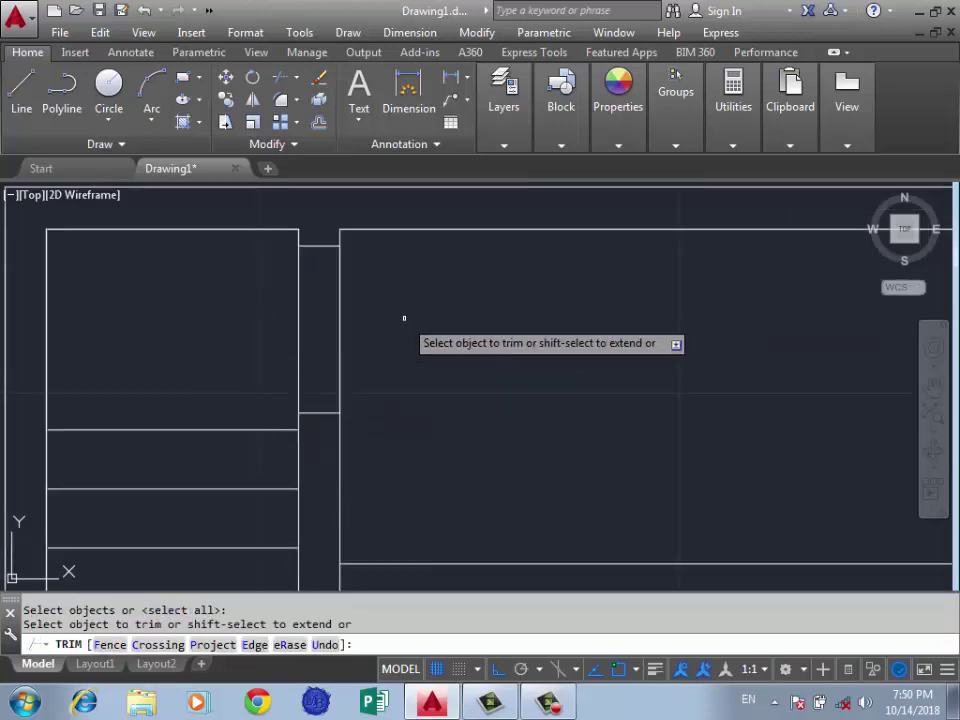
pyautogui.click(298, 350)
pyautogui.click(386, 332)
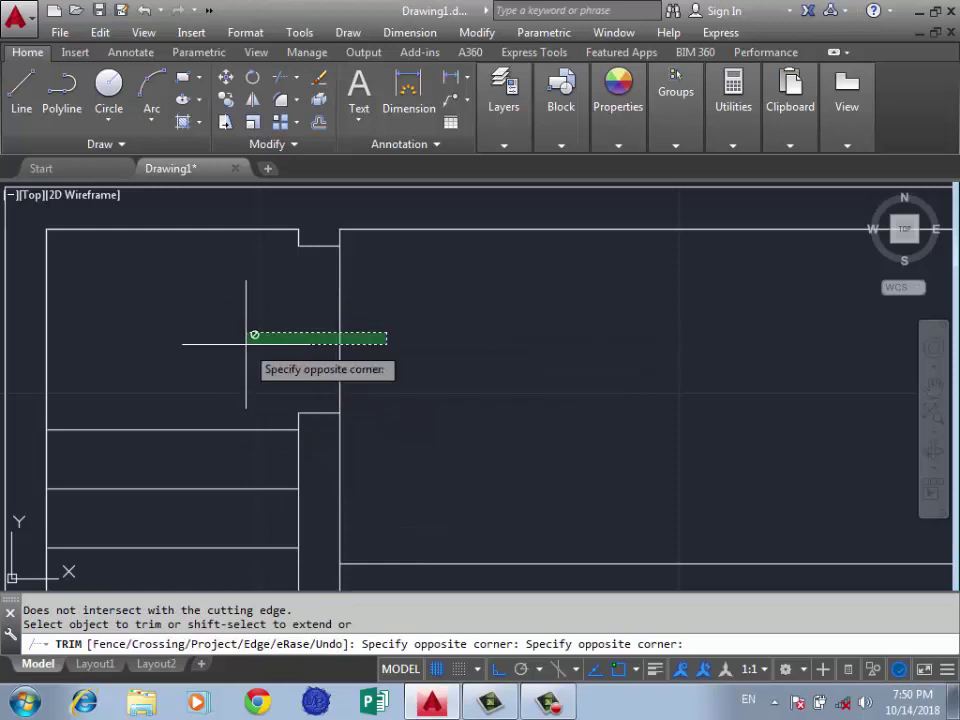
pyautogui.click(253, 336)
pyautogui.press('Escape')
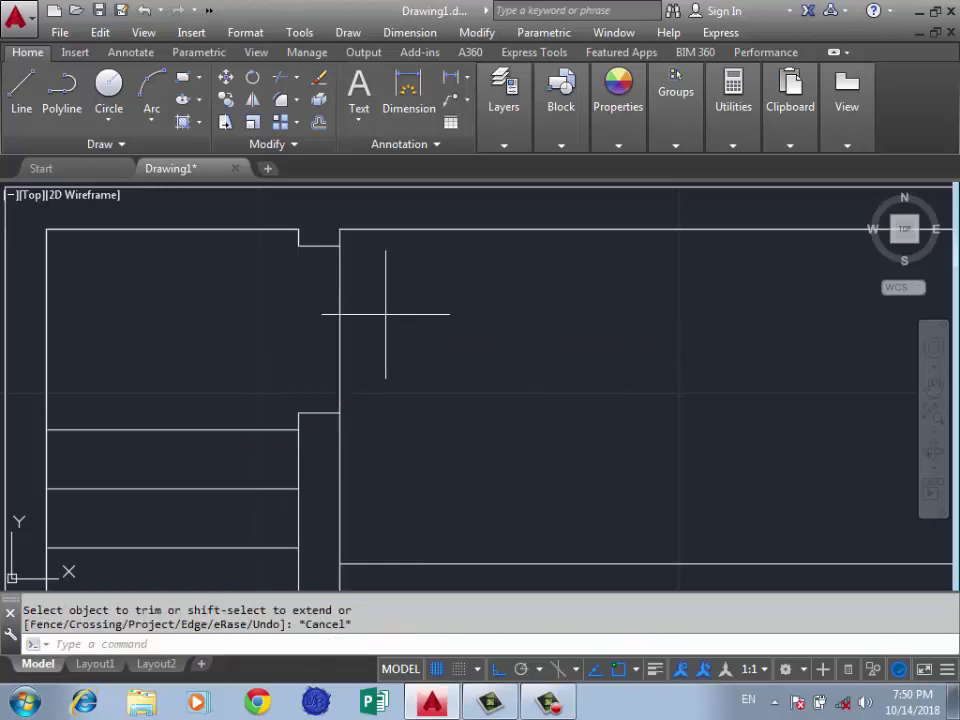
pyautogui.click(386, 311)
pyautogui.click(229, 364)
pyautogui.press('Delete')
pyautogui.scroll(-2, 250, 370)
pyautogui.scroll(2, 278, 414)
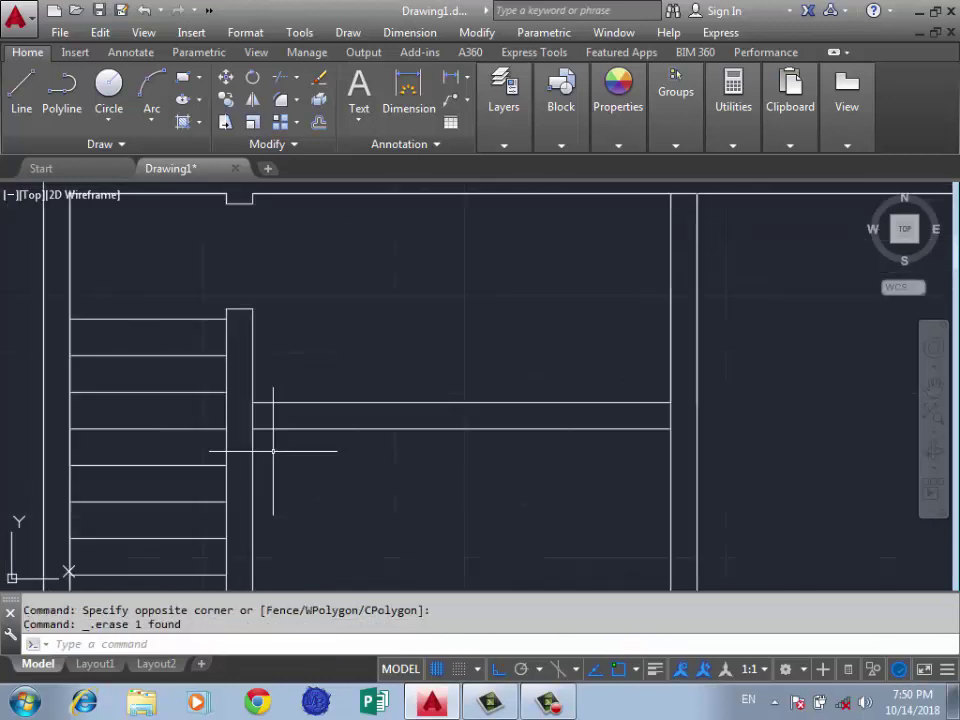
# Draw two notch sides 1 apart at the partition corner, starting with a 0.1 segment
pyautogui.write('l')
pyautogui.press('Return')
pyautogui.click(252, 429)
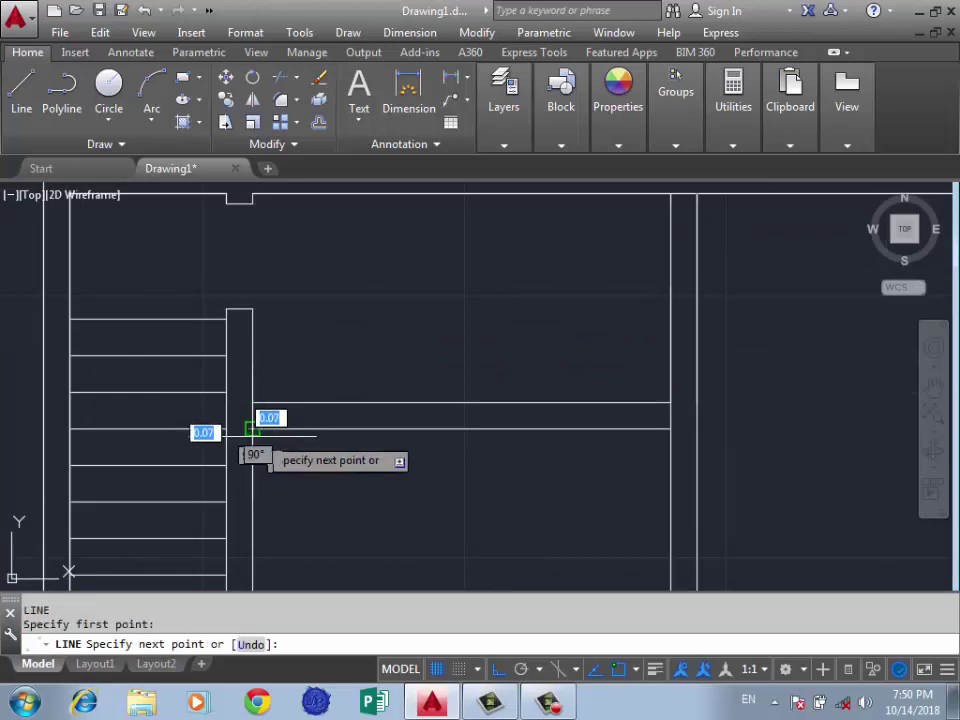
pyautogui.write('0.1')
pyautogui.press('Return')
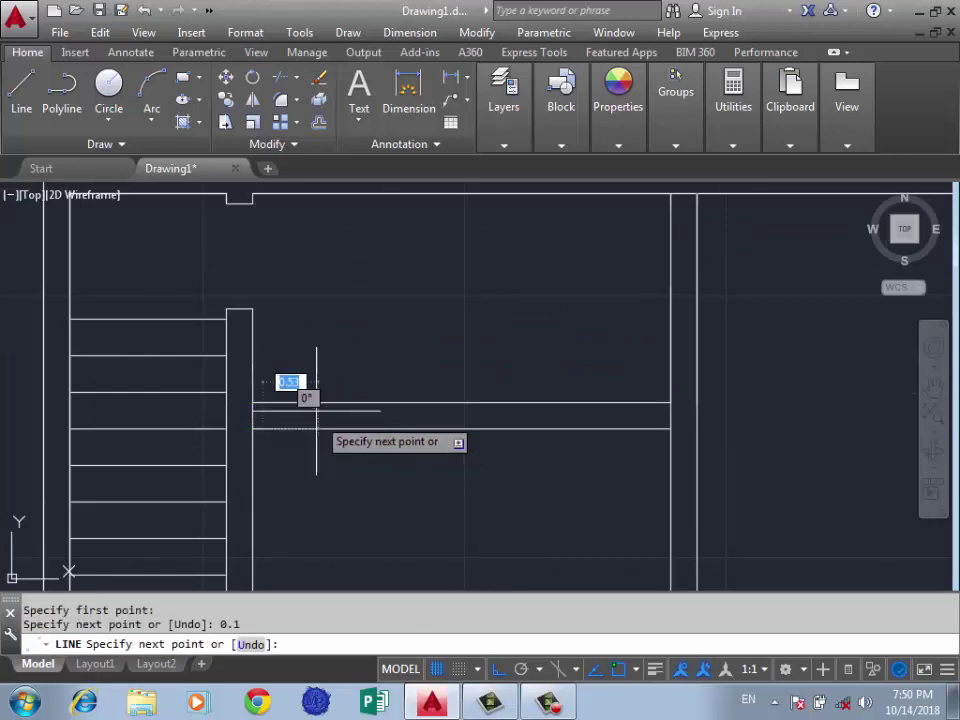
pyautogui.click(262, 403)
pyautogui.press('Return')
pyautogui.press('Return')
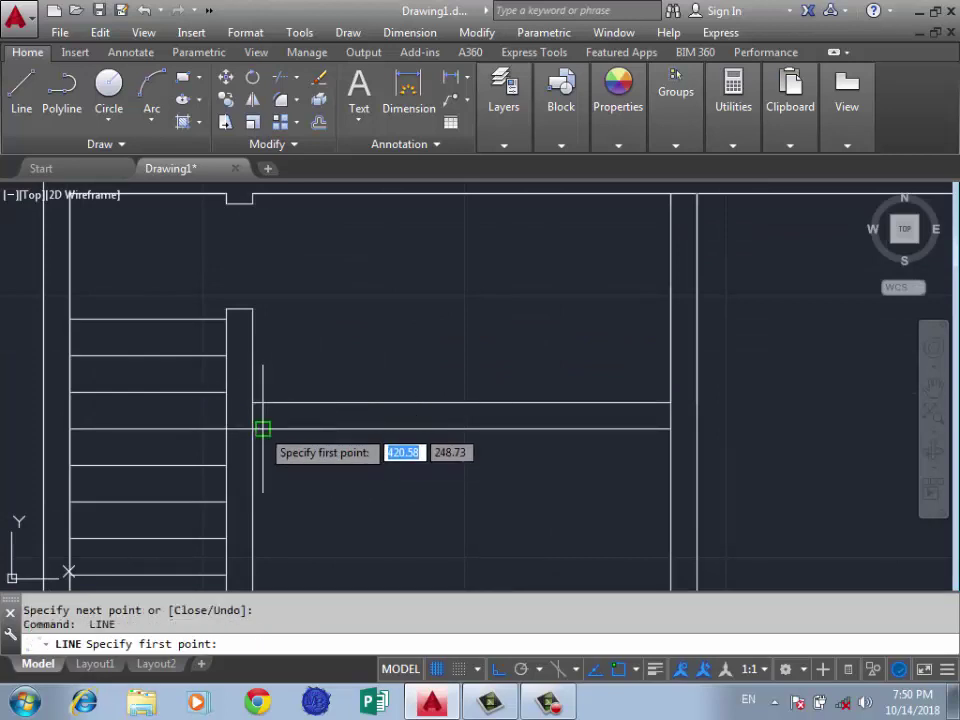
pyautogui.click(262, 429)
pyautogui.write('1')
pyautogui.press('Return')
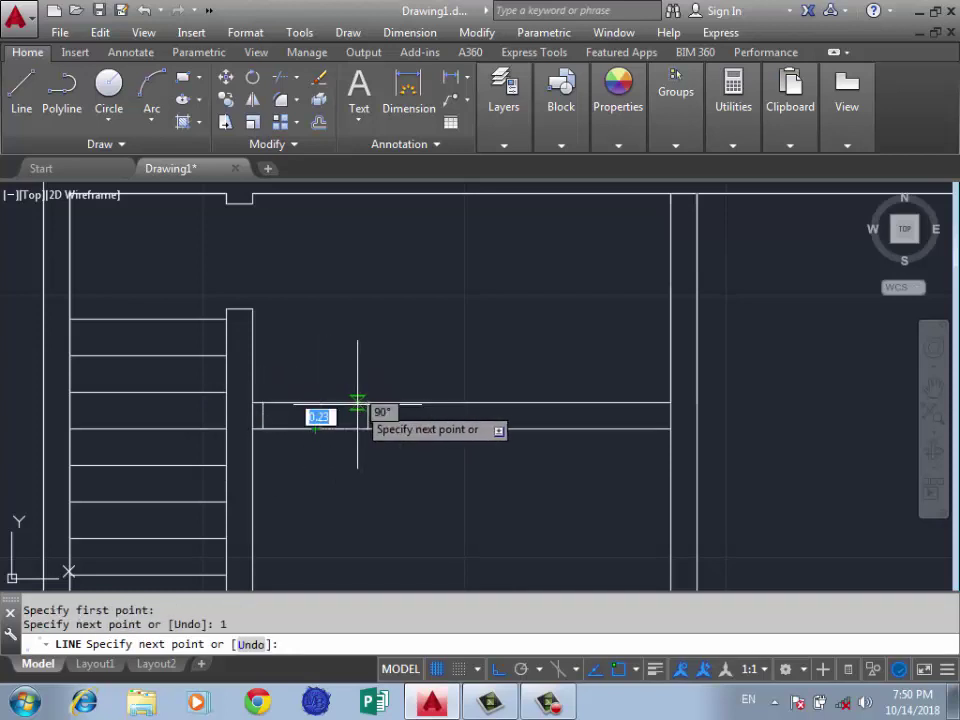
pyautogui.click(367, 403)
pyautogui.press('Return')
pyautogui.write('r')
# Trim the partition line between the notch sides and delete the leftover segment
pyautogui.press('Return')
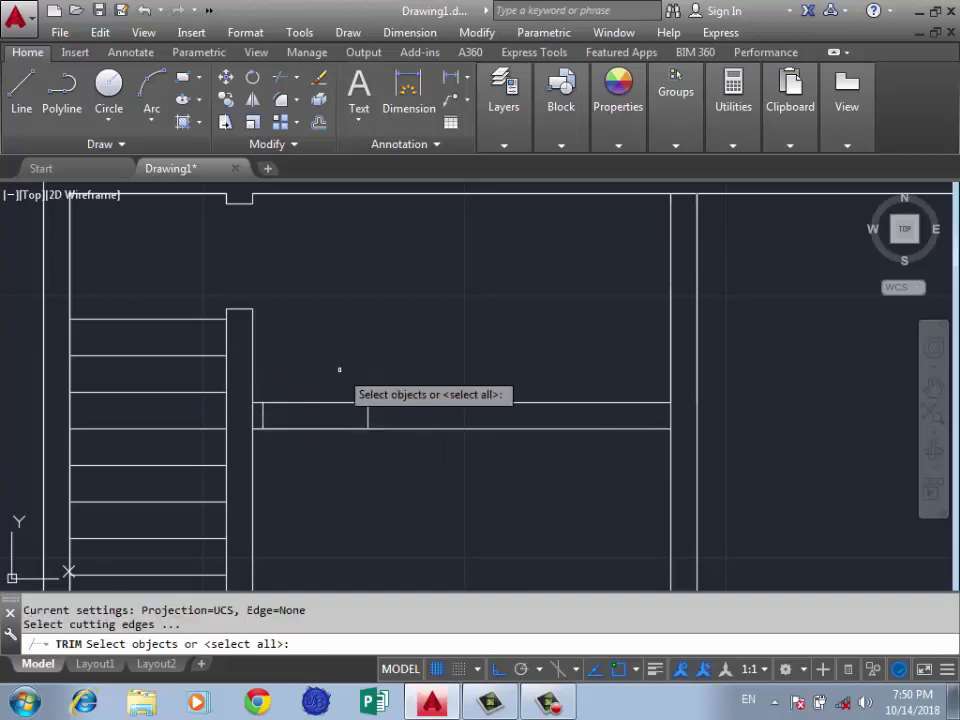
pyautogui.press('Return')
pyautogui.click(315, 403)
pyautogui.click(332, 398)
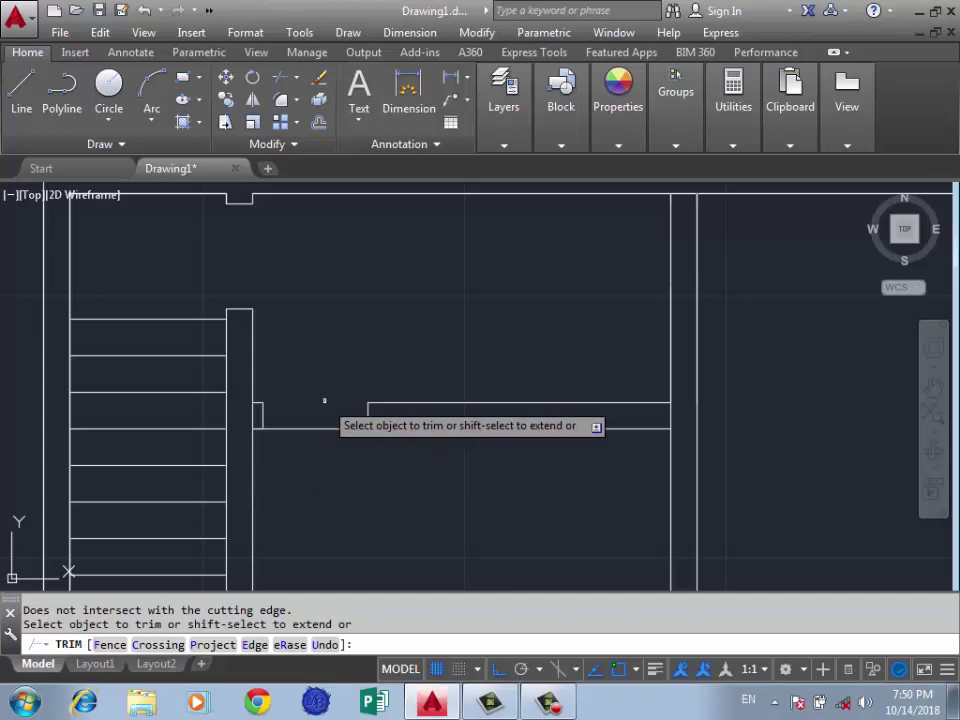
pyautogui.press('Return')
pyautogui.click(336, 407)
pyautogui.click(283, 480)
pyautogui.press('Delete')
pyautogui.scroll(-2, 363, 500)
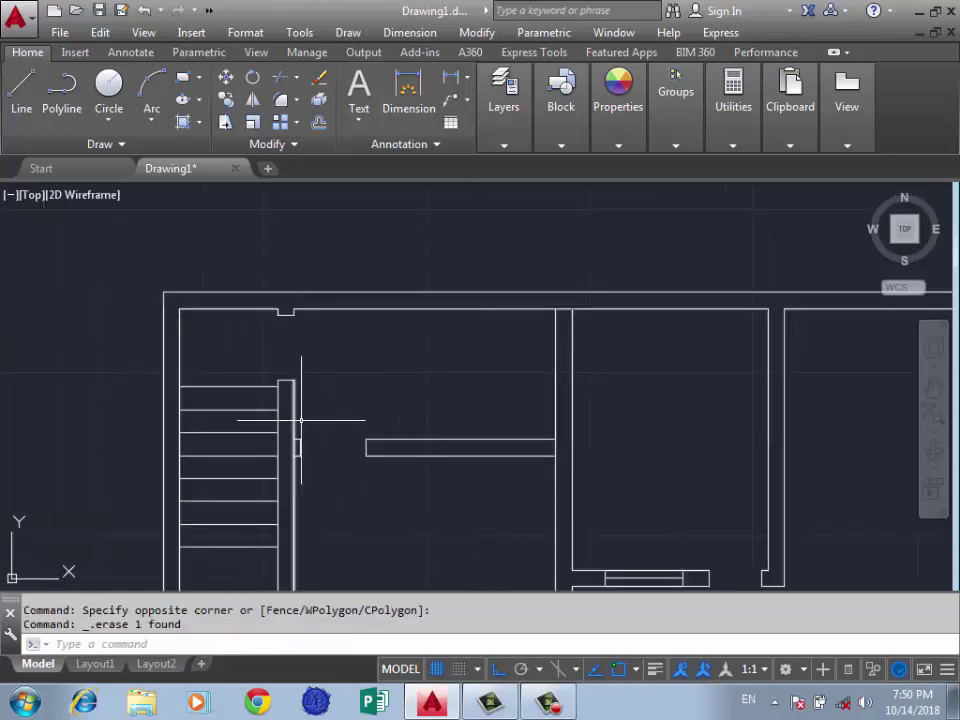
pyautogui.scroll(-1, 375, 386)
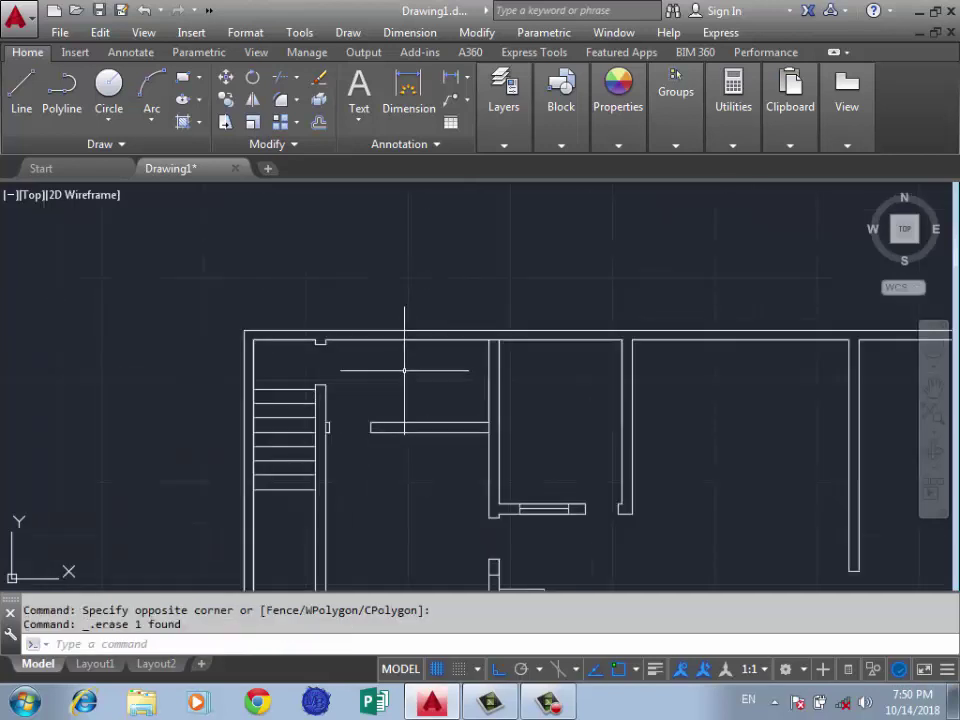
pyautogui.scroll(1, 415, 394)
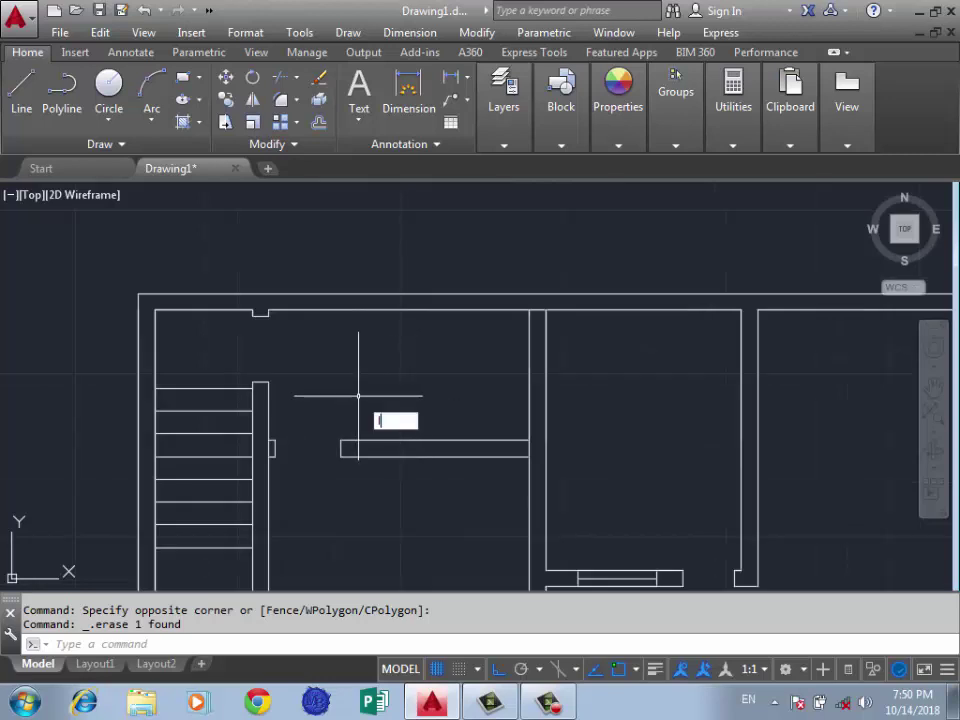
# Draw a vertical 1.5 line from the wall notch corner down to the lower wall
pyautogui.write('l')
pyautogui.press('Return')
pyautogui.scroll(2, 268, 300)
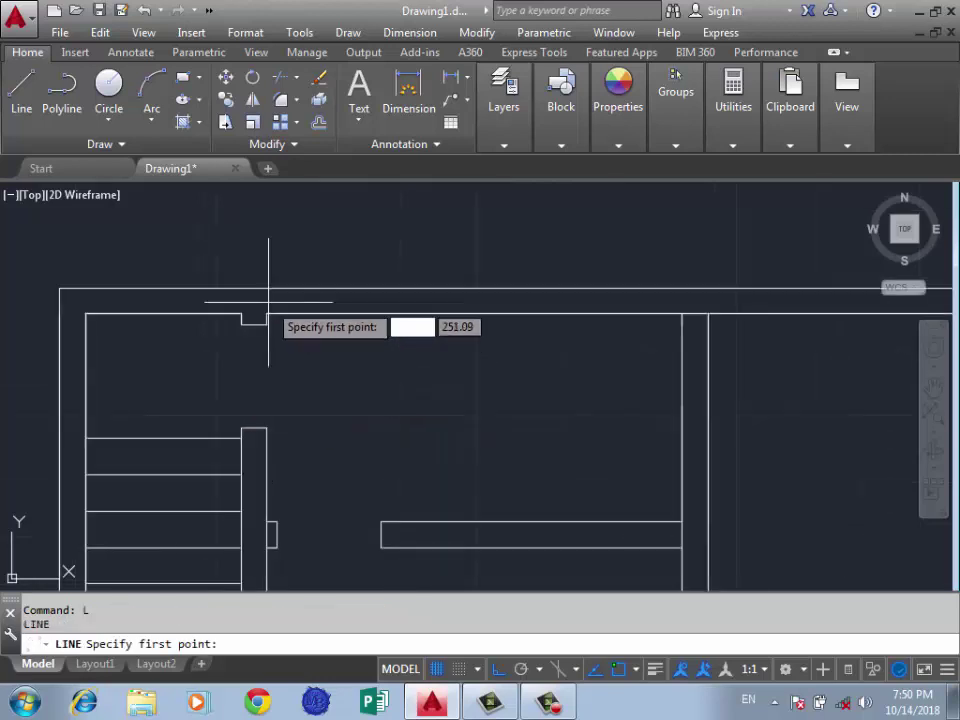
pyautogui.scroll(1, 266, 312)
pyautogui.click(264, 321)
pyautogui.scroll(-1, 452, 321)
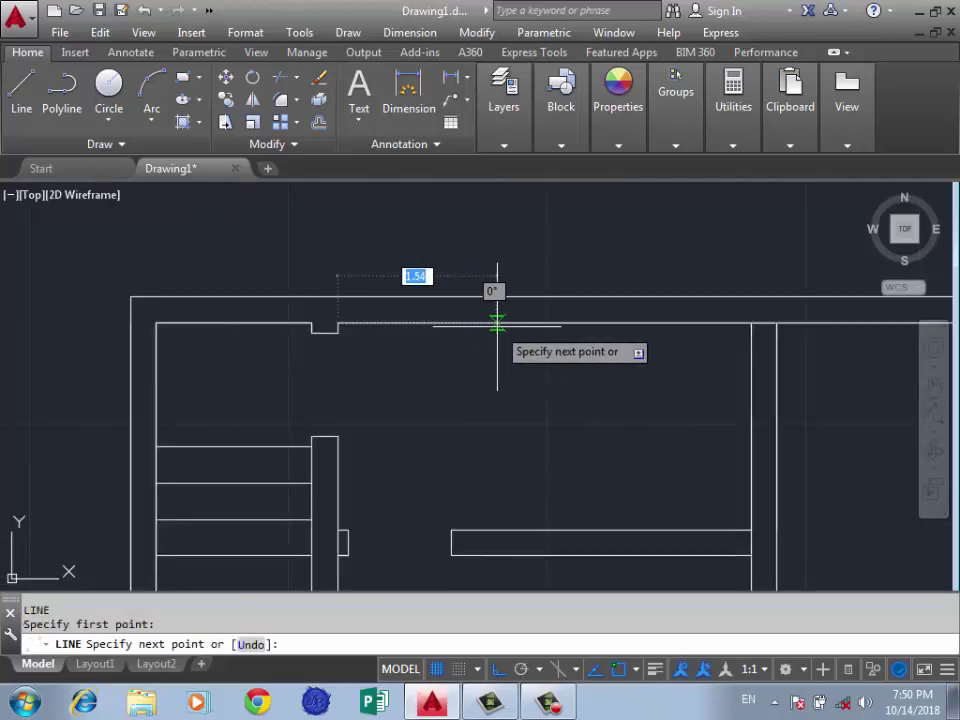
pyautogui.write('1.5')
pyautogui.press('Return')
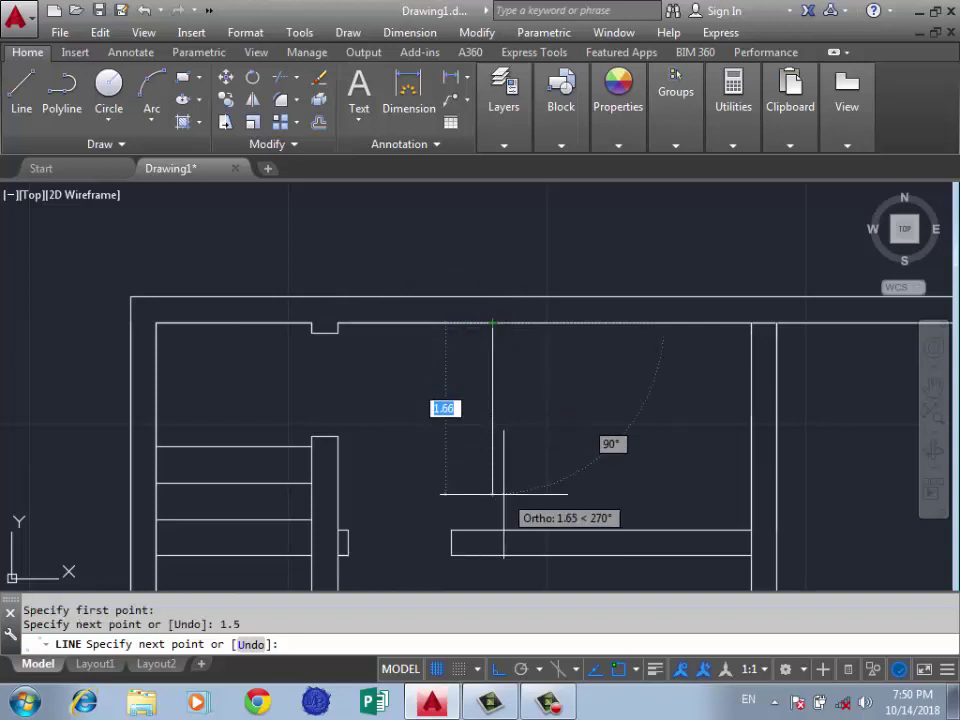
pyautogui.click(492, 530)
pyautogui.press('Return')
pyautogui.write('o')
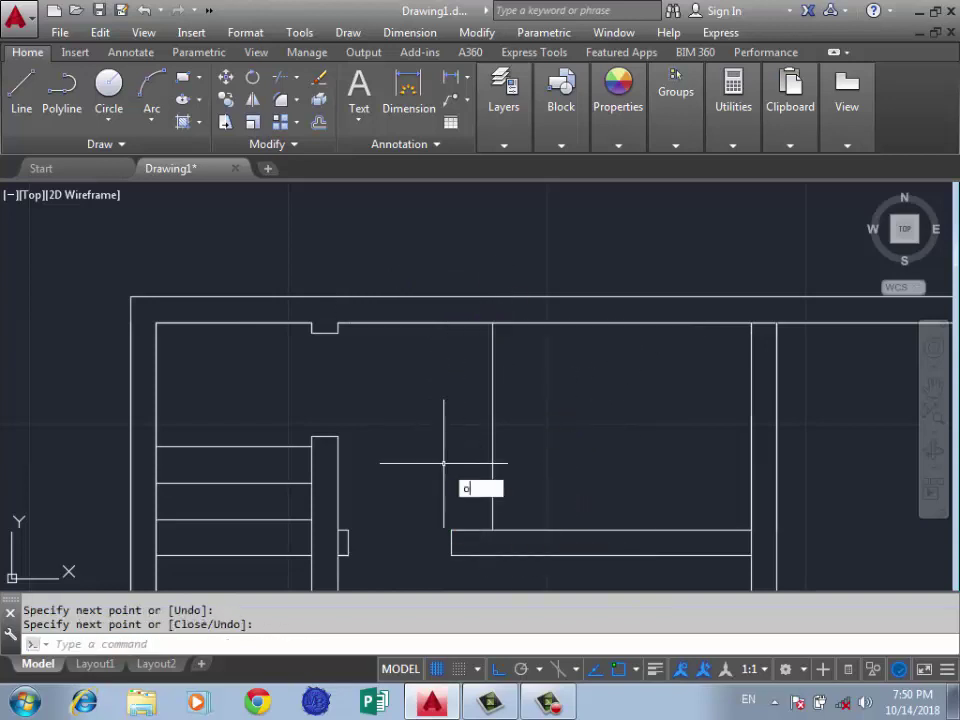
# Offset the new vertical line 0.15 to the right to form the partition's thickness
pyautogui.press('Return')
pyautogui.write('5')
pyautogui.press('Return')
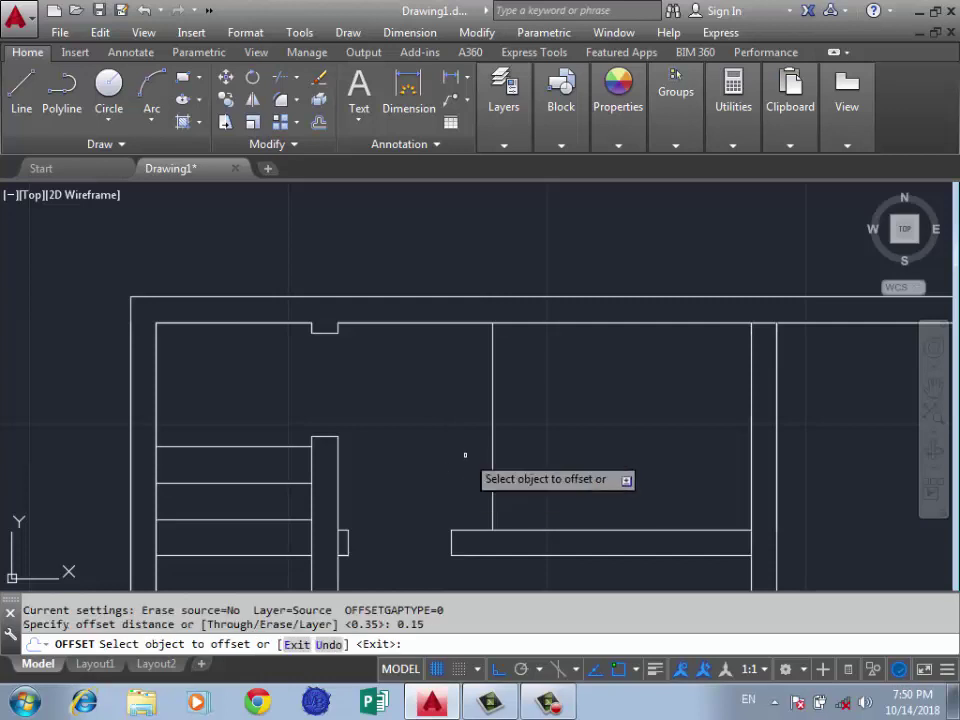
pyautogui.click(493, 412)
pyautogui.click(563, 403)
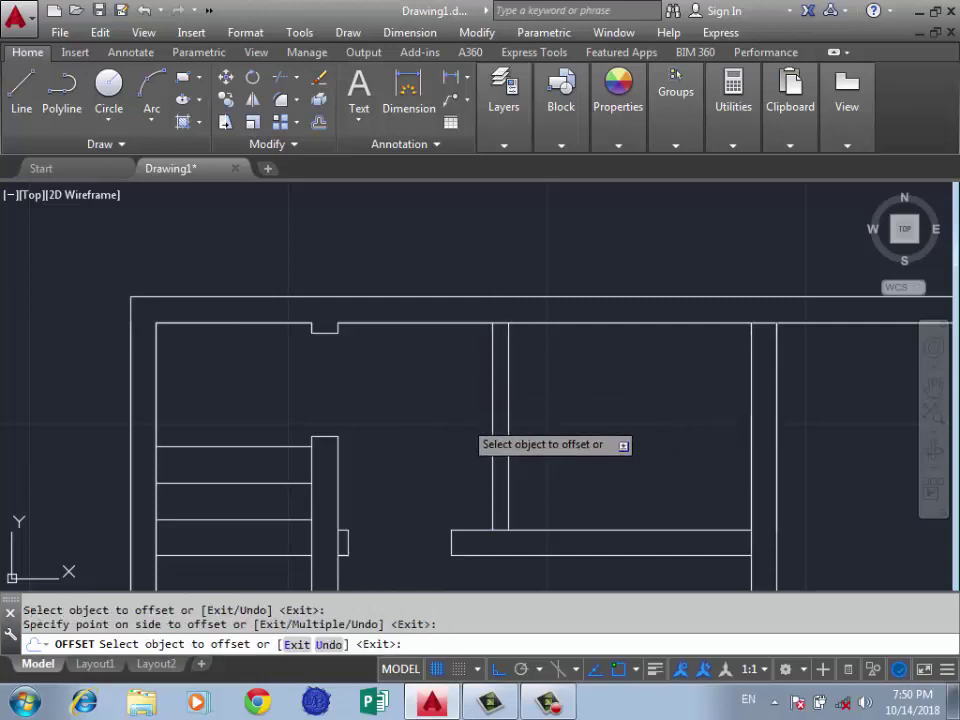
pyautogui.press('Return')
pyautogui.scroll(-4, 408, 445)
pyautogui.scroll(4, 423, 452)
# Draw 0.1 and 0.8 lines marking the door opening and trim the wall line across it
pyautogui.write('l')
pyautogui.press('Return')
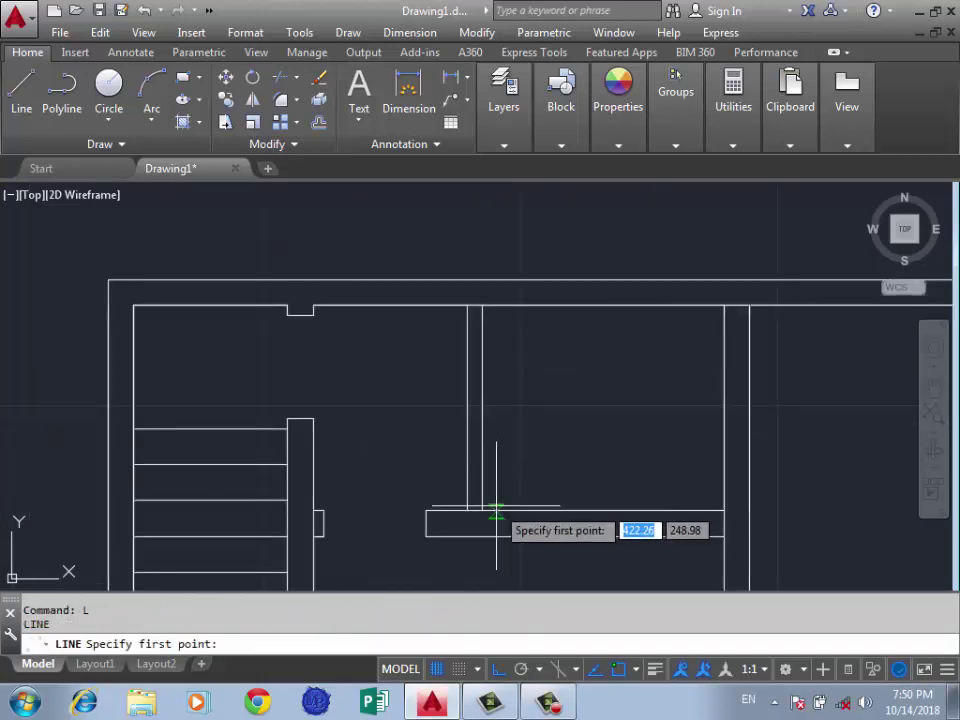
pyautogui.click(483, 510)
pyautogui.write('0.1')
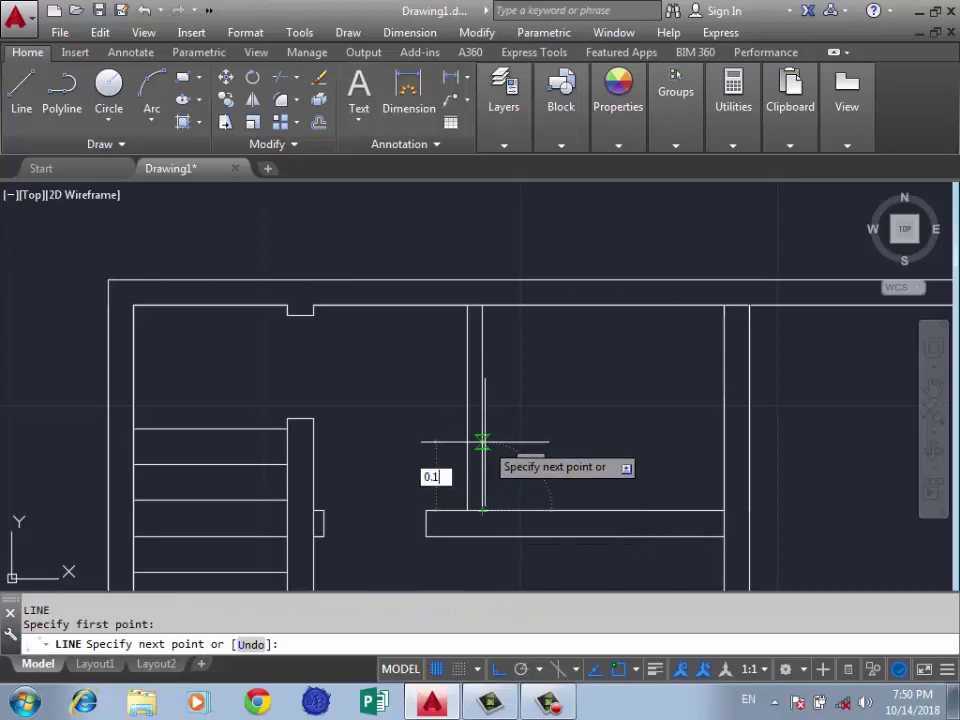
pyautogui.press('Return')
pyautogui.click(467, 507)
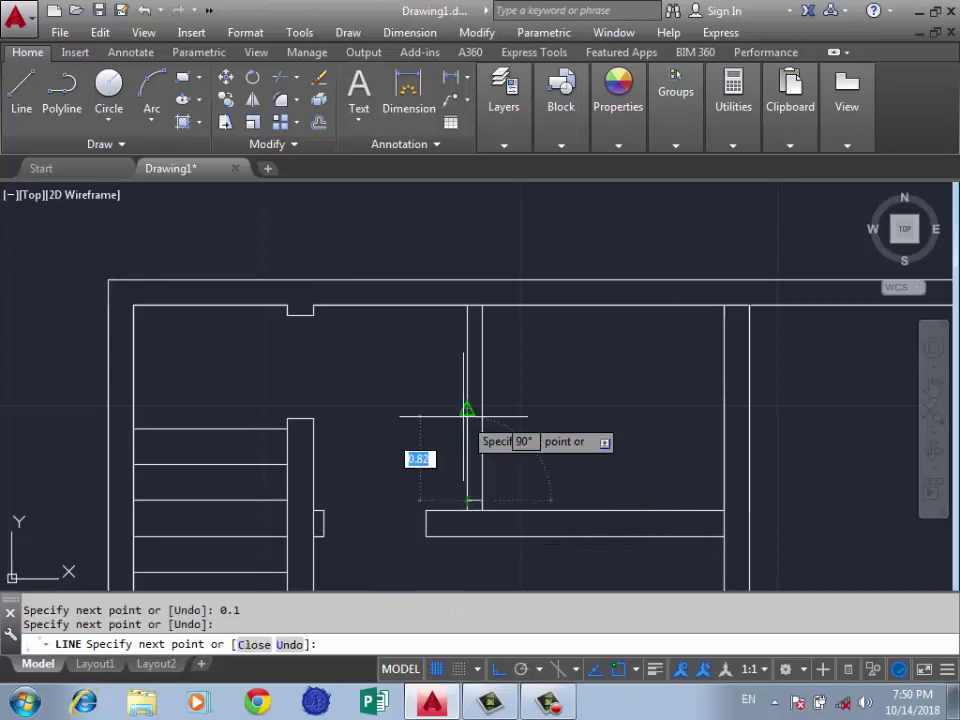
pyautogui.write('0.')
pyautogui.press('Return')
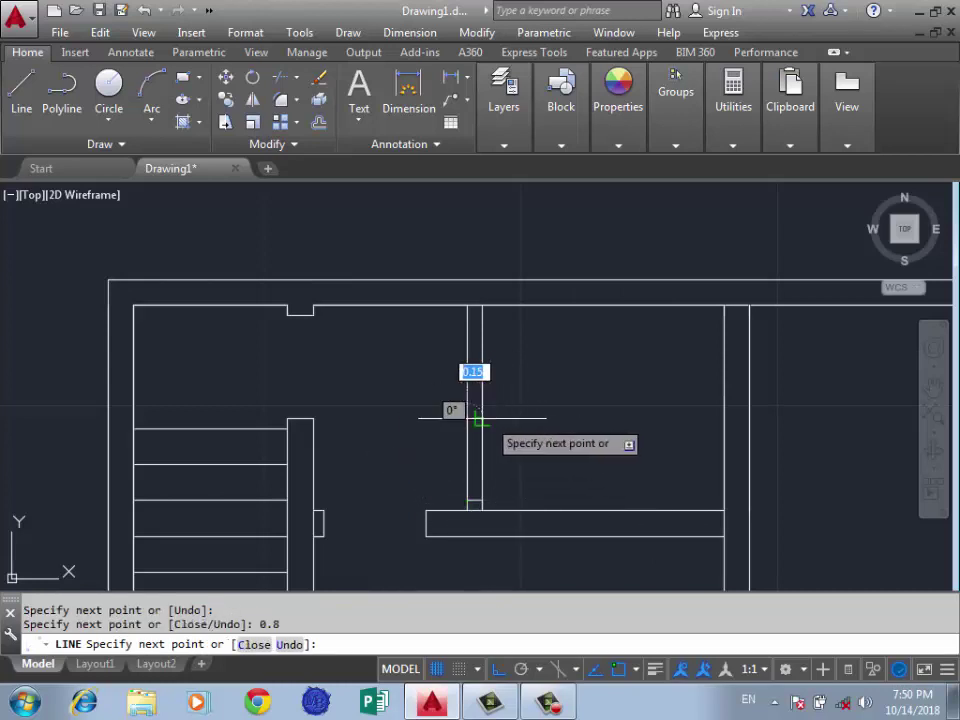
pyautogui.press('Return')
pyautogui.press('Return')
pyautogui.press('Return')
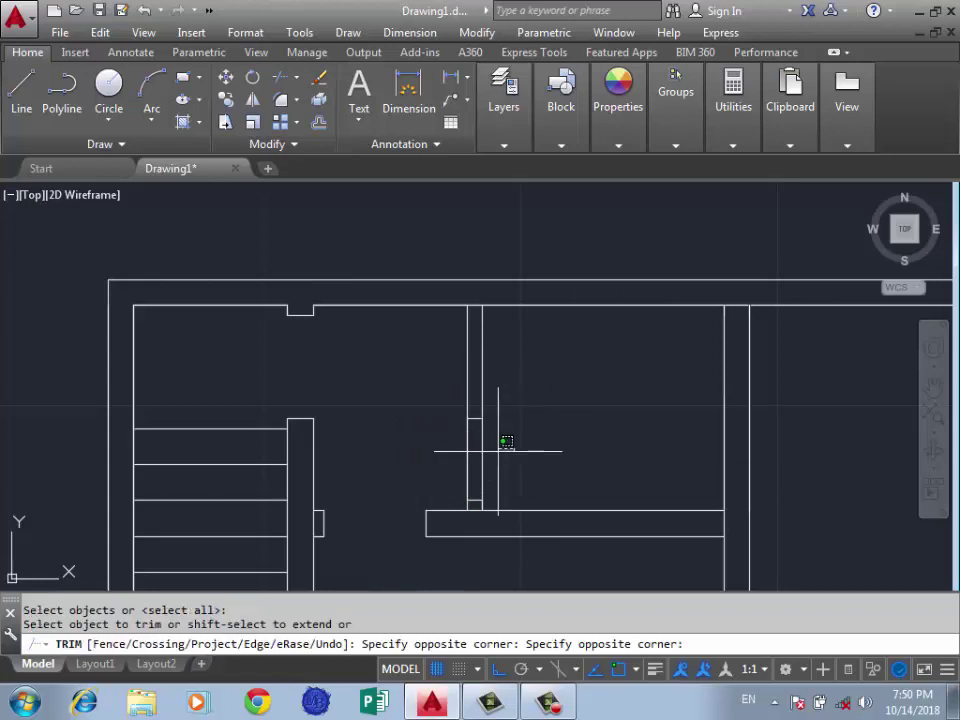
pyautogui.click(482, 455)
pyautogui.press('Return')
# Erase the leftover vertical line
pyautogui.press('Delete')
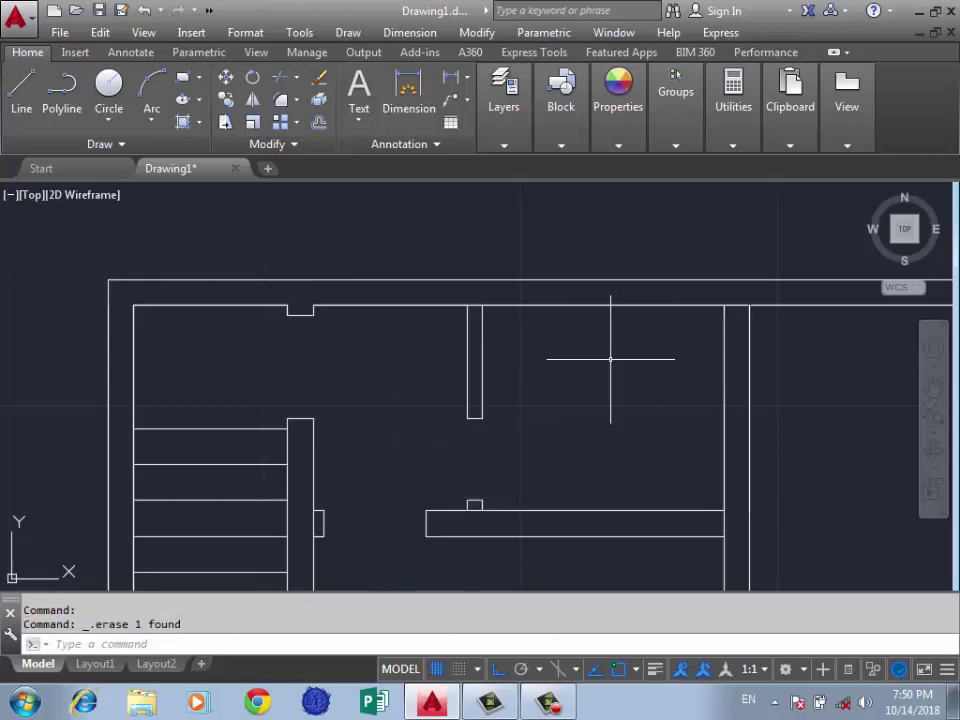
pyautogui.scroll(-2, 611, 358)
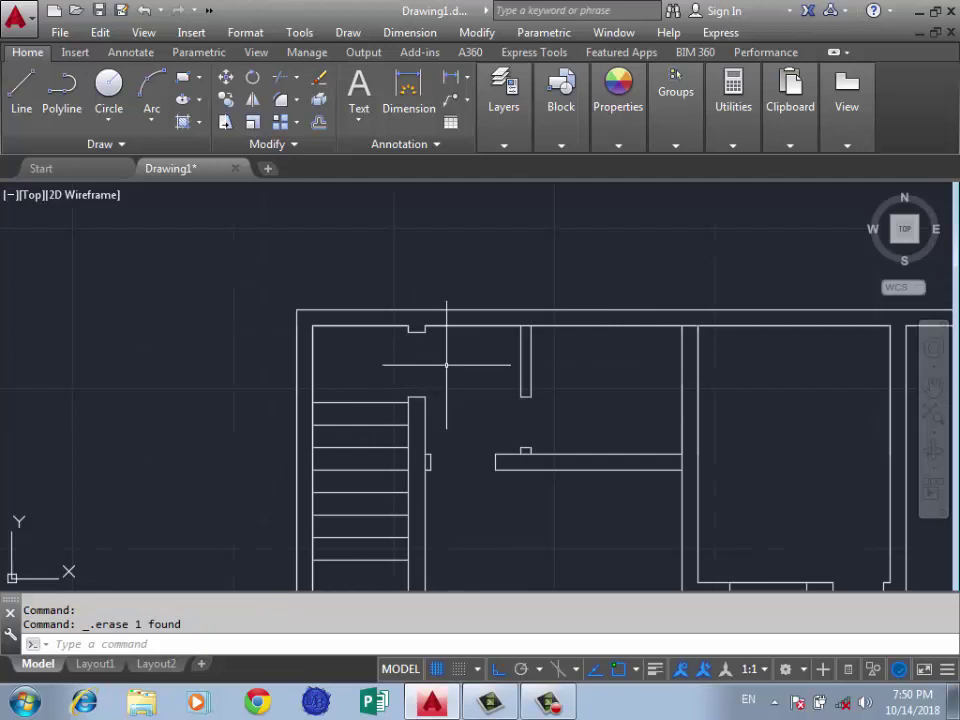
pyautogui.scroll(4, 431, 347)
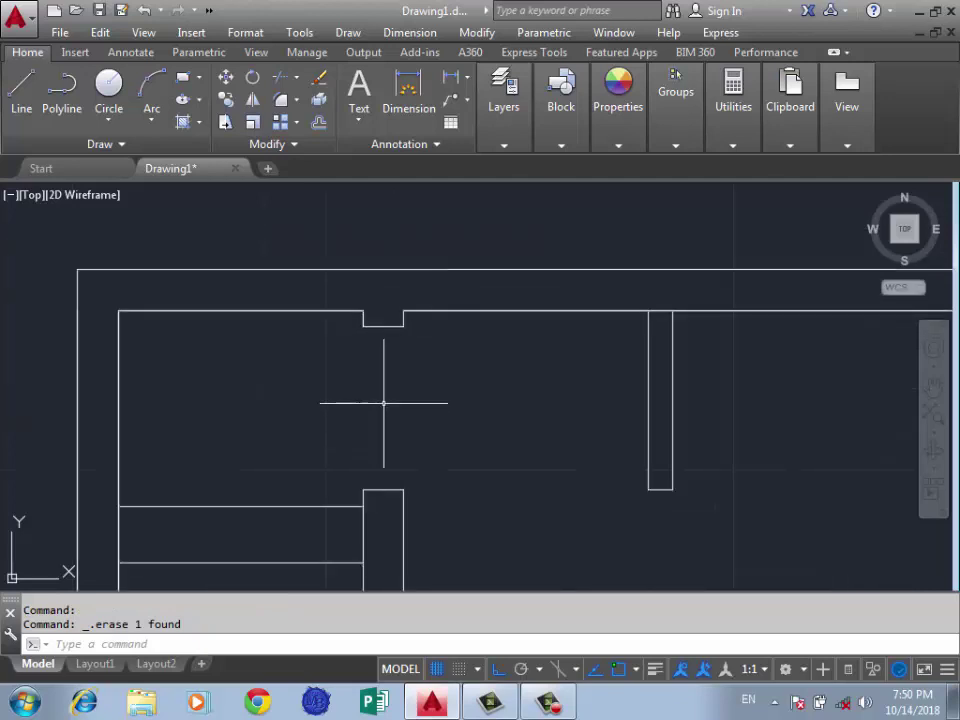
pyautogui.scroll(-2, 467, 364)
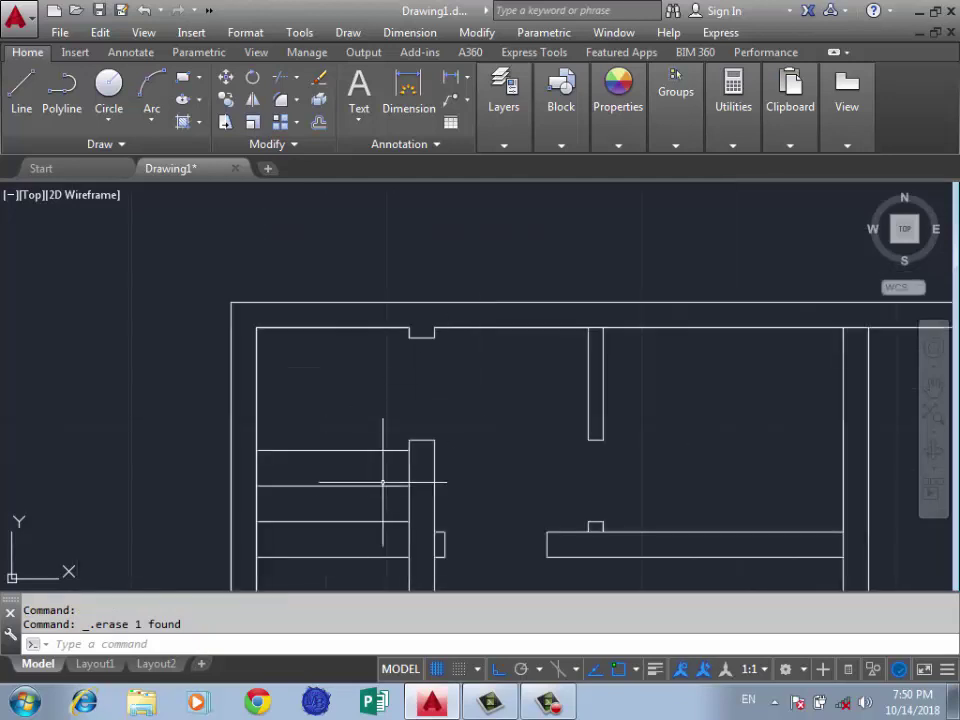
pyautogui.scroll(1, 491, 433)
pyautogui.scroll(1, 454, 450)
# Draw a 0.1 line starting at the stair wall corner
pyautogui.write('L')
pyautogui.press('Return')
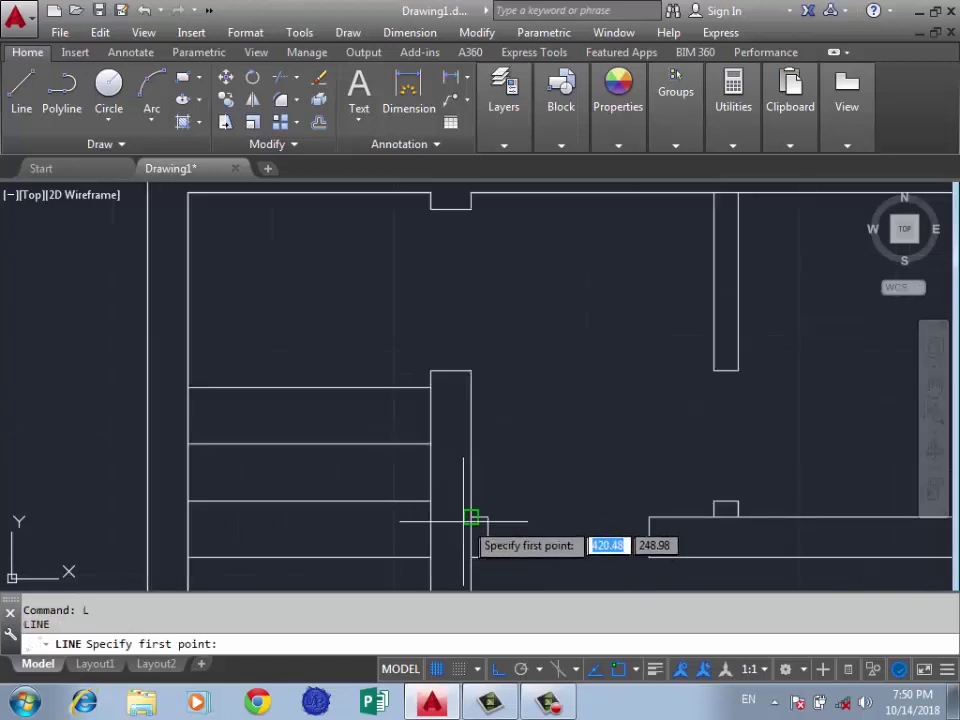
pyautogui.click(466, 512)
pyautogui.press('Return')
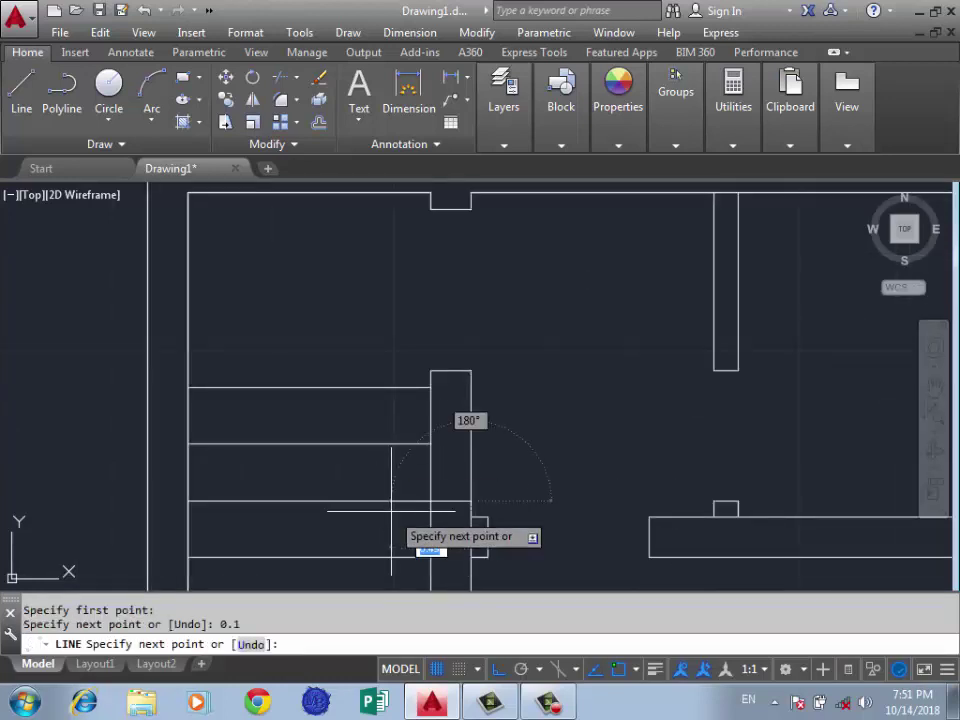
pyautogui.scroll(4, 432, 500)
pyautogui.press('Return')
pyautogui.scroll(-2, 490, 531)
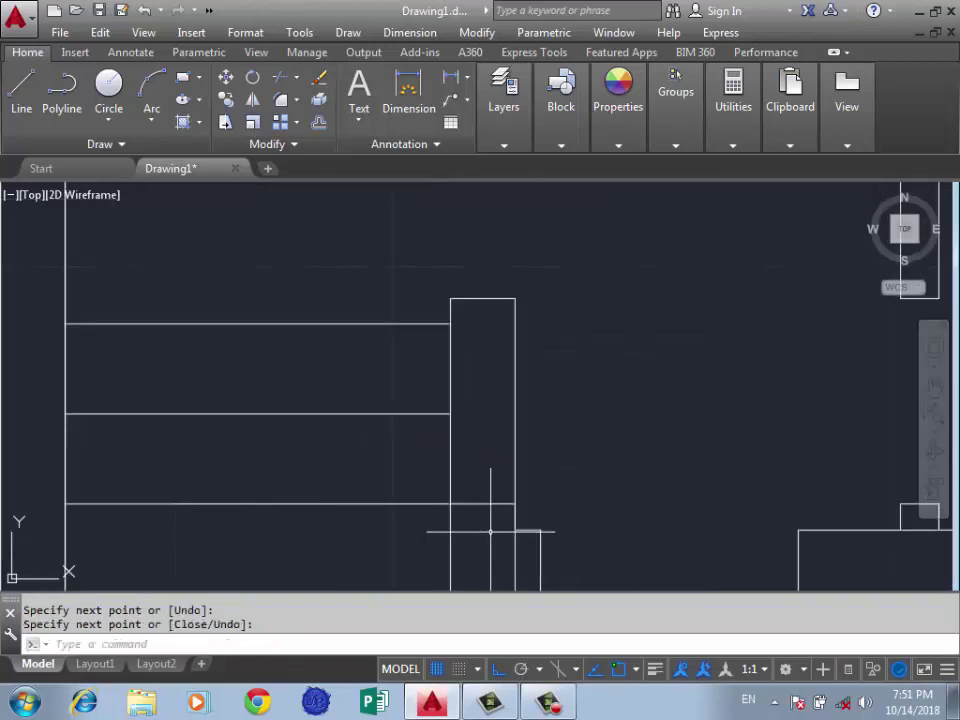
# Offset the stair-wall cross line 0.6 upward
pyautogui.write('o')
pyautogui.press('Return')
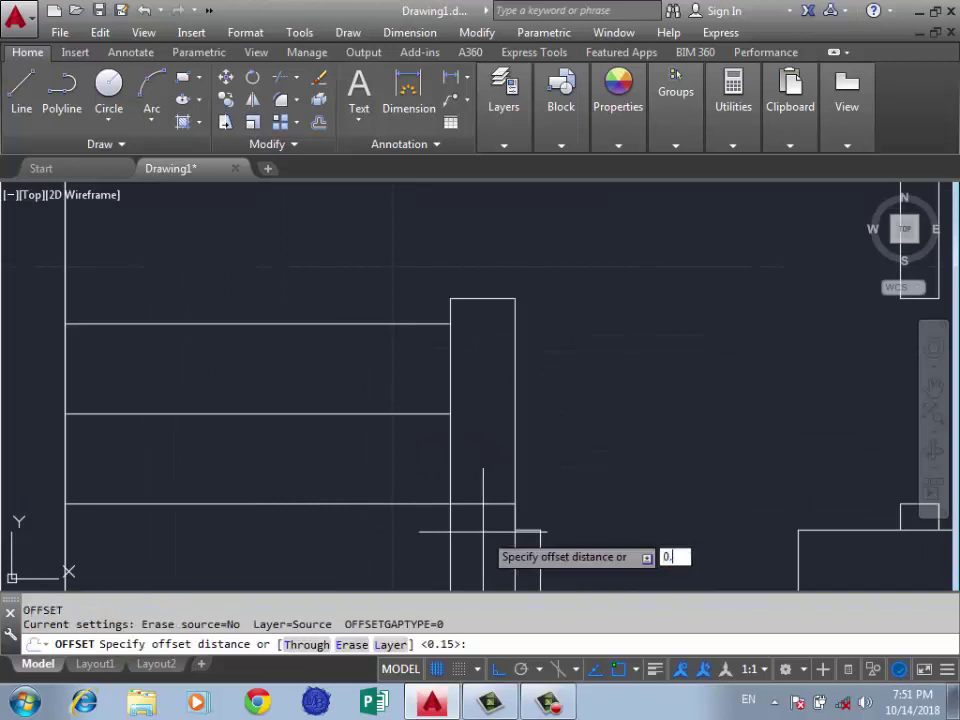
pyautogui.write('6')
pyautogui.press('Return')
pyautogui.click(484, 503)
pyautogui.click(483, 432)
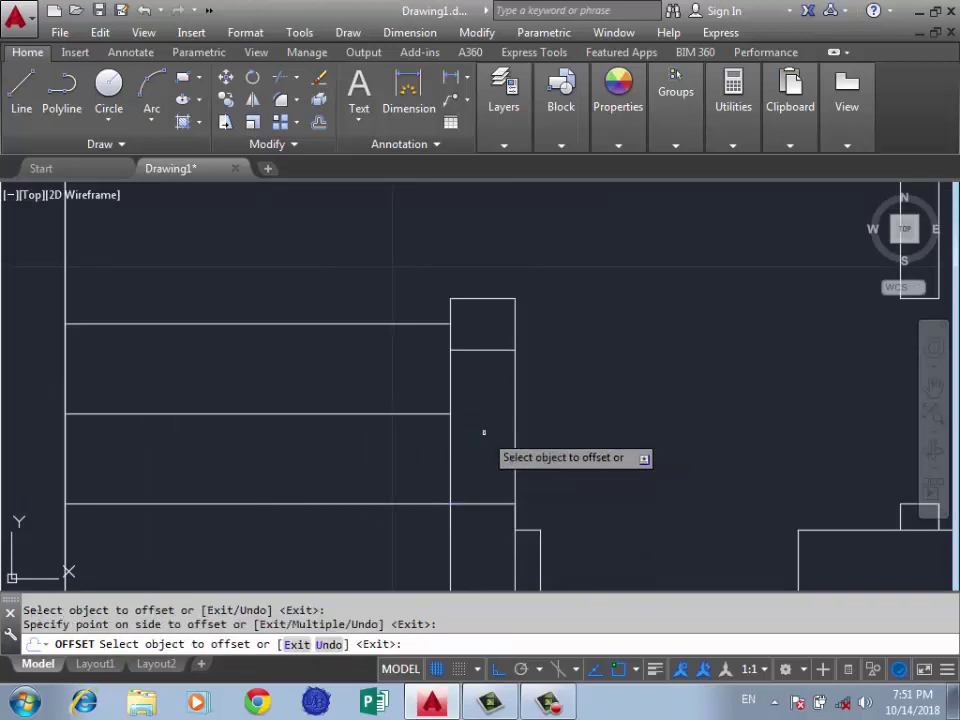
# Restart the offset with a new distance of 0.8
pyautogui.press('Return')
pyautogui.press('Return')
pyautogui.write('8')
pyautogui.press('Return')
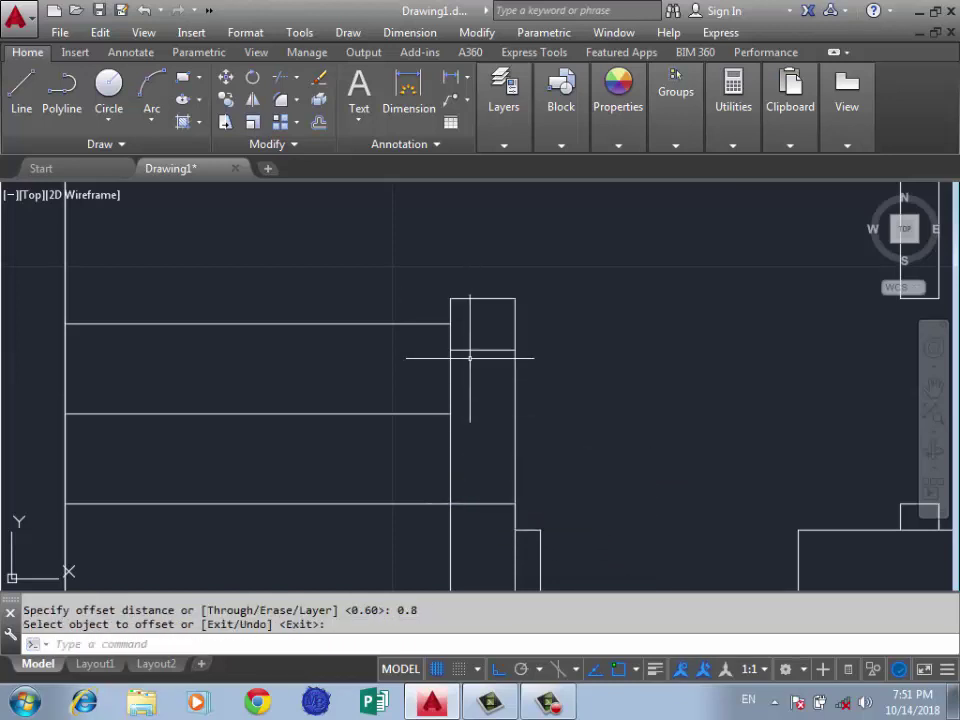
pyautogui.scroll(-4, 471, 356)
pyautogui.scroll(2, 466, 372)
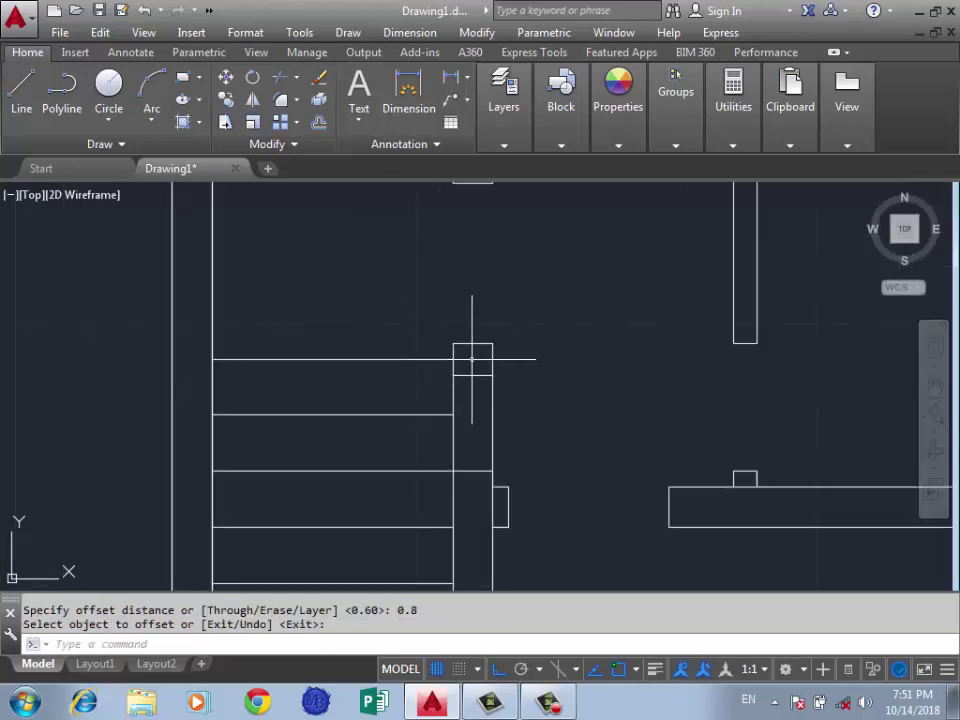
# End the offset, then start and cancel a line at the stair wall corner
pyautogui.press('Escape')
pyautogui.write('l')
pyautogui.press('Return')
pyautogui.click(473, 375)
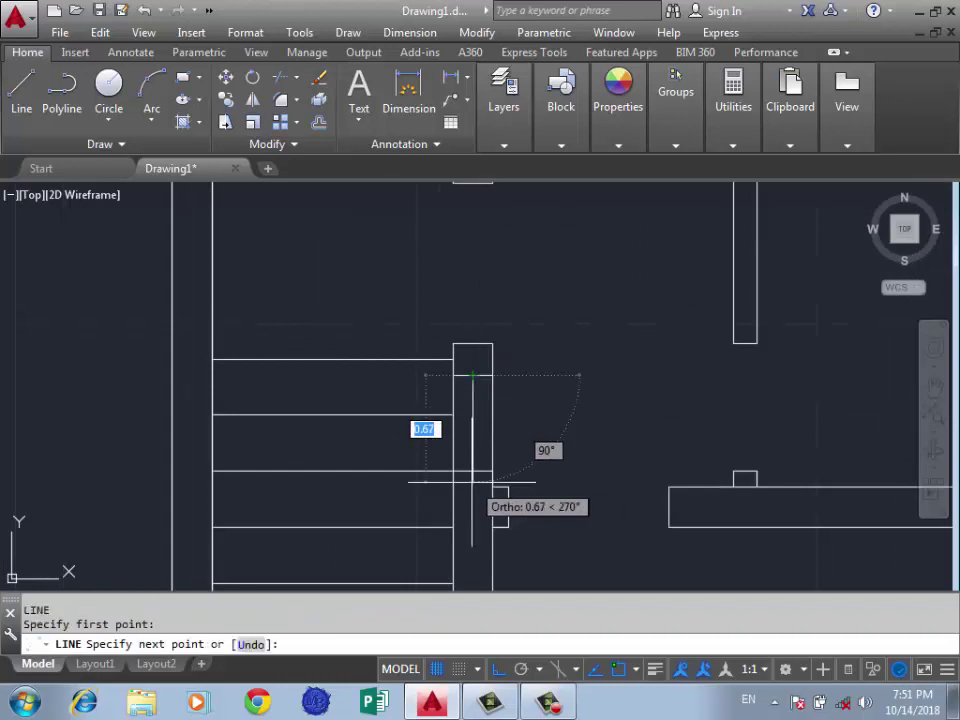
pyautogui.press('Escape')
pyautogui.scroll(-3, 354, 332)
pyautogui.scroll(4, 531, 236)
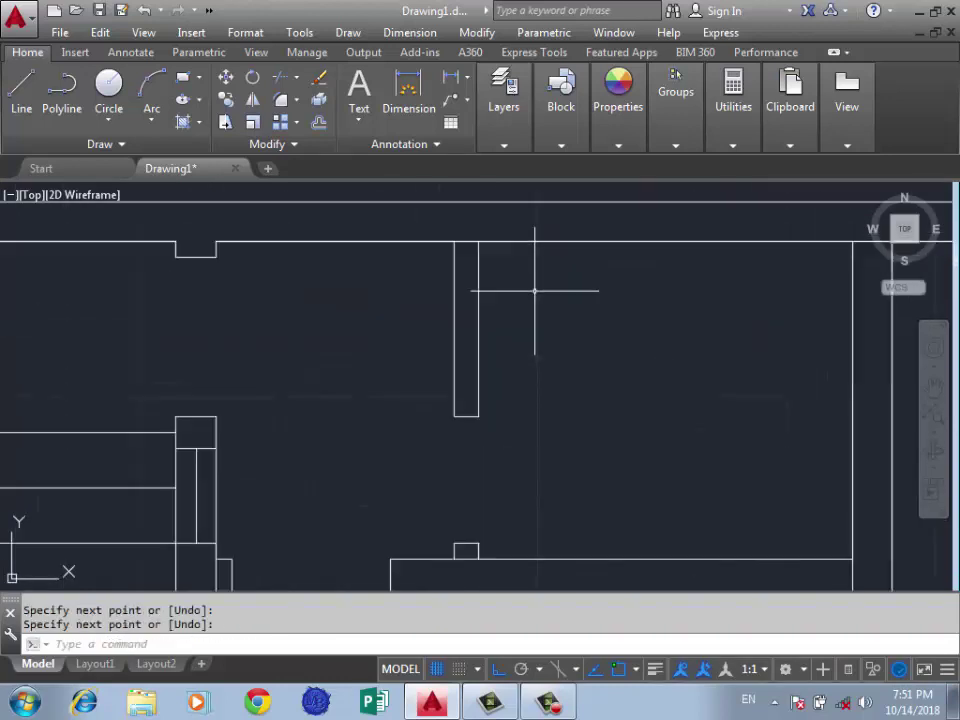
# Try a 0.4 line from the wall end's corner, then cancel it
pyautogui.write('l')
pyautogui.press('Return')
pyautogui.click(478, 415)
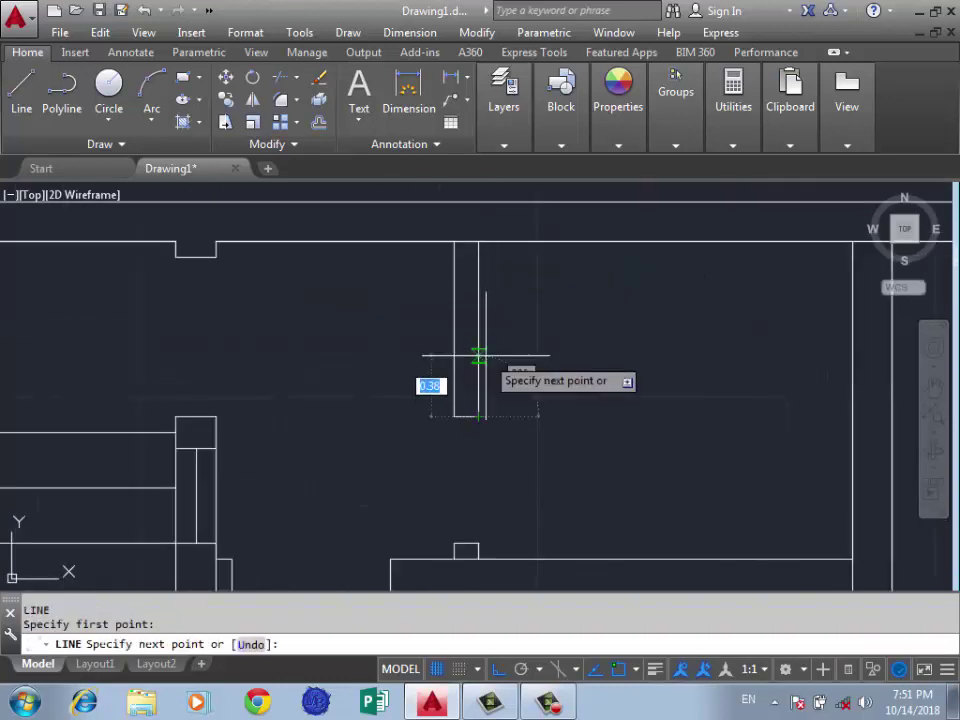
pyautogui.write('0.4')
pyautogui.press('Return')
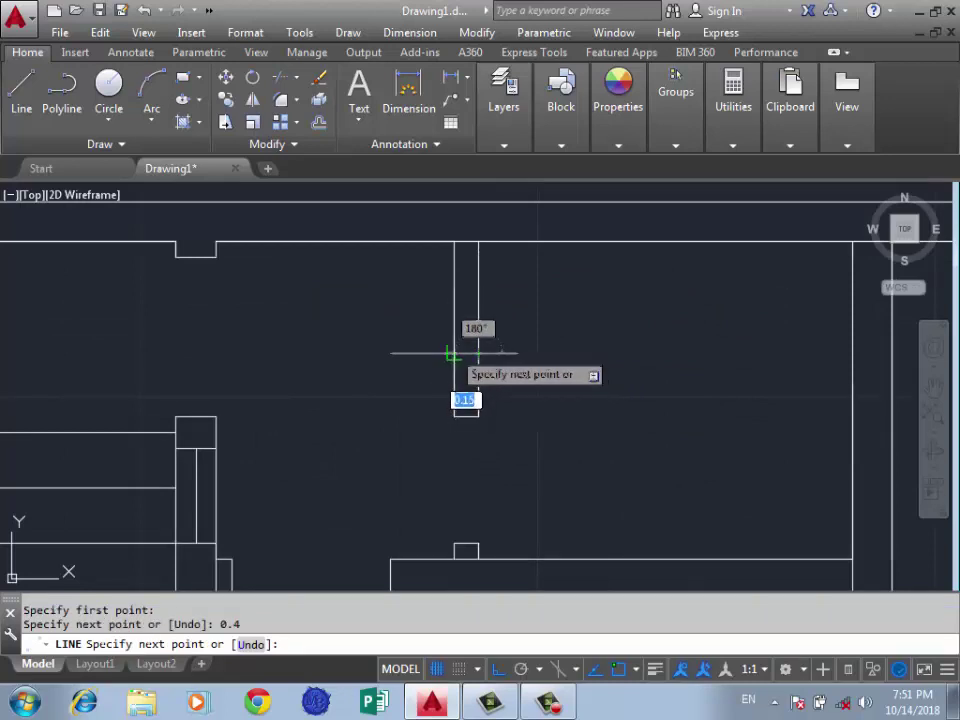
pyautogui.press('Escape')
# Outline the notch from the stub's bottom-right corner with 0.25 and 0.6 segments
pyautogui.press('Return')
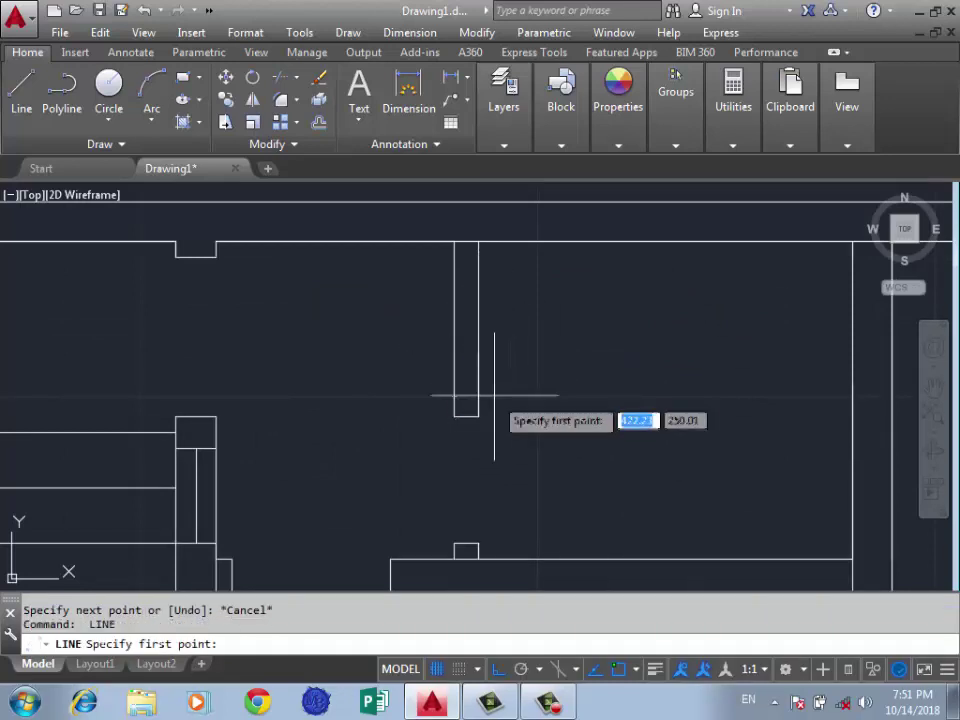
pyautogui.click(478, 415)
pyautogui.write('0.25')
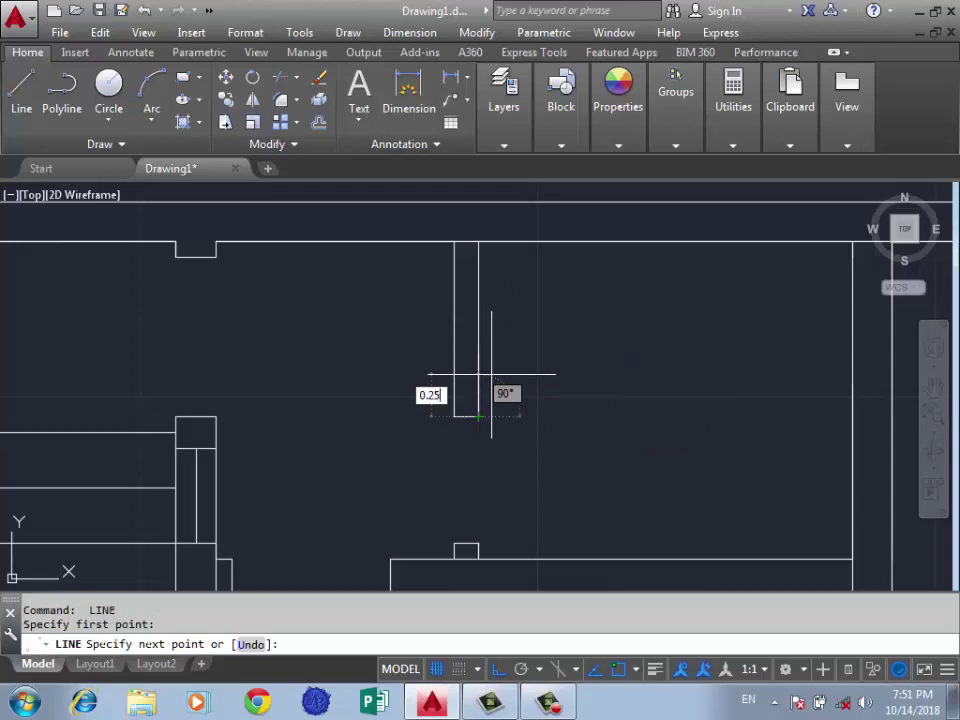
pyautogui.press('Return')
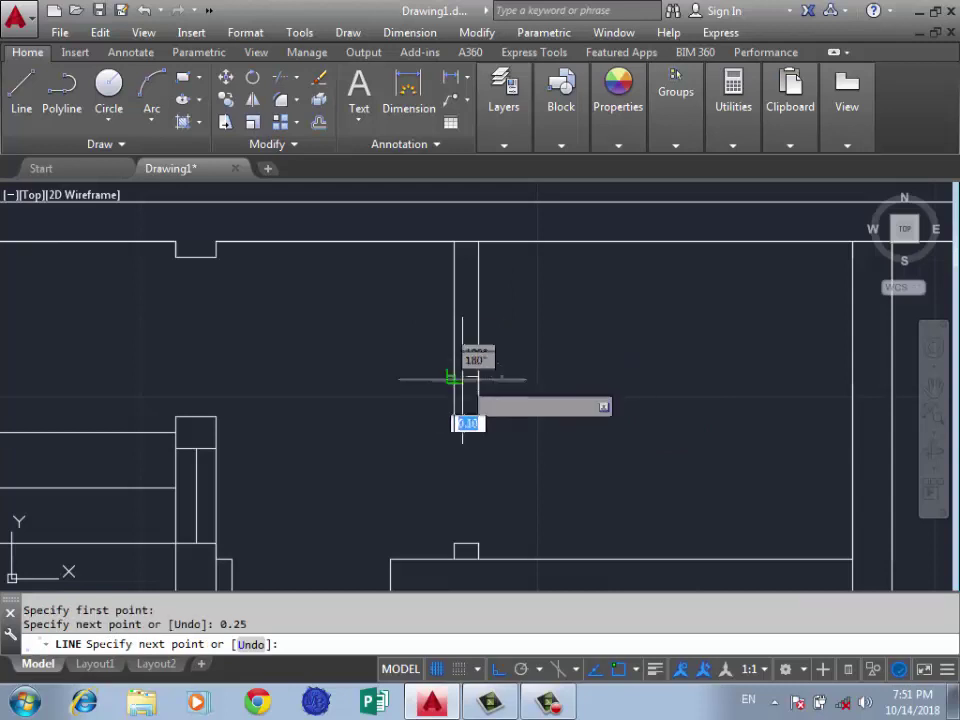
pyautogui.click(455, 377)
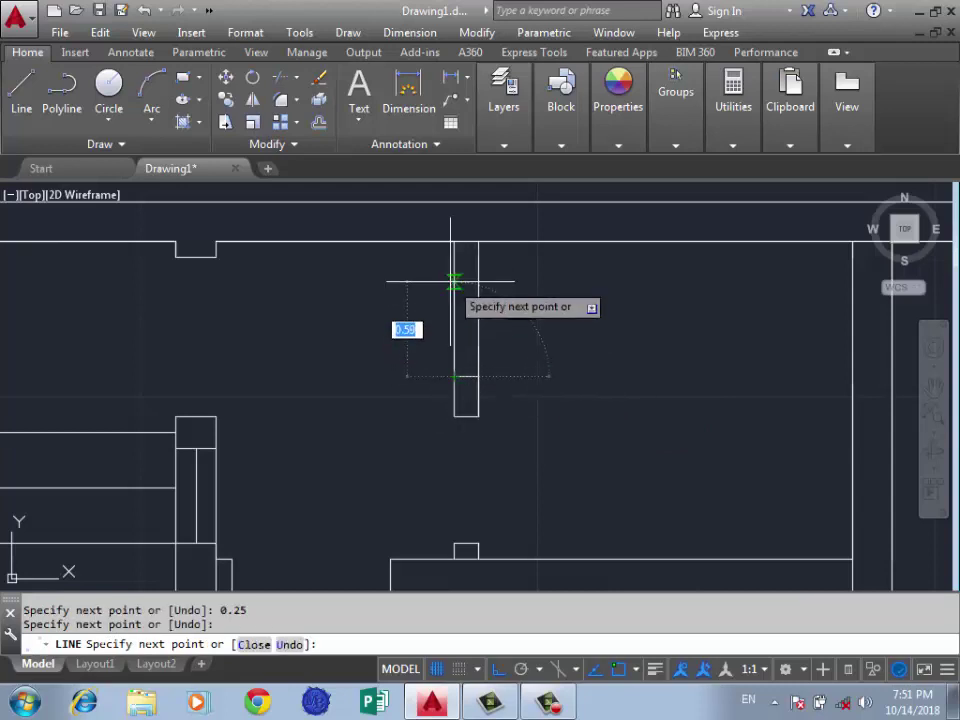
pyautogui.write('0.6')
pyautogui.press('Return')
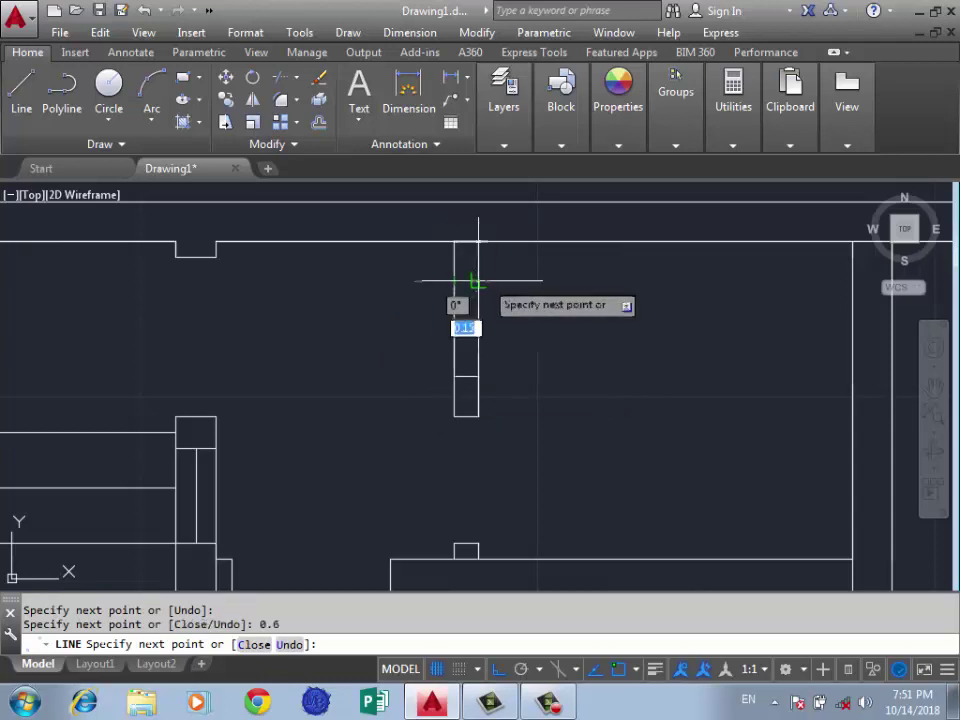
pyautogui.press('Return')
pyautogui.press('Return')
# Draw a line from the notch corner up to the top wall
pyautogui.click(456, 375)
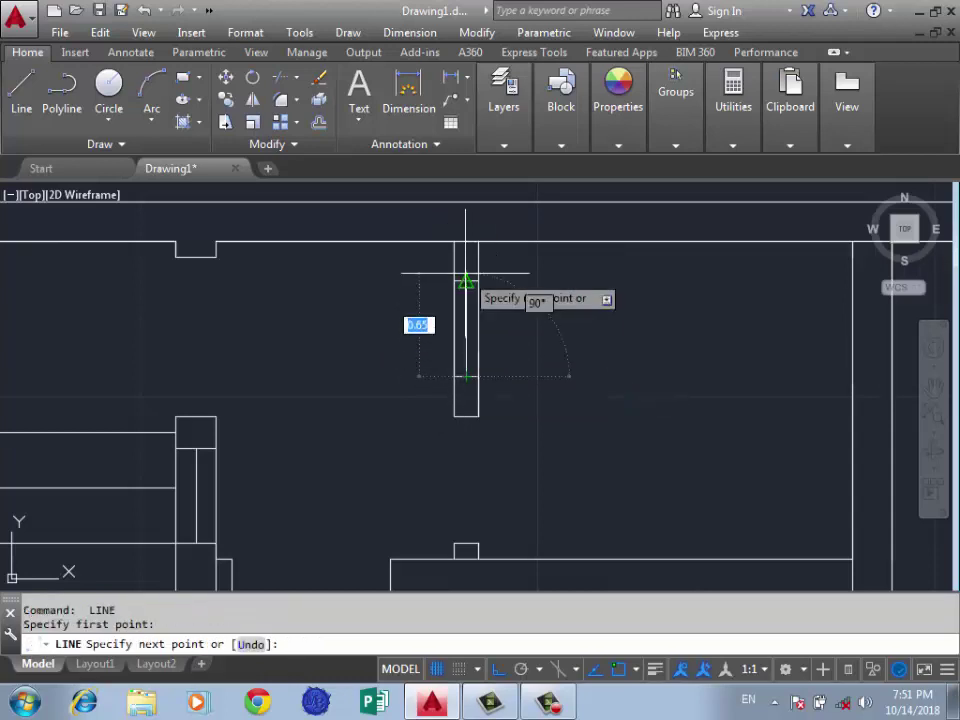
pyautogui.click(464, 280)
pyautogui.press('Return')
pyautogui.scroll(-3, 489, 364)
pyautogui.scroll(-1, 475, 342)
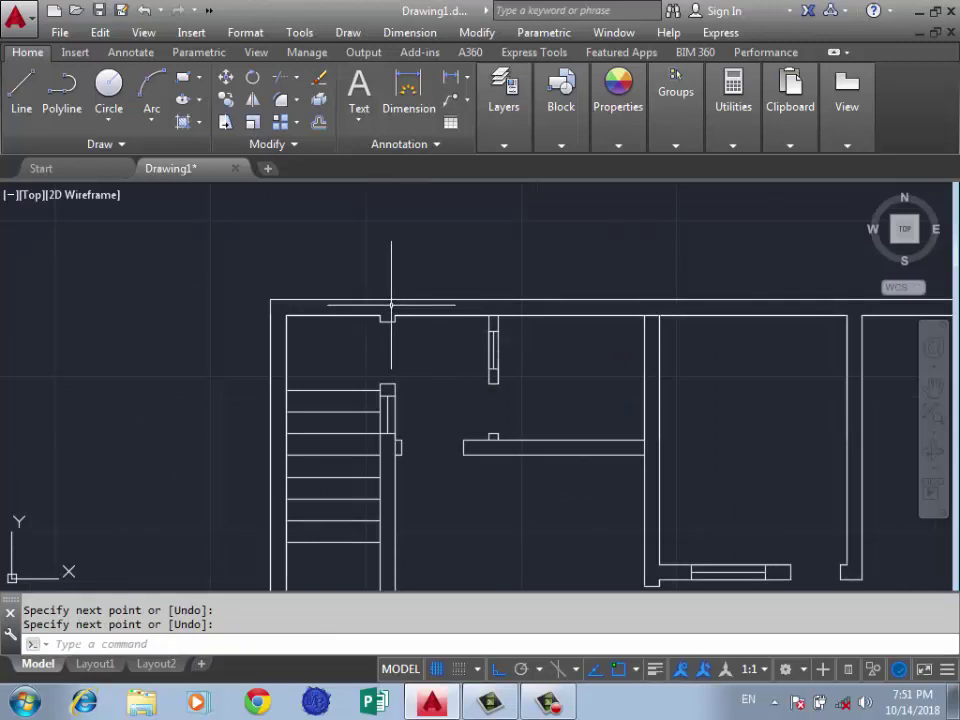
pyautogui.write('tr')
# Trim away the wall lines inside both notches
pyautogui.press('Return')
pyautogui.press('Return')
pyautogui.scroll(3, 439, 336)
pyautogui.click(439, 289)
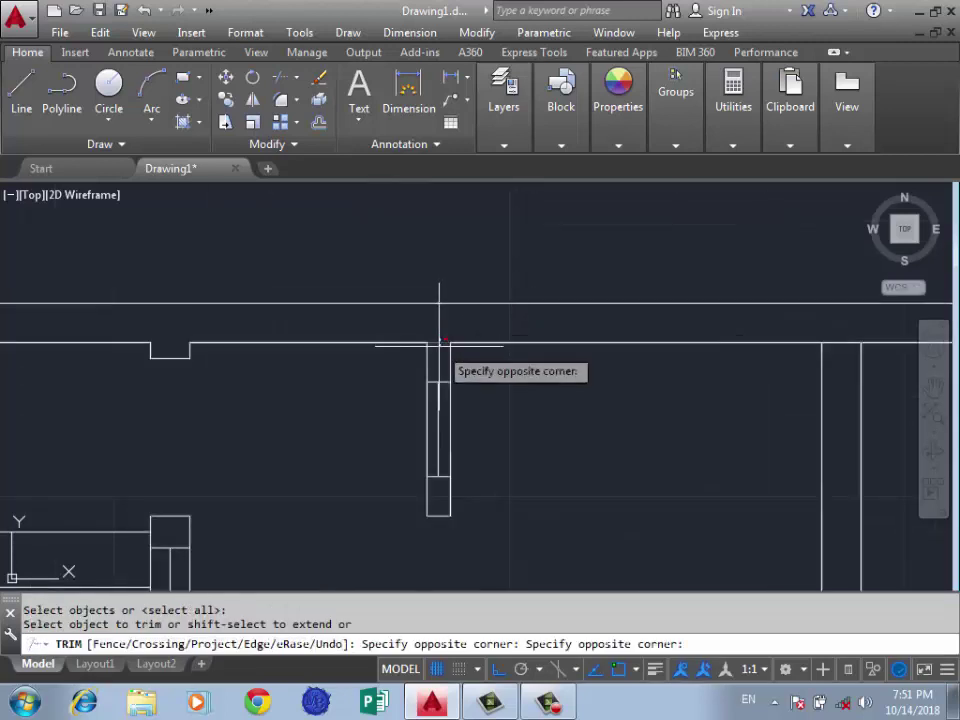
pyautogui.scroll(-3, 439, 300)
pyautogui.scroll(2, 410, 400)
pyautogui.scroll(2, 418, 364)
pyautogui.scroll(2, 407, 445)
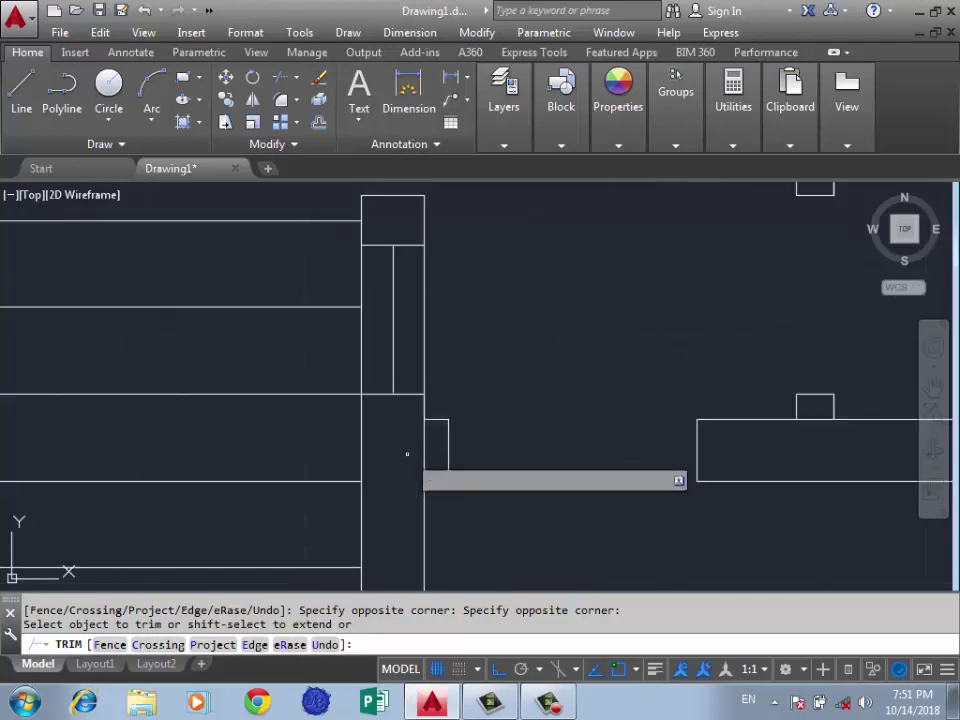
pyautogui.click(435, 441)
pyautogui.click(407, 454)
pyautogui.click(797, 401)
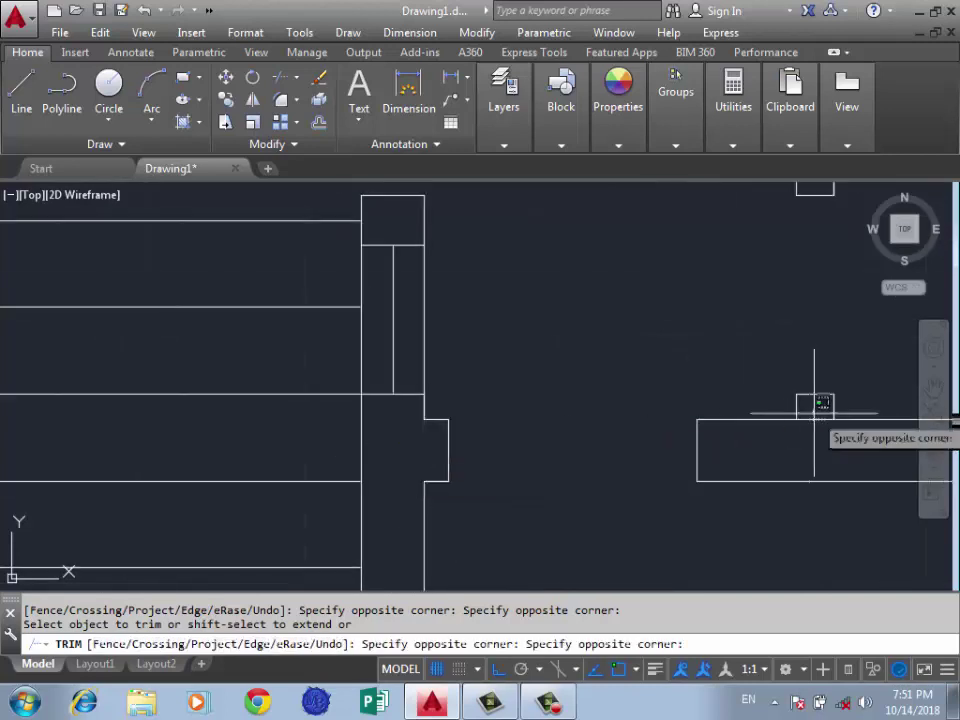
pyautogui.click(814, 401)
pyautogui.scroll(-3, 804, 464)
pyautogui.press('Return')
# Erase the stray short line near the stair
pyautogui.scroll(-2, 290, 274)
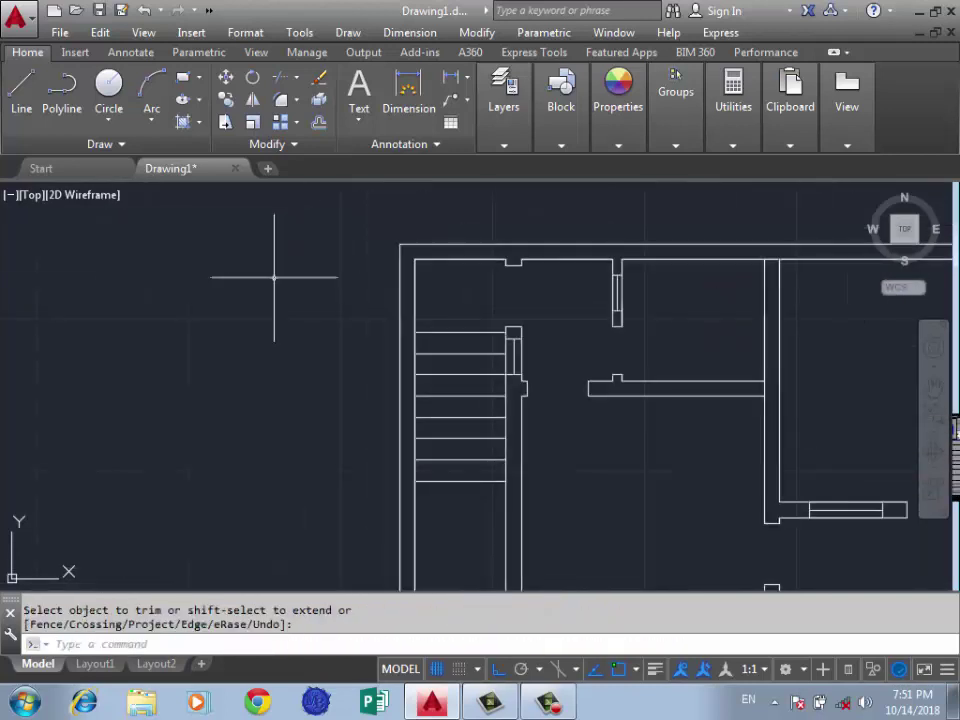
pyautogui.scroll(-2, 220, 262)
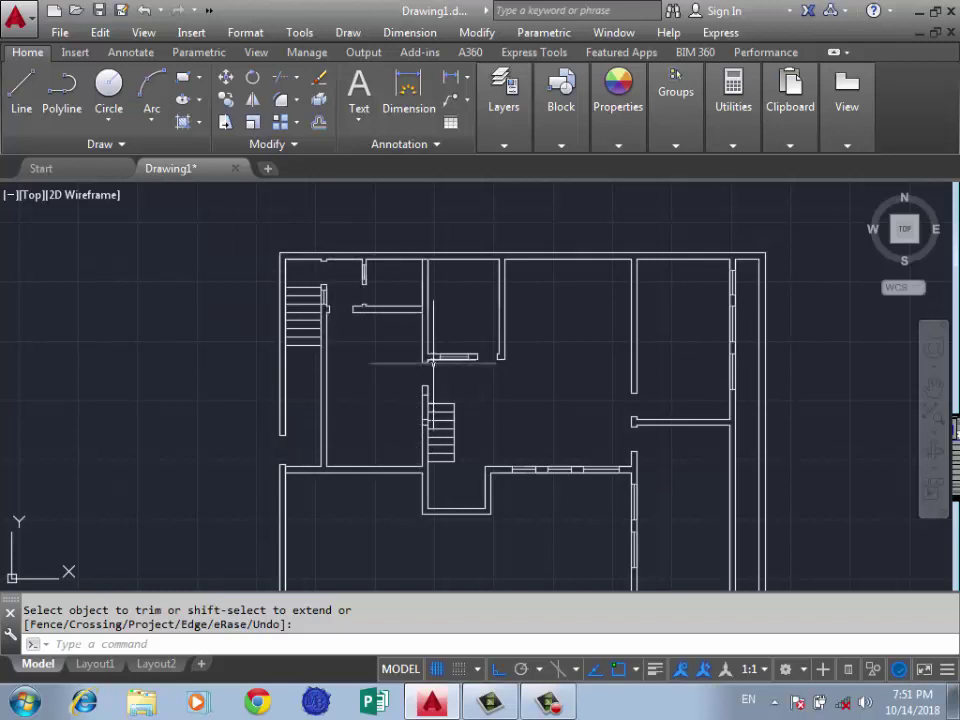
pyautogui.scroll(3, 432, 362)
pyautogui.scroll(5, 398, 387)
pyautogui.click(402, 388)
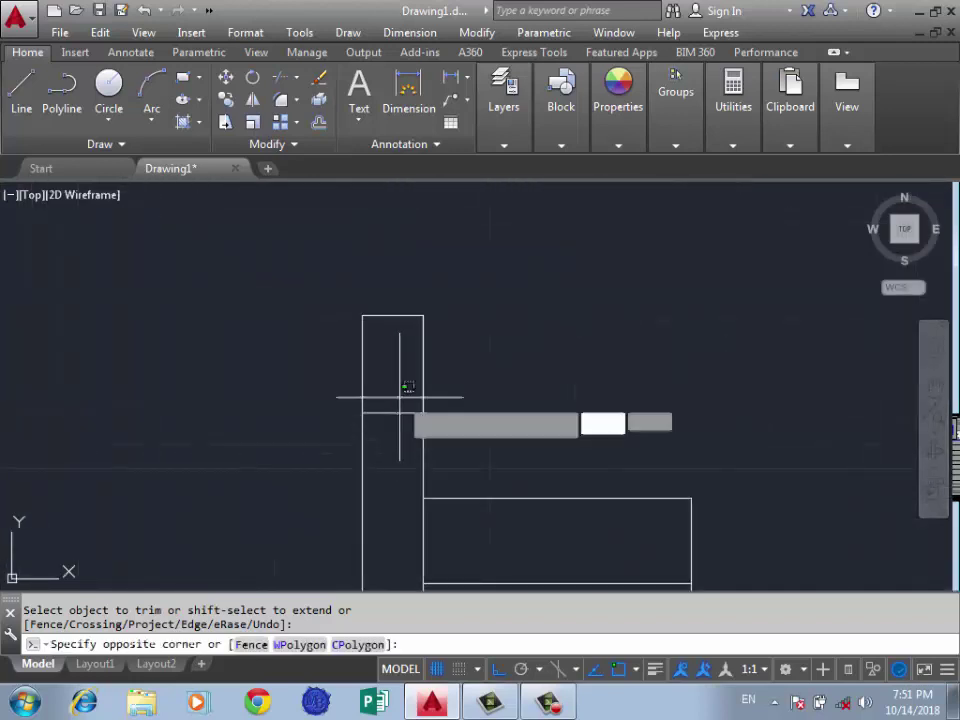
pyautogui.press('Escape')
pyautogui.click(360, 390)
pyautogui.press('Delete')
# Erase the two remaining short lines at the stair opening
pyautogui.scroll(-4, 329, 257)
pyautogui.scroll(3, 343, 407)
pyautogui.click(356, 371)
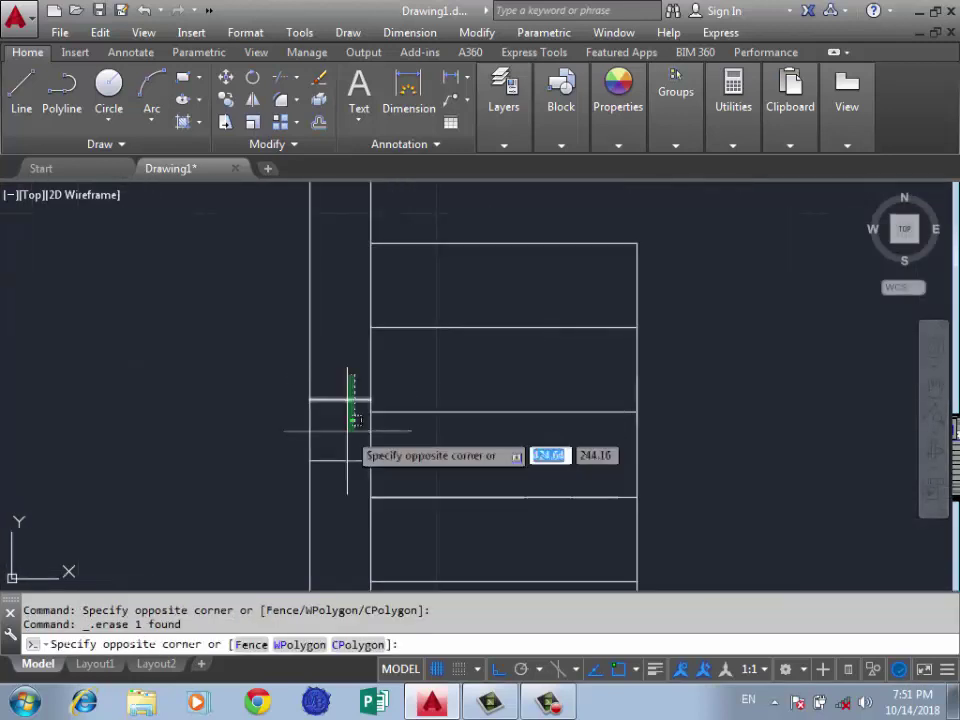
pyautogui.click(343, 405)
pyautogui.press('Delete')
pyautogui.scroll(-8, 285, 354)
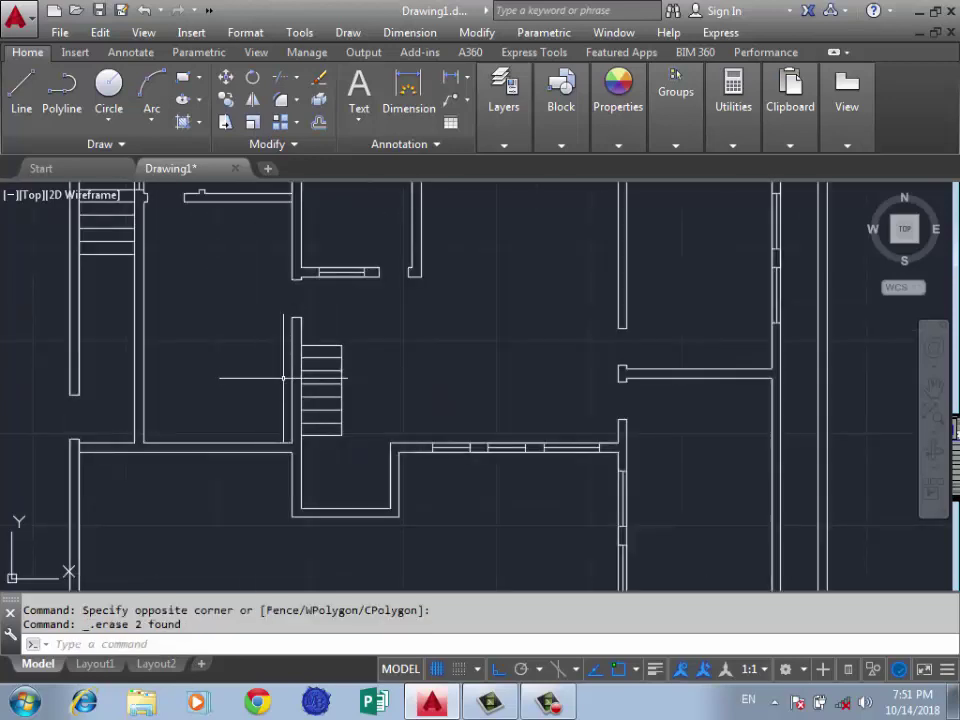
pyautogui.scroll(2, 320, 330)
pyautogui.scroll(-3, 229, 278)
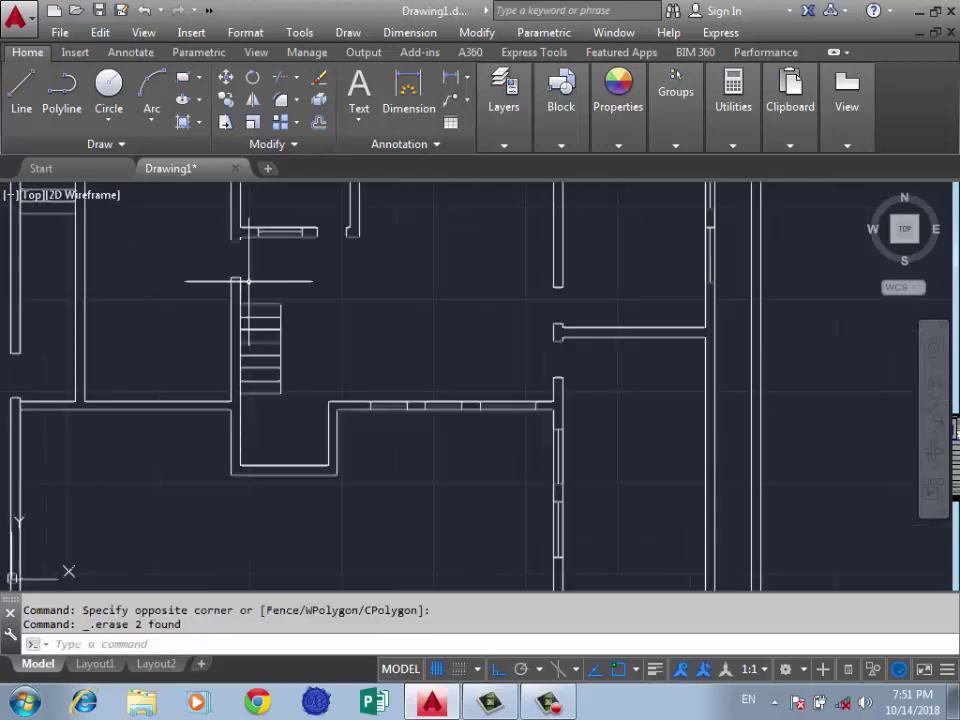
pyautogui.scroll(-6, 347, 362)
pyautogui.scroll(5, 99, 356)
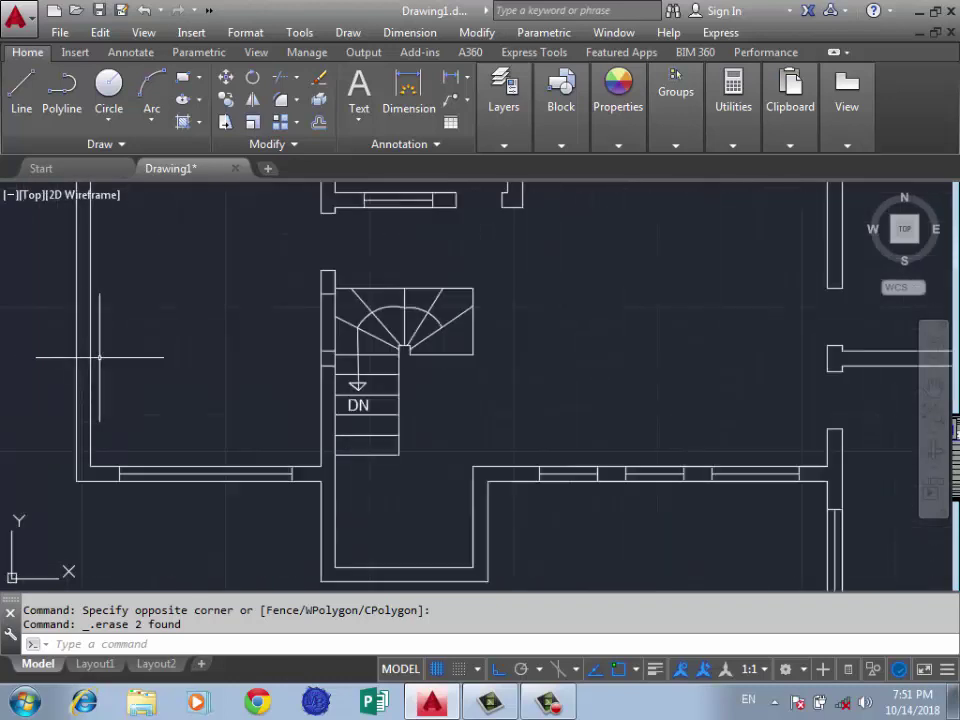
pyautogui.scroll(2, 471, 251)
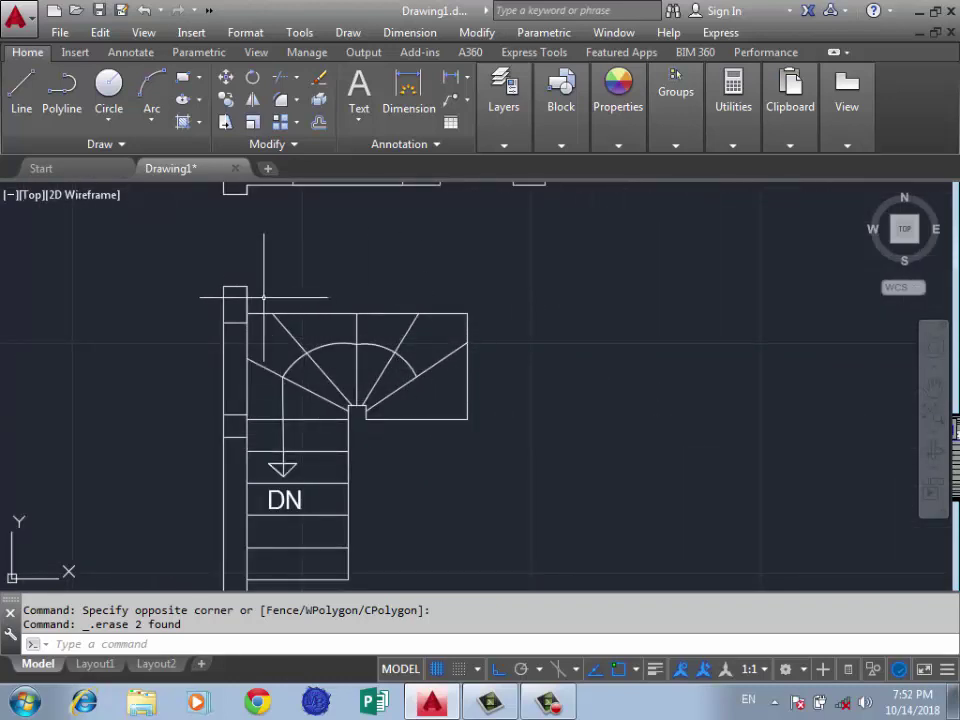
pyautogui.write('L')
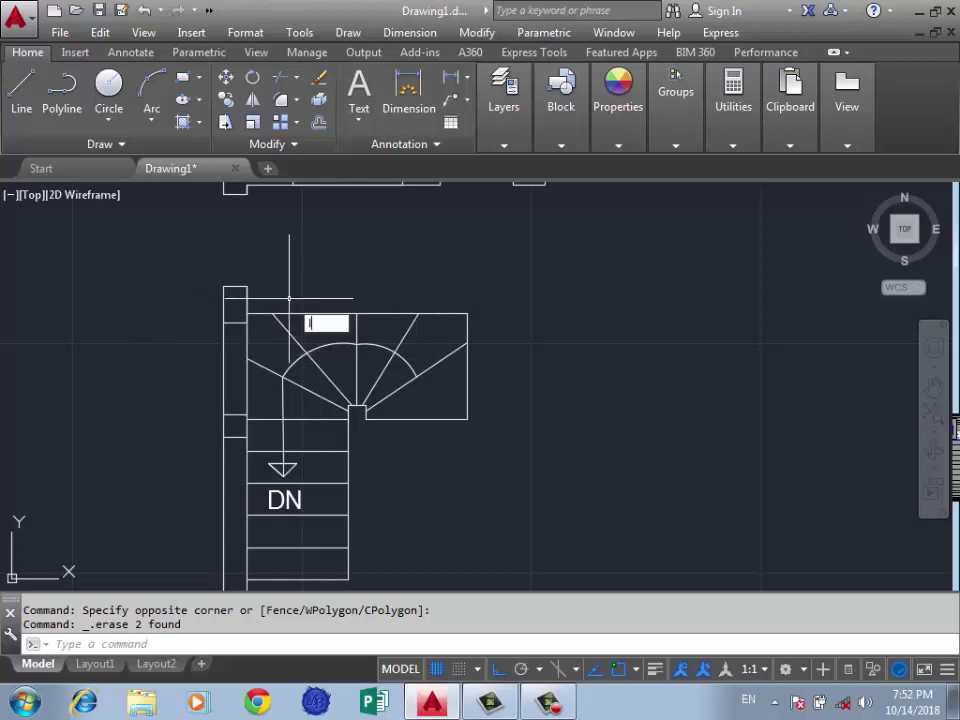
pyautogui.press('Return')
pyautogui.click(248, 313)
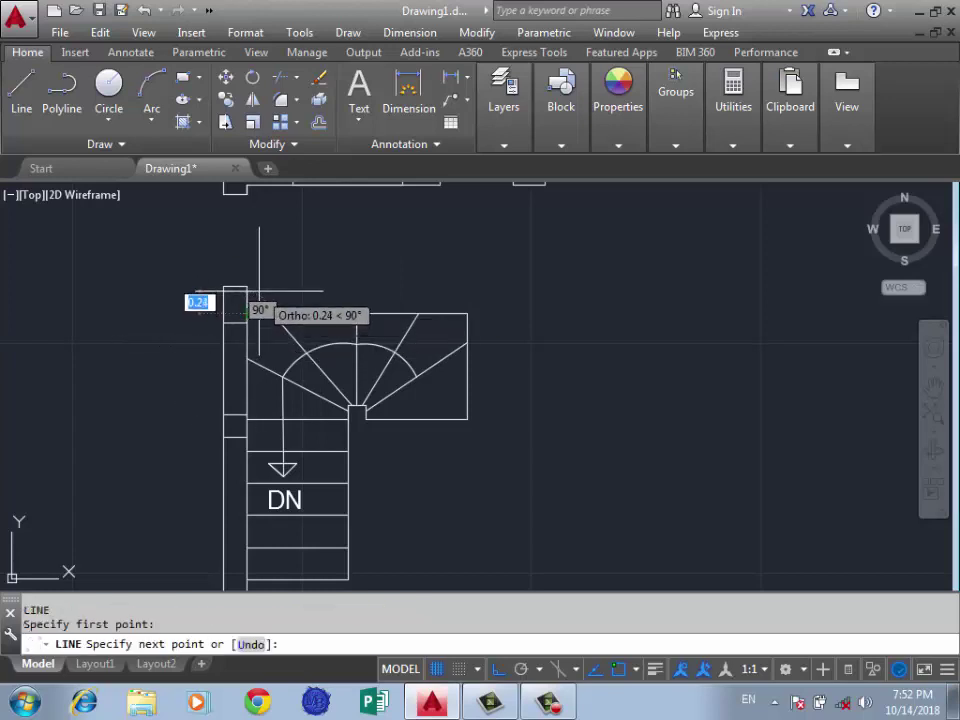
pyautogui.write('0.25')
pyautogui.press('Return')
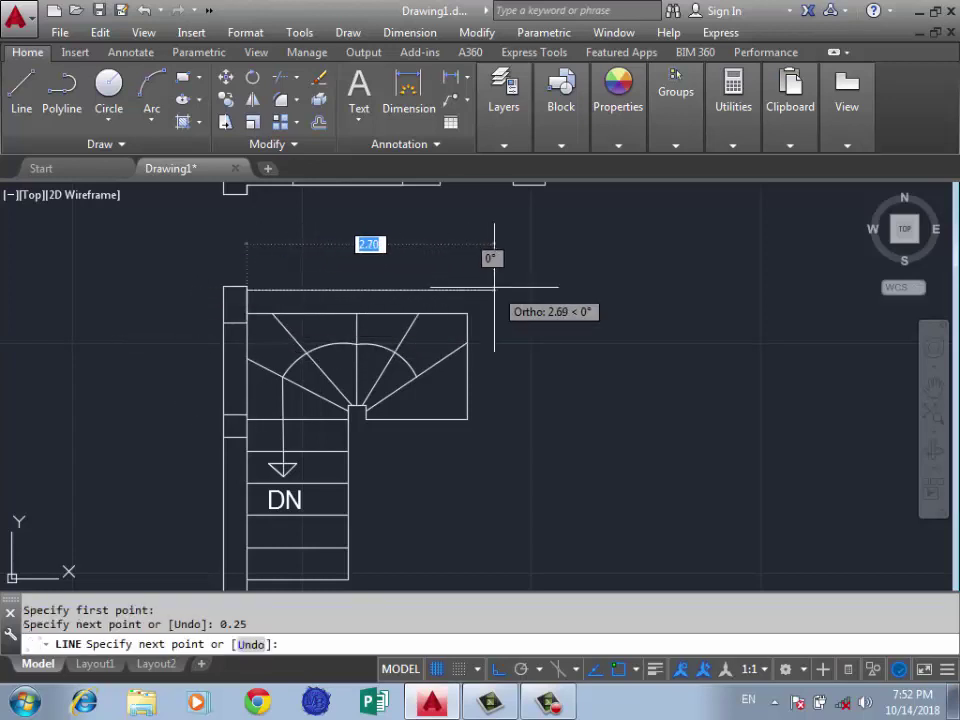
pyautogui.click(470, 258)
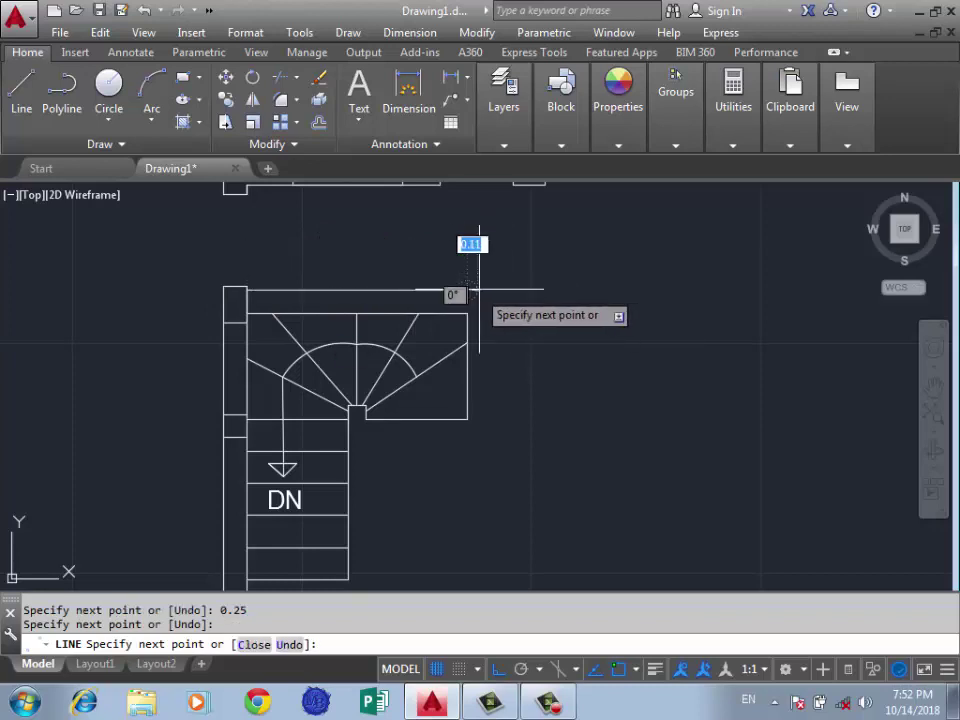
pyautogui.write('0.25')
pyautogui.press('Return')
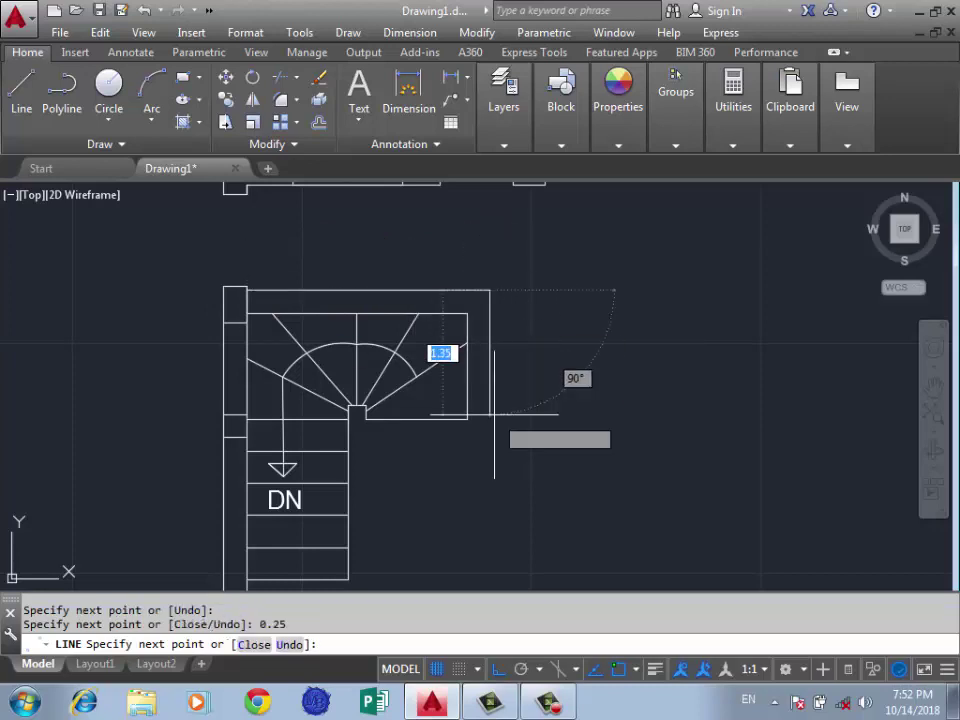
pyautogui.scroll(2, 489, 427)
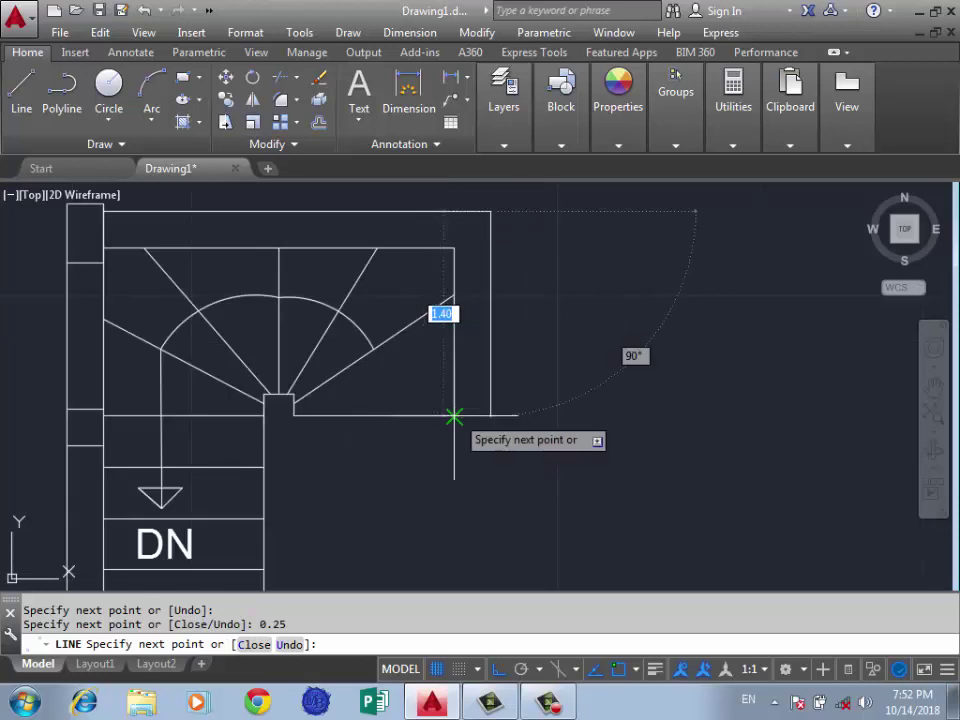
pyautogui.click(489, 414)
pyautogui.press('Escape')
pyautogui.scroll(-5, 299, 327)
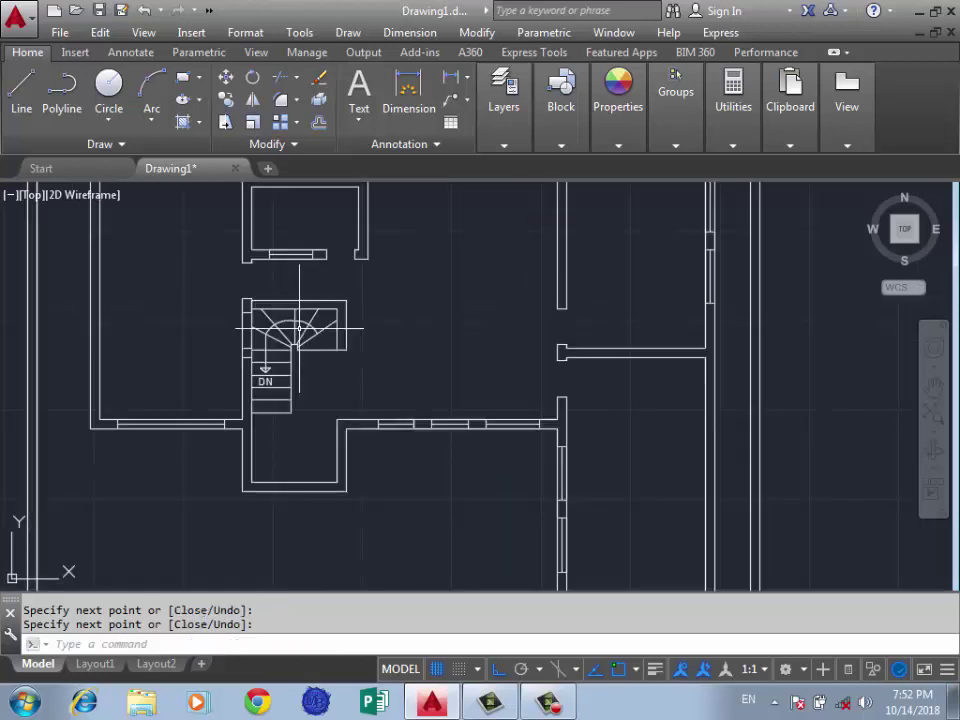
pyautogui.scroll(2, 311, 436)
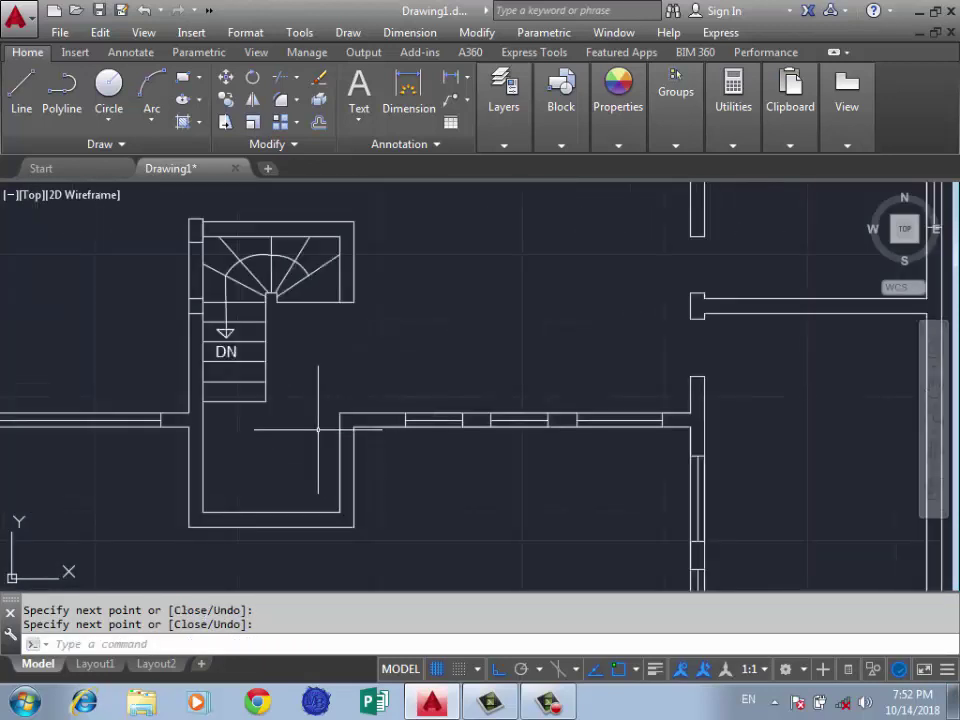
pyautogui.write('l')
pyautogui.press('Return')
pyautogui.click(354, 427)
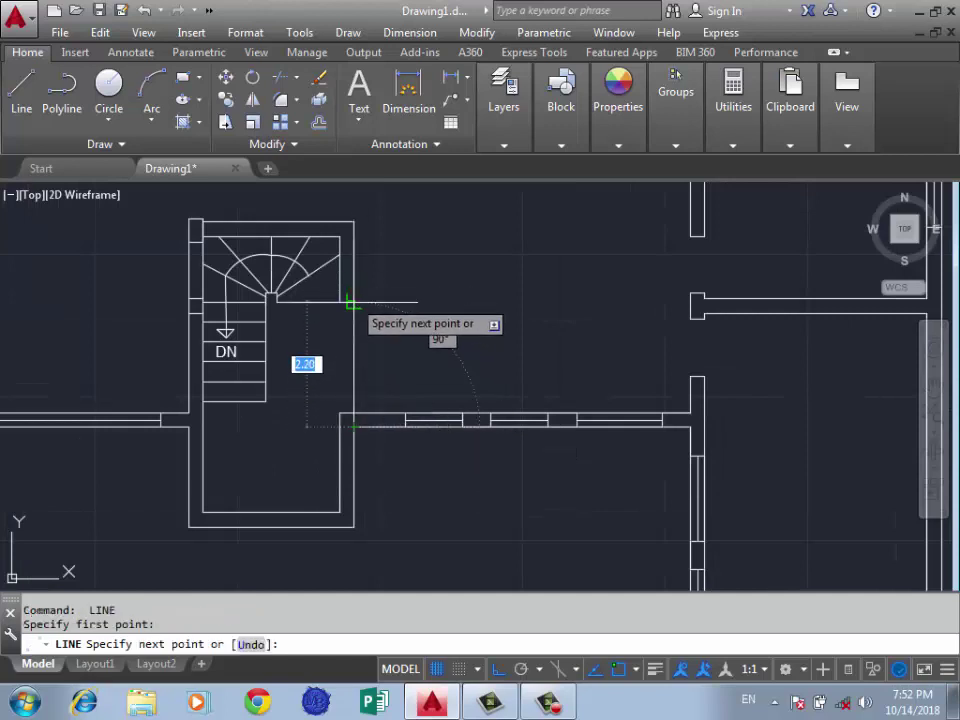
pyautogui.press('Escape')
pyautogui.scroll(-4, 225, 350)
pyautogui.scroll(-2, 107, 301)
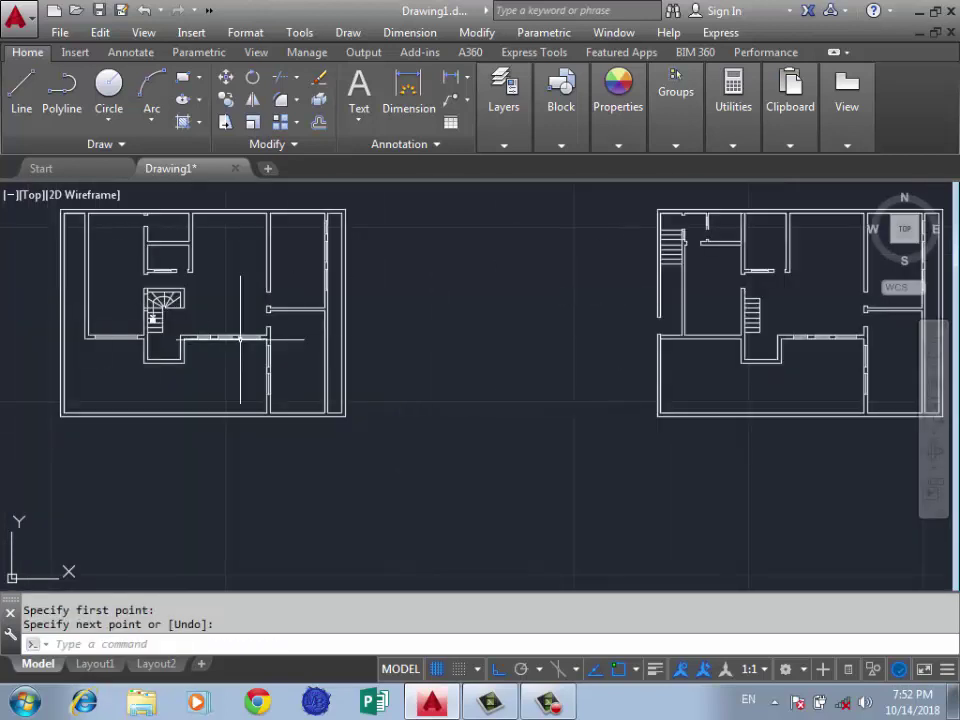
pyautogui.scroll(-1, 240, 338)
pyautogui.scroll(2, 446, 326)
pyautogui.scroll(1, 528, 422)
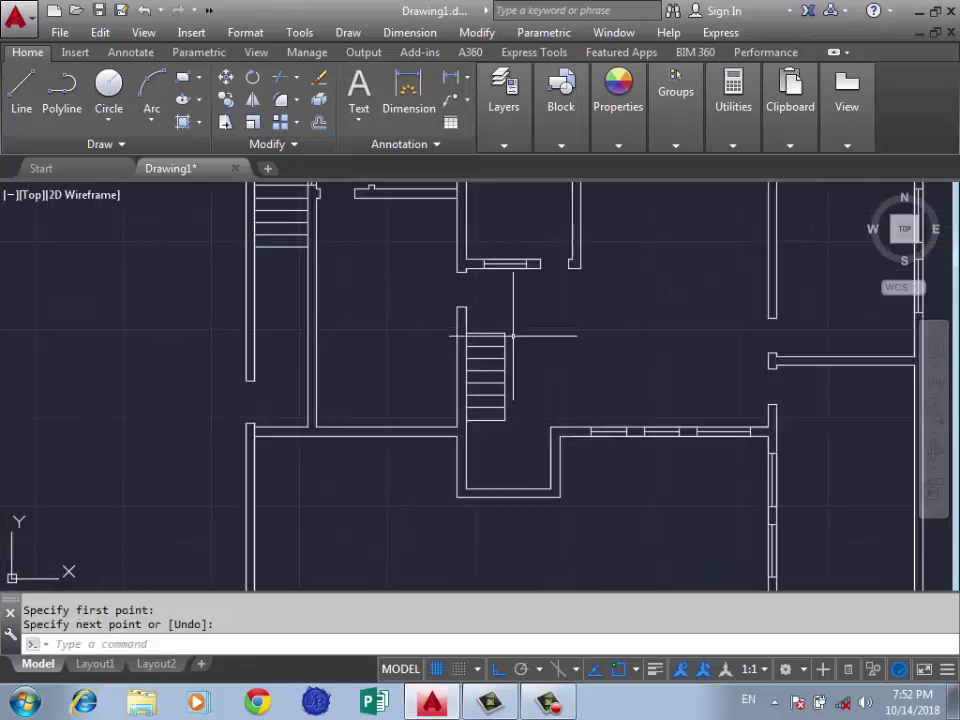
pyautogui.scroll(4, 525, 375)
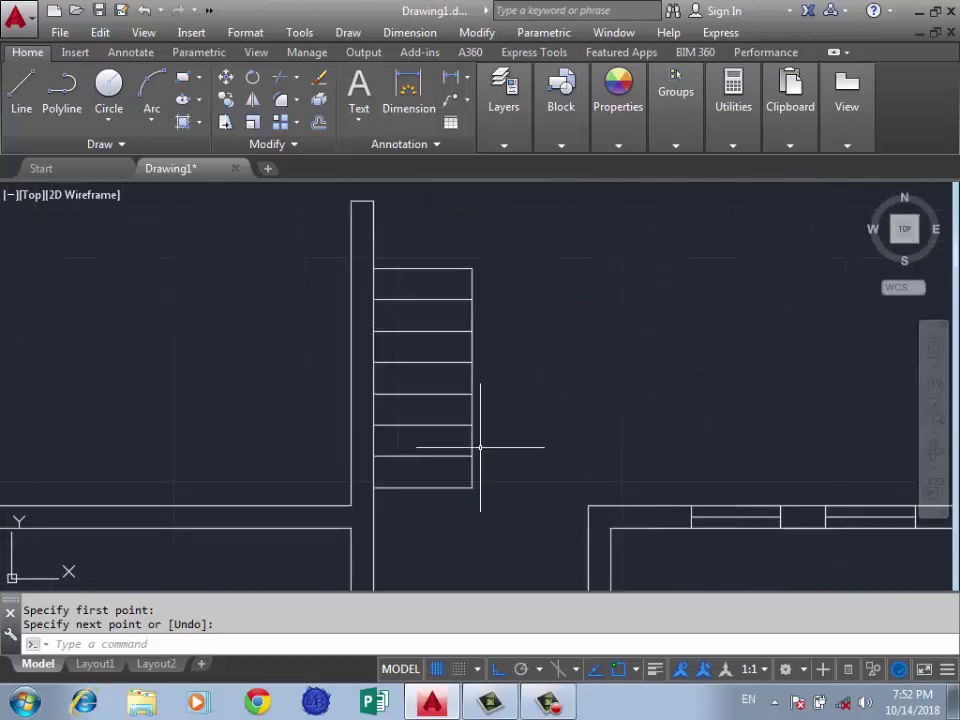
pyautogui.scroll(-2, 481, 400)
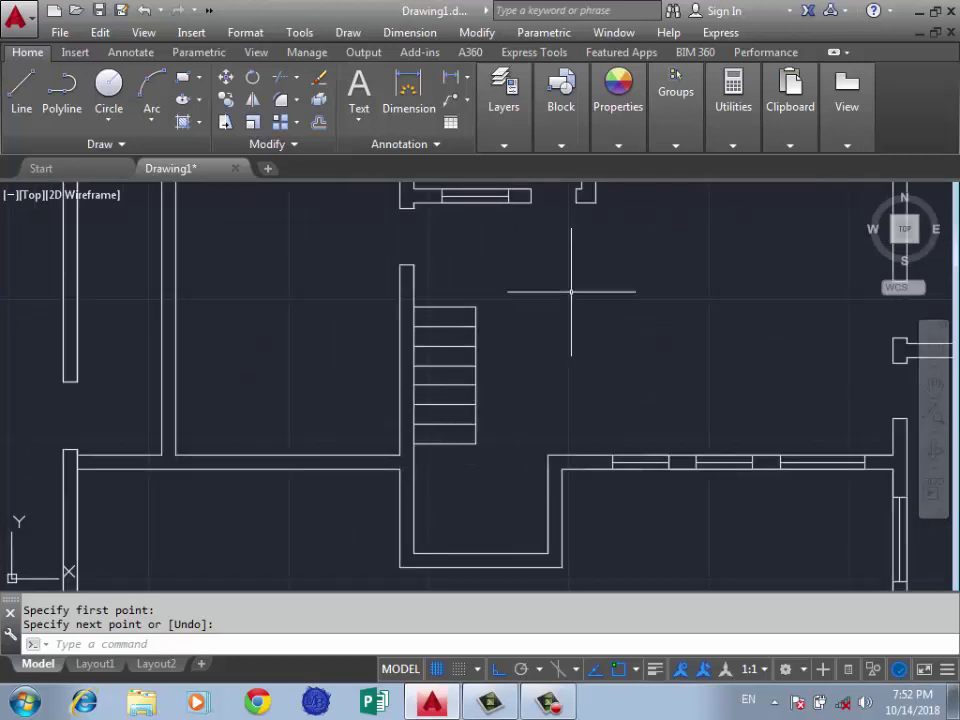
pyautogui.scroll(-2, 571, 291)
pyautogui.scroll(-1, 564, 373)
pyautogui.scroll(-2, 427, 358)
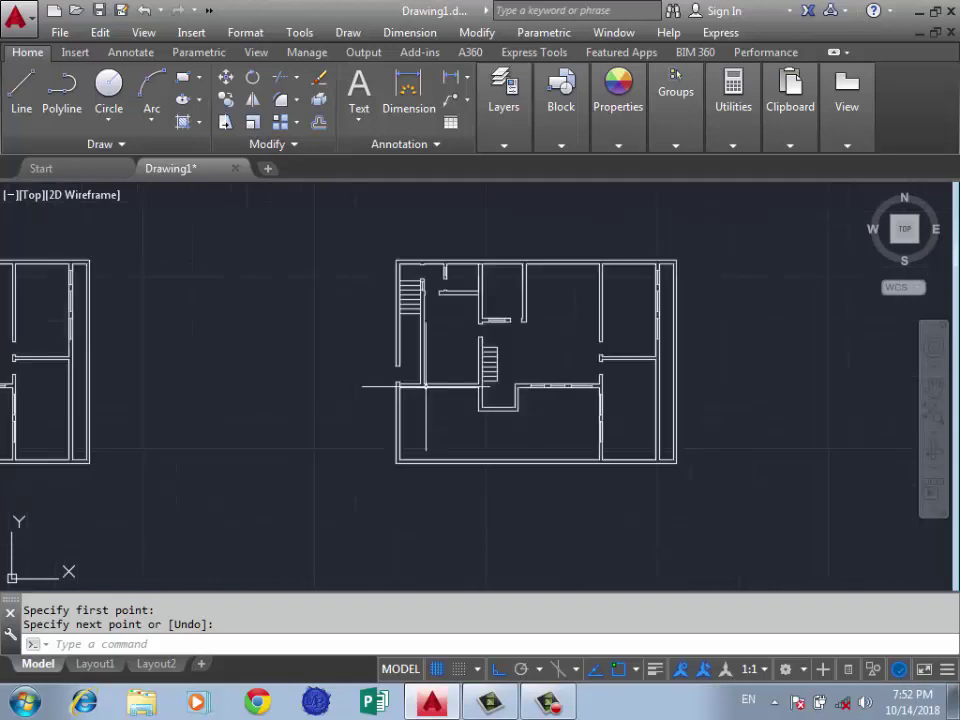
pyautogui.scroll(-2, 400, 380)
pyautogui.scroll(4, 83, 360)
pyautogui.scroll(-2, 95, 375)
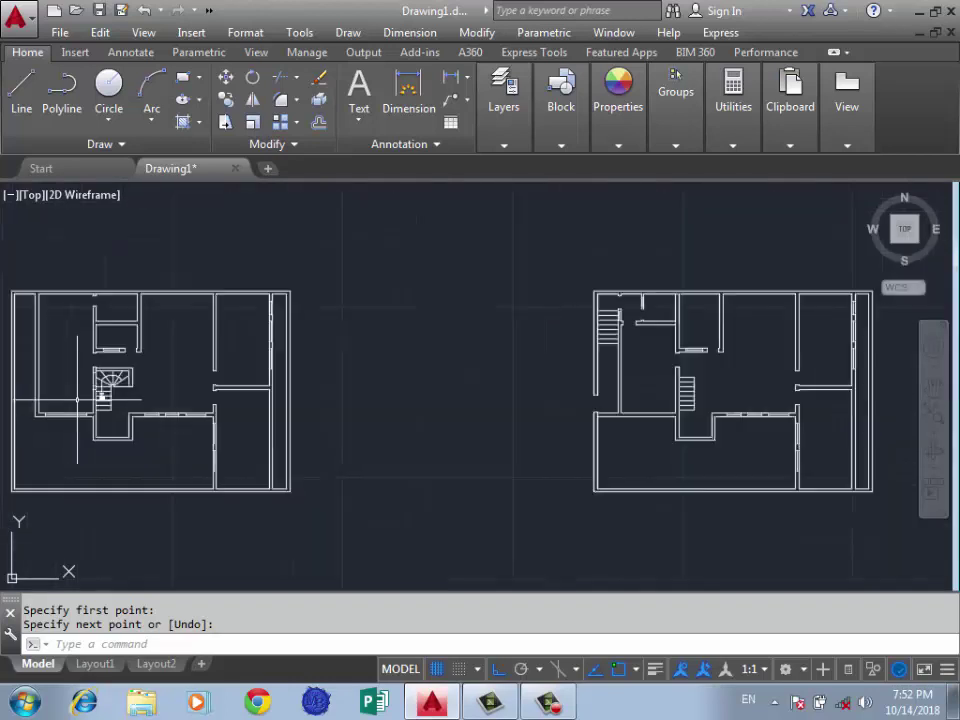
pyautogui.scroll(-2, 456, 440)
pyautogui.scroll(6, 496, 400)
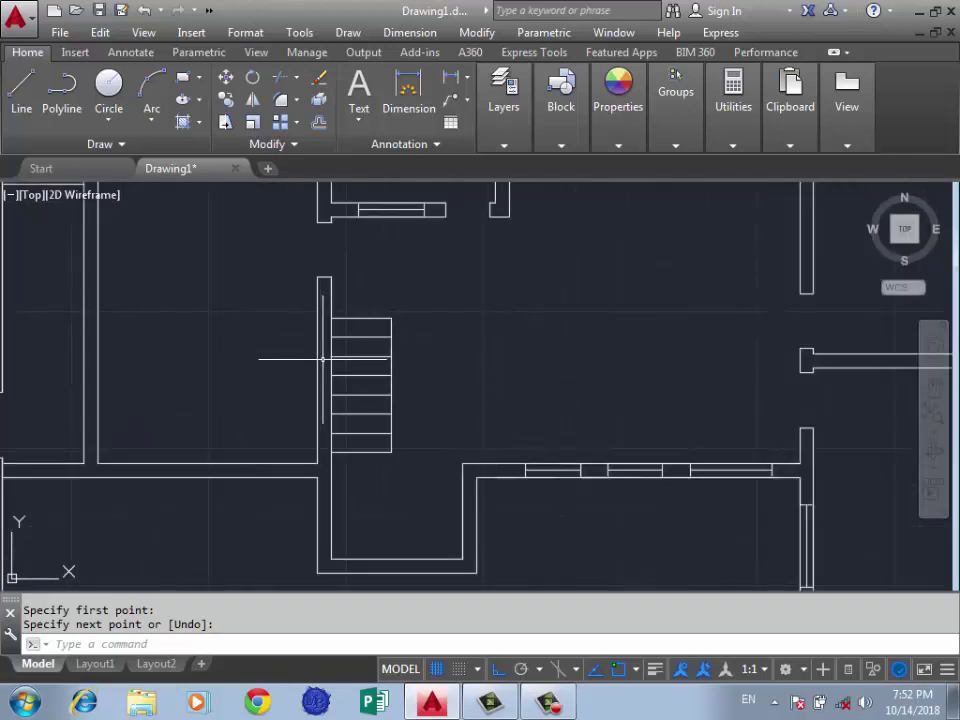
pyautogui.scroll(-2, 331, 435)
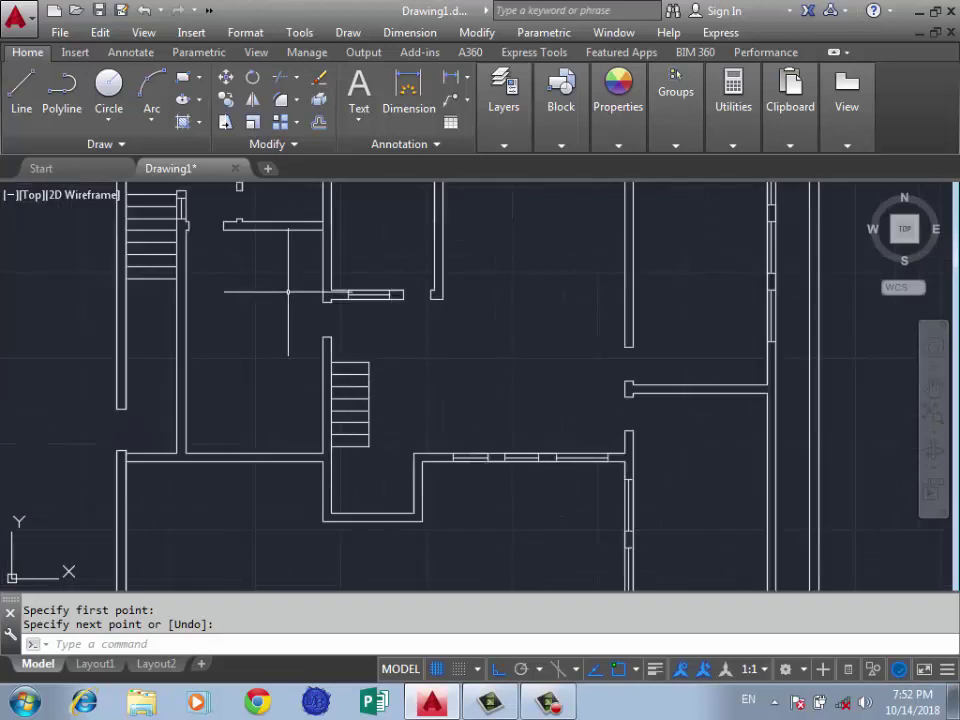
pyautogui.scroll(3, 300, 293)
pyautogui.scroll(-5, 293, 351)
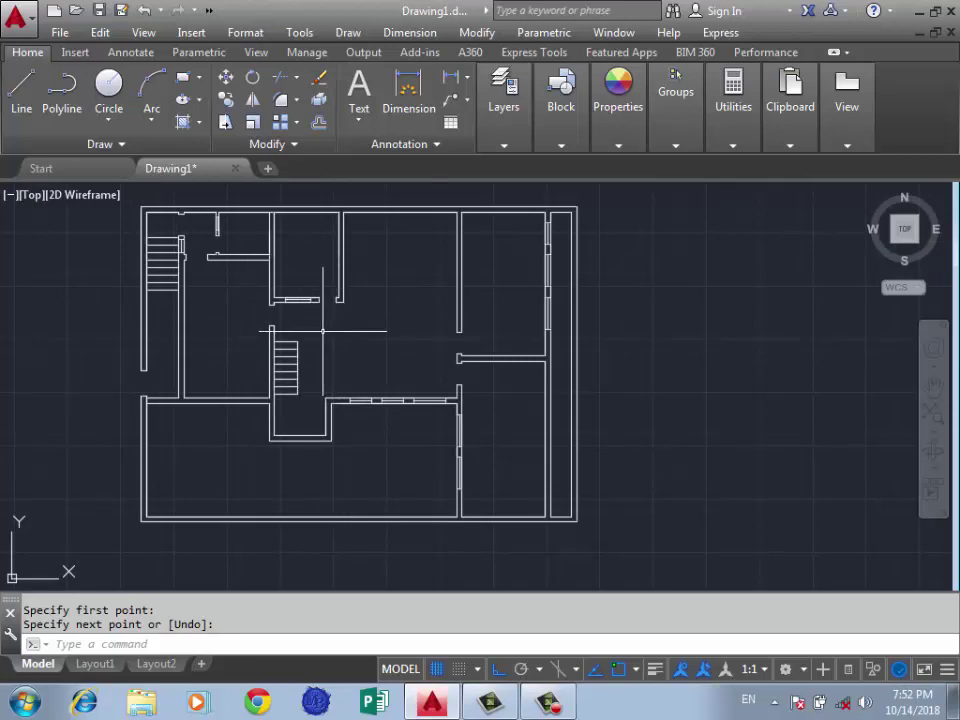
pyautogui.scroll(2, 316, 334)
# Draw a vertical wall line straight down from the wall corner
pyautogui.write('l')
pyautogui.press('Return')
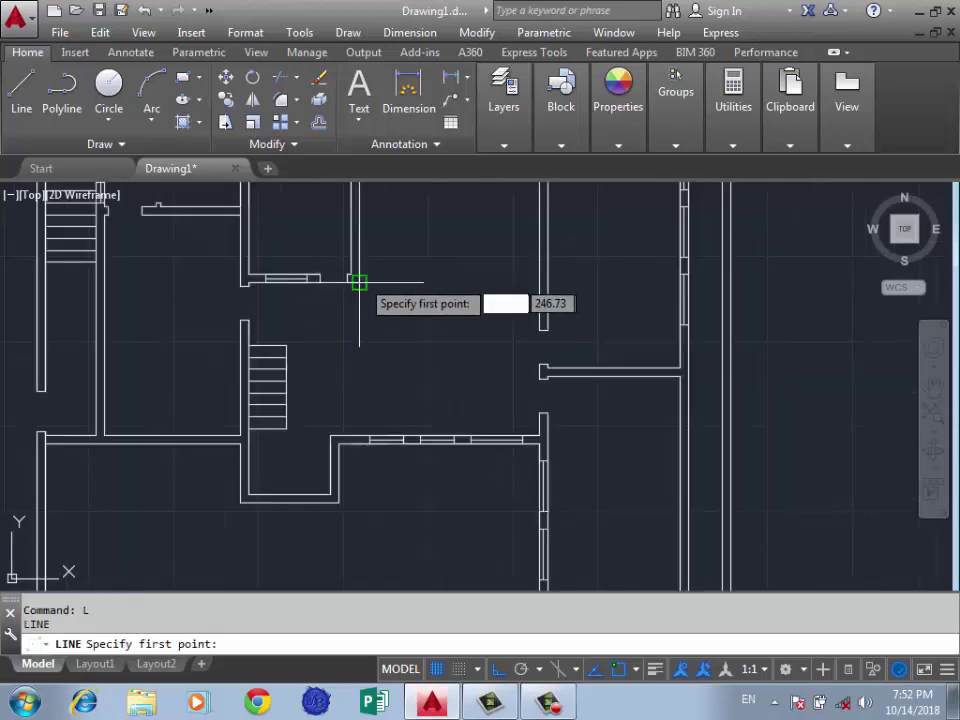
pyautogui.click(358, 279)
pyautogui.click(359, 435)
pyautogui.press('Escape')
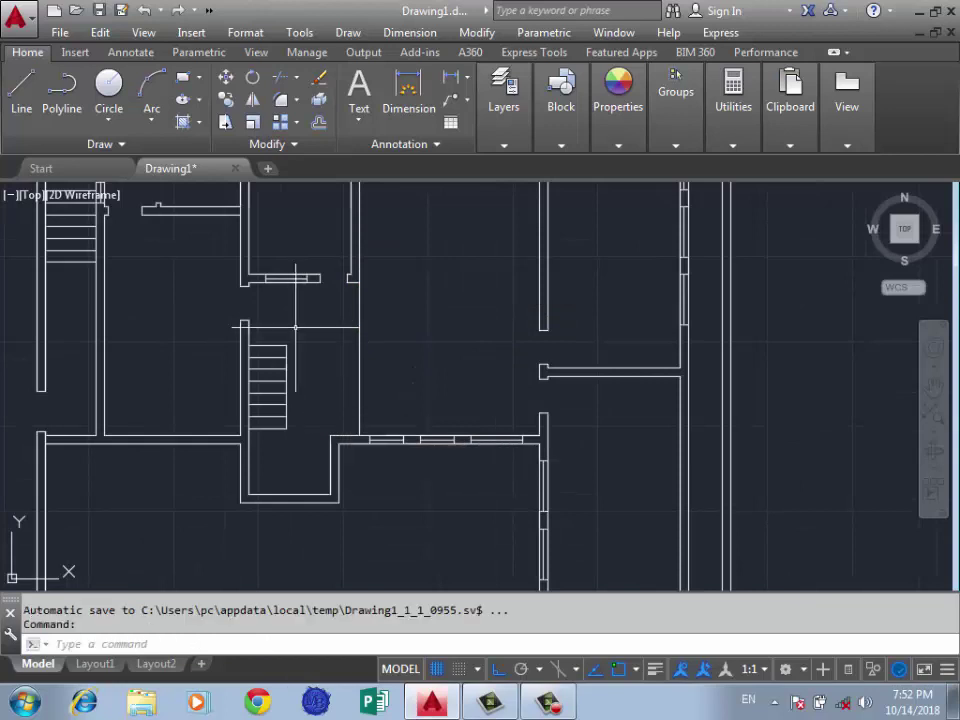
# Draw the partition outline from the wall corner with a 1.5 segment beside the stair
pyautogui.press('Return')
pyautogui.scroll(4, 335, 358)
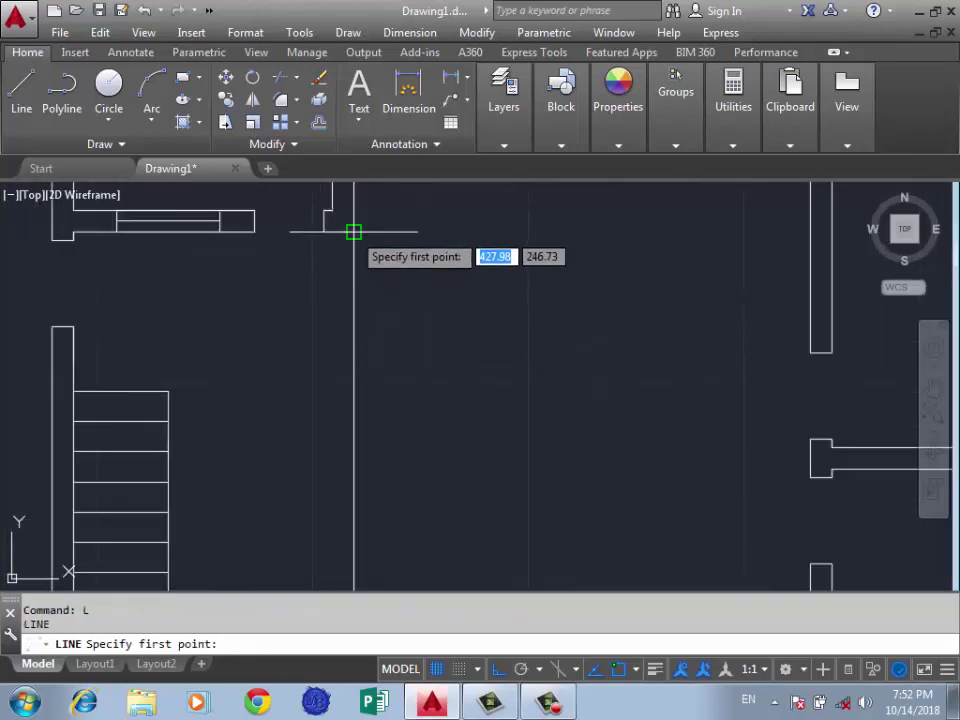
pyautogui.click(353, 231)
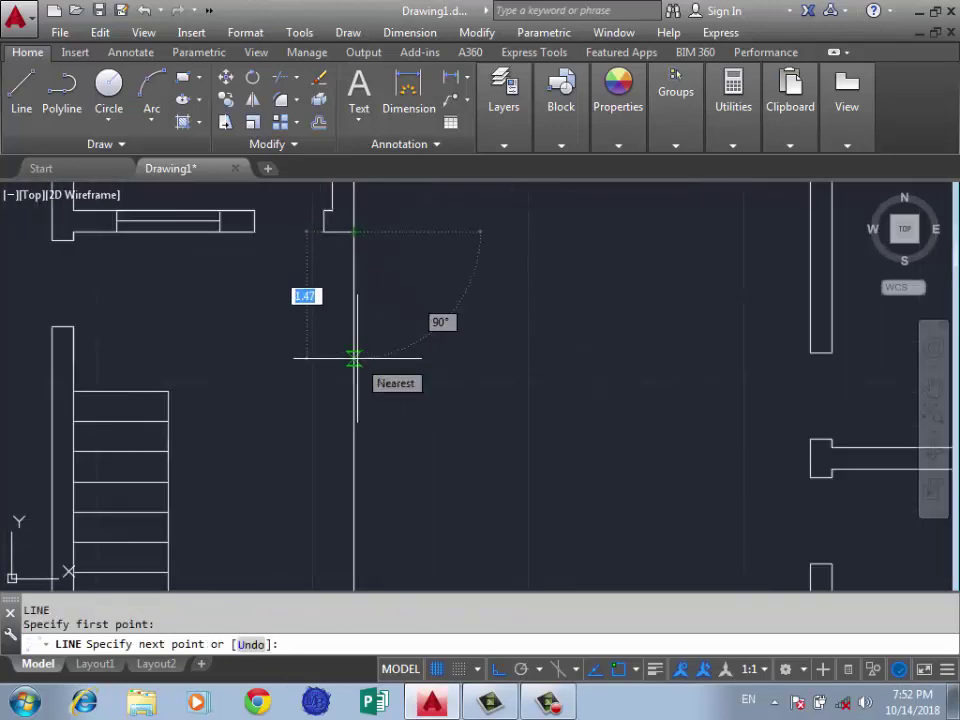
pyautogui.write('1.5')
pyautogui.press('Return')
pyautogui.scroll(-4, 290, 380)
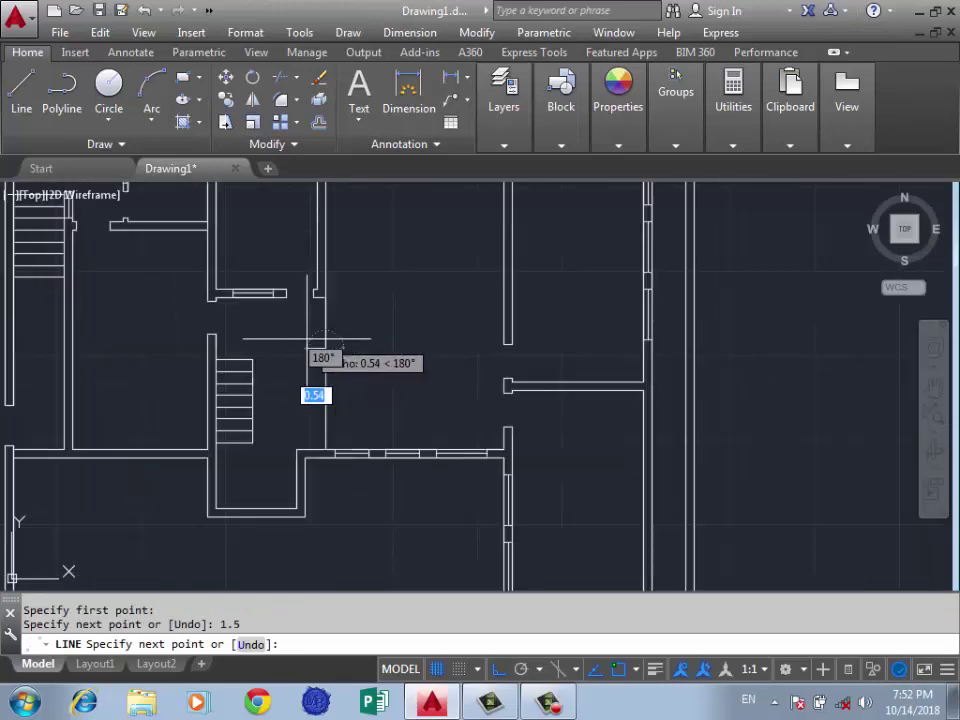
pyautogui.click(296, 348)
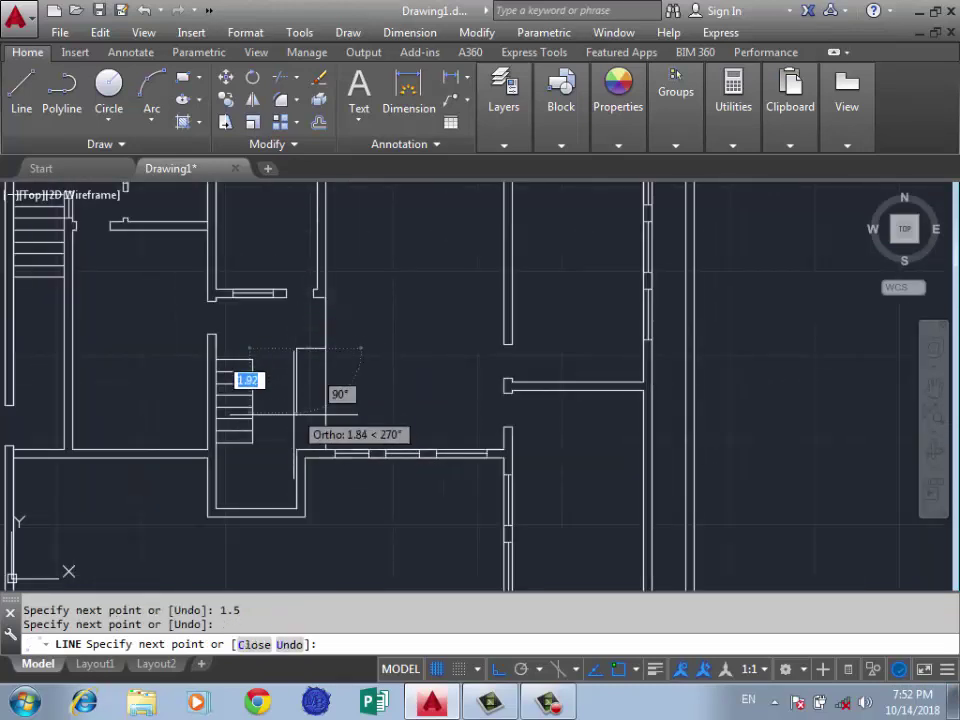
pyautogui.click(296, 450)
pyautogui.press('Return')
# Offset the new wall line 0.25 inward for the partition thickness
pyautogui.scroll(2, 316, 374)
pyautogui.write('o')
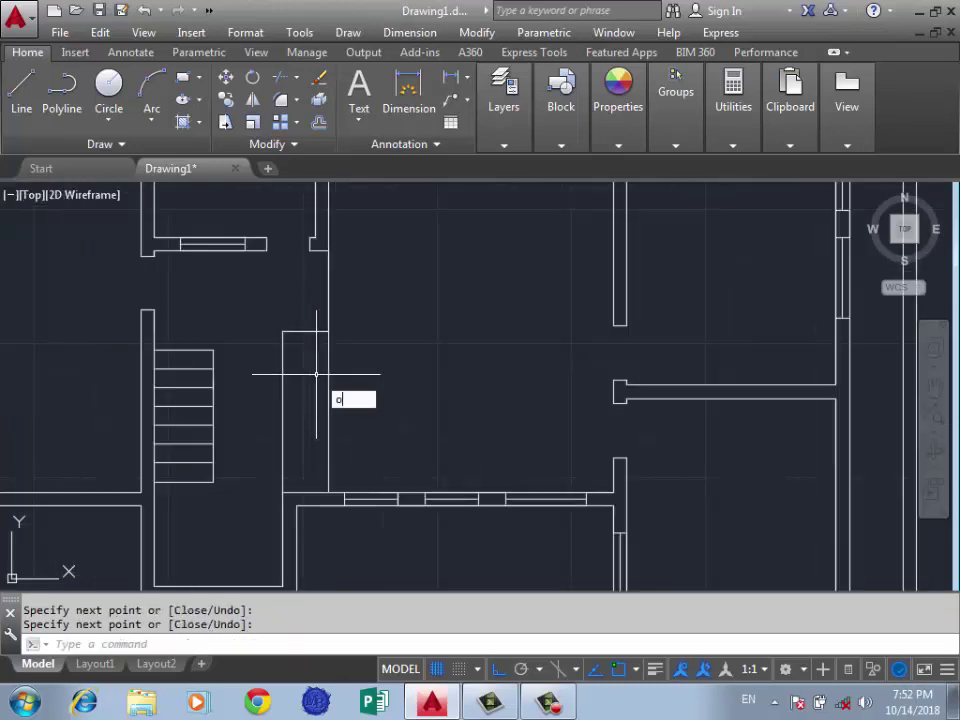
pyautogui.press('Return')
pyautogui.write('5')
pyautogui.press('Return')
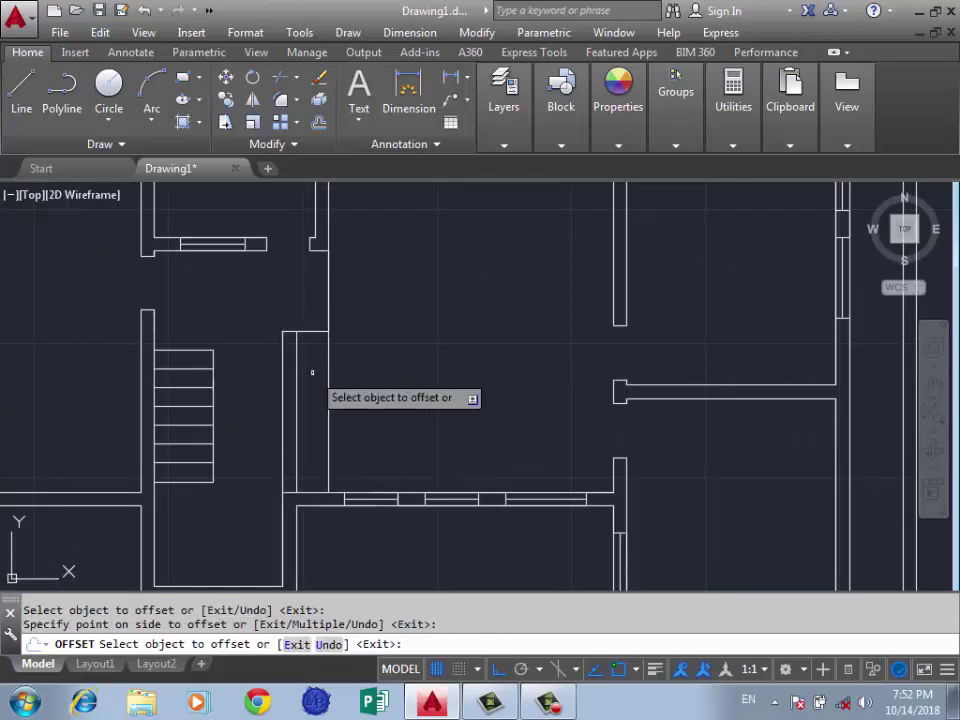
pyautogui.click(302, 333)
pyautogui.click(300, 379)
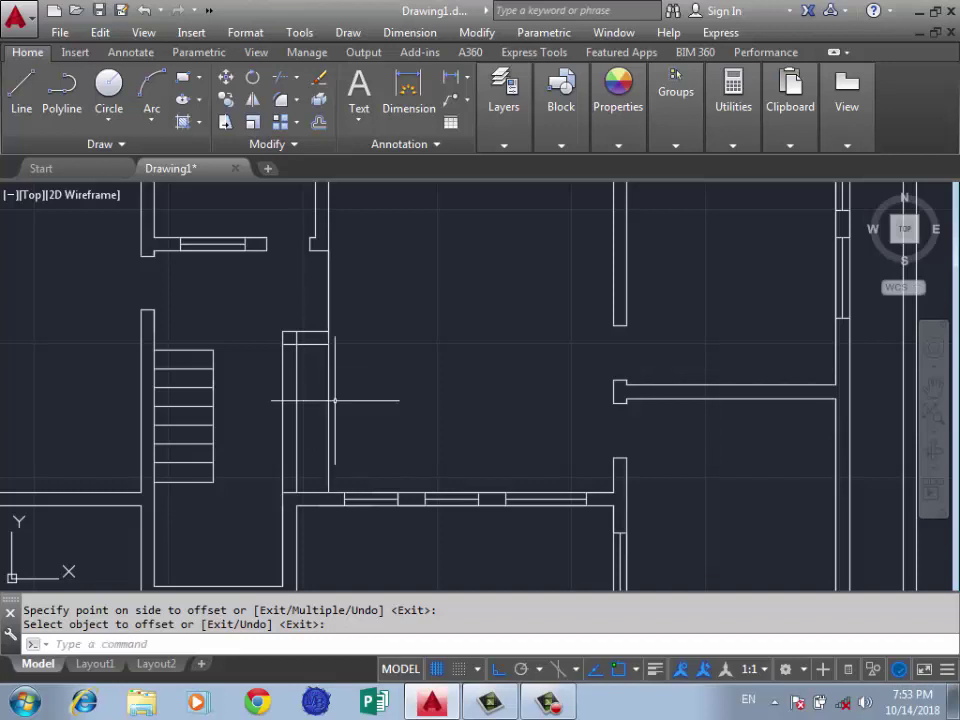
pyautogui.press('Return')
# Erase the extra right-hand vertical wall line
pyautogui.moveTo(341, 391); pyautogui.dragTo(296, 411)
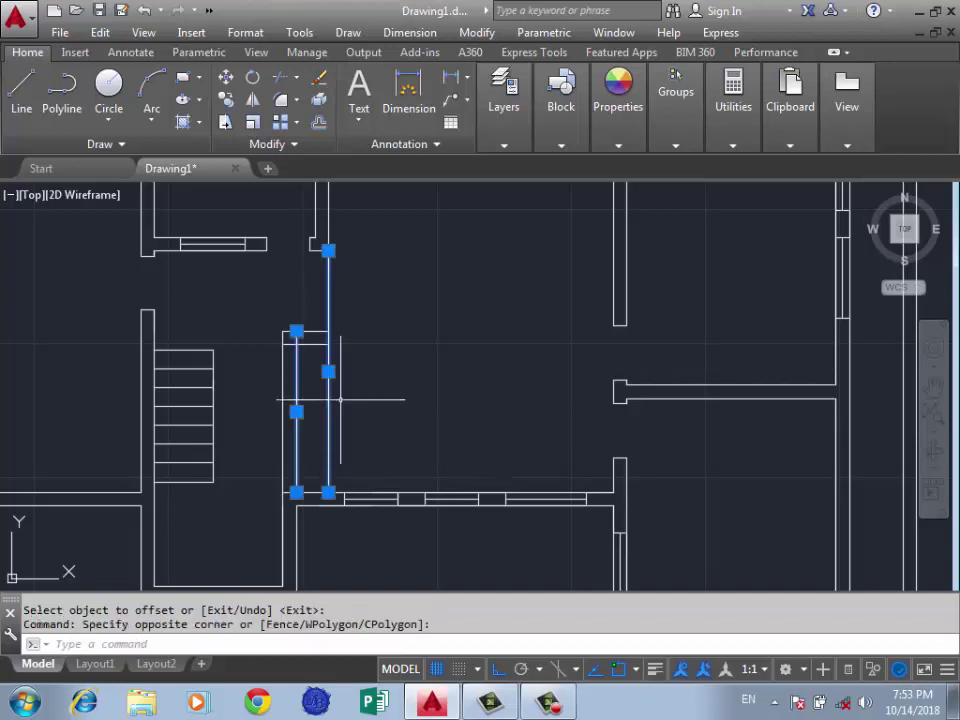
pyautogui.press('Escape')
pyautogui.moveTo(349, 392); pyautogui.dragTo(323, 414)
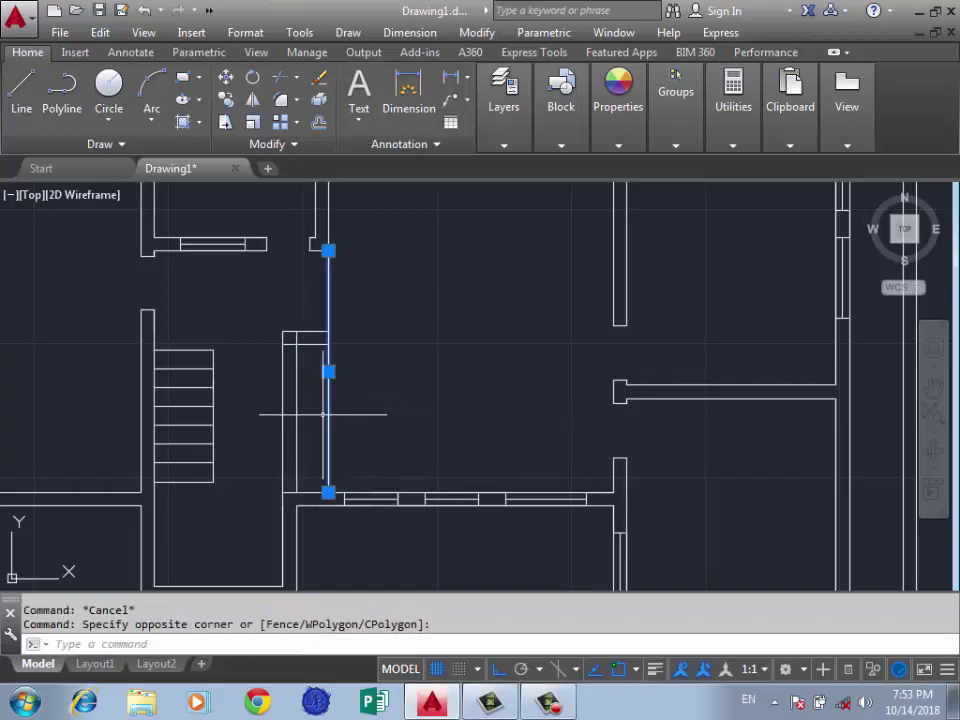
pyautogui.press('Delete')
pyautogui.scroll(4, 314, 316)
# Draw a short line at the wall corner and erase the stray vertical line
pyautogui.write('L')
pyautogui.press('Return')
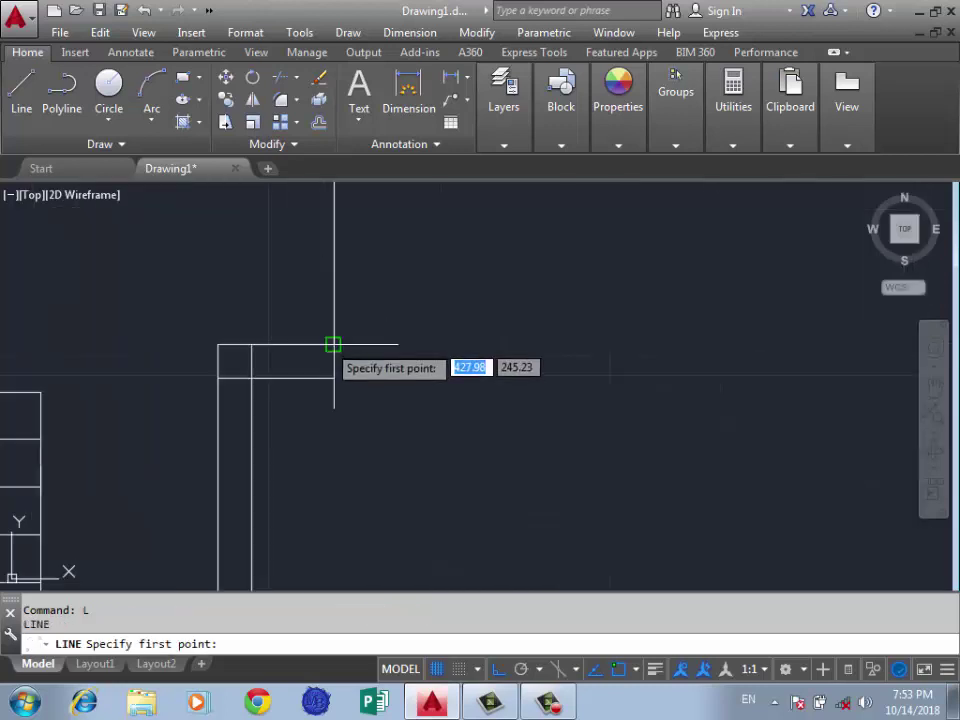
pyautogui.click(333, 345)
pyautogui.click(333, 378)
pyautogui.press('Return')
pyautogui.scroll(-3, 350, 430)
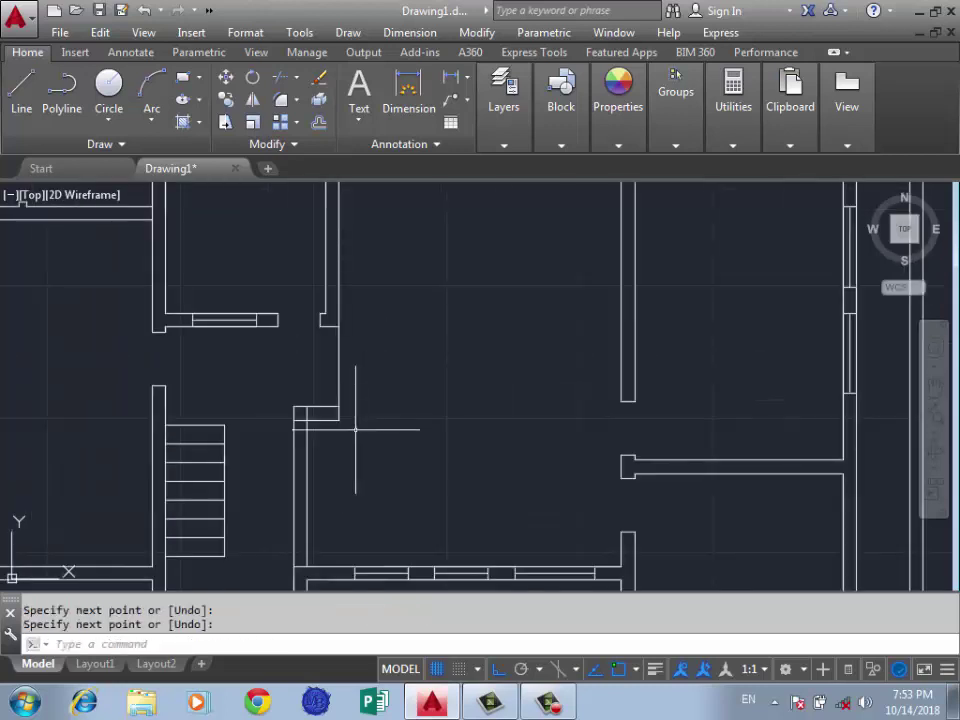
pyautogui.click(339, 366)
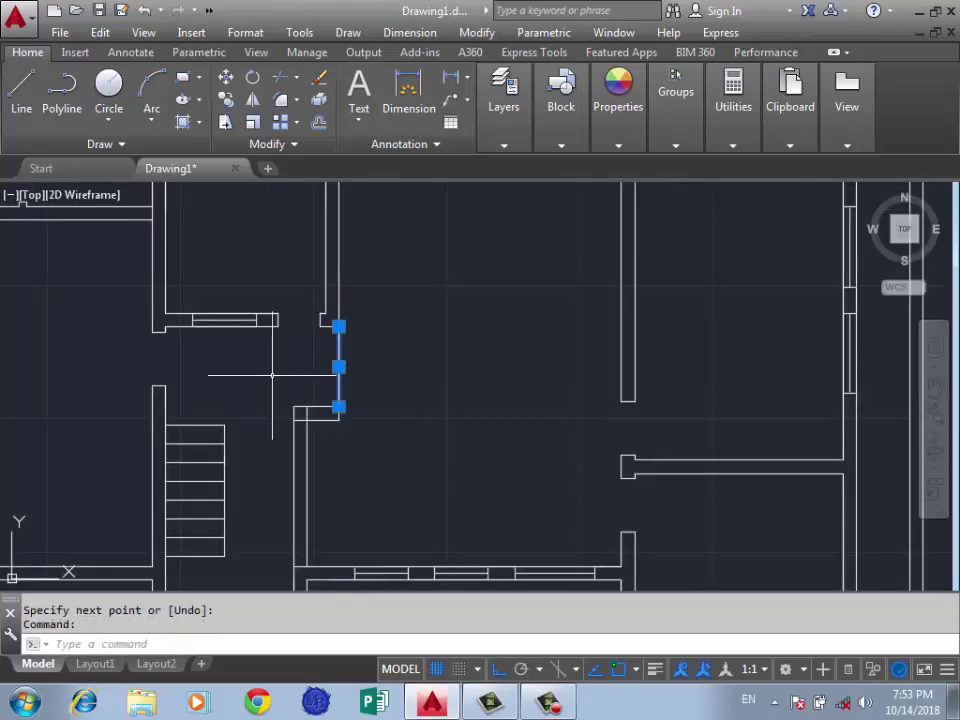
pyautogui.press('Delete')
# Outline a 0.1 by 0.25 notch at the wall end, closing it onto the wall
pyautogui.scroll(3, 293, 419)
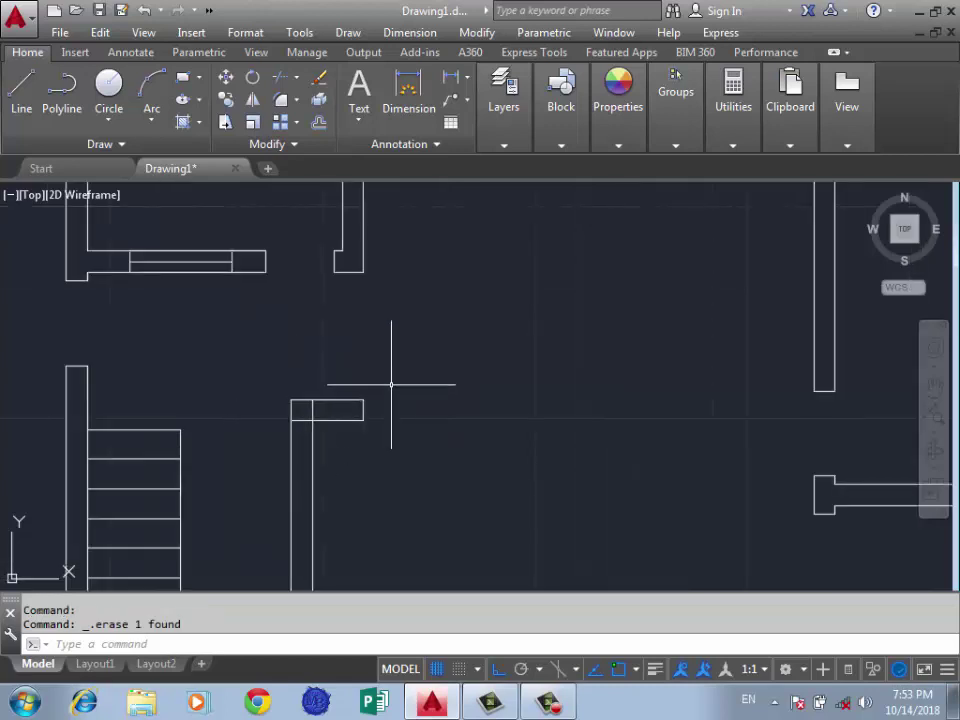
pyautogui.write('l')
pyautogui.press('Return')
pyautogui.click(363, 272)
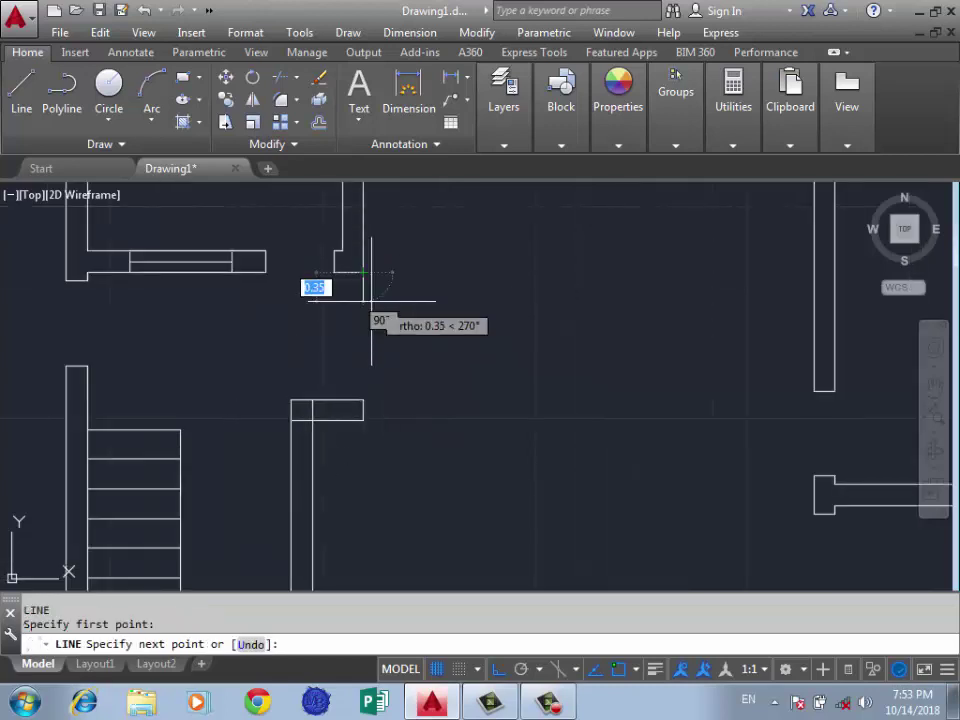
pyautogui.press('Return')
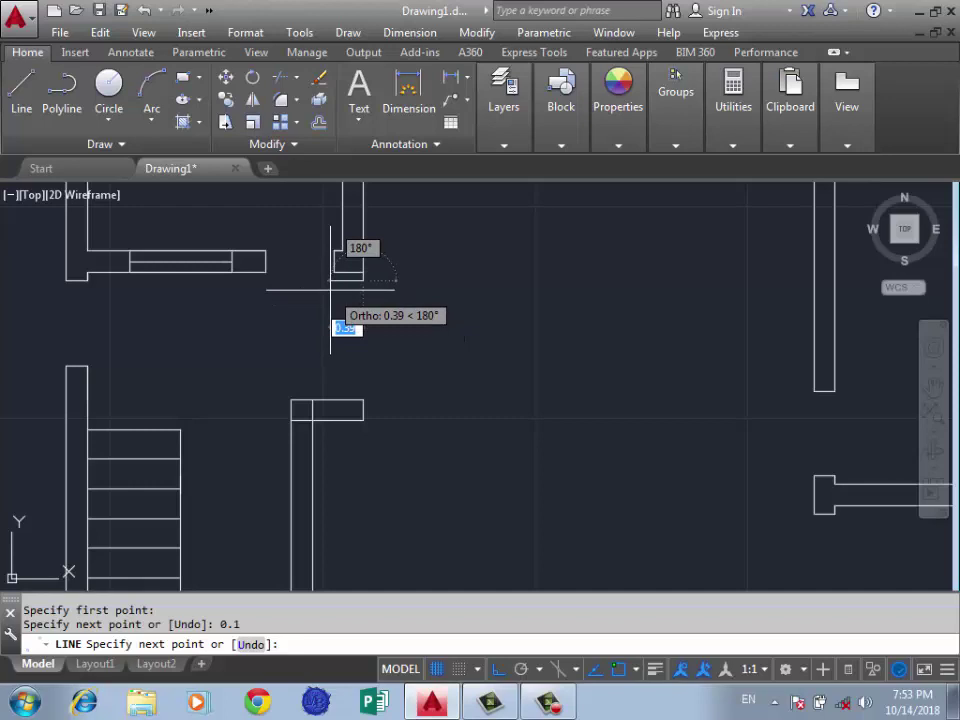
pyautogui.press('Return')
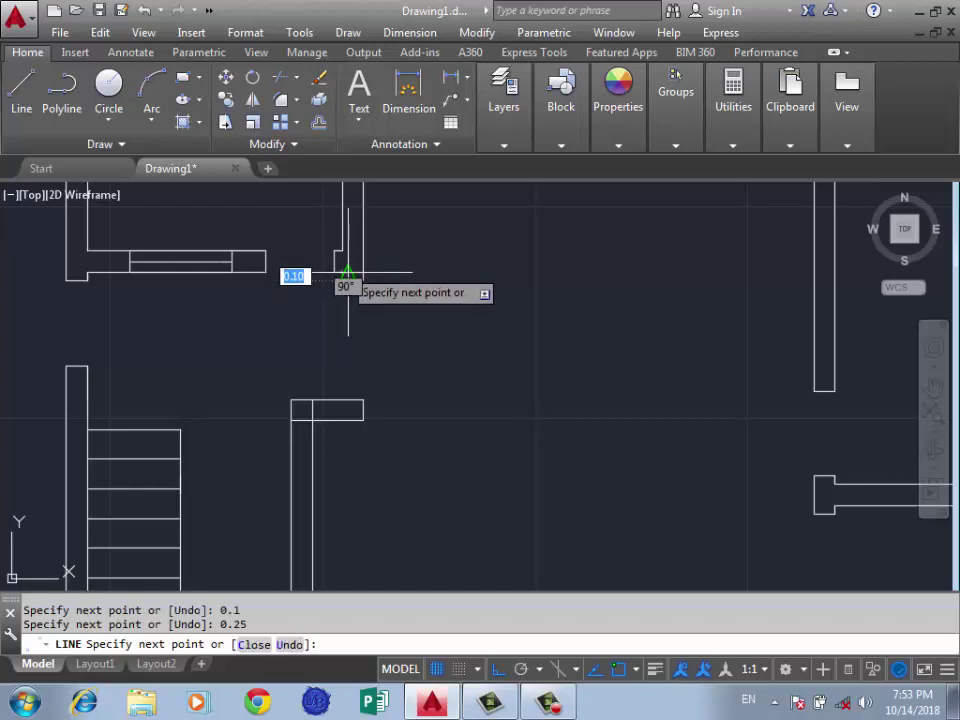
pyautogui.scroll(3, 340, 265)
pyautogui.click(338, 277)
pyautogui.press('Return')
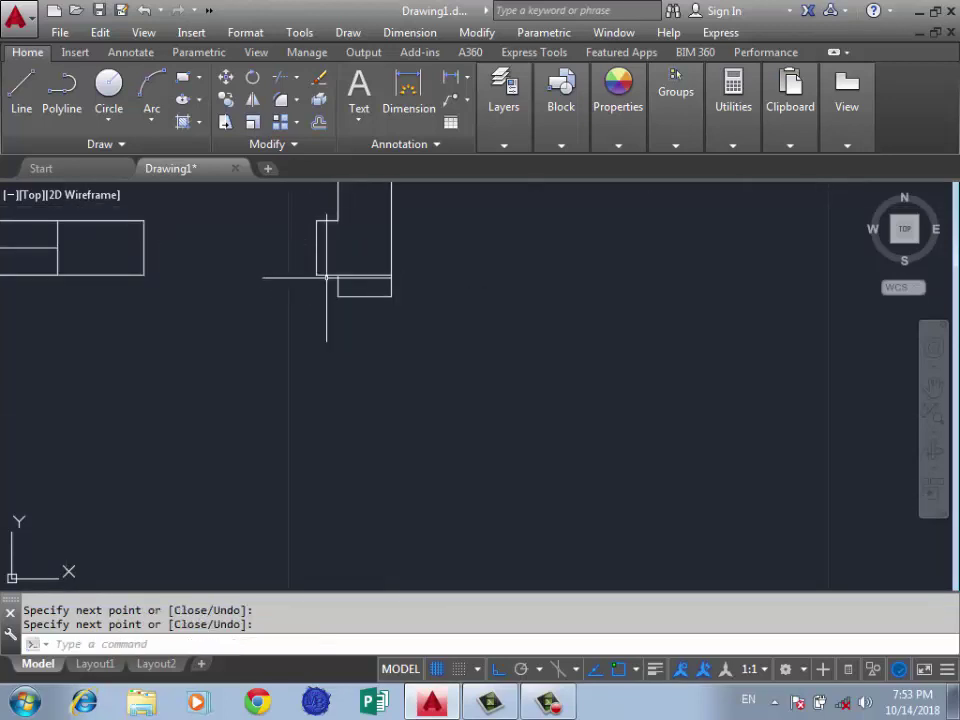
# Select the notch's horizontal edge and cancel the accidental grip stretch
pyautogui.click(357, 275)
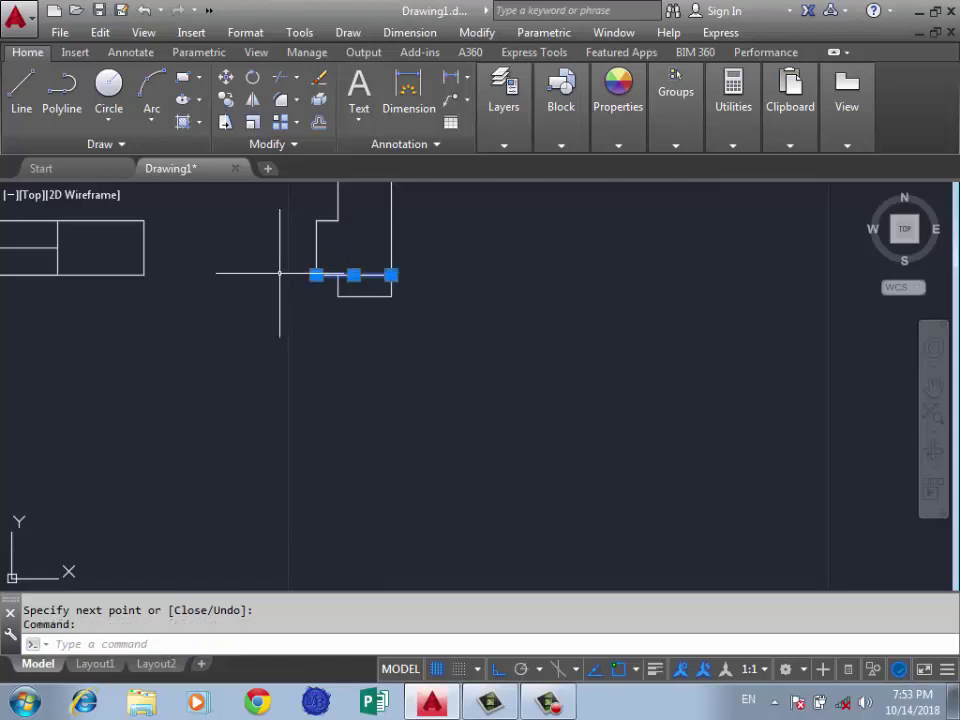
pyautogui.click(391, 275)
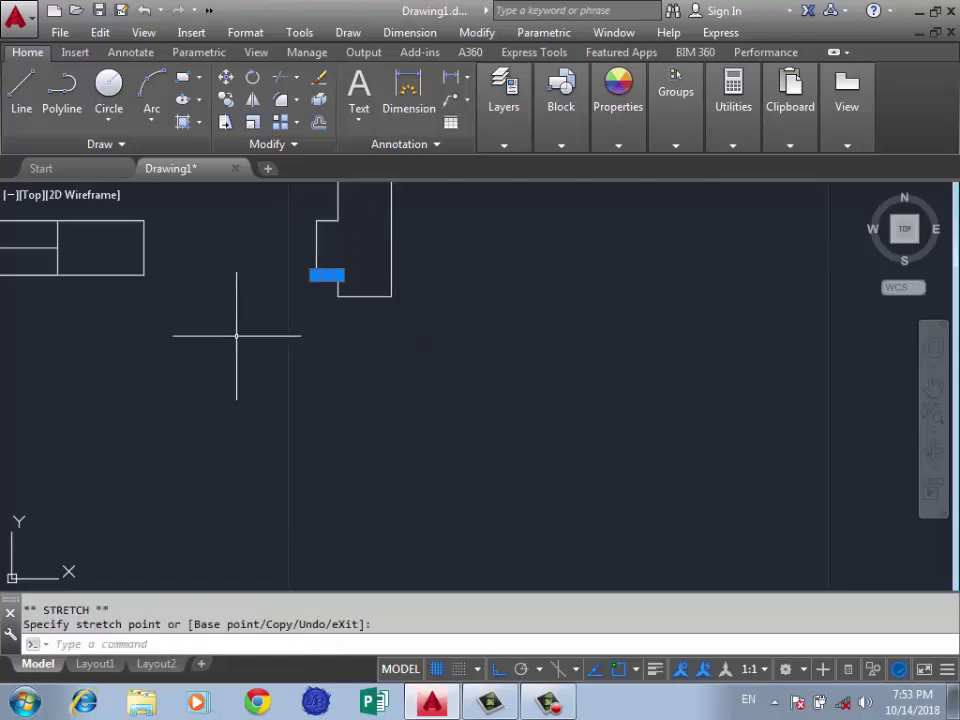
pyautogui.scroll(-3, 291, 276)
pyautogui.press('Escape')
# Draw the wall notch from the wall corner: a 1.2-long leg down, then a 0.25-long leg
pyautogui.write('l')
pyautogui.press('Return')
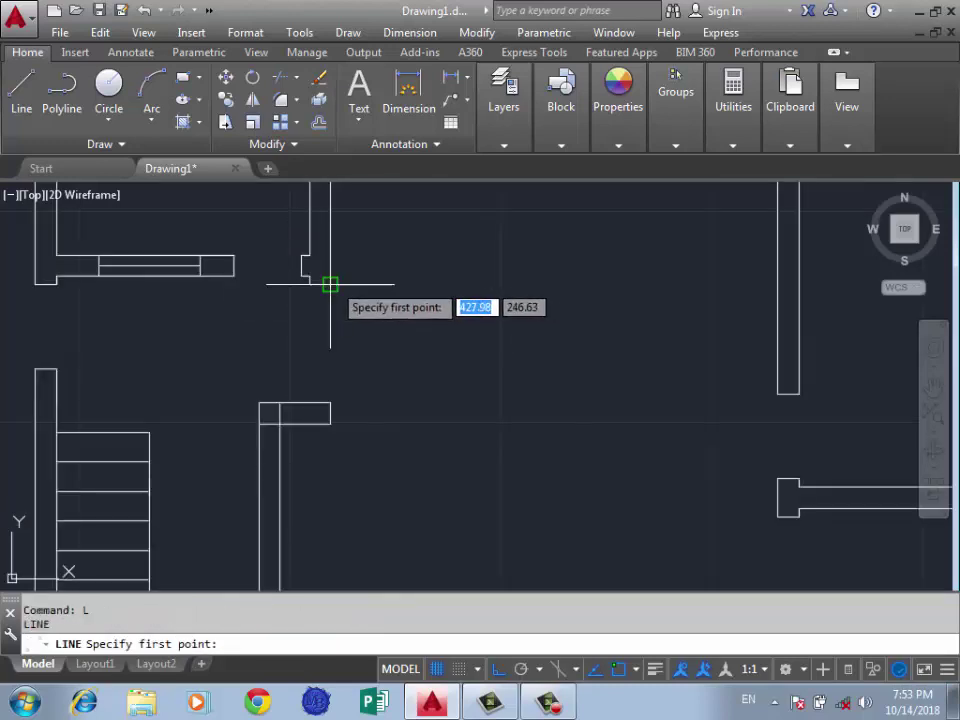
pyautogui.click(330, 284)
pyautogui.write('1.')
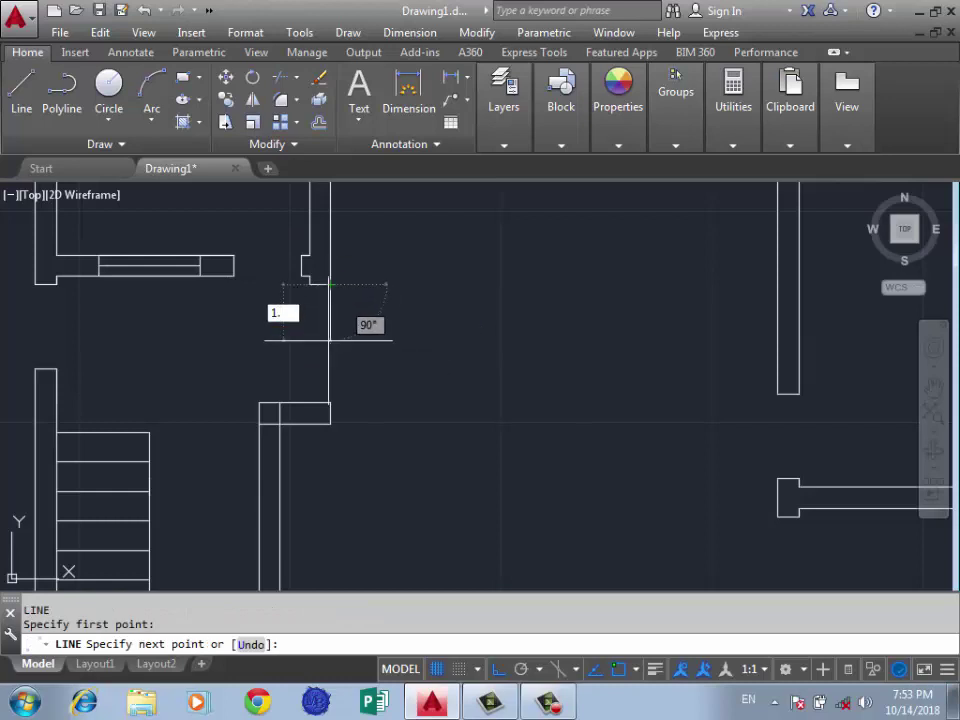
pyautogui.write('2')
pyautogui.press('Return')
pyautogui.scroll(3, 306, 396)
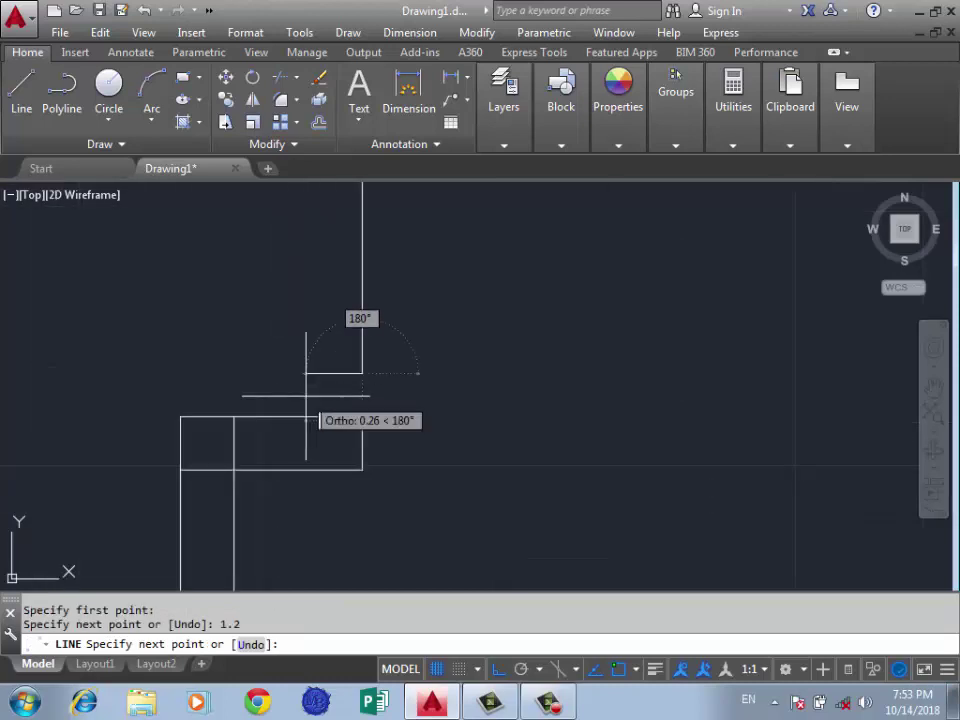
pyautogui.write('0.25')
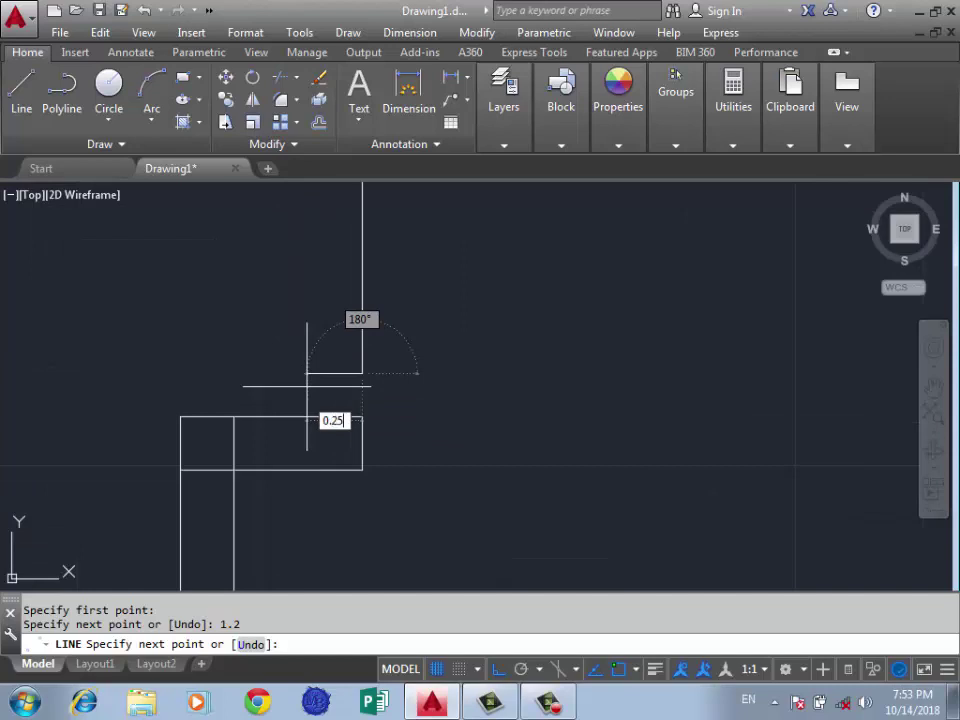
pyautogui.press('Return')
pyautogui.scroll(-2, 307, 408)
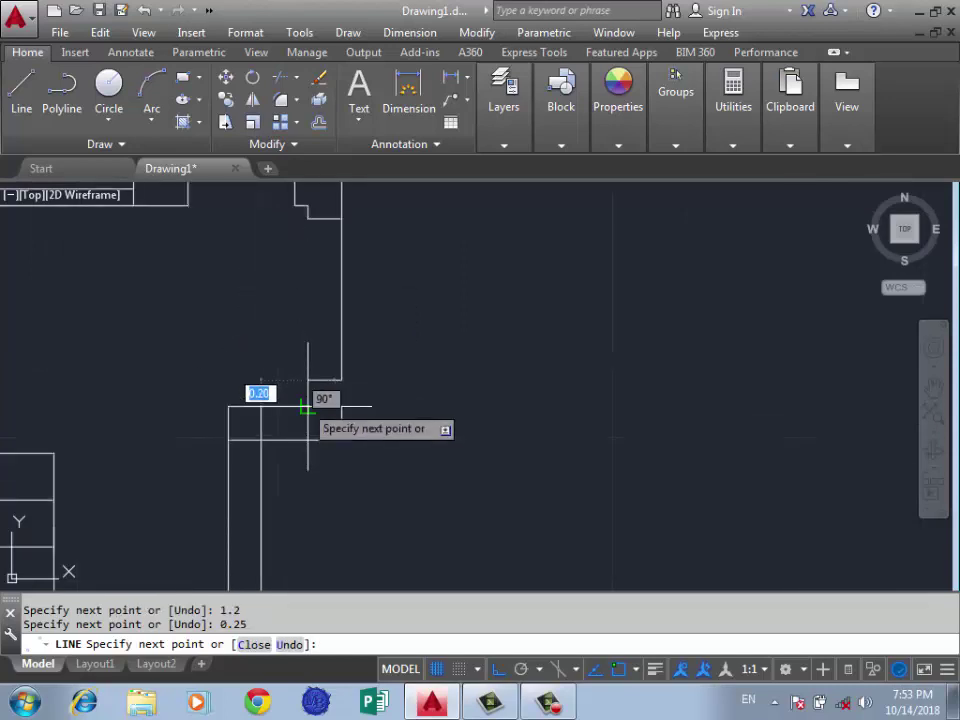
pyautogui.press('Return')
# Add a short line at the rectangle corner and erase the leftover vertical line
pyautogui.press('Return')
pyautogui.click(341, 406)
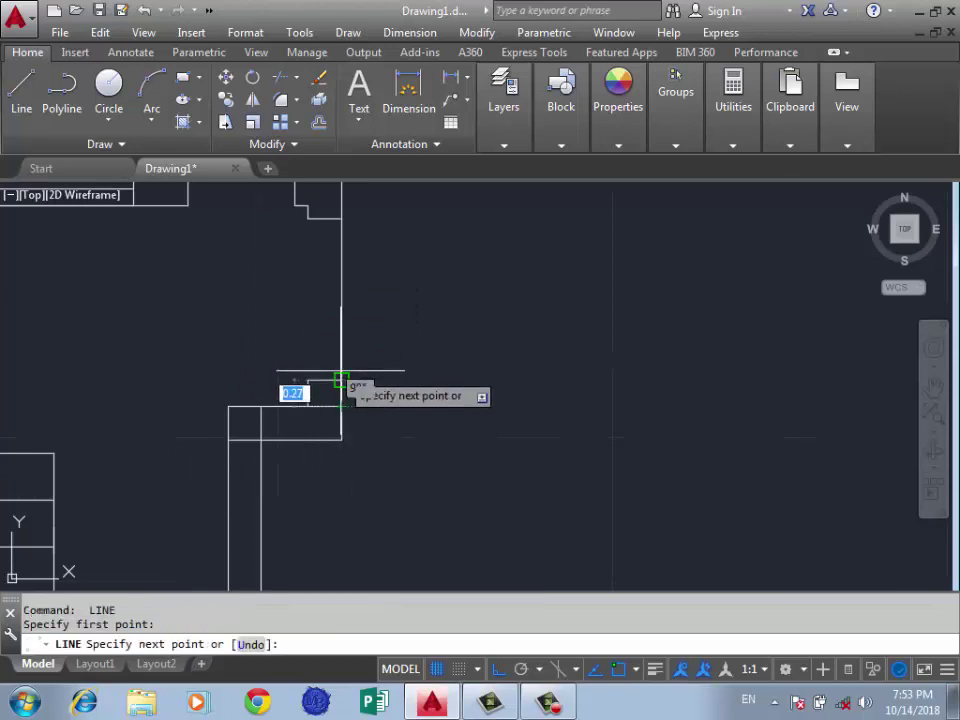
pyautogui.click(341, 381)
pyautogui.press('Return')
pyautogui.click(350, 296)
pyautogui.click(296, 304)
pyautogui.press('Delete')
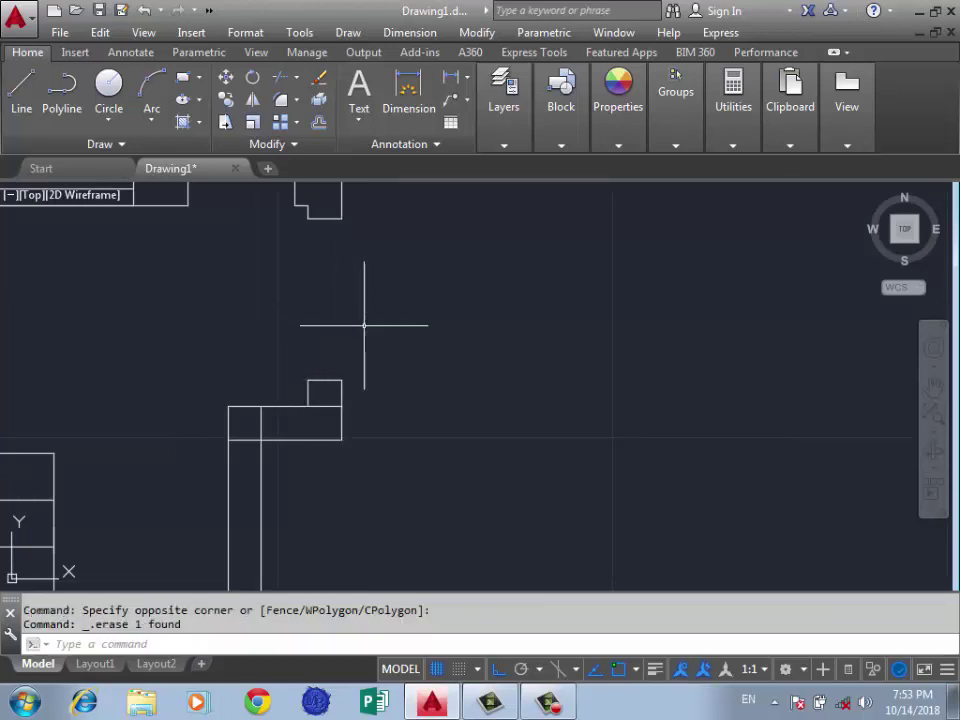
pyautogui.scroll(-2, 364, 325)
pyautogui.scroll(2, 384, 339)
pyautogui.write('tr')
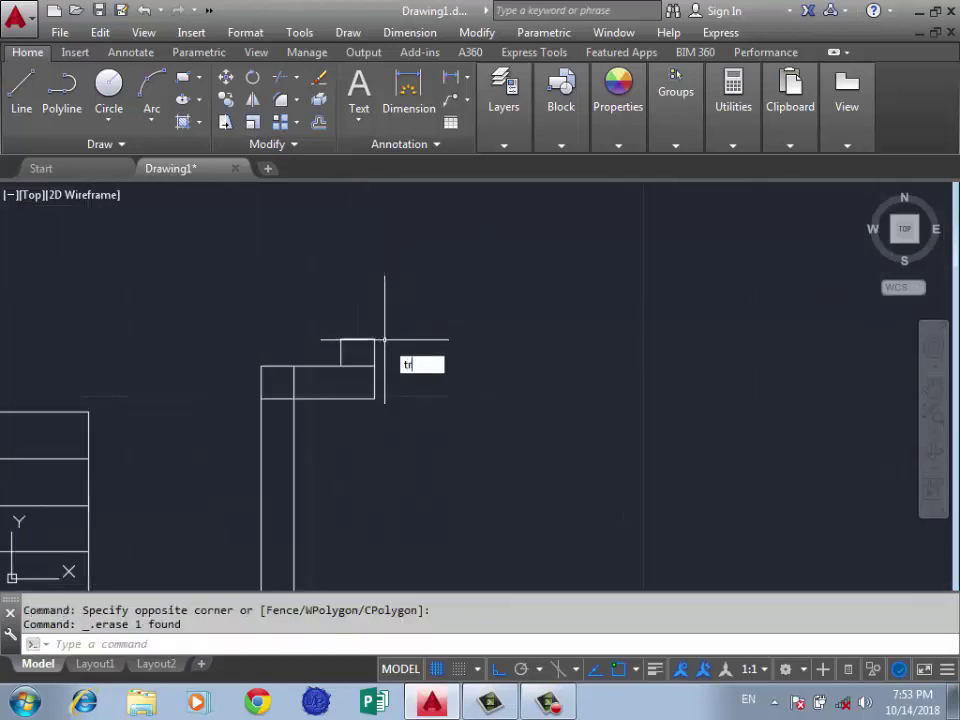
# Trim away the horizontal and vertical wall segments inside the notch
pyautogui.press('Return')
pyautogui.press('Return')
pyautogui.click(360, 354)
pyautogui.click(336, 377)
pyautogui.click(321, 379)
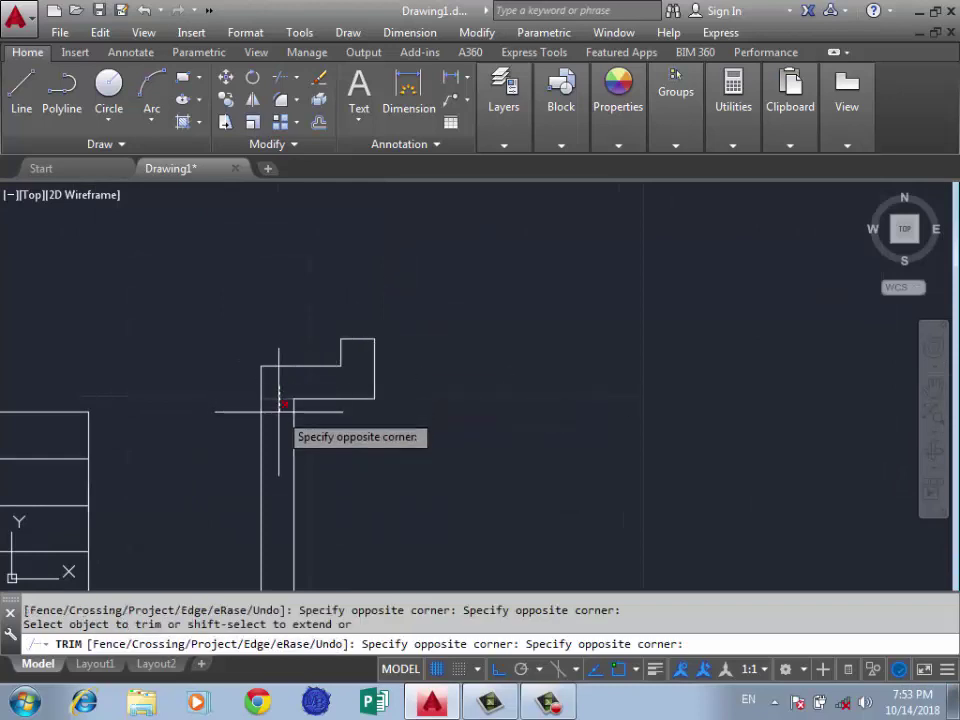
pyautogui.click(283, 404)
pyautogui.press('Return')
pyautogui.scroll(-3, 358, 335)
pyautogui.scroll(2, 430, 310)
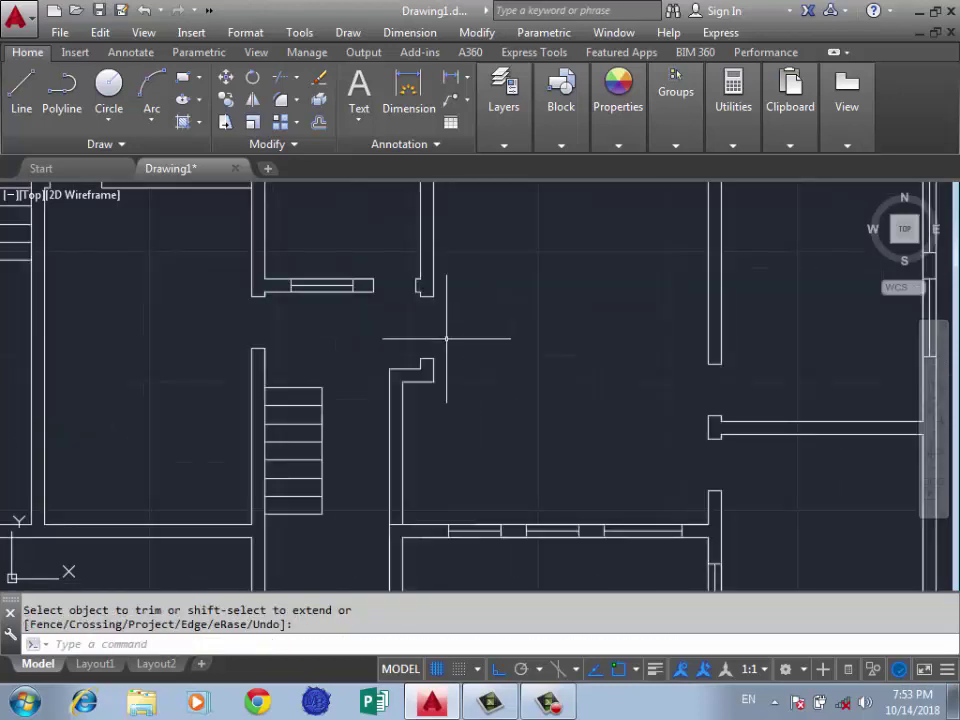
pyautogui.scroll(-2, 435, 338)
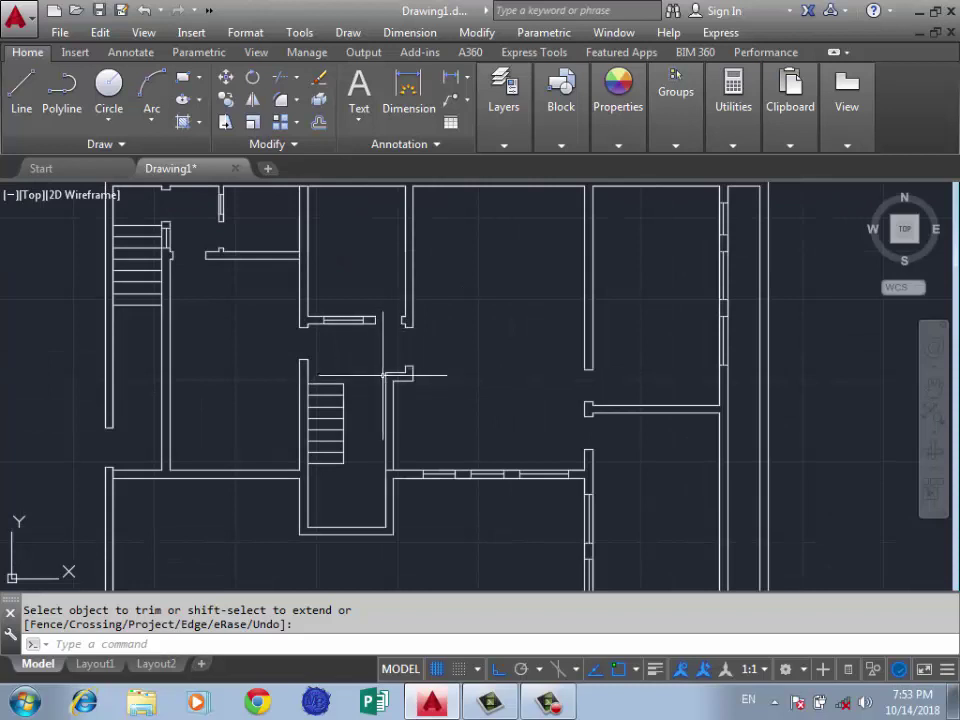
pyautogui.scroll(-2, 426, 370)
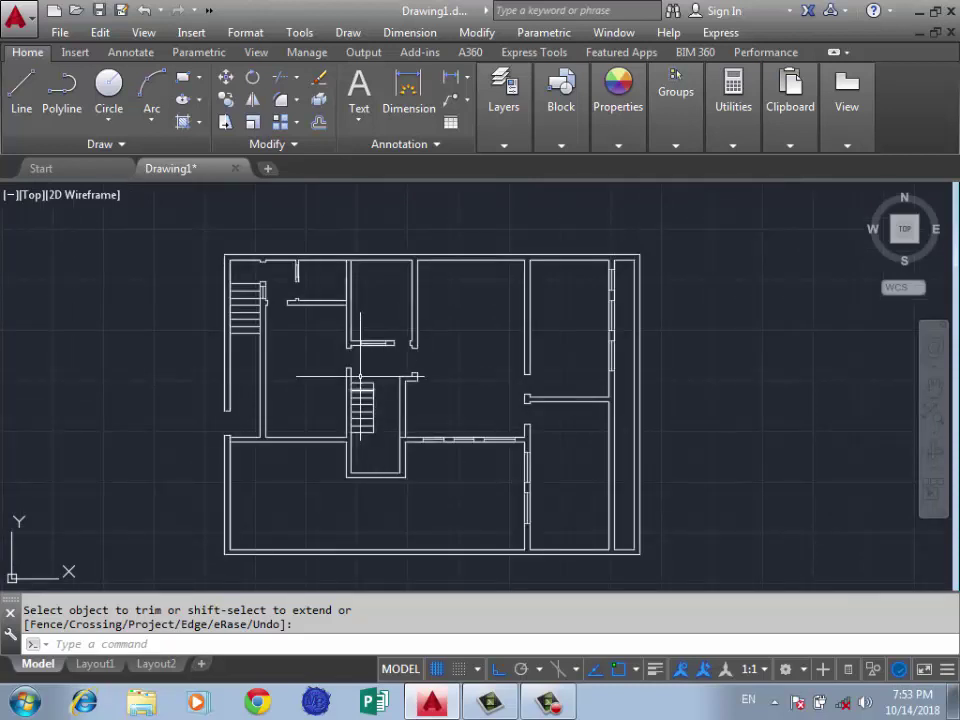
pyautogui.scroll(4, 360, 377)
# Draw a 0.75-long line from the stair's top corner to the notched wall
pyautogui.press('Return')
pyautogui.click(390, 396)
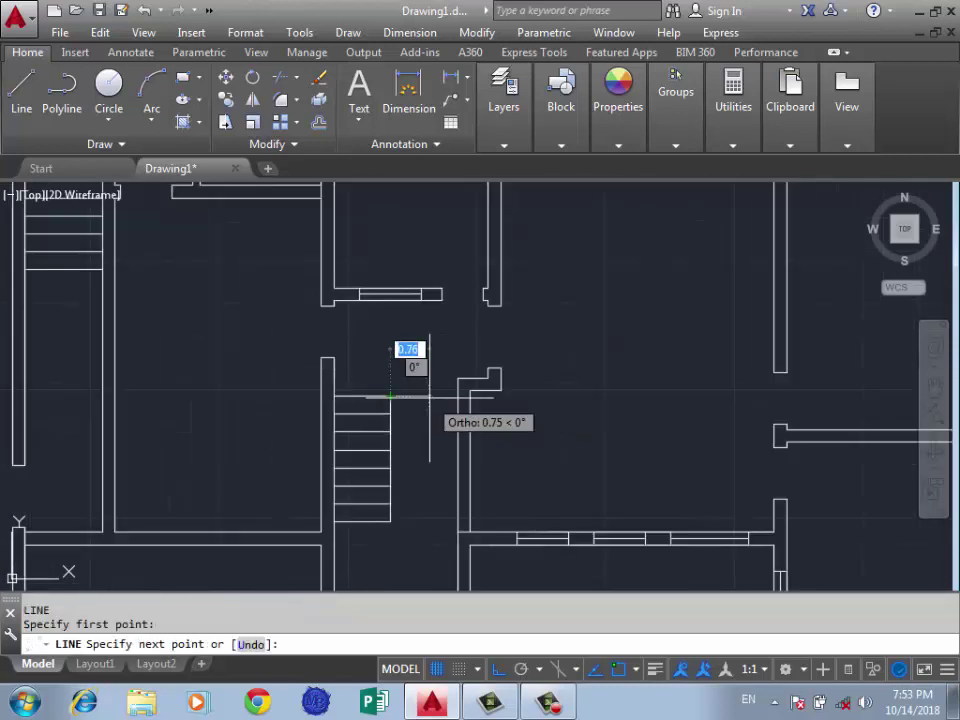
pyautogui.click(457, 396)
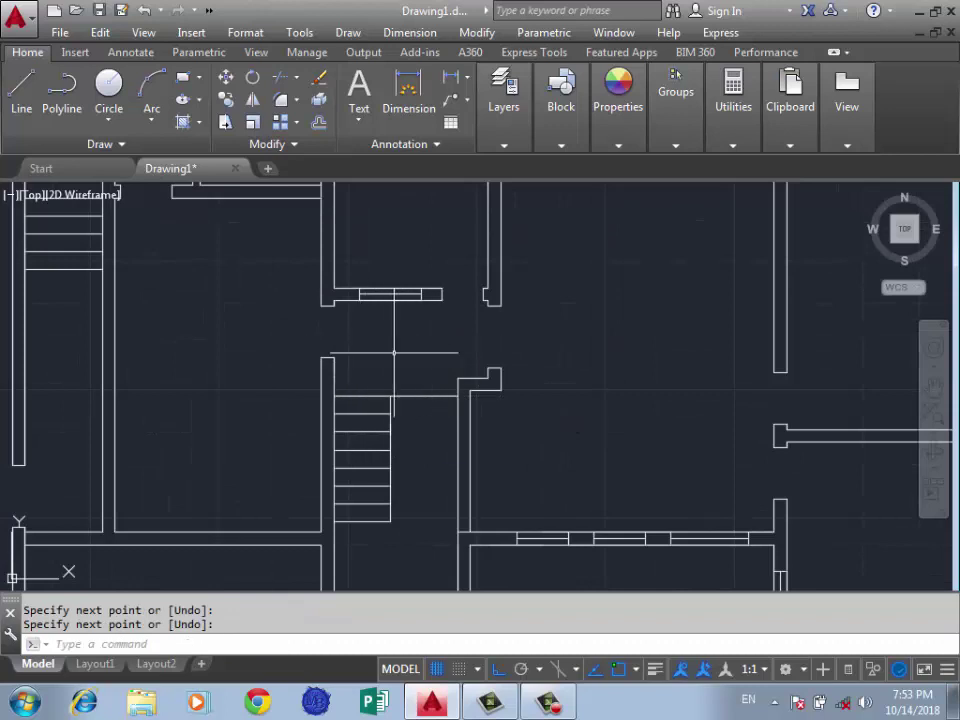
pyautogui.scroll(-2, 394, 353)
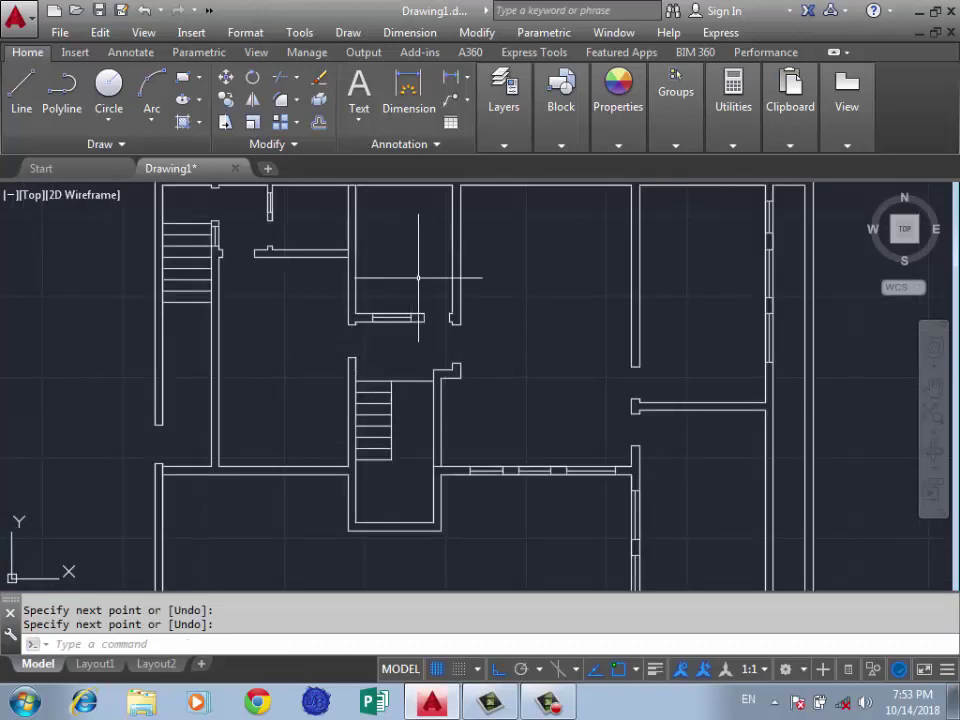
pyautogui.scroll(-2, 389, 295)
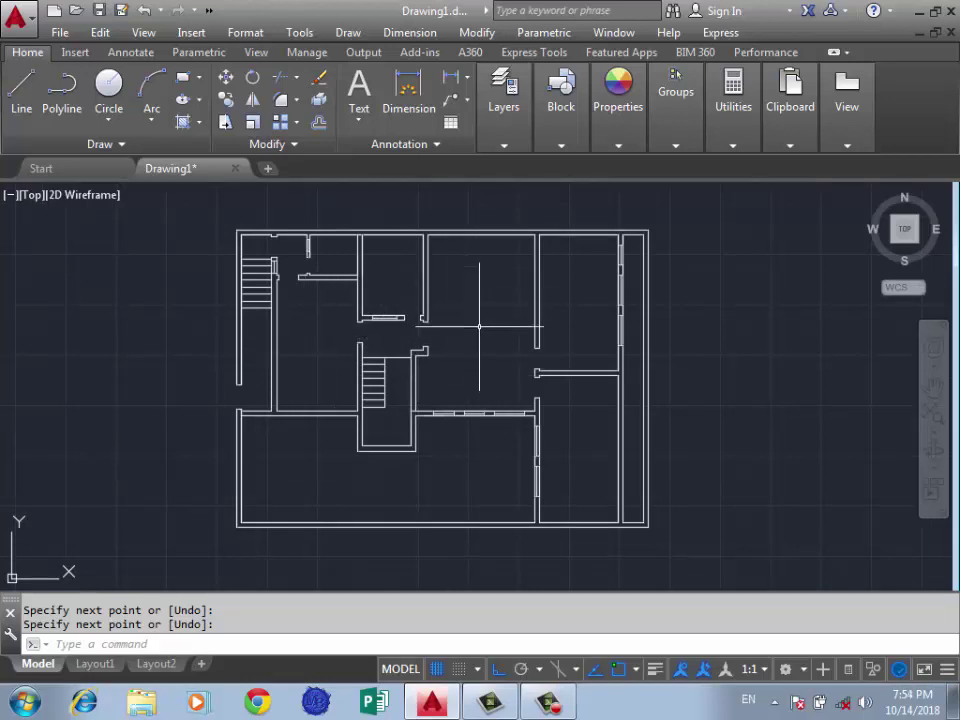
pyautogui.scroll(-4, 409, 363)
pyautogui.scroll(6, 433, 318)
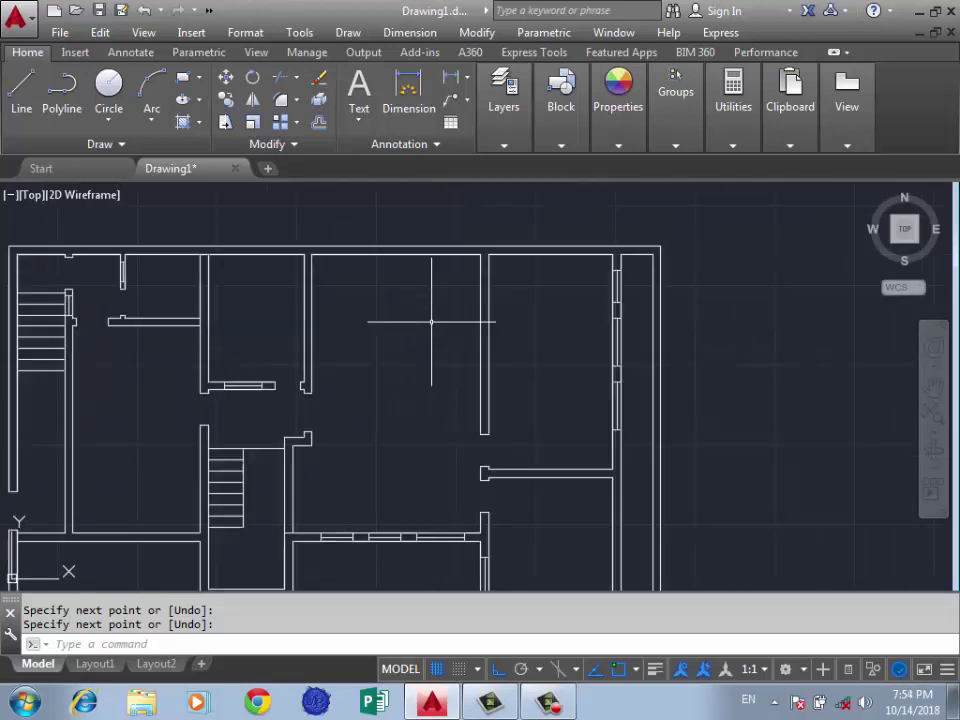
# Draw a divider wall line from the wall corner across to the opposite wall
pyautogui.write('l')
pyautogui.press('Return')
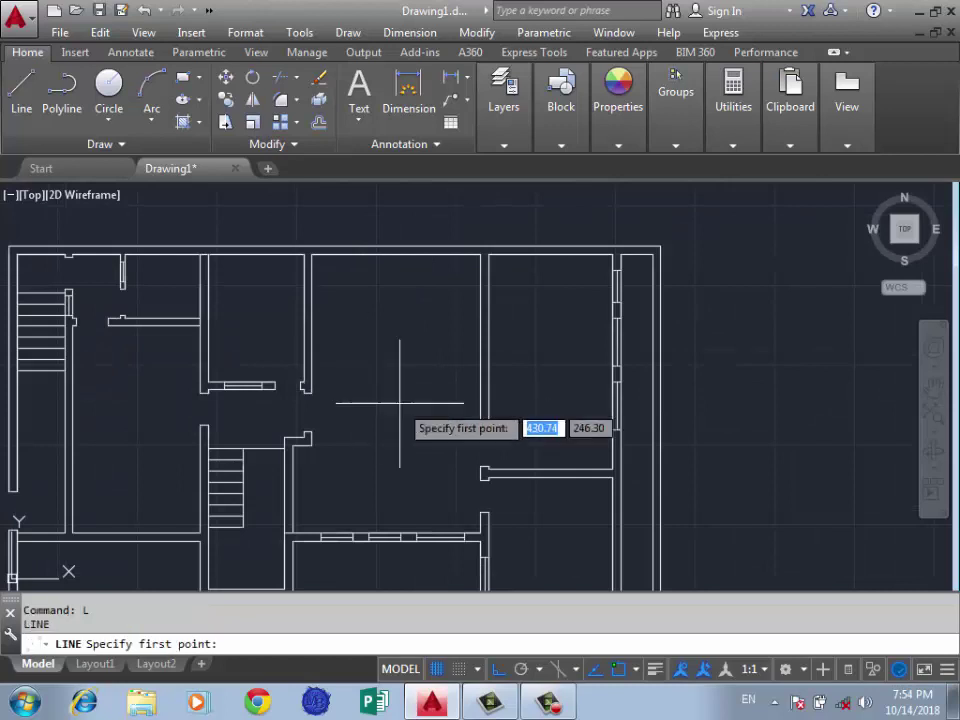
pyautogui.scroll(2, 295, 395)
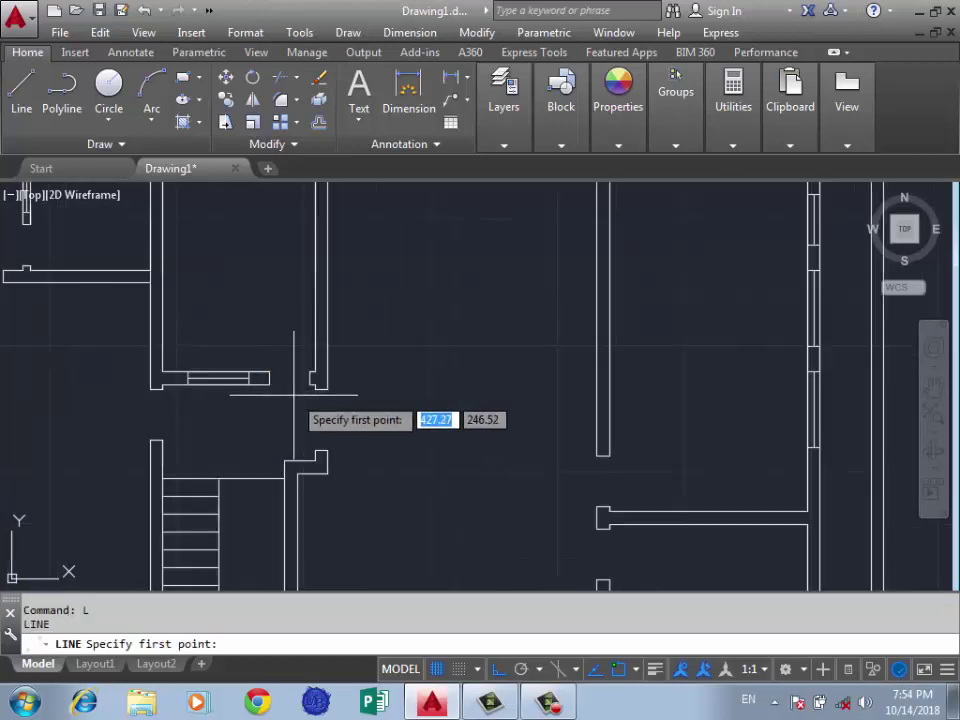
pyautogui.scroll(2, 312, 378)
pyautogui.click(280, 390)
pyautogui.scroll(-2, 482, 364)
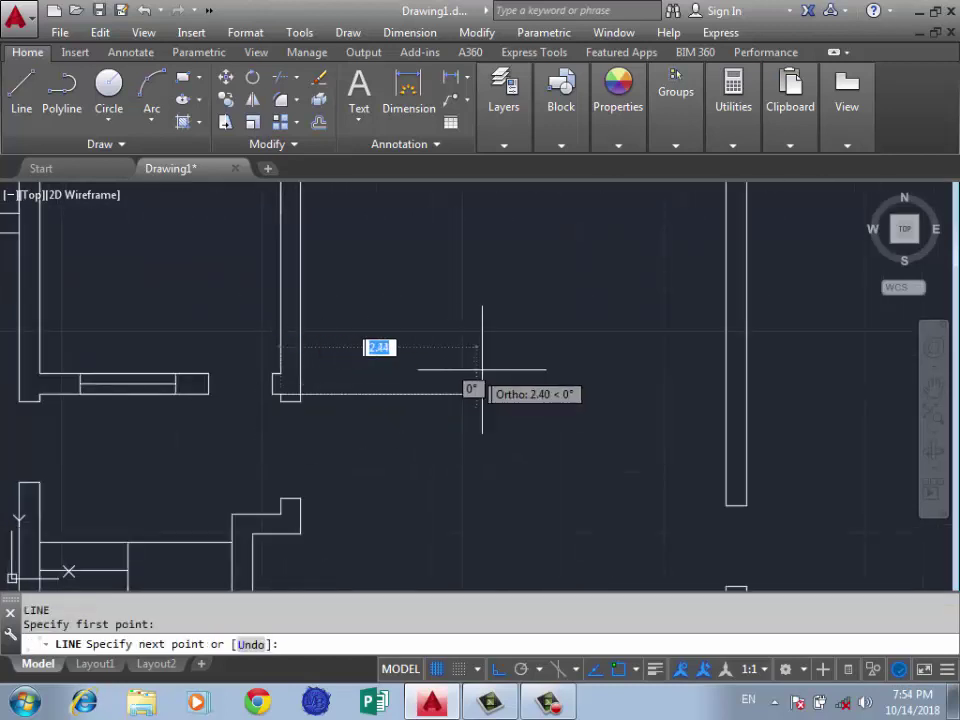
pyautogui.scroll(-2, 390, 377)
pyautogui.click(605, 390)
pyautogui.press('Return')
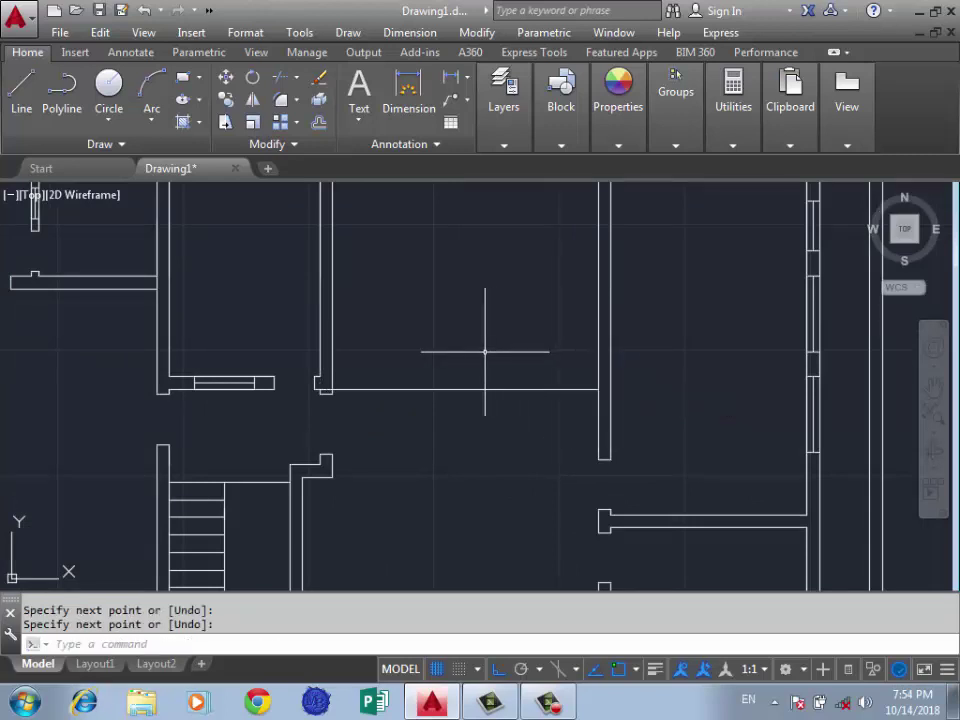
# Offset the divider line 0.25 above to form the wall's second face
pyautogui.write('o')
pyautogui.press('Return')
pyautogui.press('Return')
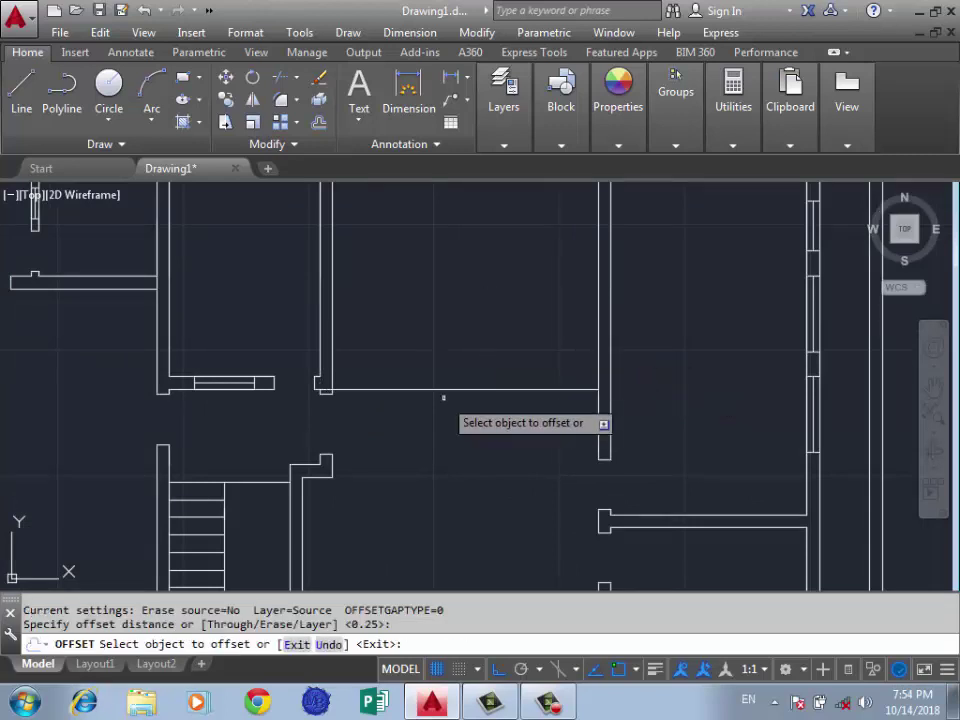
pyautogui.click(440, 389)
pyautogui.click(436, 326)
pyautogui.press('Return')
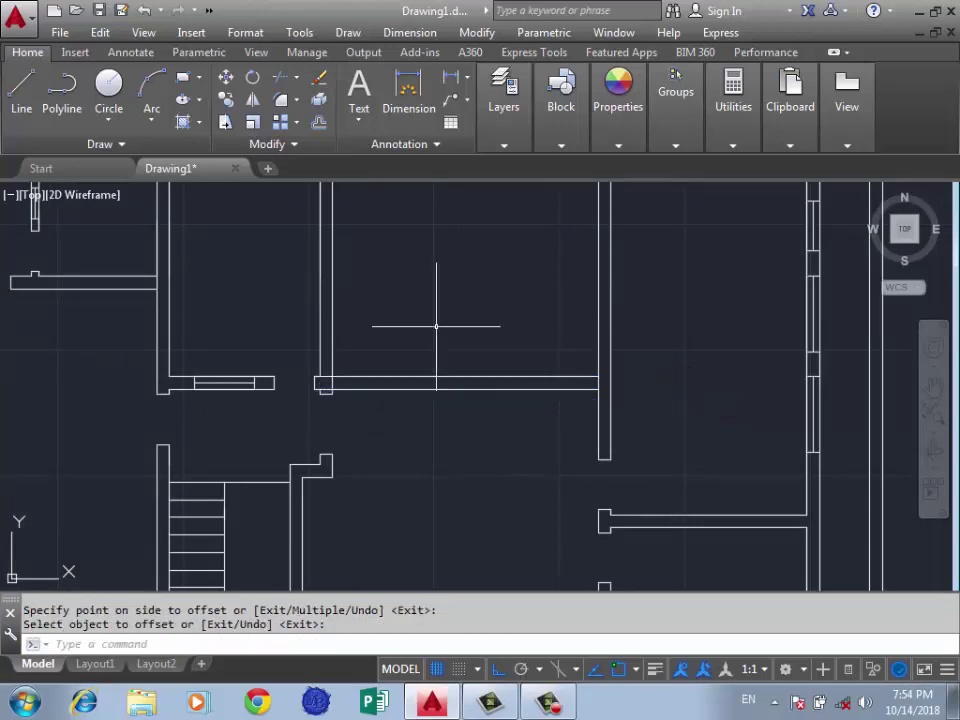
pyautogui.write('tr')
pyautogui.press('Return')
pyautogui.press('Return')
# Trim the wall crossing the new divider and the overlap at the wall junction
pyautogui.scroll(3, 615, 407)
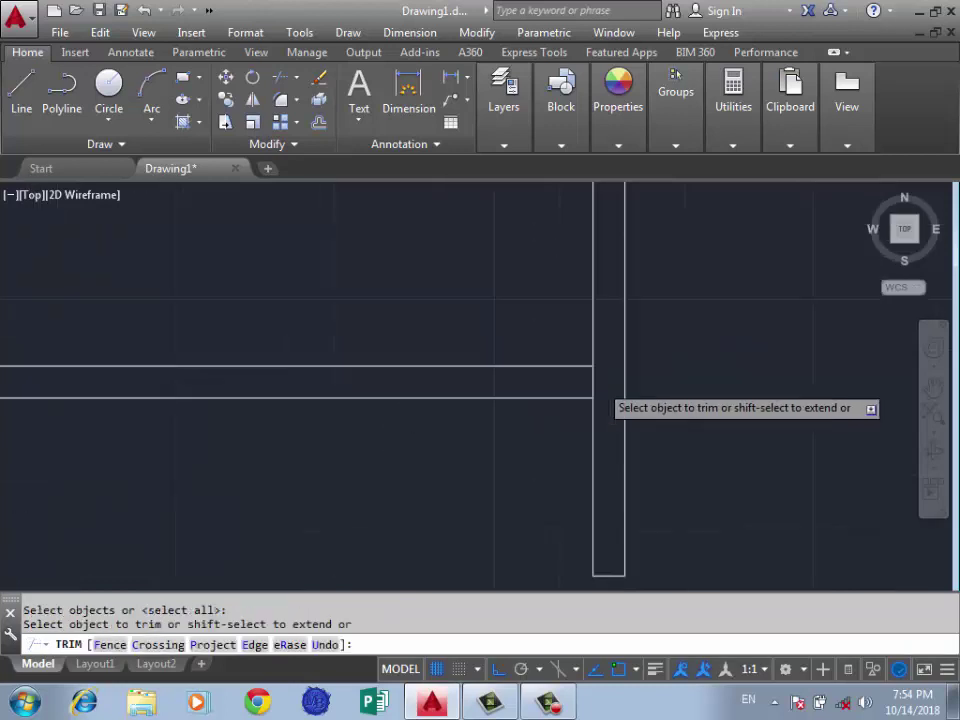
pyautogui.click(489, 386)
pyautogui.click(560, 390)
pyautogui.scroll(-3, 582, 367)
pyautogui.scroll(3, 582, 367)
pyautogui.click(384, 360)
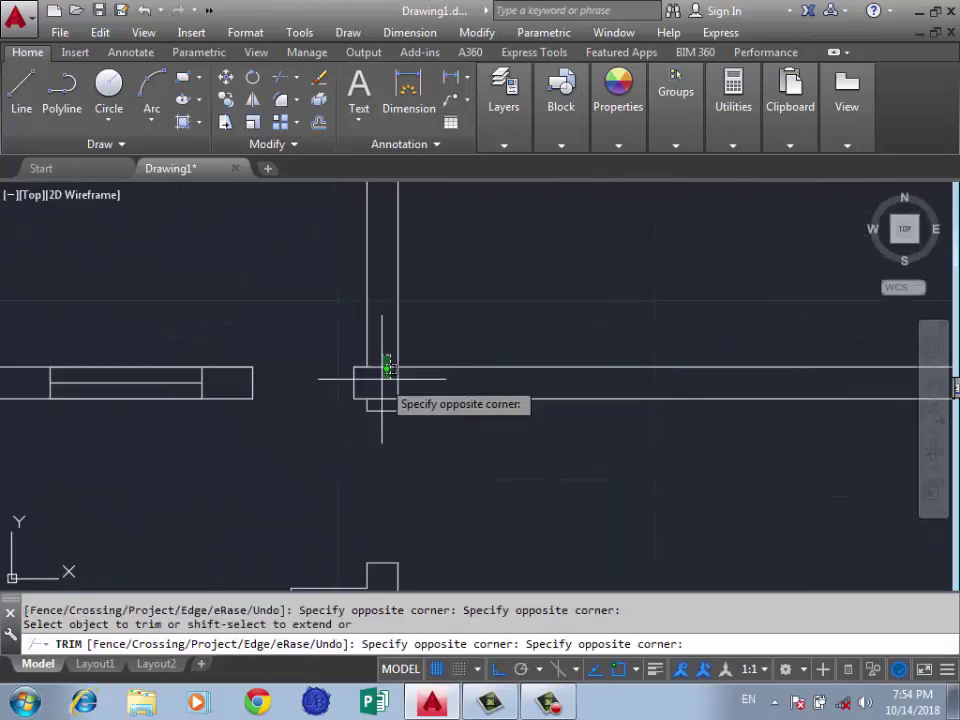
pyautogui.click(420, 373)
pyautogui.press('Return')
# Zoom back out to show the whole upper-floor plan
pyautogui.scroll(-6, 363, 387)
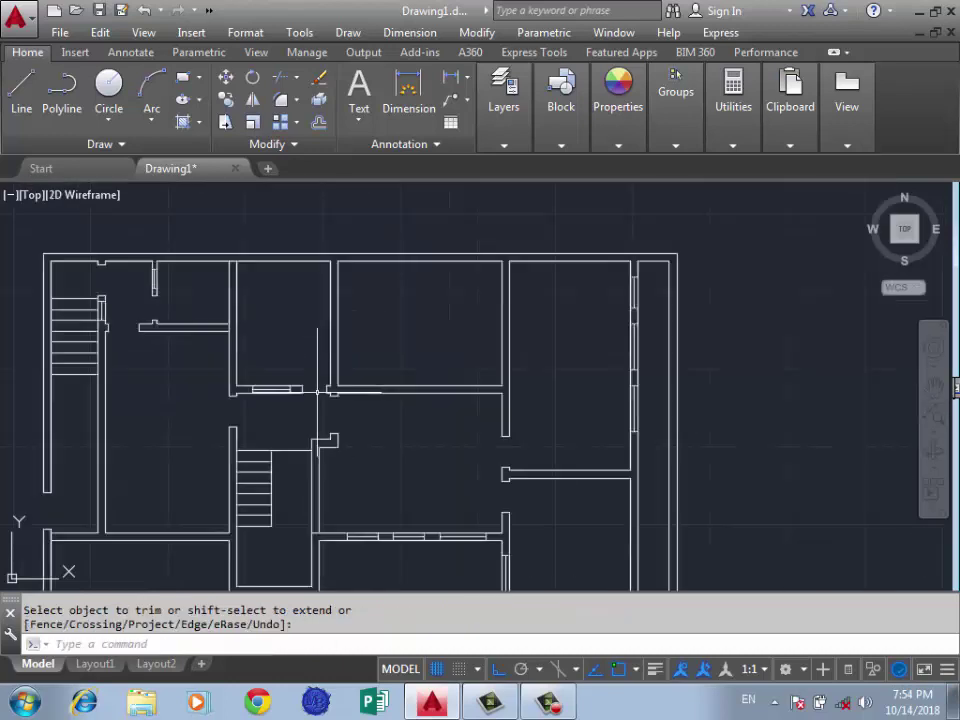
pyautogui.scroll(-2, 419, 364)
pyautogui.scroll(4, 396, 363)
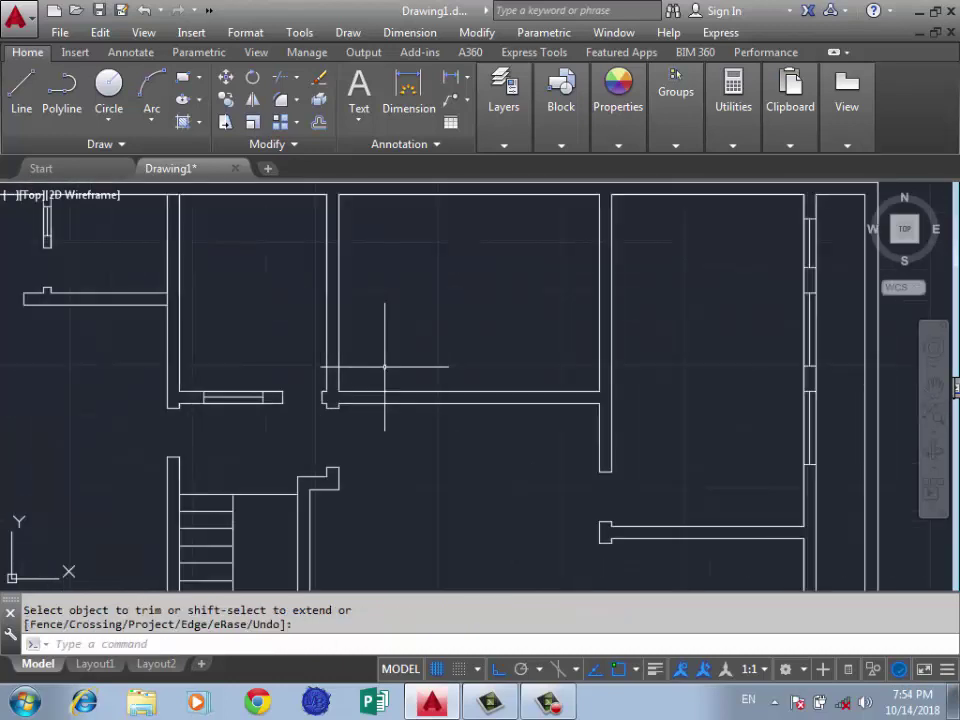
pyautogui.scroll(-4, 420, 279)
pyautogui.scroll(-2, 377, 236)
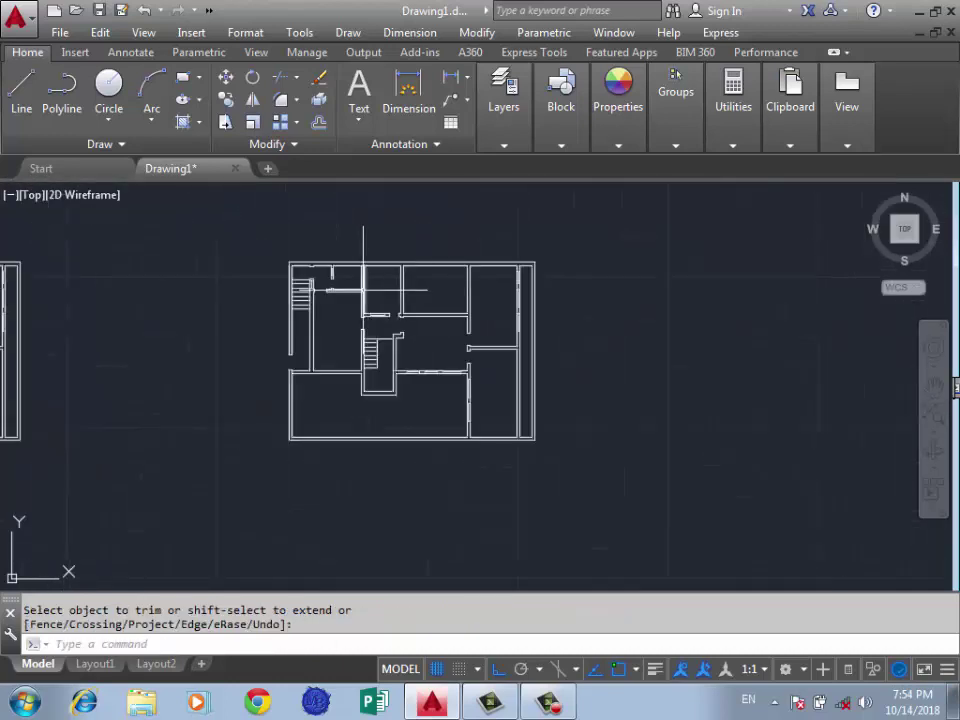
pyautogui.scroll(4, 372, 295)
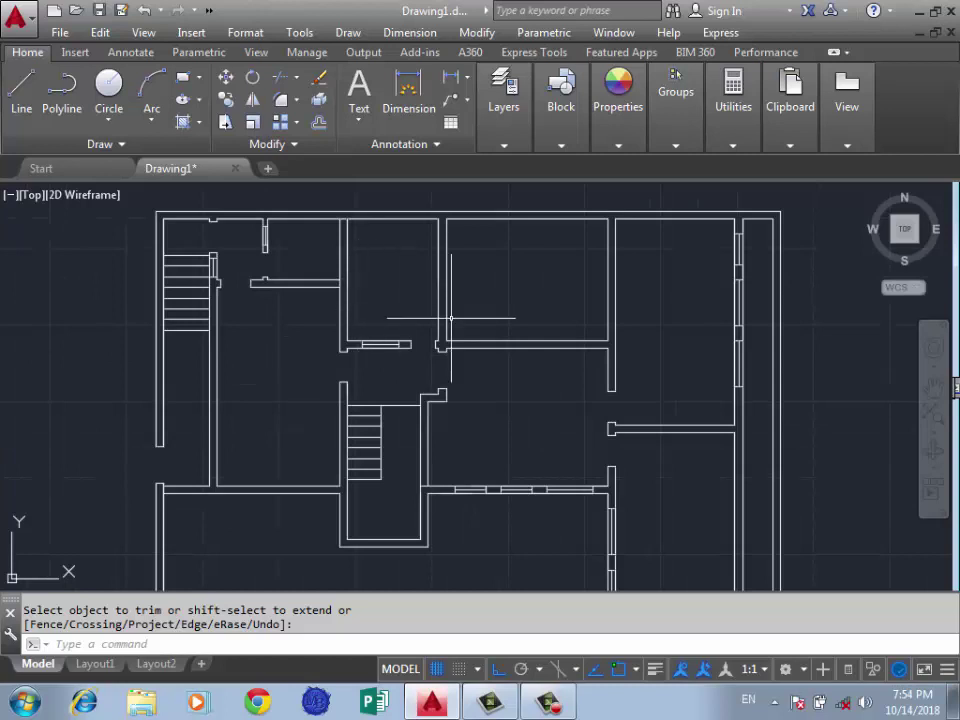
pyautogui.scroll(-2, 517, 279)
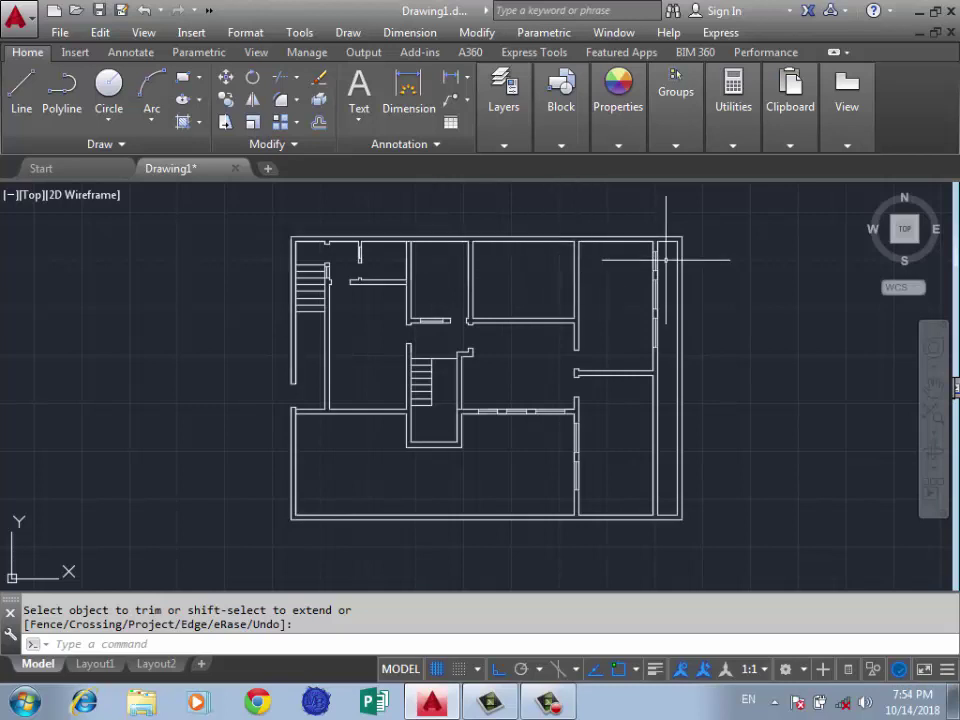
pyautogui.scroll(2, 518, 261)
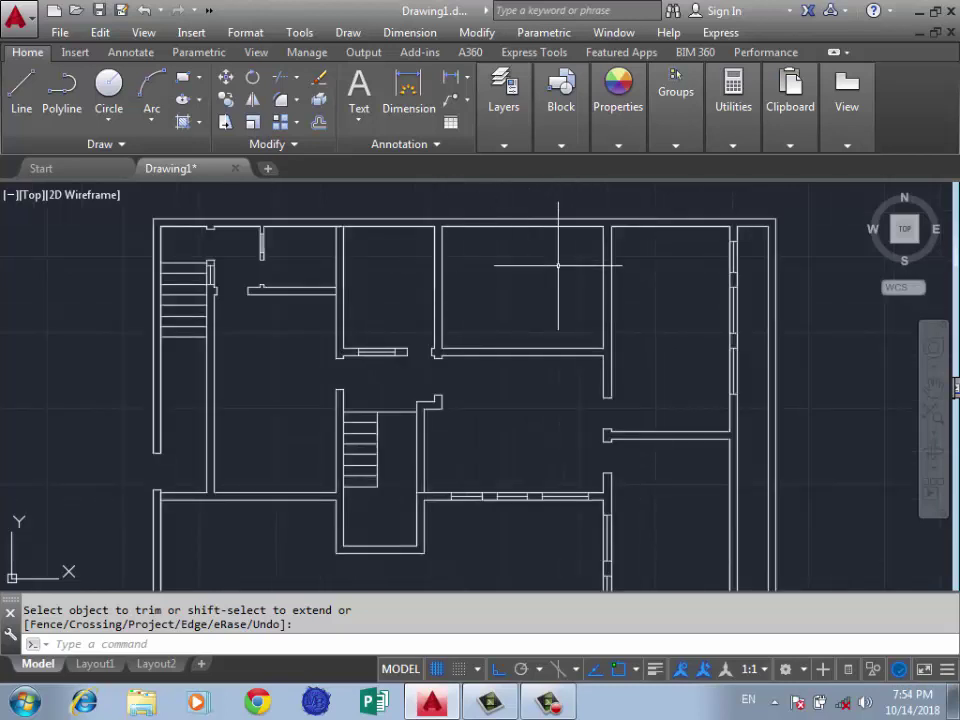
pyautogui.scroll(-2, 343, 270)
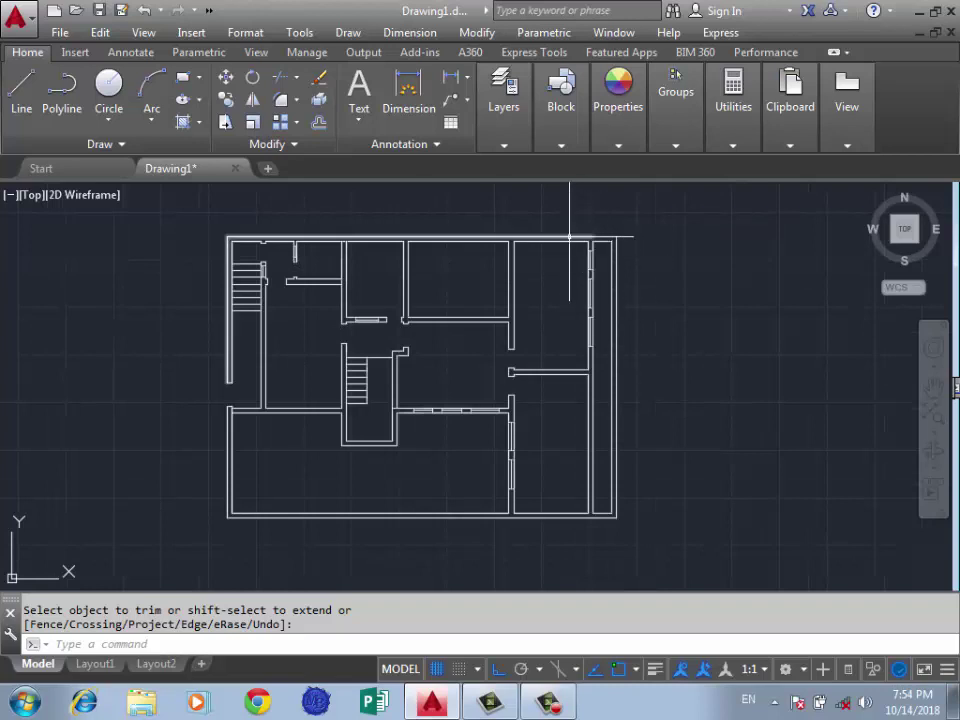
pyautogui.scroll(2, 554, 245)
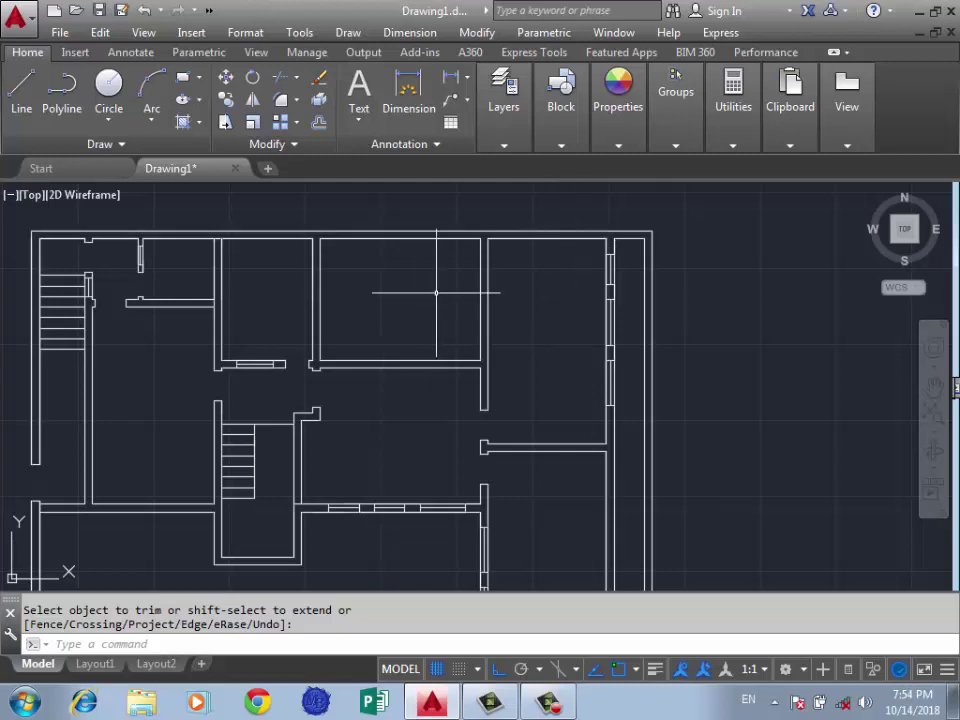
# Draw a wall line 1.5 down from the top wall corner, then across to the right-hand wall
pyautogui.write('l')
pyautogui.press('Return')
pyautogui.scroll(4, 464, 227)
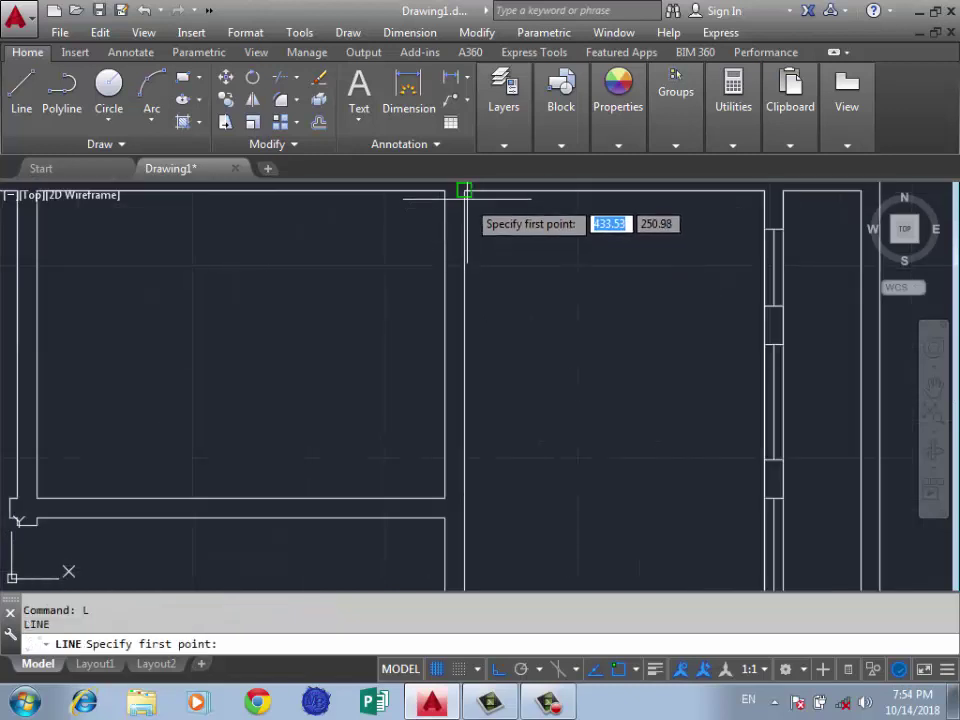
pyautogui.click(464, 191)
pyautogui.write('5')
pyautogui.press('Return')
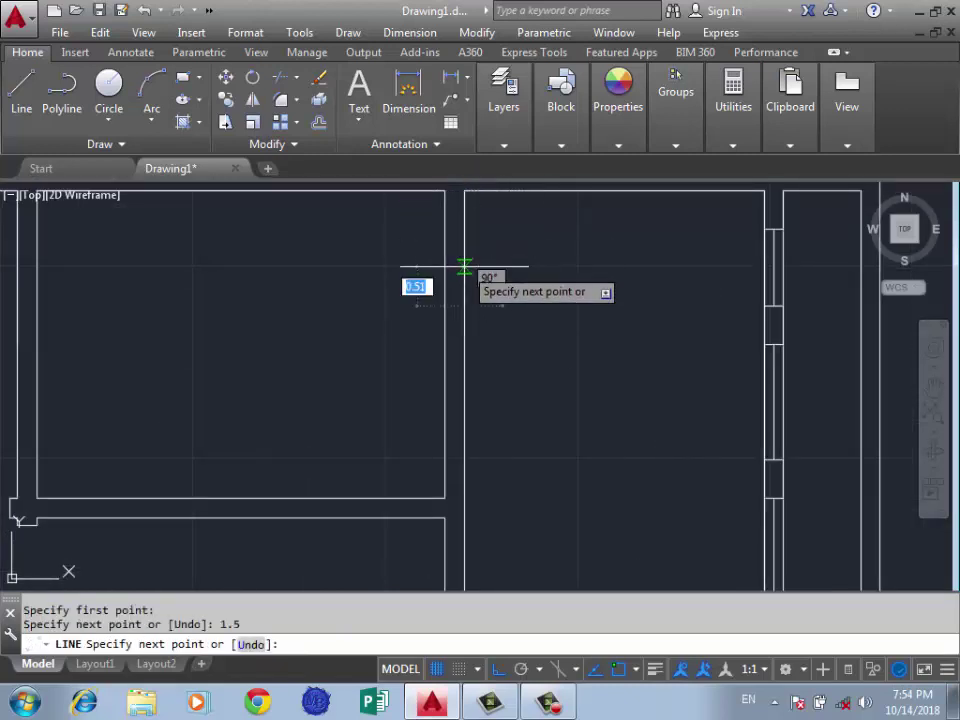
pyautogui.scroll(-3, 461, 268)
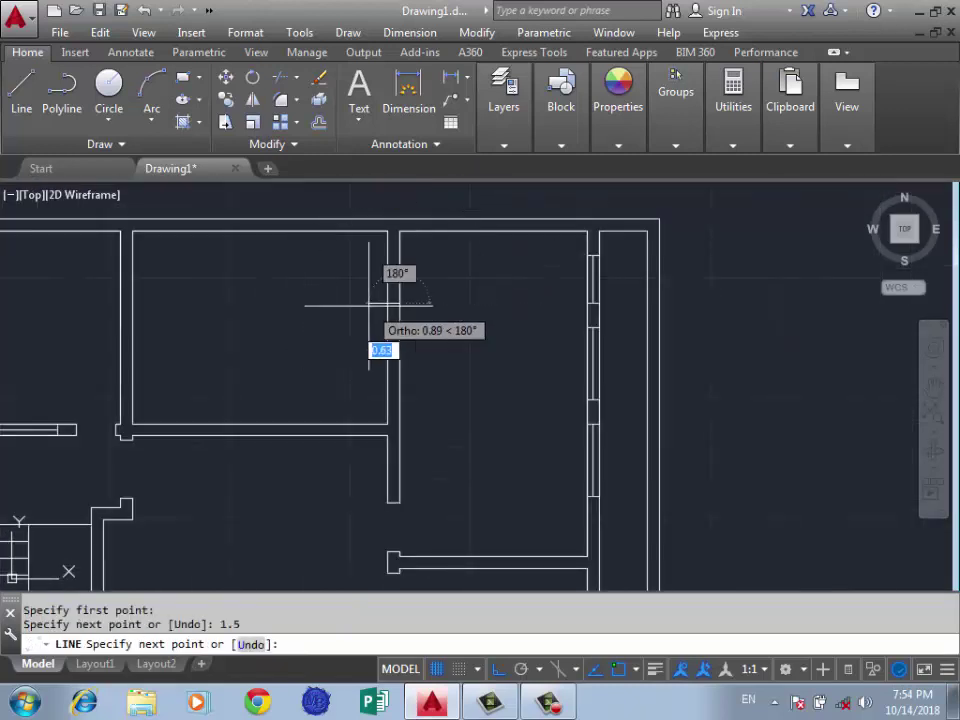
pyautogui.click(645, 304)
pyautogui.press('Escape')
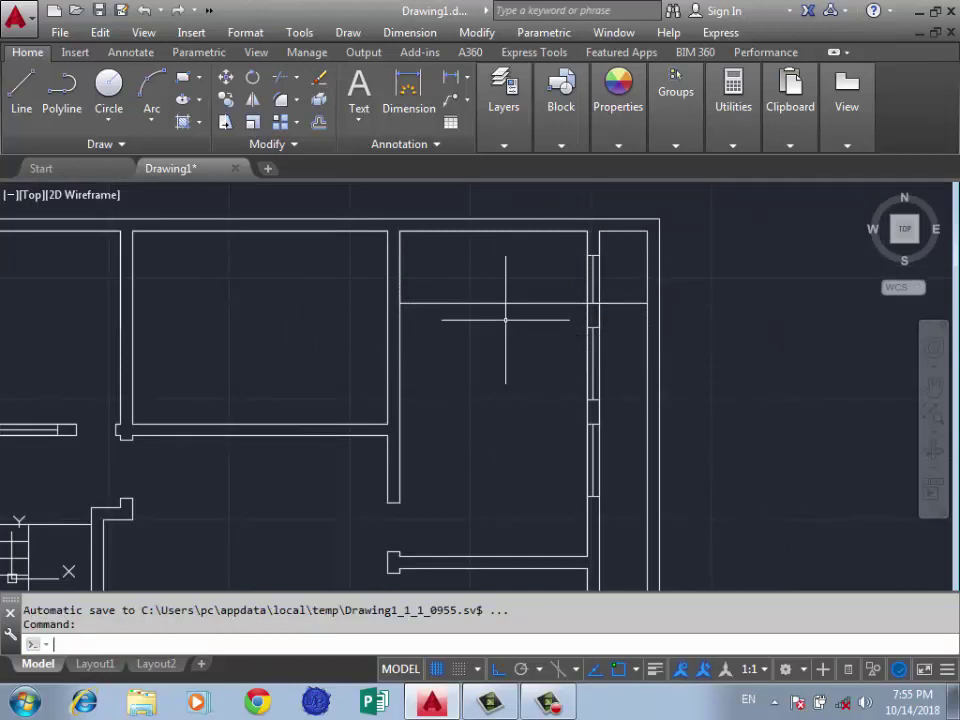
# Offset the new line 0.25 below and trim the wall lines crossing it
pyautogui.write('o')
pyautogui.press('Return')
pyautogui.press('Return')
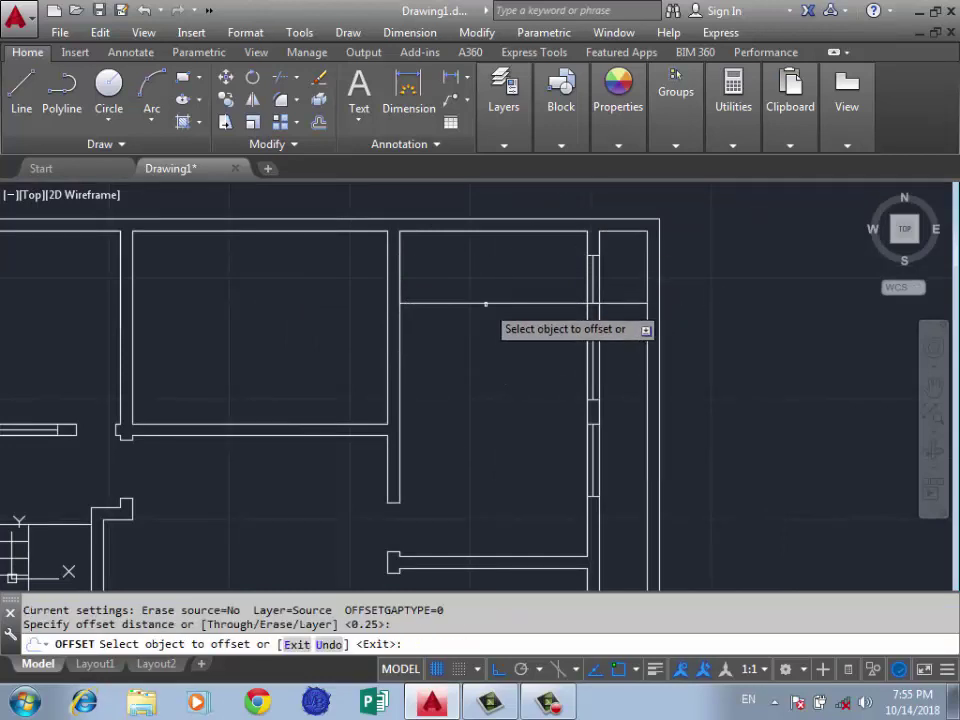
pyautogui.click(485, 303)
pyautogui.click(563, 316)
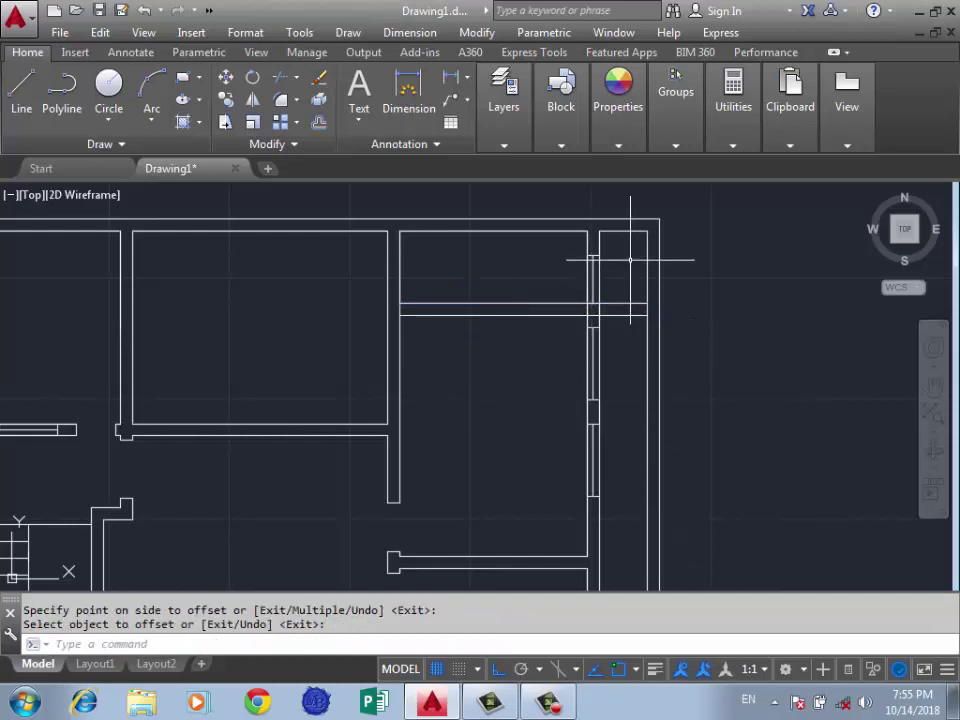
pyautogui.write('tr')
pyautogui.press('Return')
pyautogui.press('Return')
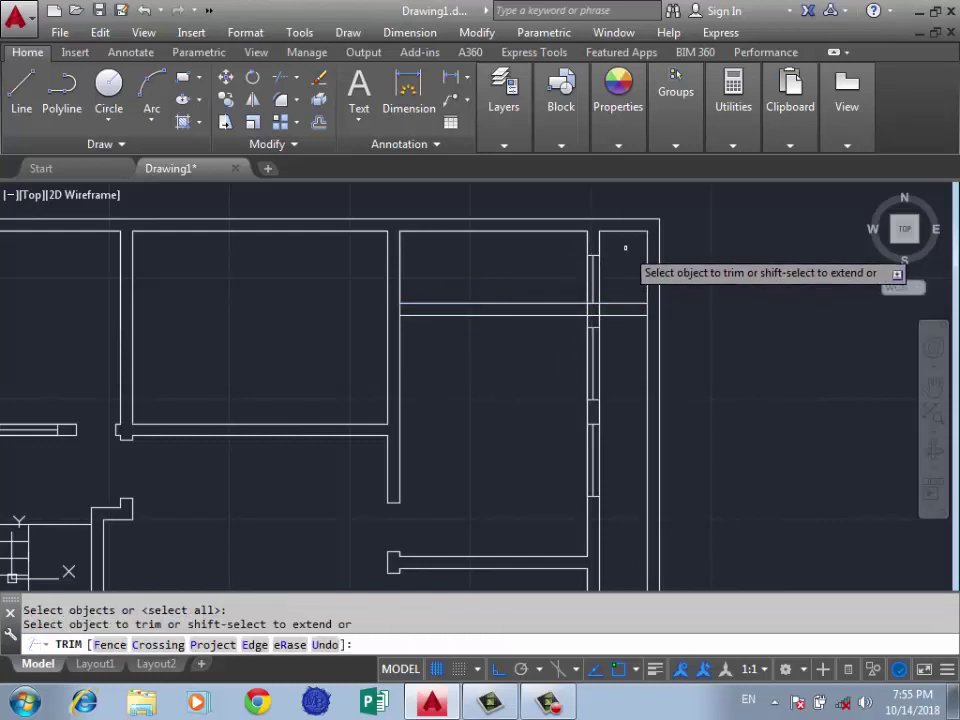
pyautogui.click(626, 247)
pyautogui.click(557, 306)
# Erase the small wall rectangle above the new dividing wall
pyautogui.click(619, 249)
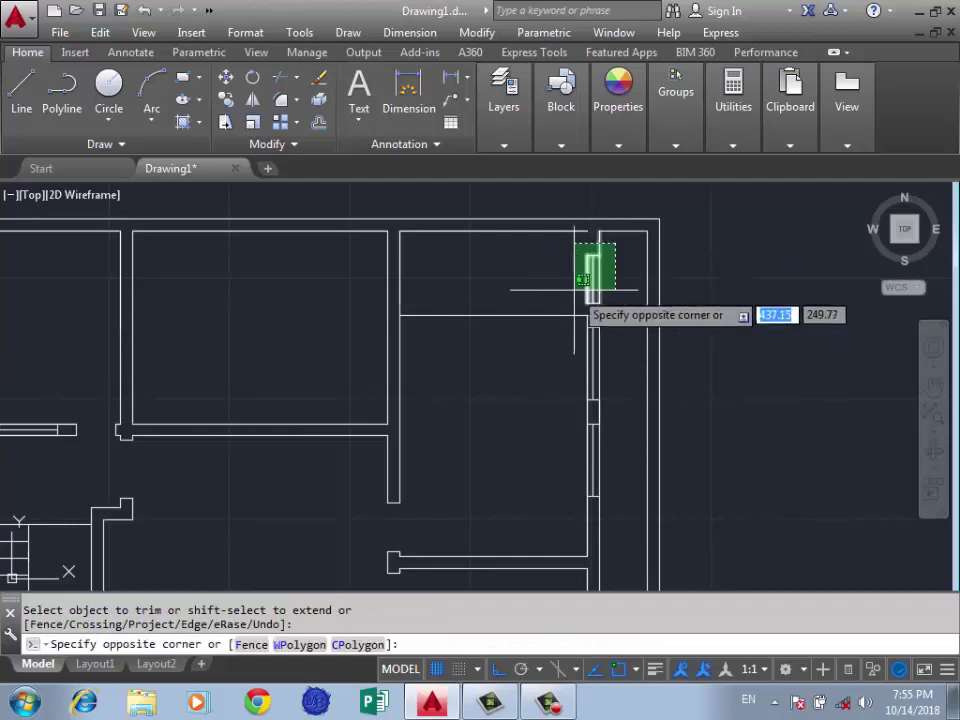
pyautogui.click(566, 302)
pyautogui.press('Delete')
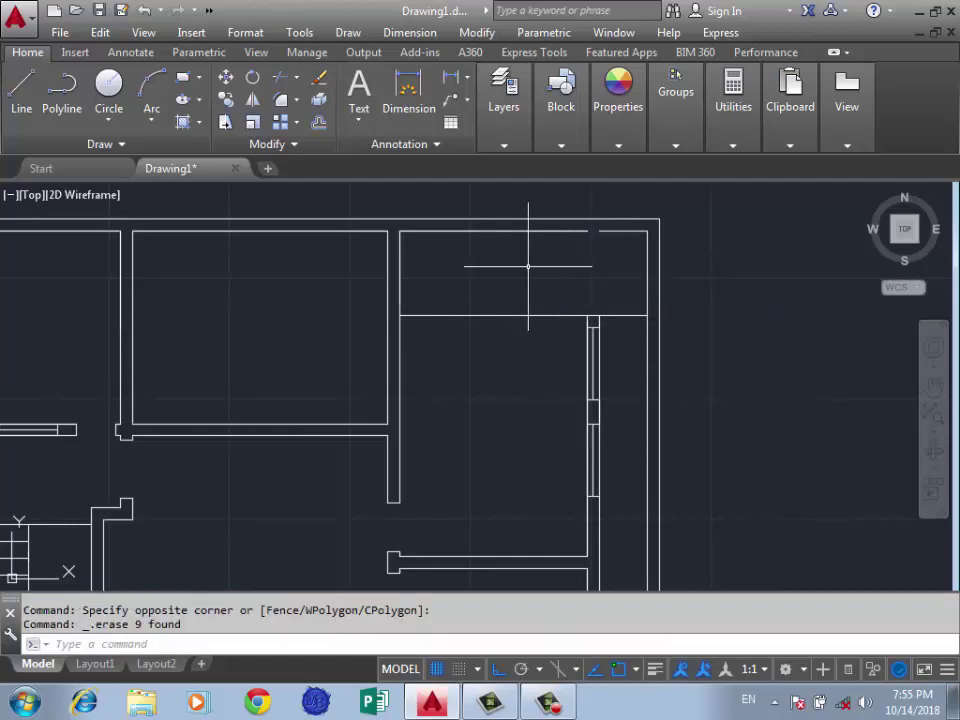
pyautogui.write('o')
pyautogui.press('Return')
pyautogui.press('Return')
# Offset the dividing line 0.25 below it, then run EXTEND using all lines as boundaries
pyautogui.click(518, 316)
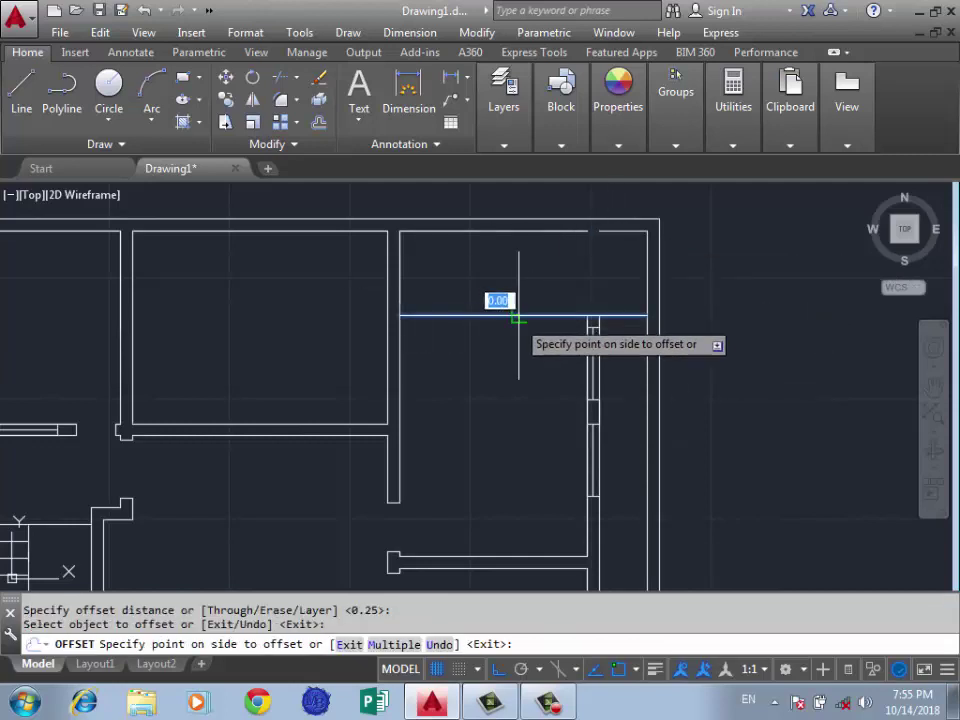
pyautogui.click(518, 318)
pyautogui.scroll(2, 590, 234)
pyautogui.scroll(-2, 565, 294)
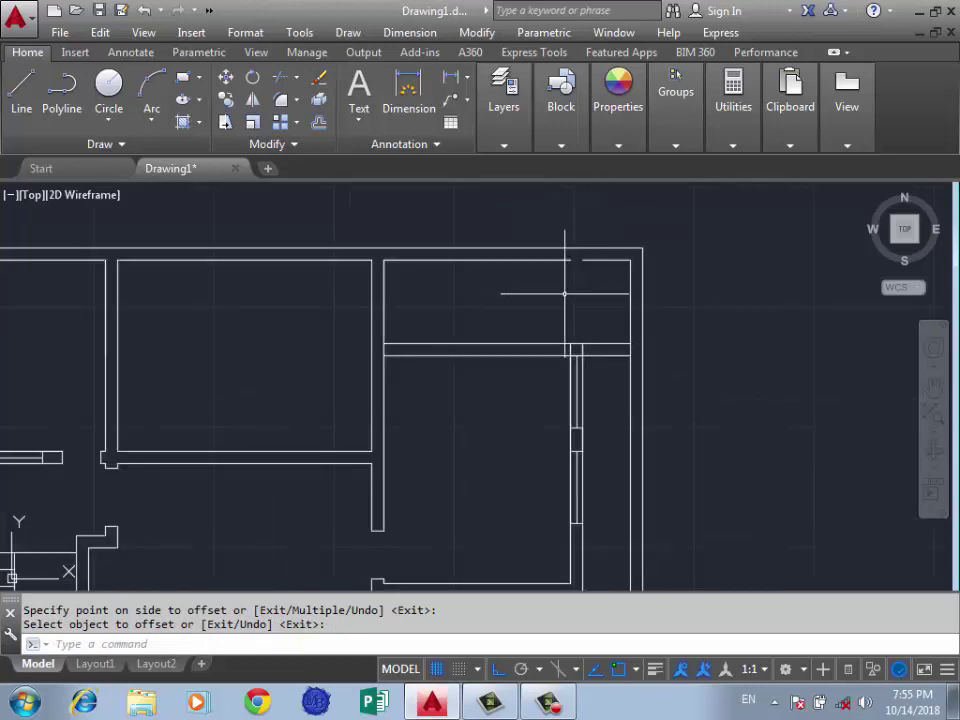
pyautogui.write('ex')
pyautogui.press('Return')
pyautogui.press('Return')
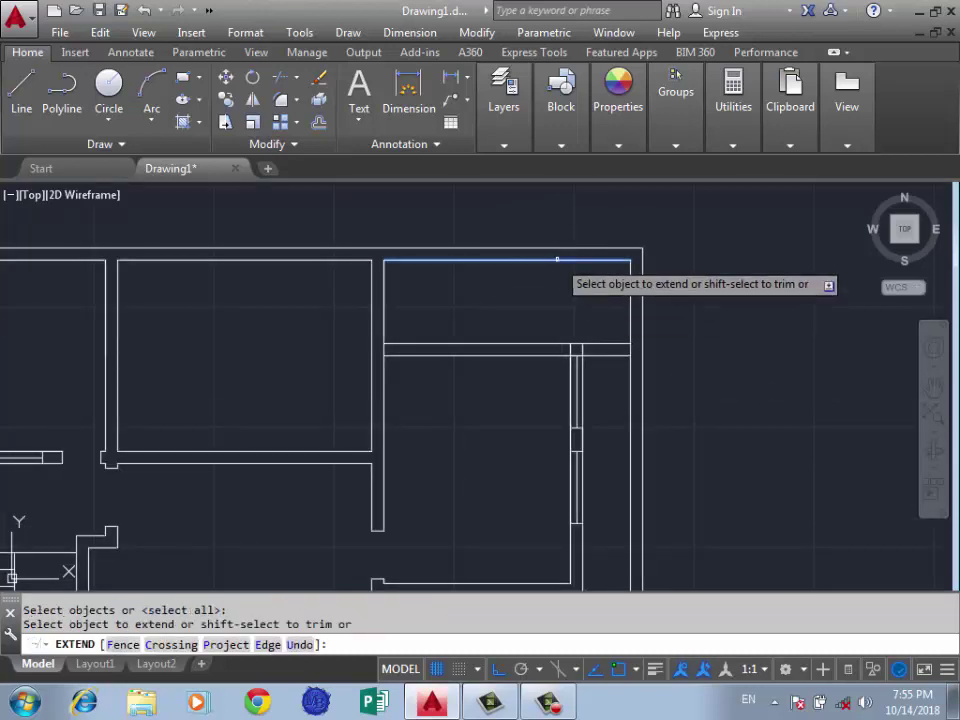
pyautogui.press('Return')
# Erase the stray vertical wall line in the upper-right room
pyautogui.scroll(2, 557, 375)
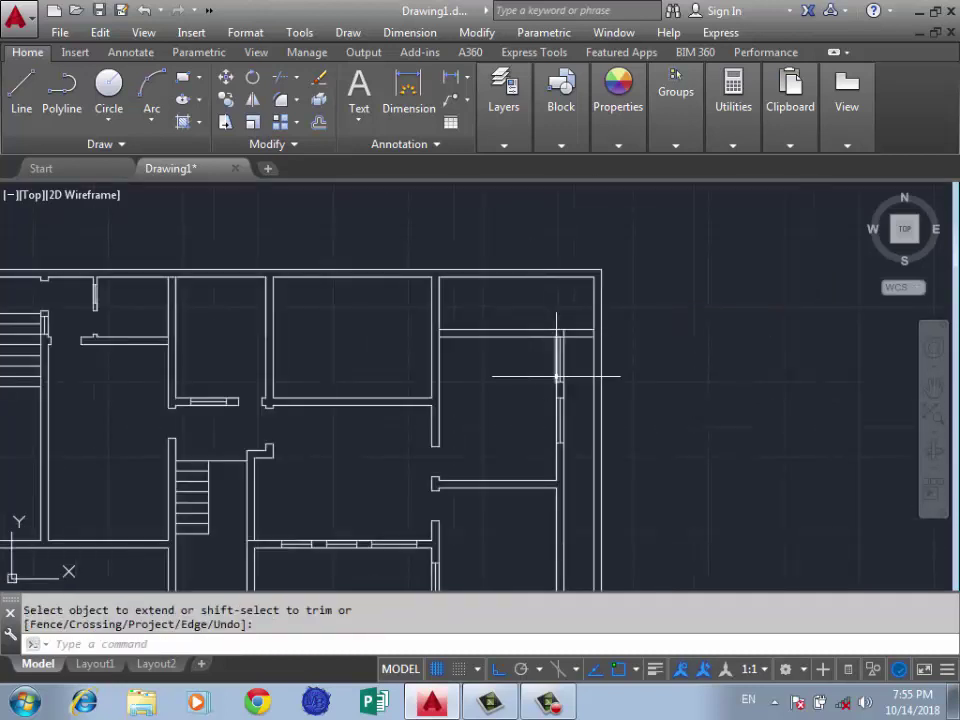
pyautogui.scroll(2, 561, 240)
pyautogui.scroll(2, 570, 251)
pyautogui.click(544, 310)
pyautogui.click(528, 317)
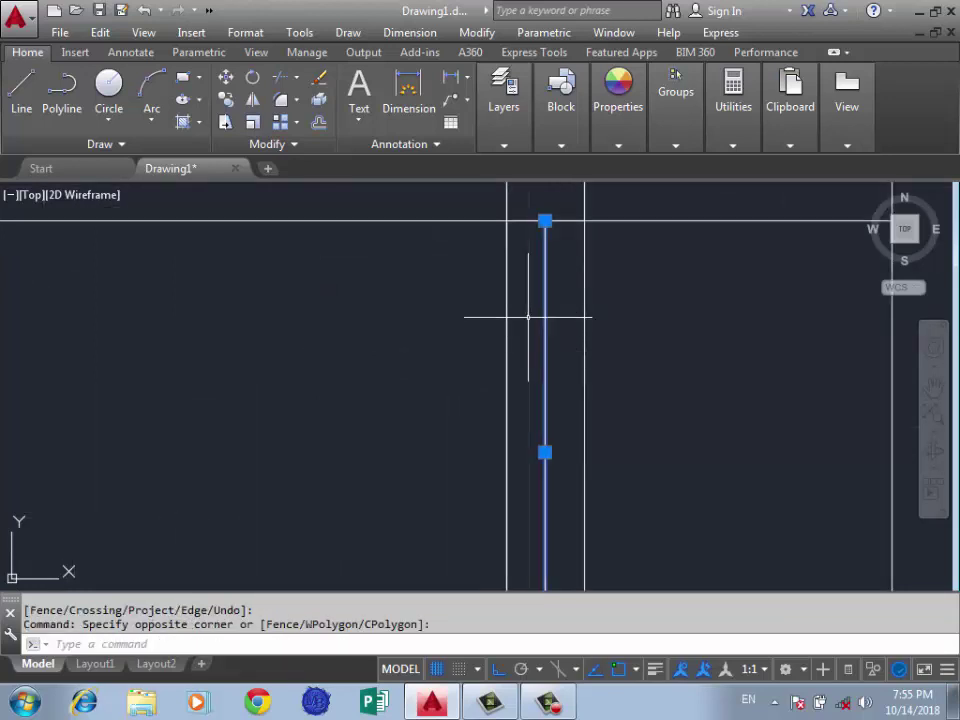
pyautogui.press('Delete')
pyautogui.scroll(-3, 514, 287)
pyautogui.scroll(2, 525, 328)
# Erase another leftover vertical line and the short wall stub
pyautogui.click(501, 381)
pyautogui.scroll(-2, 557, 321)
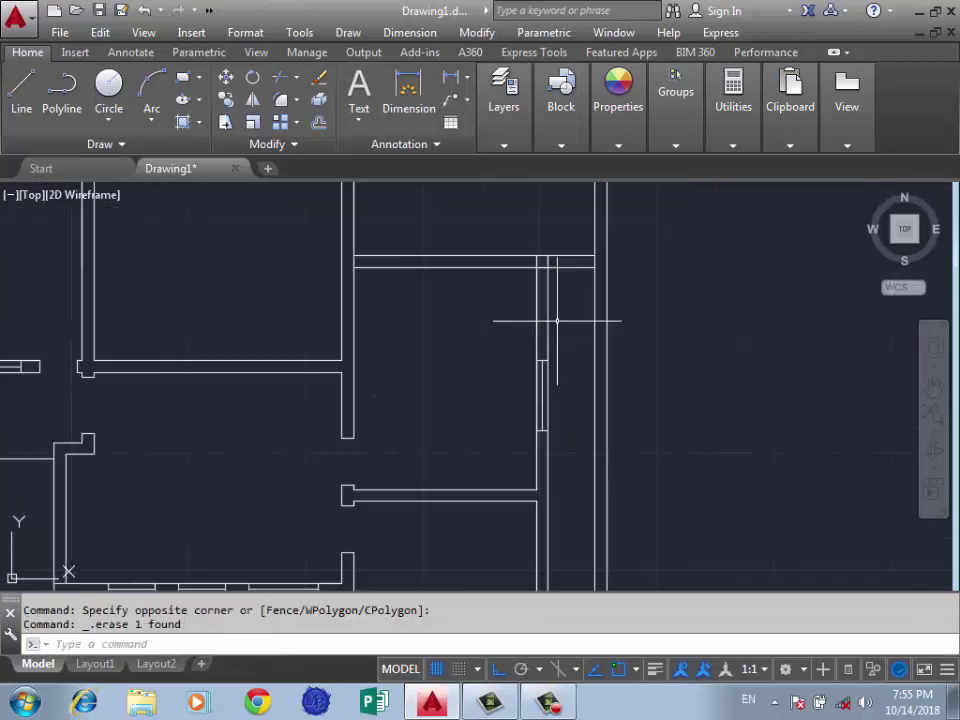
pyautogui.scroll(-2, 545, 350)
pyautogui.scroll(3, 525, 268)
pyautogui.click(546, 248)
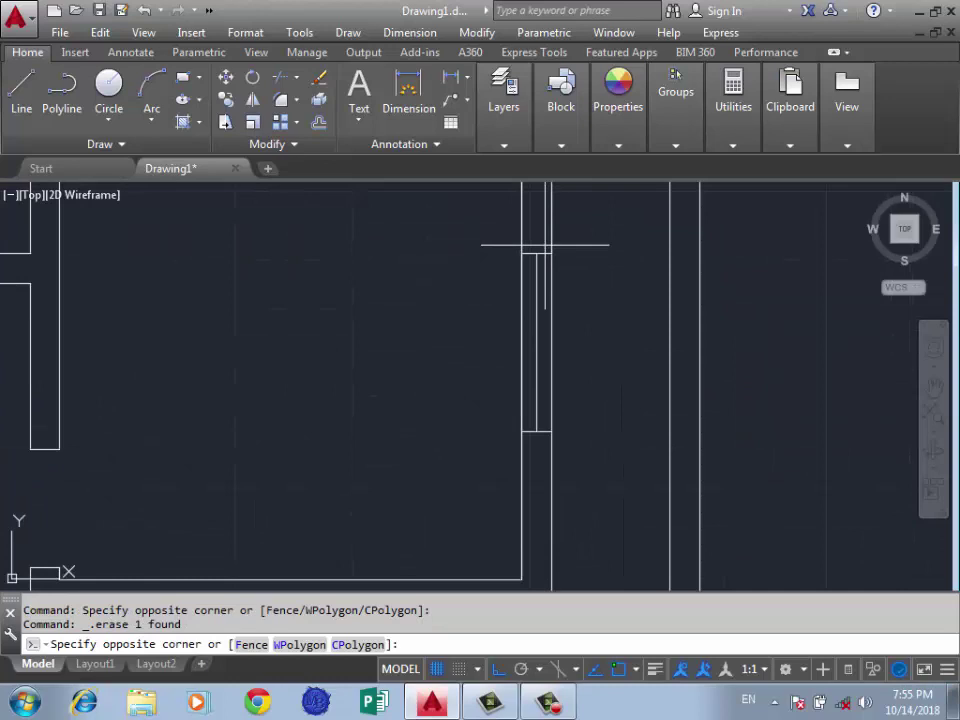
pyautogui.click(529, 300)
pyautogui.press('Delete')
pyautogui.click(536, 420)
pyautogui.click(540, 424)
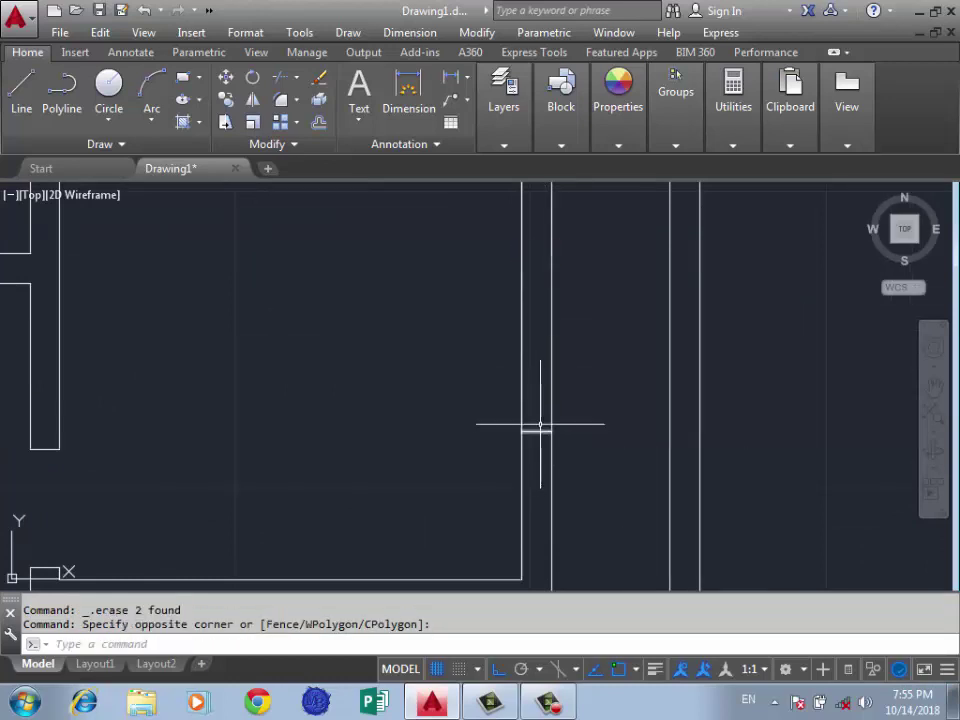
pyautogui.press('Delete')
pyautogui.scroll(-4, 560, 428)
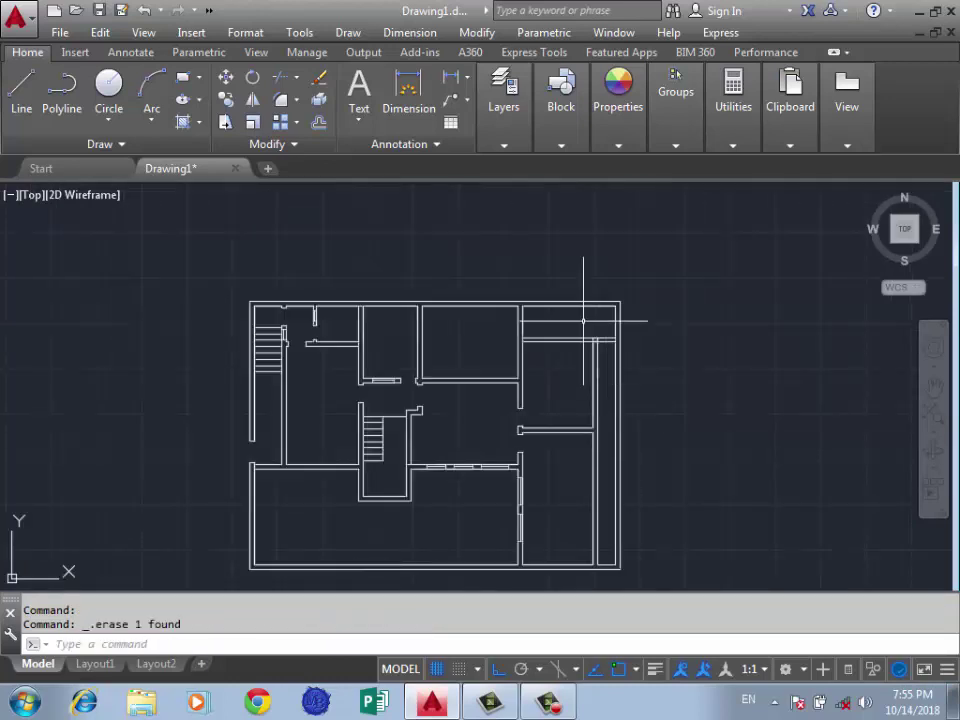
pyautogui.scroll(4, 584, 321)
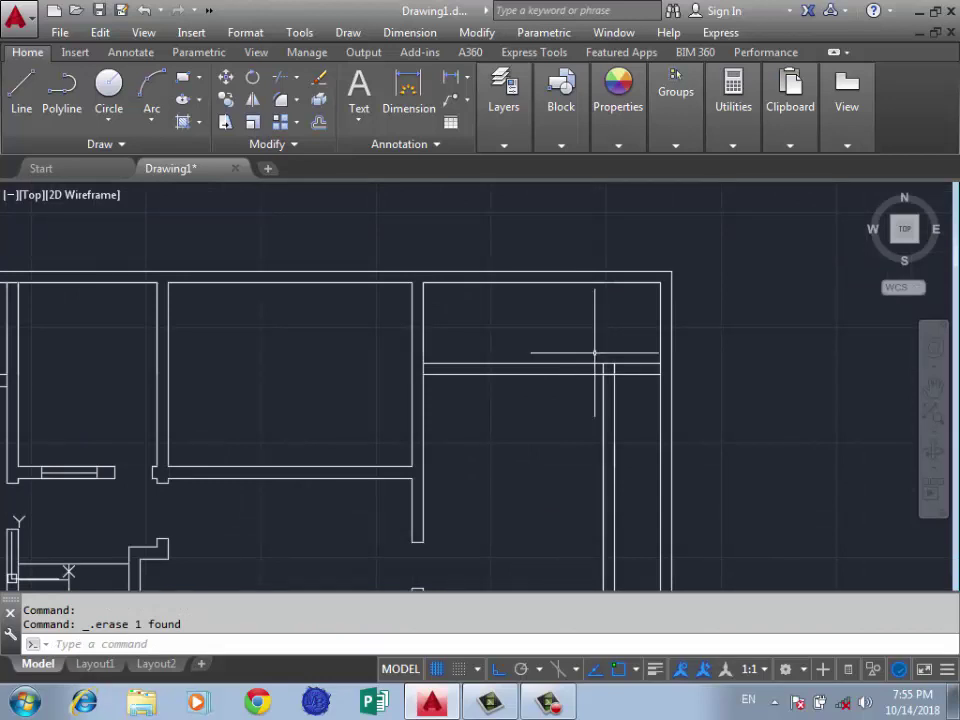
pyautogui.write('tr')
# Trim the right-hand wall between the new wall's faces and the leftover wall ends
pyautogui.press('Return')
pyautogui.press('Return')
pyautogui.scroll(3, 600, 360)
pyautogui.scroll(2, 608, 368)
pyautogui.click(624, 384)
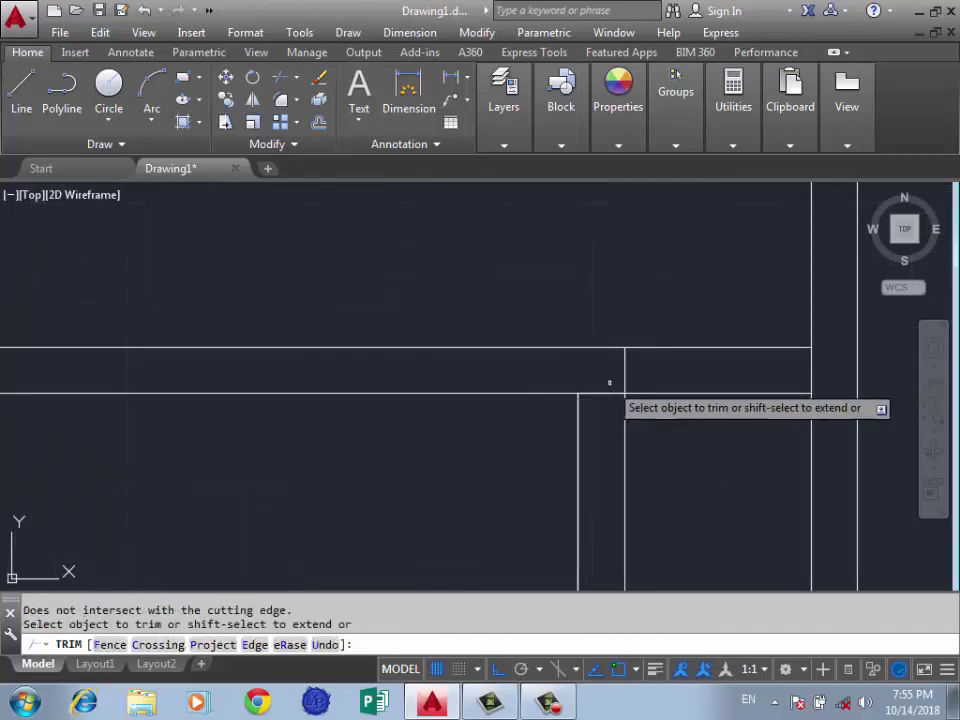
pyautogui.click(626, 380)
pyautogui.click(804, 350)
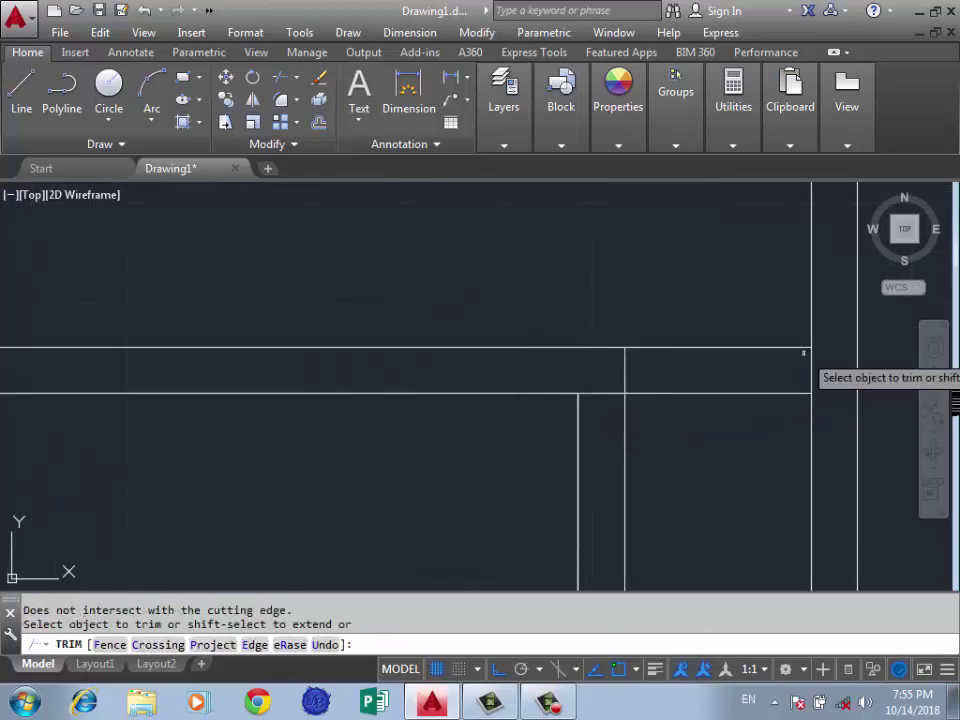
pyautogui.click(821, 357)
pyautogui.click(788, 369)
pyautogui.click(622, 391)
pyautogui.click(612, 398)
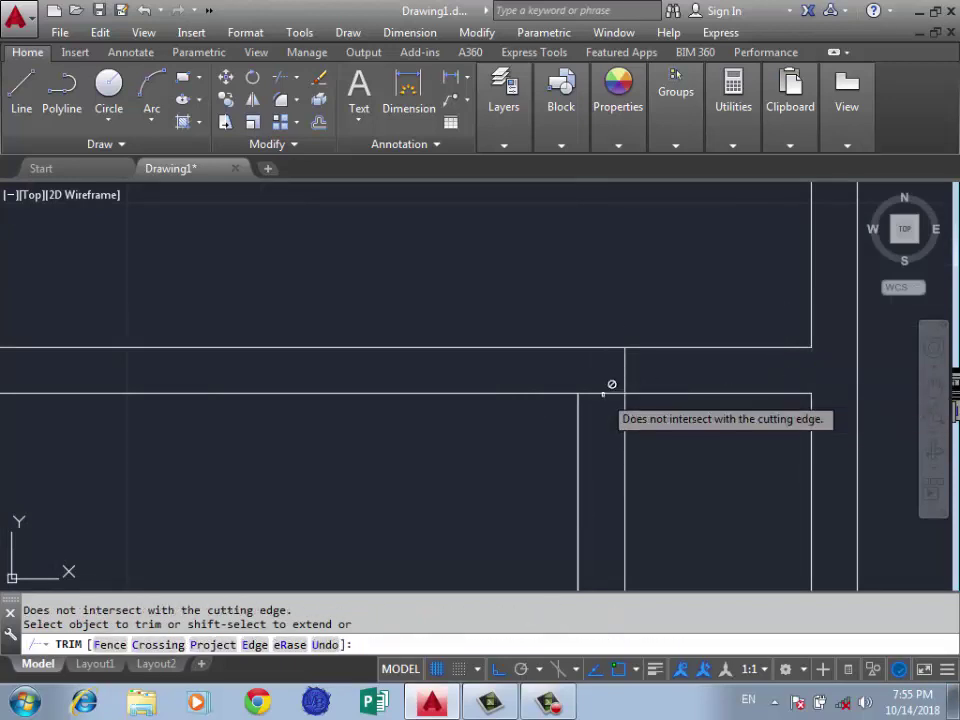
pyautogui.press('Return')
# Delete the short vertical line left between the wall faces
pyautogui.click(624, 380)
pyautogui.press('Delete')
pyautogui.click(610, 392)
pyautogui.press('Escape')
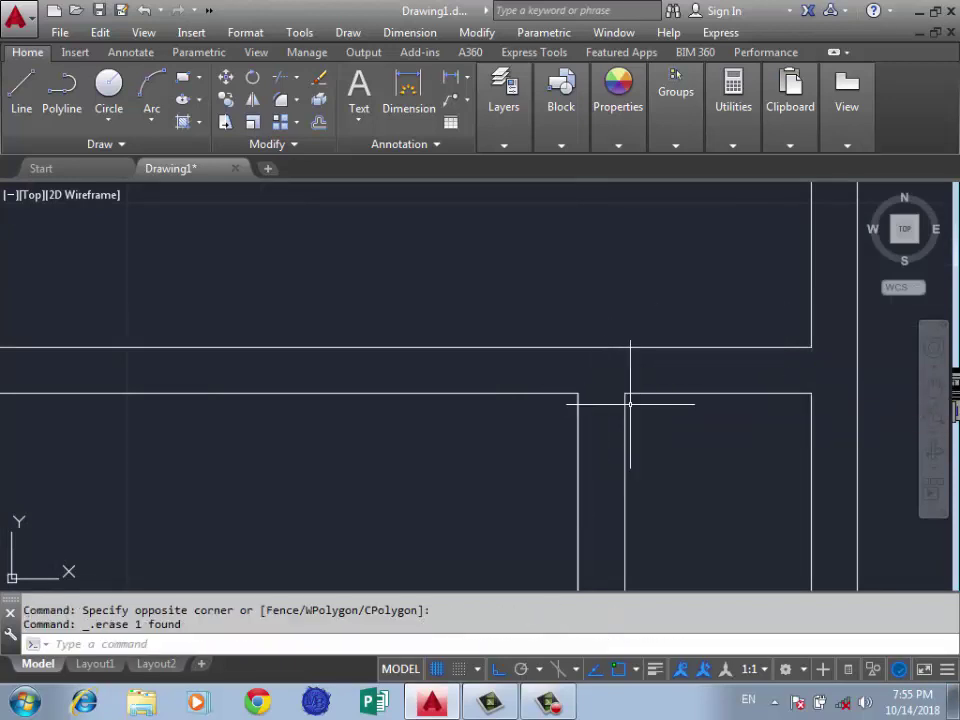
pyautogui.scroll(-3, 627, 396)
# Begin a new wall line at the dividing wall's left end
pyautogui.write('l')
pyautogui.press('Return')
pyautogui.scroll(2, 420, 390)
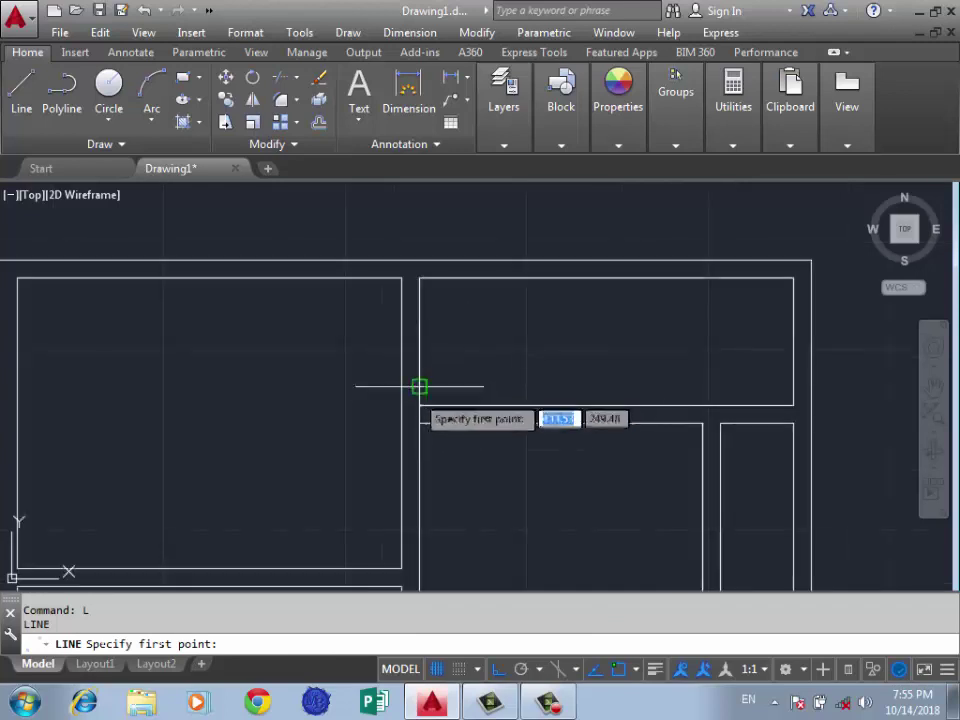
pyautogui.click(419, 405)
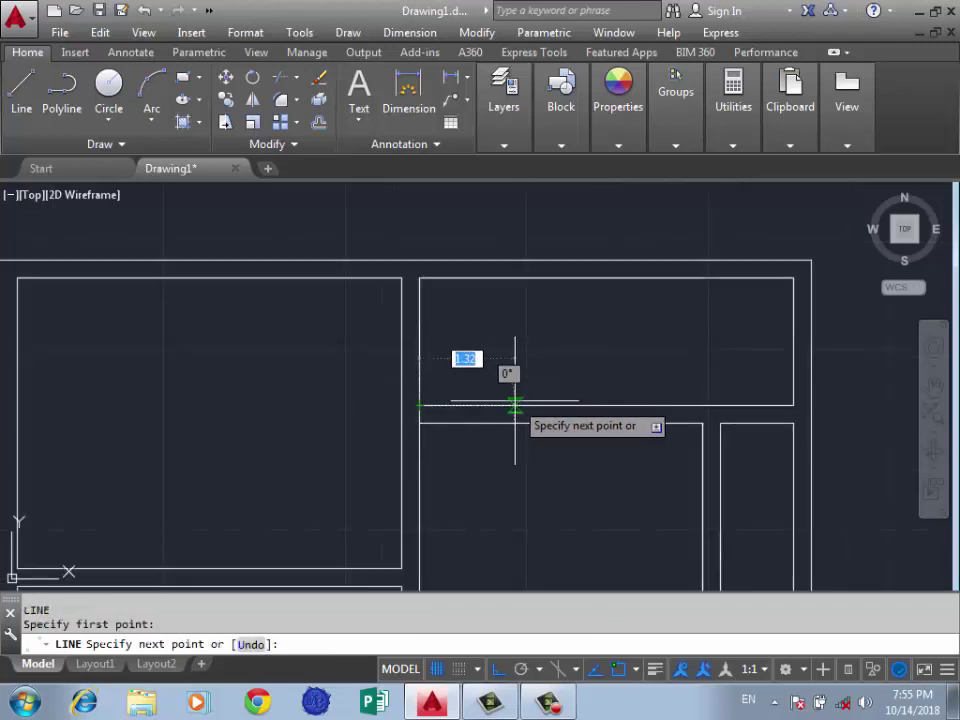
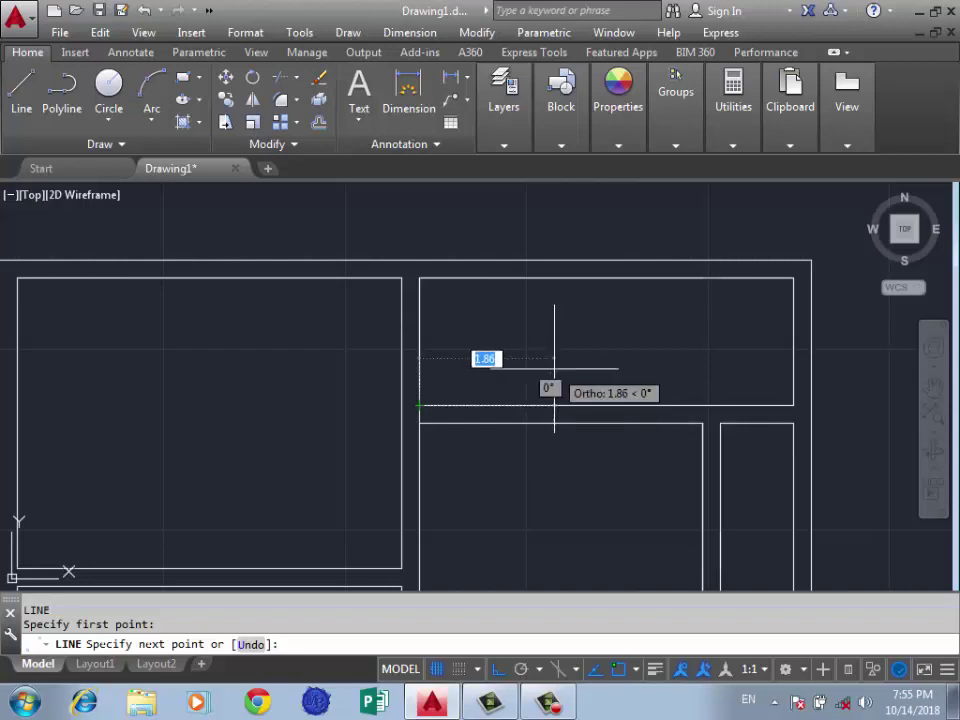
# Finish the wall line at a length of 1.5
pyautogui.write('1.5')
pyautogui.press('Return')
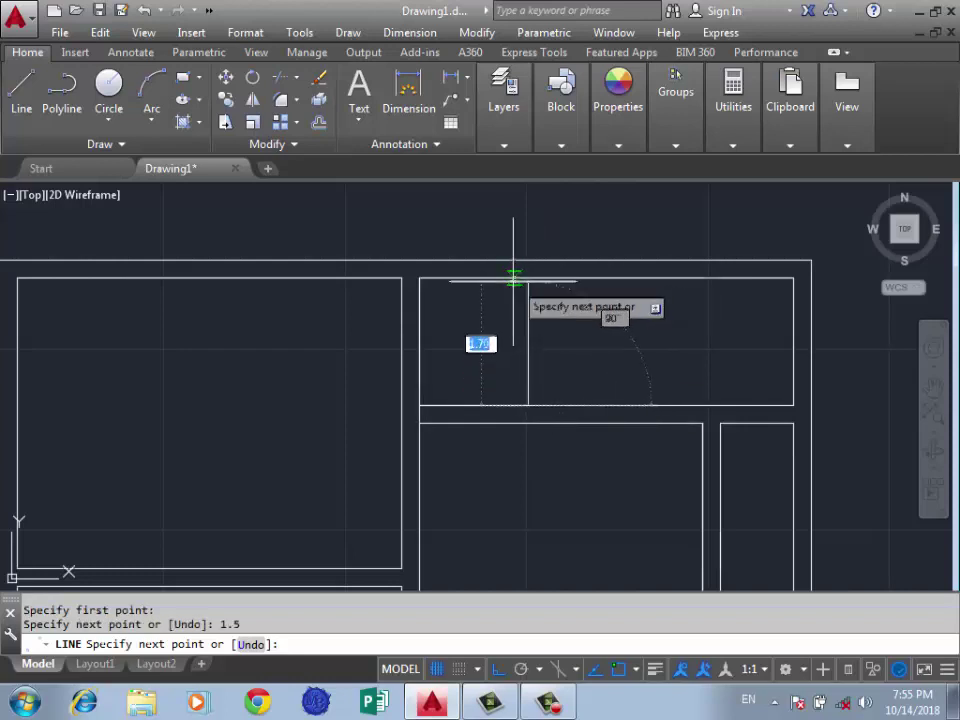
pyautogui.press('Return')
pyautogui.press('Return')
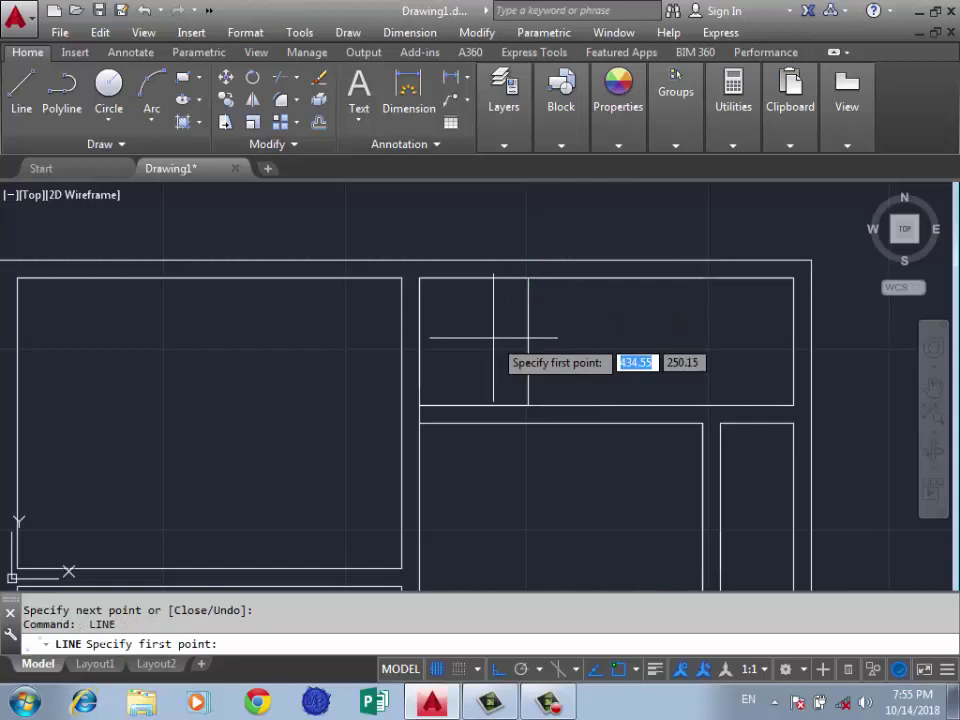
pyautogui.press('Escape')
pyautogui.write('c')
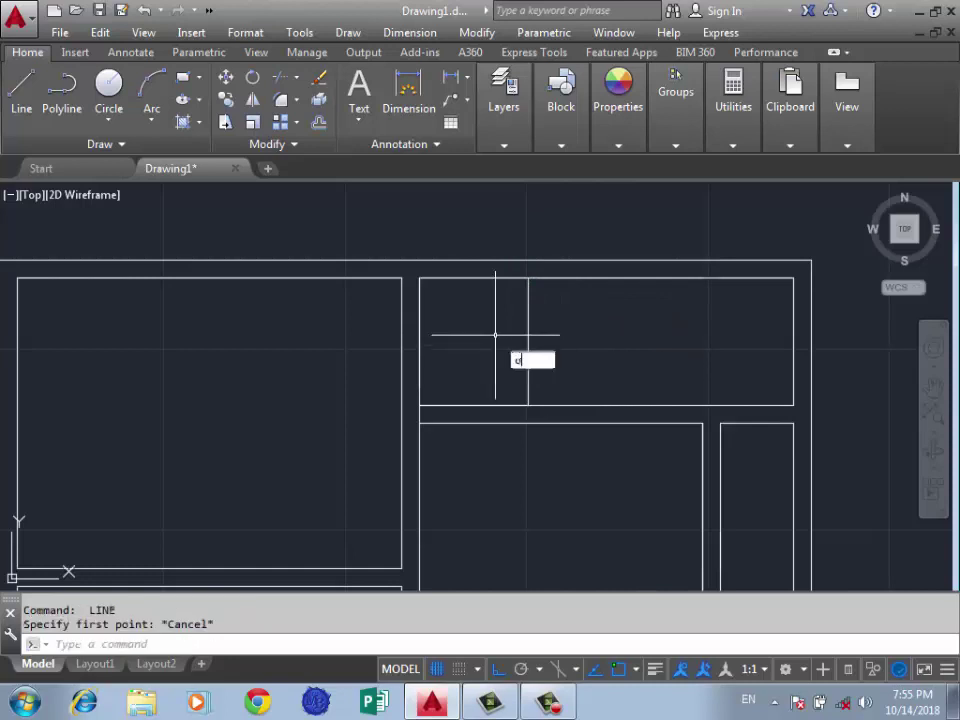
# Offset the vertical wall line 0.15 to the right to form a double partition wall
pyautogui.press('Return')
pyautogui.write('0.15')
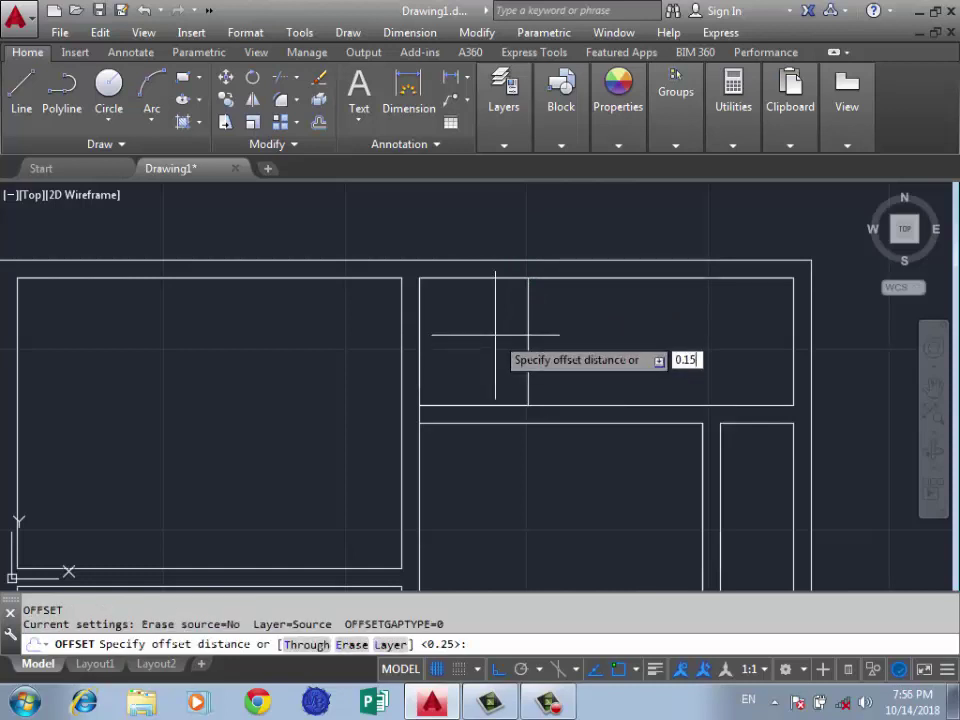
pyautogui.press('Return')
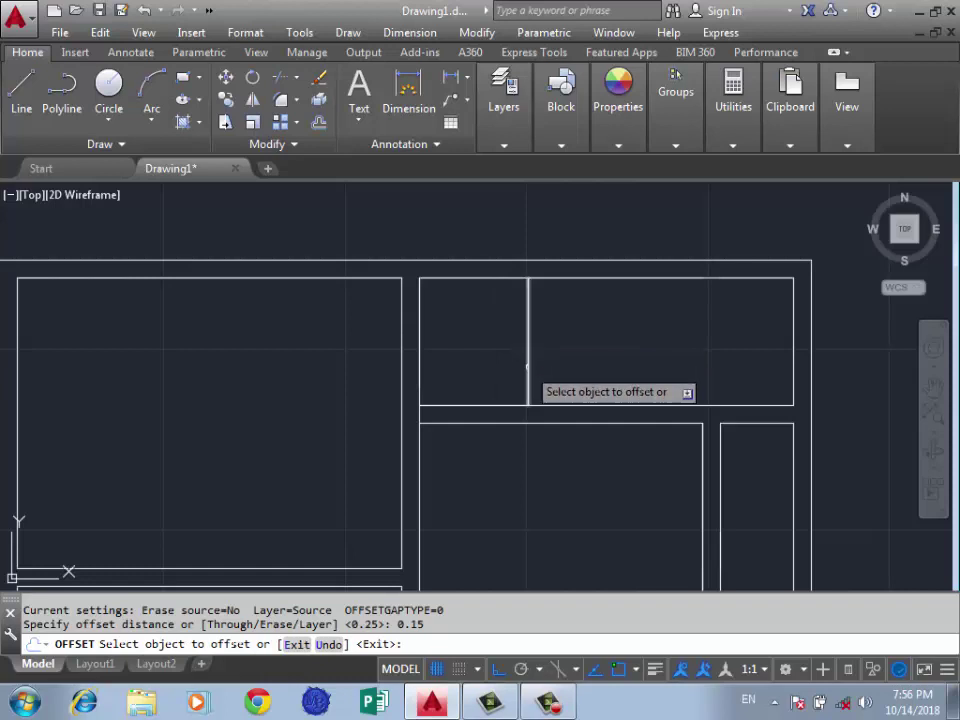
pyautogui.click(528, 368)
pyautogui.click(639, 343)
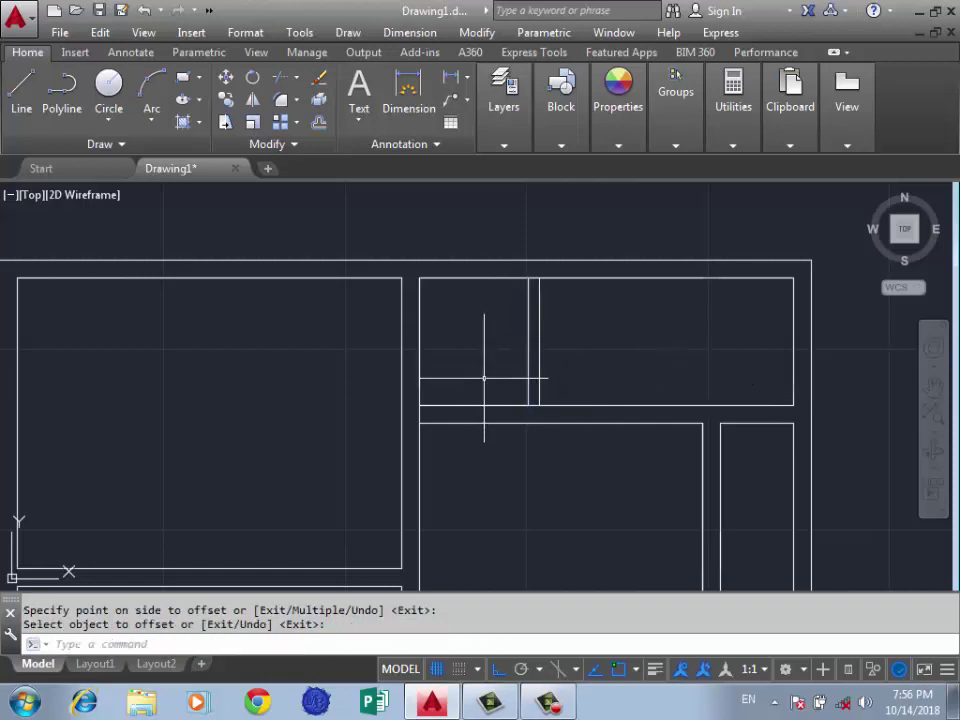
# Draw the opening's jamb lines, 0.5 and 0.8 long, from the wall corner near the junction
pyautogui.write('l')
pyautogui.press('Return')
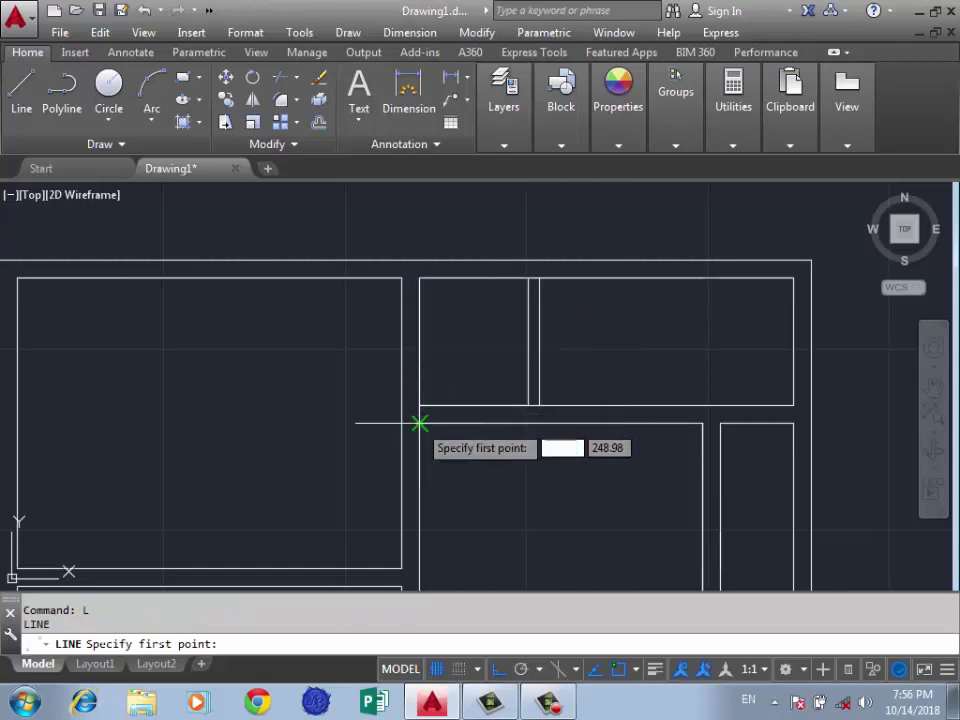
pyautogui.click(420, 424)
pyautogui.write('0.5')
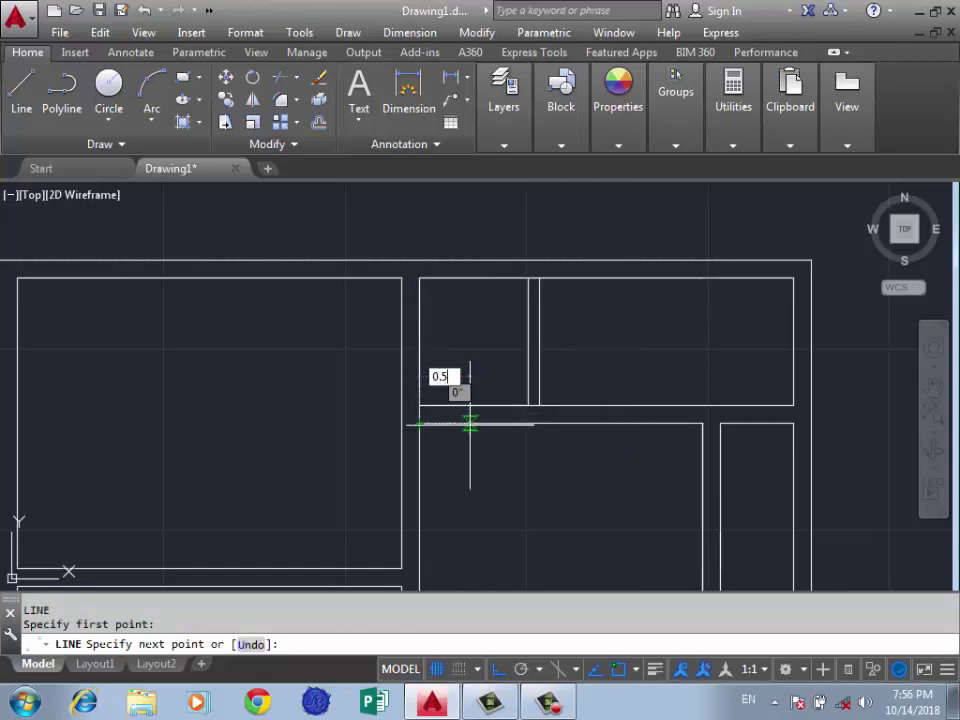
pyautogui.press('Return')
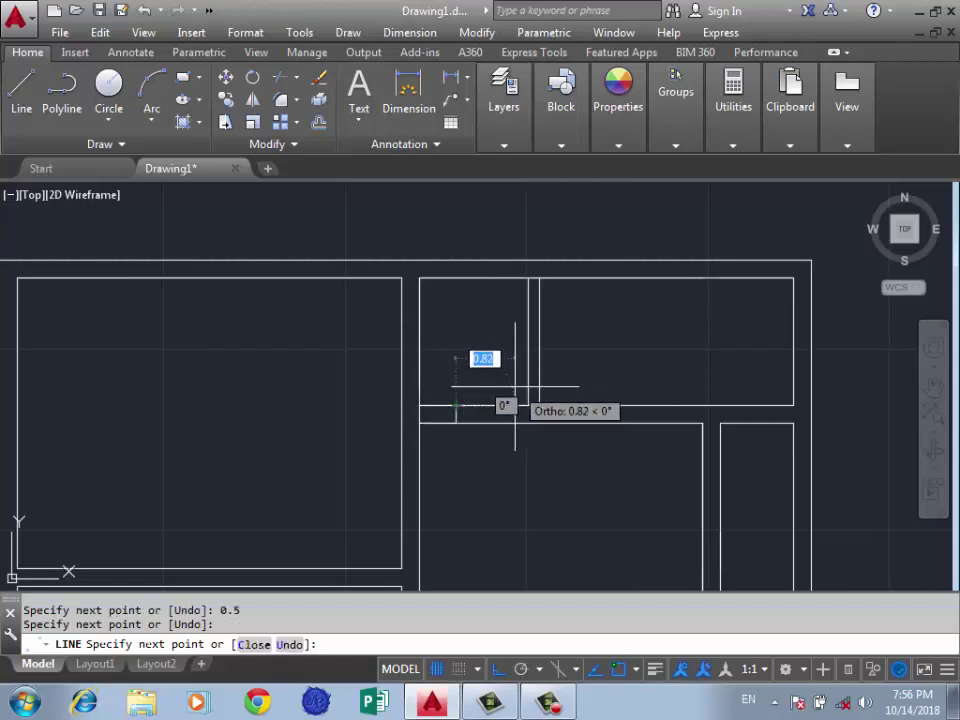
pyautogui.write('0.8')
pyautogui.press('Return')
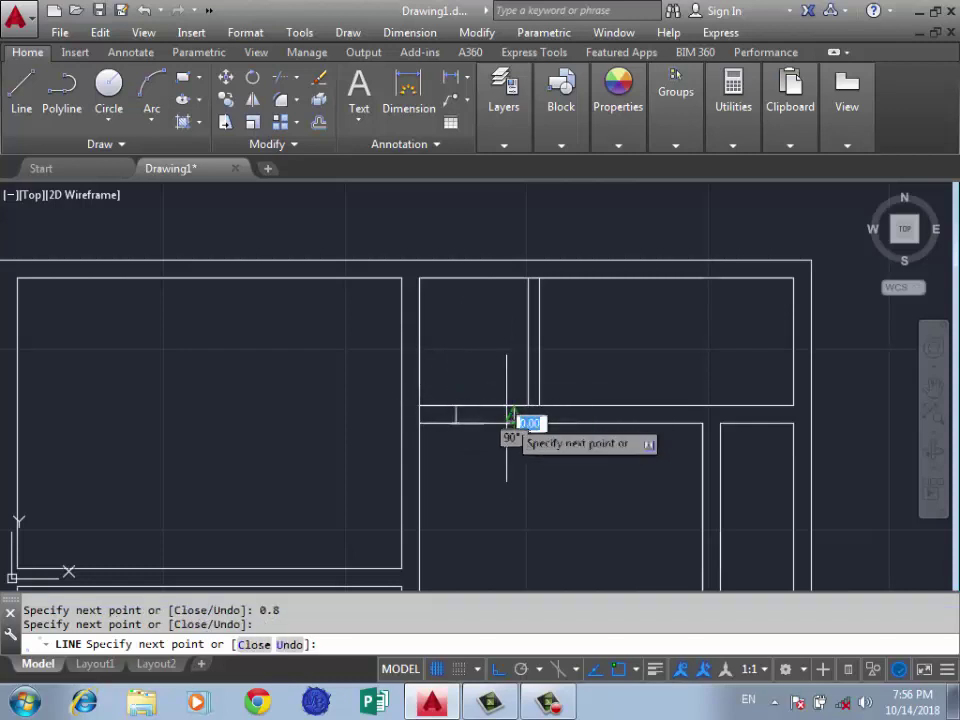
pyautogui.press('Return')
pyautogui.click(574, 315)
# Move both lines of the partition wall 0.3 to the right
pyautogui.click(474, 315)
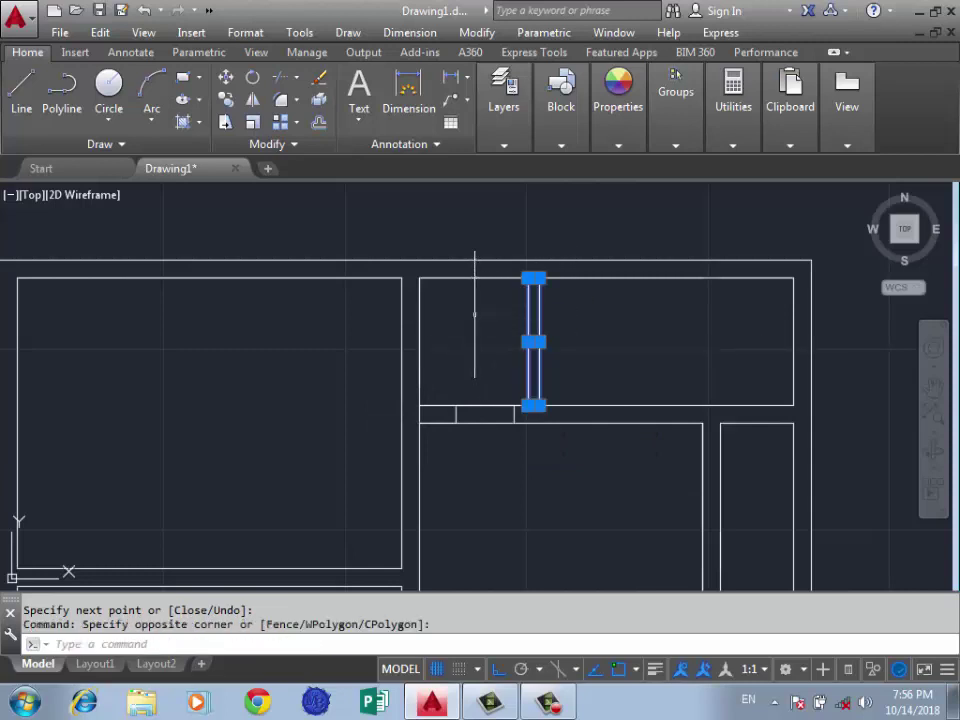
pyautogui.write('m')
pyautogui.press('Return')
pyautogui.scroll(4, 525, 265)
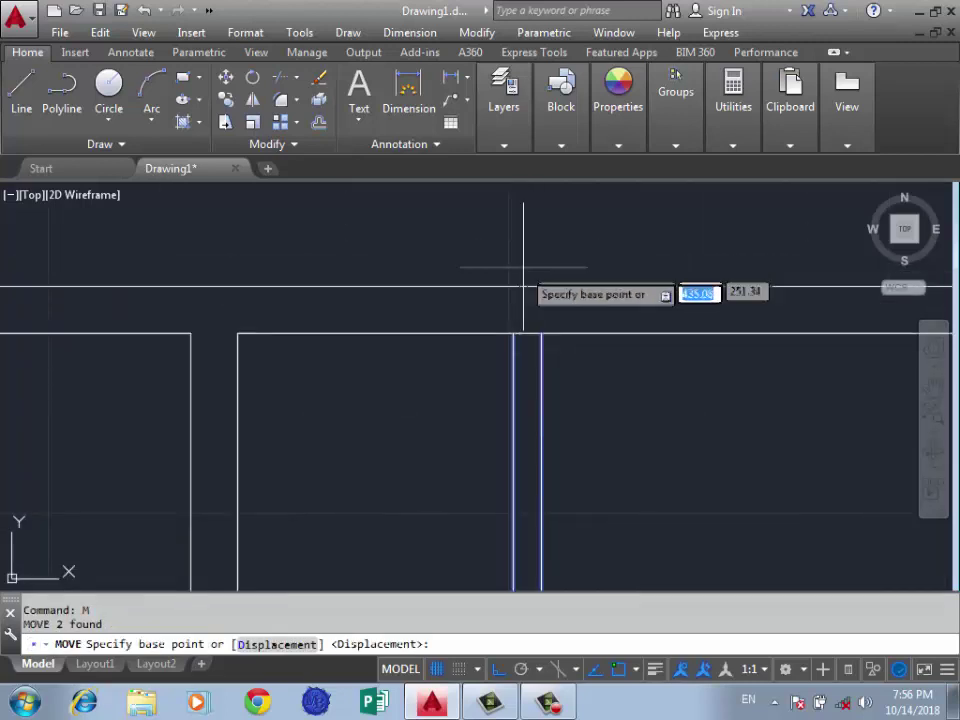
pyautogui.click(511, 332)
pyautogui.write('0.3')
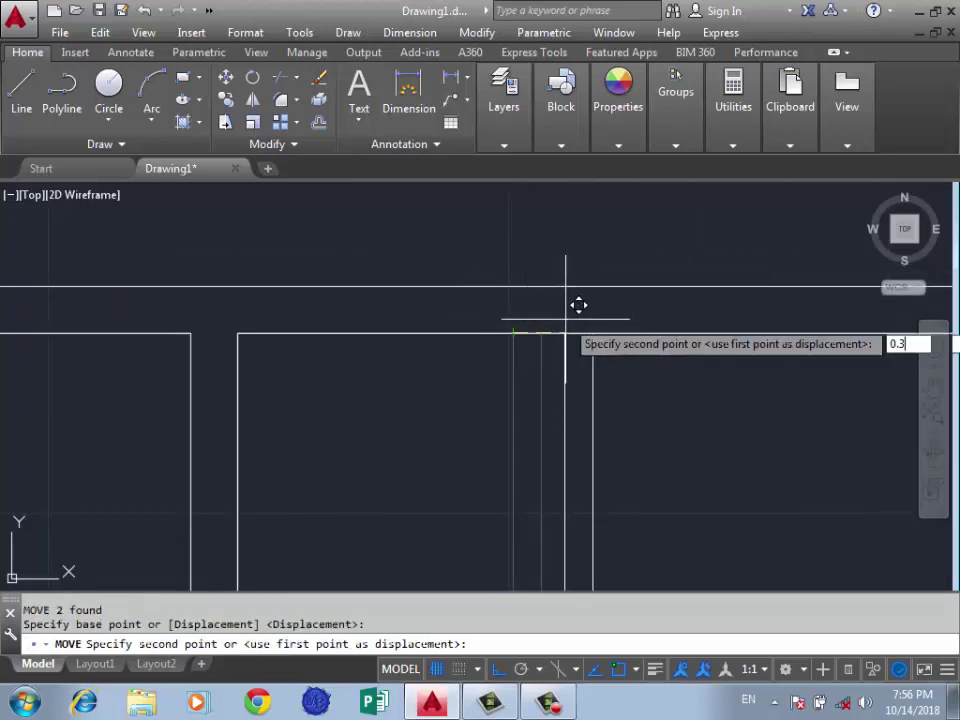
pyautogui.press('Return')
pyautogui.scroll(-4, 400, 262)
pyautogui.scroll(1, 384, 325)
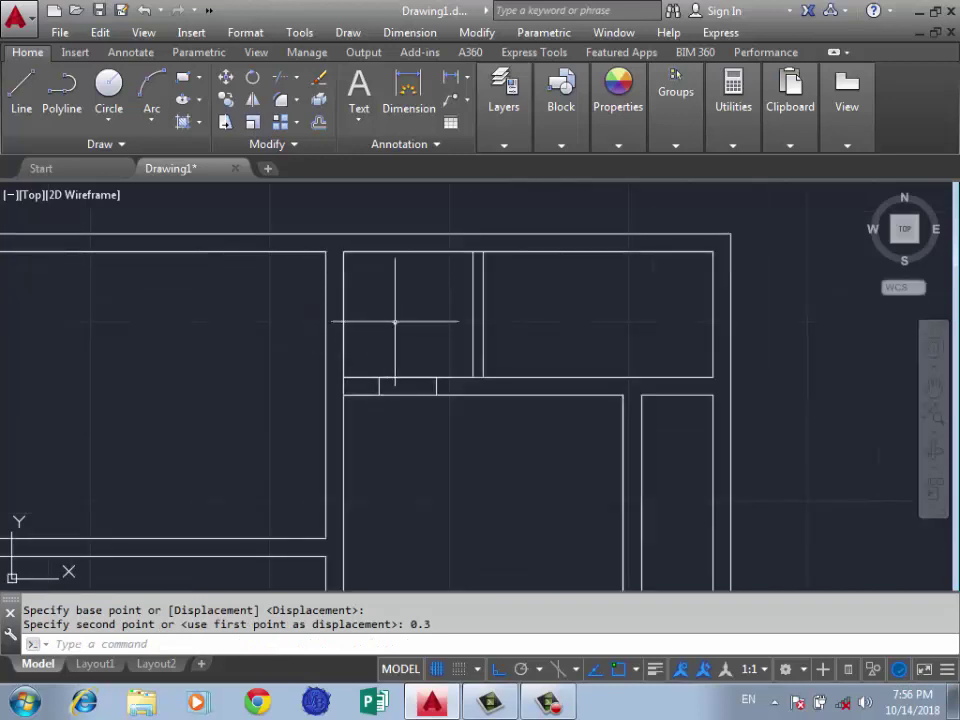
pyautogui.scroll(3, 390, 321)
# Draw a 0.5 door leaf at the room's top-left corner with a diagonal swing line
pyautogui.click(21, 85)
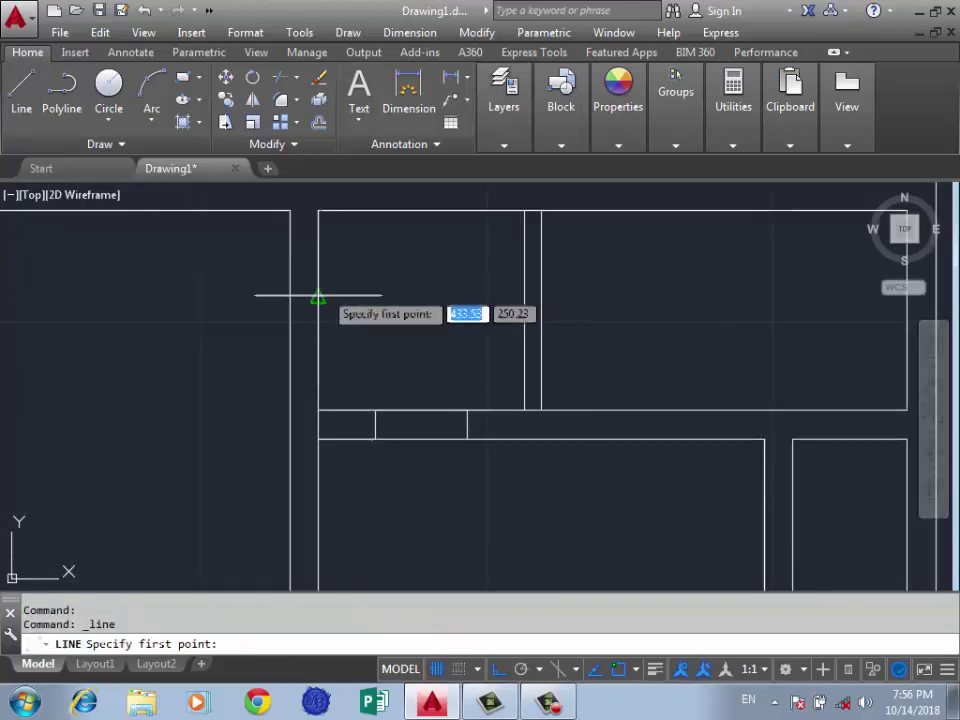
pyautogui.click(318, 210)
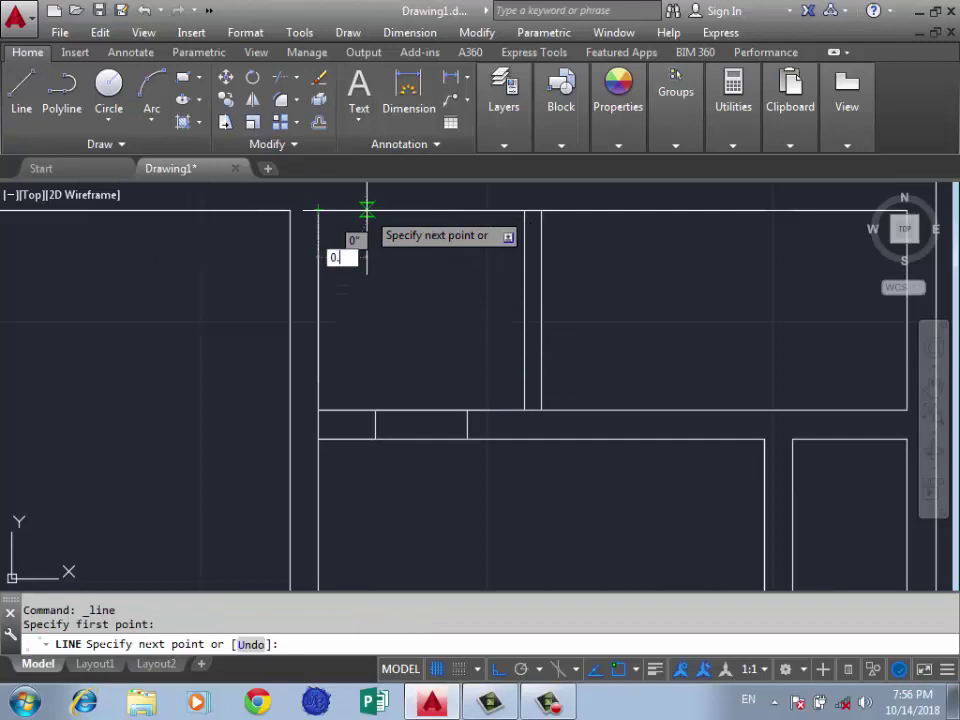
pyautogui.write('5')
pyautogui.press('Return')
pyautogui.click(375, 409)
pyautogui.press('Return')
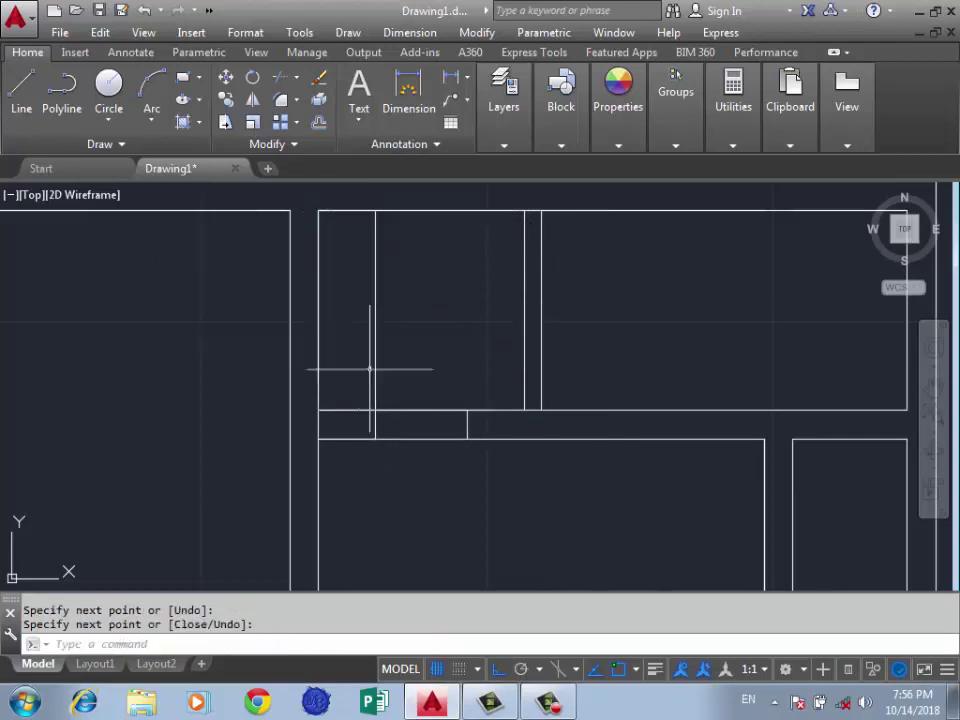
pyautogui.press('Return')
pyautogui.click(375, 210)
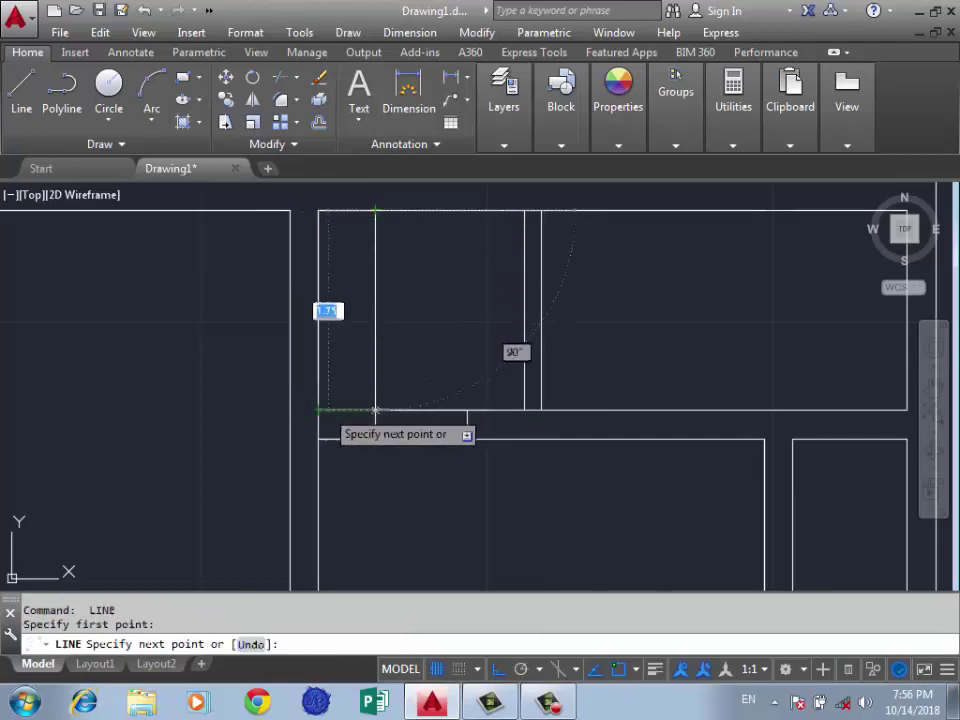
pyautogui.click(318, 409)
pyautogui.press('Return')
# Move the two opening jamb lines 0.1 to the right
pyautogui.press('Return')
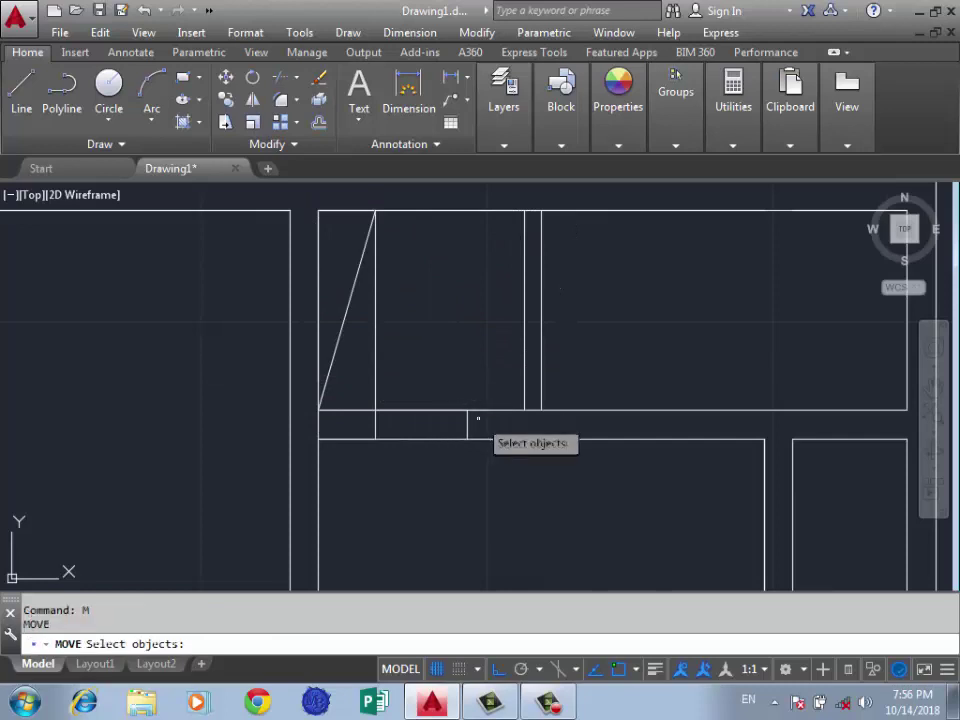
pyautogui.click(476, 420)
pyautogui.click(349, 441)
pyautogui.press('Return')
pyautogui.click(375, 438)
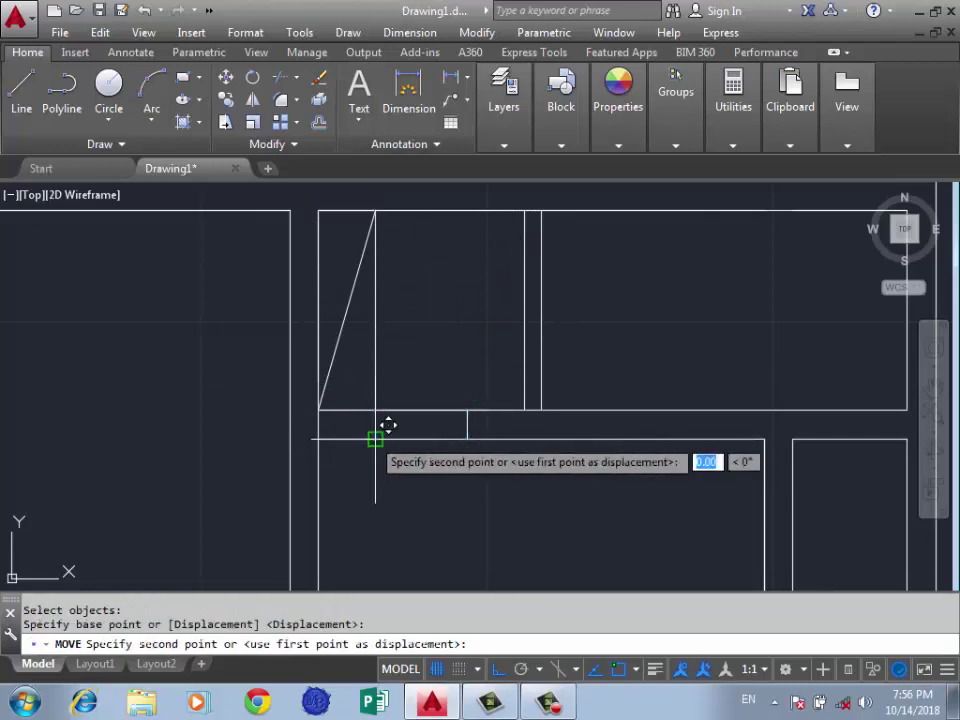
pyautogui.write('0.1')
pyautogui.press('Return')
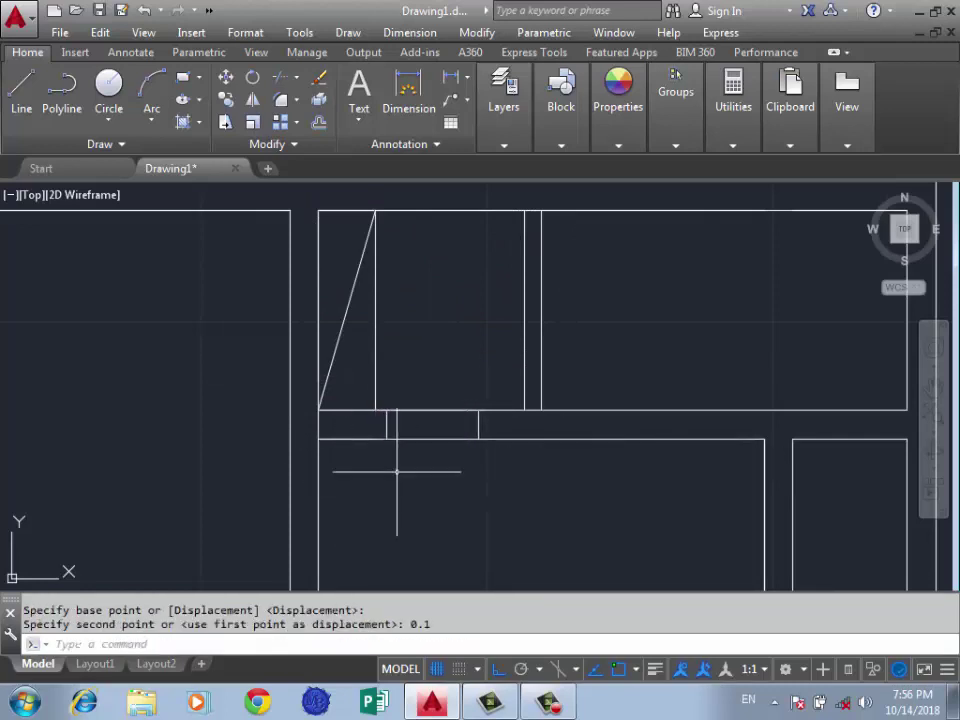
pyautogui.press('Escape')
pyautogui.write('tr')
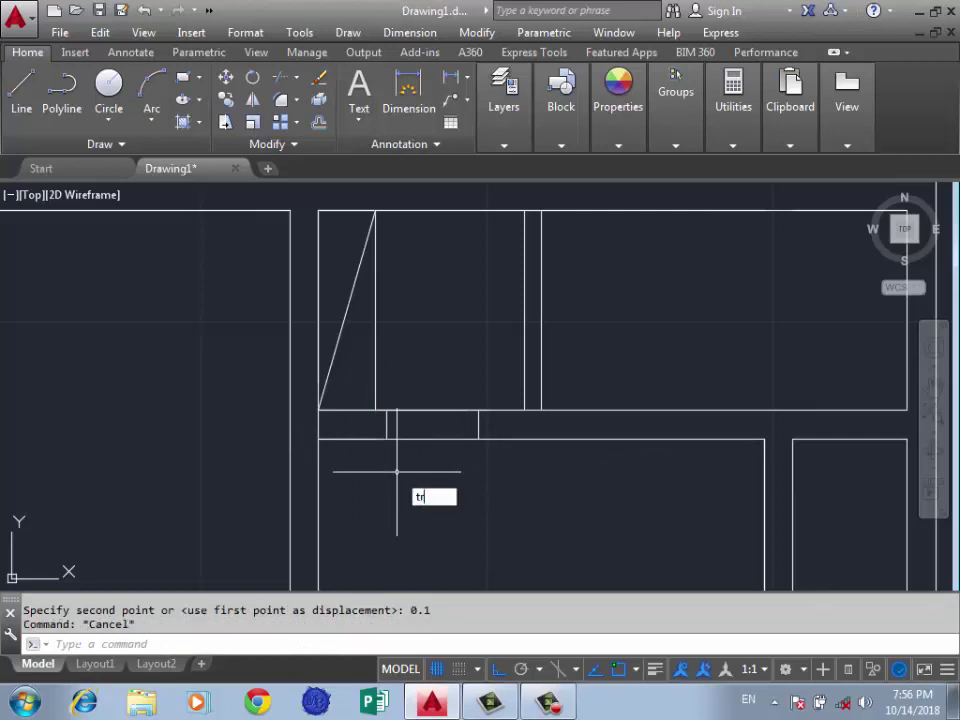
pyautogui.press('Return')
pyautogui.press('Return')
# Trim away the wall lines inside the opening
pyautogui.click(441, 377)
pyautogui.click(414, 463)
pyautogui.scroll(-2, 385, 482)
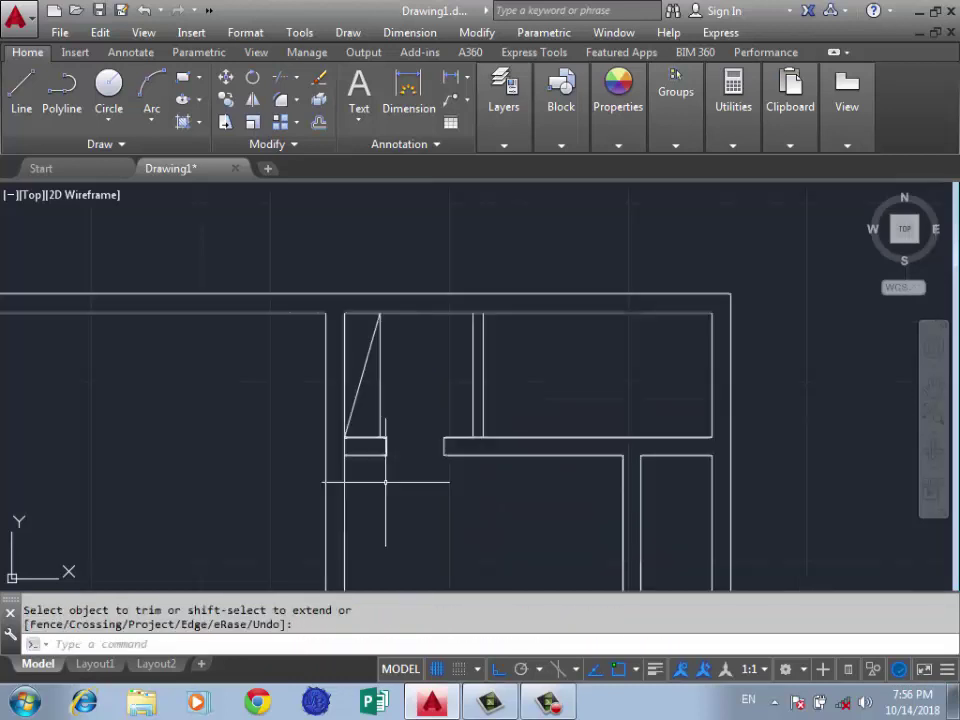
pyautogui.scroll(-2, 385, 482)
pyautogui.scroll(4, 437, 453)
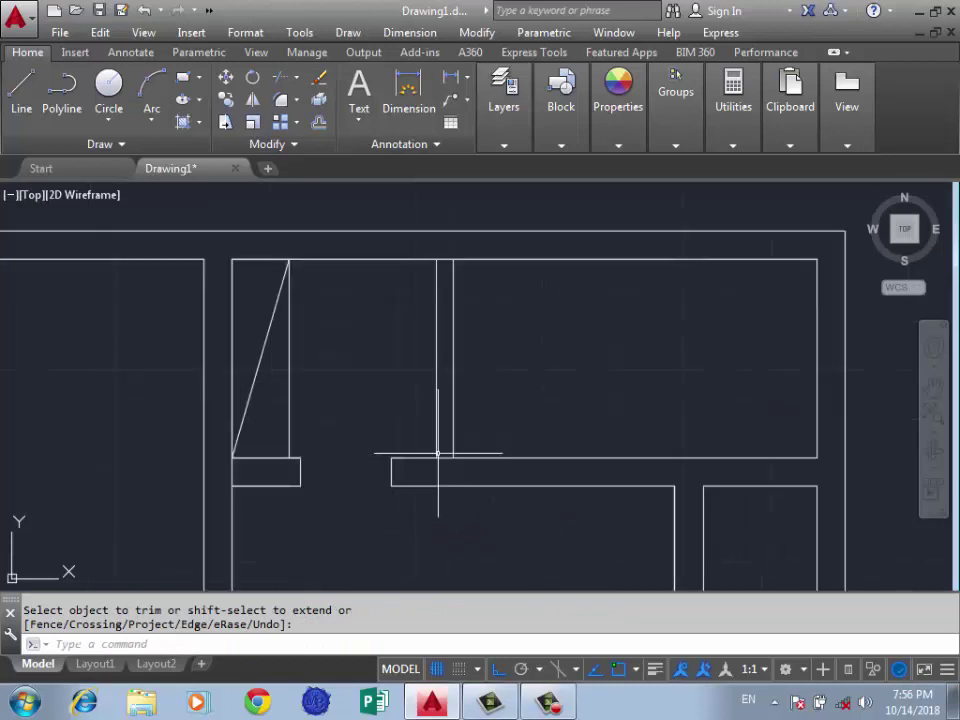
pyautogui.scroll(-2, 366, 488)
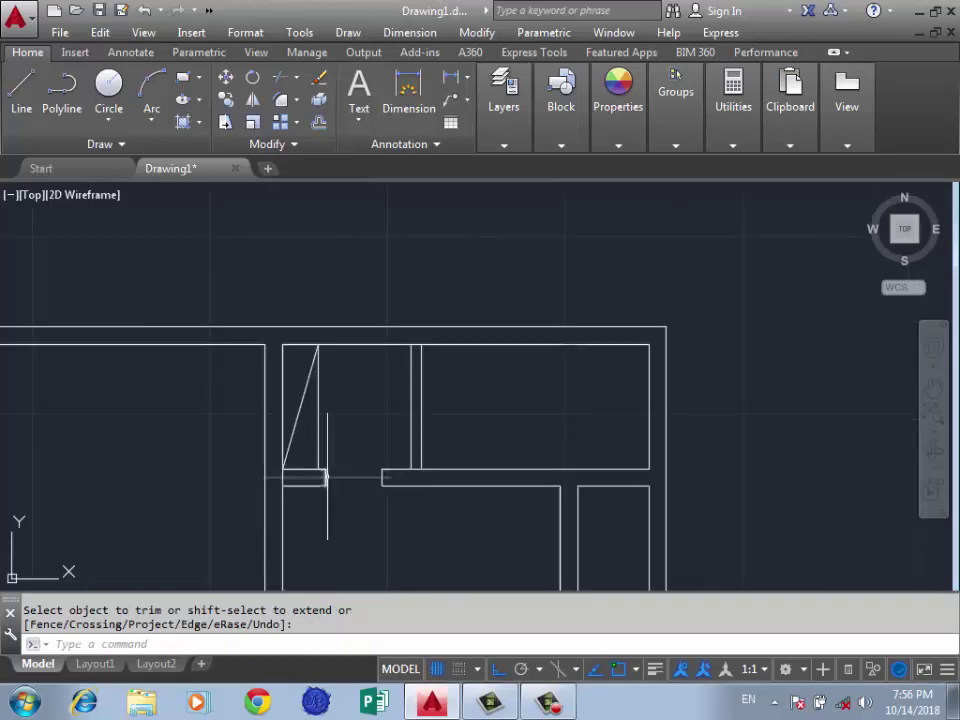
pyautogui.scroll(2, 327, 478)
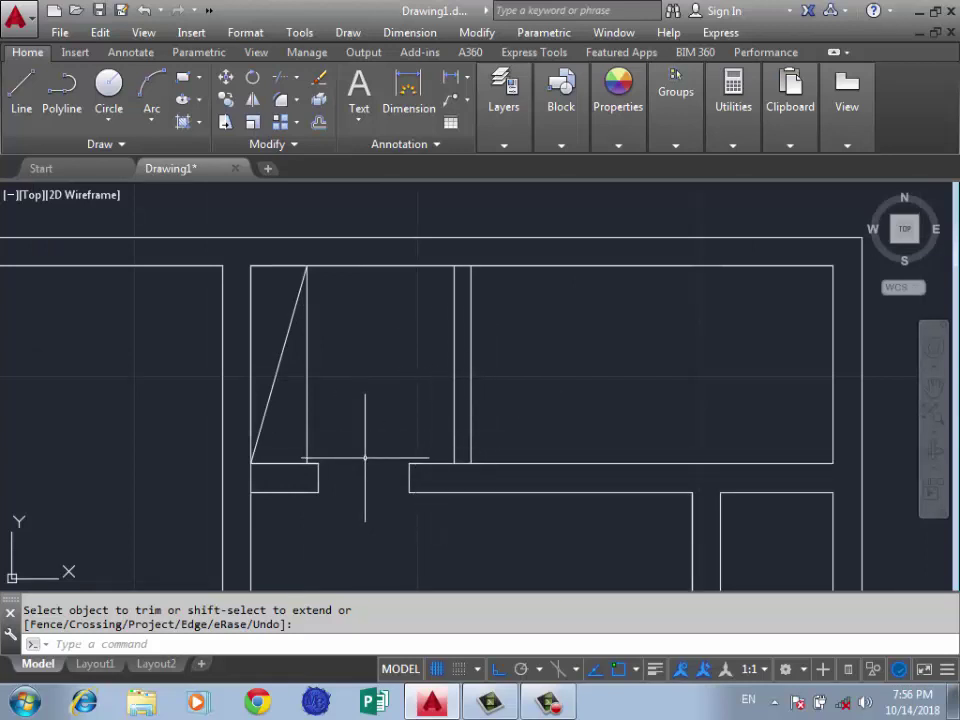
# Draw lines of 0.1, 0.8 and 0.25 from the wall corner
pyautogui.write('l')
pyautogui.press('Return')
pyautogui.click(453, 463)
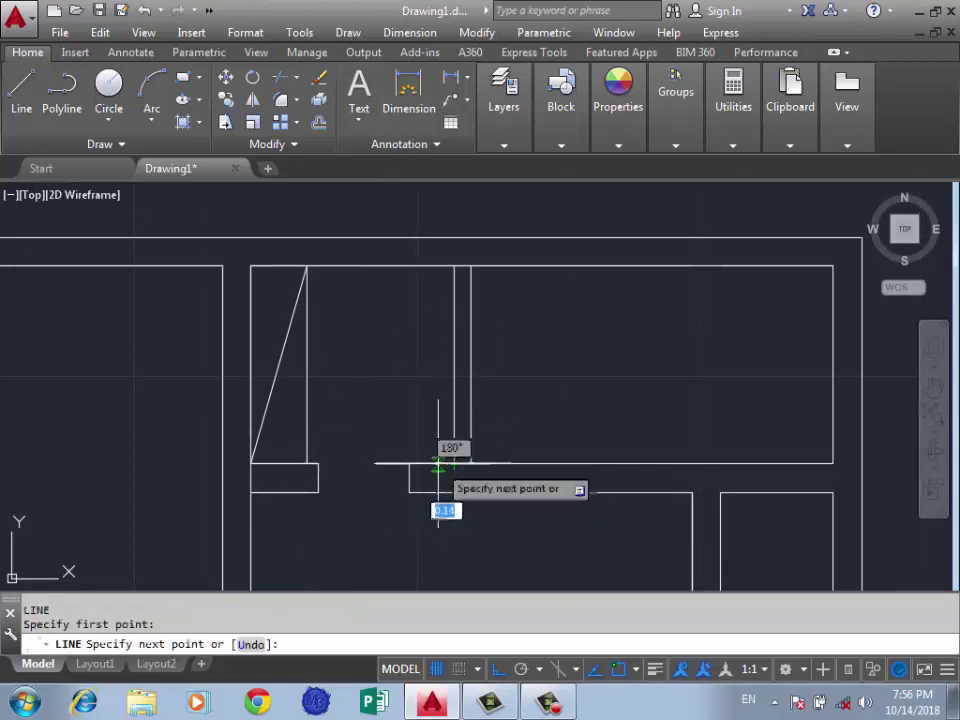
pyautogui.write('0.1')
pyautogui.press('Return')
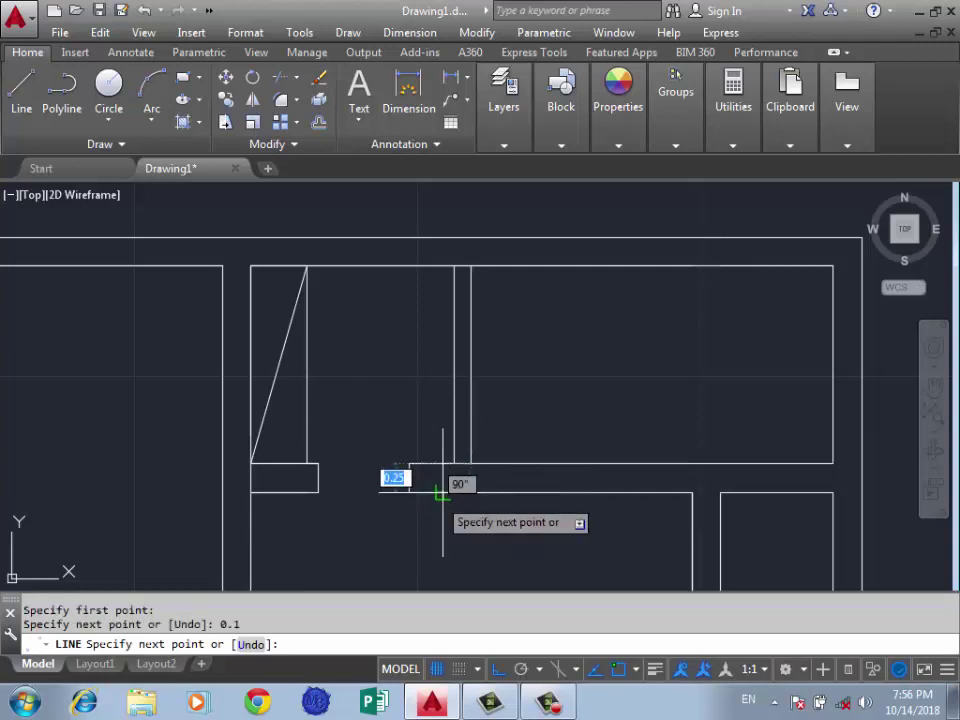
pyautogui.write('0.8')
pyautogui.press('Return')
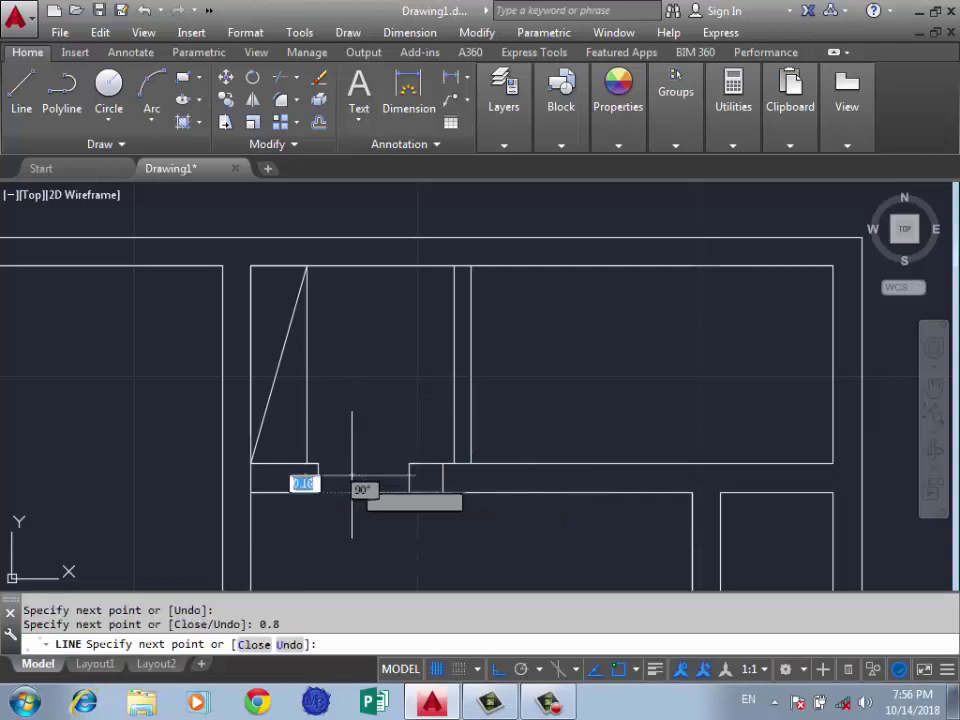
pyautogui.write('.25')
pyautogui.press('Return')
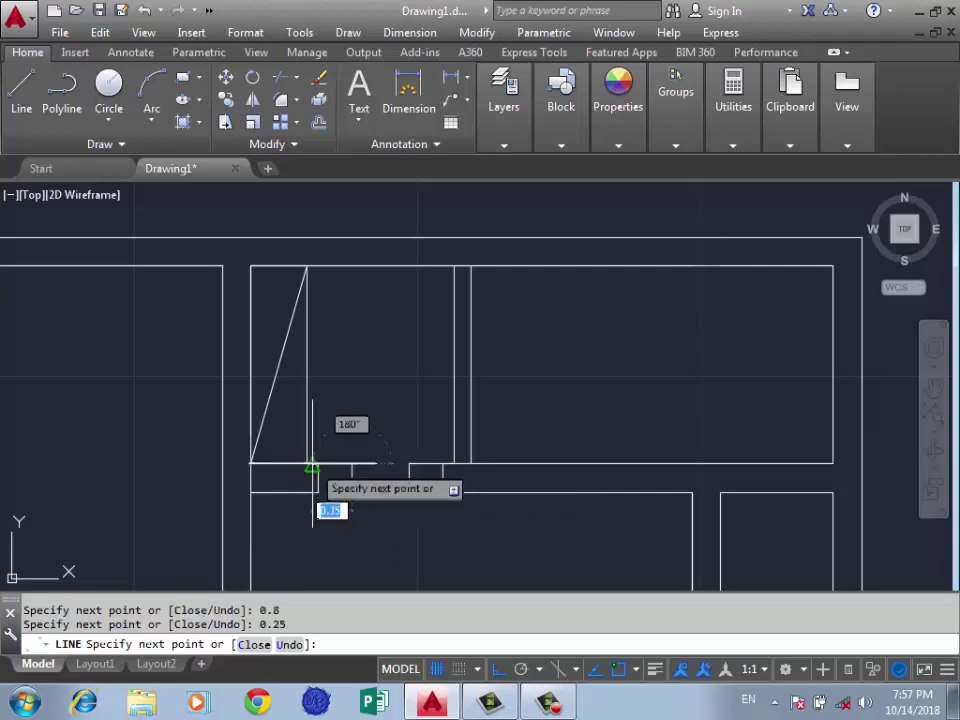
pyautogui.click(312, 478)
pyautogui.press('Return')
pyautogui.press('Return')
pyautogui.click(319, 492)
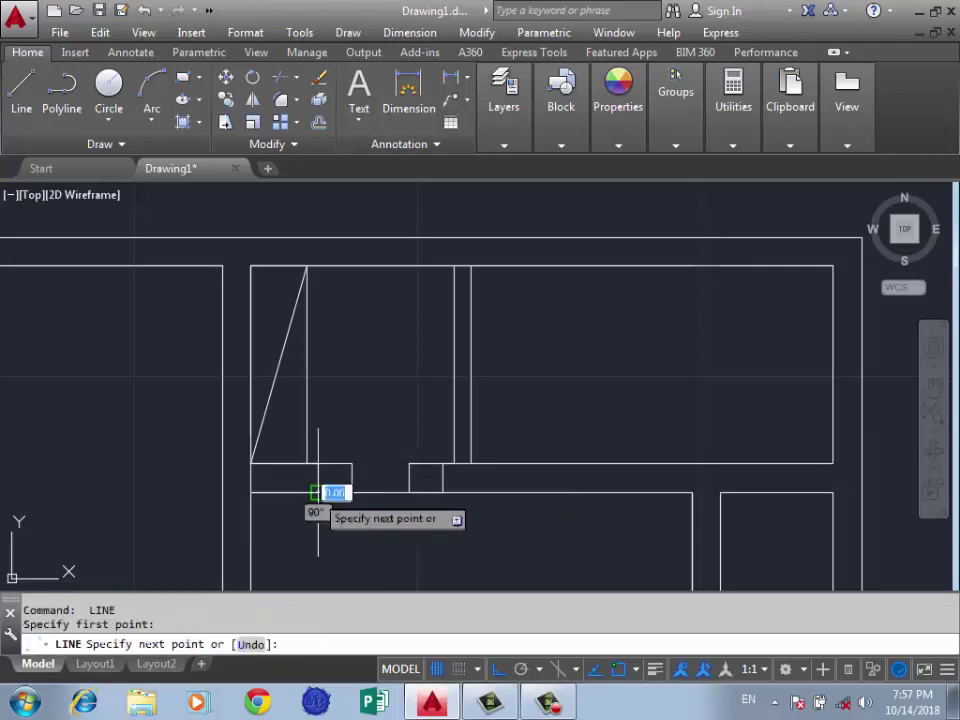
pyautogui.press('Return')
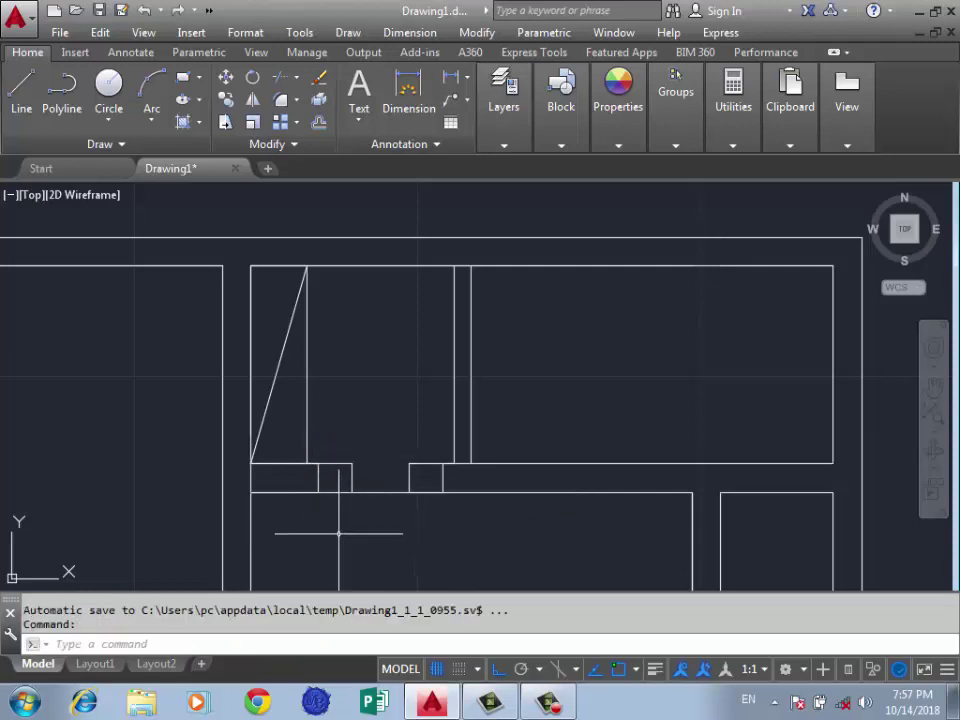
pyautogui.write('tr')
pyautogui.press('Return')
# Erase the leftover small box lines and the stray line
pyautogui.click(428, 443)
pyautogui.click(387, 505)
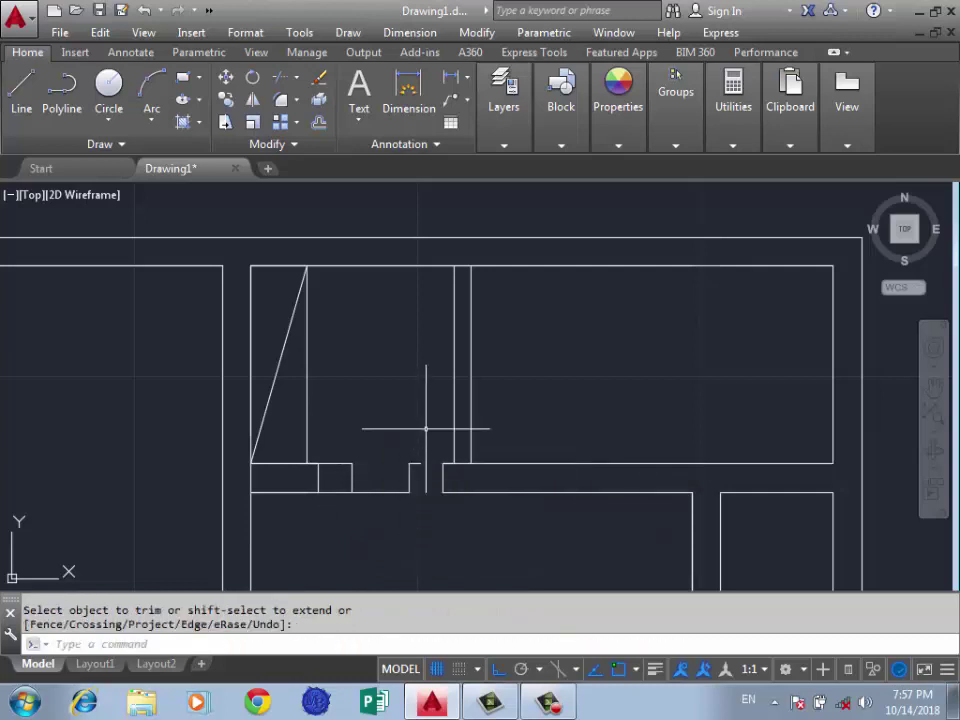
pyautogui.click(428, 440)
pyautogui.click(391, 494)
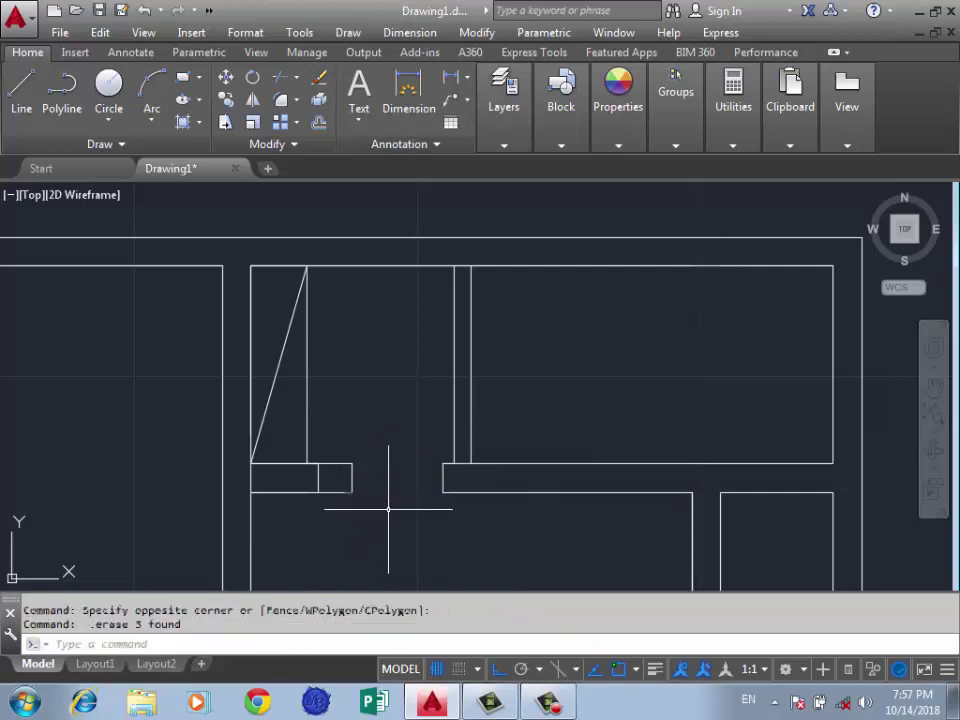
pyautogui.click(322, 466)
pyautogui.click(345, 484)
pyautogui.scroll(-2, 410, 538)
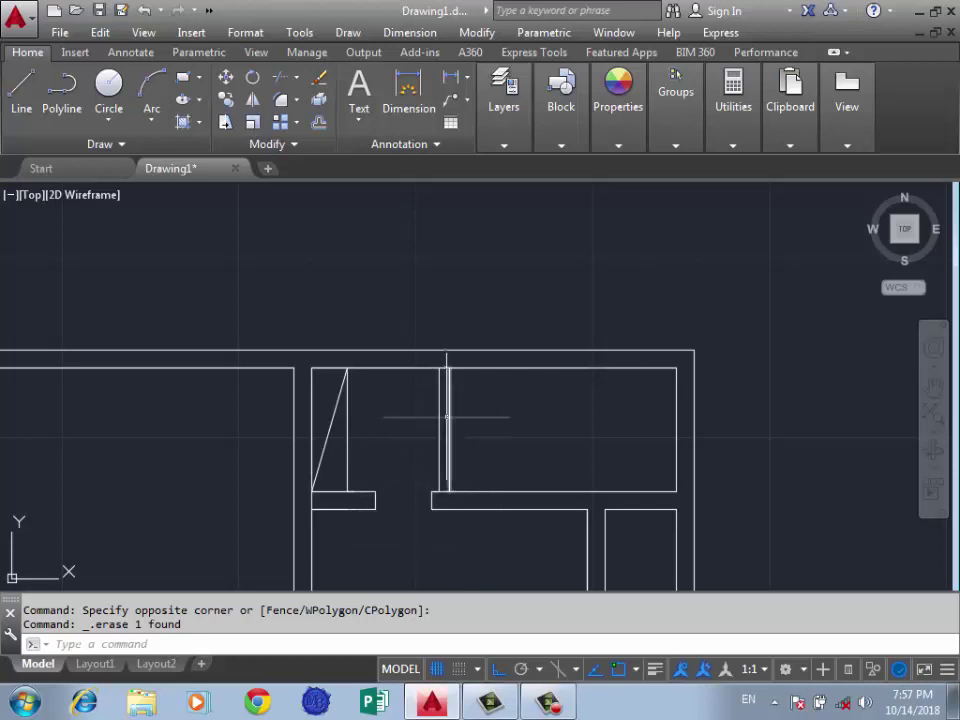
pyautogui.scroll(3, 444, 376)
# Draw a 0.1 by 0.8 line from the wall endpoint with a short closing segment
pyautogui.write('l')
pyautogui.press('Return')
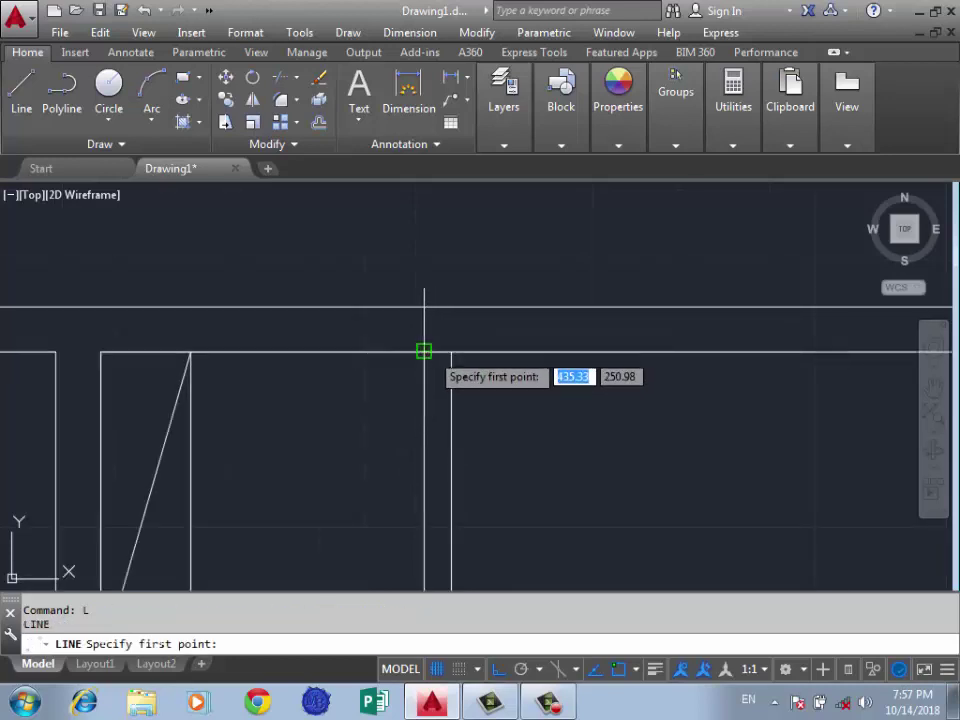
pyautogui.click(424, 352)
pyautogui.write('0.1')
pyautogui.press('Return')
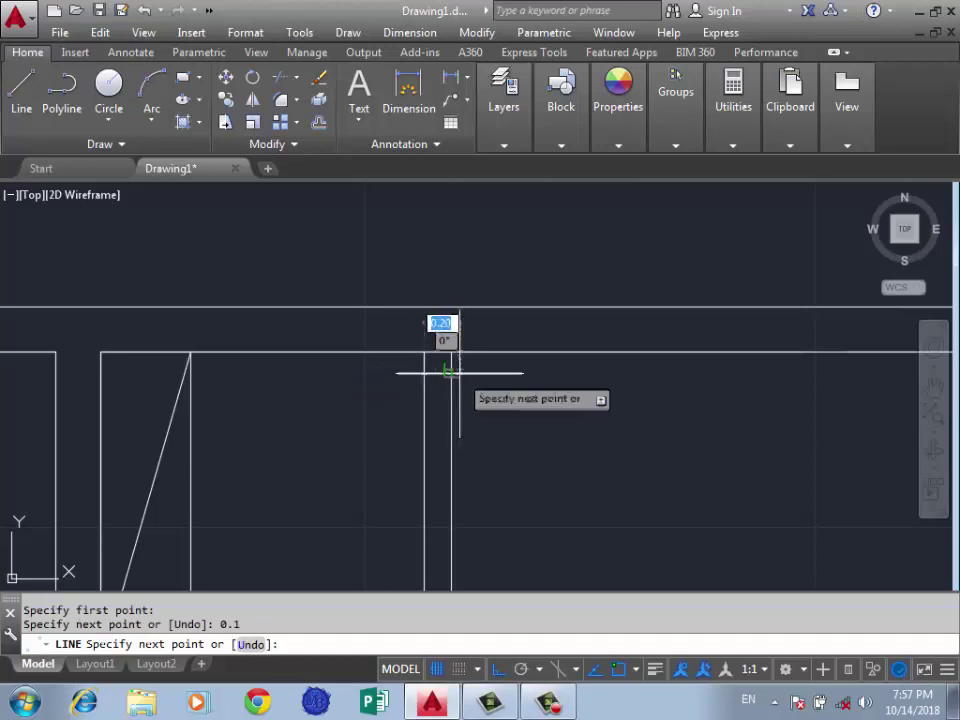
pyautogui.write('0.8')
pyautogui.press('Return')
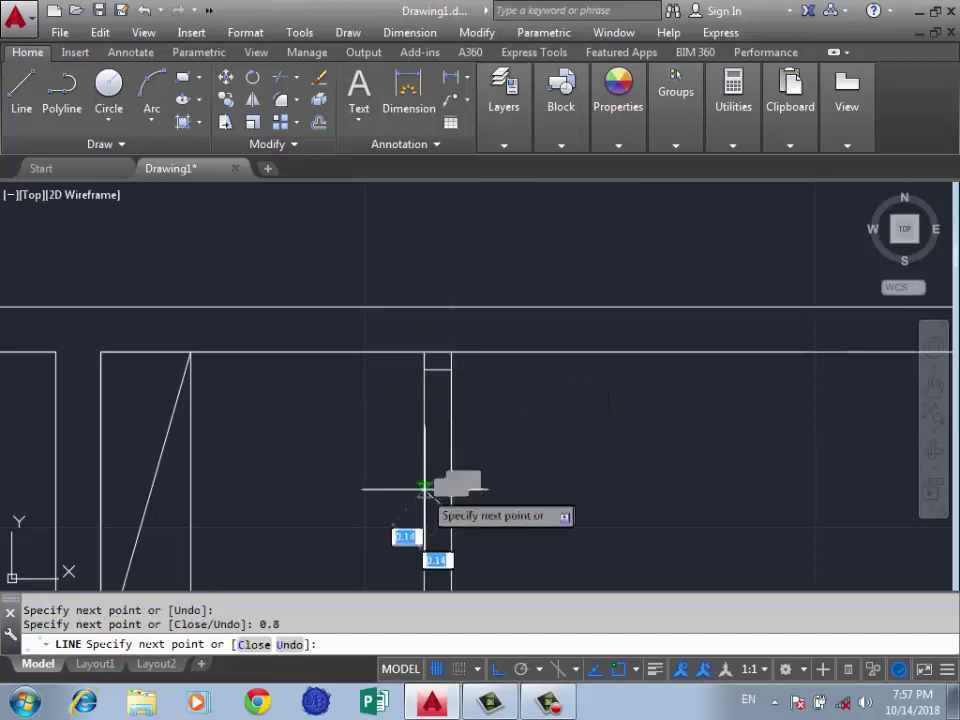
pyautogui.click(424, 513)
pyautogui.press('Return')
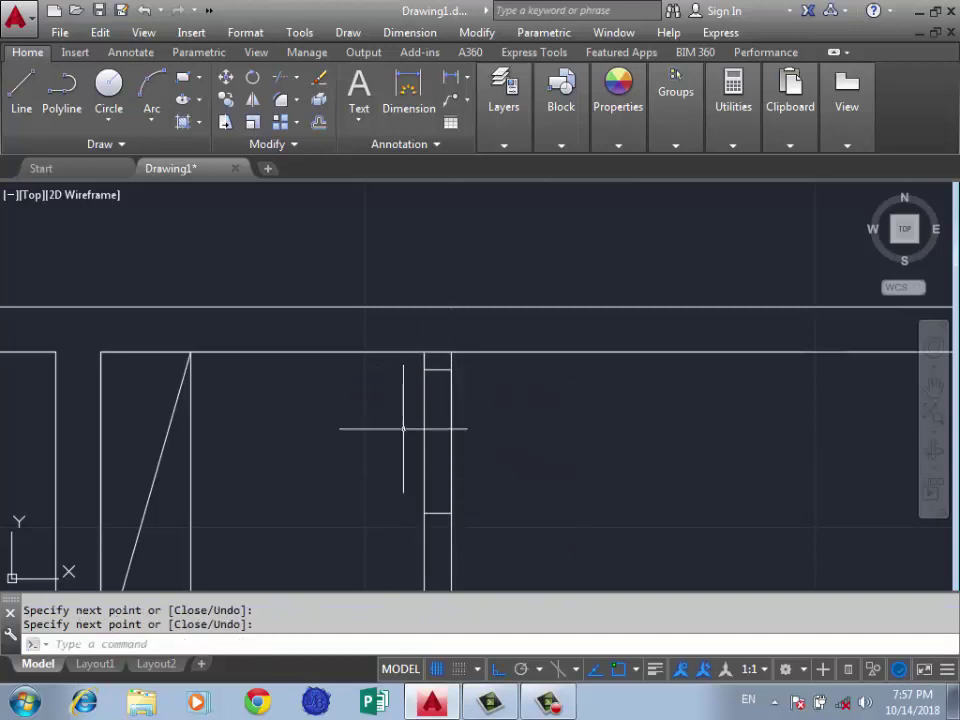
# Trim the wall line across the opening and delete the stray vertical line
pyautogui.write('tr')
pyautogui.press('Return')
pyautogui.press('Return')
pyautogui.moveTo(440, 440); pyautogui.dragTo(410, 430)
pyautogui.scroll(-4, 319, 417)
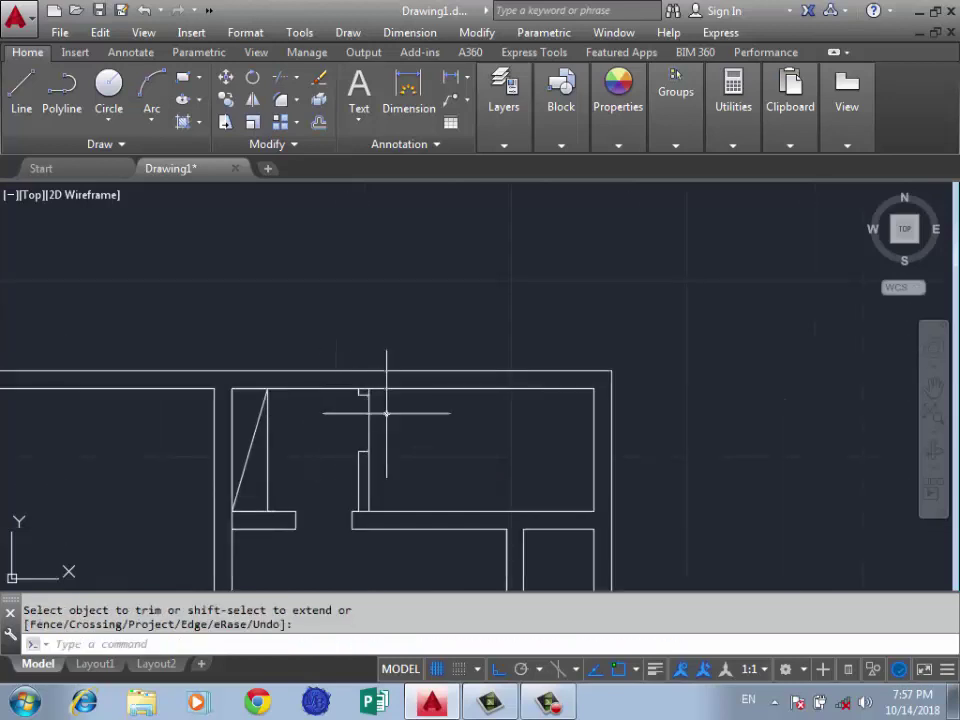
pyautogui.click(341, 428)
pyautogui.press('Delete')
# Draw a short vertical guide line from the inner wall edge to the outer wall
pyautogui.scroll(-3, 341, 428)
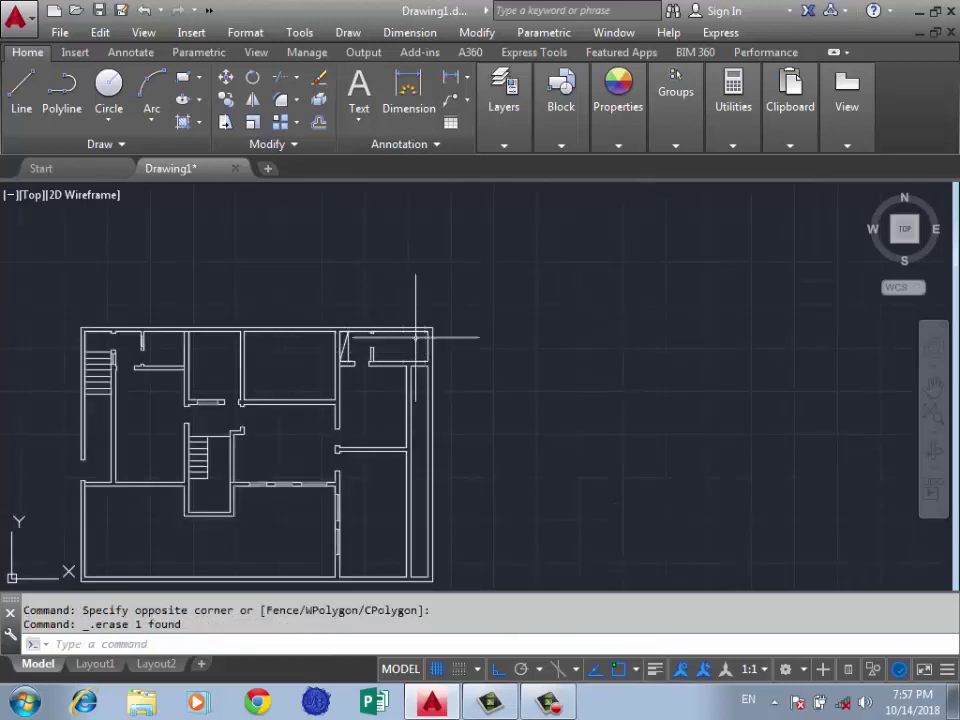
pyautogui.scroll(2, 392, 332)
pyautogui.scroll(2, 394, 341)
pyautogui.scroll(2, 394, 341)
pyautogui.write('l')
pyautogui.press('Return')
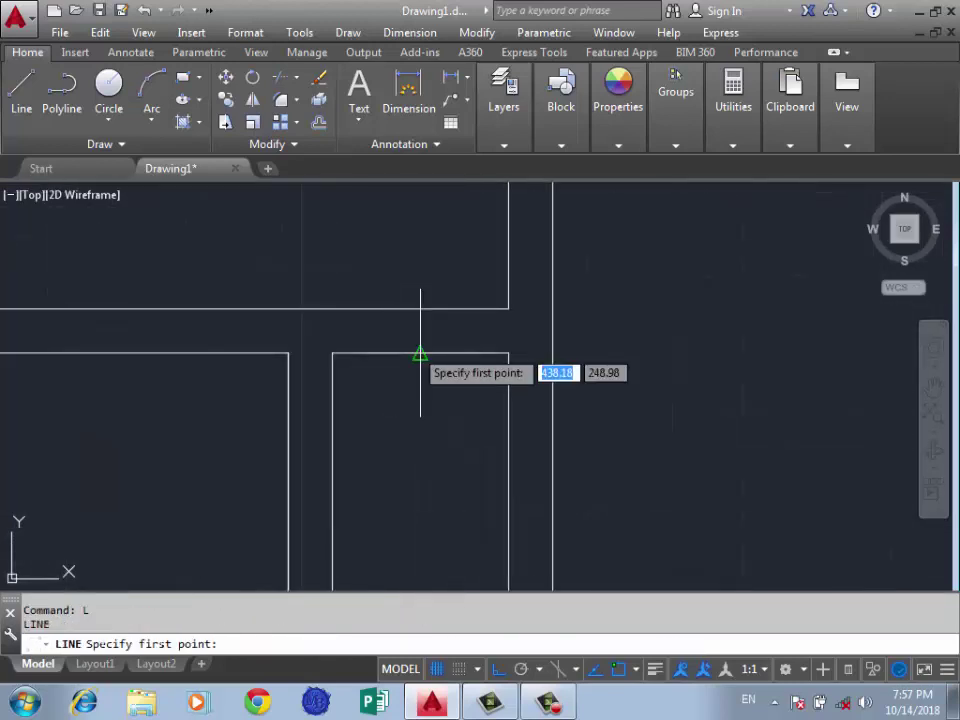
pyautogui.click(420, 353)
pyautogui.click(420, 310)
pyautogui.press('Return')
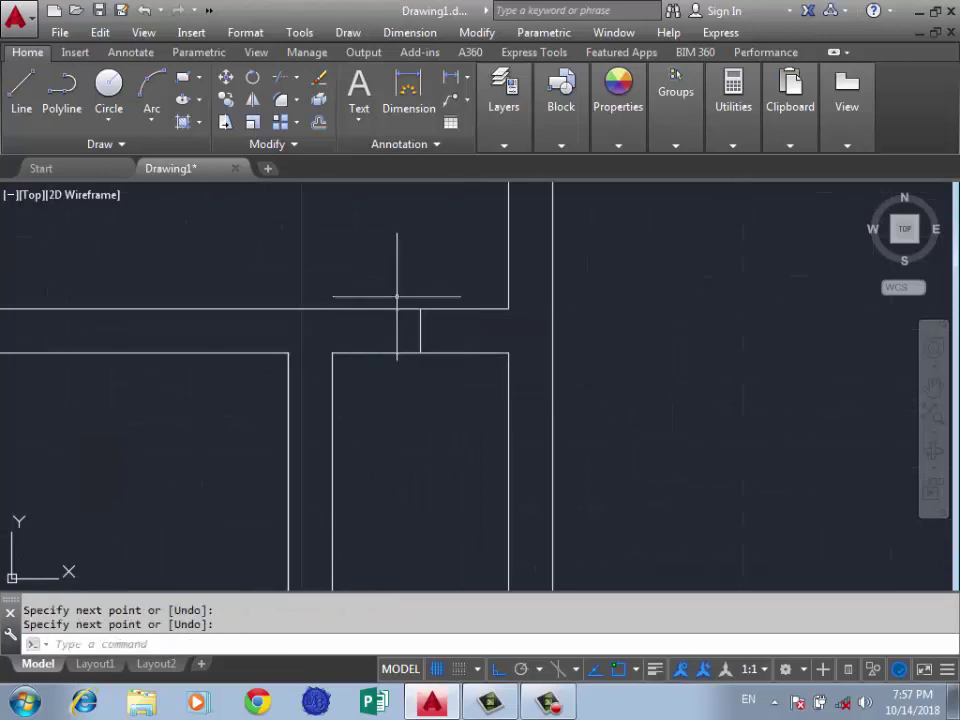
# Offset the guide line 0.3 to each side and delete the original middle line
pyautogui.write('o')
pyautogui.press('Return')
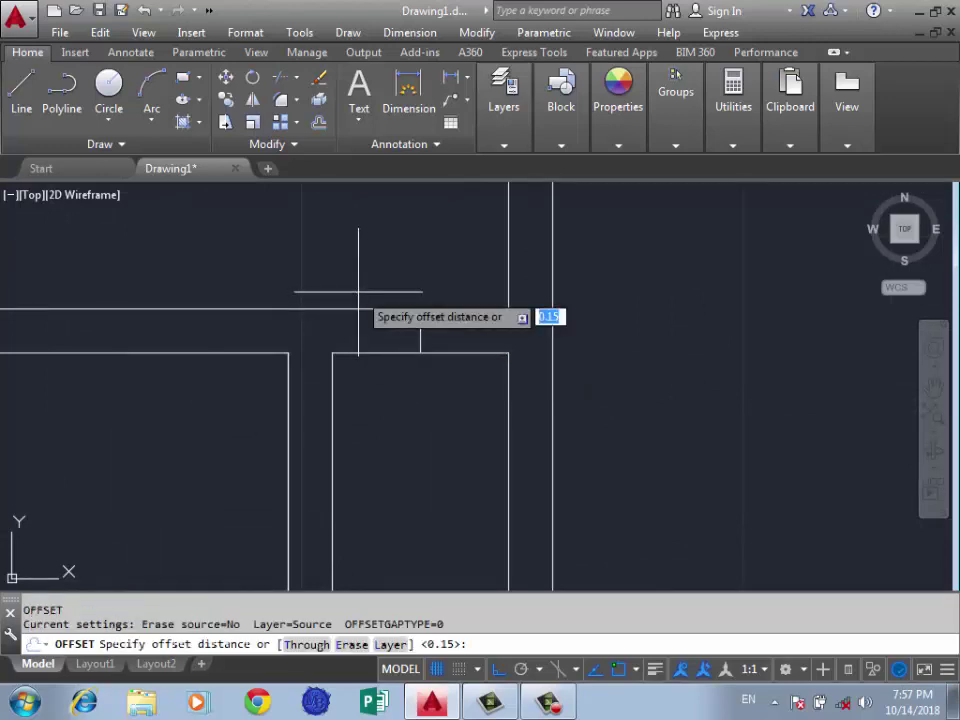
pyautogui.press('Return')
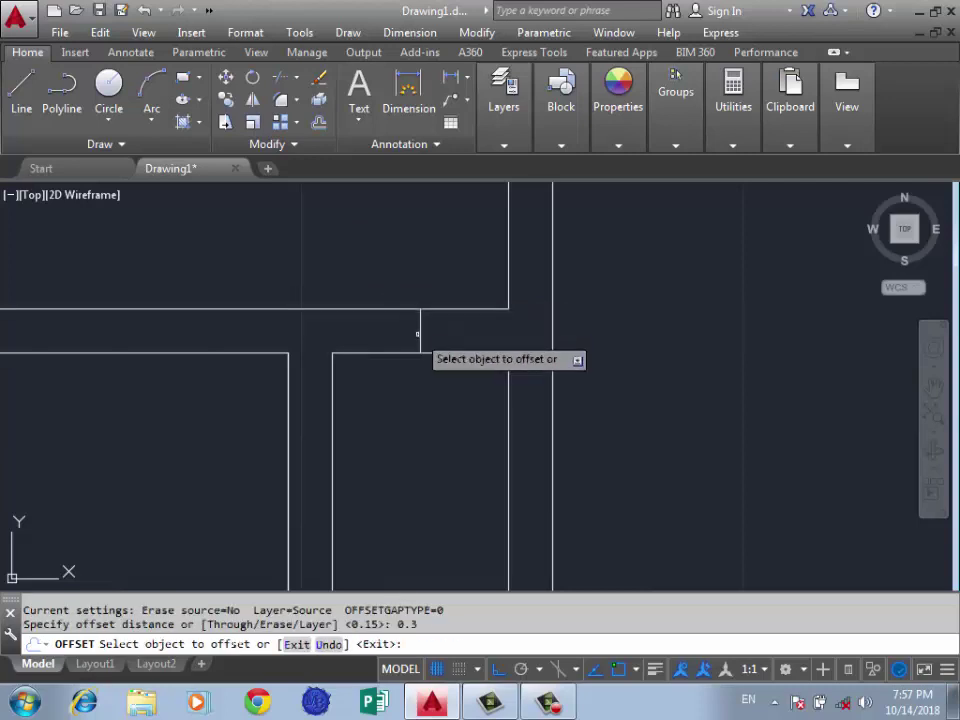
pyautogui.click(420, 332)
pyautogui.click(430, 334)
pyautogui.click(419, 325)
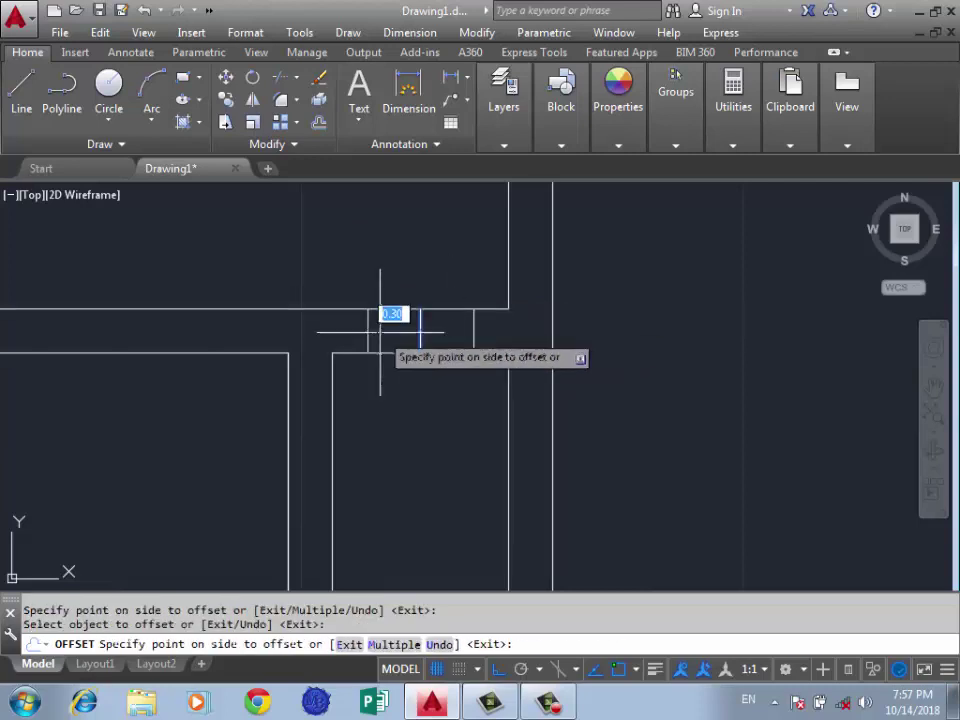
pyautogui.click(393, 322)
pyautogui.press('Return')
pyautogui.click(420, 332)
pyautogui.press('Delete')
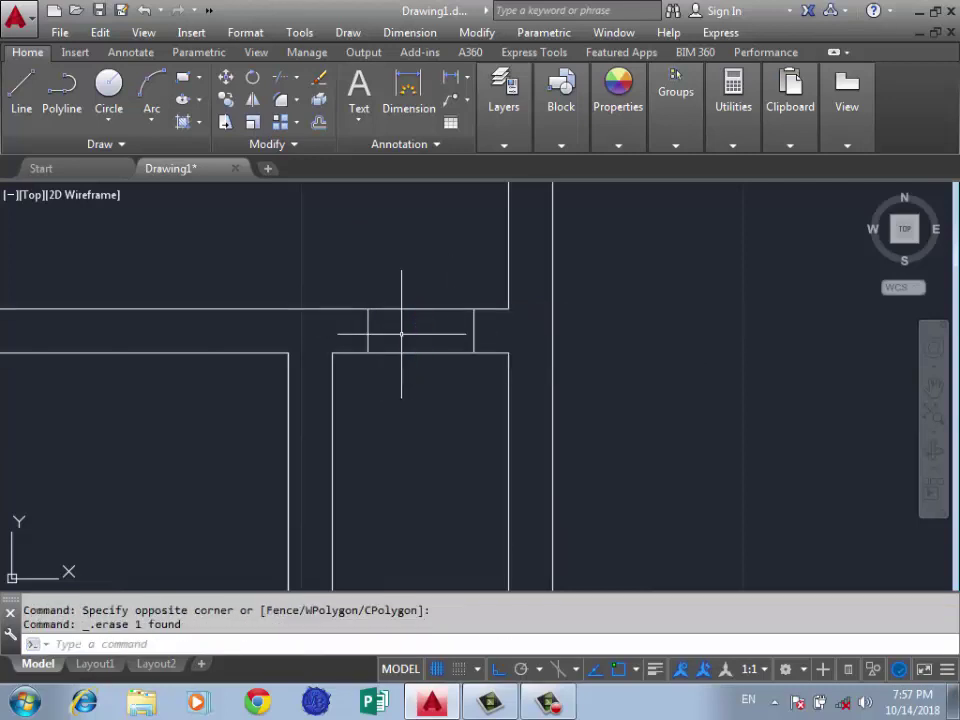
pyautogui.write('l')
pyautogui.press('Return')
pyautogui.click(368, 330)
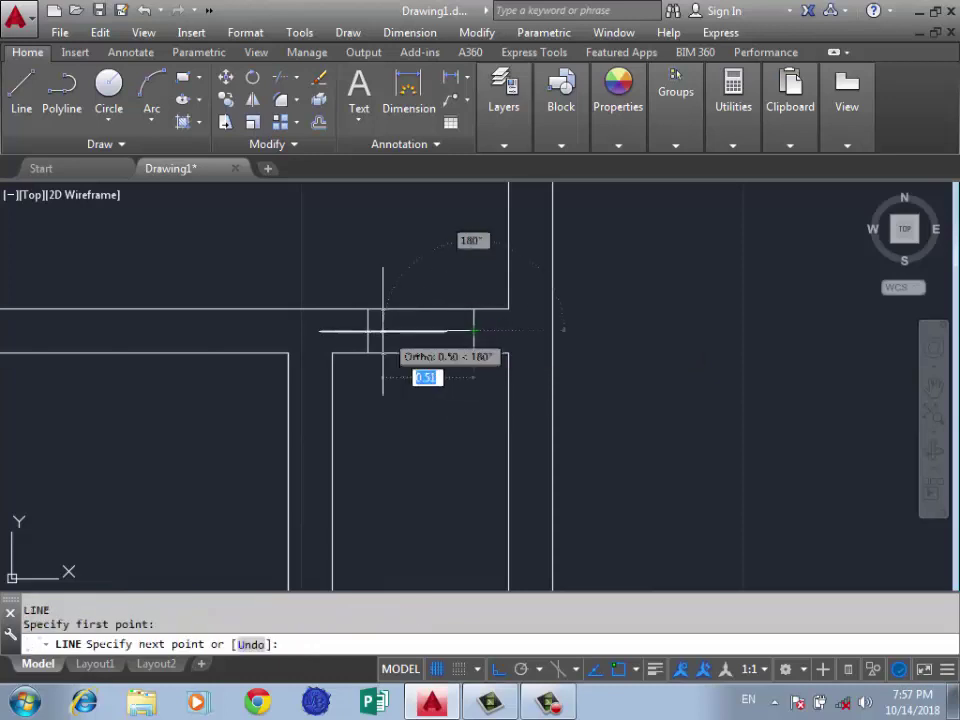
pyautogui.press('Return')
pyautogui.scroll(-3, 540, 336)
pyautogui.scroll(-1, 396, 310)
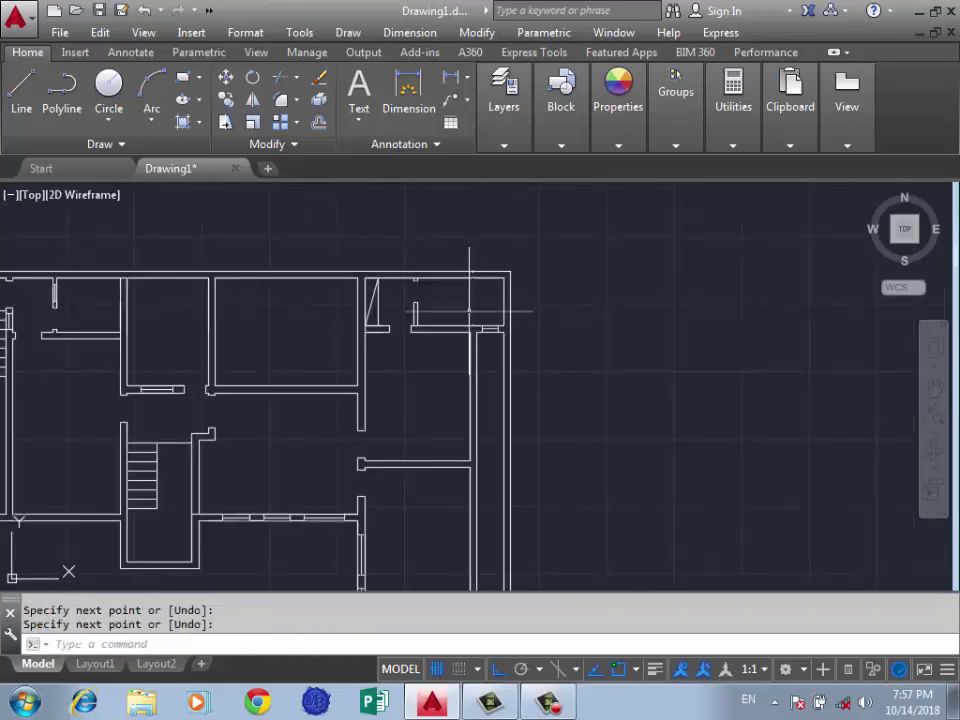
pyautogui.scroll(1, 391, 342)
pyautogui.scroll(-2, 400, 290)
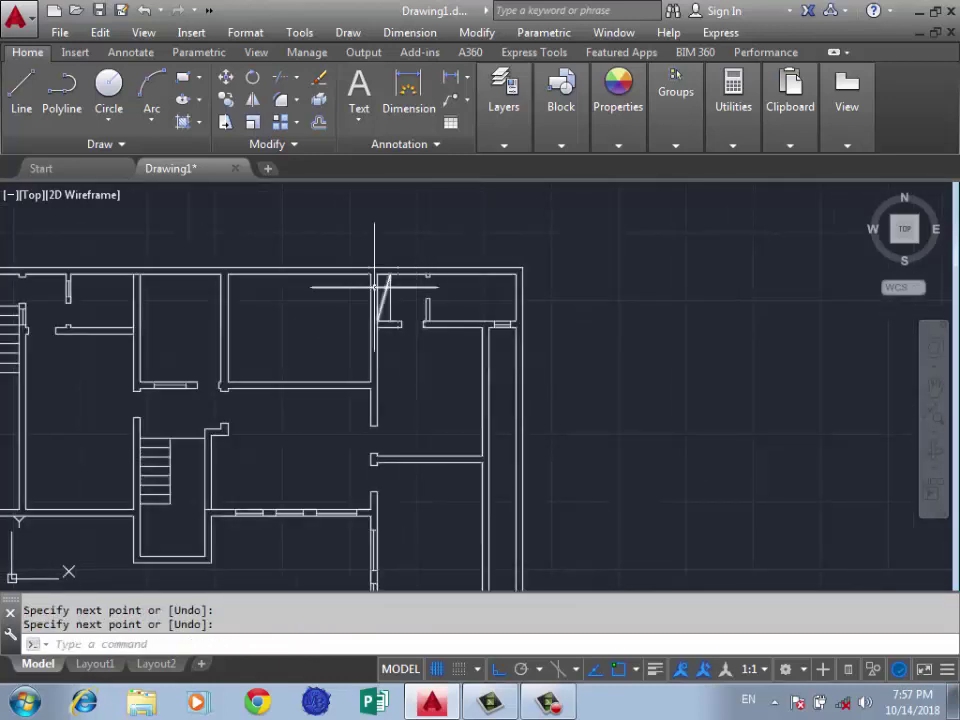
pyautogui.scroll(-2, 530, 305)
pyautogui.scroll(-3, 440, 414)
pyautogui.scroll(3, 460, 386)
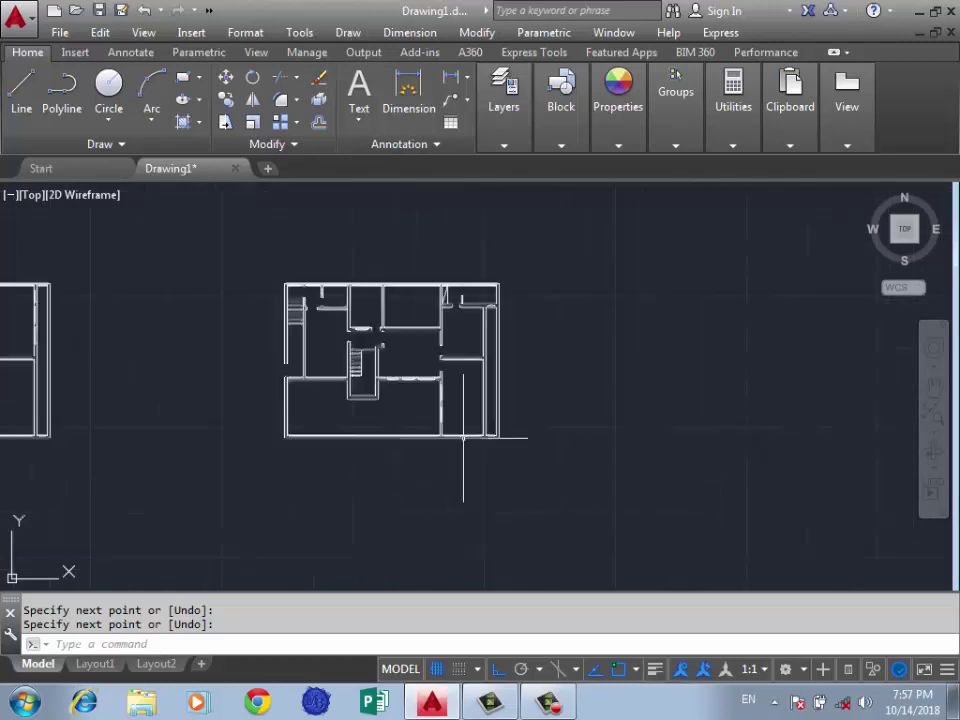
pyautogui.scroll(3, 461, 440)
pyautogui.scroll(1, 408, 391)
pyautogui.scroll(4, 408, 391)
pyautogui.scroll(-5, 439, 375)
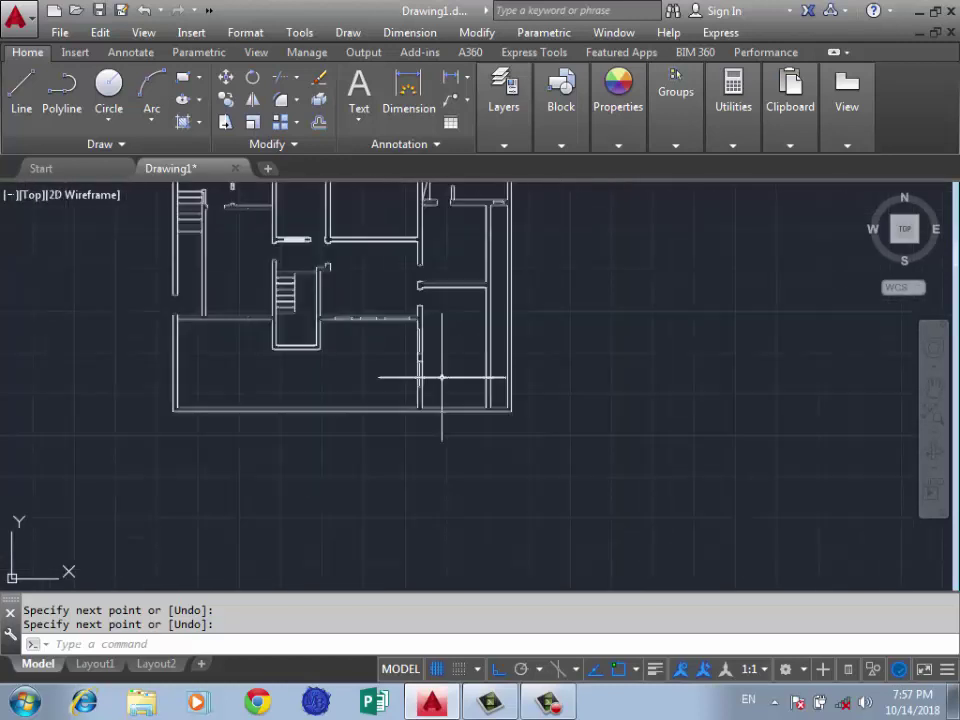
pyautogui.scroll(-2, 370, 414)
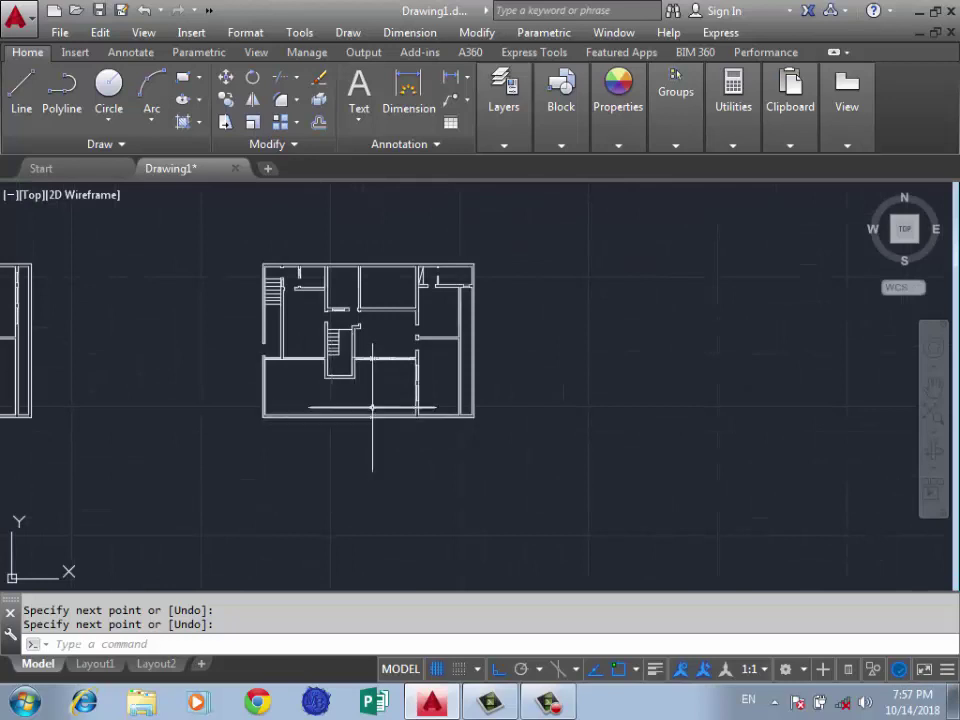
pyautogui.scroll(4, 372, 408)
pyautogui.scroll(-2, 358, 420)
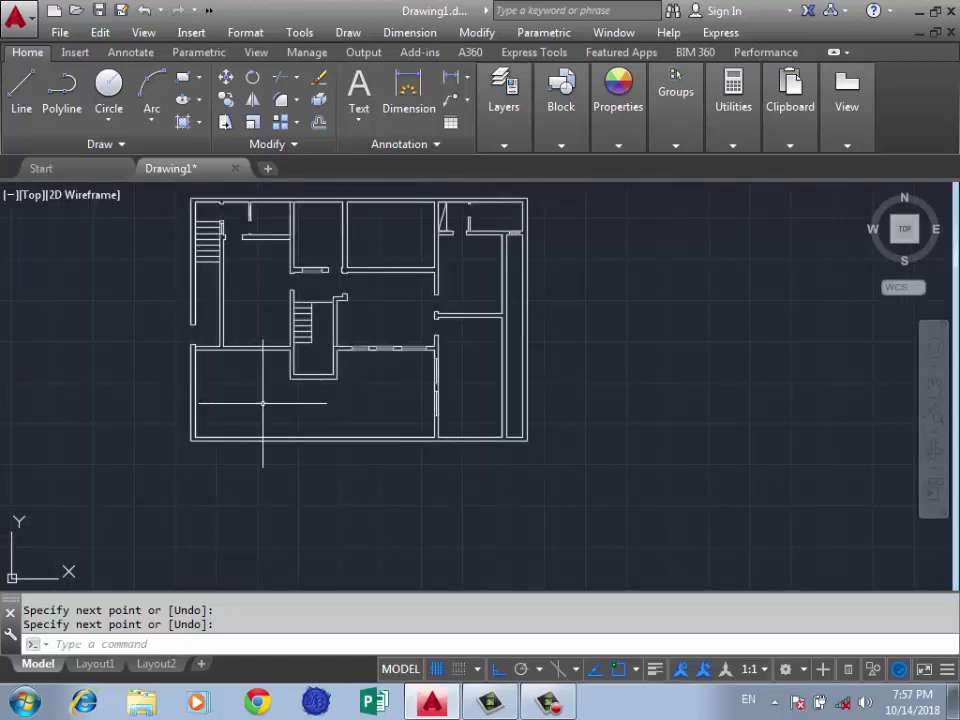
pyautogui.scroll(2, 220, 229)
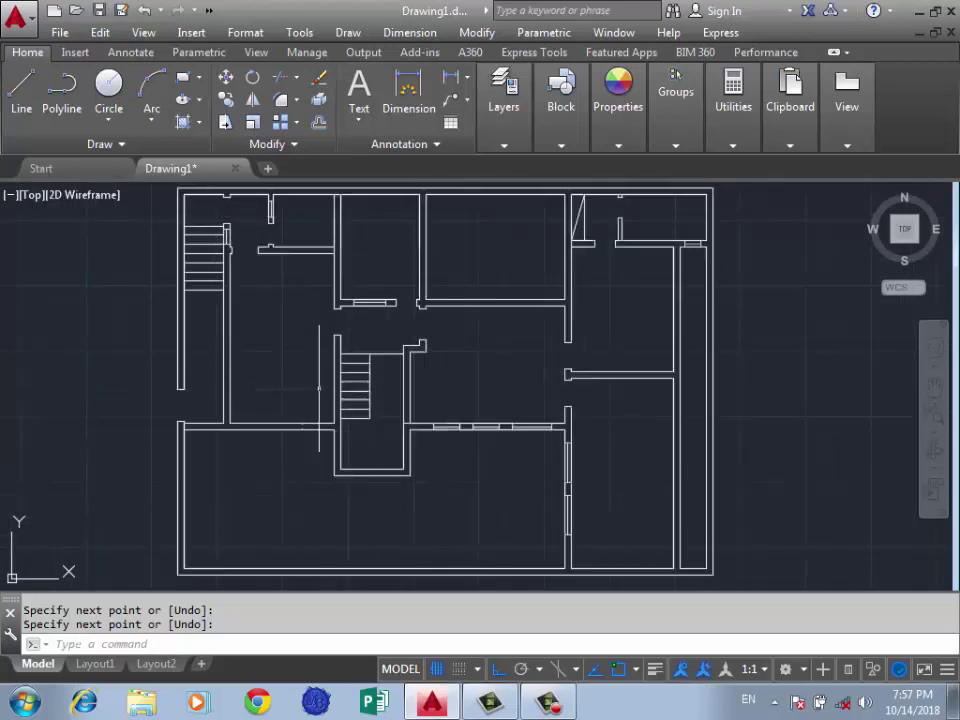
pyautogui.scroll(-2, 319, 296)
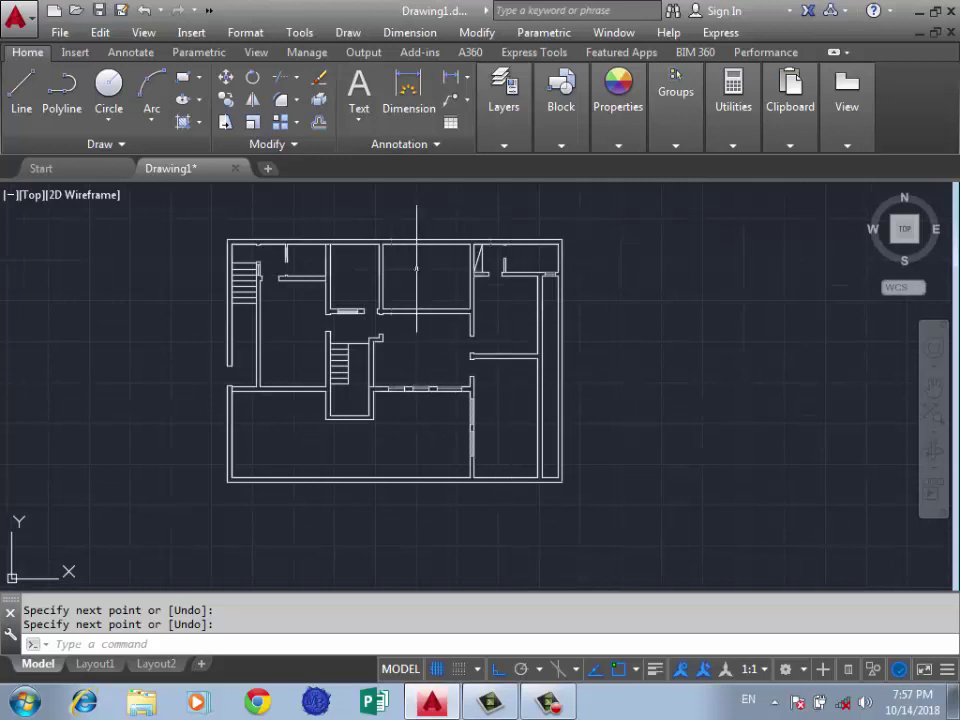
pyautogui.scroll(2, 540, 257)
pyautogui.scroll(4, 532, 313)
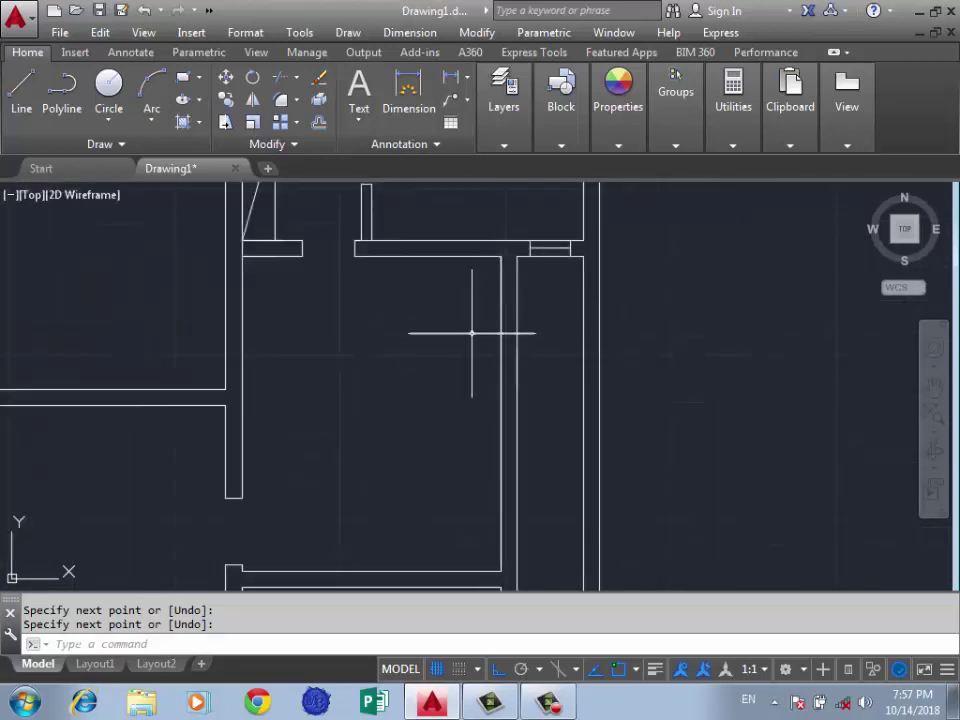
pyautogui.scroll(-2, 471, 334)
# Start the opening outline at the wall corner with a 0.4 side and a 1.5 side
pyautogui.scroll(2, 471, 295)
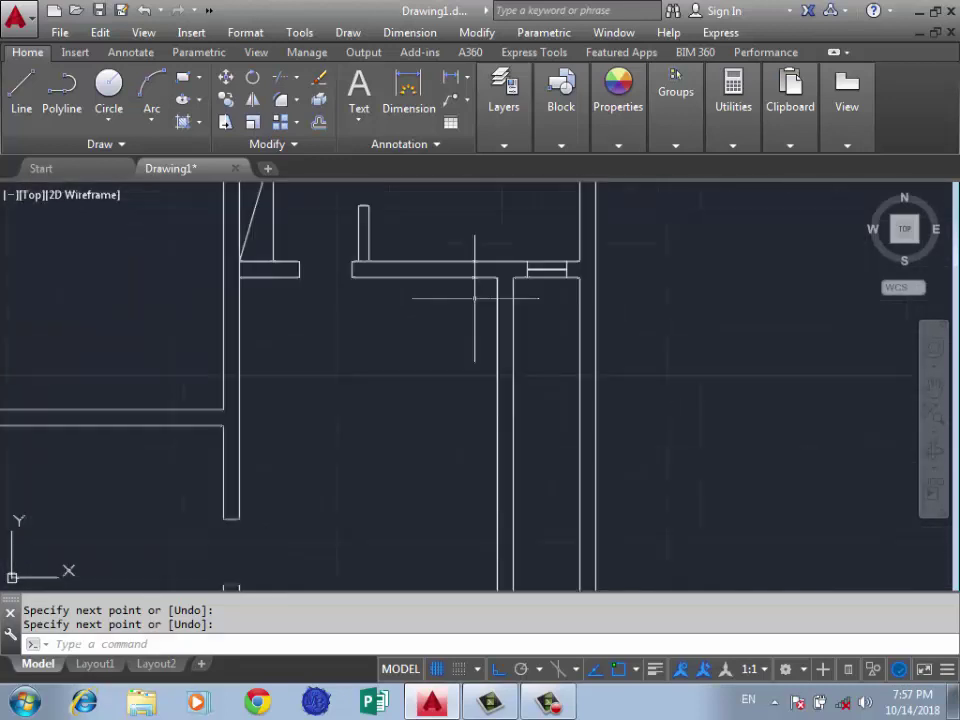
pyautogui.write('l')
pyautogui.press('Return')
pyautogui.click(513, 277)
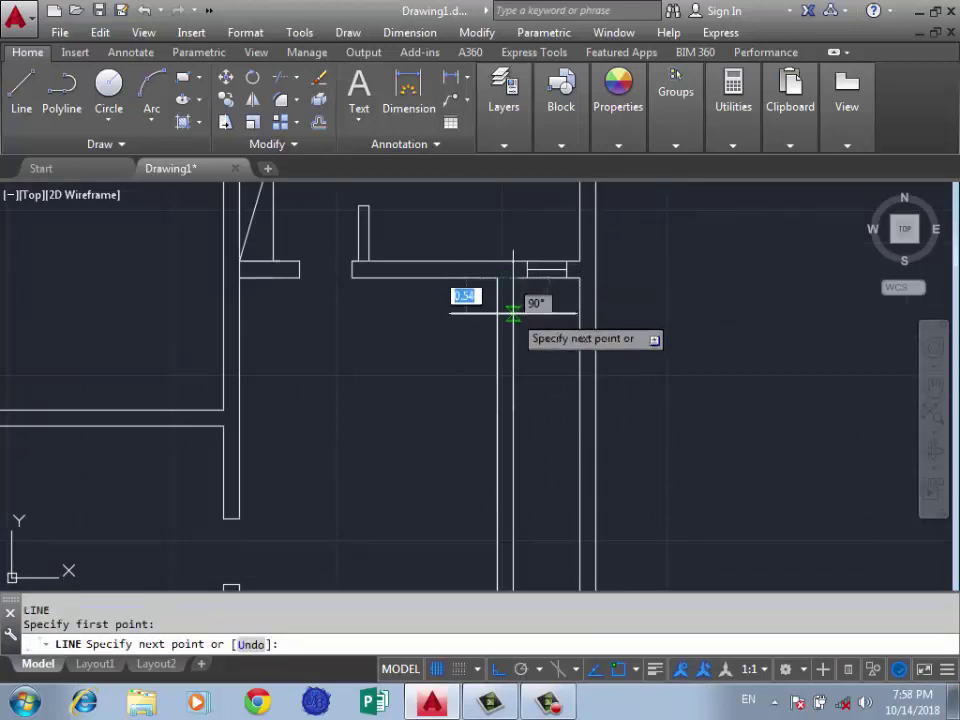
pyautogui.write('0.4')
pyautogui.press('Return')
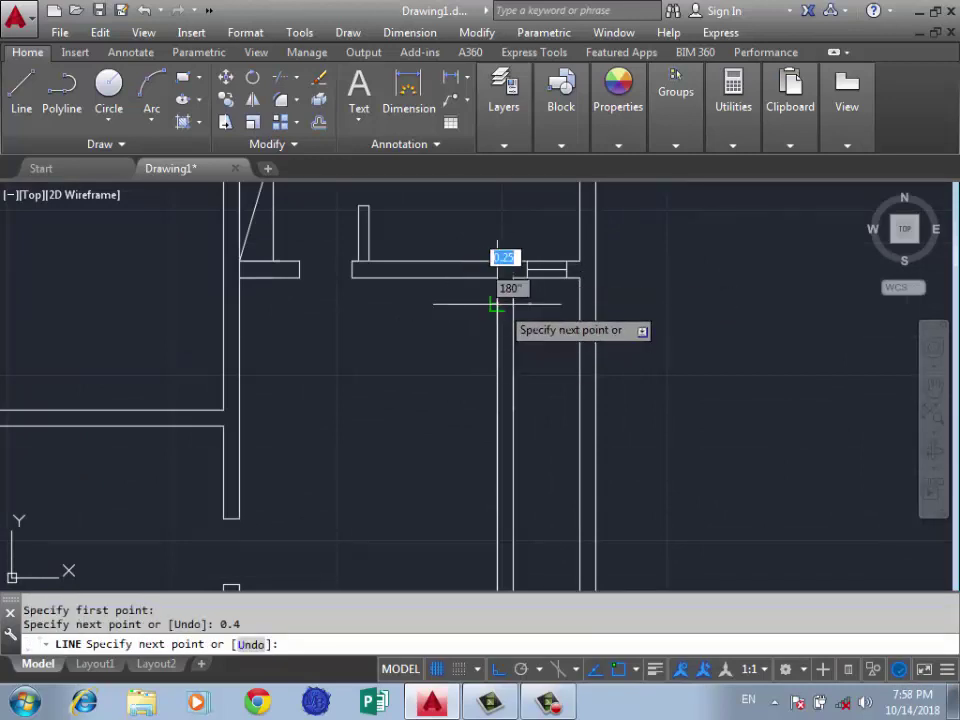
pyautogui.click(497, 303)
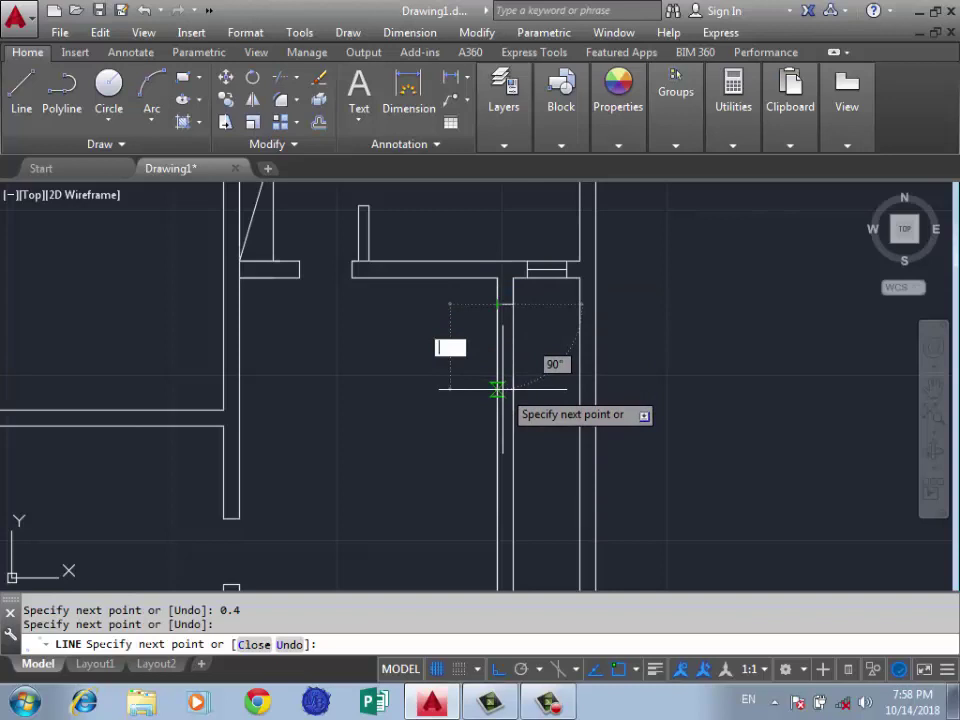
pyautogui.write('15')
pyautogui.press('Return')
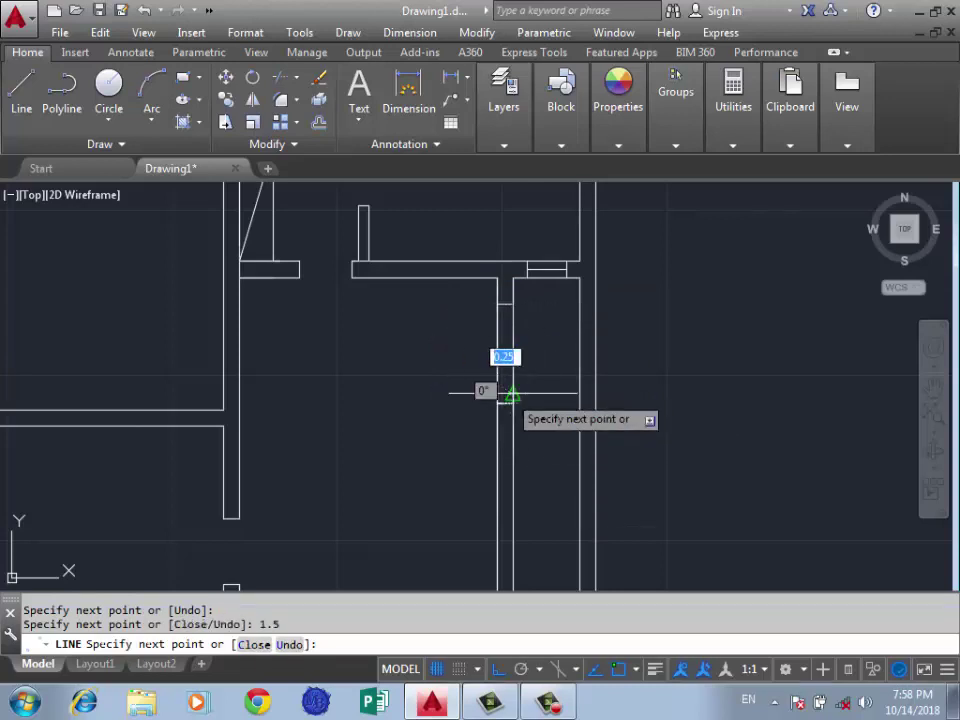
# Complete the rectangular outline with another 0.4 side and 1.5 side
pyautogui.scroll(-1, 514, 403)
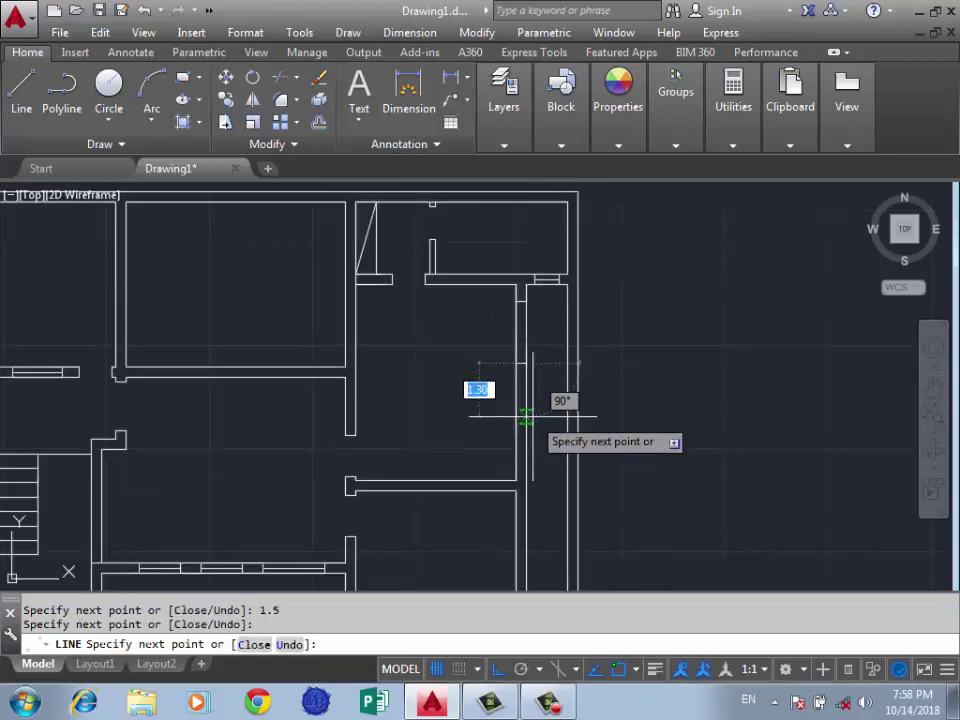
pyautogui.write('4')
pyautogui.press('Return')
pyautogui.scroll(2, 514, 403)
pyautogui.scroll(2, 518, 365)
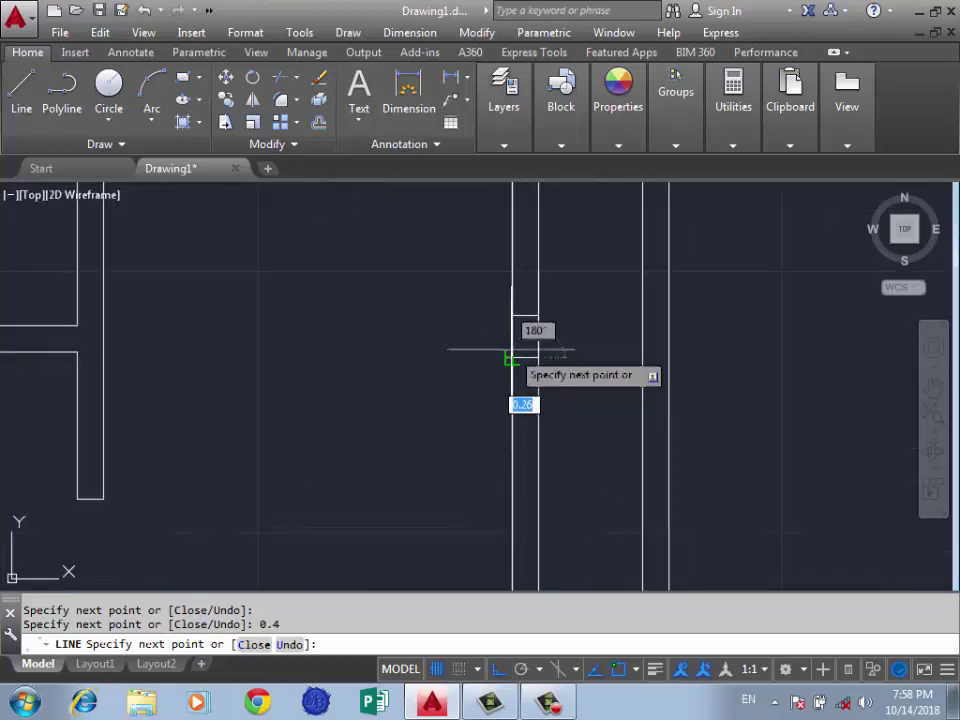
pyautogui.write('1')
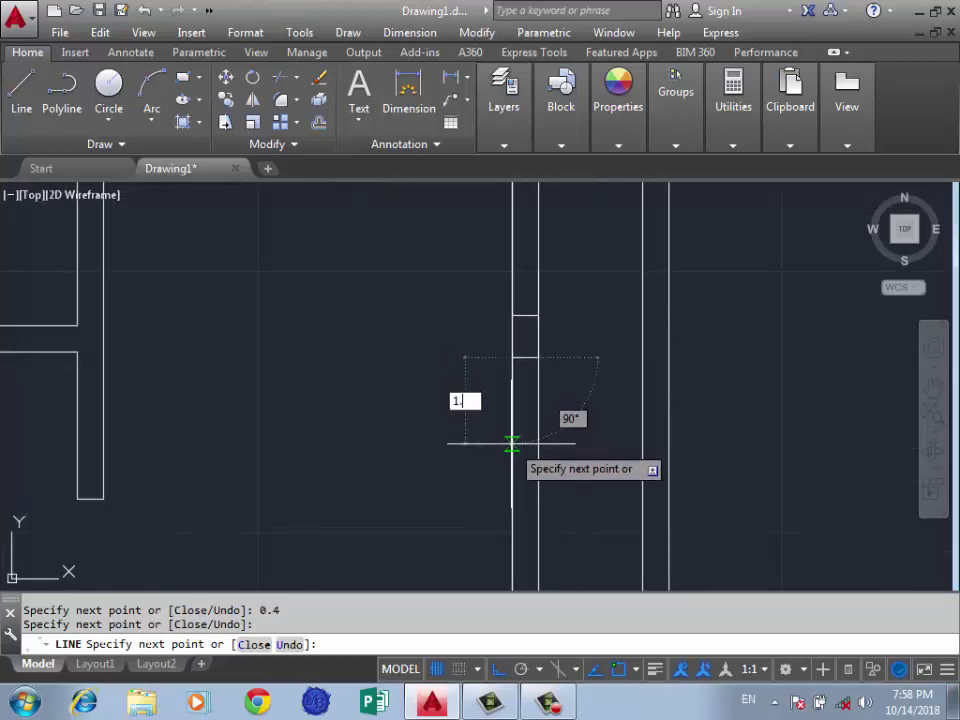
pyautogui.write('.5')
pyautogui.press('Return')
pyautogui.scroll(-2, 561, 404)
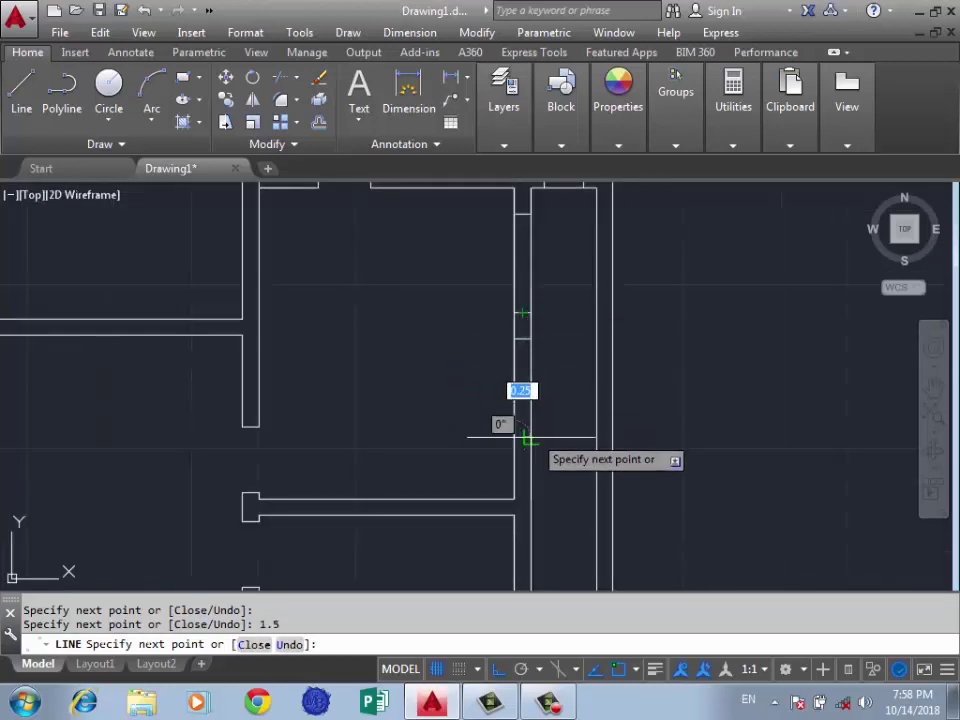
pyautogui.press('Return')
pyautogui.scroll(-2, 453, 341)
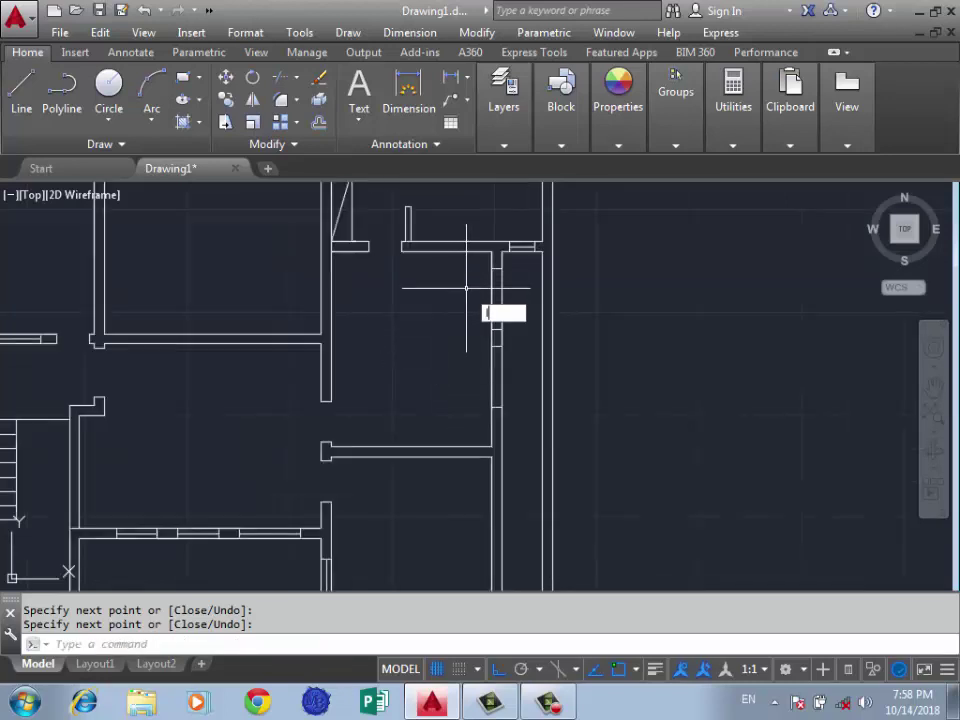
# Draw one more line across the wall beside the opening
pyautogui.write('L')
pyautogui.press('Return')
pyautogui.scroll(2, 466, 288)
pyautogui.click(471, 266)
pyautogui.scroll(1, 472, 266)
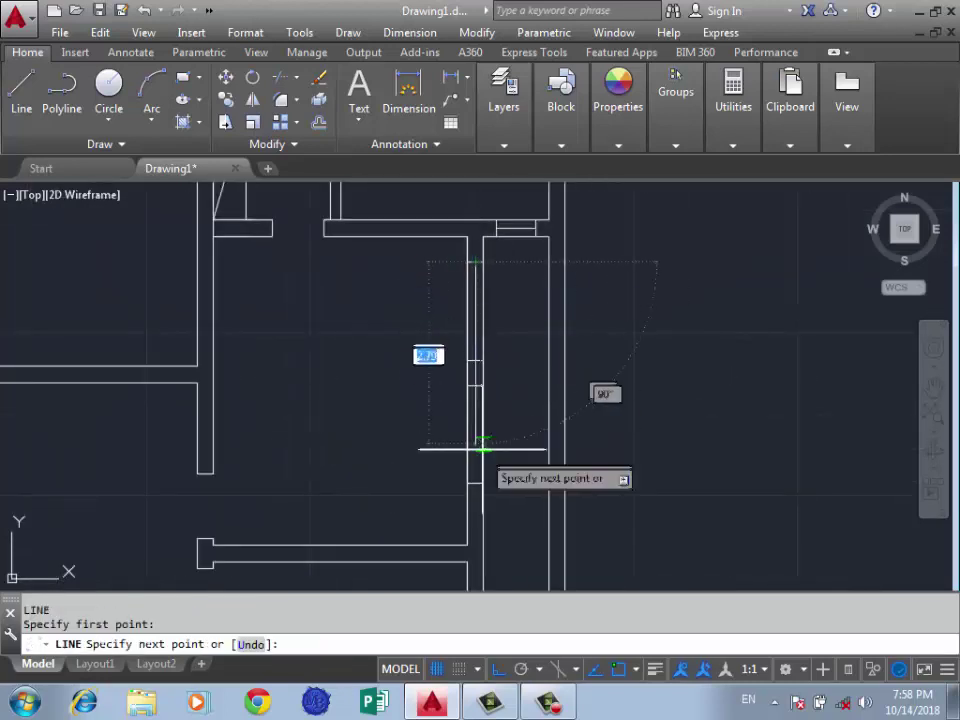
pyautogui.click(474, 482)
pyautogui.press('Return')
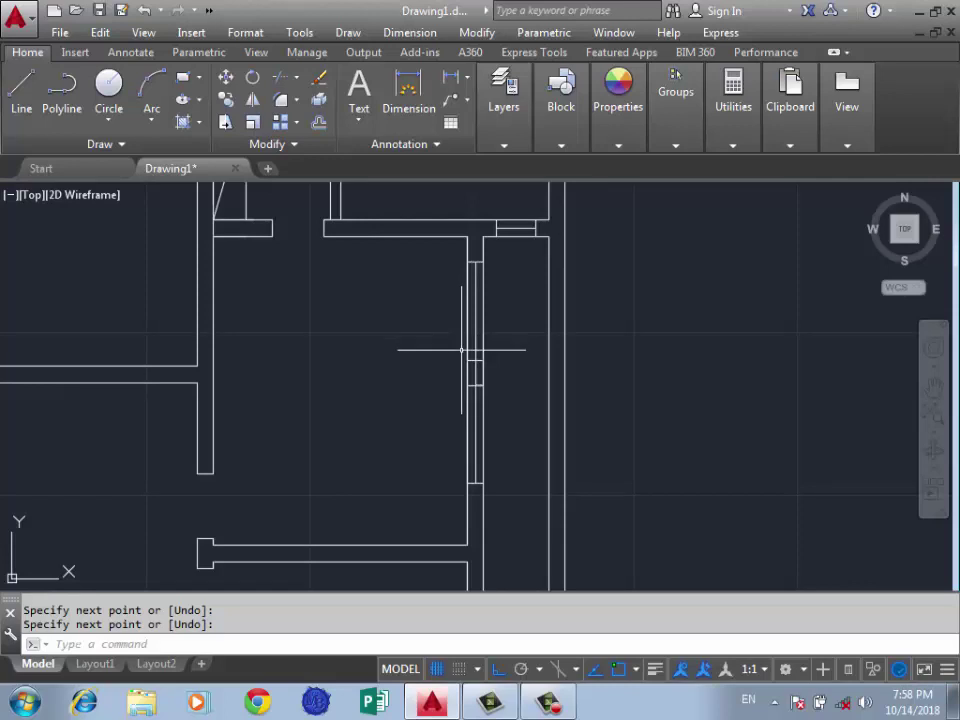
pyautogui.write('tr')
# Trim away the wall line segments inside the new rectangular opening in the right-hand interior wall
pyautogui.press('Return')
pyautogui.press('Return')
pyautogui.scroll(2, 470, 360)
pyautogui.click(469, 378)
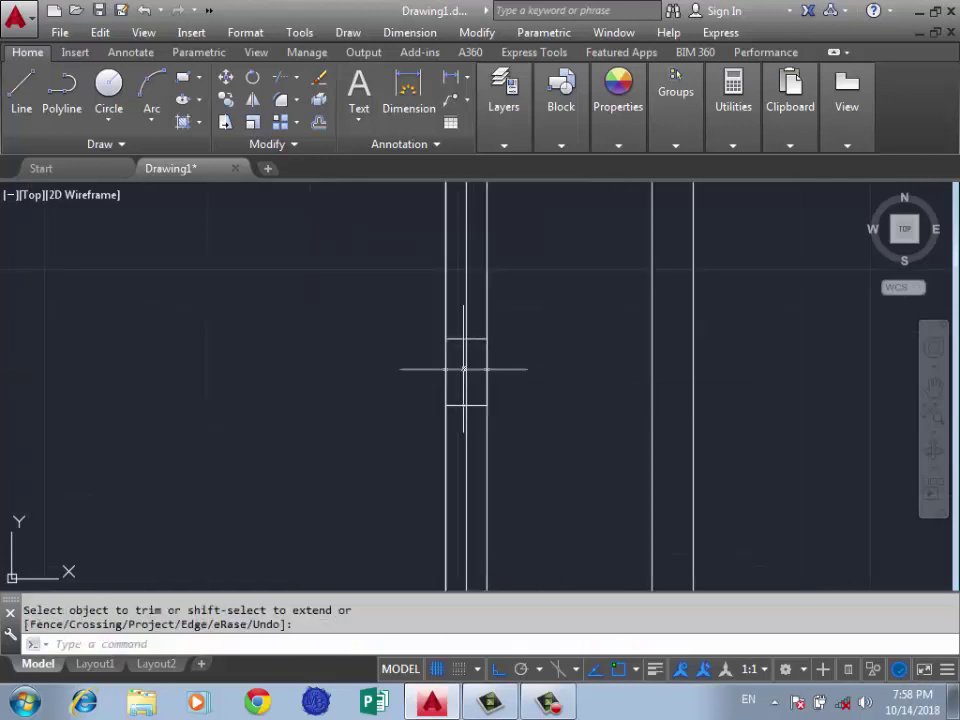
pyautogui.click(470, 364)
pyautogui.click(456, 379)
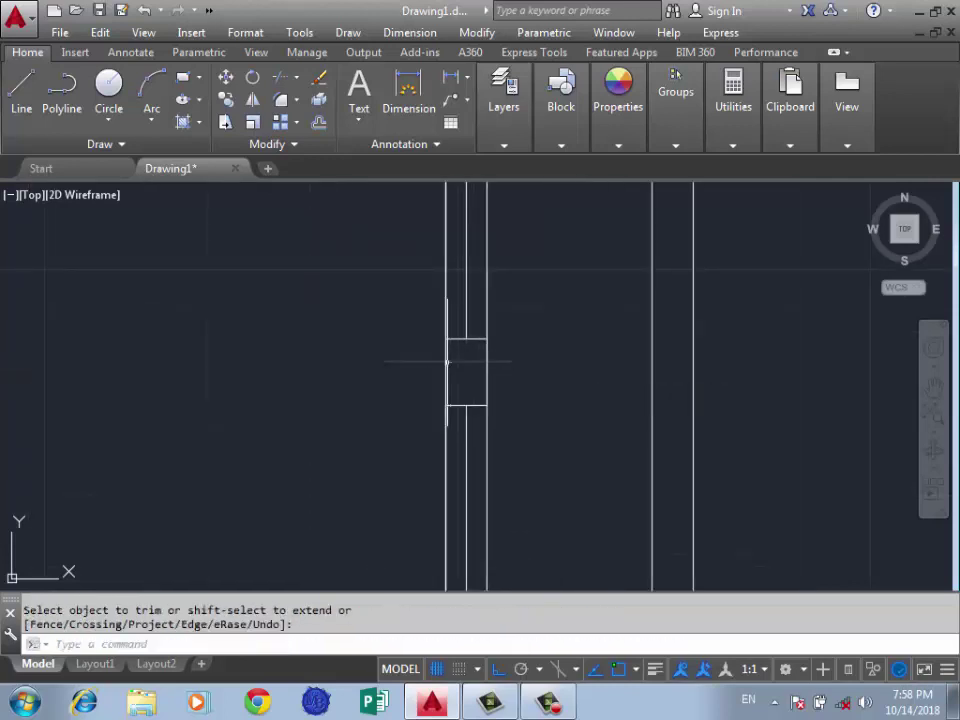
pyautogui.scroll(-2, 425, 349)
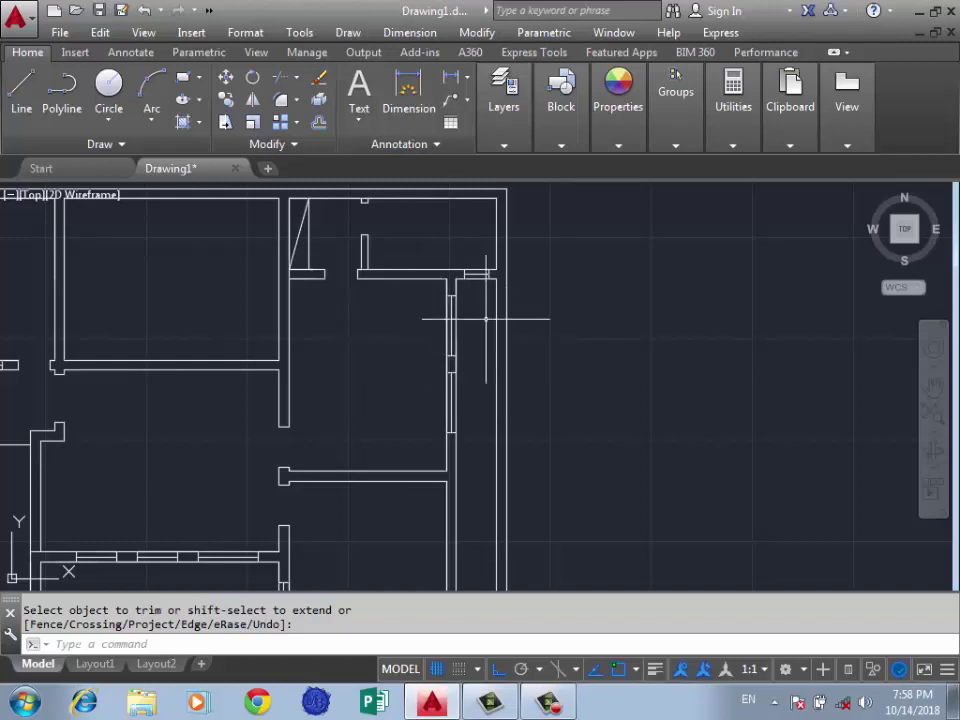
pyautogui.scroll(-2, 488, 341)
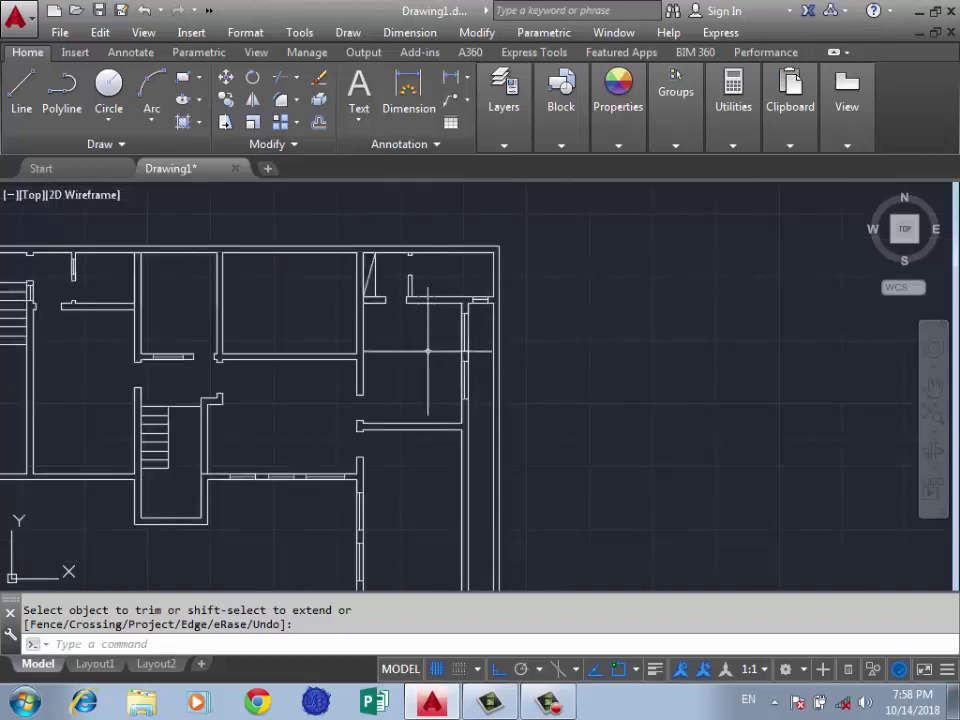
pyautogui.scroll(-2, 416, 381)
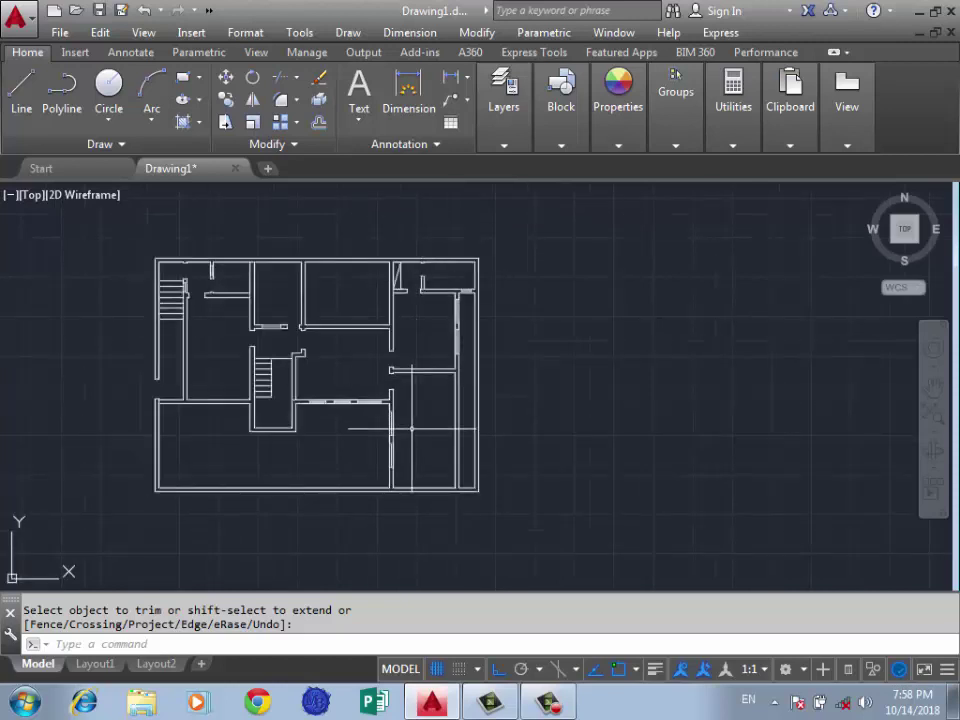
pyautogui.scroll(-3, 349, 405)
pyautogui.scroll(1, 340, 380)
pyautogui.scroll(5, 368, 394)
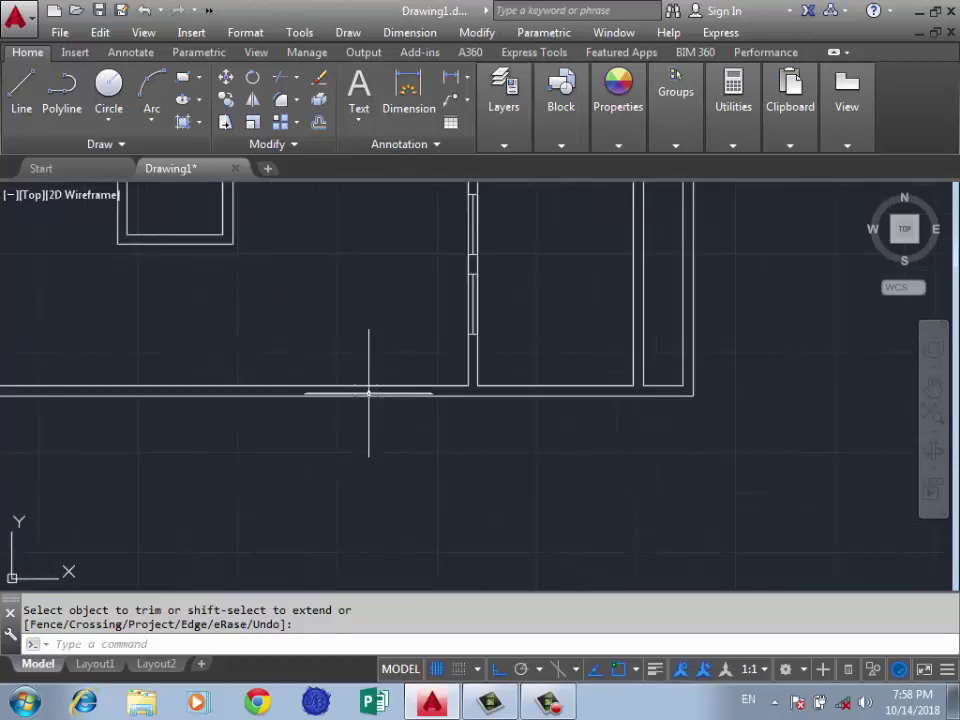
pyautogui.write('L')
pyautogui.press('Return')
# Draw a helper line from the wall junction and trim the lower-left room's bottom wall lines
pyautogui.click(465, 389)
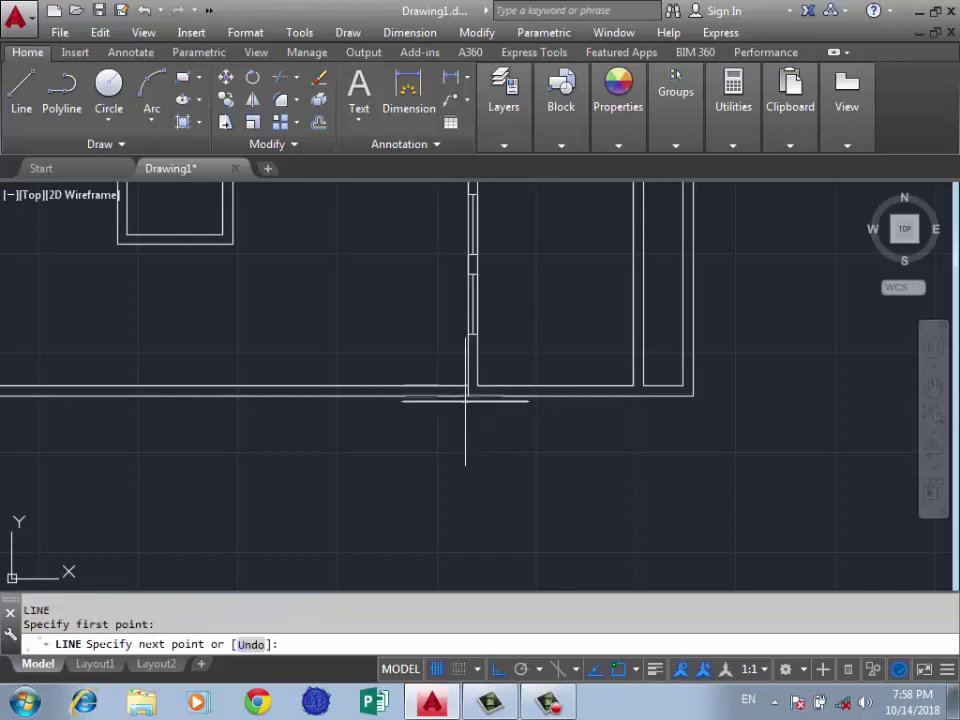
pyautogui.scroll(-2, 586, 411)
pyautogui.scroll(2, 321, 401)
pyautogui.scroll(2, 321, 392)
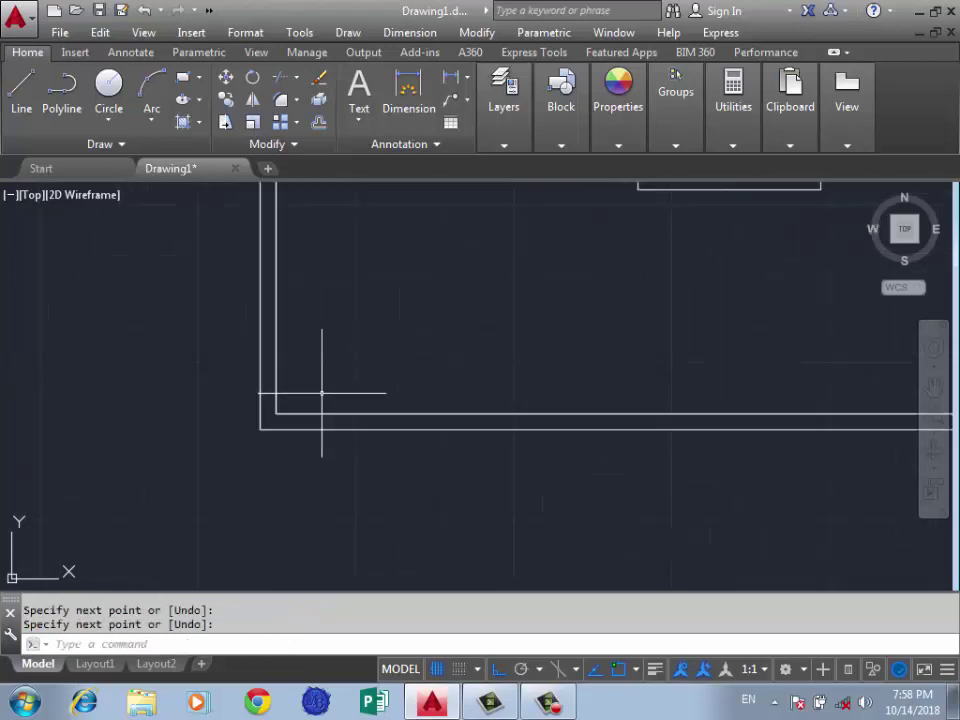
pyautogui.scroll(-4, 350, 331)
pyautogui.scroll(2, 501, 307)
pyautogui.write('tr')
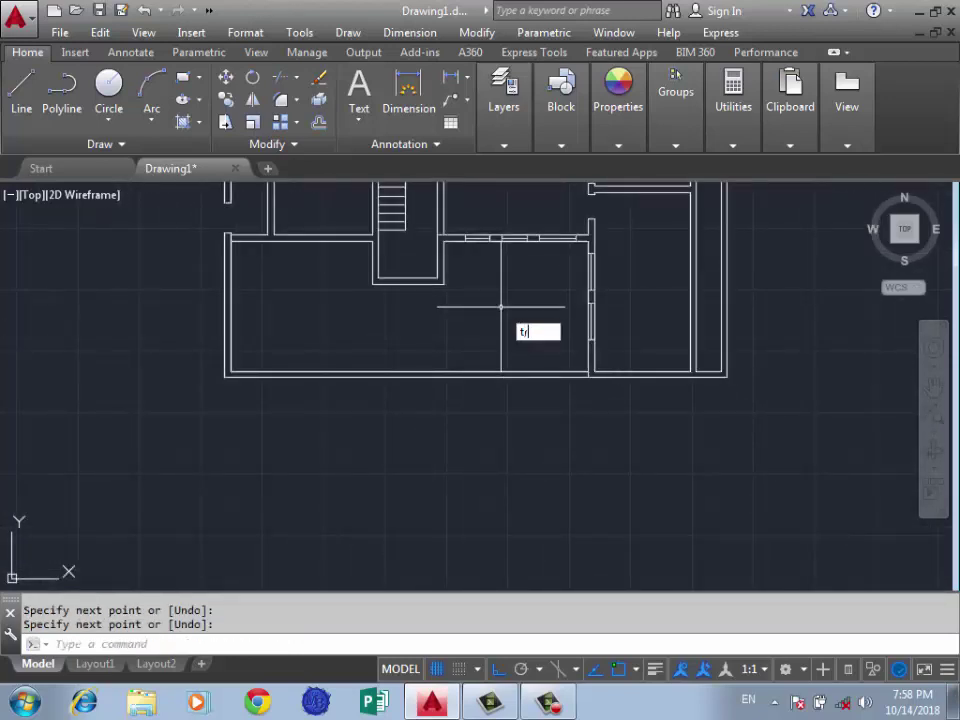
pyautogui.press('Return')
pyautogui.press('Return')
pyautogui.click(476, 332)
pyautogui.press('Escape')
pyautogui.click(473, 364)
# Erase the leftover vertical line below the lower-left room
pyautogui.click(394, 423)
pyautogui.press('Delete')
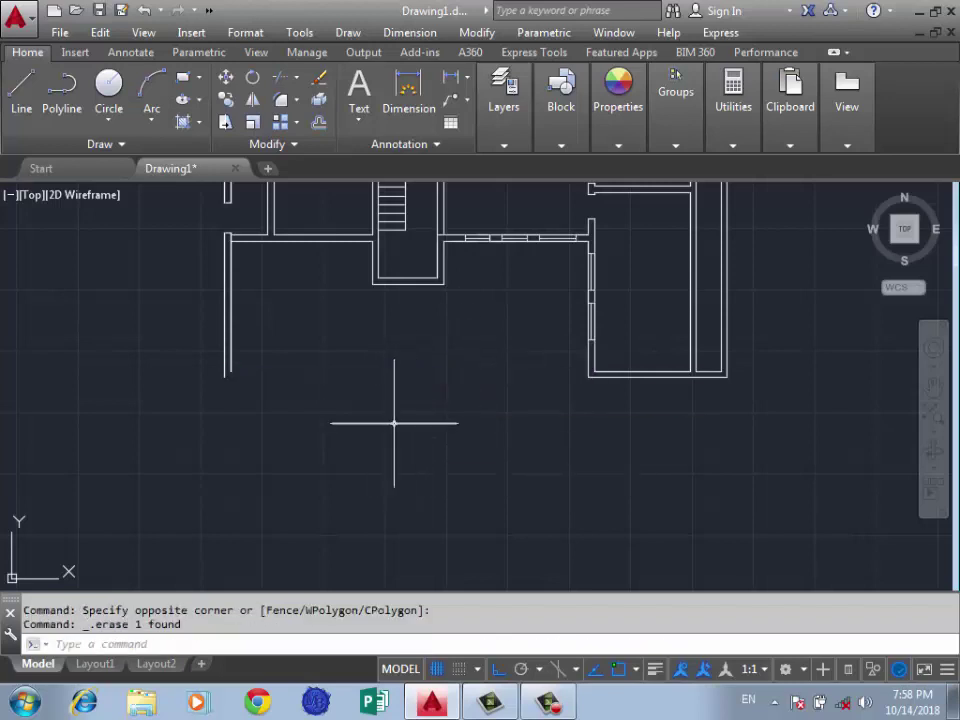
pyautogui.scroll(-2, 380, 414)
pyautogui.scroll(-3, 555, 390)
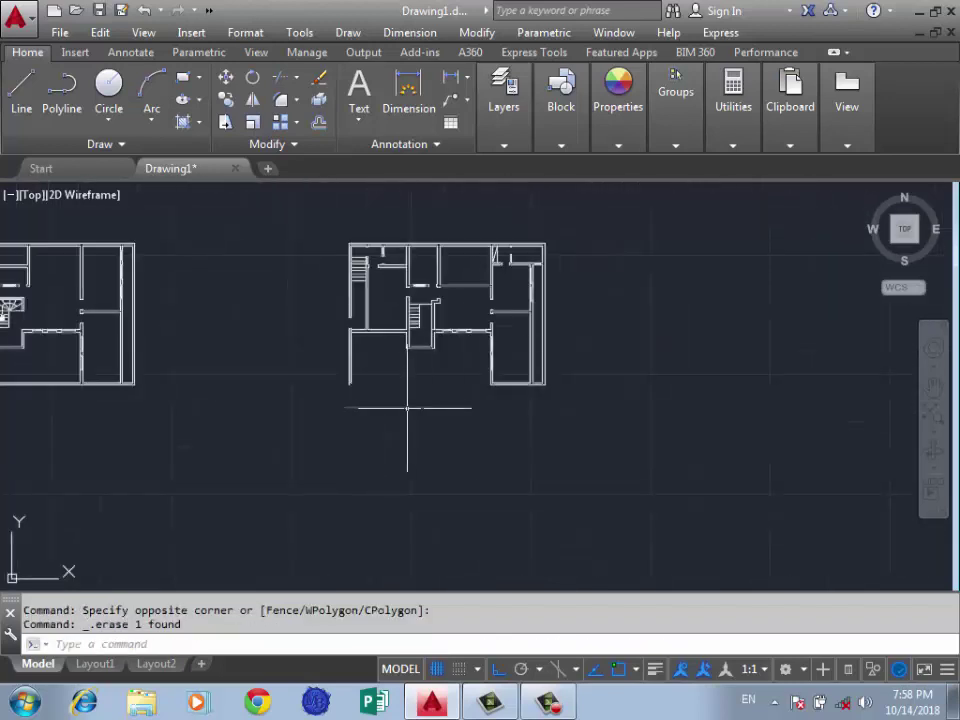
pyautogui.scroll(2, 553, 289)
pyautogui.scroll(3, 508, 289)
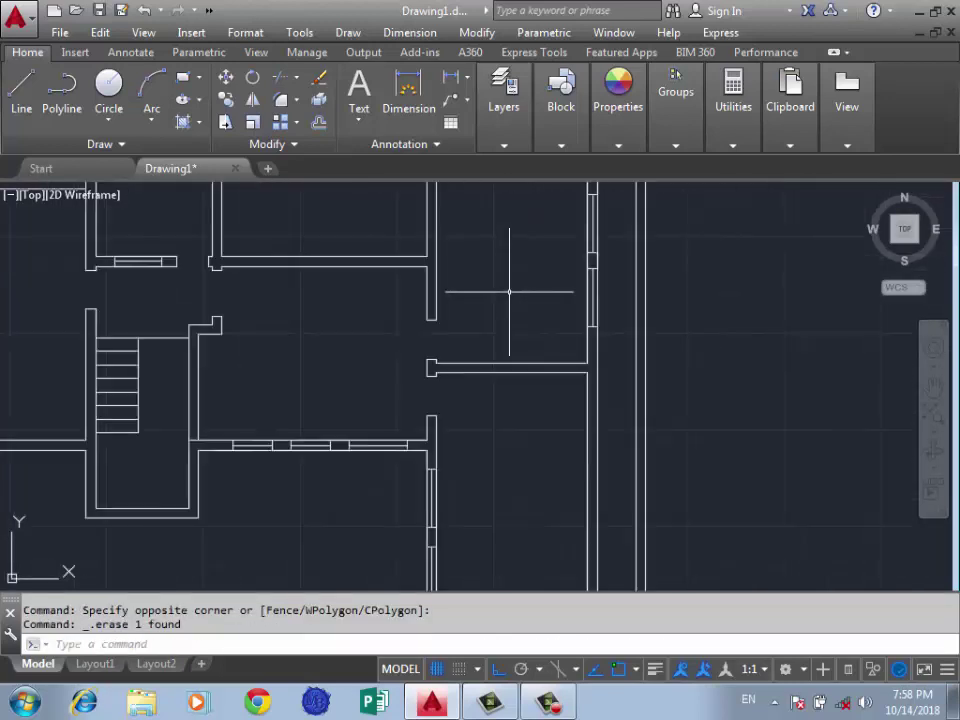
pyautogui.scroll(-1, 487, 306)
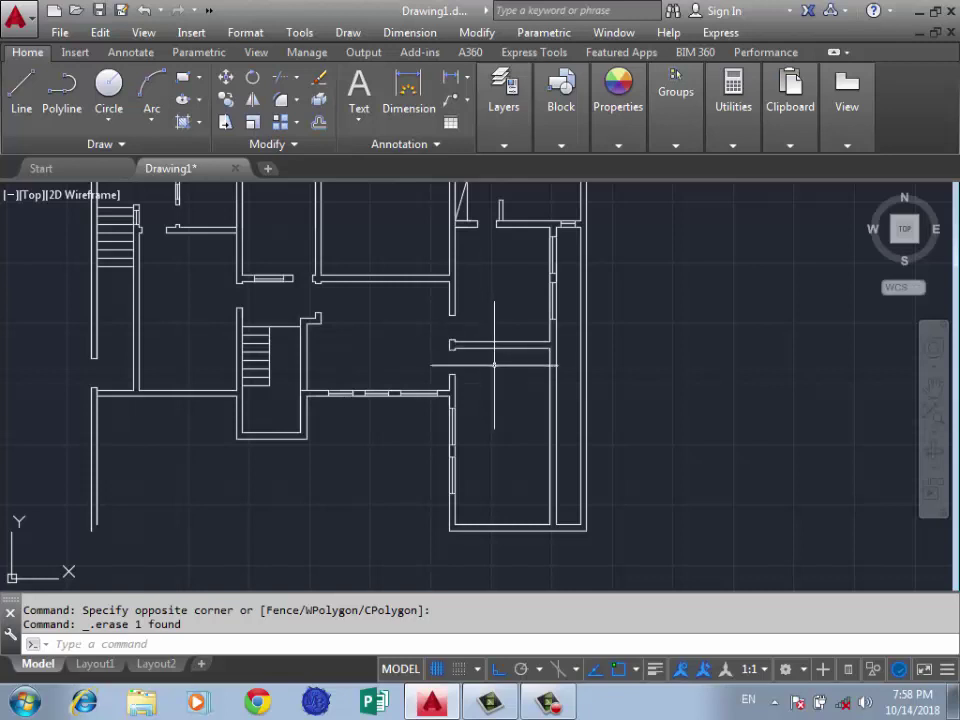
pyautogui.scroll(2, 494, 365)
pyautogui.write('c')
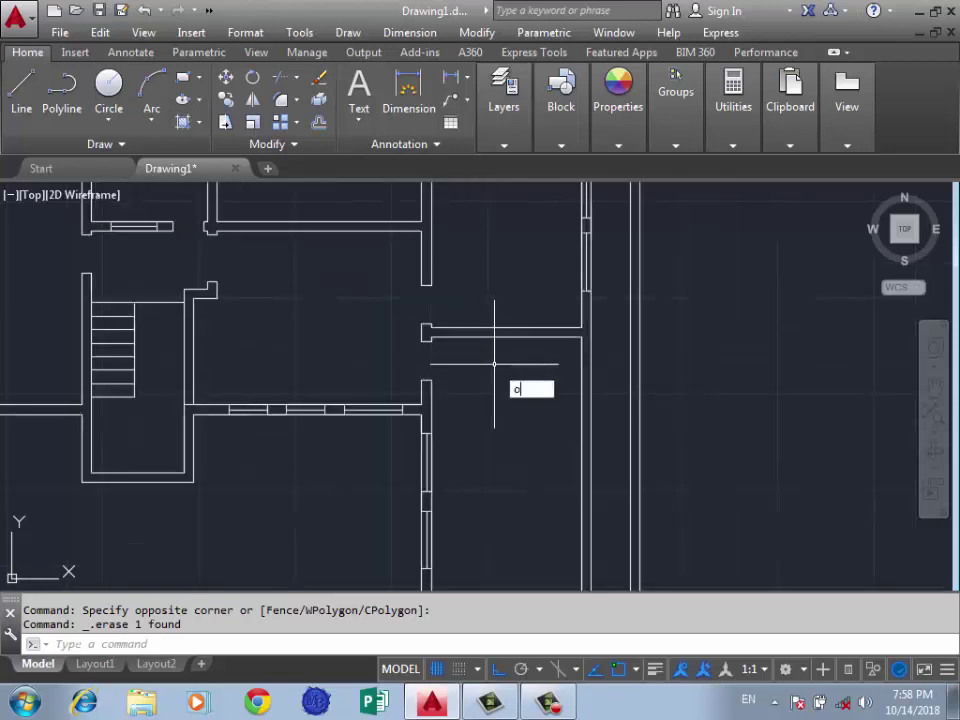
pyautogui.press('Return')
pyautogui.press('Return')
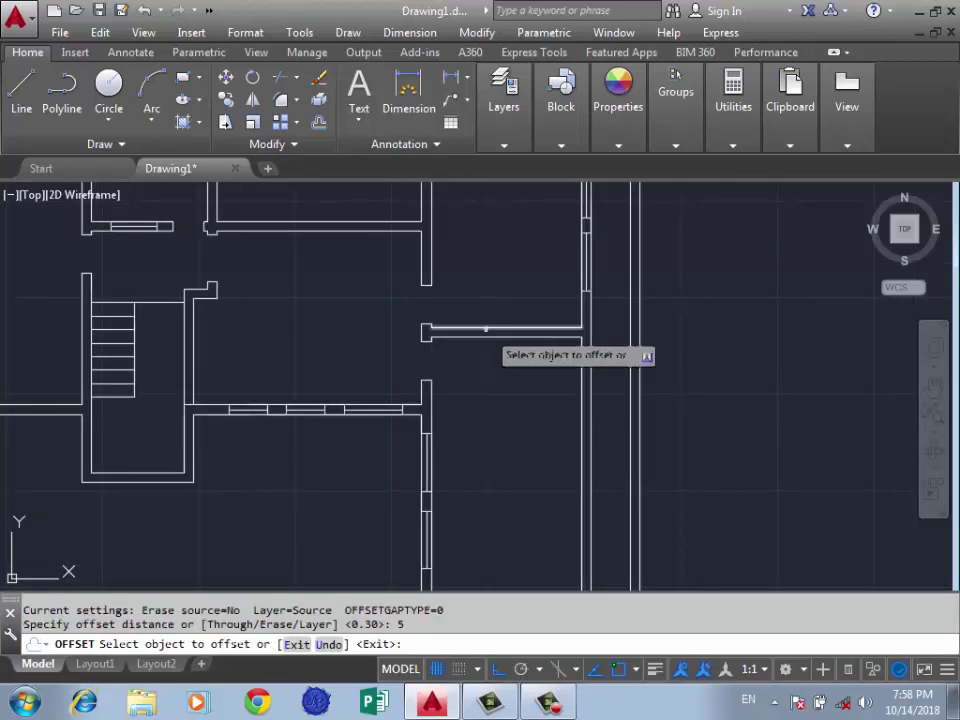
# Place an offset copy of the wall line below it at distance 5
pyautogui.click(490, 337)
pyautogui.click(476, 430)
pyautogui.scroll(-1, 478, 440)
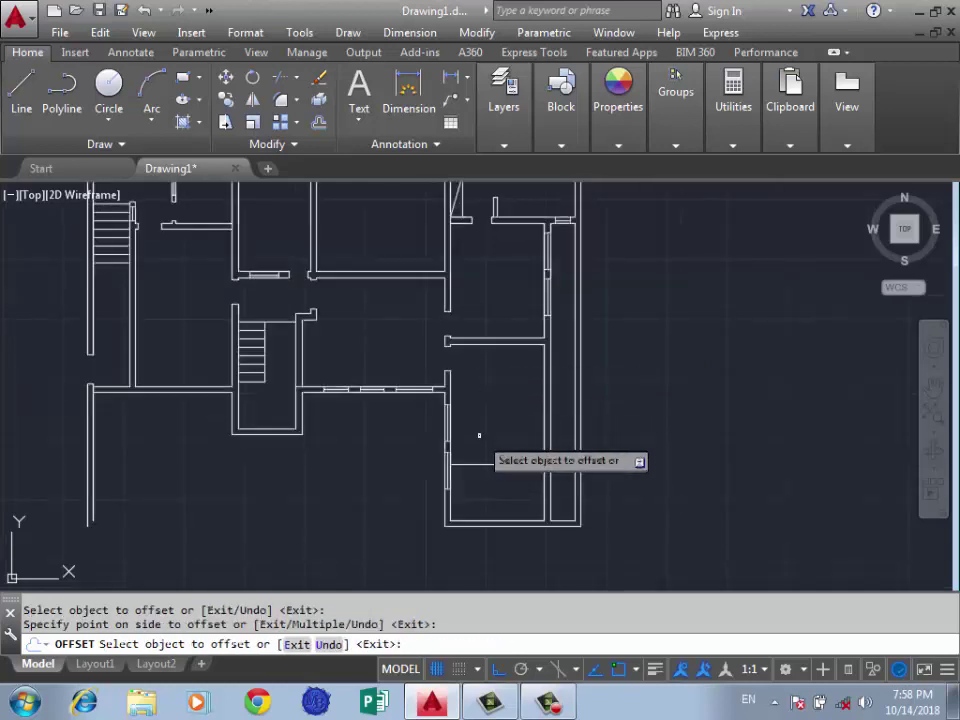
pyautogui.press('Return')
# Make a 0.25 parallel copy of the lower-right room's horizontal line
pyautogui.scroll(1, 488, 454)
pyautogui.press('Return')
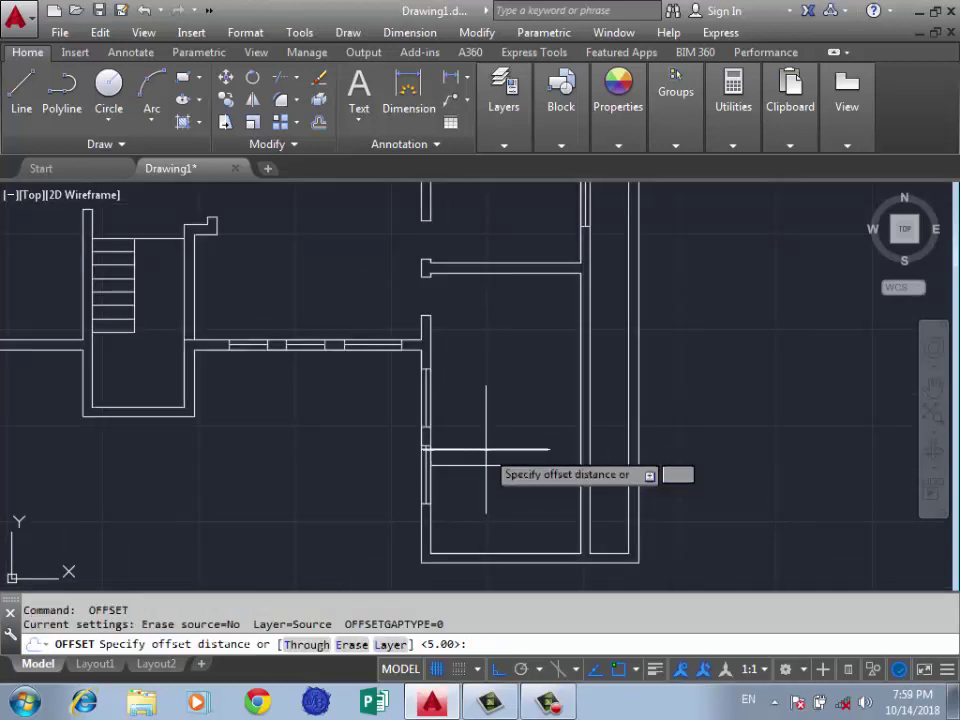
pyautogui.write('0.25')
pyautogui.press('Return')
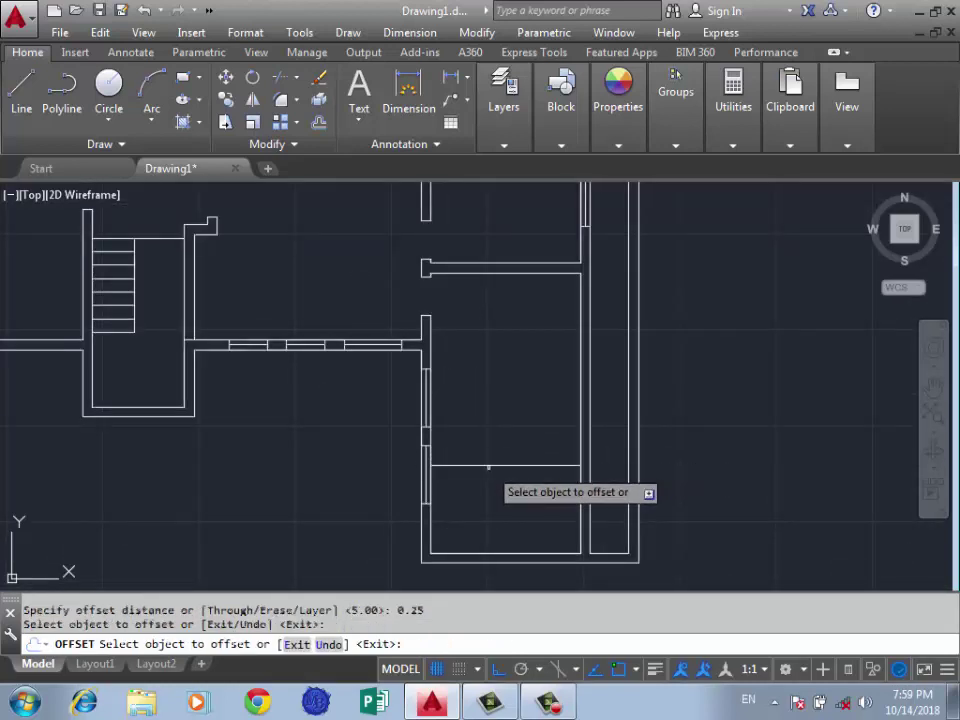
pyautogui.click(487, 464)
pyautogui.click(487, 492)
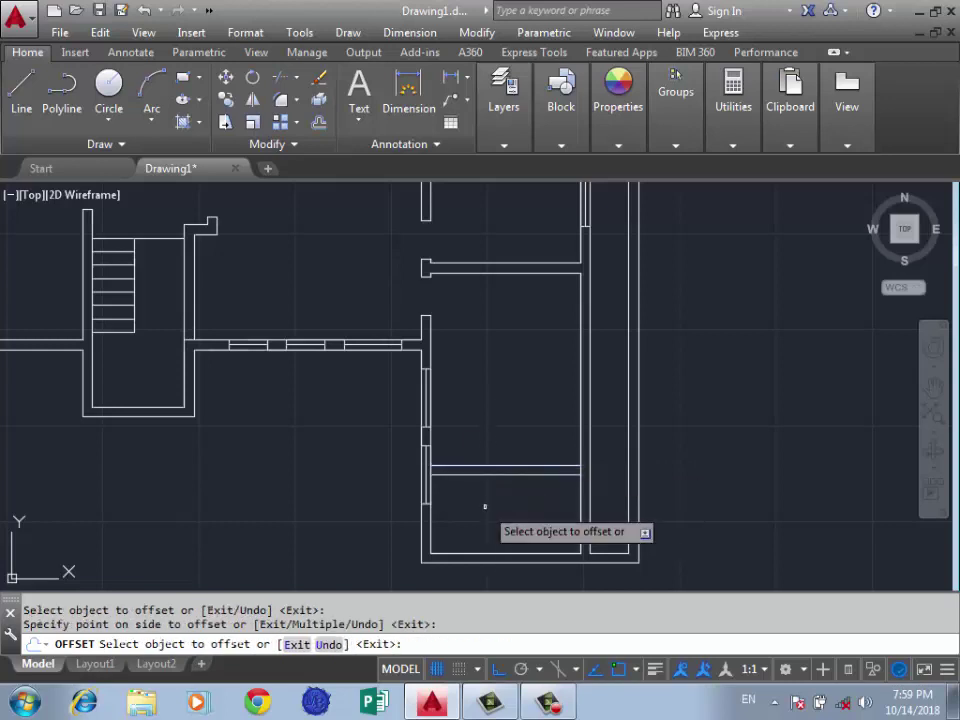
pyautogui.press('Return')
# Erase the two short leftover lines and a stray short line at the wall junction
pyautogui.scroll(3, 424, 457)
pyautogui.click(415, 374)
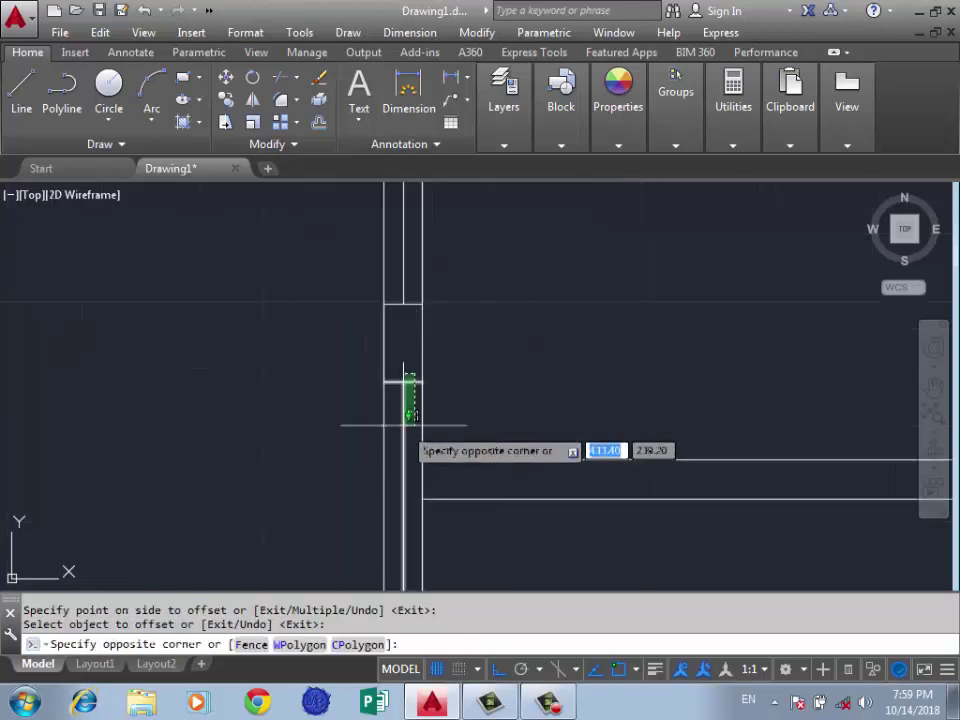
pyautogui.click(395, 428)
pyautogui.press('Delete')
pyautogui.scroll(-3, 386, 343)
pyautogui.scroll(3, 386, 343)
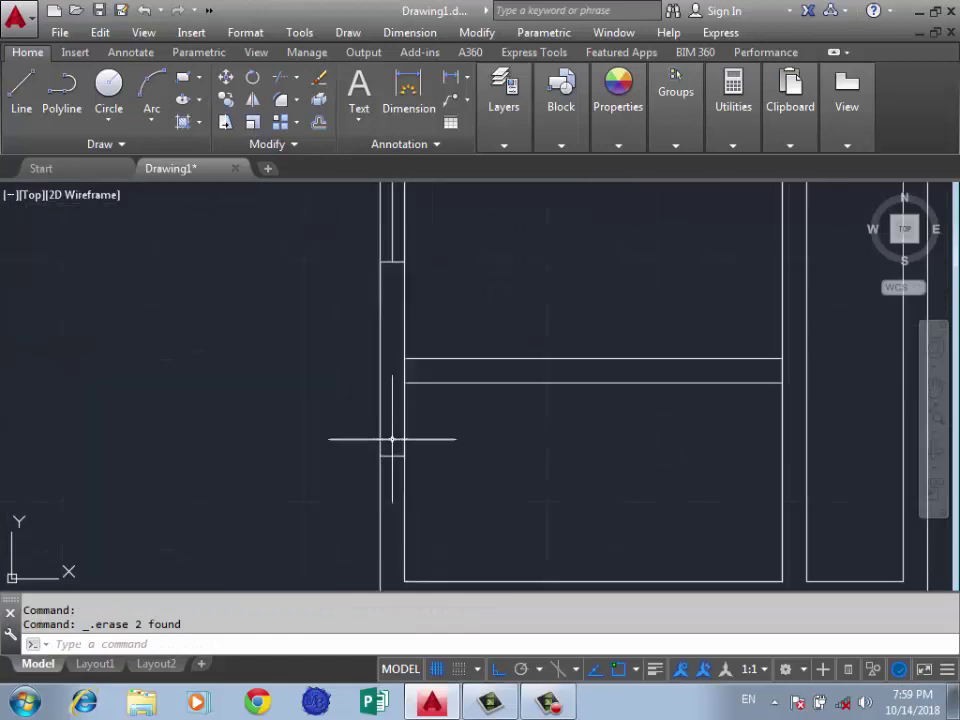
pyautogui.click(392, 444)
pyautogui.click(400, 452)
pyautogui.press('Delete')
# Erase the horizontal stub, the centre vertical line and the last stray line
pyautogui.scroll(-3, 418, 396)
pyautogui.scroll(2, 418, 396)
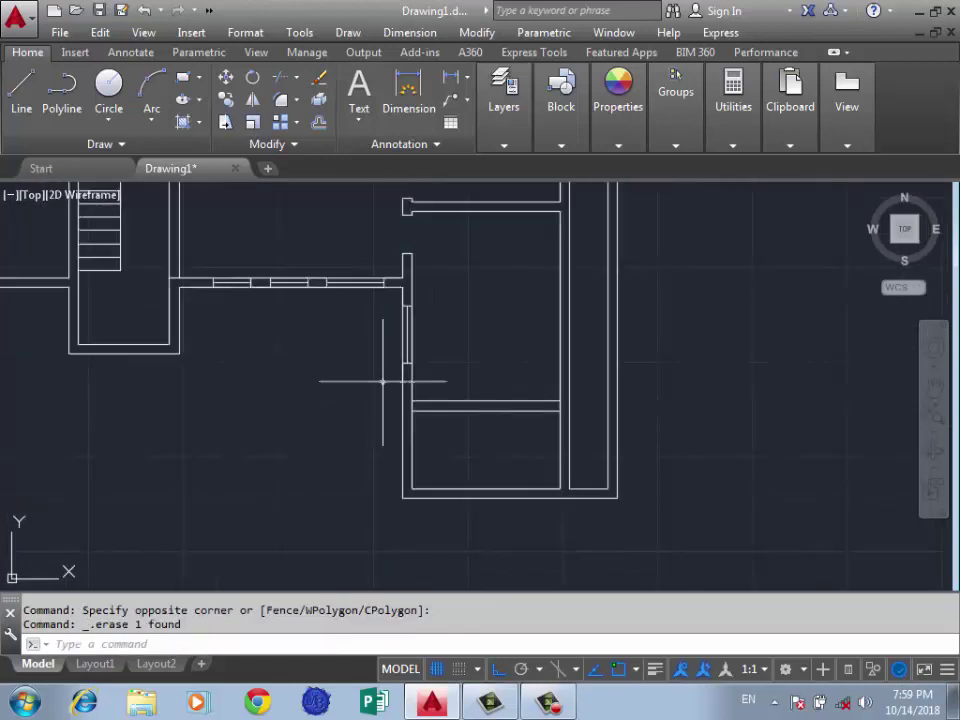
pyautogui.scroll(3, 396, 289)
pyautogui.click(355, 270)
pyautogui.click(340, 295)
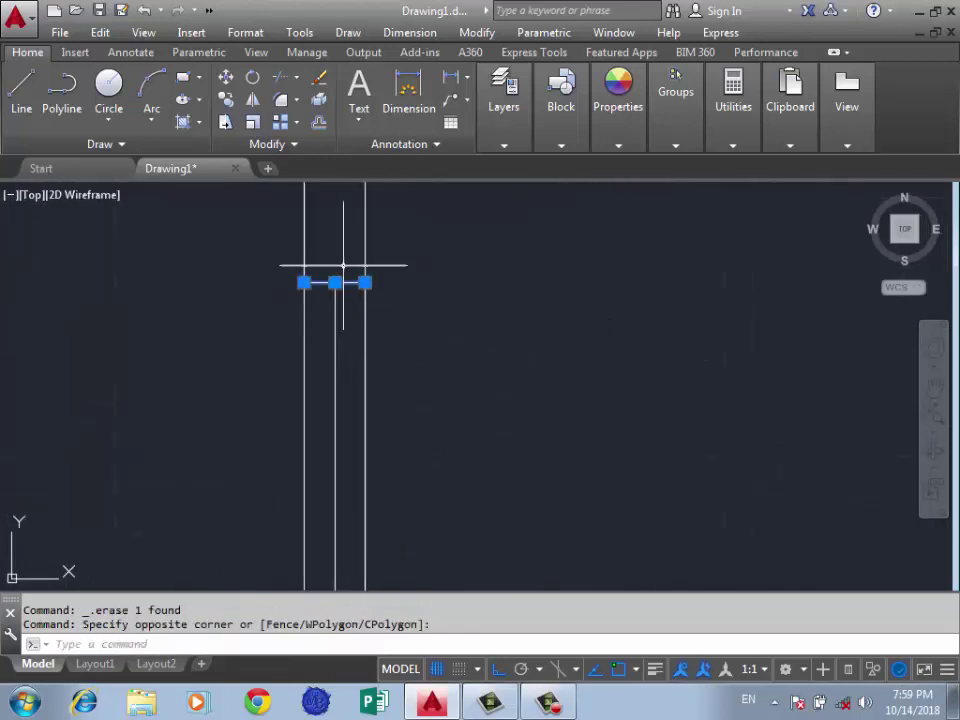
pyautogui.click(334, 326)
pyautogui.press('Delete')
pyautogui.scroll(-2, 317, 236)
pyautogui.scroll(2, 330, 392)
pyautogui.click(347, 400)
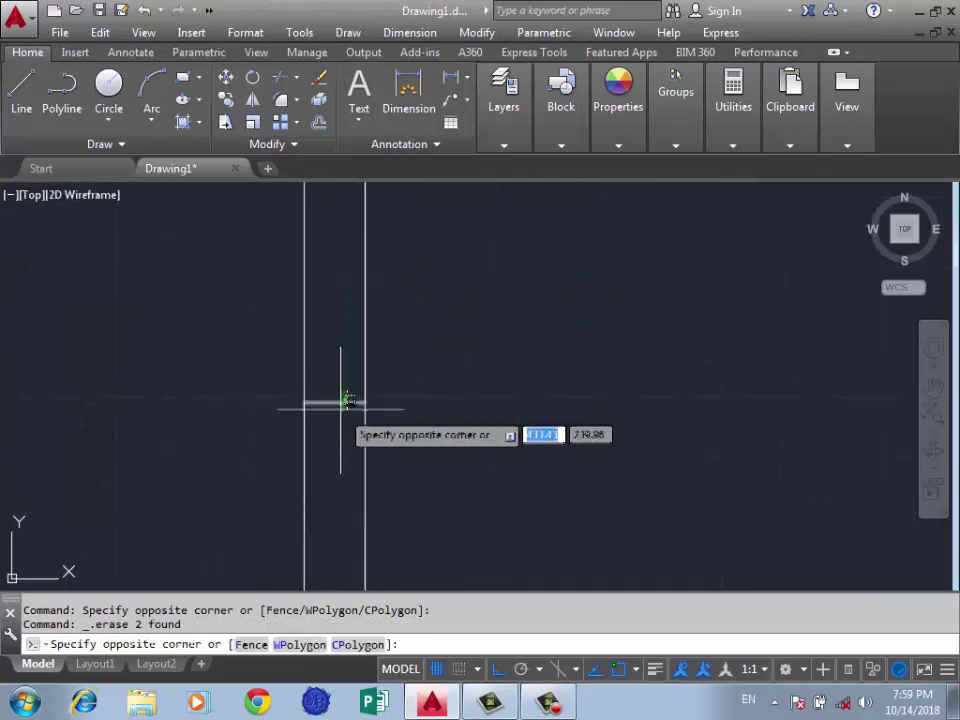
pyautogui.click(347, 400)
pyautogui.press('Delete')
pyautogui.scroll(-2, 340, 380)
pyautogui.scroll(-1, 322, 339)
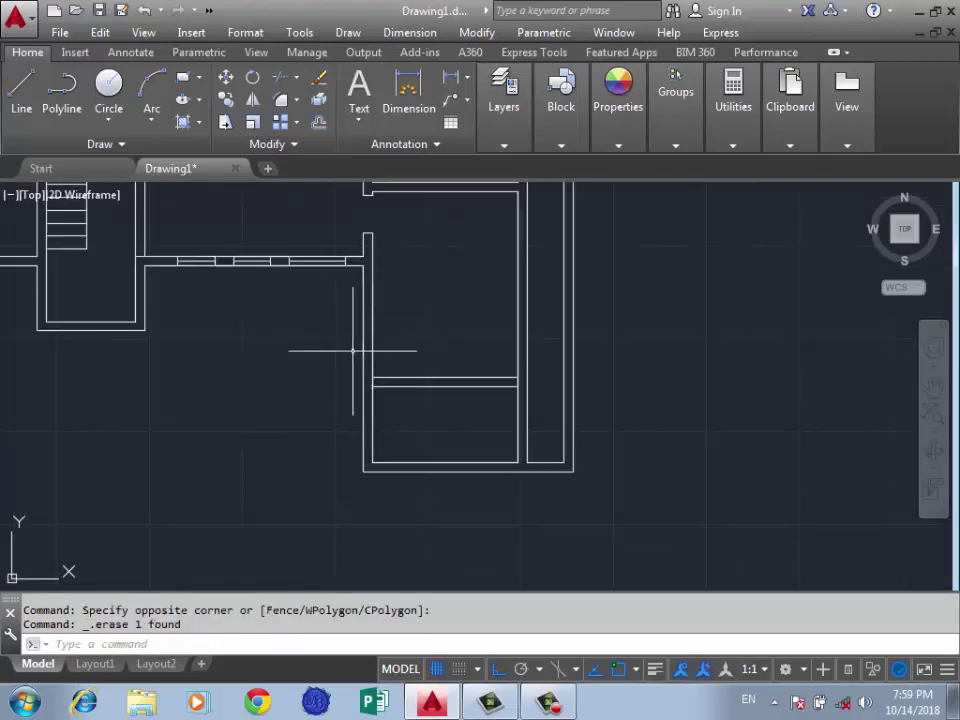
# Extend the horizontal partition wall lines through to the outer right wall
pyautogui.write('x')
pyautogui.press('Return')
pyautogui.press('Return')
pyautogui.click(411, 360)
pyautogui.click(353, 428)
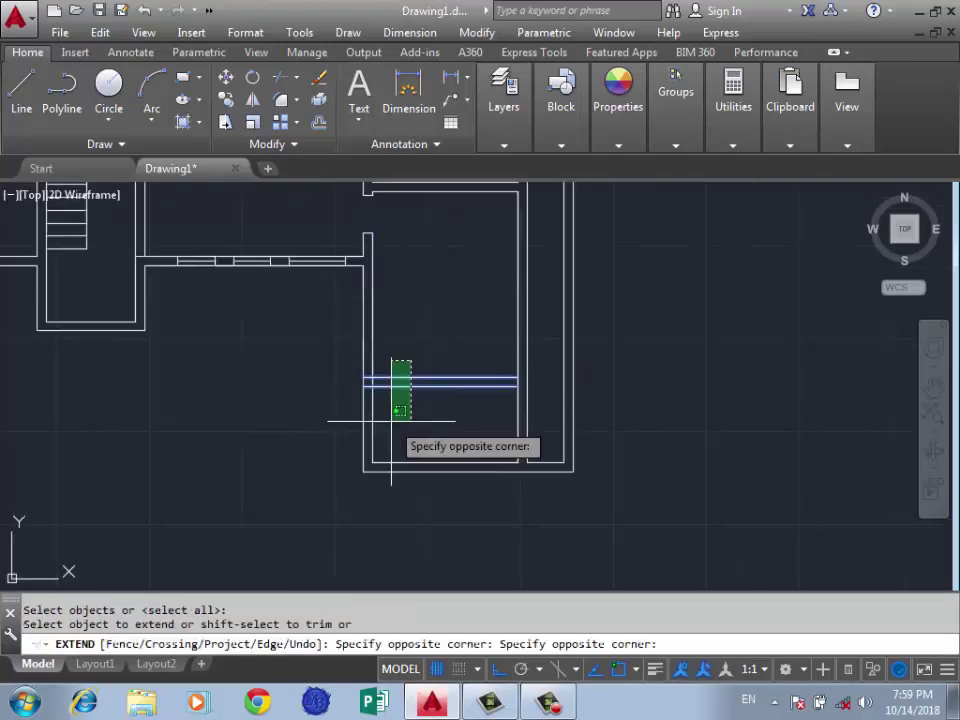
pyautogui.click(392, 428)
pyautogui.click(510, 365)
pyautogui.click(489, 403)
pyautogui.press('Return')
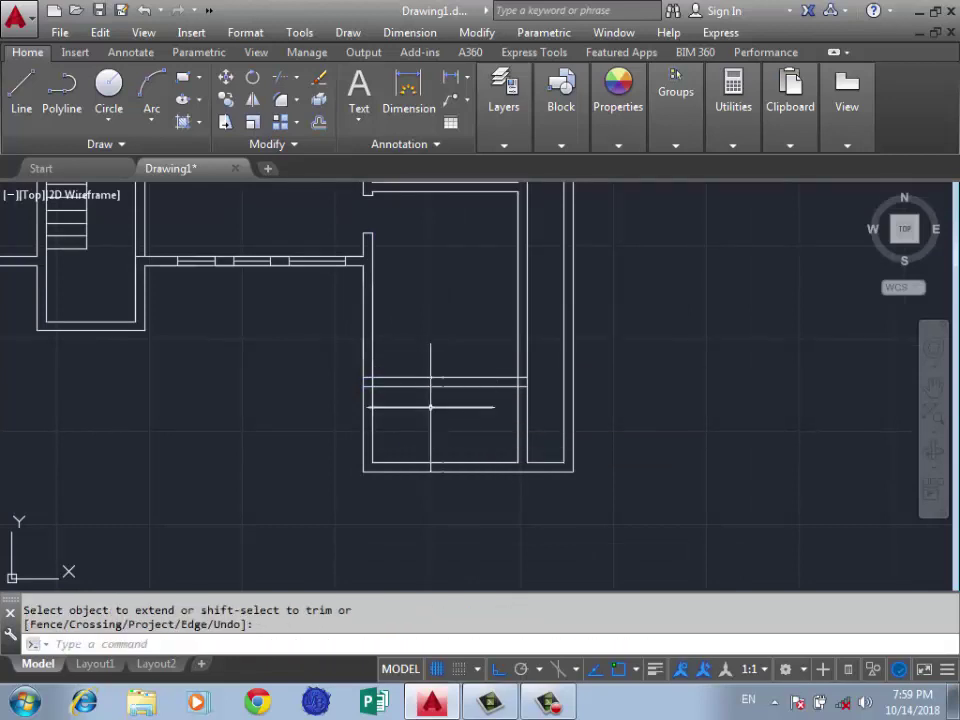
pyautogui.click(495, 365)
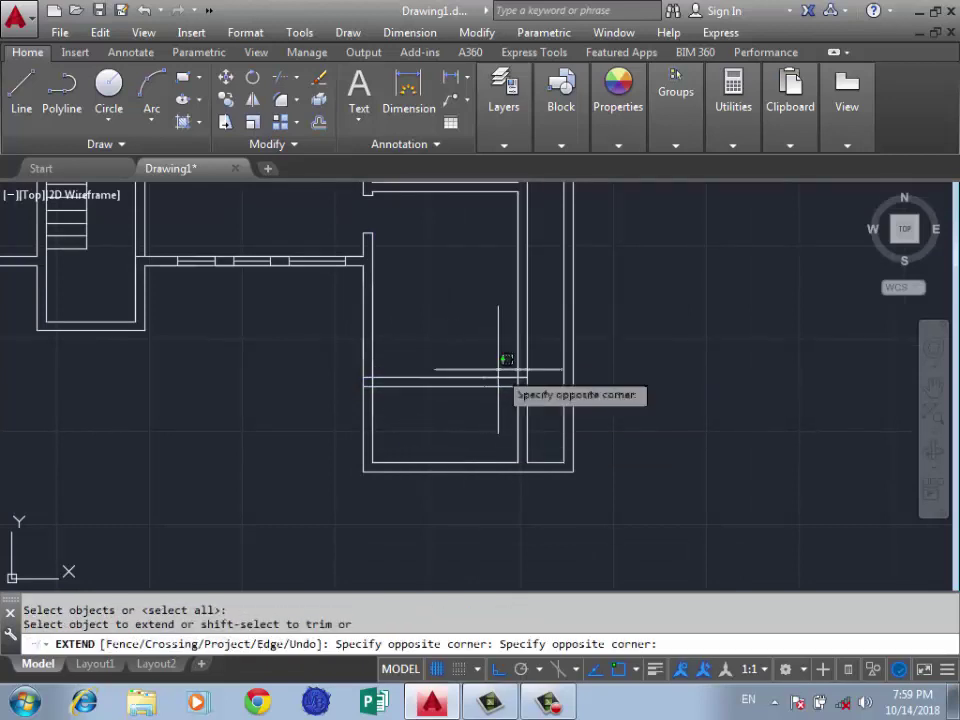
pyautogui.click(469, 411)
pyautogui.write('tr')
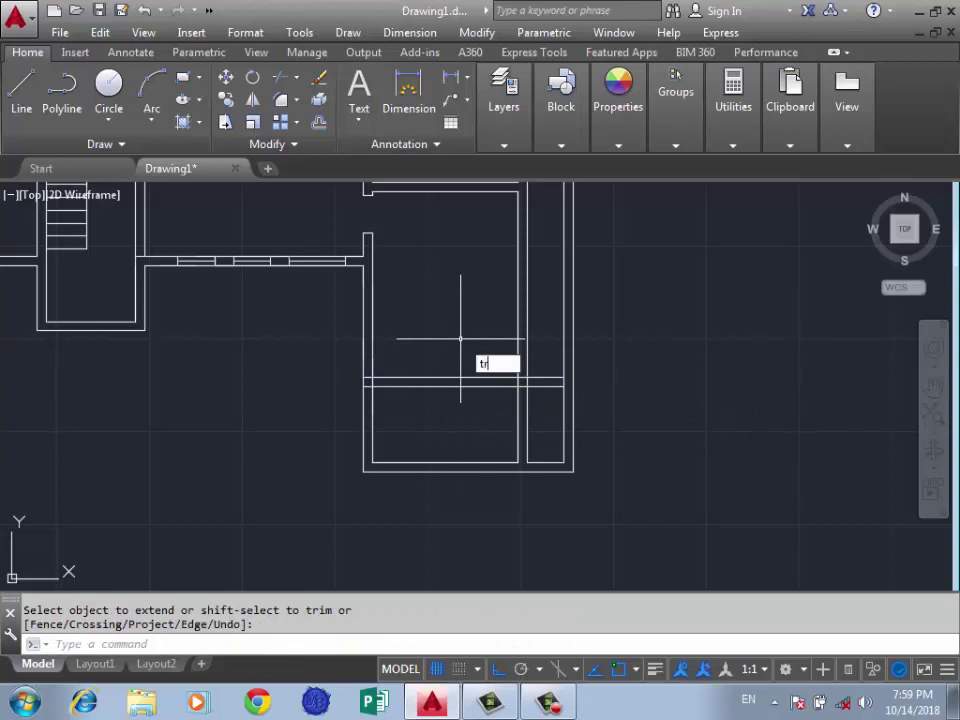
# Trim the vertical wall lines below the partition and at the corner
pyautogui.press('Return')
pyautogui.press('Return')
pyautogui.click(551, 414)
pyautogui.click(471, 422)
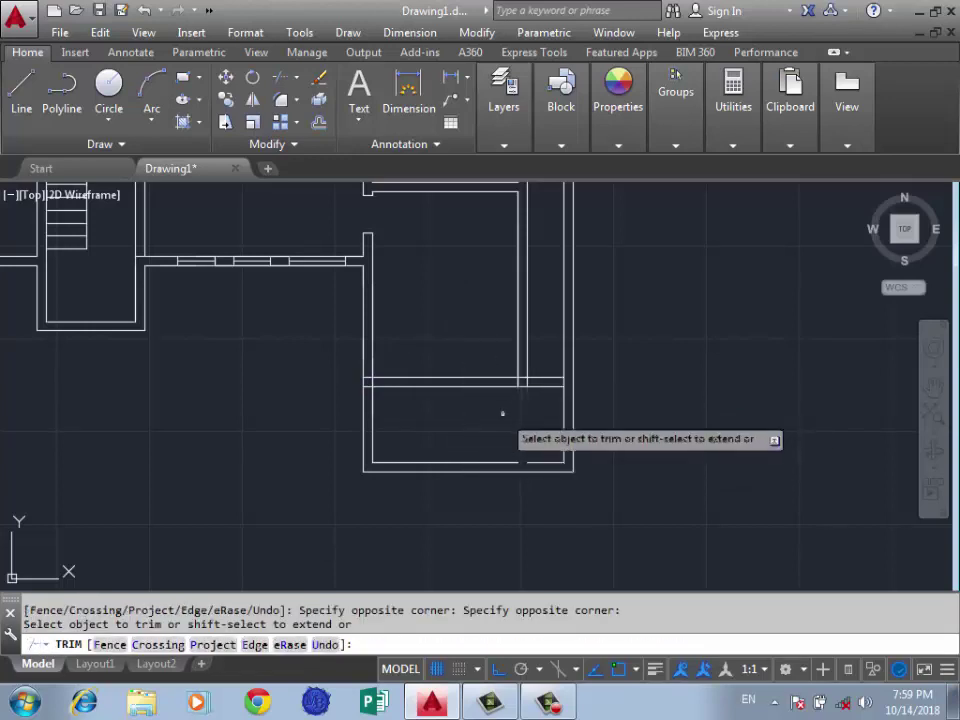
pyautogui.scroll(5, 502, 413)
pyautogui.click(536, 368)
pyautogui.click(420, 368)
pyautogui.click(502, 352)
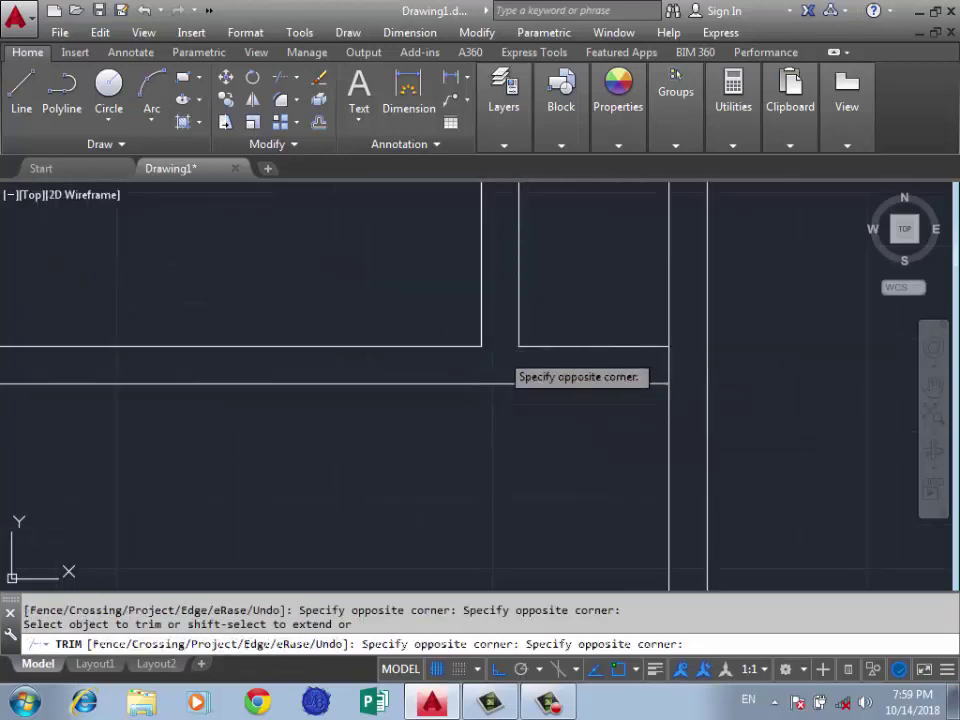
pyautogui.click(681, 368)
# Trim the leftover vertical line and remaining wall lines at the corner
pyautogui.click(713, 358)
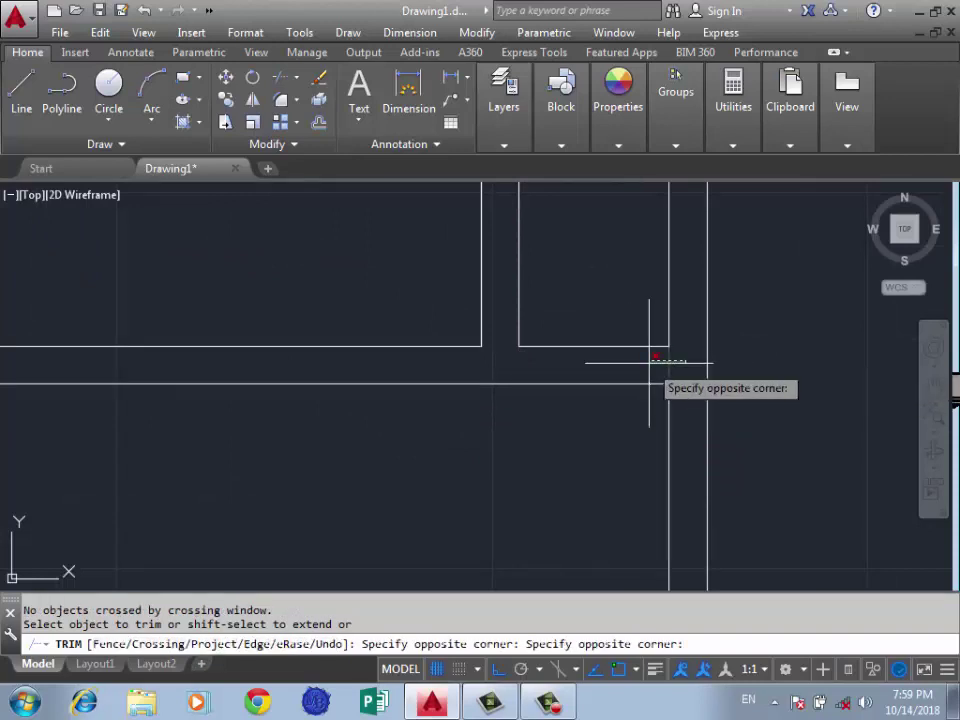
pyautogui.click(649, 363)
pyautogui.scroll(-3, 771, 354)
pyautogui.scroll(2, 572, 364)
pyautogui.scroll(3, 561, 332)
pyautogui.click(561, 332)
pyautogui.click(534, 310)
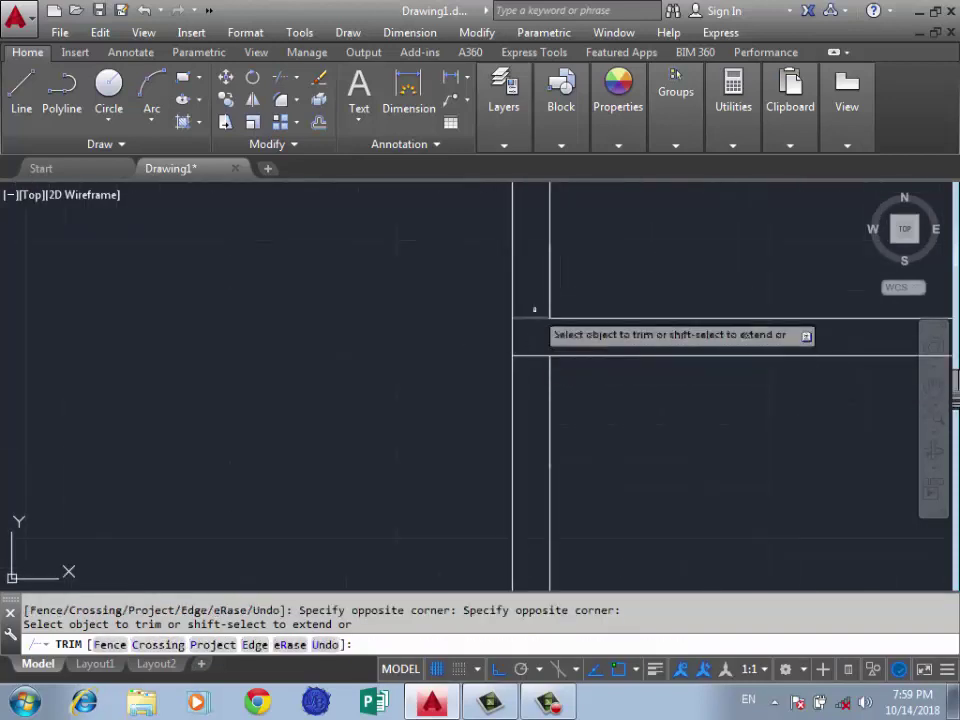
pyautogui.click(534, 310)
pyautogui.click(537, 386)
pyautogui.scroll(-4, 495, 310)
pyautogui.press('Return')
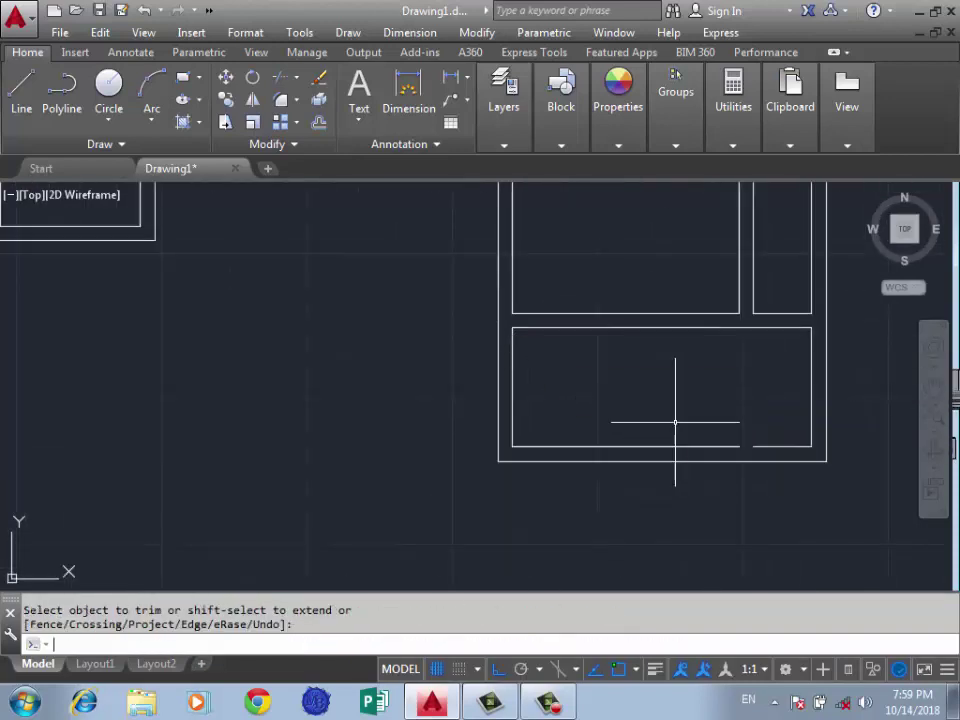
# Extend the lower-right room's bottom wall line to close the gap
pyautogui.write('x')
pyautogui.press('Return')
pyautogui.press('Return')
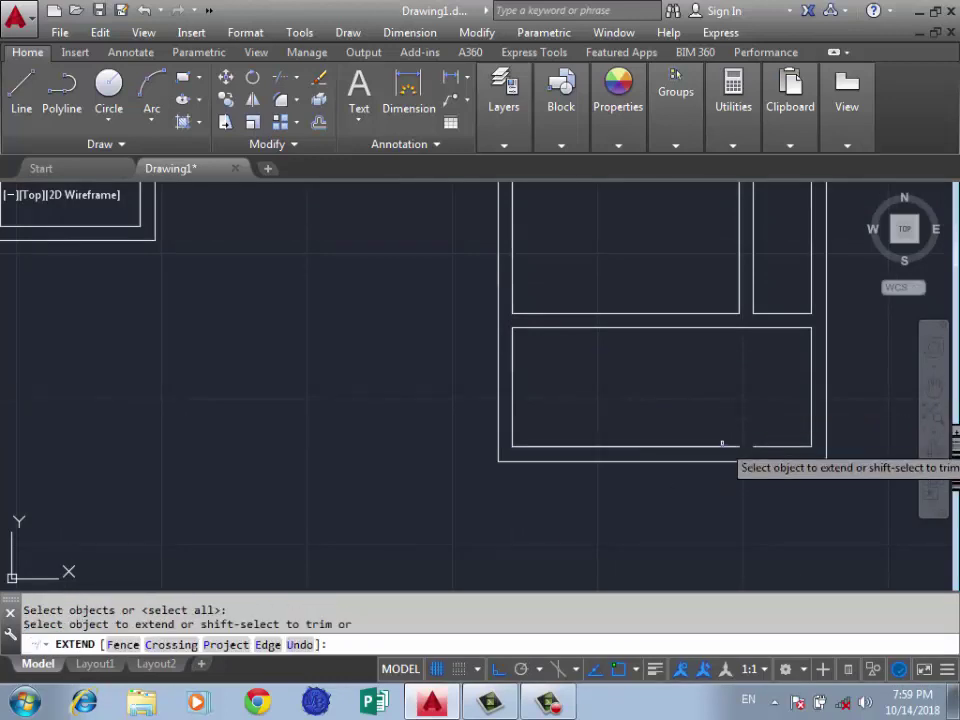
pyautogui.click(721, 446)
pyautogui.press('Return')
pyautogui.scroll(-3, 454, 401)
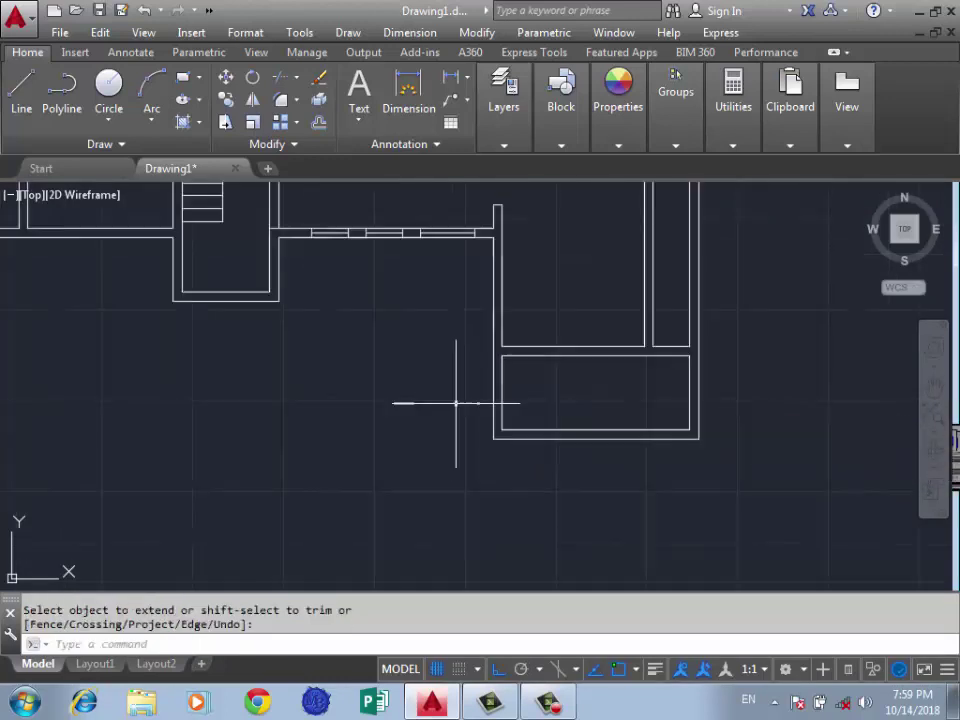
pyautogui.scroll(-2, 518, 369)
pyautogui.scroll(2, 515, 326)
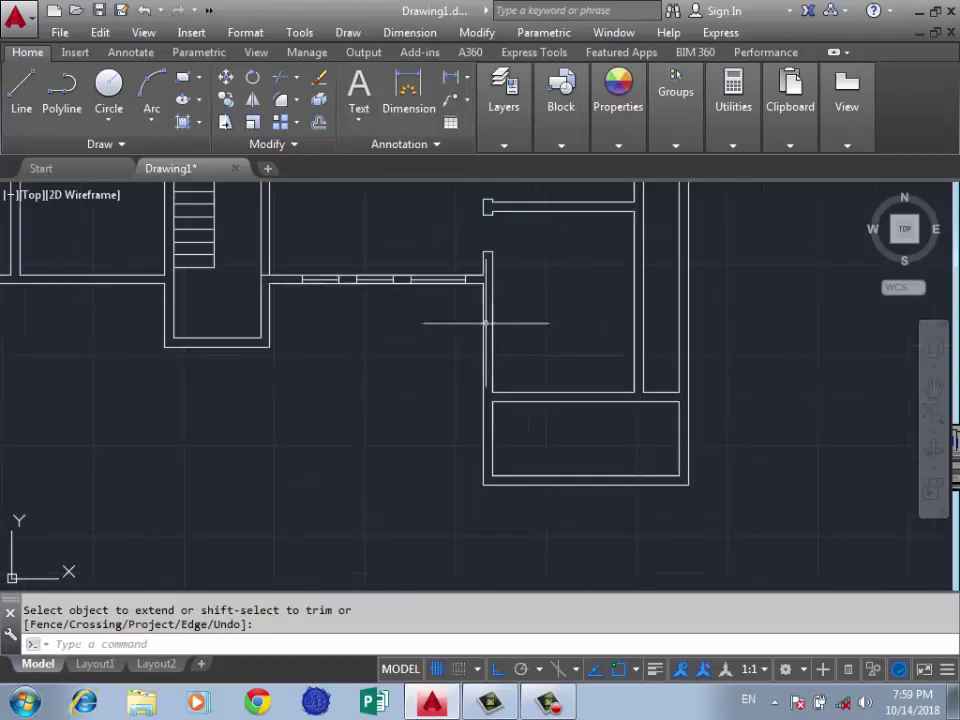
pyautogui.scroll(2, 550, 378)
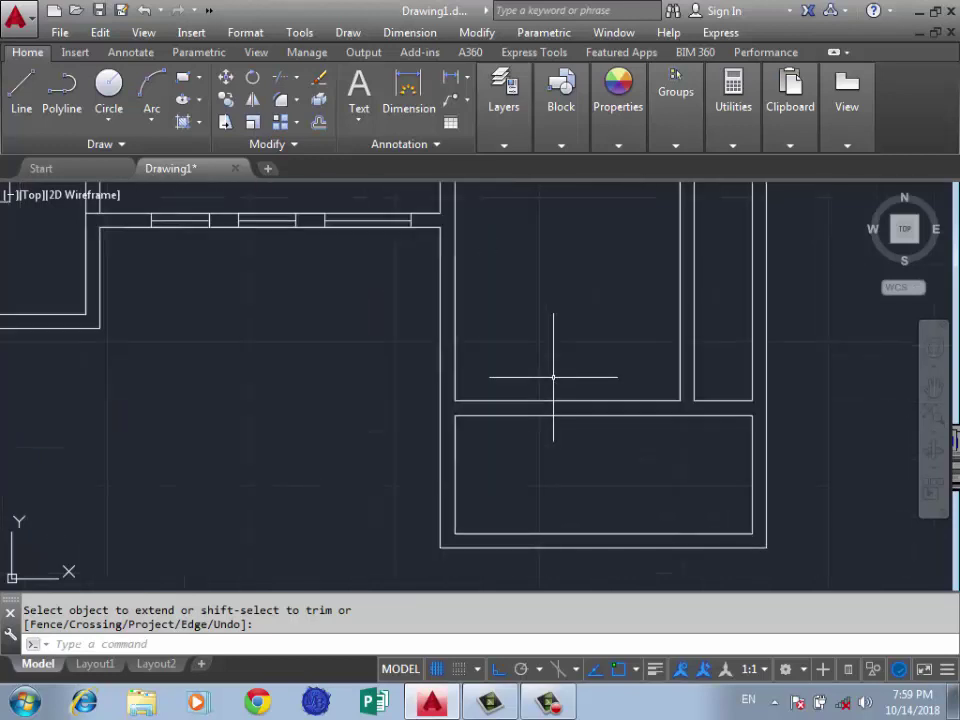
pyautogui.write('l')
pyautogui.press('Return')
# Draw a vertical partition line 1.5 from the room's corner down to the outer wall
pyautogui.click(455, 416)
pyautogui.write('1.5')
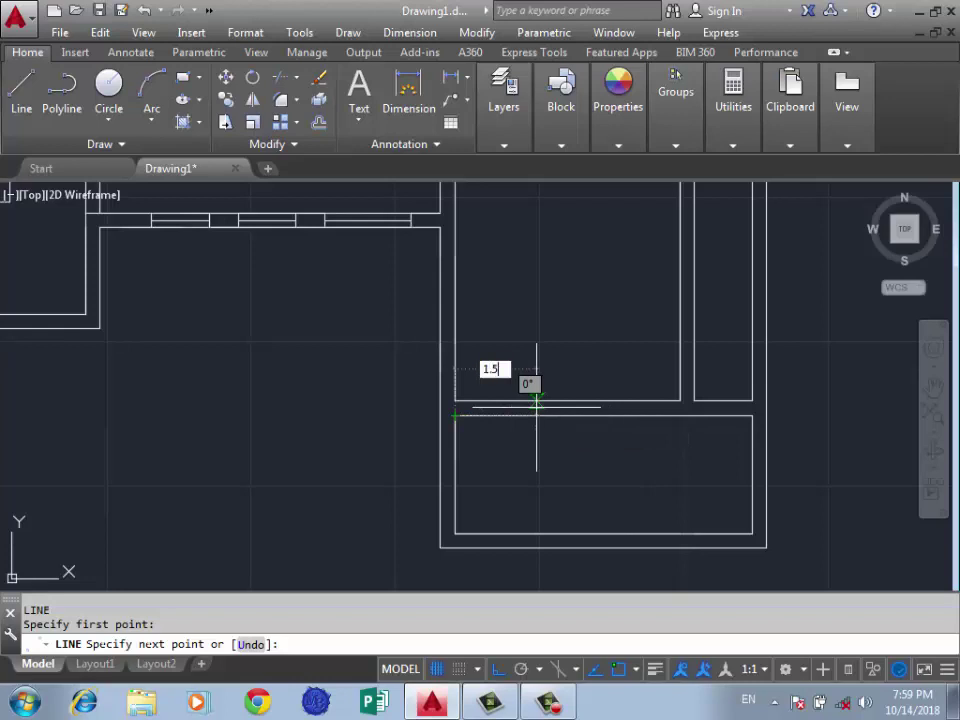
pyautogui.press('Return')
pyautogui.click(541, 547)
pyautogui.press('Return')
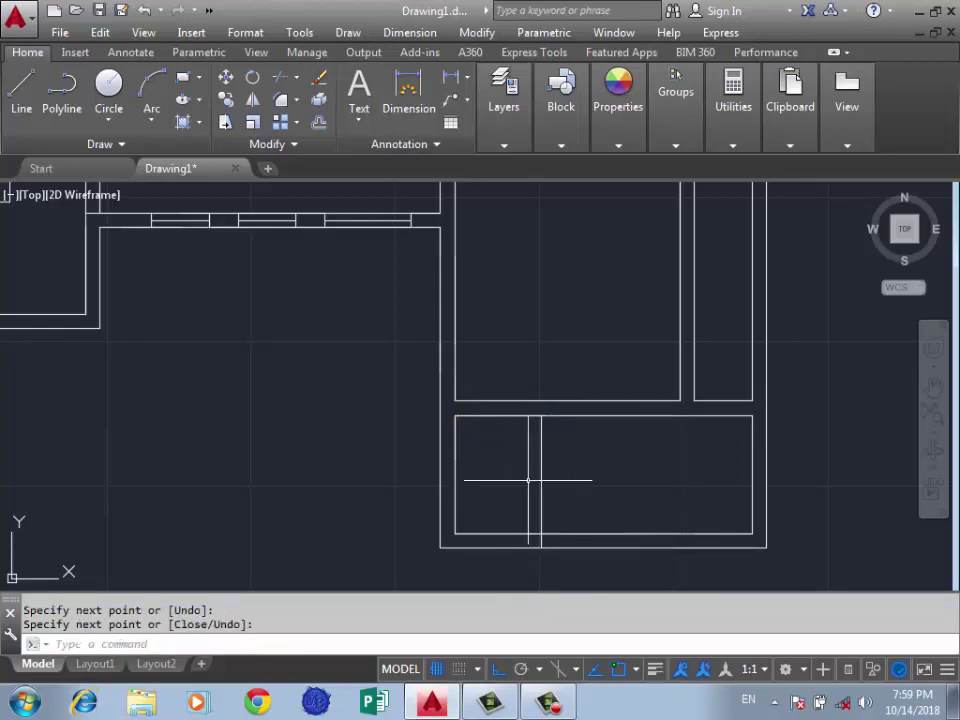
pyautogui.write('o')
# Offset the new partition line 0.15 to the right to form a double-line wall
pyautogui.press('Return')
pyautogui.write('0.15')
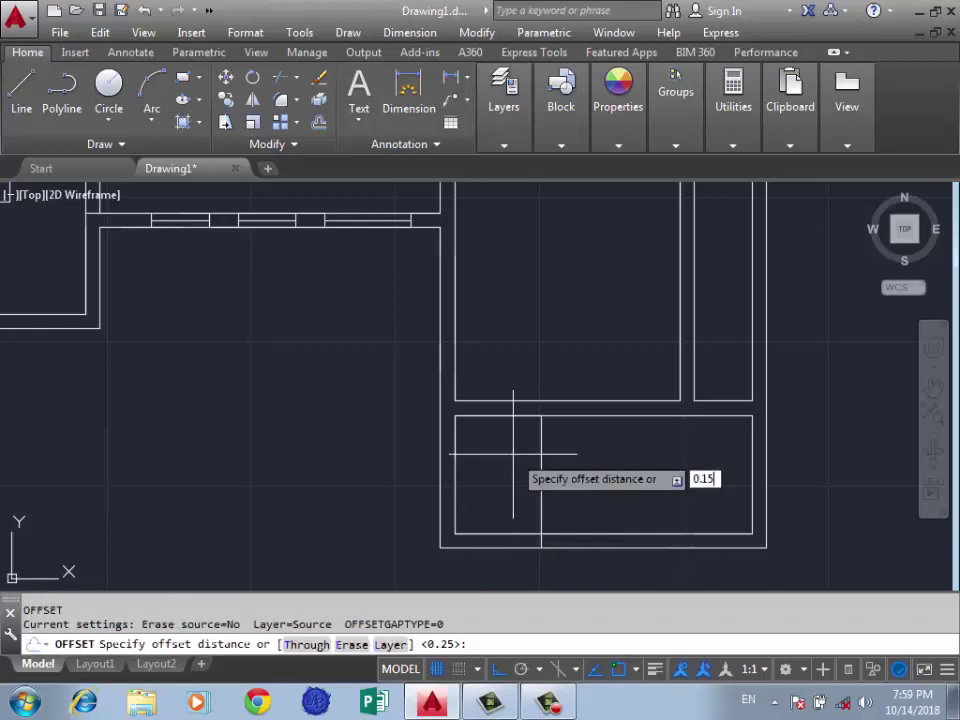
pyautogui.press('Return')
pyautogui.click(541, 495)
pyautogui.click(552, 484)
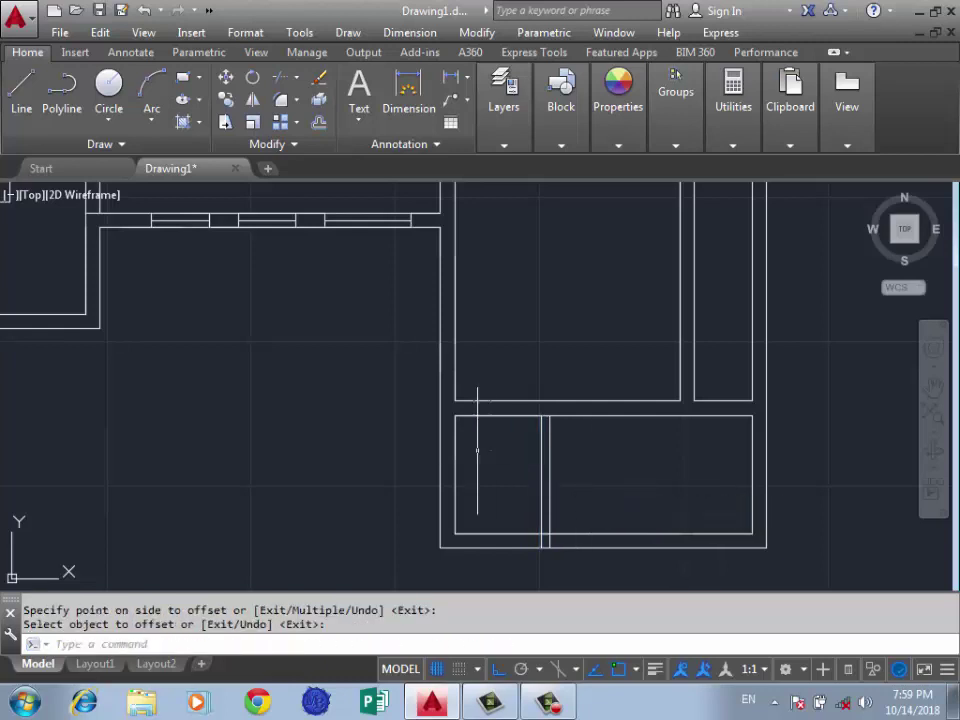
pyautogui.scroll(-2, 442, 437)
pyautogui.scroll(3, 459, 460)
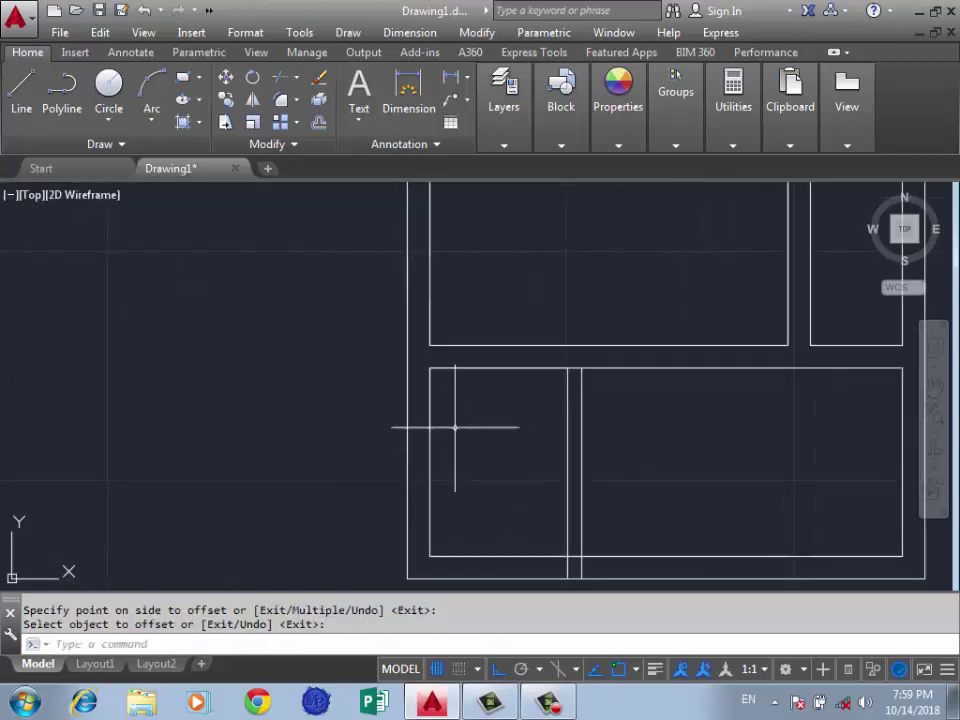
# Draw a short horizontal line from the rectangle corner
pyautogui.write('l')
pyautogui.press('Return')
pyautogui.click(430, 368)
pyautogui.click(406, 369)
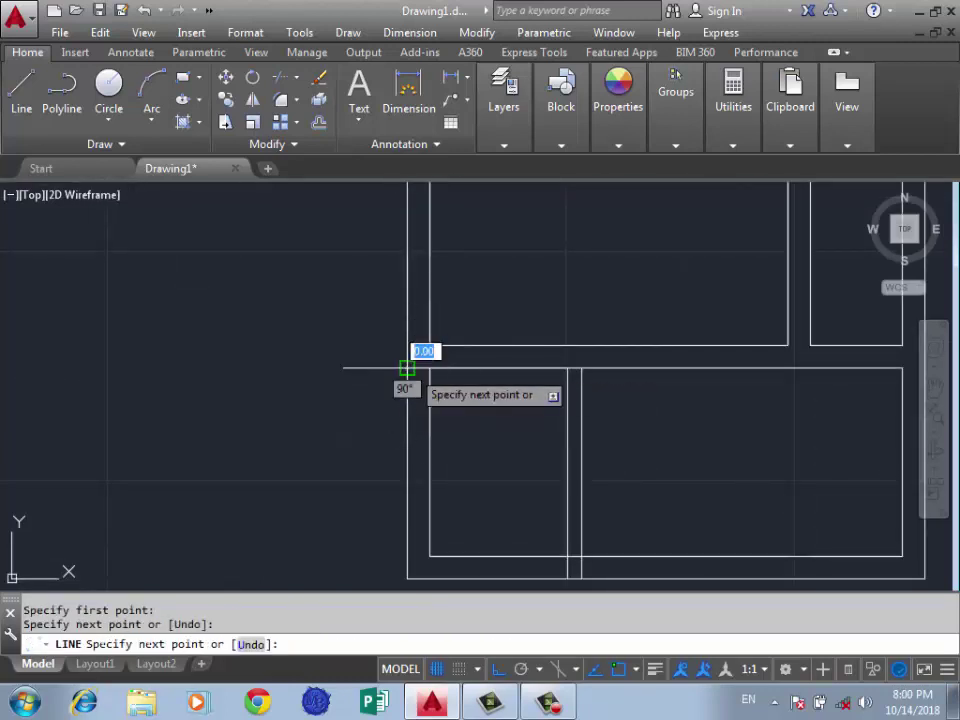
pyautogui.press('Return')
pyautogui.scroll(-2, 375, 378)
pyautogui.scroll(-2, 351, 416)
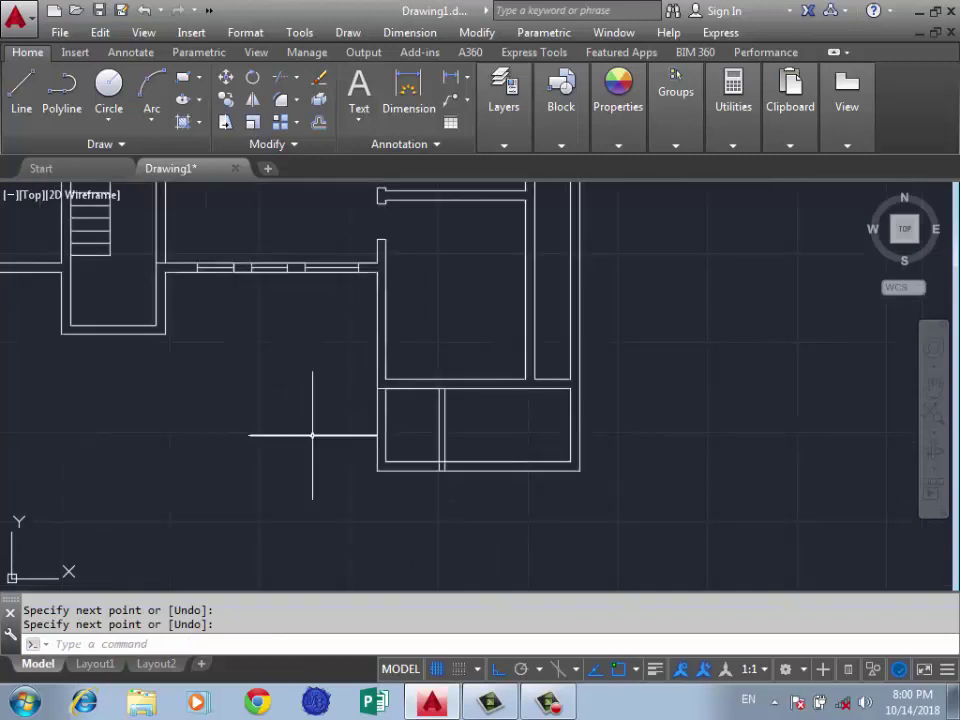
pyautogui.scroll(2, 402, 460)
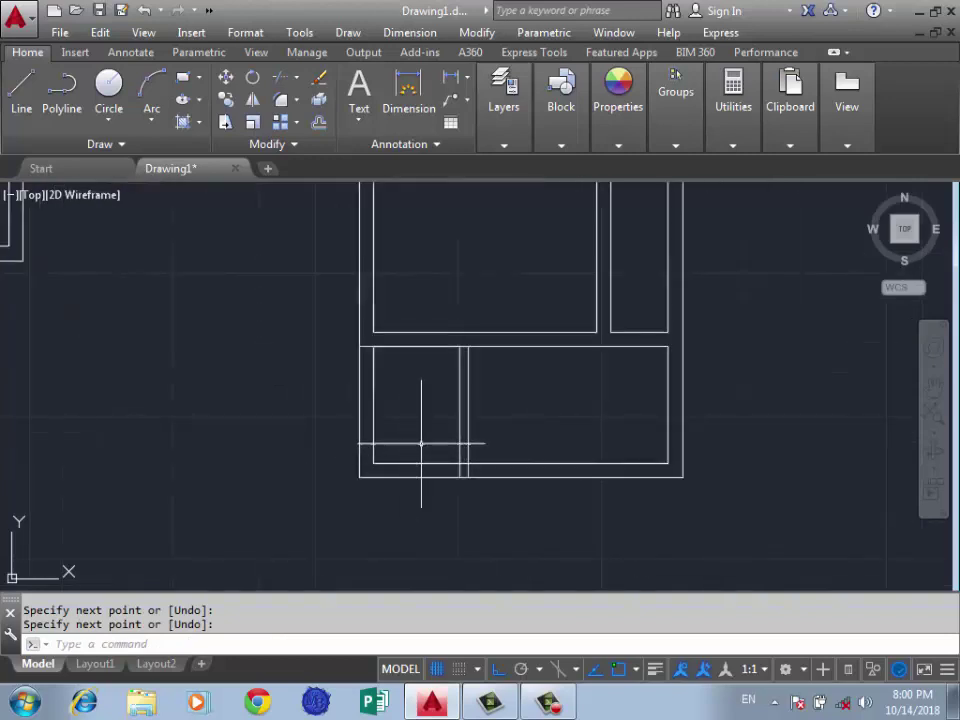
pyautogui.scroll(3, 421, 443)
pyautogui.write('l')
pyautogui.press('Return')
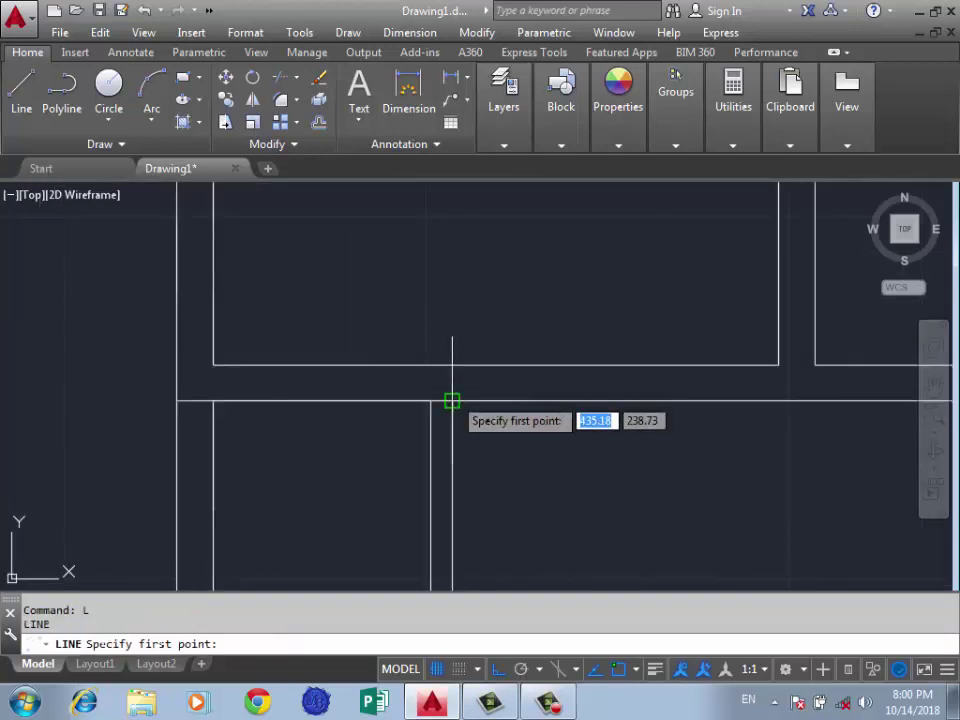
# Trim the short wall segment at the opening and the crossing wall lines in the lower-left area
pyautogui.click(452, 401)
pyautogui.press('Return')
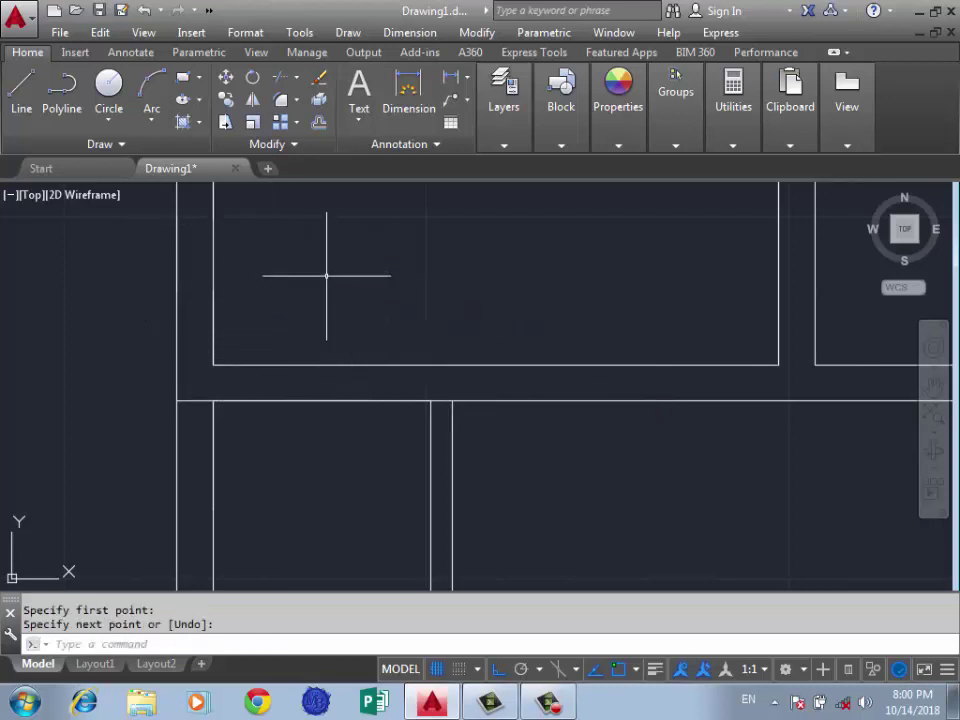
pyautogui.write('tr')
pyautogui.press('Return')
pyautogui.press('Return')
pyautogui.click(440, 401)
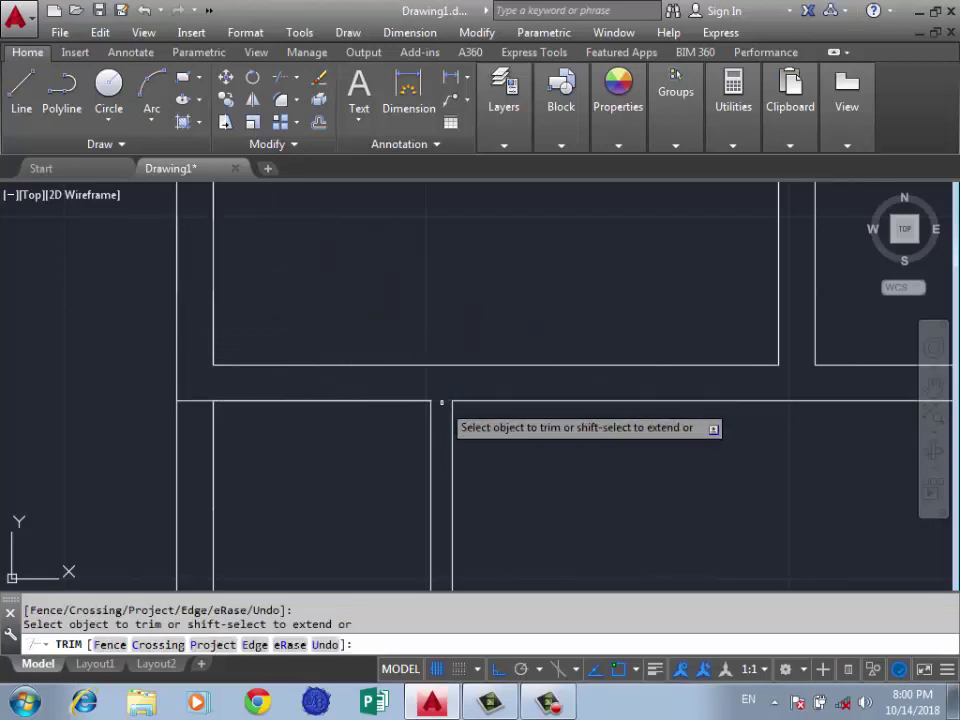
pyautogui.scroll(-4, 477, 252)
pyautogui.press('Return')
pyautogui.press('Return')
pyautogui.press('Return')
pyautogui.moveTo(399, 347); pyautogui.dragTo(336, 426)
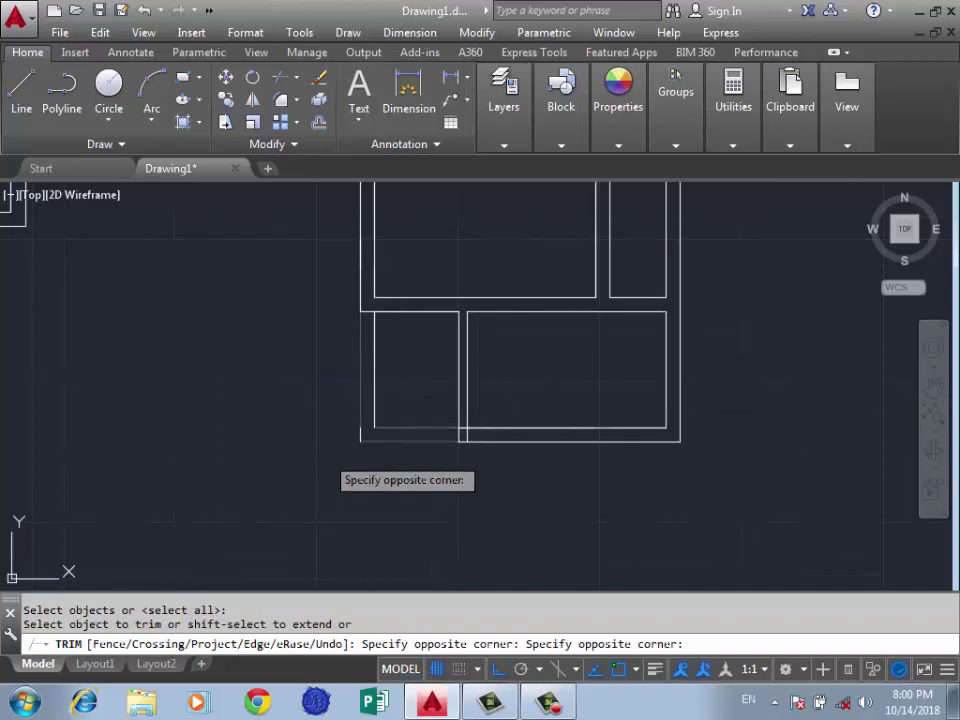
pyautogui.click(372, 420)
# Erase the stray vertical lines and the leftover short segment with crossing selections
pyautogui.click(405, 382)
pyautogui.click(345, 430)
pyautogui.press('Delete')
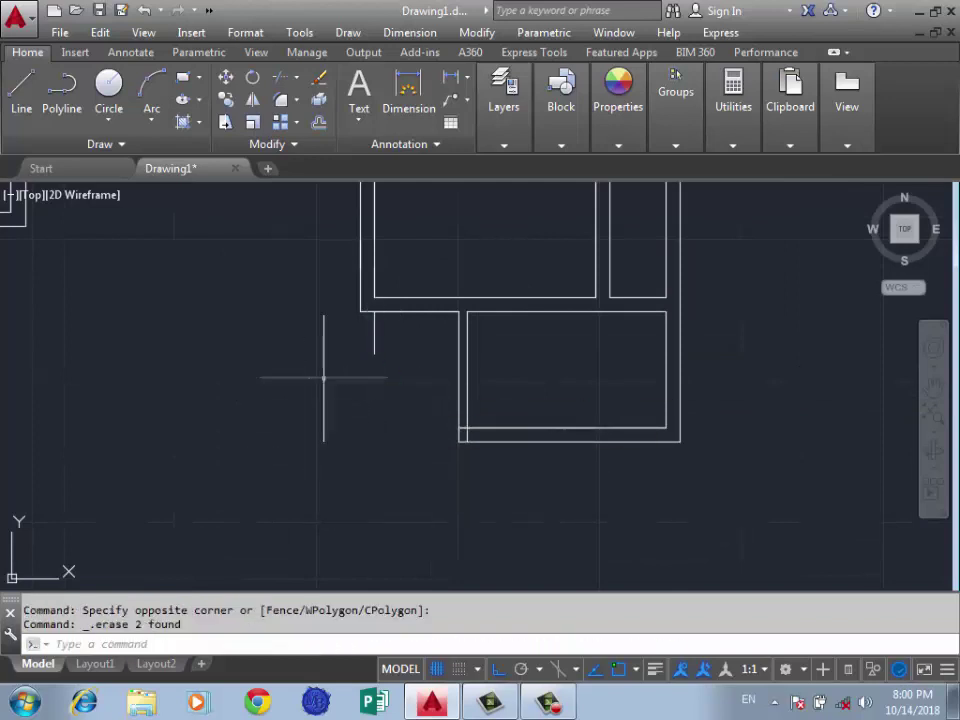
pyautogui.click(390, 342)
pyautogui.click(320, 374)
pyautogui.press('Delete')
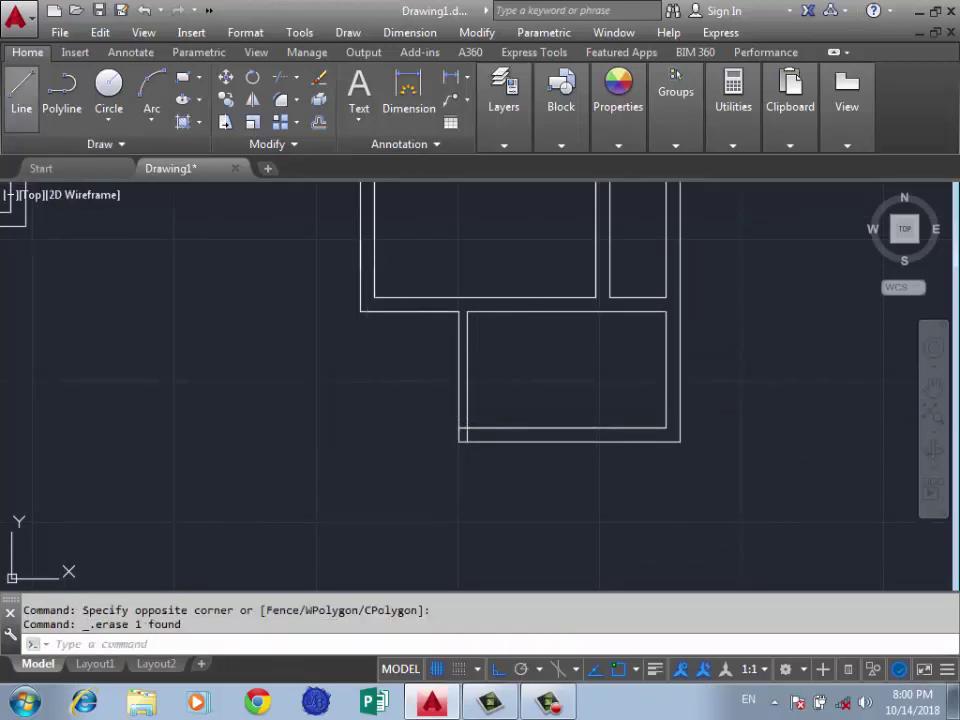
# Draw the small room's bottom edge and its left edge up to the wall
pyautogui.click(21, 90)
pyautogui.click(459, 440)
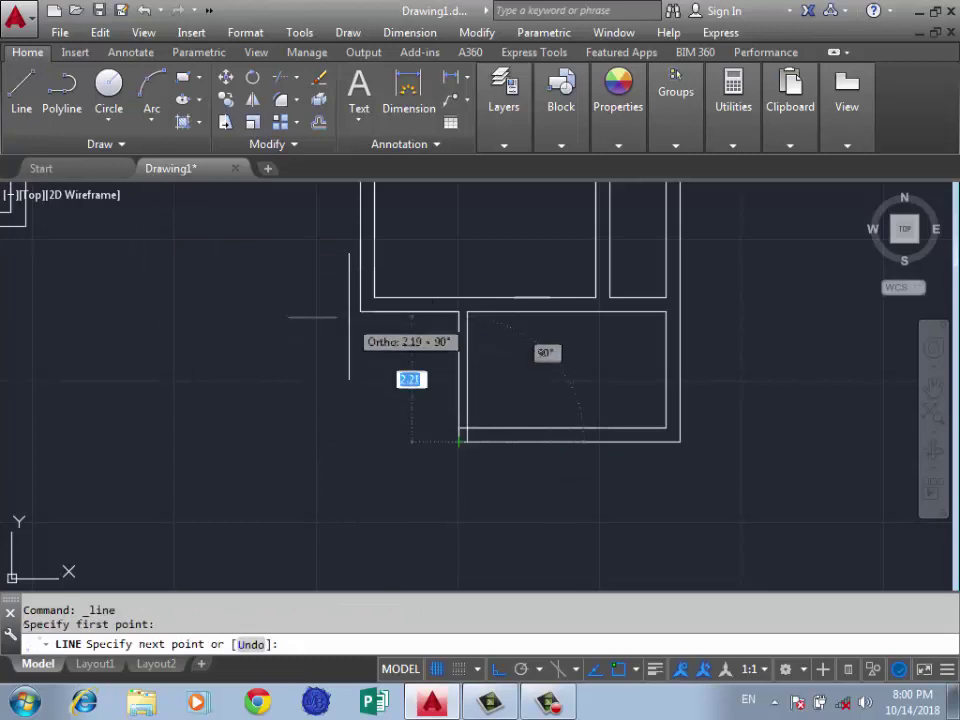
pyautogui.click(360, 440)
pyautogui.click(360, 312)
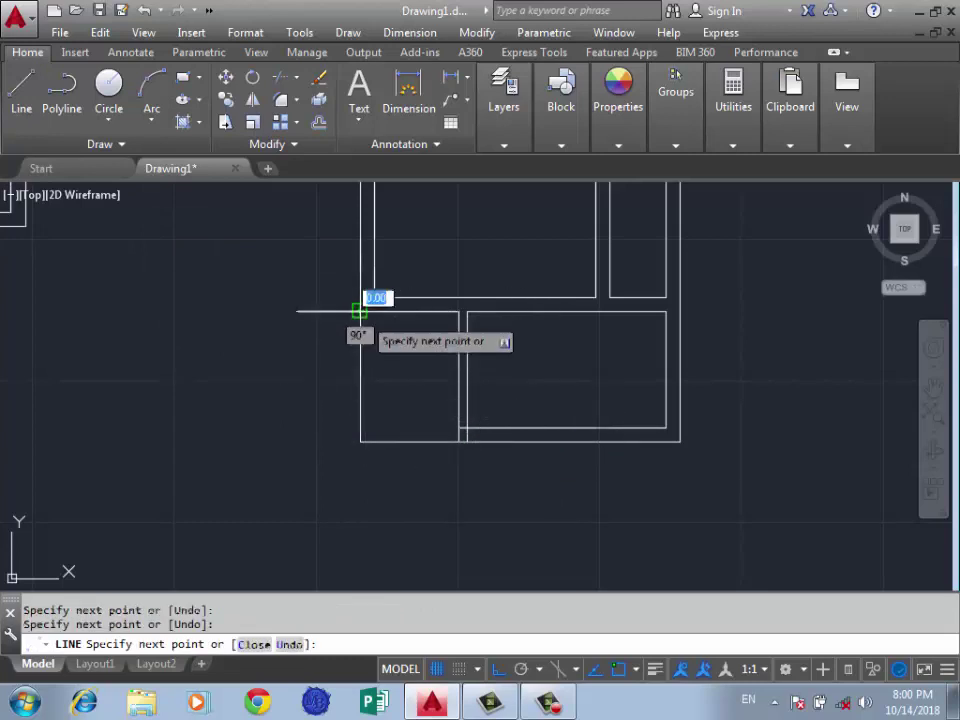
pyautogui.press('Return')
pyautogui.scroll(-2, 380, 430)
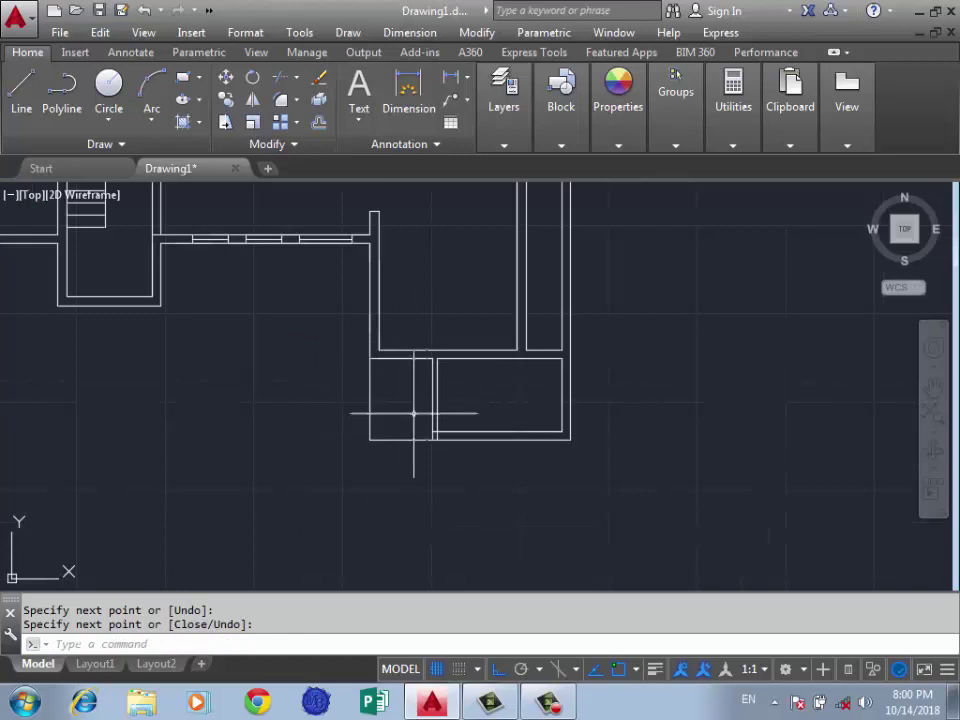
pyautogui.scroll(2, 403, 432)
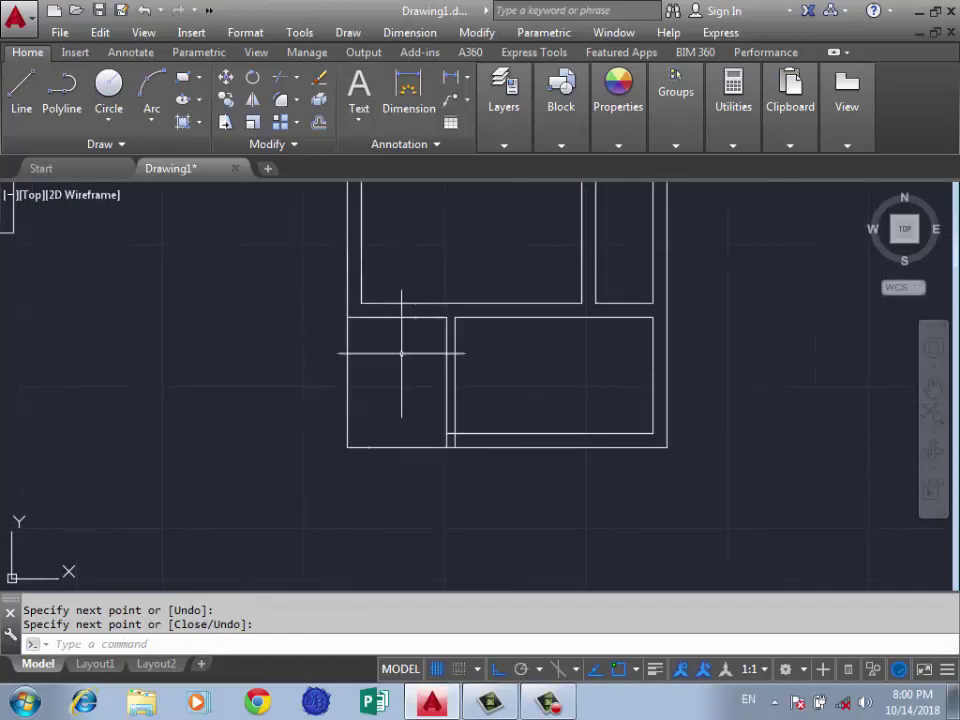
pyautogui.scroll(-2, 390, 385)
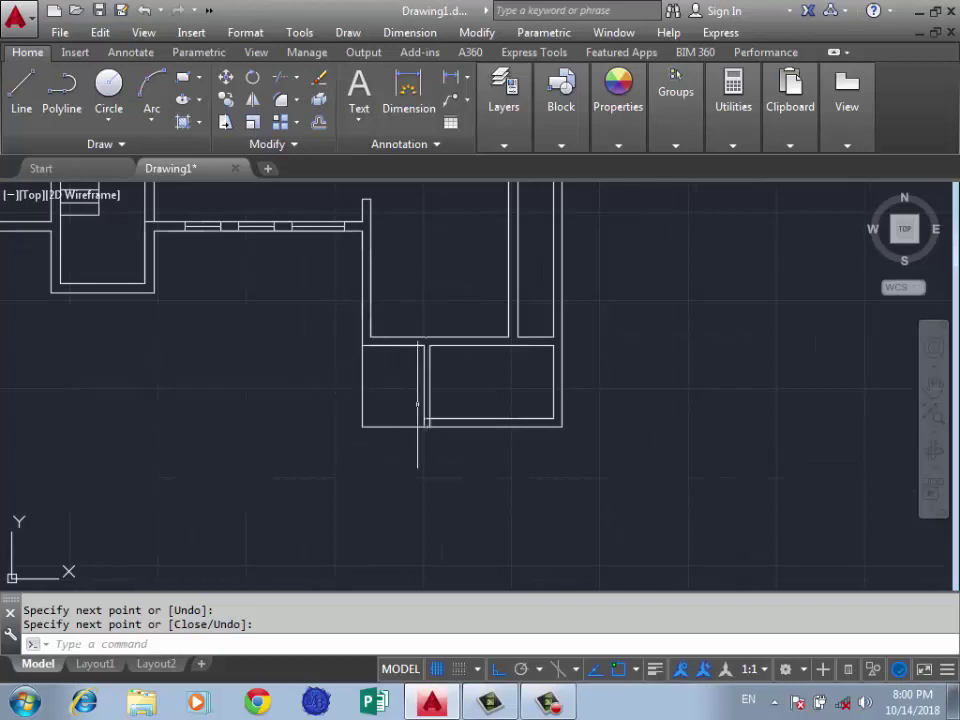
pyautogui.scroll(4, 362, 294)
pyautogui.scroll(-2, 401, 397)
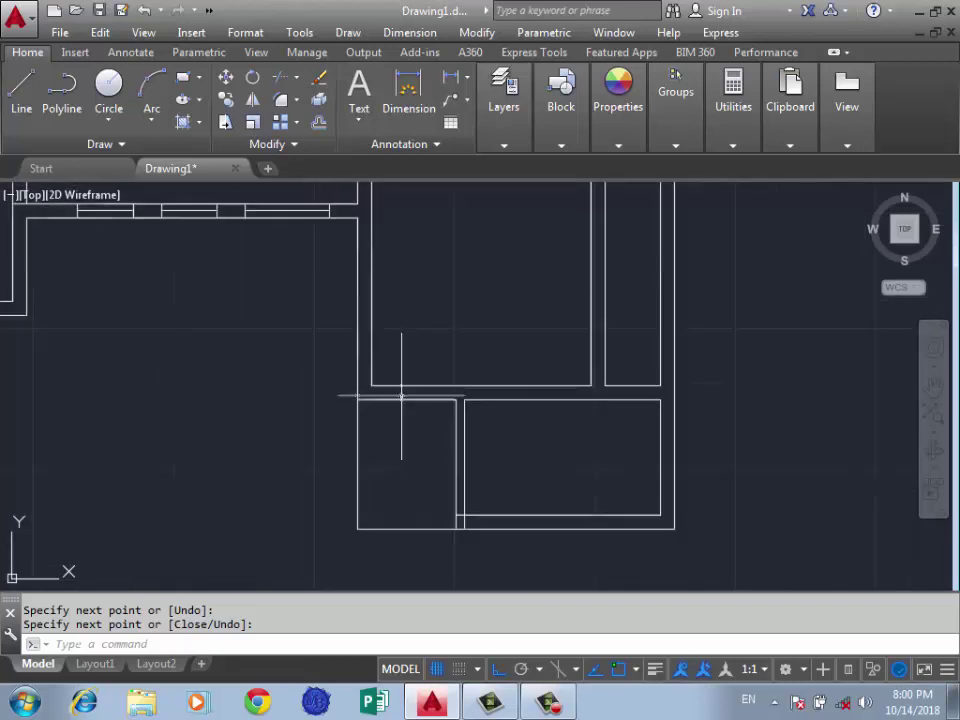
pyautogui.scroll(2, 420, 454)
# Add a 0.25 stub line joining the upper room's bottom wall to the lower room's wall
pyautogui.press('Escape')
pyautogui.write('l')
pyautogui.press('Return')
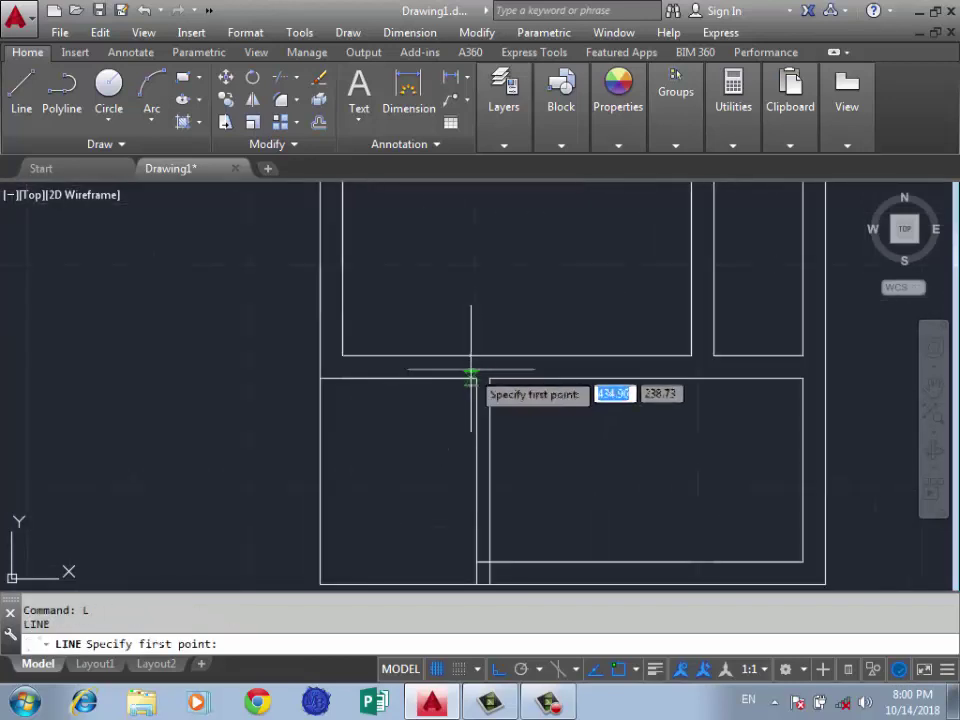
pyautogui.click(476, 380)
pyautogui.write('0.25')
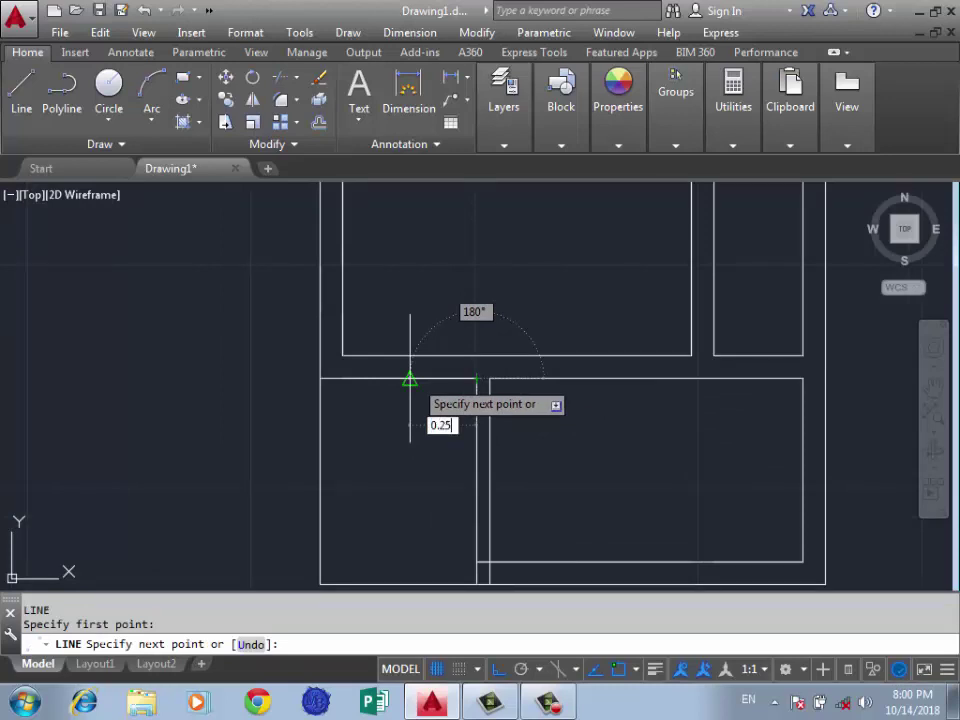
pyautogui.press('Return')
pyautogui.click(454, 356)
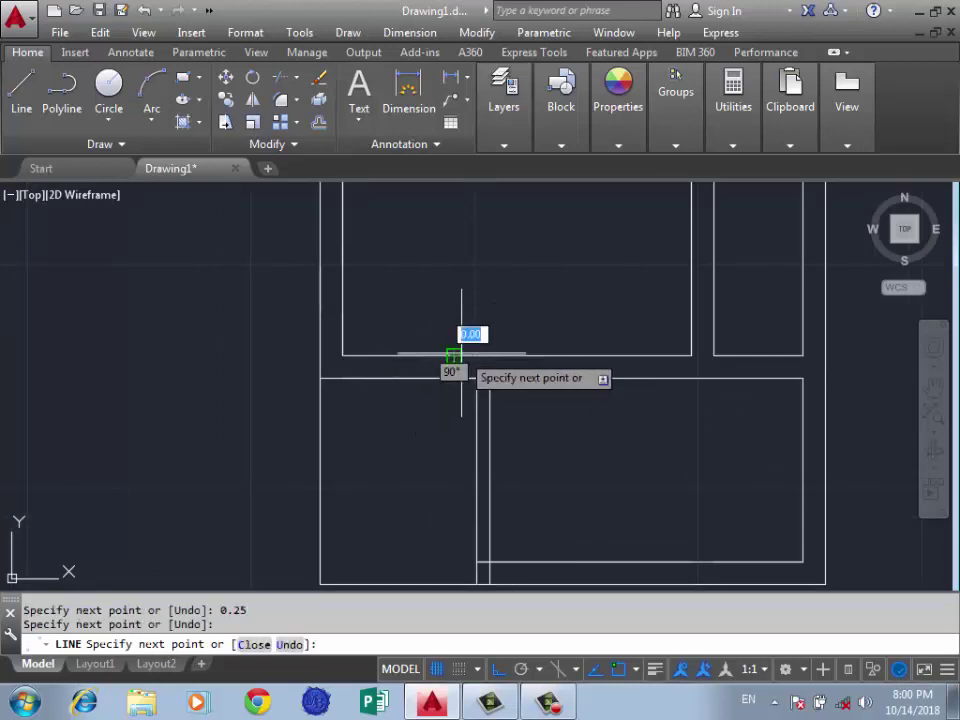
pyautogui.press('Return')
pyautogui.scroll(1, 407, 322)
pyautogui.scroll(1, 431, 354)
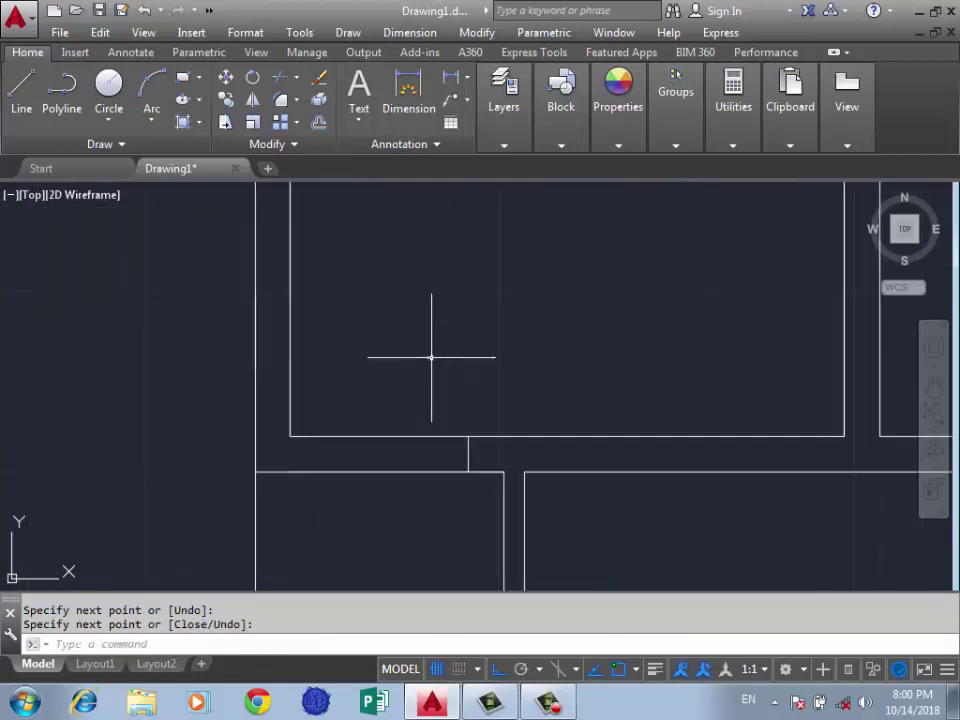
pyautogui.click(451, 77)
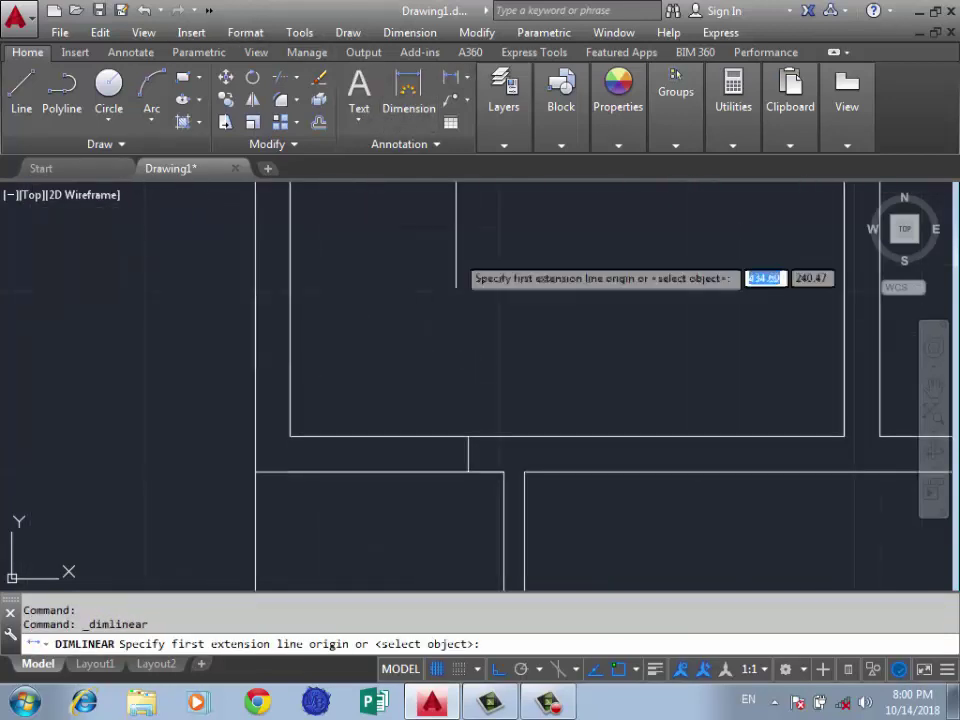
# Measure the room's bottom width, then draw a two-segment wall line beginning with 1.25
pyautogui.click(467, 436)
pyautogui.click(289, 437)
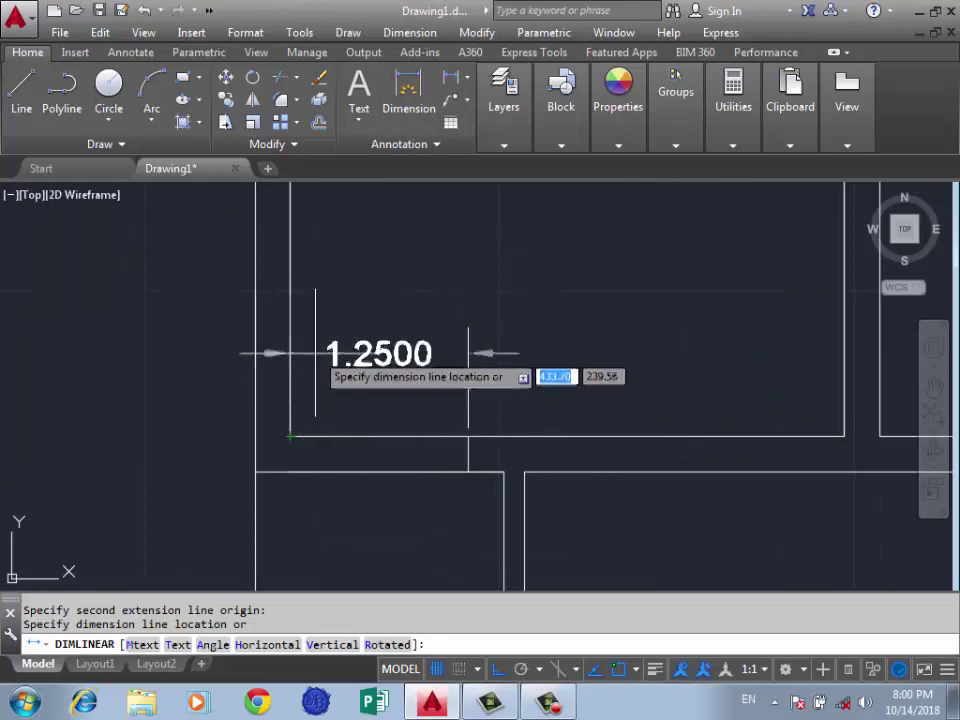
pyautogui.press('Escape')
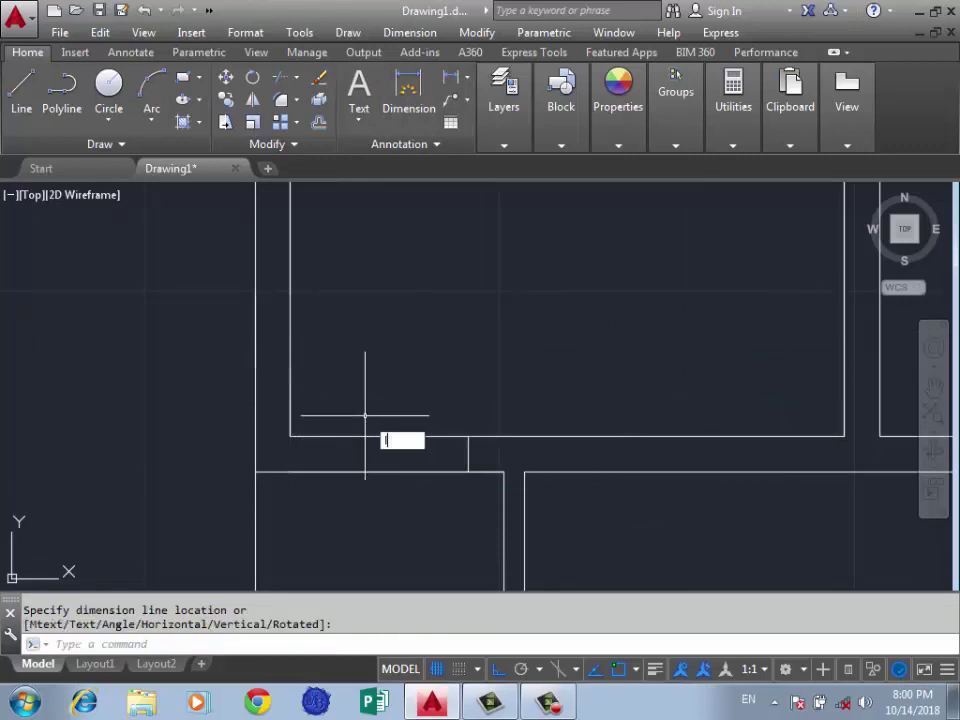
pyautogui.press('Return')
pyautogui.click(290, 436)
pyautogui.write('1.2')
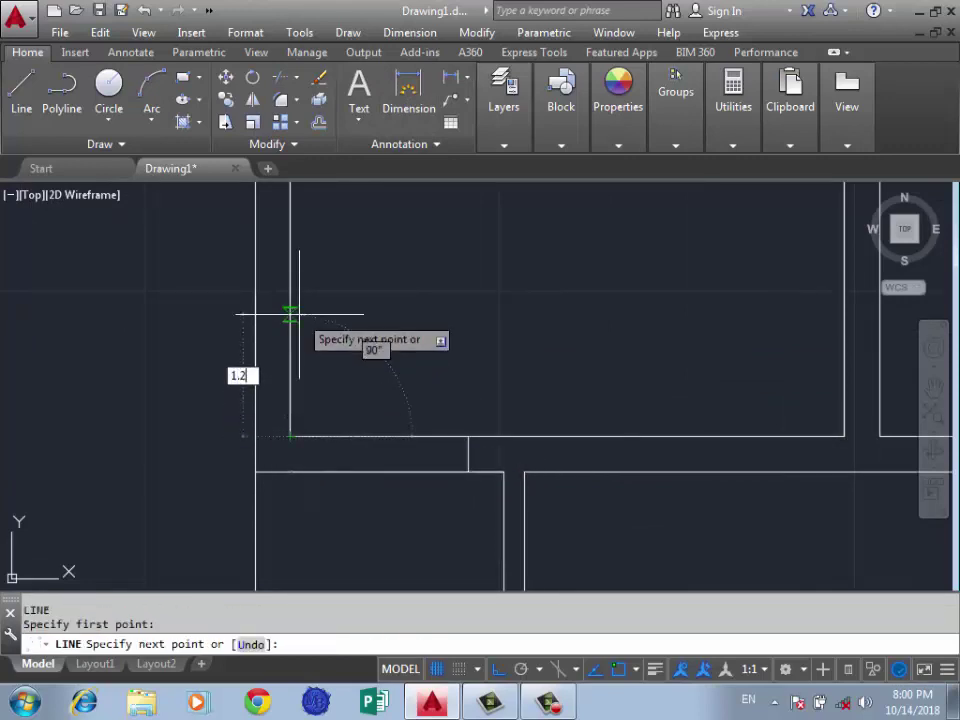
pyautogui.write('5')
pyautogui.press('Return')
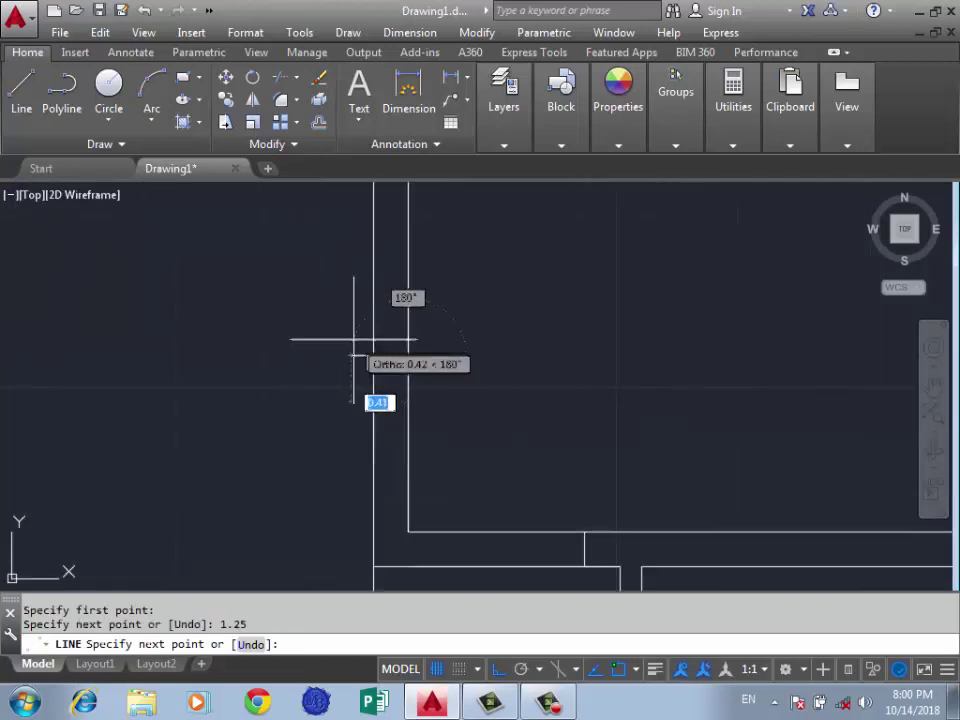
pyautogui.click(370, 355)
pyautogui.press('Return')
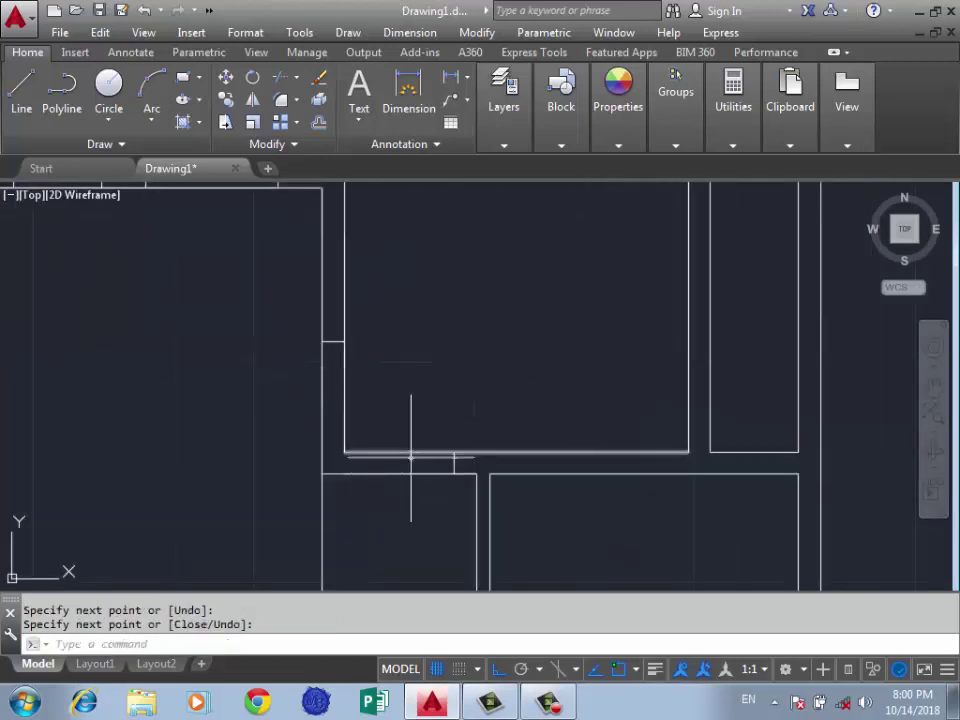
# Draw the inner horizontal wall line along the bottom and the vertical line down the left side
pyautogui.write('l')
pyautogui.press('Return')
pyautogui.click(471, 463)
pyautogui.click(261, 463)
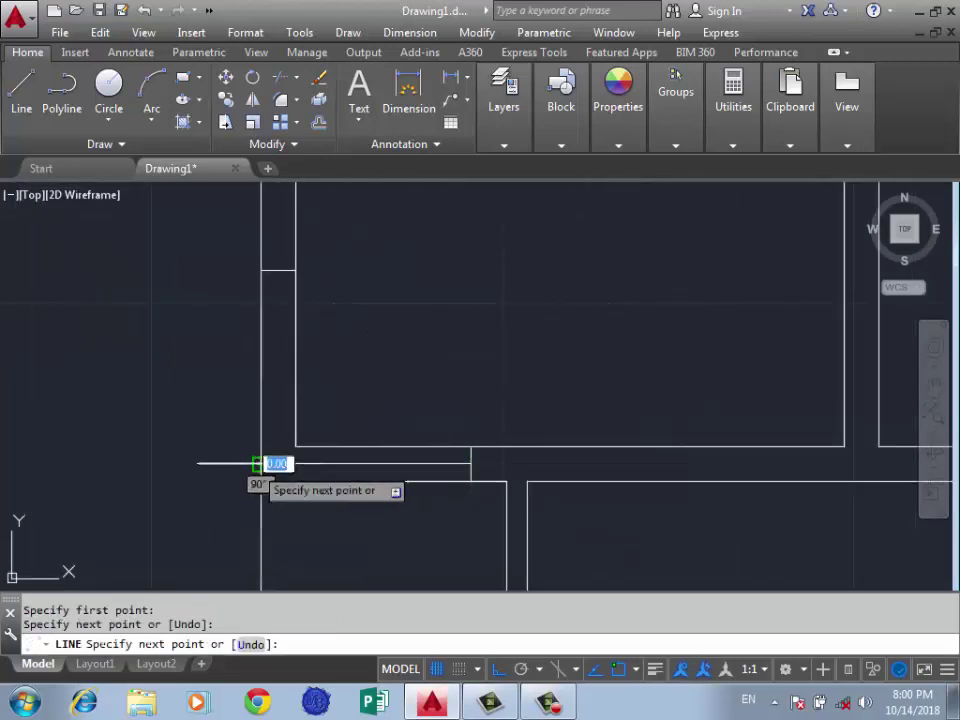
pyautogui.press('Return')
pyautogui.press('Return')
pyautogui.click(278, 270)
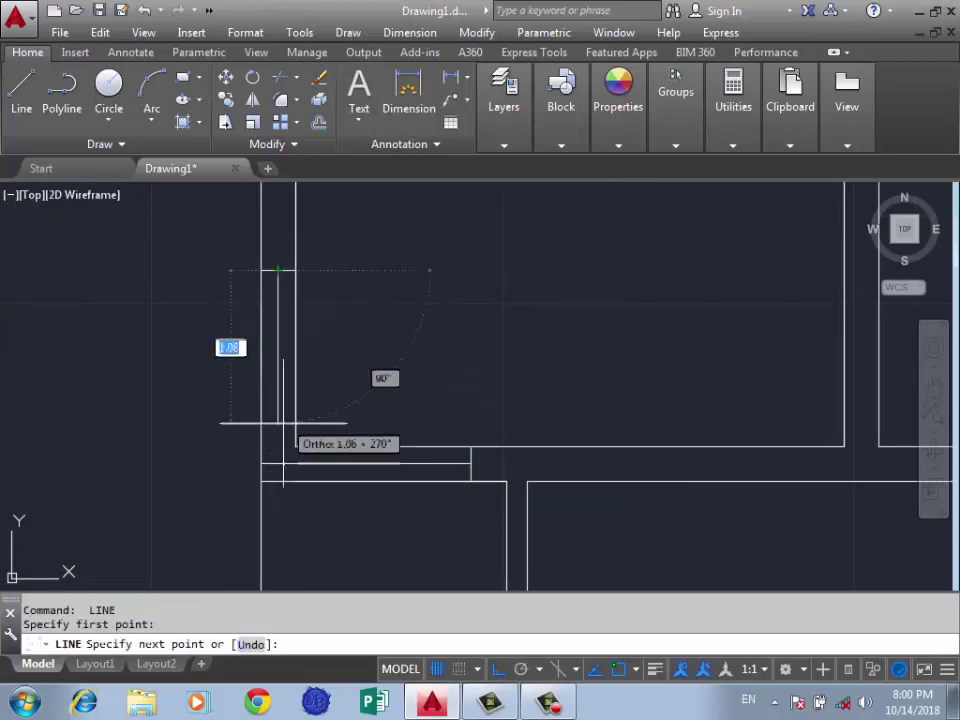
pyautogui.click(277, 464)
pyautogui.press('Return')
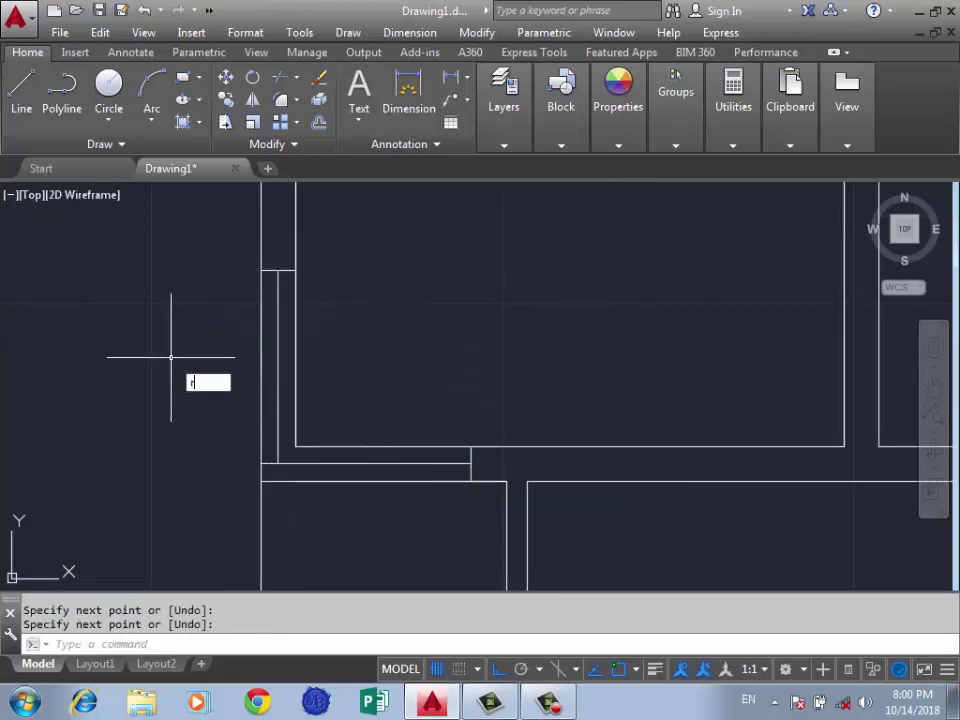
pyautogui.press('BackSpace')
pyautogui.write('t')
# Trim the overlapping wall line ends at the new junction using all lines as cutting edges
pyautogui.press('Return')
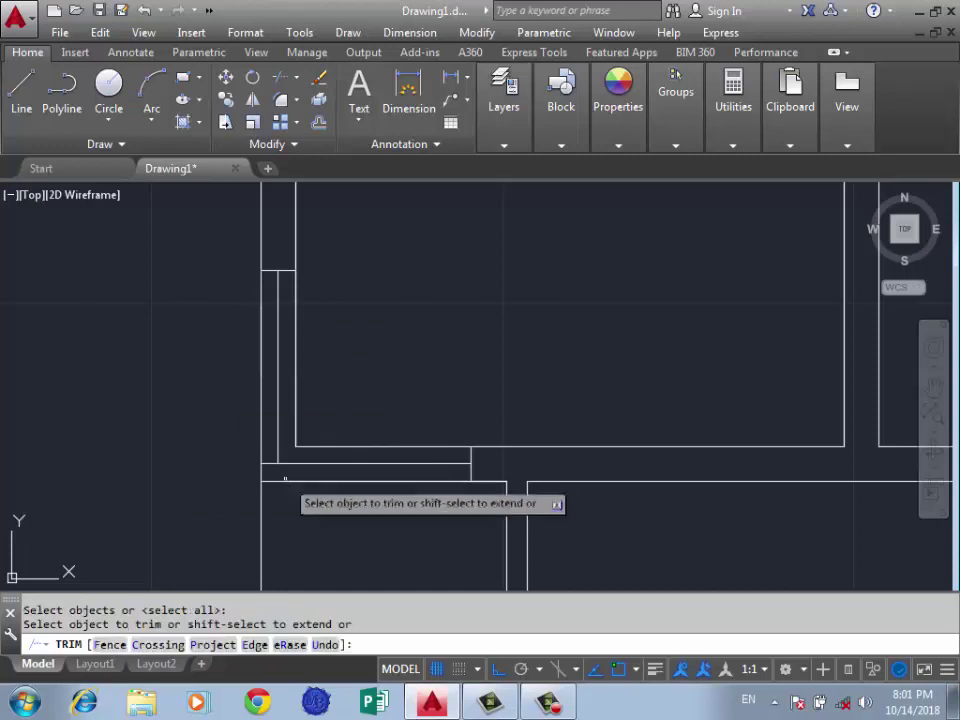
pyautogui.press('Return')
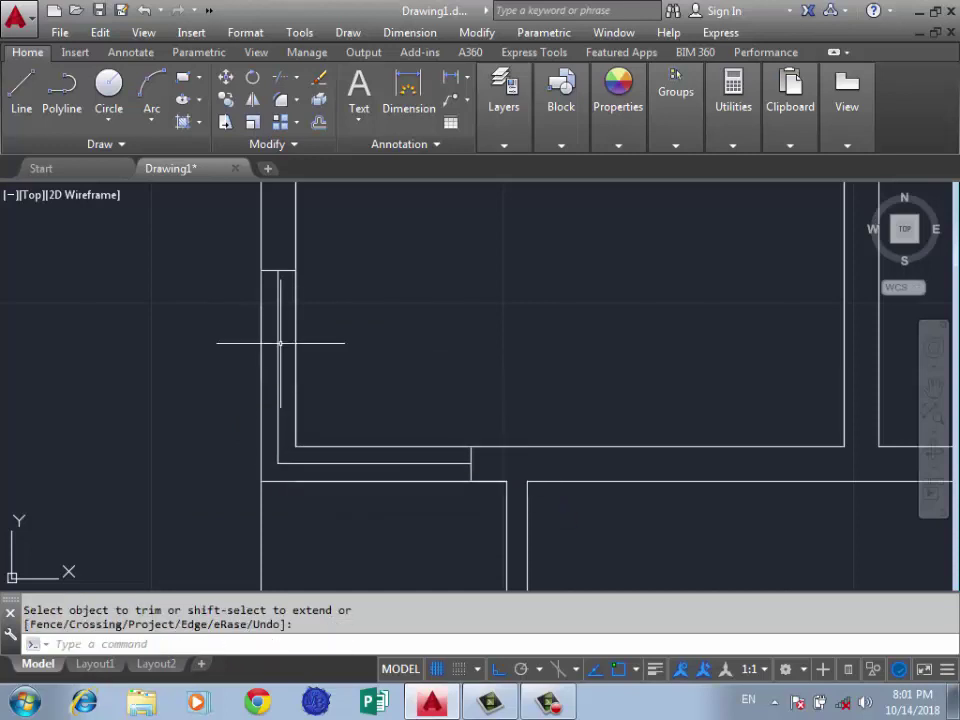
pyautogui.scroll(-4, 372, 307)
pyautogui.scroll(-2, 361, 384)
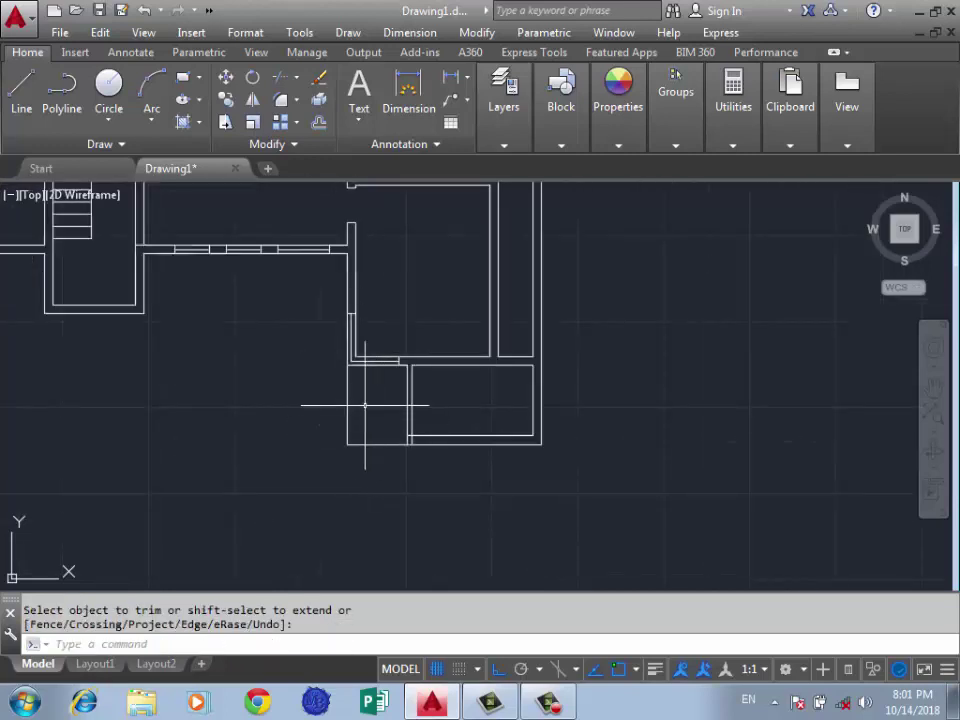
pyautogui.scroll(2, 418, 437)
pyautogui.press('Return')
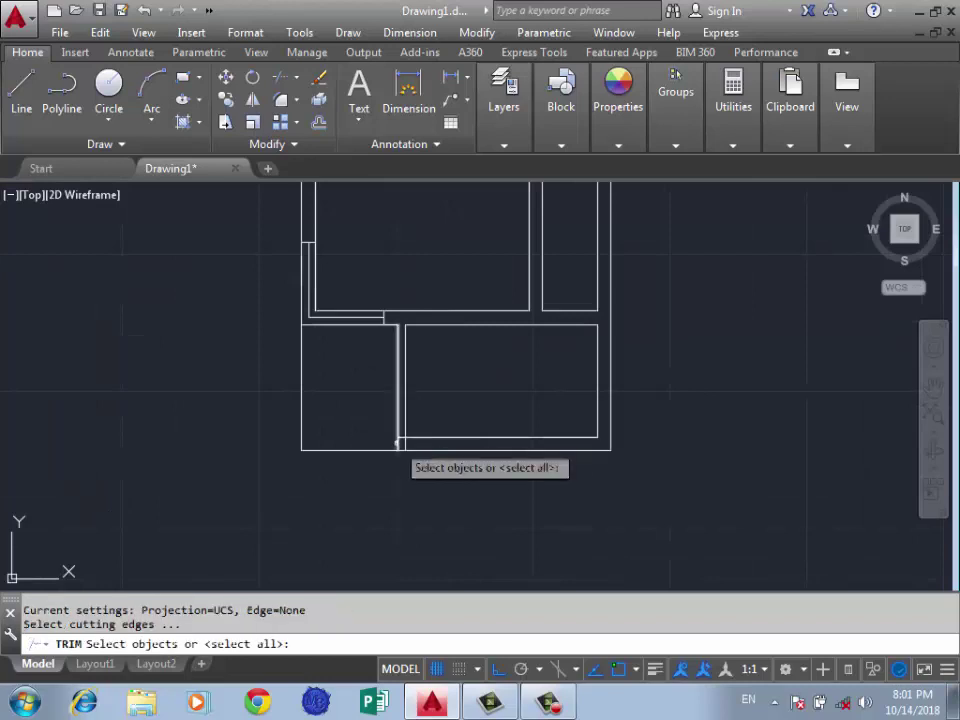
pyautogui.press('Return')
pyautogui.scroll(5, 420, 437)
pyautogui.click(463, 446)
pyautogui.click(434, 449)
pyautogui.moveTo(434, 449); pyautogui.dragTo(416, 437)
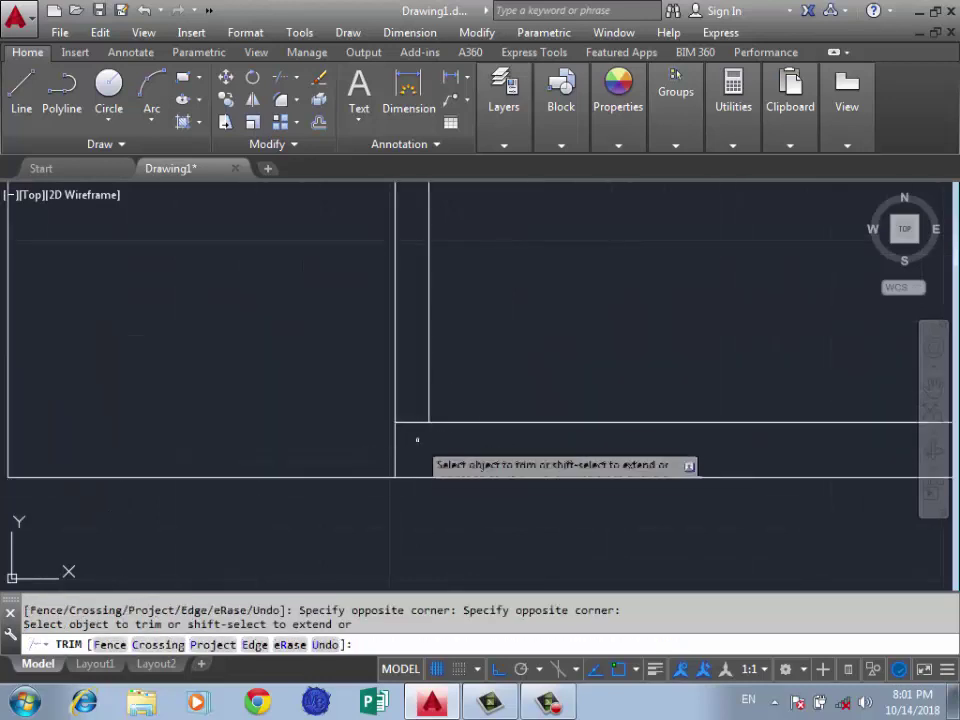
pyautogui.click(414, 422)
pyautogui.click(437, 467)
pyautogui.scroll(-2, 437, 467)
pyautogui.scroll(-2, 425, 336)
pyautogui.scroll(-2, 300, 352)
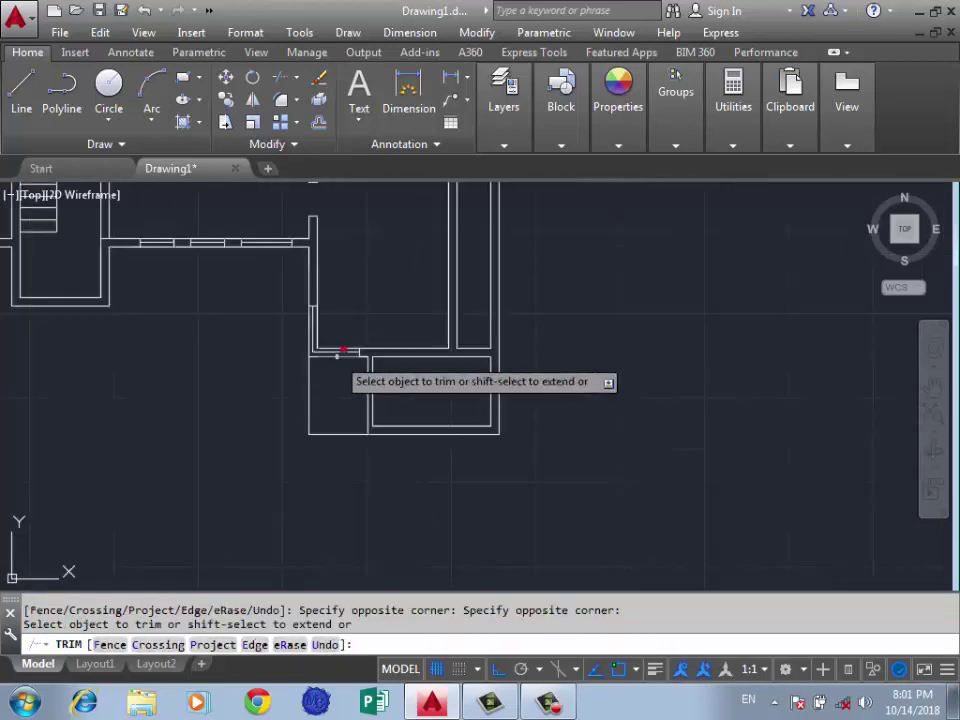
# Draw the doorway outline lines with 0.1 and 0.8 segments in the horizontal wall
pyautogui.press('Escape')
pyautogui.scroll(2, 380, 350)
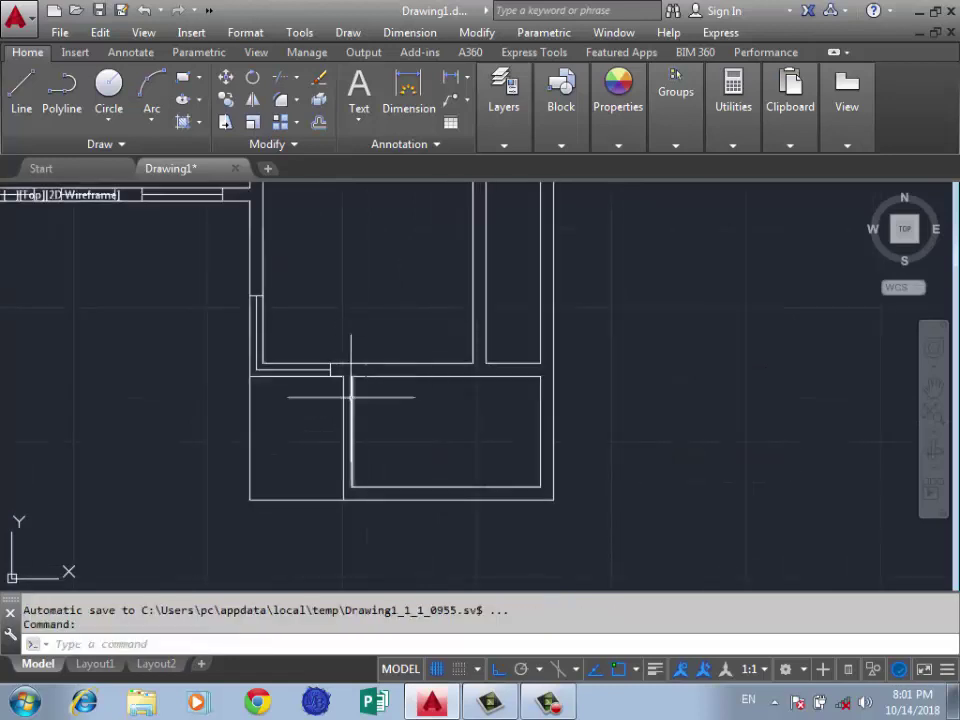
pyautogui.scroll(2, 349, 392)
pyautogui.write('l')
pyautogui.press('Return')
pyautogui.click(322, 458)
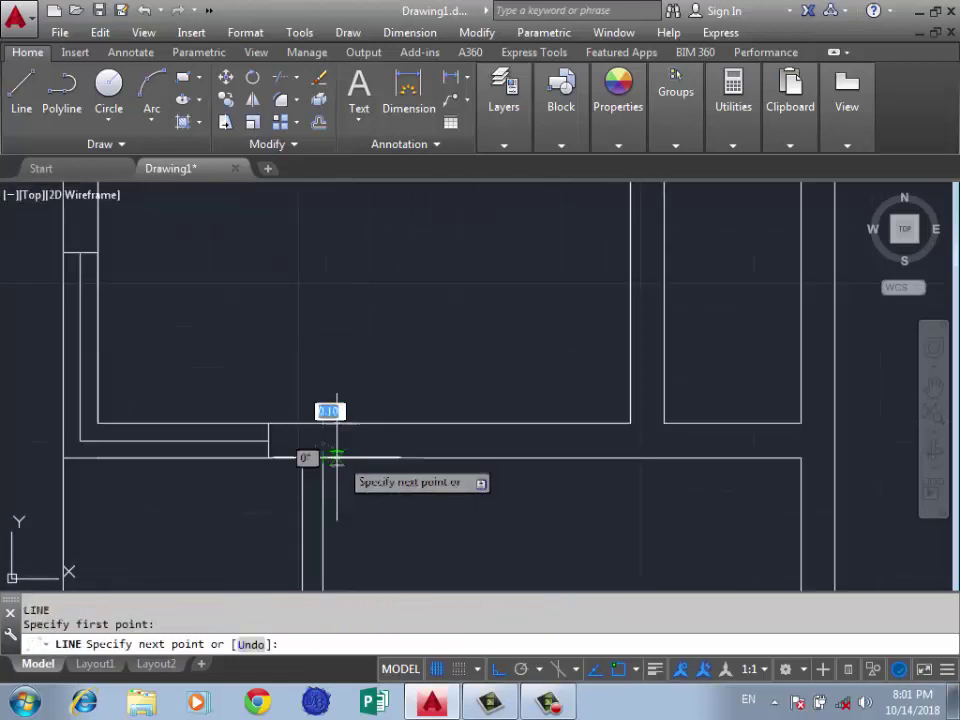
pyautogui.write('0.1')
pyautogui.press('Return')
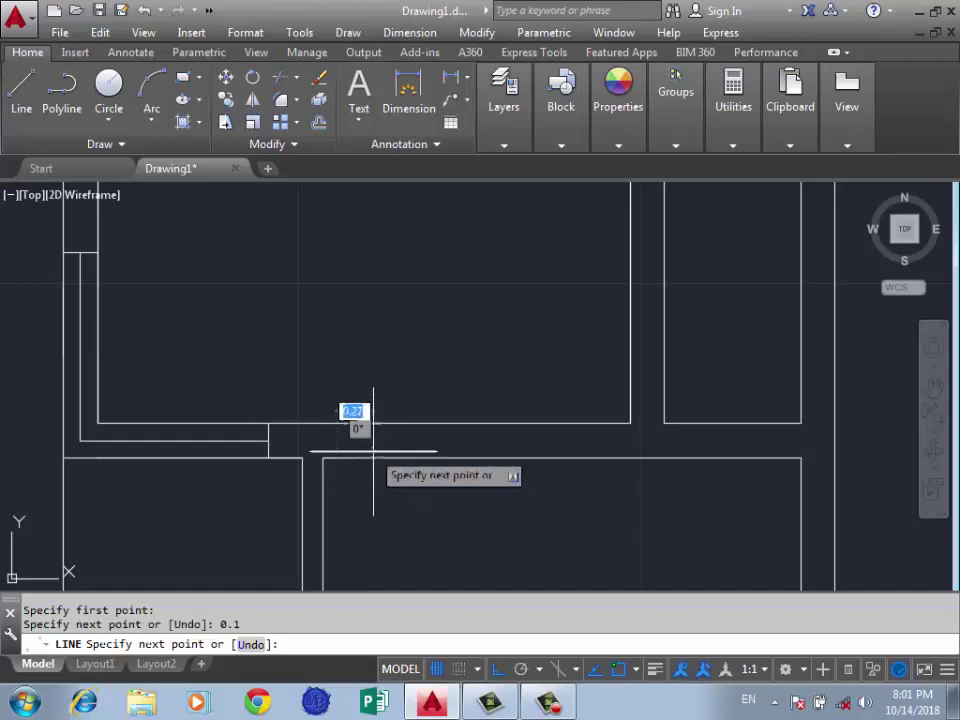
pyautogui.click(336, 423)
pyautogui.write('0.')
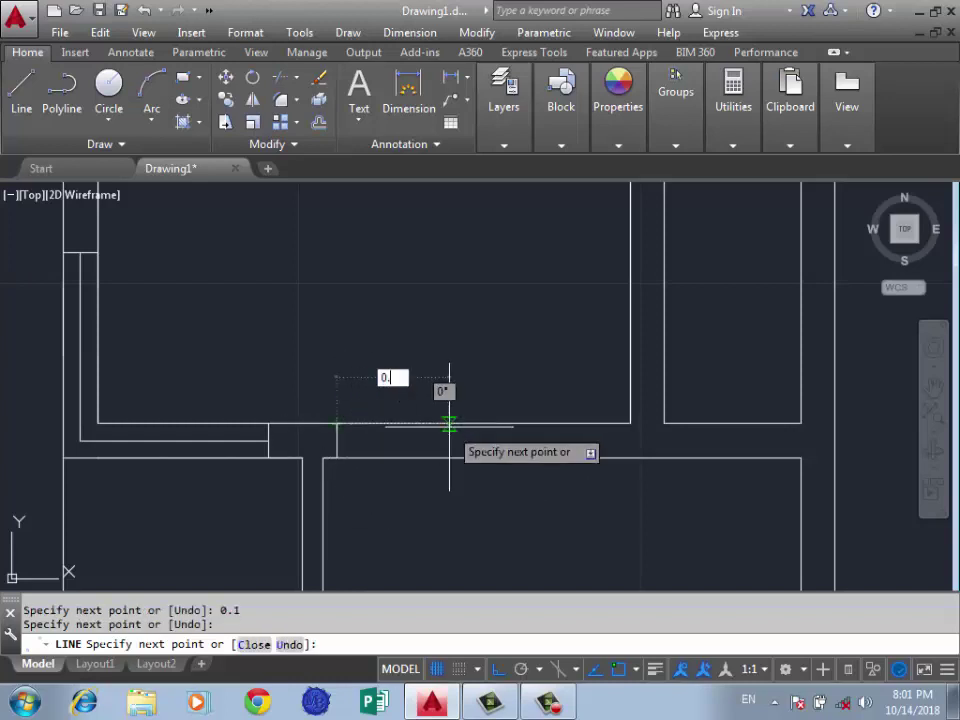
pyautogui.write('8')
pyautogui.press('Return')
pyautogui.scroll(-2, 450, 407)
pyautogui.click(448, 438)
pyautogui.press('Return')
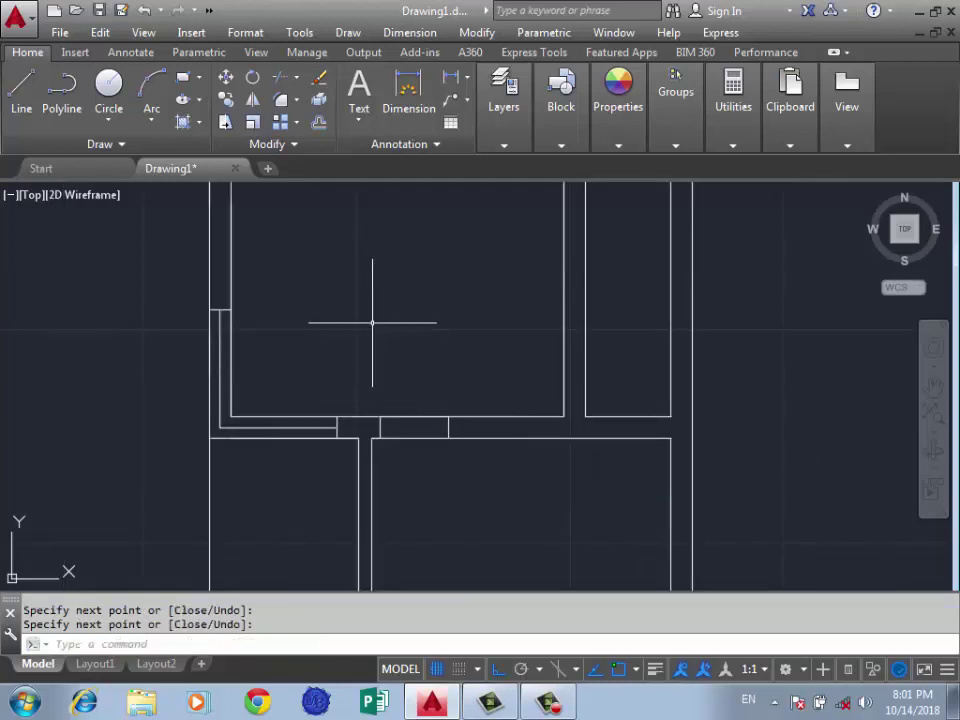
# Trim away the wall lines inside the doorway and delete the leftover line
pyautogui.write('tr')
pyautogui.press('Return')
pyautogui.press('Return')
pyautogui.moveTo(429, 375); pyautogui.dragTo(390, 465)
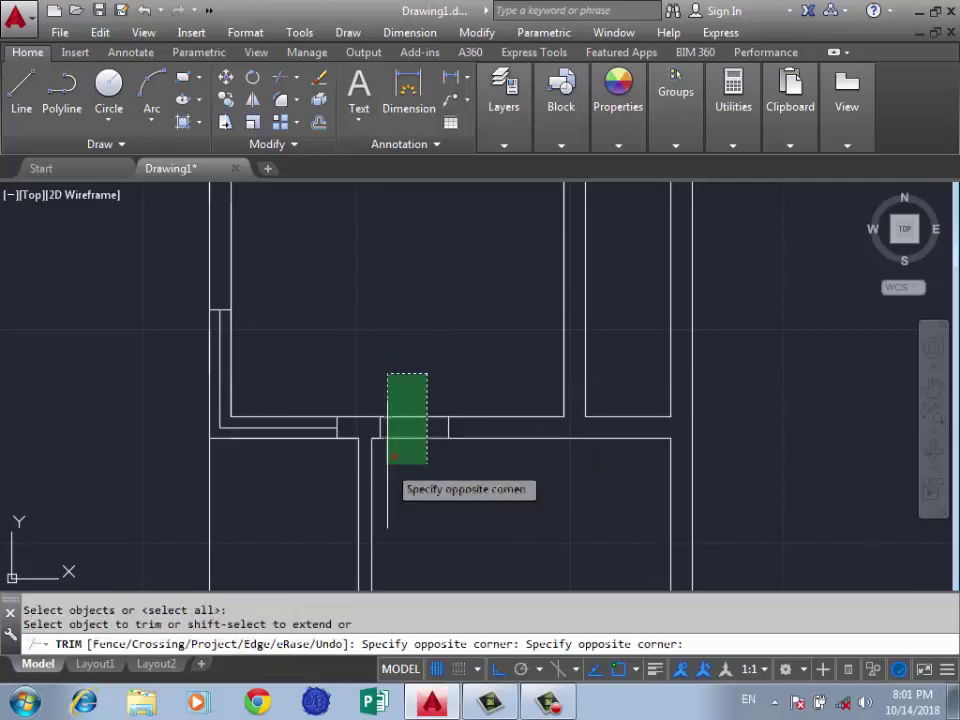
pyautogui.press('Return')
pyautogui.moveTo(430, 400); pyautogui.dragTo(401, 453)
pyautogui.press('Delete')
pyautogui.scroll(-2, 330, 350)
pyautogui.scroll(-2, 327, 346)
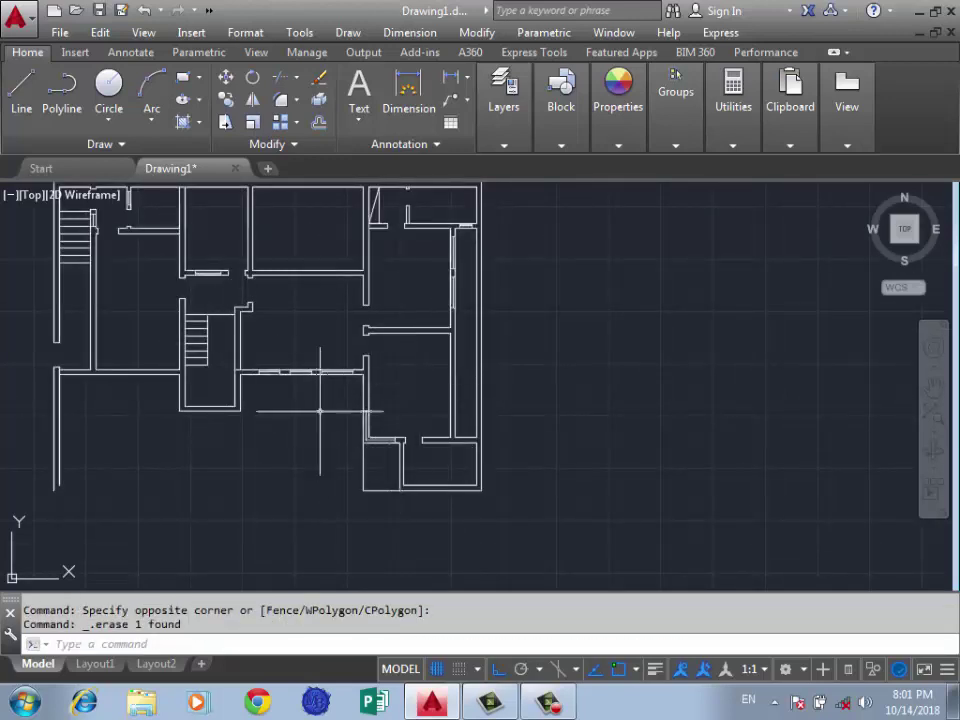
pyautogui.scroll(4, 370, 398)
pyautogui.scroll(4, 362, 373)
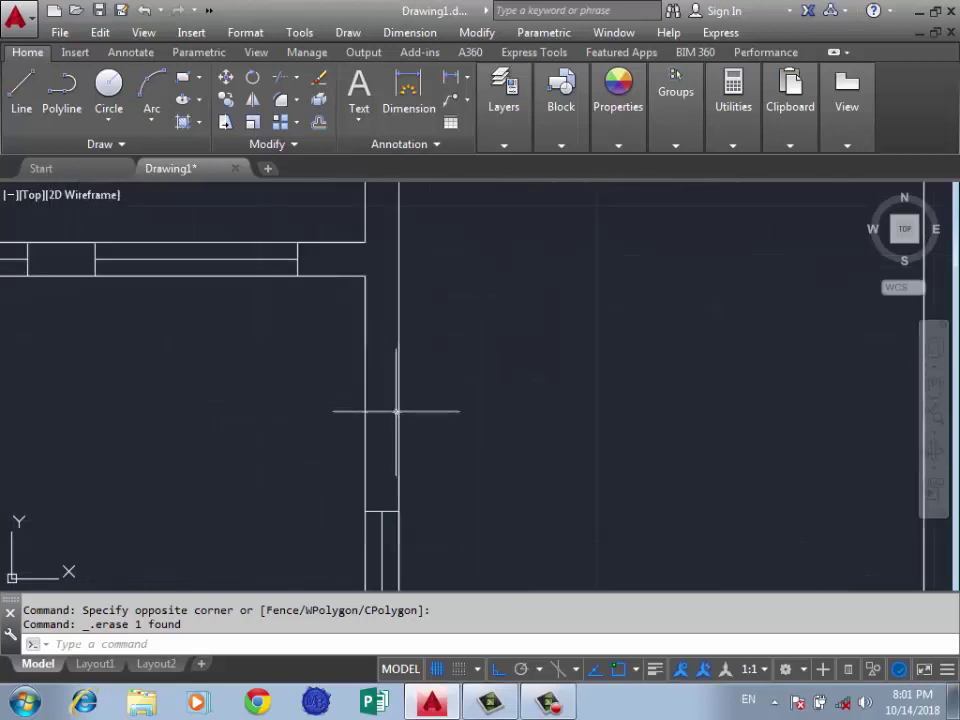
# Draw the window frame in the vertical wall with 0.2, 0.4, 0.2, 0.4 segments, undoing a stray one
pyautogui.write('L')
pyautogui.press('Return')
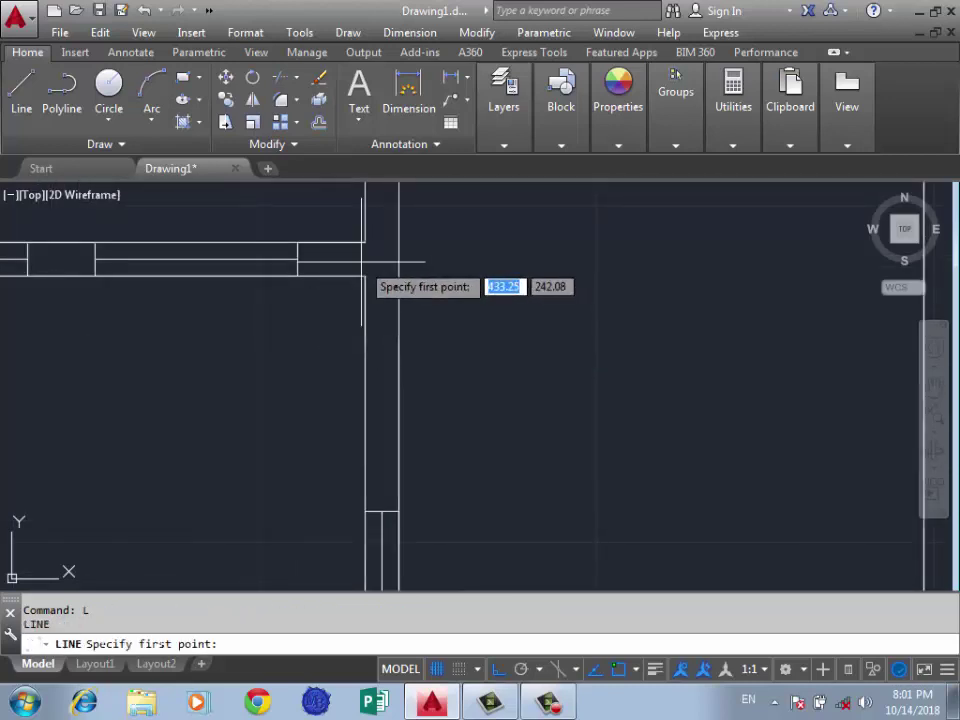
pyautogui.click(365, 275)
pyautogui.write('0.4')
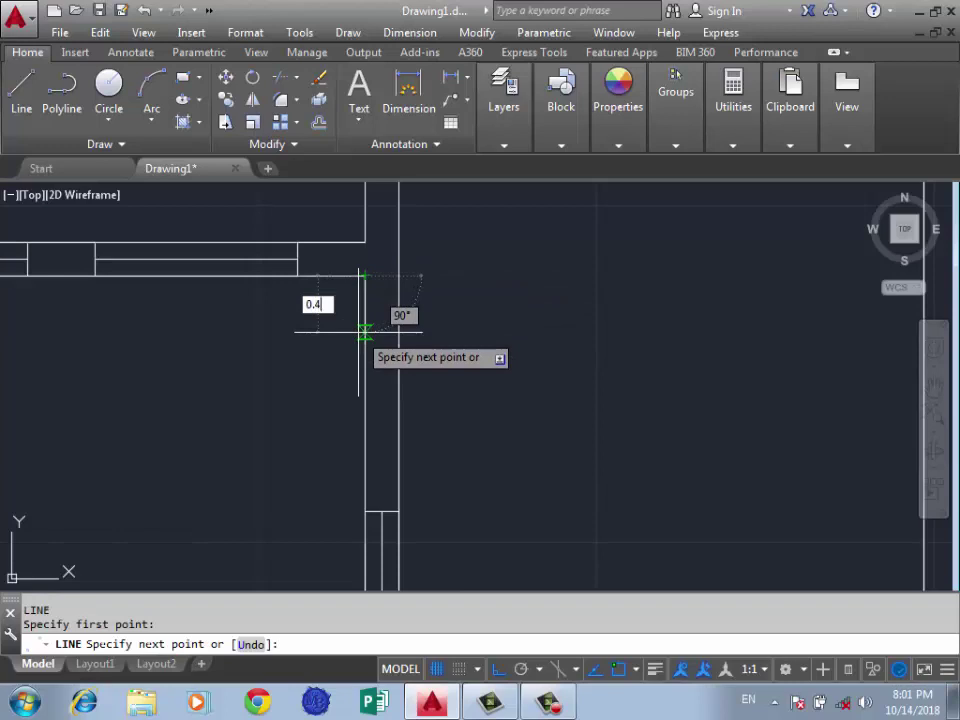
pyautogui.press('Return')
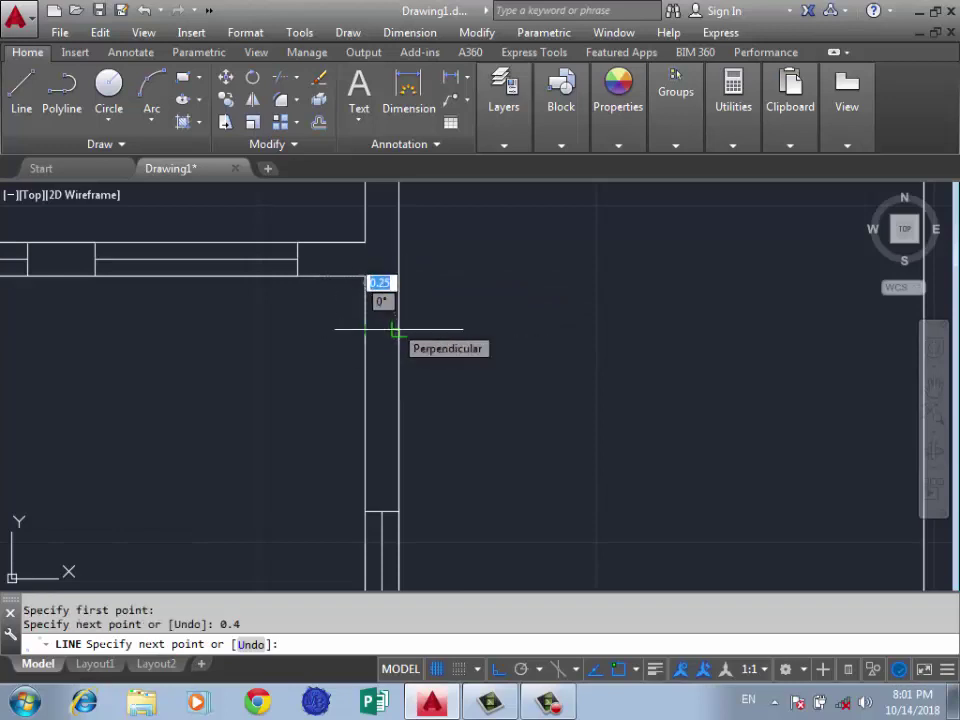
pyautogui.hotkey('ctrl', 'z')
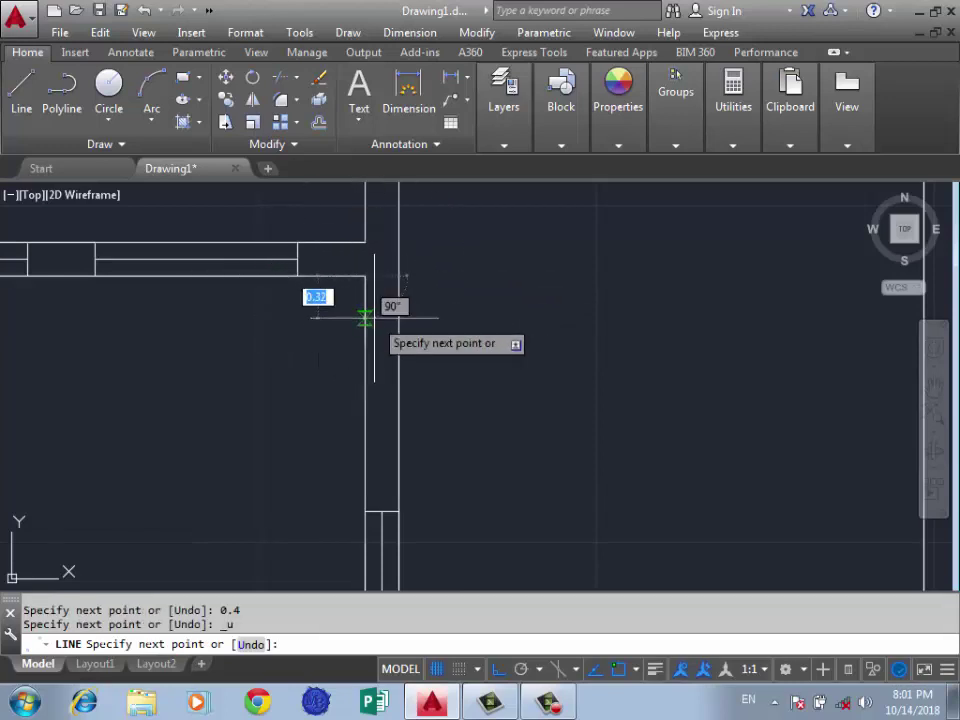
pyautogui.press('Return')
pyautogui.click(398, 302)
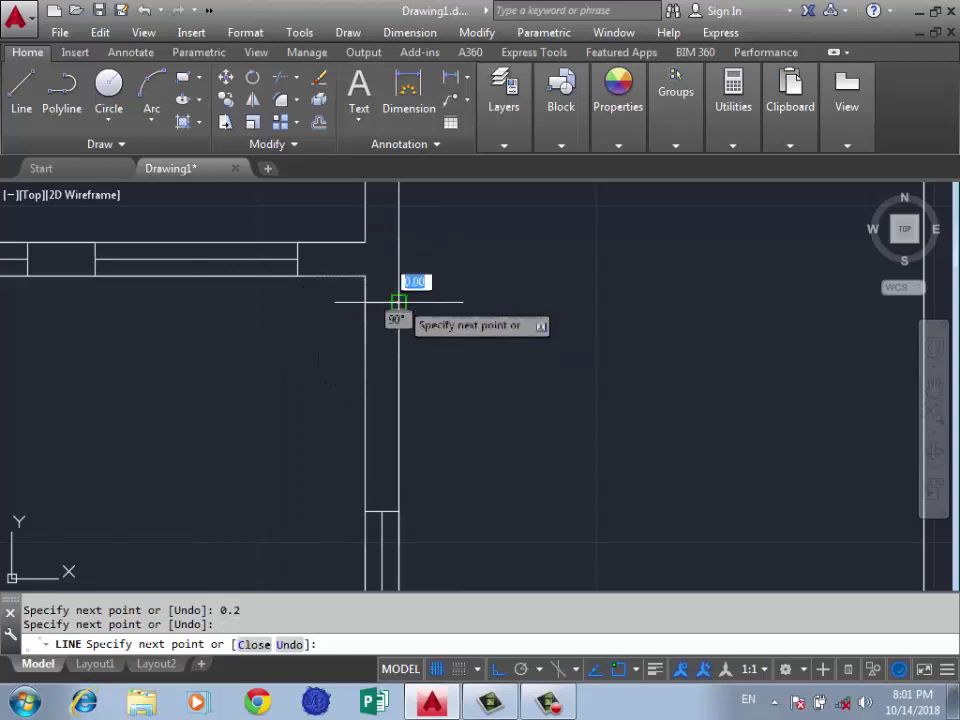
pyautogui.write('0.4')
pyautogui.press('Return')
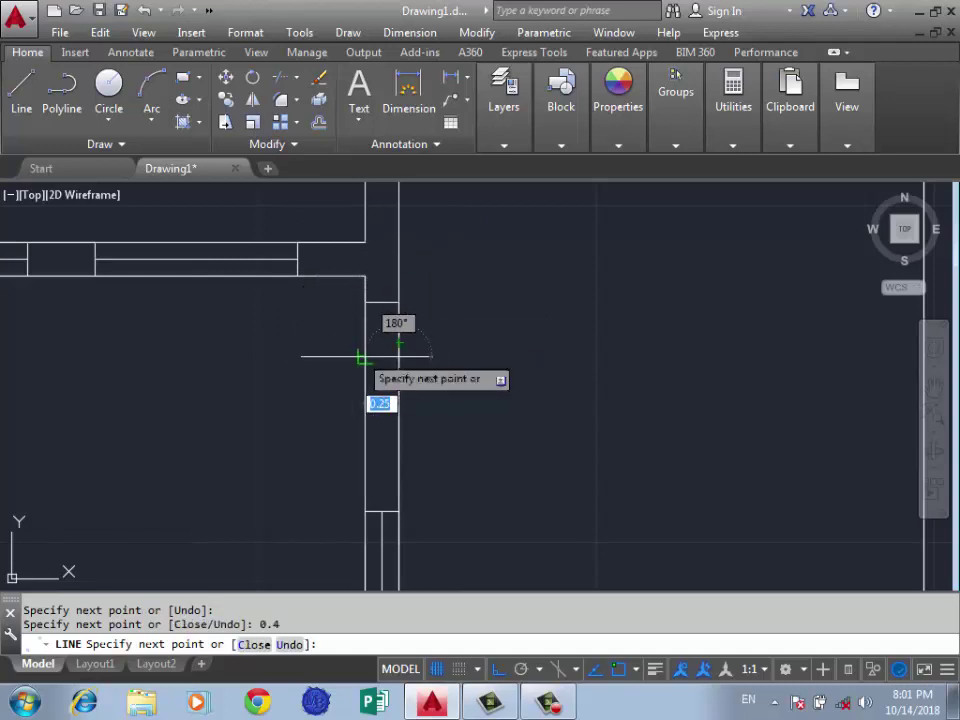
pyautogui.write('0.2')
pyautogui.press('Return')
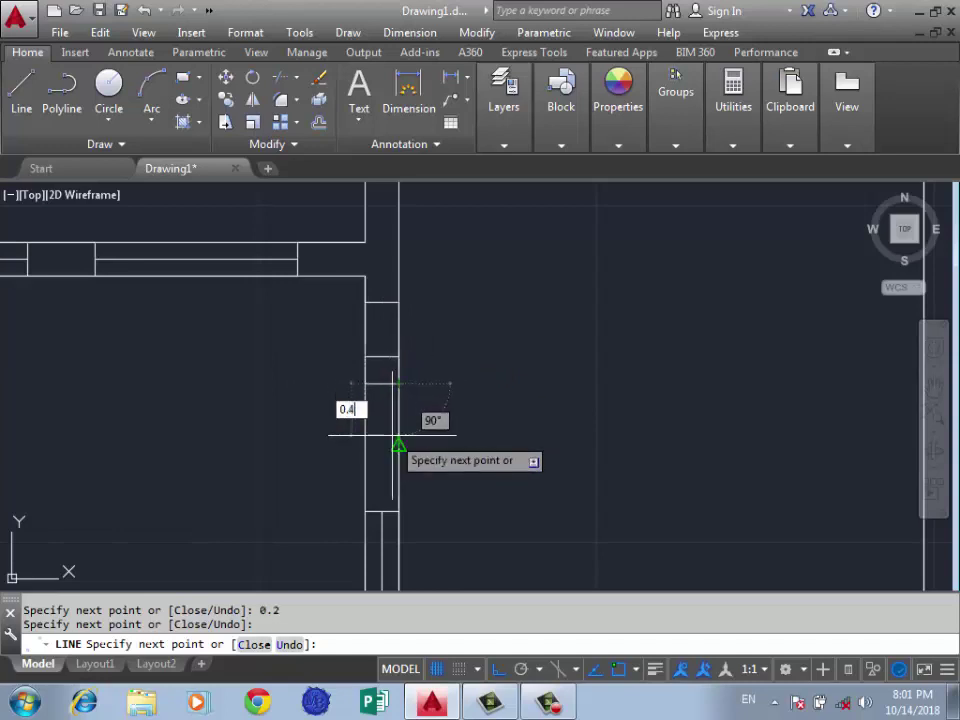
pyautogui.press('Return')
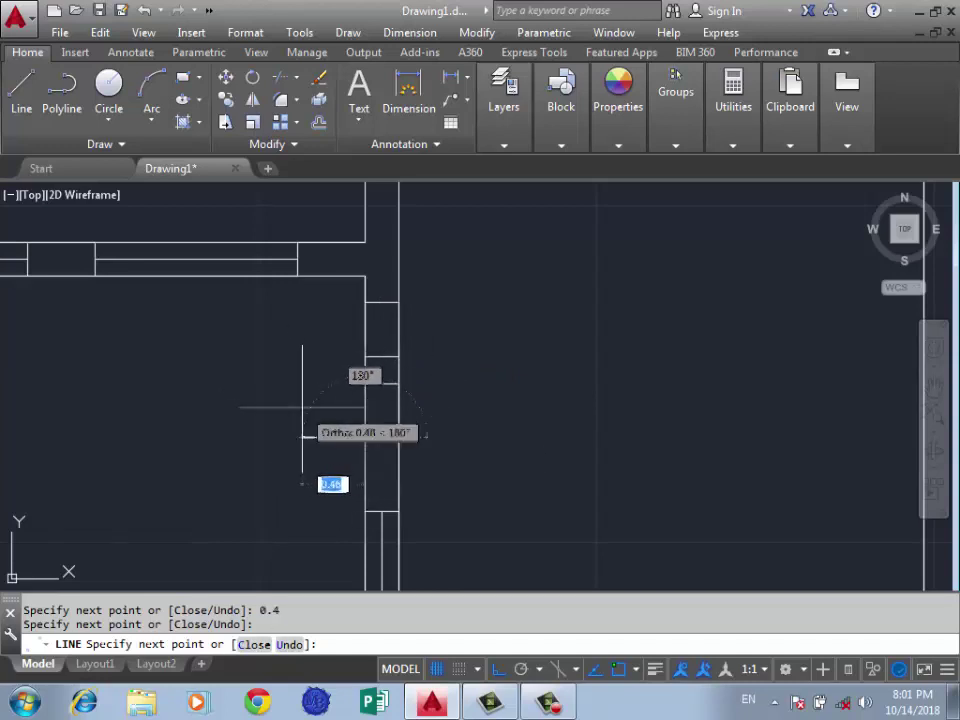
pyautogui.press('Return')
pyautogui.scroll(-3, 336, 416)
# Draw a vertical line from the wall corner down along the wall
pyautogui.scroll(1, 428, 360)
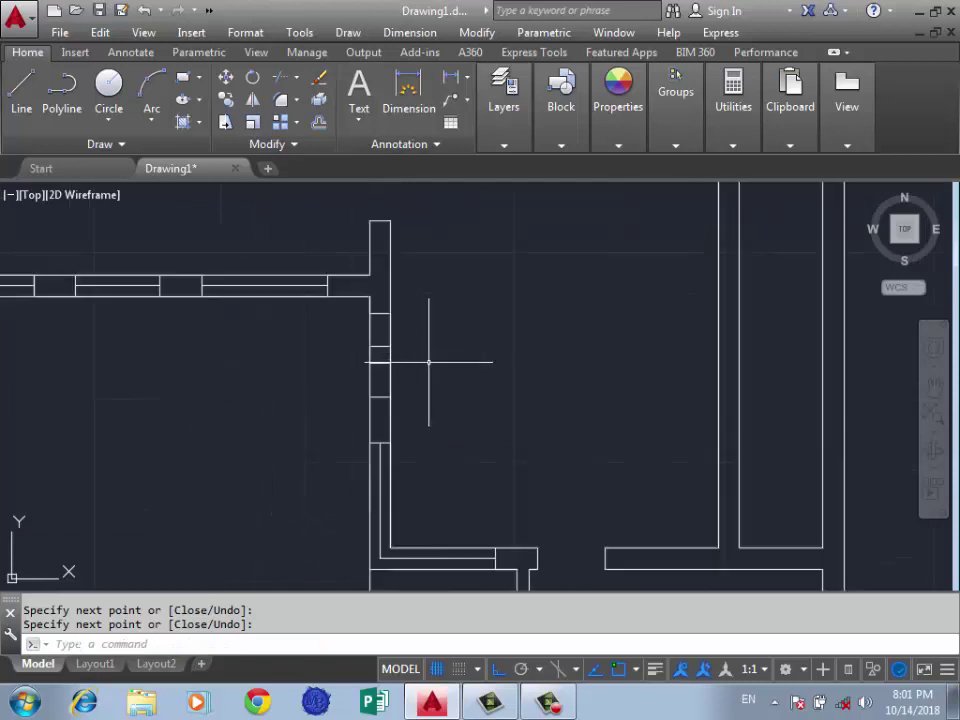
pyautogui.scroll(2, 428, 360)
pyautogui.write('l')
pyautogui.press('Return')
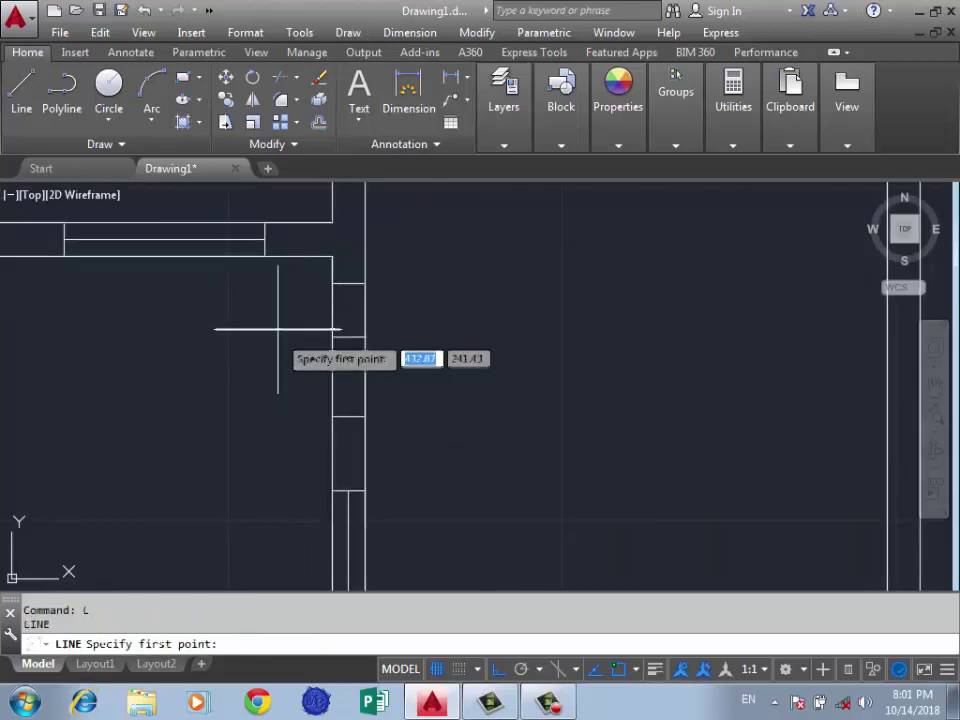
pyautogui.click(348, 283)
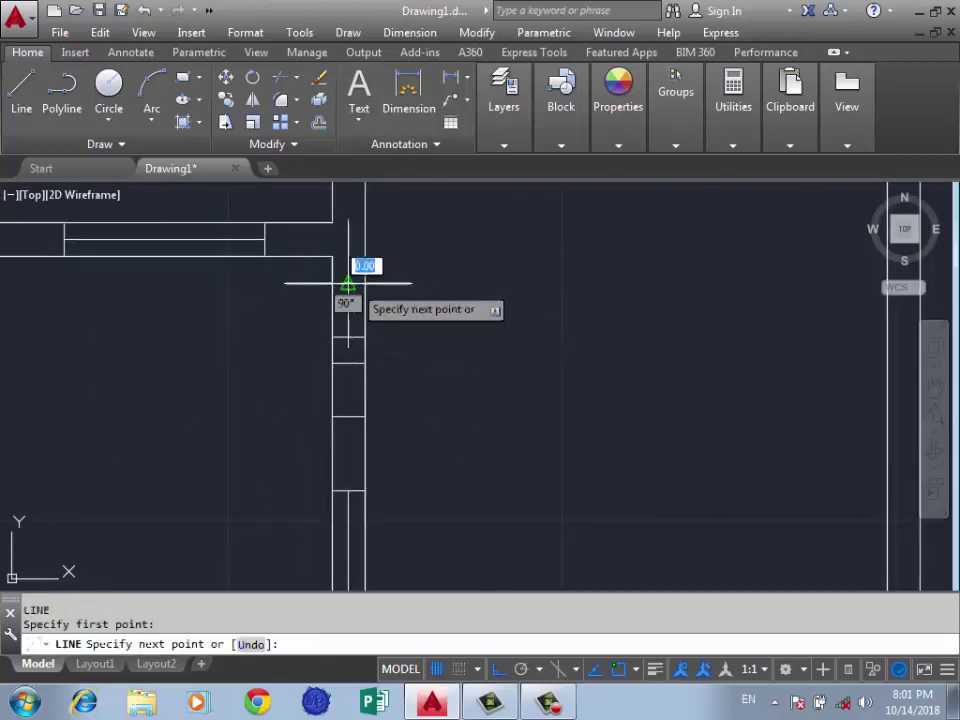
pyautogui.click(347, 415)
pyautogui.press('Return')
pyautogui.write('tr')
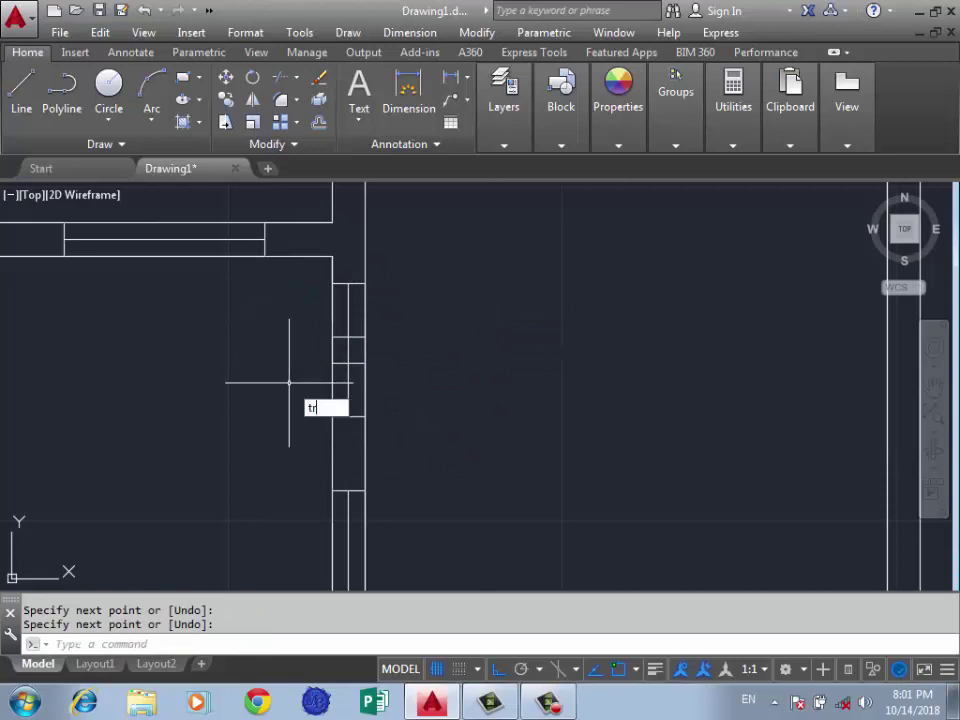
pyautogui.press('Return')
pyautogui.press('Return')
pyautogui.scroll(-3, 348, 357)
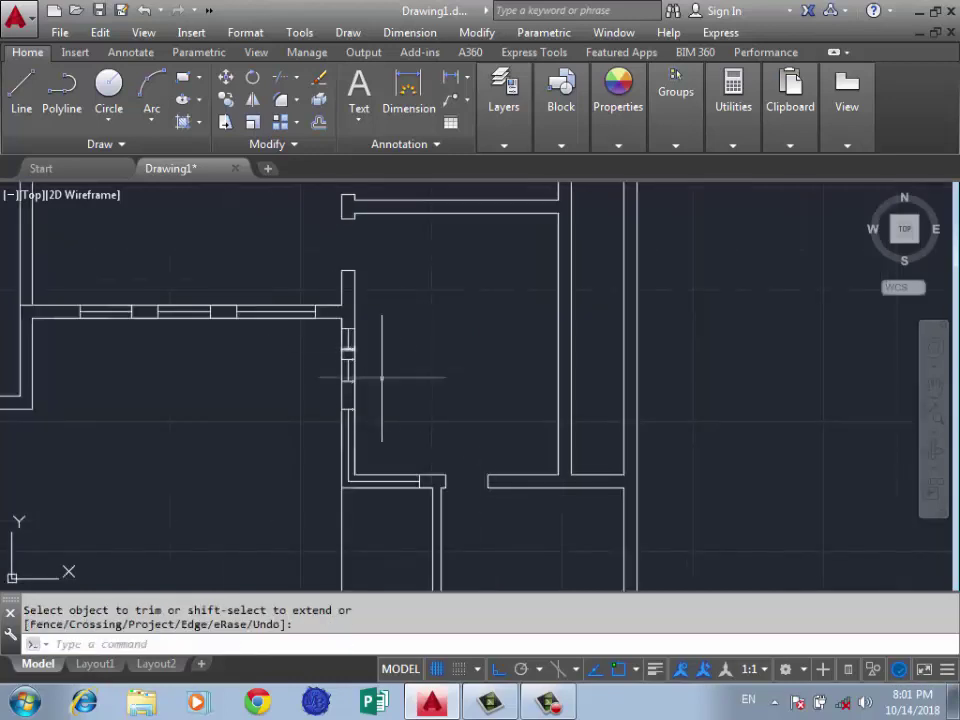
pyautogui.scroll(4, 330, 357)
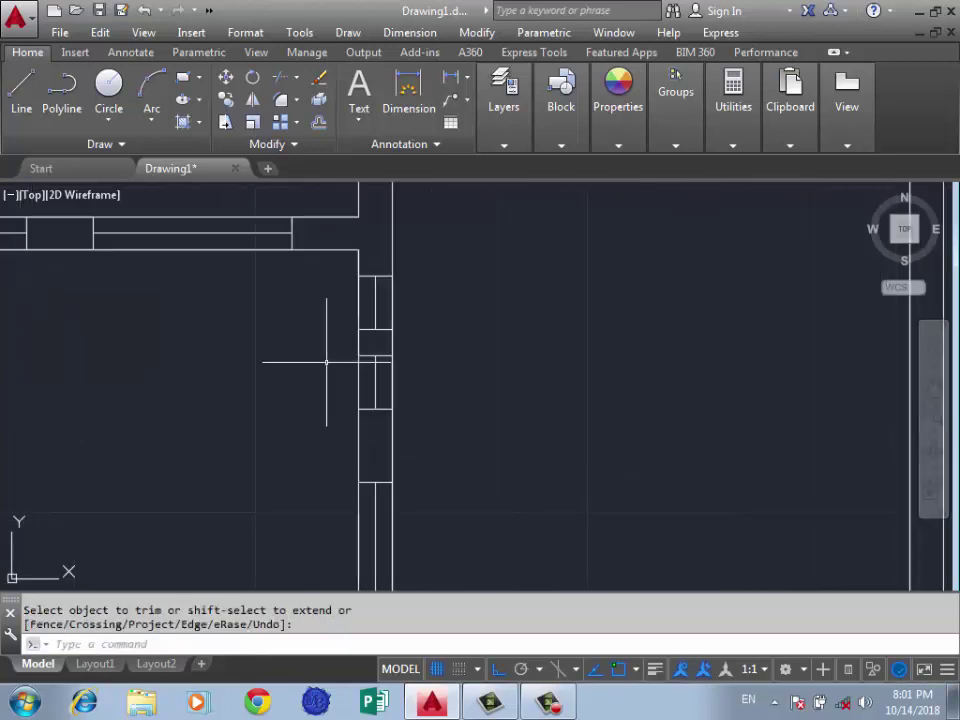
pyautogui.press('Escape')
# Draw a vertical wall line from the lower wall point up to the wall endpoint
pyautogui.write('l')
pyautogui.press('Return')
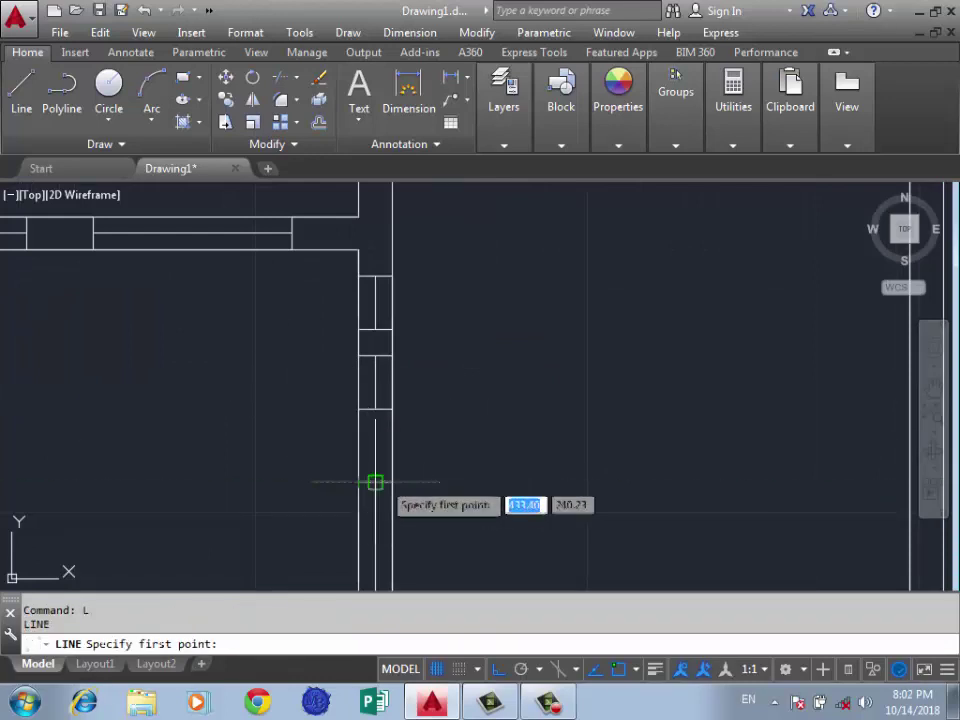
pyautogui.click(391, 482)
pyautogui.press('Return')
pyautogui.press('Return')
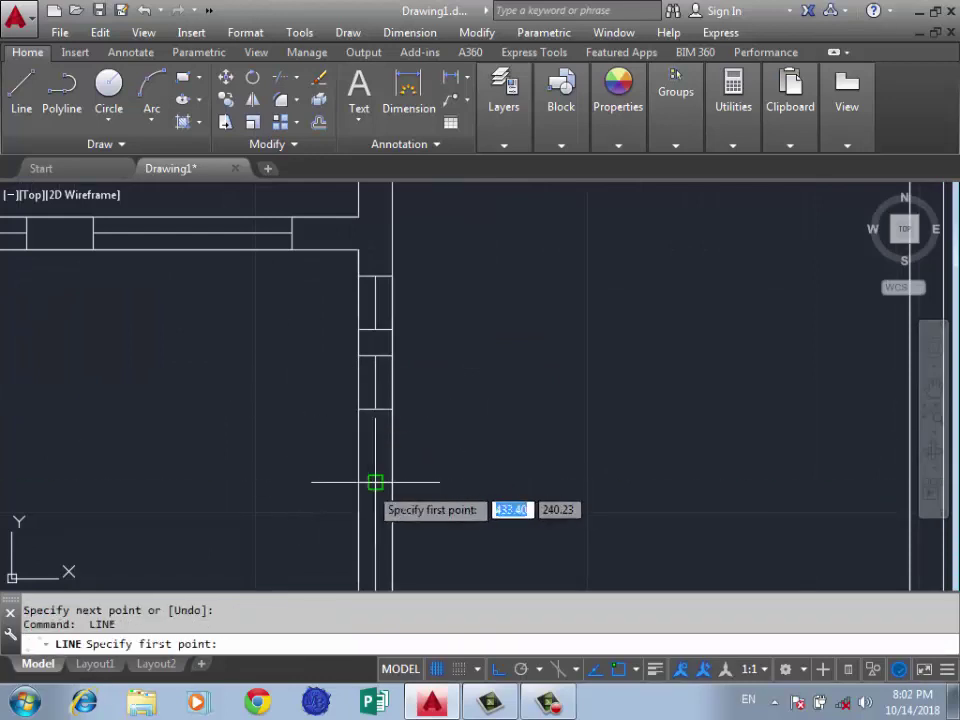
pyautogui.click(358, 482)
pyautogui.click(358, 249)
pyautogui.press('Return')
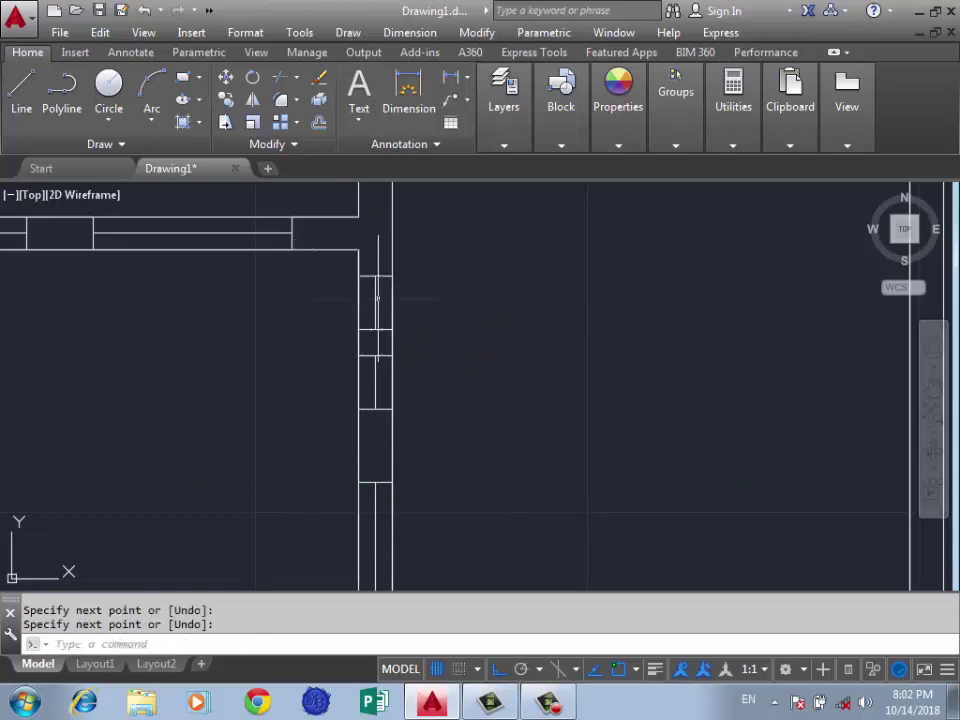
pyautogui.click(384, 272)
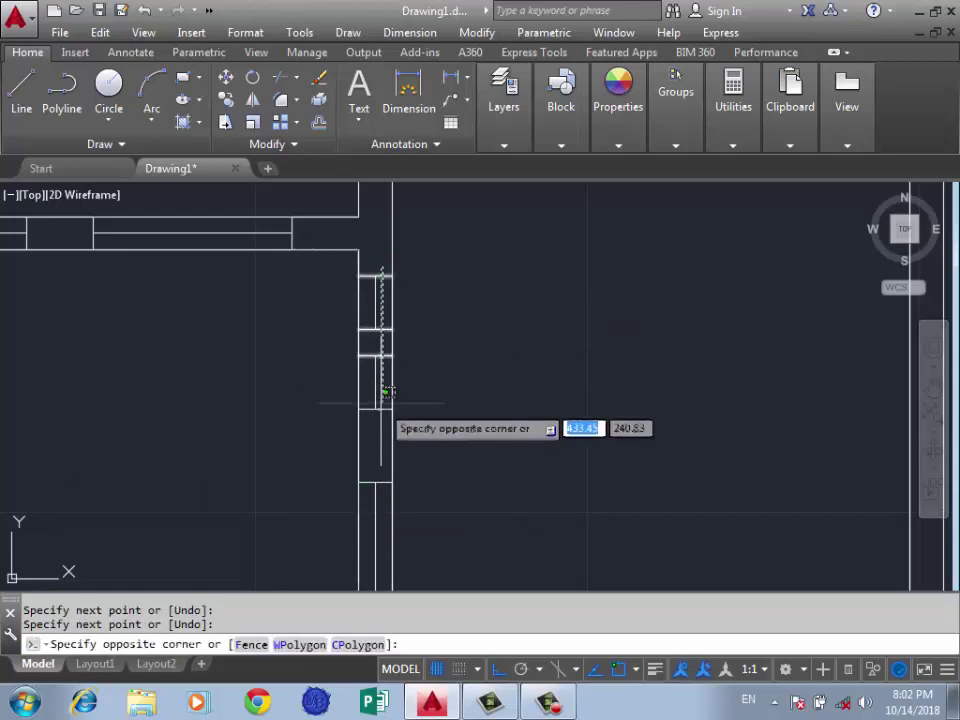
pyautogui.click(372, 420)
pyautogui.scroll(4, 339, 333)
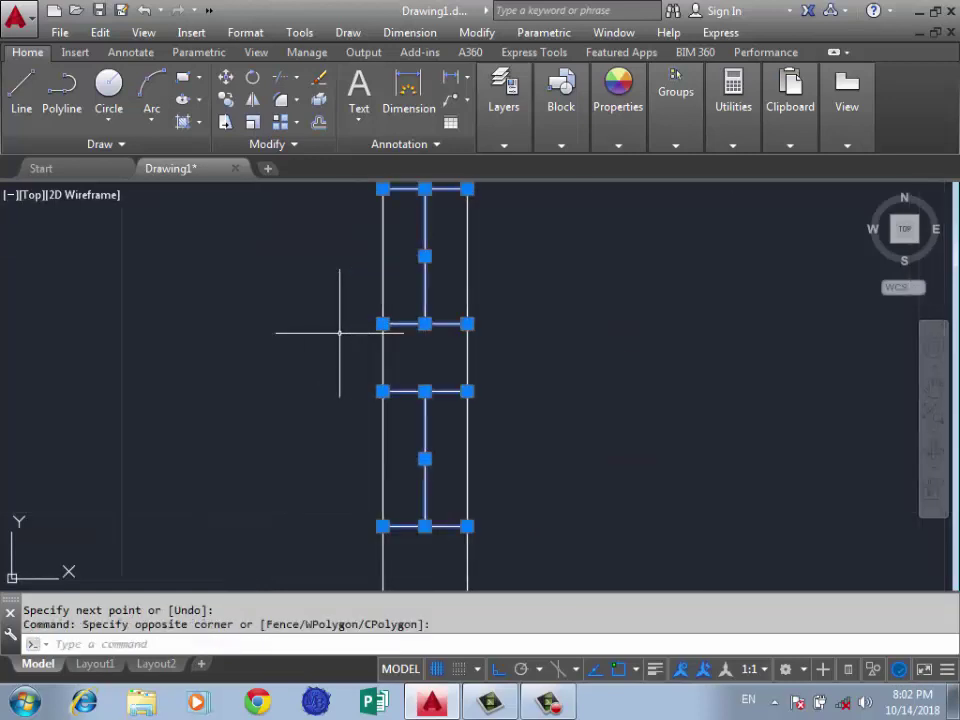
pyautogui.press('Escape')
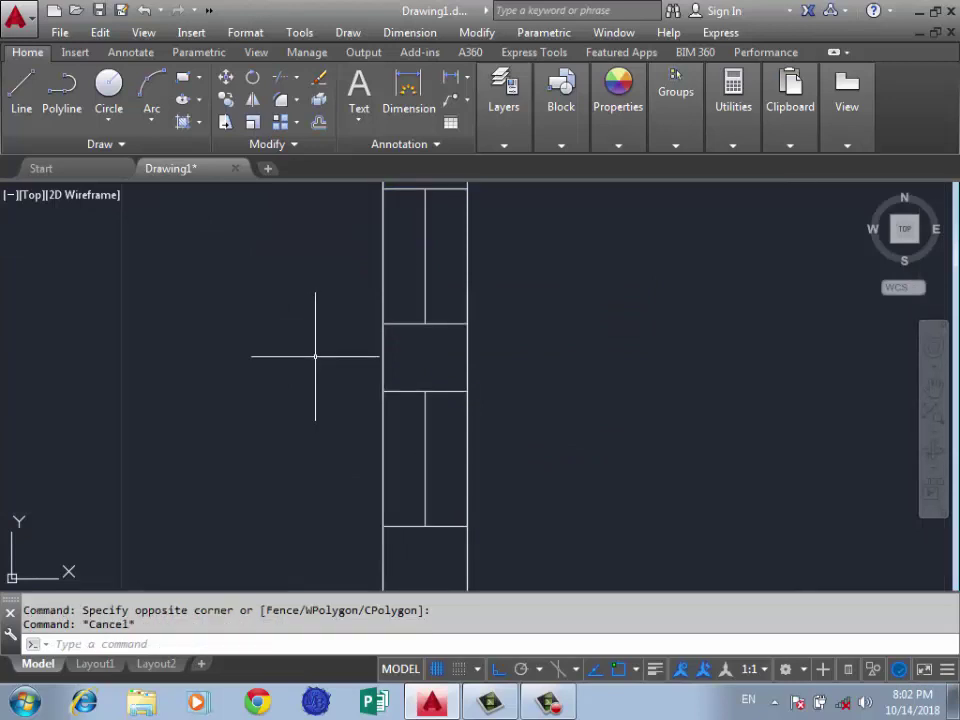
# Draw an L-shaped pane line at the window frame corner
pyautogui.write('l')
pyautogui.press('Return')
pyautogui.click(426, 392)
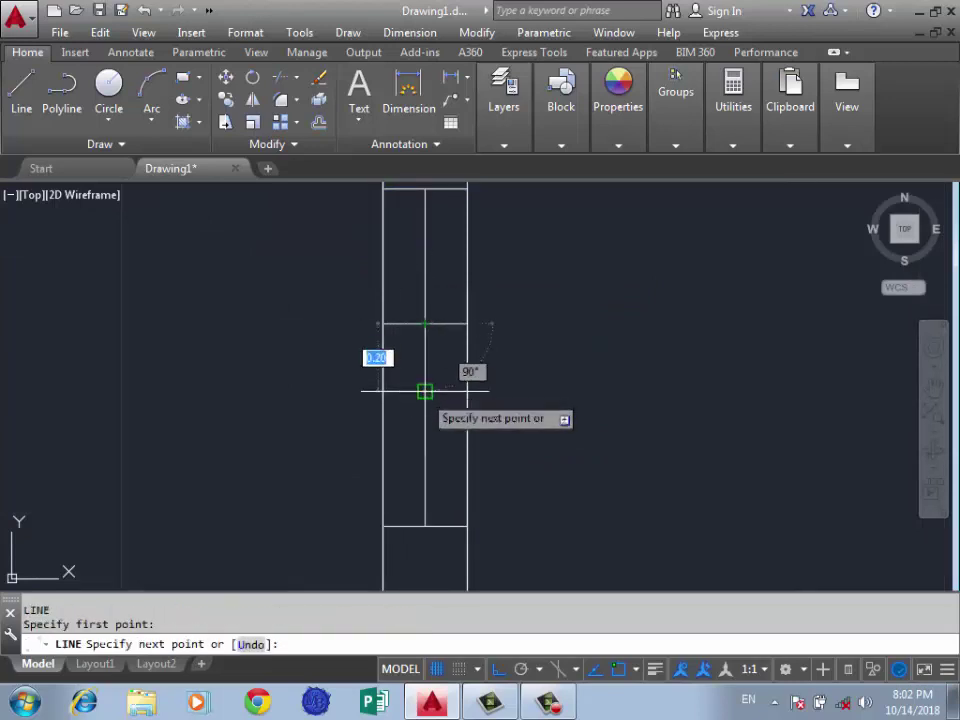
pyautogui.click(426, 362)
pyautogui.click(405, 362)
pyautogui.press('Return')
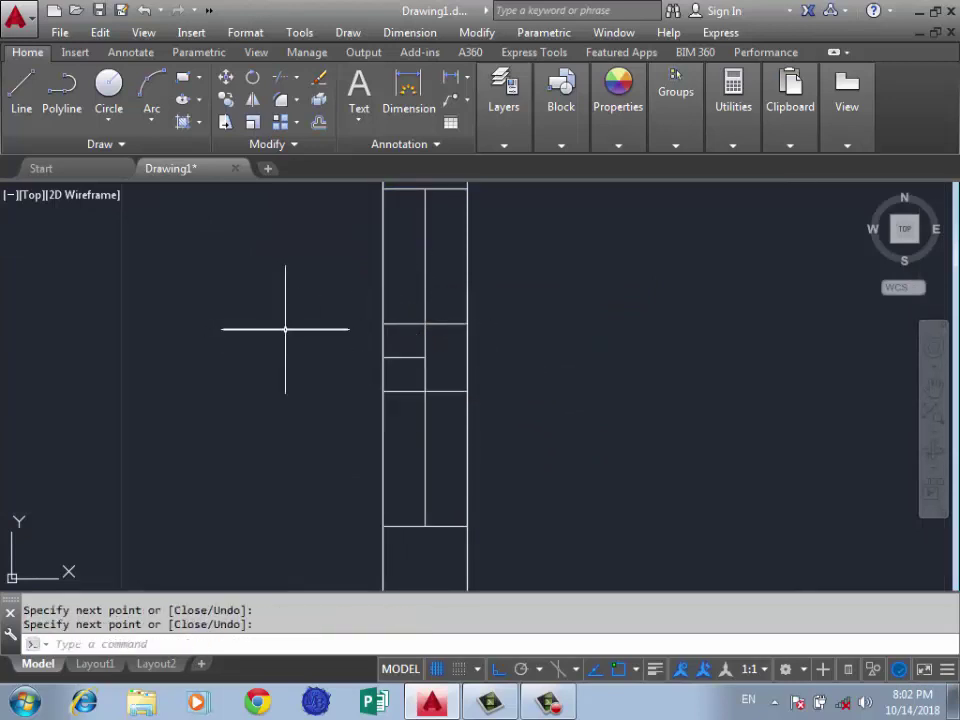
pyautogui.scroll(-3, 270, 327)
# Move the nine window lines onto the wall endpoint
pyautogui.press('Return')
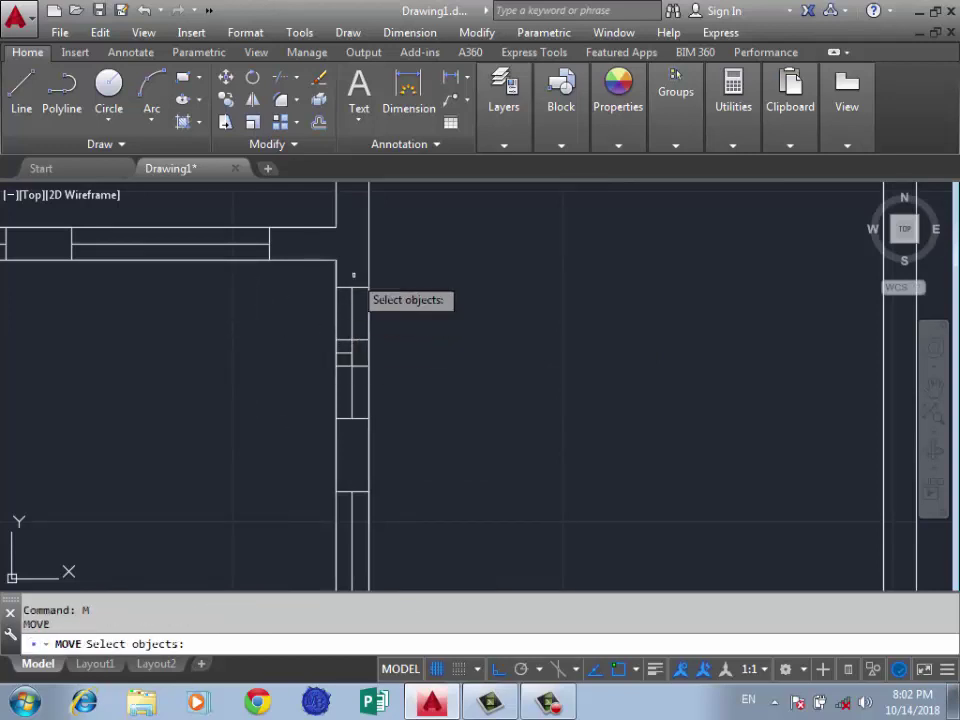
pyautogui.click(357, 278)
pyautogui.click(350, 410)
pyautogui.press('Return')
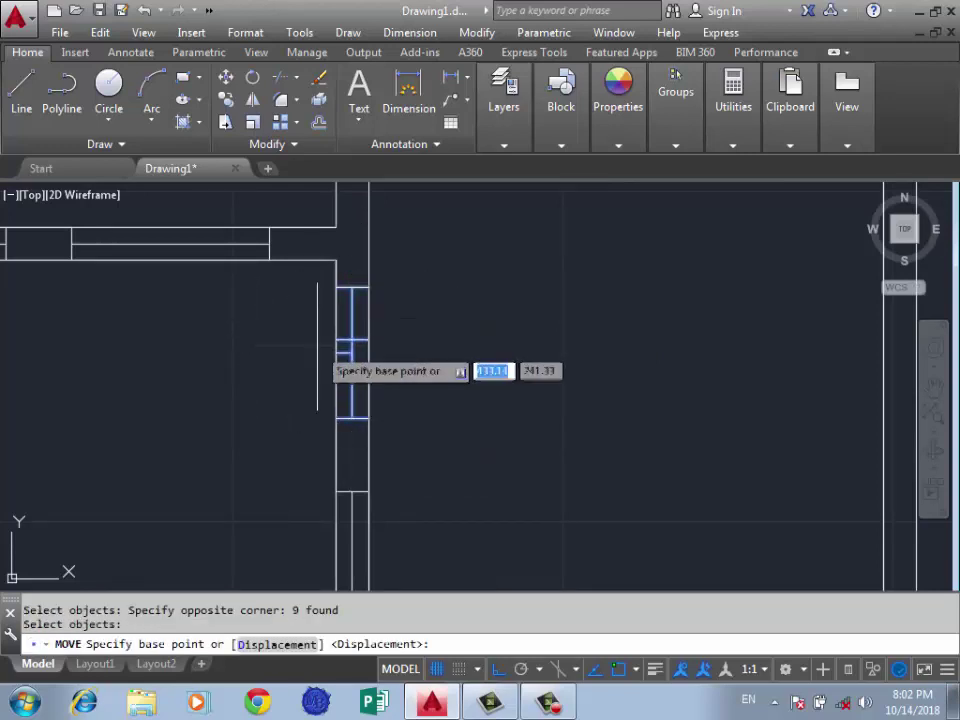
pyautogui.scroll(3, 343, 362)
pyautogui.click(344, 378)
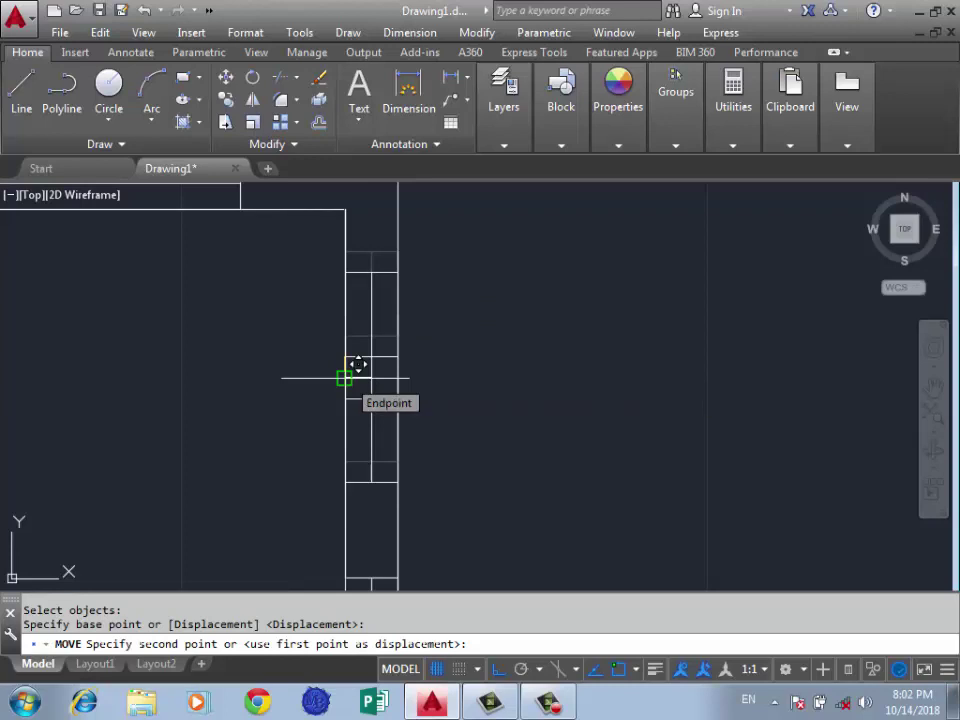
pyautogui.click(349, 376)
# Erase the three stray lines in the opening with a crossing window
pyautogui.click(374, 376)
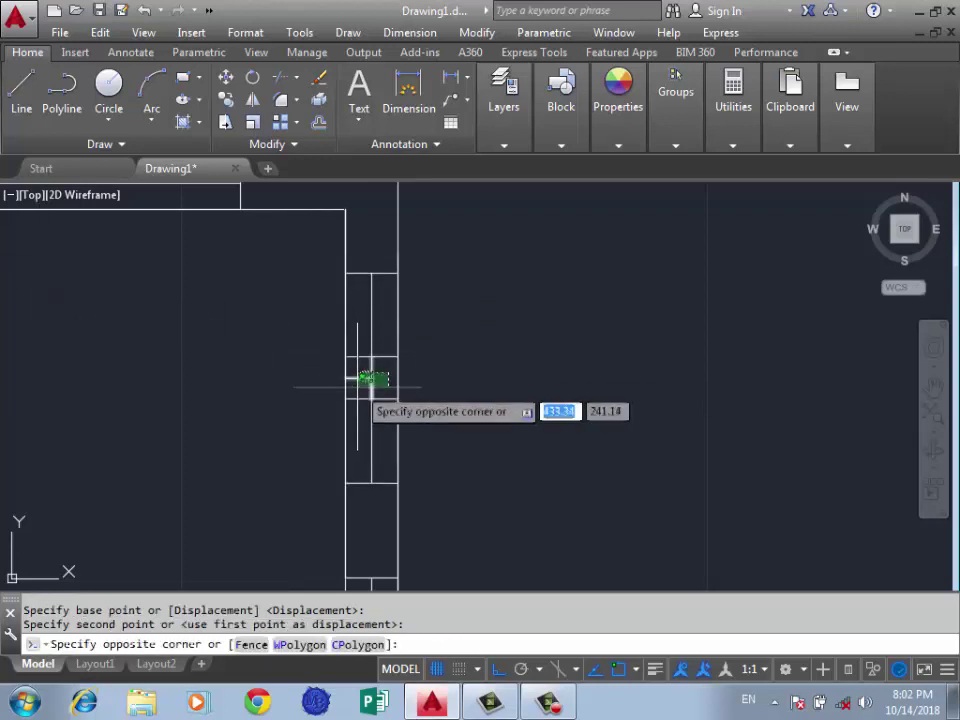
pyautogui.click(350, 385)
pyautogui.press('Delete')
pyautogui.scroll(-2, 351, 290)
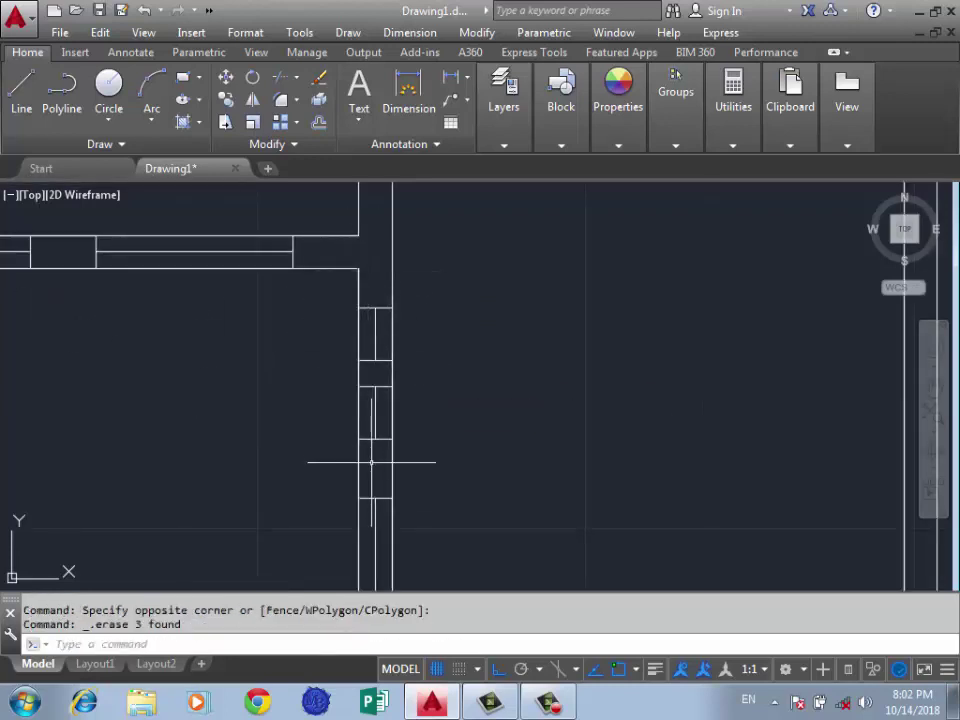
pyautogui.scroll(-2, 349, 391)
pyautogui.scroll(-2, 357, 310)
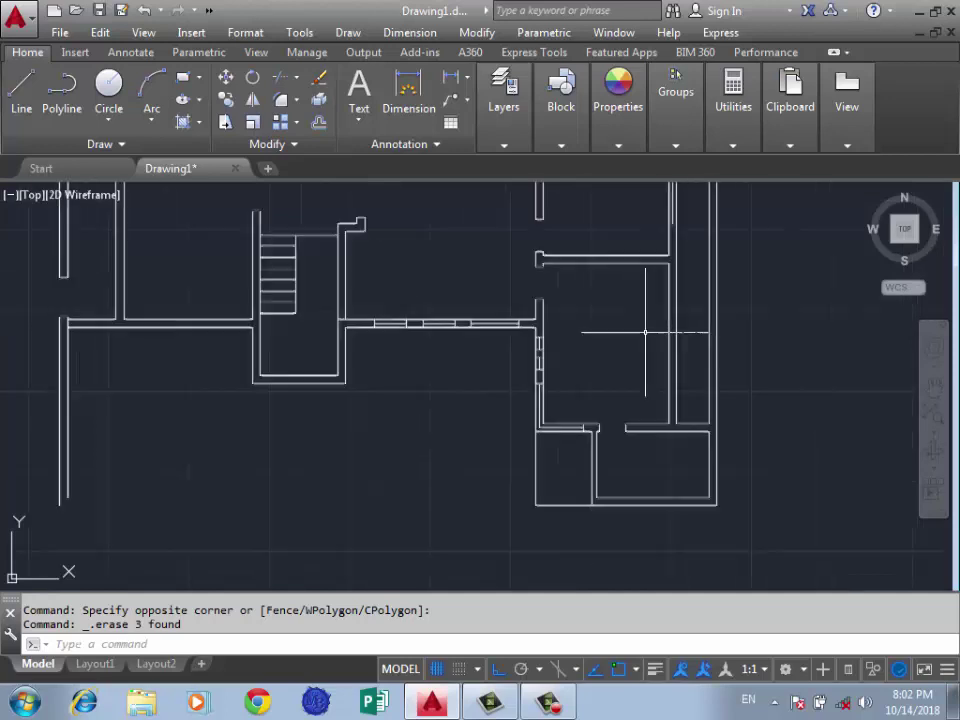
pyautogui.scroll(-2, 453, 403)
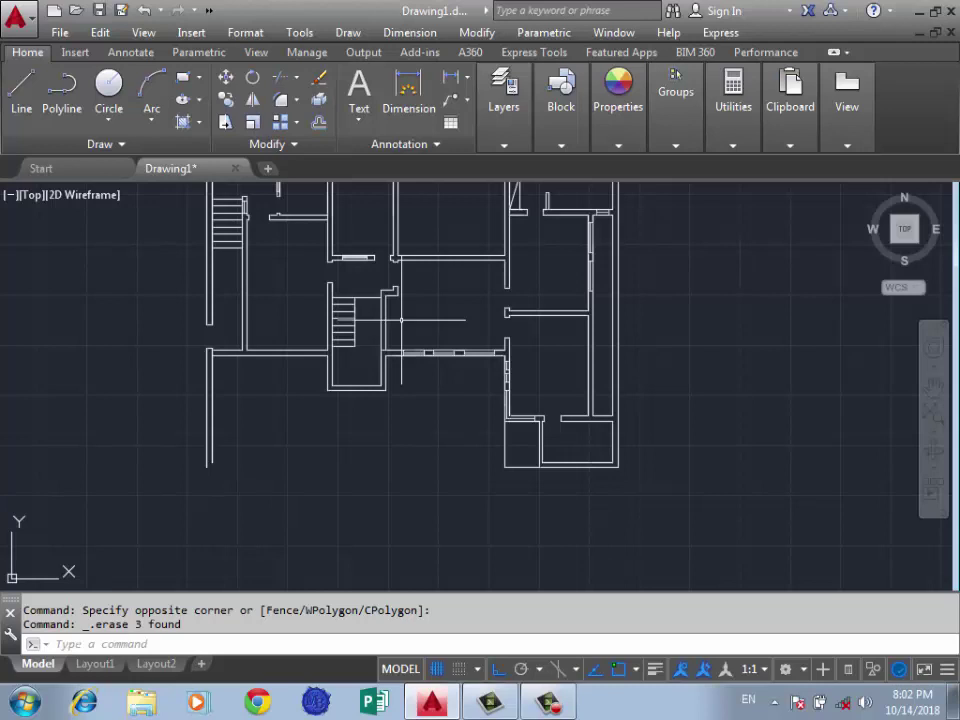
pyautogui.scroll(-2, 402, 318)
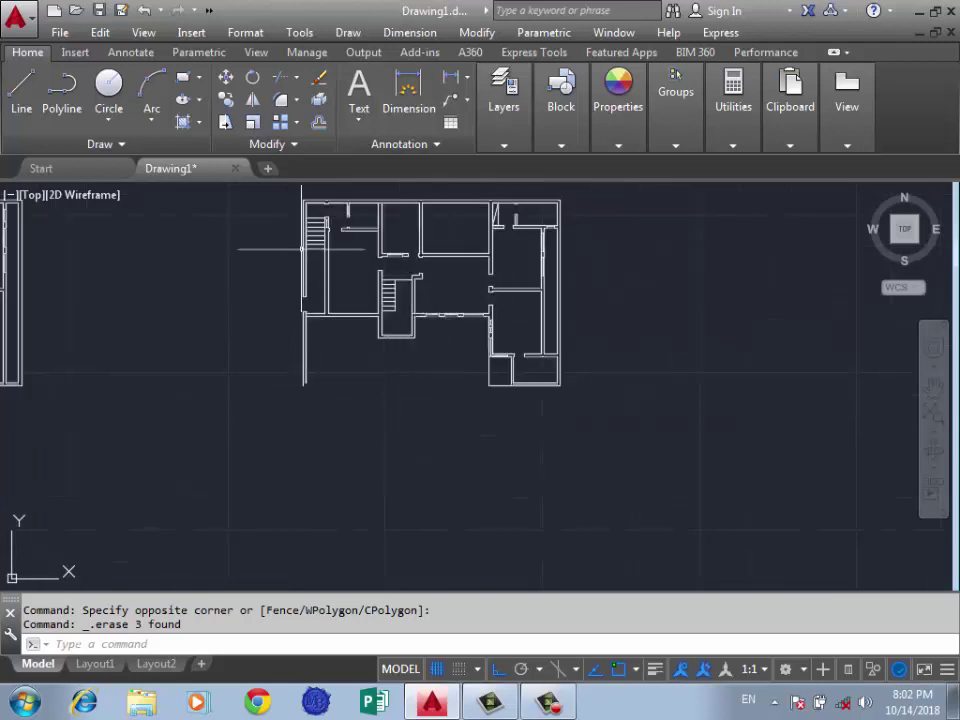
pyautogui.scroll(2, 450, 412)
pyautogui.scroll(1, 472, 398)
# Draw a horizontal line along the bottom of the floor plan
pyautogui.write('L')
pyautogui.press('Return')
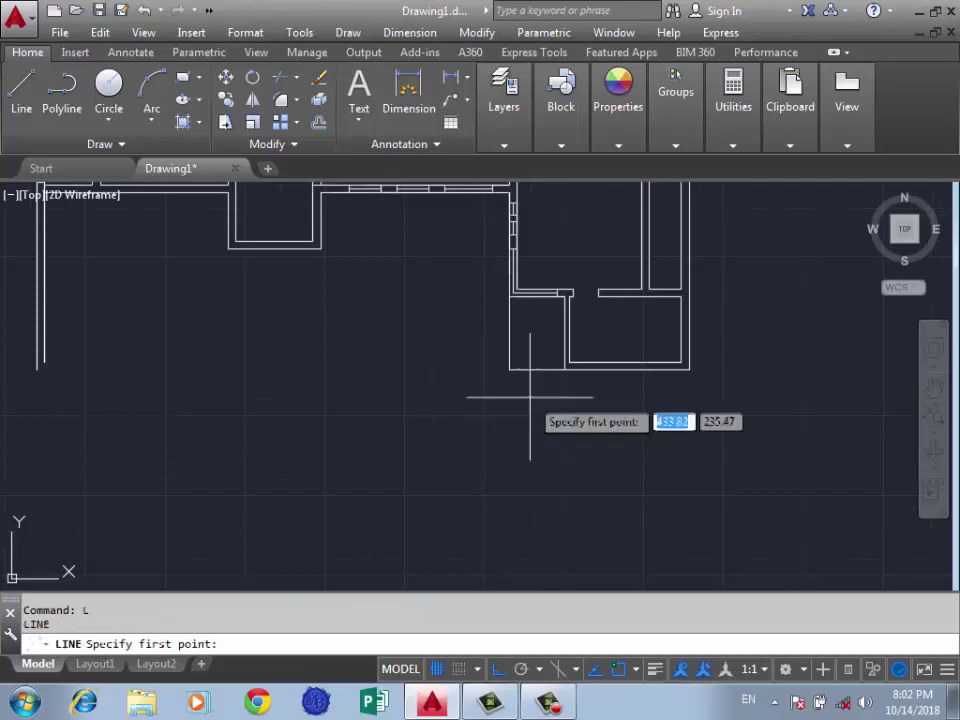
pyautogui.click(565, 370)
pyautogui.scroll(-2, 328, 416)
pyautogui.scroll(2, 527, 446)
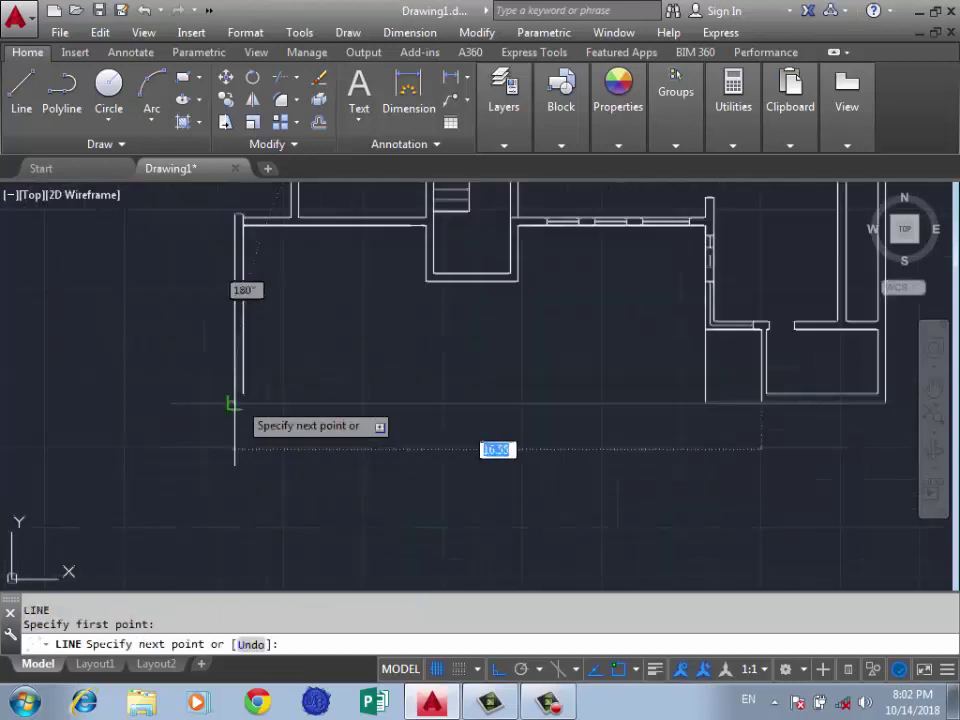
pyautogui.scroll(2, 497, 450)
pyautogui.click(230, 405)
pyautogui.press('Return')
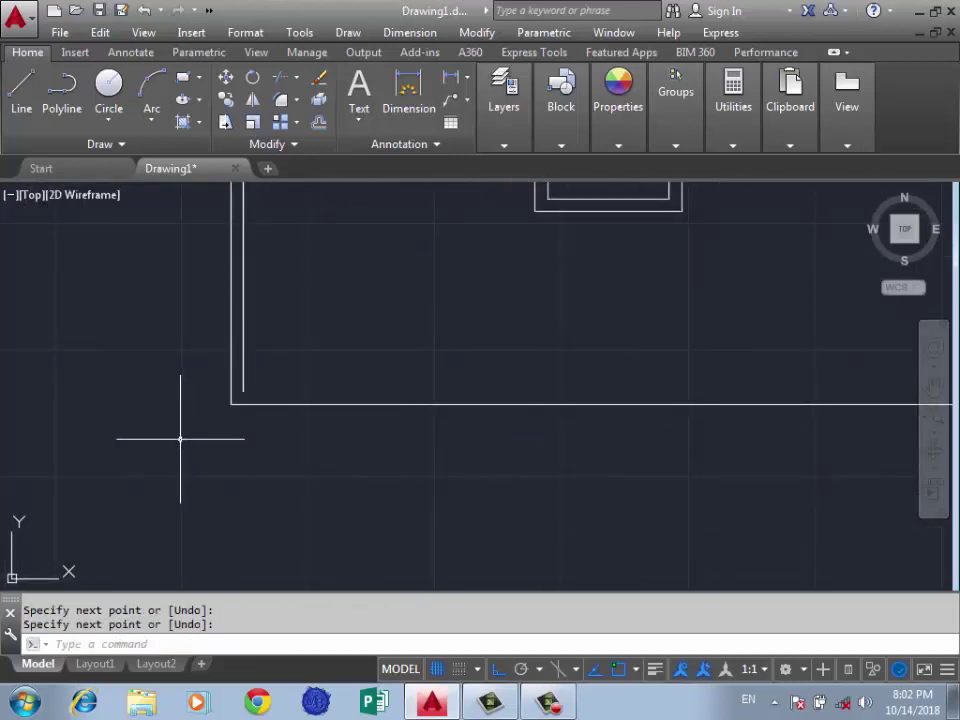
# Offset the bottom line 0.25 to form the wall thickness
pyautogui.write('o')
pyautogui.press('Return')
pyautogui.press('Return')
pyautogui.press('Return')
pyautogui.press('Return')
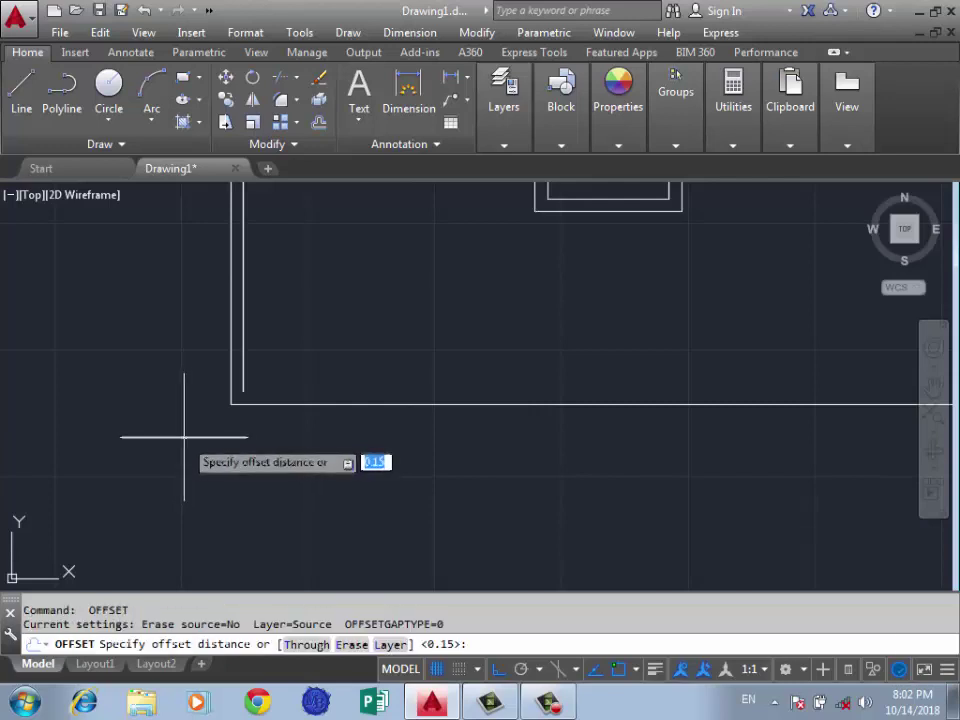
pyautogui.write('0.25')
pyautogui.press('Return')
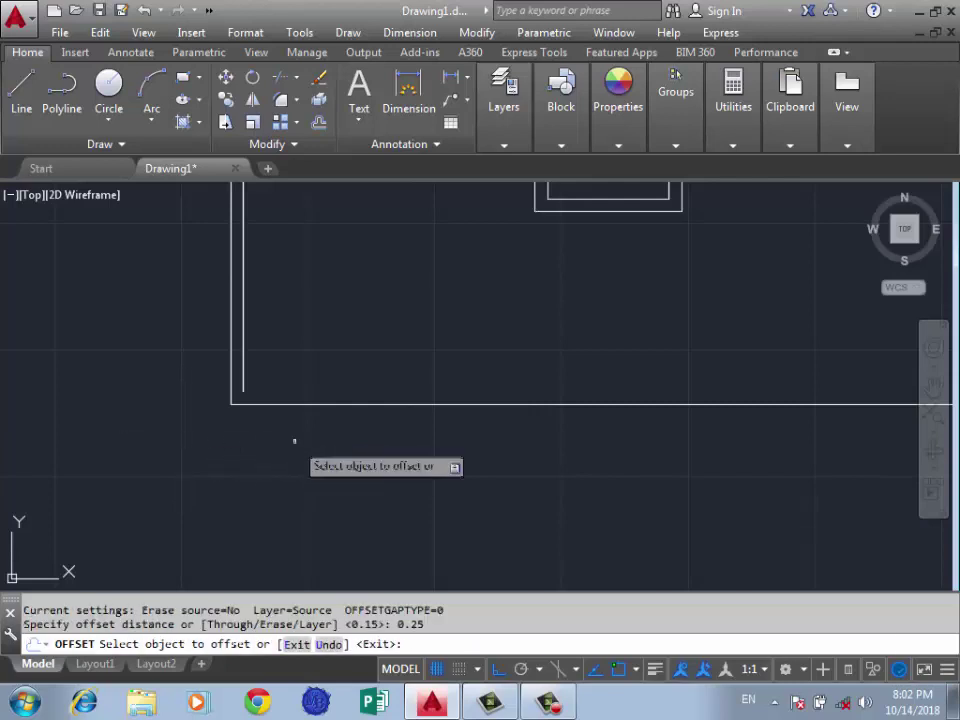
pyautogui.click(362, 403)
pyautogui.click(363, 378)
pyautogui.scroll(-5, 364, 370)
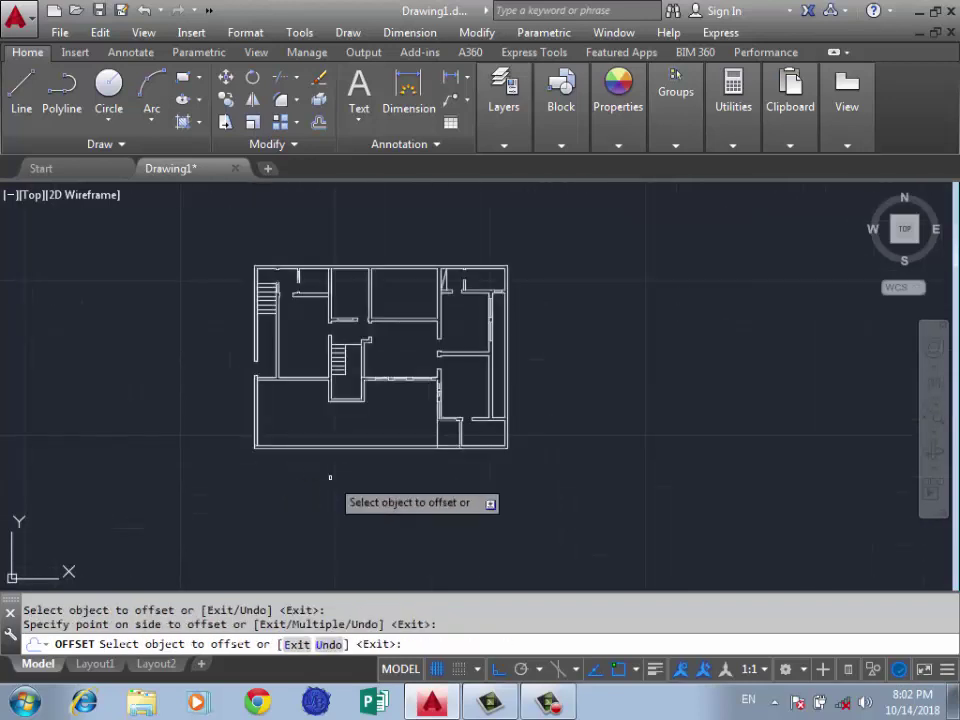
pyautogui.press('Return')
pyautogui.press('Return')
pyautogui.press('Return')
pyautogui.scroll(5, 253, 444)
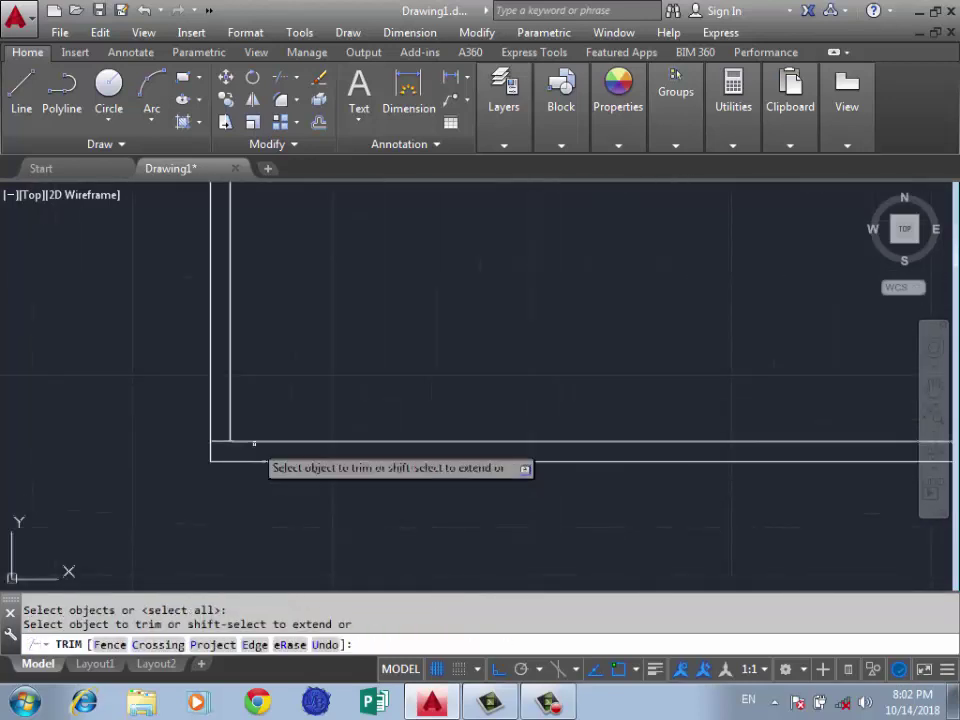
pyautogui.scroll(-4, 293, 473)
pyautogui.scroll(-2, 300, 475)
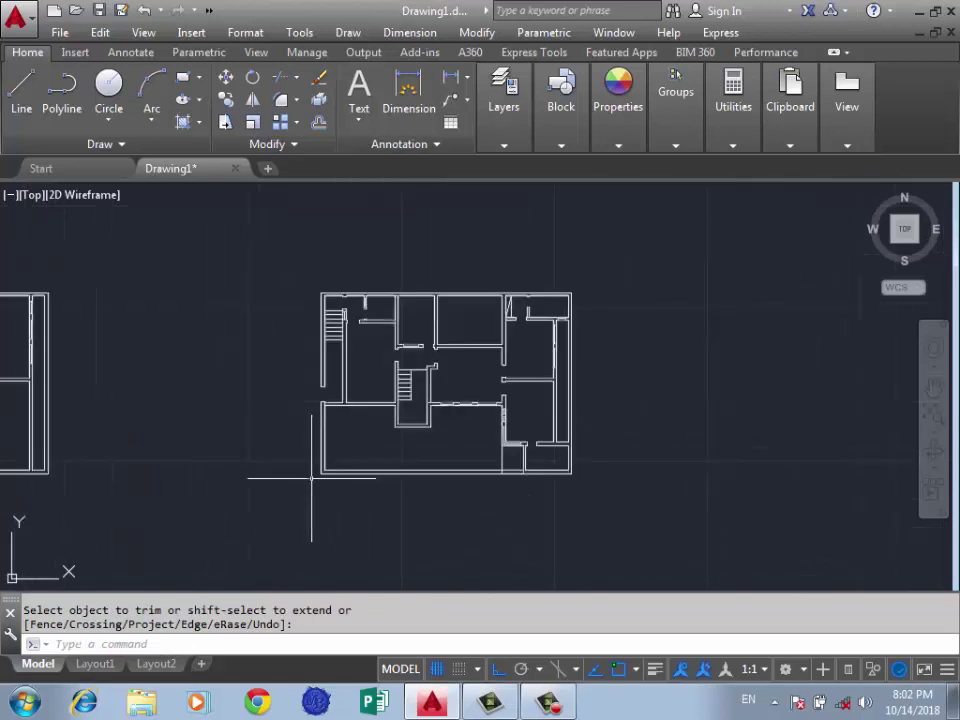
pyautogui.scroll(3, 398, 390)
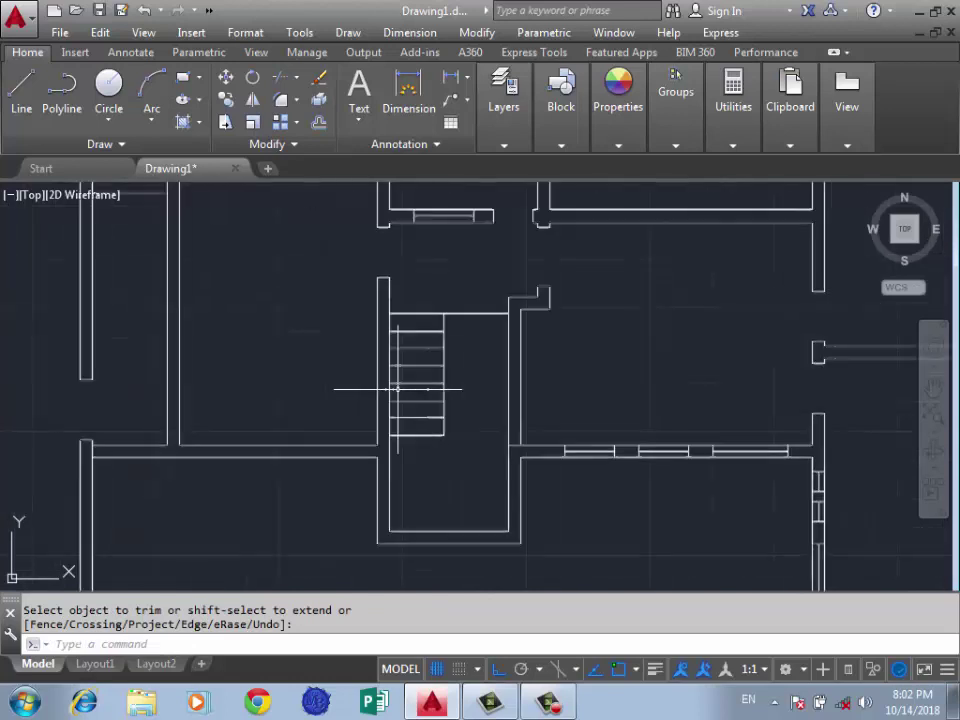
pyautogui.scroll(-1, 285, 321)
pyautogui.scroll(3, 340, 410)
# Draw a centre line across the stairwell's bottom wall thickness
pyautogui.press('Return')
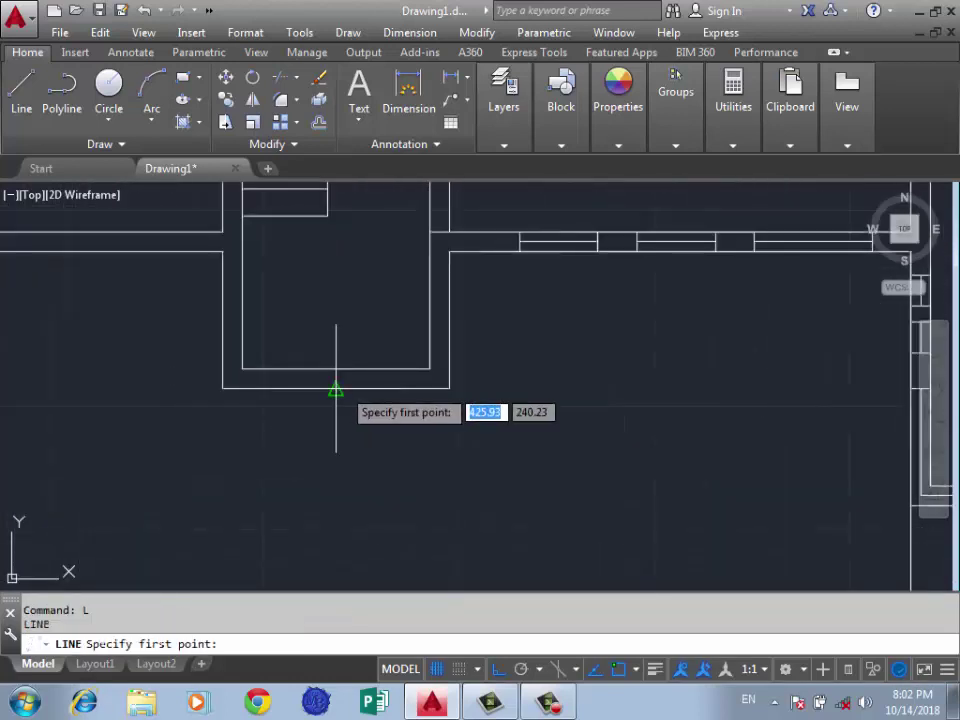
pyautogui.click(336, 388)
pyautogui.click(336, 368)
pyautogui.press('Return')
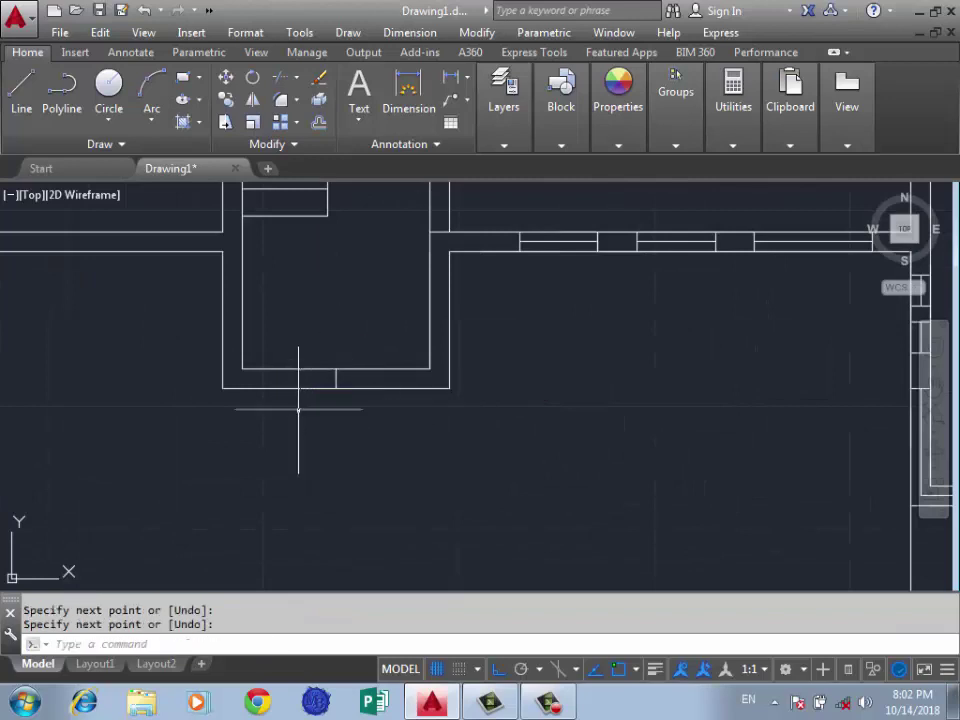
pyautogui.scroll(2, 300, 398)
# Offset the centre line 0.8 to both sides as door jambs, then erase it
pyautogui.write('o')
pyautogui.press('Return')
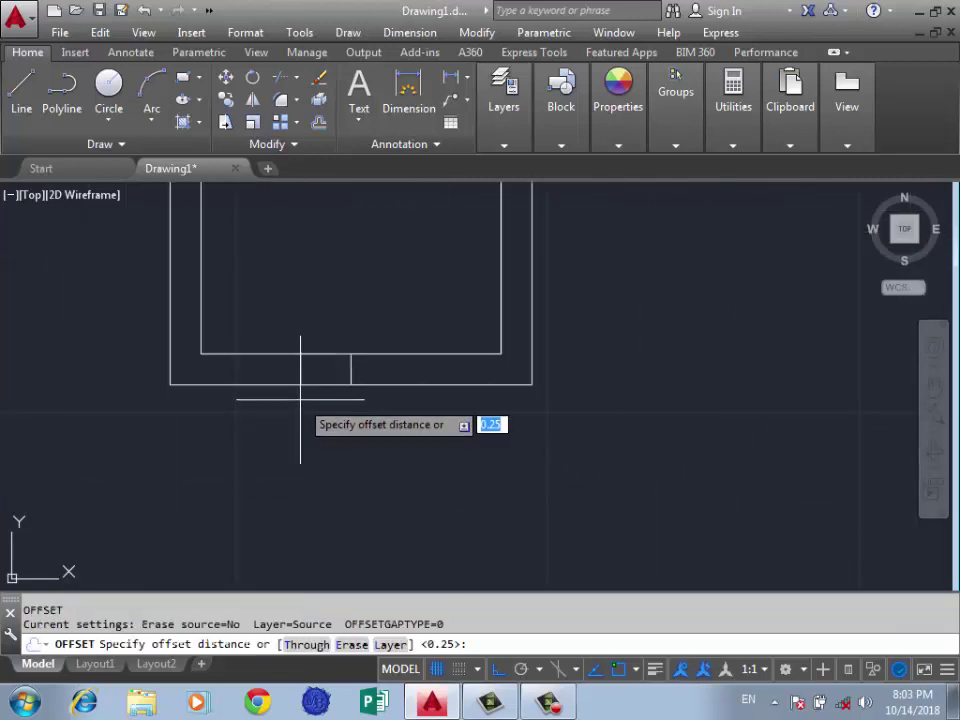
pyautogui.press('Return')
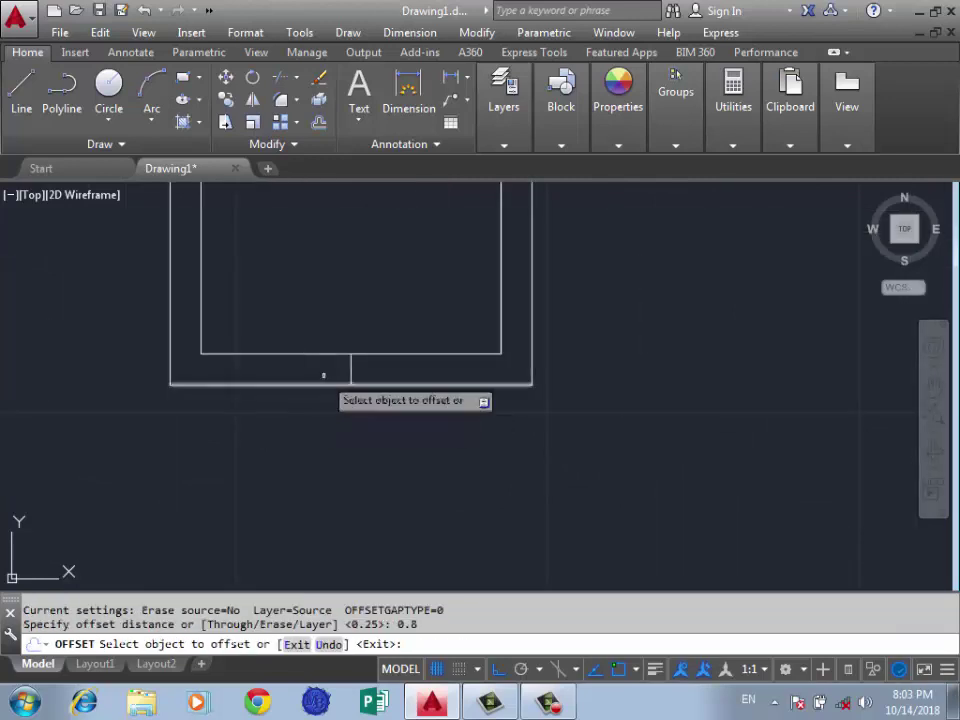
pyautogui.click(350, 368)
pyautogui.click(378, 372)
pyautogui.click(350, 368)
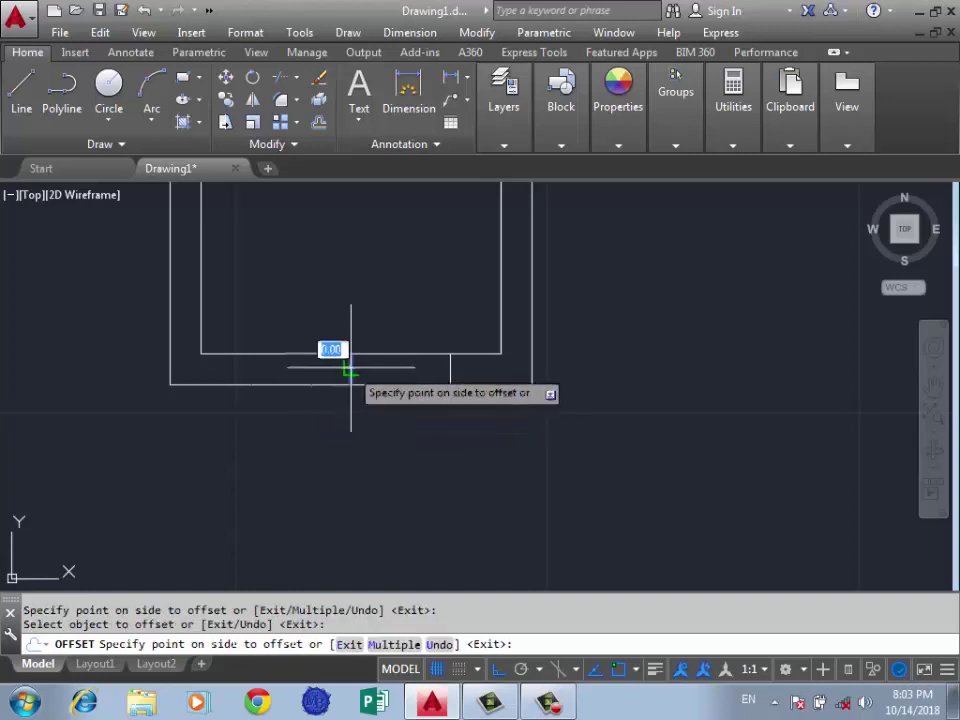
pyautogui.click(345, 369)
pyautogui.press('Return')
pyautogui.moveTo(368, 369); pyautogui.dragTo(320, 380)
pyautogui.press('Delete')
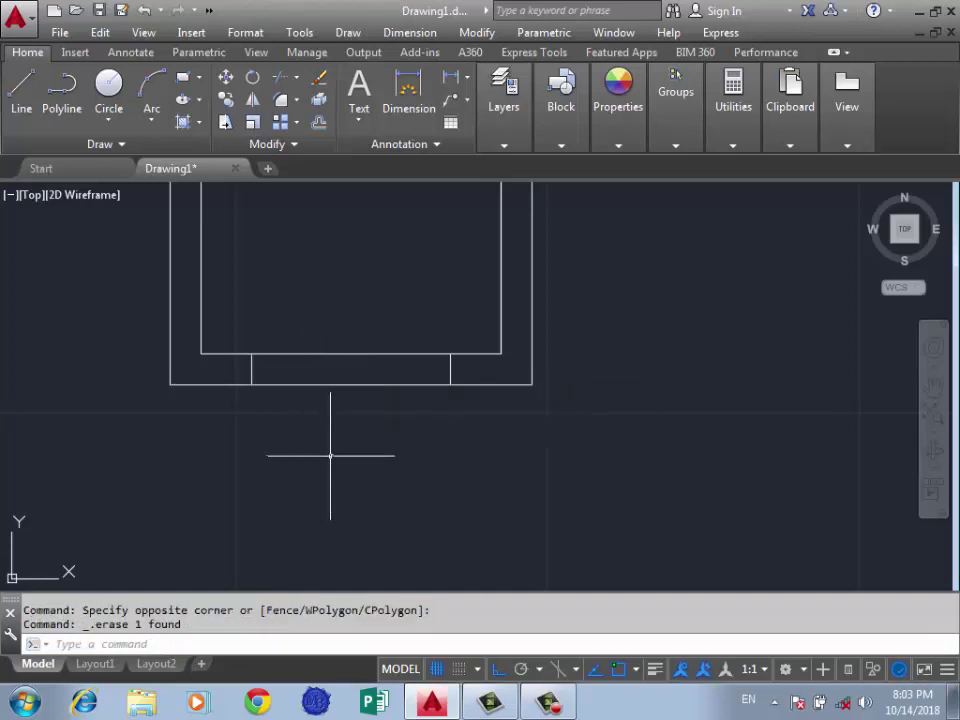
# Trim away the wall lines between the two door jambs
pyautogui.press('BackSpace')
pyautogui.press('BackSpace')
pyautogui.write('t')
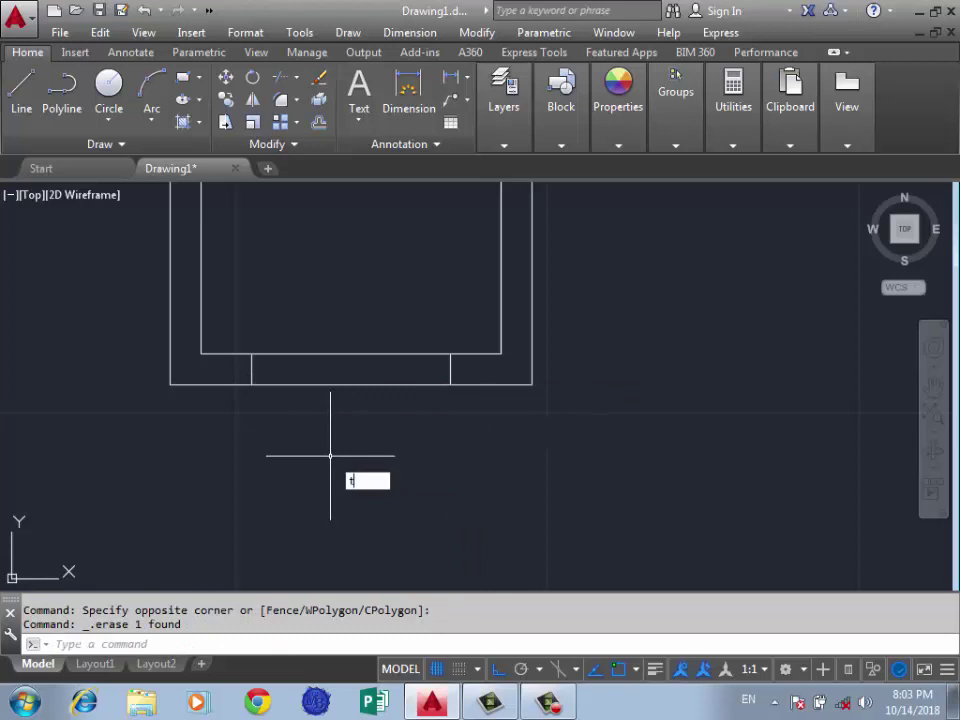
pyautogui.write('r')
pyautogui.press('Return')
pyautogui.press('Return')
pyautogui.moveTo(398, 330); pyautogui.dragTo(326, 450)
pyautogui.scroll(-2, 350, 449)
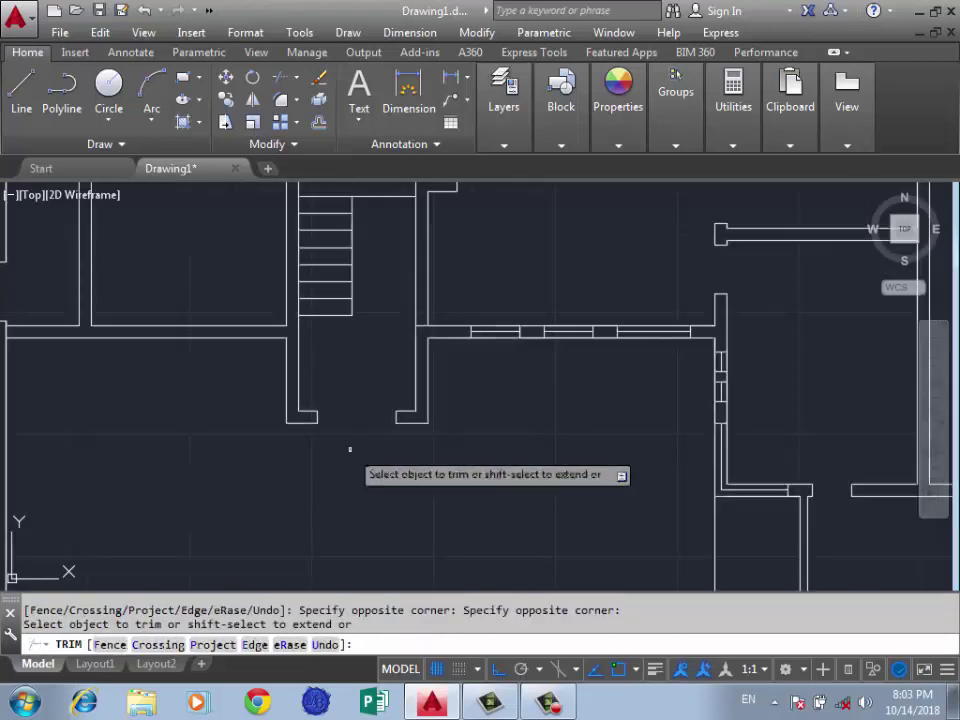
pyautogui.scroll(-3, 345, 455)
pyautogui.scroll(-2, 325, 445)
pyautogui.scroll(5, 337, 447)
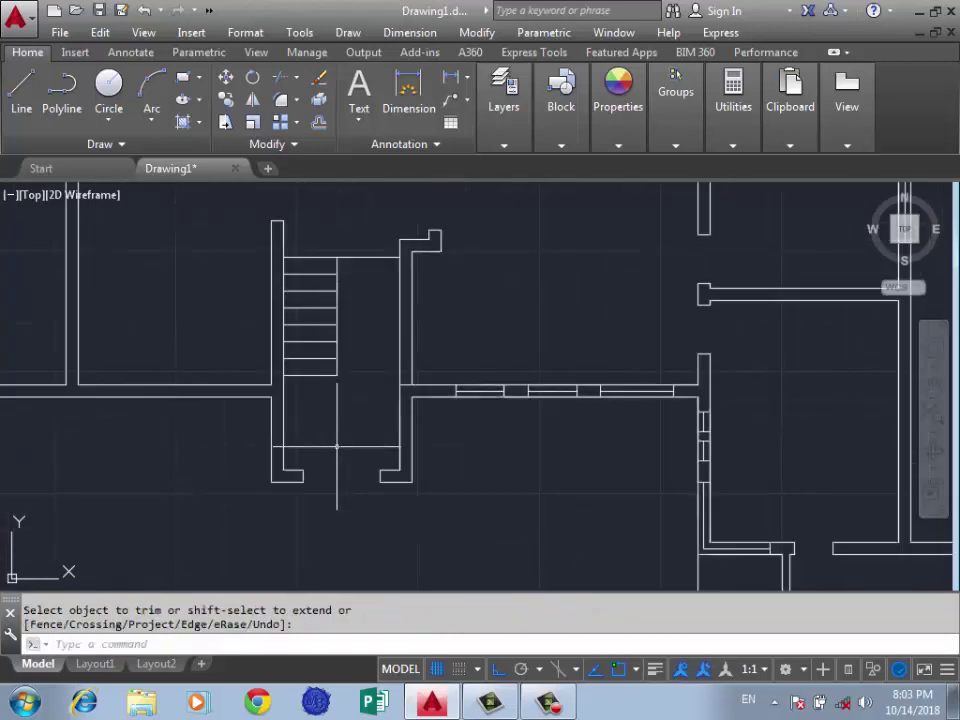
pyautogui.scroll(-2, 337, 447)
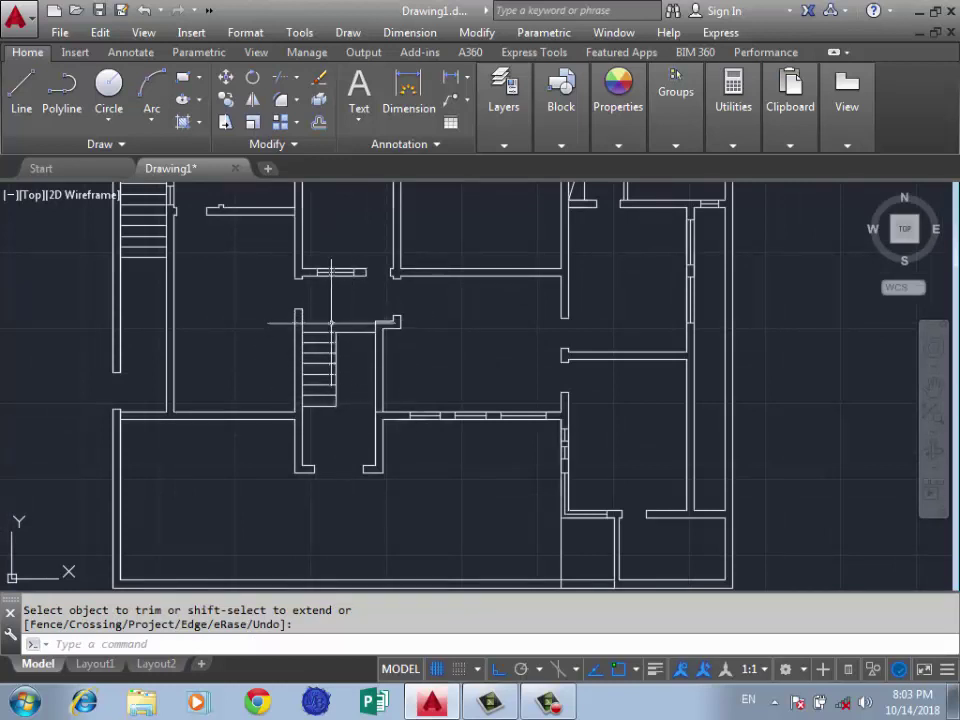
# Draw the first jamb outline at the left wall corner with 0.5 and 1.5 segments
pyautogui.scroll(-3, 405, 387)
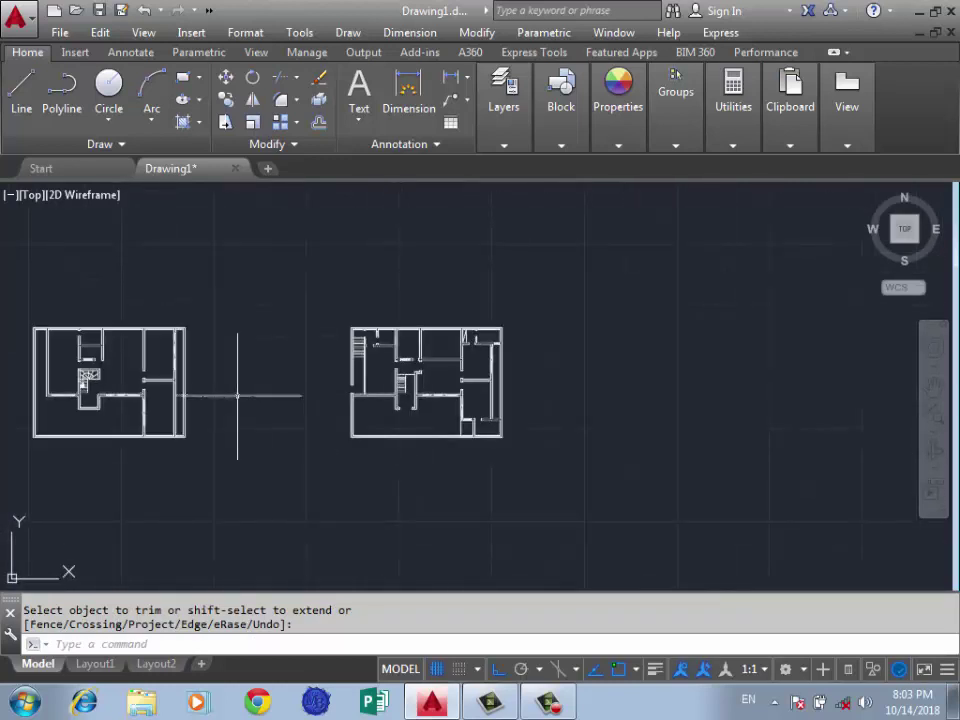
pyautogui.scroll(5, 236, 390)
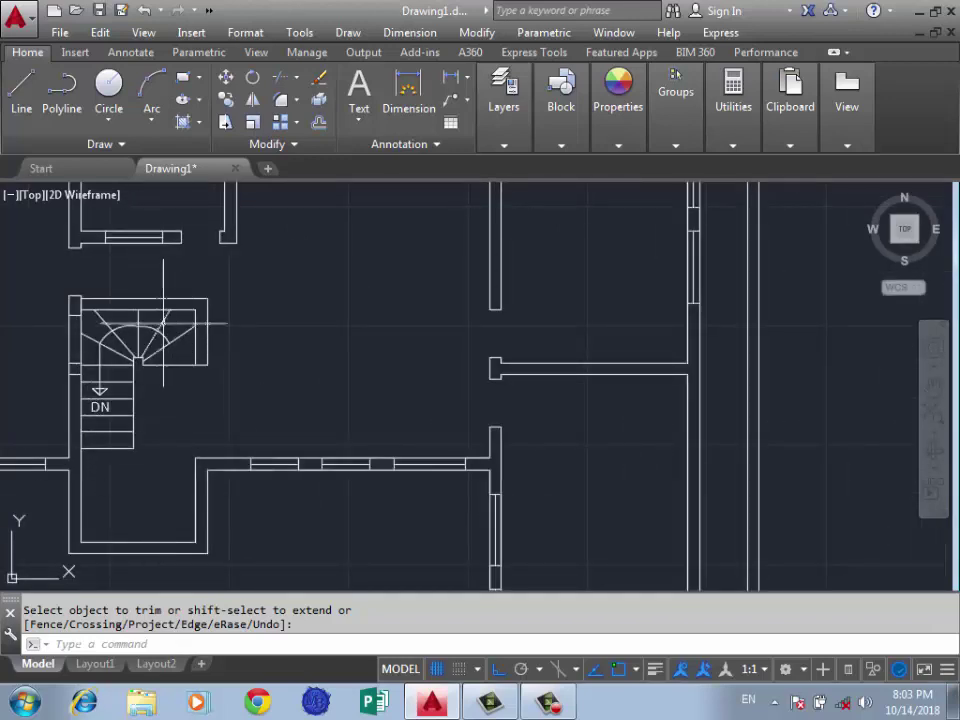
pyautogui.scroll(-3, 229, 414)
pyautogui.scroll(-2, 240, 378)
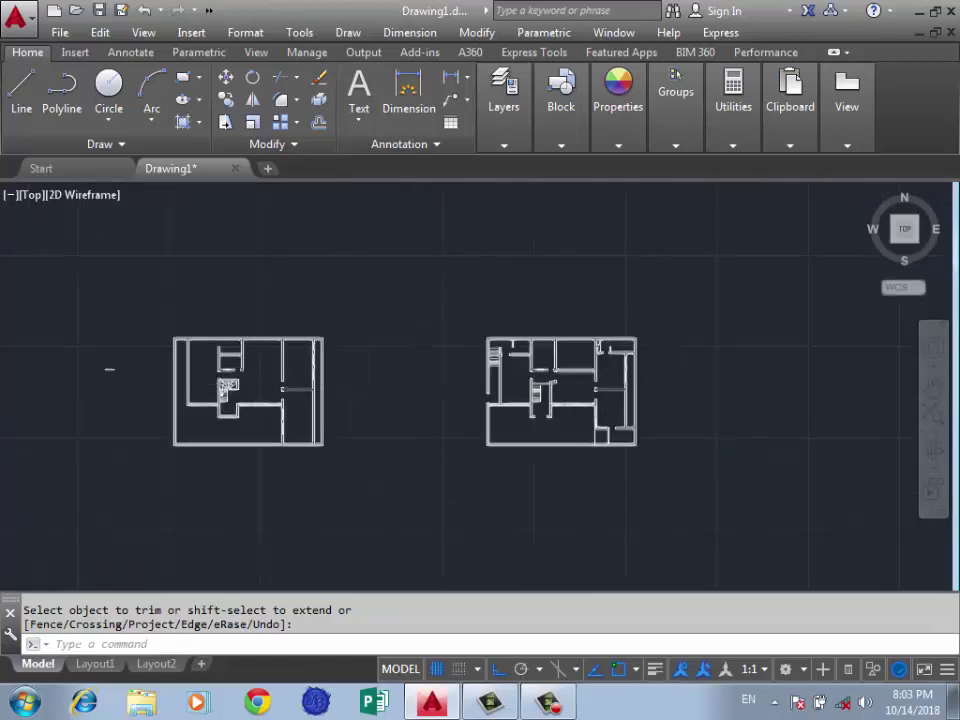
pyautogui.scroll(2, 107, 368)
pyautogui.scroll(-3, 388, 308)
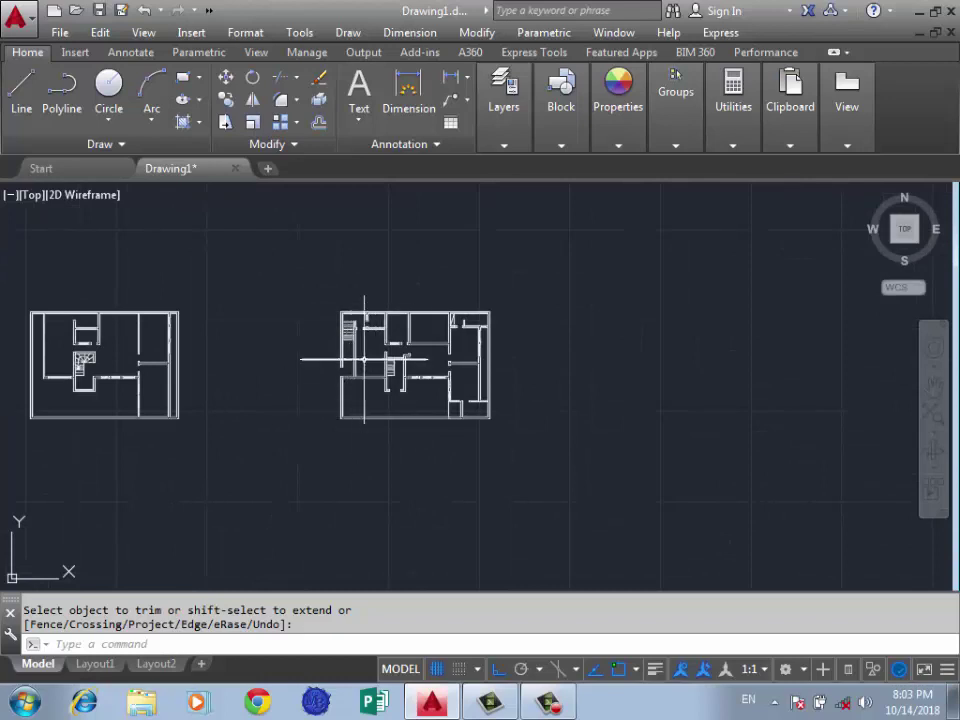
pyautogui.scroll(5, 362, 365)
pyautogui.scroll(-2, 399, 392)
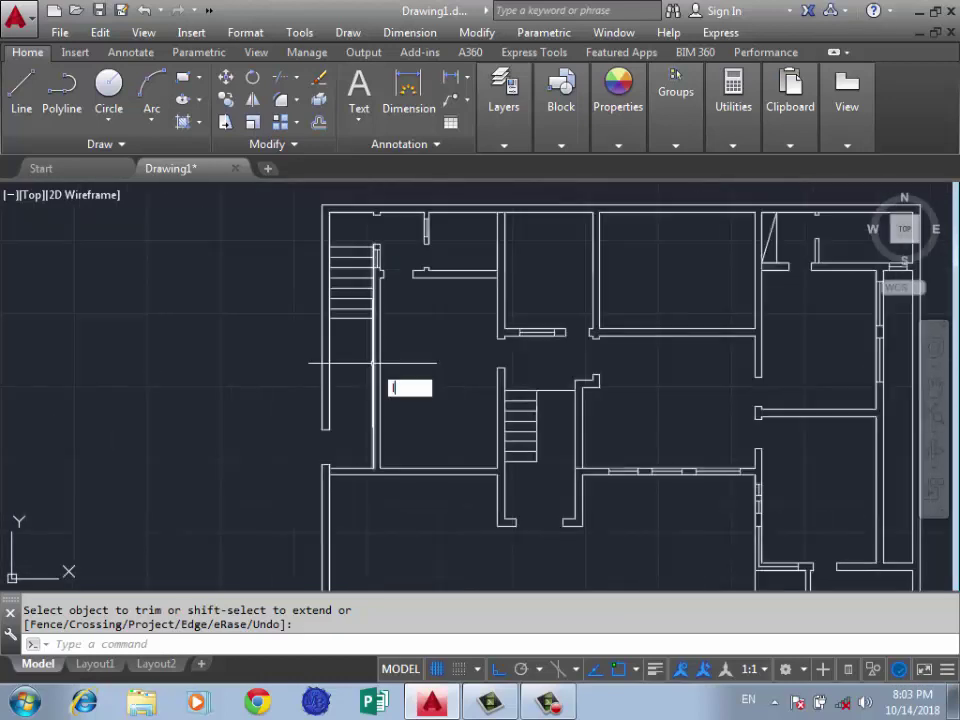
pyautogui.press('Return')
pyautogui.scroll(3, 378, 400)
pyautogui.scroll(-5, 350, 390)
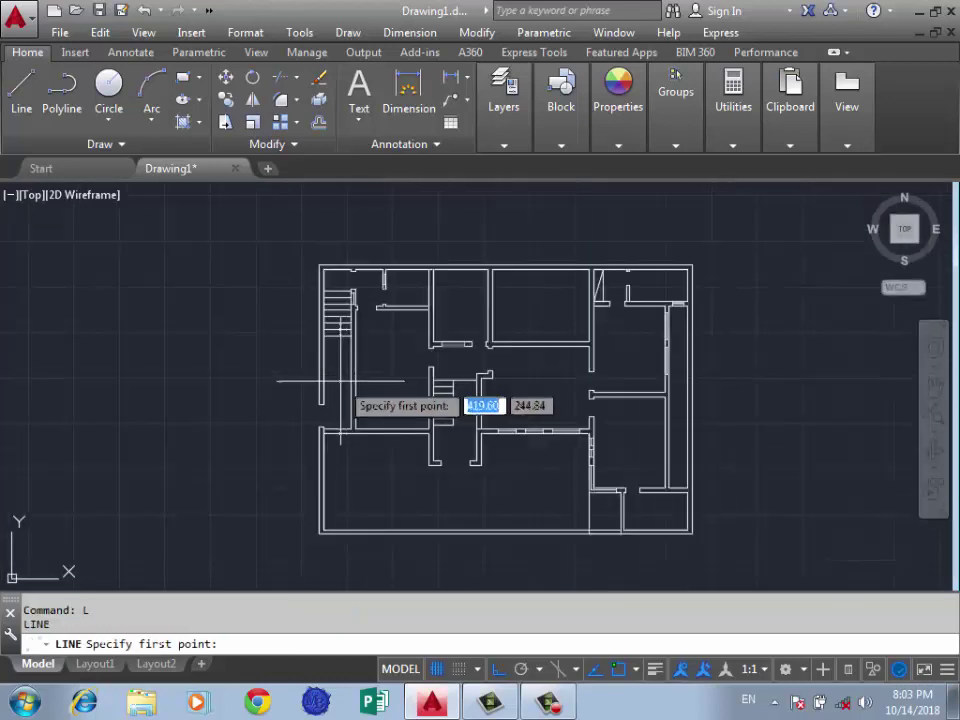
pyautogui.scroll(3, 332, 428)
pyautogui.scroll(2, 392, 403)
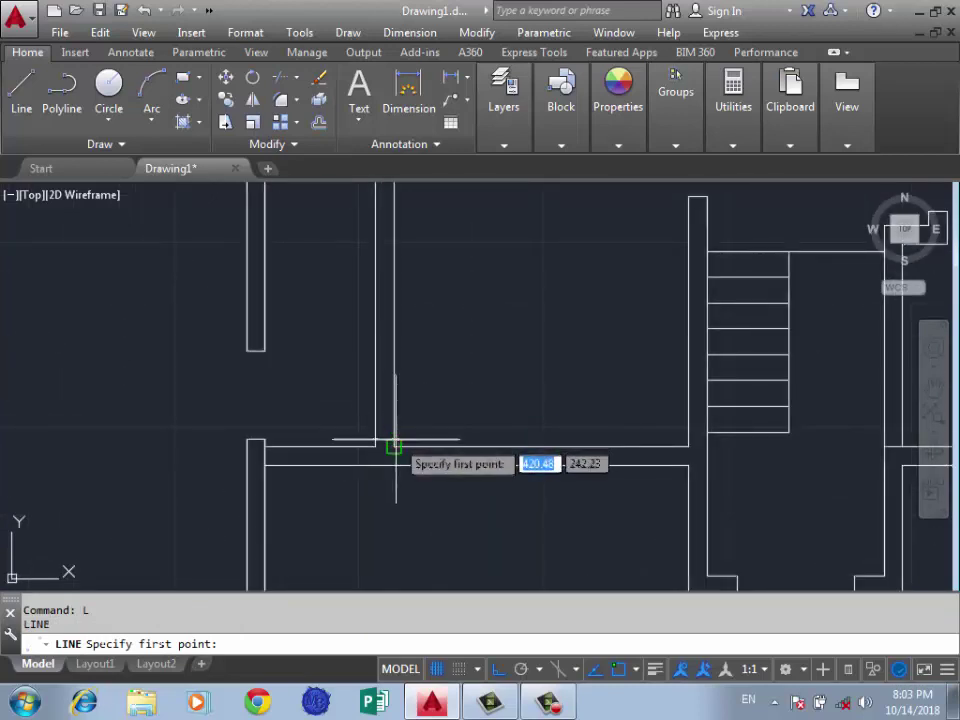
pyautogui.click(395, 446)
pyautogui.write('5')
pyautogui.press('Return')
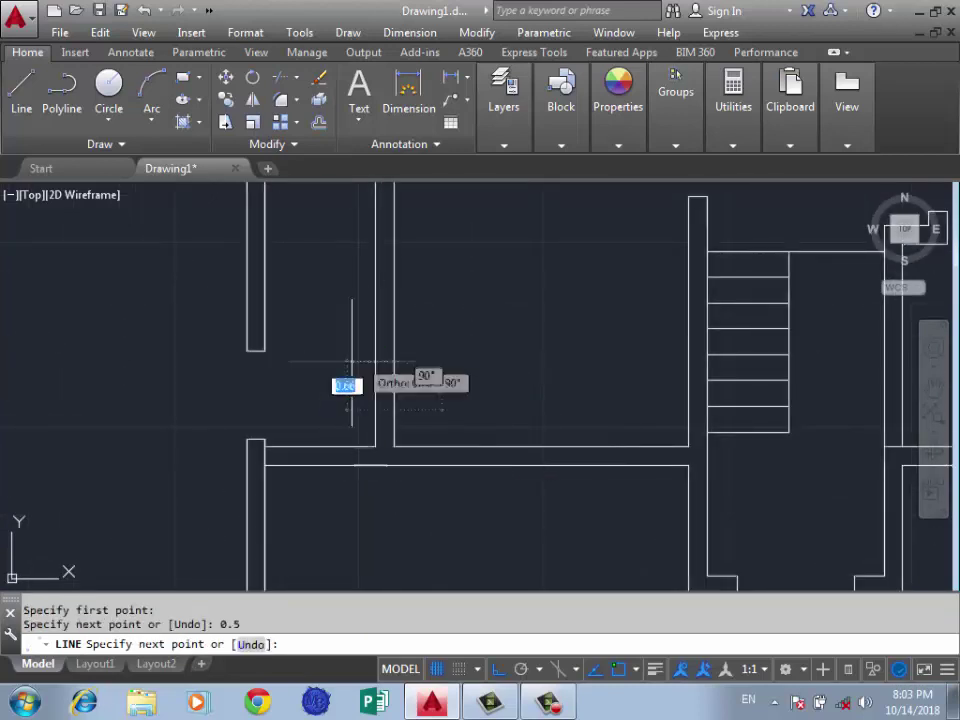
pyautogui.click(376, 410)
pyautogui.write('1.5')
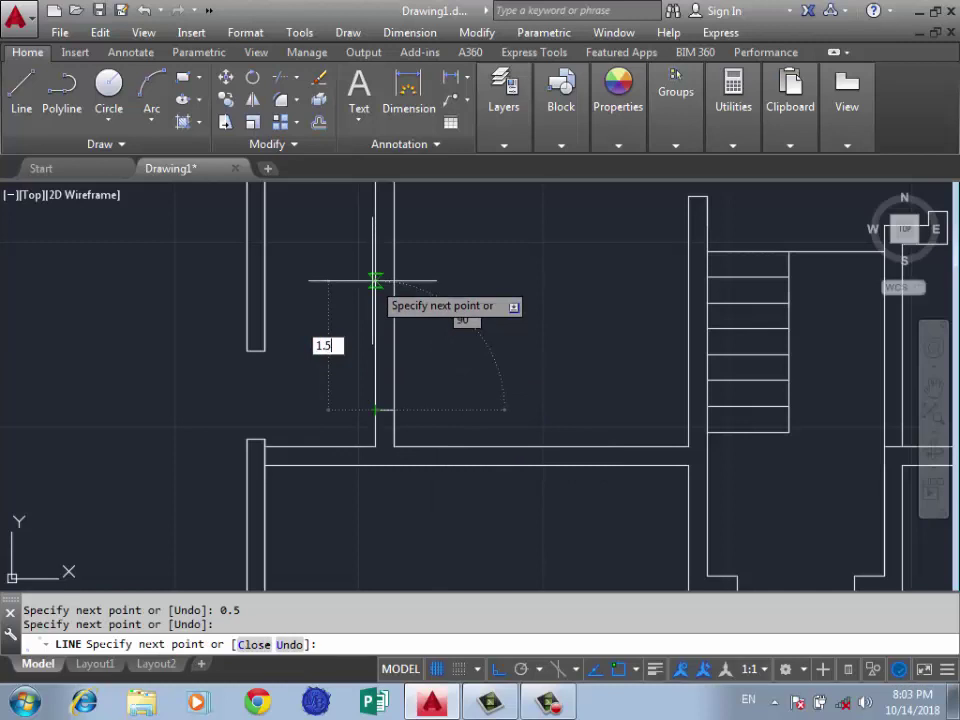
pyautogui.press('Return')
pyautogui.click(395, 297)
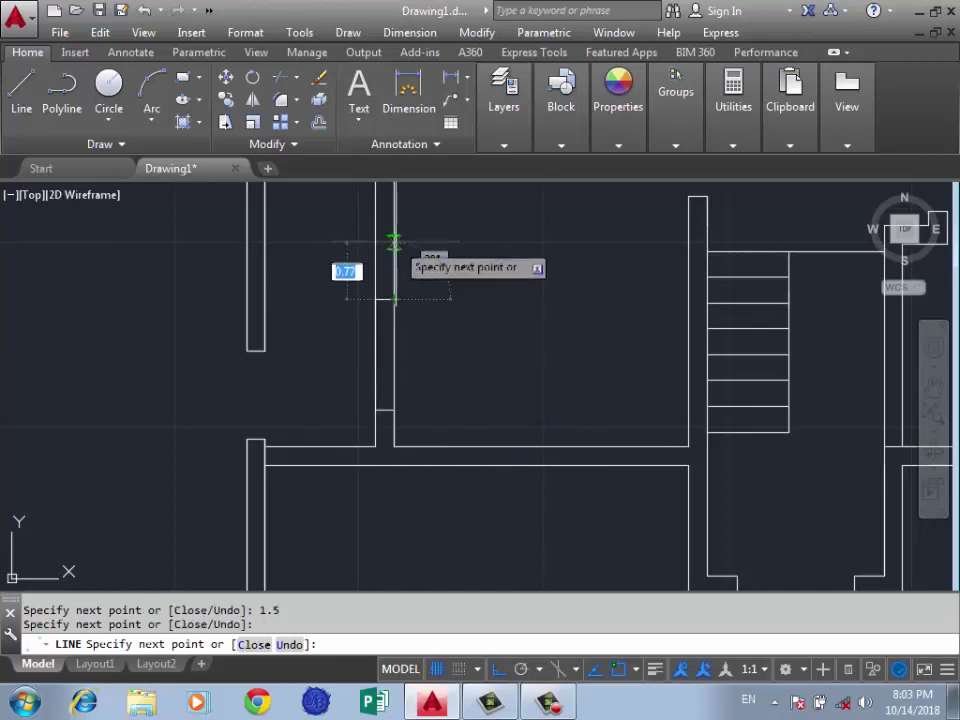
pyautogui.write('5')
pyautogui.press('Return')
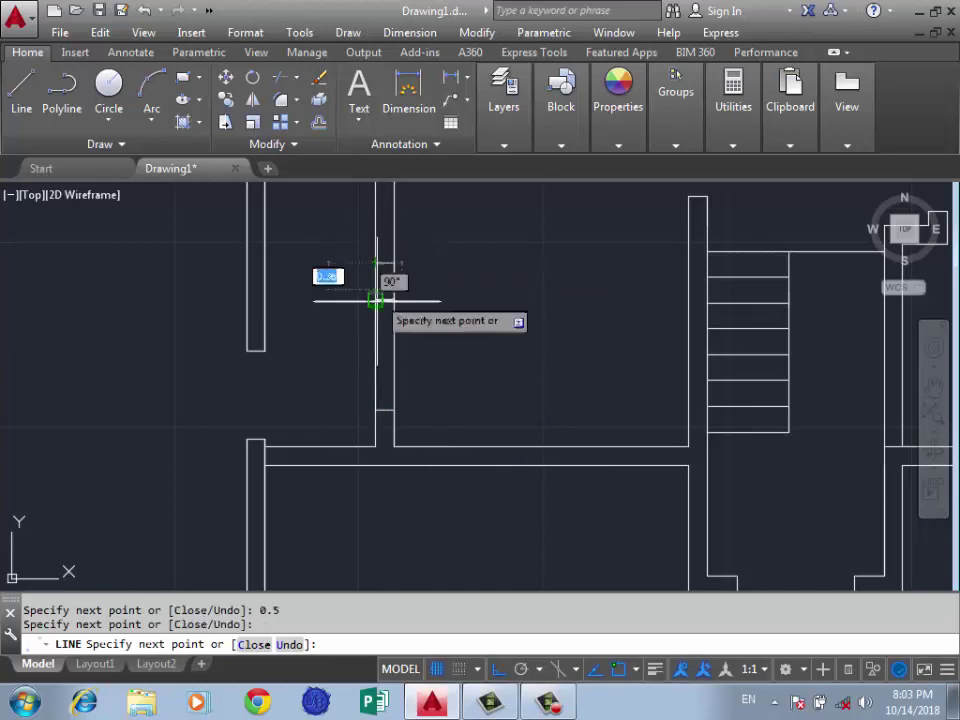
pyautogui.scroll(-3, 374, 221)
pyautogui.scroll(2, 373, 221)
pyautogui.write('1.5')
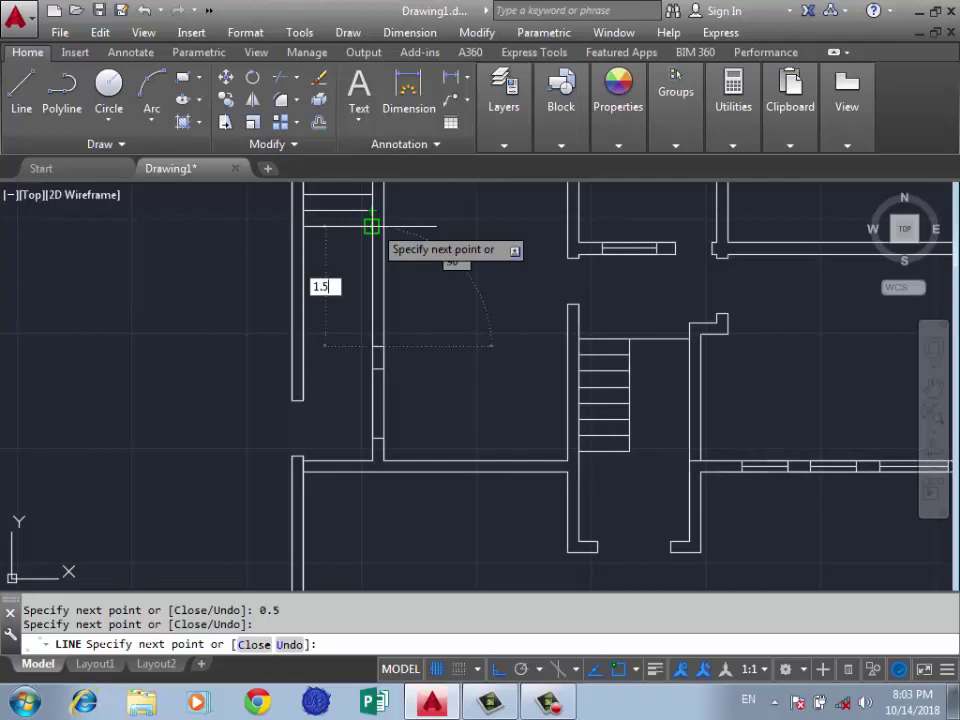
pyautogui.press('Return')
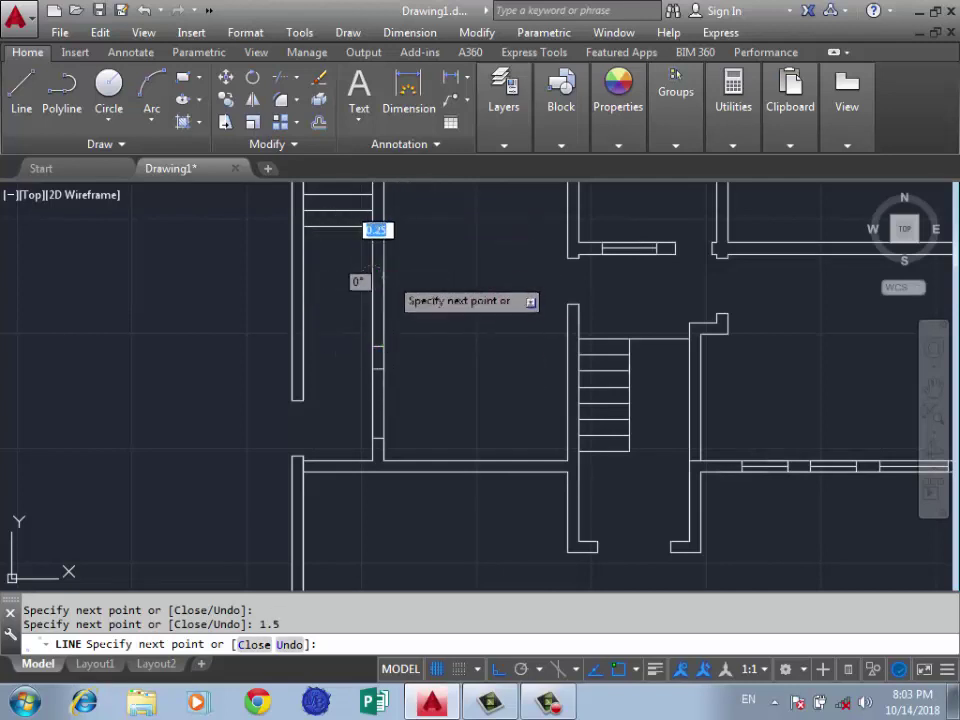
pyautogui.press('Escape')
# Draw a vertical line along the wall from the wall corner
pyautogui.press('Return')
pyautogui.scroll(3, 380, 435)
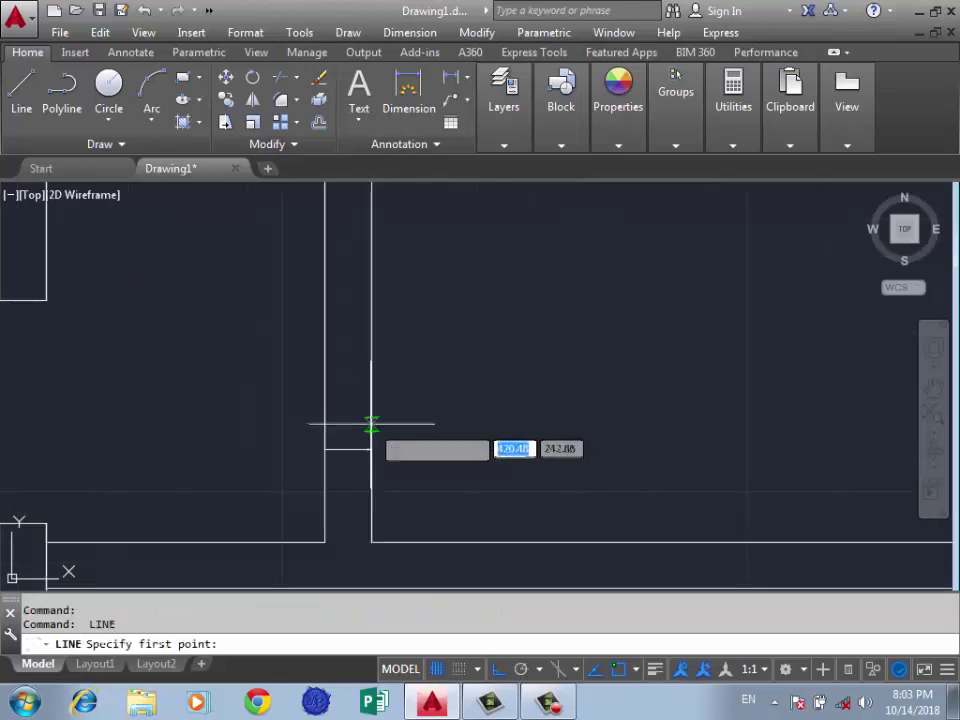
pyautogui.scroll(-2, 356, 430)
pyautogui.click(359, 412)
pyautogui.scroll(3, 359, 412)
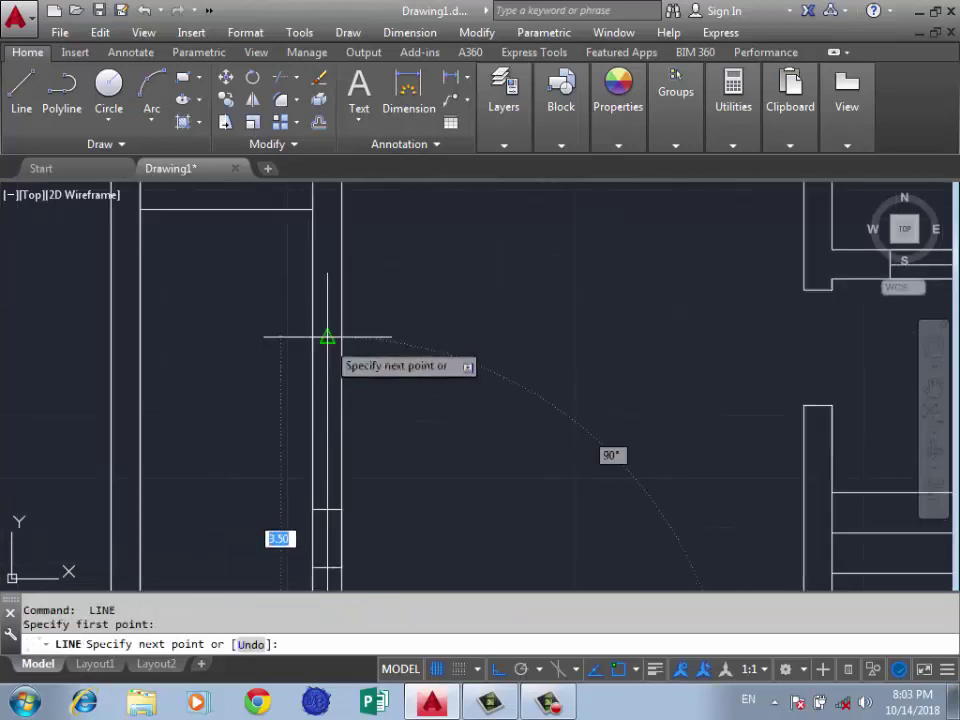
pyautogui.click(427, 377)
pyautogui.press('Escape')
# Trim the wall lines between the jambs, using every object as a cutting edge
pyautogui.write('r')
pyautogui.press('Return')
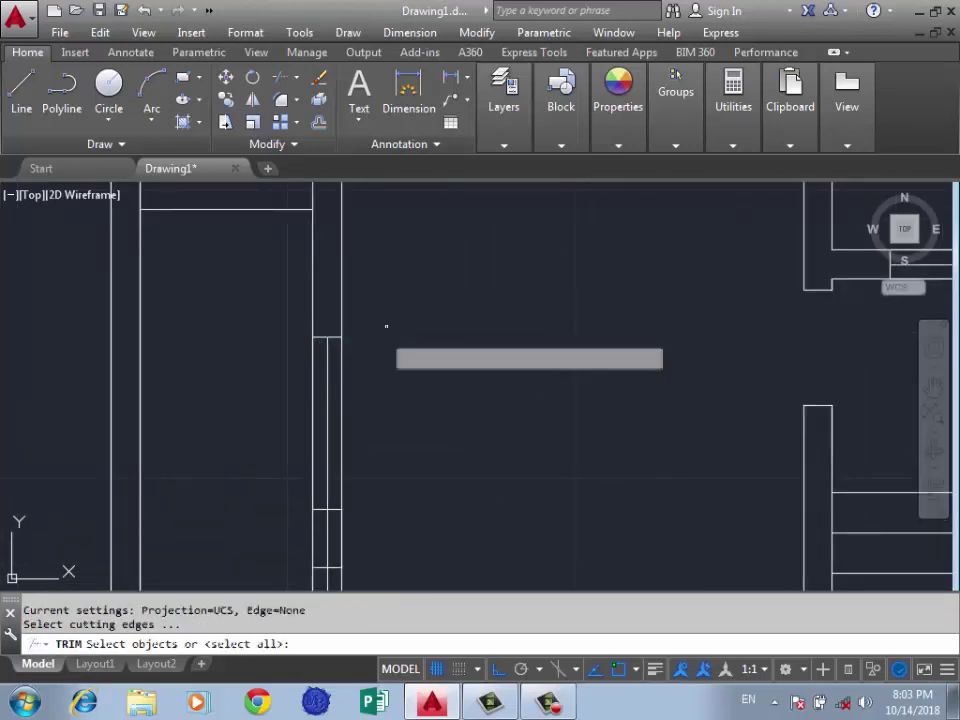
pyautogui.press('Return')
pyautogui.scroll(-3, 328, 526)
pyautogui.press('Return')
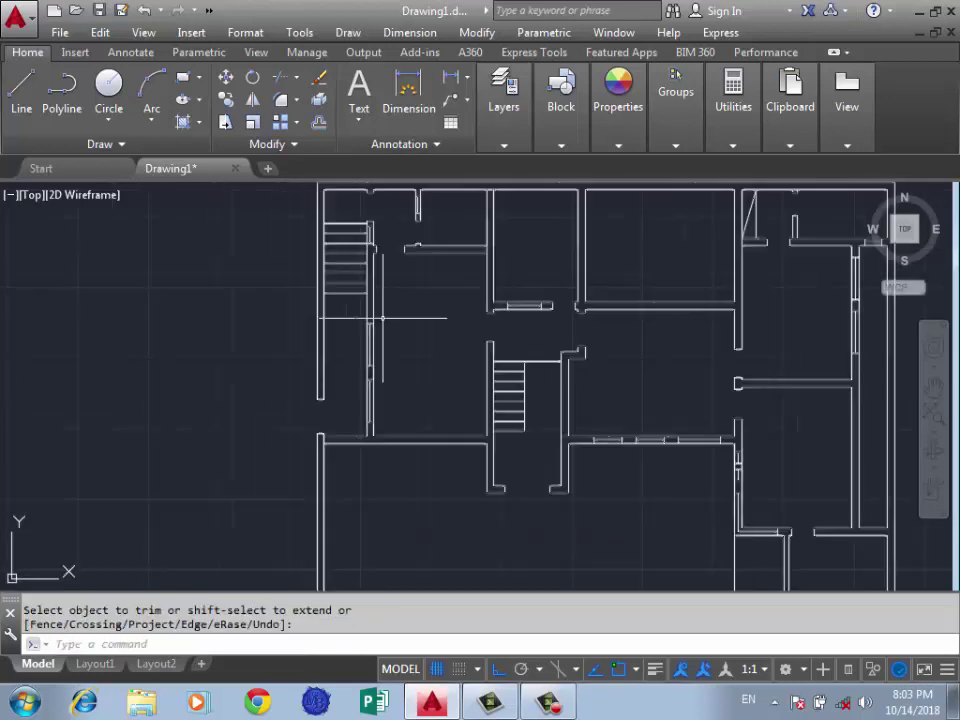
pyautogui.scroll(-2, 380, 272)
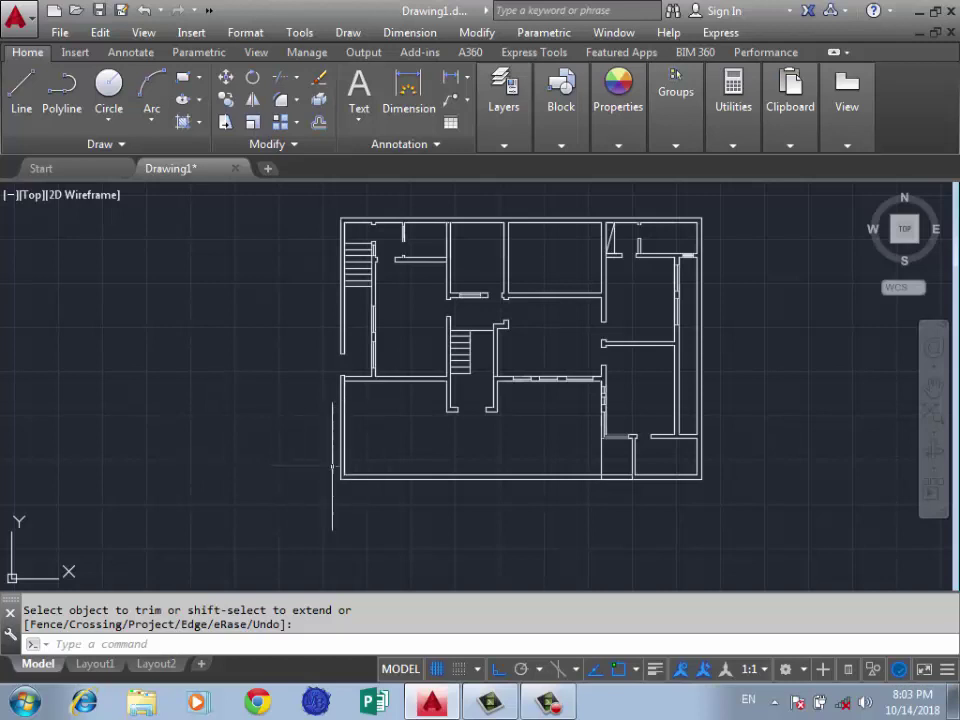
pyautogui.scroll(-3, 320, 450)
pyautogui.scroll(8, 300, 465)
# Draw the lower-left jamb lines with lengths 0.25, 1.2, 0.4 and 2.5
pyautogui.press('Escape')
pyautogui.write('L')
pyautogui.press('Return')
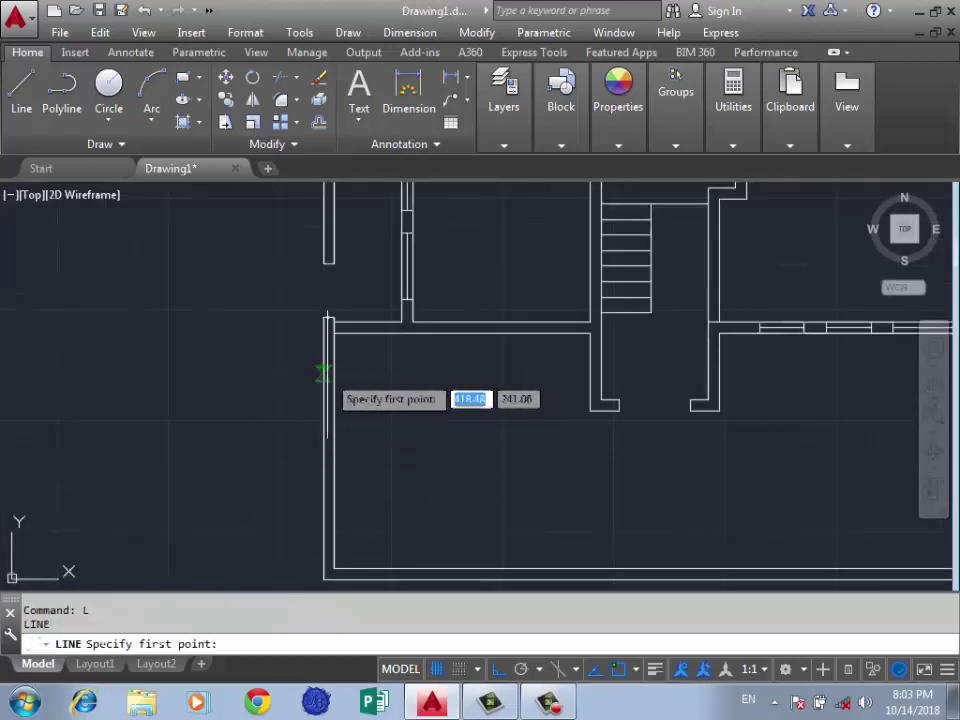
pyautogui.scroll(2, 311, 514)
pyautogui.scroll(3, 370, 440)
pyautogui.click(386, 440)
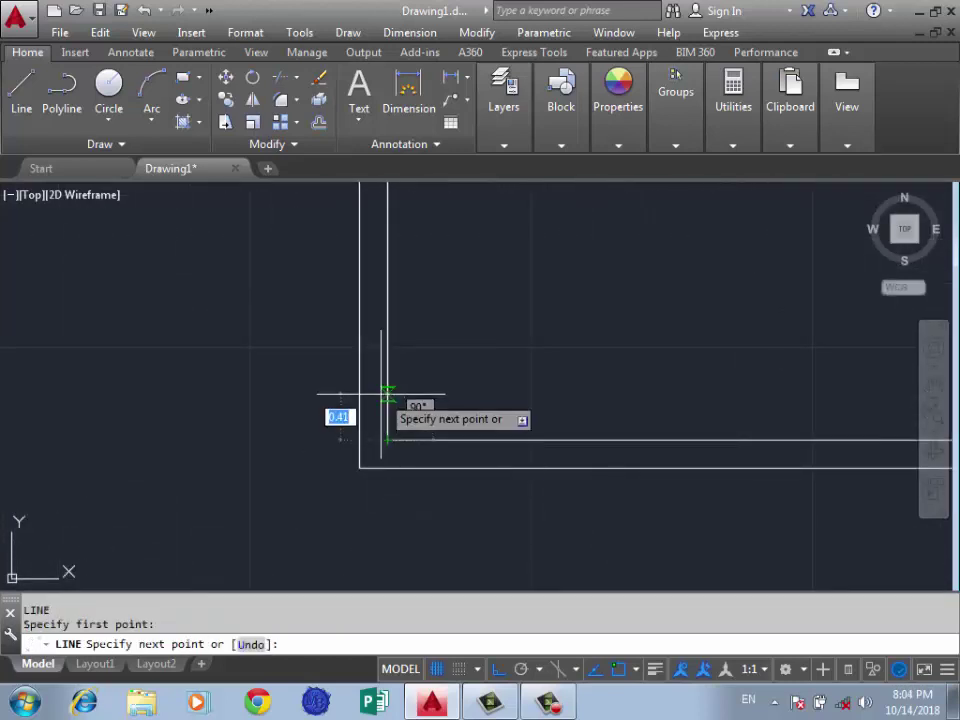
pyautogui.write('5')
pyautogui.press('Return')
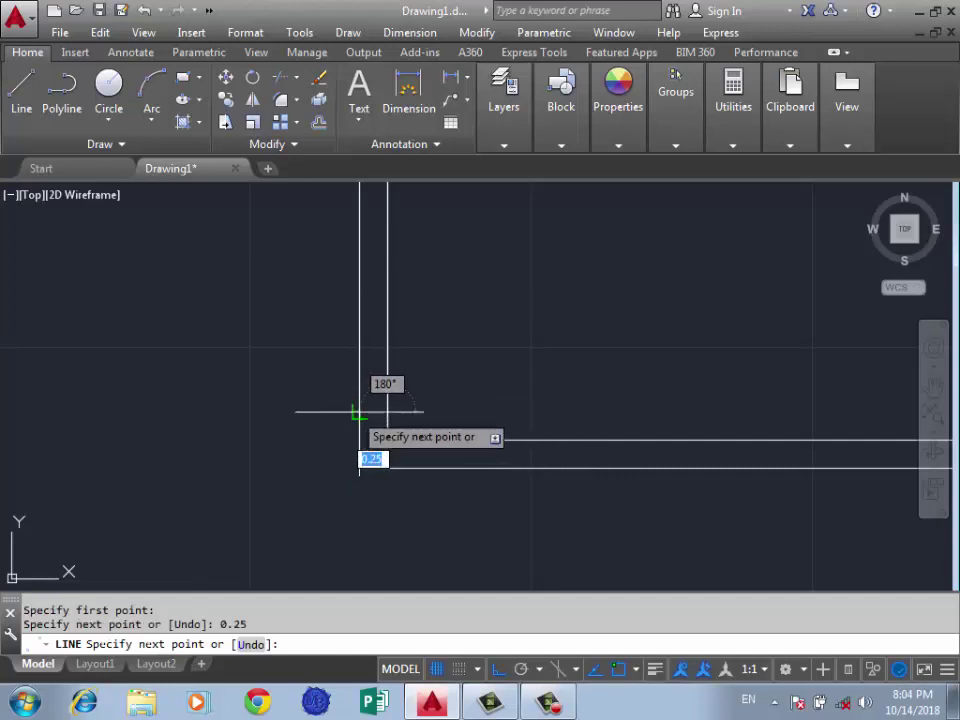
pyautogui.click(359, 411)
pyautogui.write('2')
pyautogui.press('Return')
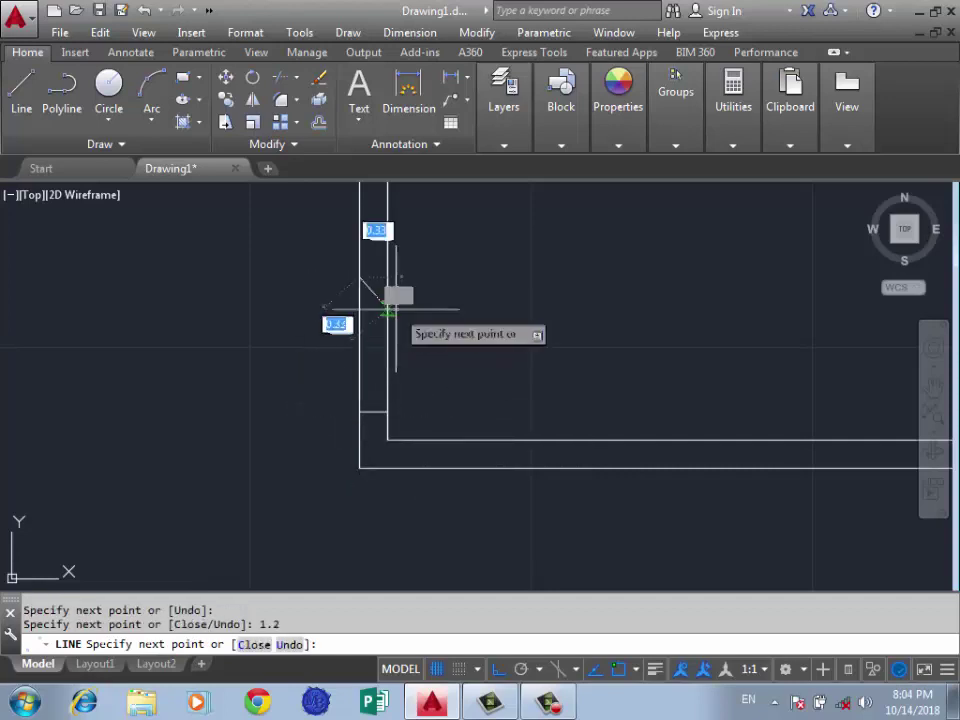
pyautogui.scroll(-2, 380, 290)
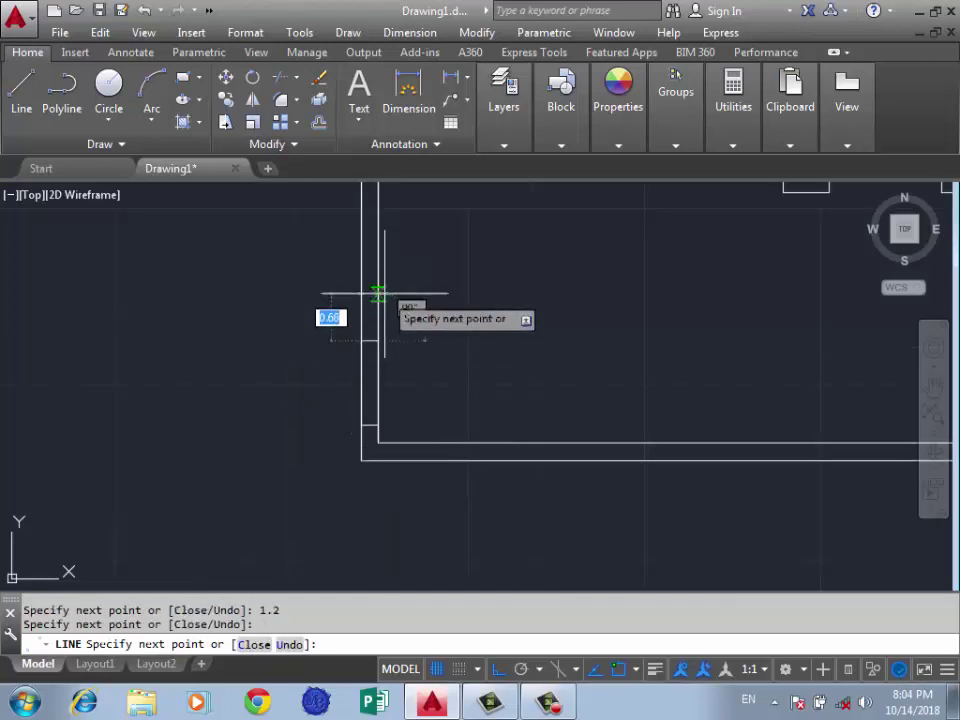
pyautogui.write('0.')
pyautogui.press('Return')
pyautogui.scroll(-1, 420, 400)
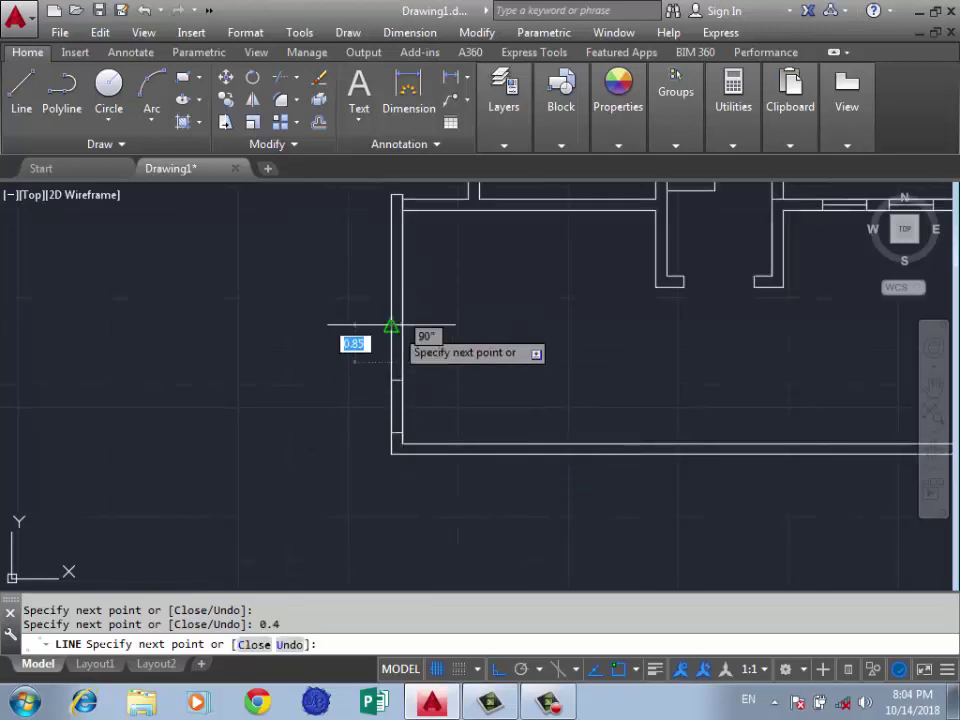
pyautogui.scroll(3, 380, 405)
pyautogui.click(380, 412)
pyautogui.write('2.5')
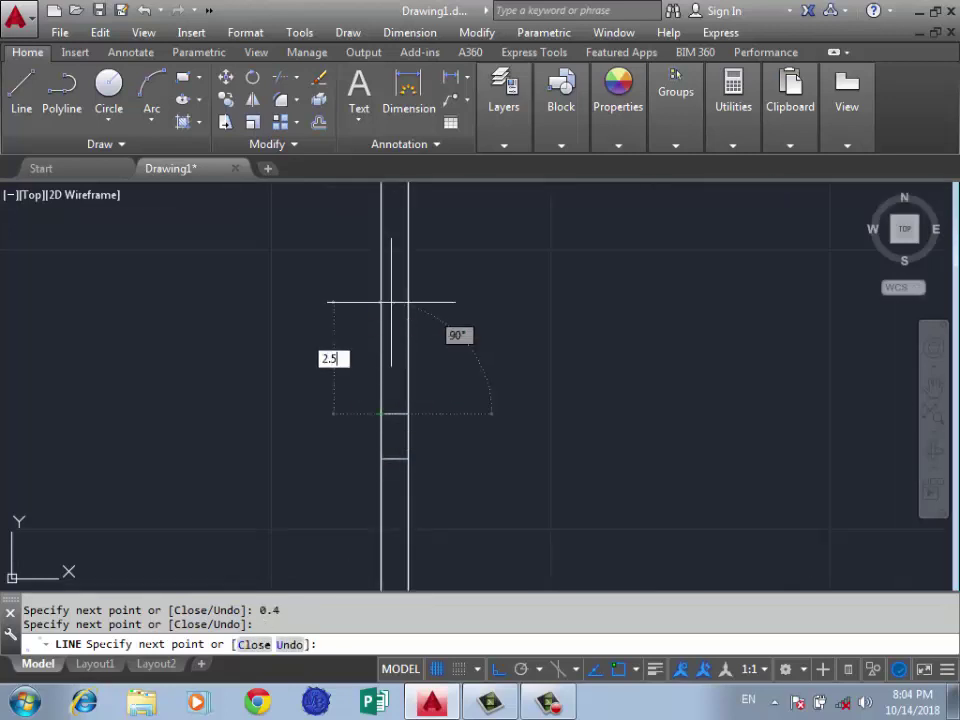
pyautogui.press('Return')
pyautogui.scroll(-2, 308, 378)
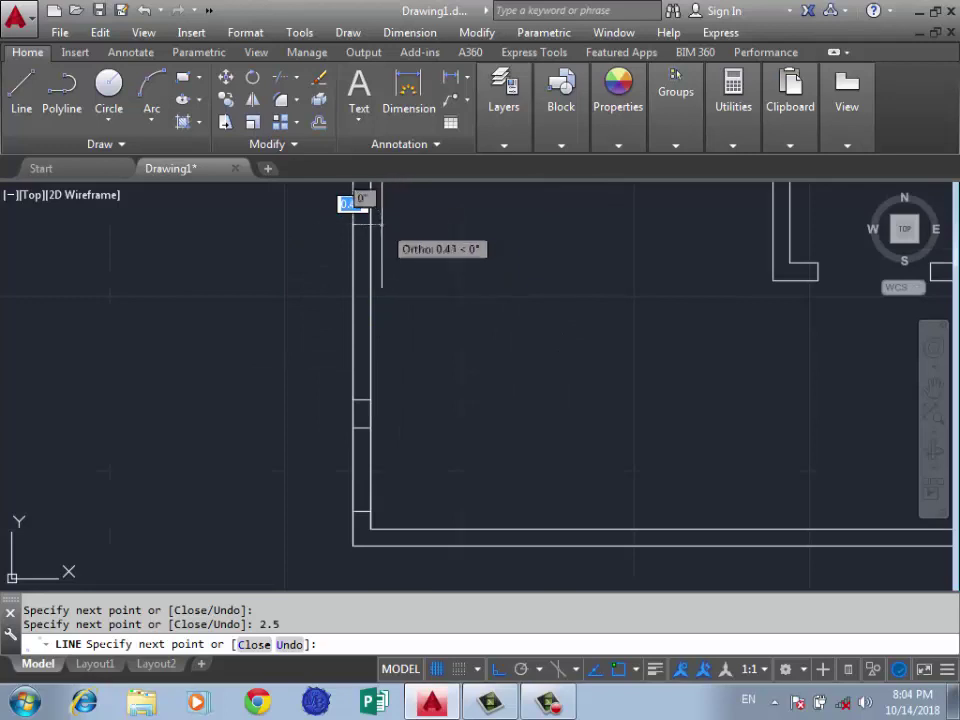
pyautogui.press('Return')
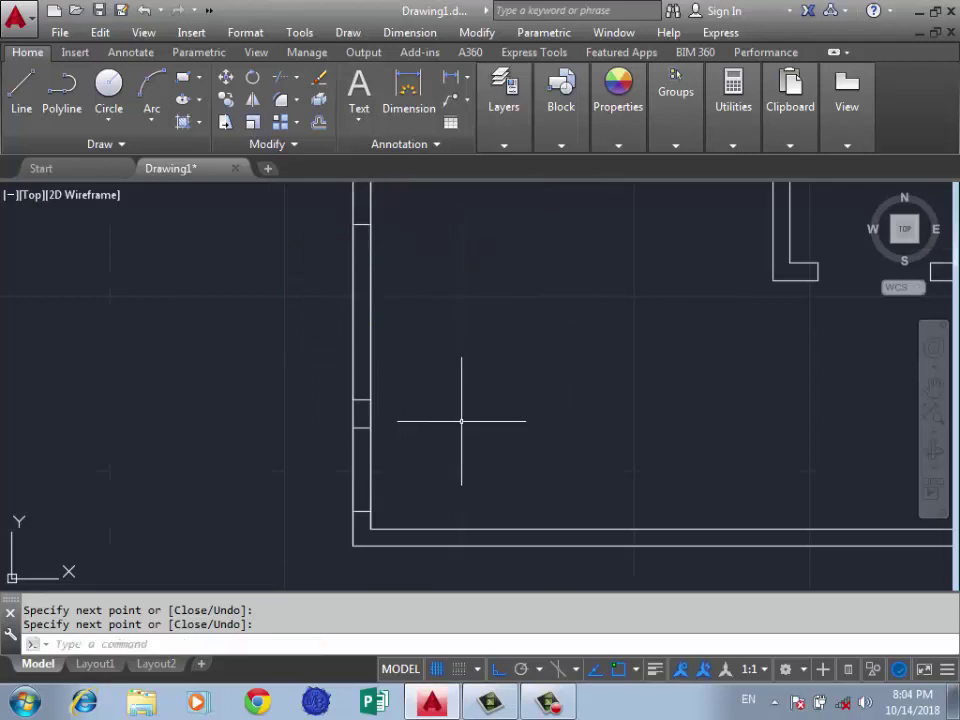
pyautogui.write('tr')
# Trim away the wall lines inside the lower-left opening
pyautogui.press('Return')
pyautogui.moveTo(596, 338); pyautogui.dragTo(330, 356)
pyautogui.click(398, 462)
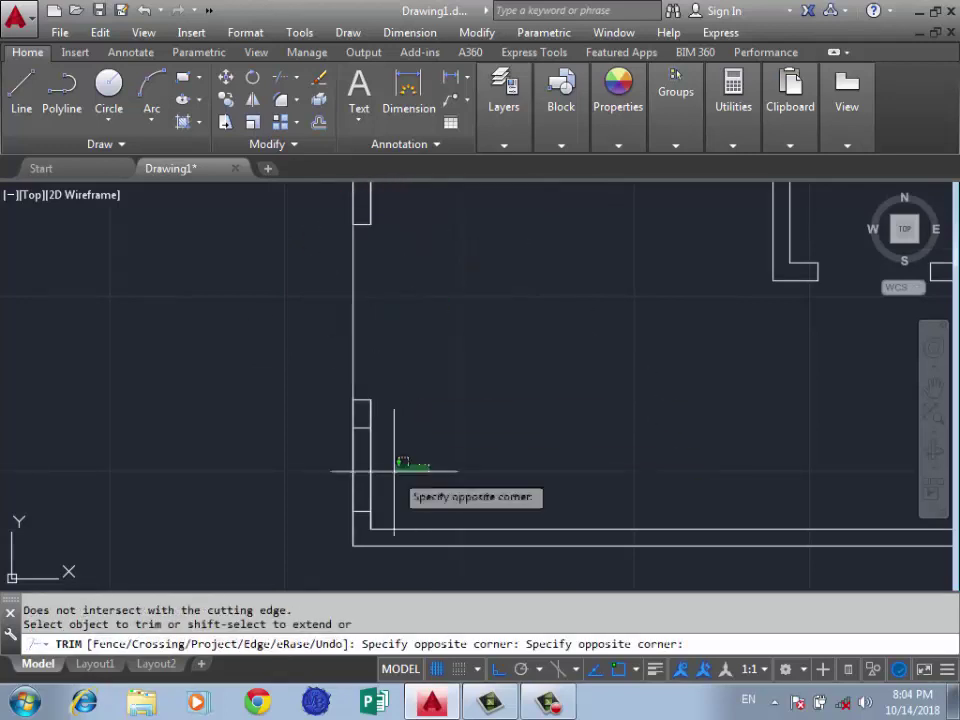
pyautogui.click(355, 457)
pyautogui.press('Return')
# Delete the leftover and stray wall lines around the opening
pyautogui.moveTo(390, 290); pyautogui.dragTo(317, 339)
pyautogui.press('Delete')
pyautogui.moveTo(386, 450); pyautogui.dragTo(330, 470)
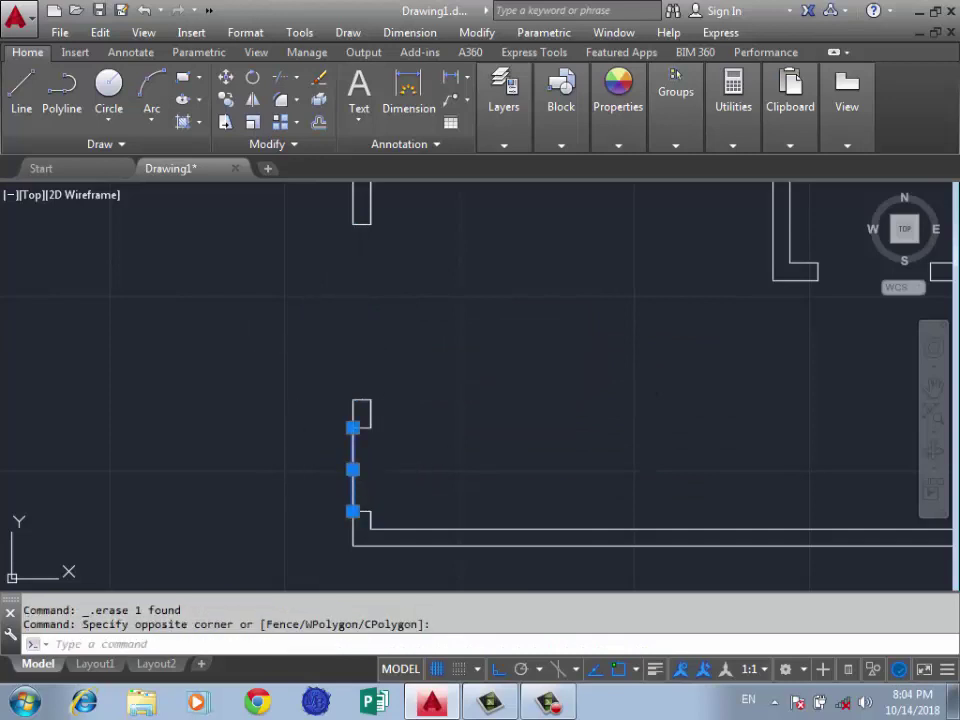
pyautogui.press('Delete')
pyautogui.scroll(-4, 391, 469)
pyautogui.write('l')
pyautogui.press('Return')
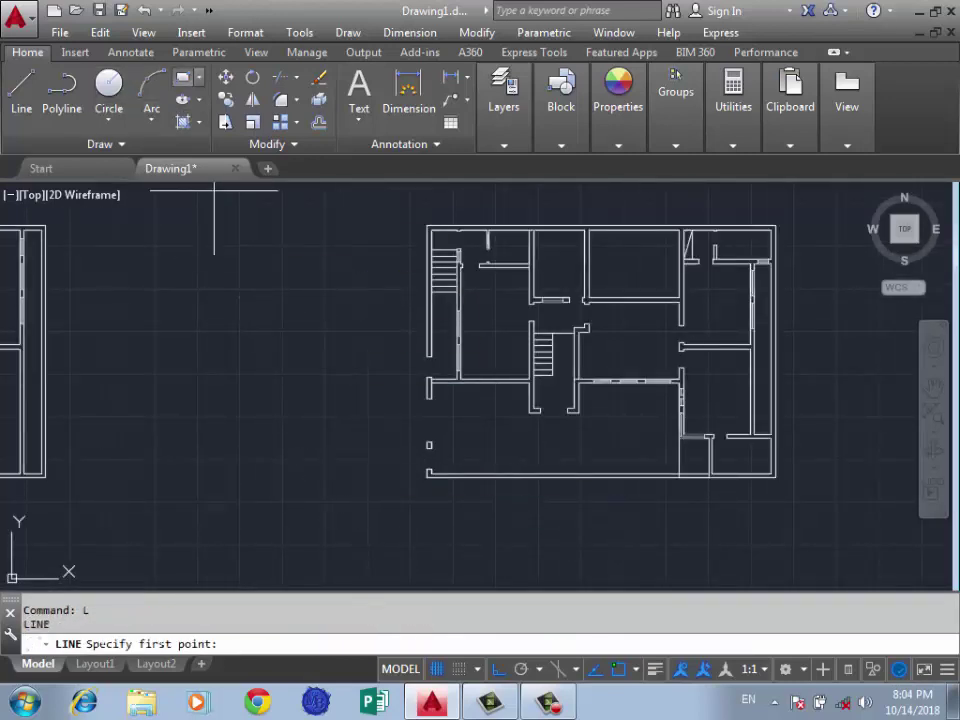
# Draw a tall rectangle upward from the plan's lower-left corner
pyautogui.click(182, 77)
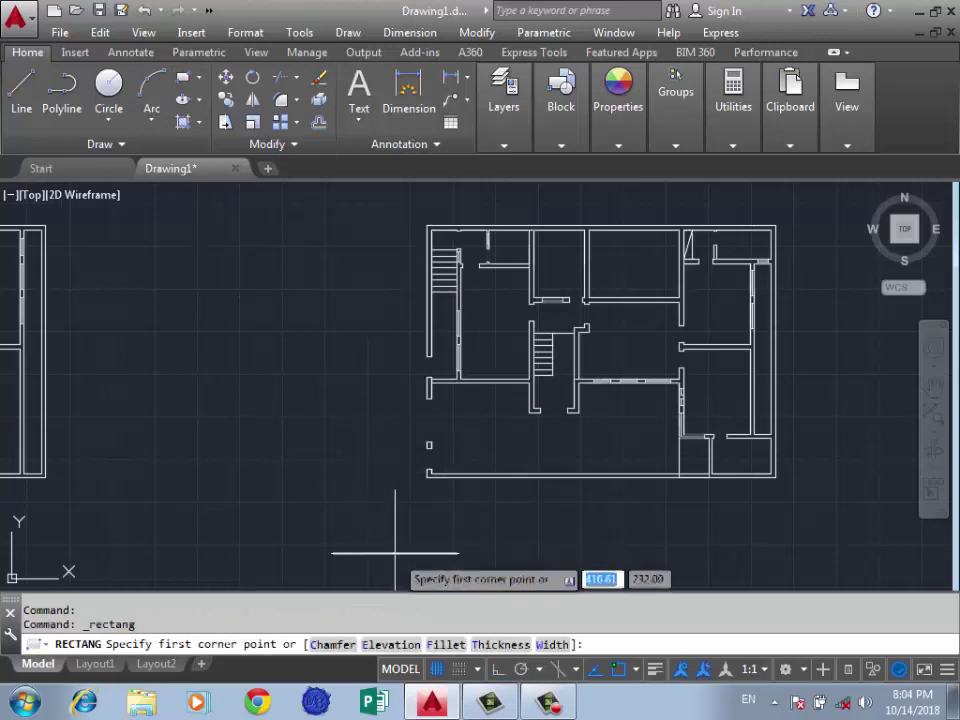
pyautogui.click(427, 477)
pyautogui.scroll(-2, 405, 528)
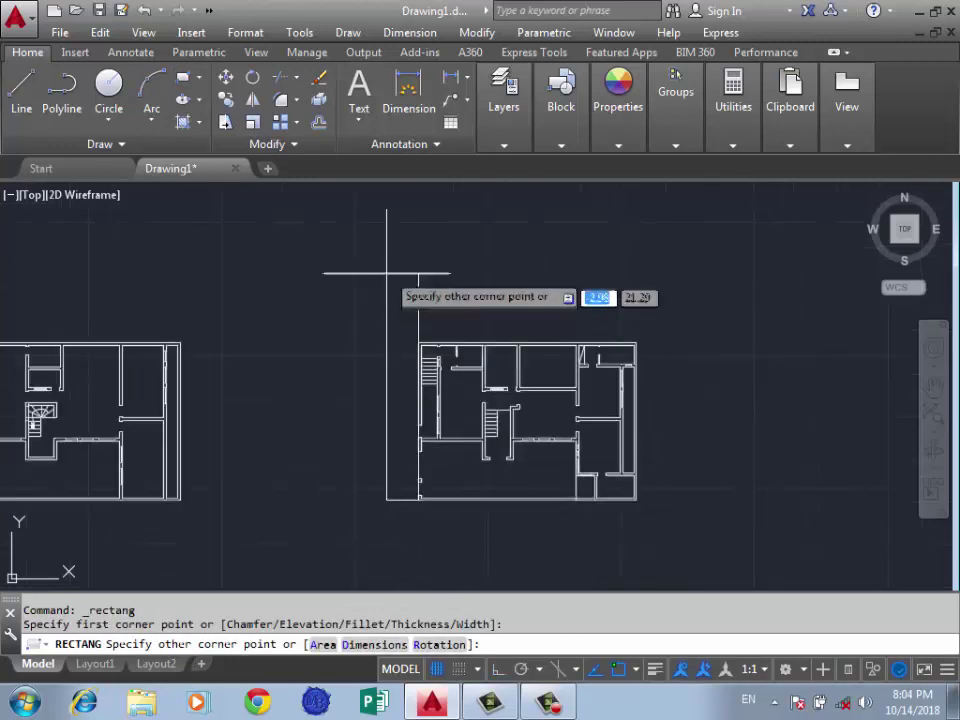
pyautogui.click(378, 209)
pyautogui.click(408, 500)
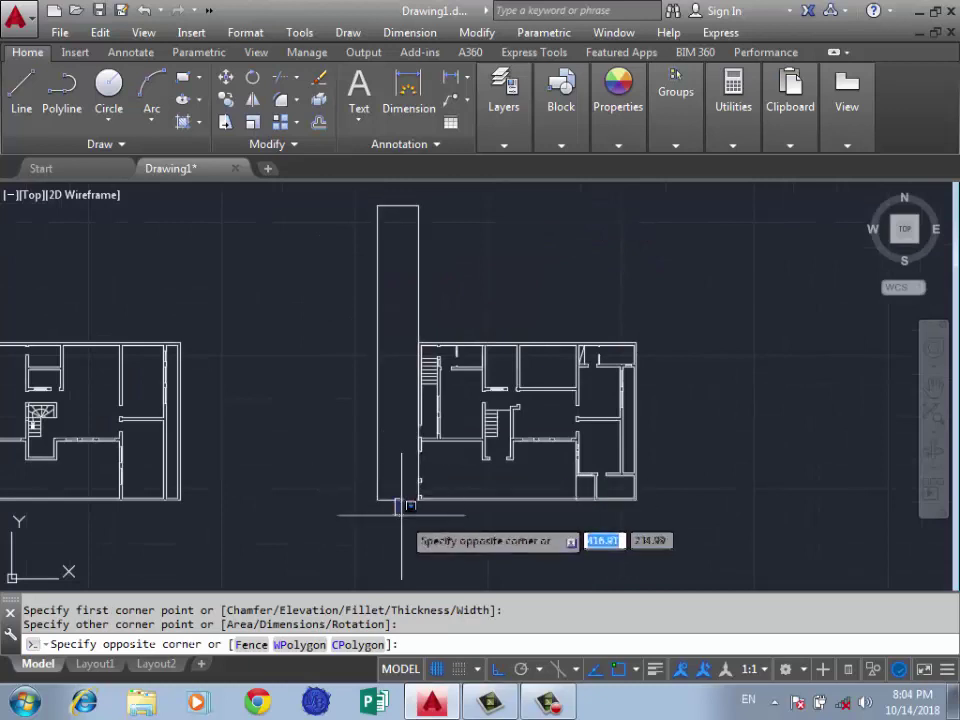
pyautogui.click(396, 506)
pyautogui.click(397, 500)
pyautogui.scroll(-2, 397, 500)
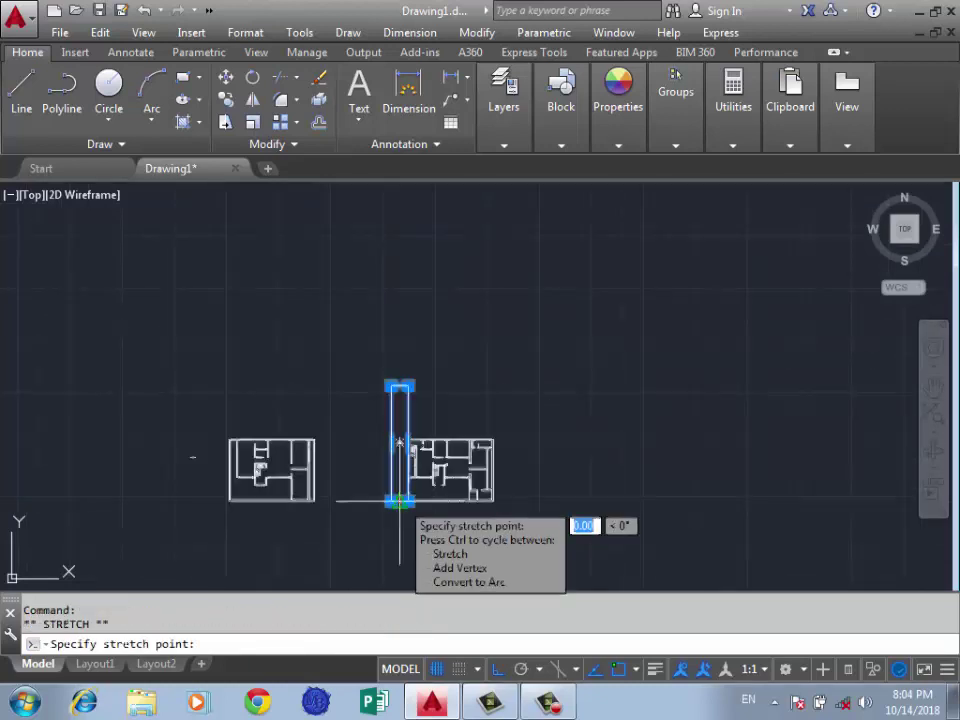
pyautogui.scroll(-1, 398, 530)
pyautogui.press('Escape')
pyautogui.scroll(2, 358, 520)
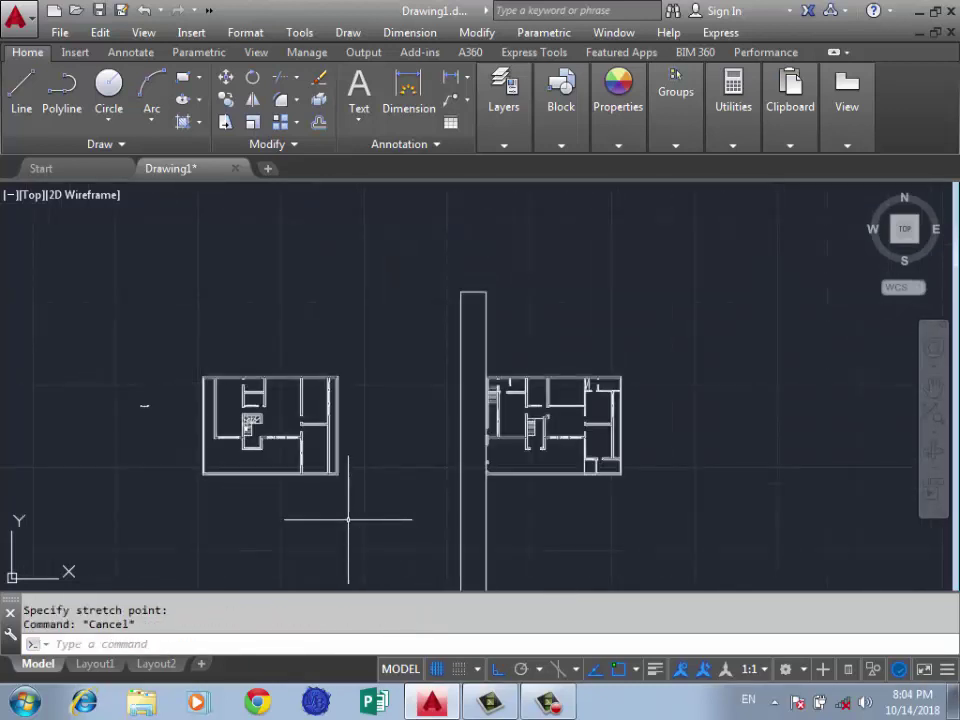
pyautogui.scroll(-1, 435, 375)
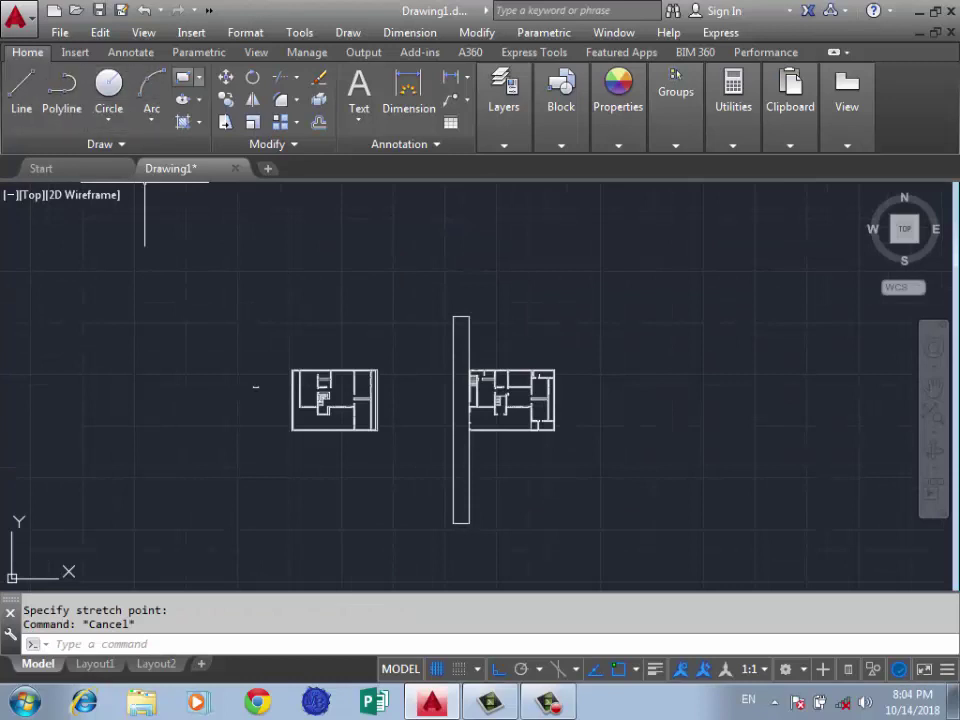
# Draw a second, wider tall rectangle beside the narrow one
pyautogui.click(182, 77)
pyautogui.click(453, 321)
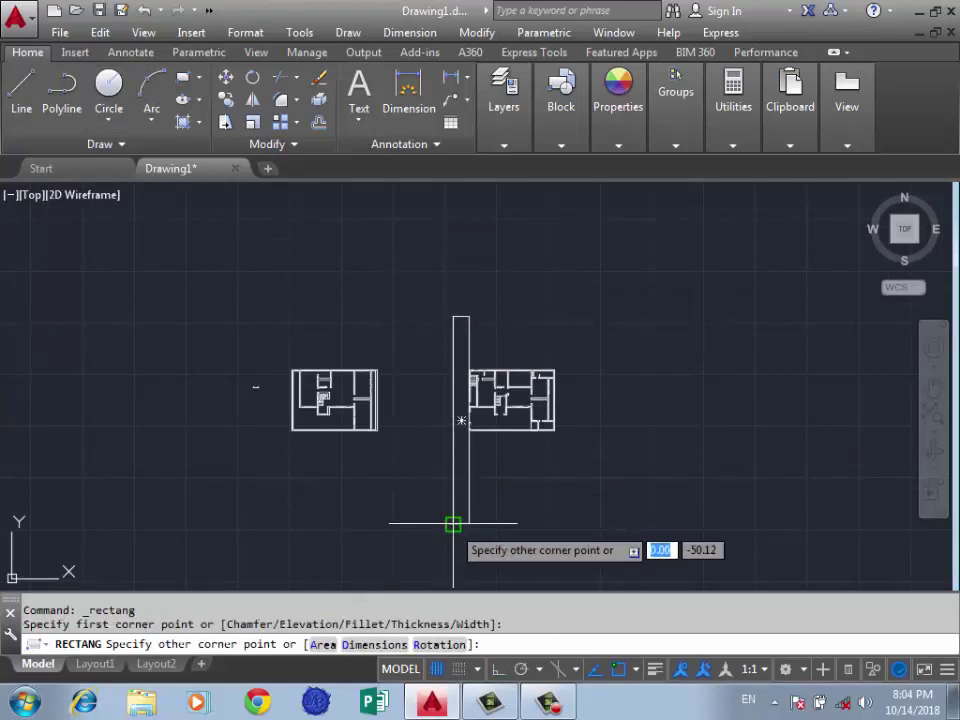
pyautogui.click(400, 524)
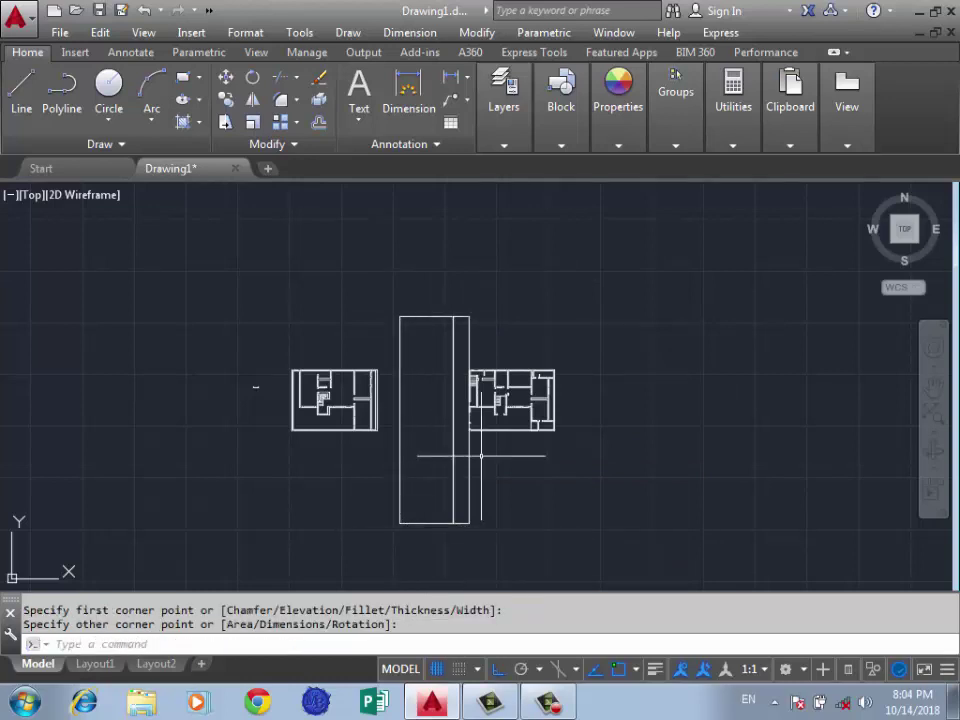
pyautogui.press('Escape')
pyautogui.press('Escape')
pyautogui.scroll(2, 452, 447)
pyautogui.scroll(4, 456, 448)
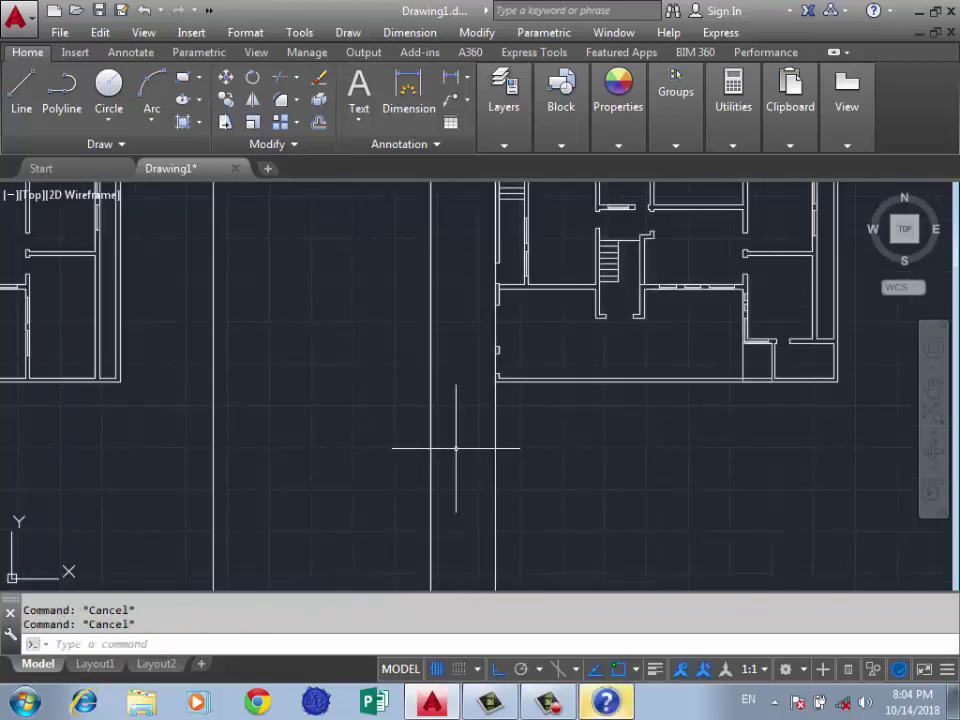
pyautogui.press('F1')
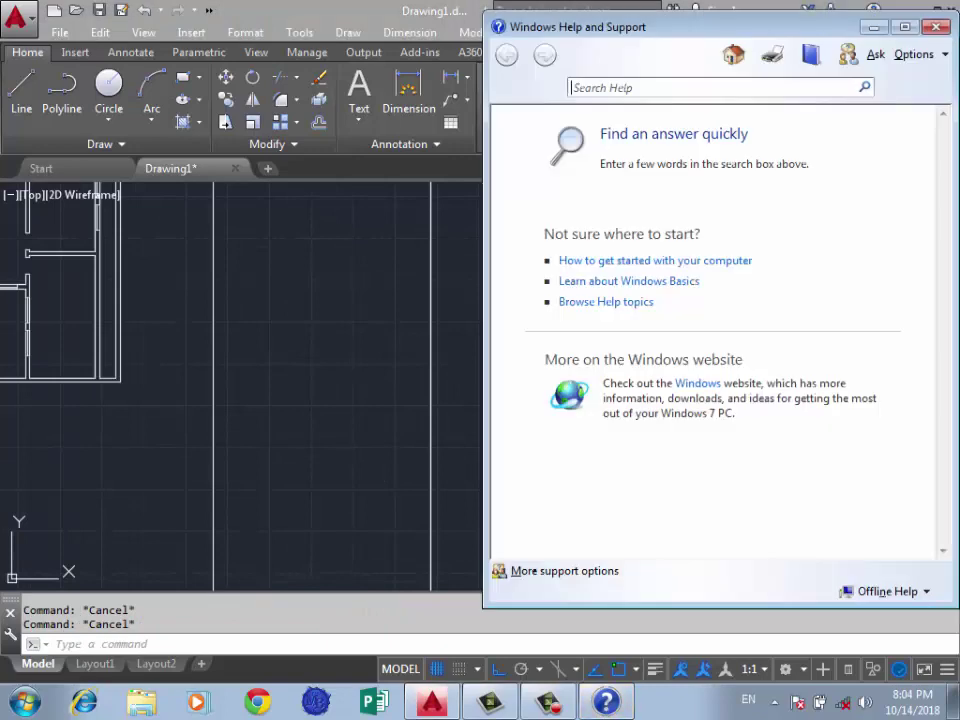
pyautogui.hotkey('alt', 'Tab')
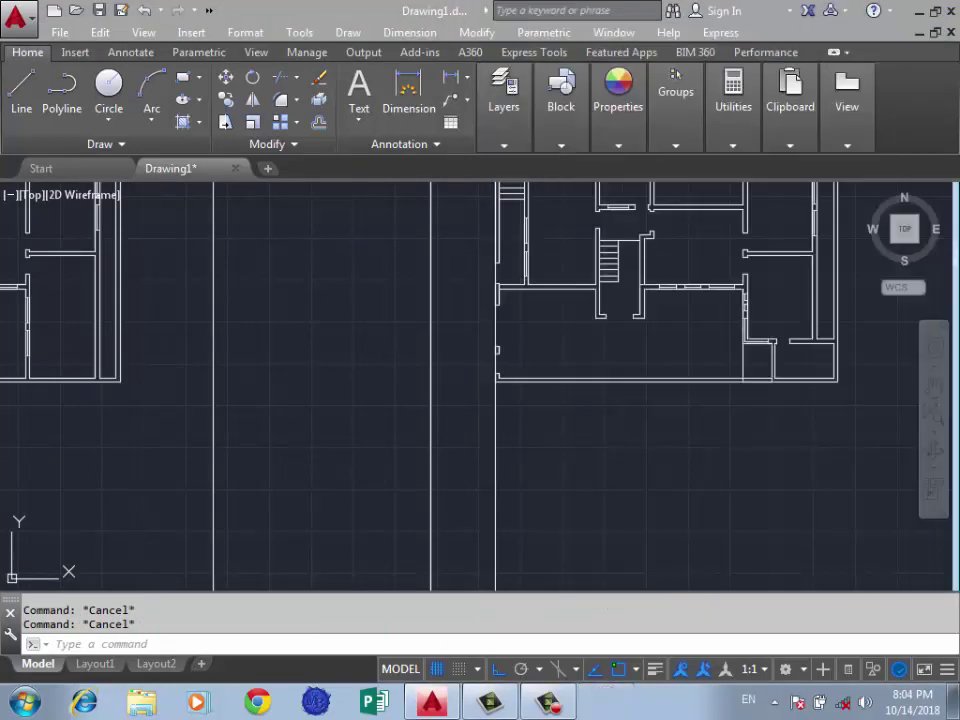
# Begin a crossing selection around the left floor plan
pyautogui.click(523, 465)
pyautogui.scroll(-5, 575, 465)
pyautogui.scroll(-1, 550, 470)
pyautogui.scroll(4, 546, 371)
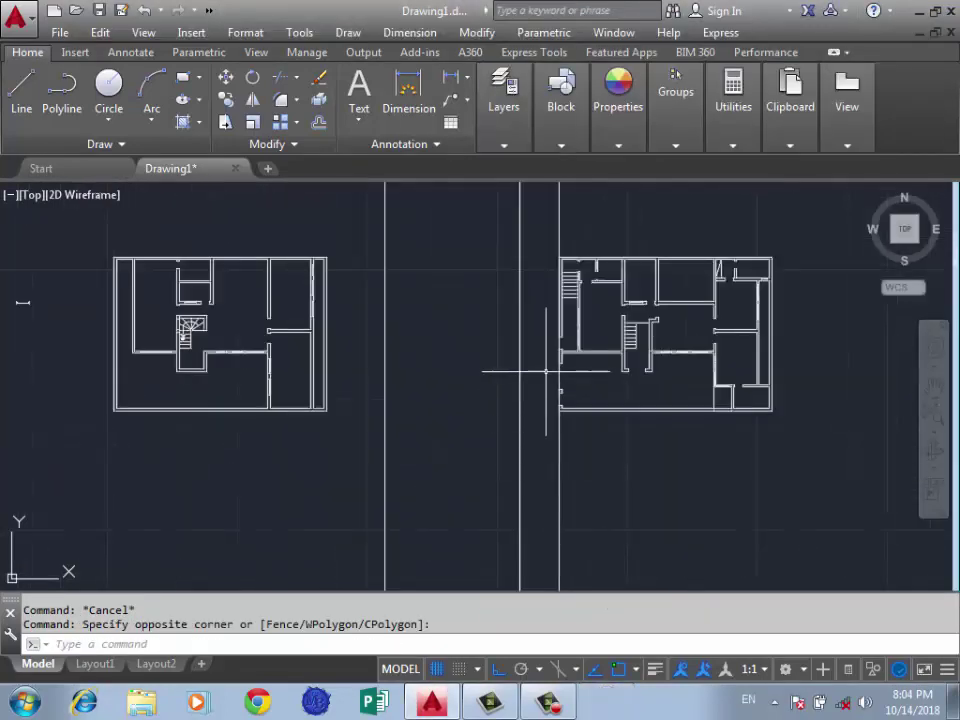
pyautogui.scroll(-2, 546, 371)
pyautogui.scroll(-2, 442, 319)
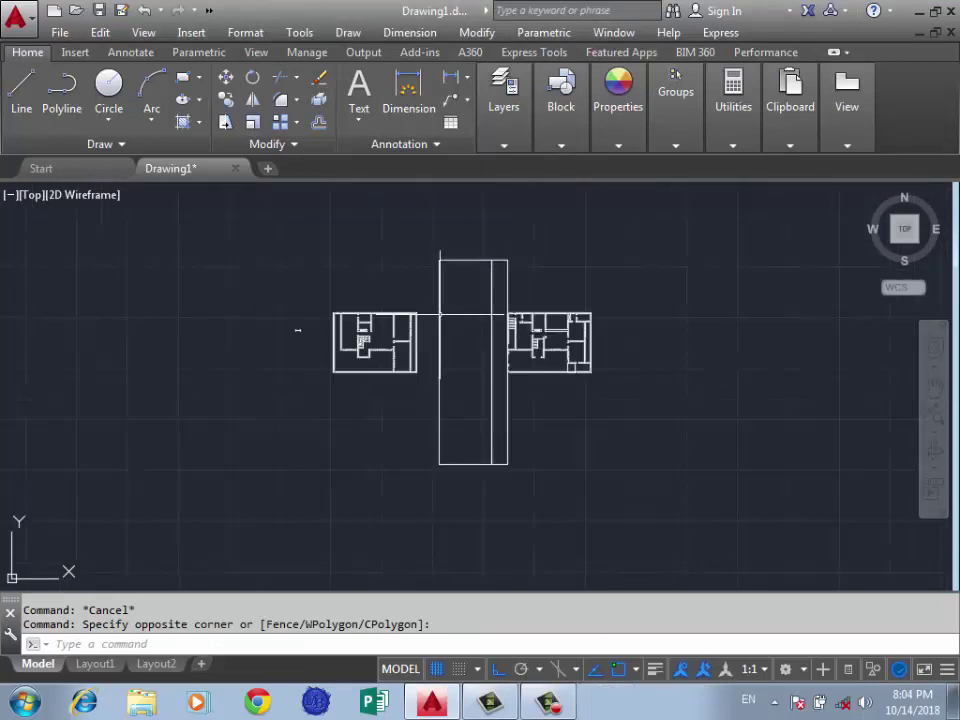
# Move the selected left floor plan farther to the left with M
pyautogui.click(282, 385)
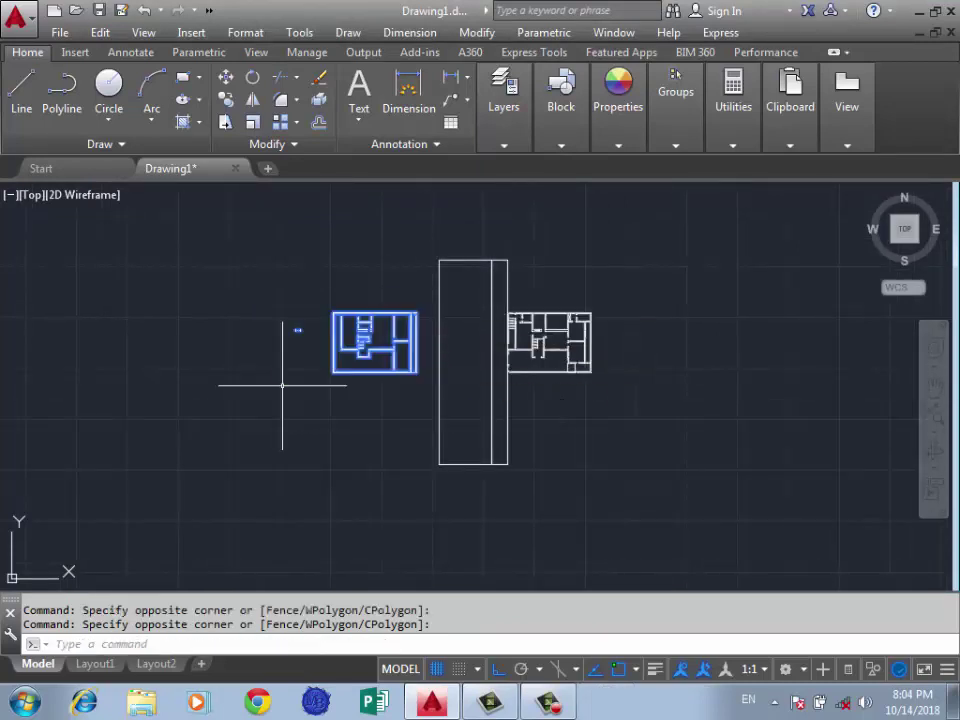
pyautogui.write('m')
pyautogui.press('Return')
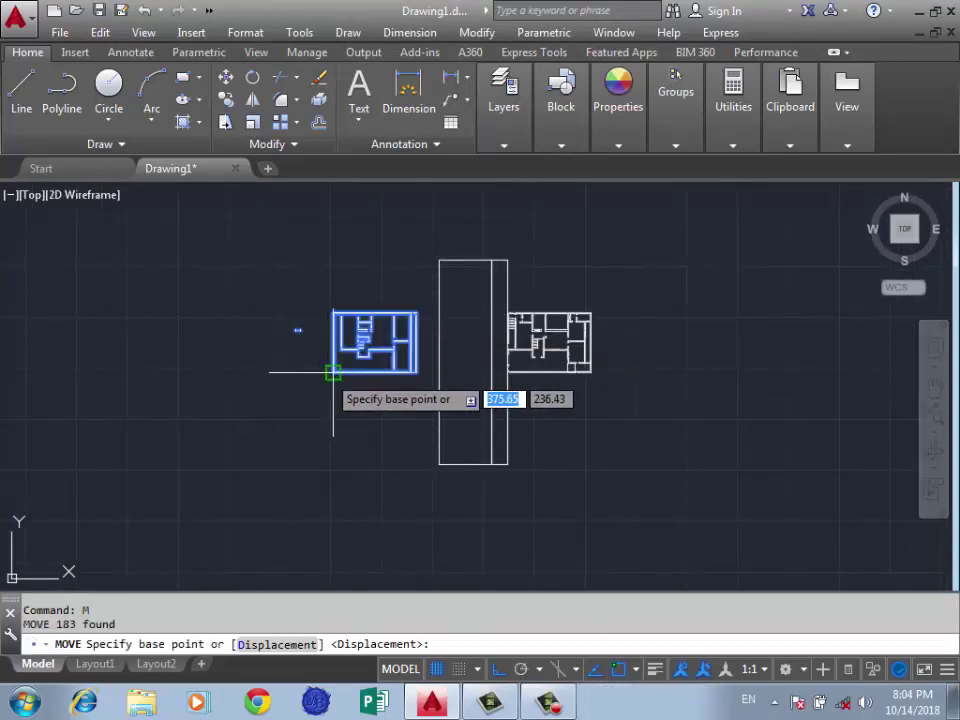
pyautogui.click(333, 372)
pyautogui.click(167, 370)
pyautogui.press('Escape')
pyautogui.scroll(5, 160, 330)
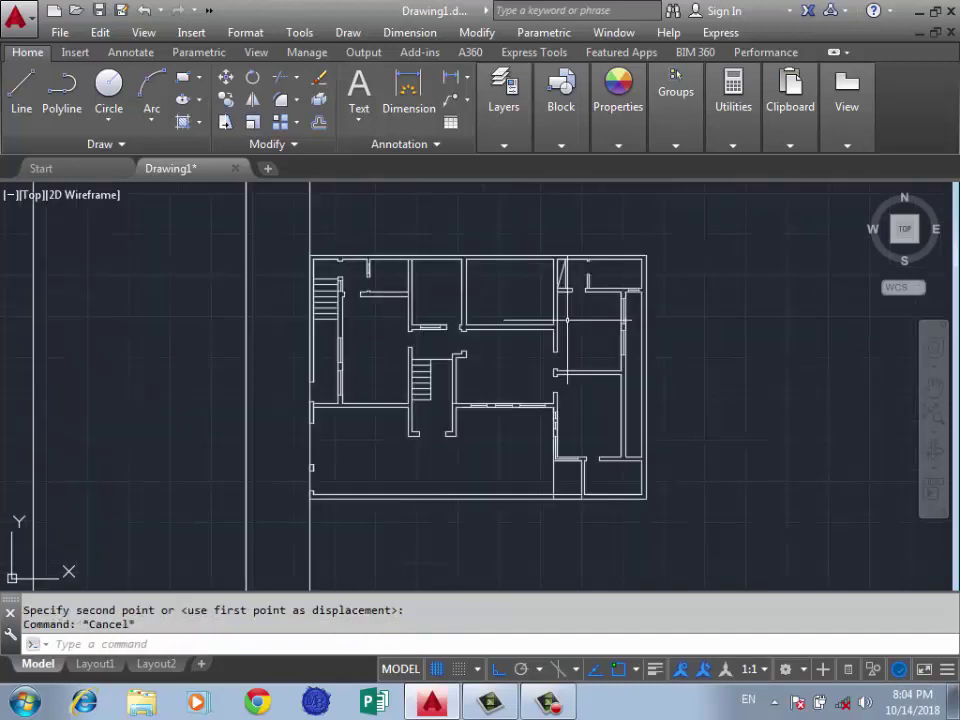
pyautogui.scroll(2, 160, 330)
pyautogui.scroll(-2, 612, 286)
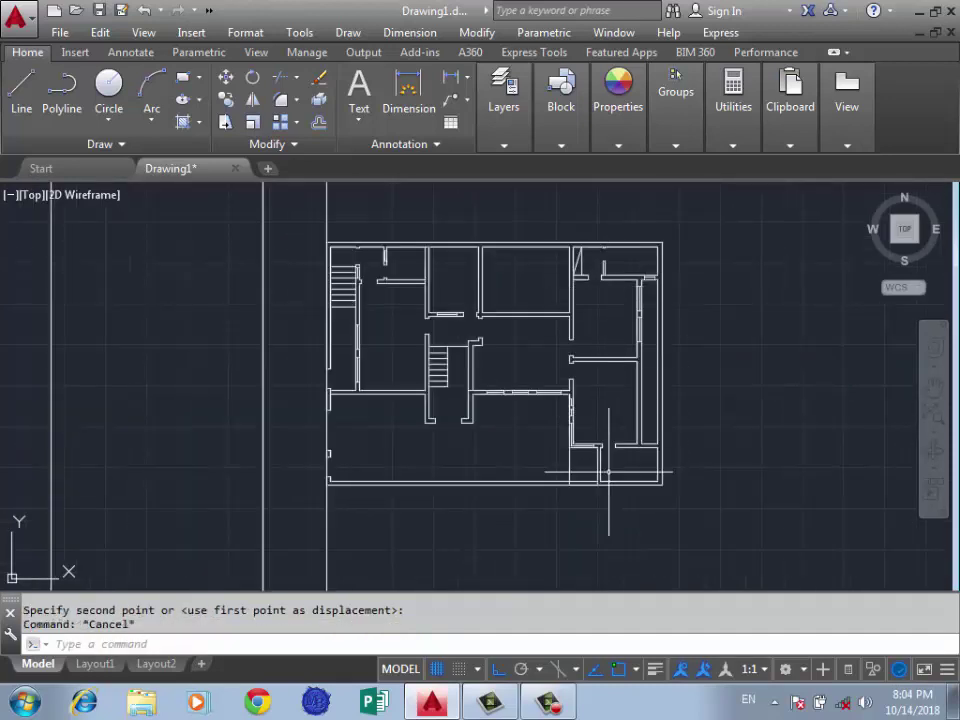
pyautogui.scroll(5, 609, 472)
pyautogui.scroll(-3, 596, 439)
pyautogui.scroll(-2, 546, 429)
pyautogui.scroll(4, 602, 239)
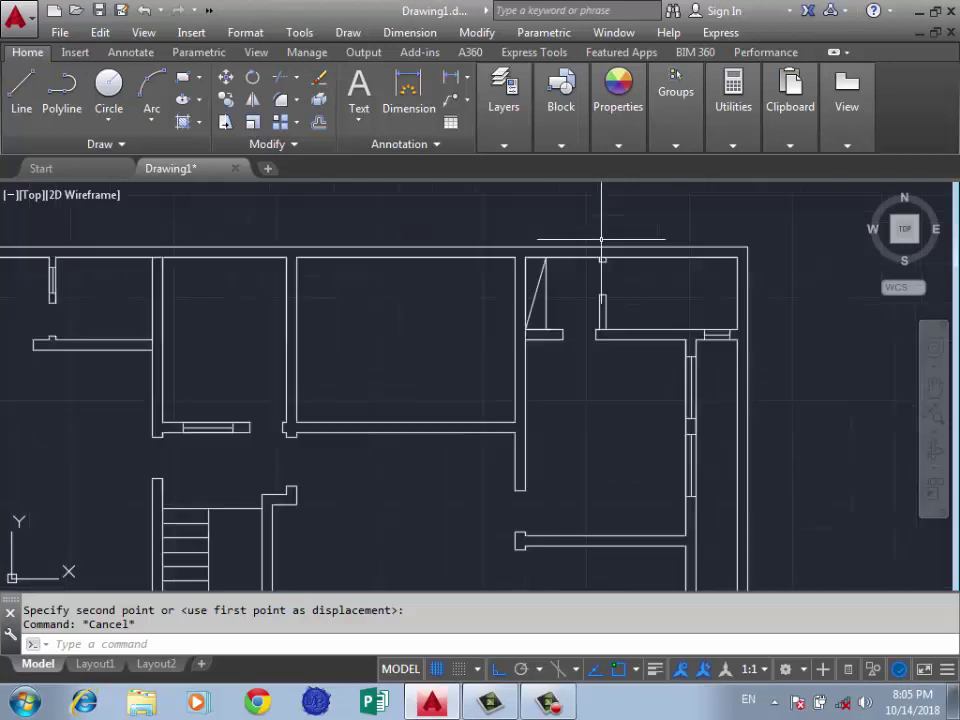
pyautogui.scroll(-2, 680, 290)
pyautogui.scroll(-2, 643, 300)
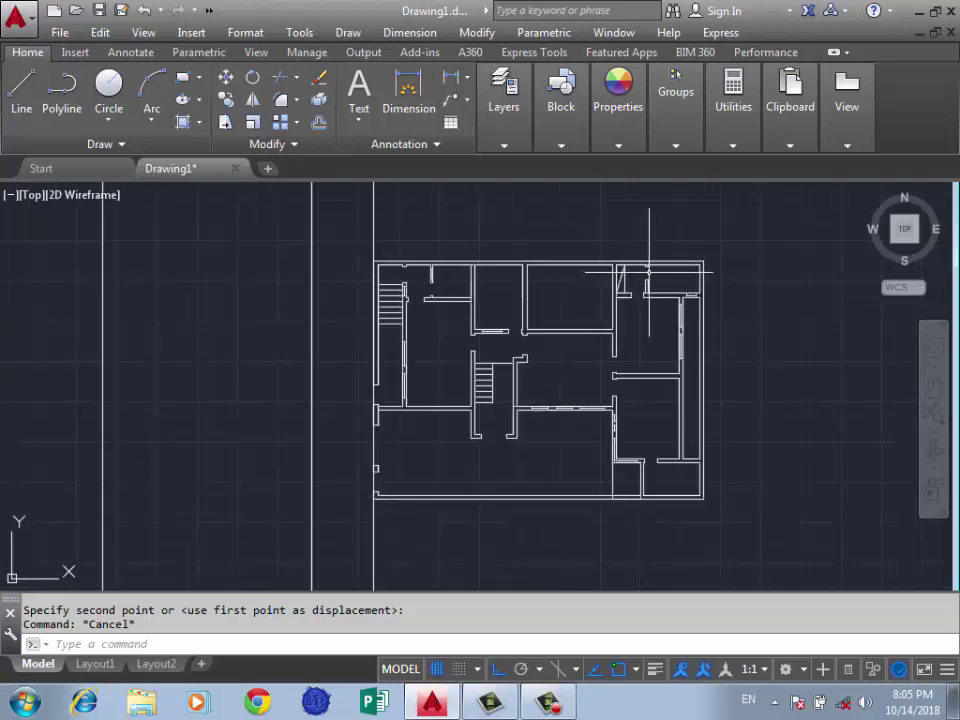
pyautogui.scroll(-2, 643, 300)
pyautogui.scroll(-2, 645, 300)
pyautogui.scroll(3, 667, 332)
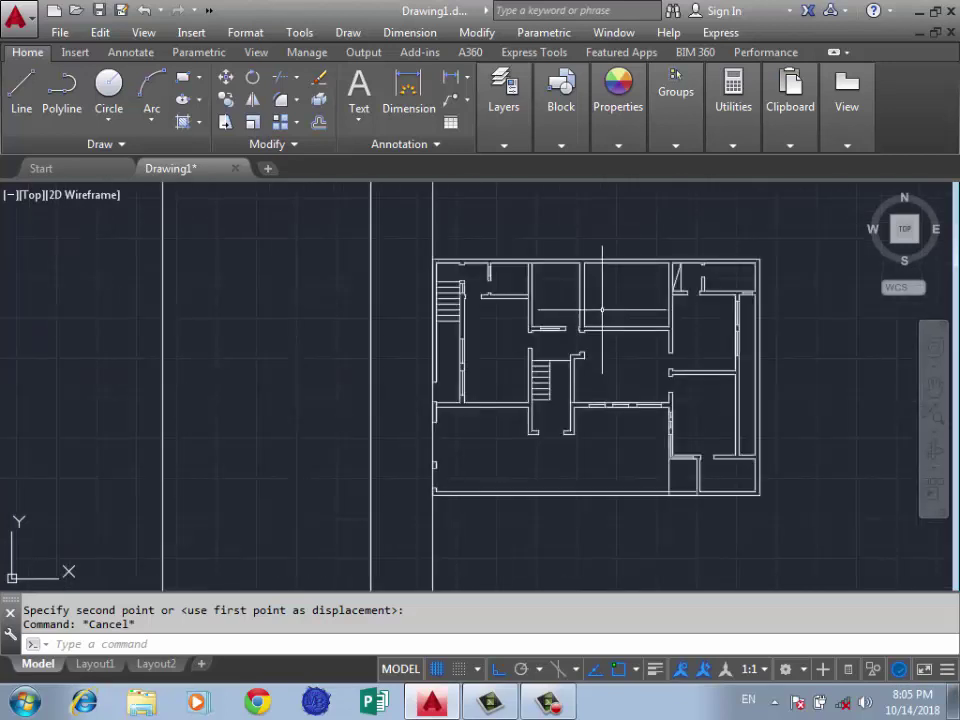
pyautogui.scroll(-3, 600, 320)
pyautogui.scroll(5, 573, 290)
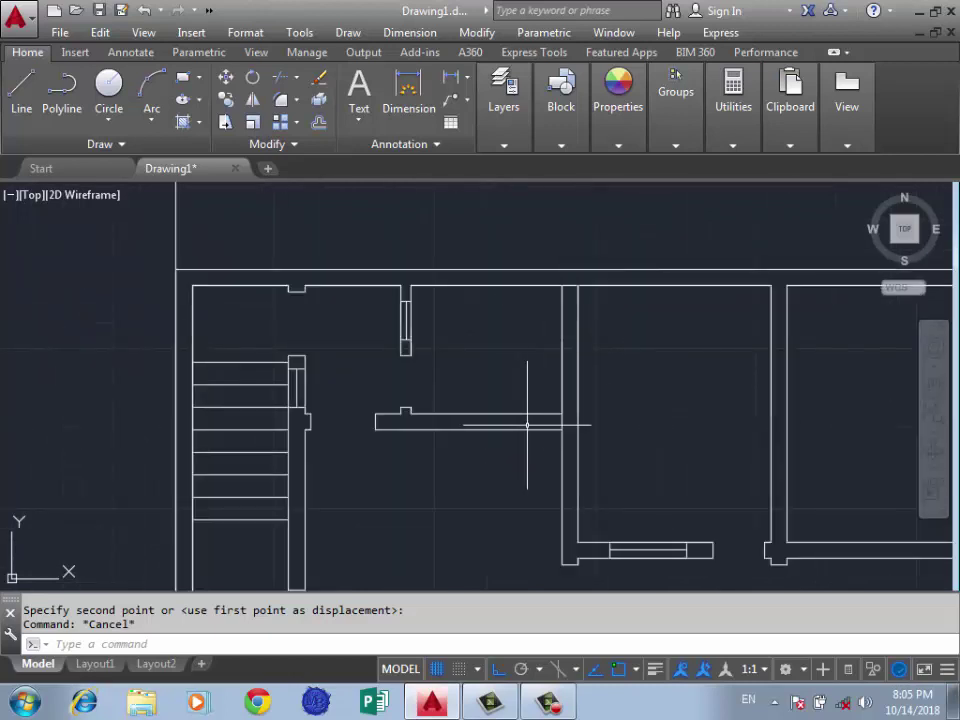
# Trim the extra wall-end segment in the right floor plan
pyautogui.write('r')
pyautogui.press('Return')
pyautogui.press('Return')
pyautogui.scroll(3, 565, 408)
pyautogui.moveTo(568, 422); pyautogui.dragTo(517, 447)
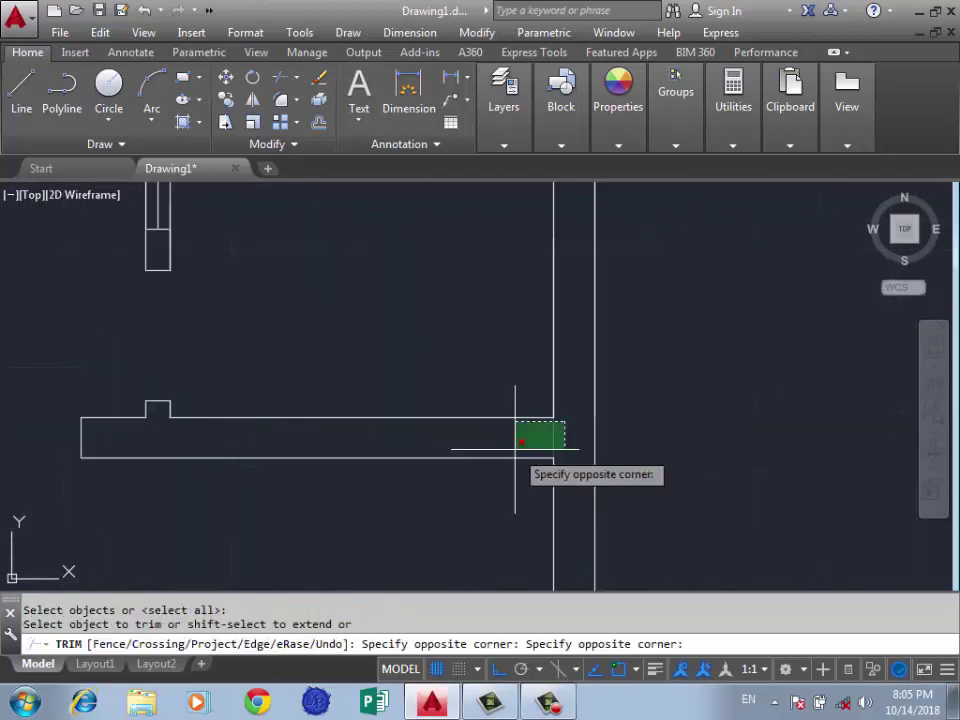
pyautogui.press('Return')
pyautogui.scroll(-3, 500, 365)
pyautogui.scroll(3, 557, 268)
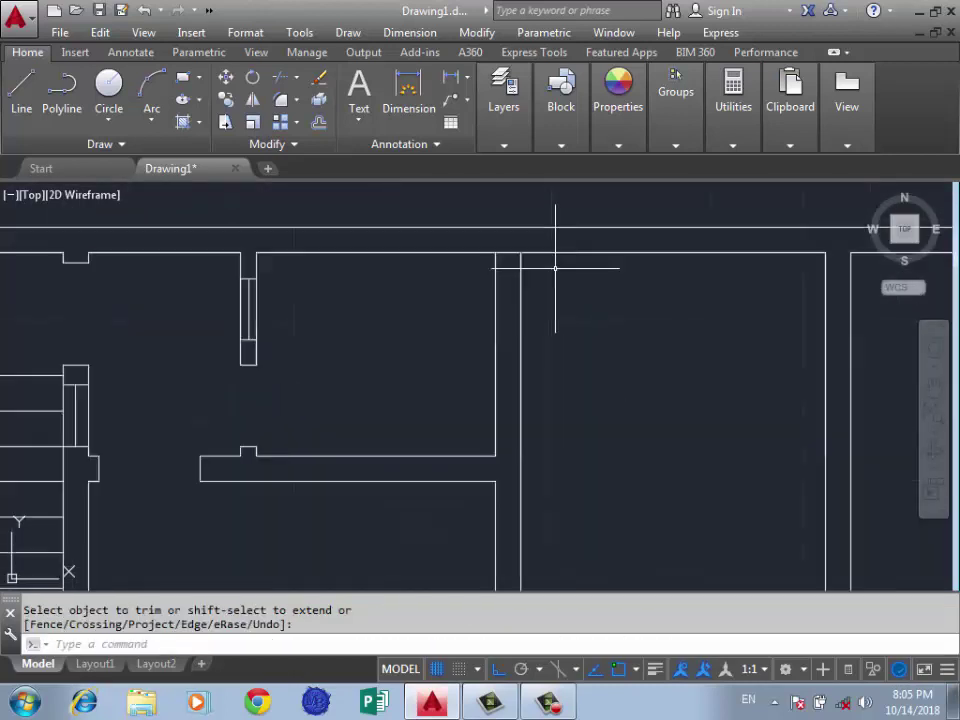
pyautogui.scroll(3, 485, 228)
# Trim the upper wall segment where the interior wall meets the vertical wall, then cancel saving
pyautogui.press('Return')
pyautogui.press('Return')
pyautogui.moveTo(450, 214); pyautogui.dragTo(435, 257)
pyautogui.press('Return')
pyautogui.scroll(-3, 507, 328)
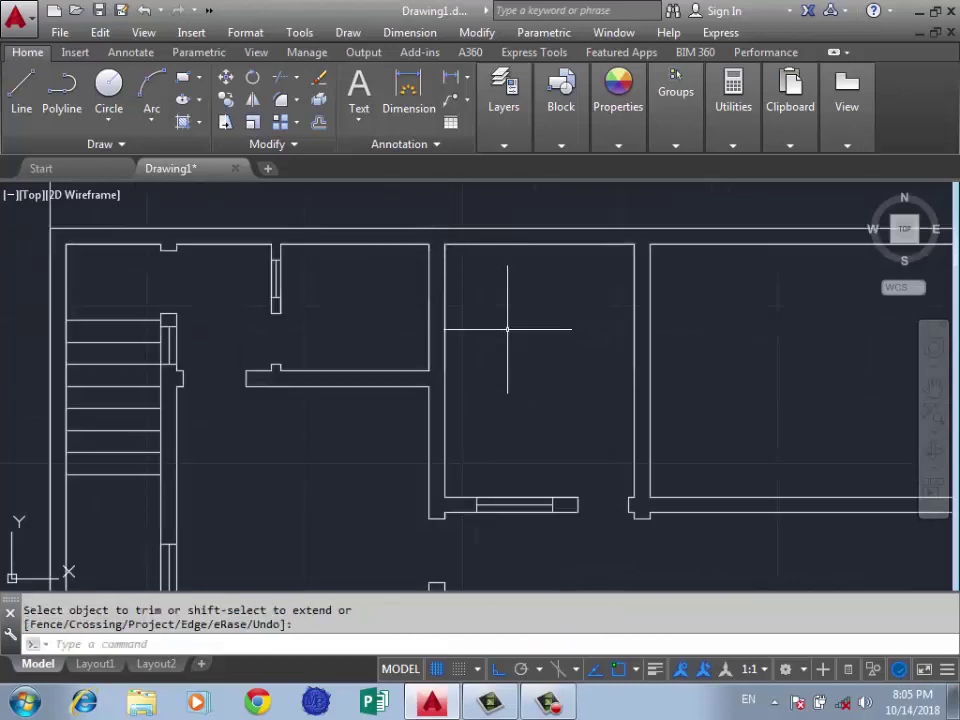
pyautogui.scroll(-2, 521, 325)
pyautogui.scroll(-4, 401, 340)
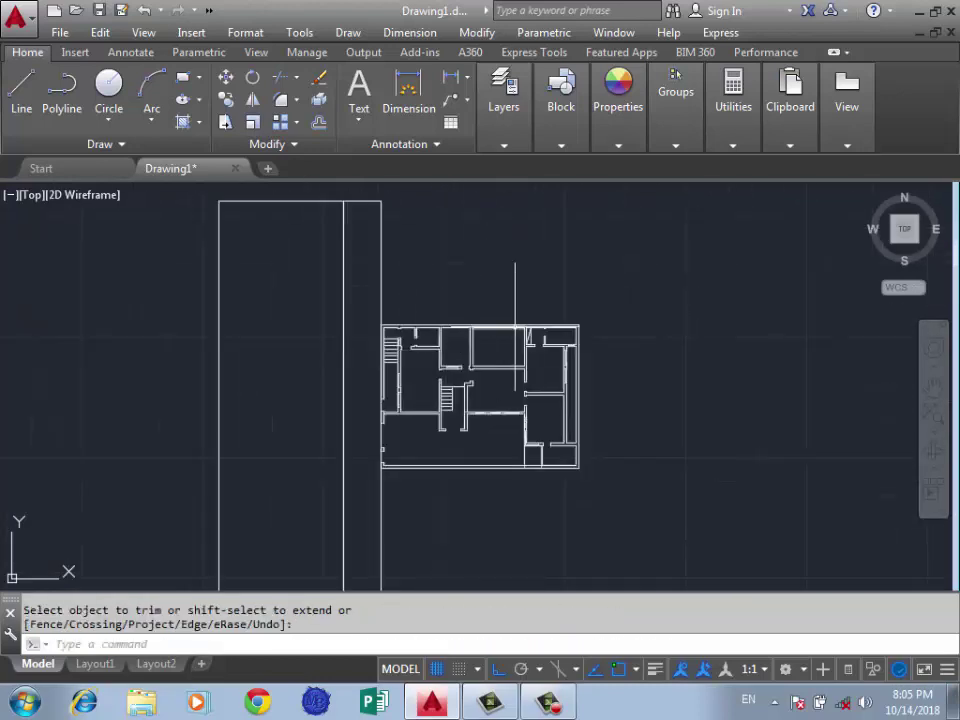
pyautogui.scroll(-2, 550, 300)
pyautogui.scroll(-2, 579, 371)
pyautogui.scroll(-2, 575, 370)
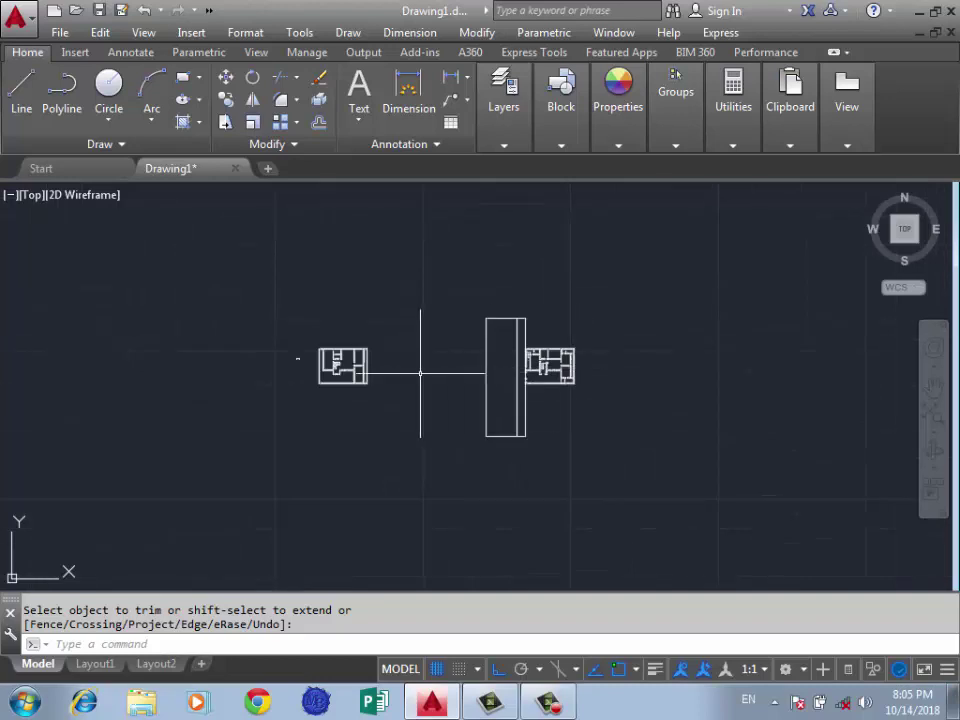
pyautogui.scroll(2, 421, 375)
pyautogui.hotkey('ctrl', 's')
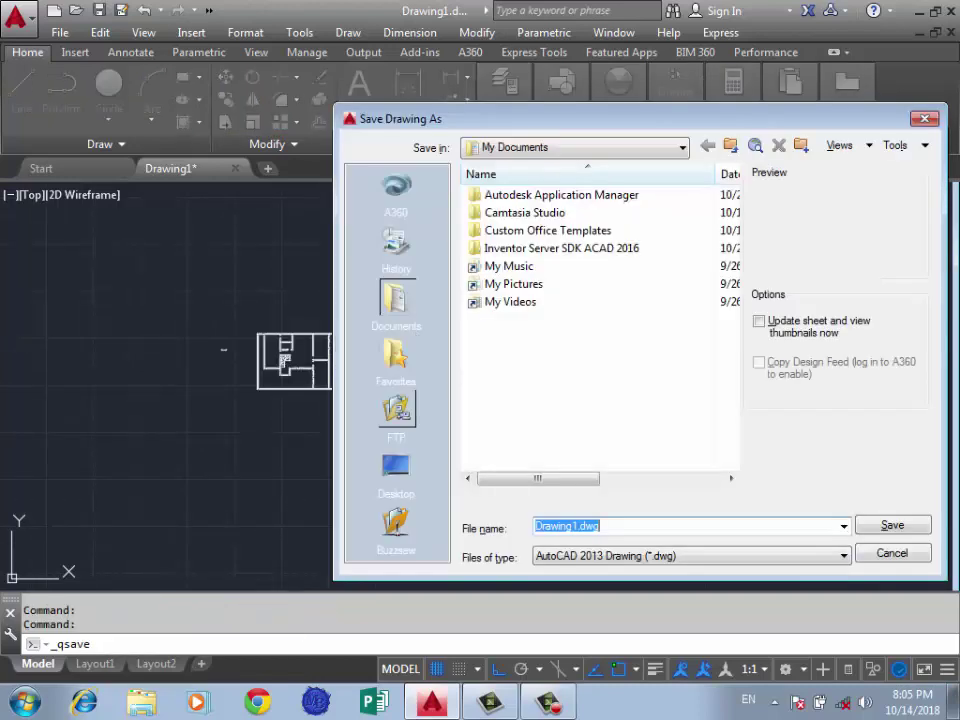
pyautogui.press('Escape')
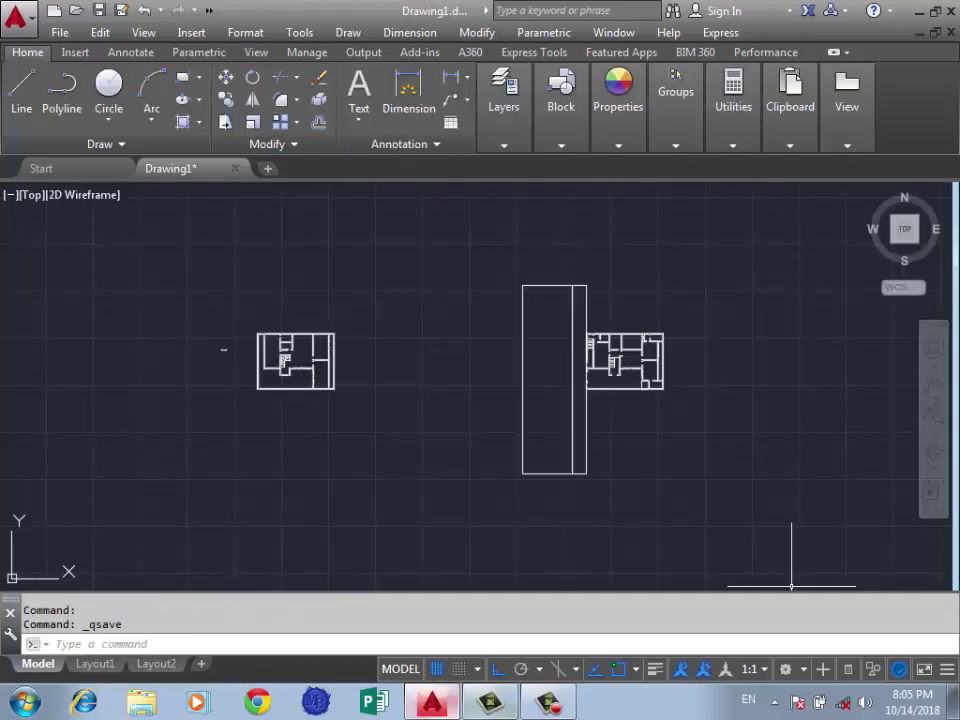